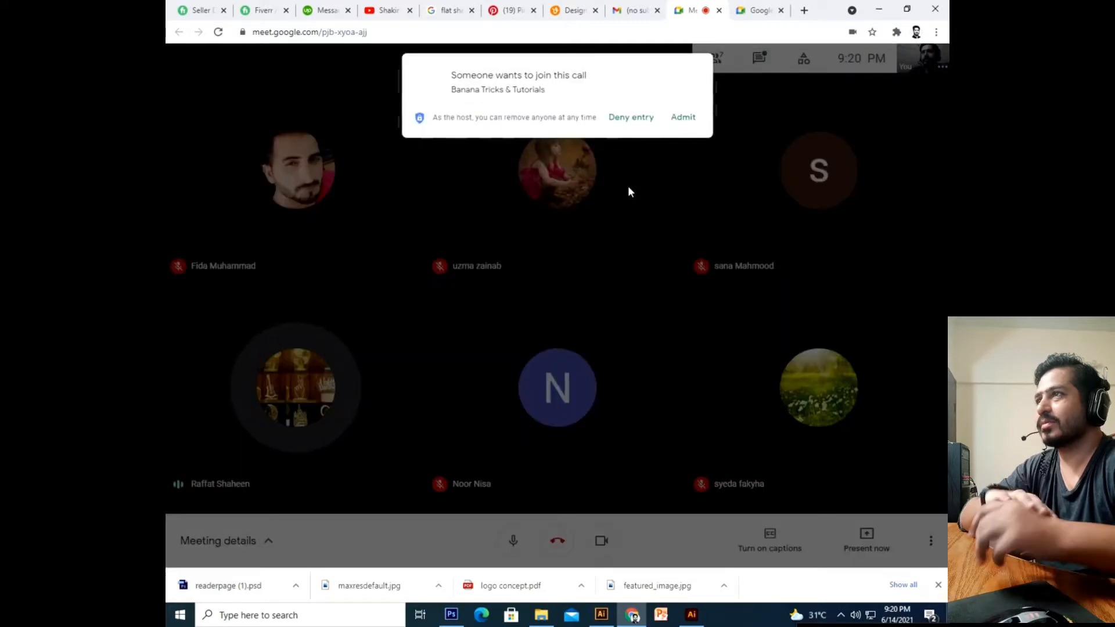
Admit the waiting guest into the Meet call, then switch to the Meet home tab.
left_click(684, 118)
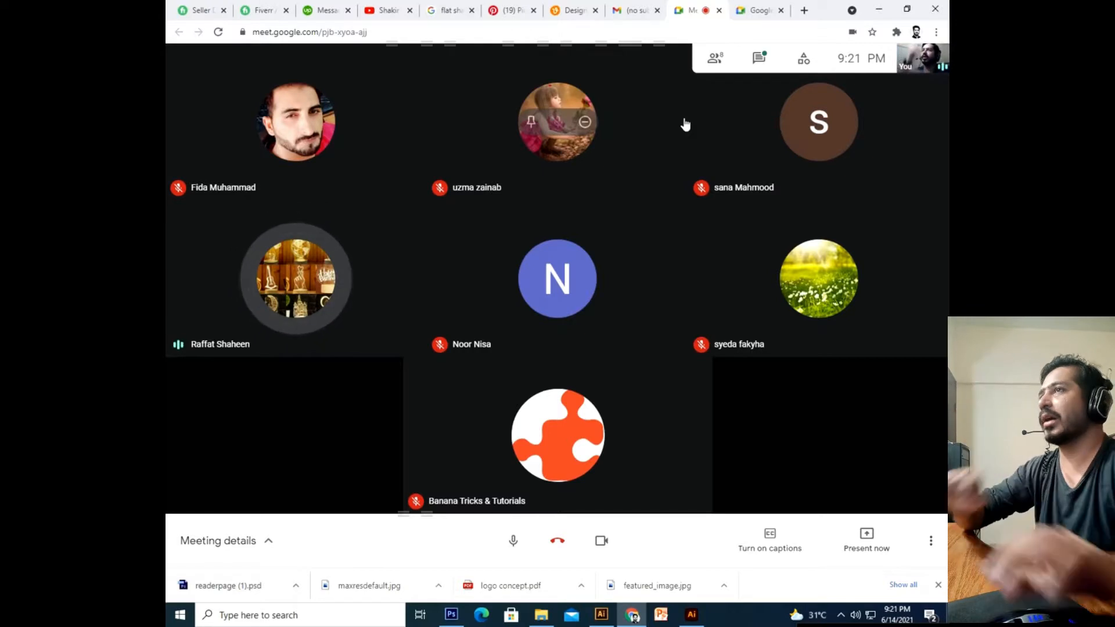
left_click(752, 4)
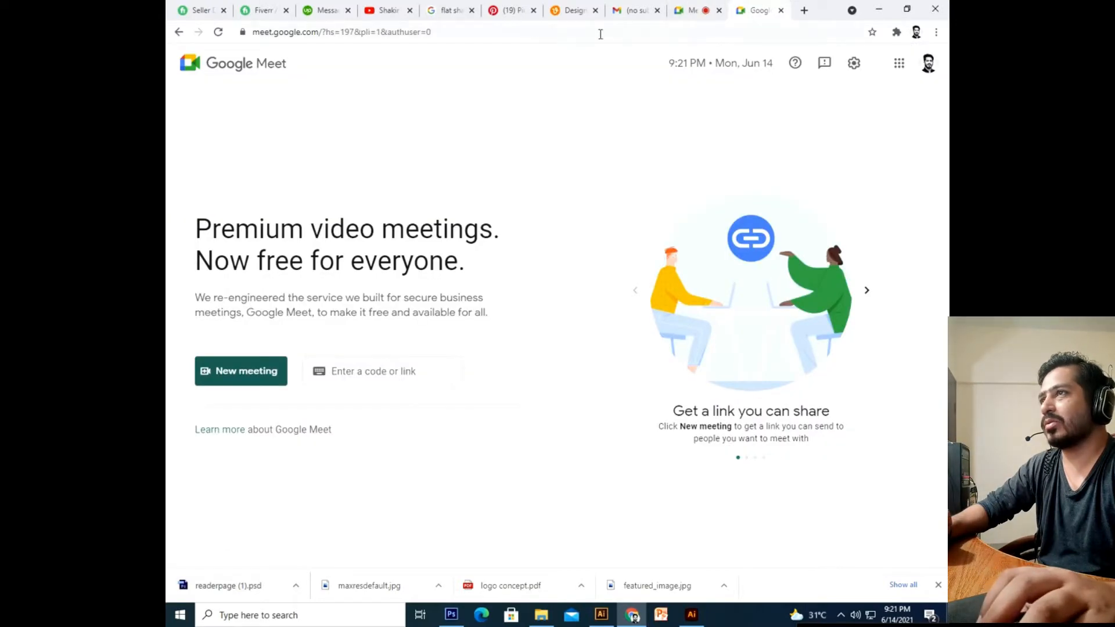
Load YouTube, go to your channel, and play the Free Freelancing Training Program Lecture 01 video.
left_click(632, 33)
type("youtube.com")
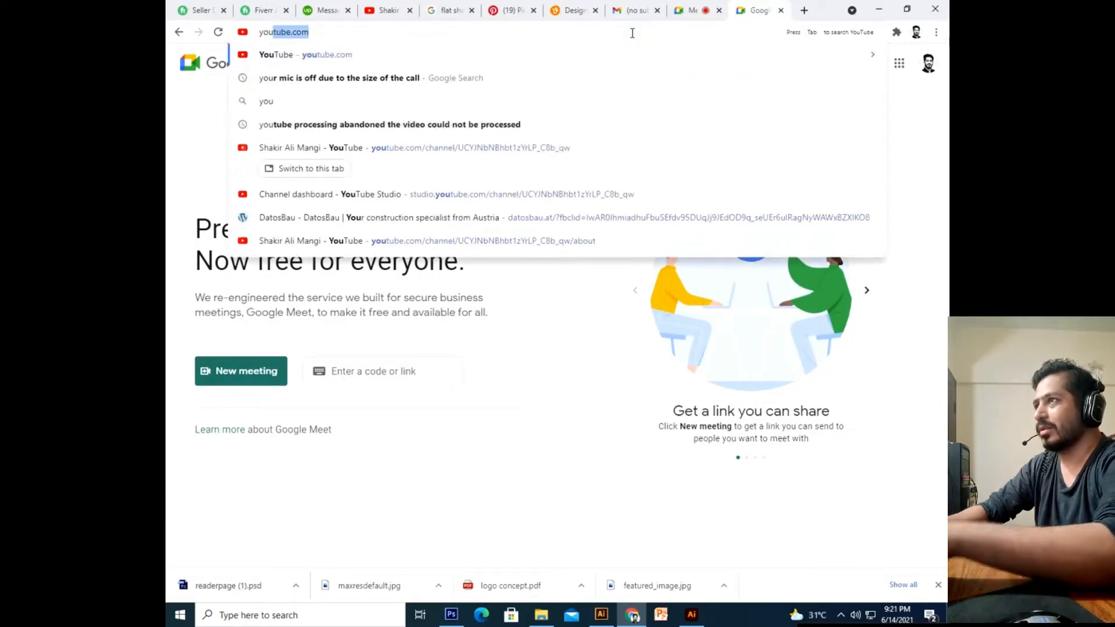
key("Return")
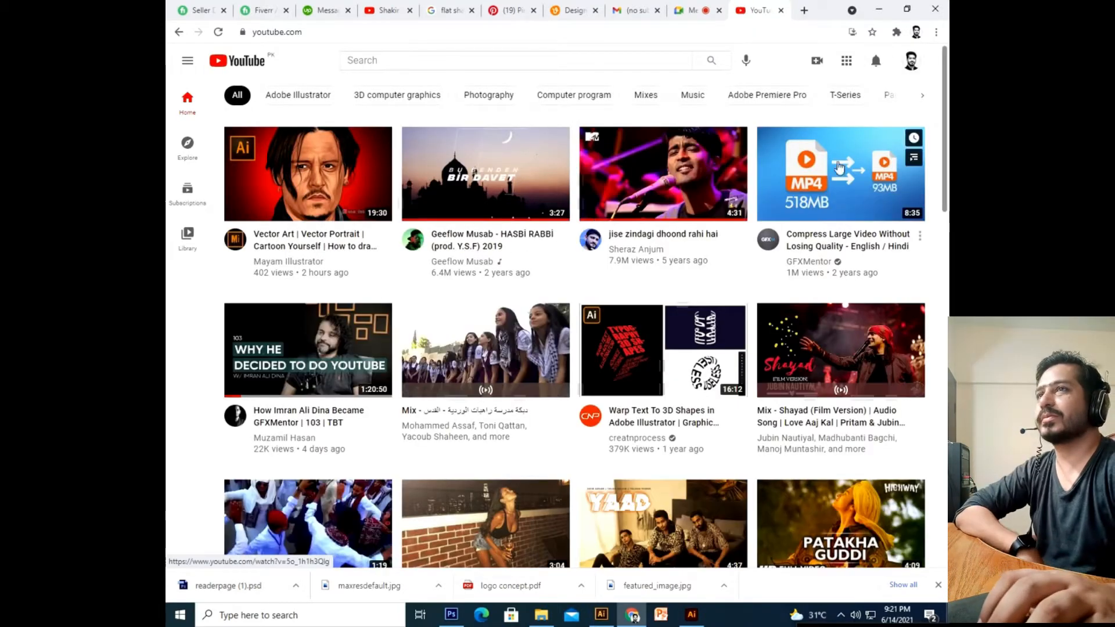
left_click(912, 61)
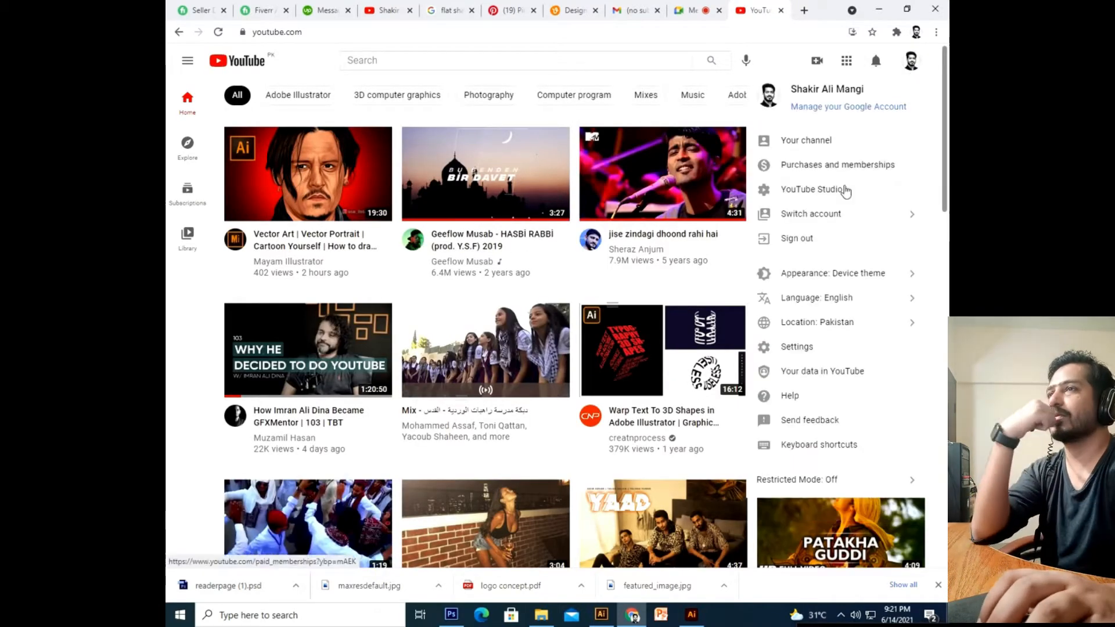
left_click(821, 145)
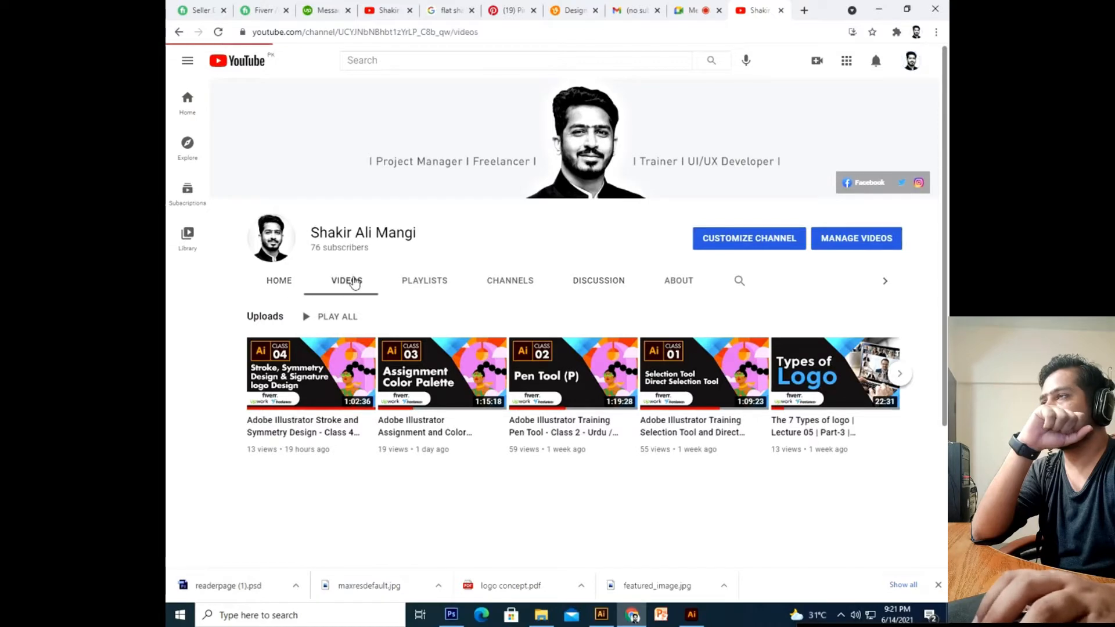
scroll(442, 328, "down", 5)
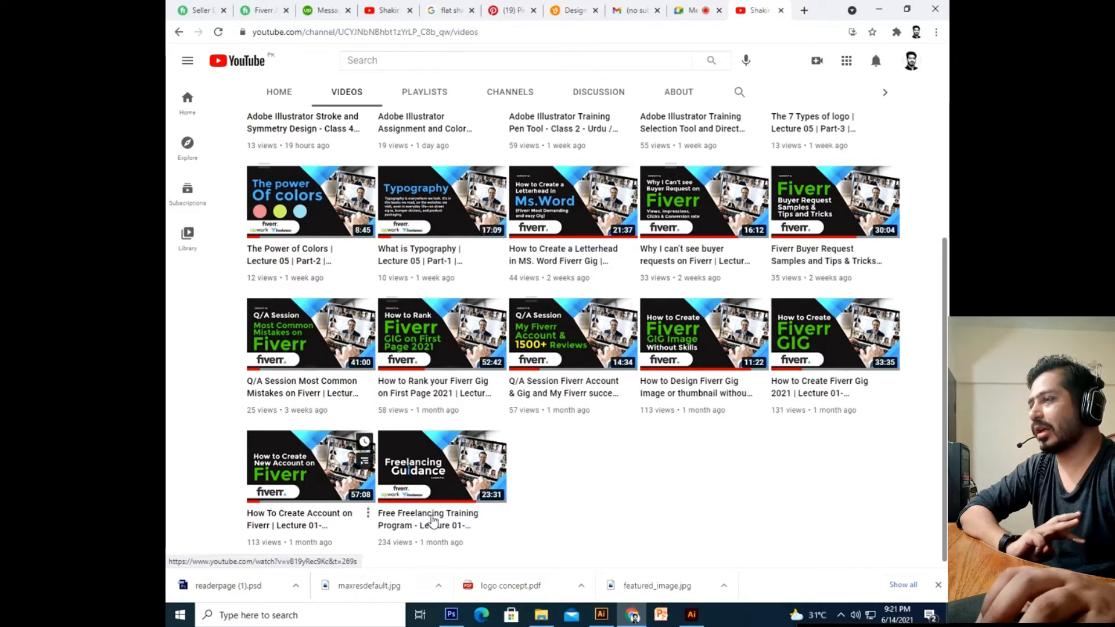
left_click(451, 475)
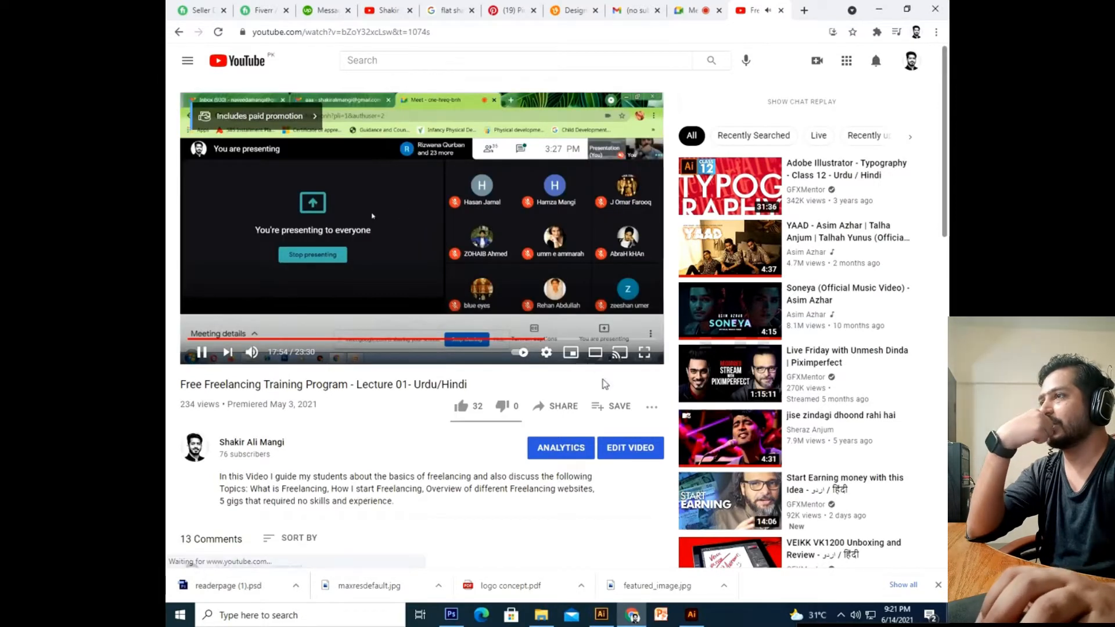
Jump the lecture back to around twelve minutes and skim the comments below.
left_click(469, 343)
left_click(429, 340)
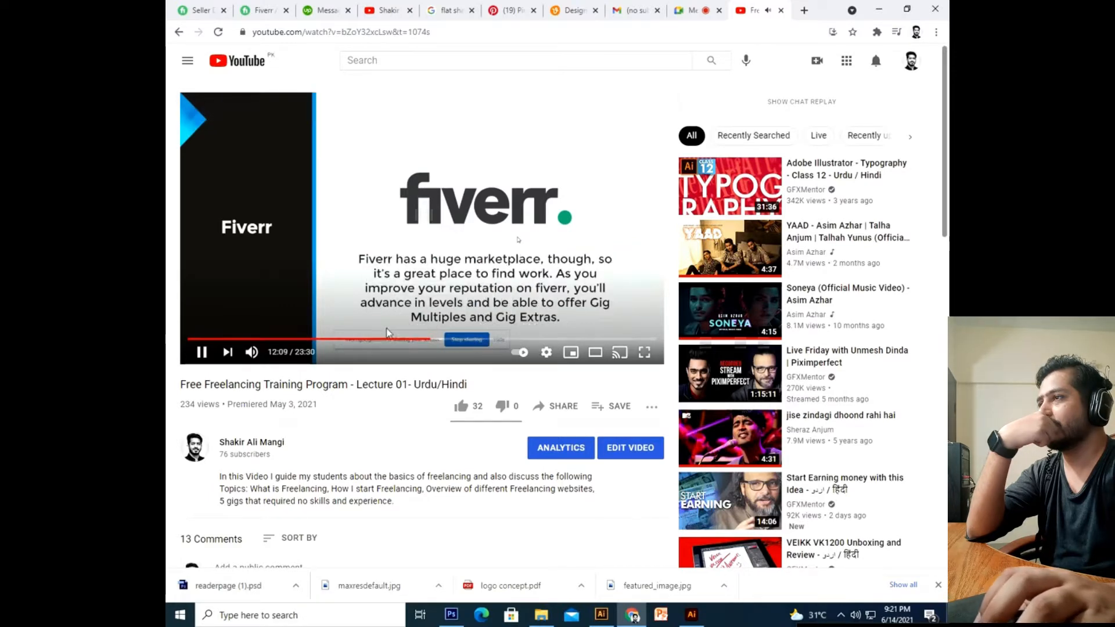
scroll(348, 337, "down", 3)
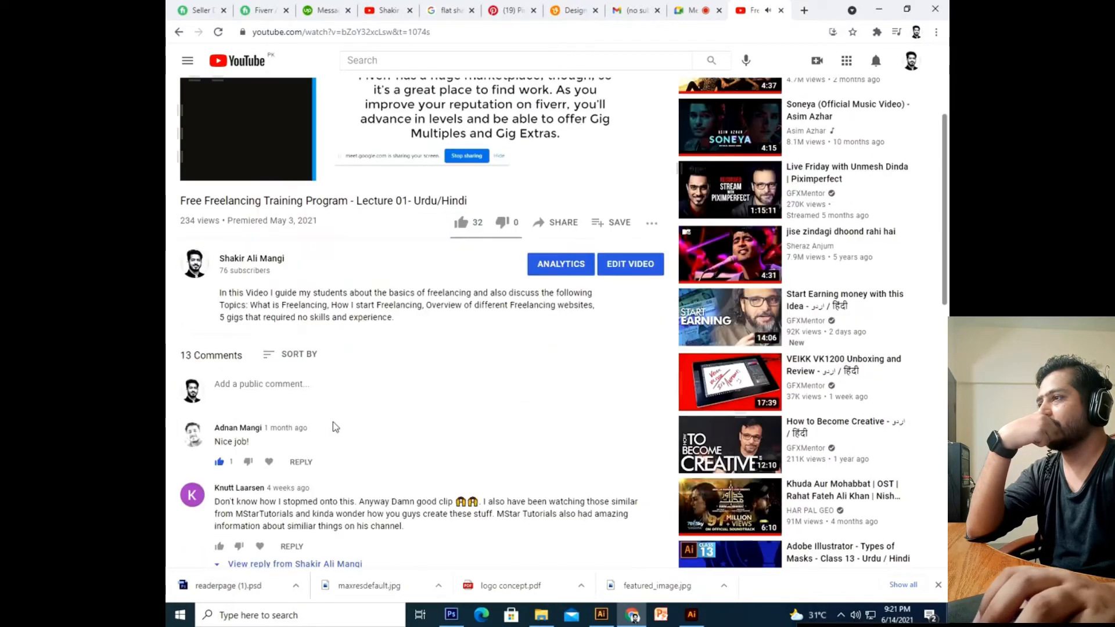
scroll(654, 214, "up", 2)
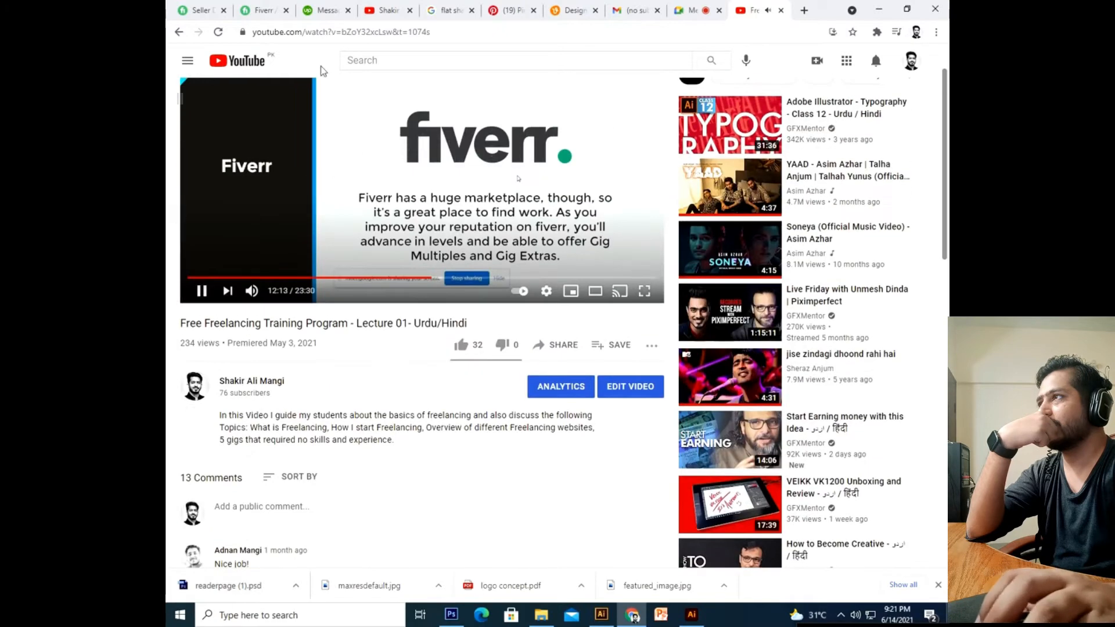
Go back to the channel's Videos tab and scroll to the top of the uploads.
left_click(179, 32)
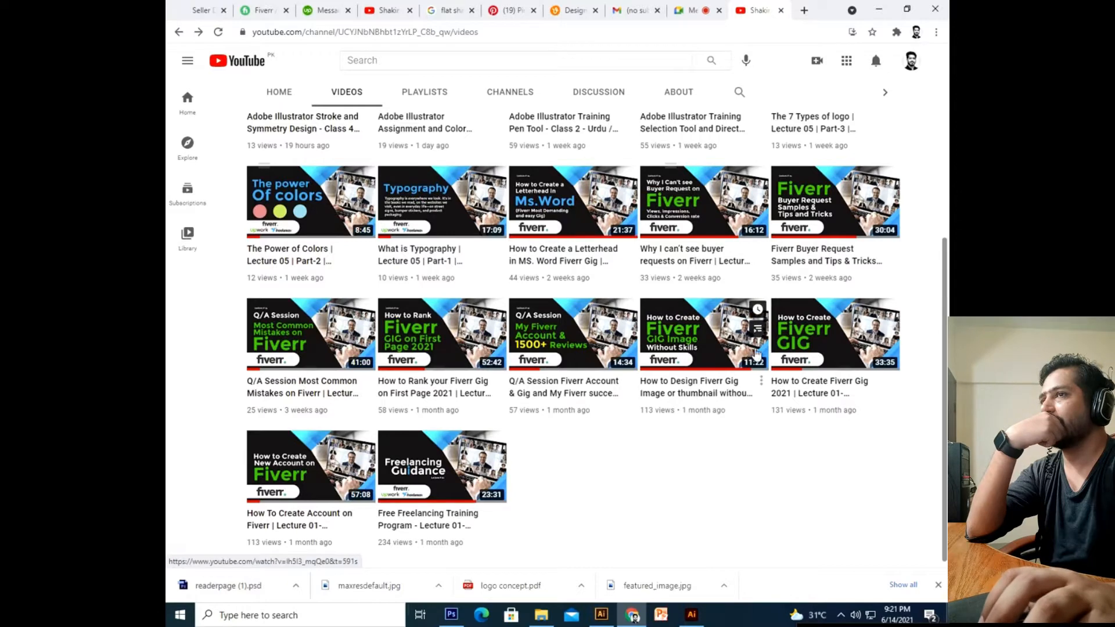
scroll(757, 356, "up", 5)
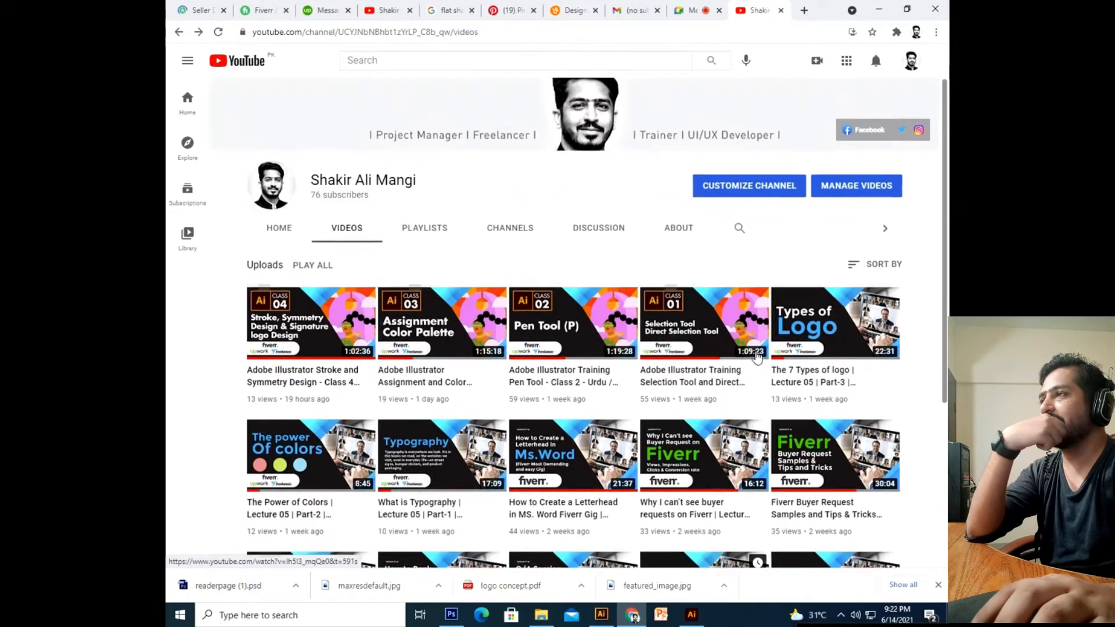
scroll(757, 356, "up", 1)
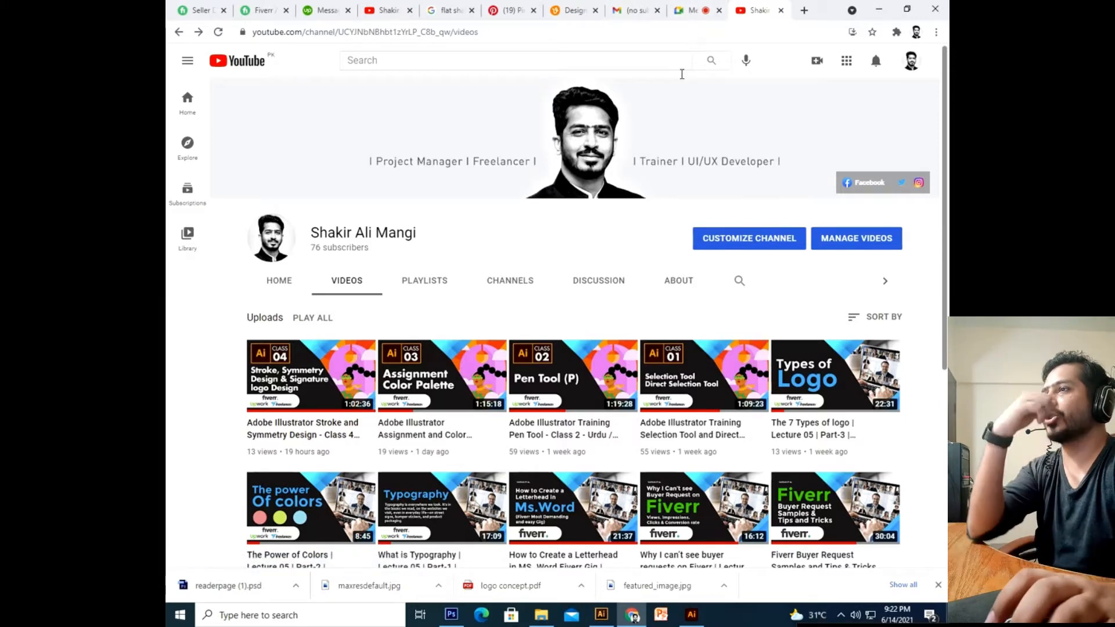
Back in the Meet call, admit two waiting participants and open the meeting chat.
left_click(688, 10)
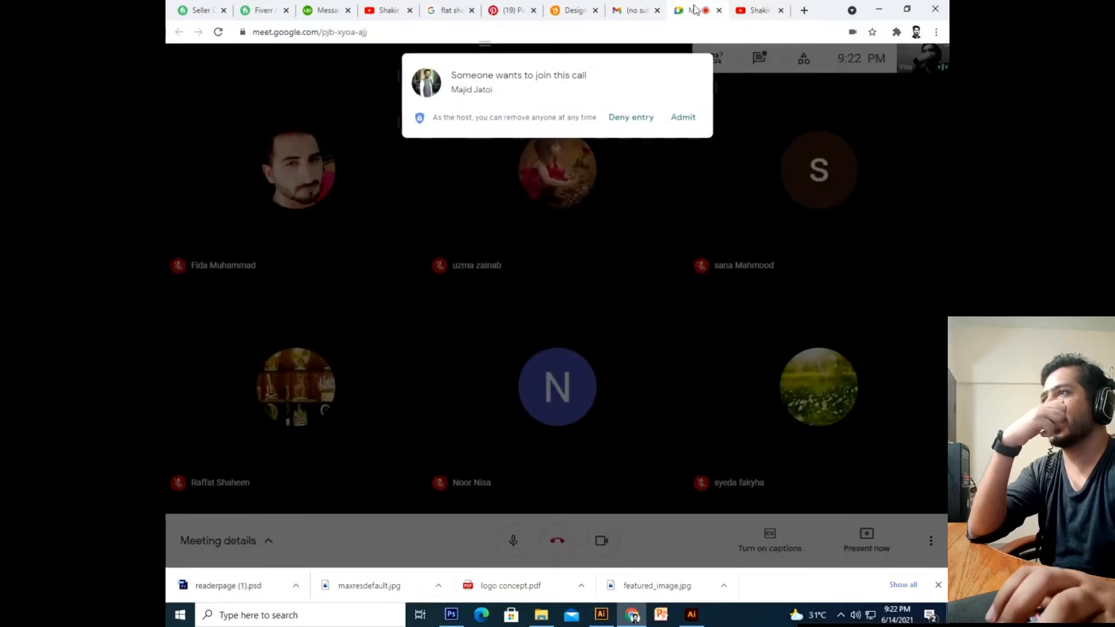
left_click(684, 117)
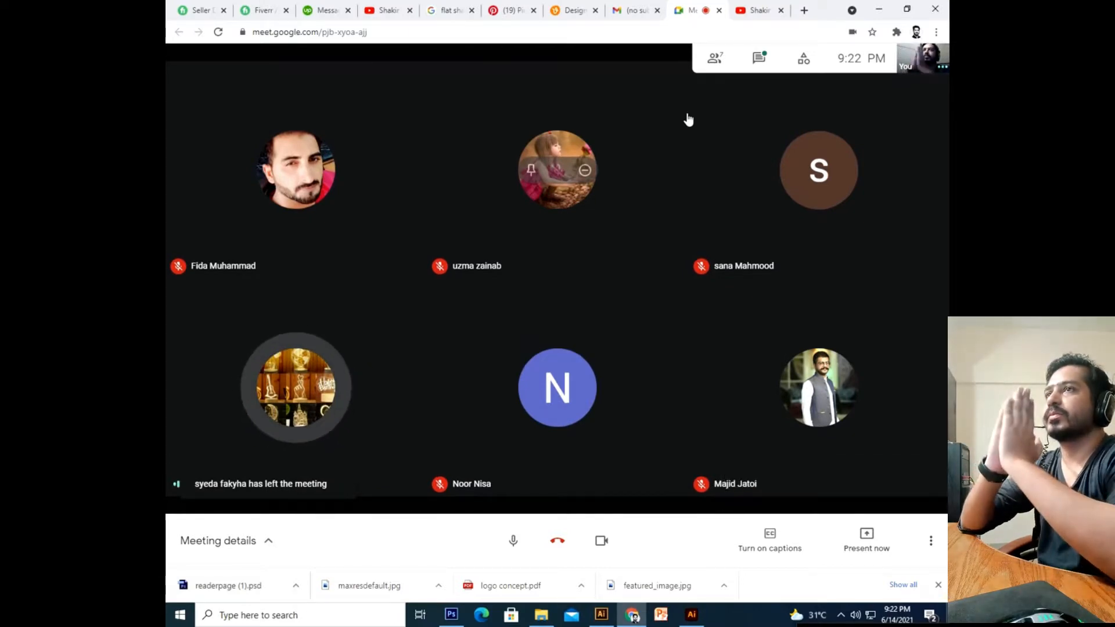
left_click(760, 58)
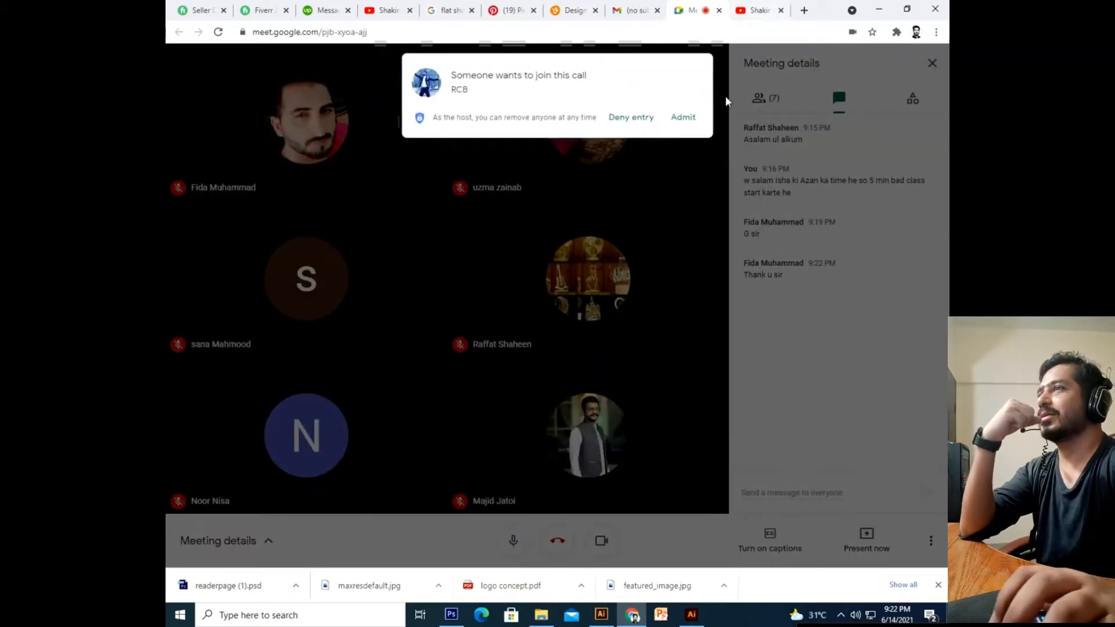
left_click(683, 117)
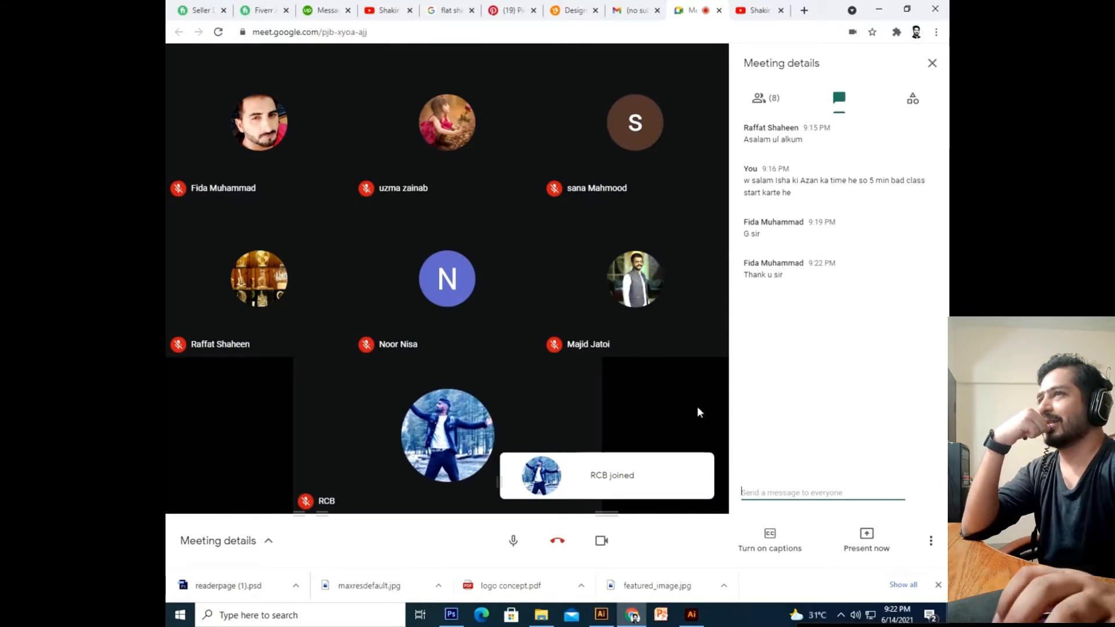
Admit one more waiting participant and show the People list of all nine attendees.
left_click(777, 100)
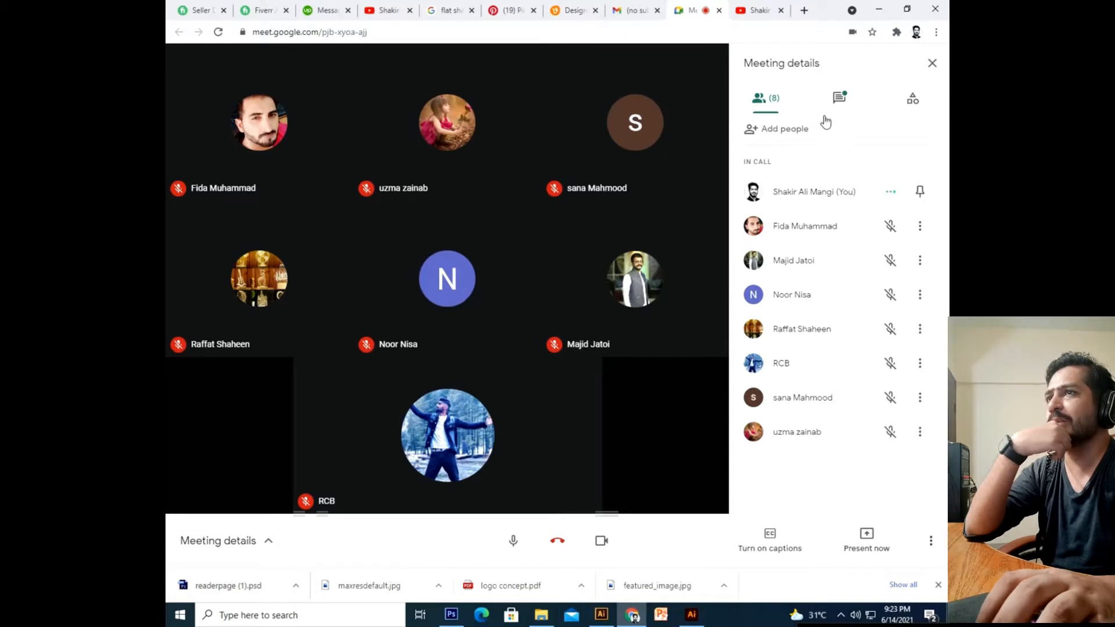
left_click(839, 97)
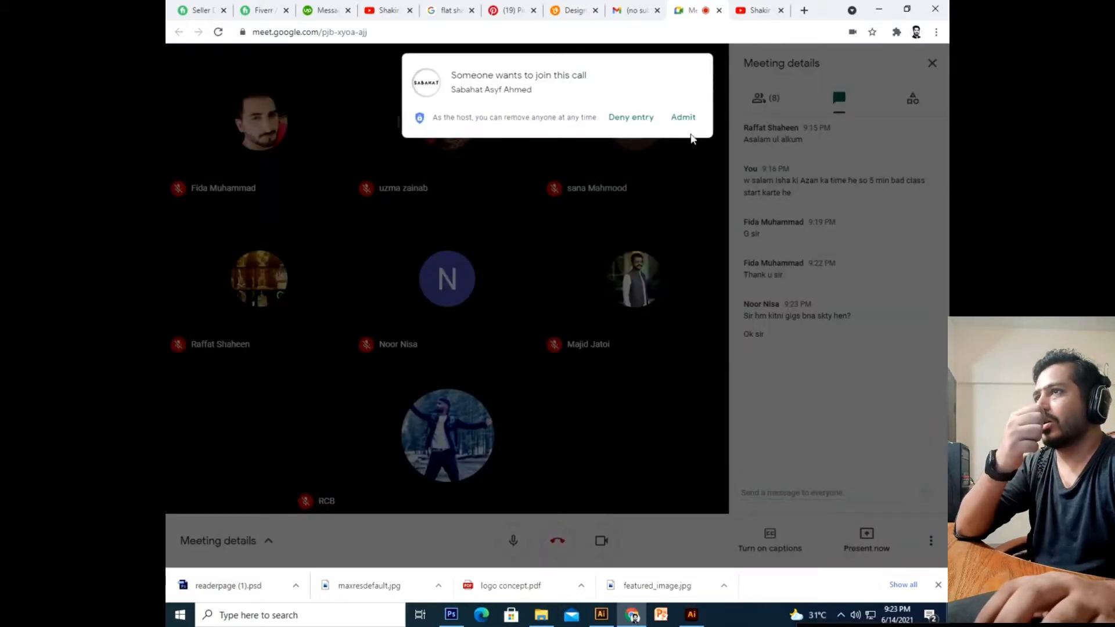
left_click(684, 117)
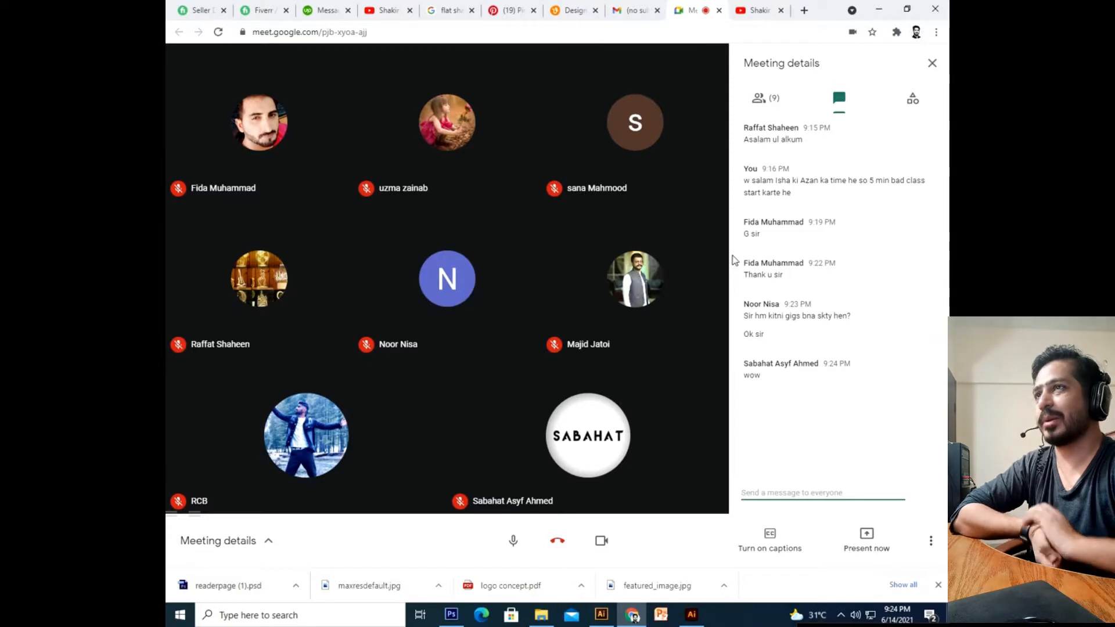
left_click(774, 101)
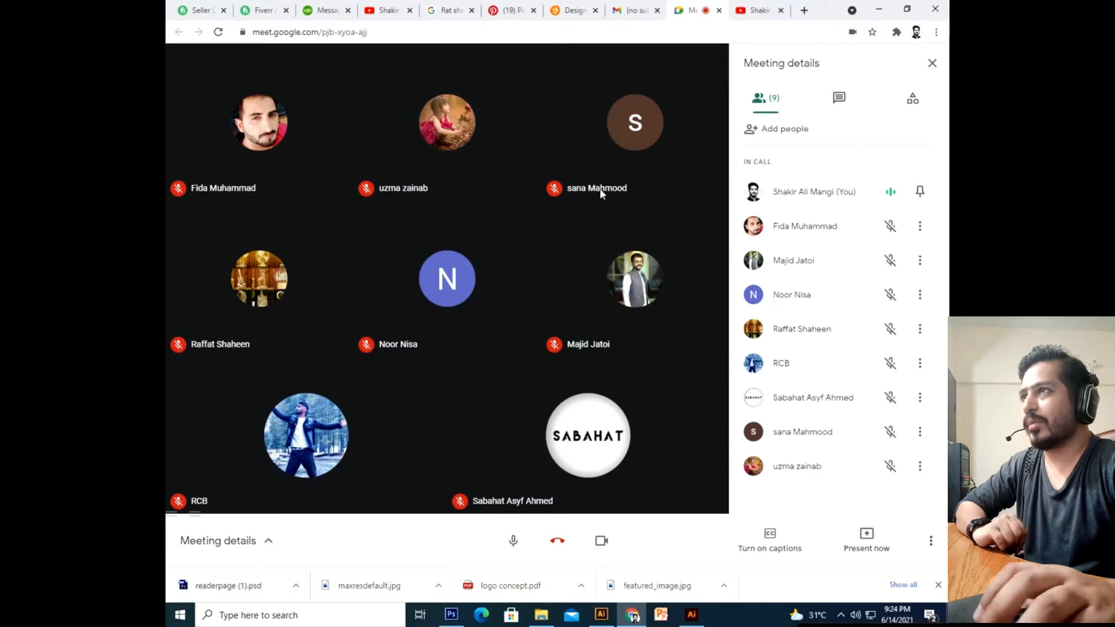
Present your entire screen (Screen 1) to the Meet call.
left_click(867, 543)
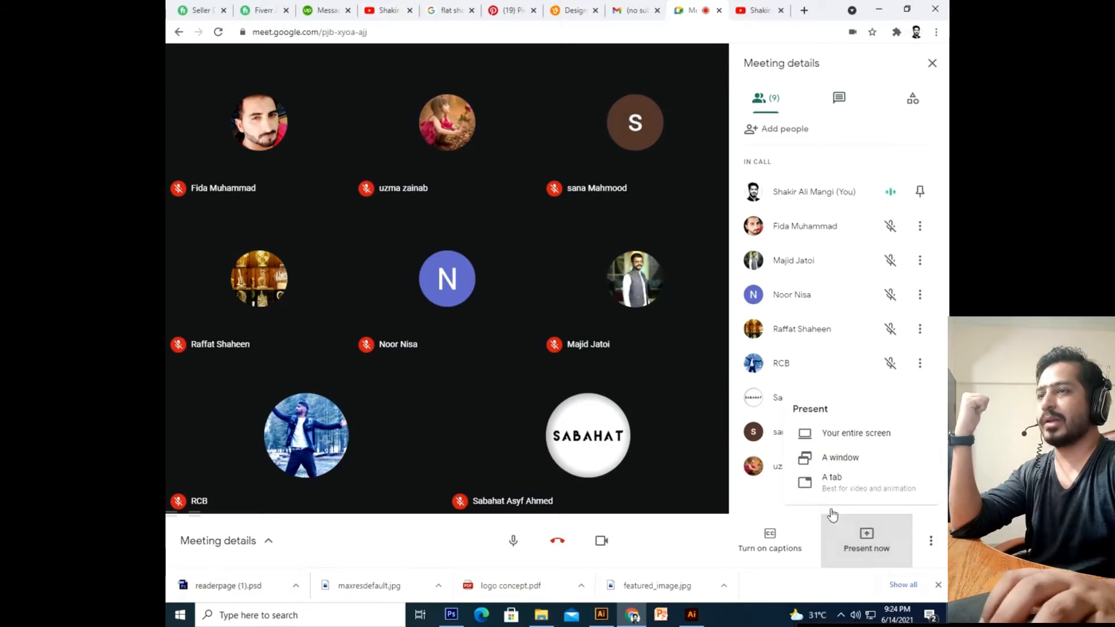
left_click(860, 435)
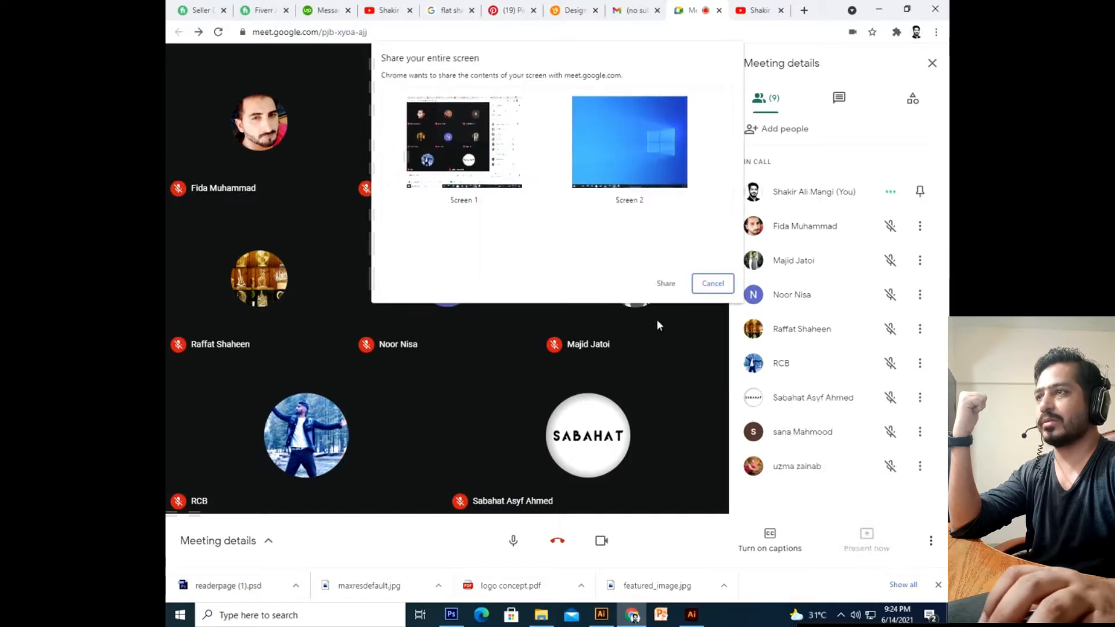
left_click(495, 159)
left_click(666, 284)
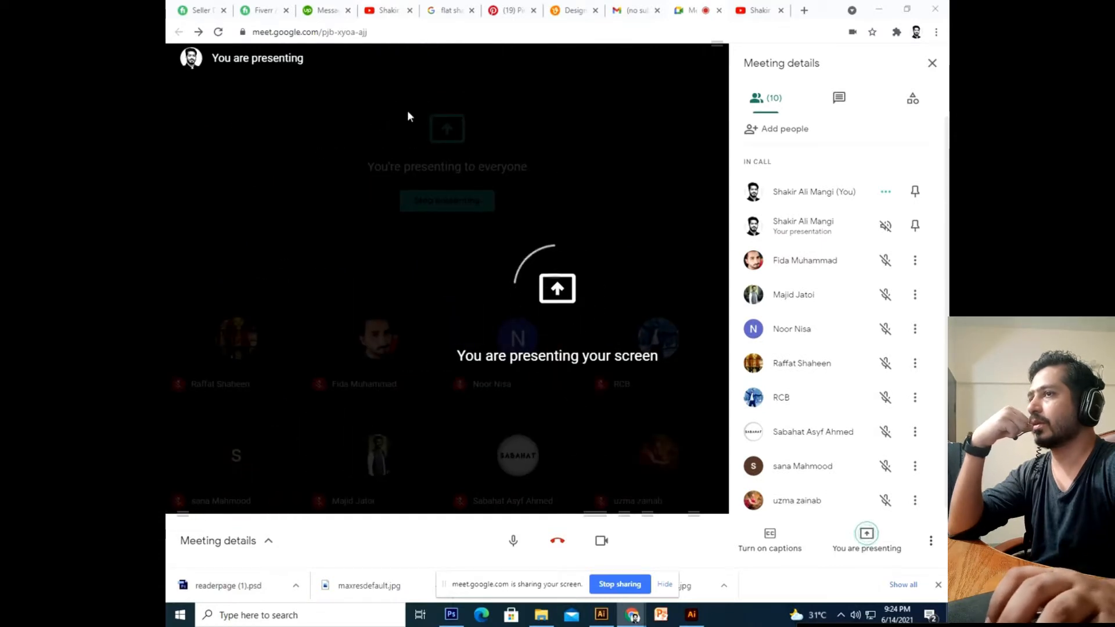
Glance at the Upwork messages and Fiverr earnings tabs, then return to the Meet tab.
left_click(325, 8)
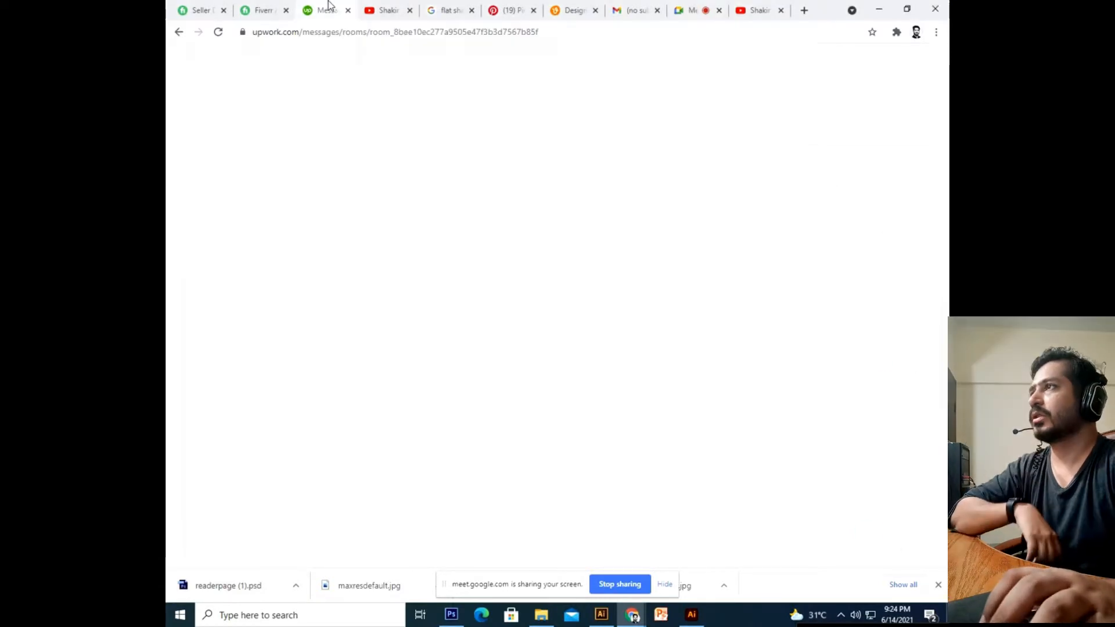
left_click(256, 10)
left_click(326, 10)
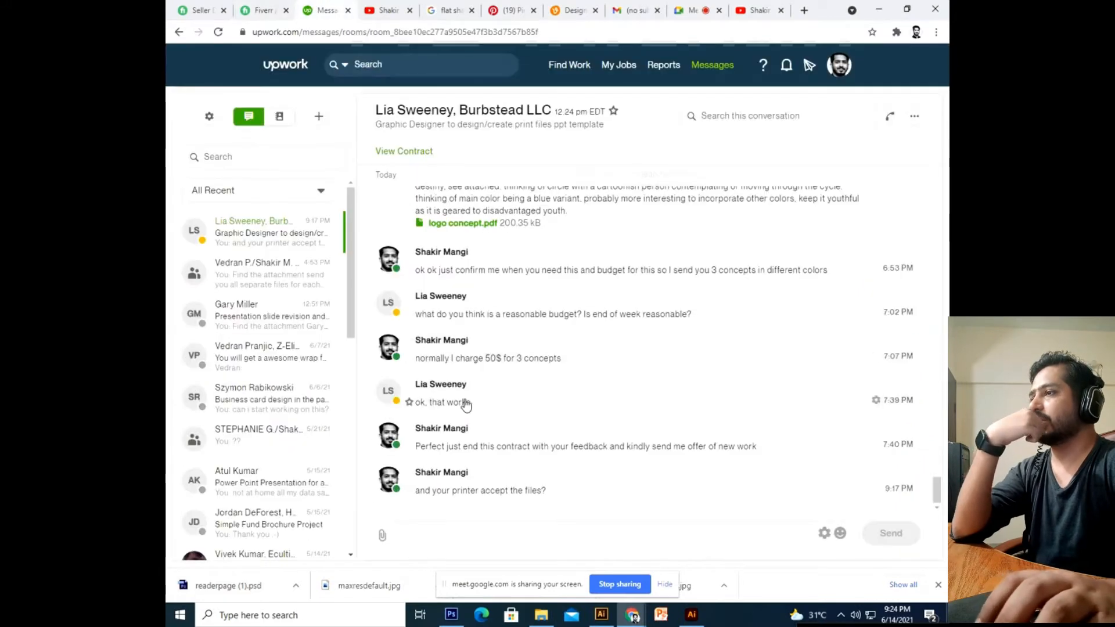
left_click(689, 10)
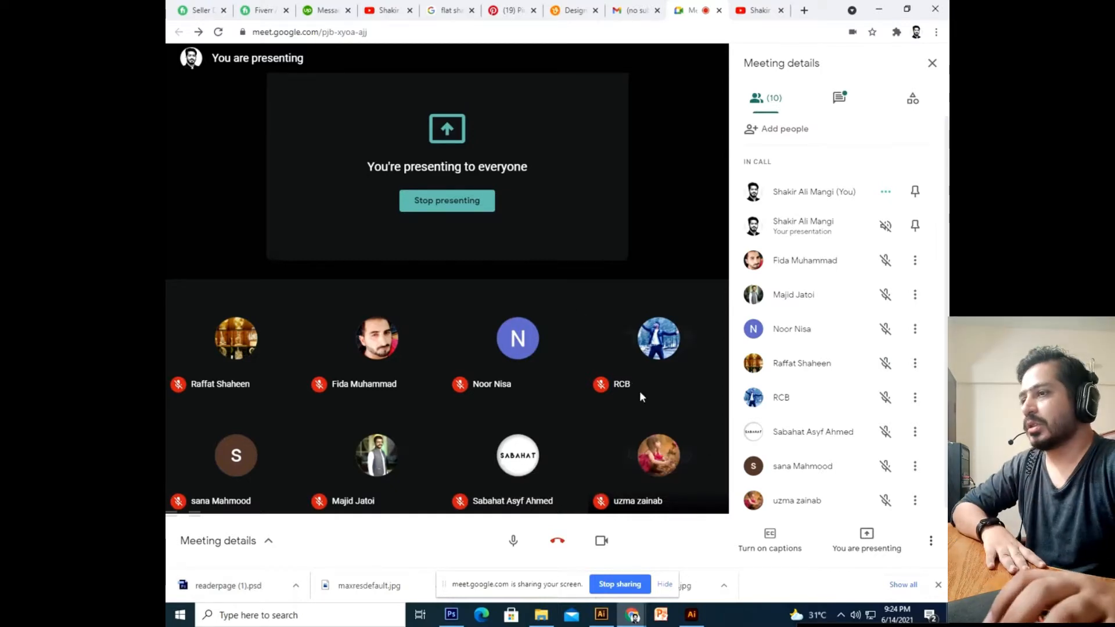
Bring Illustrator forward and center the blank Untitled-1 artboard at 100% zoom.
left_click(691, 615)
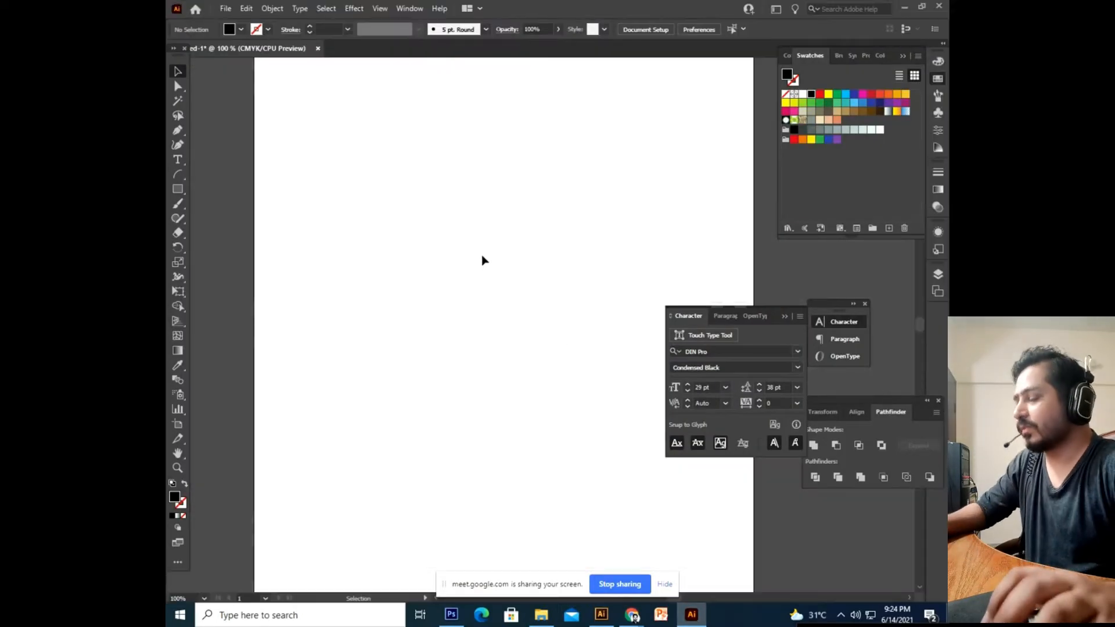
left_click_drag(466, 200, 465, 348)
left_click_drag(449, 400, 505, 284)
key("ctrl+minus")
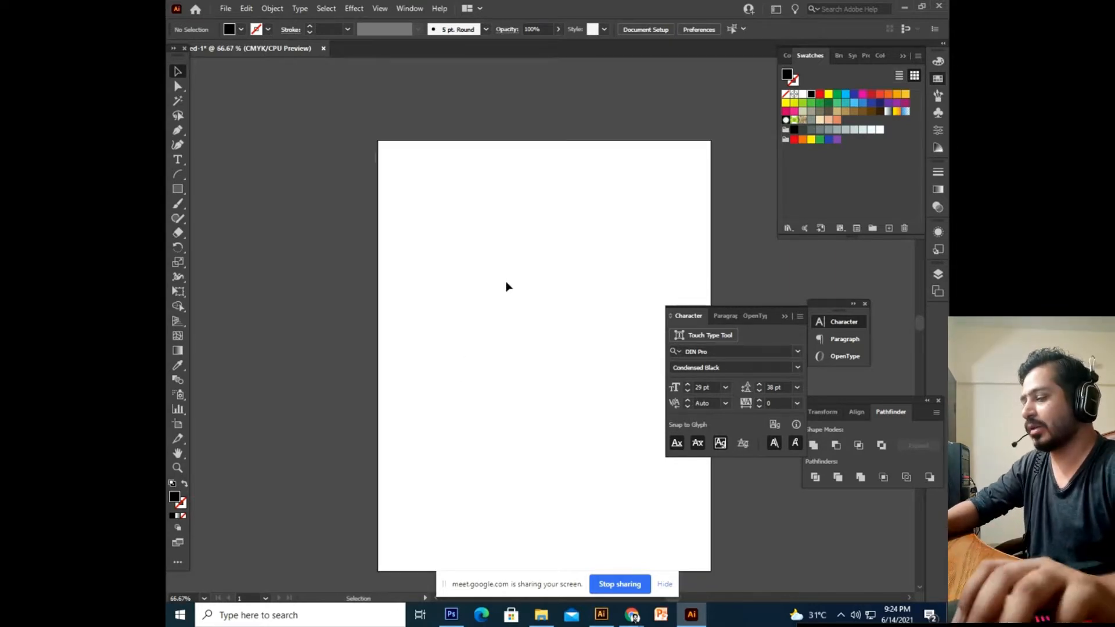
left_click_drag(548, 318, 513, 326)
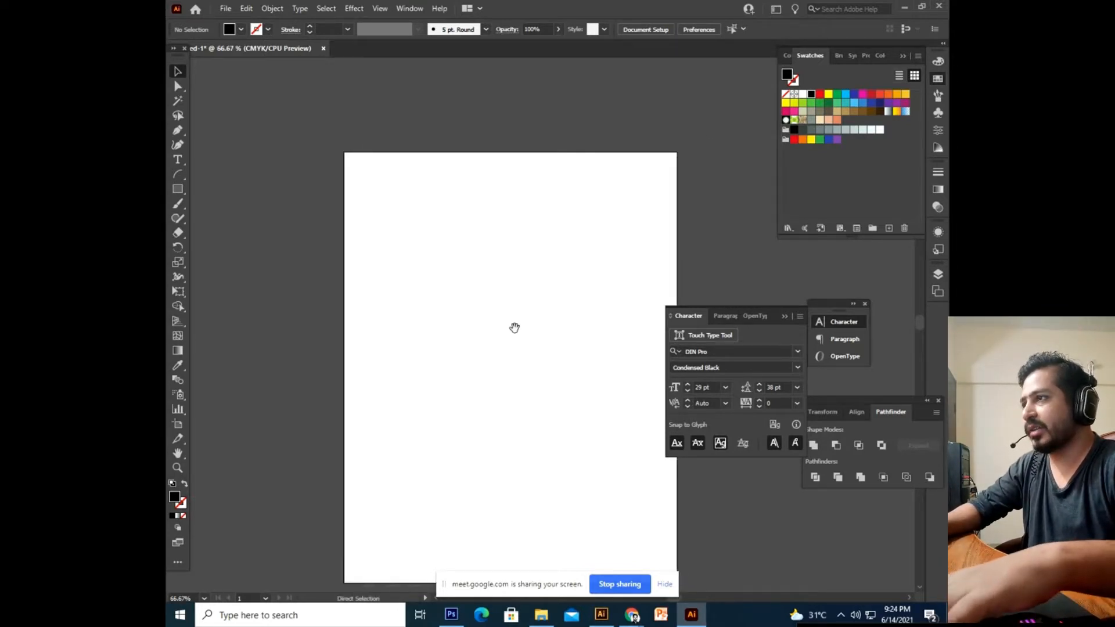
key("ctrl+plus")
key("space")
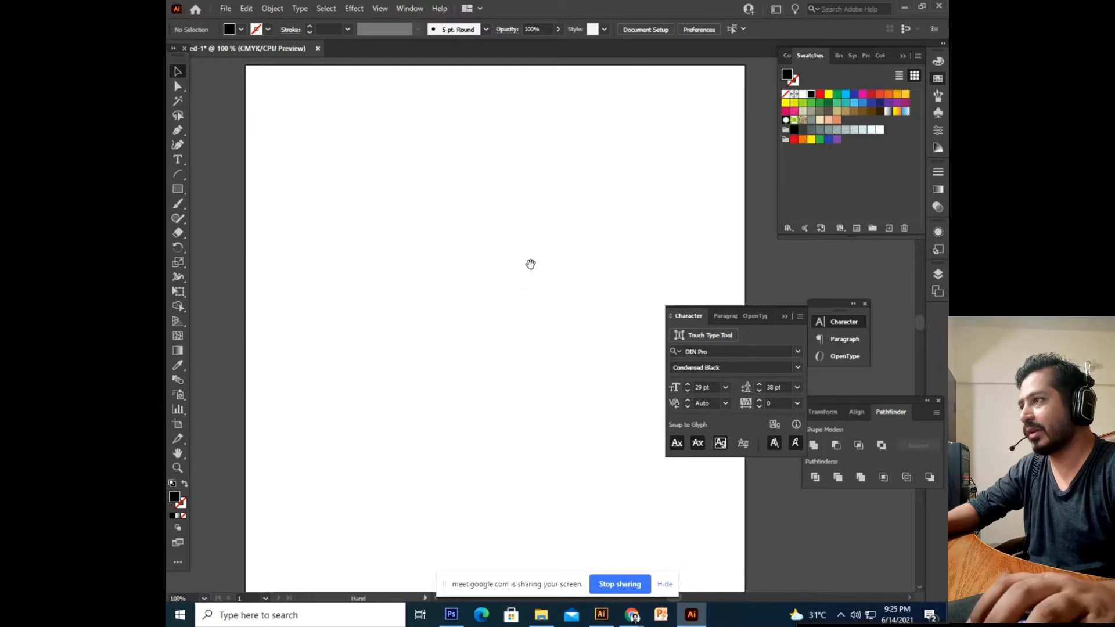
left_click_drag(530, 265, 530, 312)
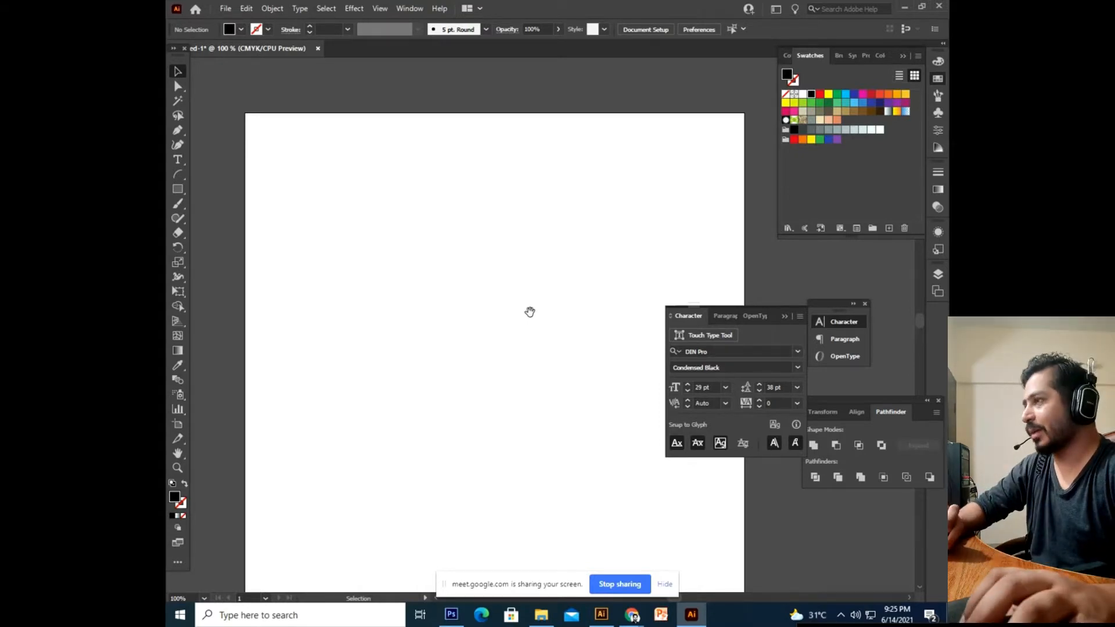
Draw a black square and rotate it 45° into a diamond.
left_click(177, 189)
left_click(406, 279)
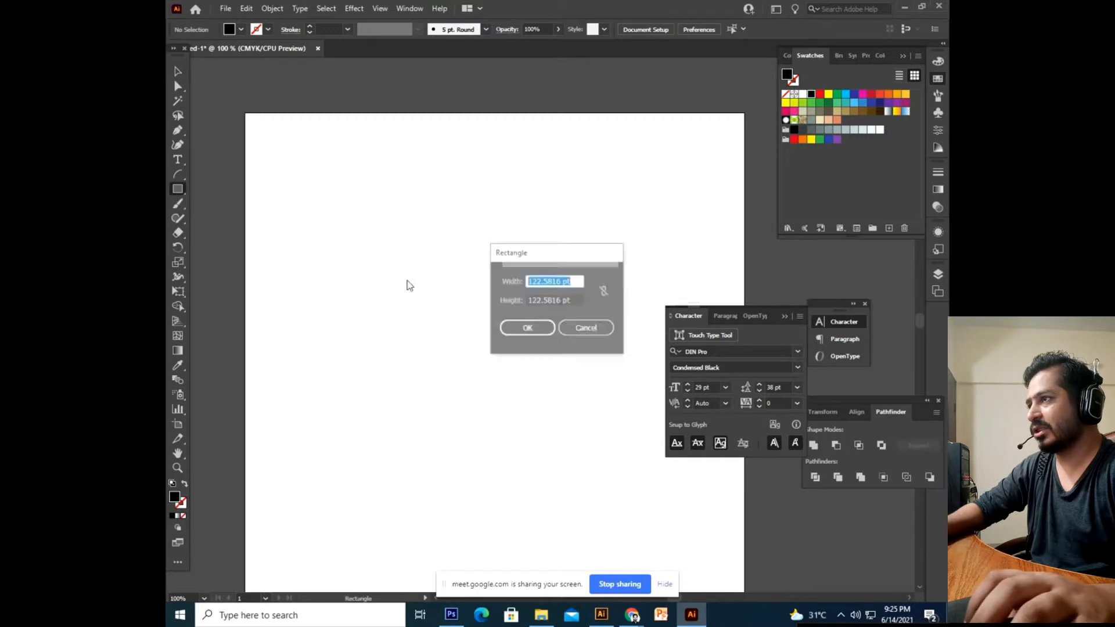
key("Escape")
left_click_drag(378, 206, 561, 388)
left_click(179, 70)
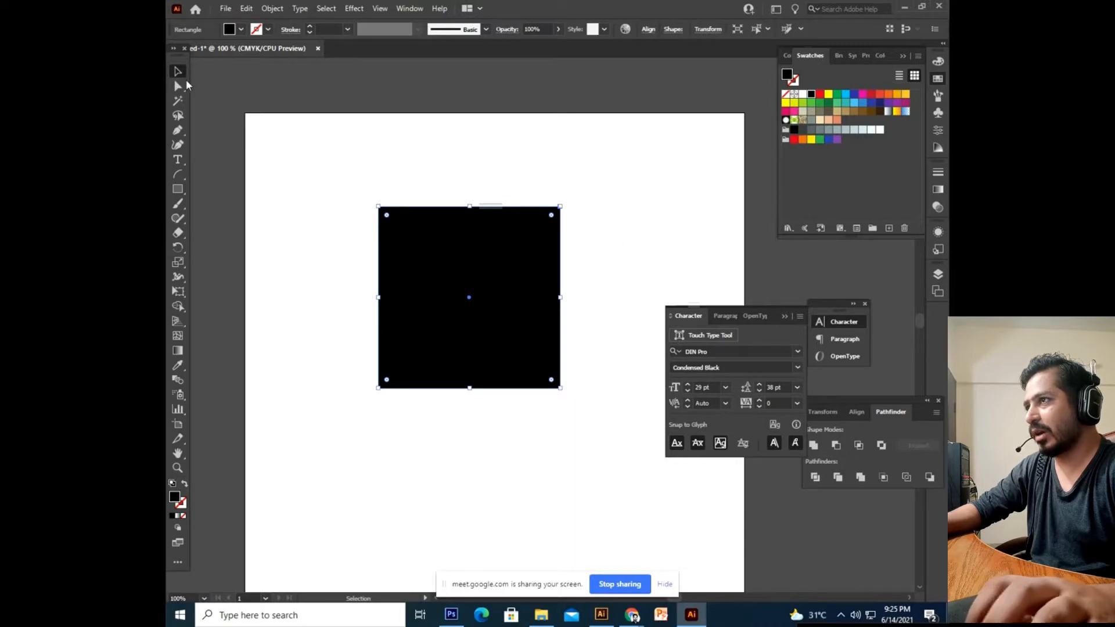
left_click_drag(563, 207, 602, 320)
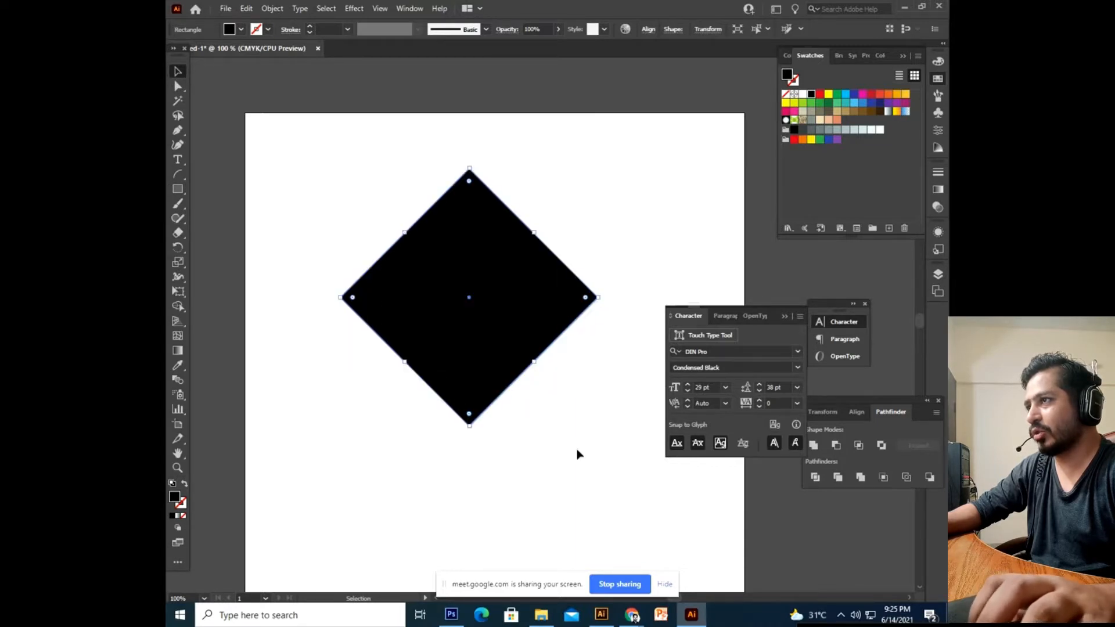
Move the diamond down-left and swap fill and stroke so it's an outline only.
left_click(578, 454)
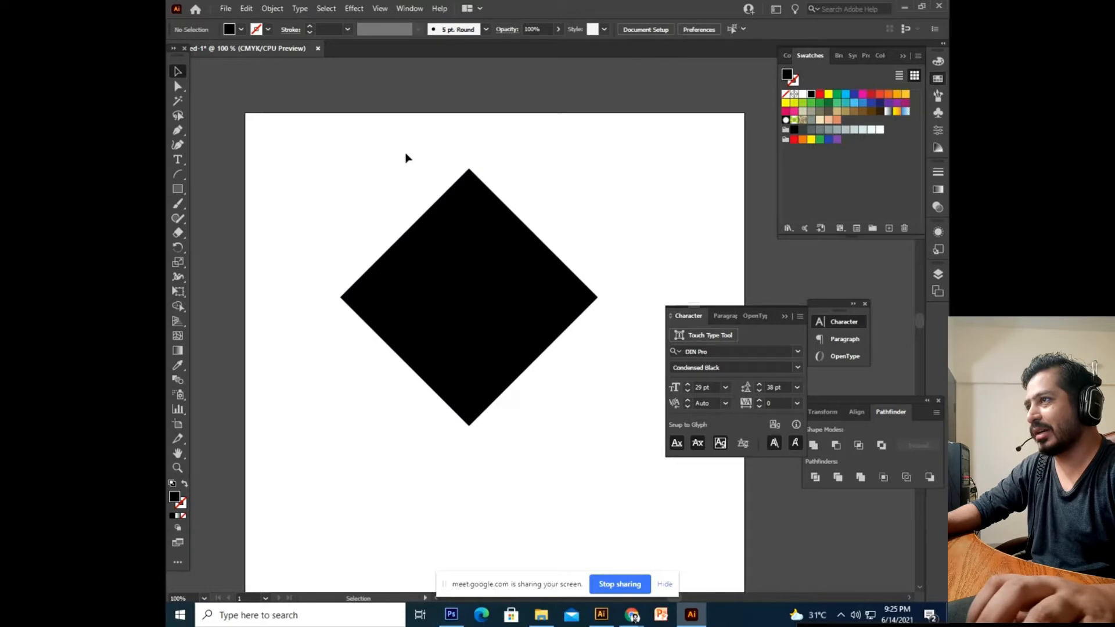
left_click(520, 369)
scroll(550, 324, "down", 3)
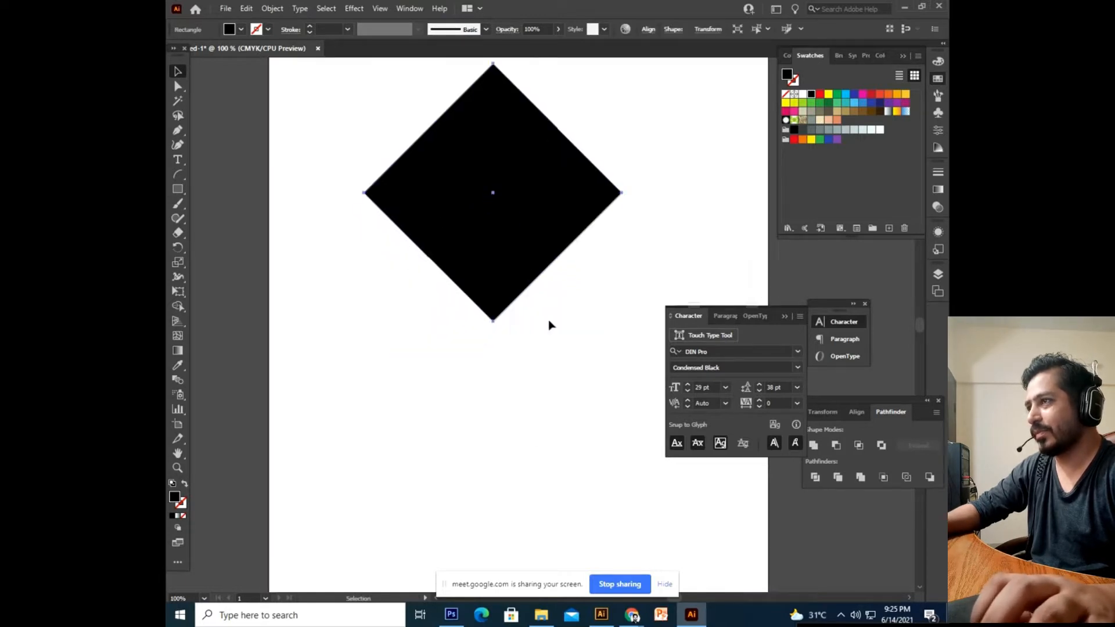
left_click(520, 314)
scroll(483, 214, "up", 3)
left_click_drag(450, 299, 434, 369)
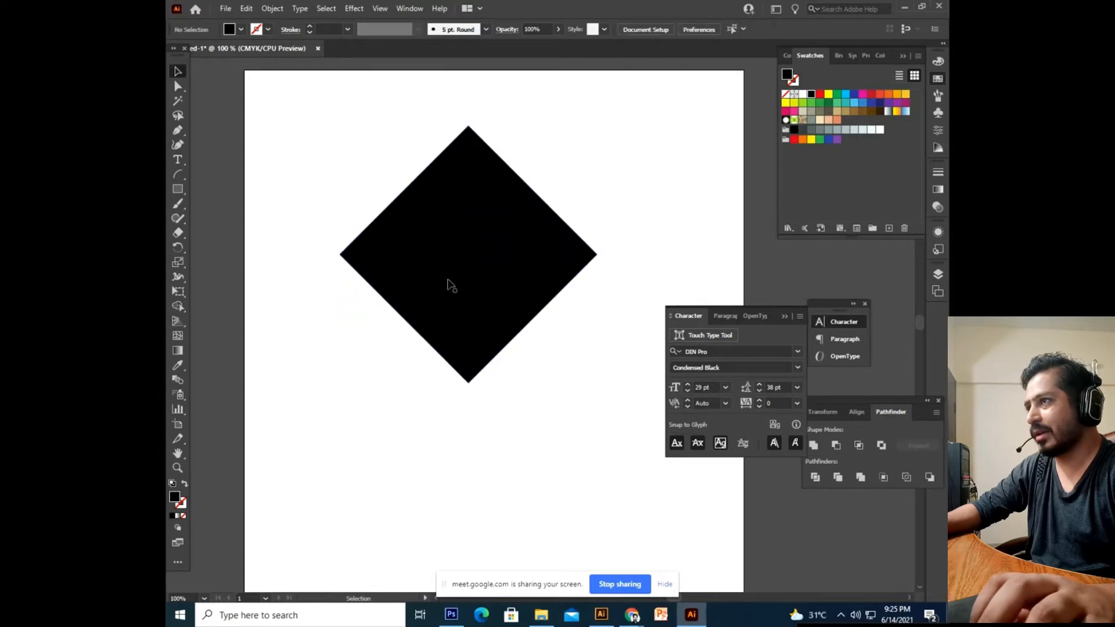
left_click(447, 287)
left_click(184, 484)
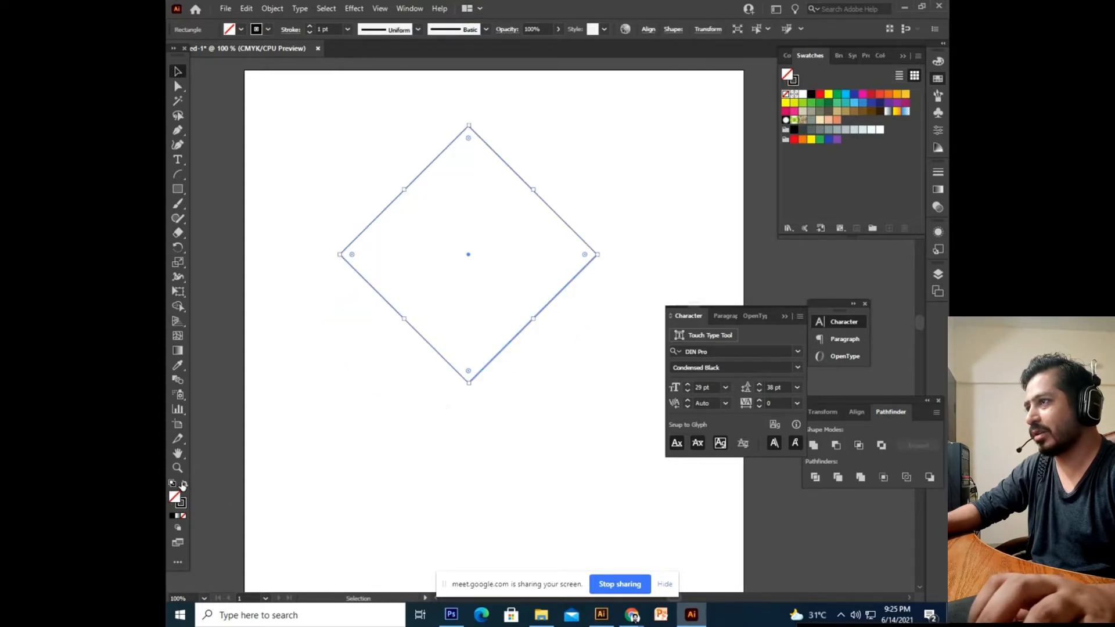
Select the Area Type Tool from the type tool group.
scroll(578, 348, "up", 2)
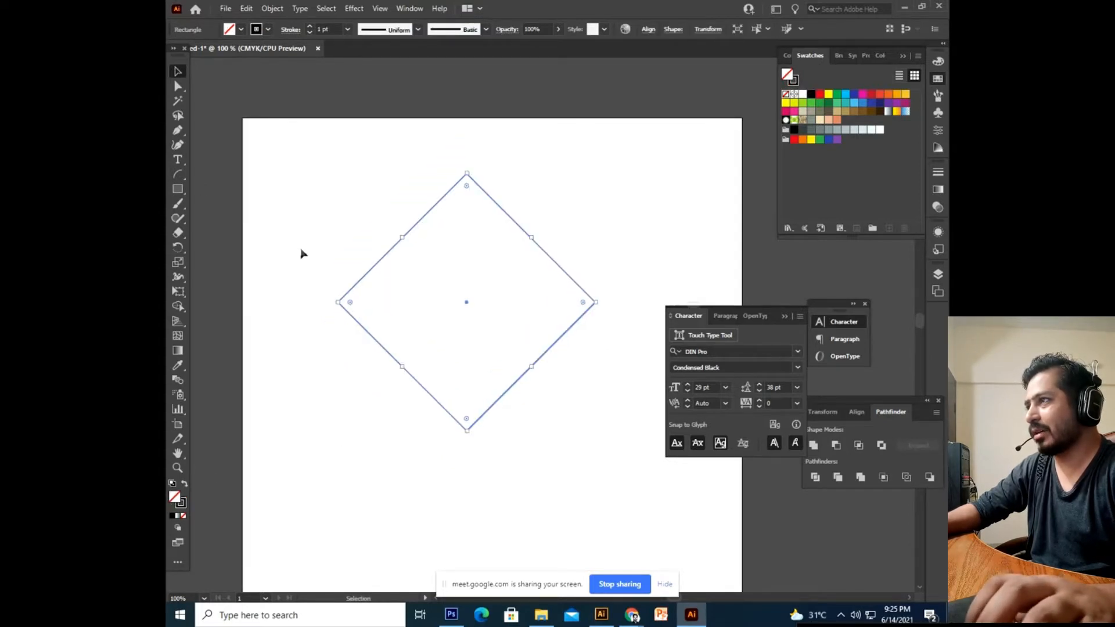
left_click(178, 159)
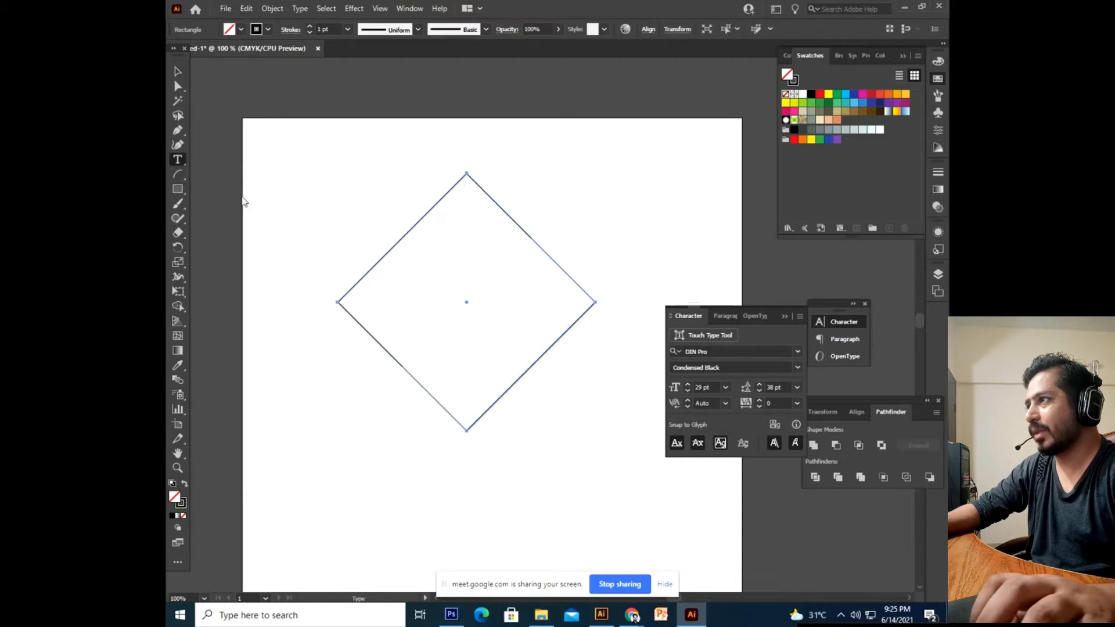
left_click_drag(186, 163, 236, 173)
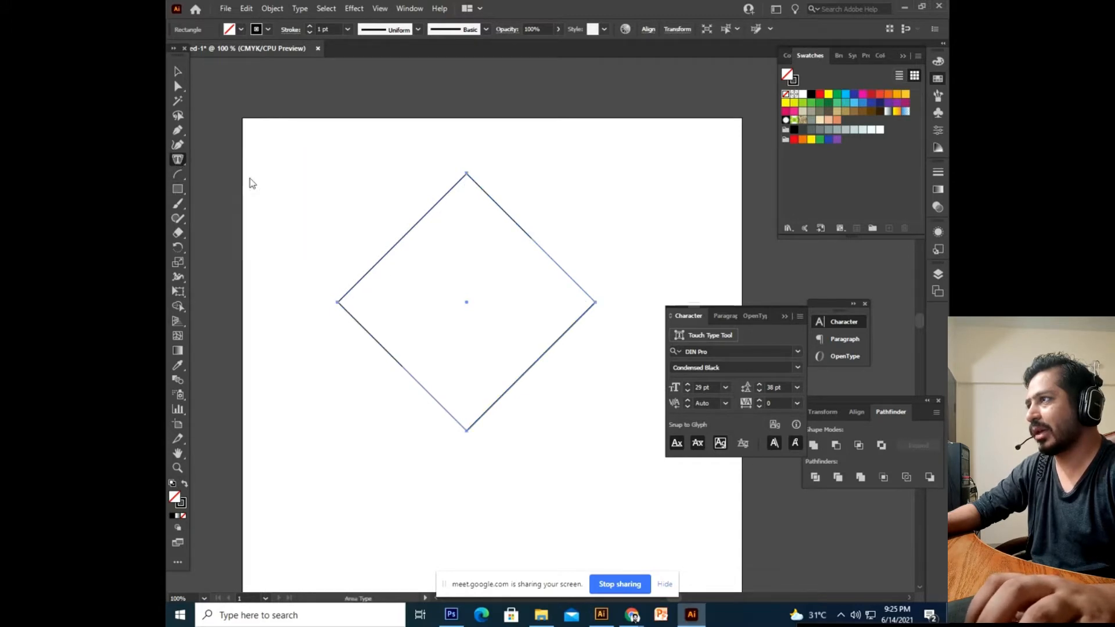
Fill the diamond's outline with Lorem ipsum placeholder area text.
left_click(424, 272)
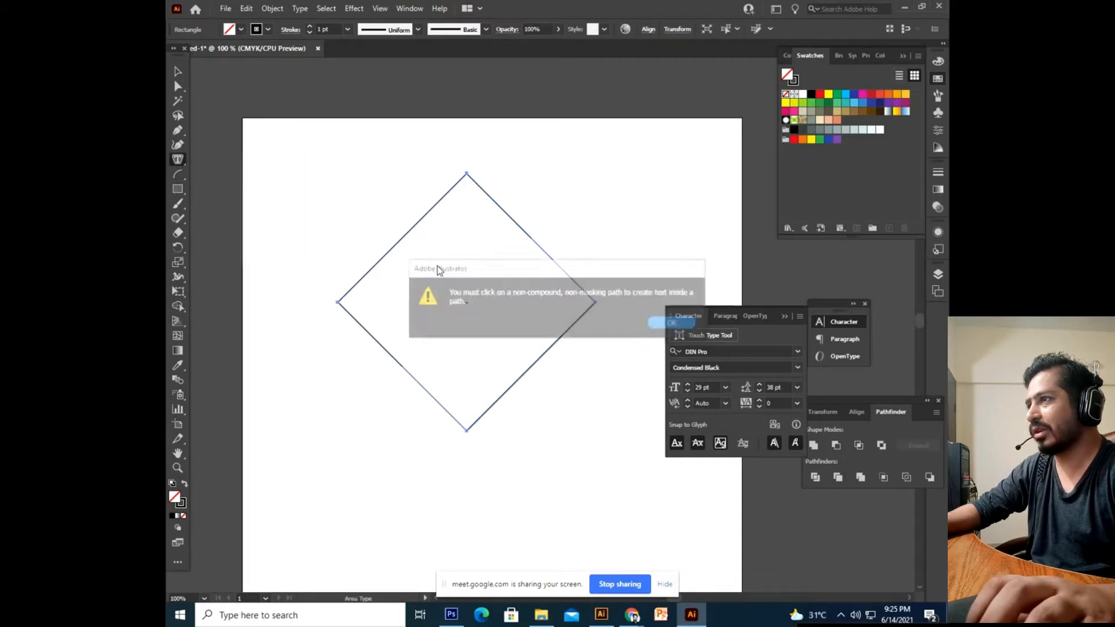
left_click(668, 324)
left_click(430, 220)
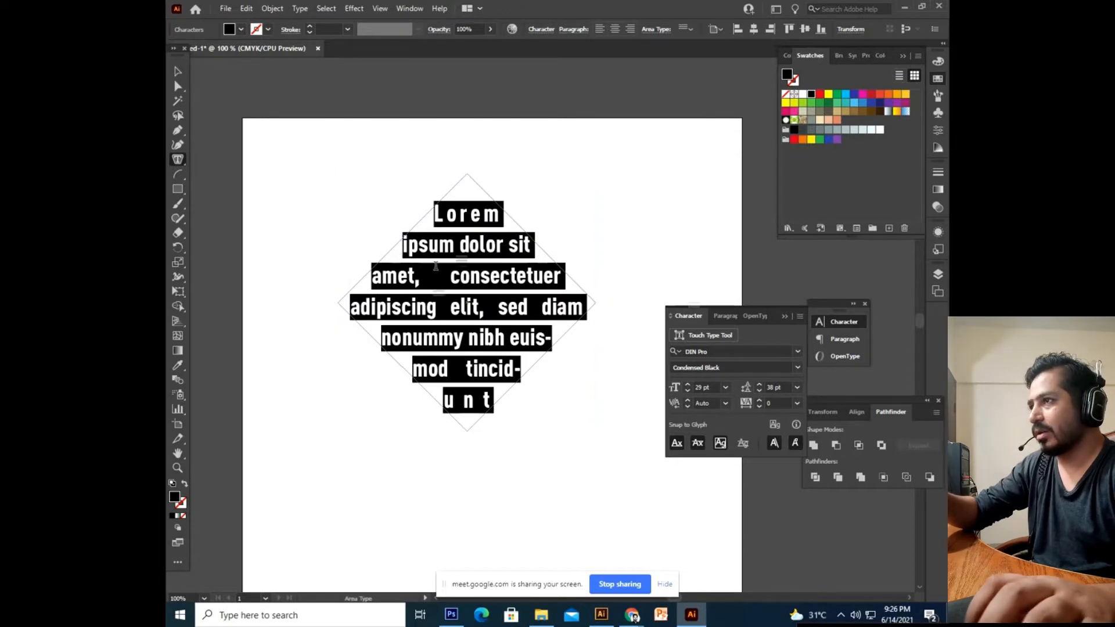
Undo the area text, restoring the solid black-filled diamond.
left_click(177, 71)
key("ctrl+z")
left_click(552, 201)
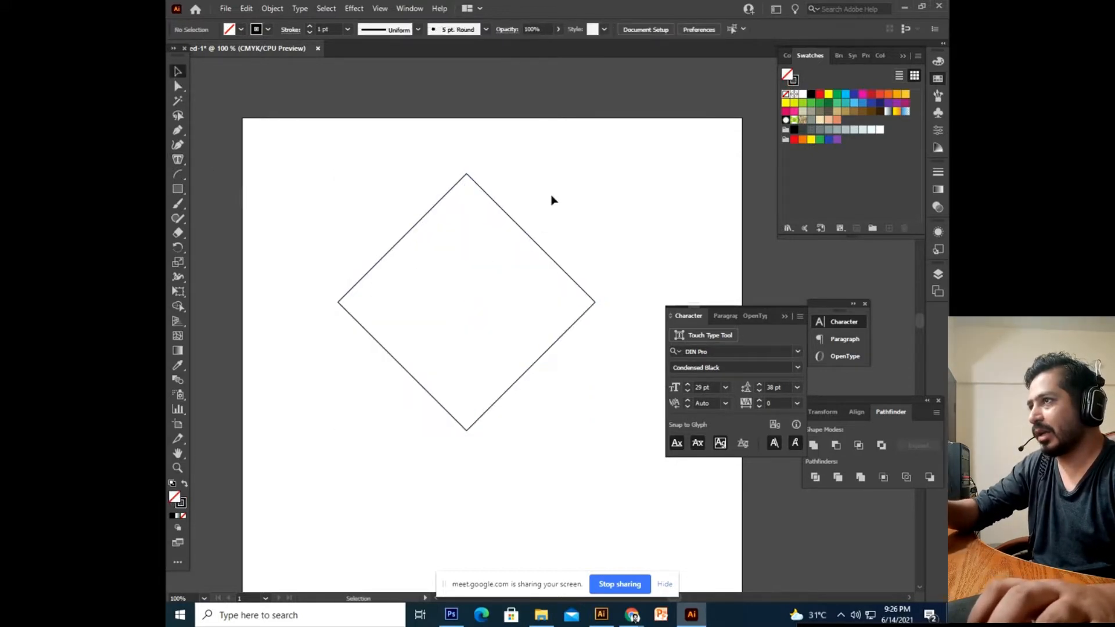
key("ctrl+z")
Delete the black diamond from the artboard.
left_click(466, 495)
left_click_drag(458, 440, 458, 428)
left_click_drag(470, 368, 470, 313)
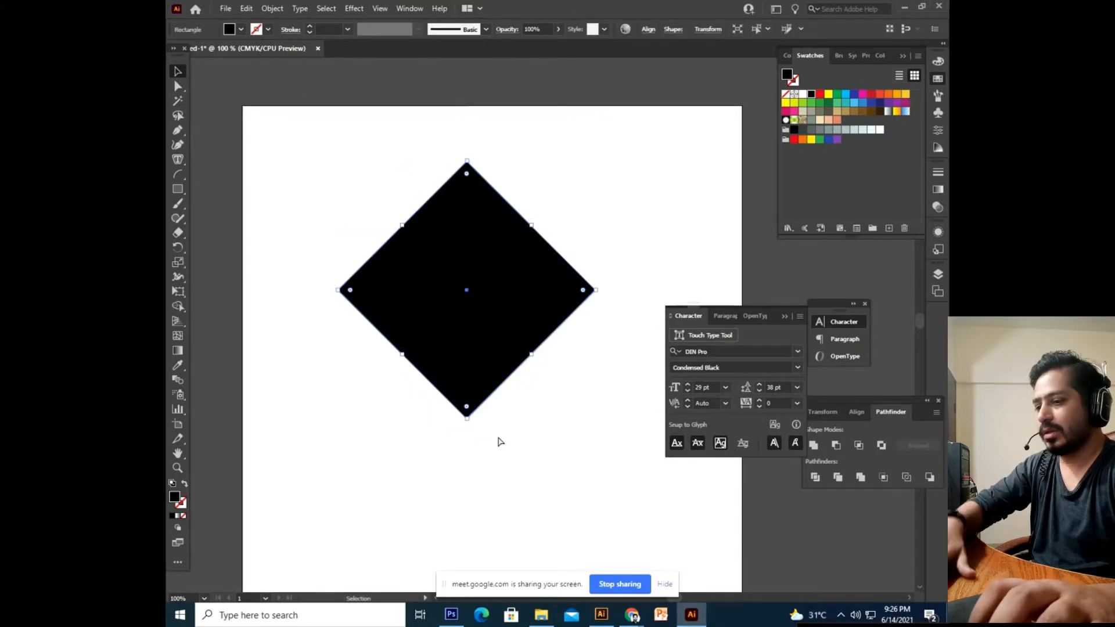
key("Delete")
Draw a black ellipse, shrink it, and move it toward the top of the artboard.
left_click(177, 189)
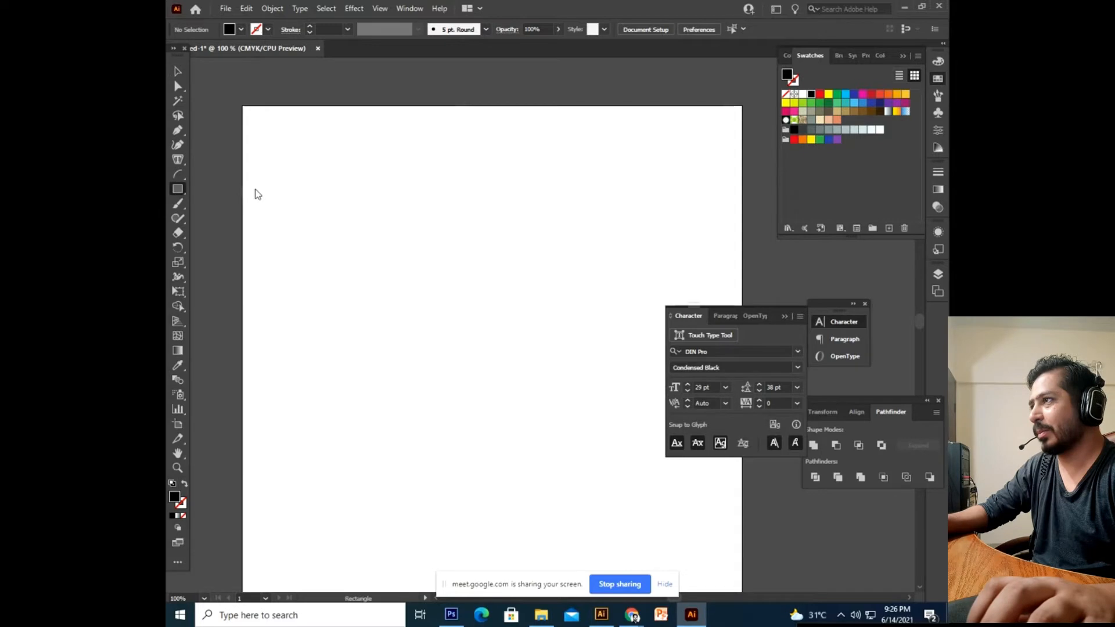
right_click(187, 190)
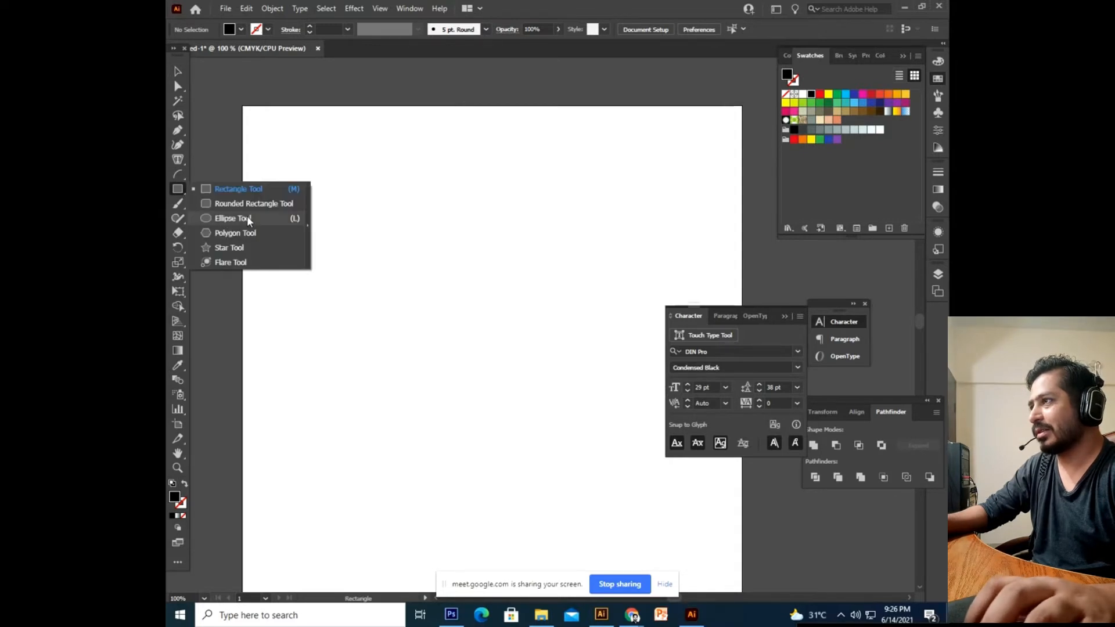
left_click(249, 219)
left_click_drag(320, 171, 541, 390)
left_click(178, 72)
left_click_drag(386, 244, 386, 230)
left_click_drag(540, 156, 510, 208)
left_click_drag(442, 286, 526, 257)
left_click(568, 433)
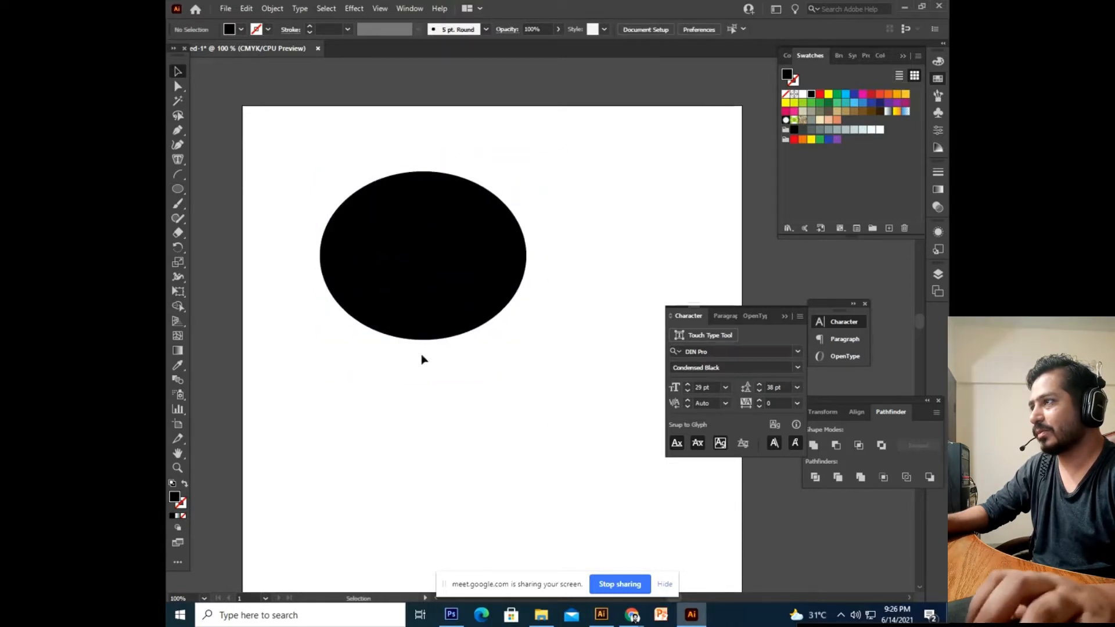
Add enlarged point text 'SHAKIR' overlapping the ellipse's bottom edge.
left_click(177, 159)
left_click_drag(186, 159, 256, 160)
left_click(407, 432)
type("SHAKIR")
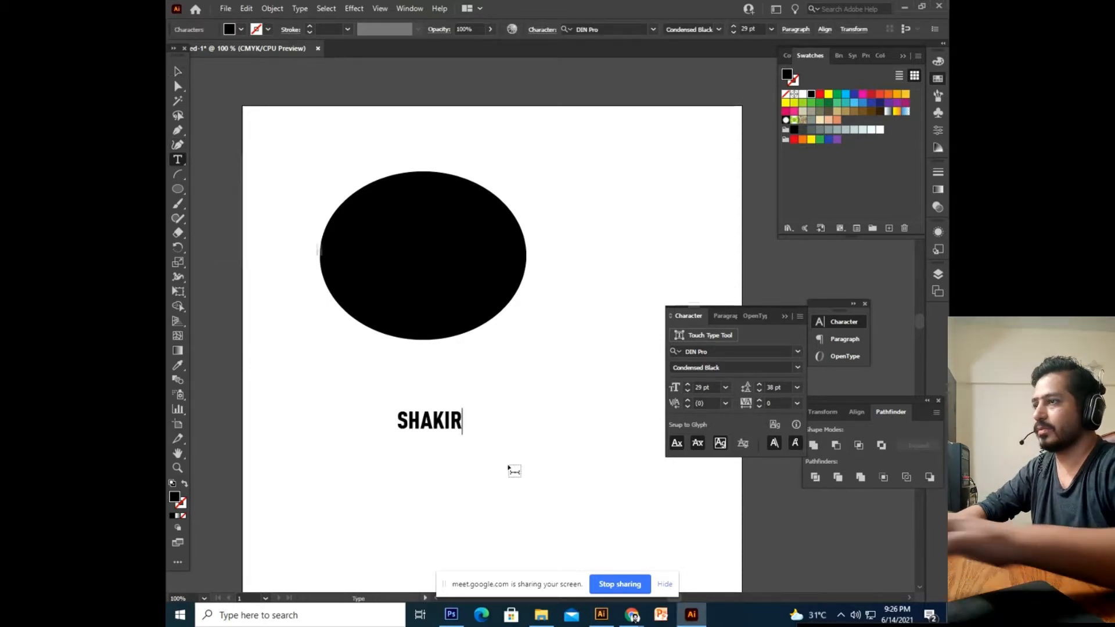
left_click(177, 71)
left_click_drag(464, 435, 516, 488)
left_click_drag(451, 437, 450, 374)
Send the SHAKIR text behind the ellipse.
right_click(451, 371)
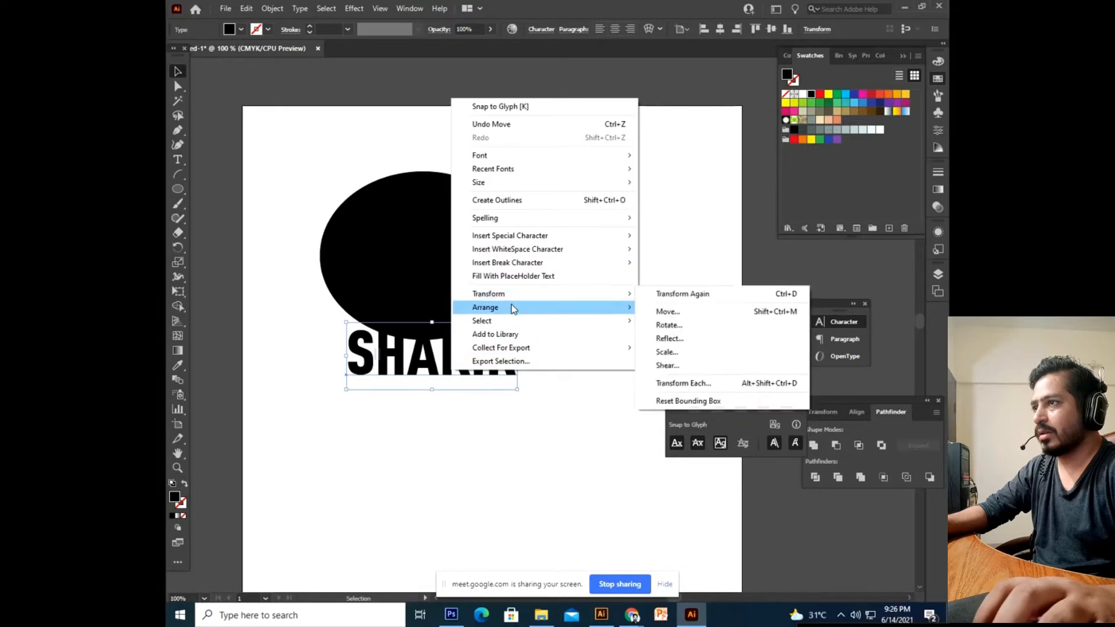
mouse_move(527, 308)
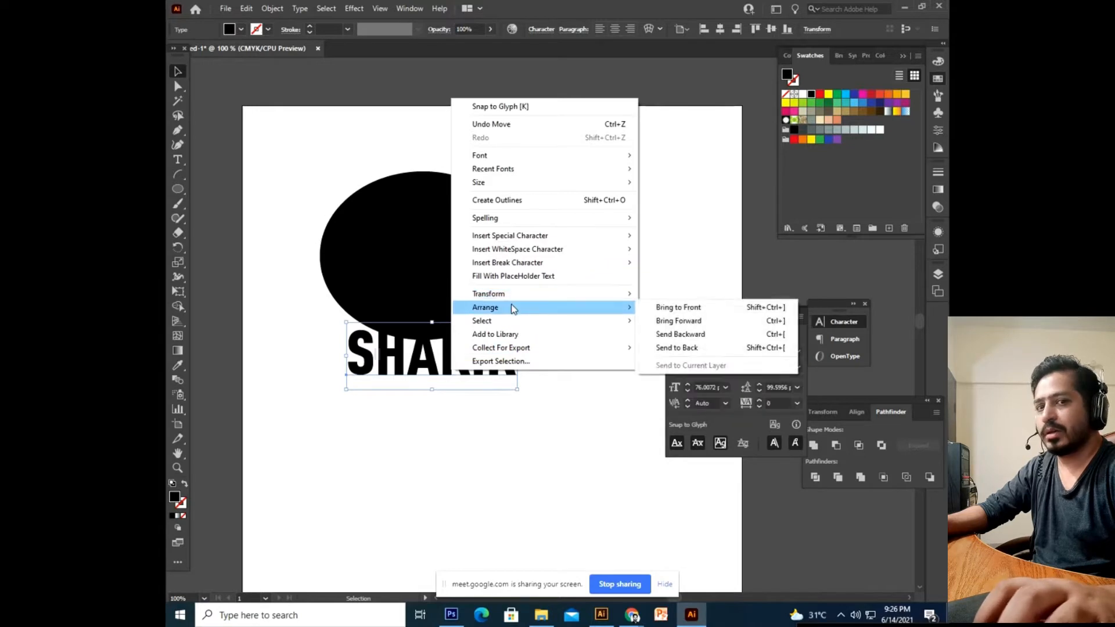
left_click(675, 352)
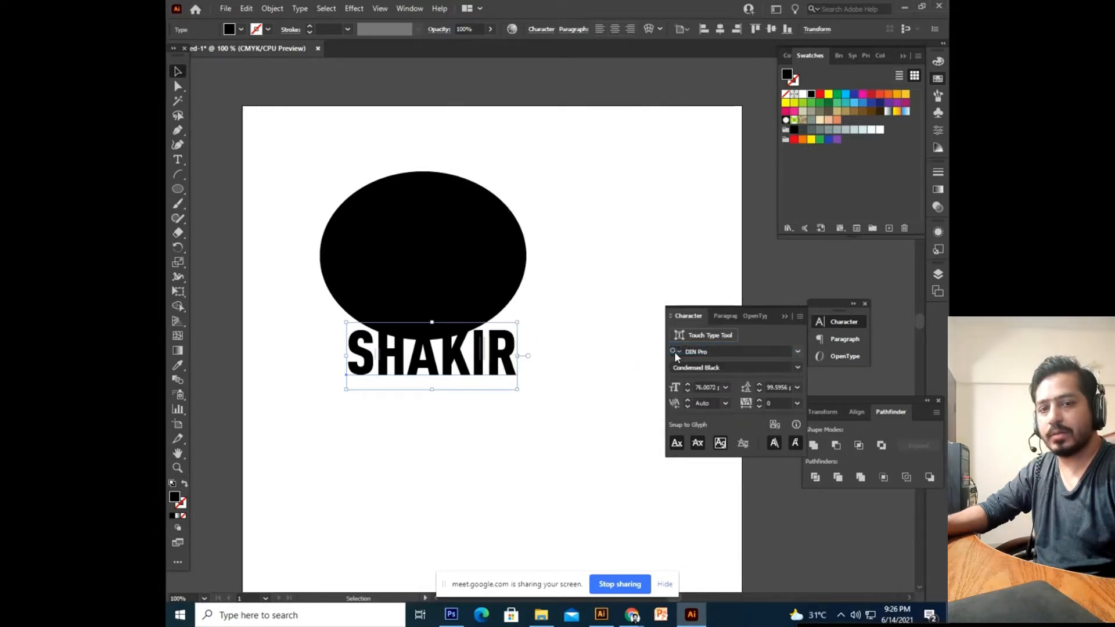
left_click(440, 435)
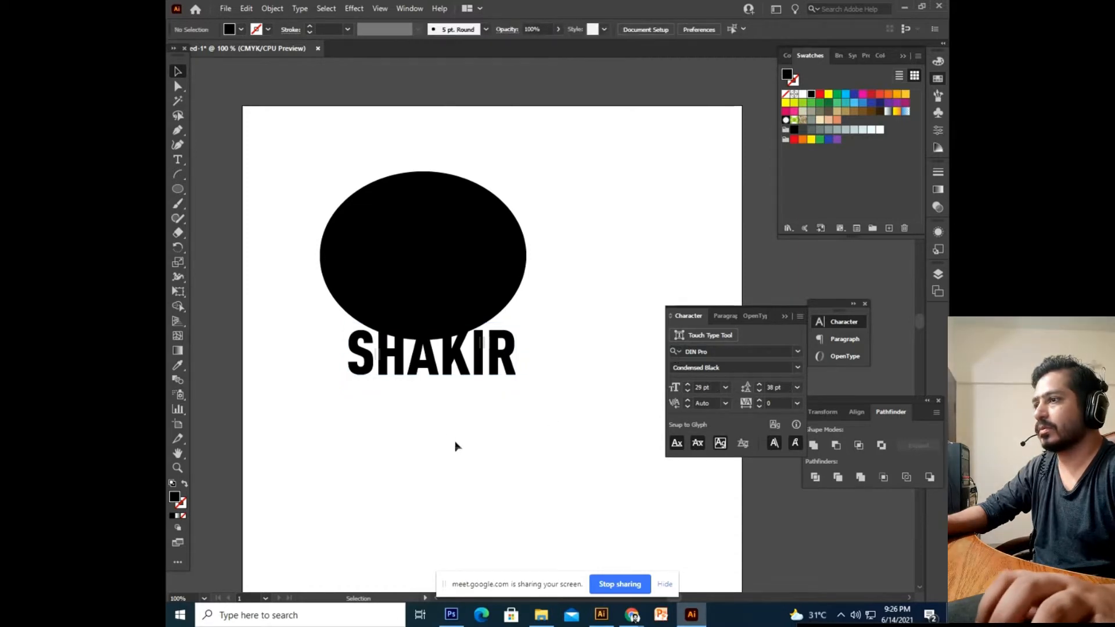
Admit another waiting participant in the Meet call, then return to Illustrator.
mouse_move(633, 615)
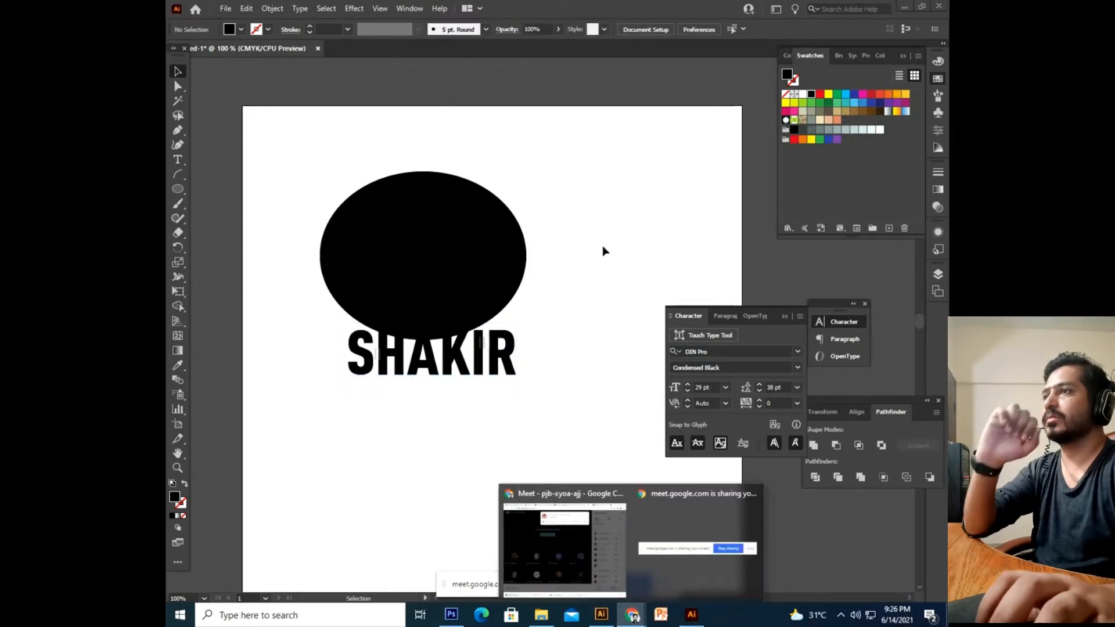
left_click(585, 568)
left_click(680, 119)
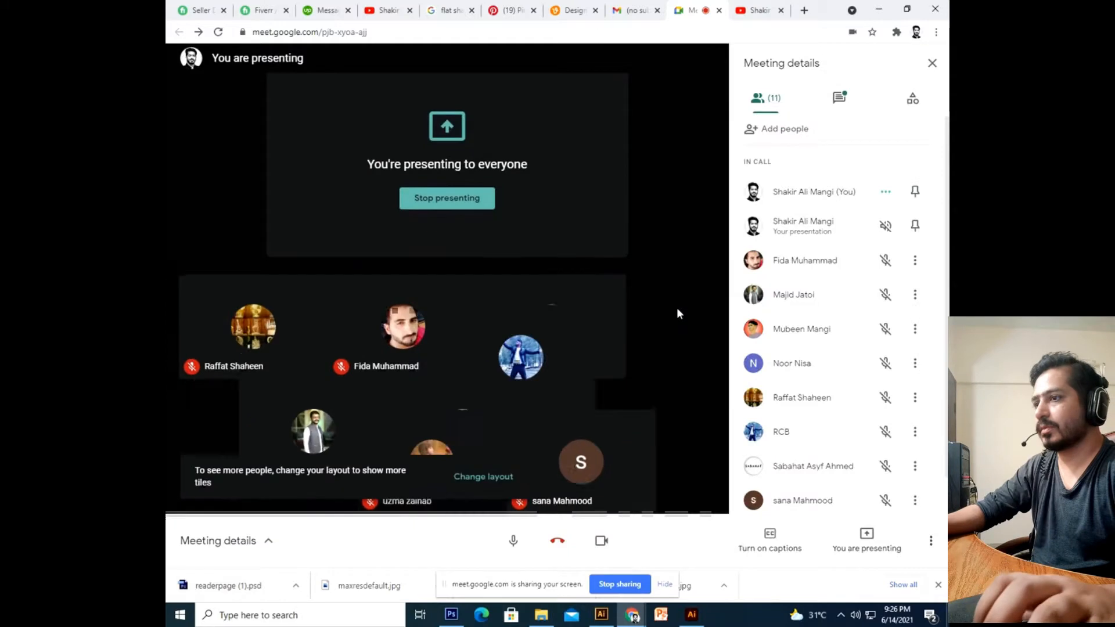
left_click(693, 617)
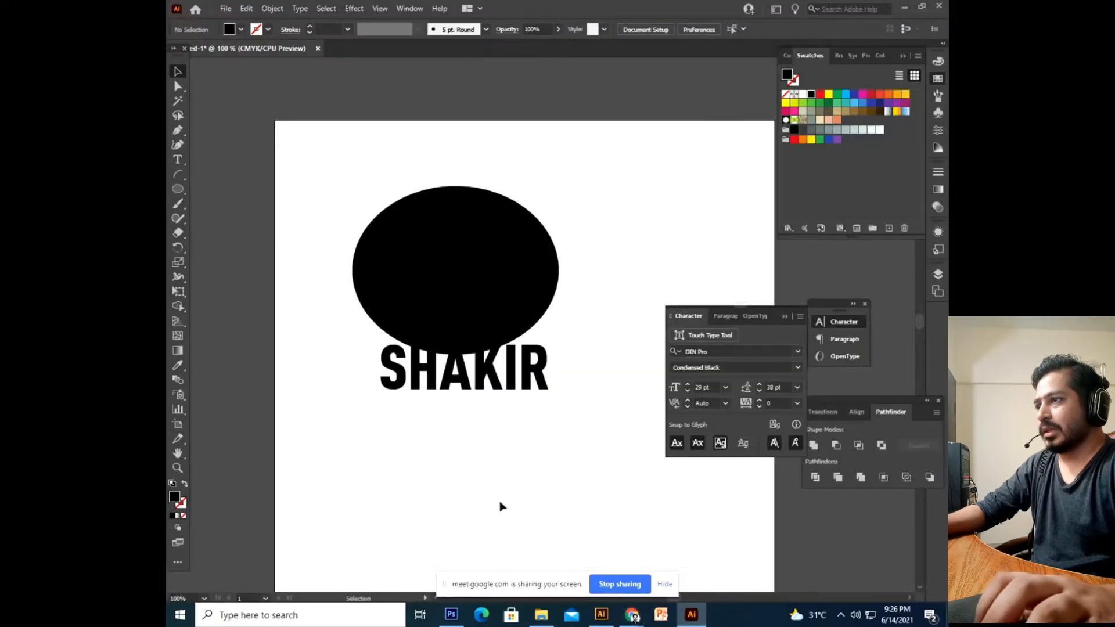
Select the black oval and name text and apply Envelope Distort > Make with Top Object.
left_click(523, 375)
left_click_drag(410, 492, 538, 241)
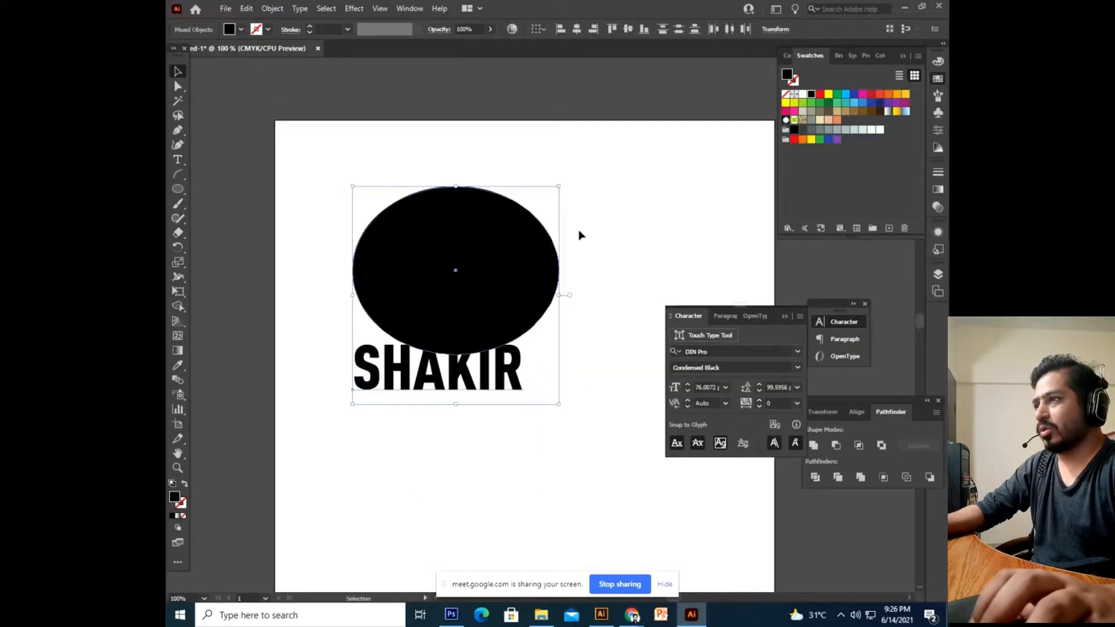
left_click(273, 8)
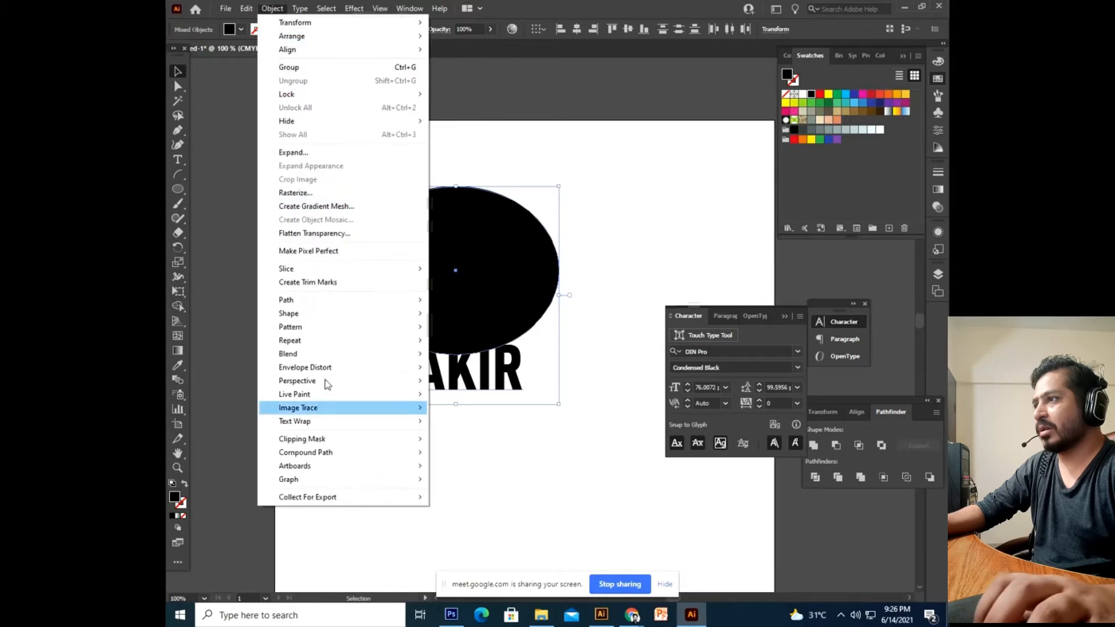
mouse_move(323, 378)
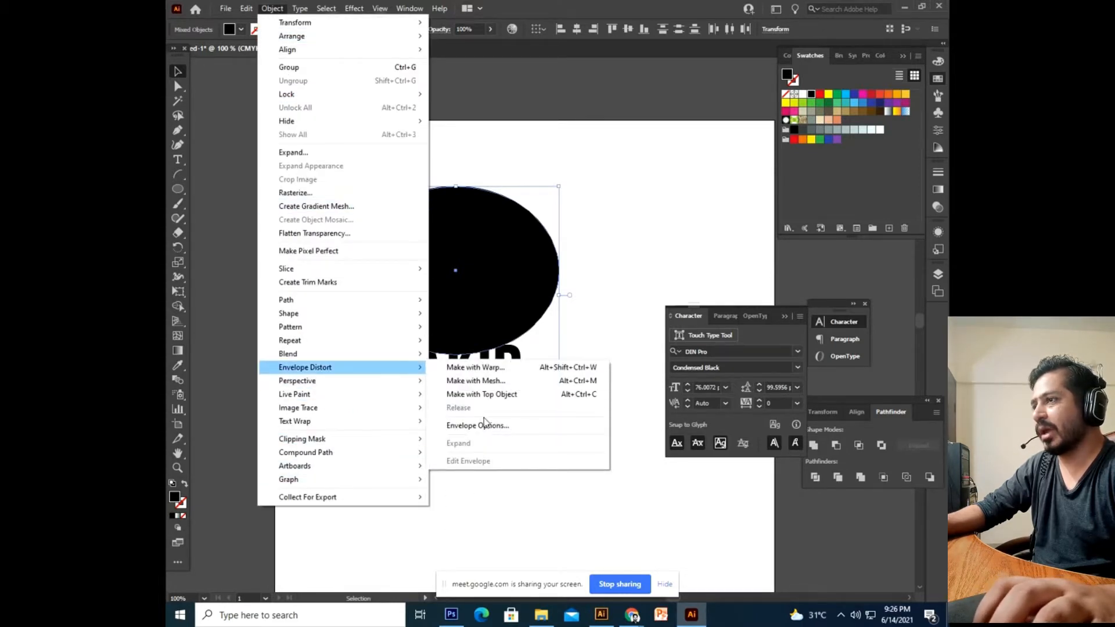
left_click(493, 396)
left_click(494, 437)
key("space")
left_click_drag(518, 461, 511, 494)
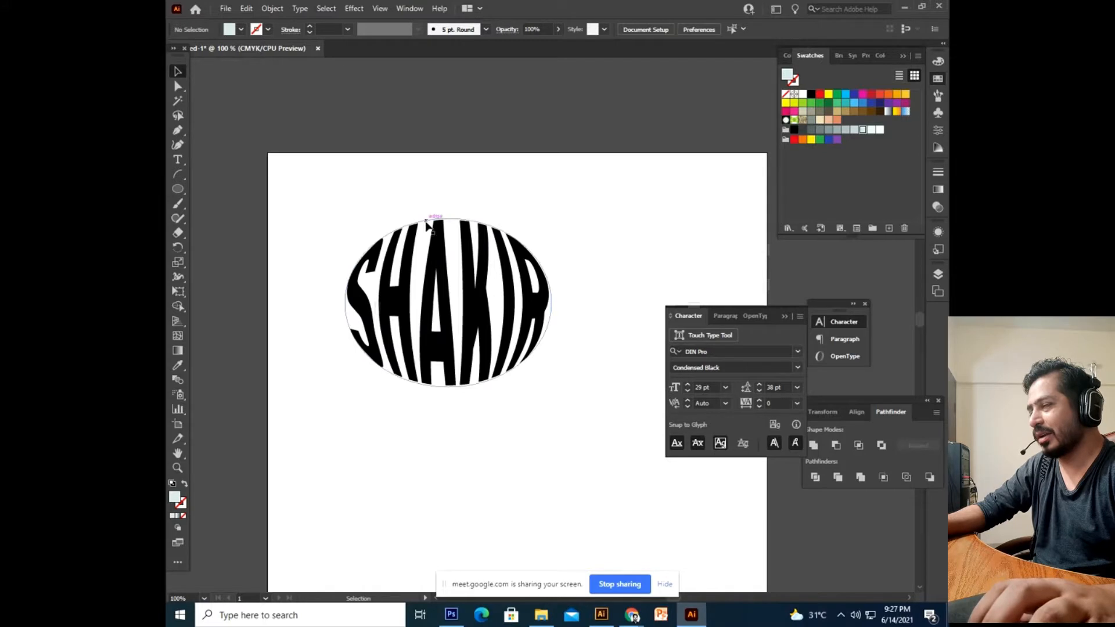
scroll(500, 313, "down", 2)
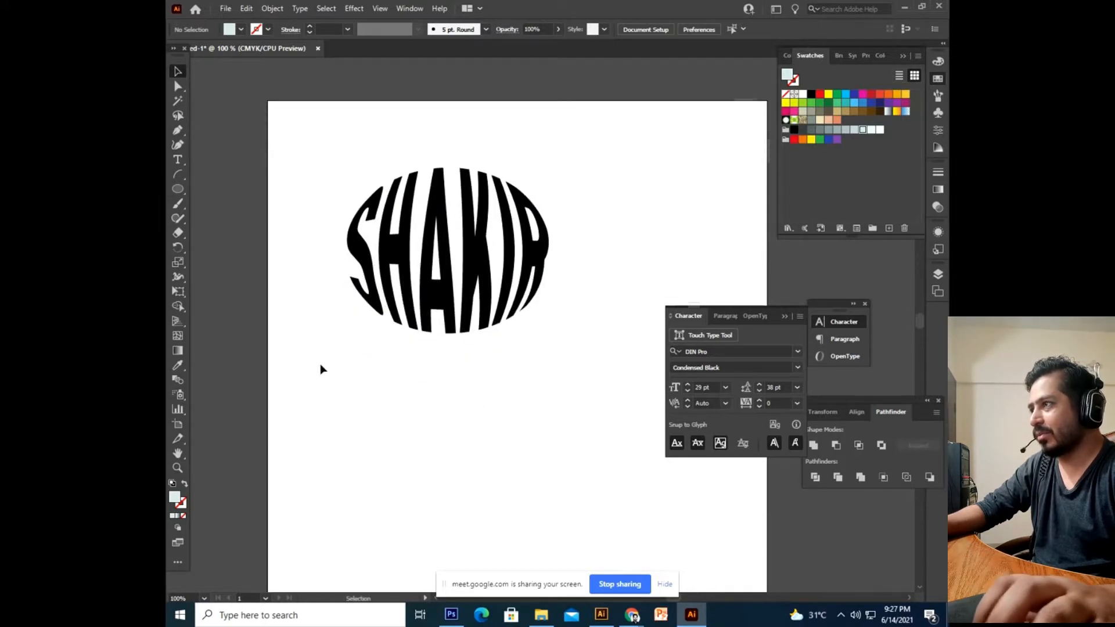
Draw a circle below the warped name and stretch it into a wide ellipse.
left_click_drag(362, 364, 574, 552)
left_click(178, 73)
left_click_drag(416, 448, 364, 411)
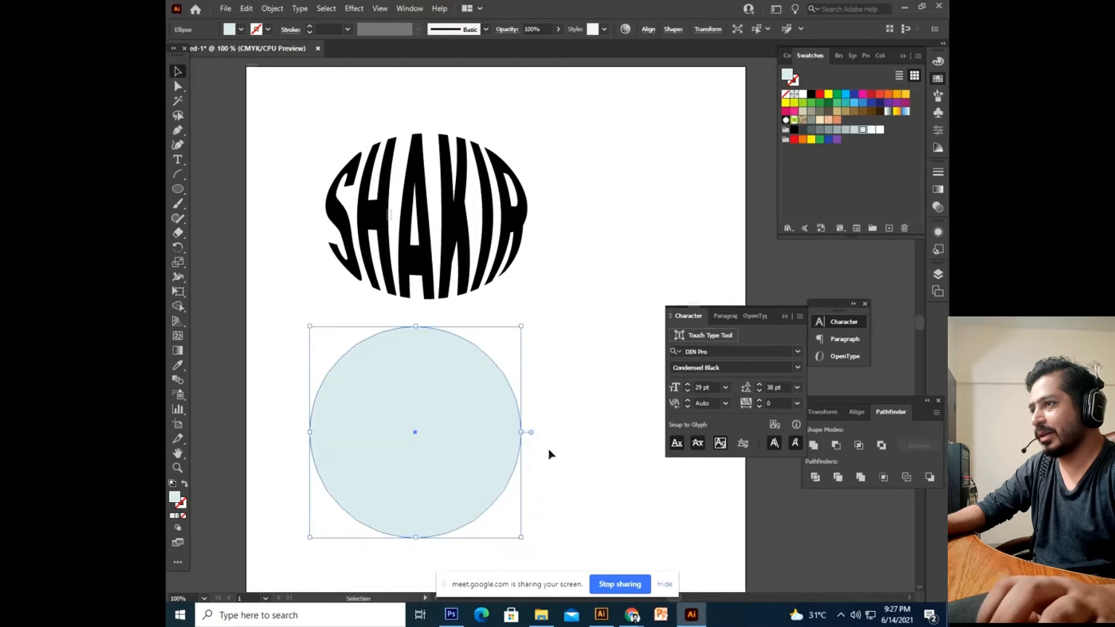
left_click_drag(528, 436, 572, 437)
key("a")
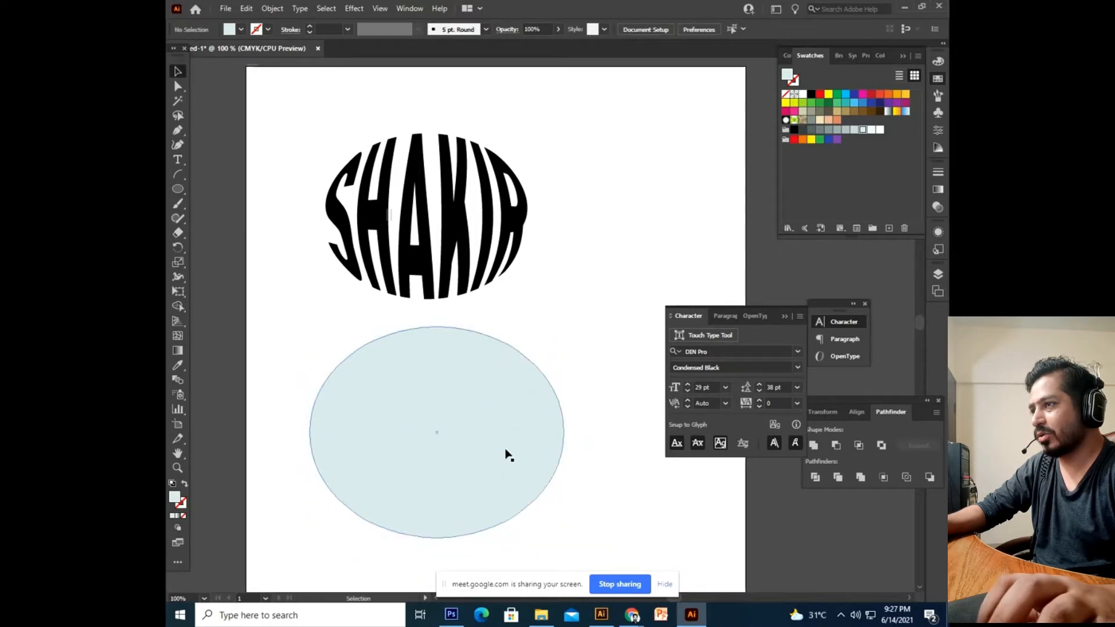
key("ctrl+z")
key("v")
left_click_drag(521, 432, 572, 438)
left_click_drag(463, 440, 443, 445)
left_click(575, 450)
left_click_drag(570, 448, 573, 443)
left_click(476, 423)
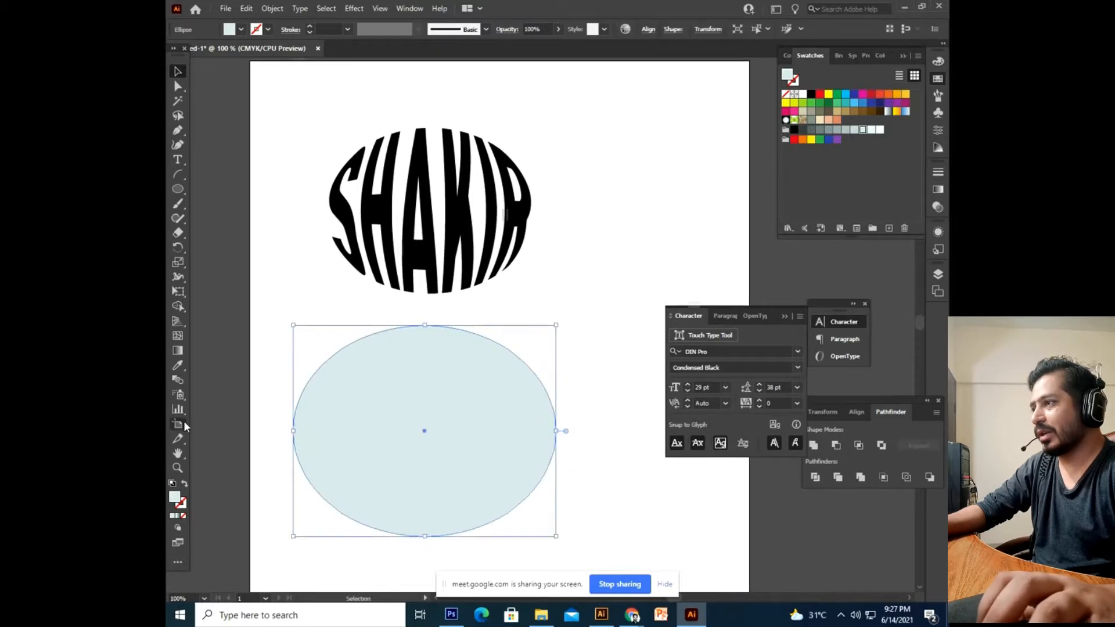
Swap the ellipse to an outline and fill it with Lorem ipsum using the Area Type Tool.
left_click(185, 482)
left_click(178, 159)
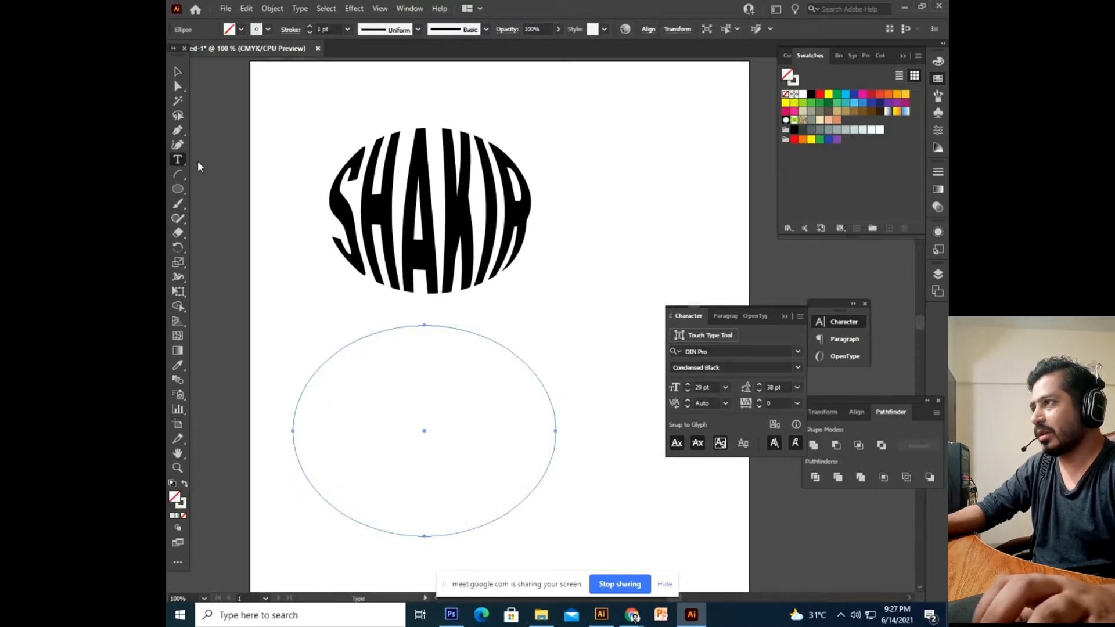
left_click_drag(178, 157, 227, 175)
left_click(397, 354)
left_click(673, 324)
left_click(419, 330)
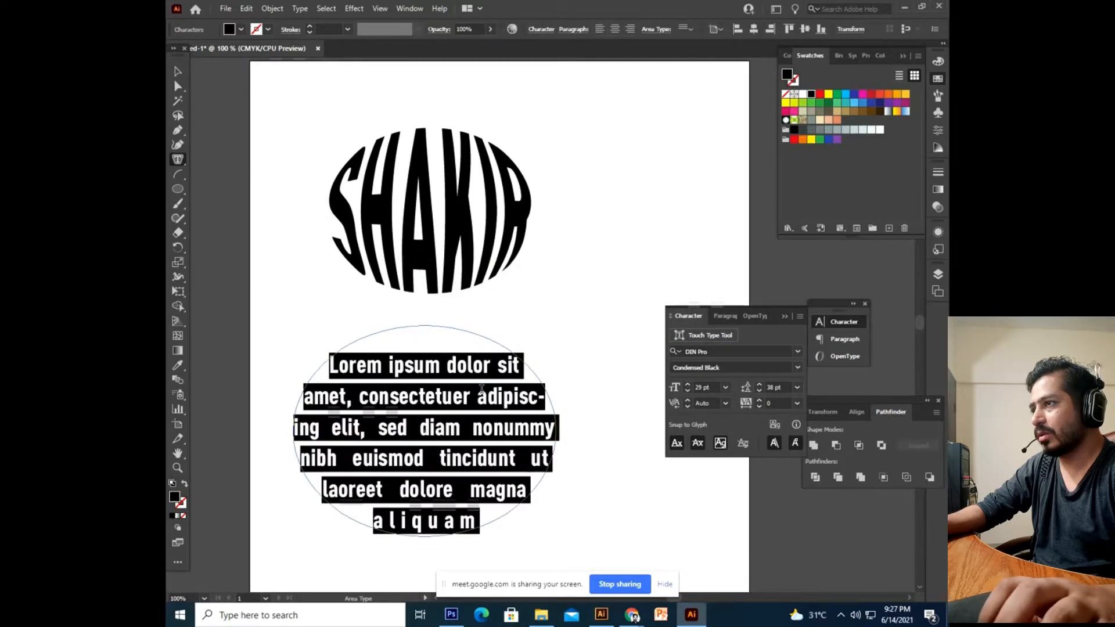
left_click(412, 411)
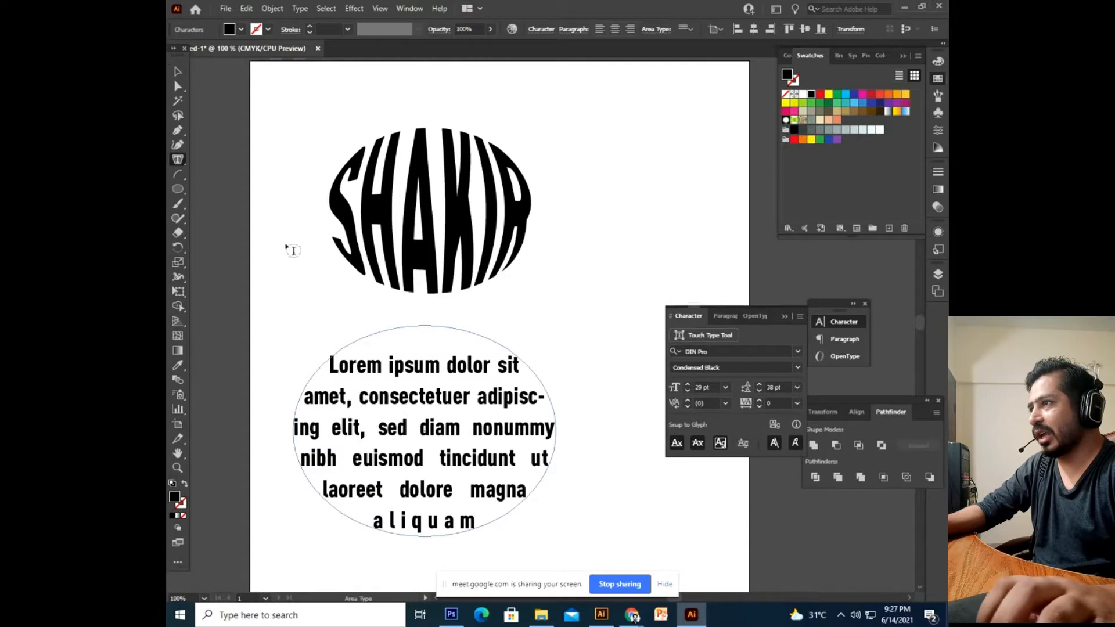
left_click(178, 72)
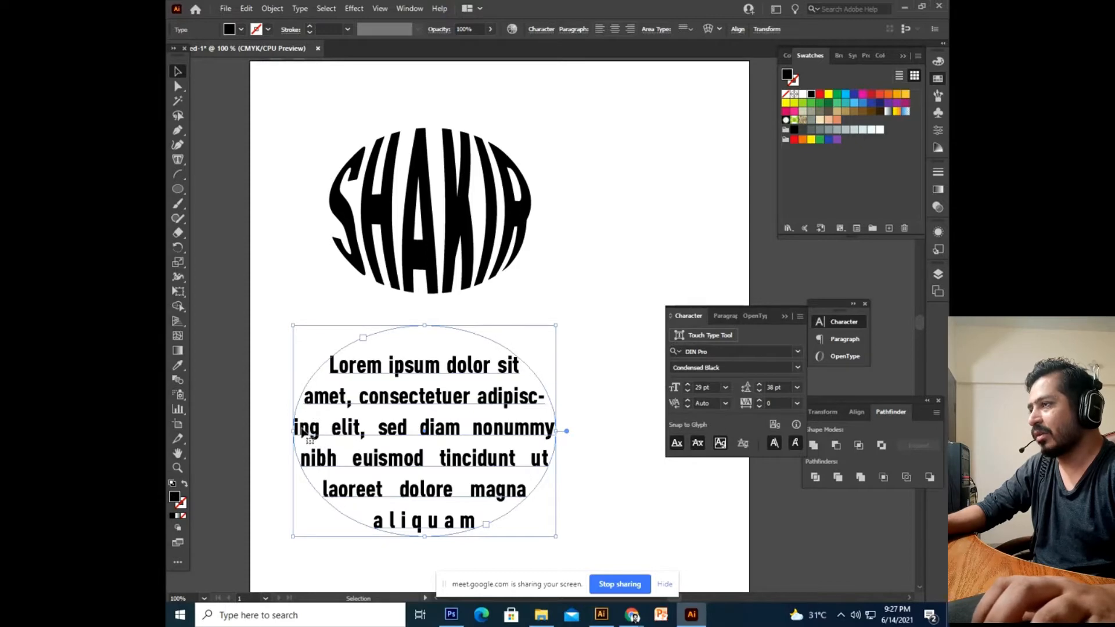
left_click(551, 314)
left_click_drag(577, 386, 589, 321)
left_click_drag(611, 208, 573, 320)
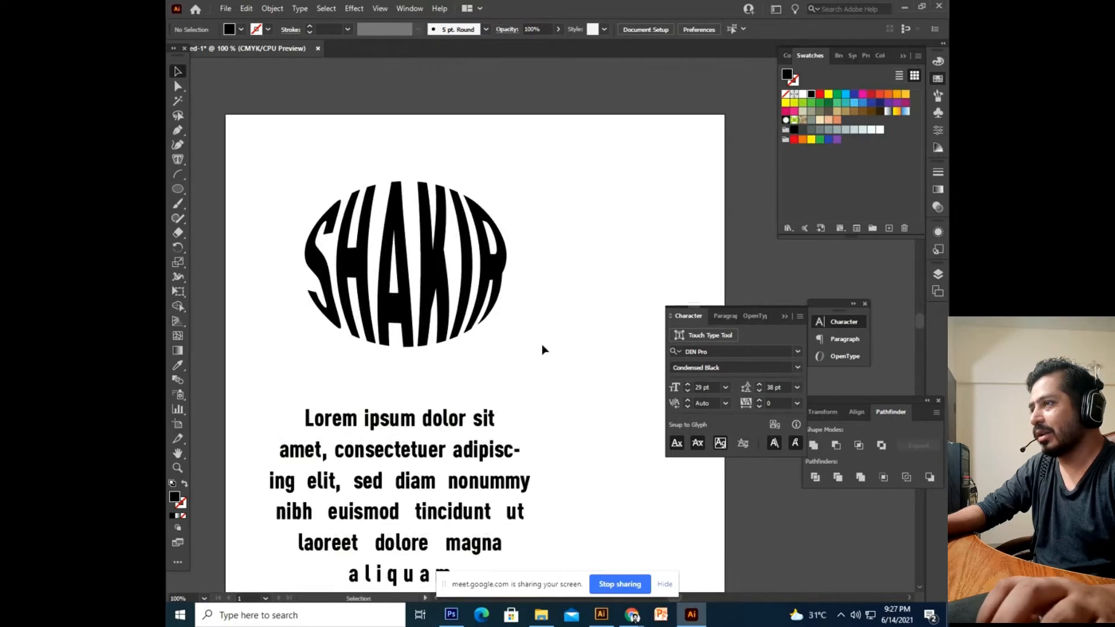
Undo the Lorem ipsum ellipse, returning to the oval-warped name artwork.
left_click(478, 299)
left_click(535, 321)
left_click_drag(525, 359, 555, 341)
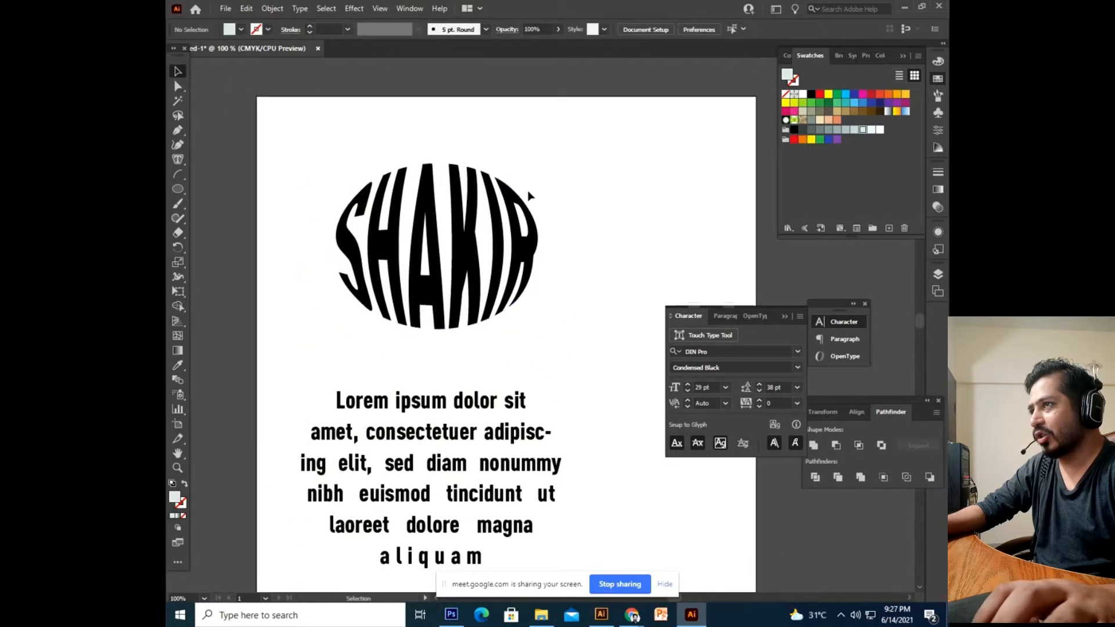
left_click_drag(525, 372, 540, 306)
left_click(497, 353)
left_click(546, 256)
left_click_drag(549, 241, 547, 284)
left_click(480, 278)
left_click(523, 356)
key("ctrl+z")
key("ctrl+z")
key("ctrl+z")
key("ctrl+z")
left_click(543, 418)
Delete the black ellipse, move the name text down, and draw a black square above it.
left_click(505, 200)
key("Delete")
left_click_drag(451, 334, 475, 465)
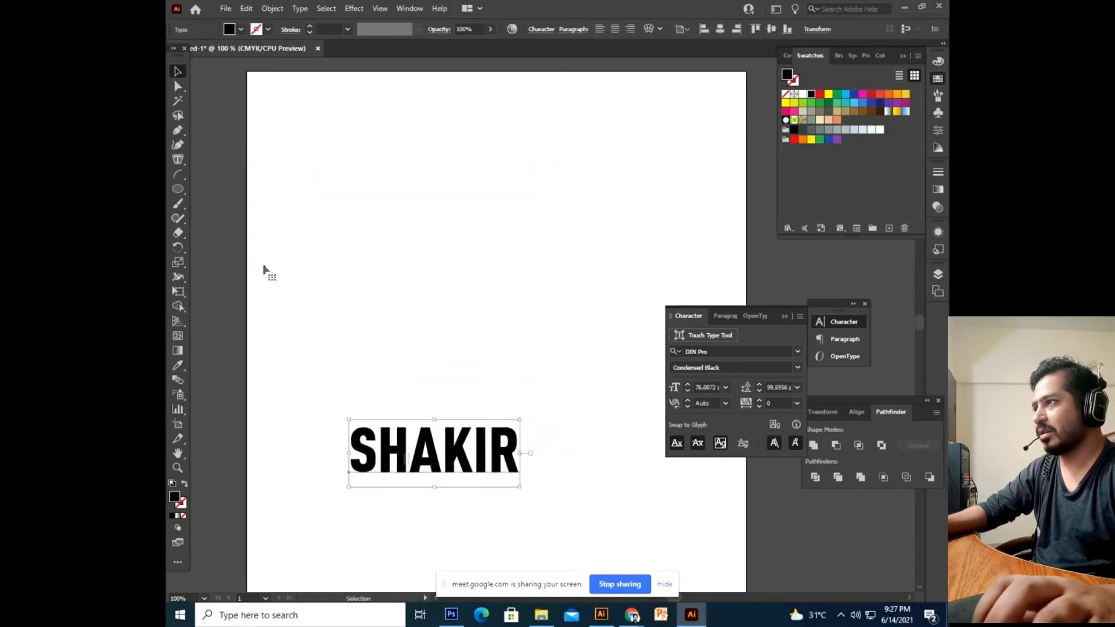
left_click_drag(187, 189, 244, 188)
left_click_drag(381, 179, 579, 376)
left_click(177, 72)
Rotate the square and try positioning the name text just below it.
left_click_drag(585, 176, 607, 337)
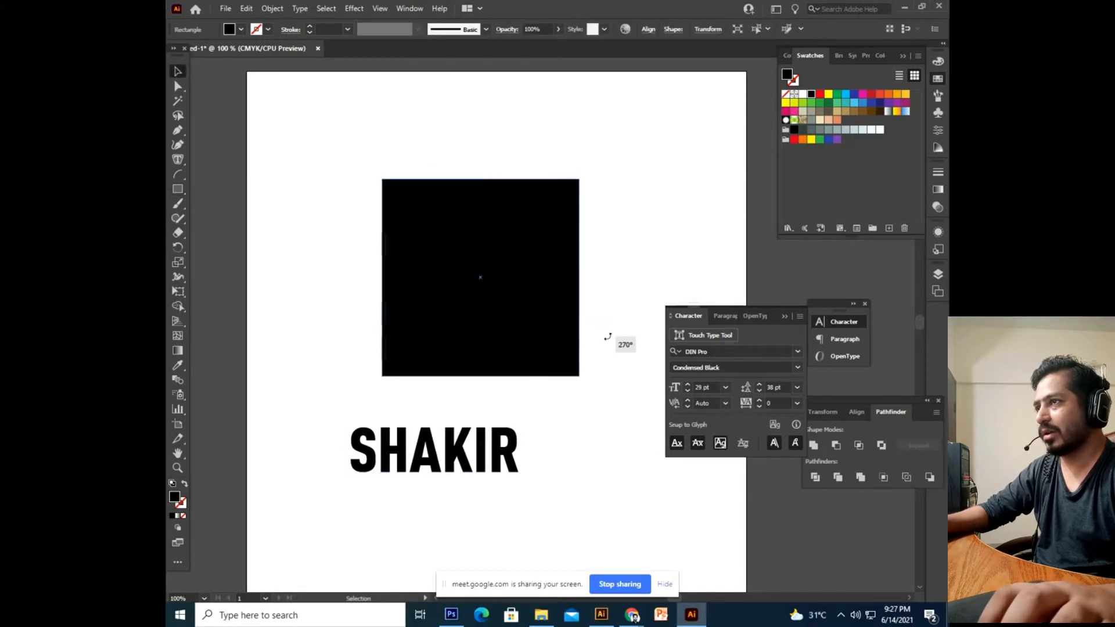
left_click(604, 400)
left_click(495, 351)
left_click_drag(494, 465, 535, 375)
key("ctrl+z")
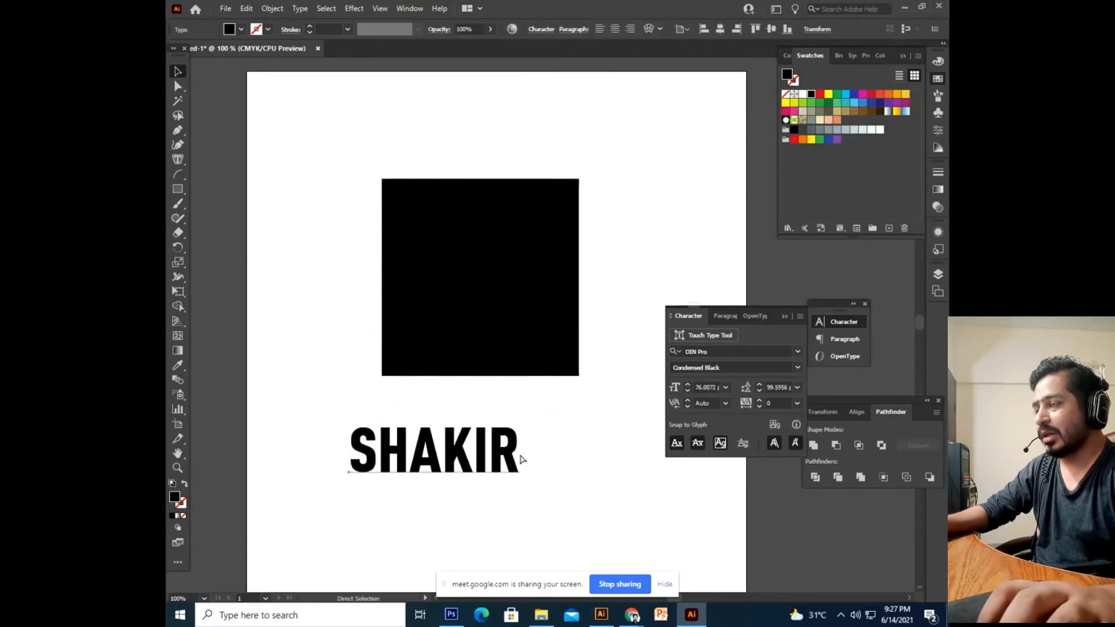
left_click(532, 421)
left_click_drag(580, 430, 571, 449)
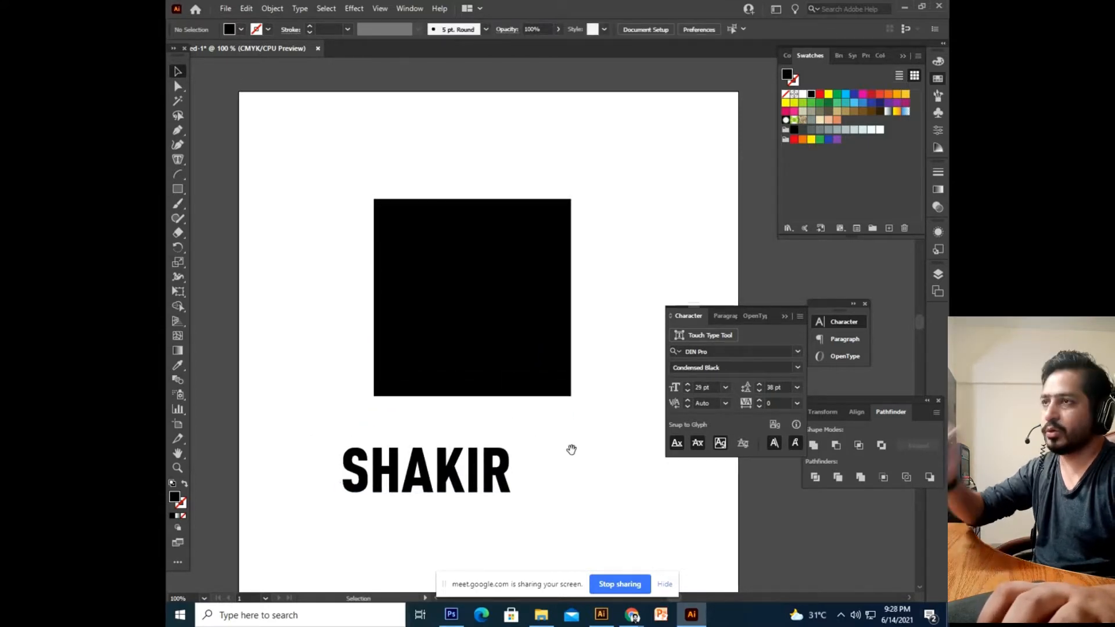
left_click(491, 493)
left_click_drag(491, 497, 496, 395)
left_click(537, 362)
key("ctrl+z")
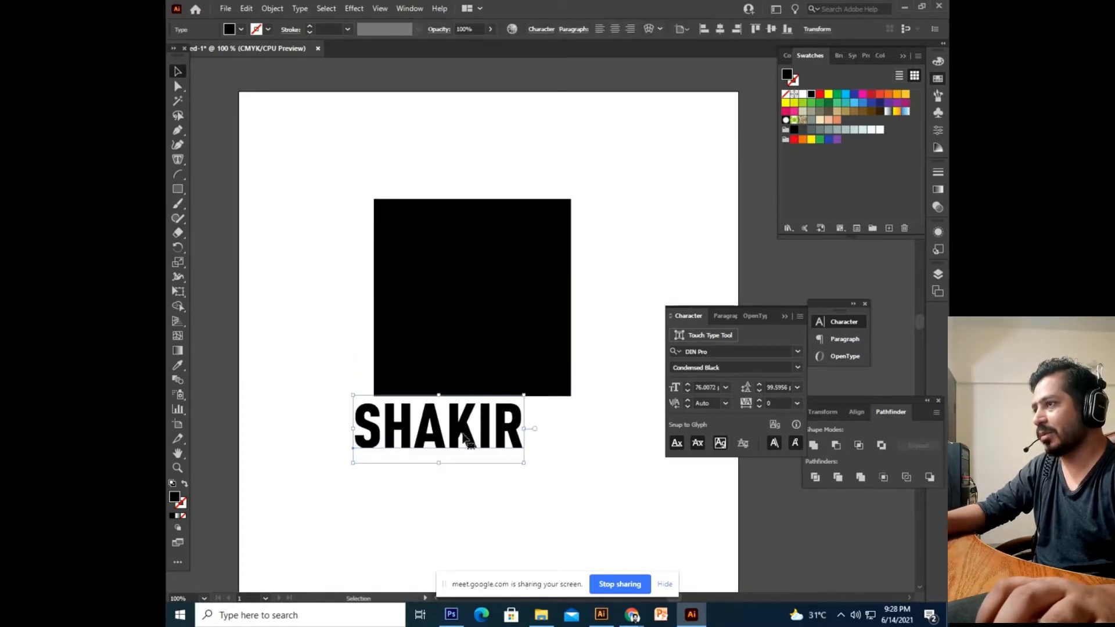
Send the text behind the square, test-warp it with Make with Top Object, then undo.
right_click(405, 441)
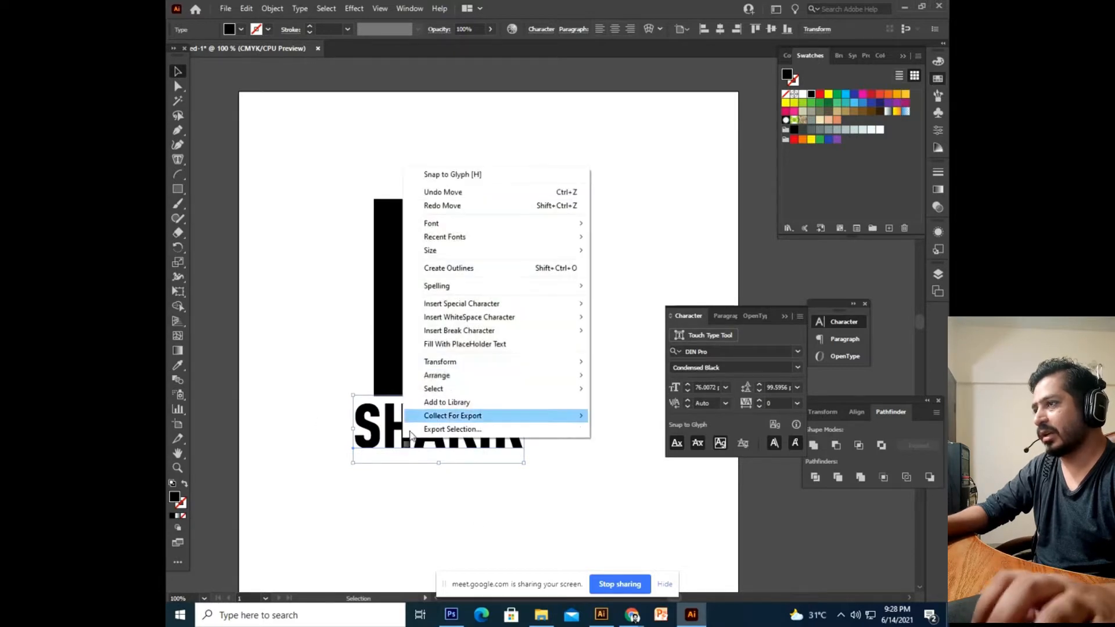
mouse_move(472, 375)
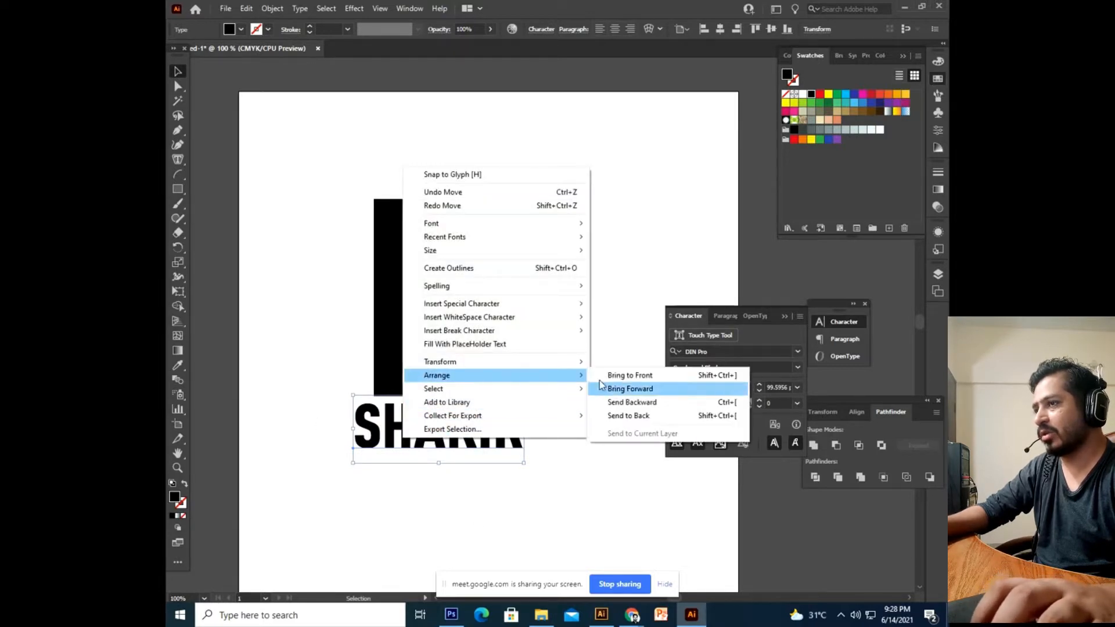
left_click(615, 416)
left_click(497, 508)
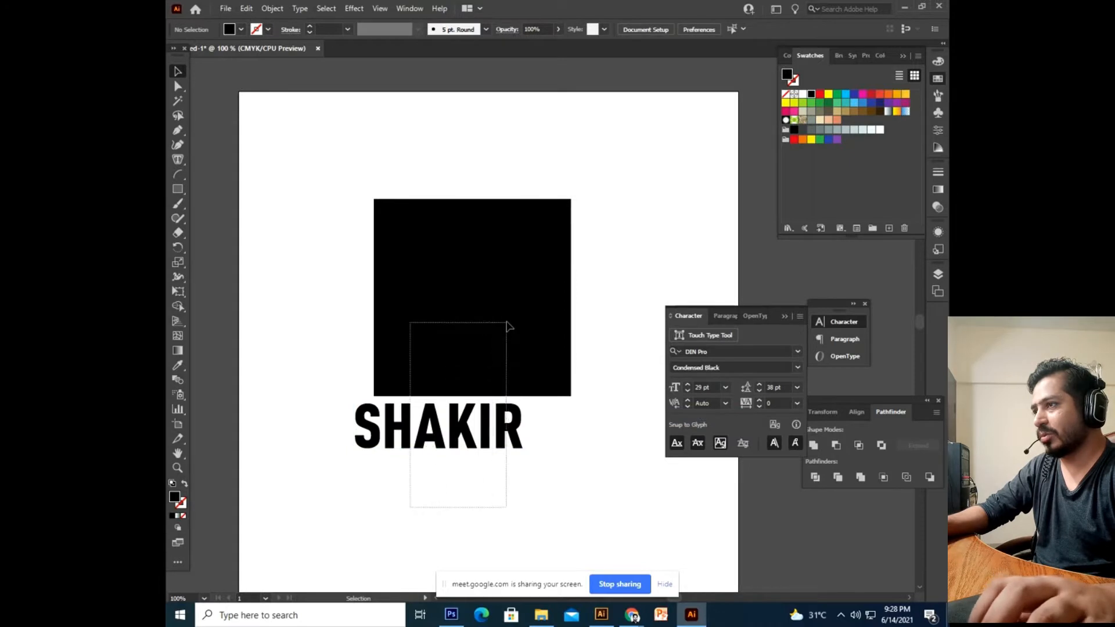
left_click_drag(507, 325, 389, 186)
left_click(272, 8)
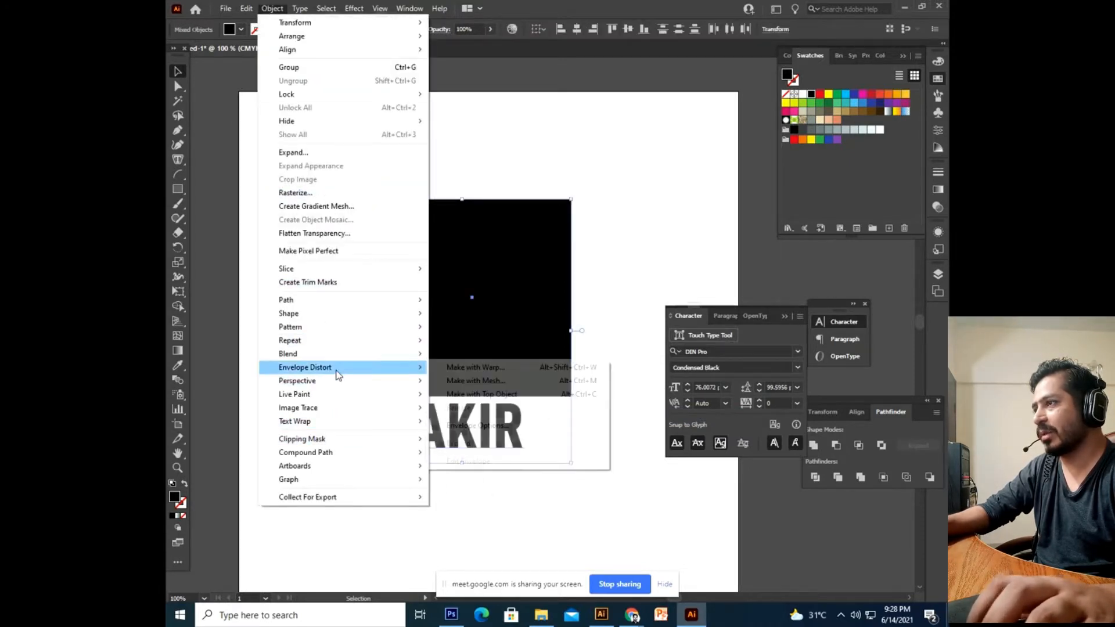
mouse_move(354, 371)
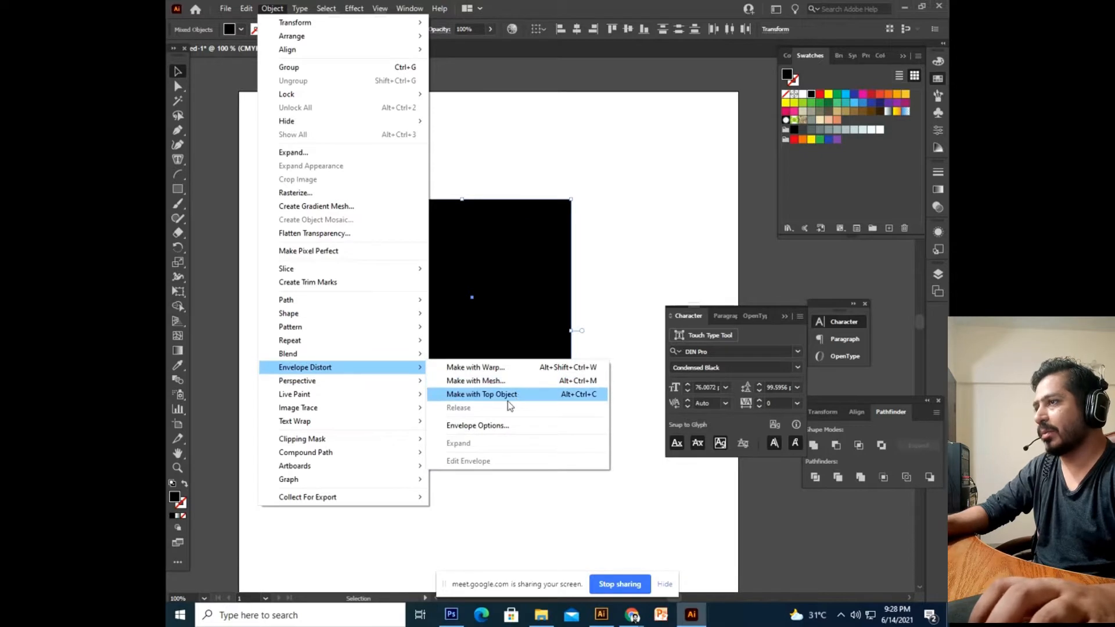
left_click(508, 399)
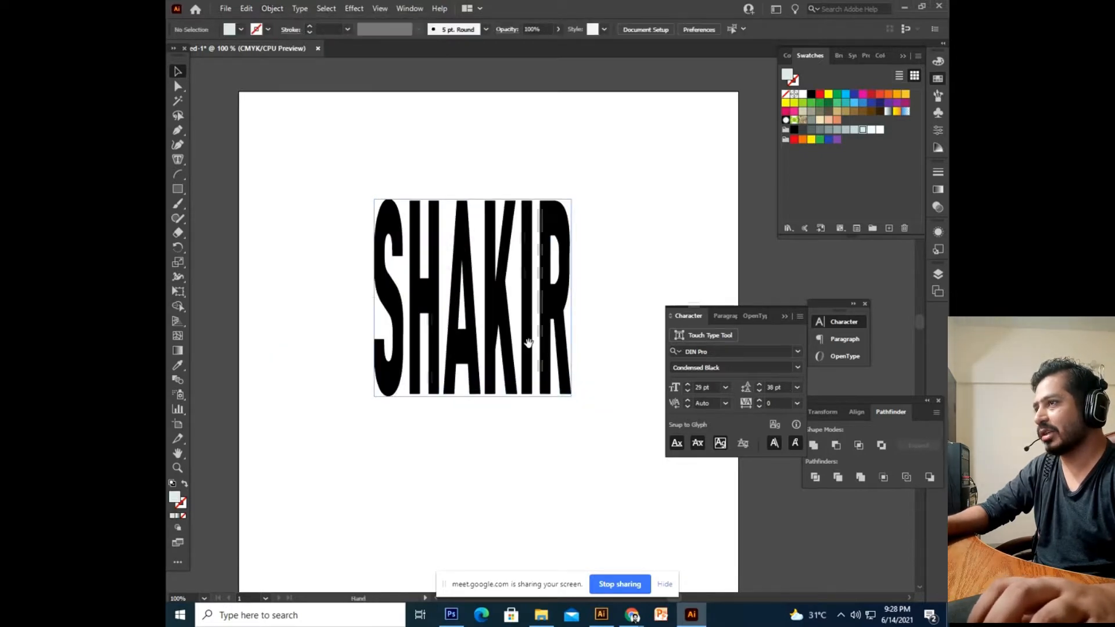
left_click_drag(528, 343, 499, 403)
scroll(324, 292, "down", 3)
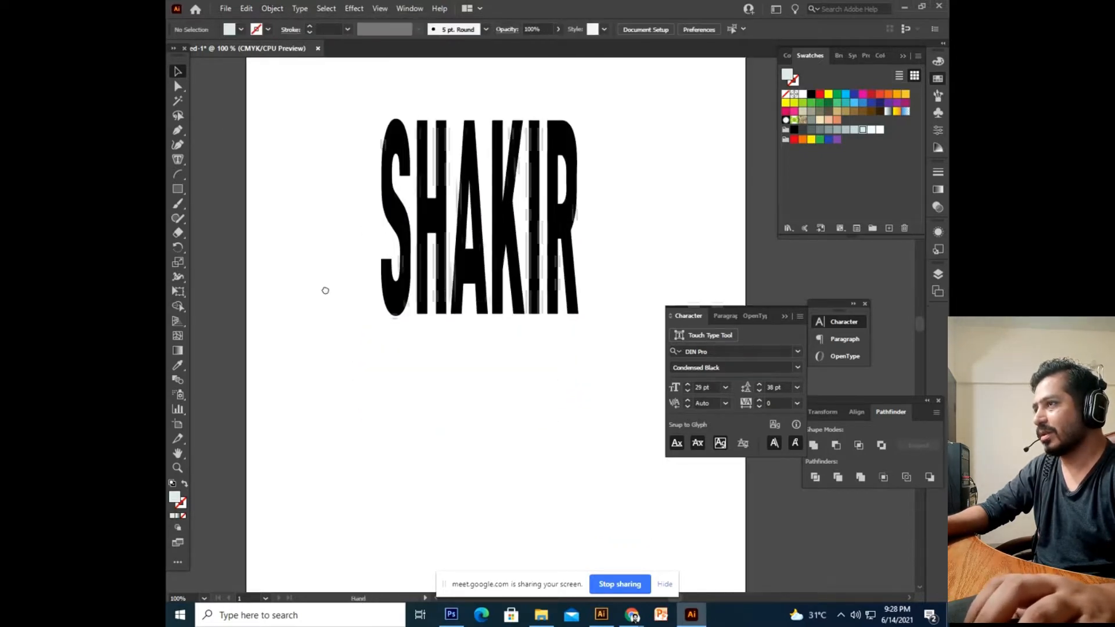
scroll(461, 278, "up", 3)
key("ctrl+z")
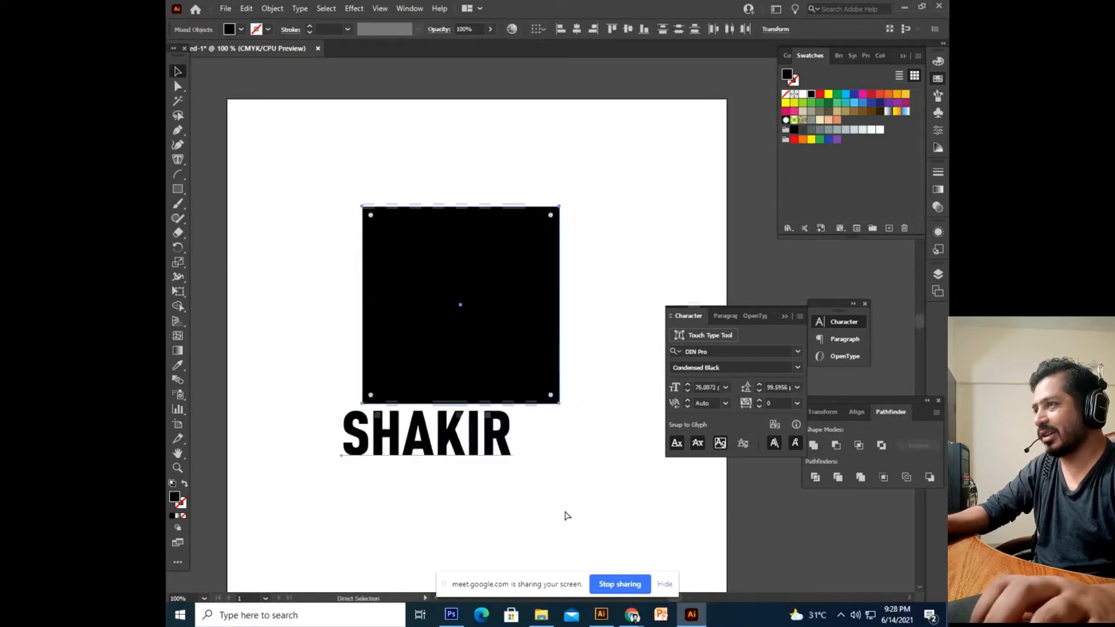
Move the name text away from the square and try stretching it taller, then undo.
scroll(516, 521, "down", 1)
left_click_drag(478, 392, 517, 290)
left_click(529, 363)
left_click(479, 330)
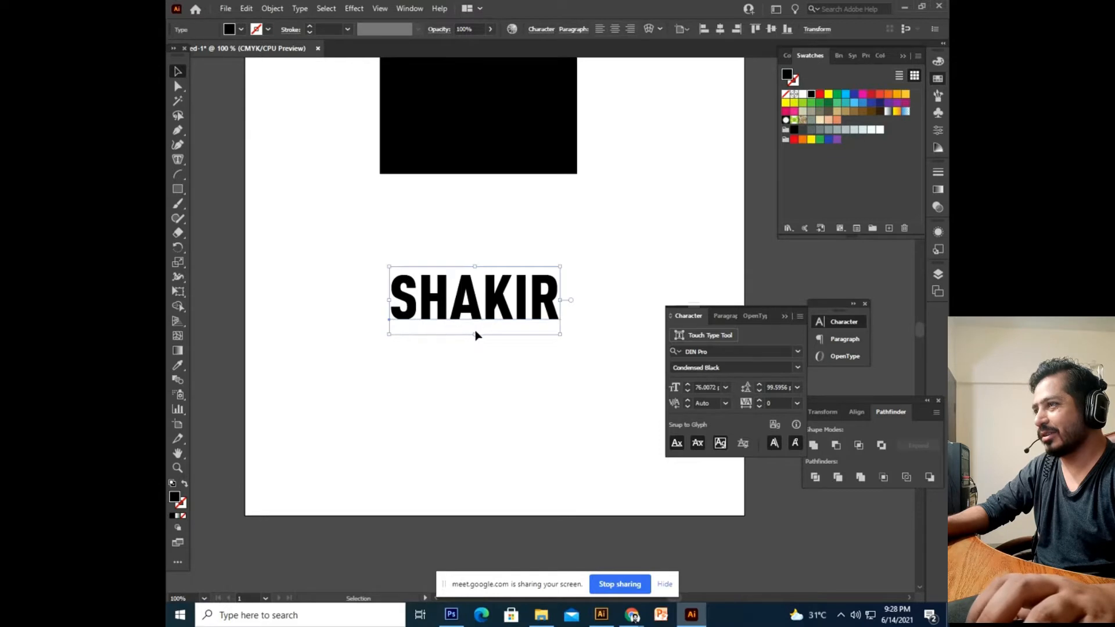
left_click_drag(475, 336, 474, 450)
left_click(608, 519)
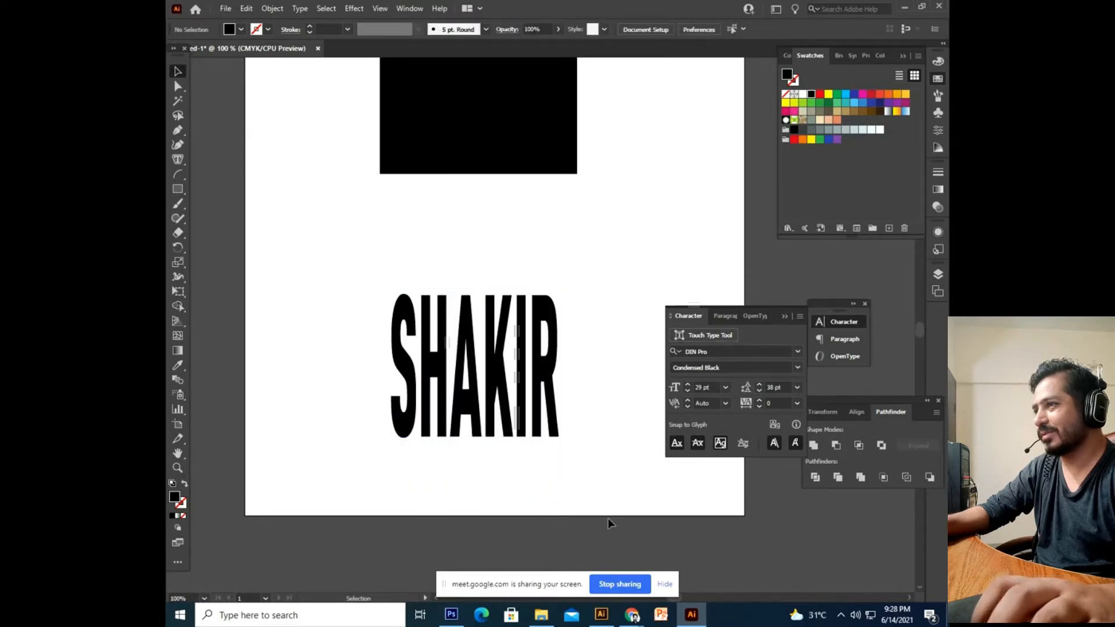
left_click_drag(589, 384, 586, 408)
key("ctrl+z")
key("ctrl+z")
key("ctrl+z")
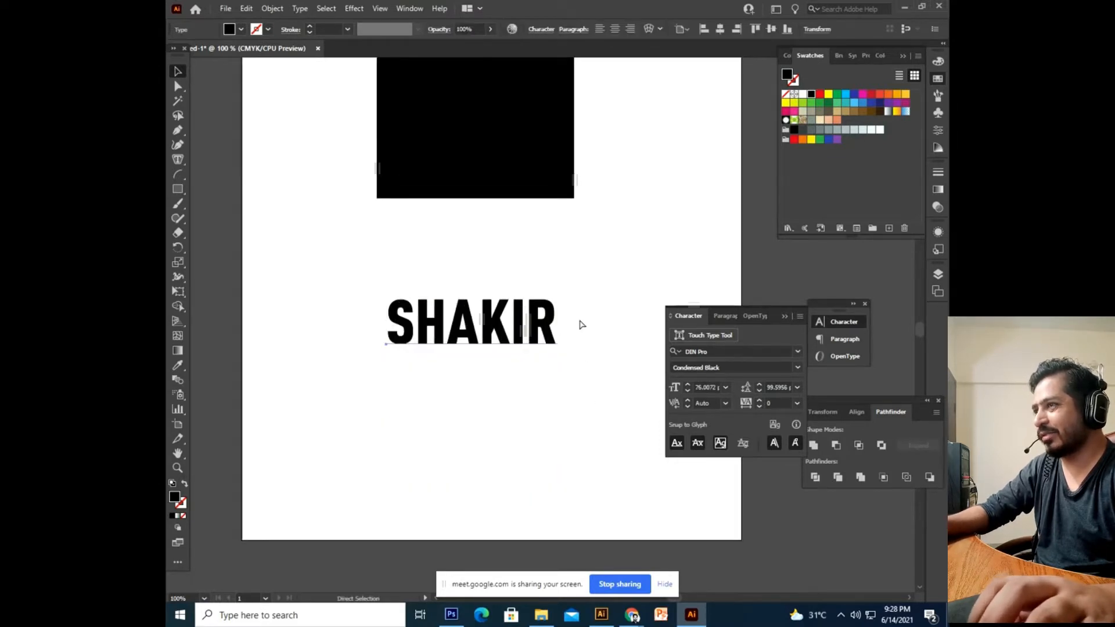
Revert the text to its earlier position and restore the deleted black square.
left_click_drag(537, 179, 537, 303)
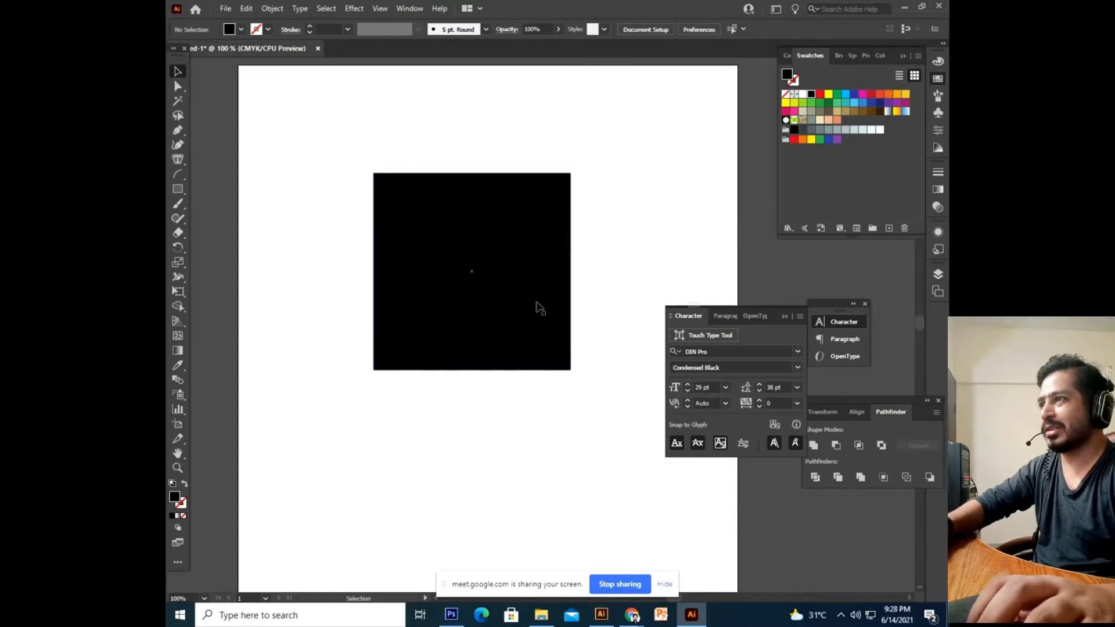
left_click(537, 303)
key("ctrl+z")
key("ctrl+z")
key("ctrl+z")
left_click(599, 468)
left_click(515, 257)
key("Delete")
key("ctrl+z")
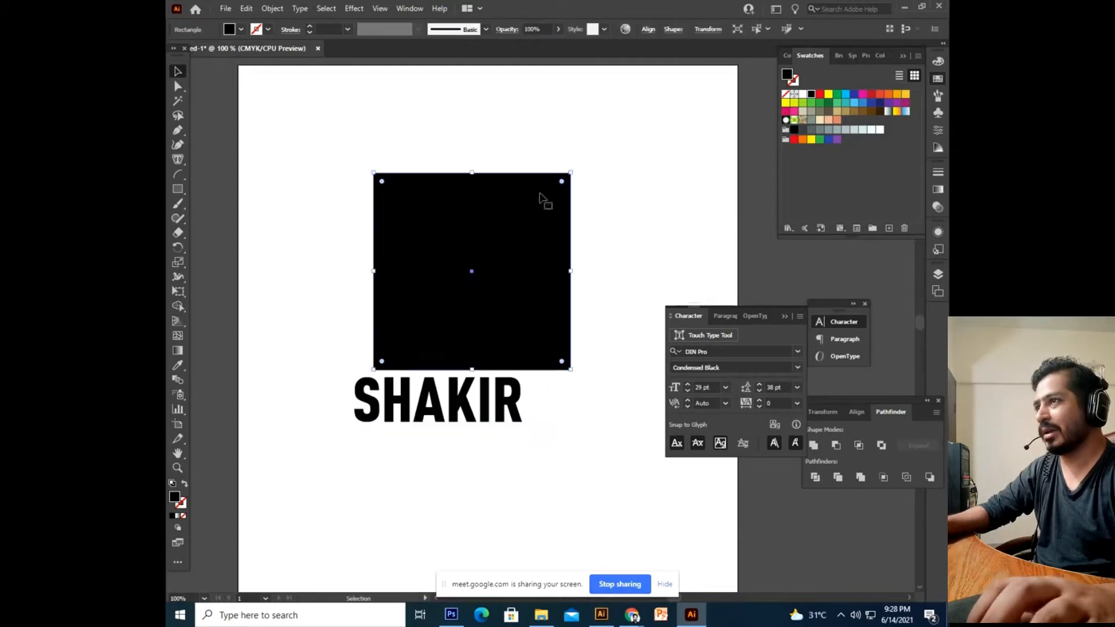
Rotate the square 45° into a diamond, move it up, and place the text beneath it.
left_click_drag(576, 167, 607, 299)
left_click_drag(498, 322, 482, 256)
left_click_drag(567, 343, 579, 372)
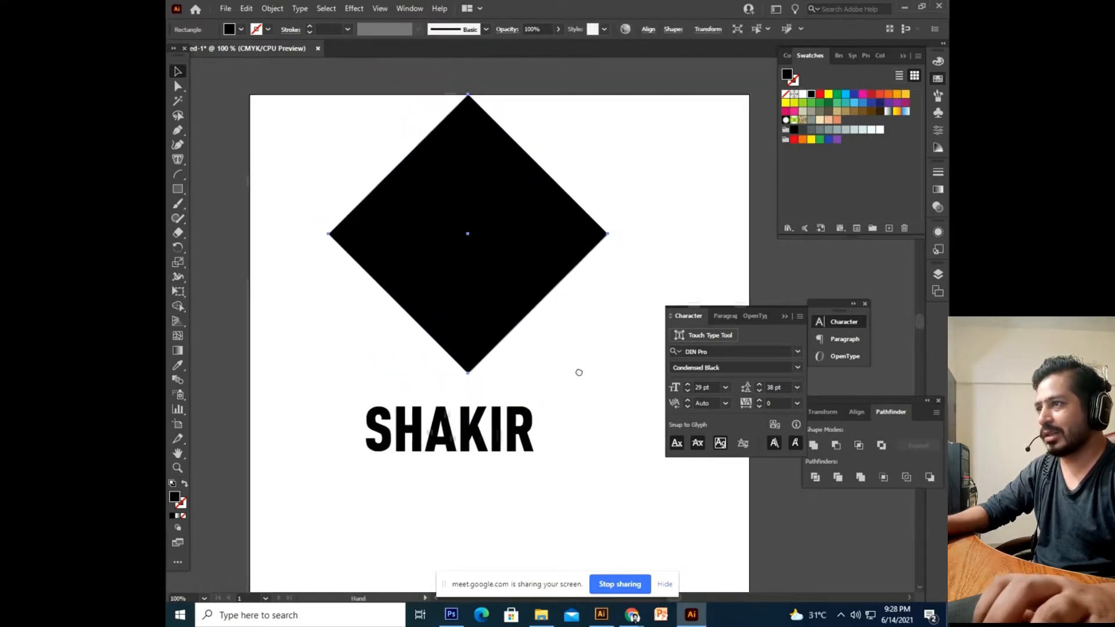
left_click_drag(523, 461, 502, 401)
Send the text to back, select both, and apply Envelope Distort > Make with Top Object.
right_click(488, 386)
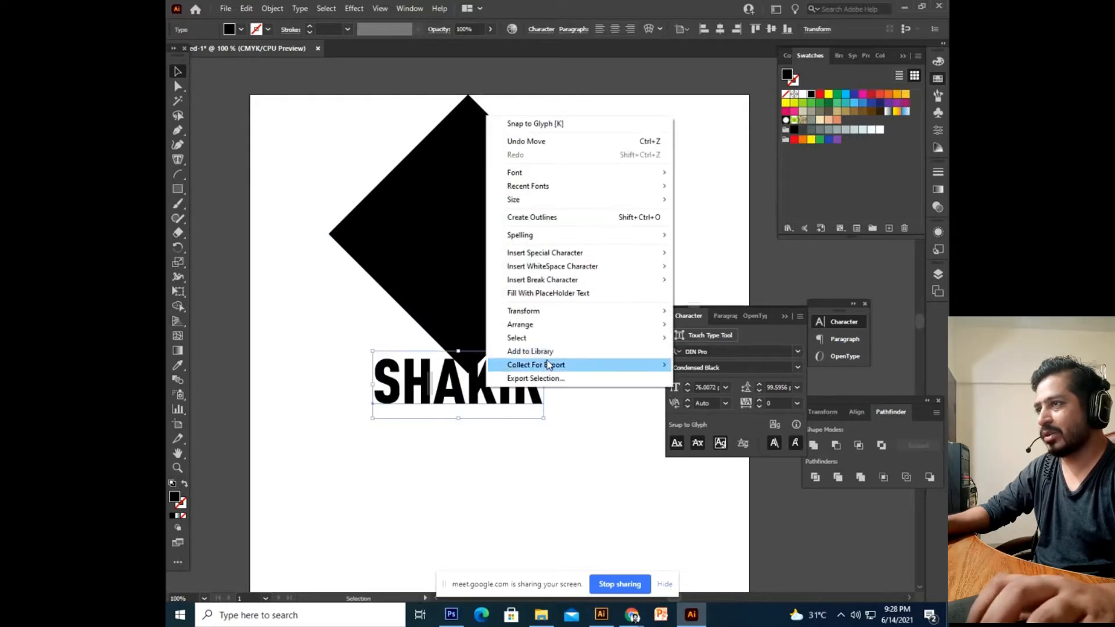
mouse_move(555, 326)
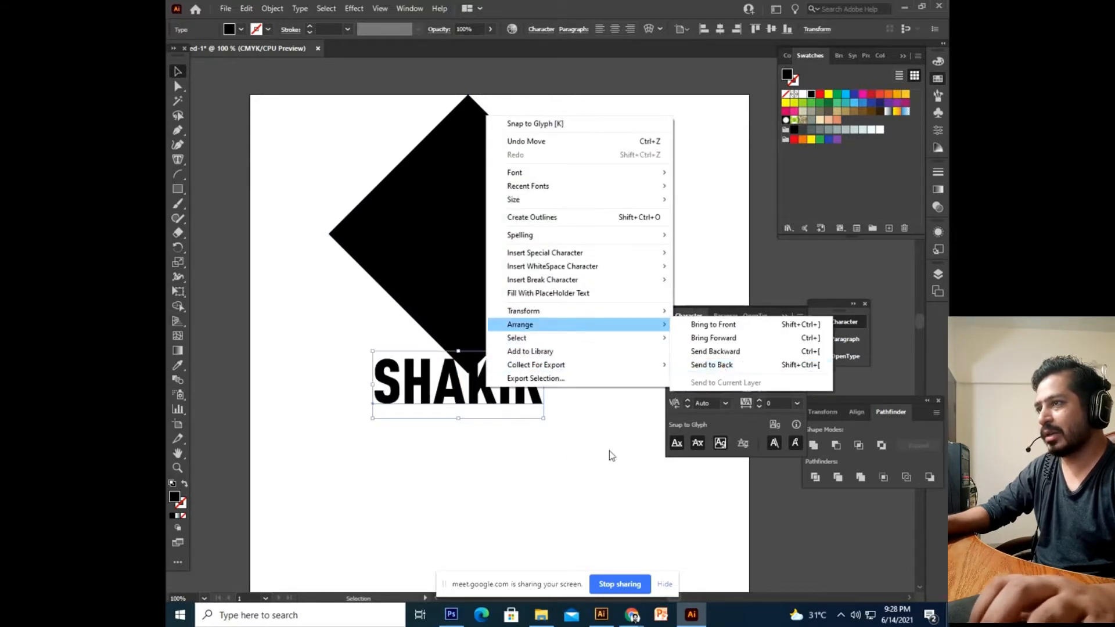
left_click(713, 366)
left_click_drag(506, 303, 507, 301)
left_click(273, 8)
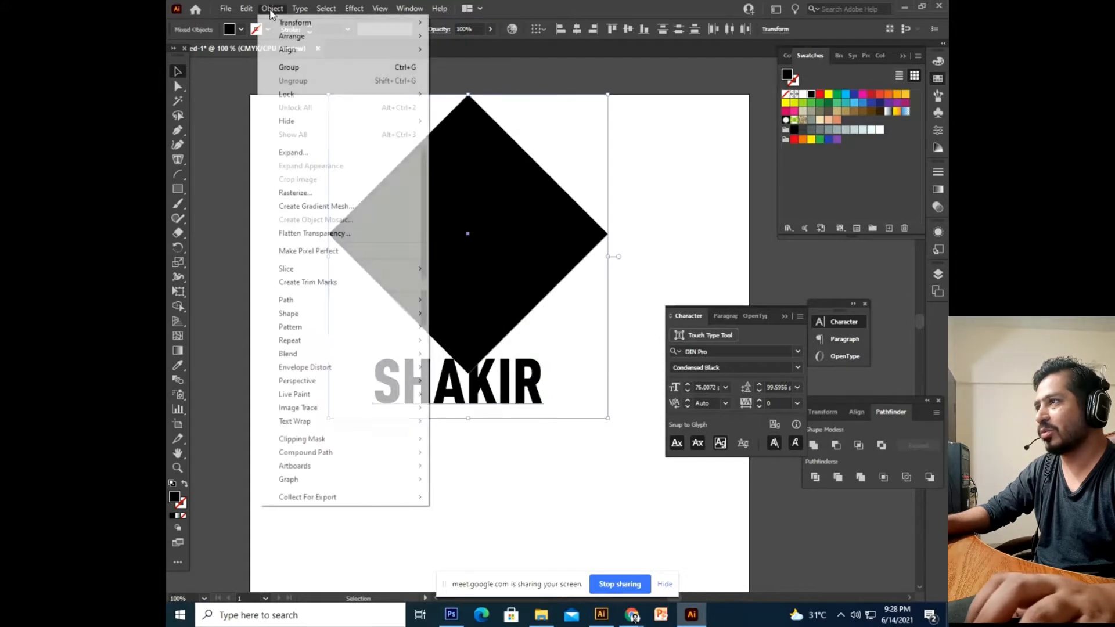
mouse_move(331, 370)
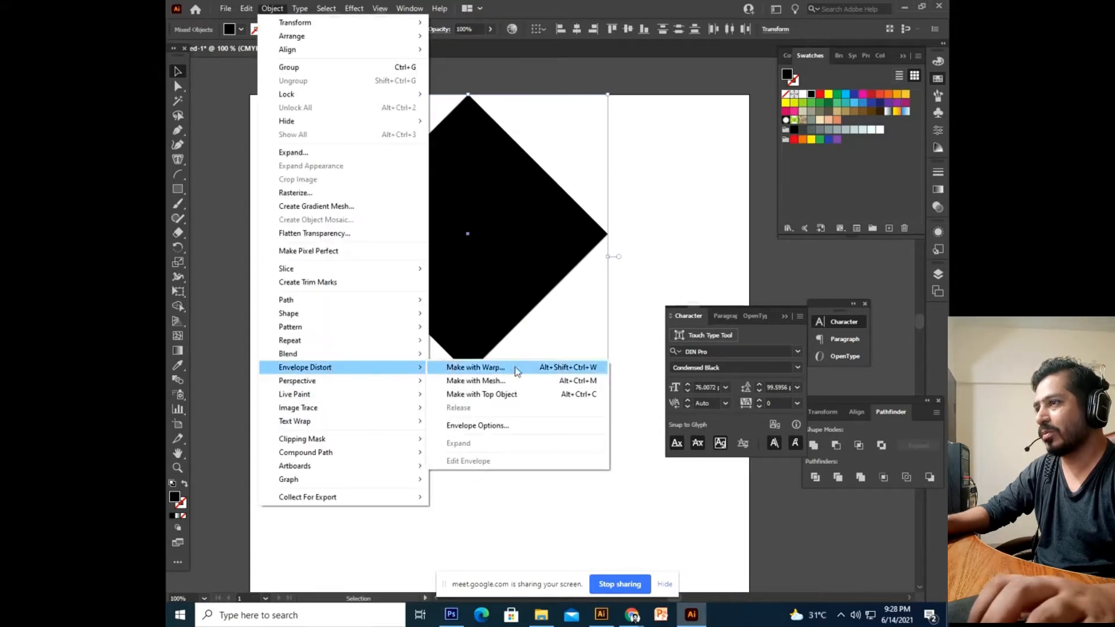
left_click(514, 395)
left_click(540, 456)
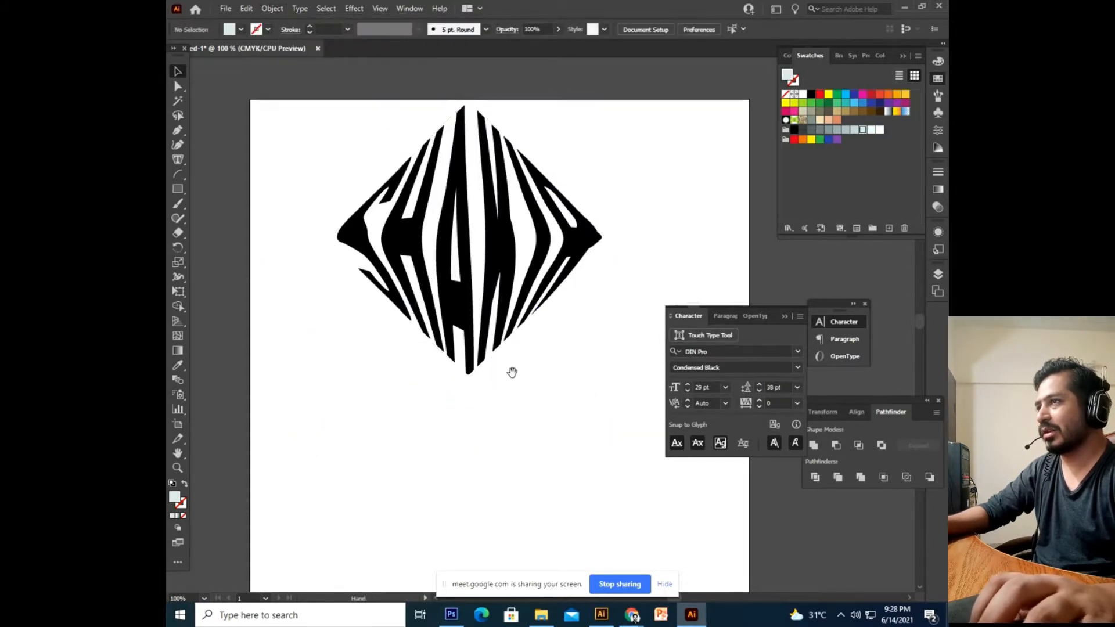
Reposition the diamond-warped artwork lower and slightly right on the artboard.
scroll(498, 481, "up", 2)
left_click_drag(459, 331, 496, 490)
scroll(490, 347, "down", 4)
left_click_drag(439, 374, 481, 380)
left_click_drag(517, 321, 485, 359)
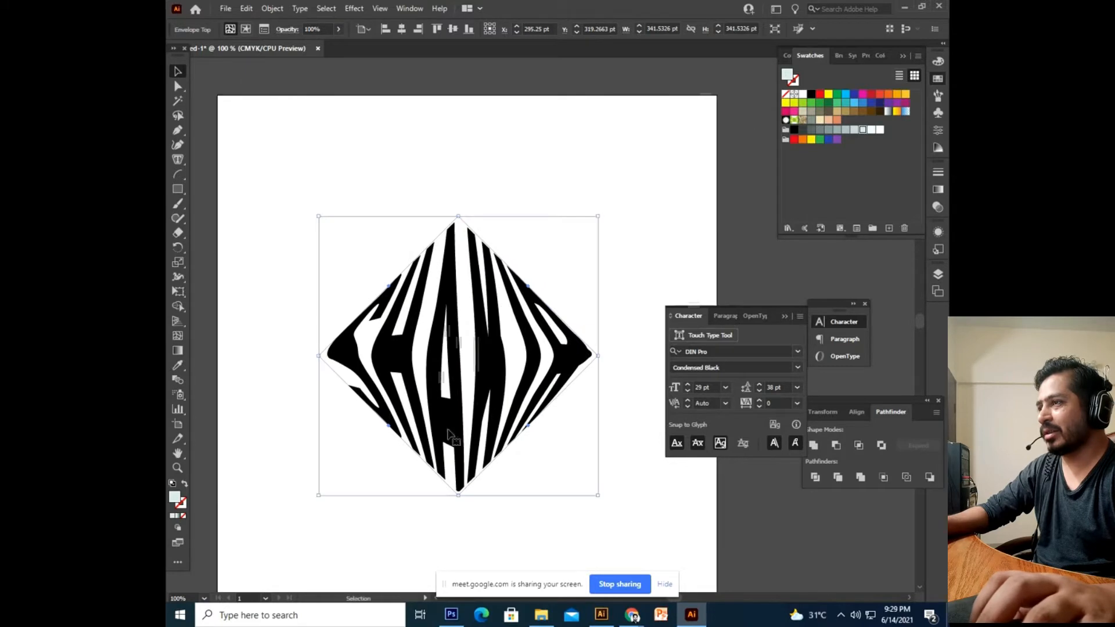
Edit the text inside the diamond envelope, retyping it as several different names.
double_click(457, 399)
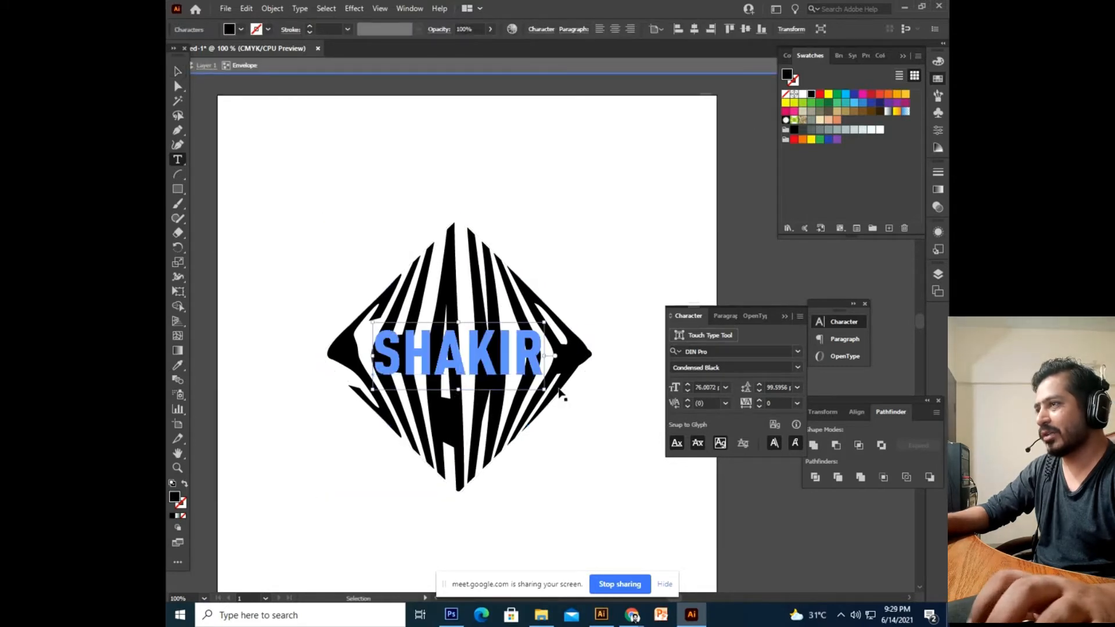
key("ctrl+a")
type("MUBEEN")
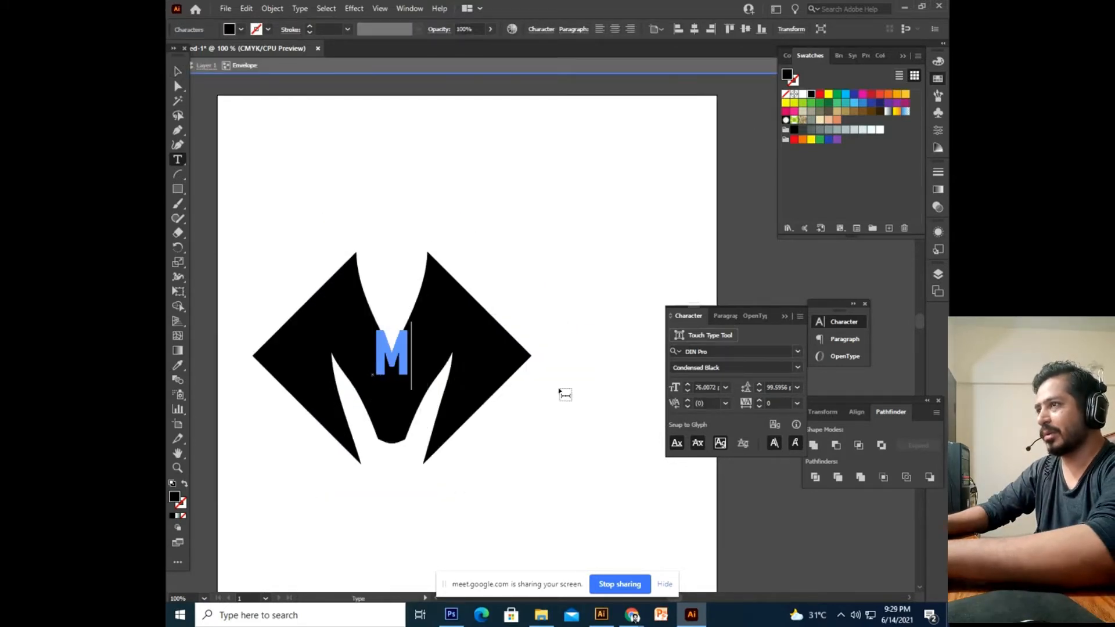
key("BackSpace")
key("BackSpace")
key("BackSpace")
key("BackSpace")
key("BackSpace")
key("BackSpace")
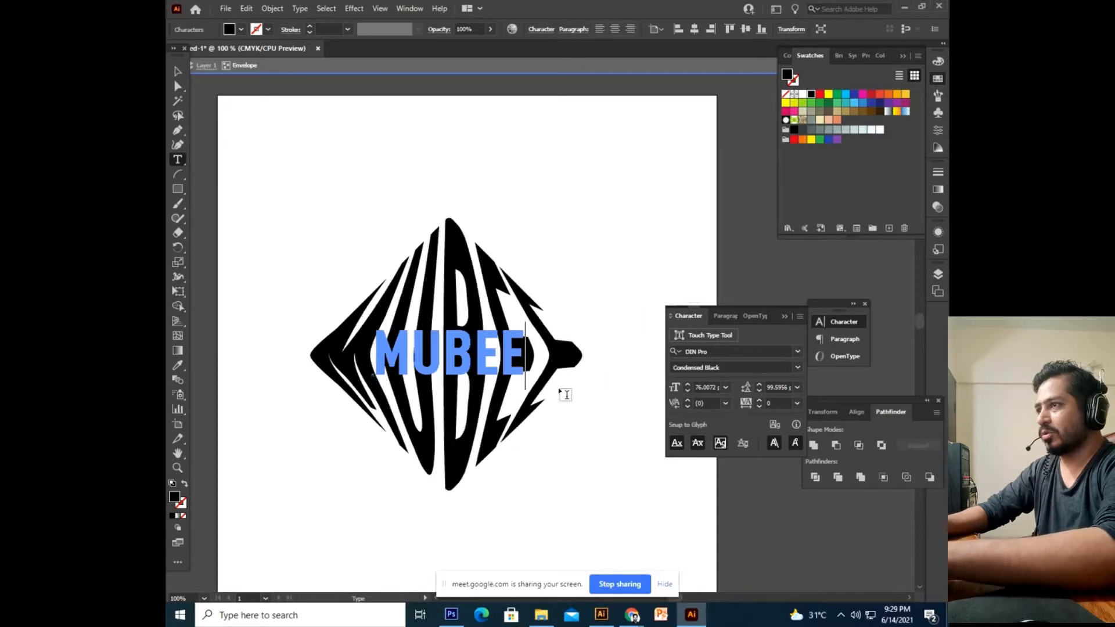
type("SABAHAT")
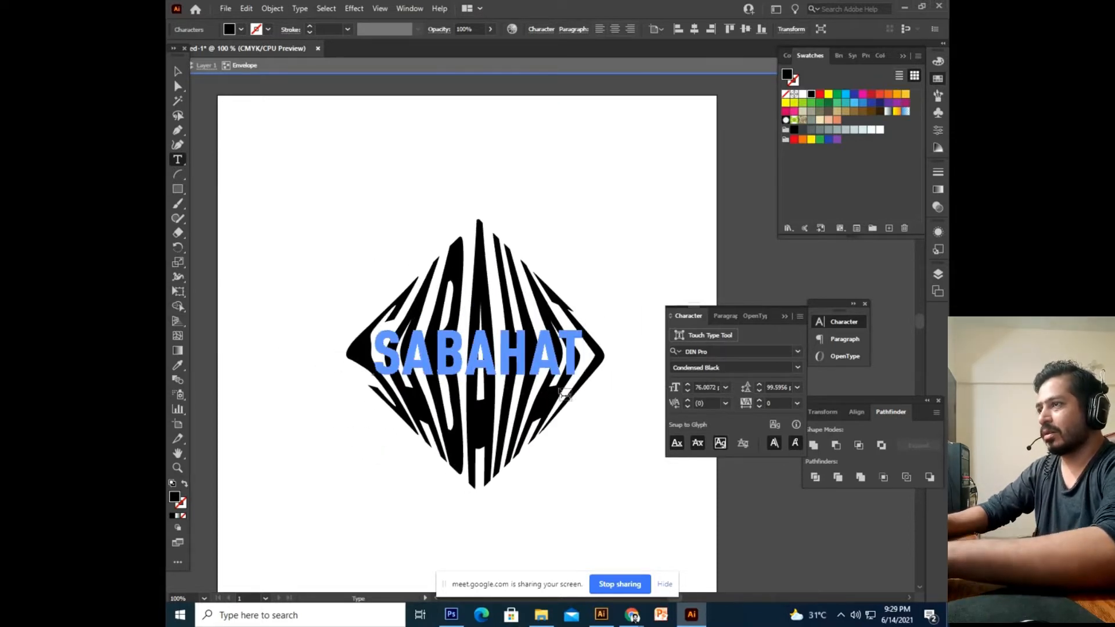
key("BackSpace")
key("BackSpace")
key("BackSpace")
key("BackSpace")
key("BackSpace")
key("BackSpace")
key("BackSpace")
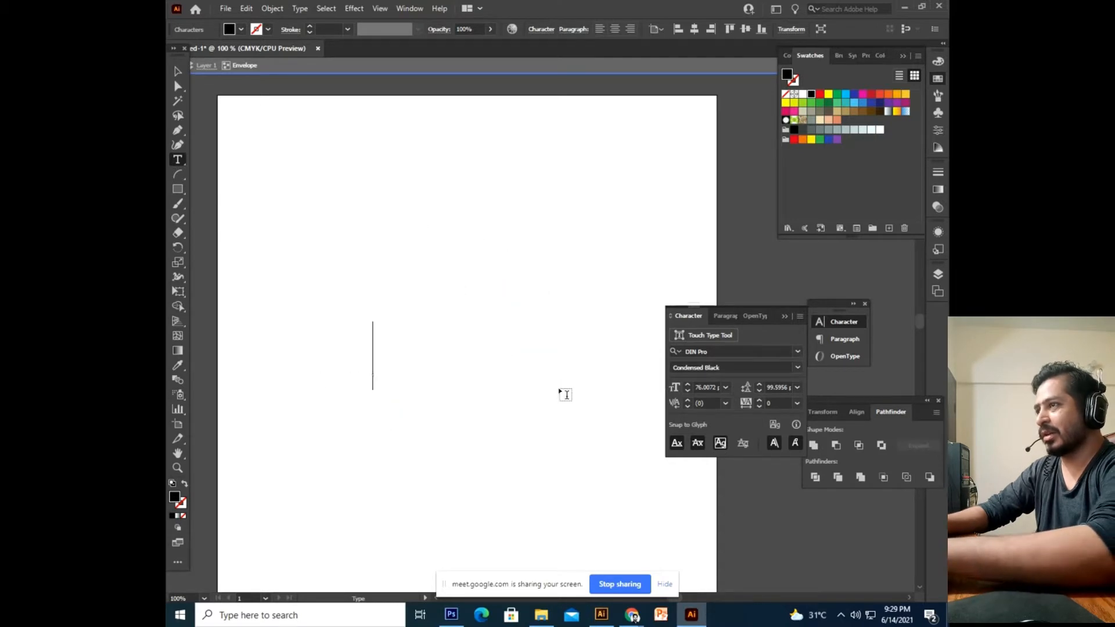
type("HIRA")
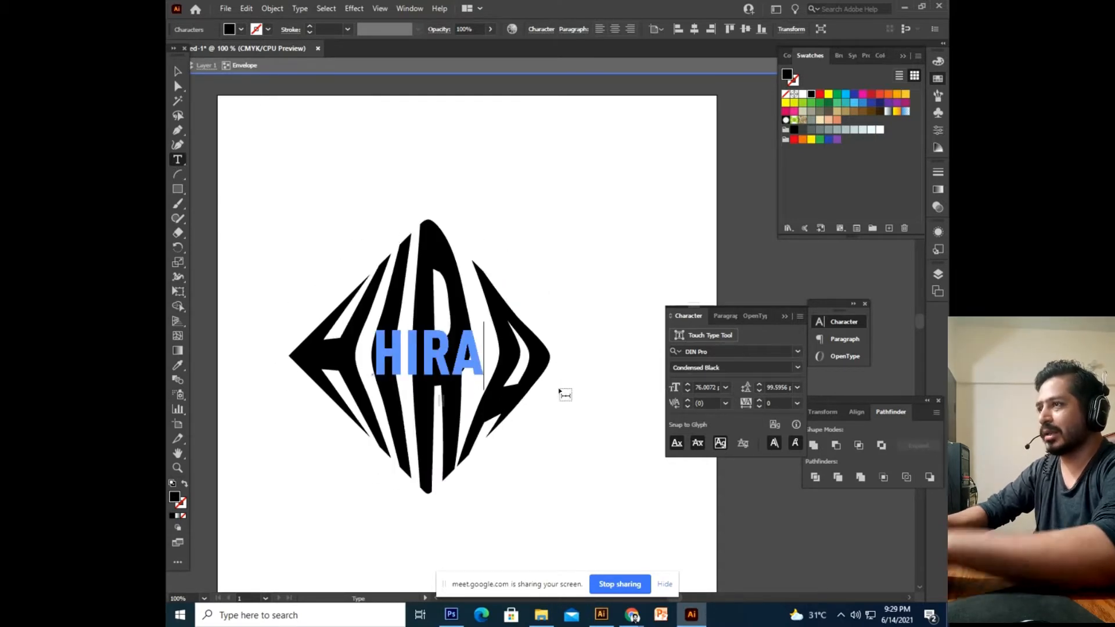
left_click(178, 72)
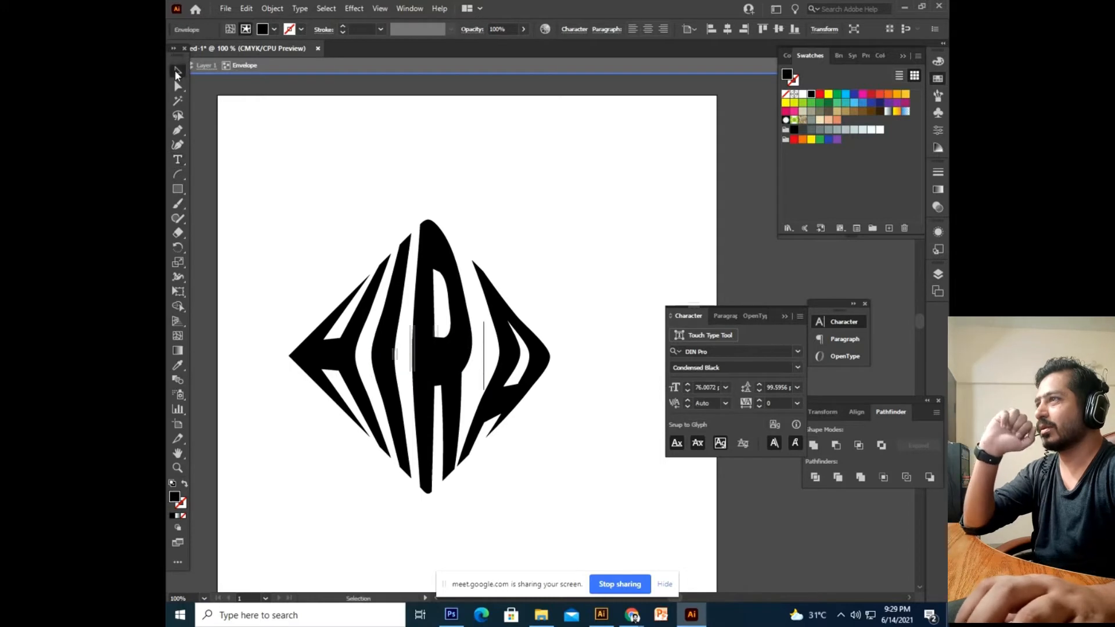
Delete the diamond-warped name artwork, leaving the artboard empty.
left_click(540, 233)
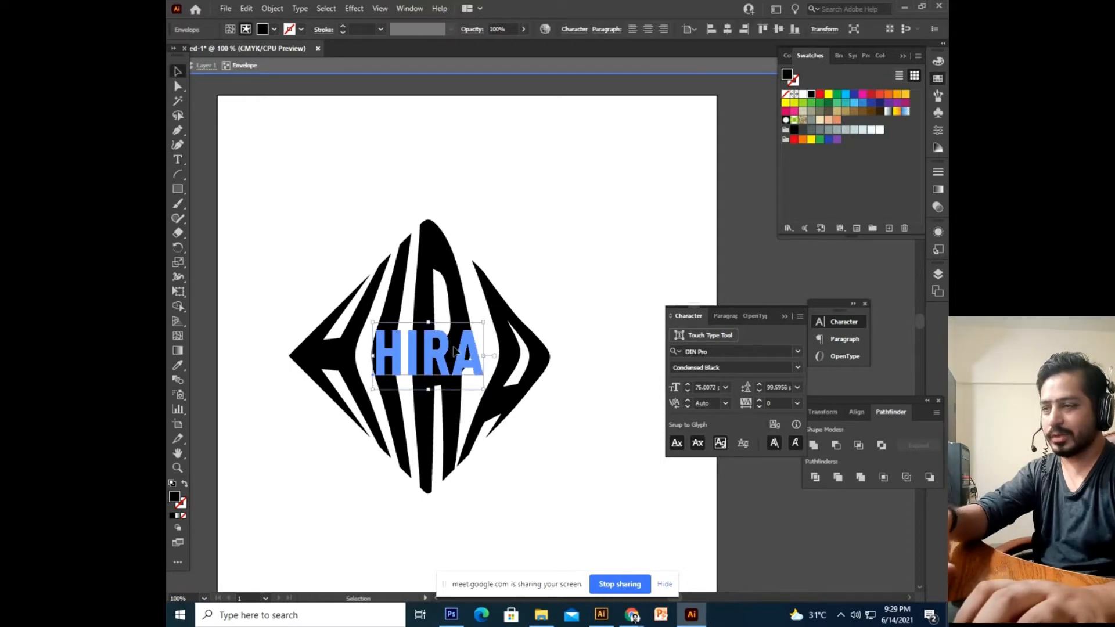
key("Delete")
key("ctrl+z")
left_click(568, 466)
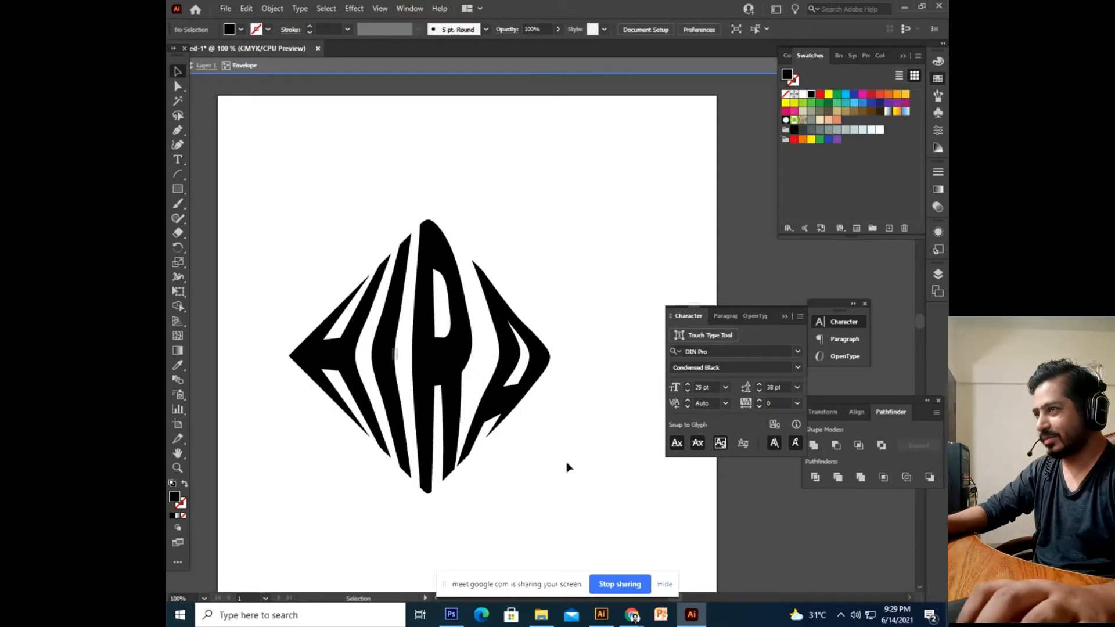
left_click_drag(567, 465, 569, 479)
left_click(458, 391)
key("Delete")
left_click_drag(446, 431, 429, 382)
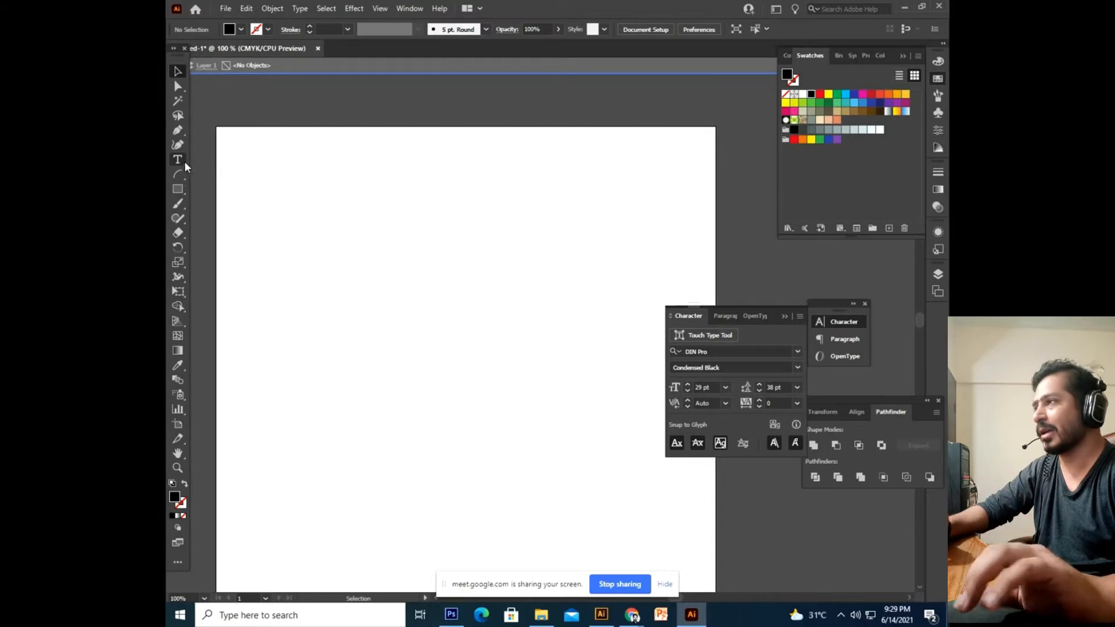
Draw a circle, make it an outline, and fill it with Lorem ipsum using the Area Type Tool.
left_click(177, 192)
left_click_drag(342, 214, 505, 462)
key("ctrl+z")
left_click_drag(179, 194, 224, 220)
left_click_drag(343, 245, 535, 485)
key("v")
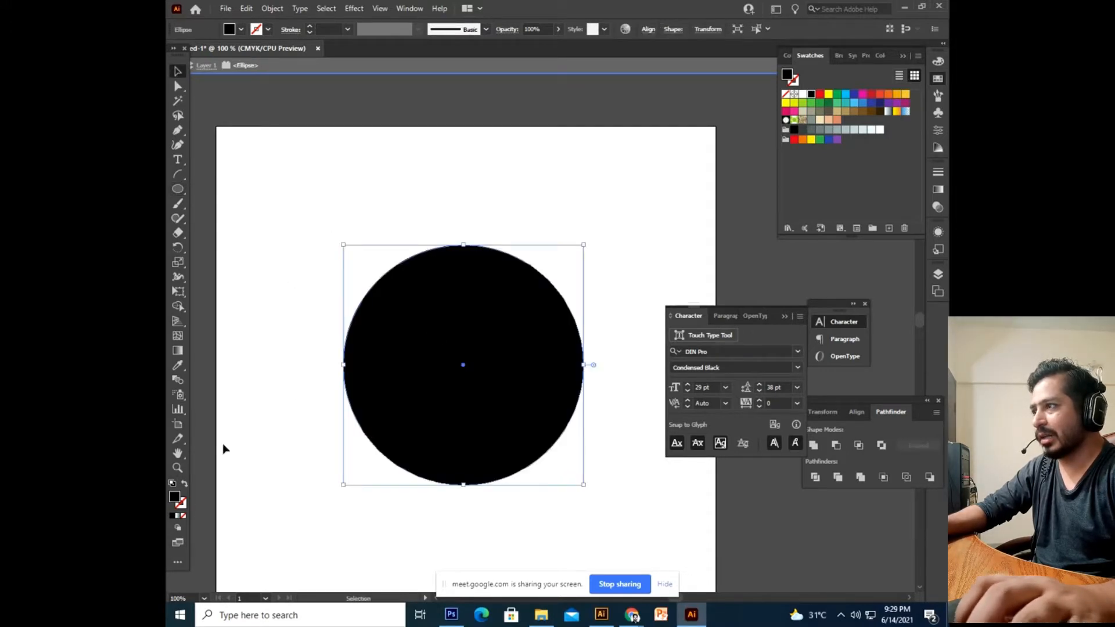
left_click(184, 484)
left_click(178, 160)
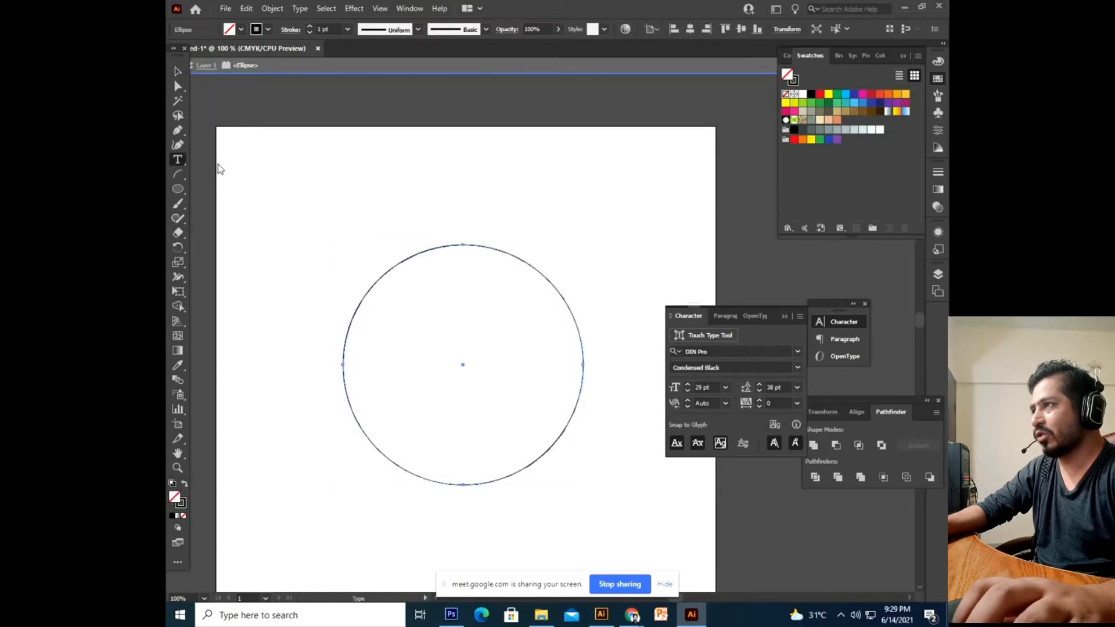
left_click_drag(185, 162, 254, 178)
left_click(435, 248)
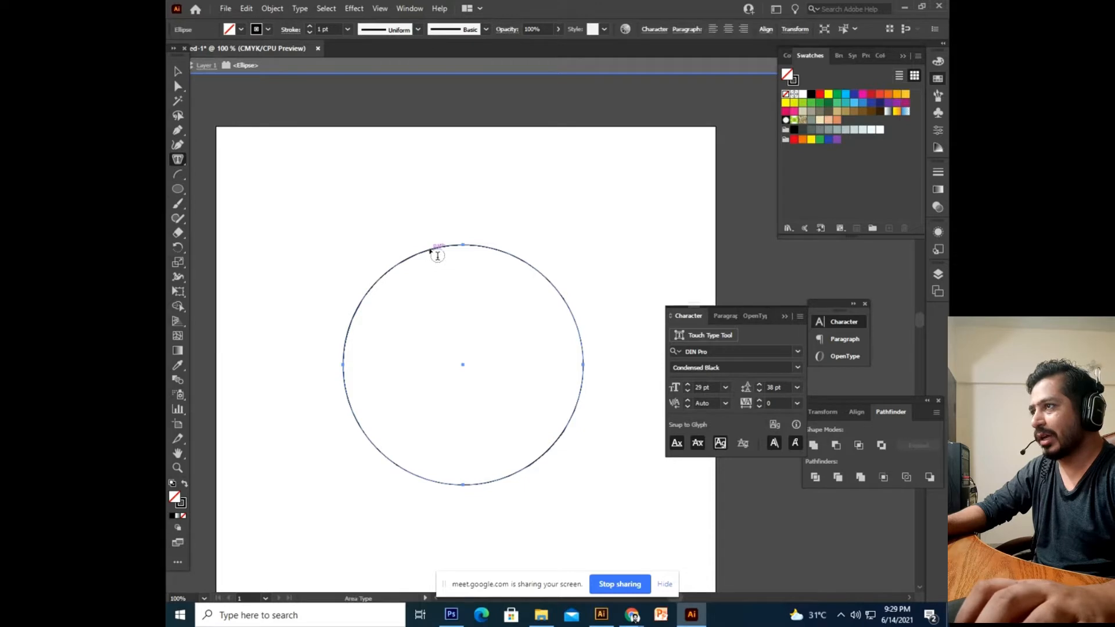
left_click(178, 72)
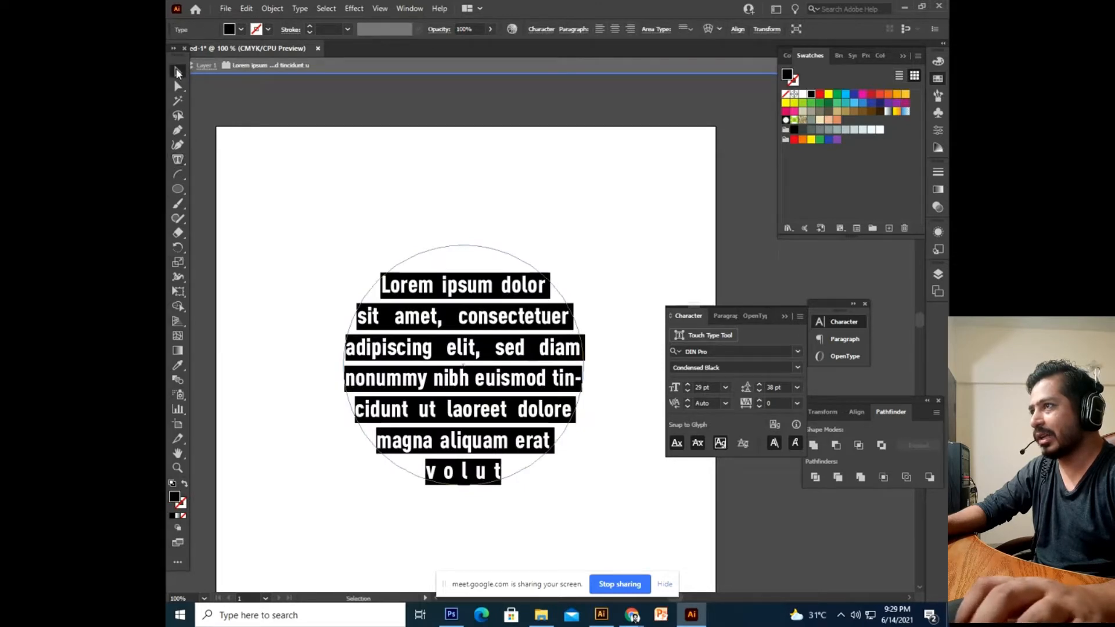
Move the circular Lorem ipsum text block further down the artboard.
left_click(325, 227)
key("space")
left_click_drag(466, 385, 448, 342)
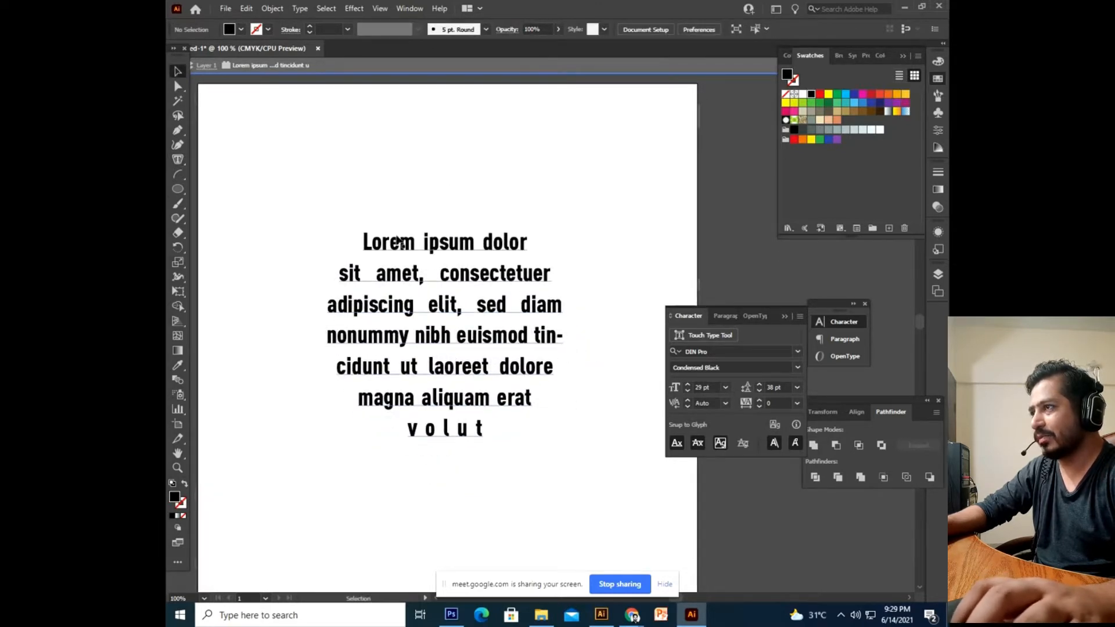
left_click(474, 437)
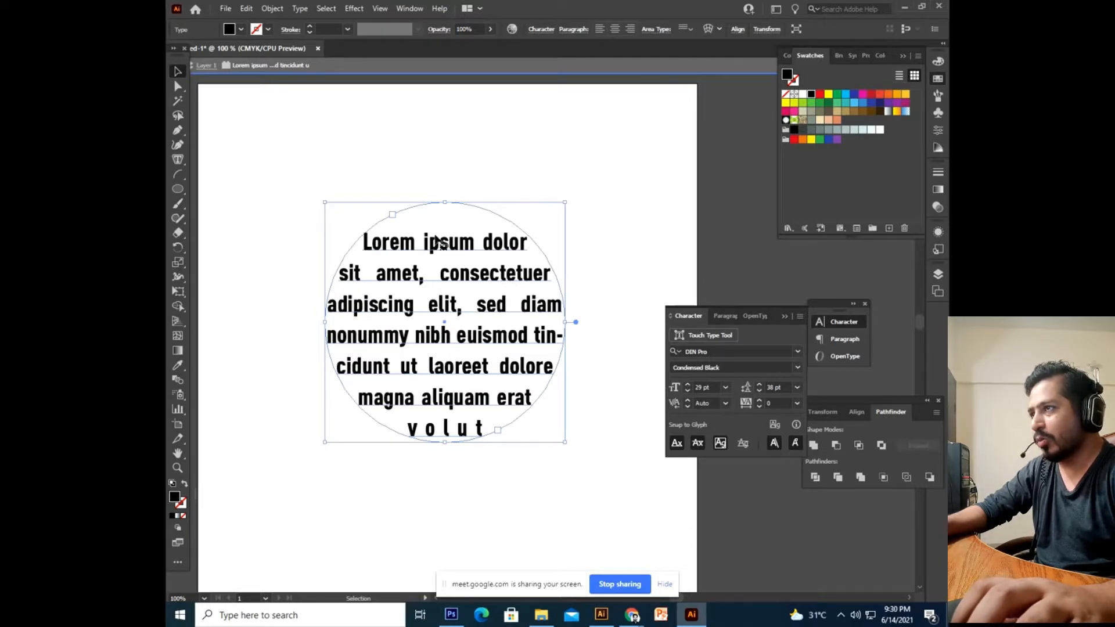
left_click(457, 154)
key("space")
left_click_drag(428, 174, 434, 199)
left_click_drag(491, 337, 491, 439)
left_click(441, 386)
key("space")
left_click_drag(441, 386, 462, 350)
left_click(501, 388)
key("space")
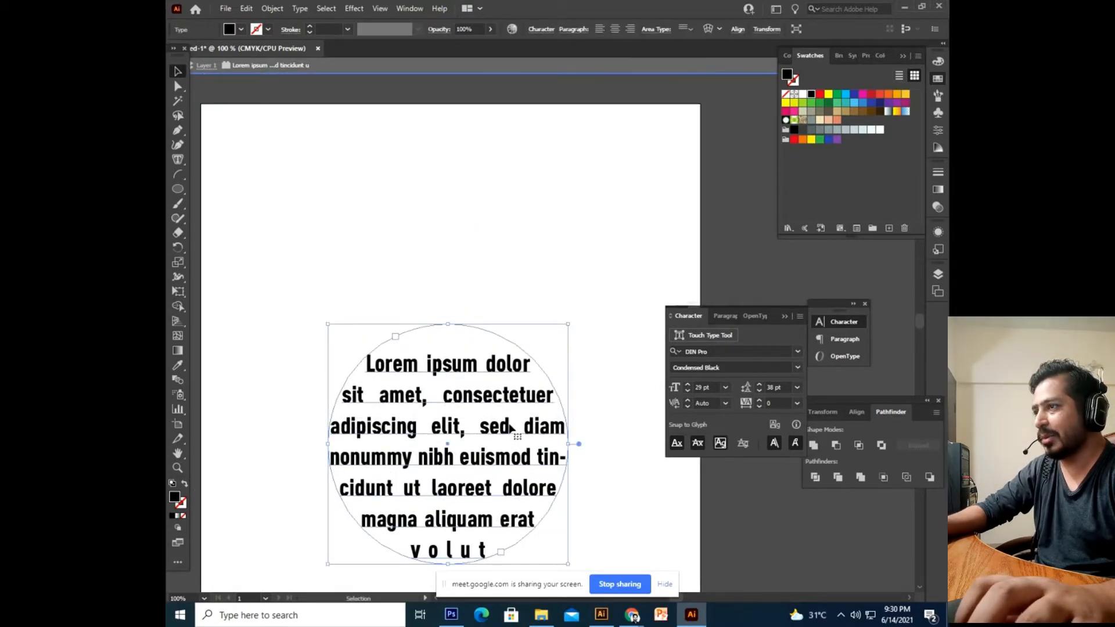
left_click_drag(510, 427, 510, 500)
Draw a solid black circle at the upper left of the artboard.
left_click(460, 269)
left_click(177, 190)
left_click_drag(246, 144, 411, 355)
Add a new text line reading 'SHAKIR' to the right of the circle.
left_click(177, 71)
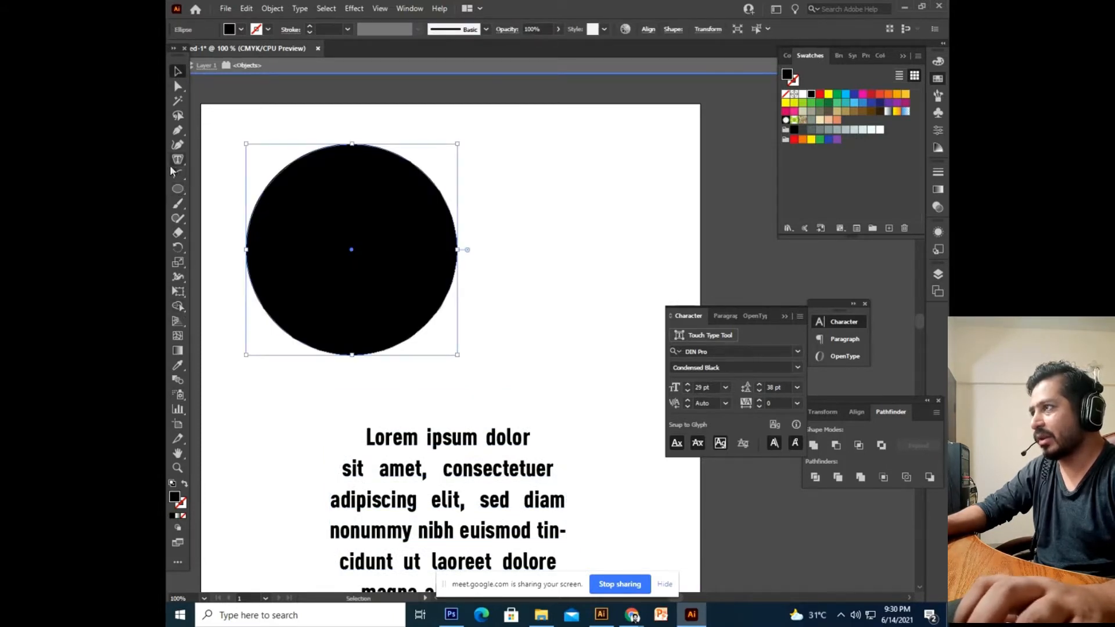
left_click_drag(177, 159, 261, 159)
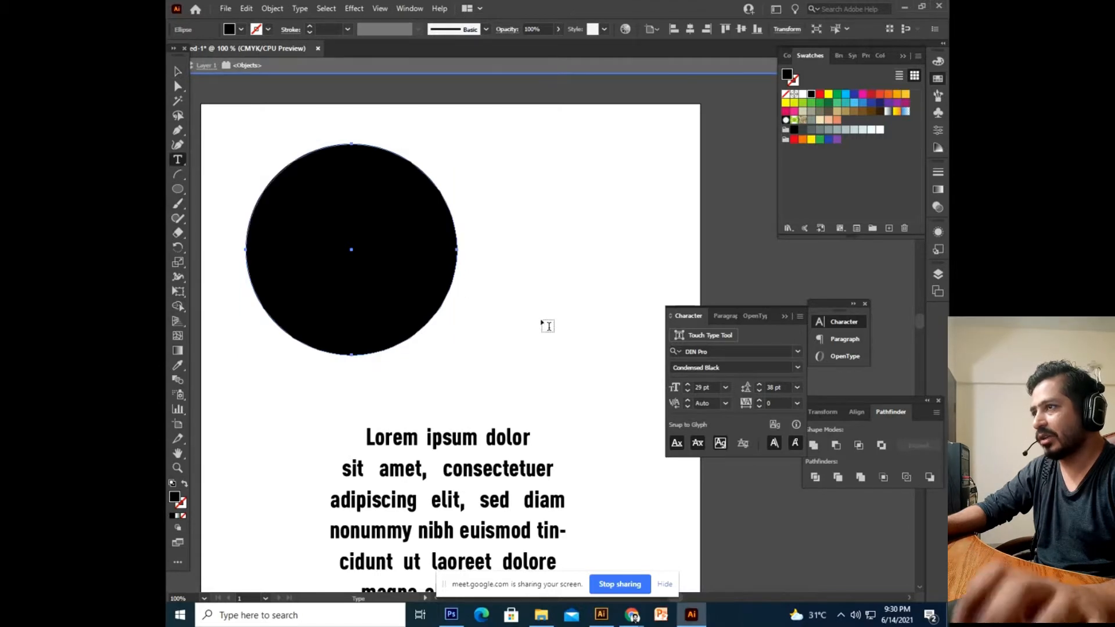
left_click(543, 323)
type("SAHKI")
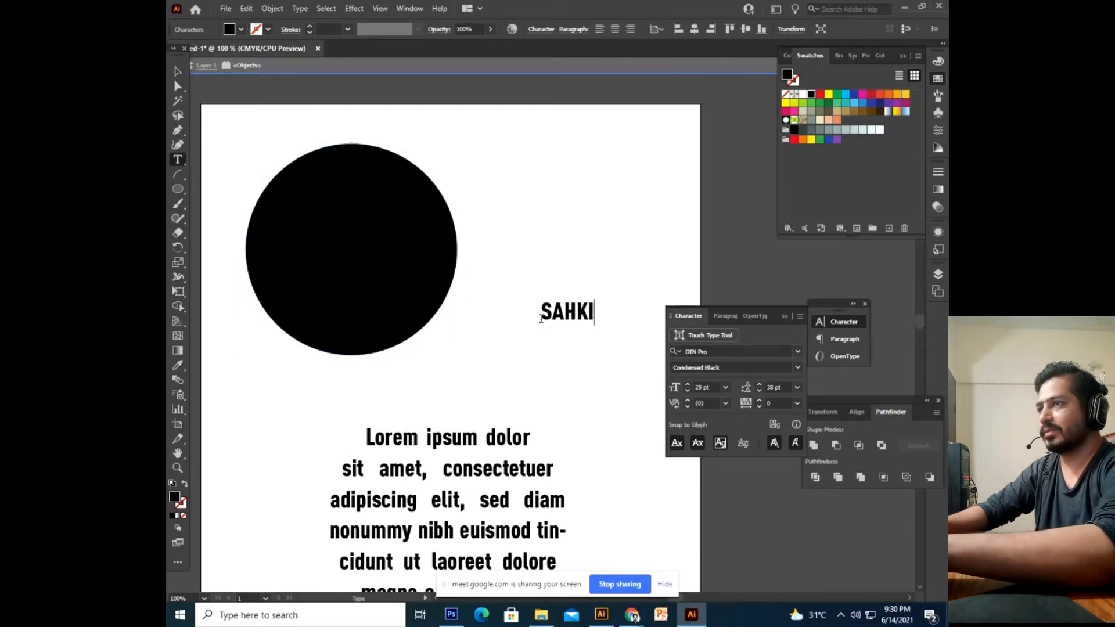
key("BackSpace")
key("BackSpace")
key("BackSpace")
key("BackSpace")
type("HAKIR")
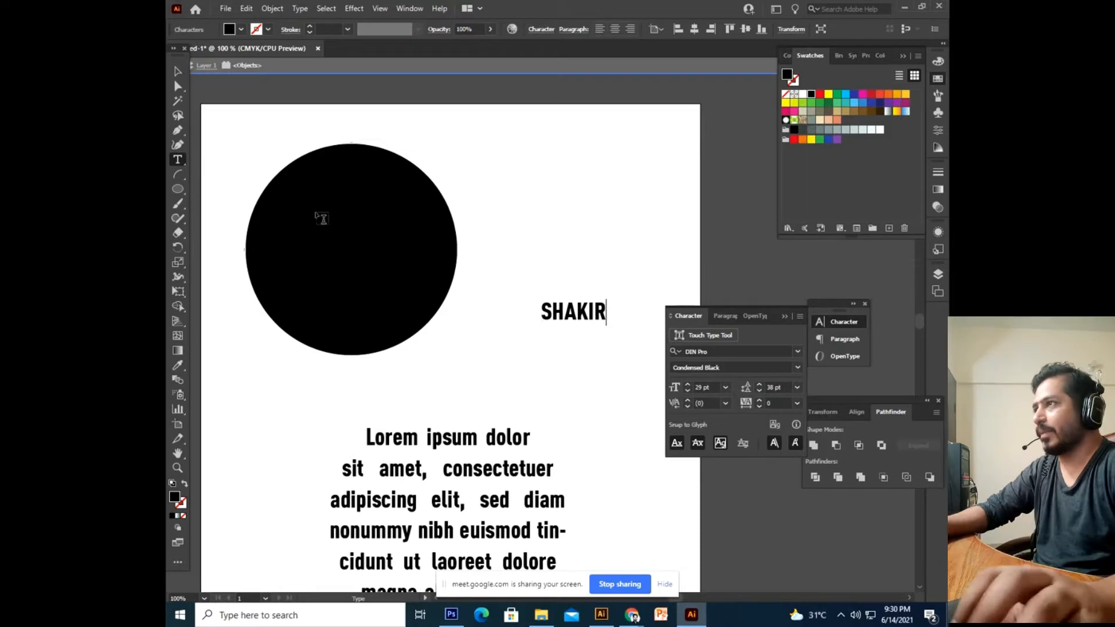
Move SHAKIR beside the circle and enlarge it to about 74.5 pt.
left_click(178, 71)
left_click_drag(576, 317, 616, 456)
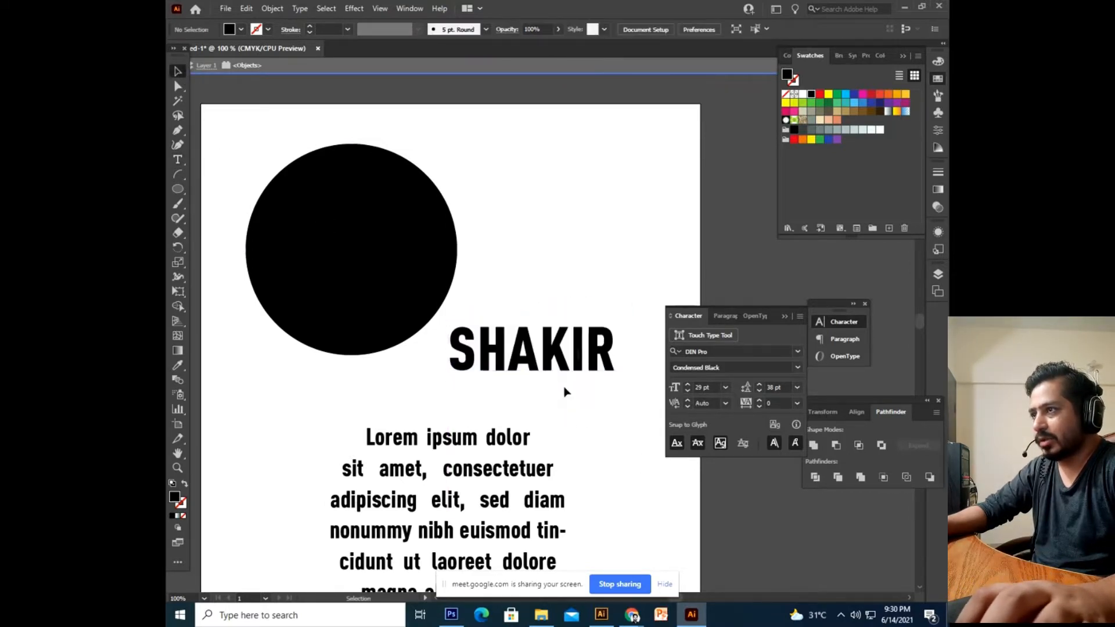
left_click_drag(567, 361, 551, 340)
left_click(576, 404)
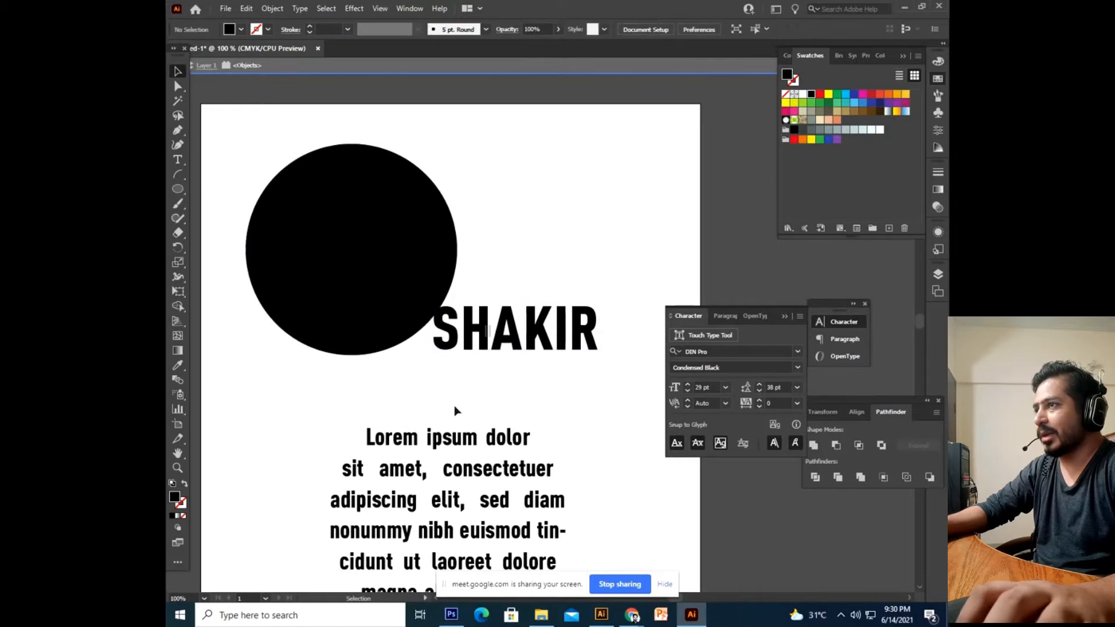
Send the SHAKIR text to the back, behind the black circle.
left_click(472, 343)
left_click(388, 336)
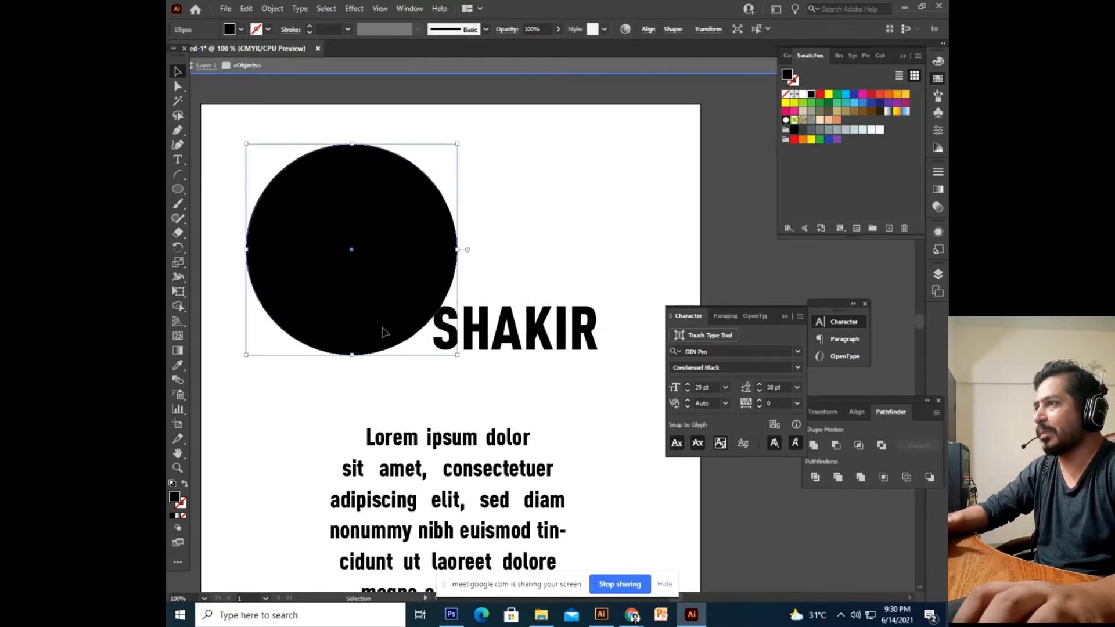
left_click(468, 343)
right_click(468, 344)
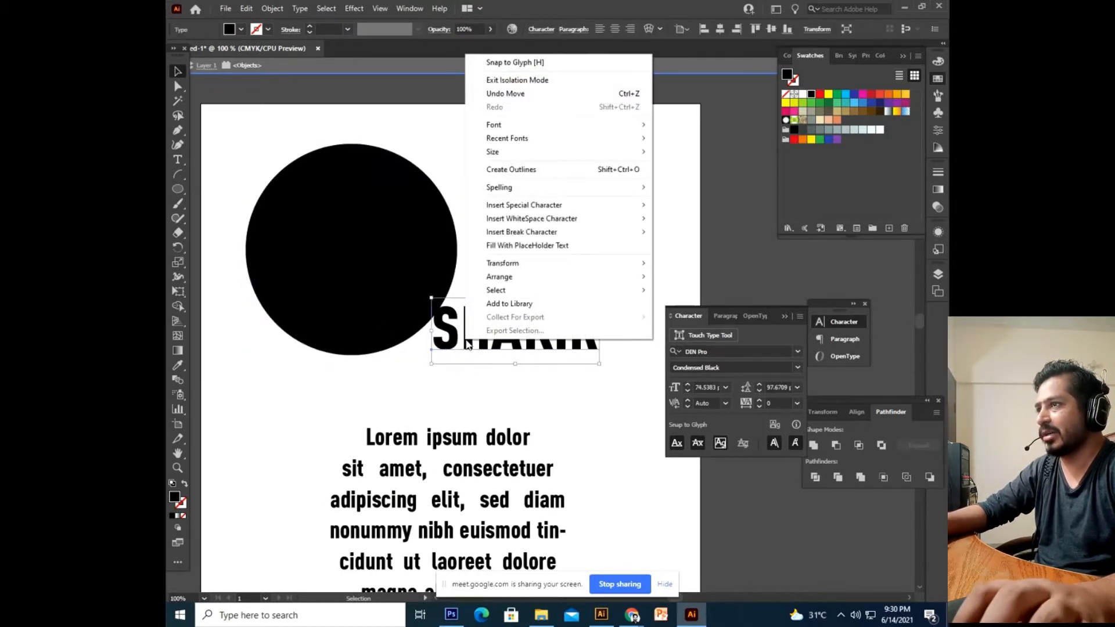
left_click(440, 350)
right_click(440, 349)
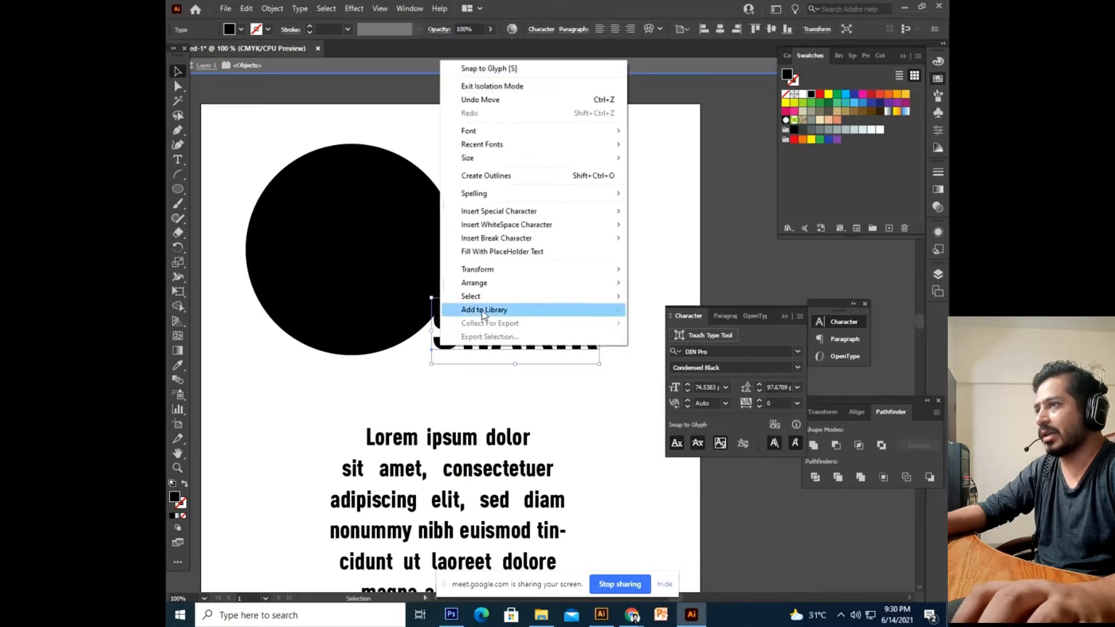
mouse_move(542, 286)
left_click(666, 323)
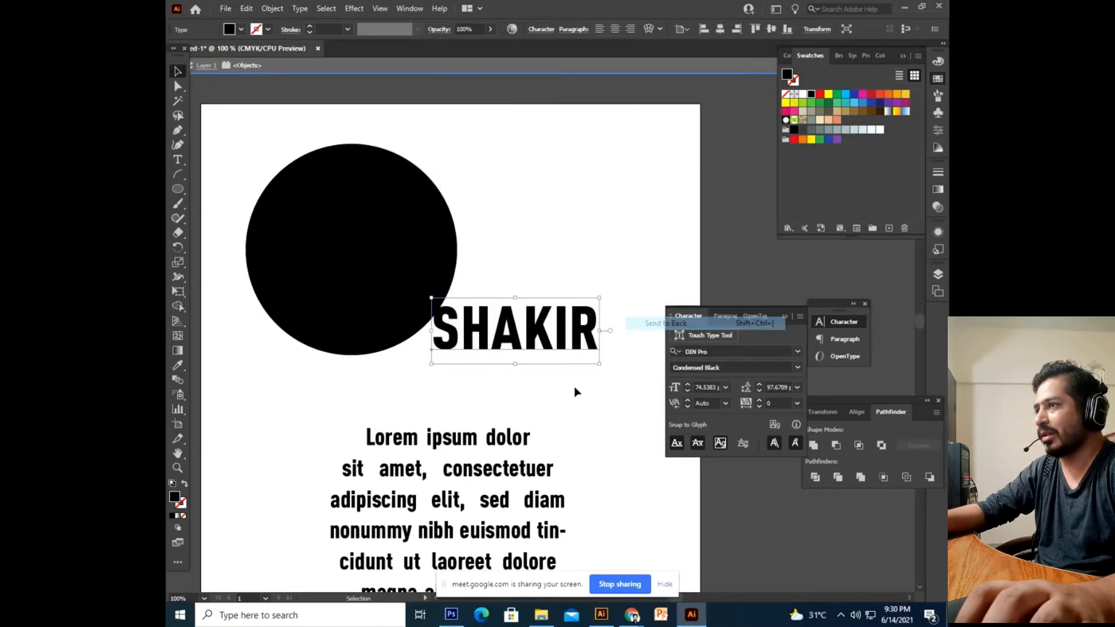
left_click(552, 237)
Select the circle and SHAKIR together and bring up Object > Envelope Distort.
left_click_drag(640, 164, 511, 378)
left_click(511, 378)
left_click(342, 290)
left_click_drag(619, 164, 302, 392)
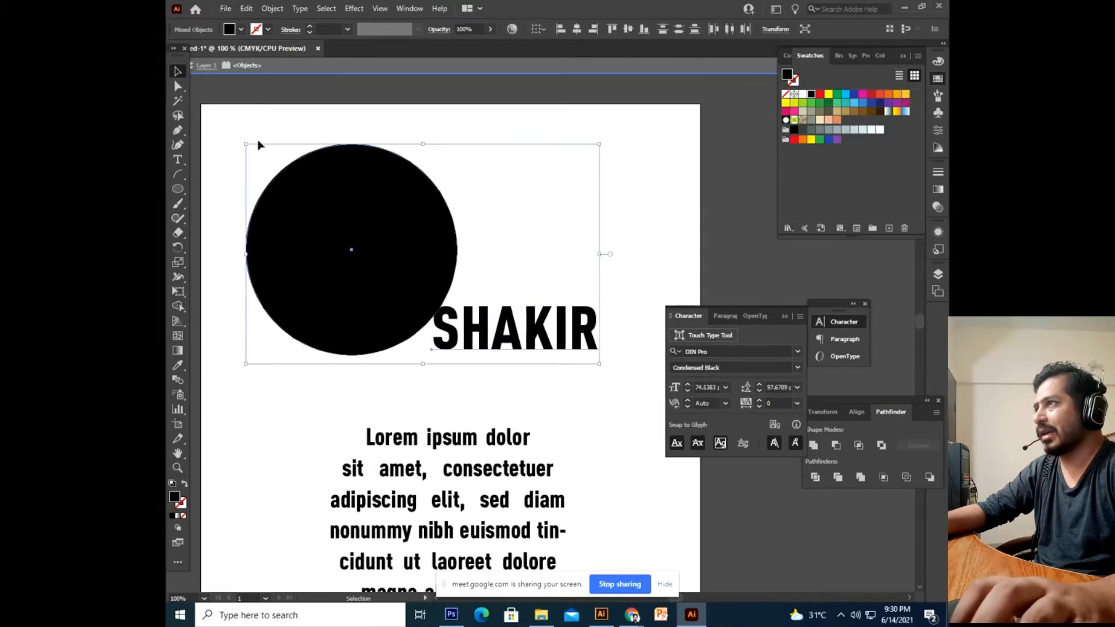
left_click(275, 11)
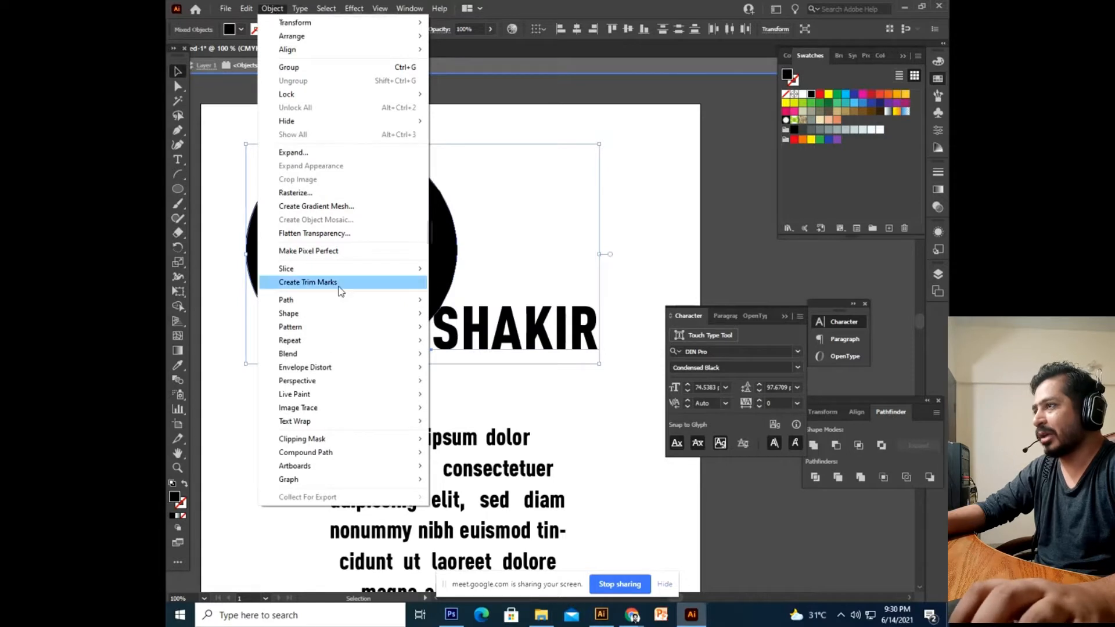
mouse_move(333, 372)
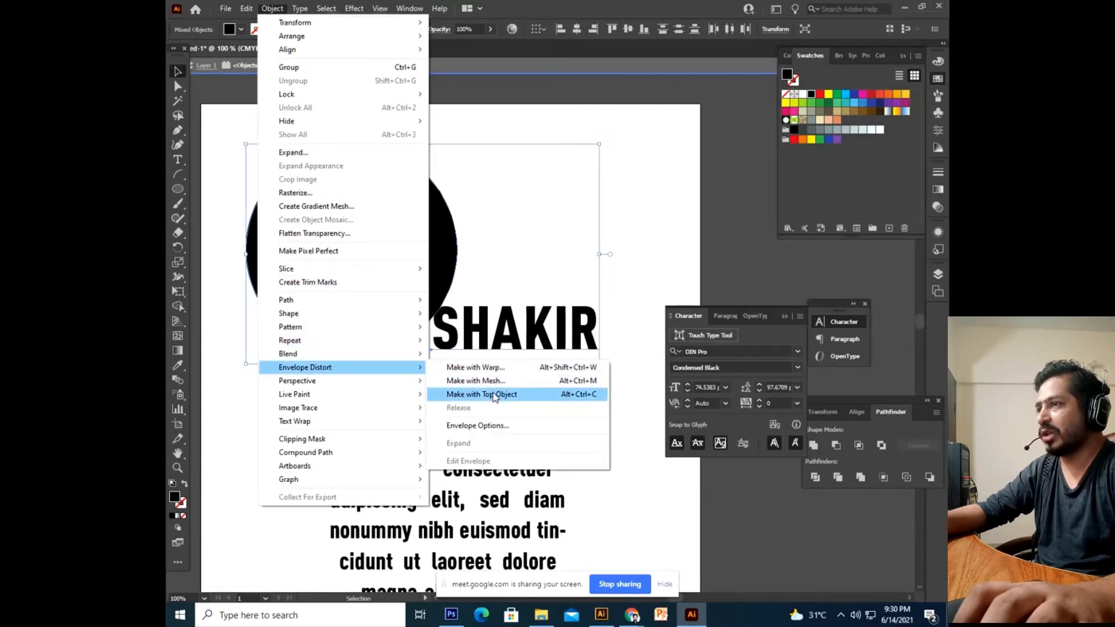
Wrap SHAKIR into the circle's shape using Make with Top Object.
left_click(495, 397)
left_click(505, 374)
left_click_drag(420, 338, 469, 365)
left_click_drag(460, 280, 438, 204)
left_click_drag(535, 265, 535, 353)
left_click_drag(492, 402, 515, 293)
left_click_drag(488, 230, 447, 389)
Delete the circular Lorem ipsum text block from the artboard.
left_click(560, 319)
key("ctrl+z")
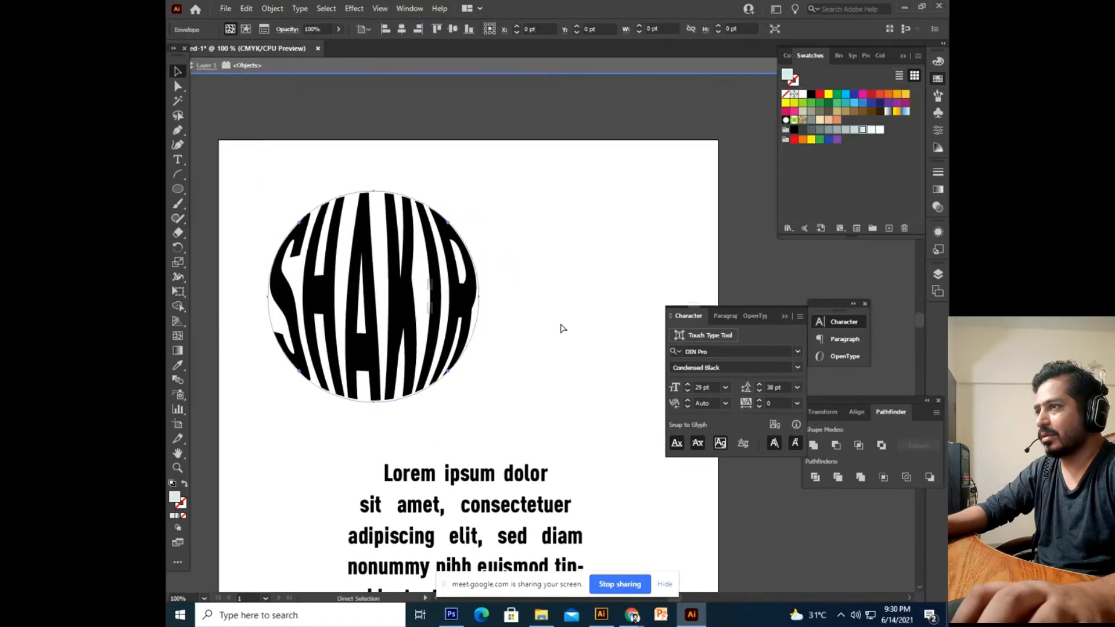
left_click(562, 327)
left_click_drag(470, 462, 482, 420)
left_click_drag(535, 267, 533, 319)
left_click_drag(479, 462, 486, 378)
left_click(513, 435)
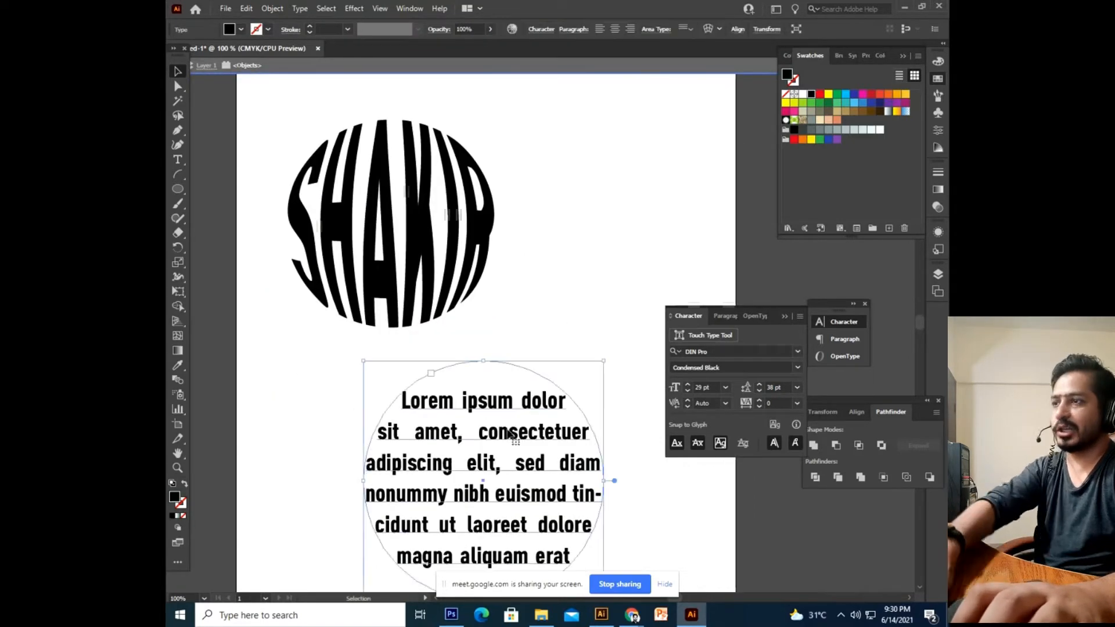
key("Delete")
key("ctrl+z")
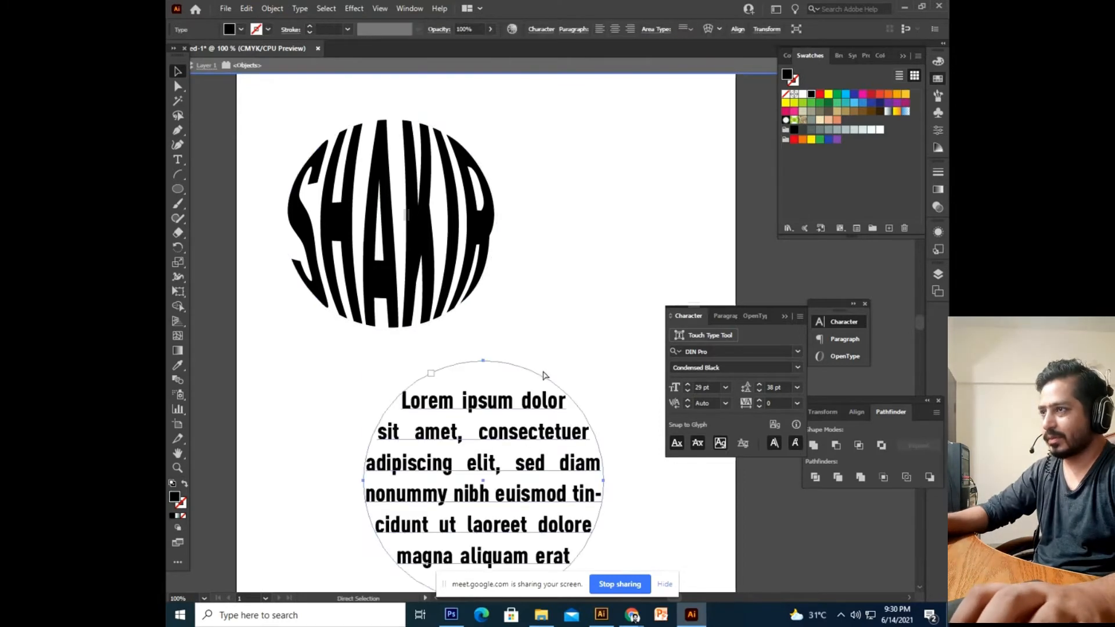
left_click(506, 469)
key("Delete")
Delete the warped SHAKIR envelope from the artboard.
left_click(369, 251)
left_click_drag(369, 193, 405, 346)
key("ctrl+z")
left_click(488, 353)
left_click_drag(360, 189, 390, 332)
key("Delete")
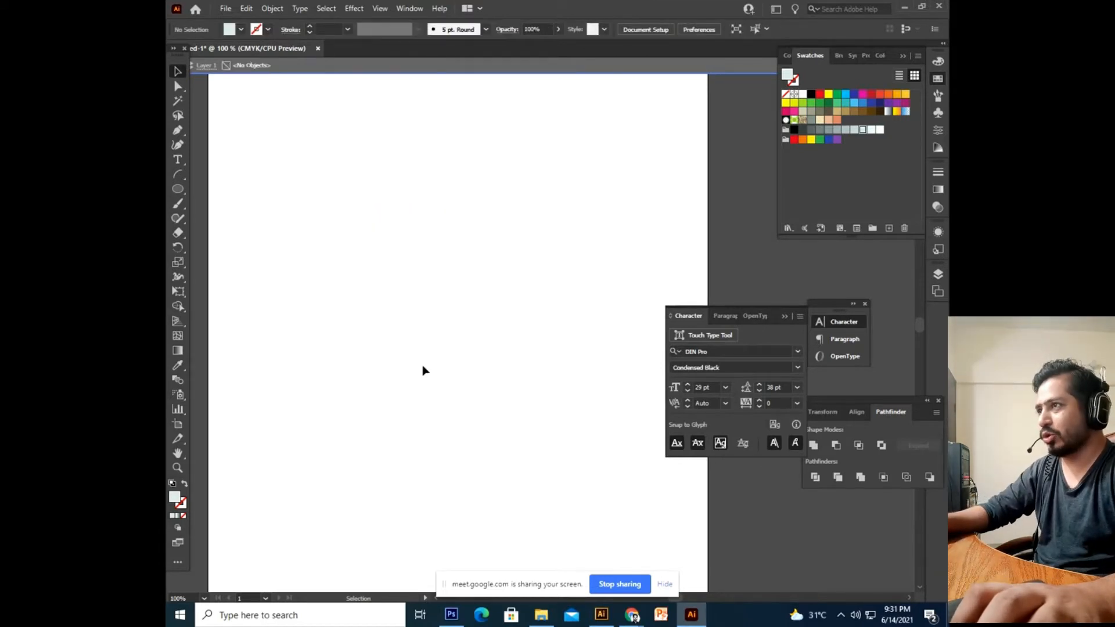
Undo back past the warp, restoring the circle and plain SHAKIR text.
key("ctrl+z")
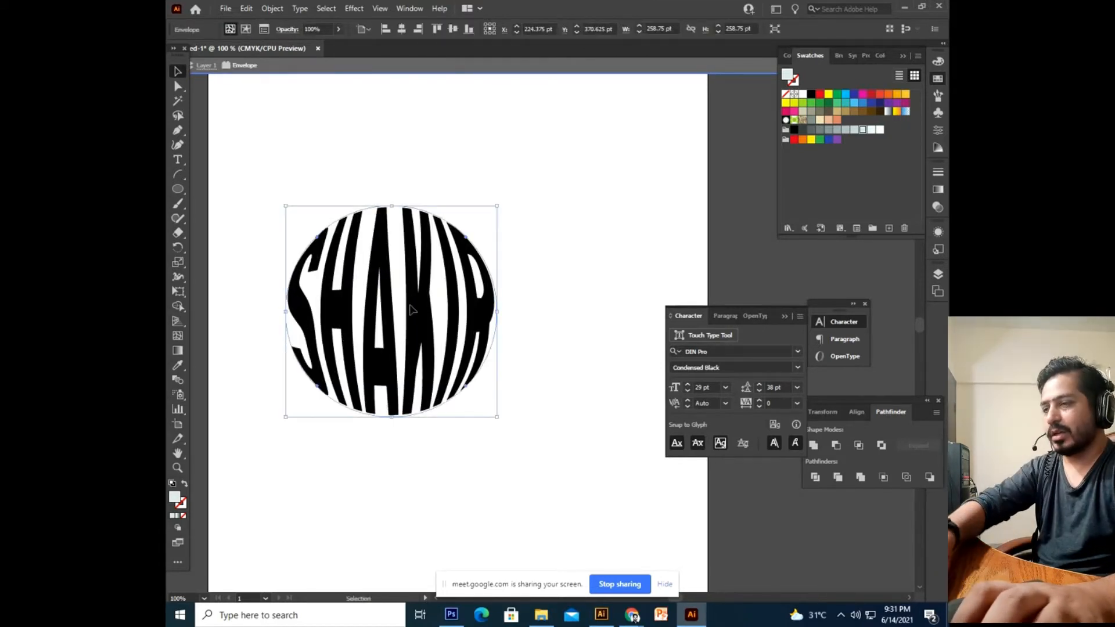
key("Delete")
key("ctrl+z")
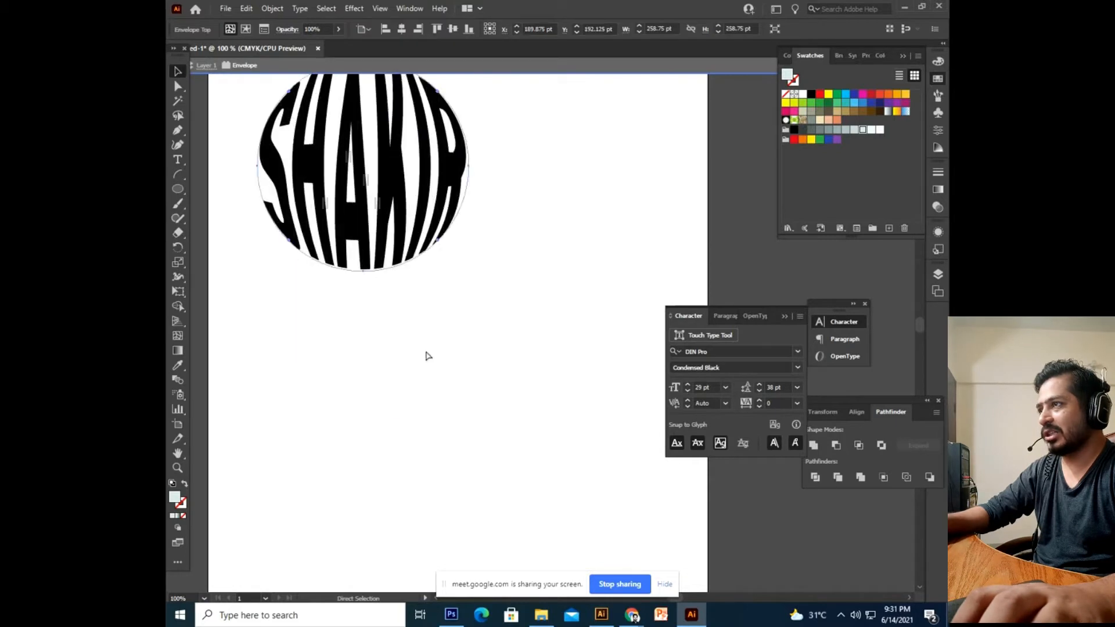
key("ctrl+z")
key("ctrl+z")
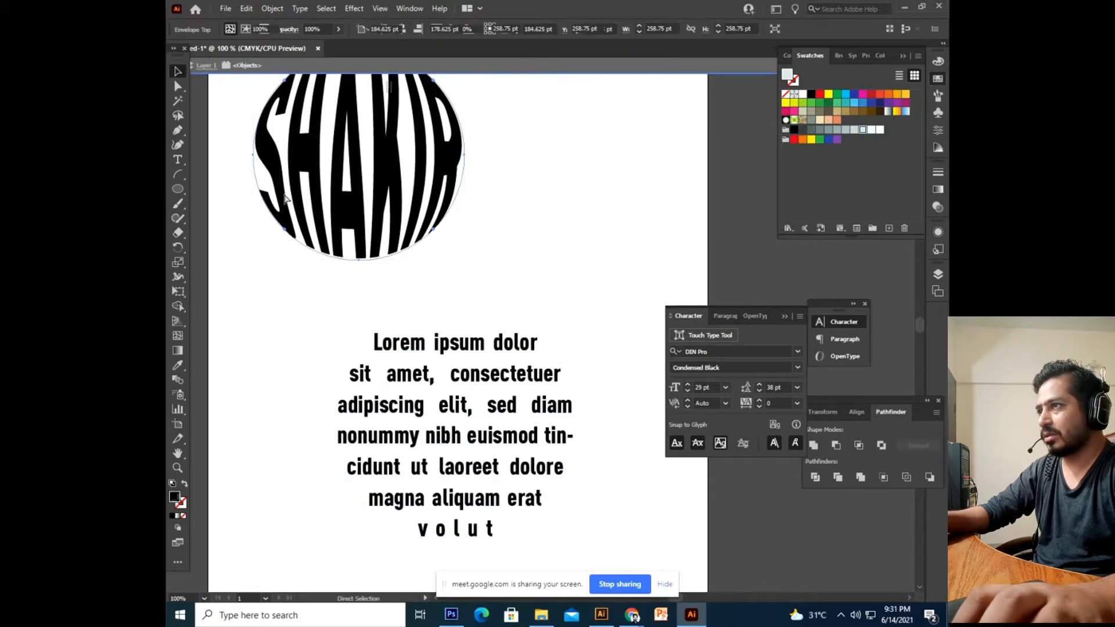
key("ctrl+z")
key("ctrl+z")
key("ctrl+z")
key("ctrl+z")
key("ctrl+z")
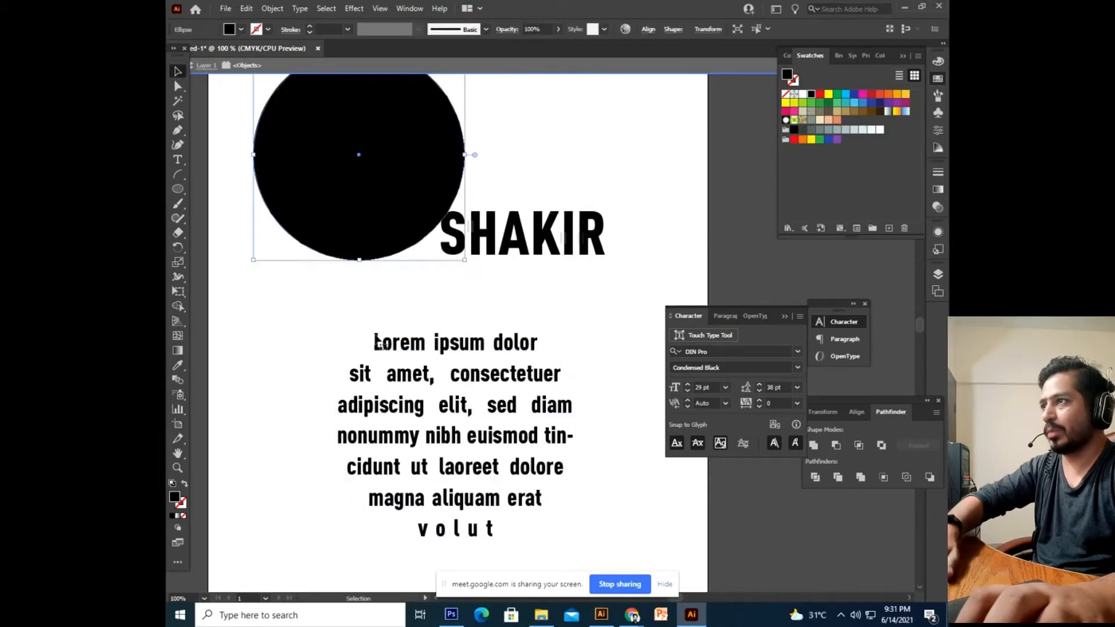
Move SHAKIR toward the middle of the artboard.
left_click_drag(515, 252, 437, 317)
left_click(510, 327)
left_click_drag(518, 363, 554, 355)
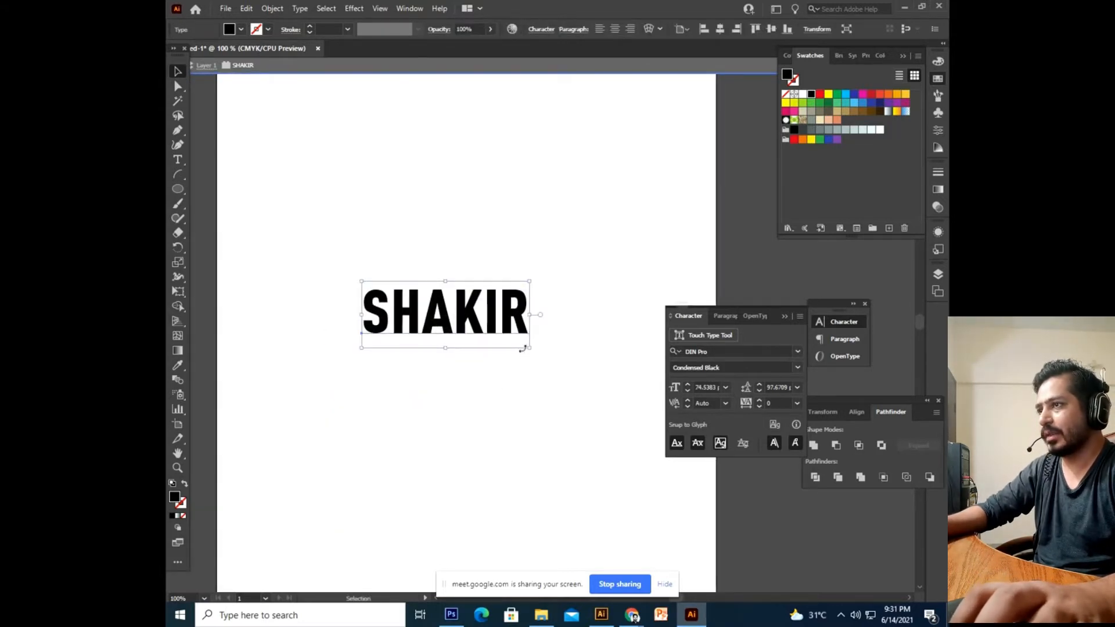
double_click(524, 324)
type("ALI")
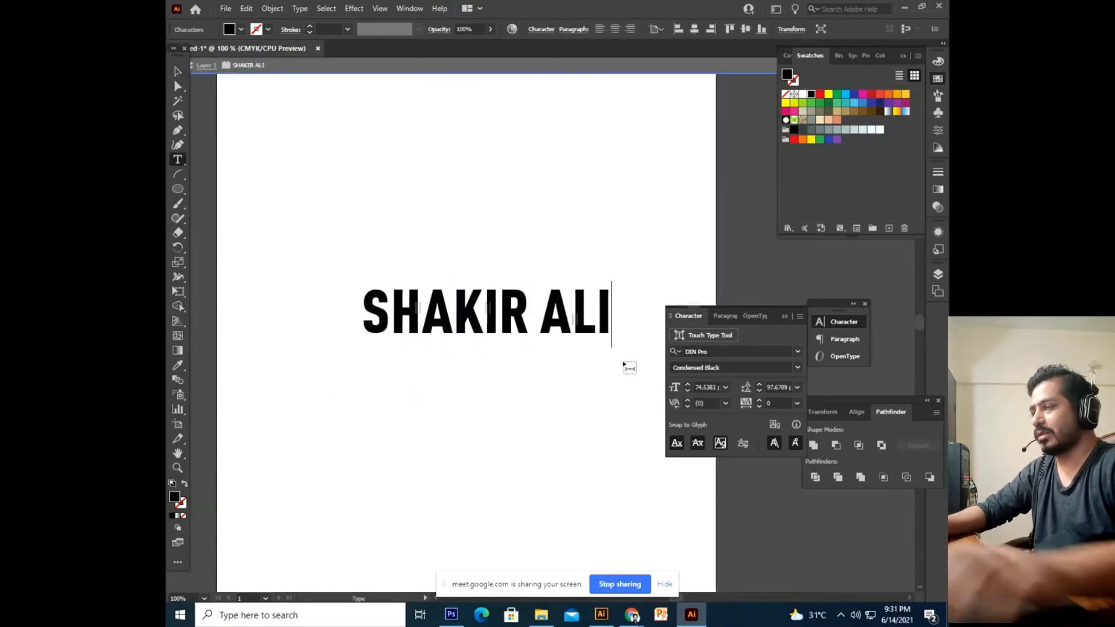
left_click(178, 72)
left_click_drag(502, 320, 457, 327)
left_click(272, 8)
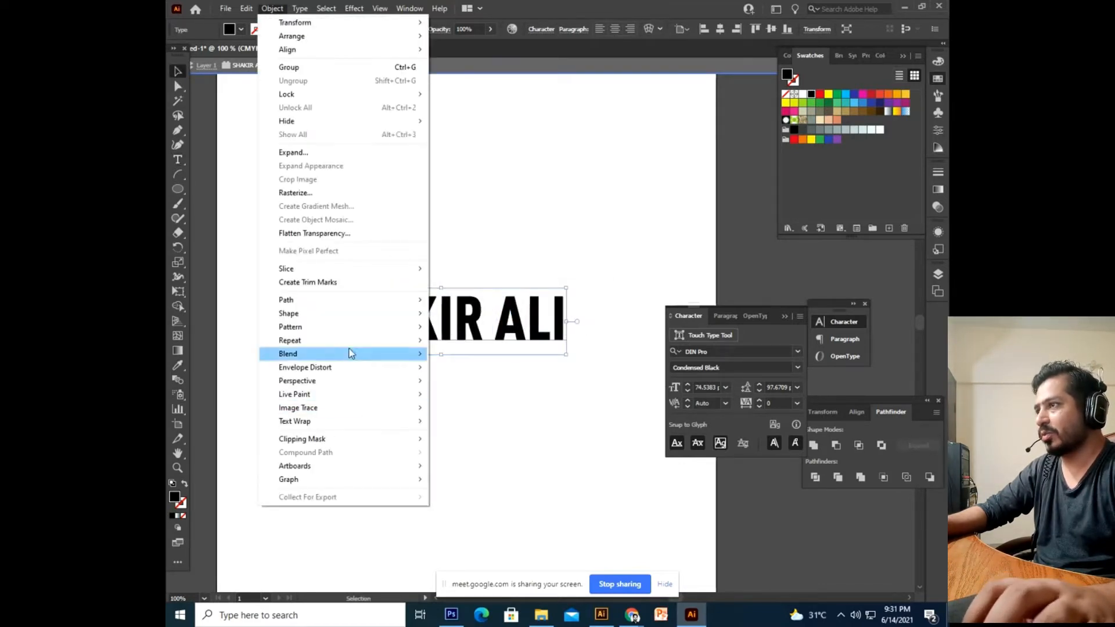
mouse_move(353, 366)
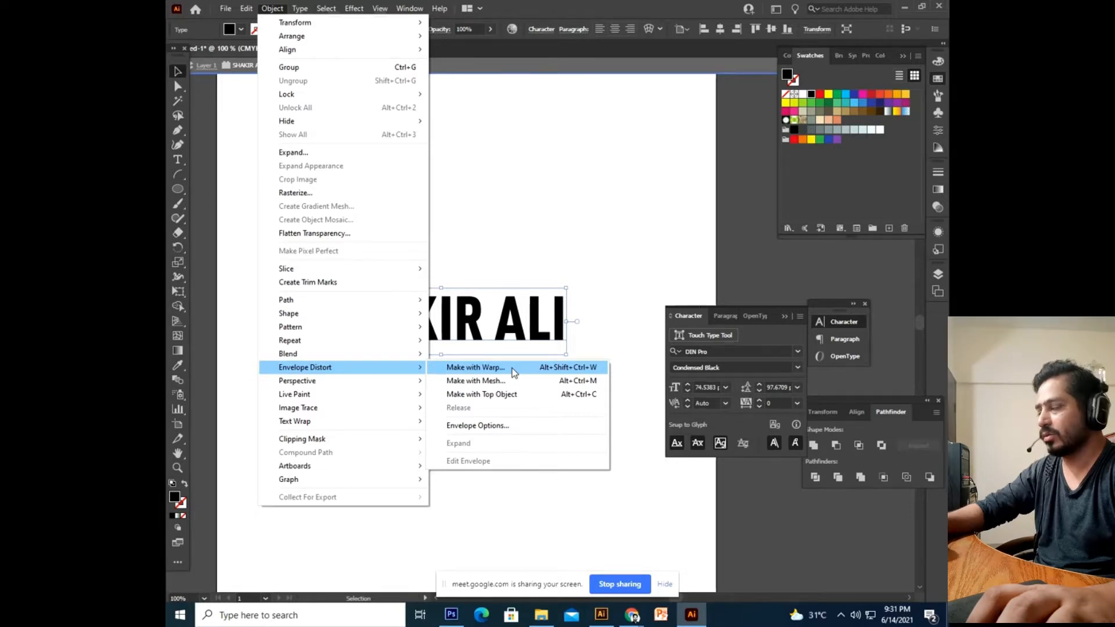
left_click(466, 371)
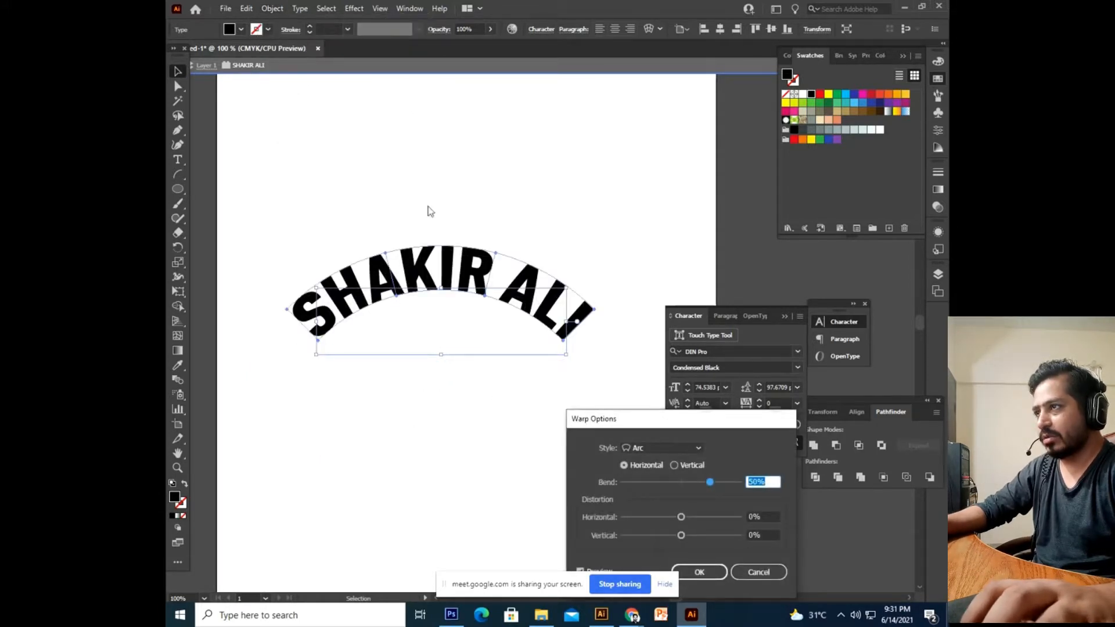
left_click(678, 445)
left_click(759, 572)
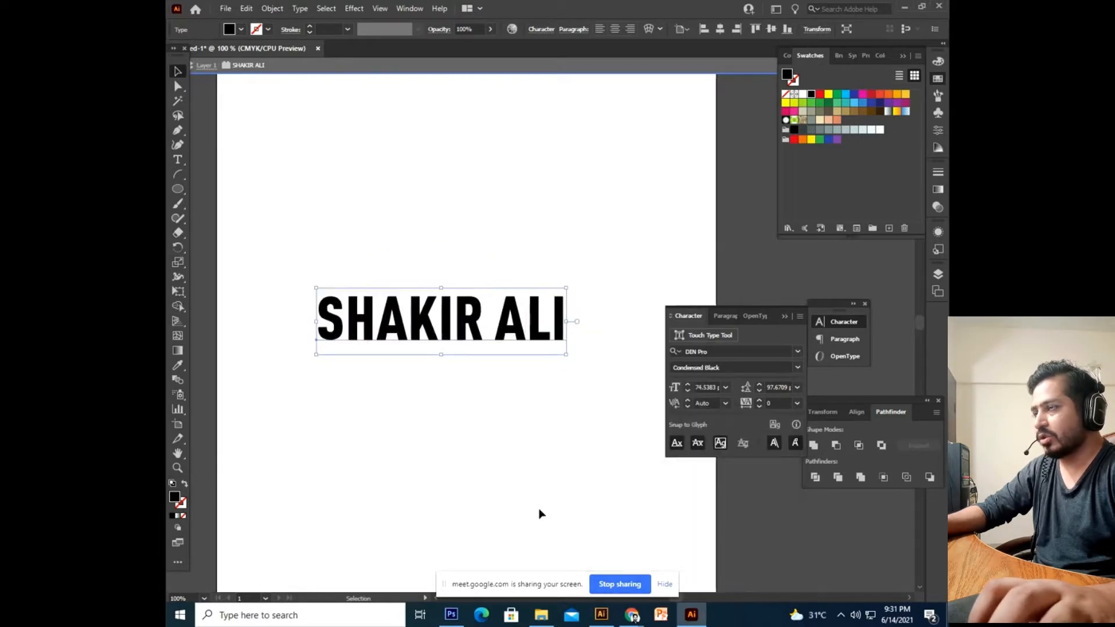
left_click(474, 331)
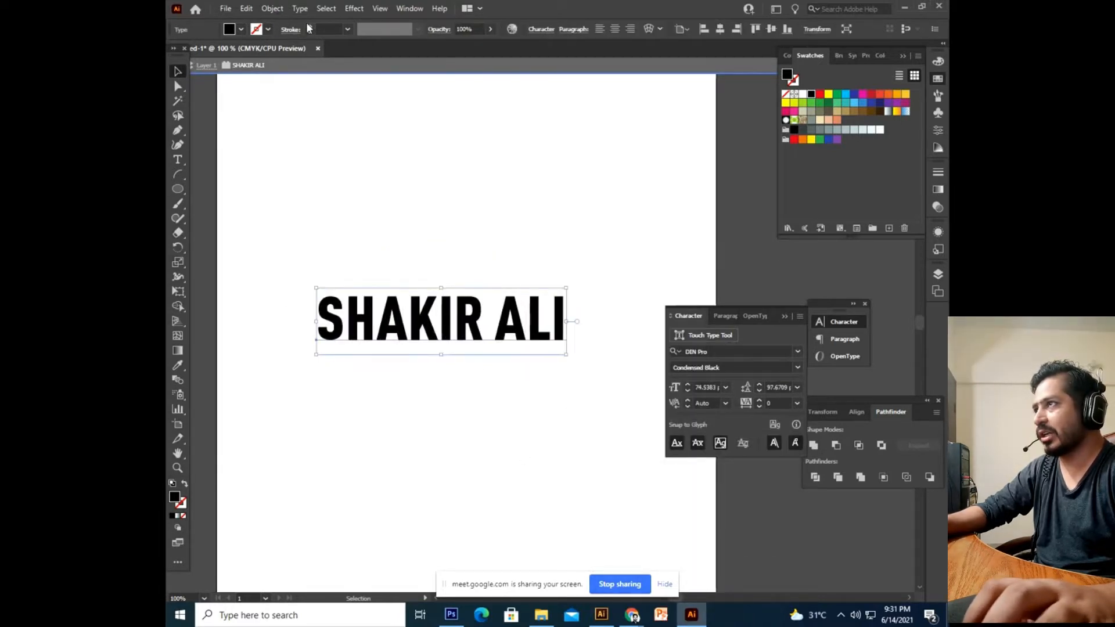
left_click(273, 8)
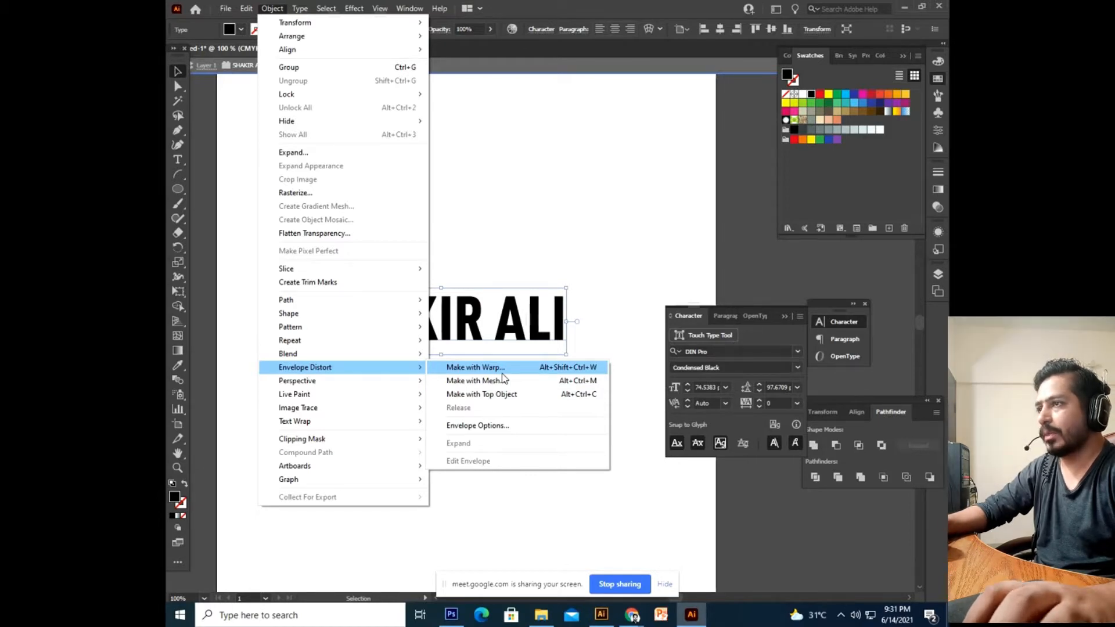
left_click(502, 371)
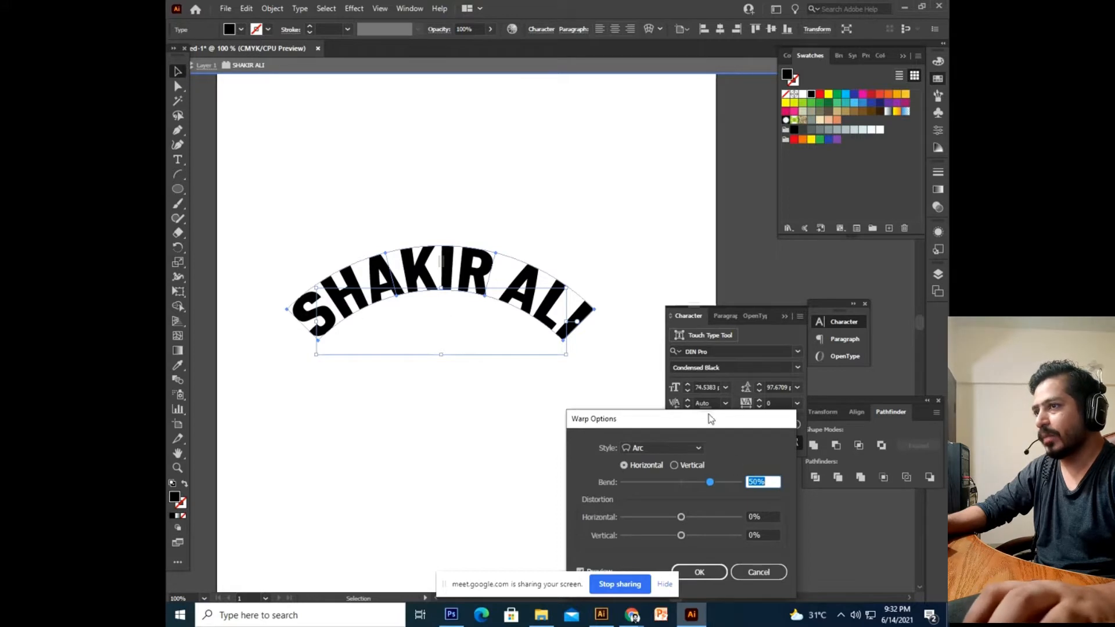
Set the Arc warp bend to 55%.
left_click_drag(700, 419, 497, 380)
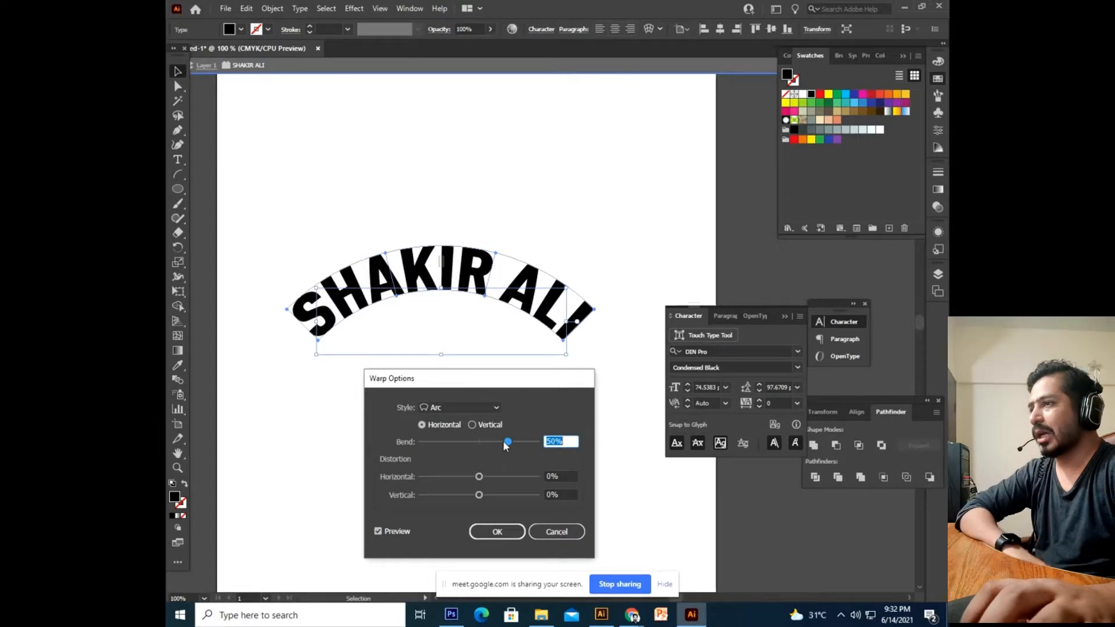
left_click_drag(505, 446, 494, 444)
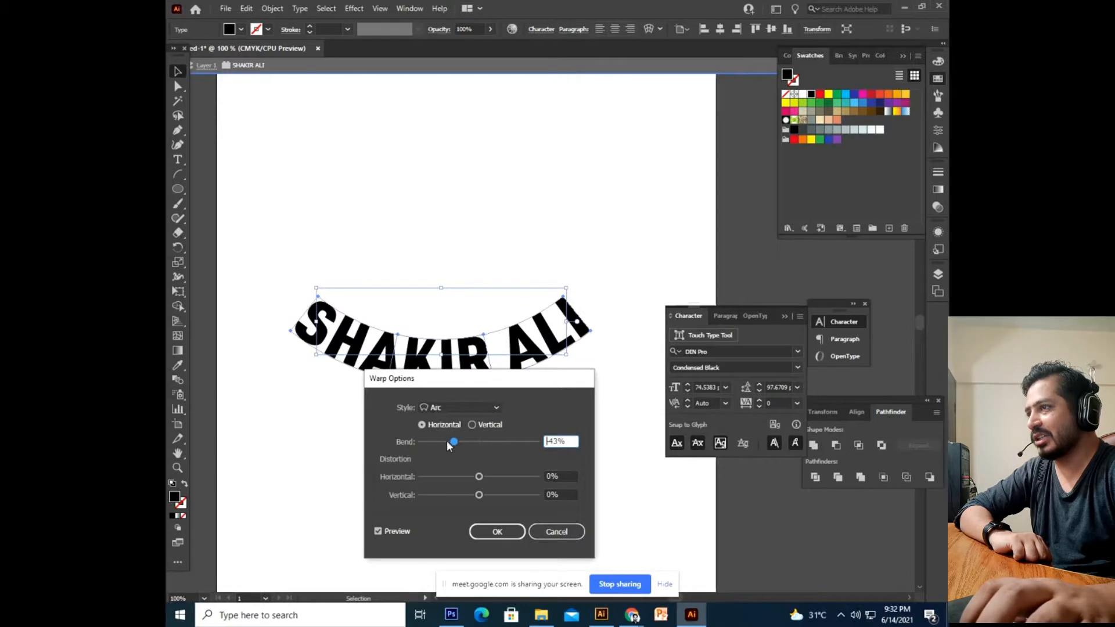
left_click_drag(450, 440, 441, 441)
left_click_drag(466, 383, 474, 429)
left_click_drag(452, 488, 519, 488)
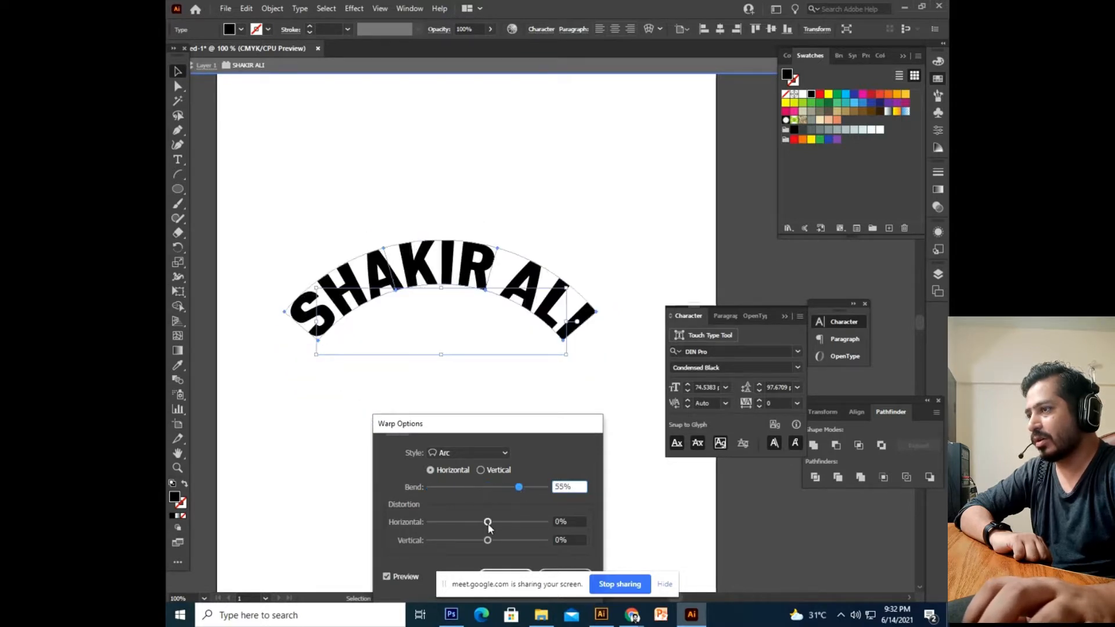
Tune distortion: vertical down to 42%, horizontal back near zero.
left_click_drag(487, 522, 510, 522)
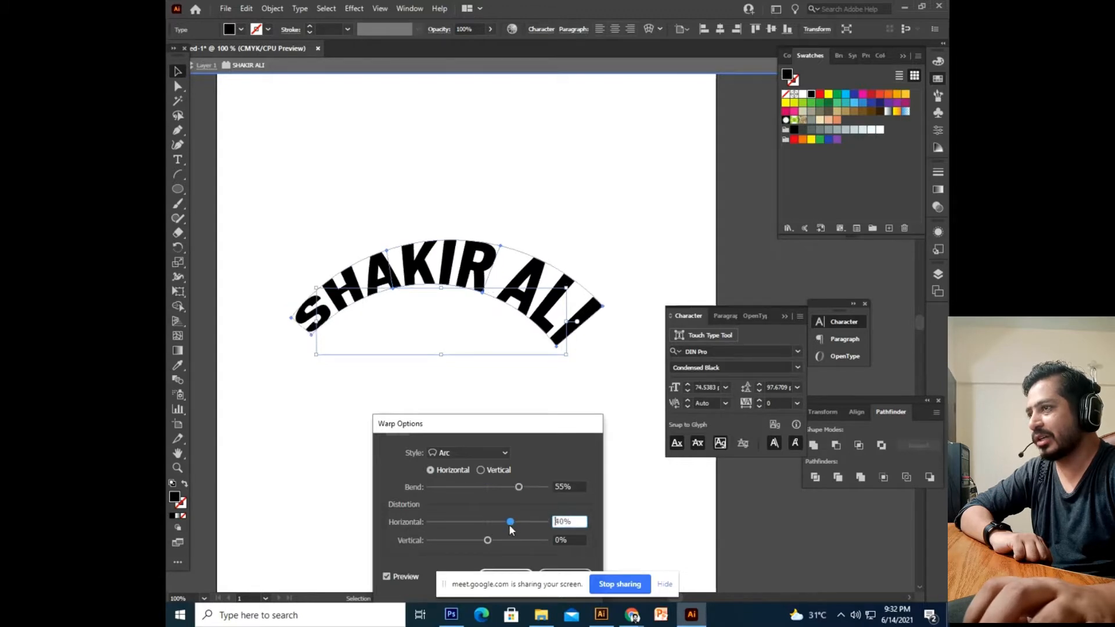
left_click_drag(522, 522, 487, 523)
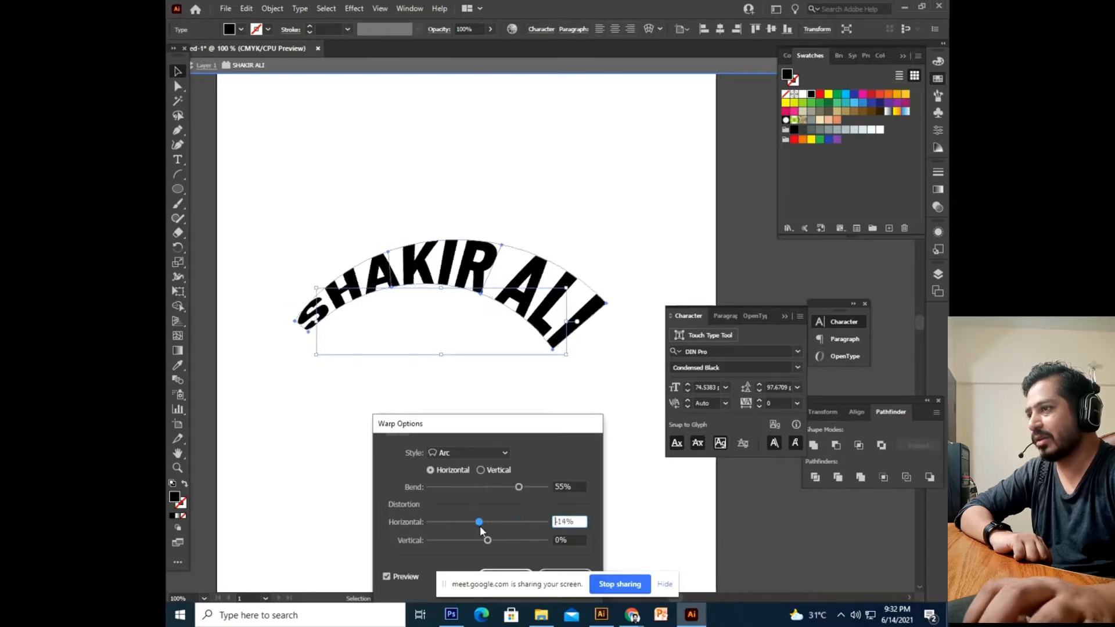
left_click_drag(487, 529, 511, 538)
left_click_drag(529, 540, 511, 541)
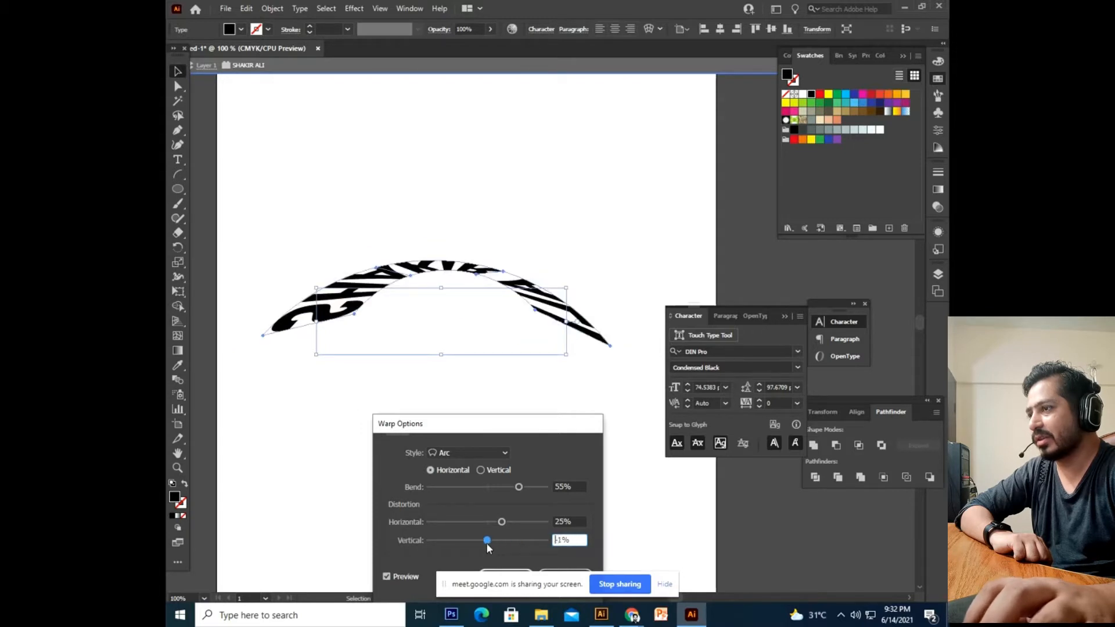
left_click_drag(501, 521, 487, 541)
Preview Arc Lower, Arc Upper, Arch, Bulge, Shell Lower, Shell Upper and Flag warp styles.
left_click(494, 454)
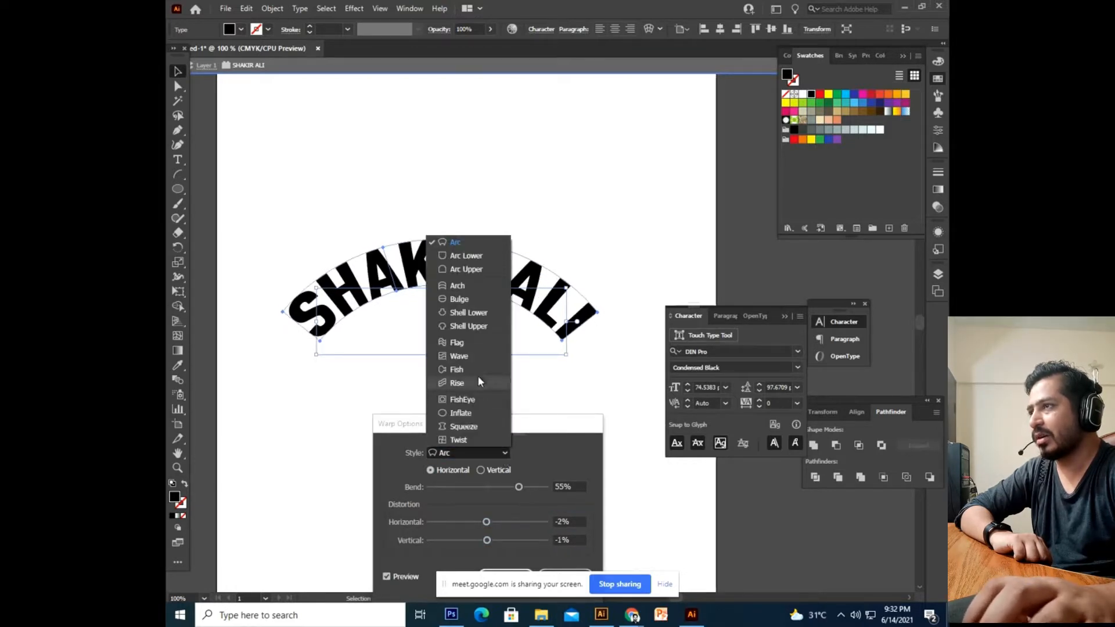
left_click(466, 256)
left_click(491, 452)
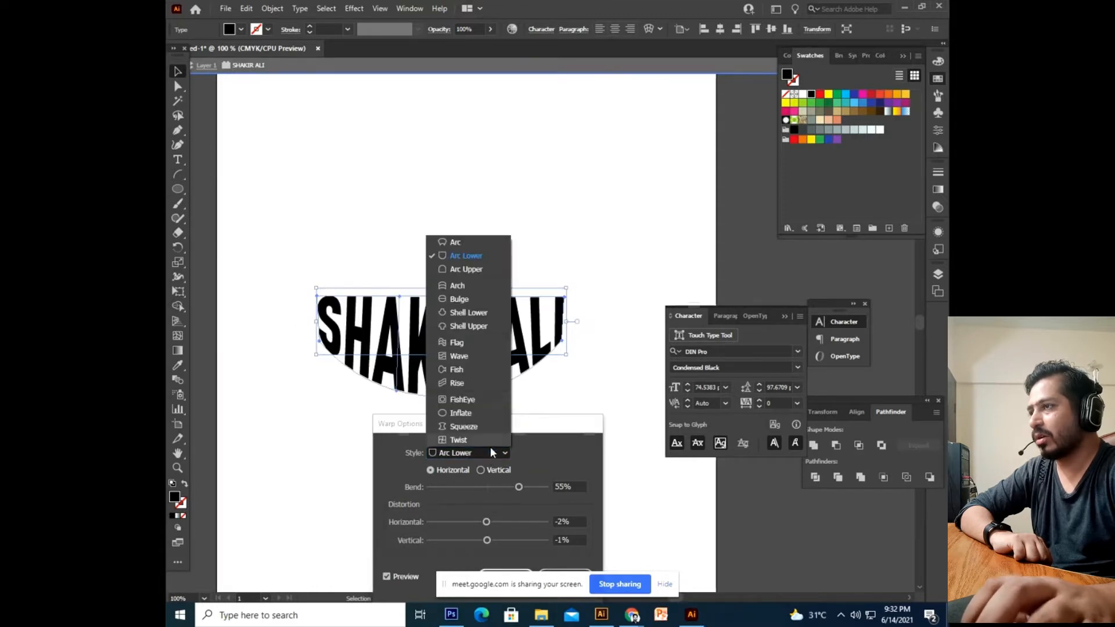
left_click(472, 273)
left_click(483, 453)
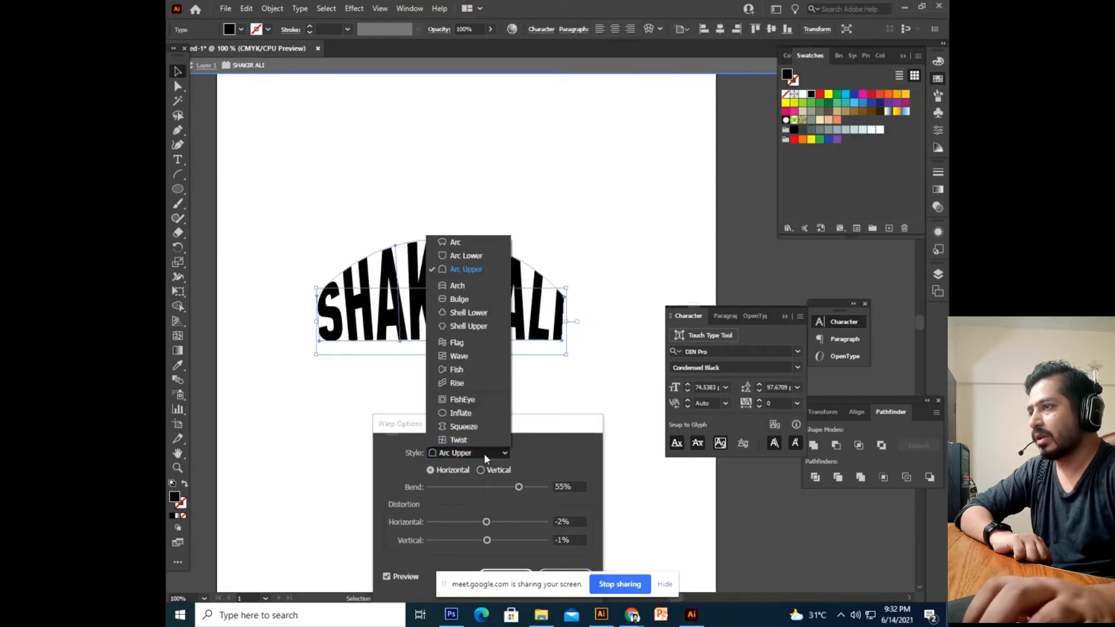
left_click(469, 287)
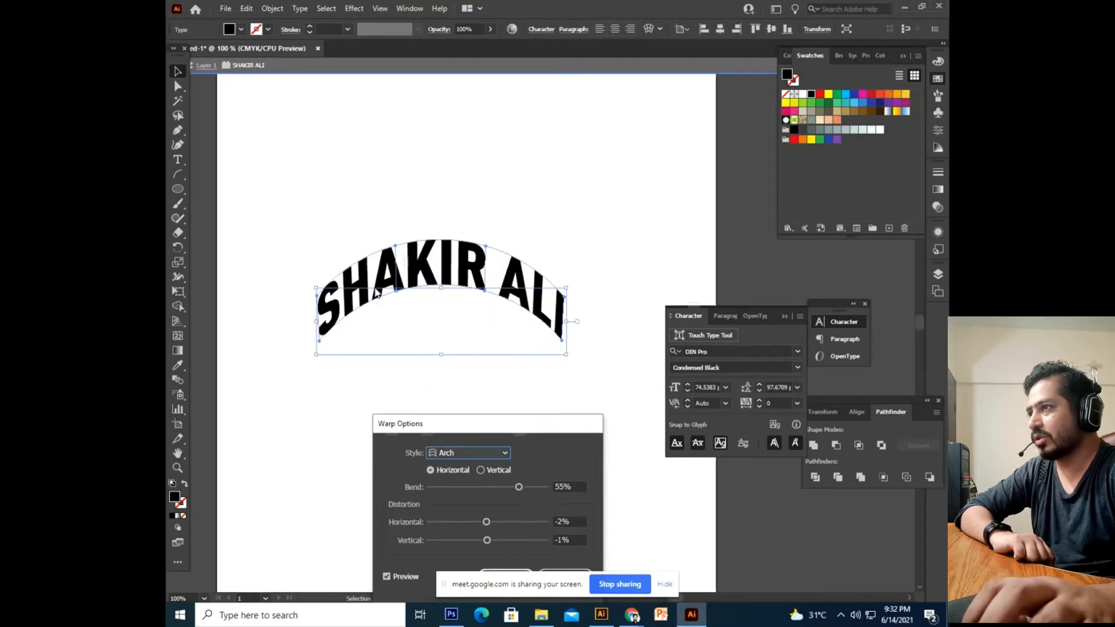
left_click(473, 454)
left_click(457, 305)
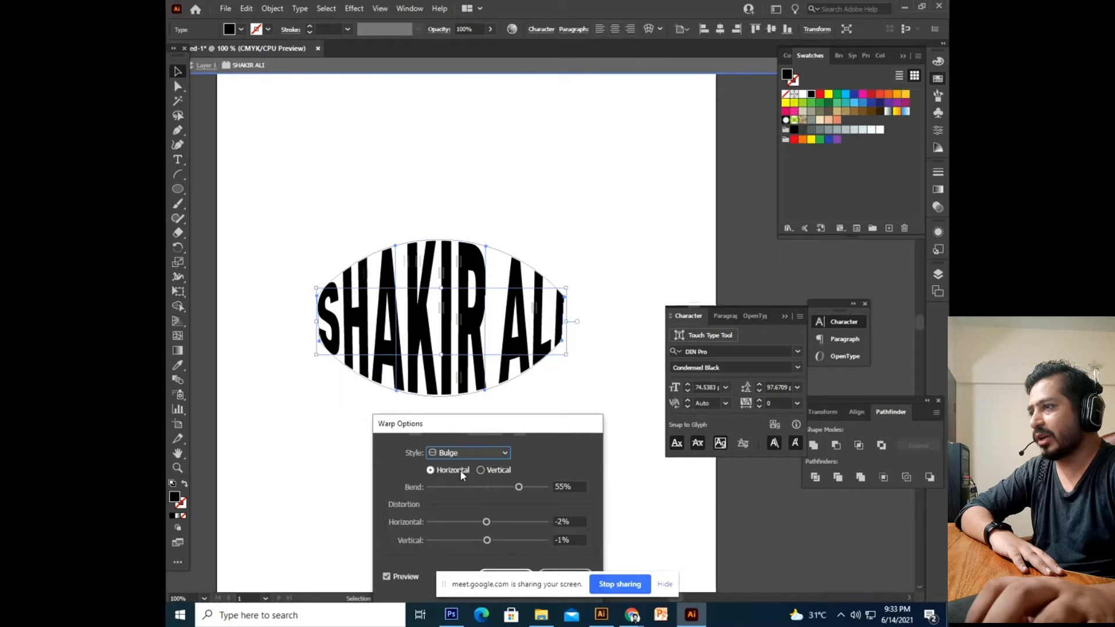
left_click(469, 453)
left_click(462, 320)
left_click(463, 453)
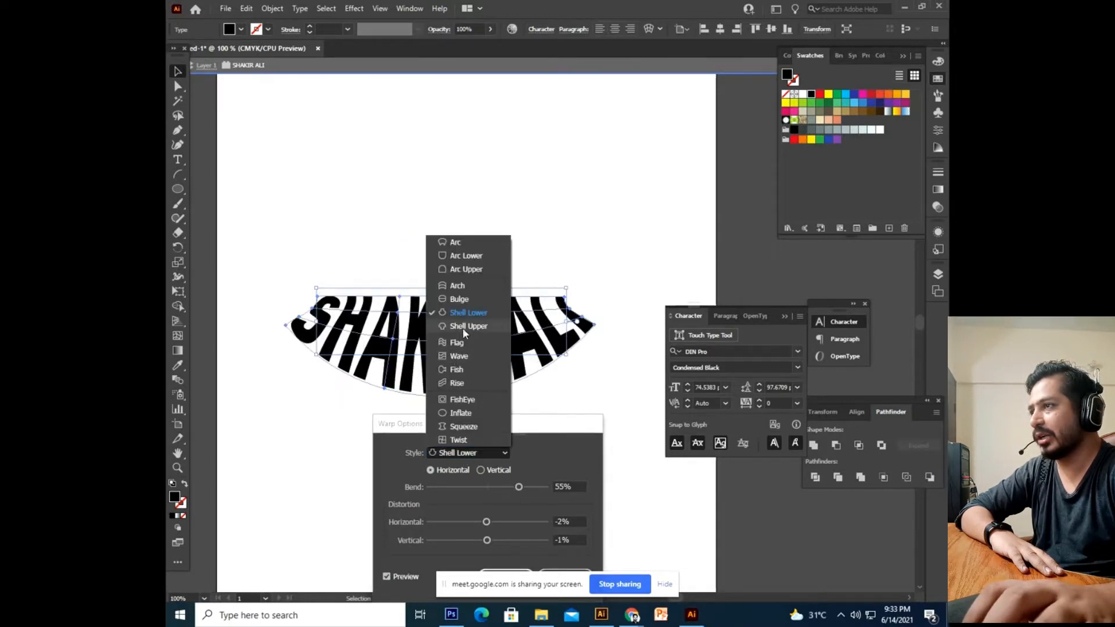
left_click(463, 329)
left_click(474, 453)
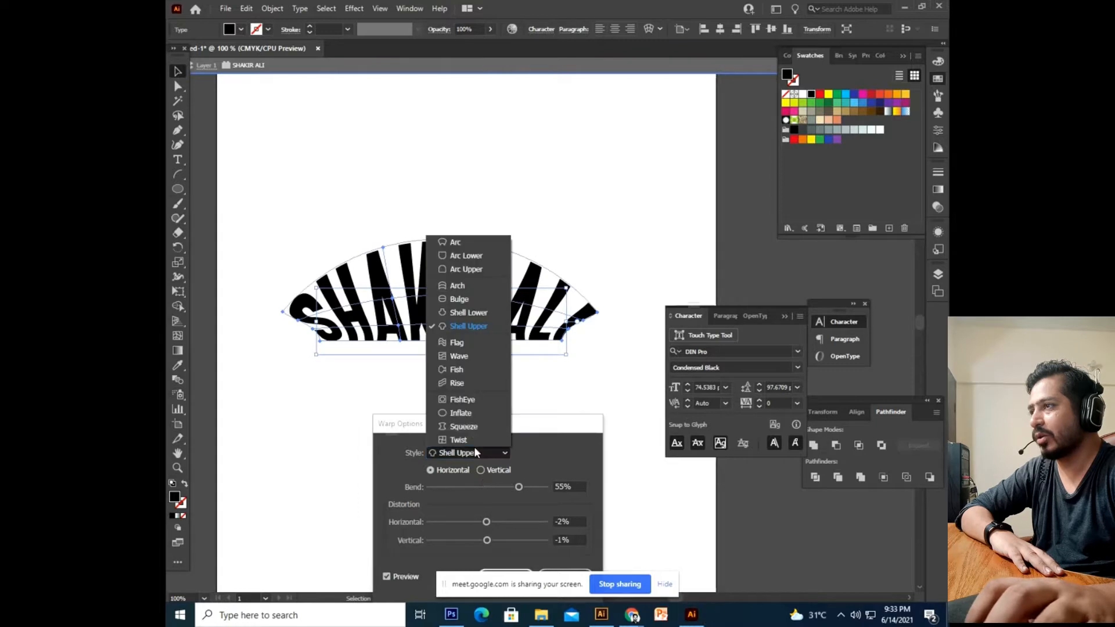
left_click(462, 345)
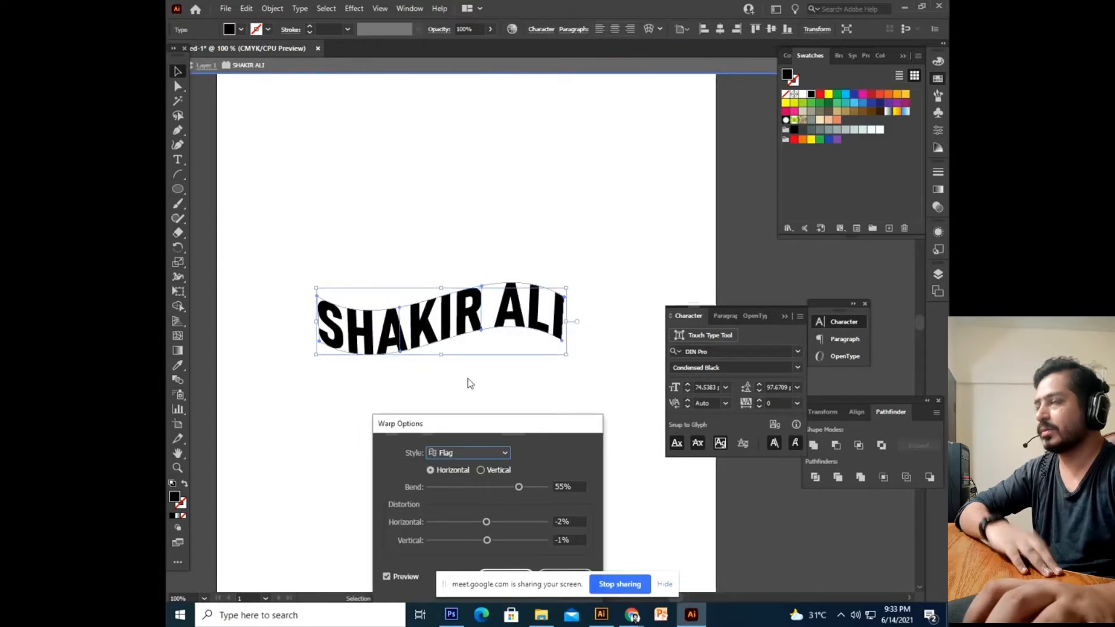
Return briefly to Arc, then settle on the Flag warp style.
left_click(479, 451)
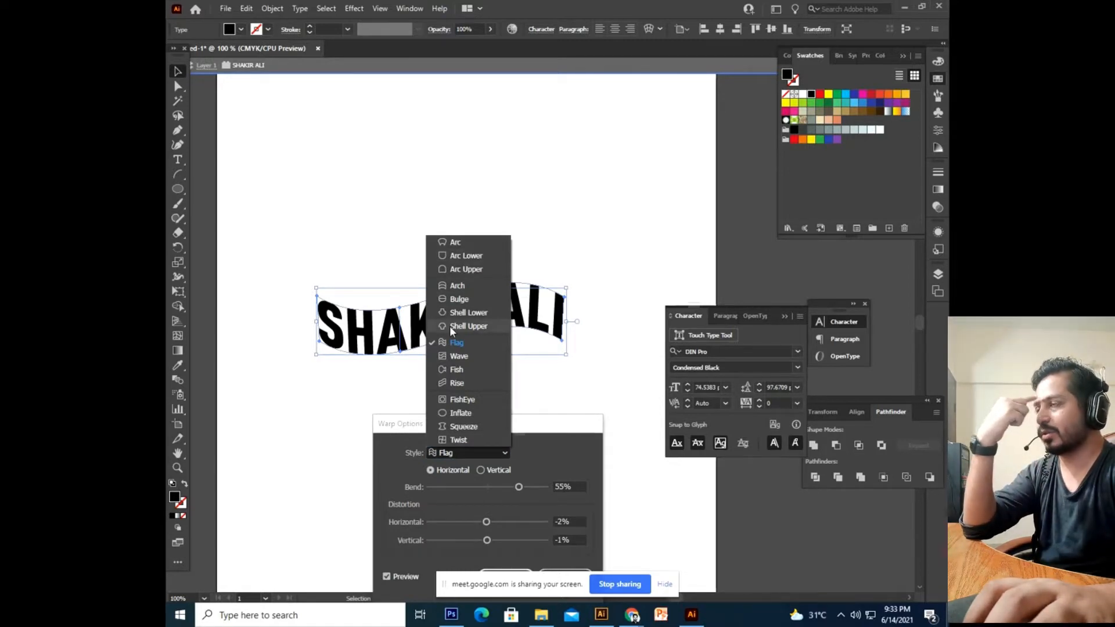
left_click(479, 240)
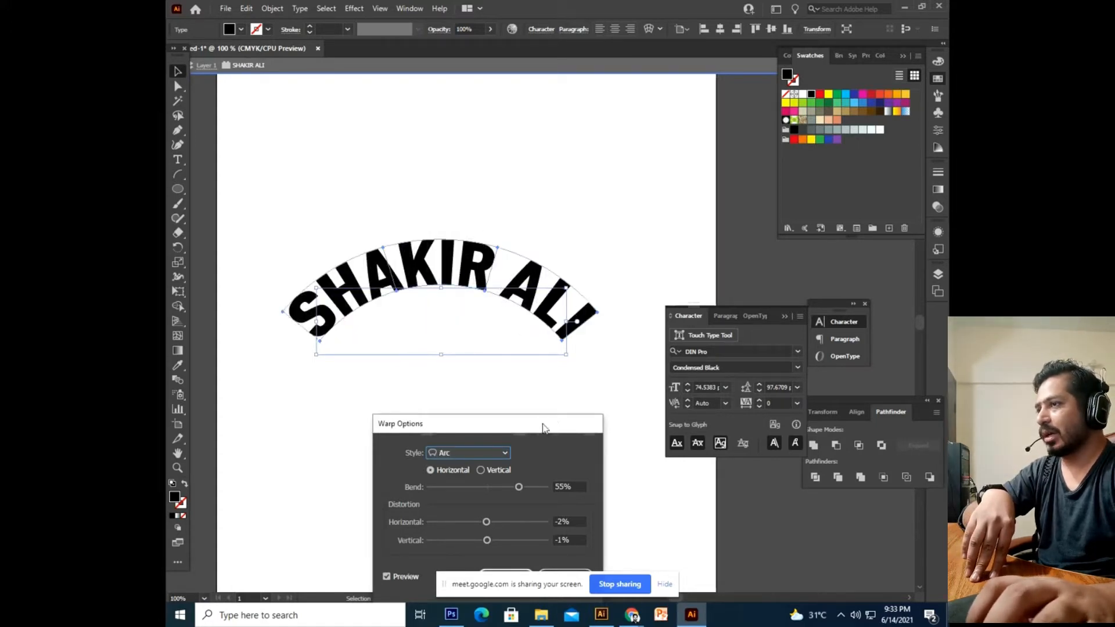
left_click_drag(543, 428, 540, 392)
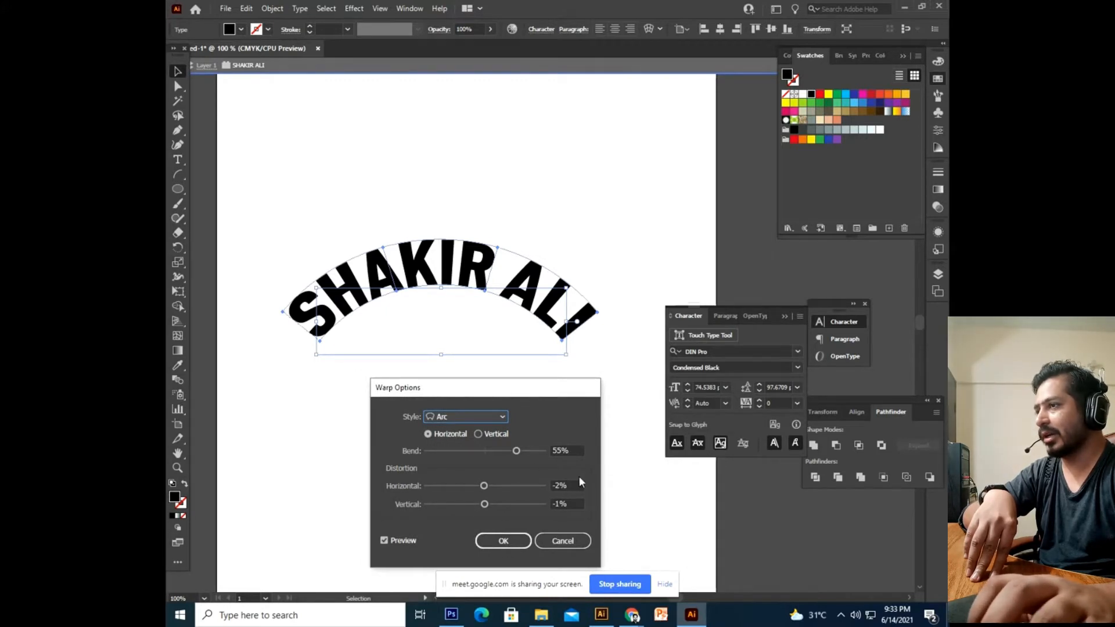
left_click(465, 417)
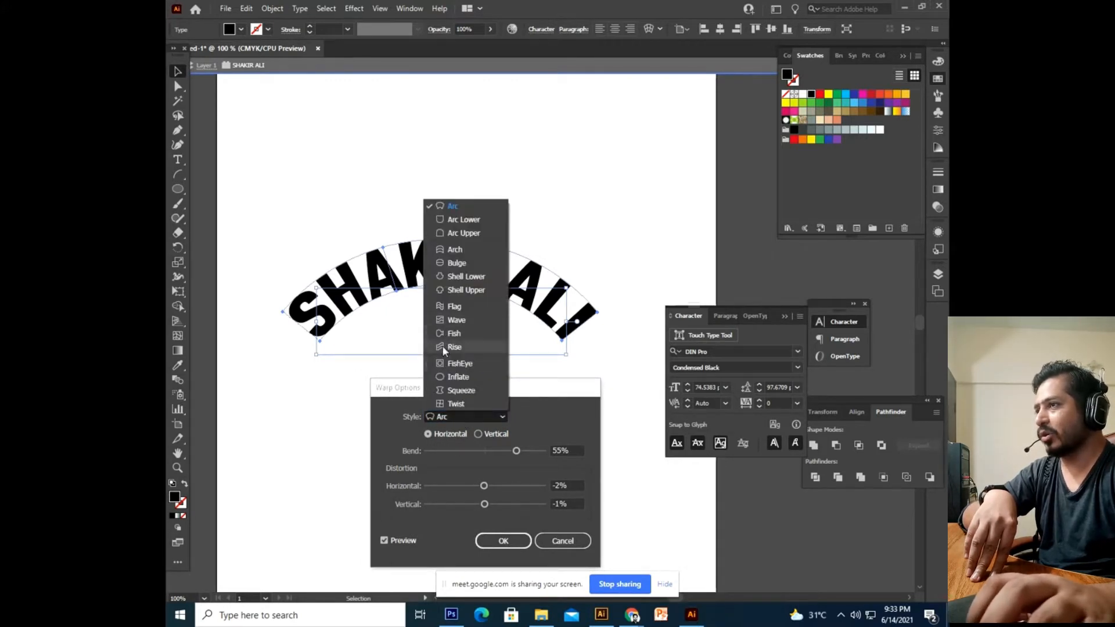
left_click(455, 307)
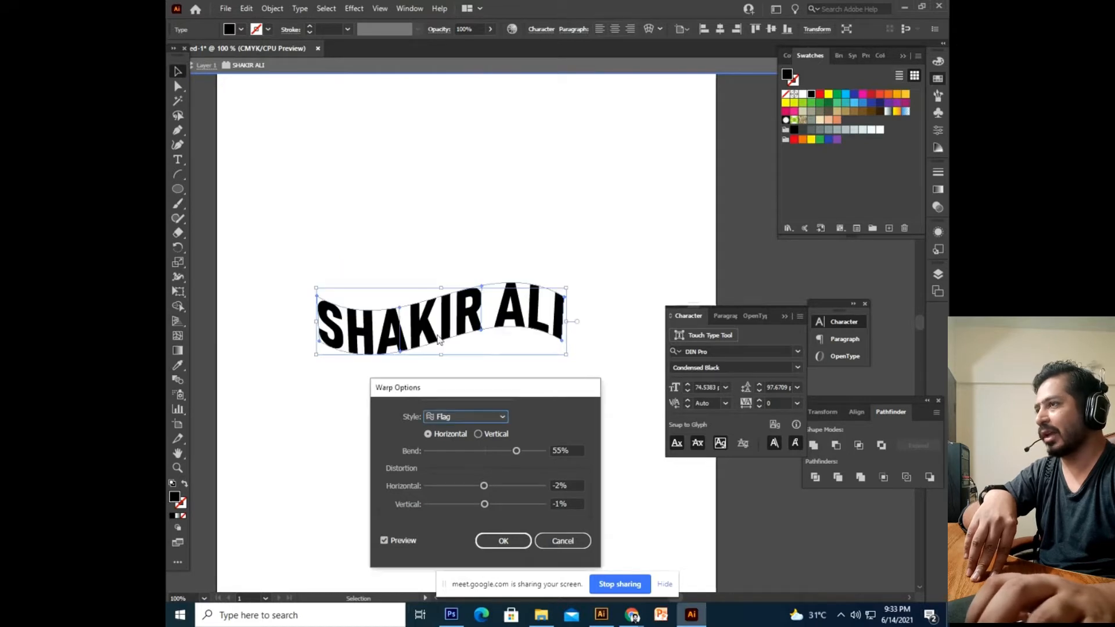
Set the Flag warp to 69% bend, 8% horizontal and 22% vertical distortion.
mouse_move(517, 455)
left_mouse_down()
mouse_move(535, 455)
mouse_move(525, 455)
left_mouse_up()
left_click_drag(486, 489, 445, 488)
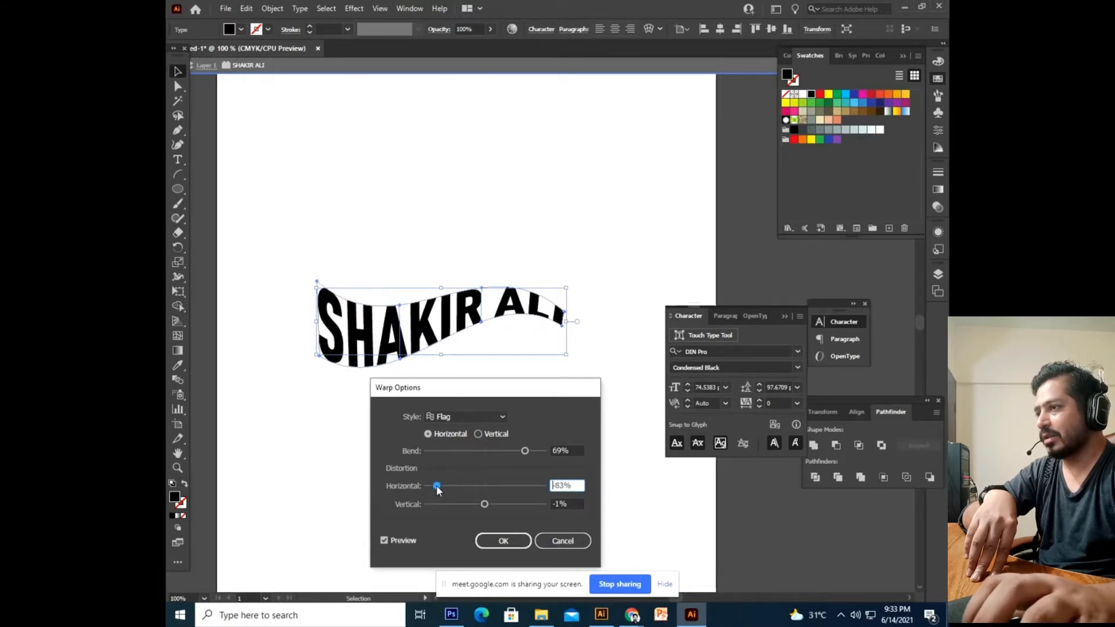
left_click_drag(438, 487, 500, 510)
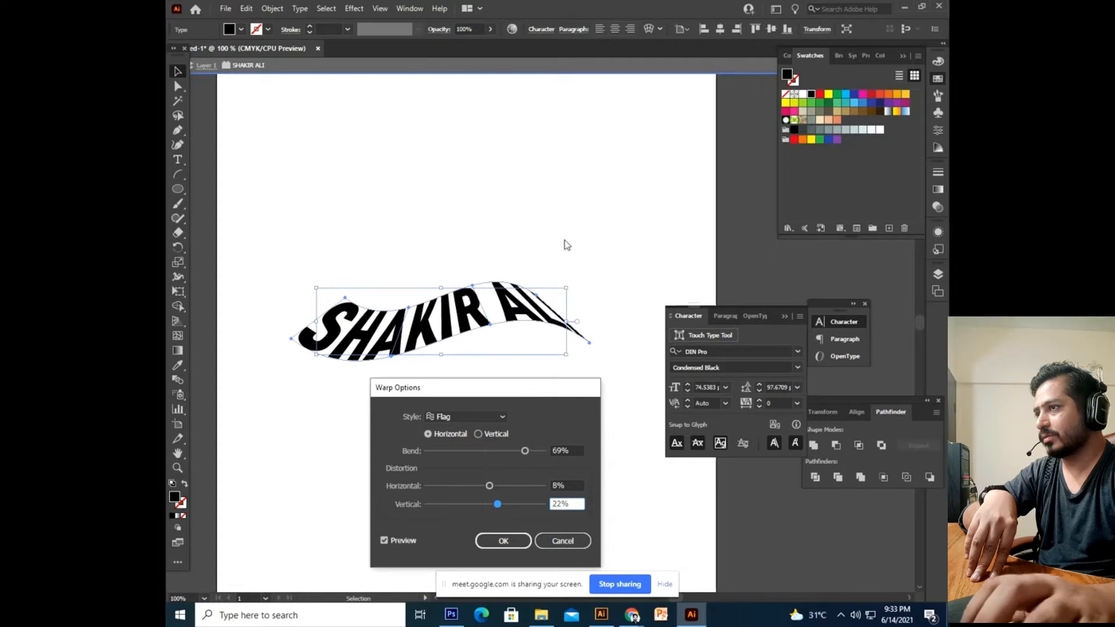
left_click(503, 541)
left_click(580, 485)
left_click_drag(577, 354, 603, 501)
key("ctrl+z")
left_click_drag(443, 344, 496, 243)
left_click_drag(542, 391, 534, 435)
left_click_drag(519, 267, 451, 424)
left_click_drag(421, 490, 513, 444)
left_click_drag(508, 392, 499, 271)
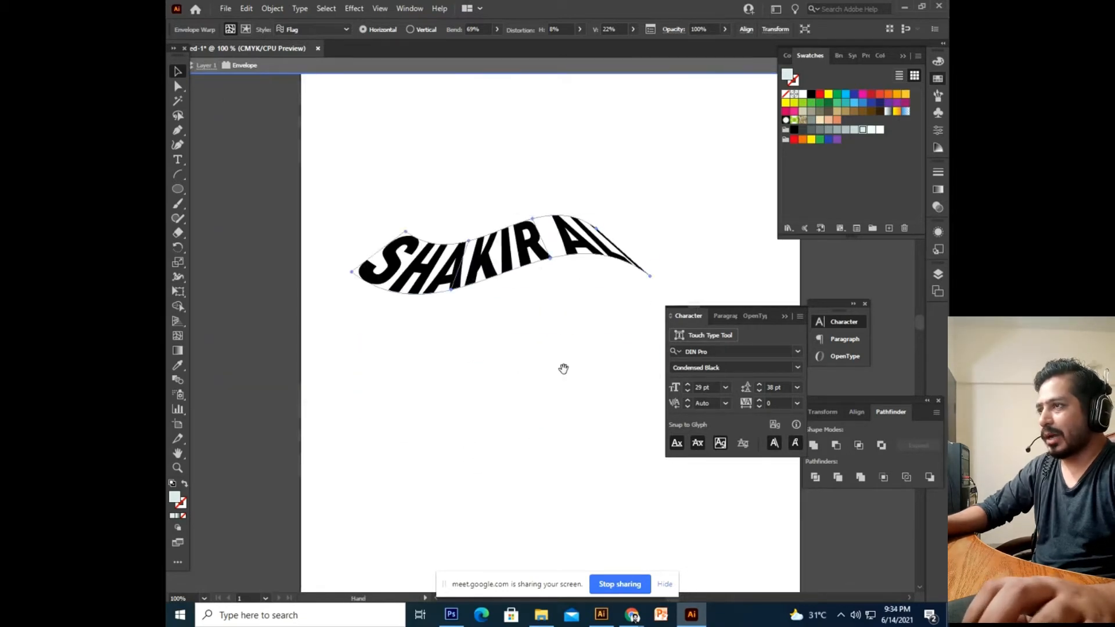
left_click_drag(539, 365, 419, 403)
left_click_drag(401, 295, 437, 364)
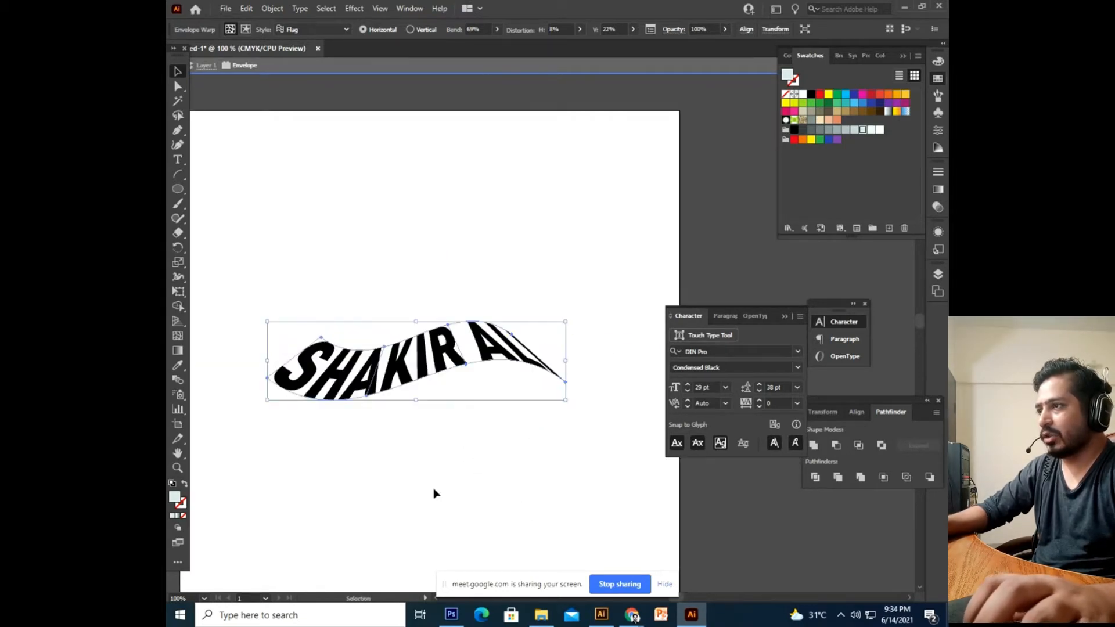
left_click_drag(425, 433, 461, 449)
Reselect the warped text and nudge it up toward the middle of the artboard.
left_click(479, 479)
left_click_drag(451, 398, 461, 361)
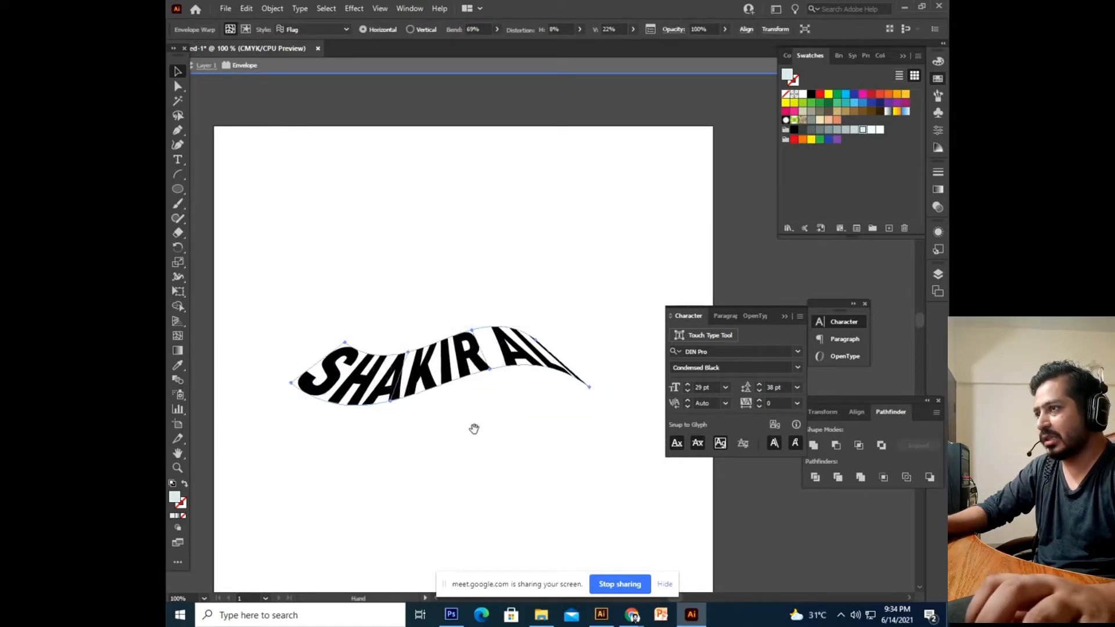
left_click_drag(475, 429, 471, 418)
left_click(413, 448)
left_click_drag(456, 380, 448, 448)
left_click(447, 435)
left_click_drag(466, 525, 494, 392)
double_click(448, 282)
triple_click(463, 309)
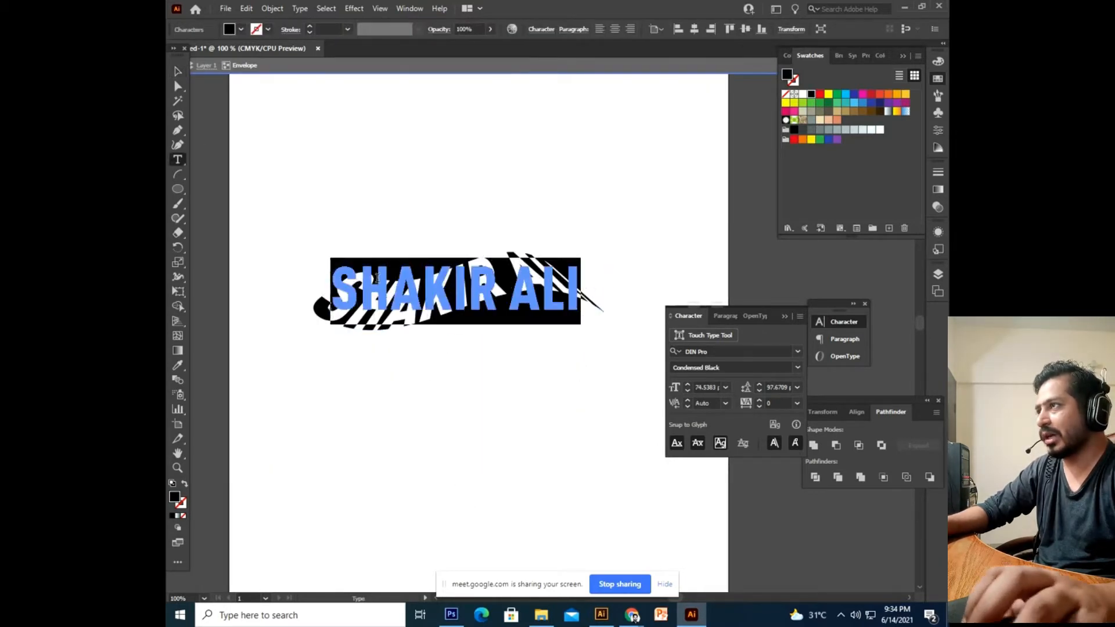
left_click(182, 72)
left_click(460, 393)
left_click_drag(426, 309, 389, 394)
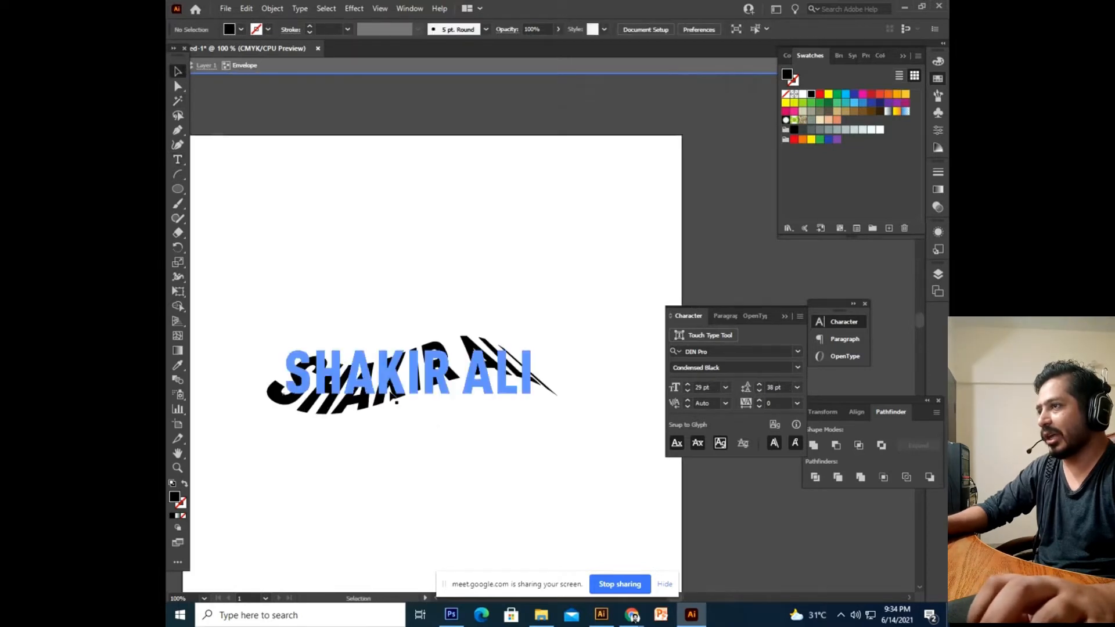
left_click_drag(330, 417, 376, 370)
left_click_drag(493, 379, 464, 427)
left_click_drag(451, 476, 482, 439)
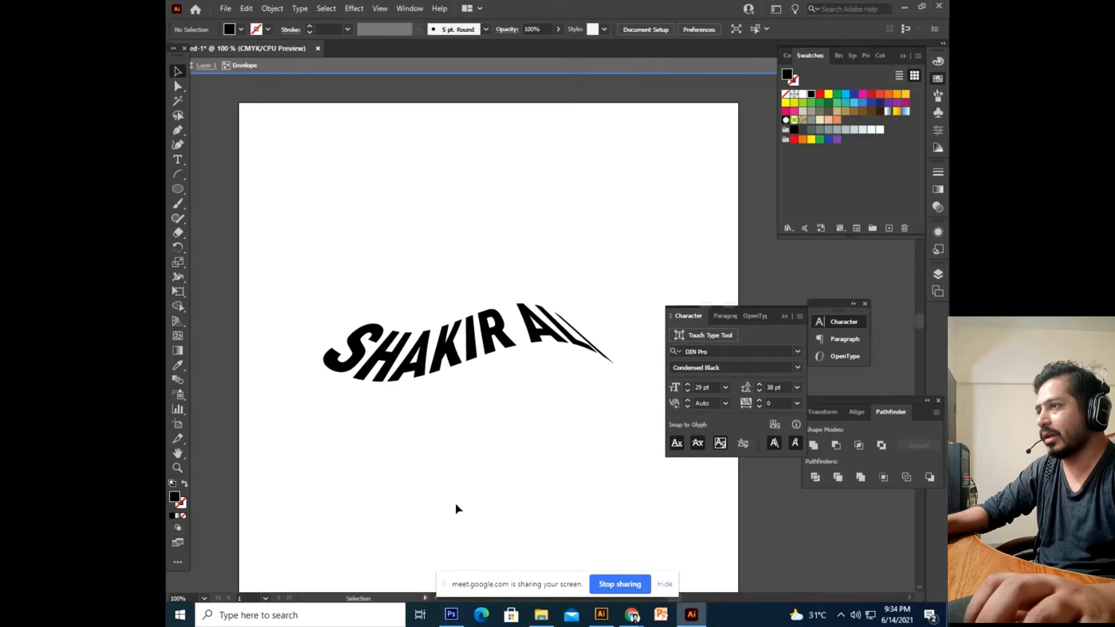
left_click(428, 356)
left_click(272, 9)
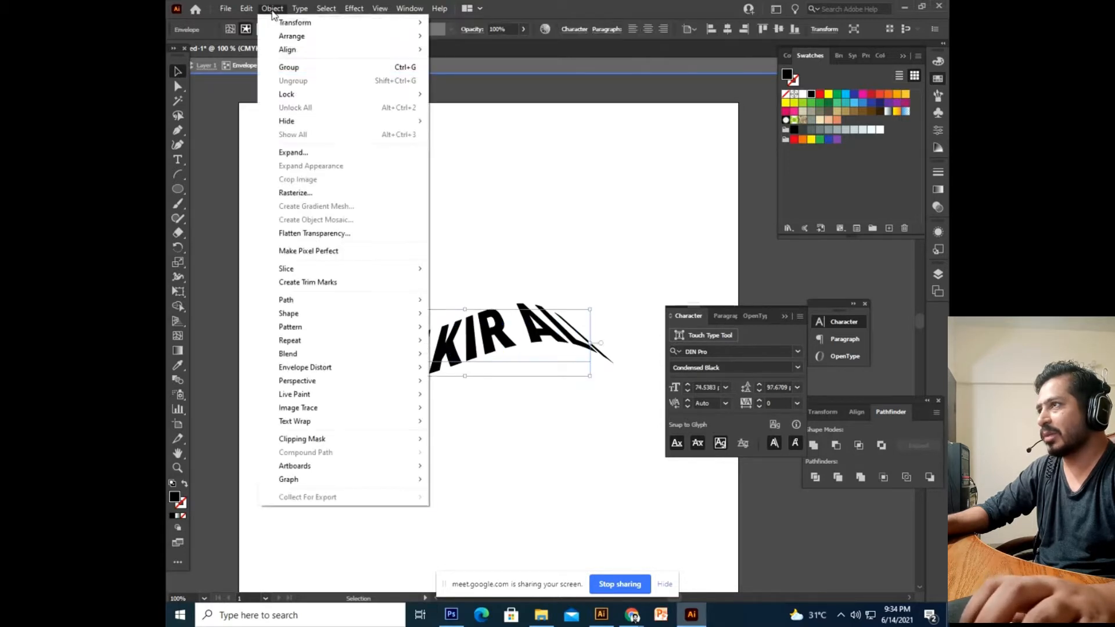
left_click(319, 154)
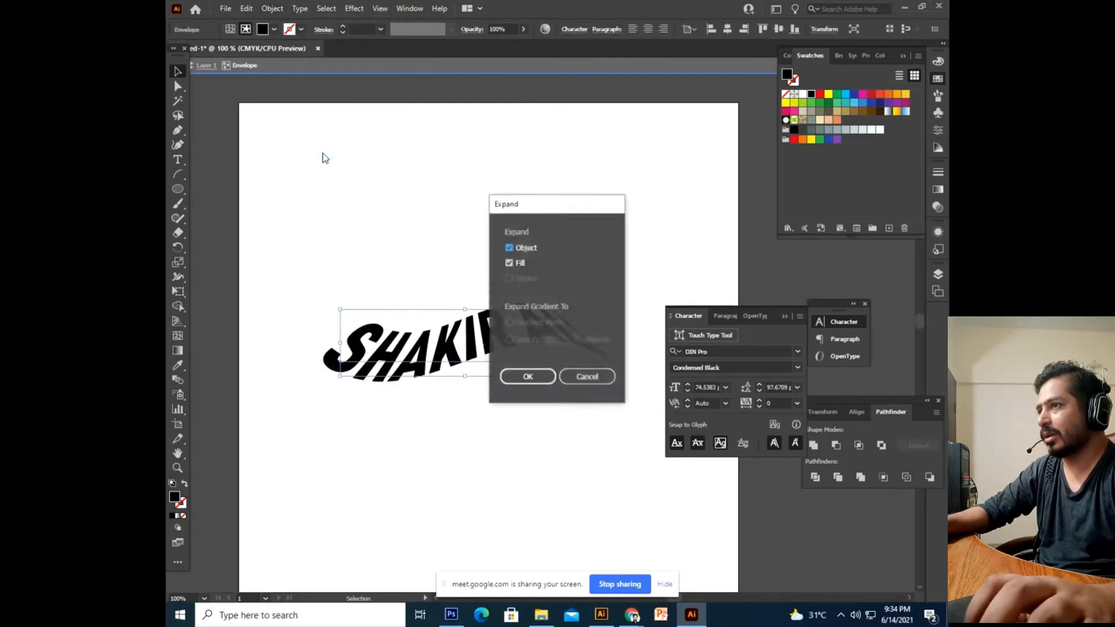
left_click(528, 377)
left_click(530, 425)
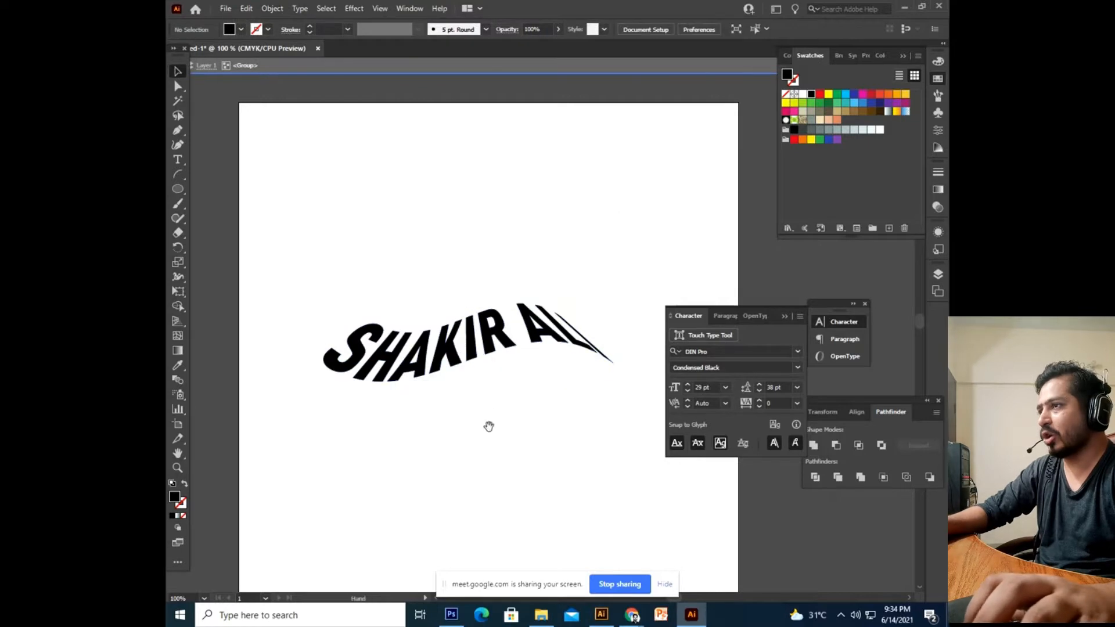
left_click_drag(488, 426, 478, 398)
left_click_drag(466, 337, 496, 248)
double_click(497, 248)
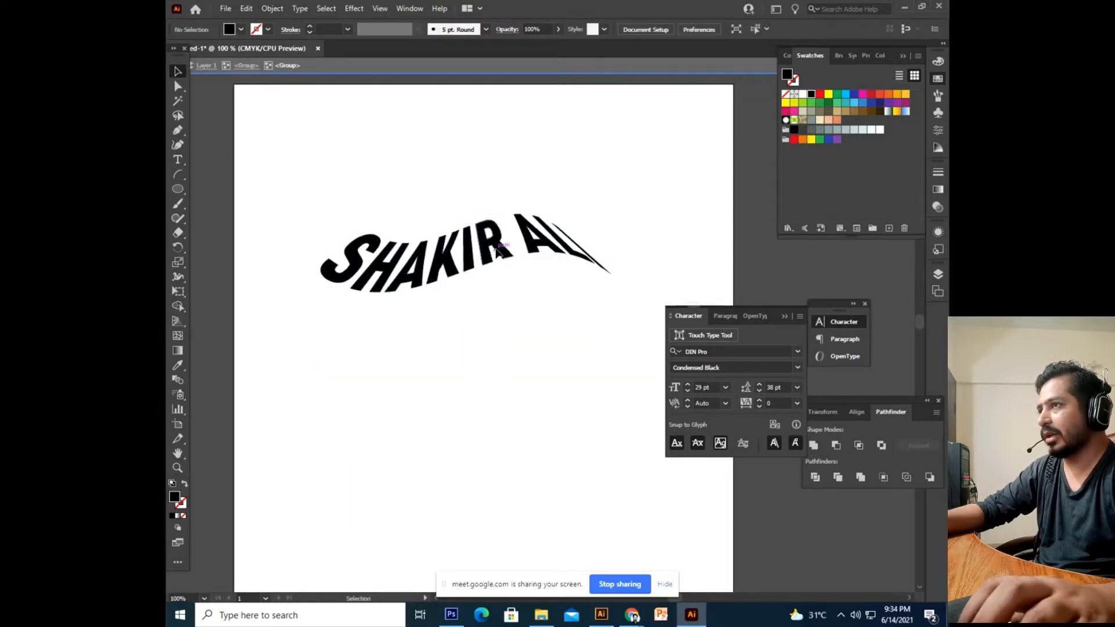
double_click(486, 367)
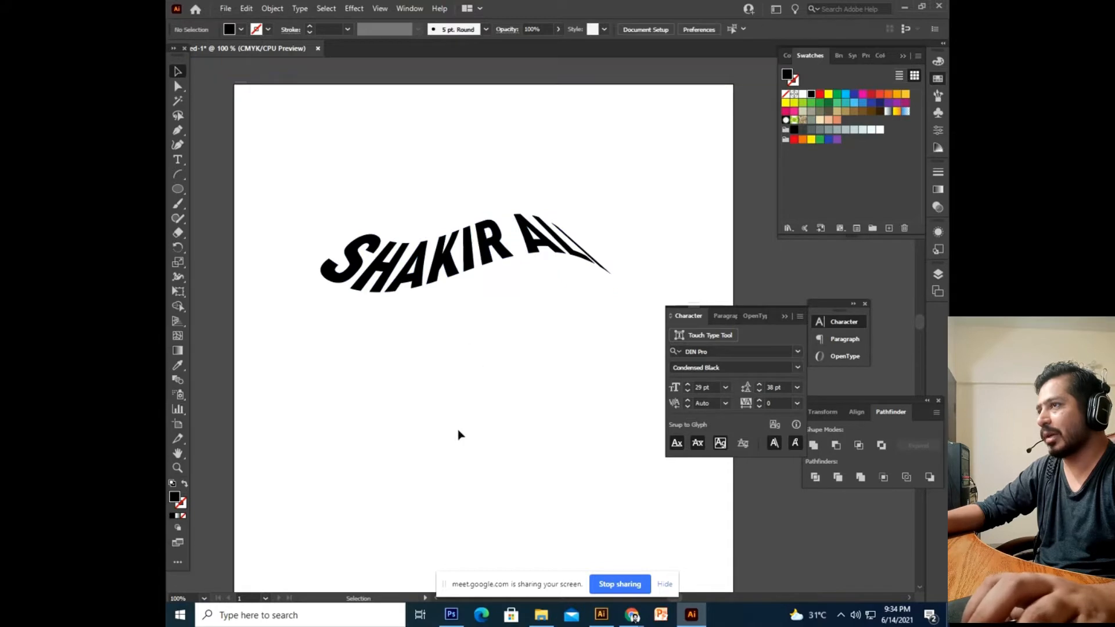
left_click(464, 265)
left_click(820, 94)
left_click(854, 102)
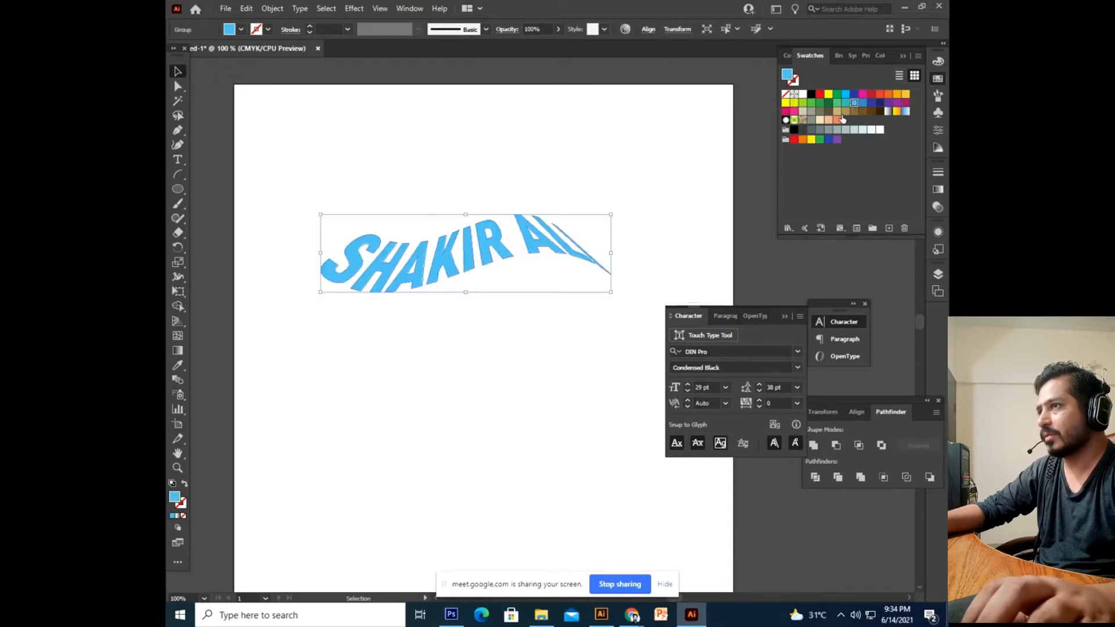
left_click(520, 285)
left_click(500, 237)
left_click(871, 103)
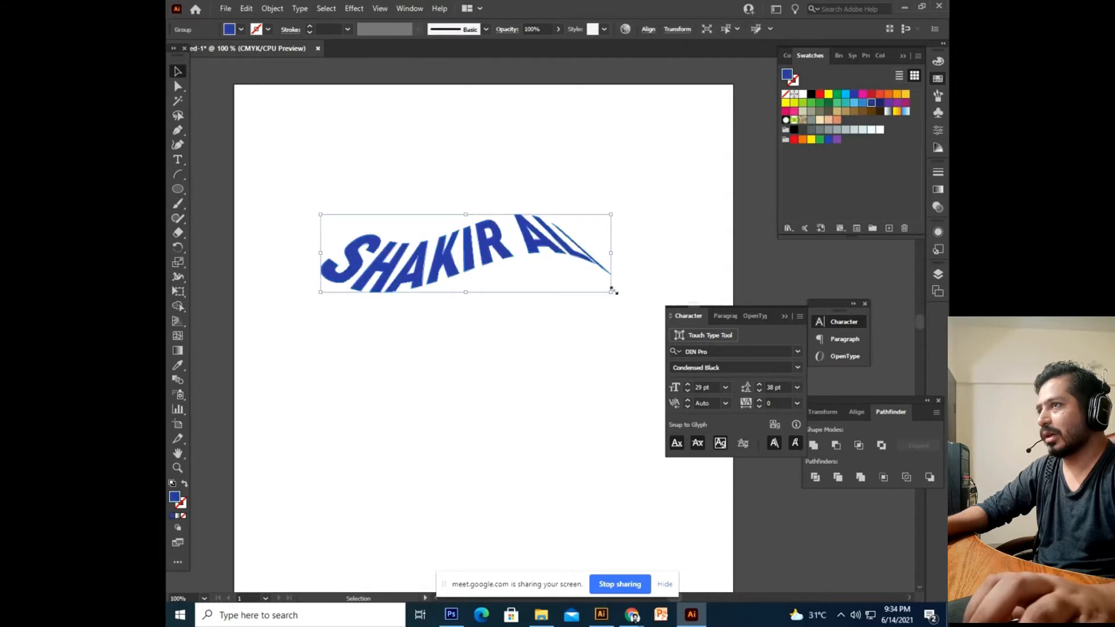
left_click(577, 350)
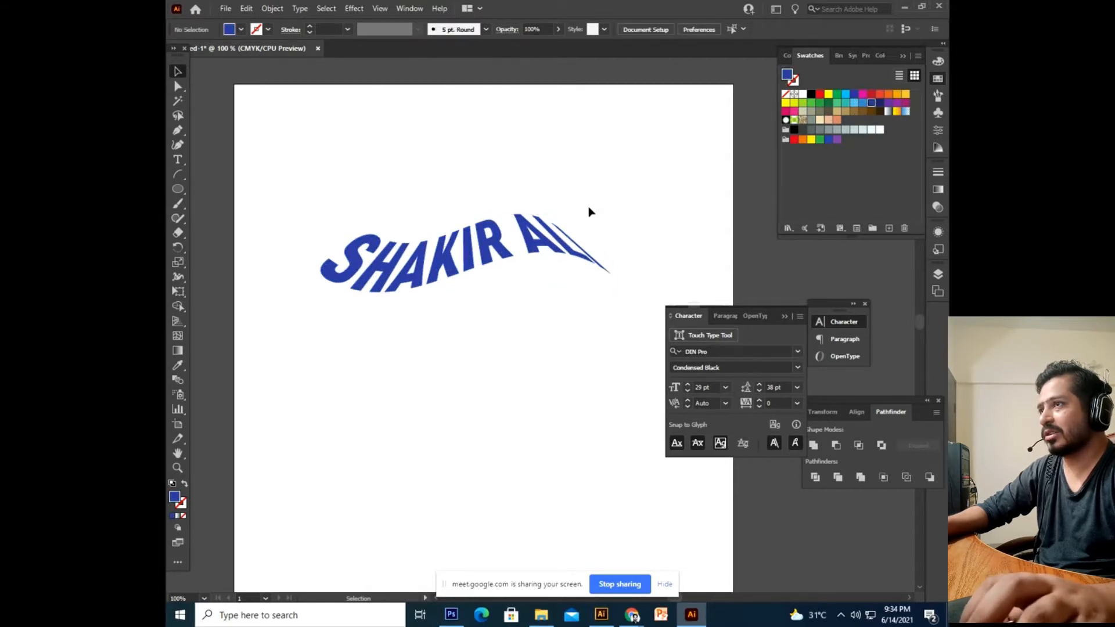
left_click(571, 228)
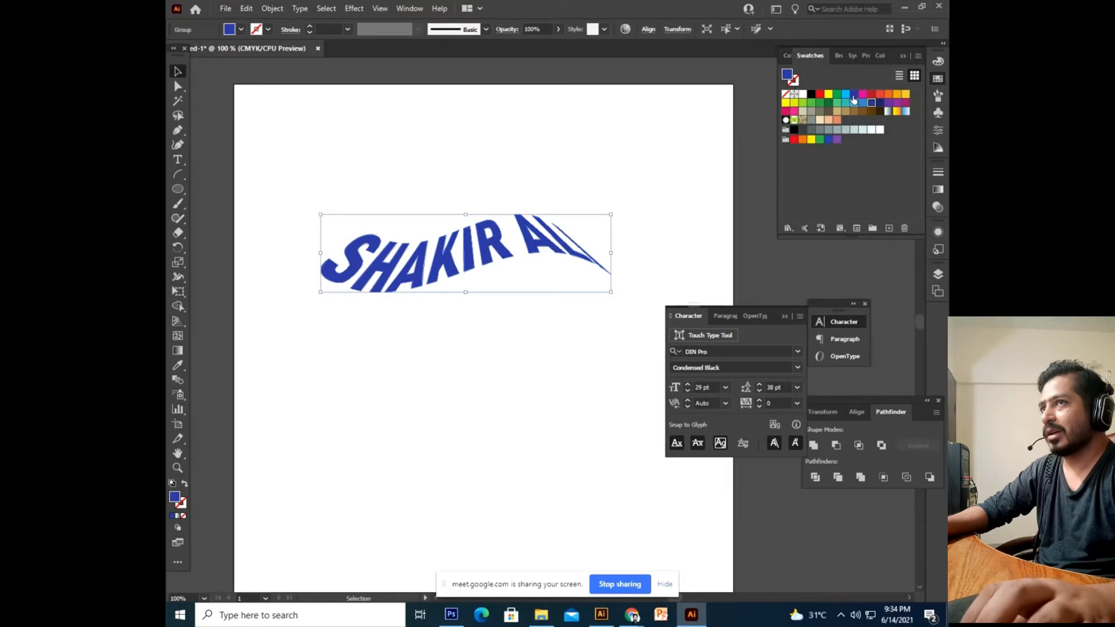
left_click(878, 104)
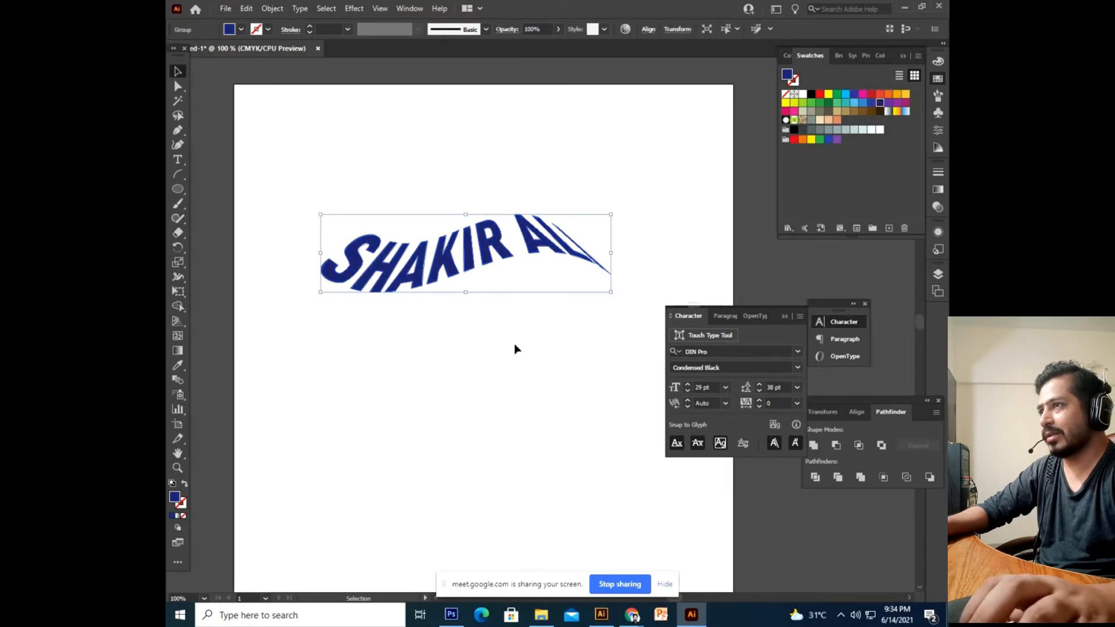
Make a slightly right-offset copy, colour it light blue, and send it to the back.
key("a")
key("v")
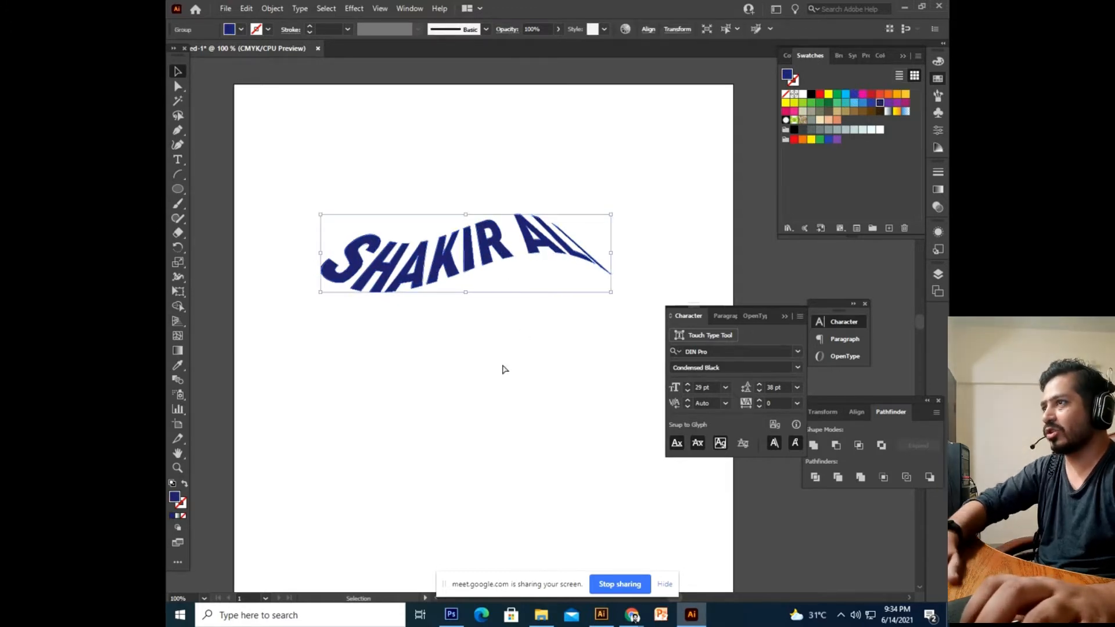
key("Right")
key("Right")
key("Right")
key("Right")
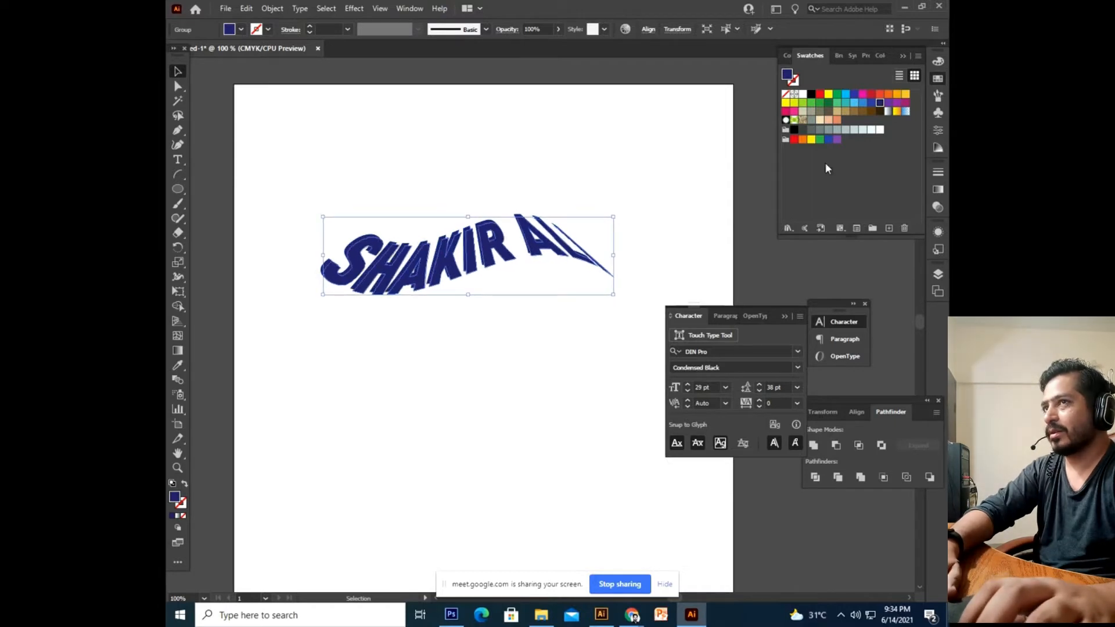
left_click(863, 102)
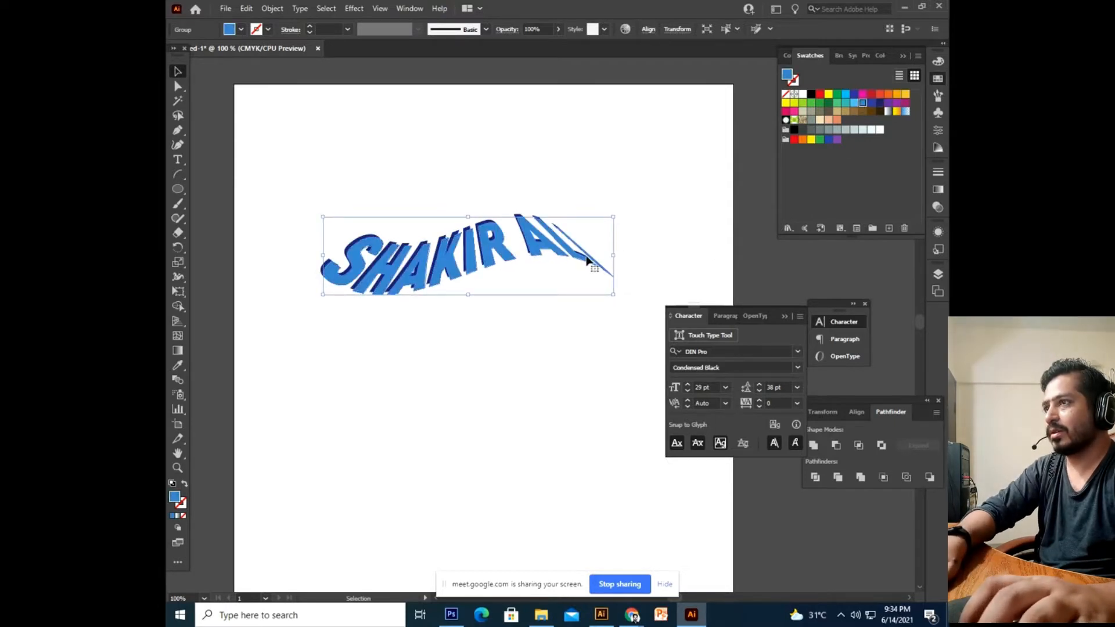
right_click(586, 256)
mouse_move(653, 408)
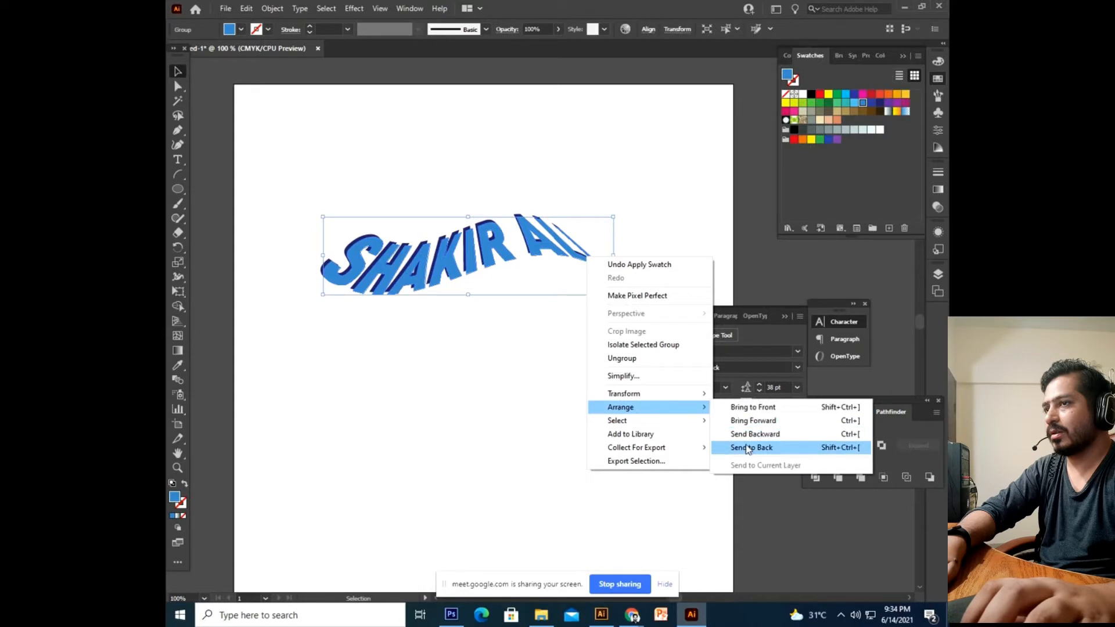
left_click(772, 448)
Deselect and reselect the artwork to preview the navy text over its light-blue shadow.
left_click(536, 446)
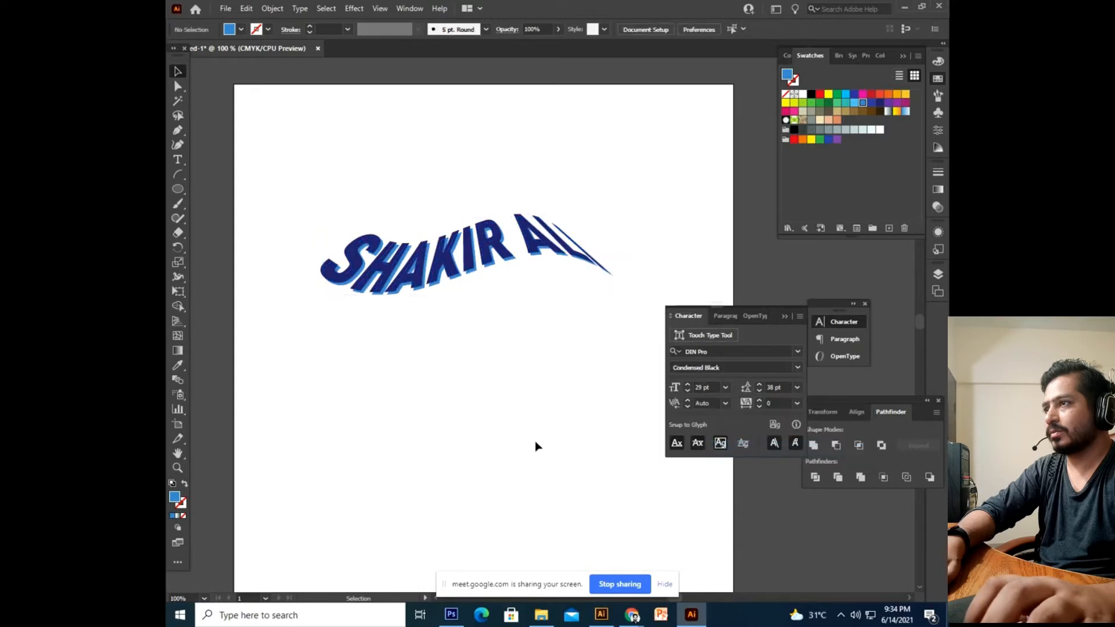
left_click(454, 284)
left_click(568, 417)
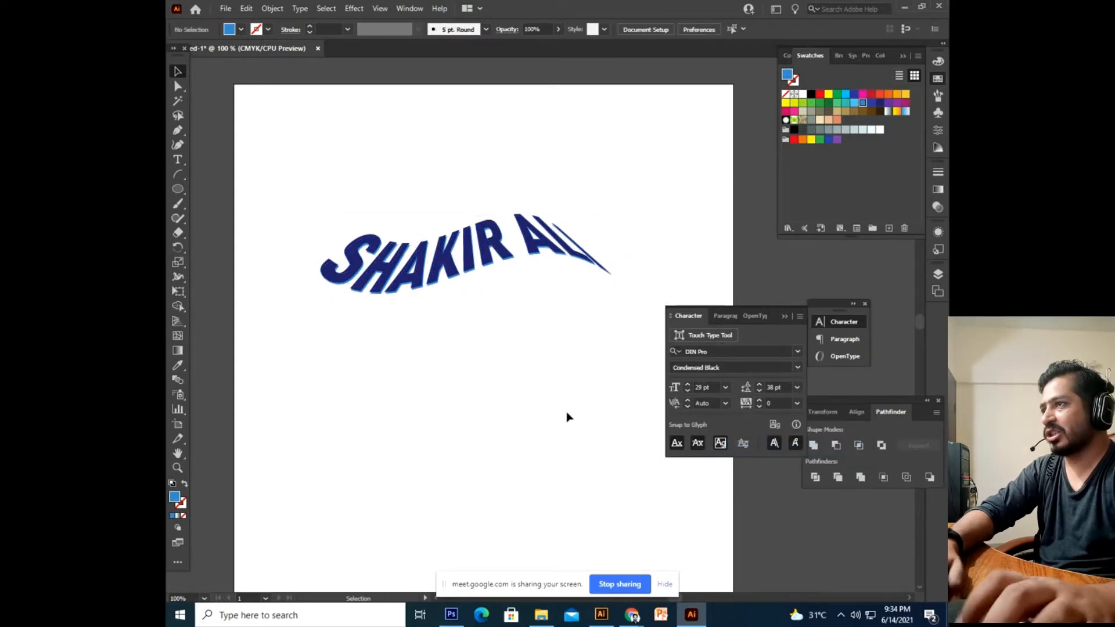
scroll(558, 325, "up", 2)
left_click_drag(638, 220, 341, 412)
key("Delete")
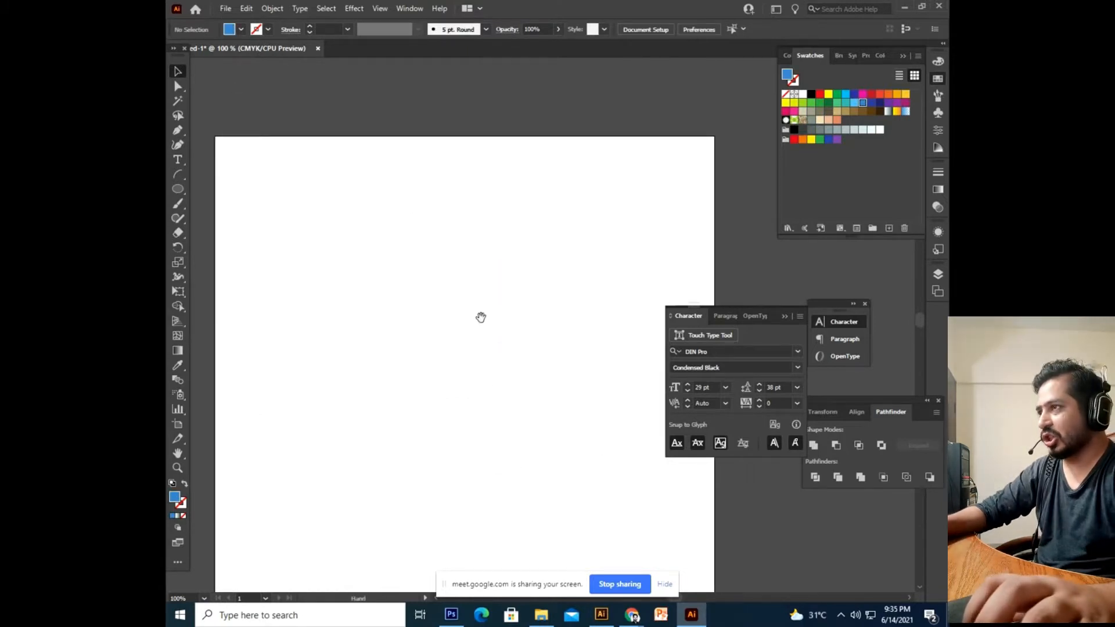
scroll(500, 331, "up", 1)
left_click_drag(474, 374, 505, 415)
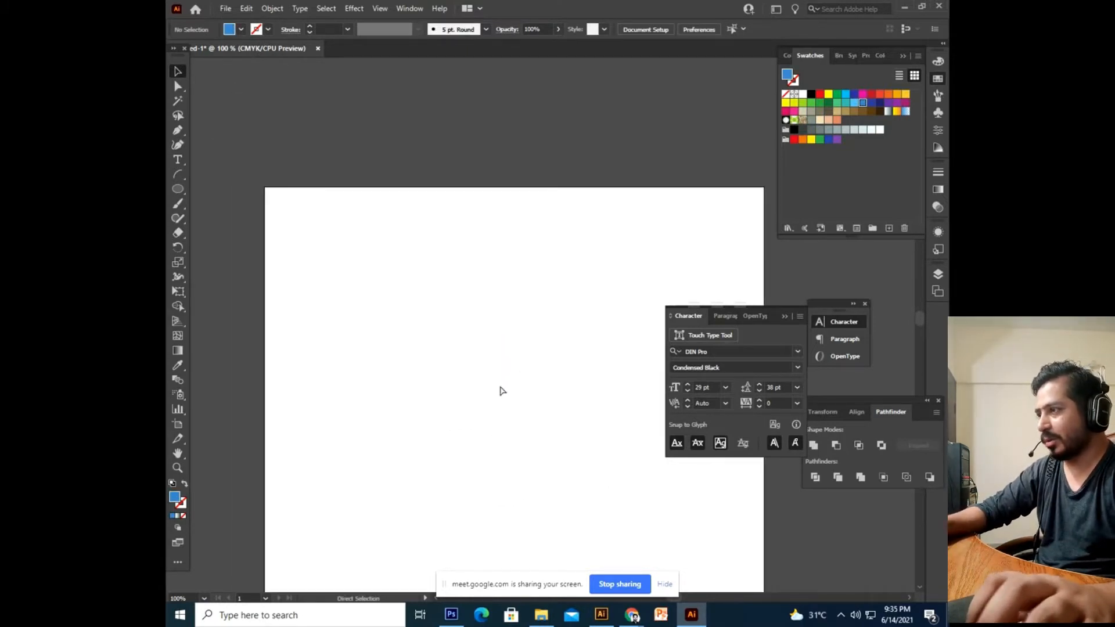
Type 'SHAKIR' as new text and enlarge it to about 64 pt.
left_click(177, 163)
left_click(398, 341)
type("SHAKIR")
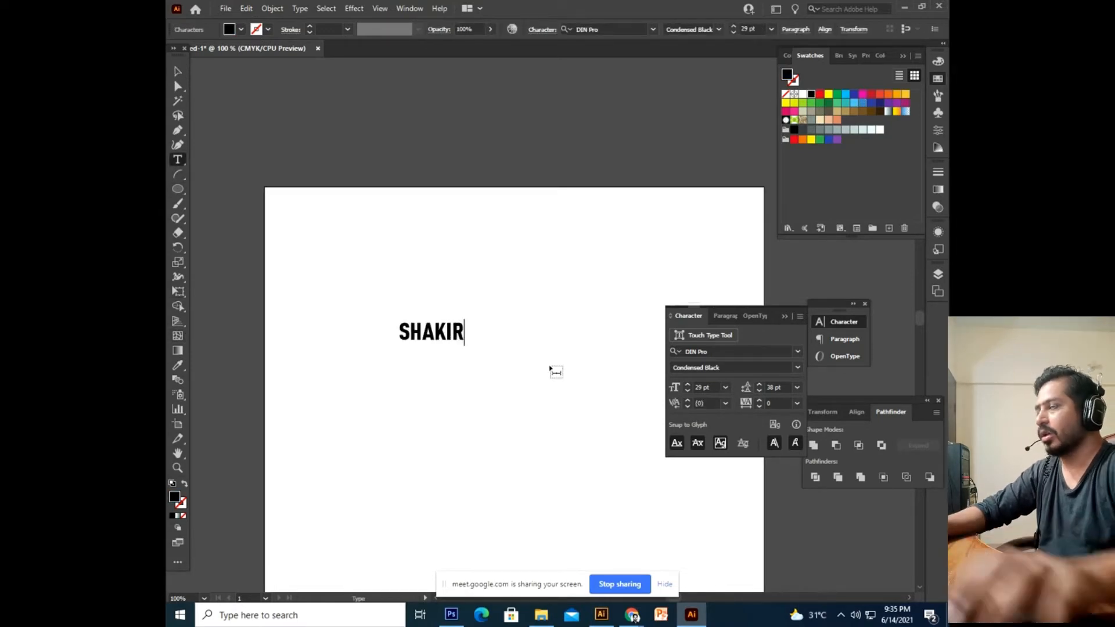
left_click(177, 71)
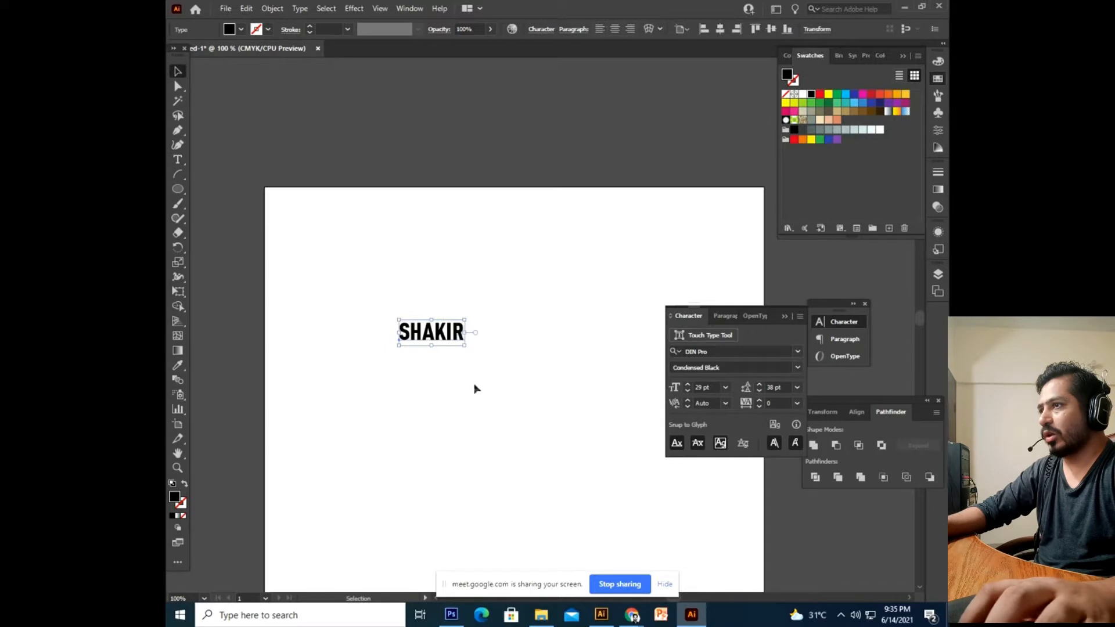
left_click_drag(463, 344, 528, 438)
Try a warp envelope on SHAKIR but cancel it, keeping the text straight.
left_click(272, 8)
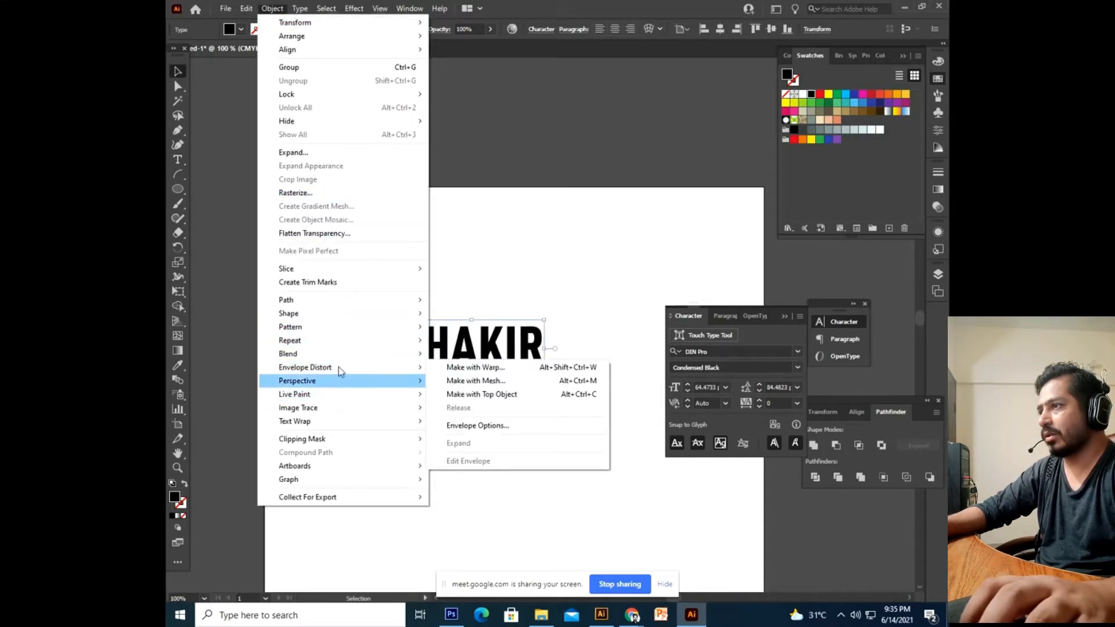
mouse_move(344, 369)
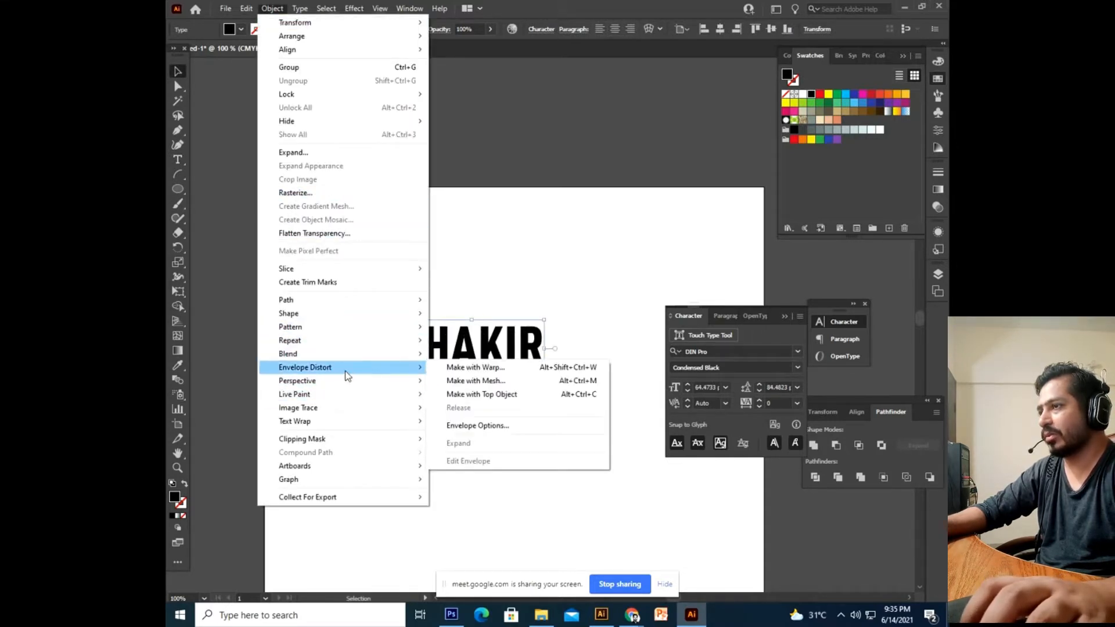
left_click(483, 375)
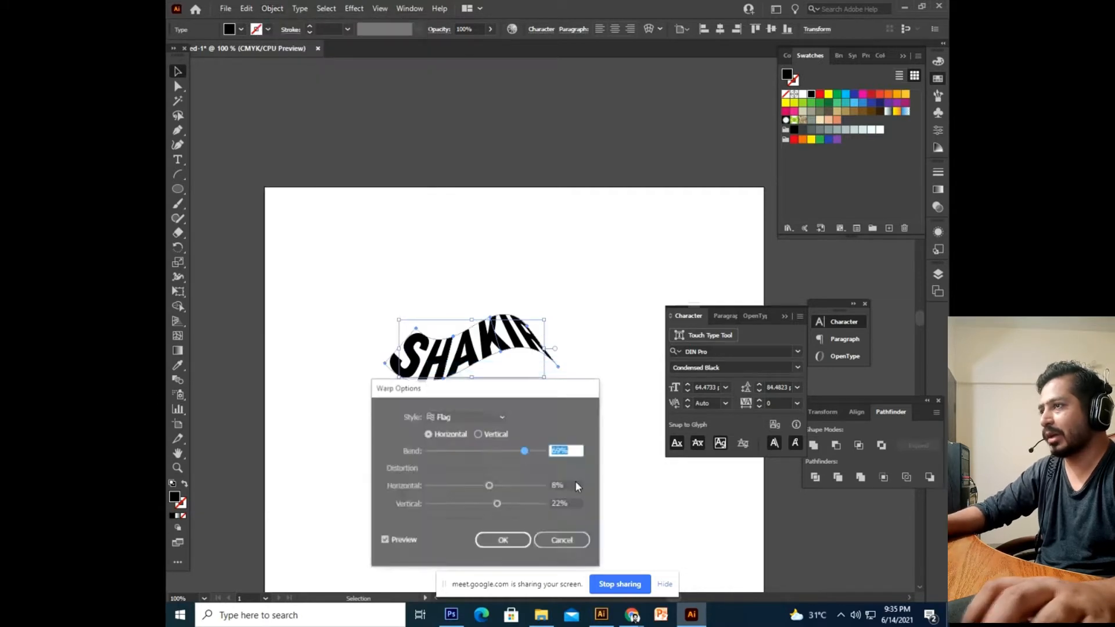
left_click(562, 540)
left_click(570, 372)
left_click(496, 346)
key("Delete")
key("ctrl+z")
Move SHAKIR lower and draw a circle above it with the Ellipse tool.
left_click(526, 463)
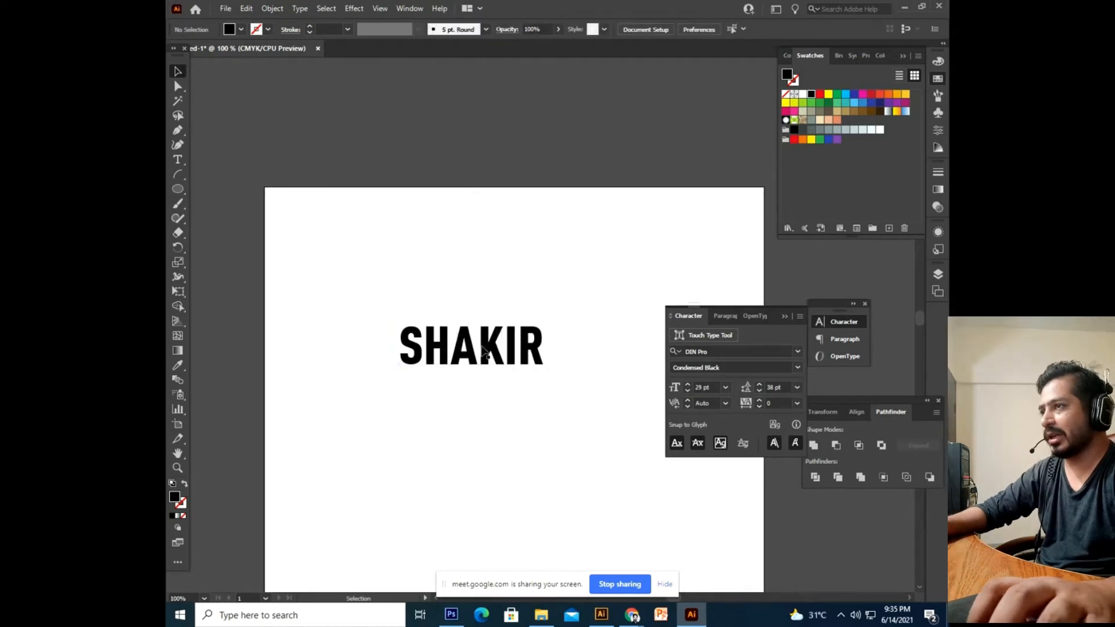
left_click_drag(491, 348, 498, 431)
left_click(178, 189)
mouse_move(419, 262)
left_mouse_down()
mouse_move(542, 372)
mouse_move(550, 392)
left_mouse_up()
Move SHAKIR up to overlap the circle and send it behind the circle.
left_click(178, 71)
left_click(509, 498)
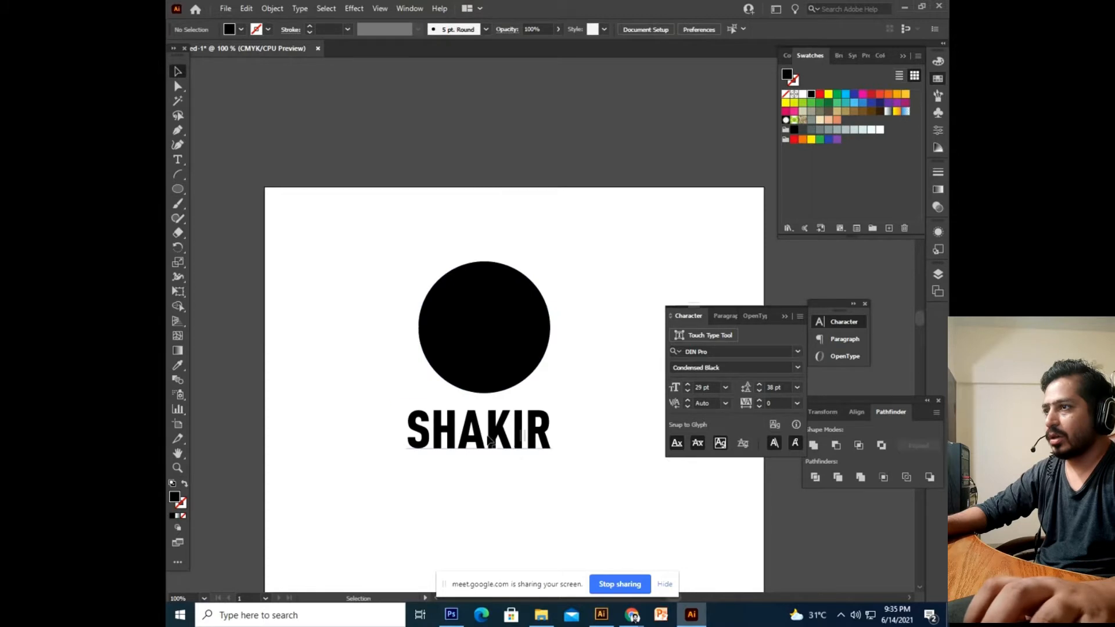
left_click_drag(535, 457, 549, 409)
right_click(549, 410)
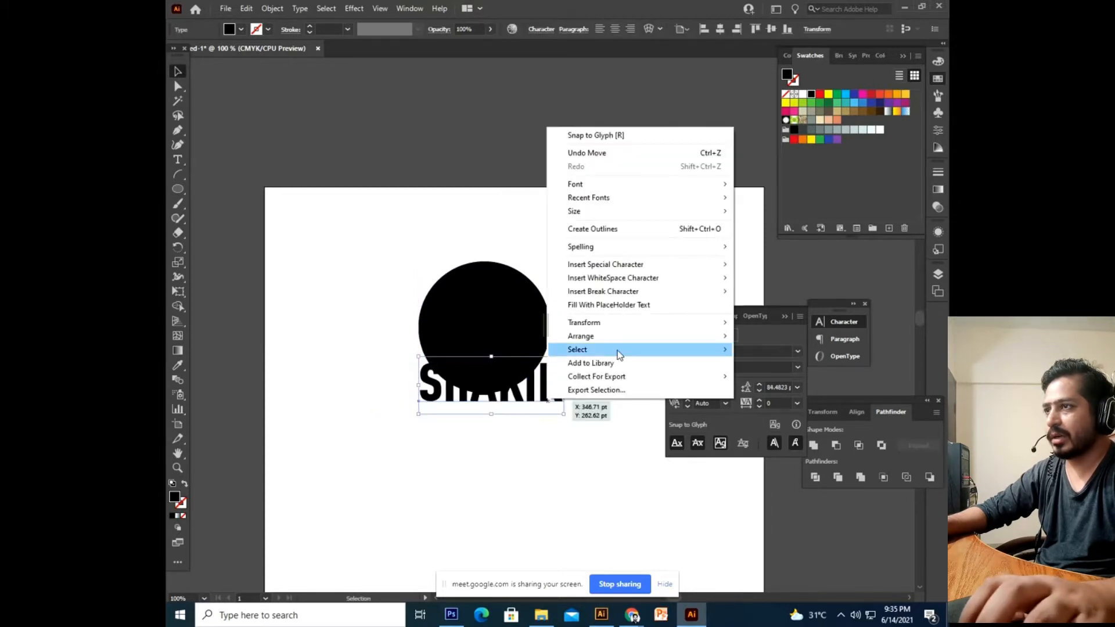
mouse_move(622, 340)
left_click(776, 378)
Select both objects and wrap SHAKIR into the circle with Make with Top Object.
left_click_drag(511, 478, 424, 372)
left_click(275, 9)
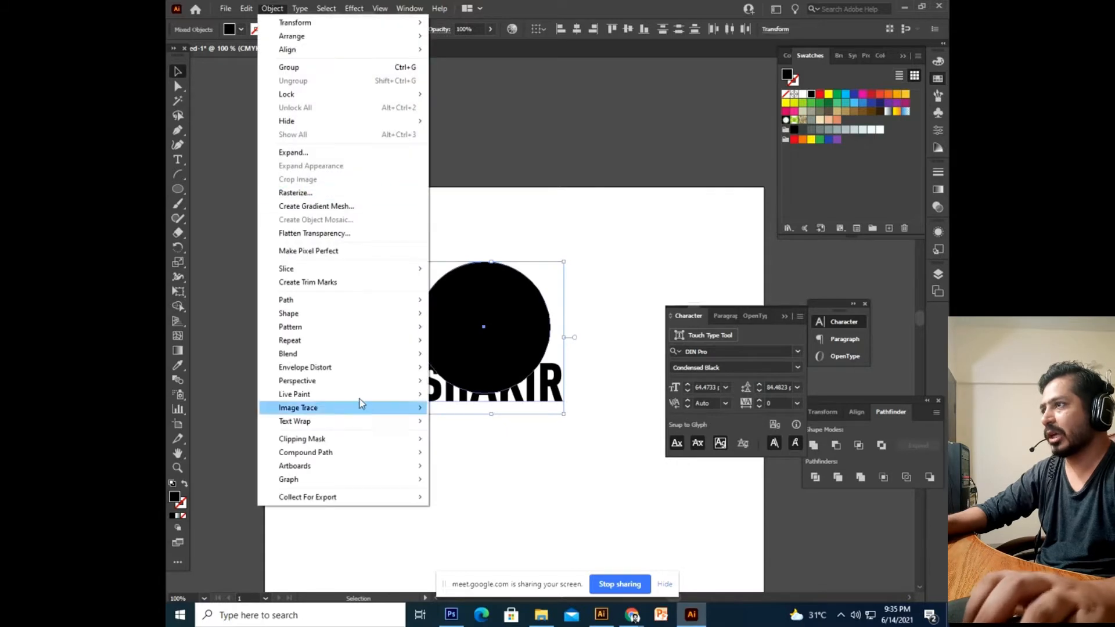
mouse_move(376, 367)
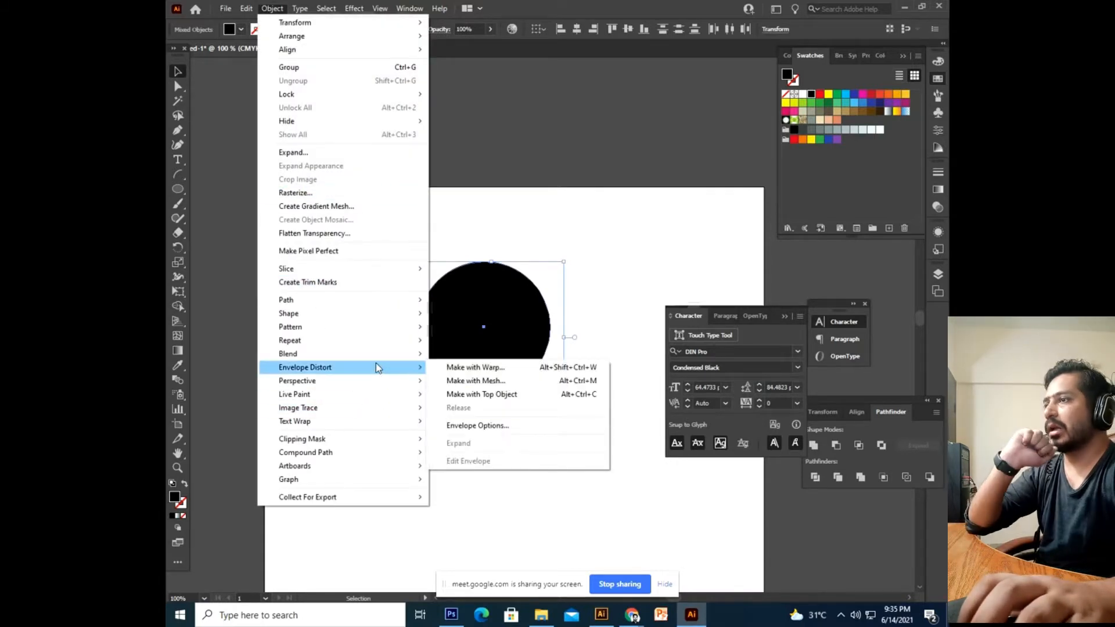
left_click(454, 399)
left_click(495, 480)
left_click_drag(463, 497, 424, 436)
left_click_drag(436, 378, 454, 451)
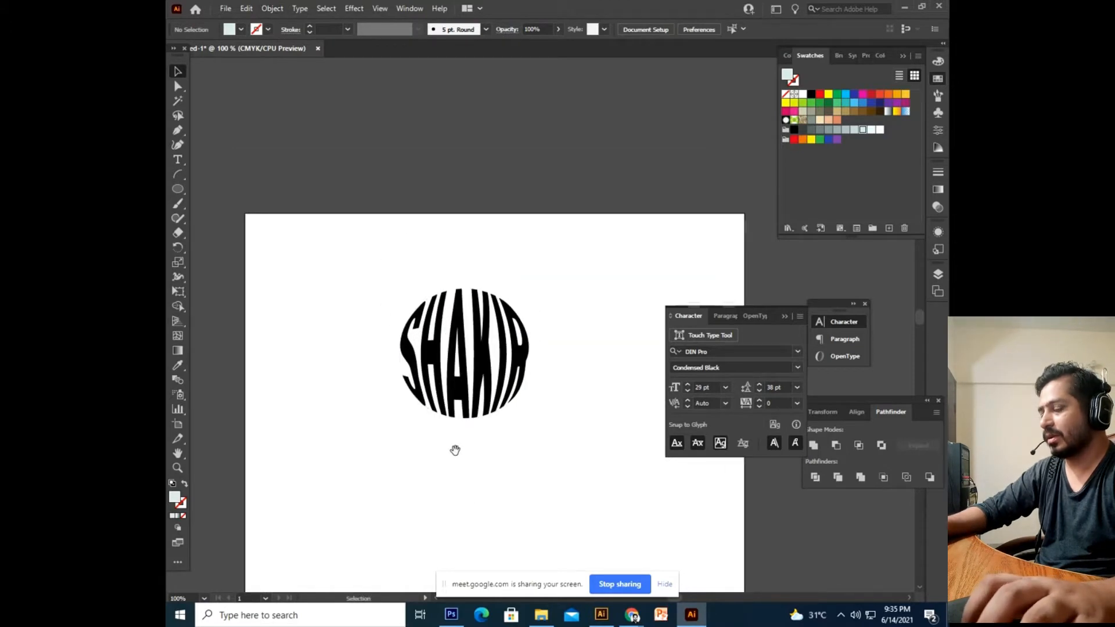
Undo the circle envelope, delete the circle, and select the plain SHAKIR text.
key("ctrl+z")
left_click(455, 332)
key("Delete")
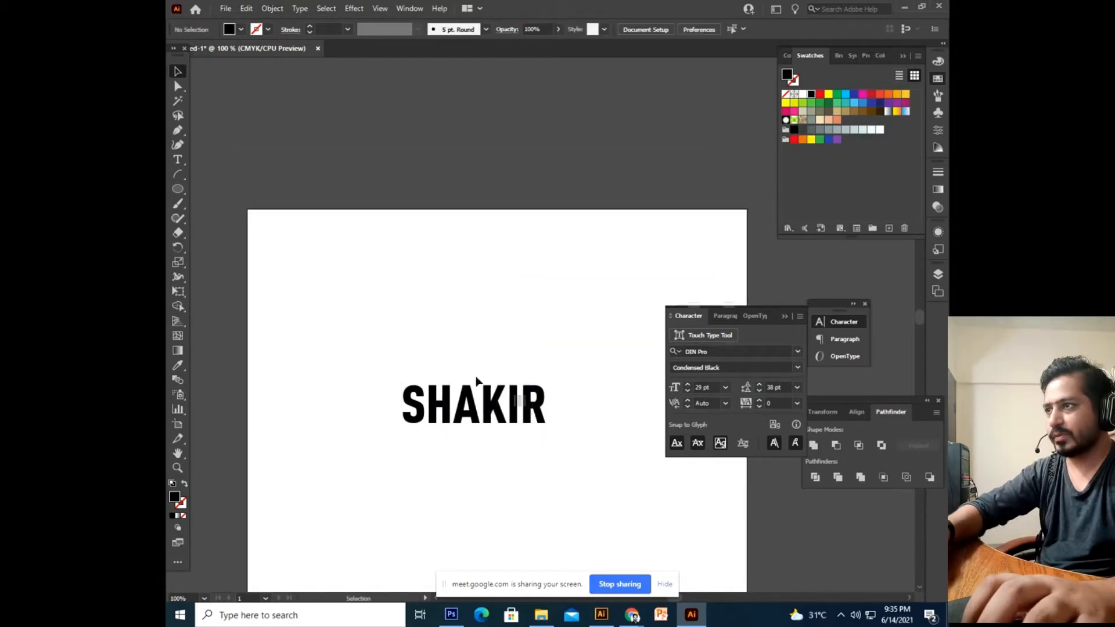
left_click(514, 410)
Apply a 10 by 10 mesh envelope to SHAKIR via Envelope Distort > Make with Mesh.
left_click(273, 8)
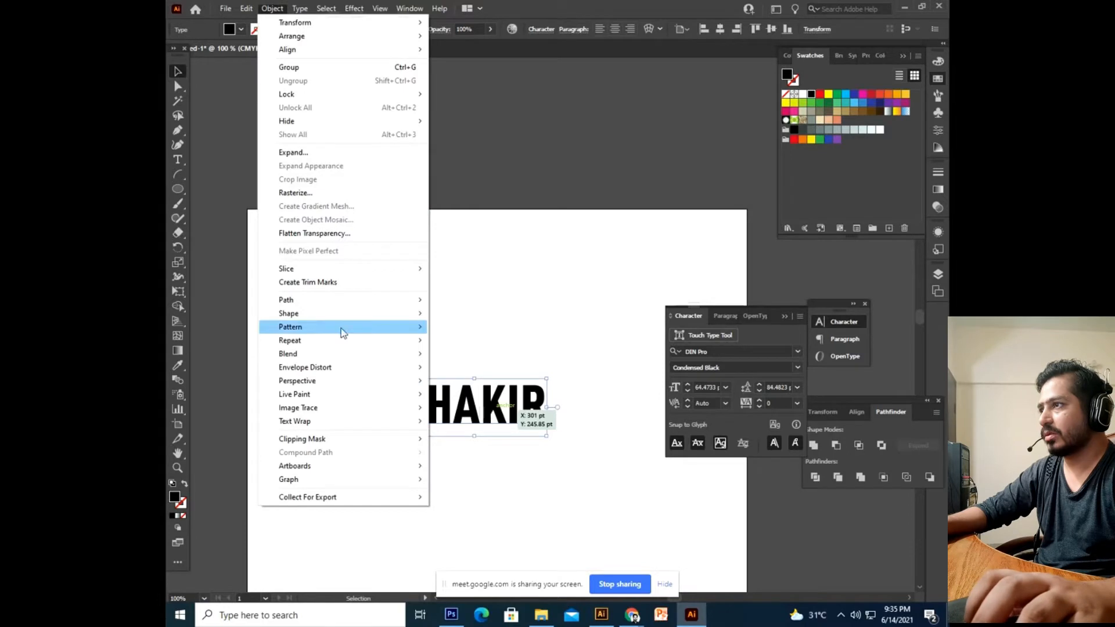
mouse_move(319, 366)
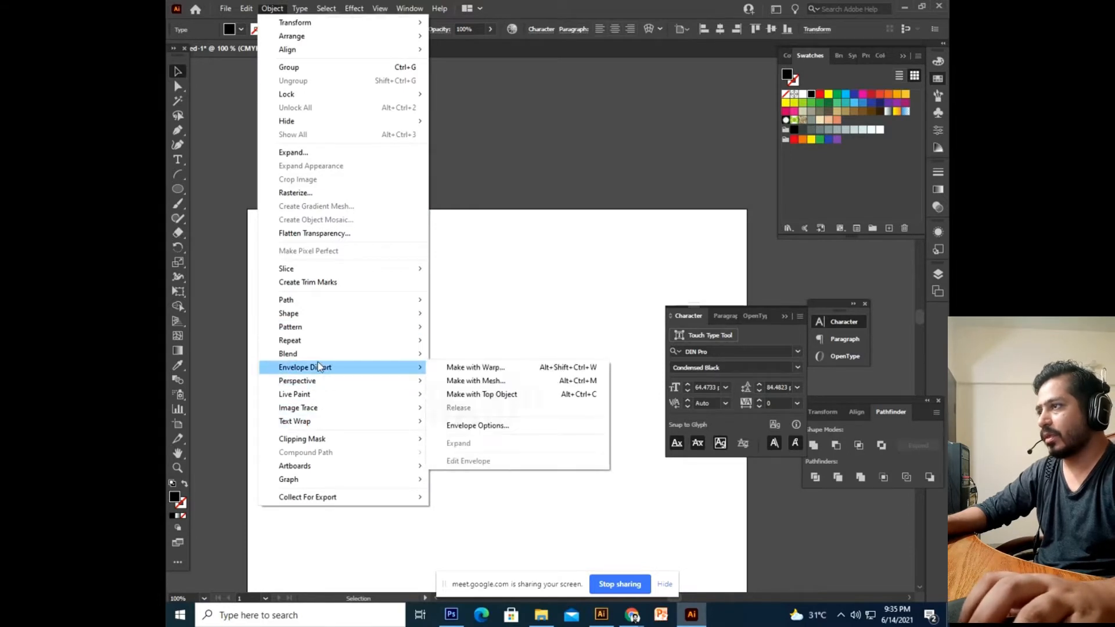
left_click(495, 382)
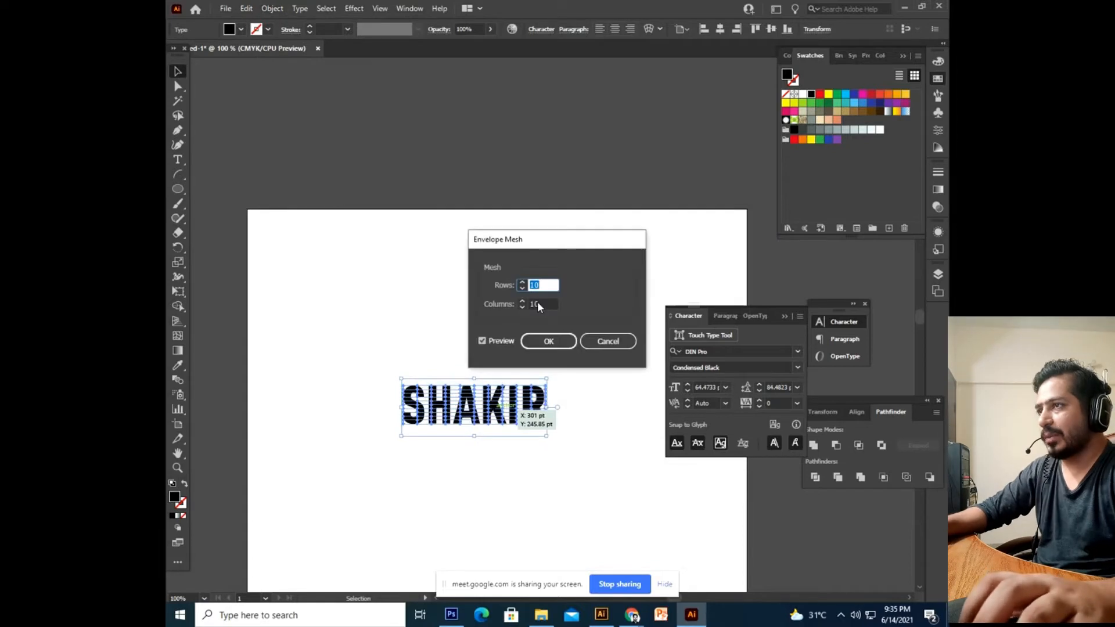
left_click(549, 342)
Zoom in and, with Direct Selection, pull the mesh point above the S into a peak.
key("ctrl+equal")
key("ctrl+equal")
key("ctrl+equal")
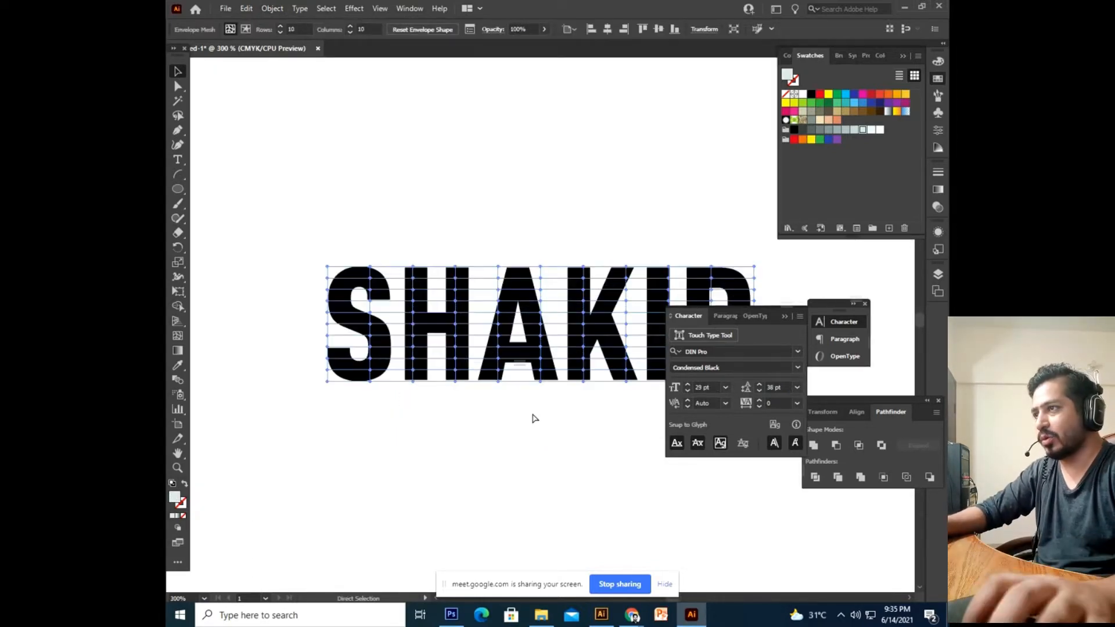
left_click(397, 298)
left_click(451, 366)
key("ctrl+equal")
key("ctrl+equal")
left_click_drag(388, 233, 494, 302)
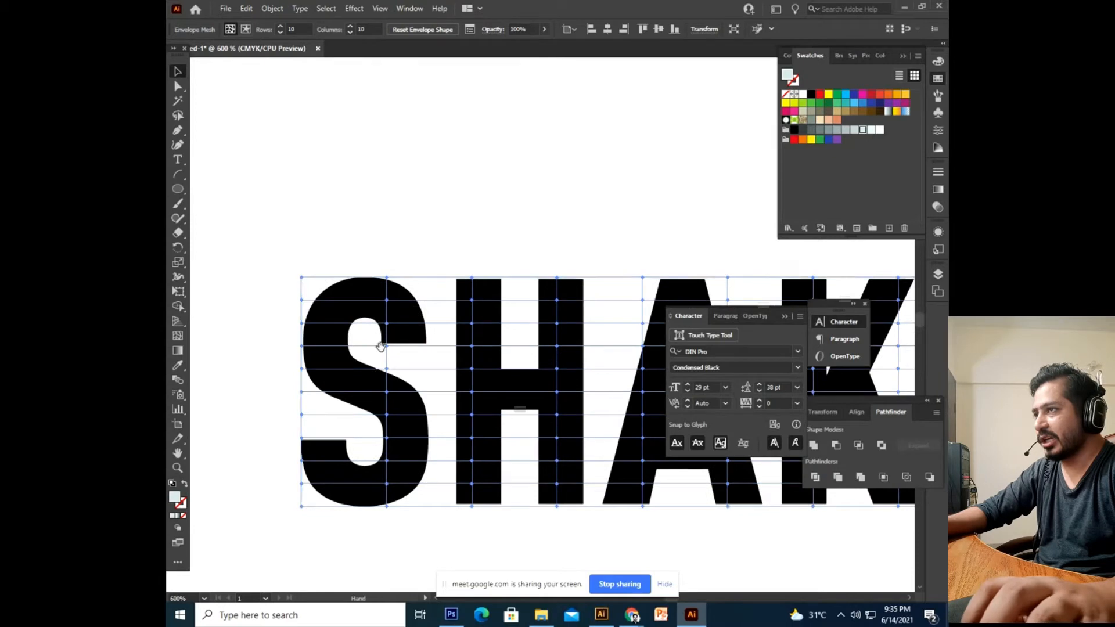
left_click_drag(379, 344, 357, 386)
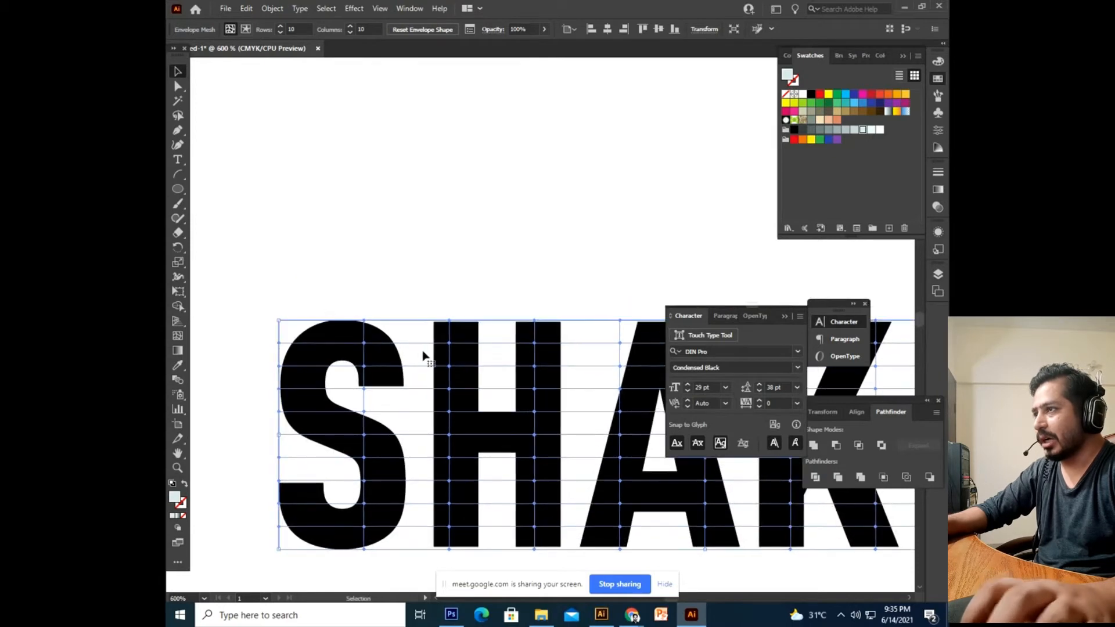
left_click(178, 87)
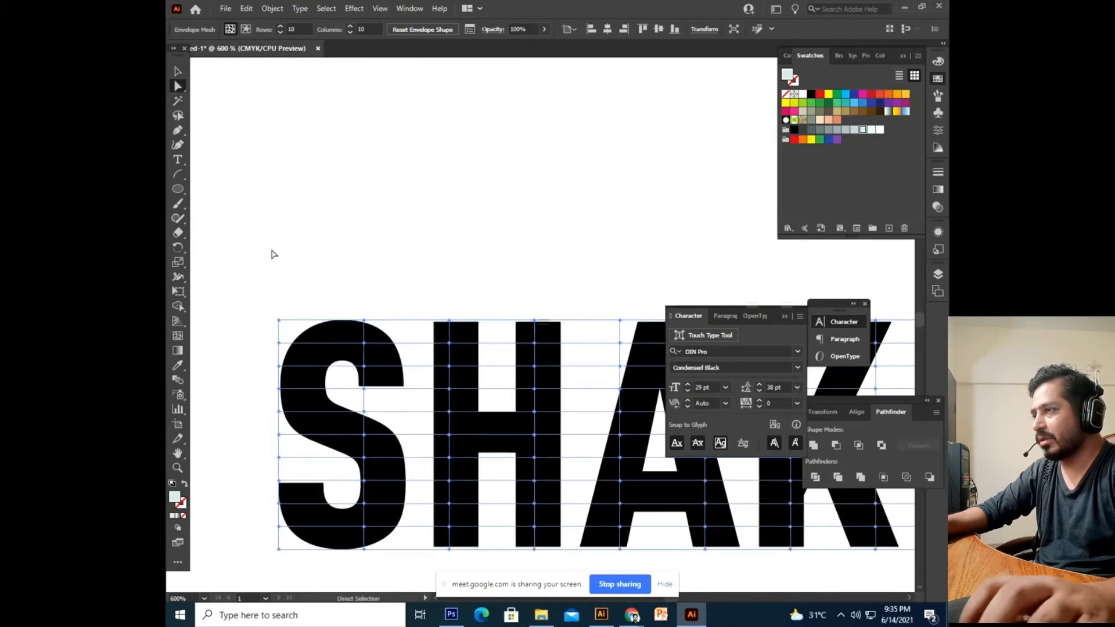
left_click(364, 320)
left_click_drag(363, 320, 366, 268)
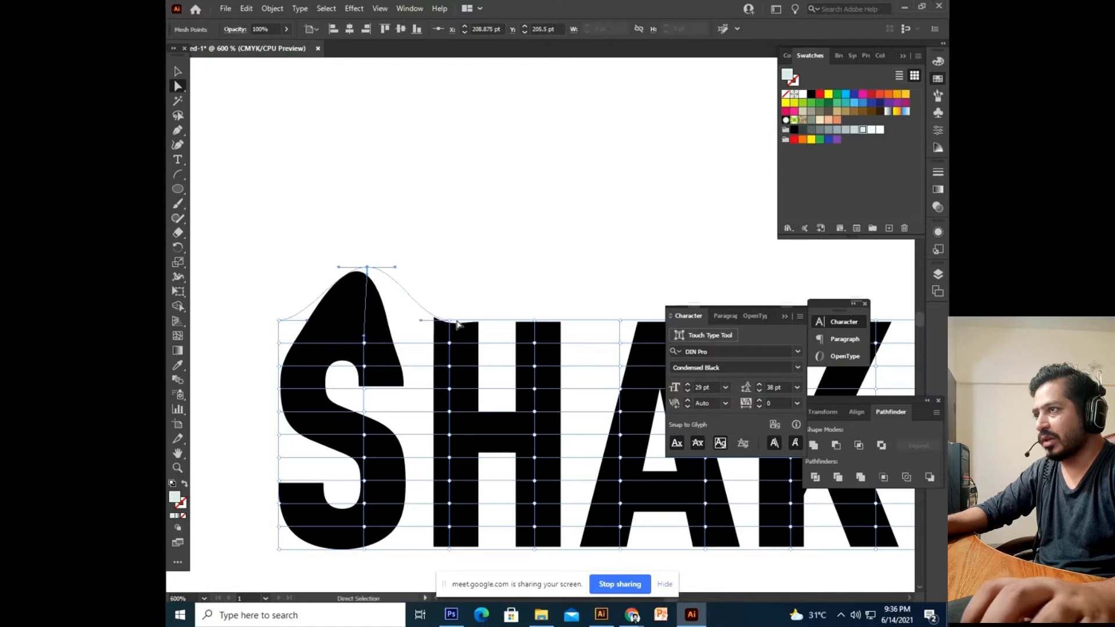
Raise the tops of the H, A and K into further peaks, then zoom out.
left_click_drag(452, 321, 471, 216)
left_click_drag(530, 313, 520, 171)
left_click_drag(533, 338, 576, 205)
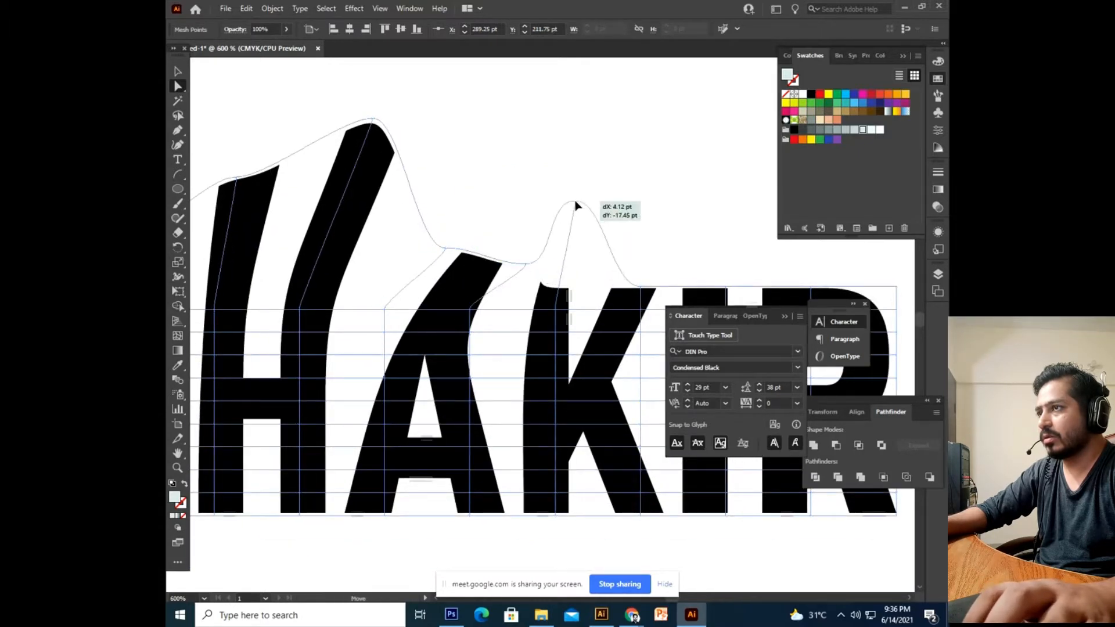
left_click_drag(453, 248, 471, 189)
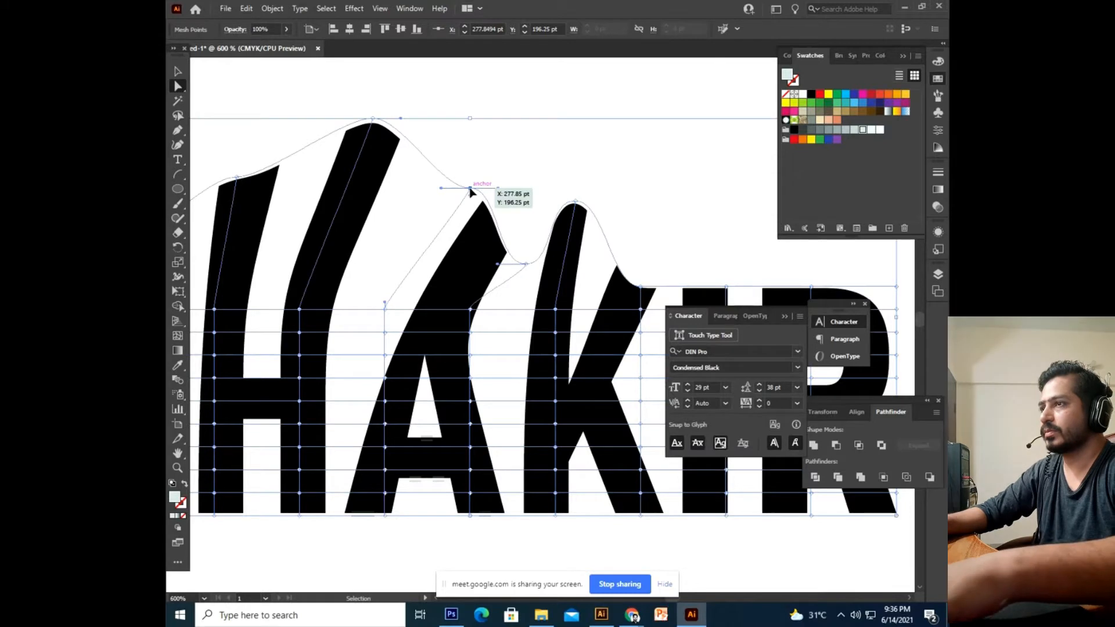
key("ctrl+minus")
key("ctrl+minus")
key("ctrl+minus")
key("ctrl+minus")
Delete the distorted SHAKIR artwork, then undo twice to restore it with only the S bump.
left_click(553, 495)
left_click_drag(553, 494, 543, 486)
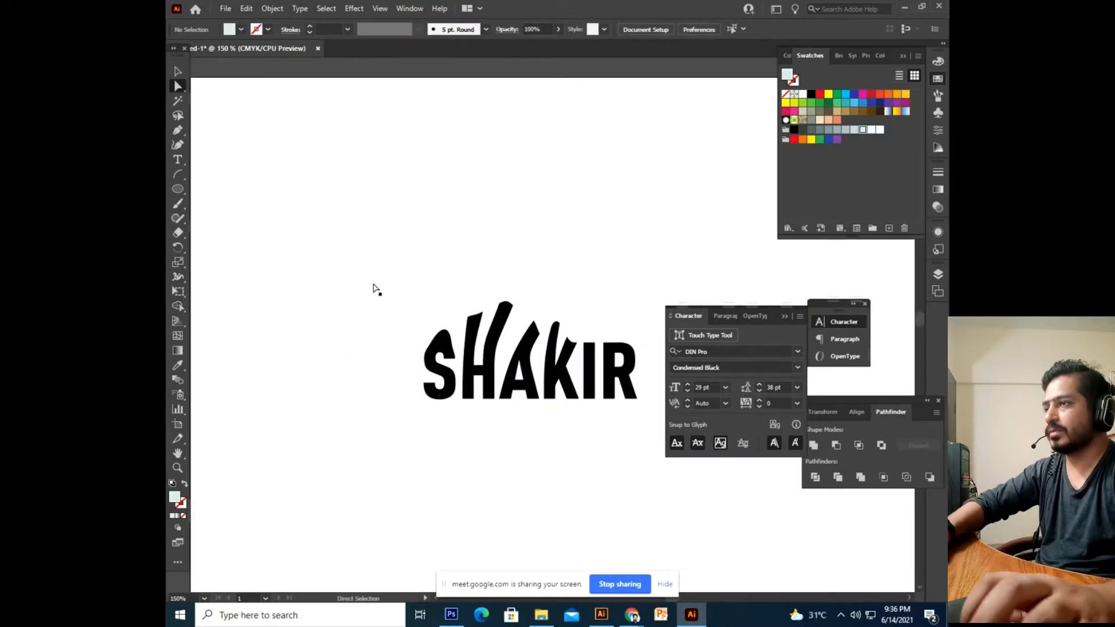
left_click_drag(372, 261, 622, 472)
key("Delete")
key("space")
left_click_drag(406, 181, 407, 225)
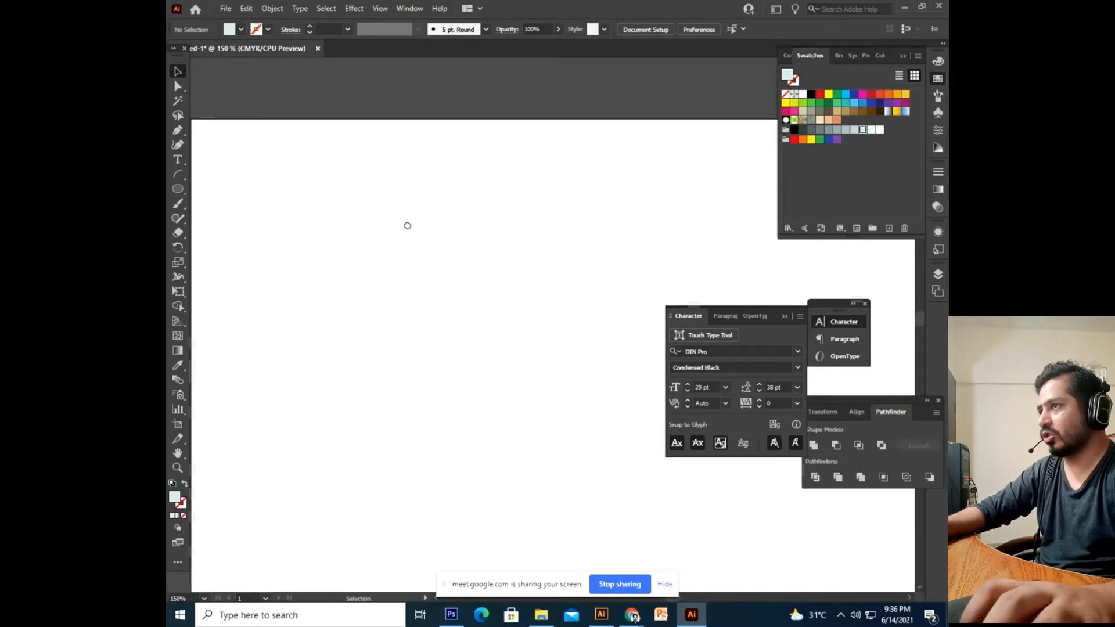
left_click_drag(315, 222, 356, 266)
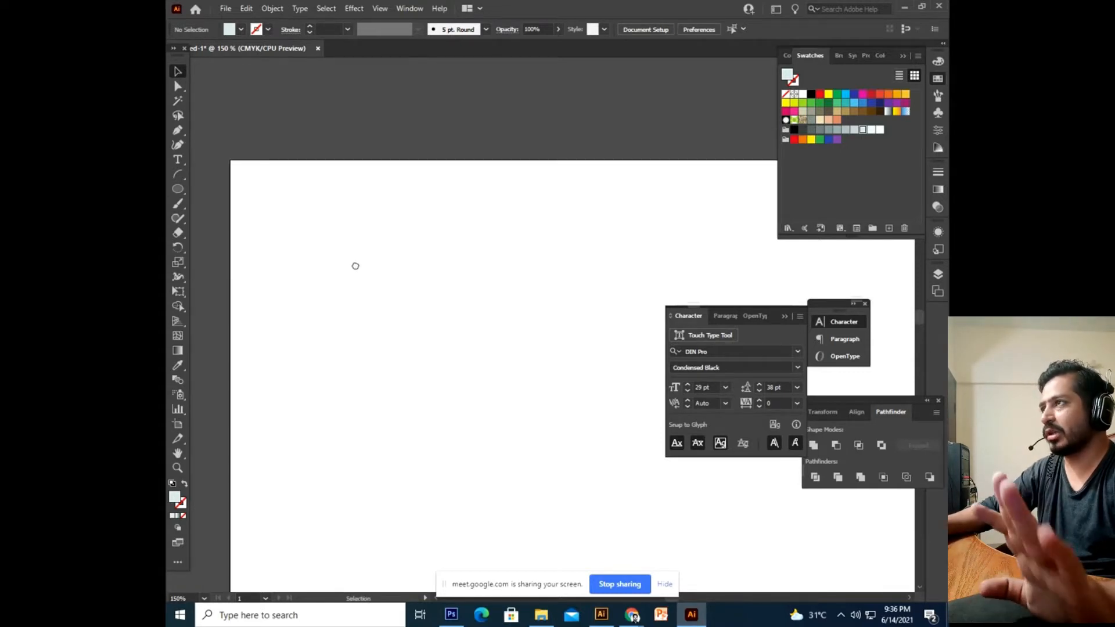
left_click_drag(416, 367, 400, 317)
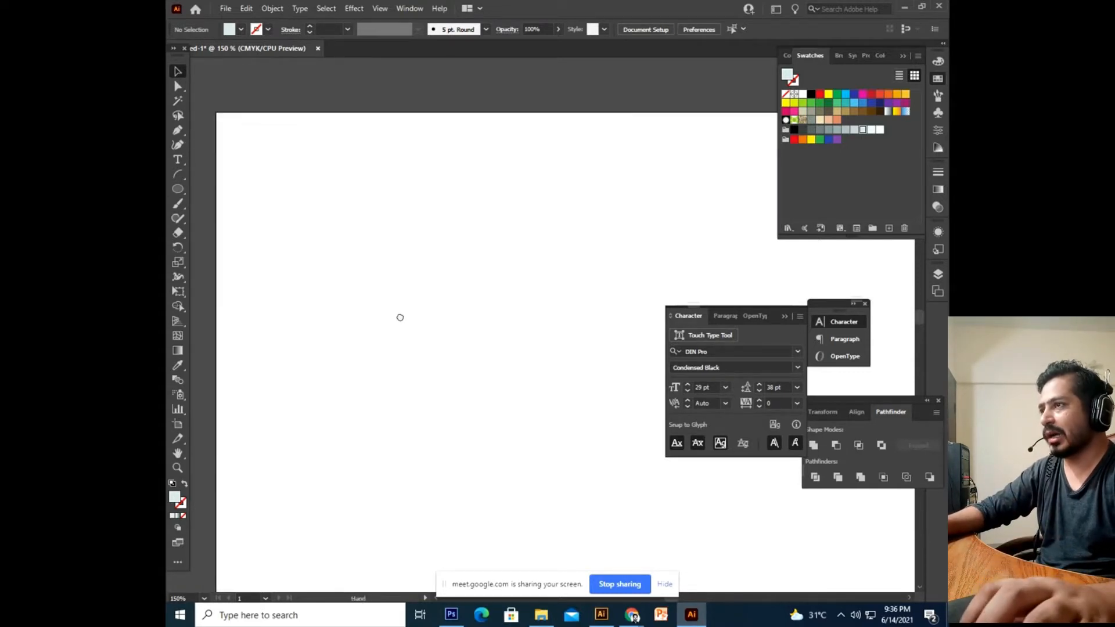
left_click_drag(455, 229, 455, 265)
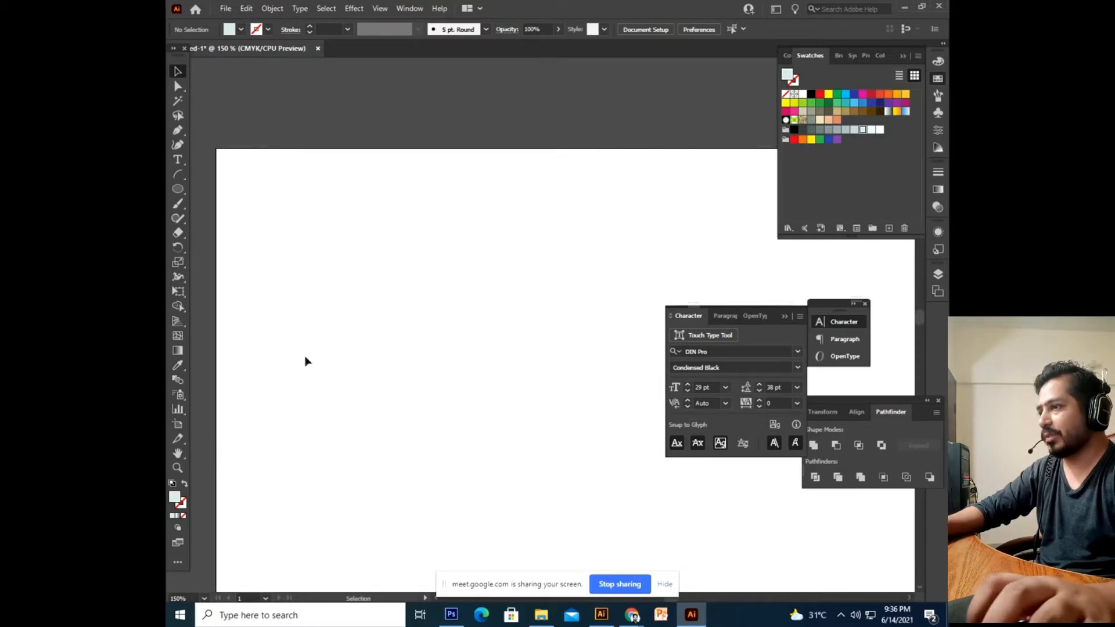
key("ctrl+z")
key("ctrl+z")
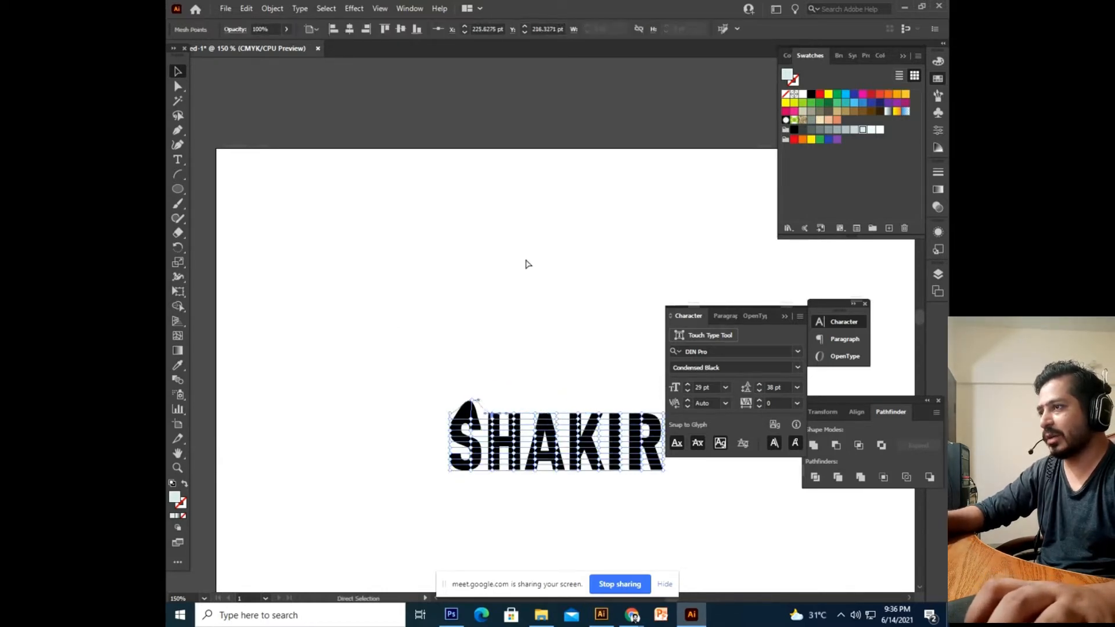
key("ctrl+z")
Undo back to plain SHAKIR, then apply a 5 by 5 mesh envelope.
key("ctrl+z")
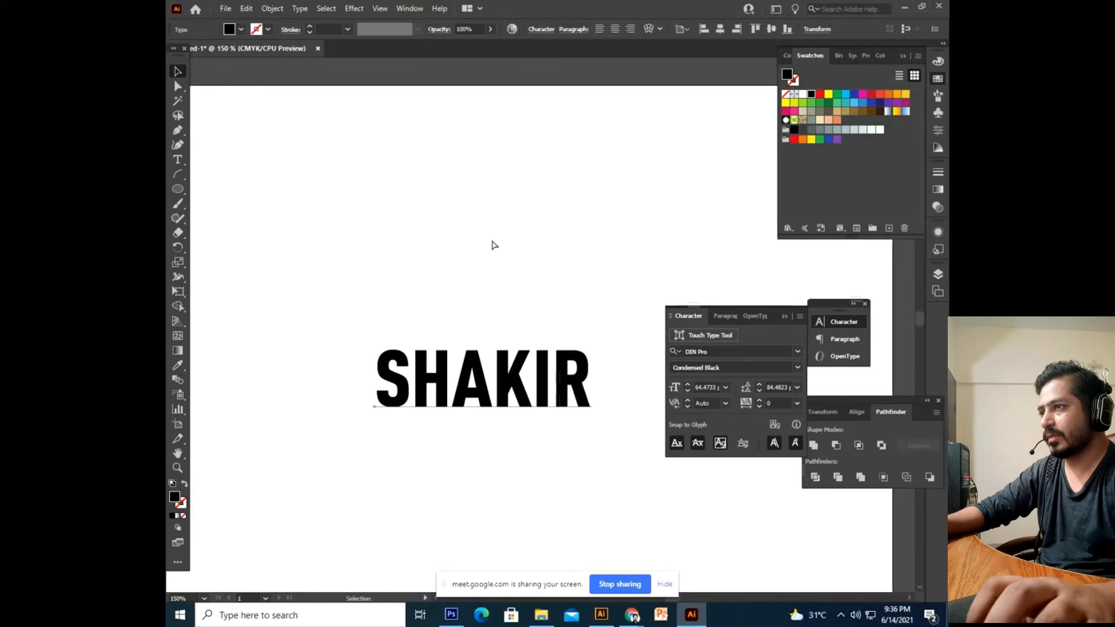
key("ctrl+z")
key("ctrl+z")
left_click(372, 258)
left_click_drag(398, 408, 395, 407)
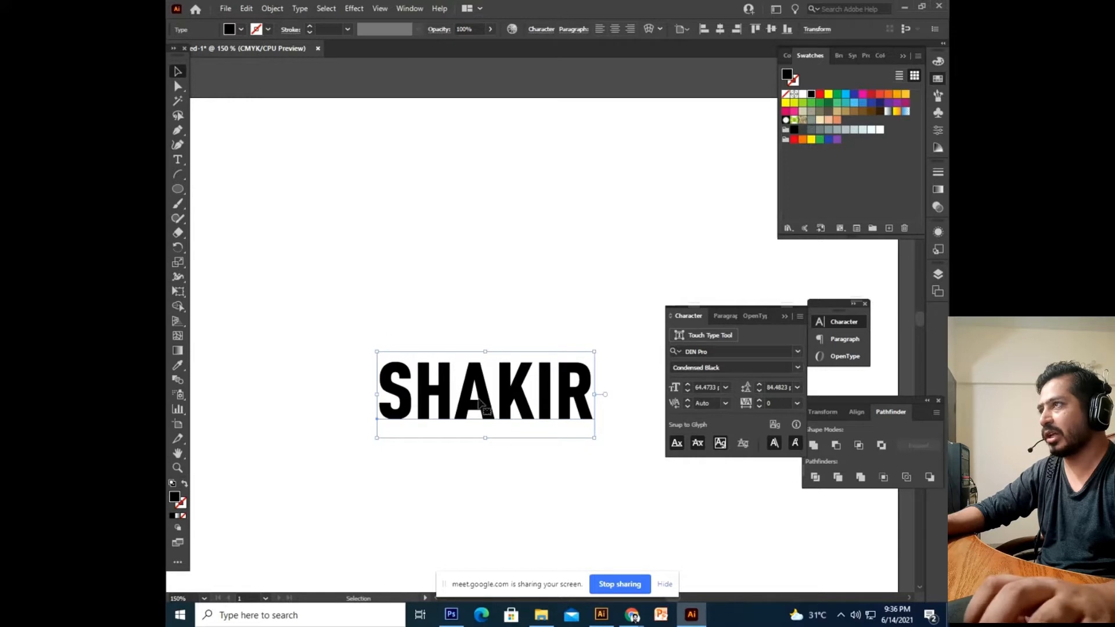
left_click(273, 8)
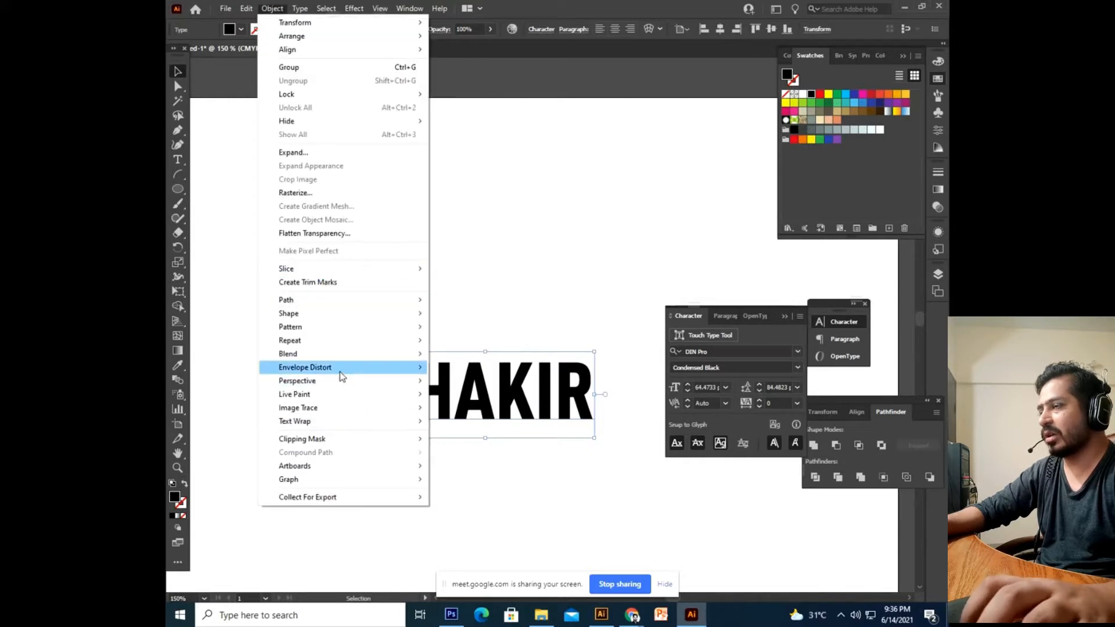
mouse_move(342, 376)
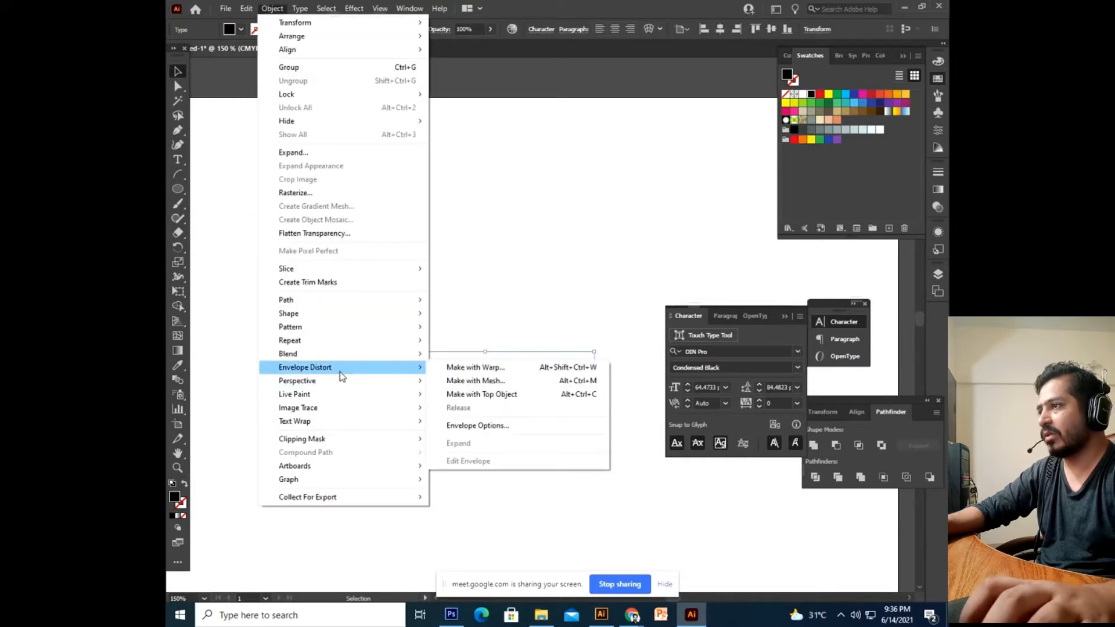
left_click(497, 383)
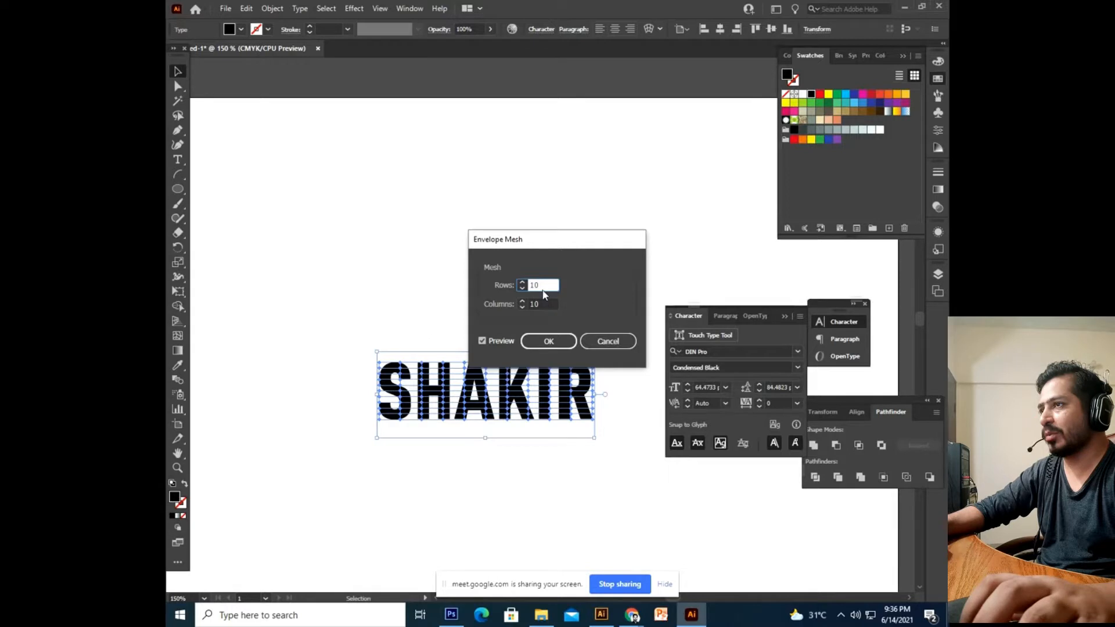
type("5")
key("Tab")
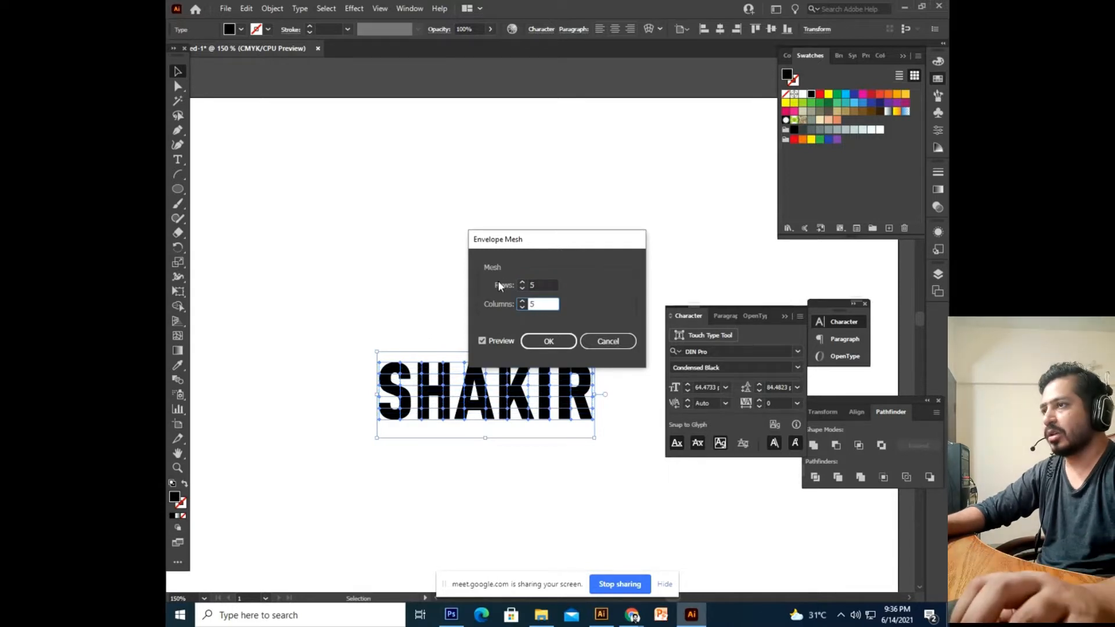
left_click(535, 341)
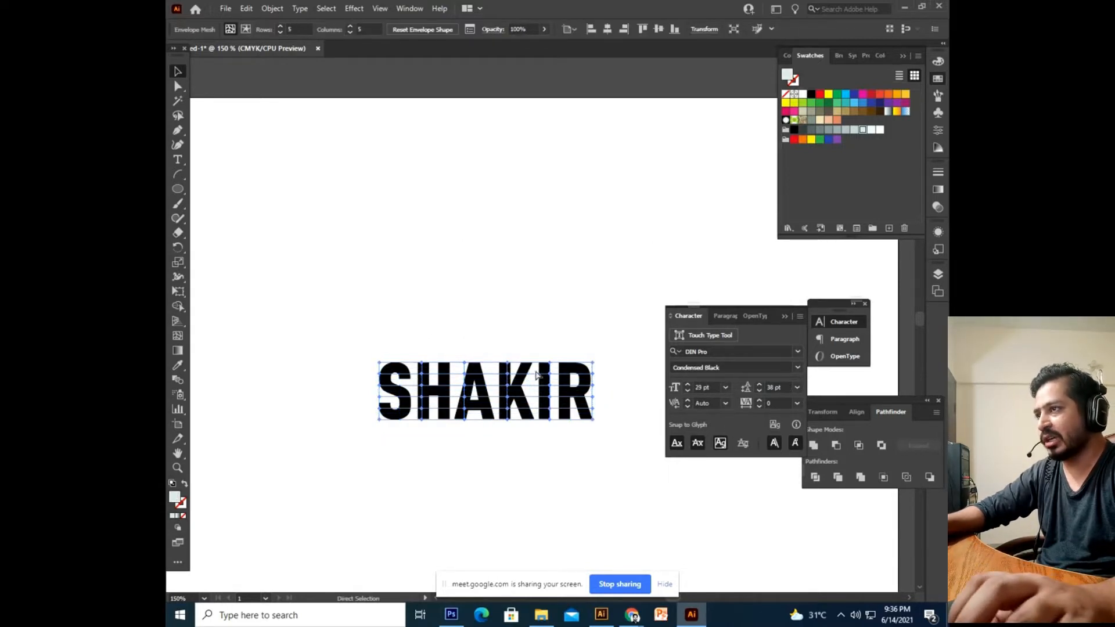
Undo the 5 by 5 mesh and reapply it with 10 rows and 10 columns.
key("ctrl+z")
key("v")
left_click(273, 8)
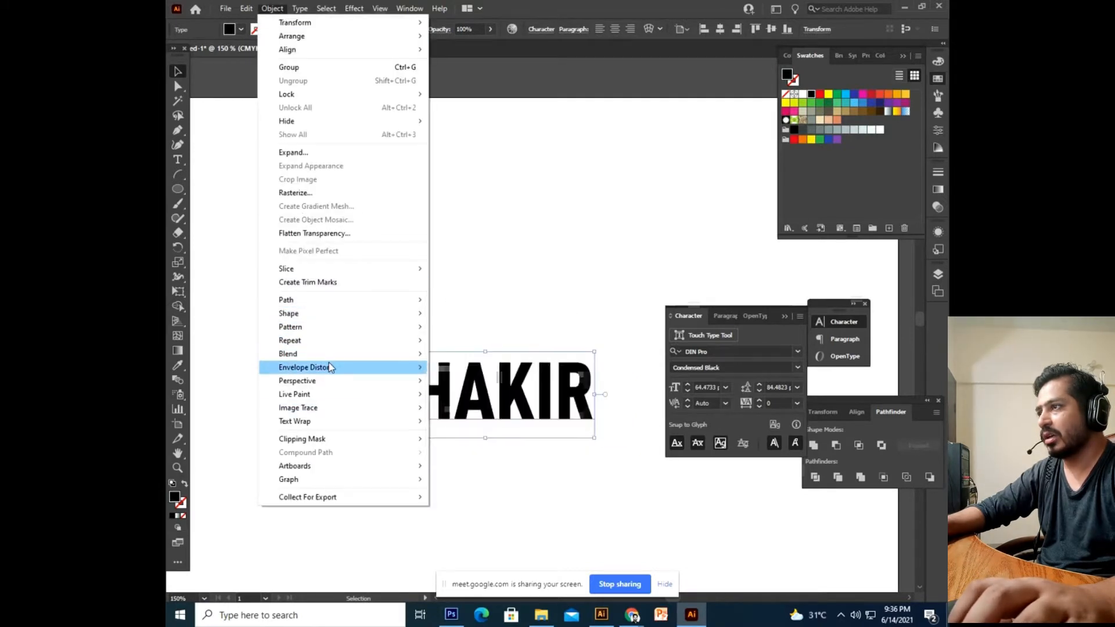
mouse_move(328, 367)
left_click(465, 381)
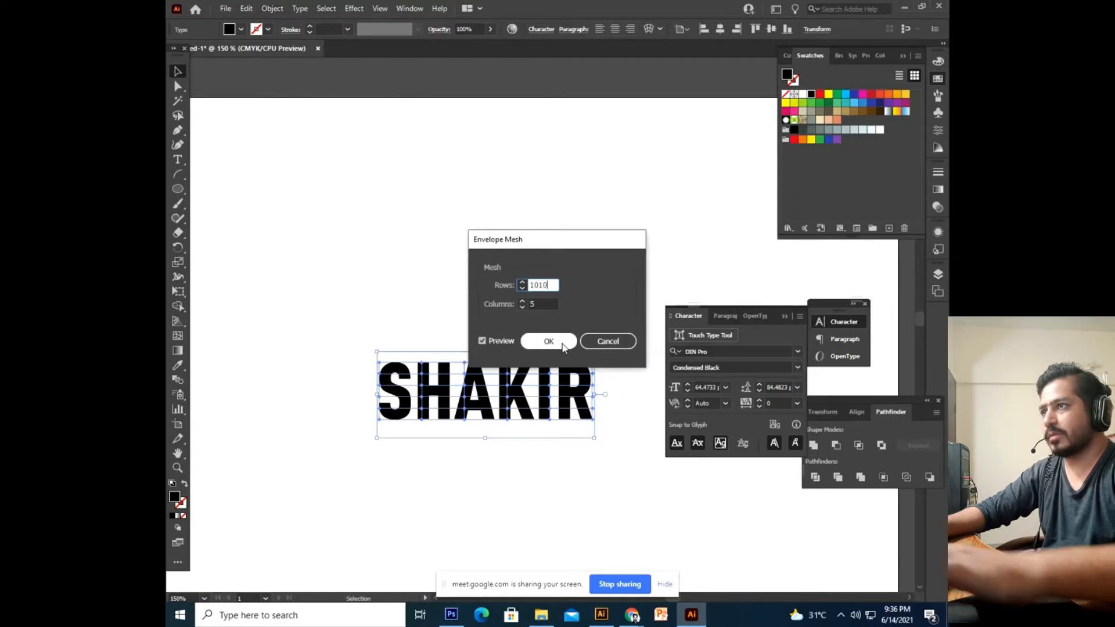
key("BackSpace")
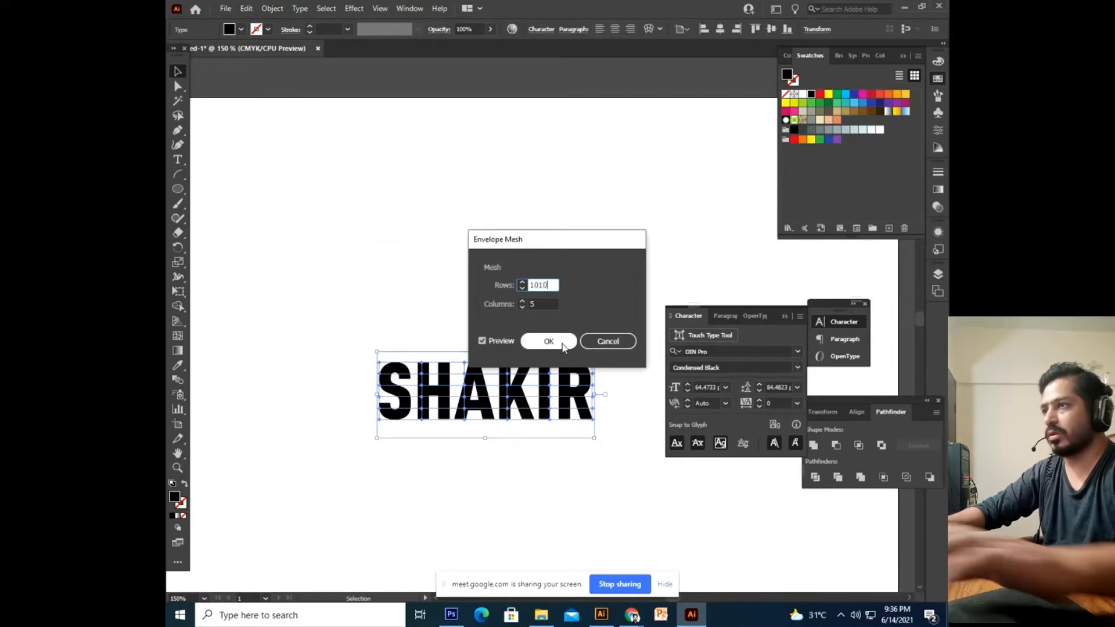
key("Tab")
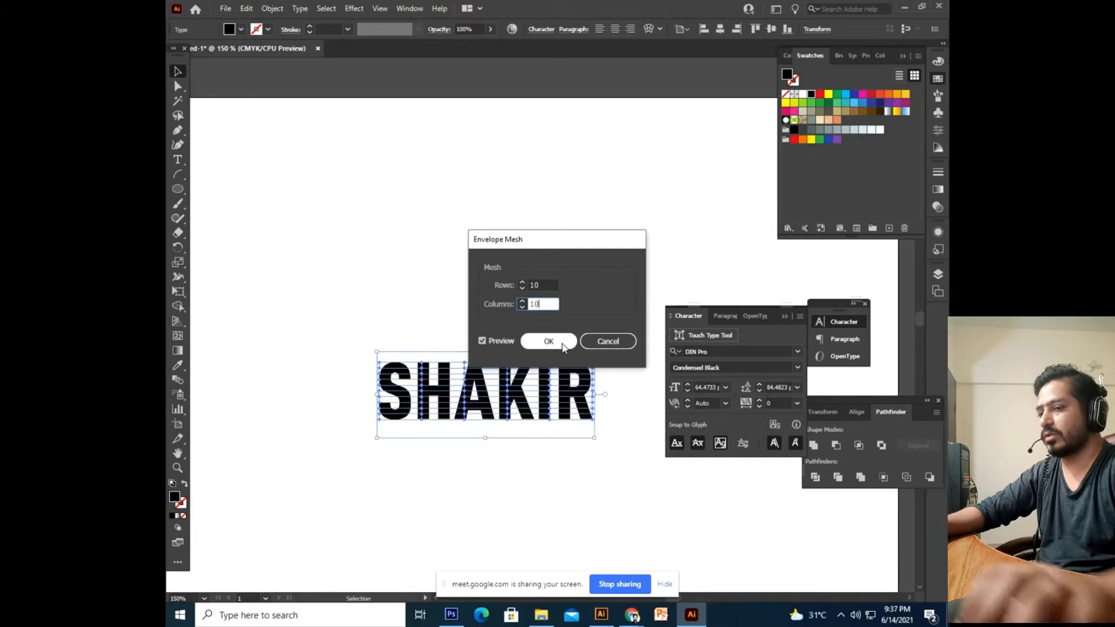
type("10")
left_click(549, 342)
left_click(506, 513)
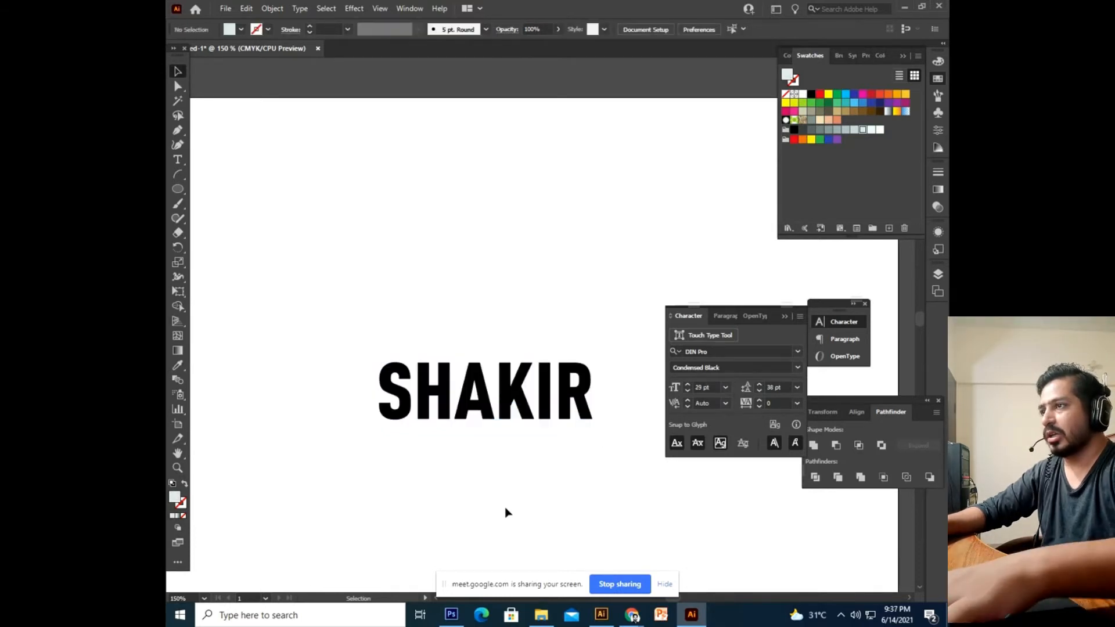
Zoom to 300% and select the lettering's envelope mesh, nudging it slightly higher.
key("ctrl+equal")
key("ctrl+equal")
key("a")
left_click_drag(522, 502, 592, 469)
left_click(588, 466)
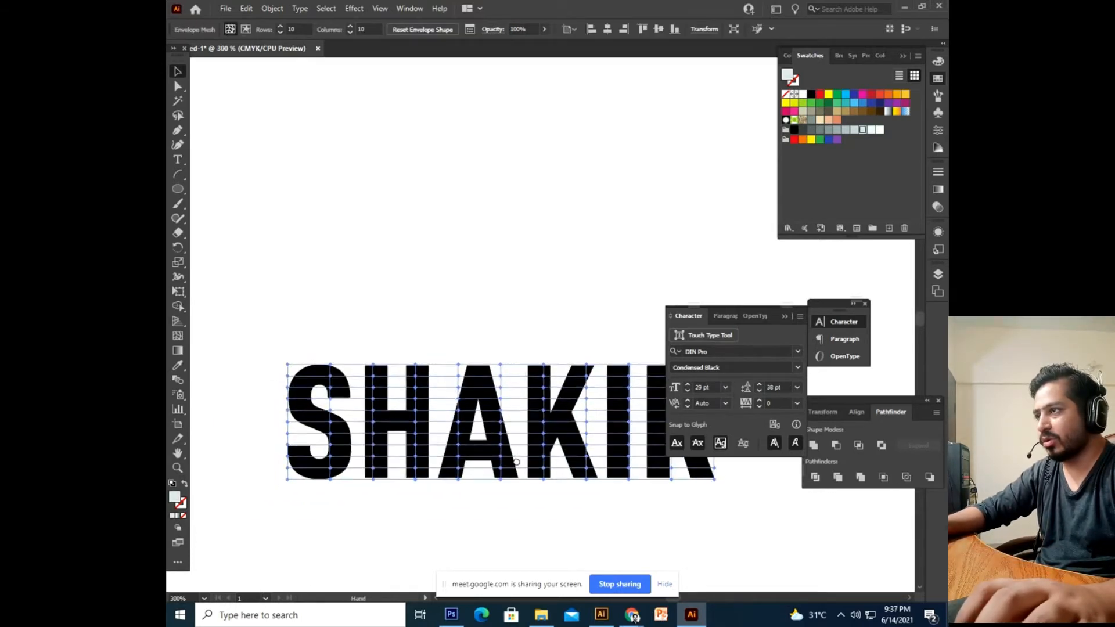
left_click_drag(416, 429, 448, 375)
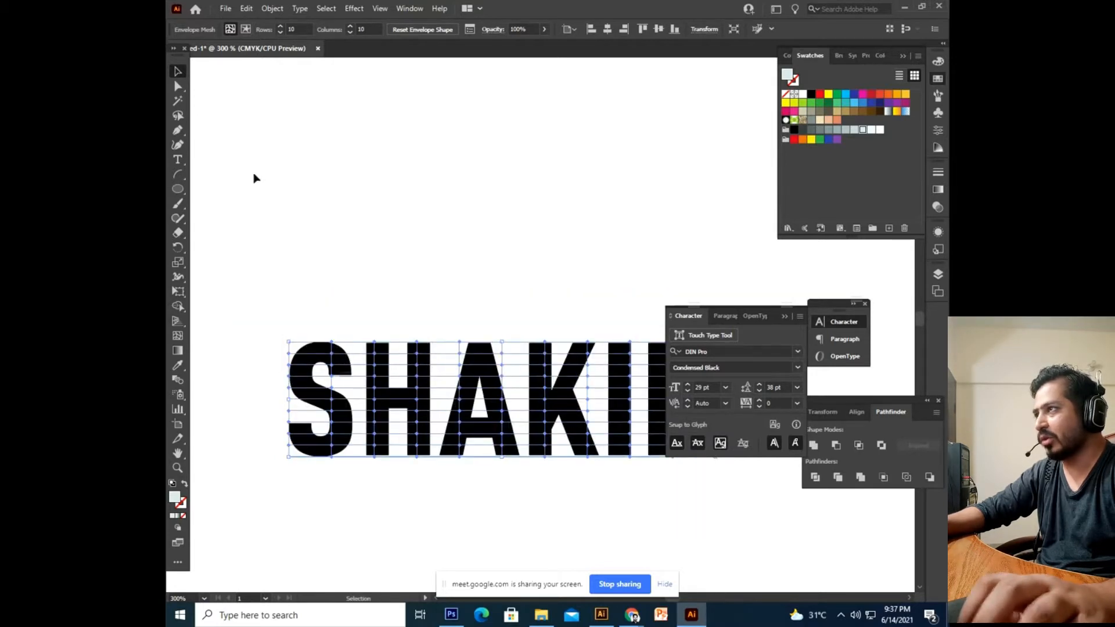
Drag the top mesh points upward so the letter tops spike and slant up to the right.
left_click(178, 87)
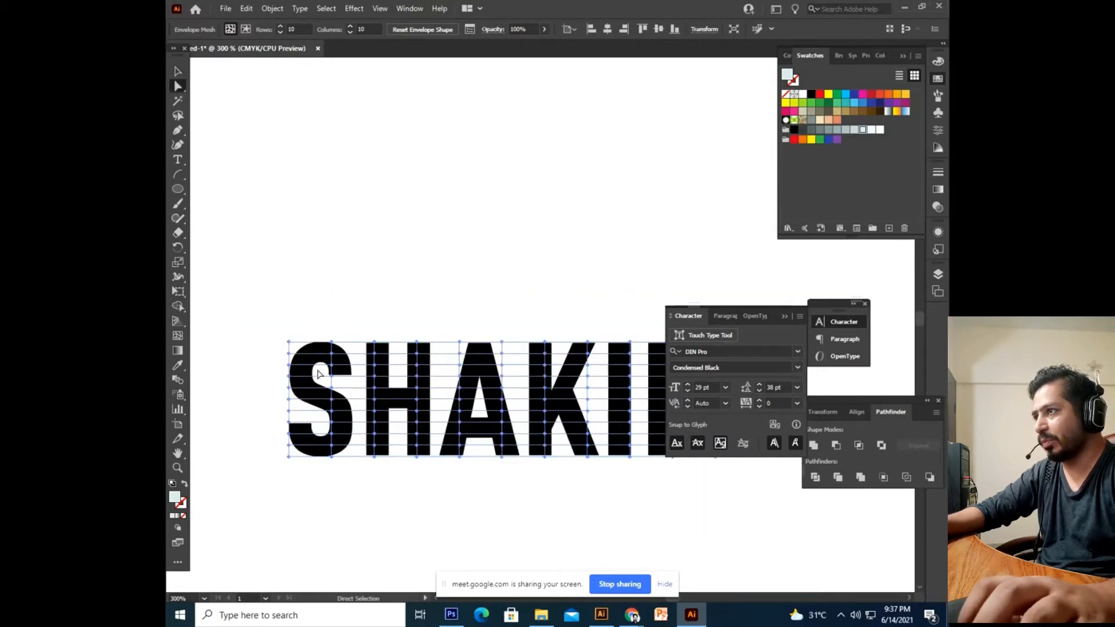
left_click_drag(331, 342, 344, 278)
left_click_drag(374, 343, 443, 299)
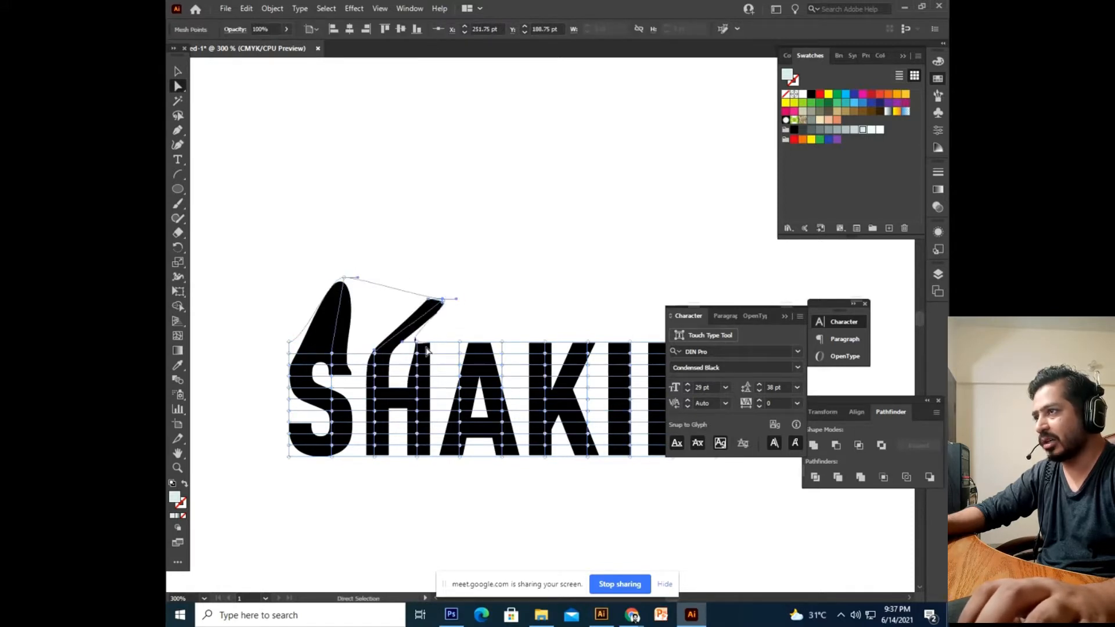
left_click_drag(417, 342, 375, 290)
left_click(479, 310)
left_click_drag(502, 342, 554, 304)
left_click_drag(514, 393, 395, 381)
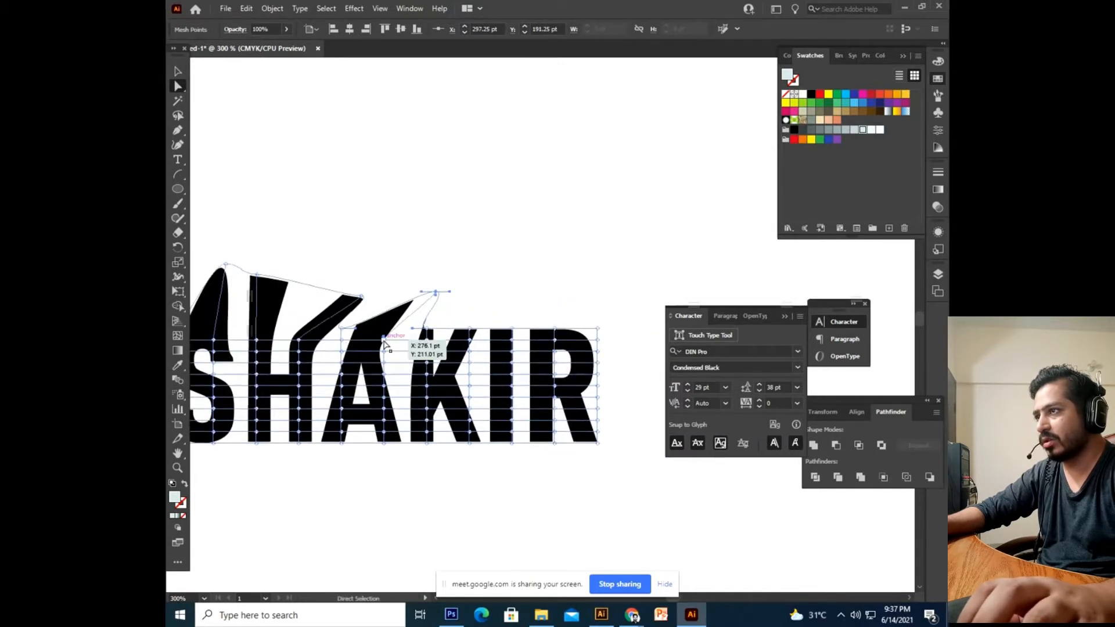
left_click_drag(385, 342, 584, 291)
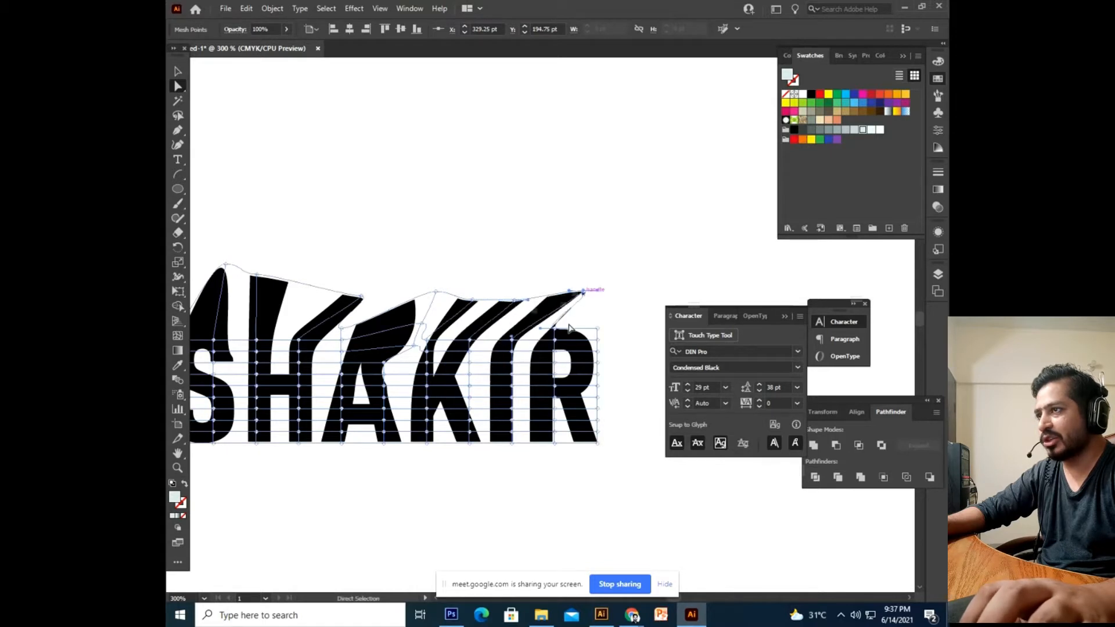
left_click_drag(555, 329, 649, 340)
Pull the bottom mesh points down and outward below the baseline, then deselect and zoom out.
left_click_drag(608, 388, 610, 365)
left_click_drag(601, 317, 629, 346)
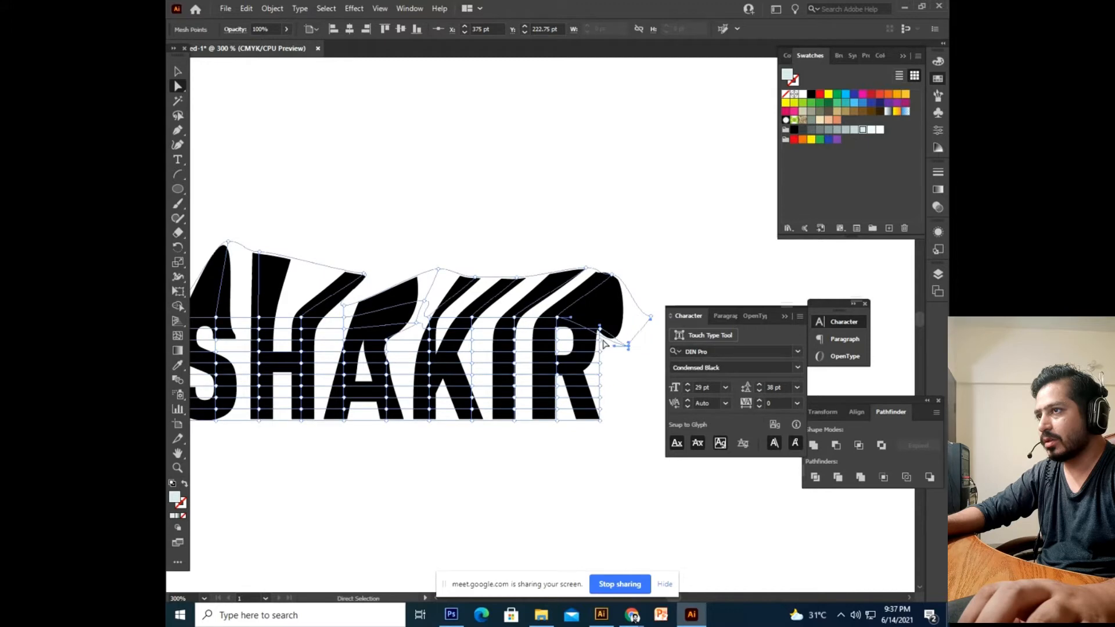
left_click_drag(602, 421, 628, 460)
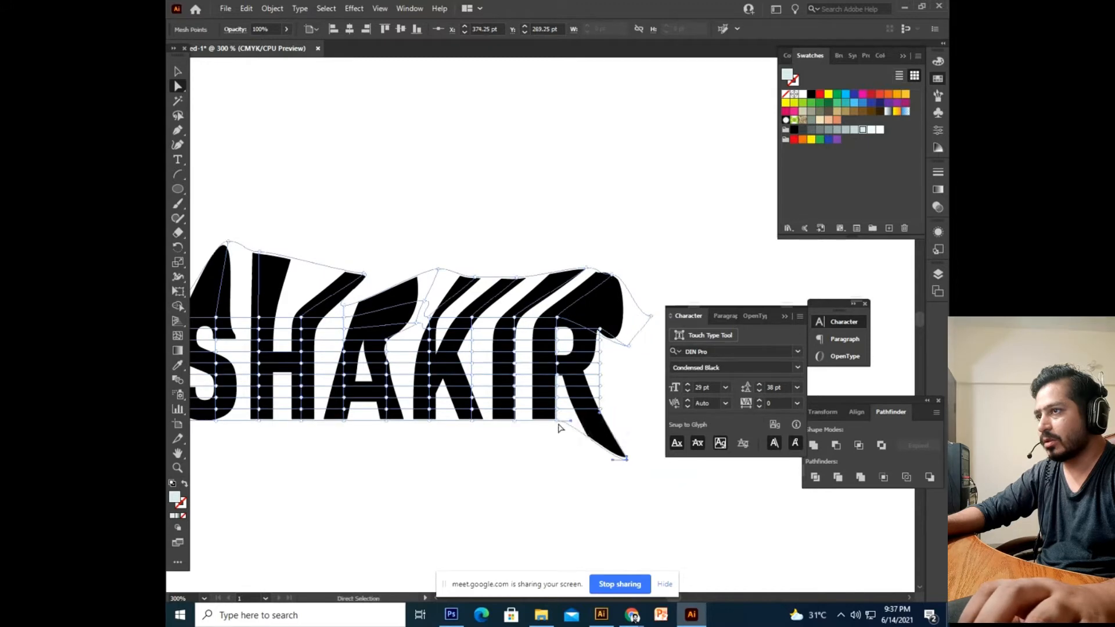
left_click_drag(557, 420, 524, 461)
left_click_drag(515, 421, 494, 433)
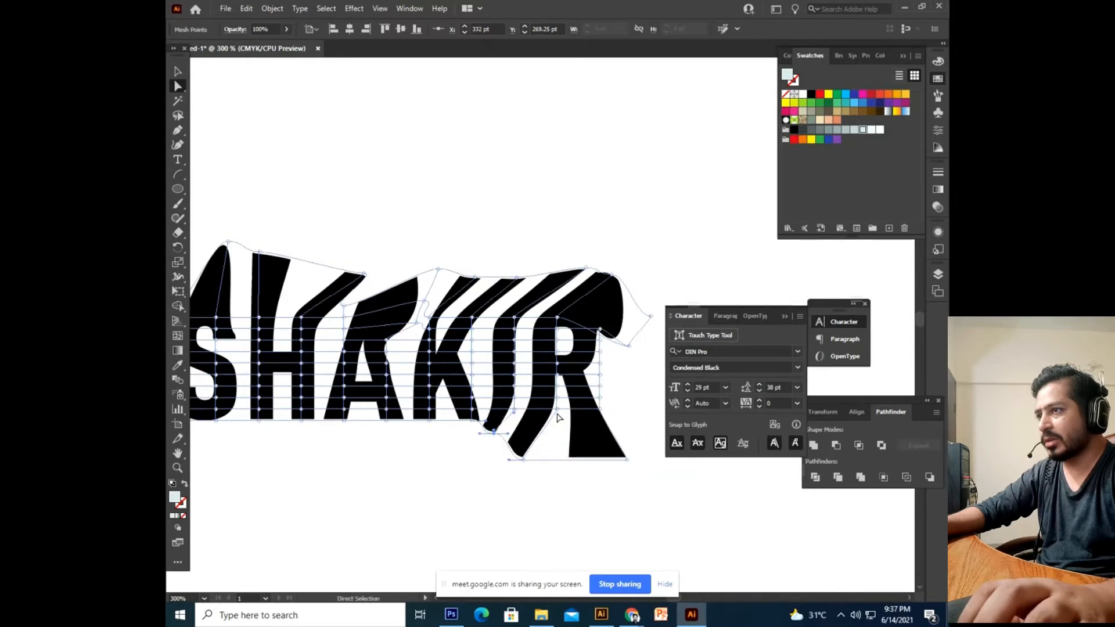
mouse_move(557, 410)
left_mouse_down()
mouse_move(556, 452)
mouse_move(585, 434)
left_mouse_up()
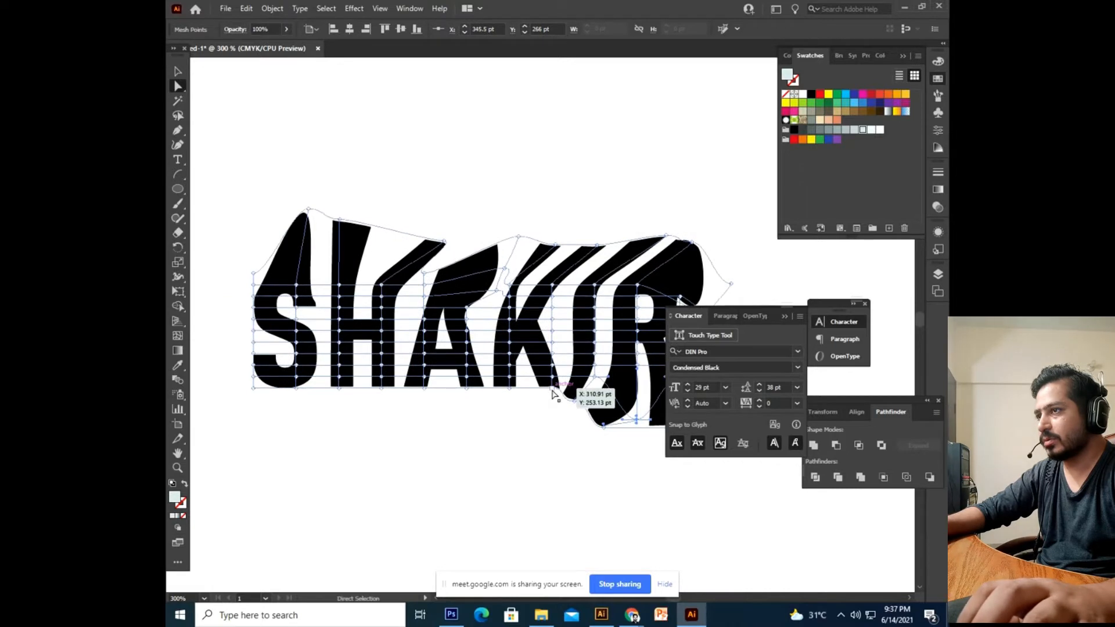
mouse_move(552, 388)
left_mouse_down()
mouse_move(523, 428)
mouse_move(448, 409)
mouse_move(406, 423)
mouse_move(335, 391)
mouse_move(316, 447)
mouse_move(359, 465)
left_mouse_up()
left_click_drag(330, 410, 307, 448)
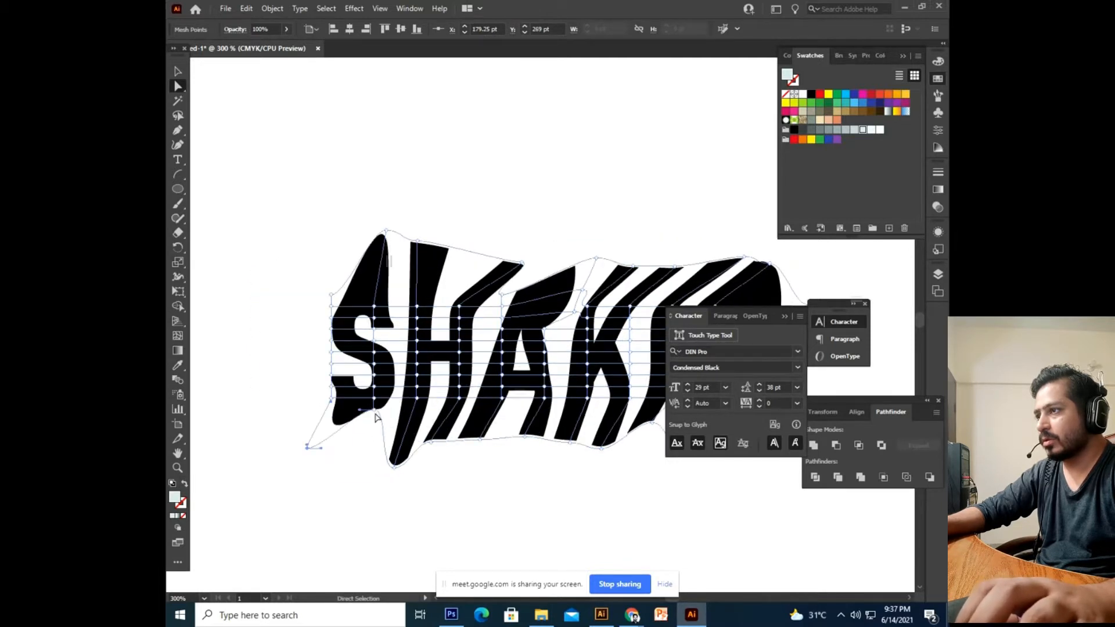
left_click_drag(374, 411, 353, 480)
left_click(455, 486)
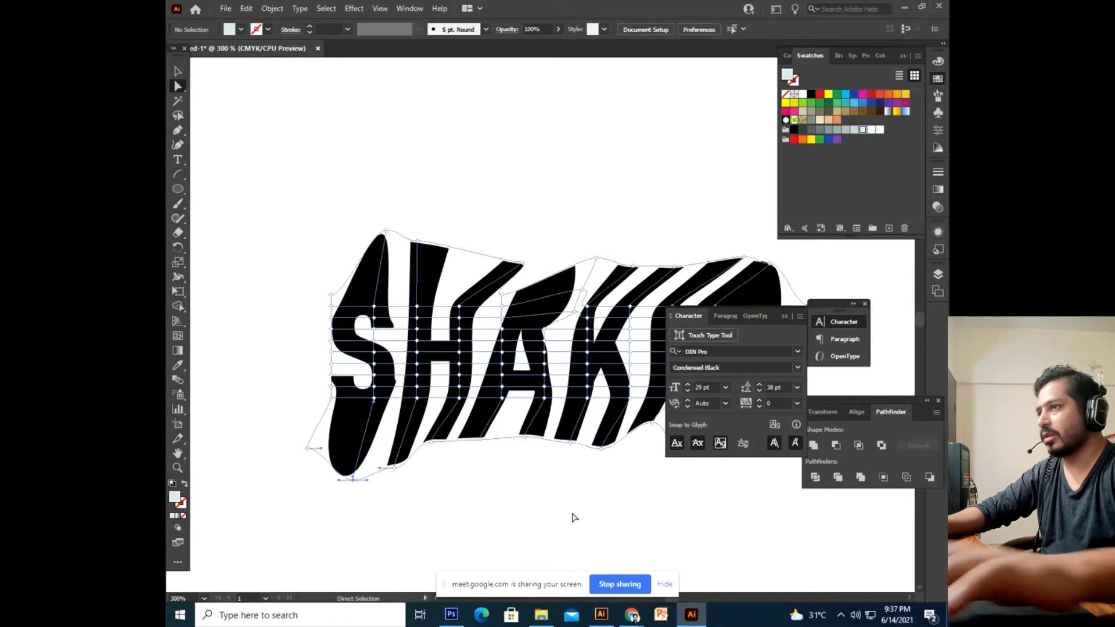
key("ctrl+minus")
Edit the envelope's contents and retype the original name as a different first name, then deselect.
left_click(177, 76)
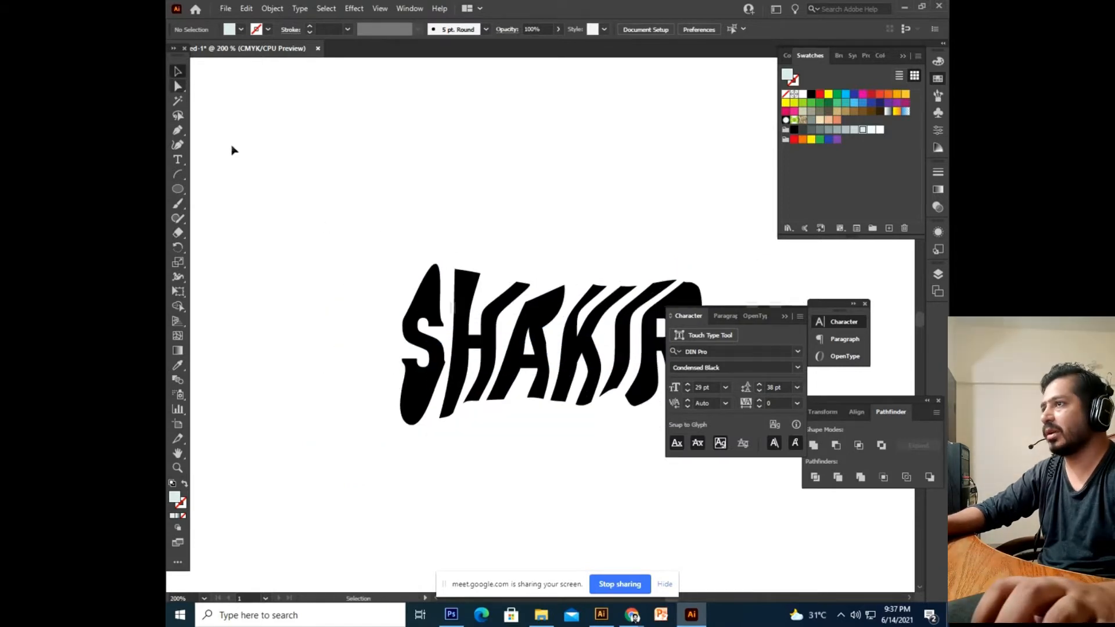
left_click_drag(520, 367, 439, 385)
left_click(487, 409)
left_click_drag(556, 468, 527, 468)
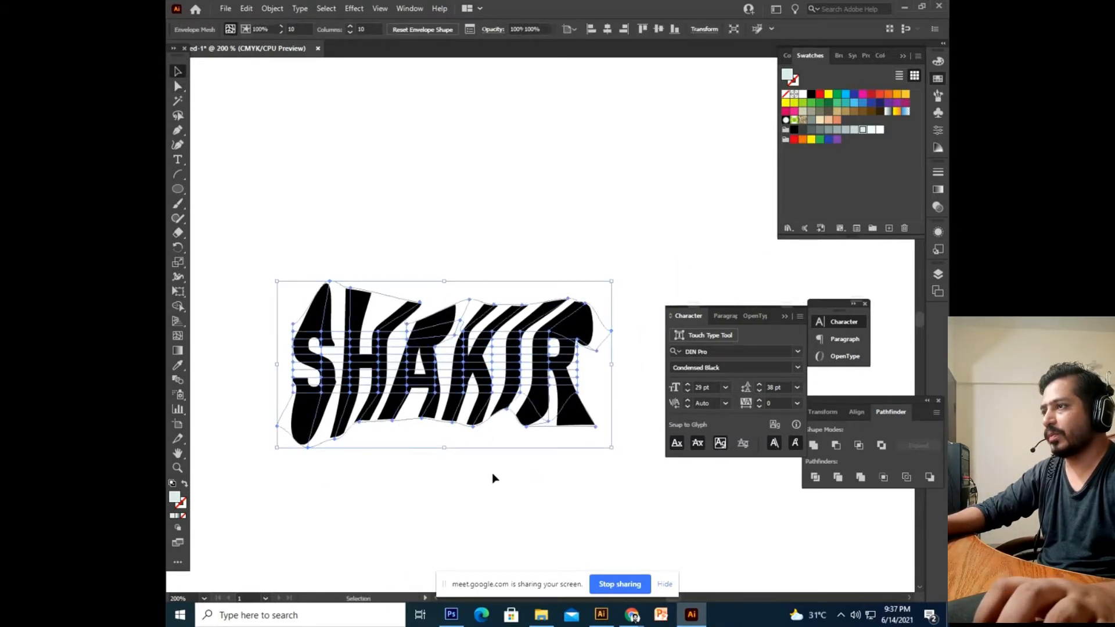
double_click(569, 406)
left_click(570, 406)
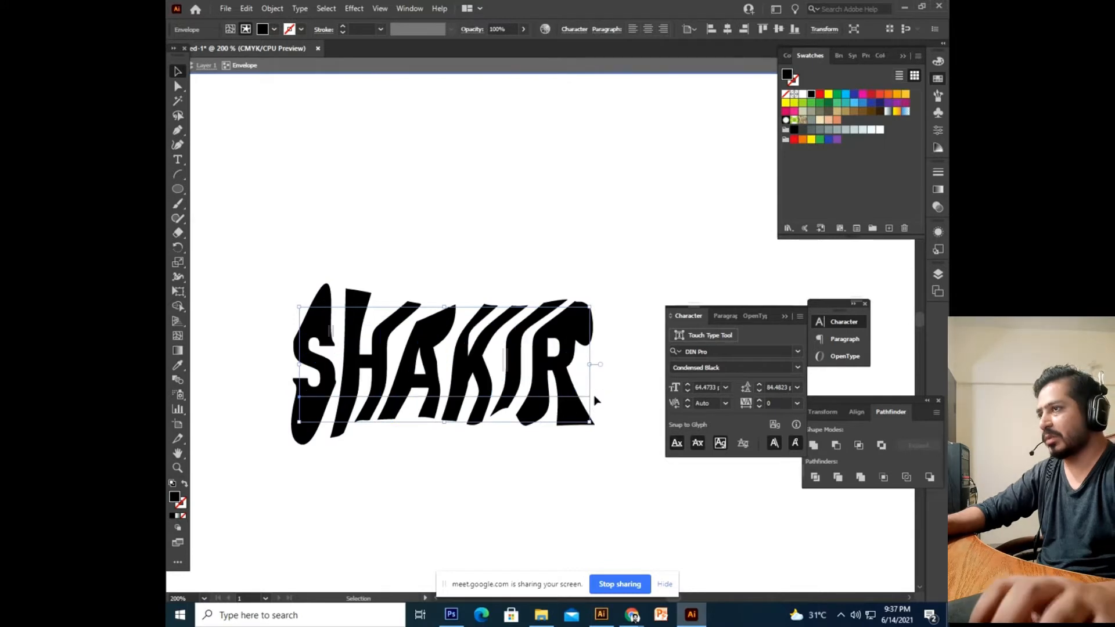
double_click(537, 363)
type("mu")
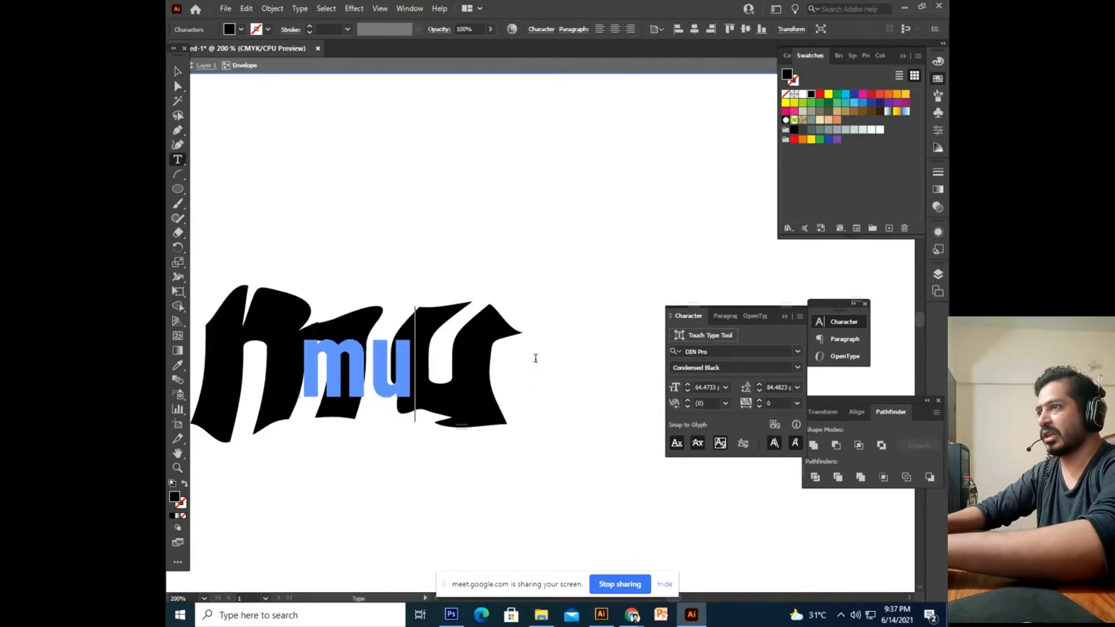
type("been")
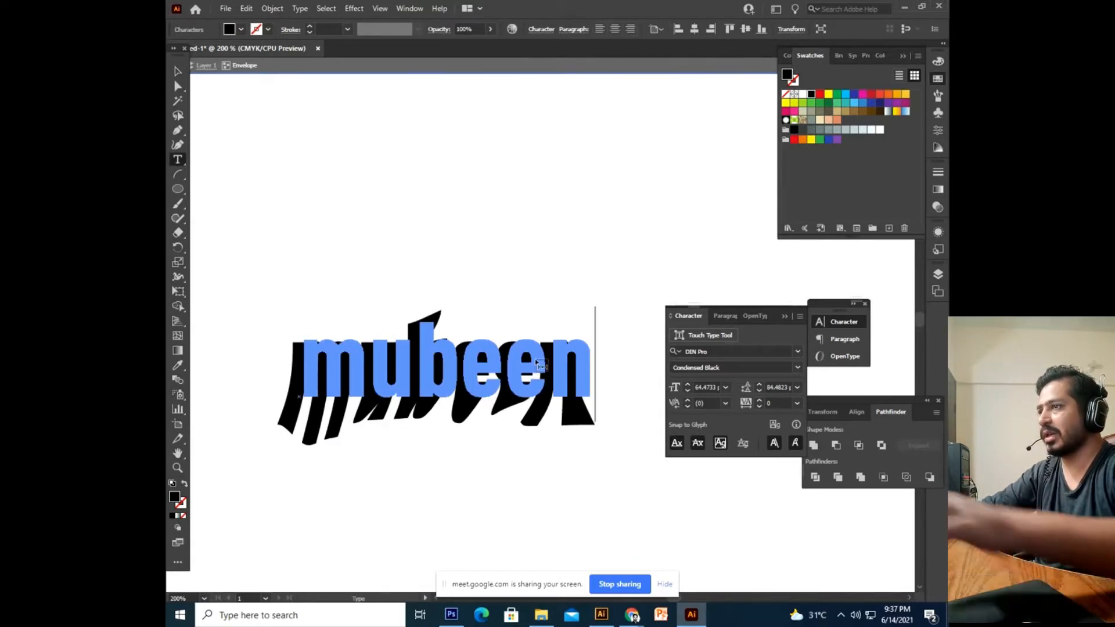
key("Escape")
left_click(380, 269)
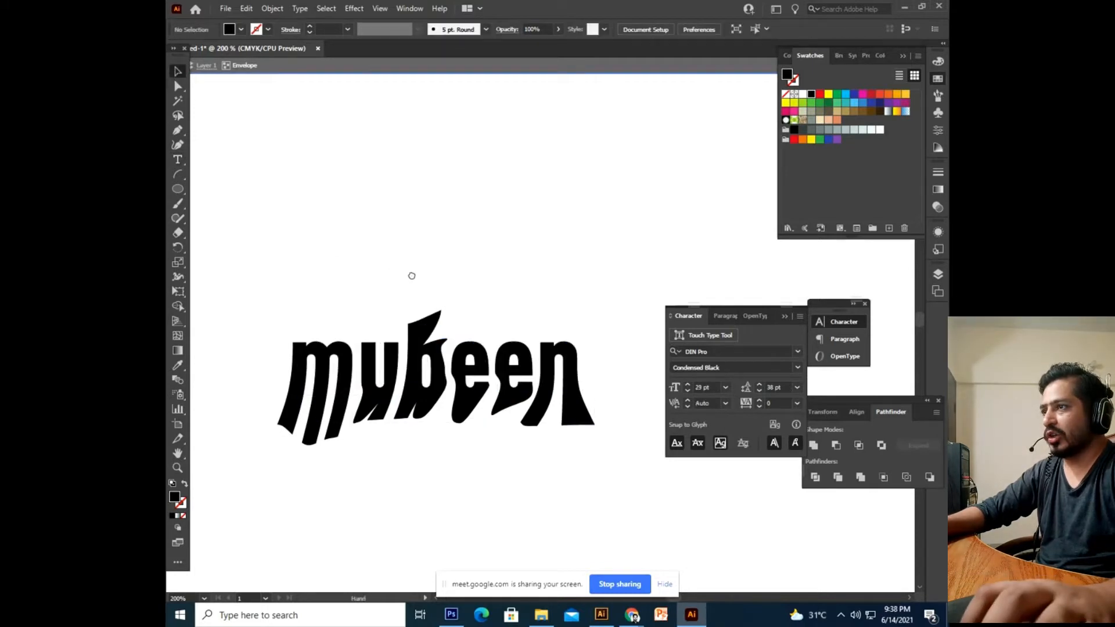
Delete the warped artwork, leave envelope isolation mode and zoom out to 100%.
left_click_drag(654, 183, 250, 493)
key("Delete")
key("ctrl+minus")
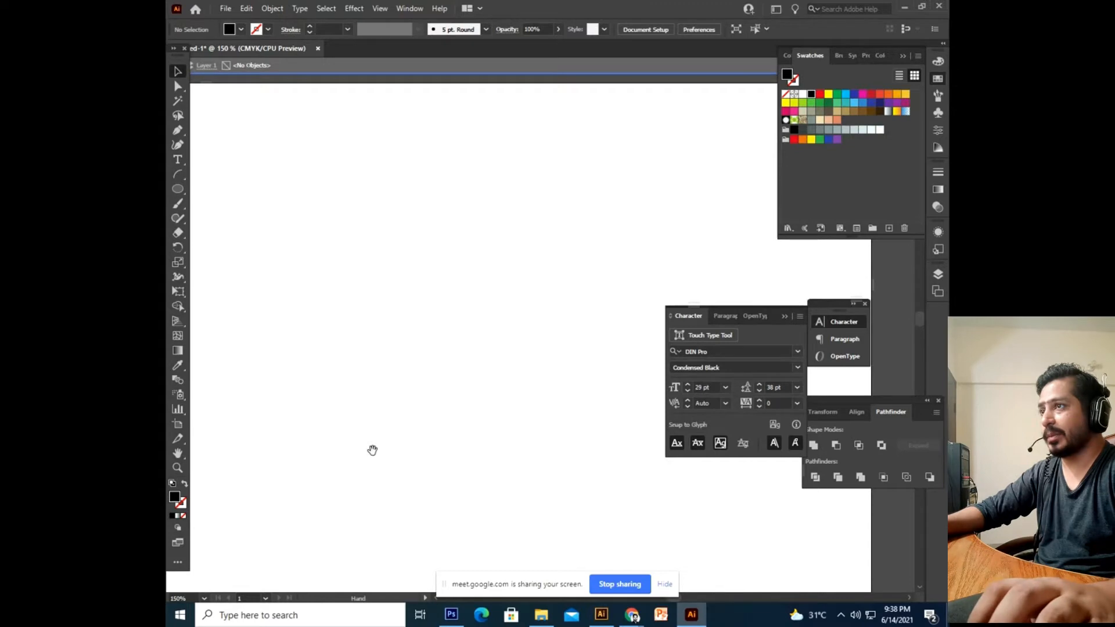
key("Escape")
key("ctrl+minus")
Pan around the empty artboard, then bring the Google Meet window to the front.
left_click_drag(425, 455, 280, 338)
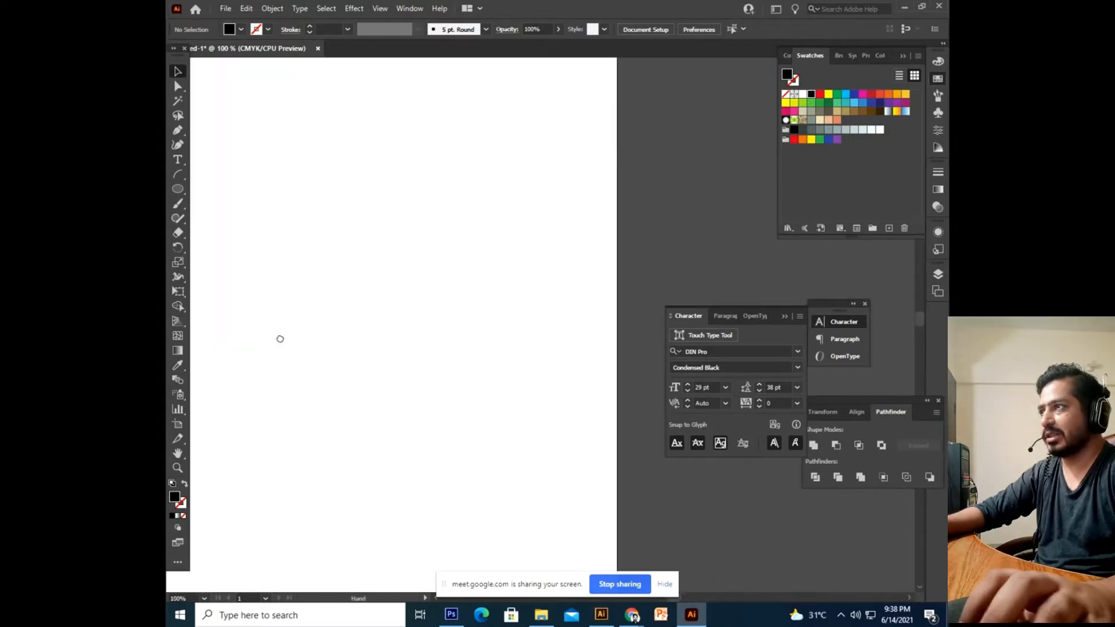
left_click_drag(352, 255, 364, 294)
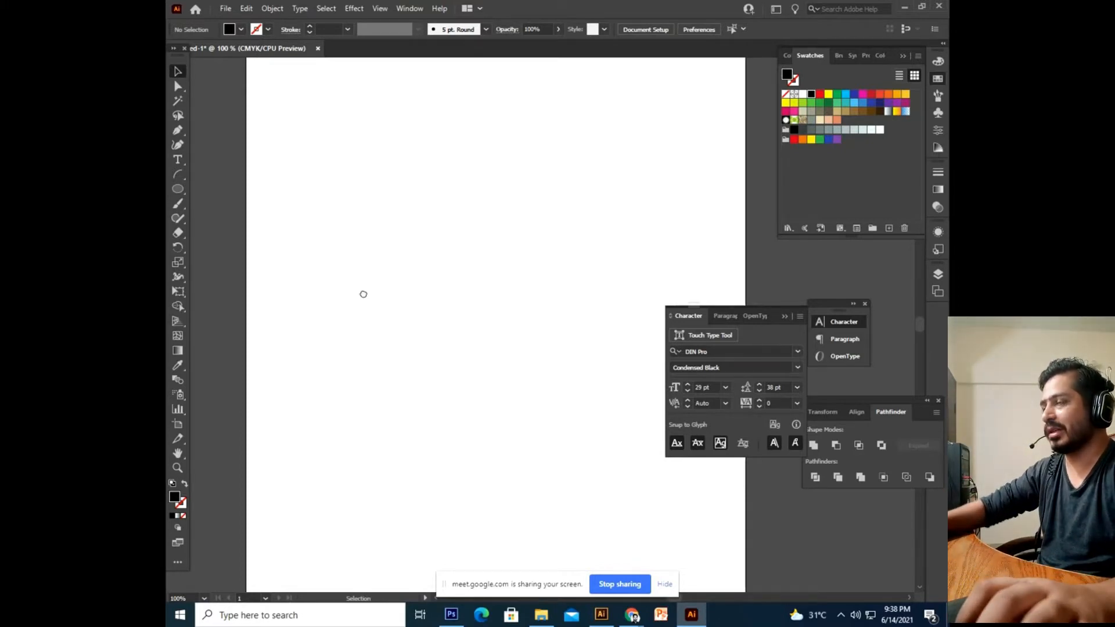
left_click_drag(373, 249, 371, 308)
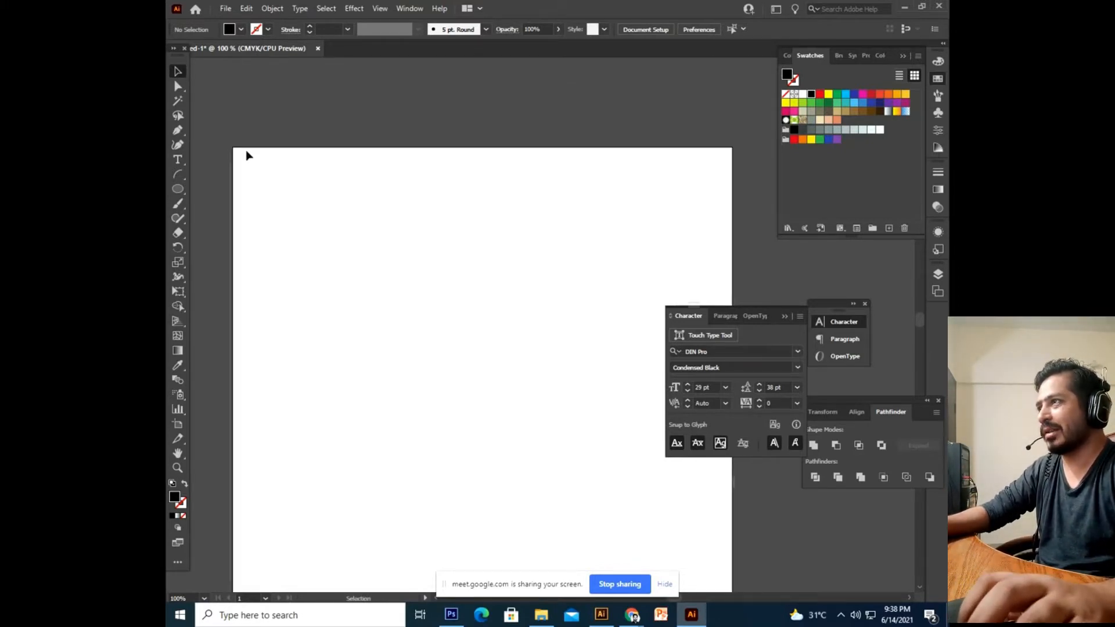
left_click_drag(444, 363, 472, 216)
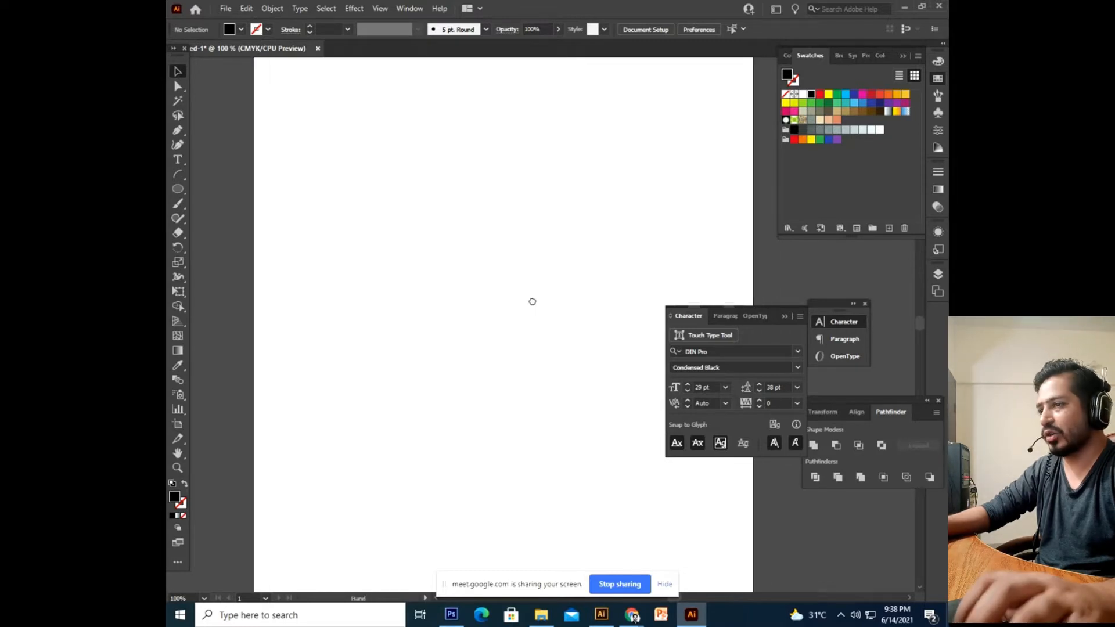
mouse_move(632, 614)
left_click(575, 523)
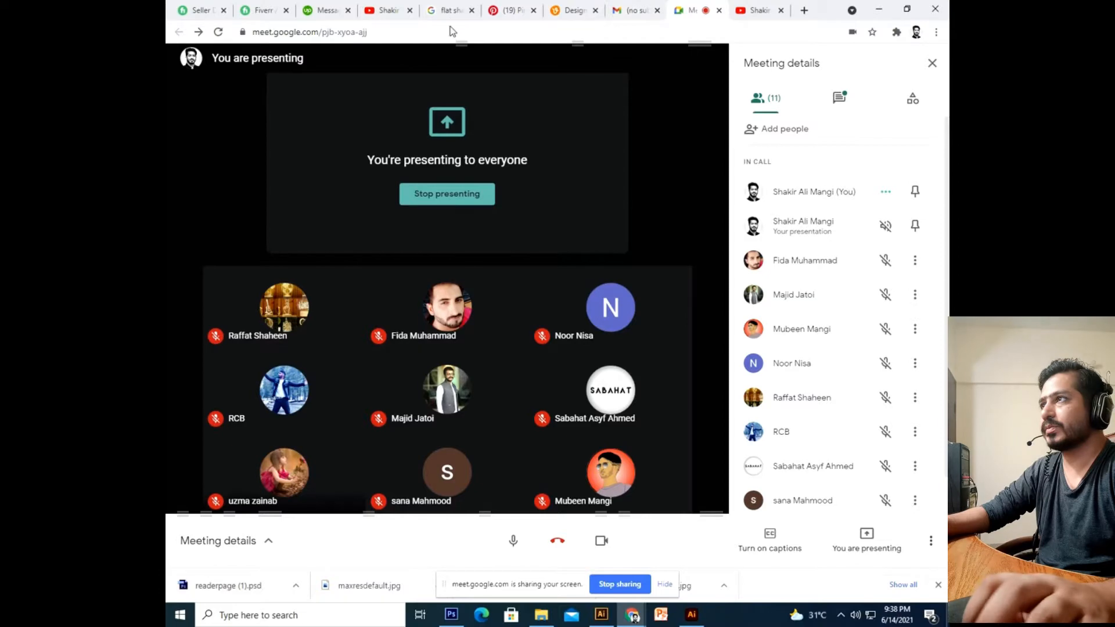
Look at the Fiverr seller dashboard, then show the Google Meet chat messages.
left_click(262, 10)
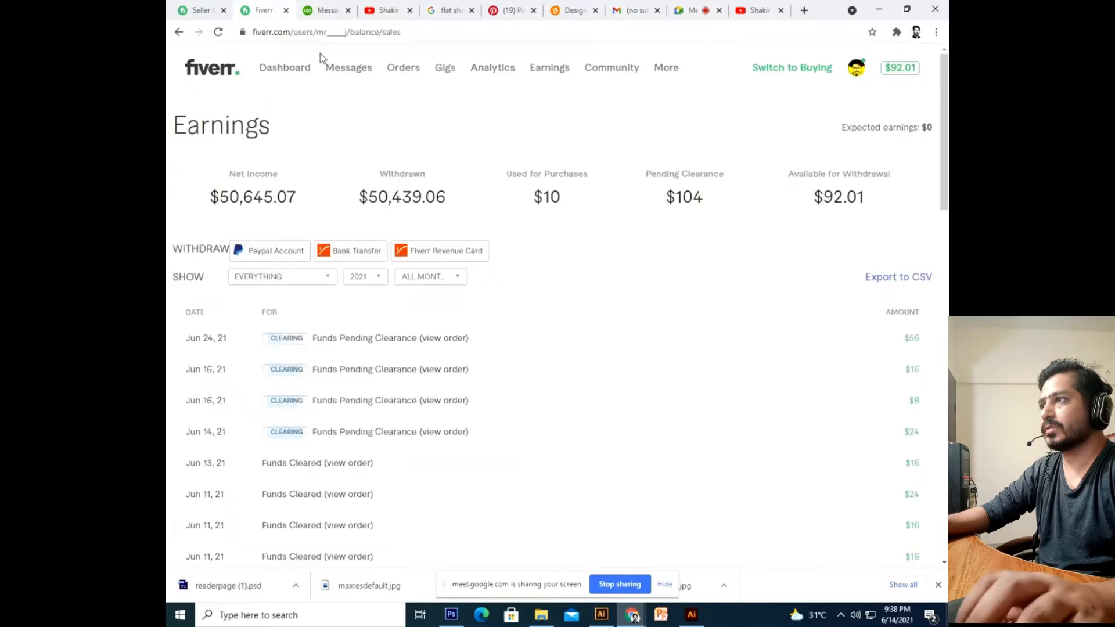
left_click(284, 71)
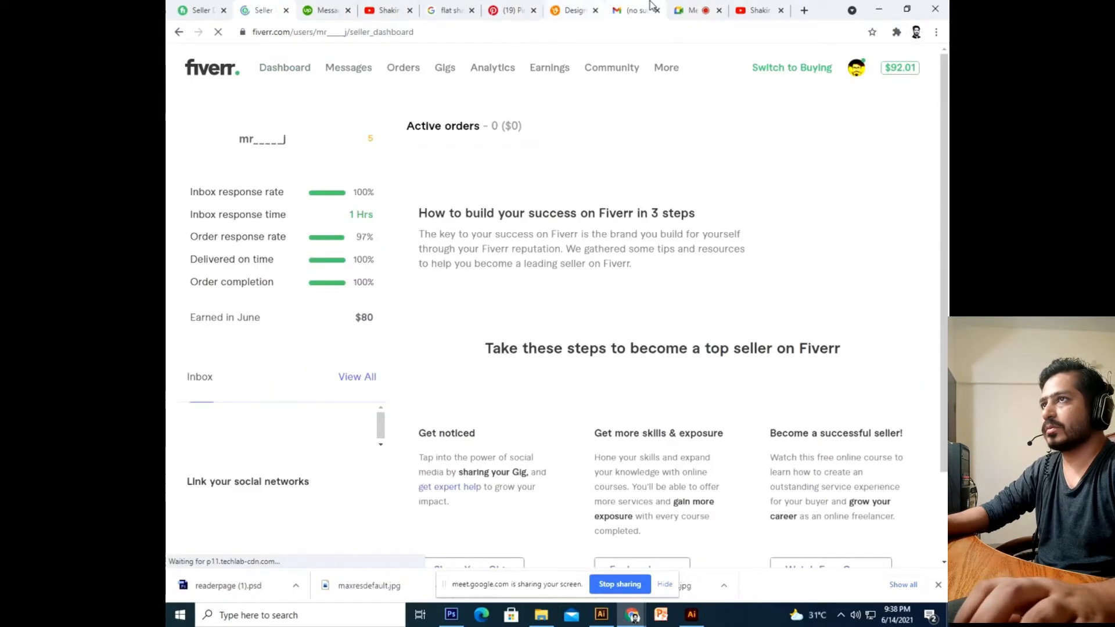
left_click(689, 10)
left_click(836, 100)
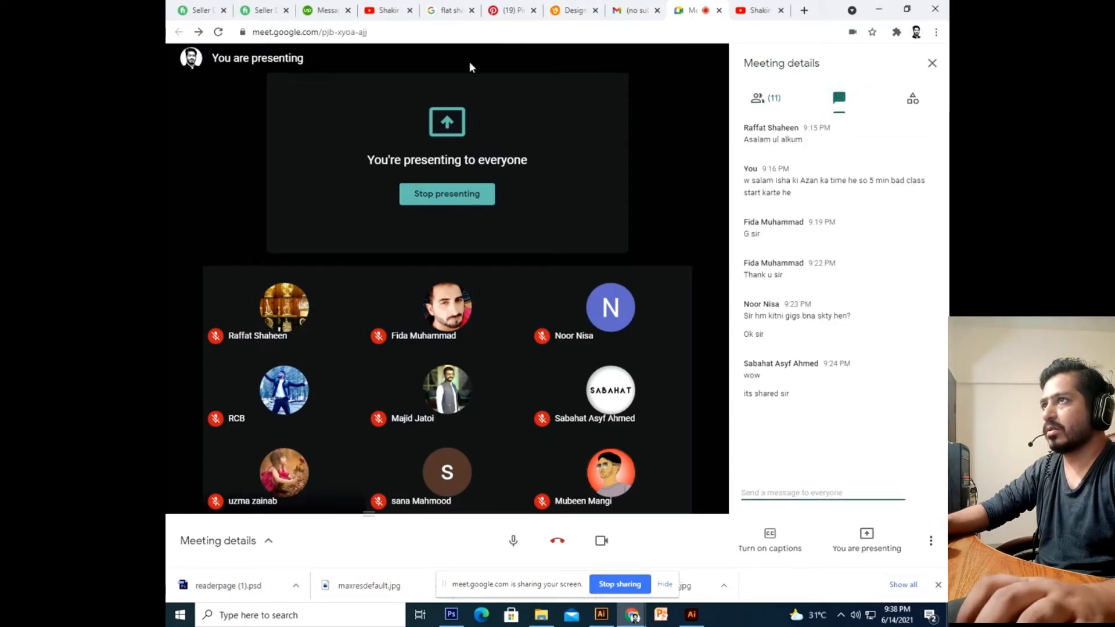
Flip through the character design, tutorial, Gmail and Meet tabs, then open a new tab.
left_click(462, 10)
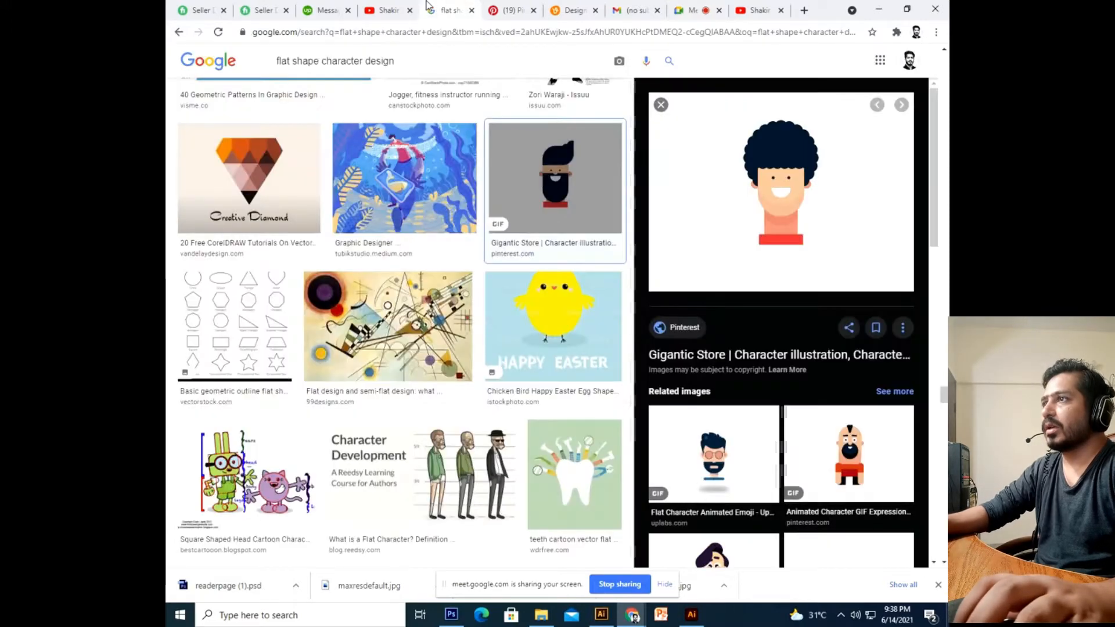
left_click(571, 10)
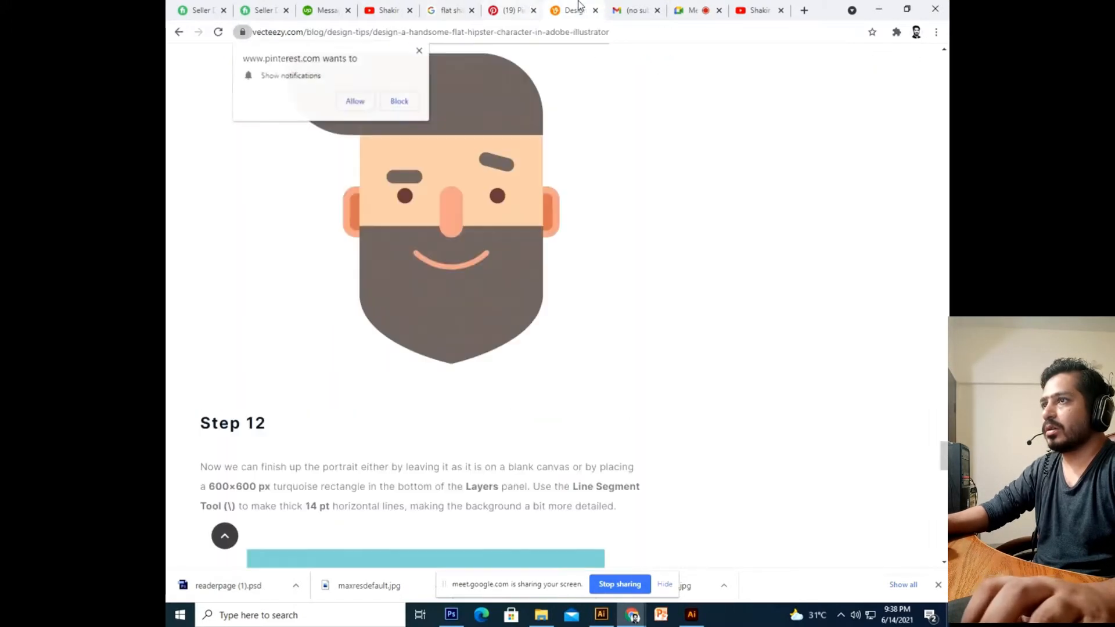
left_click(634, 10)
left_click(691, 10)
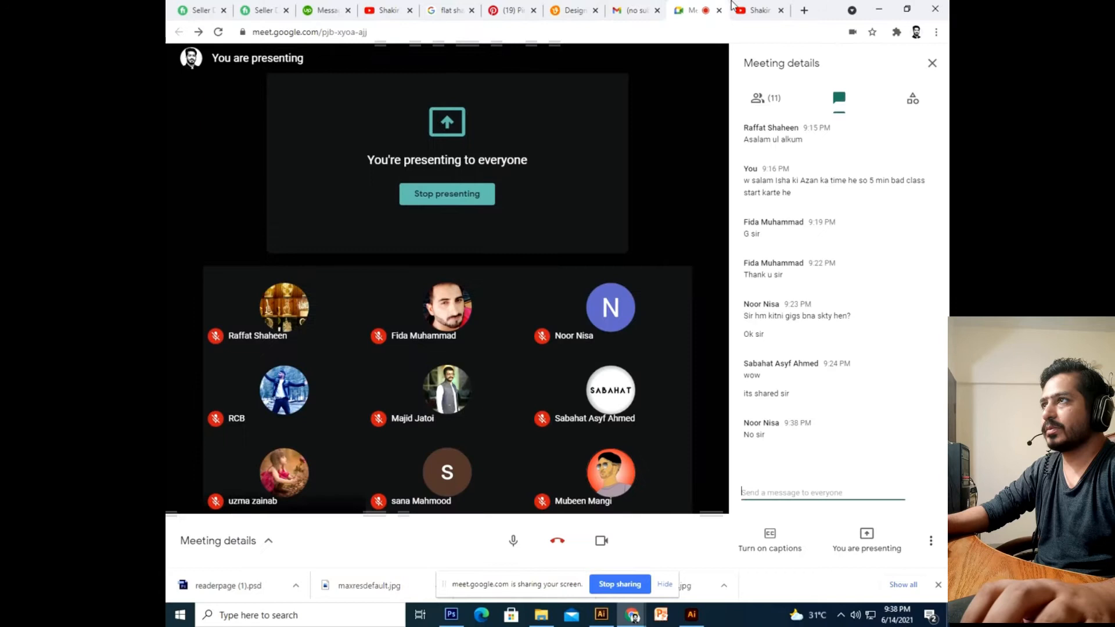
left_click(809, 16)
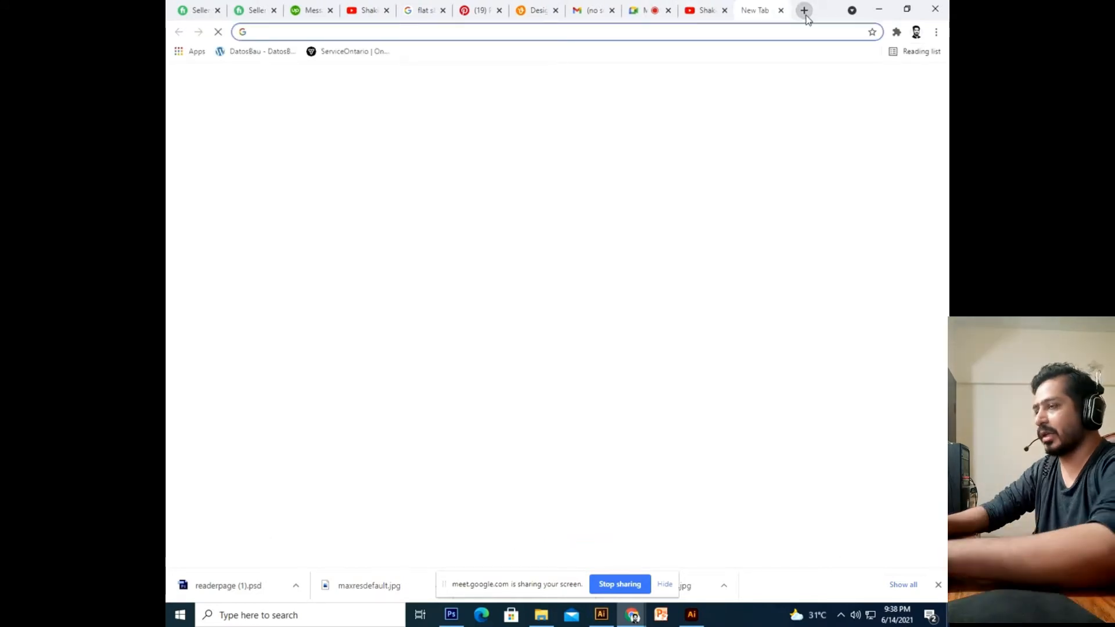
Search Google for 'WARP BOOTLE' and view the image results.
type("Fi")
key("BackSpace")
key("BackSpace")
key("BackSpace")
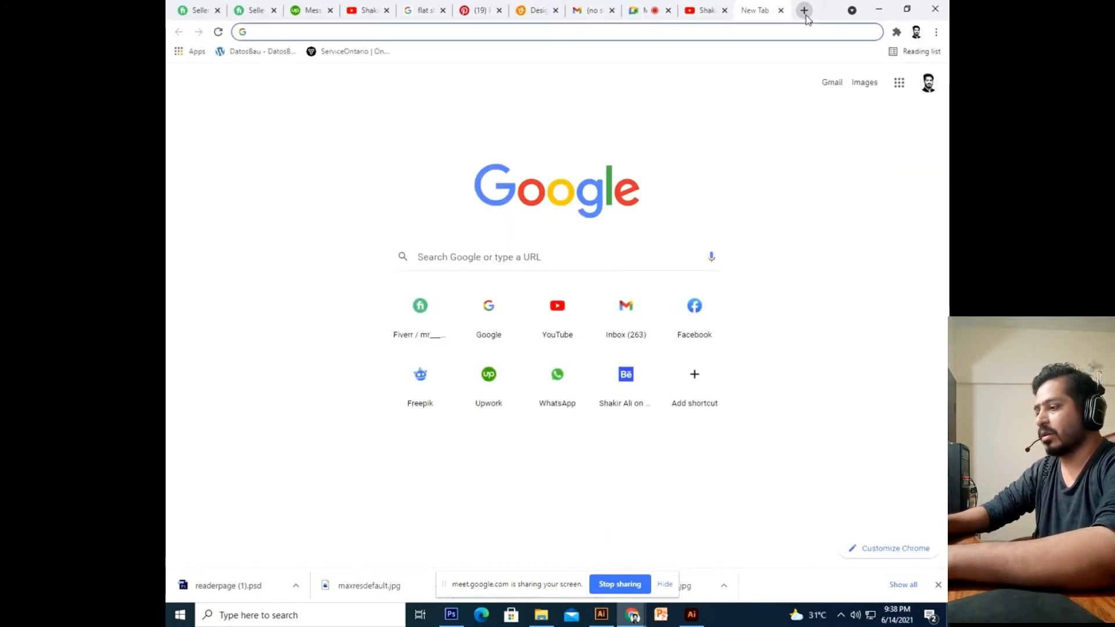
type("WARP")
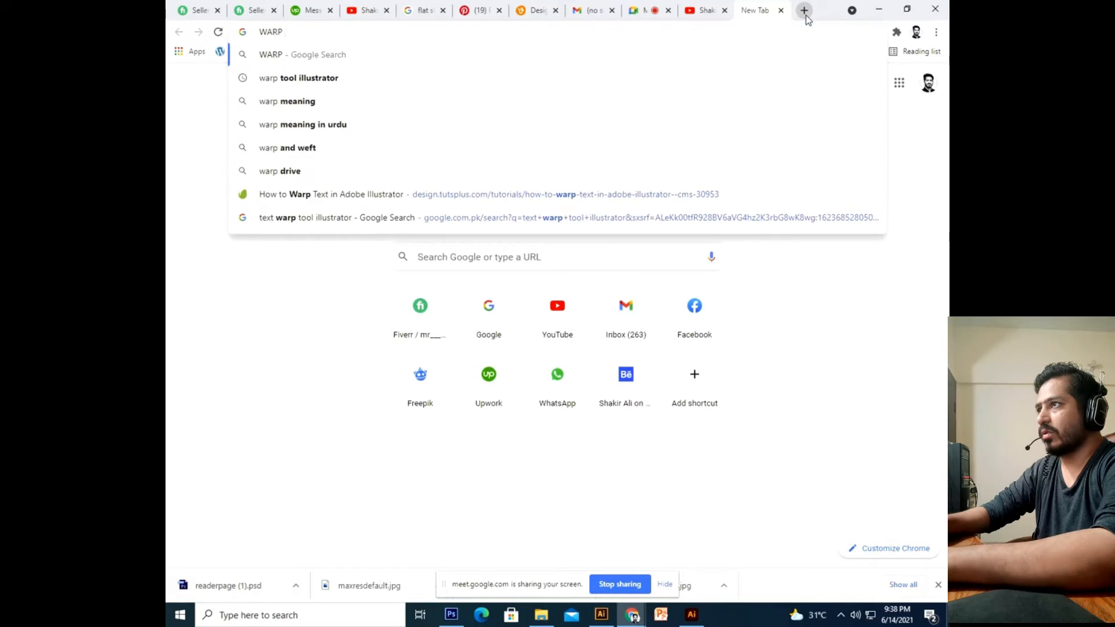
type(" BOOTL")
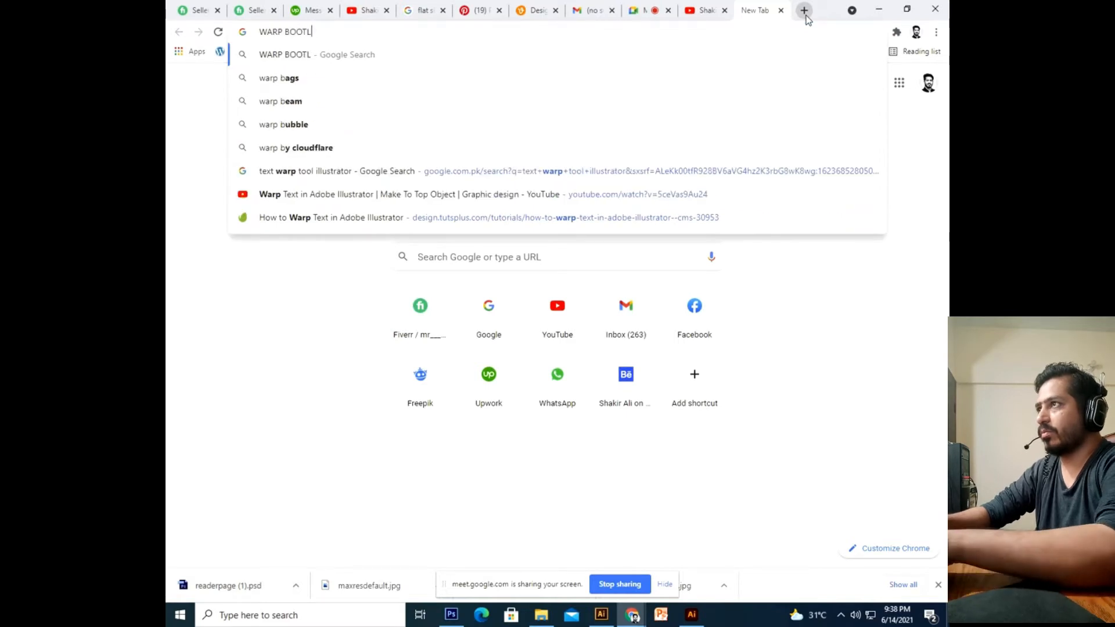
type("E")
key("Return")
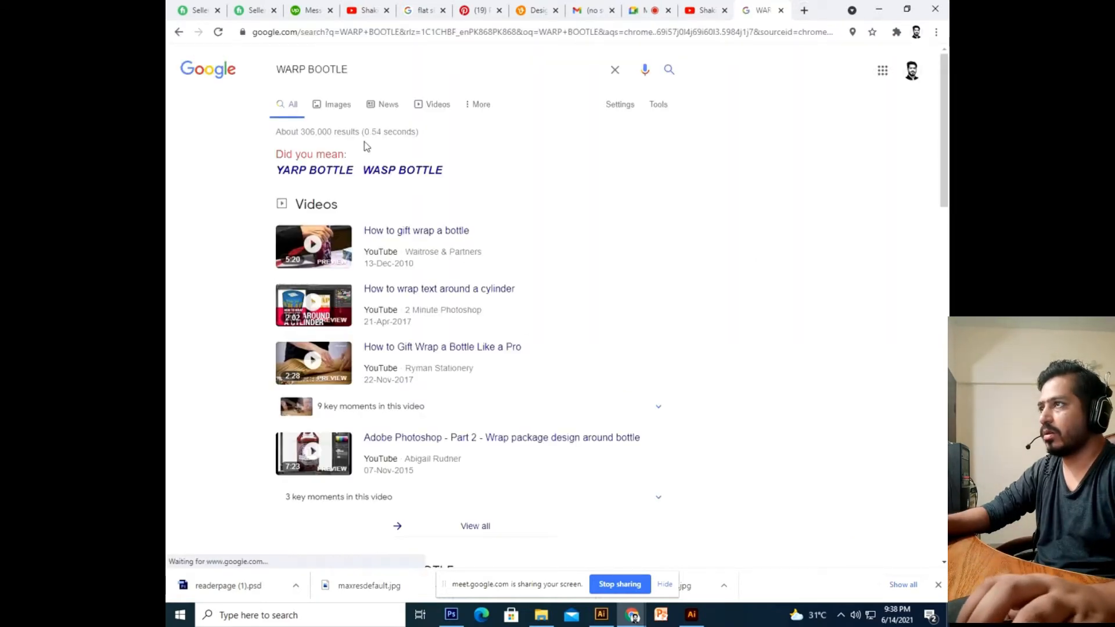
left_click(338, 105)
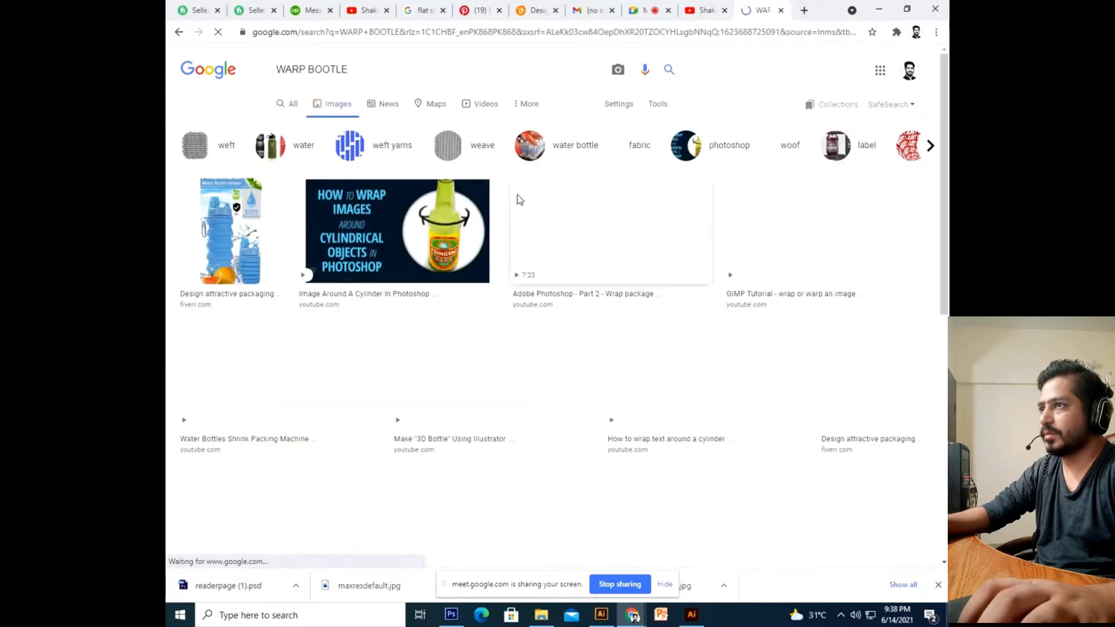
scroll(481, 366, "down", 8)
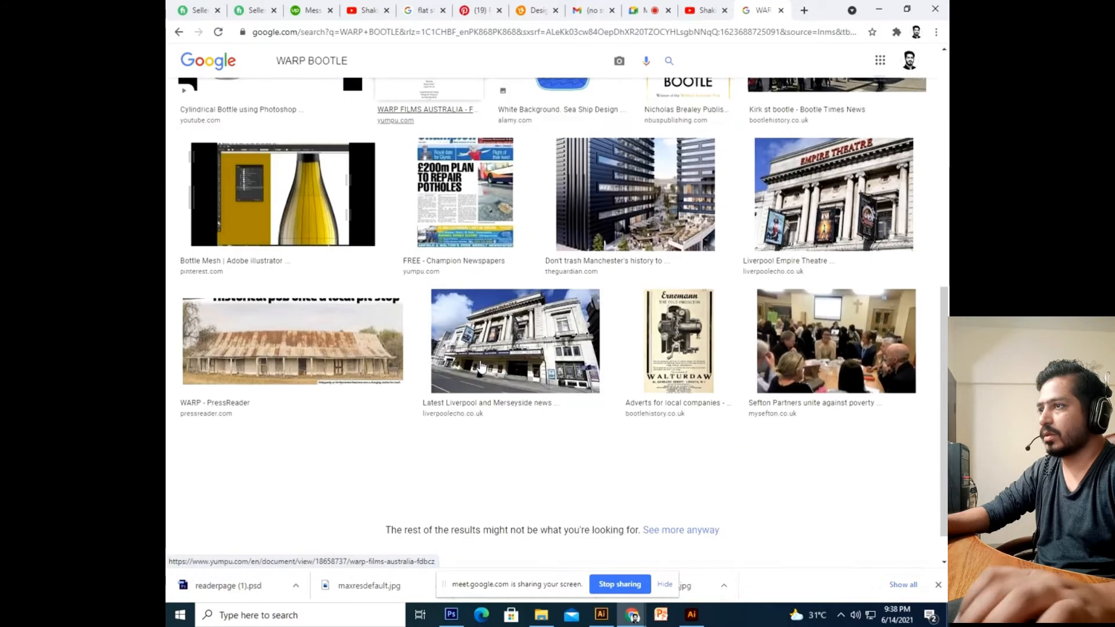
scroll(481, 366, "up", 10)
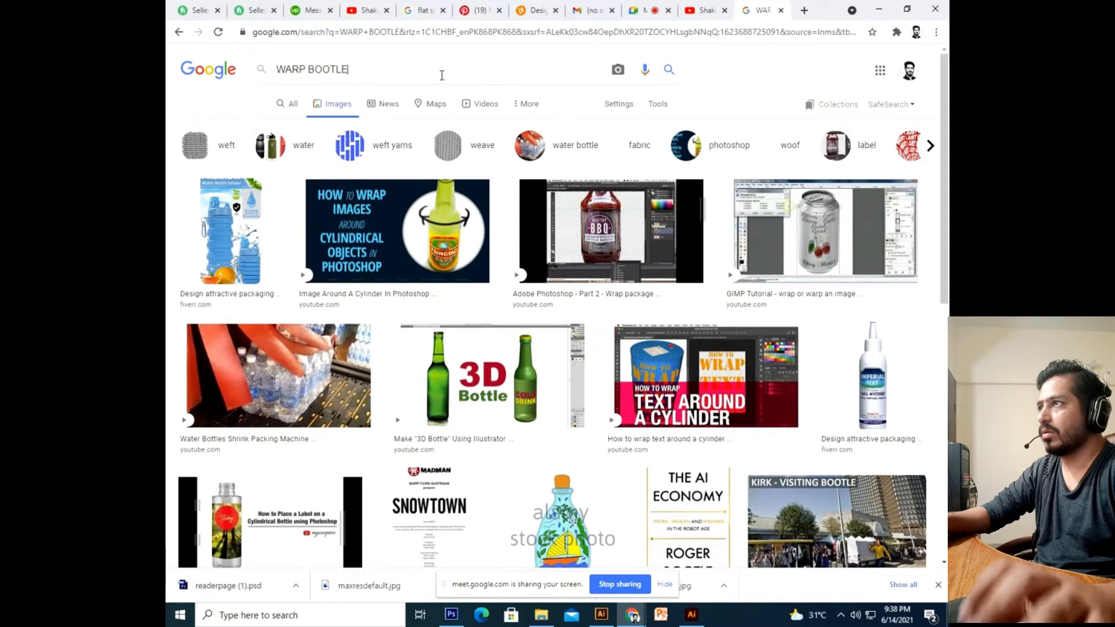
Search images for 'wine bootle warp text' and scroll through the results.
key("ctrl+a")
type("WINE BO")
key("BackSpace")
key("BackSpace")
key("BackSpace")
key("BackSpace")
key("BackSpace")
key("BackSpace")
key("BackSpace")
type("wine bootle wa")
type("to")
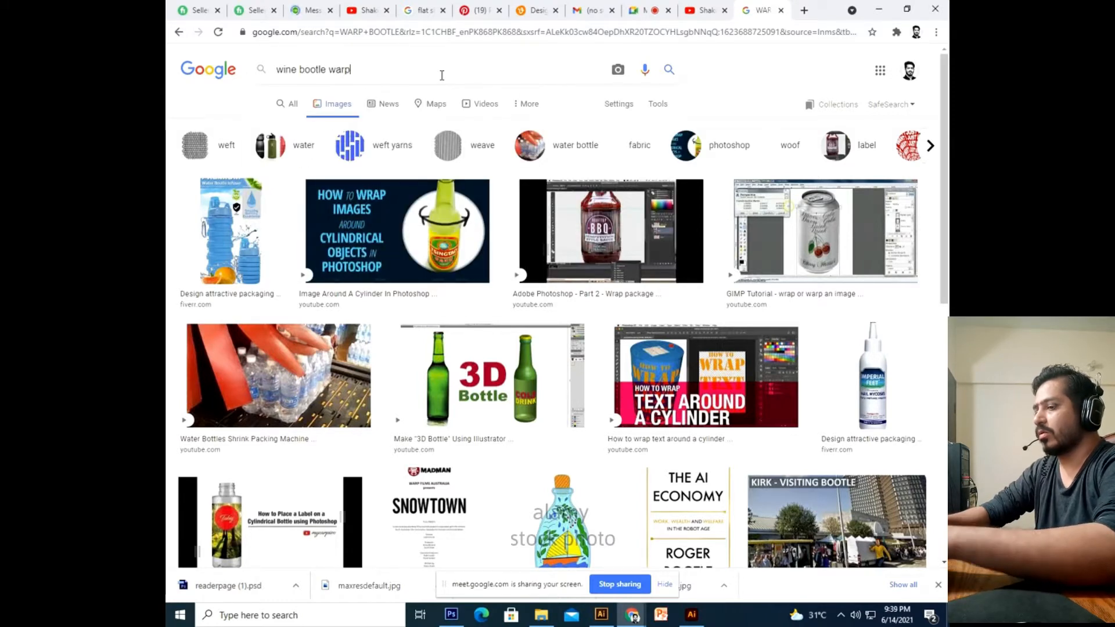
type("text")
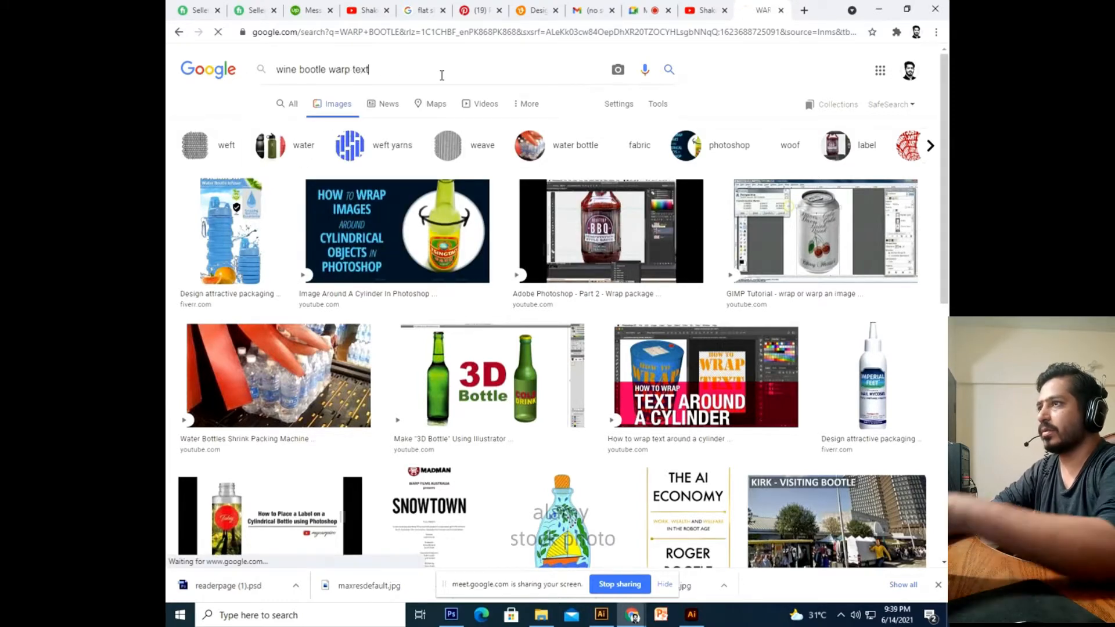
key("Return")
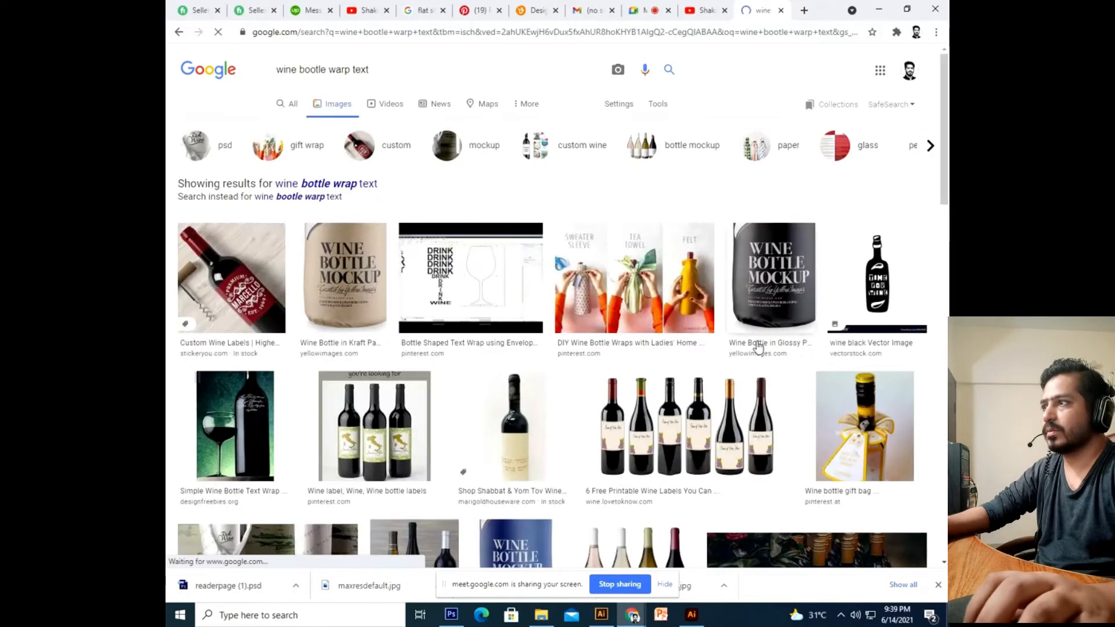
scroll(326, 288, "down", 3)
scroll(325, 290, "down", 10)
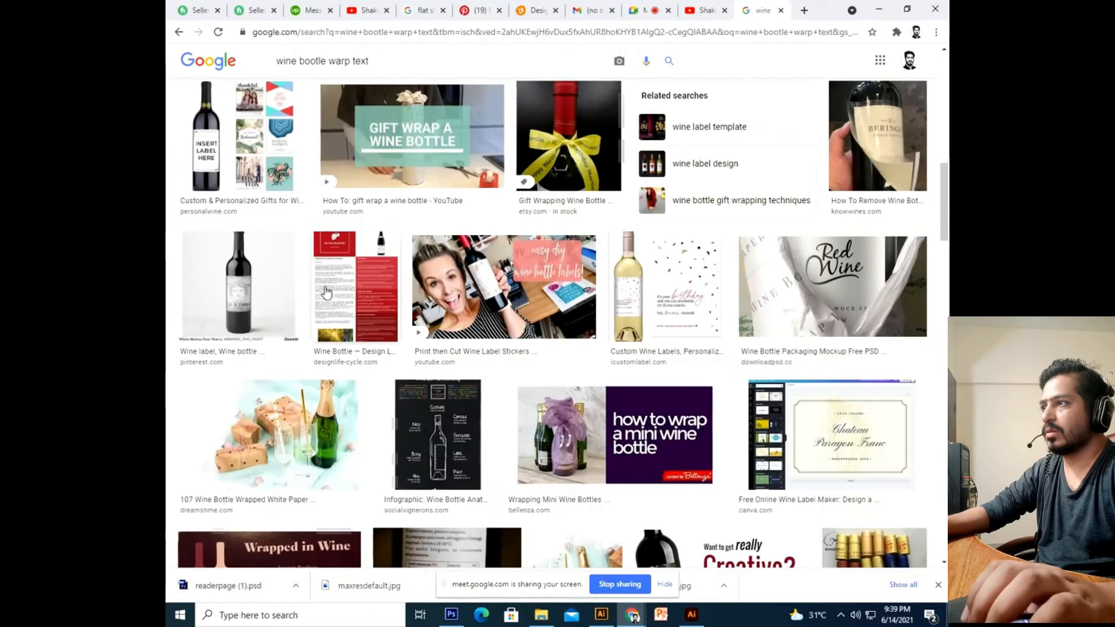
scroll(325, 291, "down", 5)
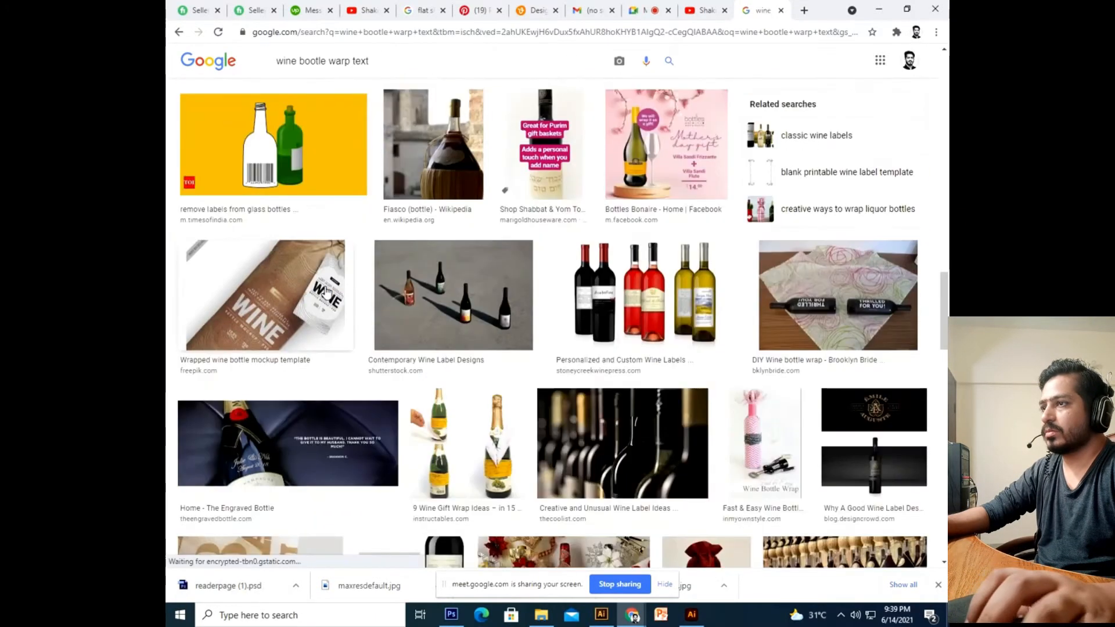
Dismiss Chrome's menu and replace the query with the suggested 'warp tool illustrator' search.
left_click(936, 32)
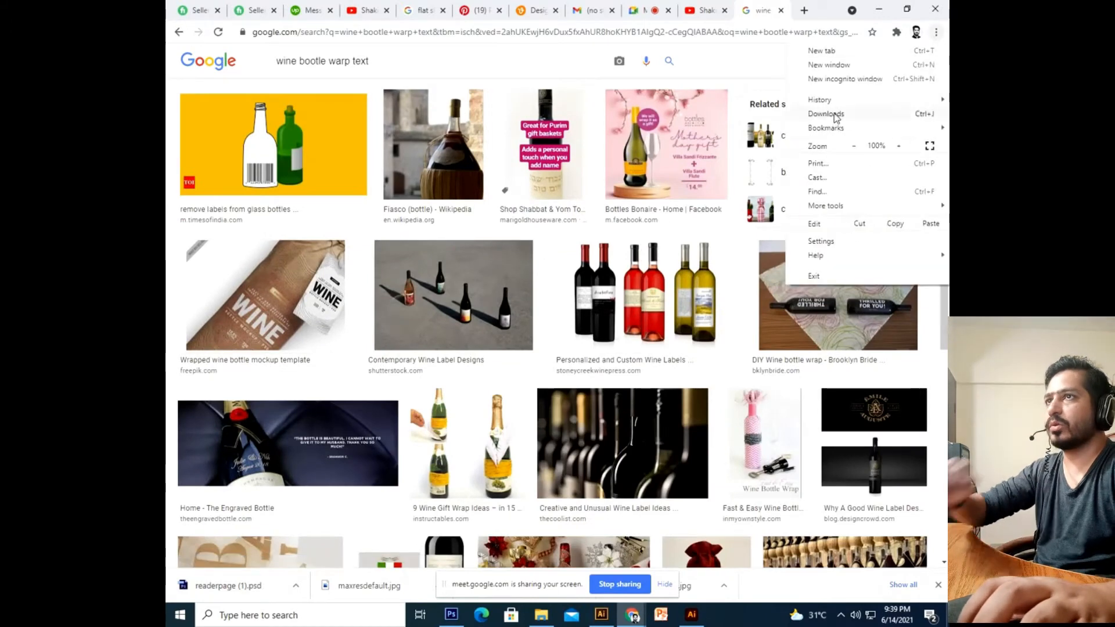
mouse_move(838, 102)
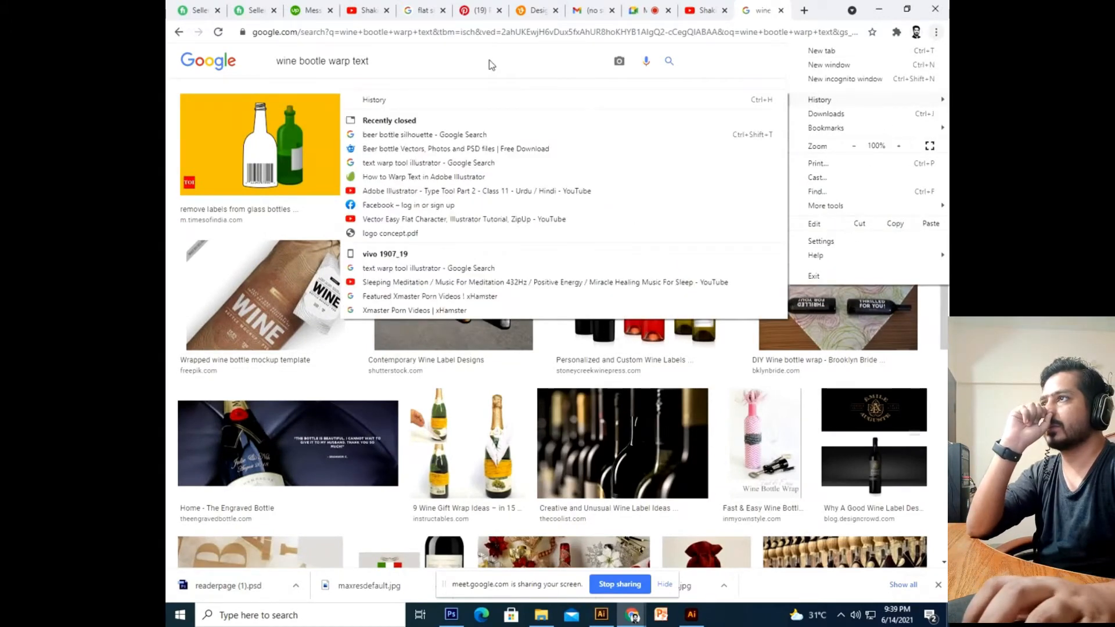
left_click(490, 64)
left_click(361, 58)
key("ctrl+a")
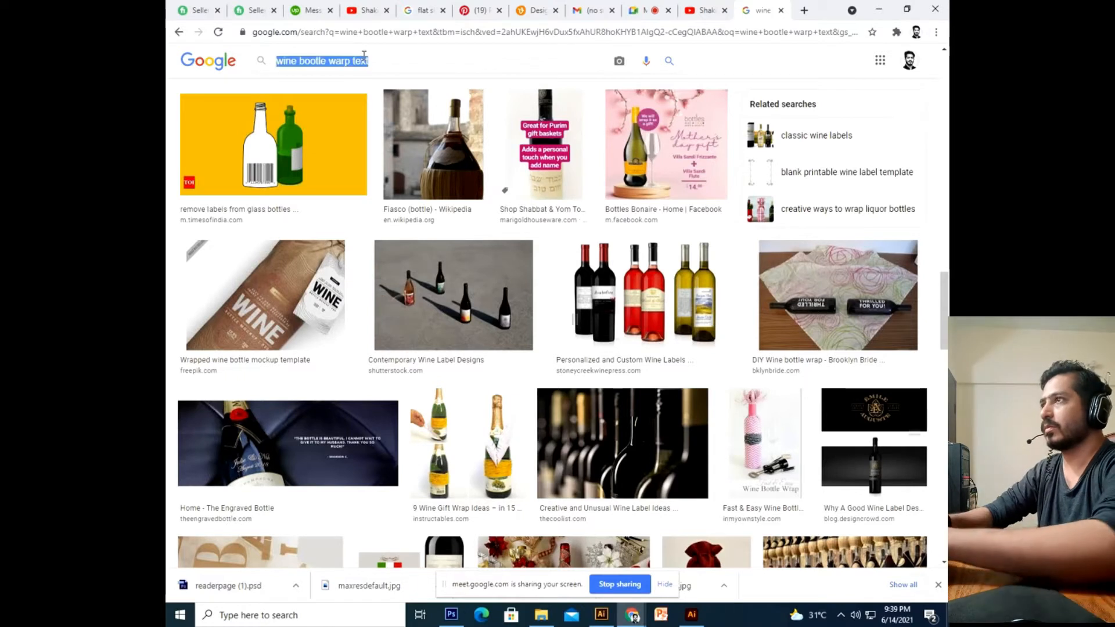
type("warp bootle")
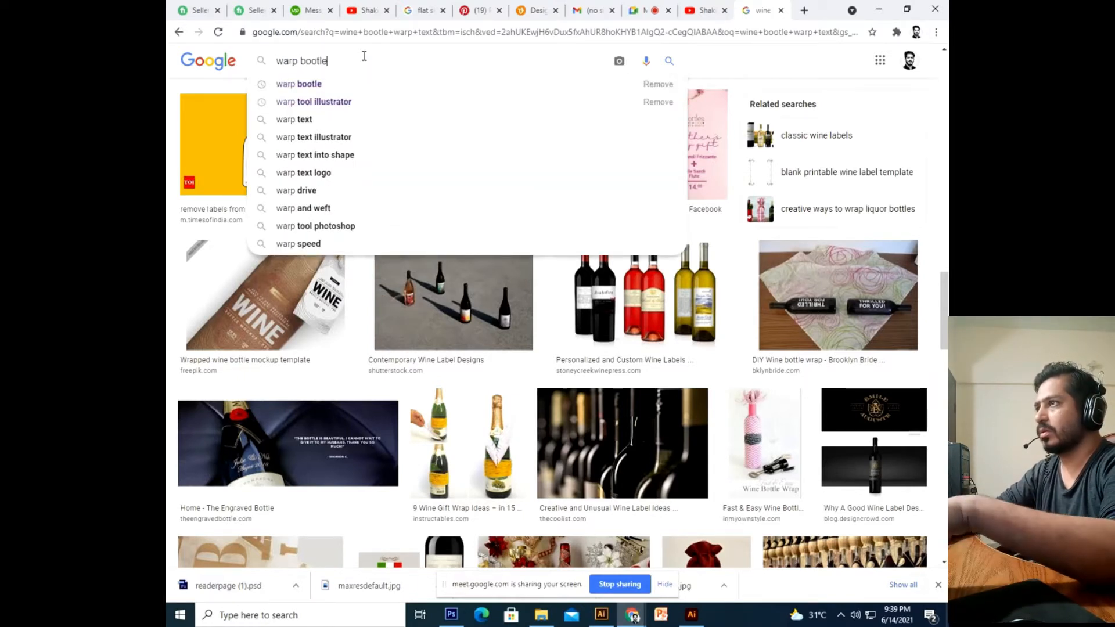
key("Down")
key("Down")
key("Return")
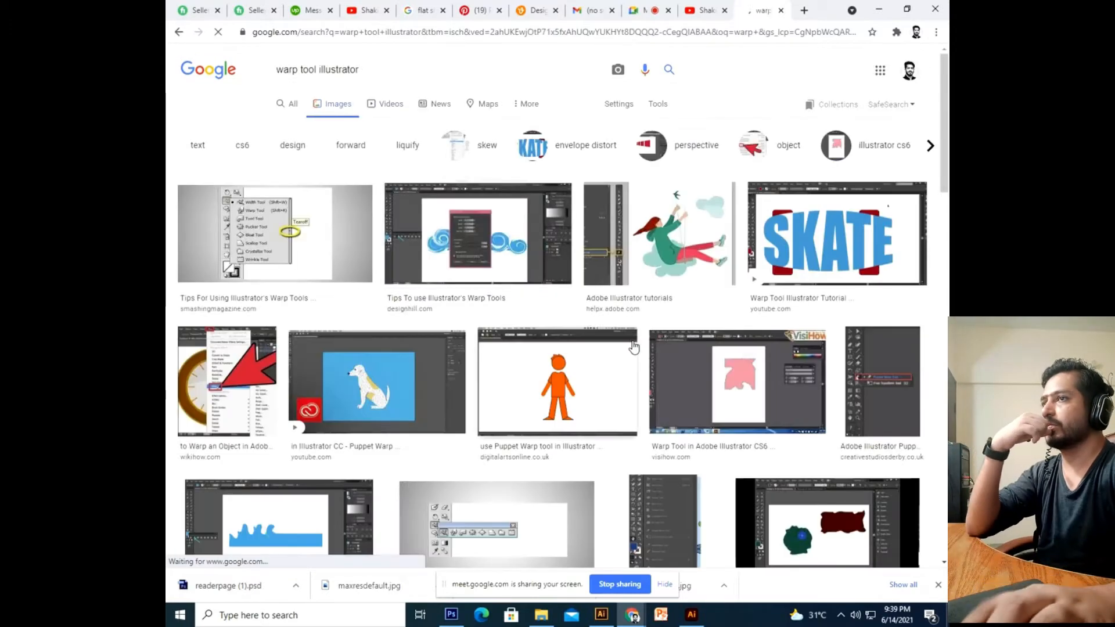
Add 'boo' to the query to search images for 'warp tool bootle illustrator'.
scroll(634, 347, "down", 20)
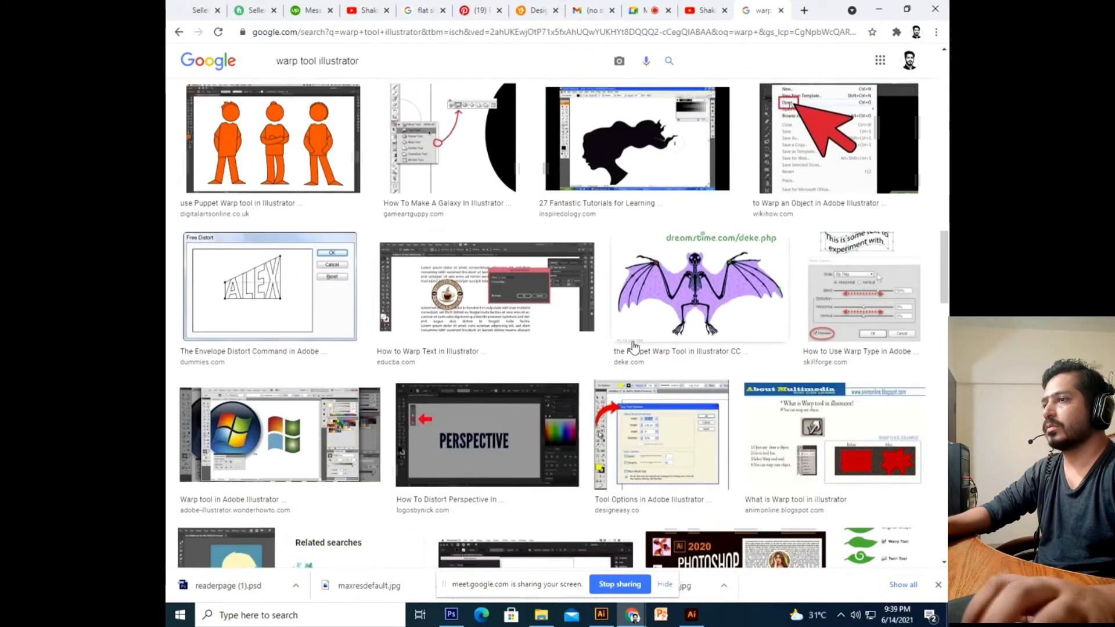
scroll(424, 146, "down", 2)
left_click(316, 61)
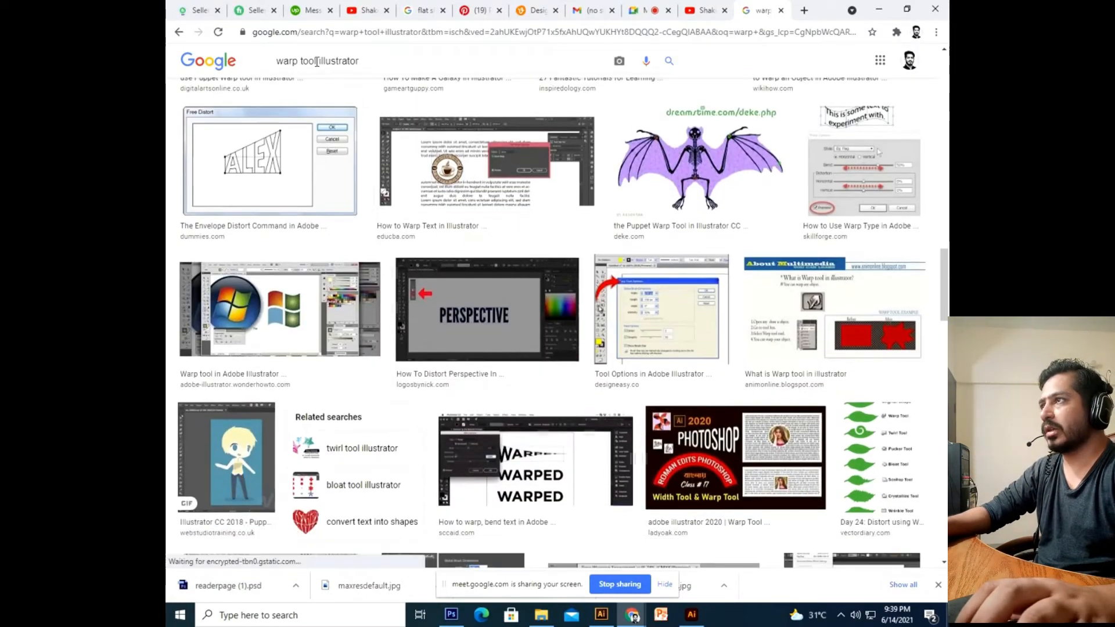
type("bootle")
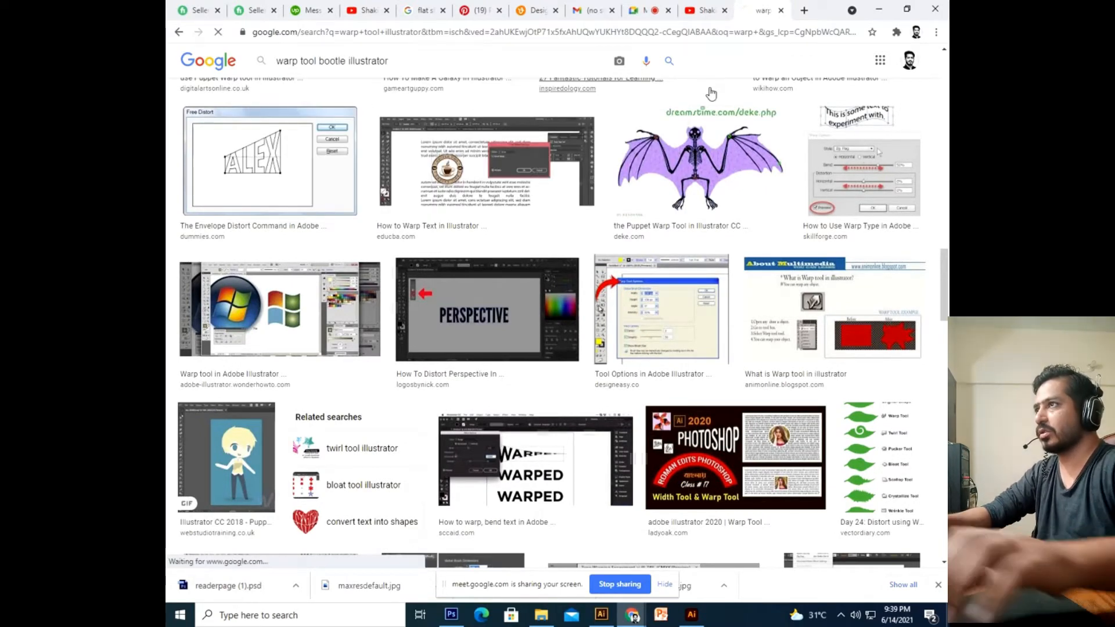
key("Return")
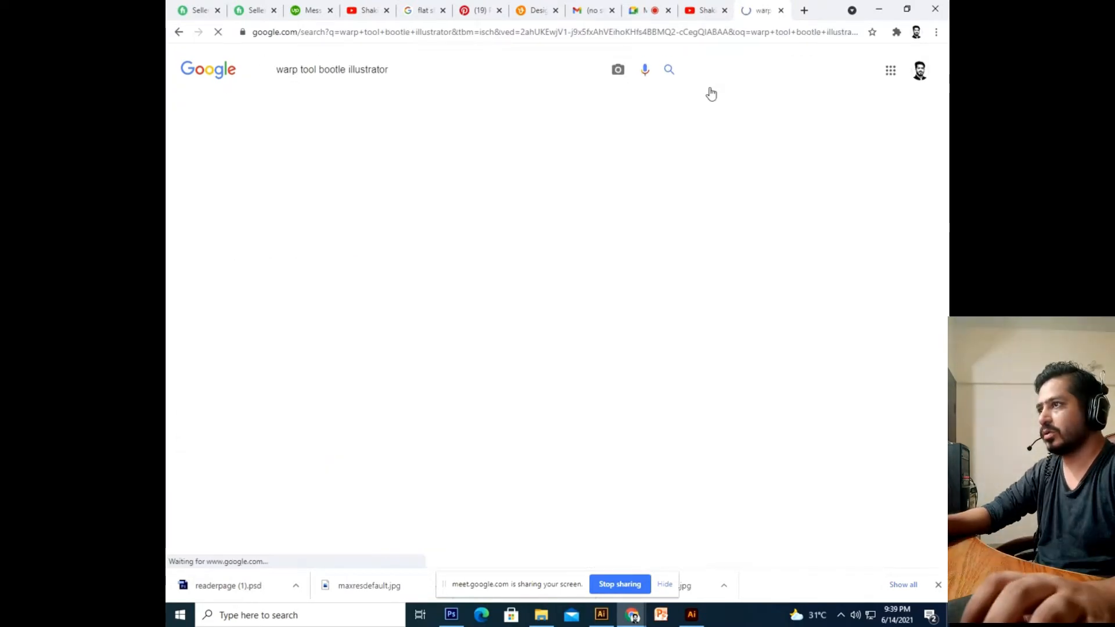
Scroll the results, then search images for 'bottle design with text'.
scroll(416, 213, "down", 15)
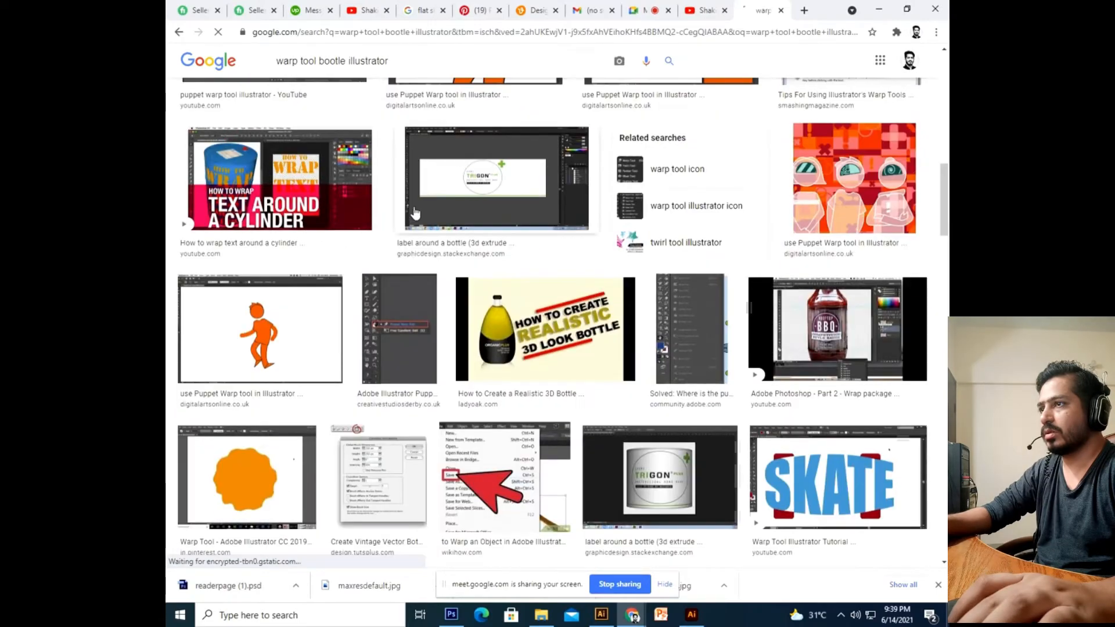
scroll(415, 212, "down", 15)
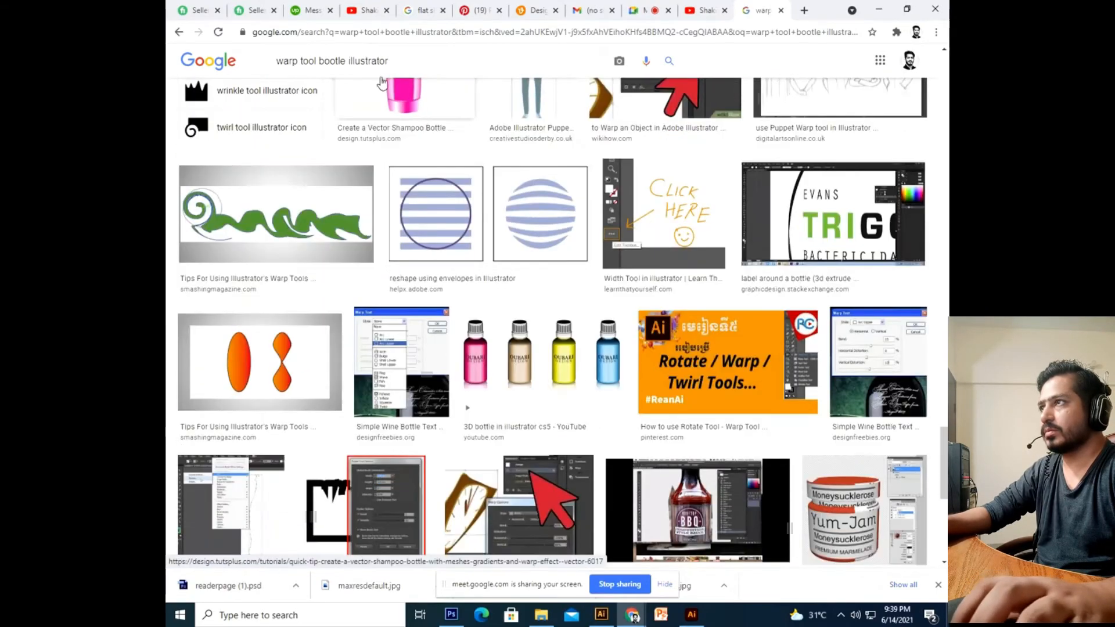
triple_click(413, 61)
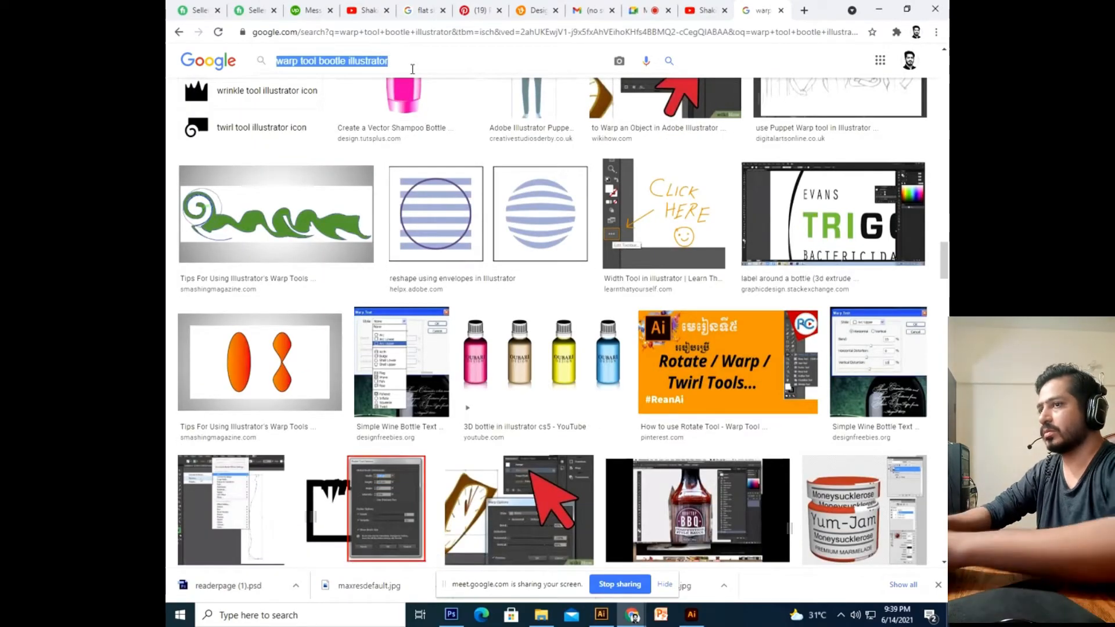
type("bootle de")
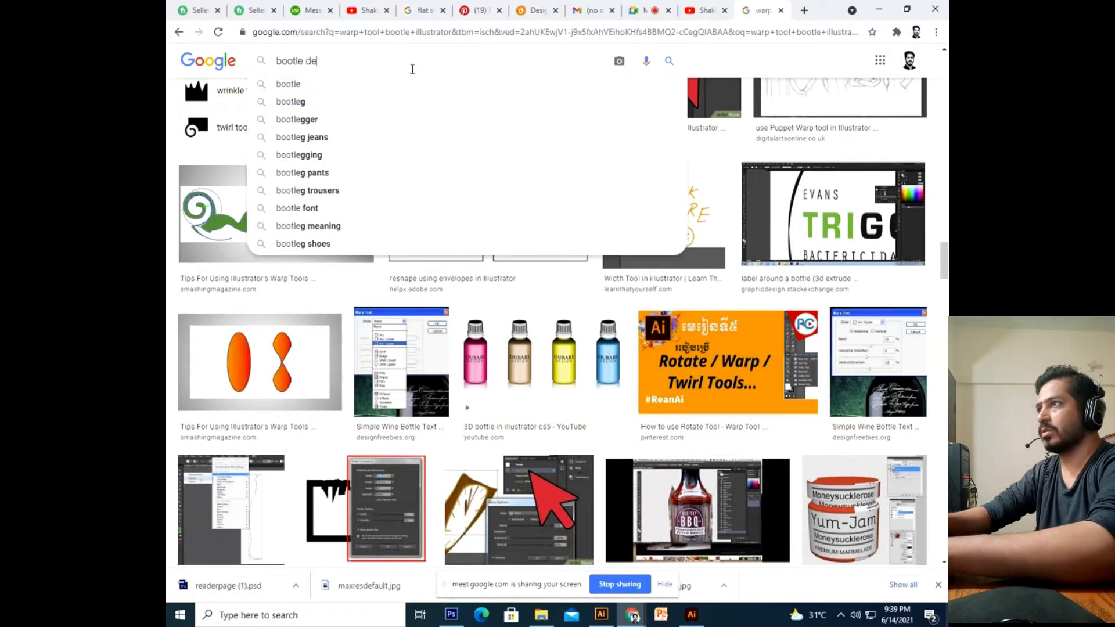
type("sign wit")
type("j t")
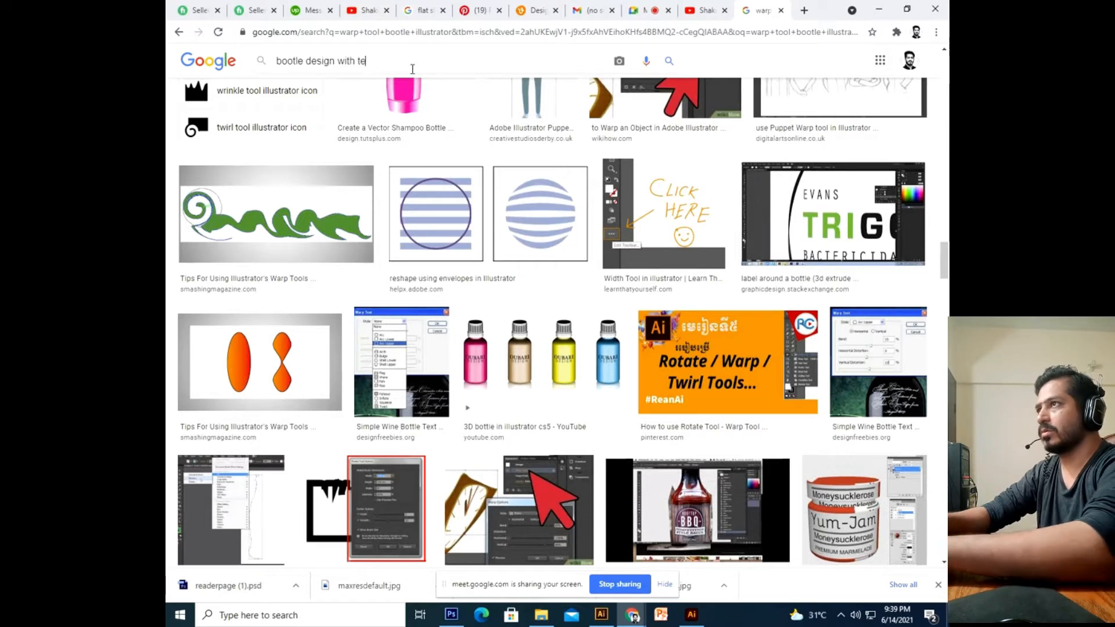
key("Return")
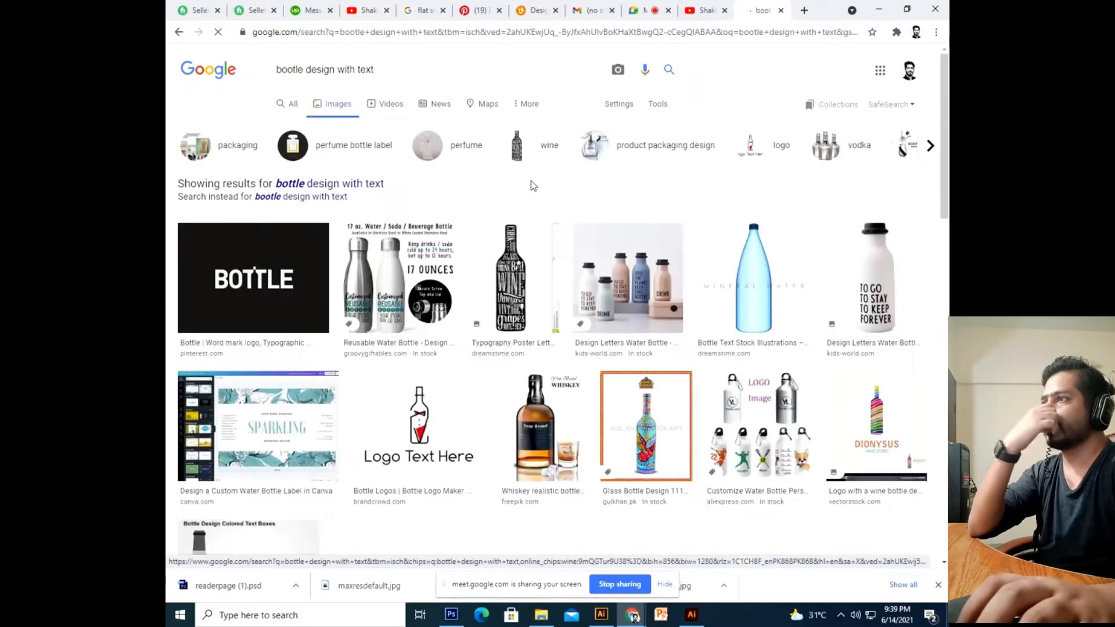
Preview the typography poster, handdrawn bottle quote and green Bottle Typography print, ending on The Big Drink calligram.
left_click(511, 279)
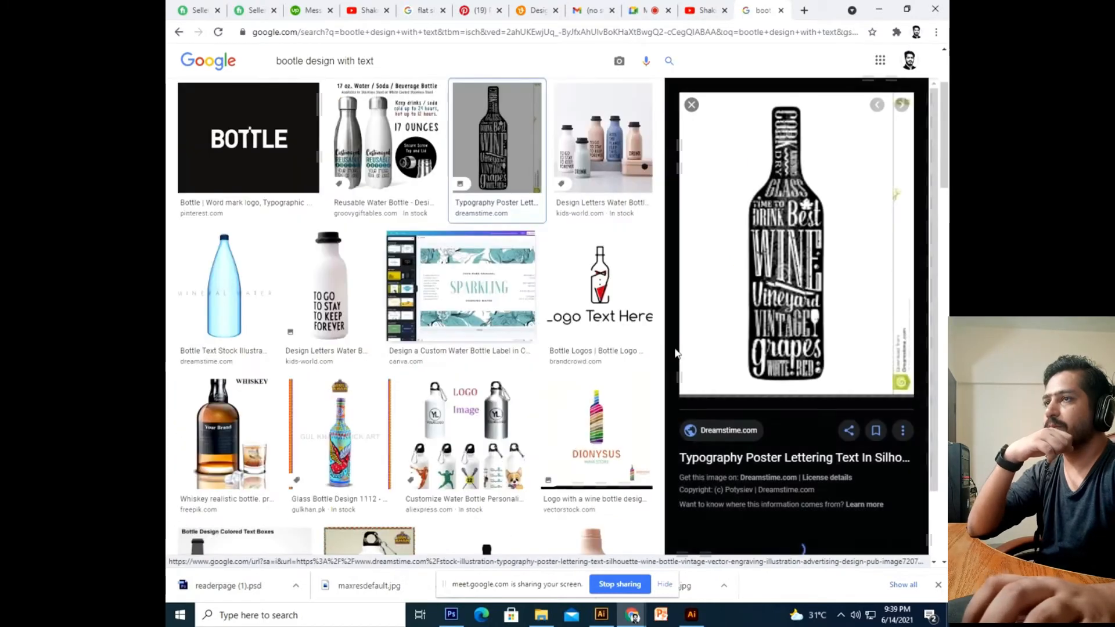
scroll(450, 347, "down", 7)
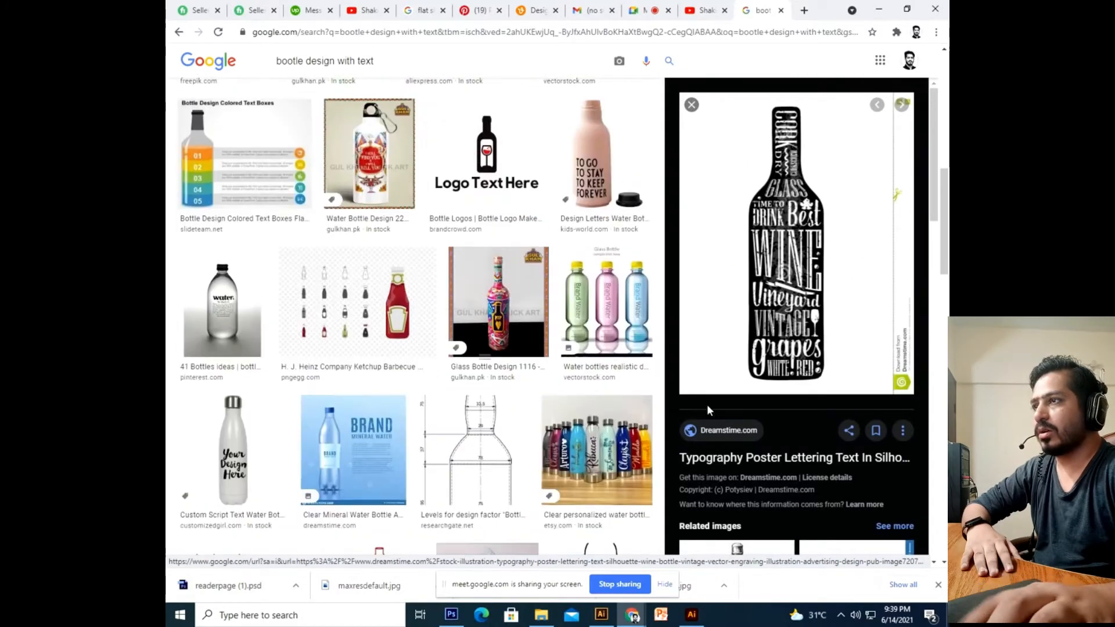
scroll(710, 406, "down", 8)
left_click(871, 309)
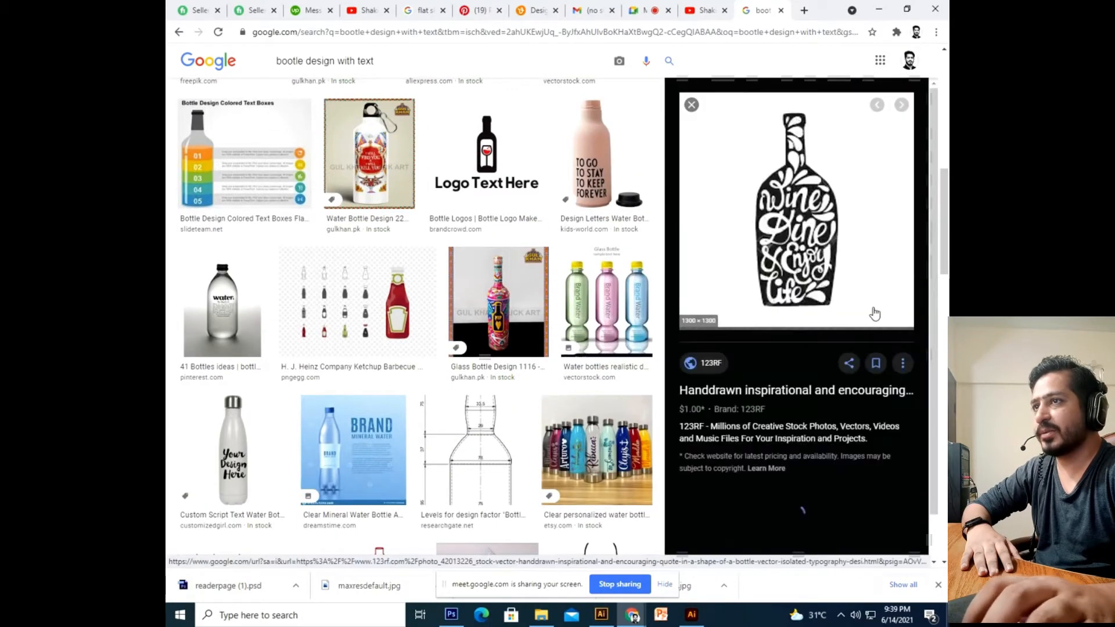
scroll(755, 289, "down", 3)
scroll(755, 326, "down", 5)
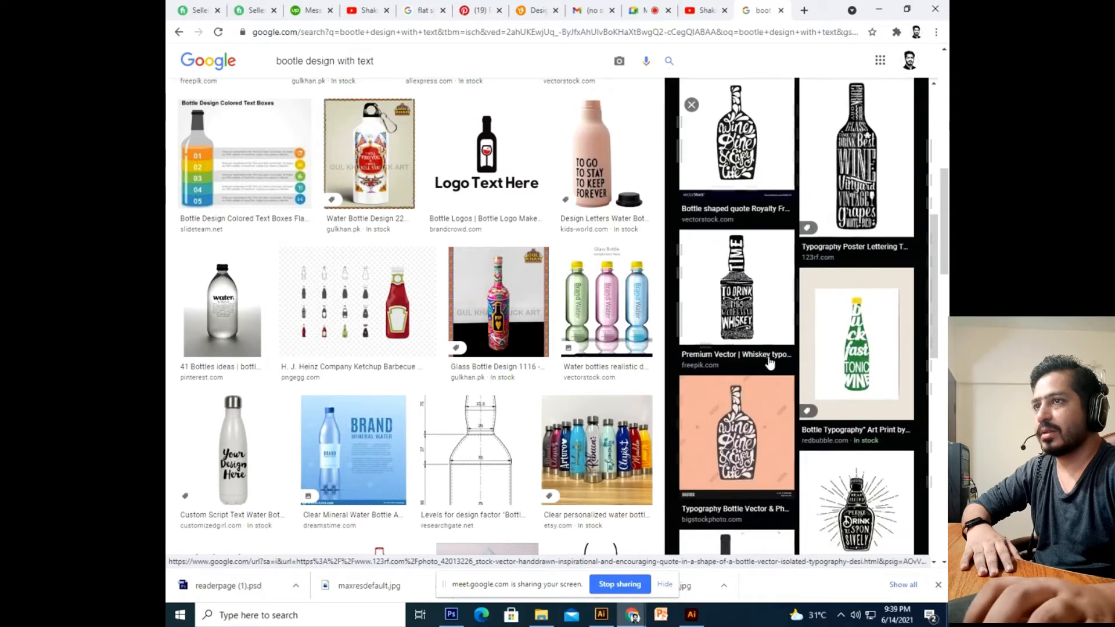
left_click(857, 372)
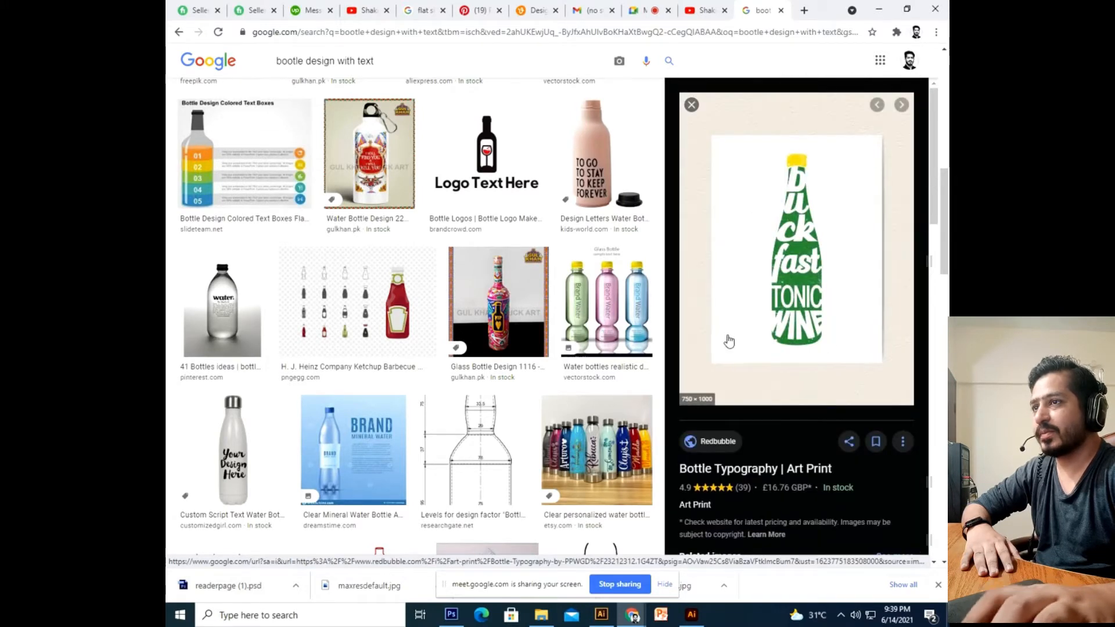
scroll(729, 342, "down", 6)
scroll(883, 423, "down", 3)
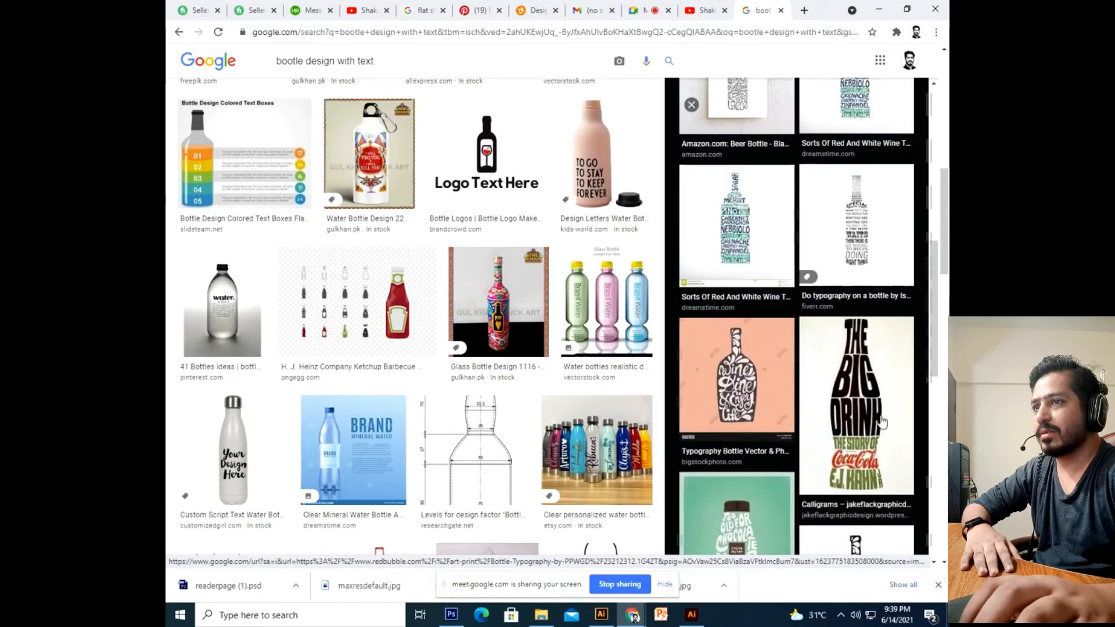
left_click(883, 423)
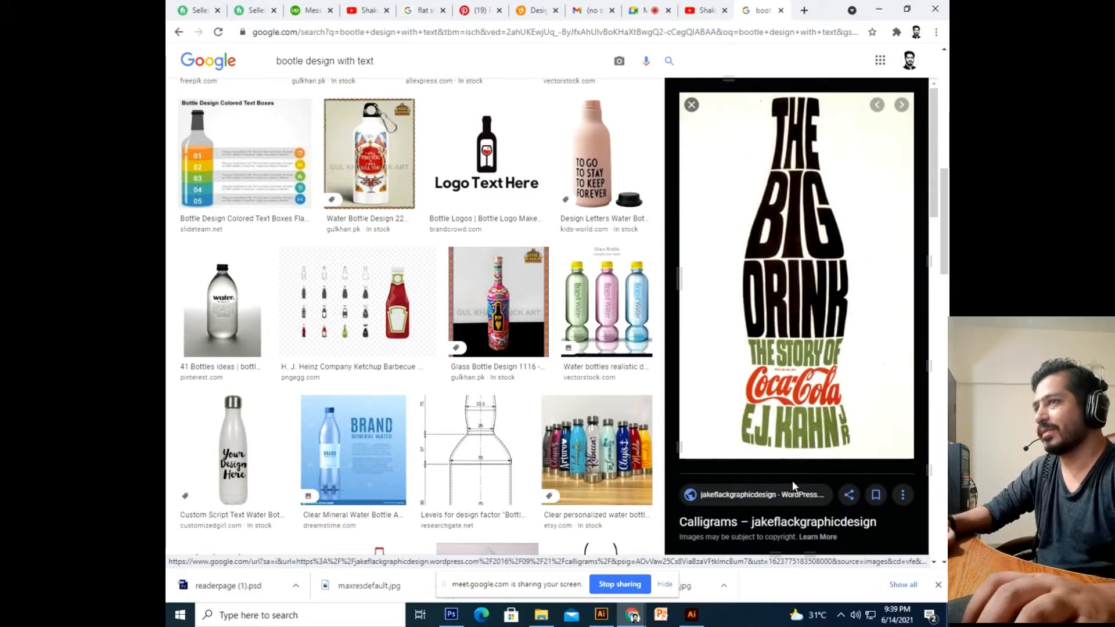
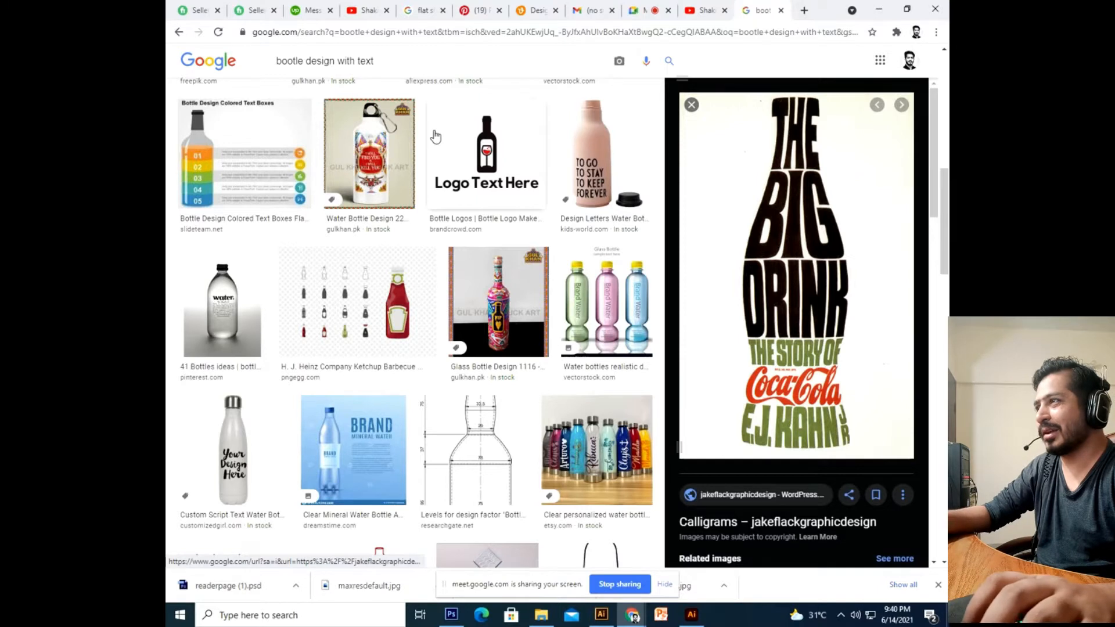
In a new browser tab, search Google and switch to image results.
left_click(805, 11)
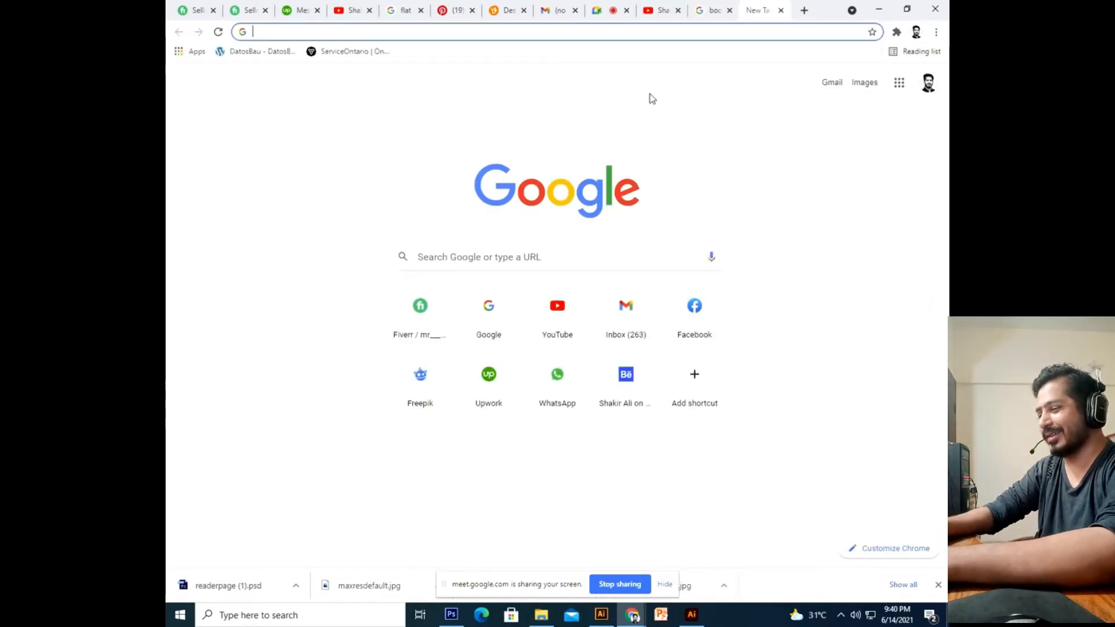
type("goo")
key("BackSpace")
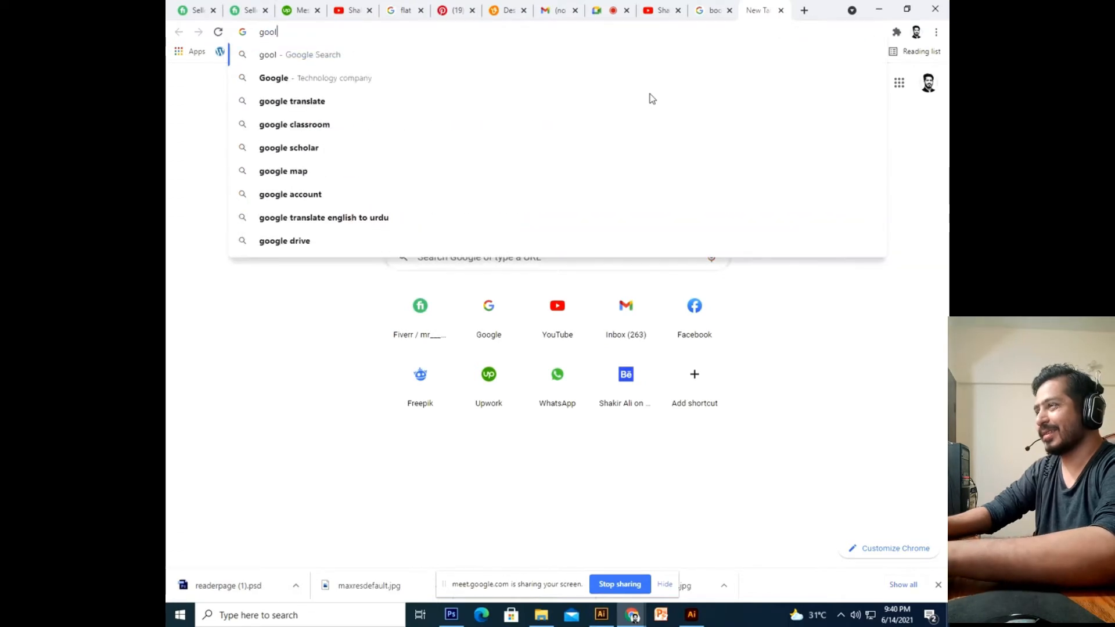
type("gle")
key("Return")
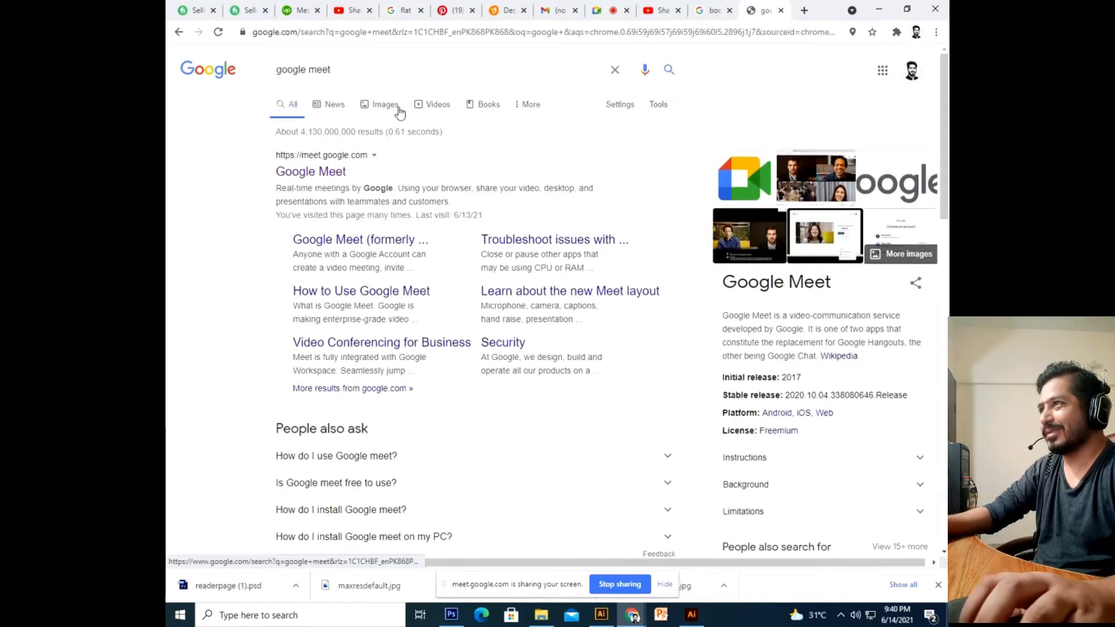
left_click(385, 105)
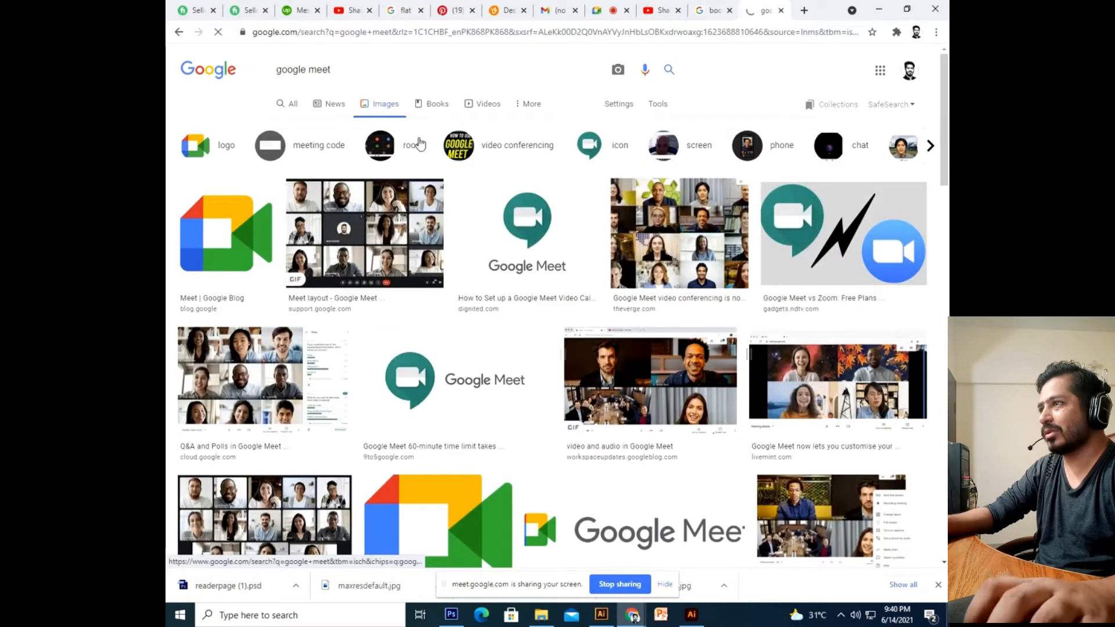
Replace the query with 'coca cola bootle silehoute' and run the image search.
triple_click(363, 71)
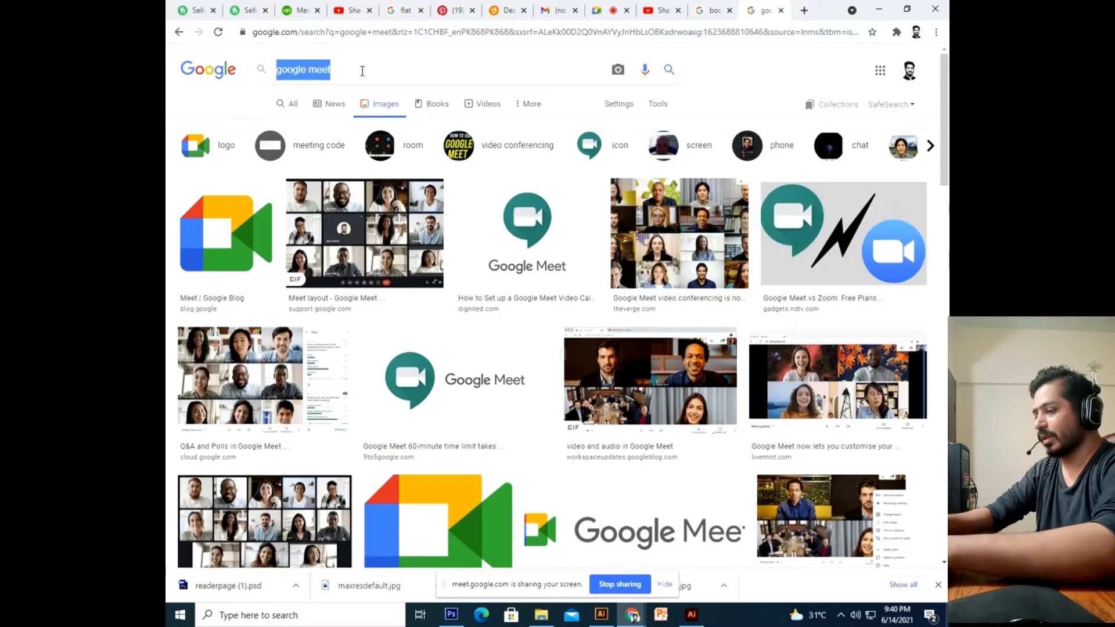
type("coca")
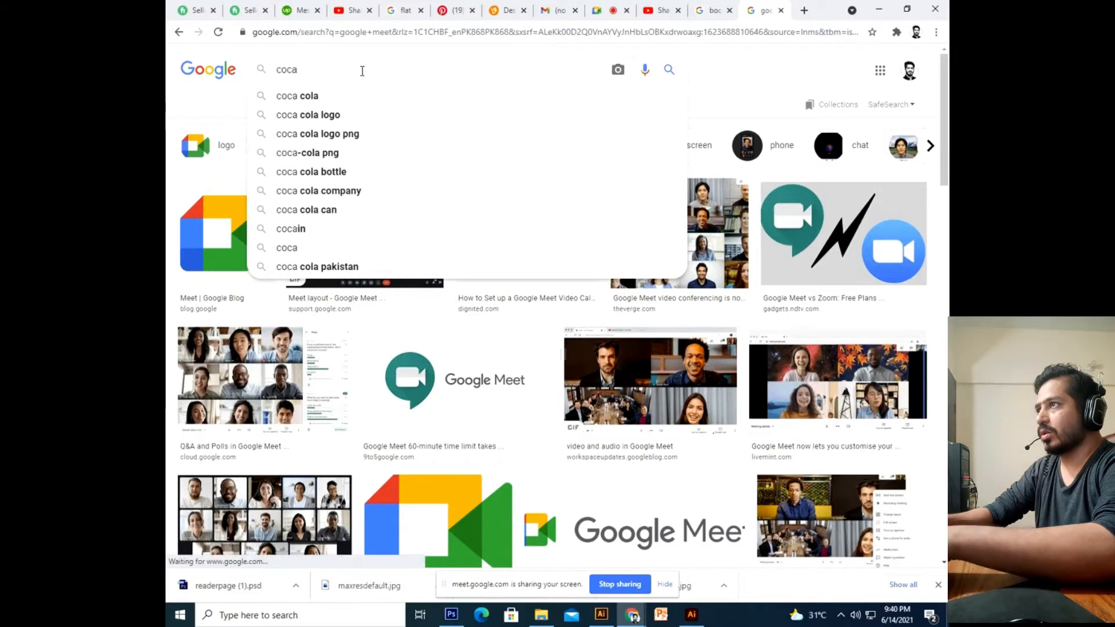
type(" cola bootle")
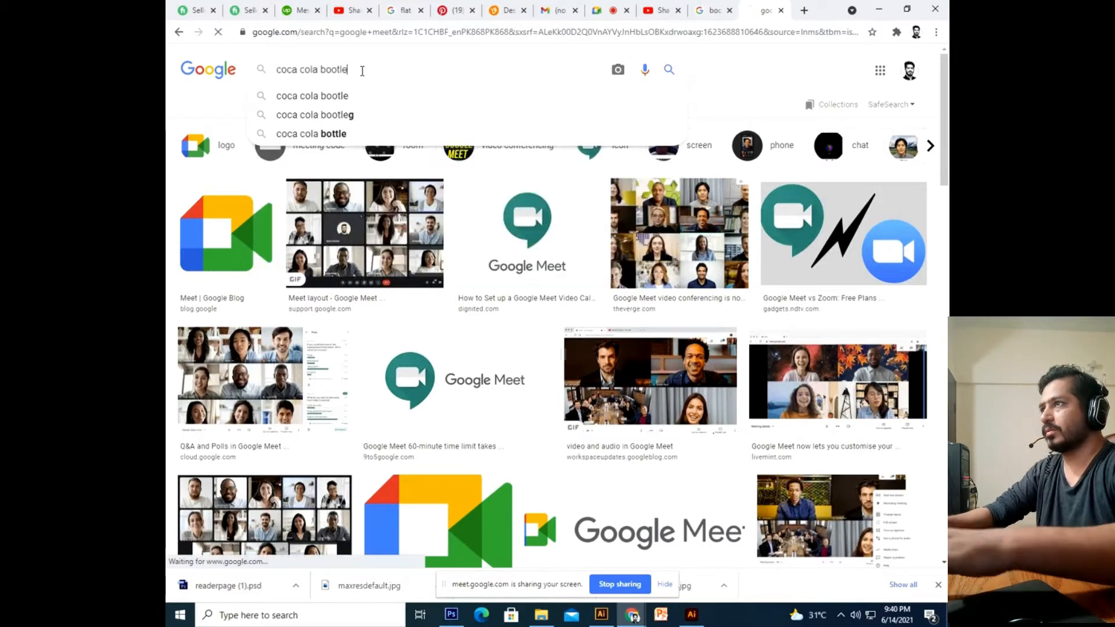
key("Return")
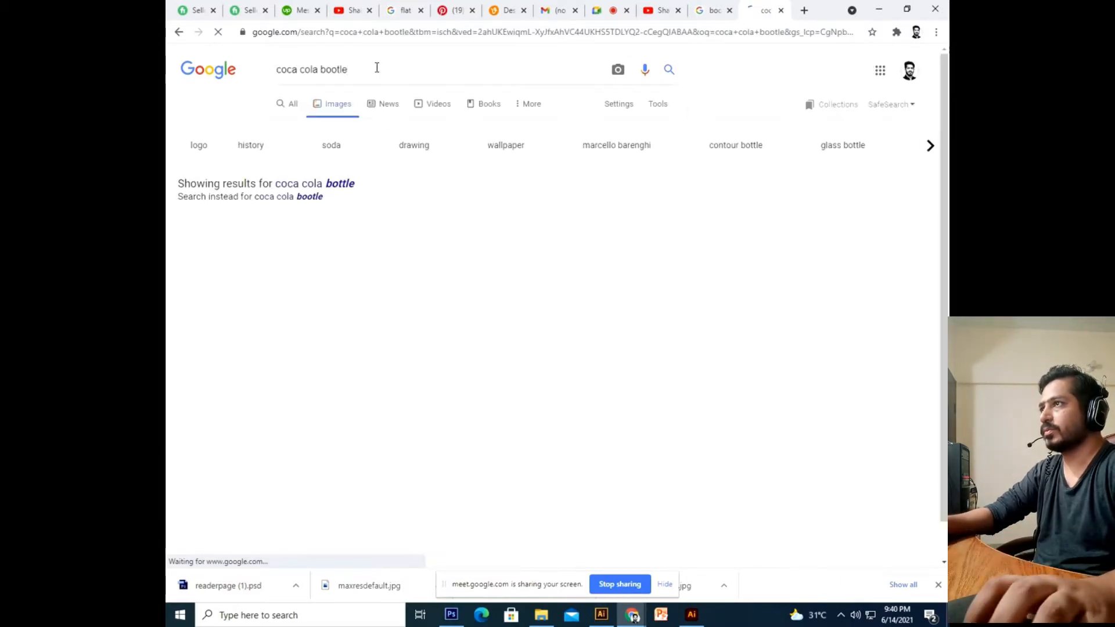
type("sil")
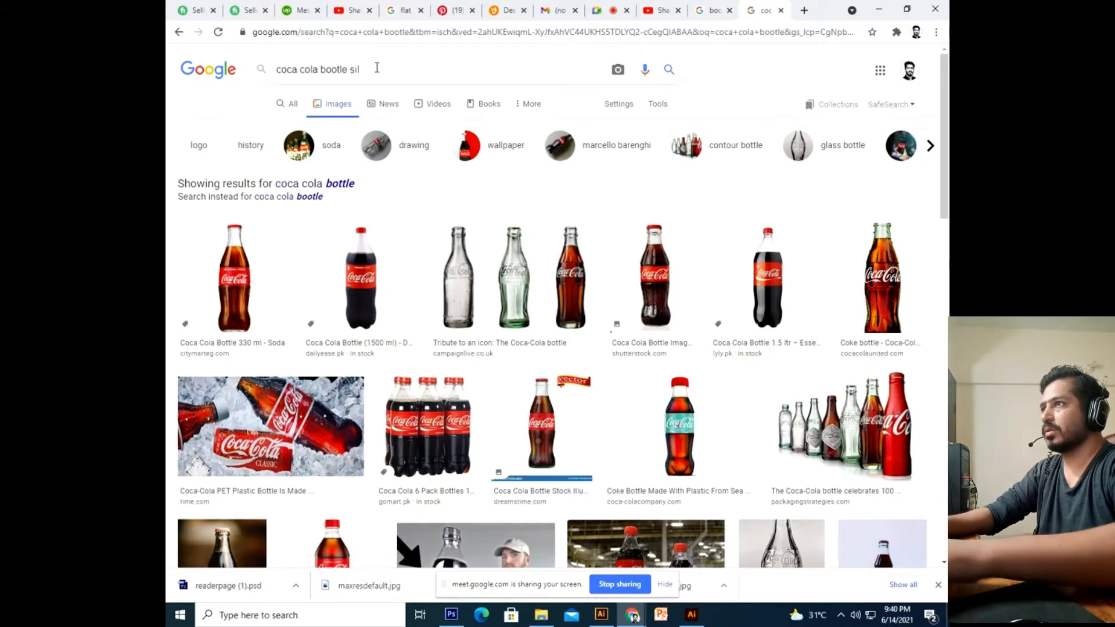
type("ehoute")
key("Return")
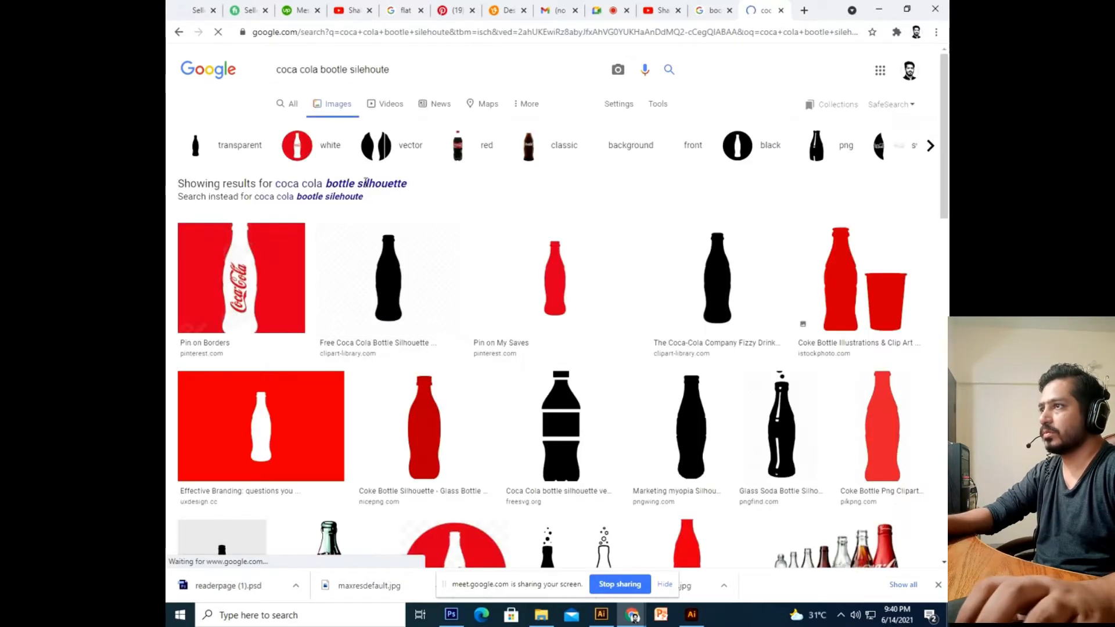
Accept the 'bottle silhouette' spelling correction and filter results to large images.
left_click(366, 181)
left_click(659, 104)
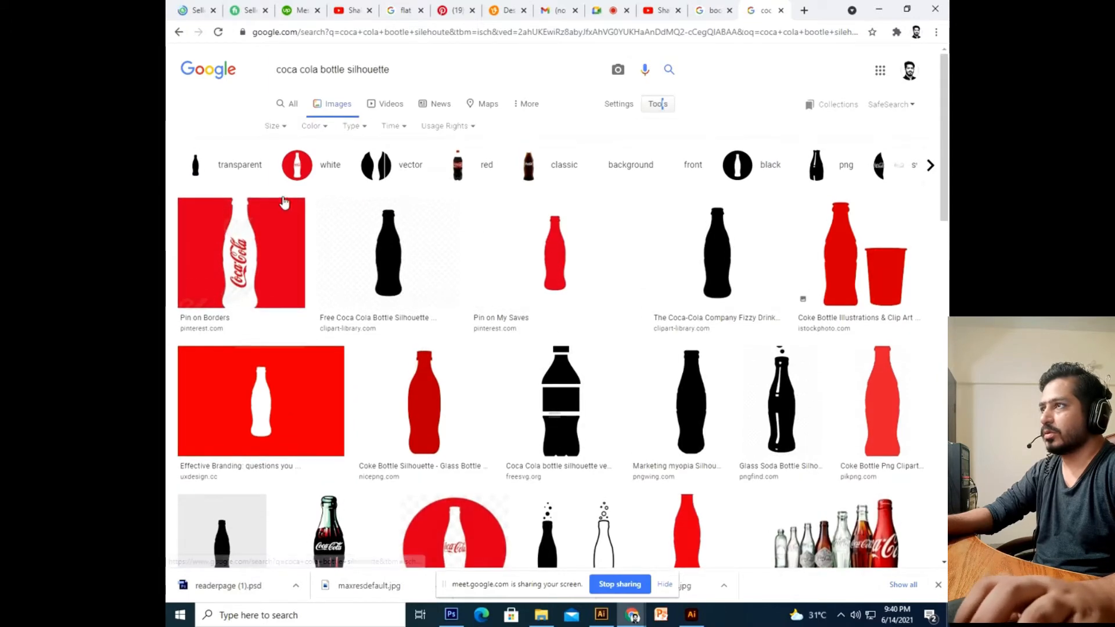
left_click(278, 127)
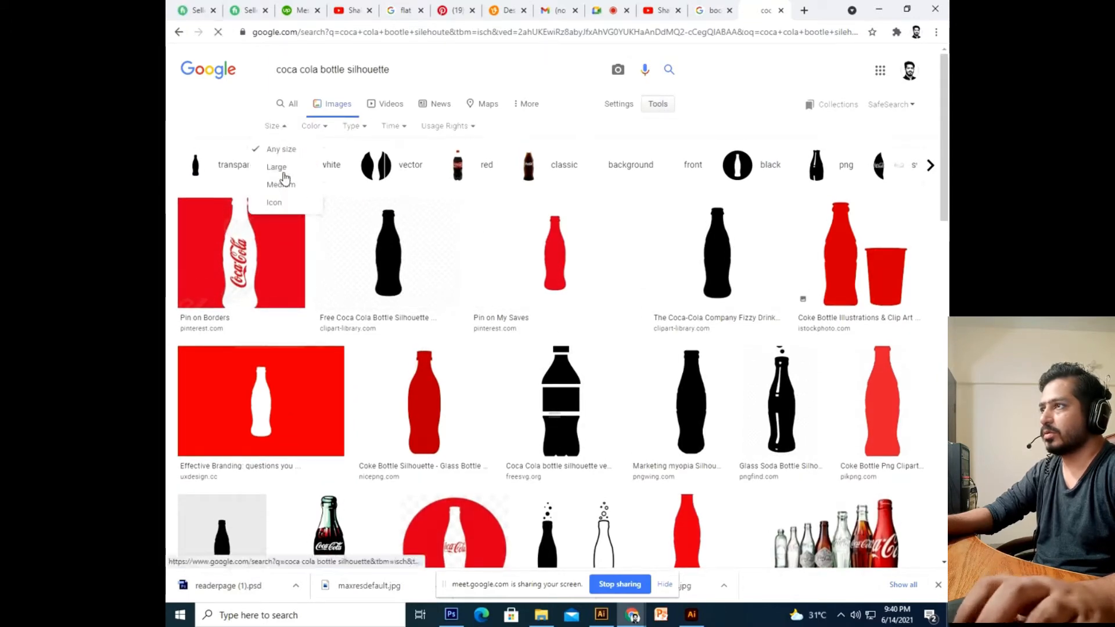
left_click(277, 168)
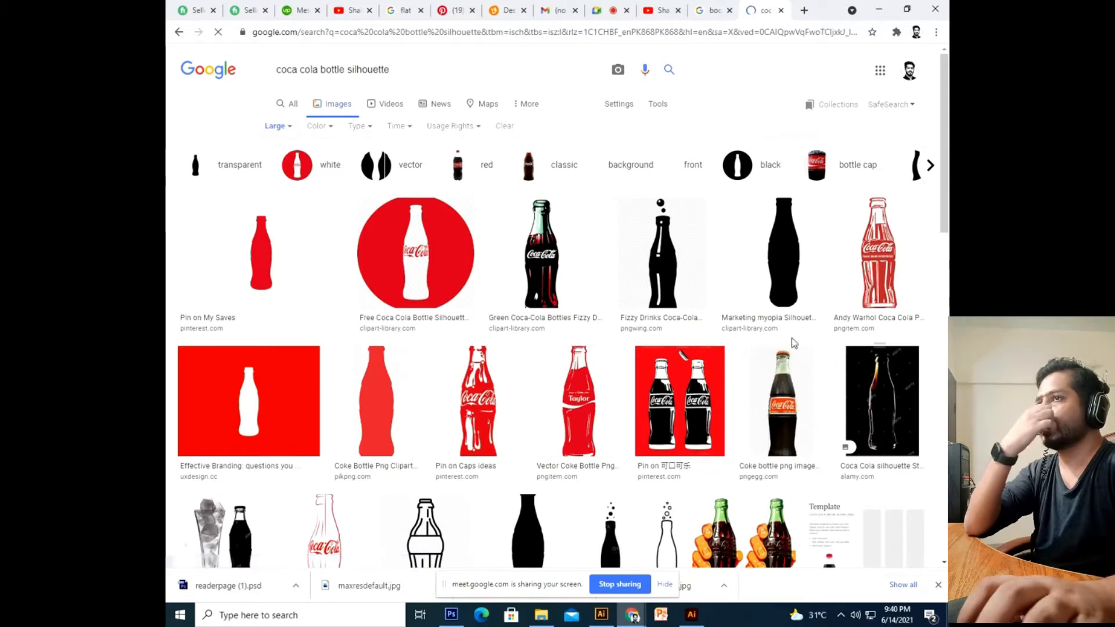
Preview the black soda coke bottle and Dress Shoulder silhouette images.
scroll(517, 345, "down", 6)
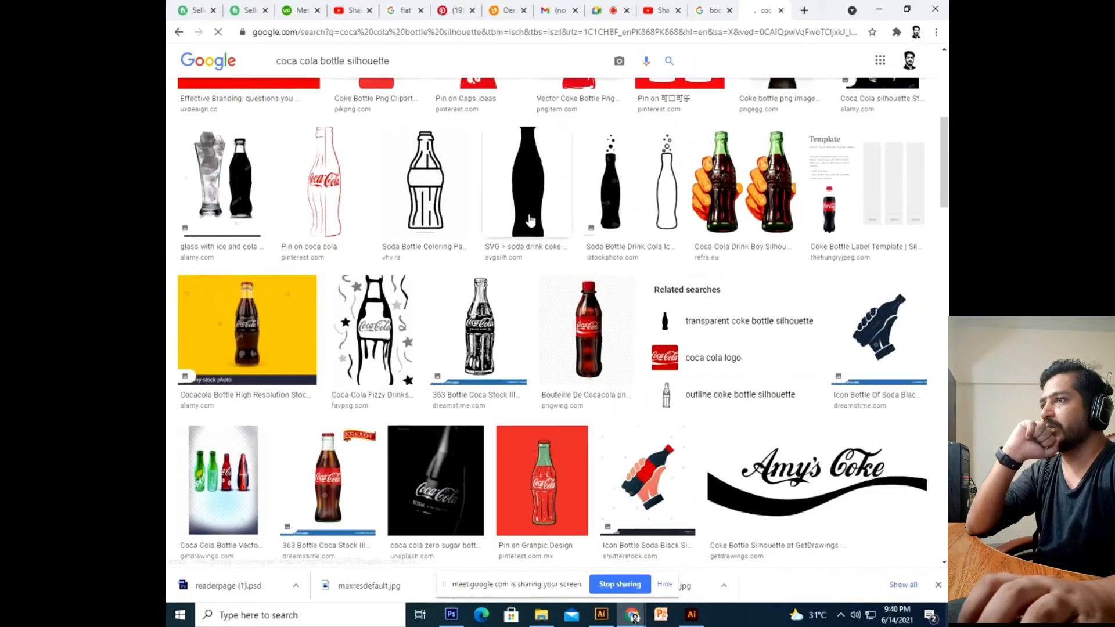
left_click(530, 219)
scroll(814, 429, "down", 5)
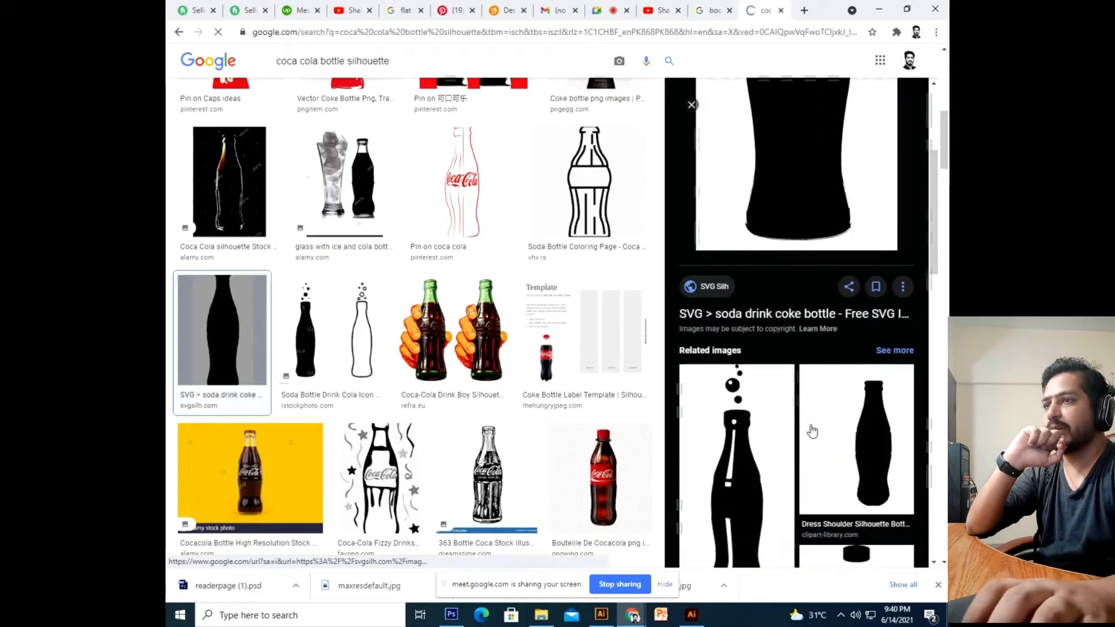
left_click(830, 454)
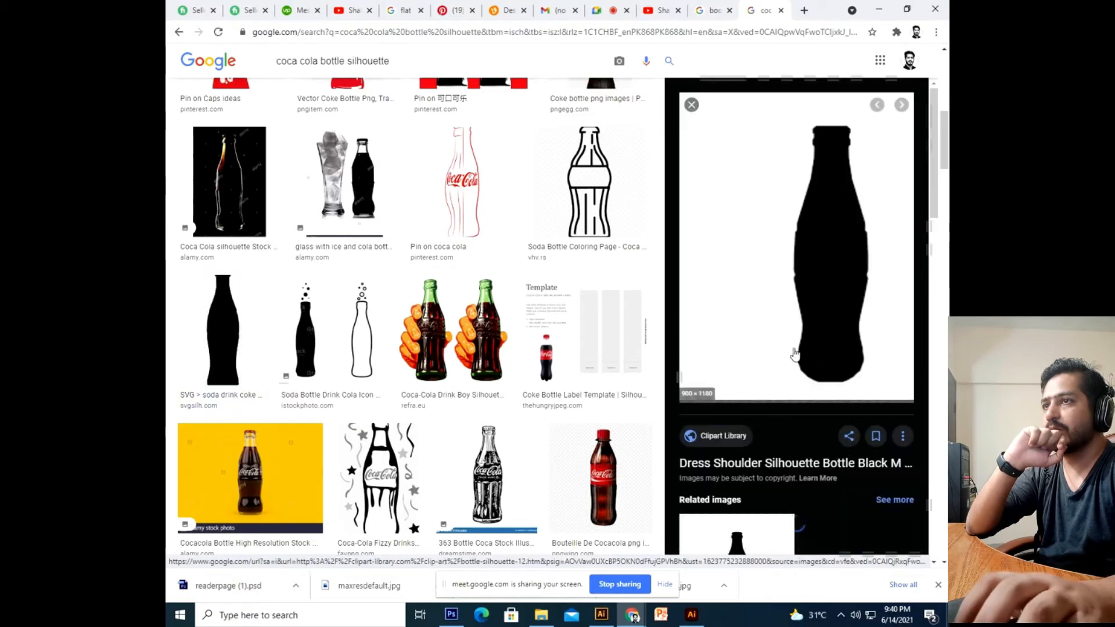
scroll(791, 344, "down", 3)
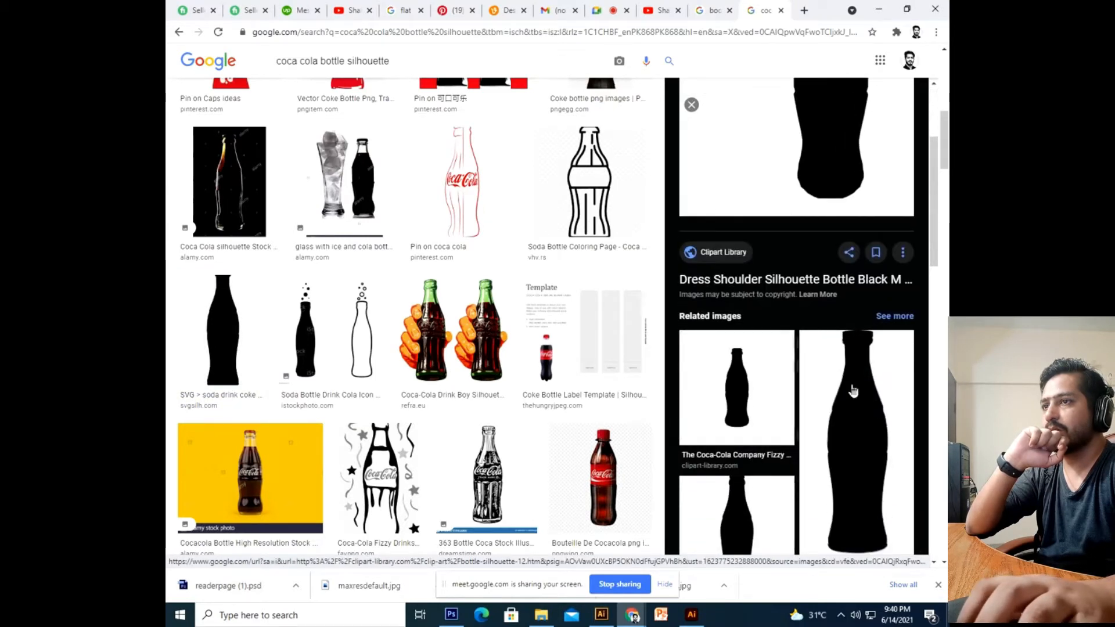
left_click(853, 390)
scroll(796, 290, "up", 2)
right_click(795, 252)
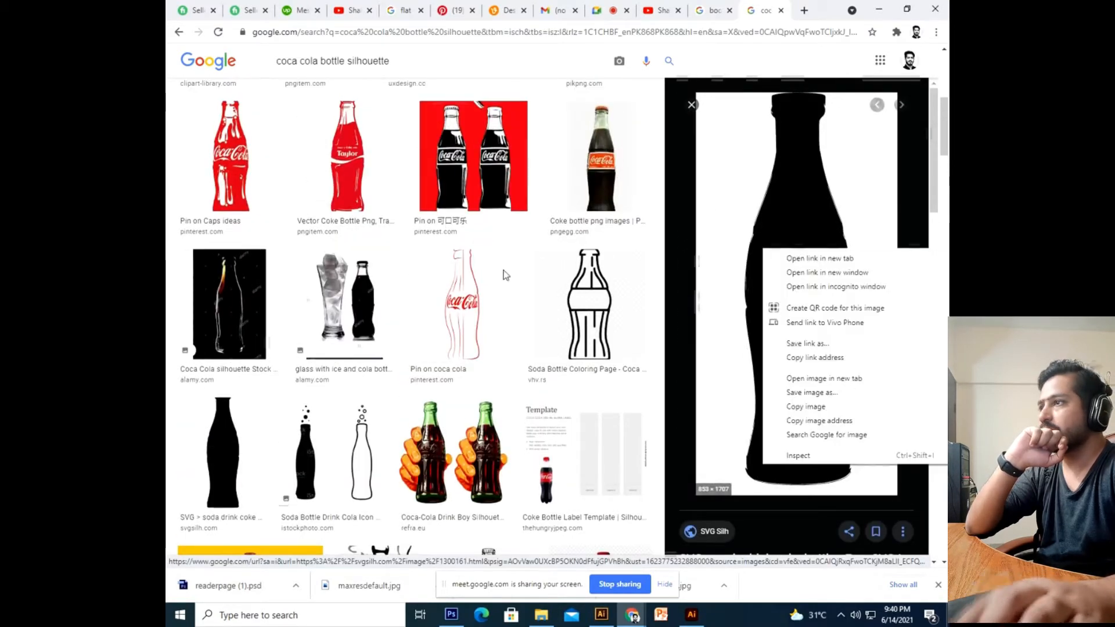
Browse more previews, including the plastic bottle and soda drink coke silhouettes.
scroll(463, 289, "down", 8)
scroll(699, 378, "down", 8)
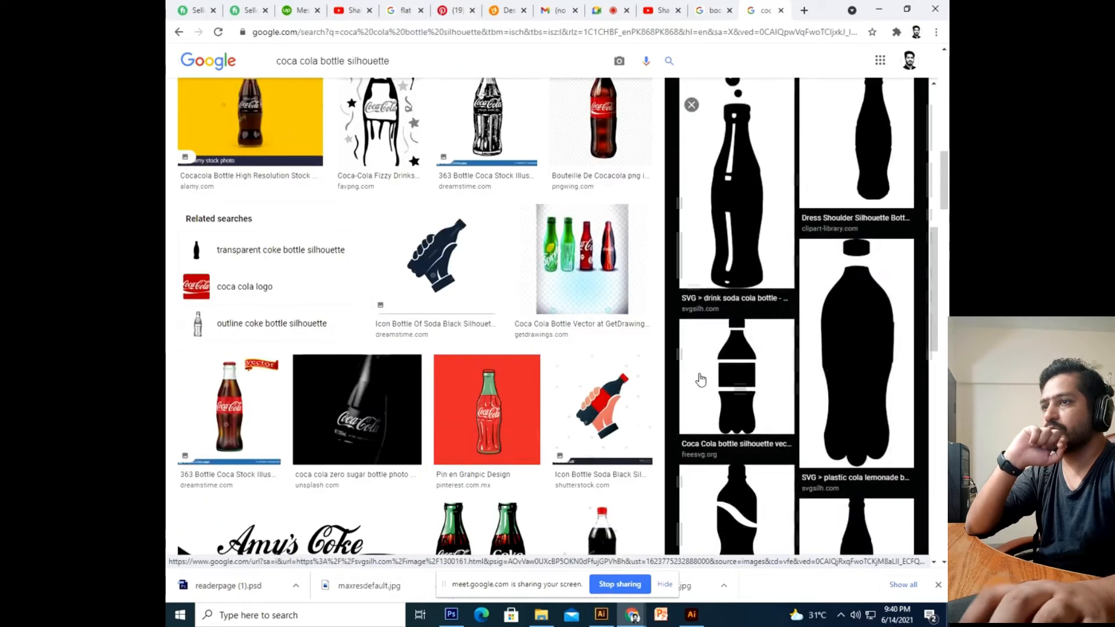
scroll(701, 380, "down", 2)
scroll(846, 341, "down", 4)
scroll(845, 343, "up", 3)
scroll(846, 343, "down", 3)
scroll(848, 331, "up", 3)
left_click(854, 307)
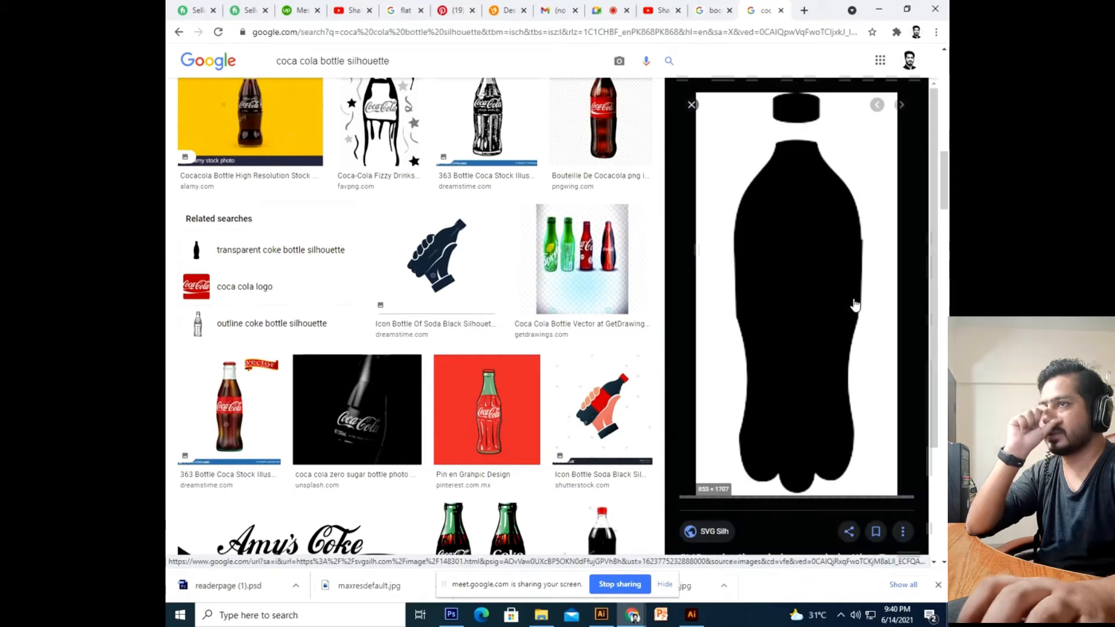
scroll(814, 359, "down", 5)
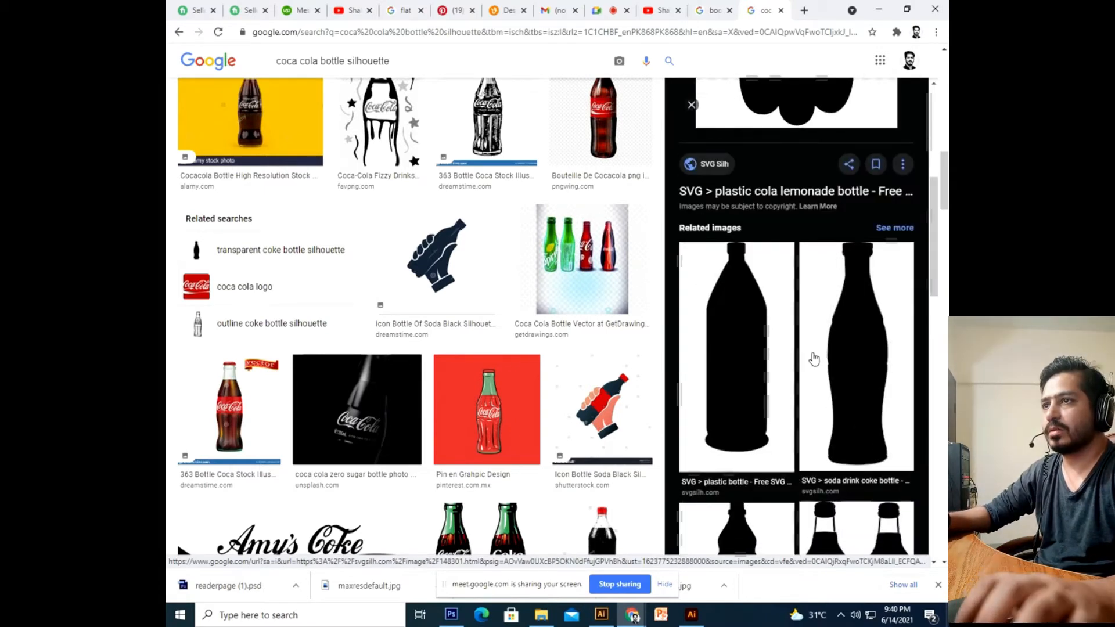
left_click(854, 384)
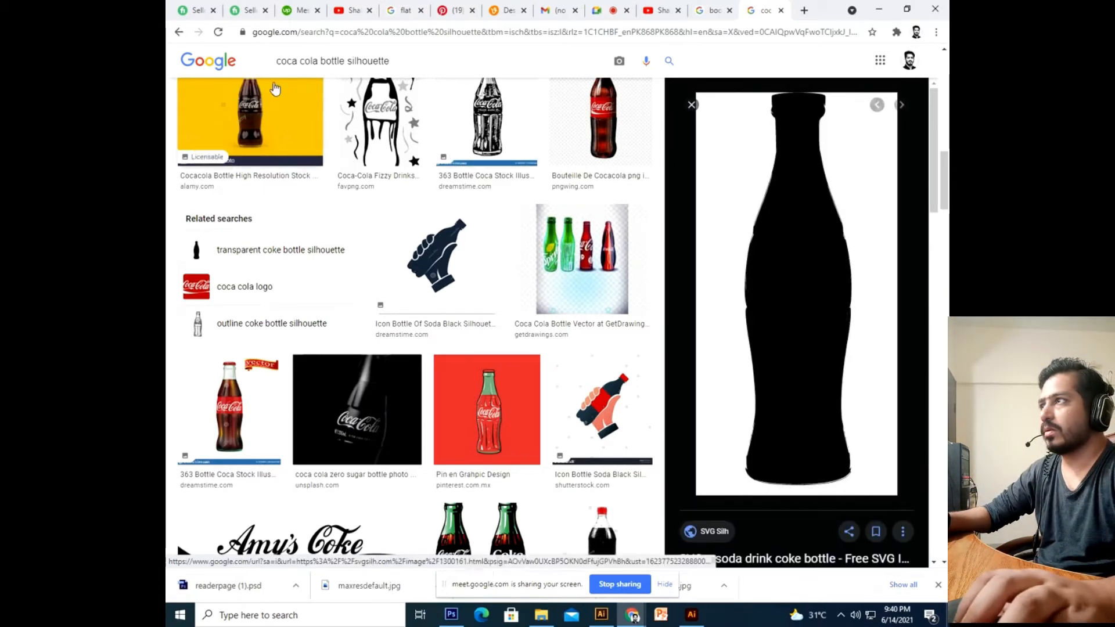
left_click(179, 33)
scroll(791, 302, "down", 5)
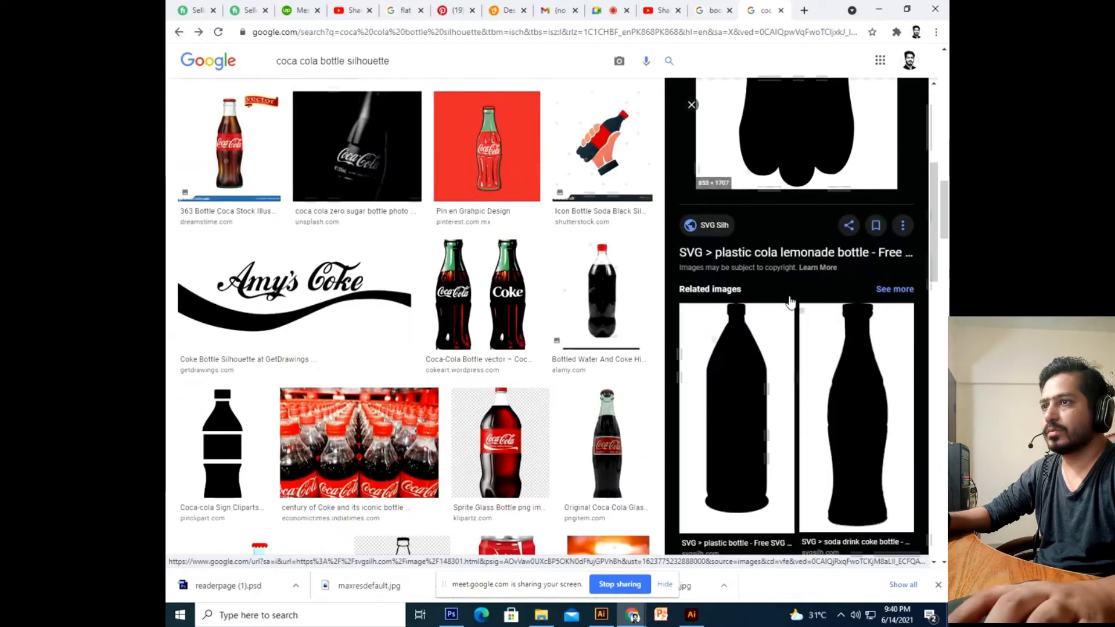
scroll(791, 302, "down", 10)
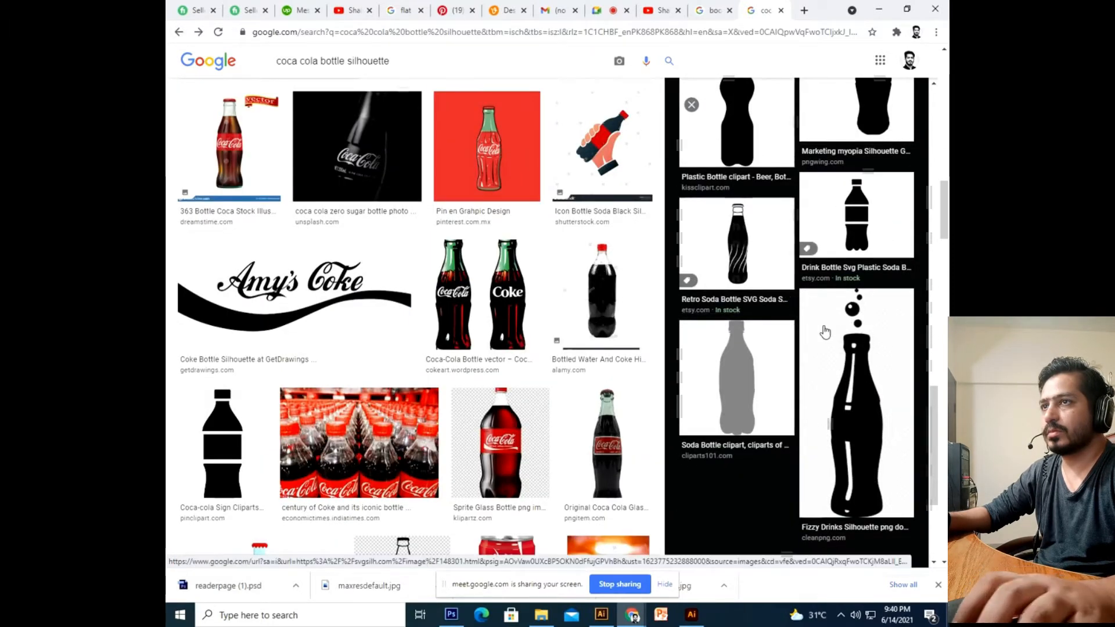
scroll(826, 332, "up", 3)
Copy the Marketing myopia glass bottle silhouette image to the clipboard.
left_click(871, 316)
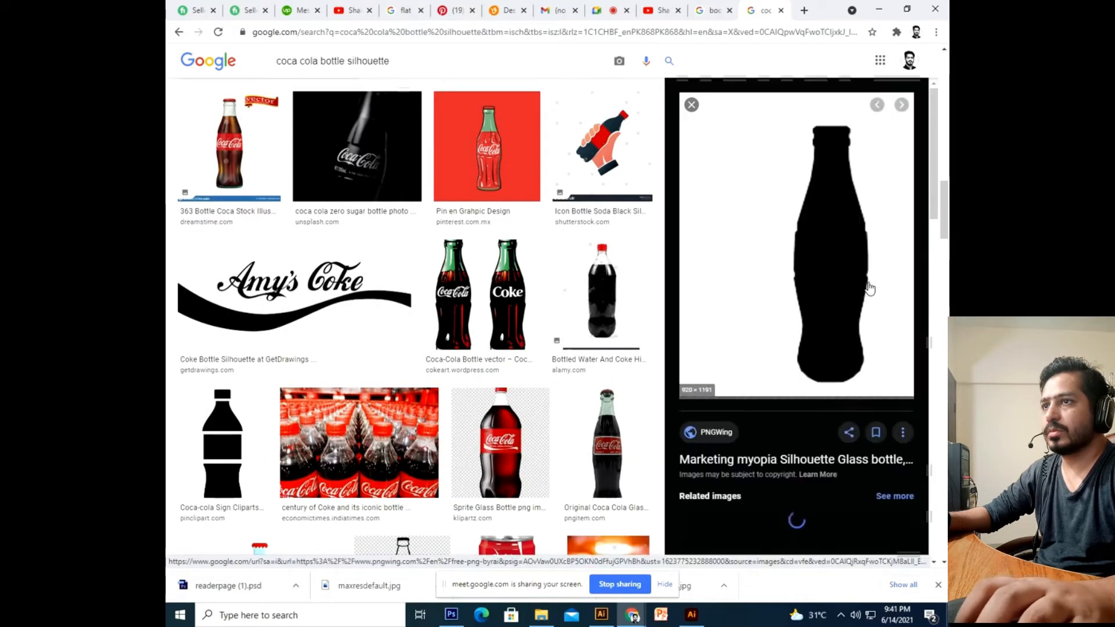
right_click(835, 273)
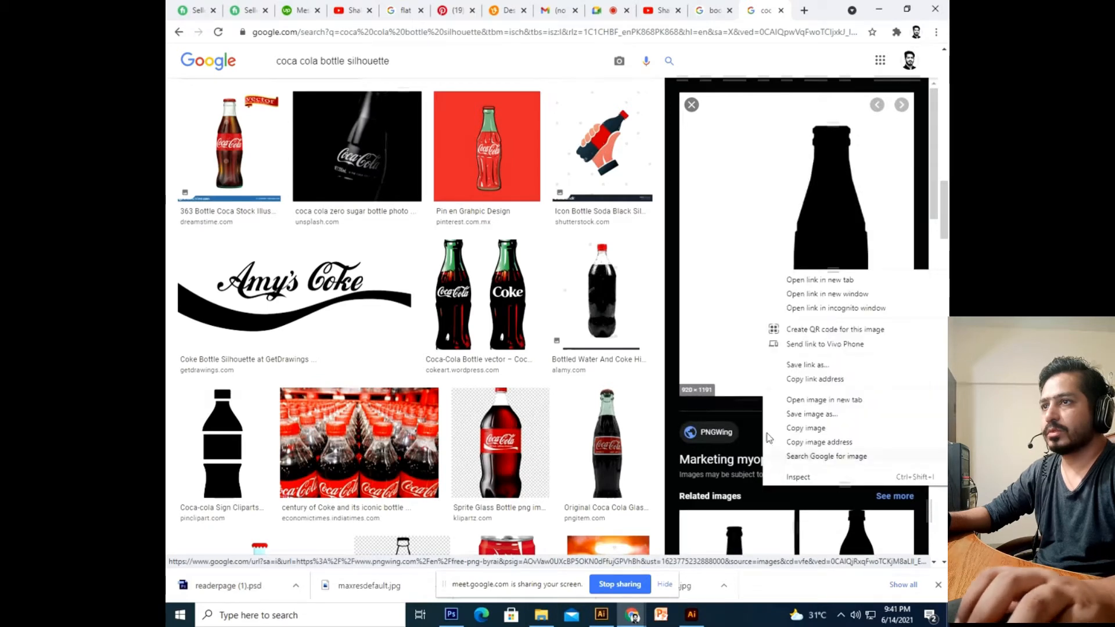
left_click(829, 434)
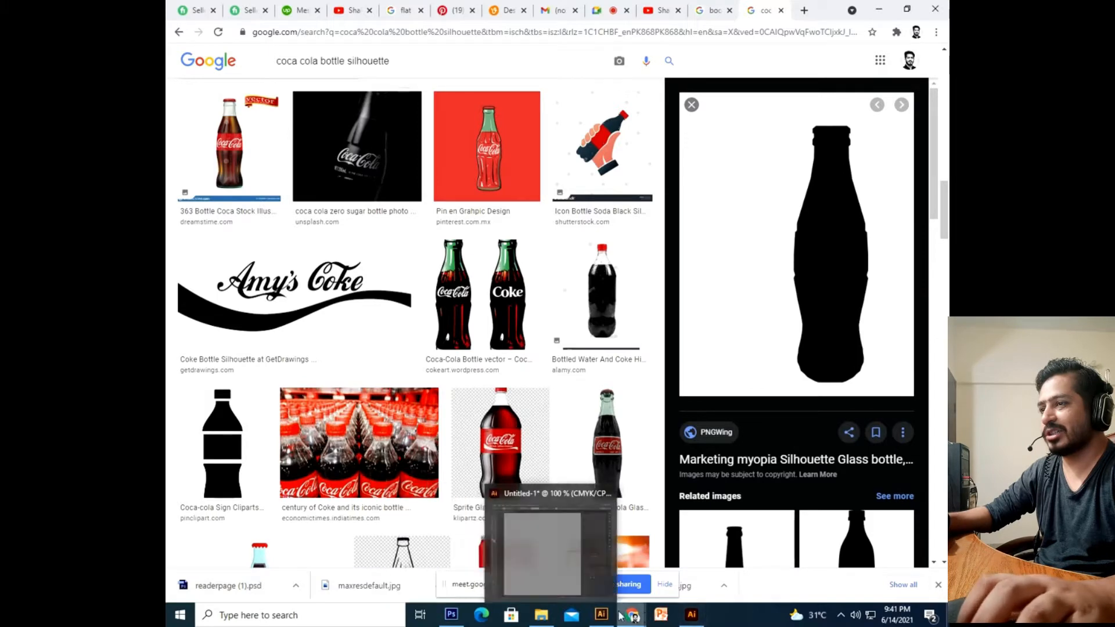
left_click(691, 615)
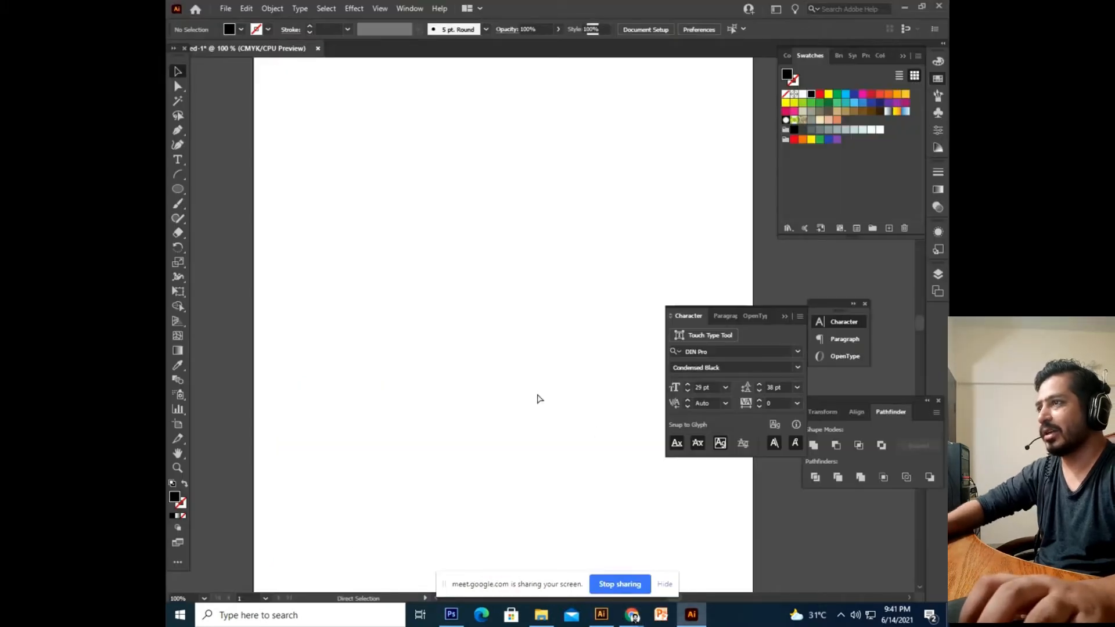
Paste the bottle image onto the artboard and scale it smaller.
key("ctrl+v")
scroll(519, 361, "down", 3)
left_click_drag(525, 306, 484, 349)
left_click_drag(620, 205, 587, 239)
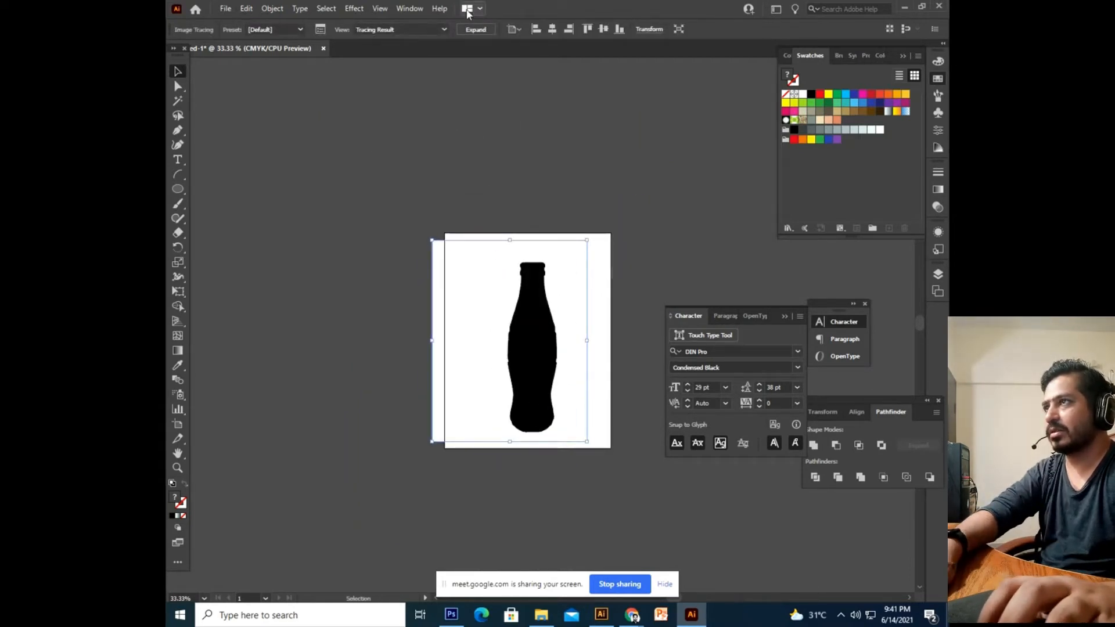
Convert the traced bottle into vector shapes and delete its white background.
left_click(472, 27)
double_click(487, 292)
left_click(563, 340)
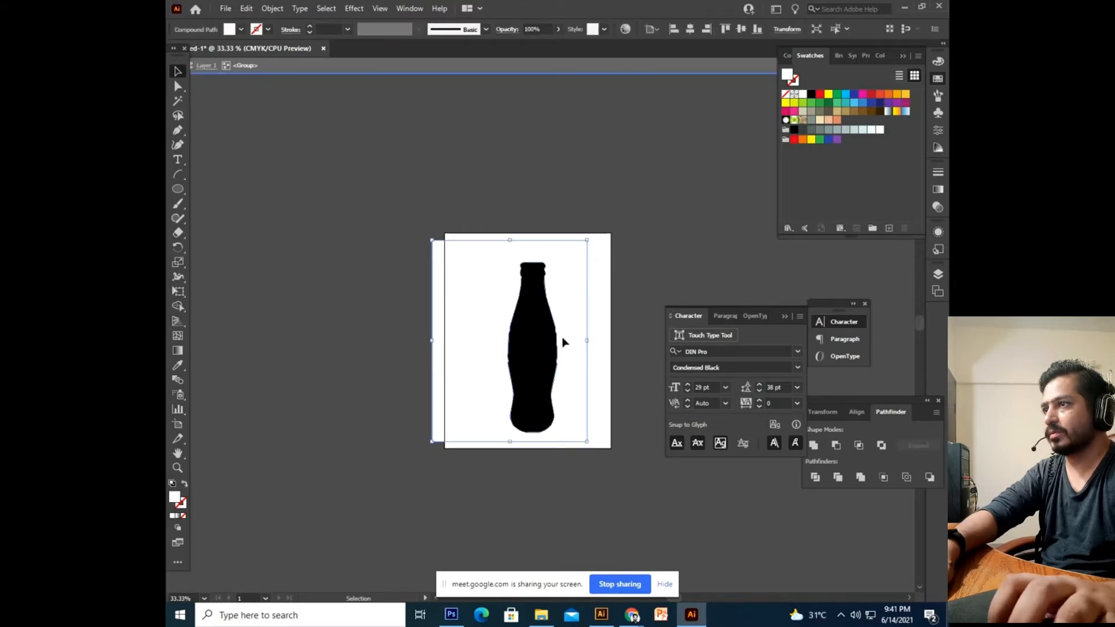
key("Delete")
left_click_drag(609, 203, 454, 458)
left_click(577, 511)
key("ctrl+equal")
key("ctrl+equal")
key("ctrl+equal")
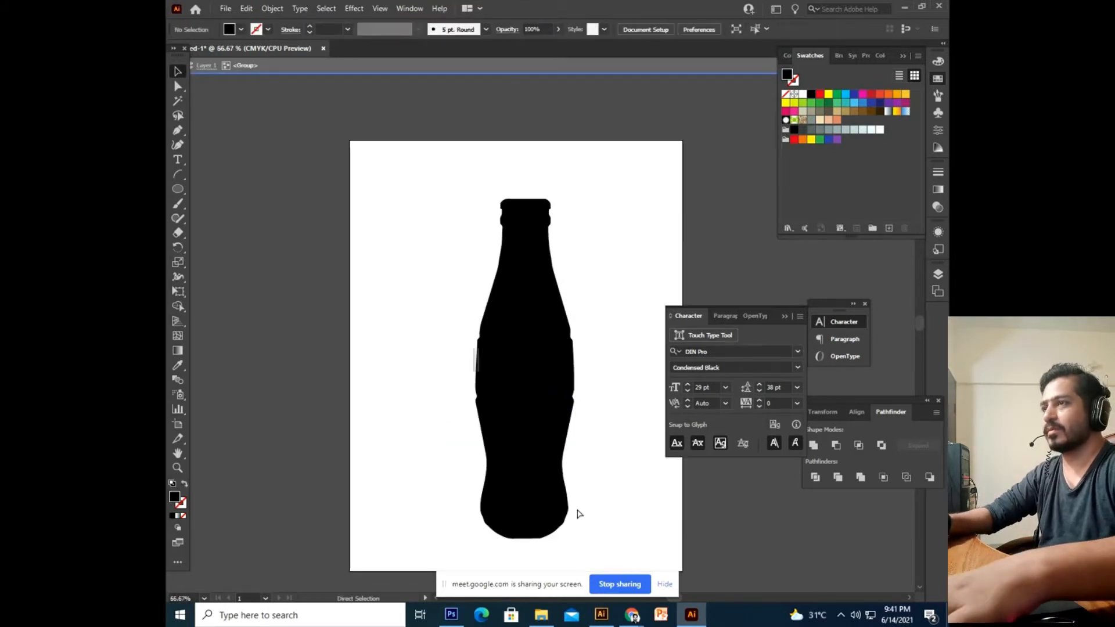
left_click_drag(578, 511, 510, 461)
Ungroup the bottle into a single shape, move it, and exit isolation mode.
right_click(482, 331)
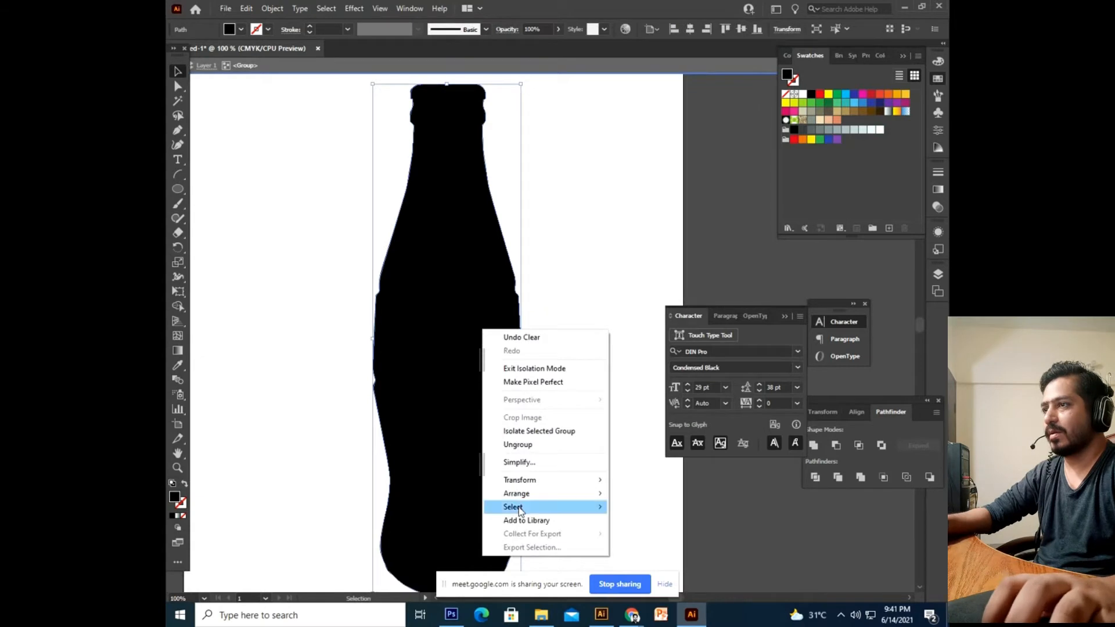
left_click(528, 444)
left_click_drag(487, 280, 378, 405)
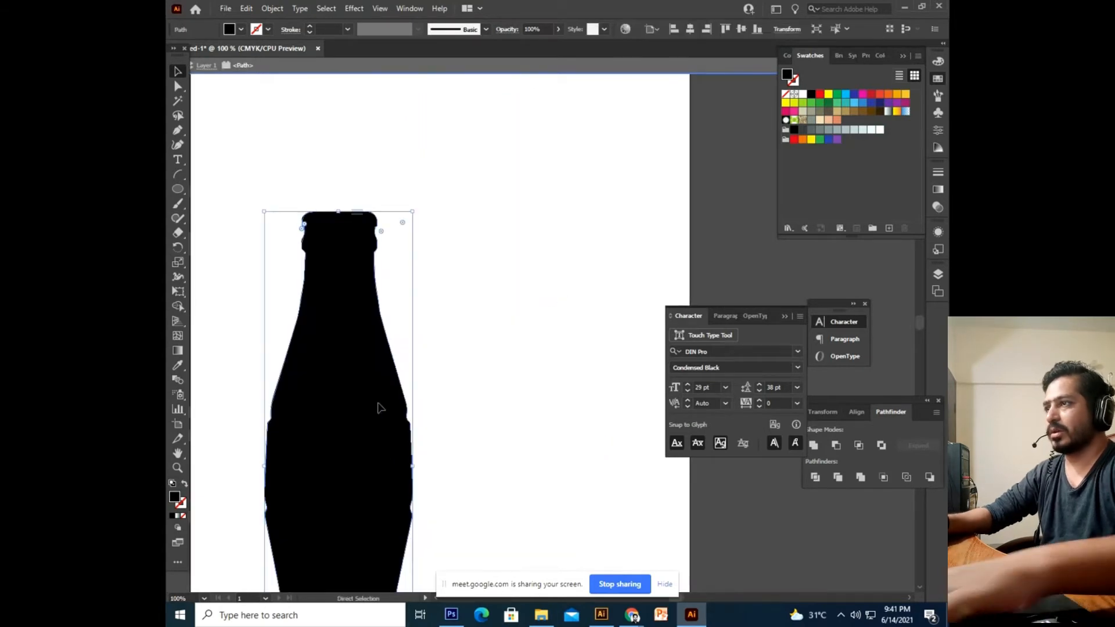
key("a")
key("ctrl+minus")
key("Delete")
key("ctrl+minus")
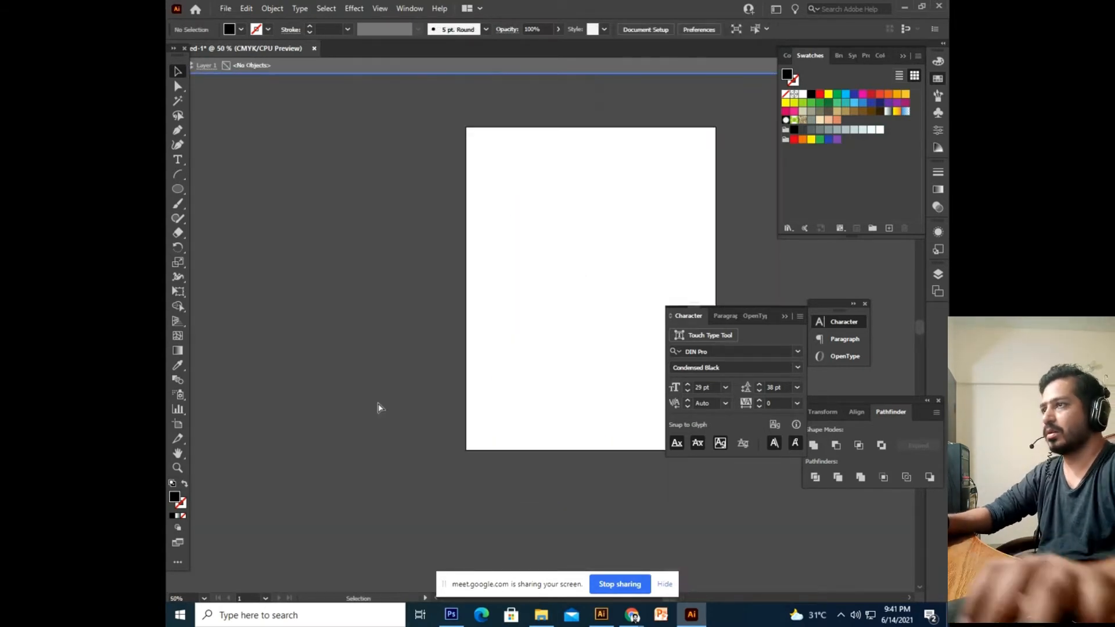
left_click_drag(378, 408, 241, 411)
left_click_drag(295, 133, 459, 323)
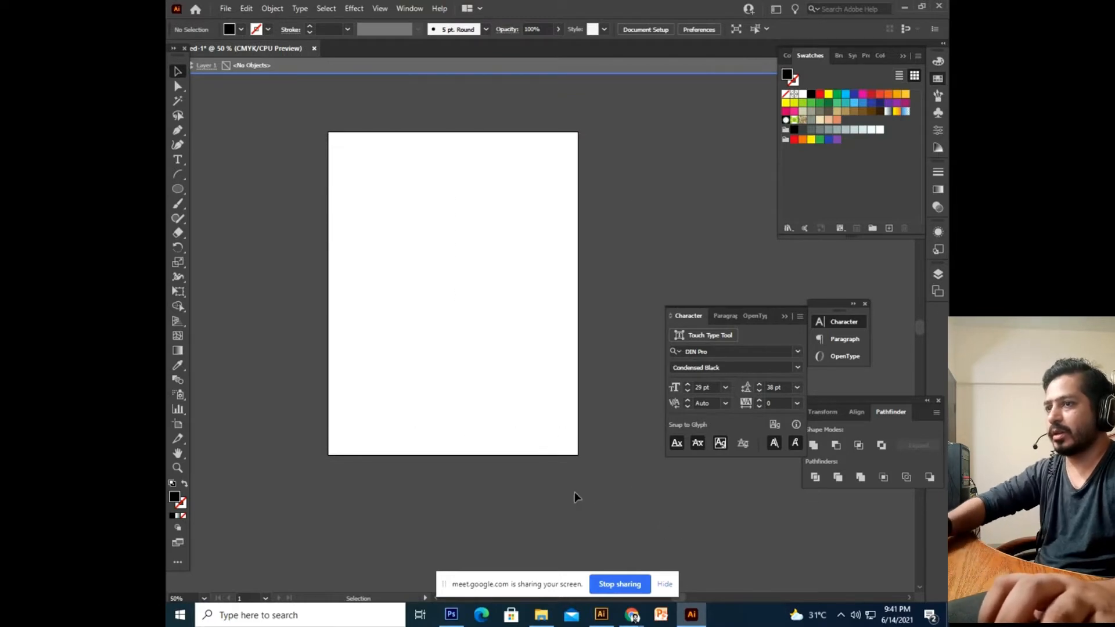
key("Escape")
Restore the accidentally deleted bottle and move it up and right on the artboard.
key("ctrl+z")
key("ctrl+plus")
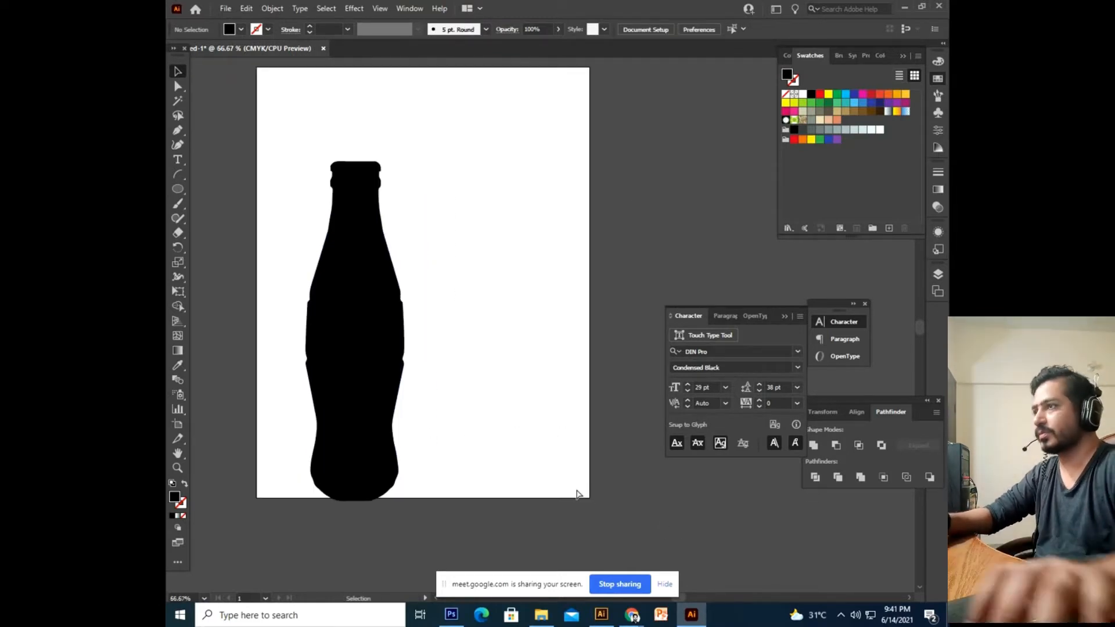
left_click_drag(460, 304, 518, 311)
left_click_drag(416, 368, 434, 297)
left_click_drag(533, 300, 512, 320)
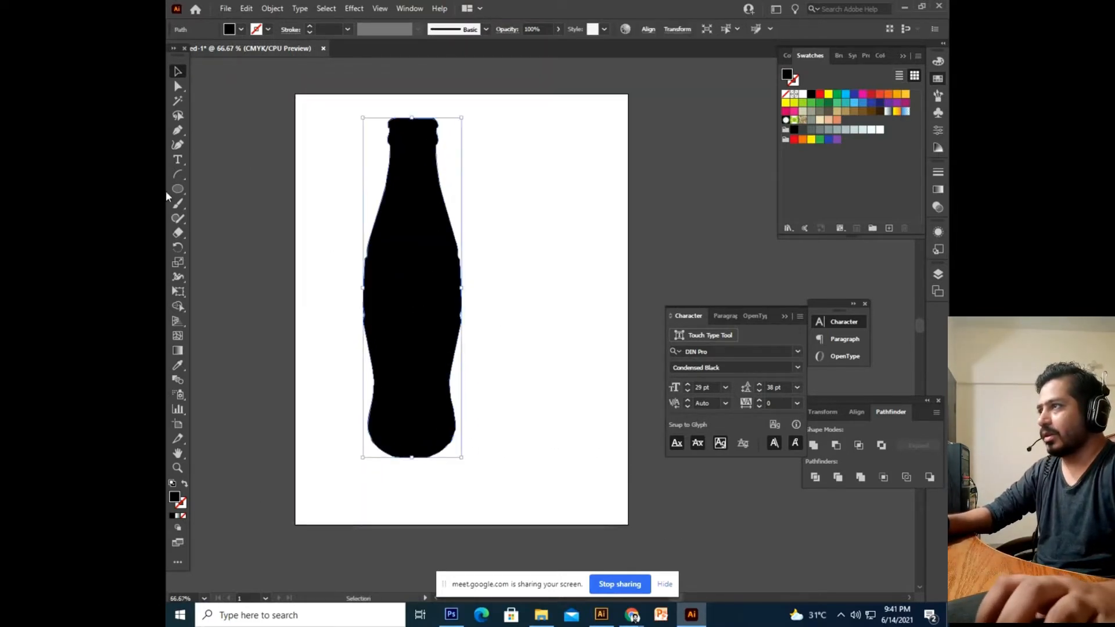
left_click(178, 162)
Type the slogan DO THE DEW WORLD BEST DRINK SODA beside the bottle and send it to back.
left_click(491, 170)
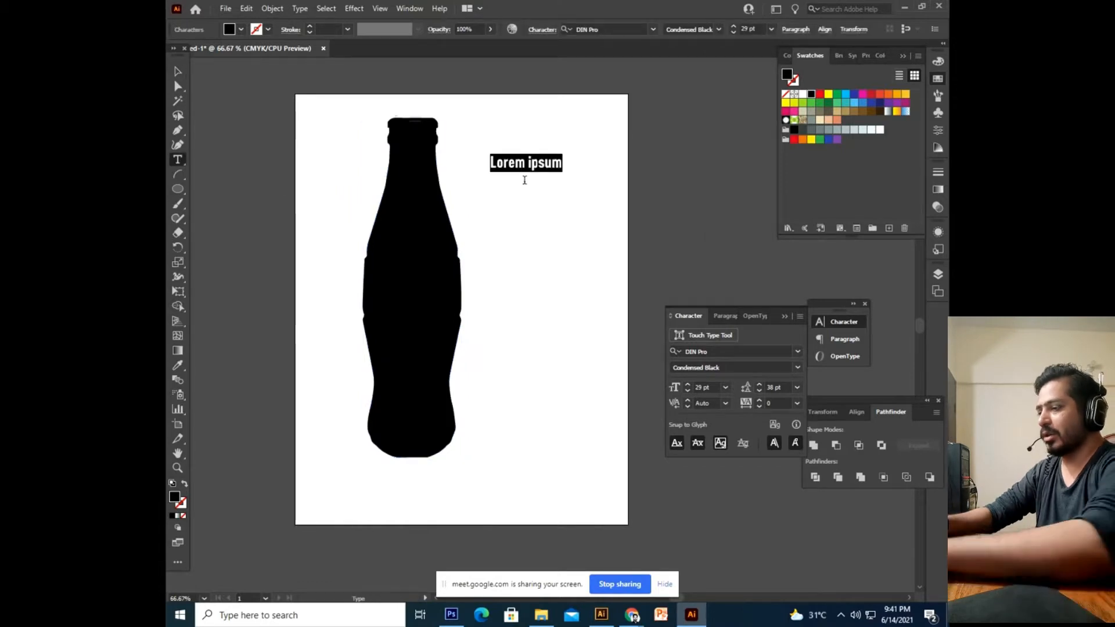
key("BackSpace")
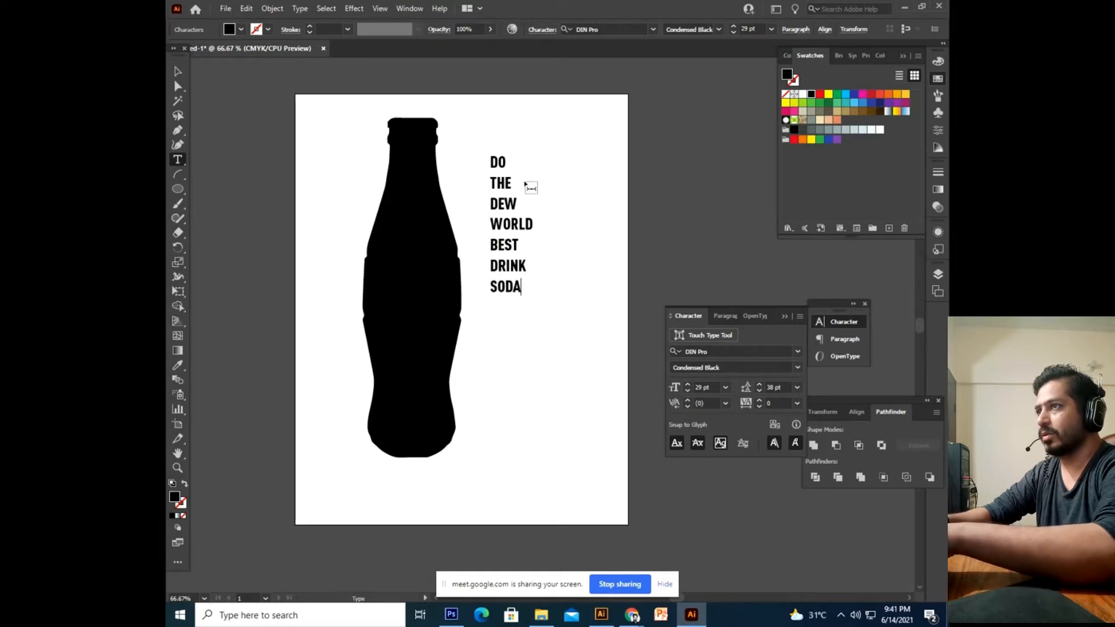
left_click(178, 70)
left_click_drag(509, 274, 497, 304)
right_click(492, 297)
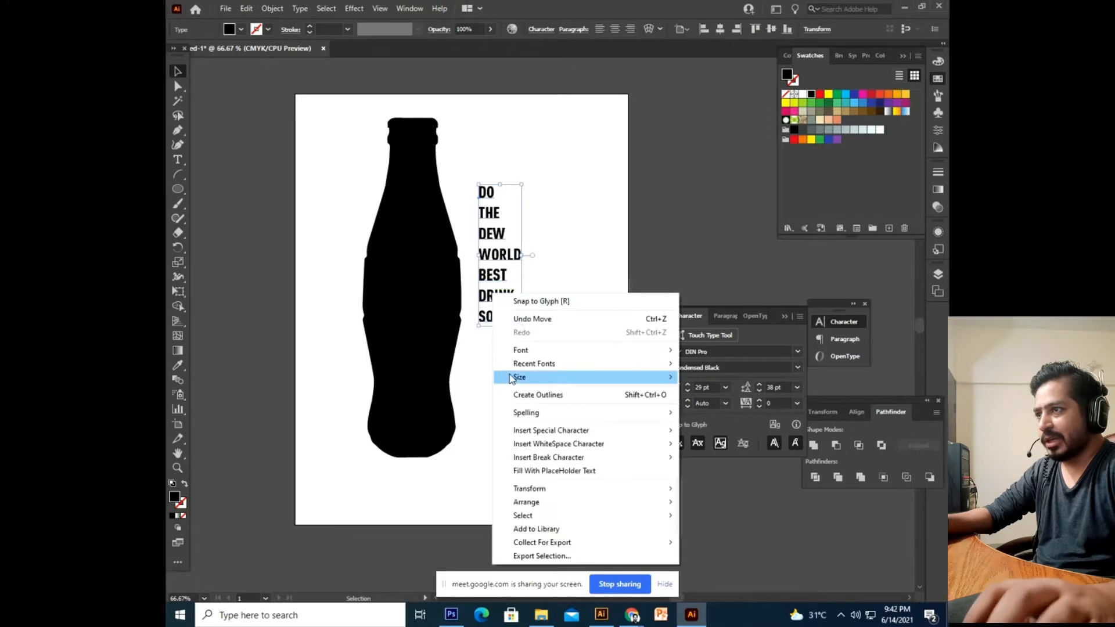
mouse_move(634, 502)
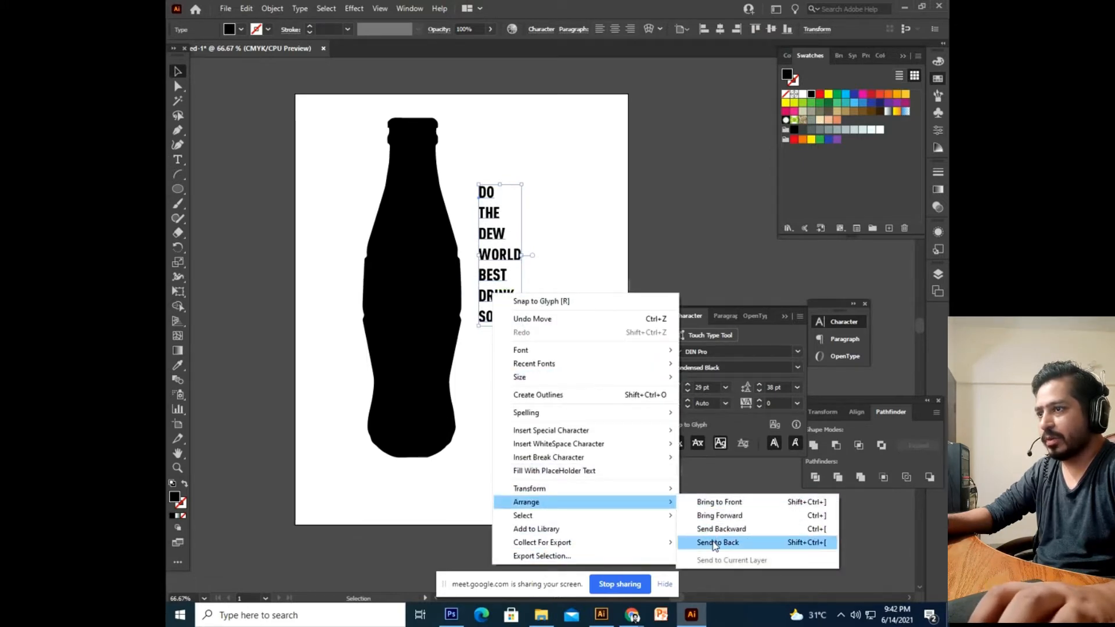
left_click(716, 543)
Admit the waiting participant to the video meeting in the browser.
mouse_move(632, 618)
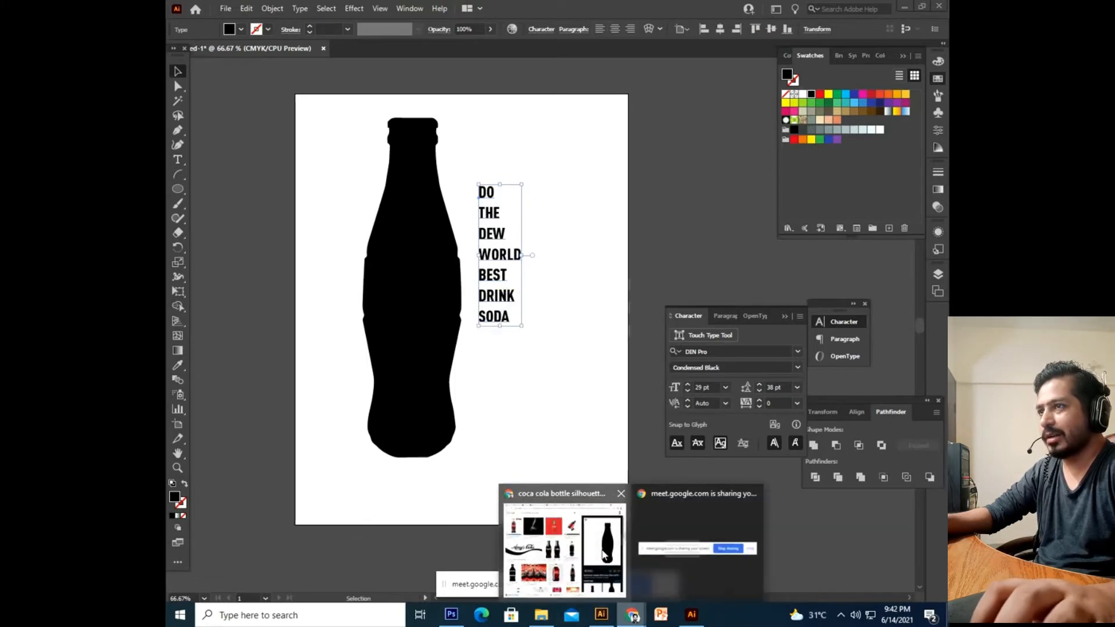
left_click(606, 554)
left_click(607, 10)
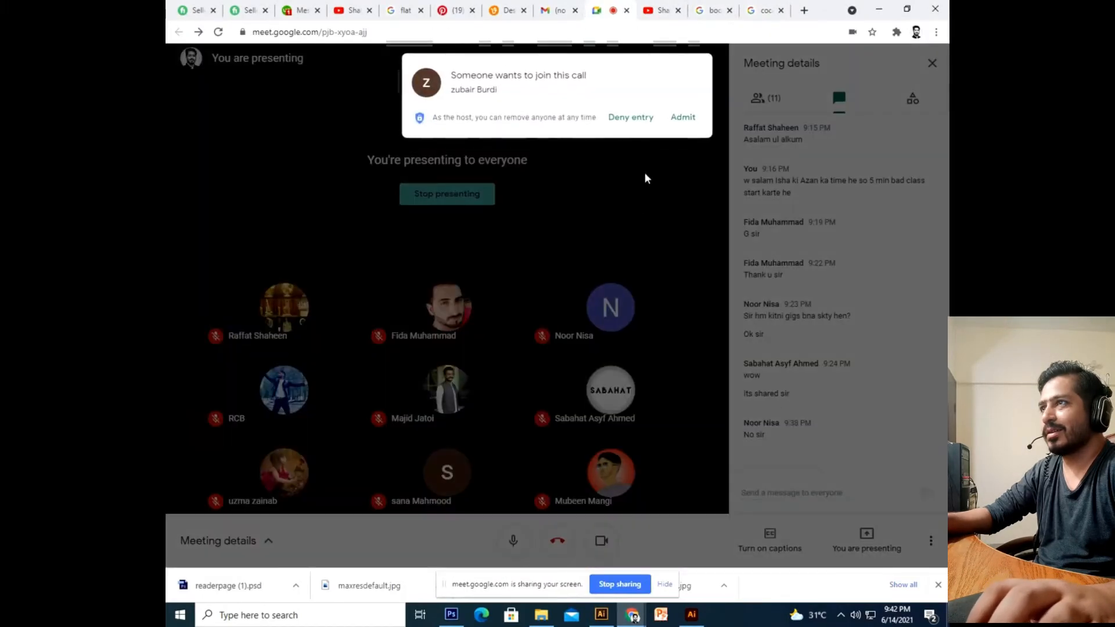
left_click(681, 117)
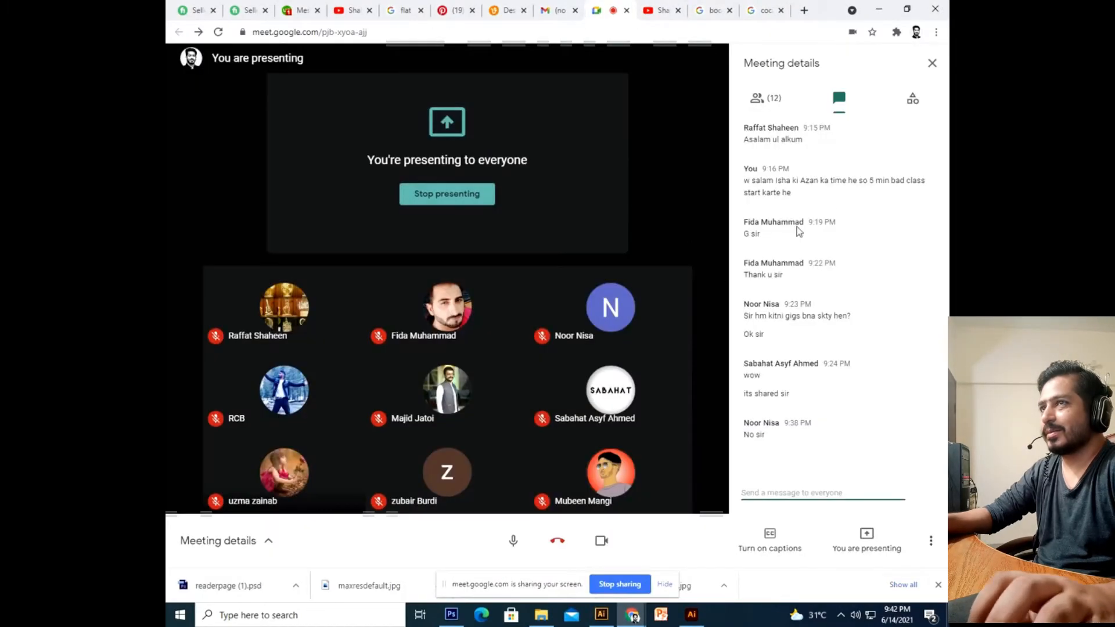
left_click(877, 9)
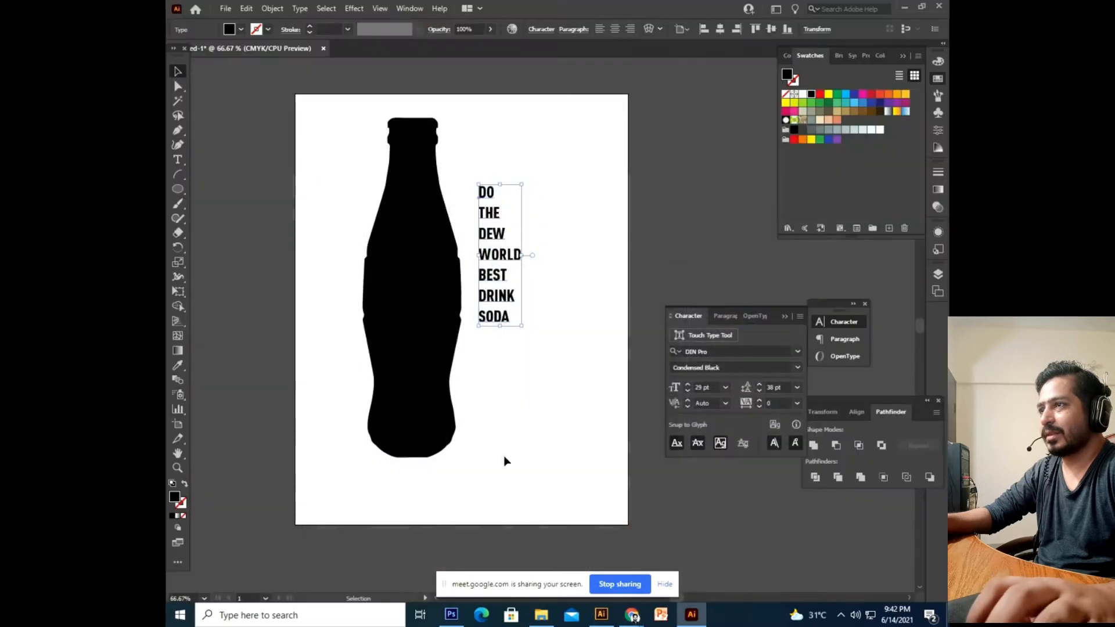
Select the bottle and slogan text and apply Envelope Distort > Make with Top Object.
left_click_drag(505, 333, 488, 343)
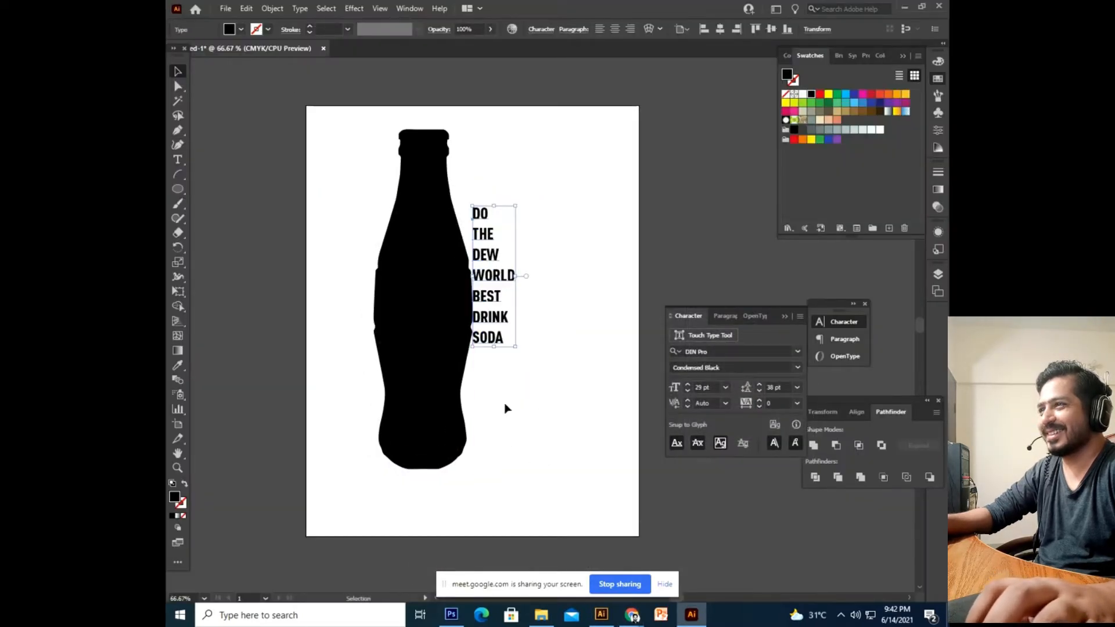
scroll(545, 284, "up", 1)
left_click_drag(563, 244, 419, 392)
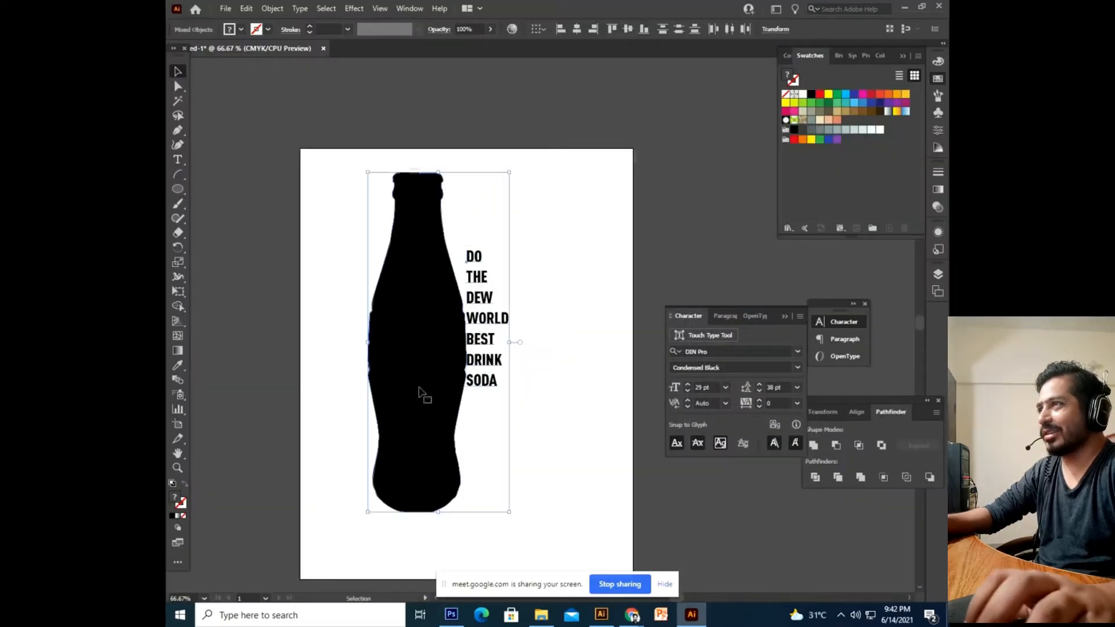
left_click(268, 10)
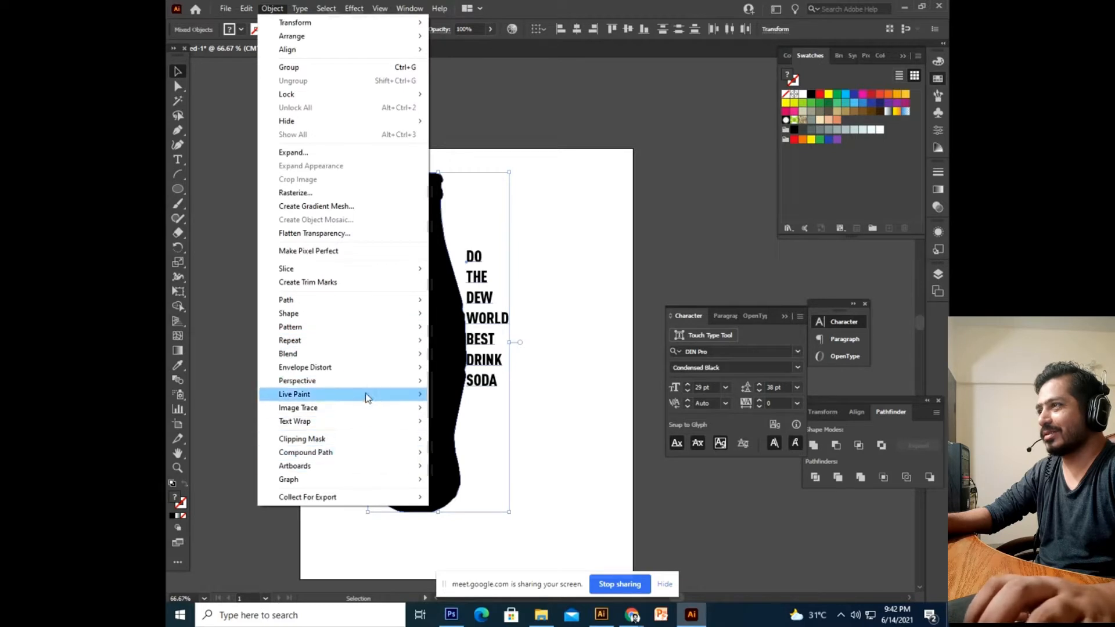
mouse_move(352, 383)
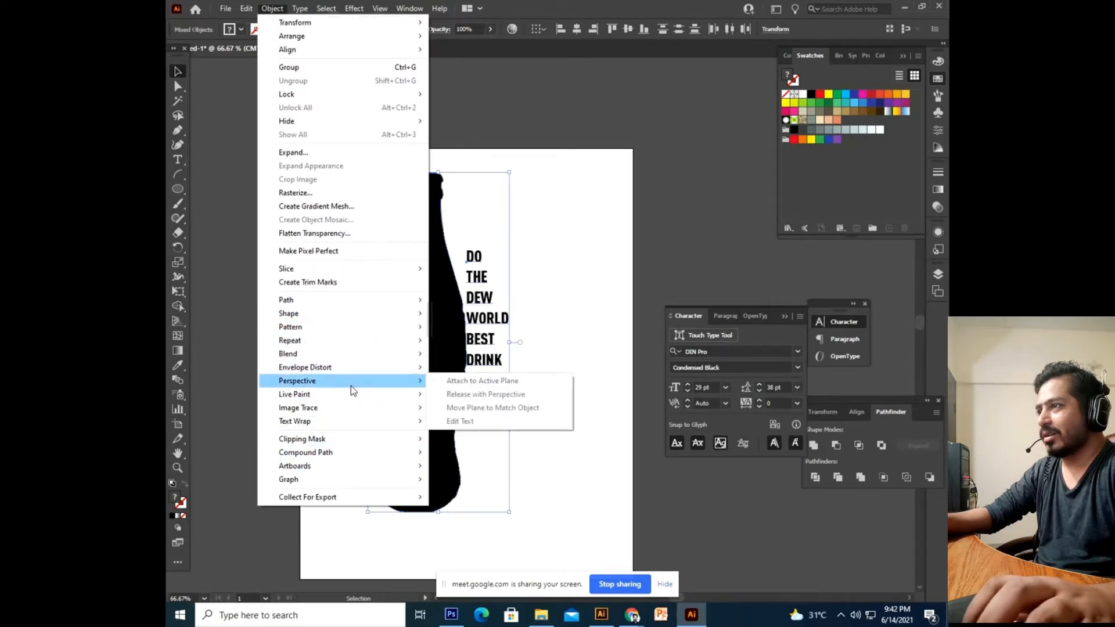
left_click(482, 395)
left_click(480, 443)
scroll(481, 443, "left", 2)
scroll(465, 348, "down", 2)
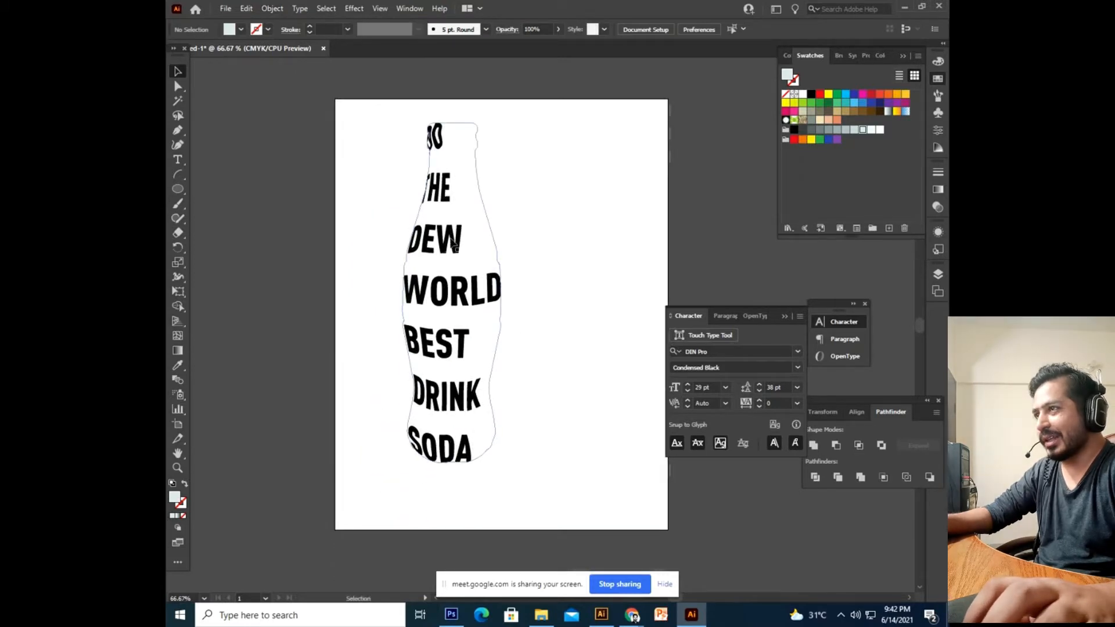
scroll(515, 323, "up", 2)
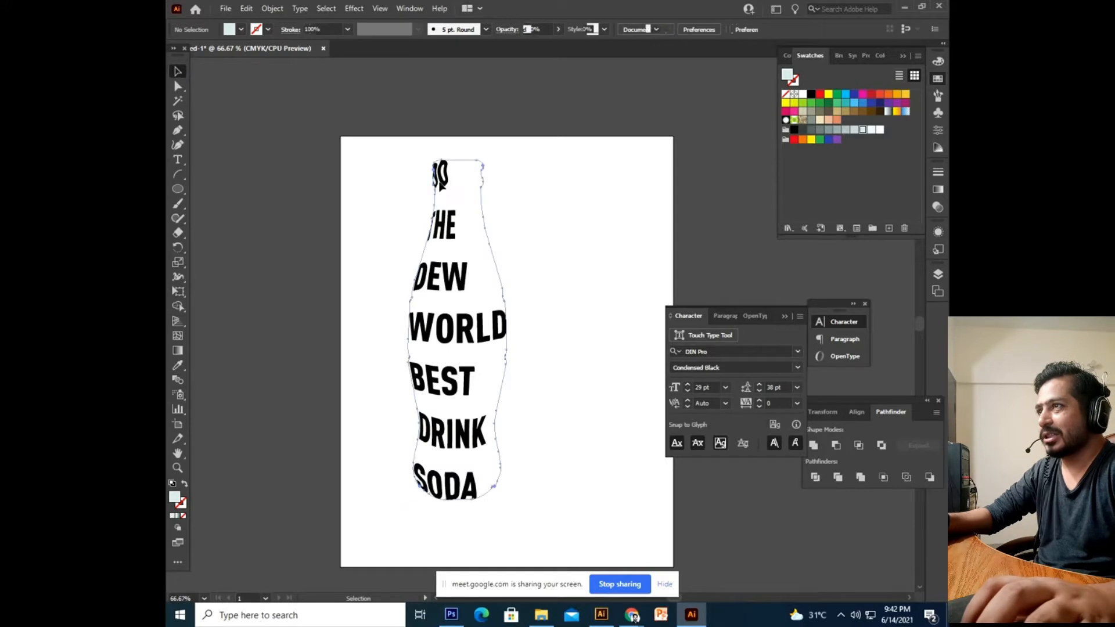
Edit the enveloped slogan text and enlarge the DO line to 78 pt.
double_click(441, 182)
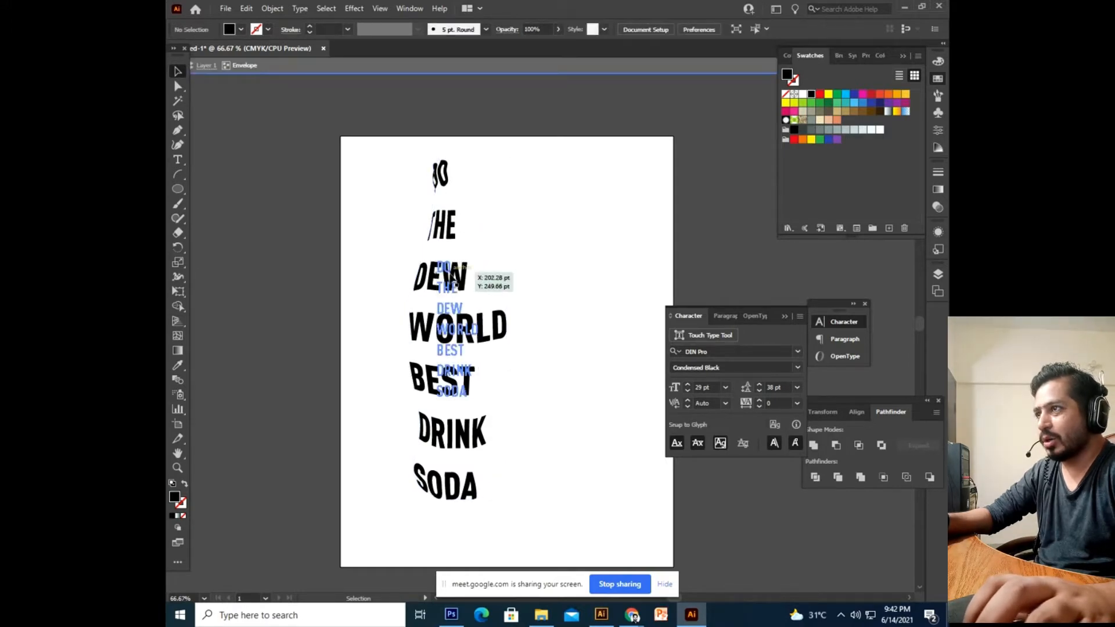
double_click(459, 270)
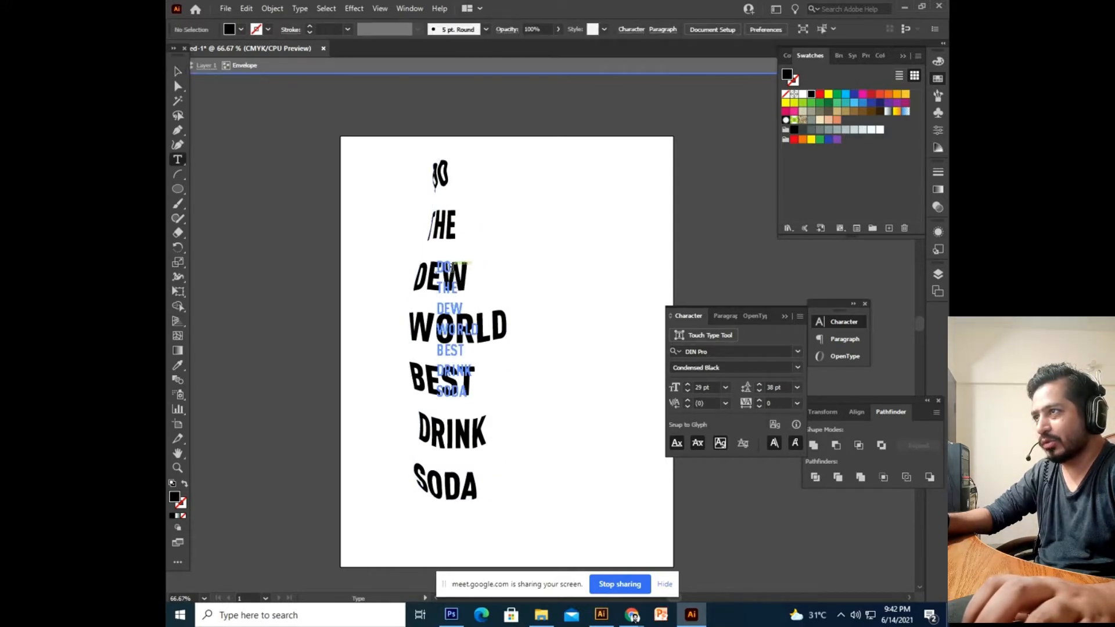
key("Escape")
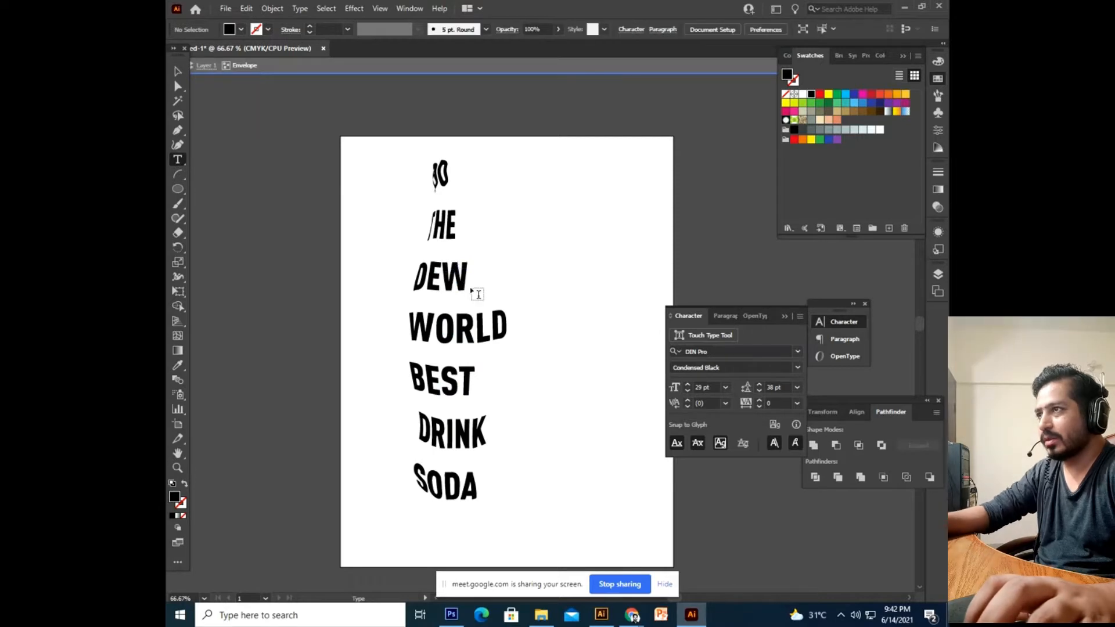
key("Escape")
double_click(439, 265)
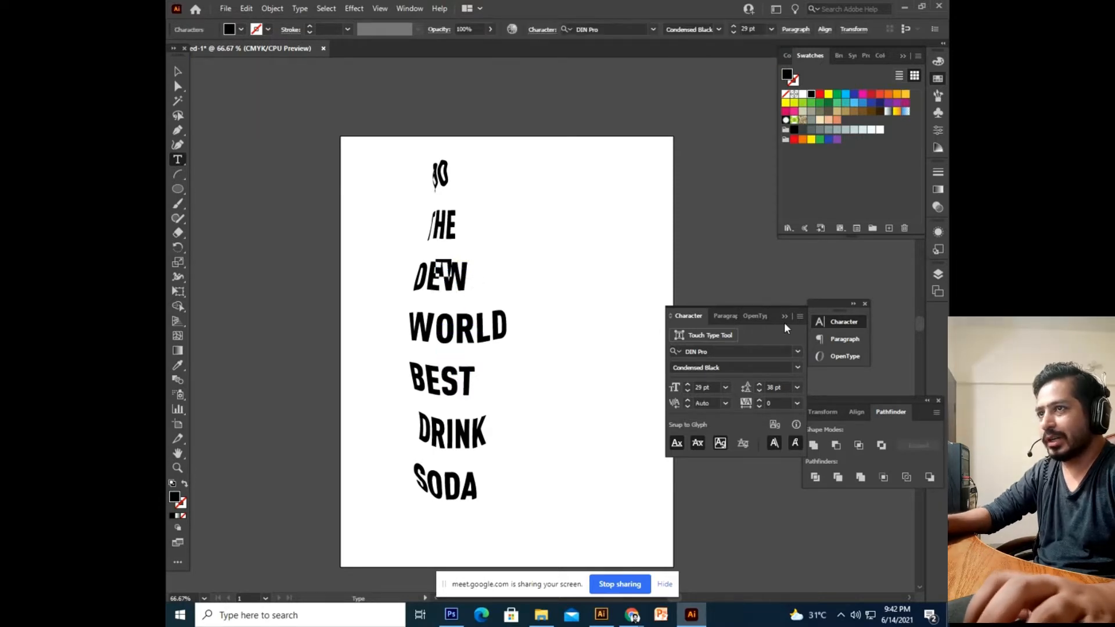
key("Up")
key("Up")
key("Up")
key("Up")
key("Up")
key("Up")
key("Up")
key("Up")
key("Up")
key("Up")
key("Up")
key("Up")
key("Up")
key("Up")
key("Up")
key("Up")
key("Up")
key("Up")
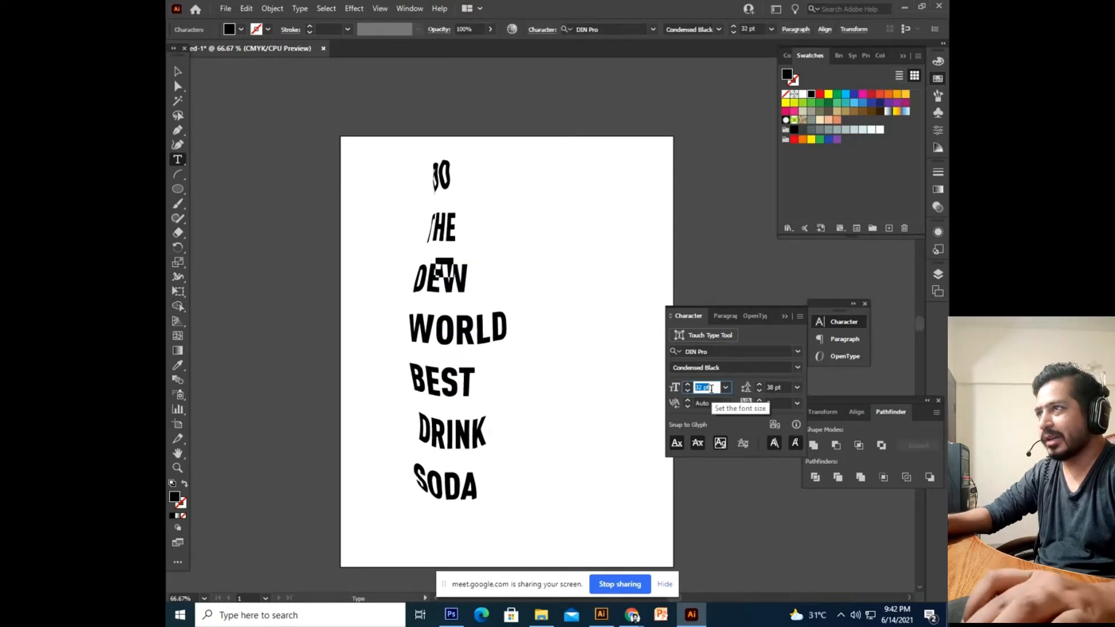
key("Up")
key("Up")
key("Up")
key("Up")
key("Up")
key("Up")
key("Up")
key("Up")
key("Up")
key("Up")
key("Up")
key("Up")
key("Up")
key("Up")
key("Up")
key("Up")
key("Up")
key("Up")
key("Up")
key("Up")
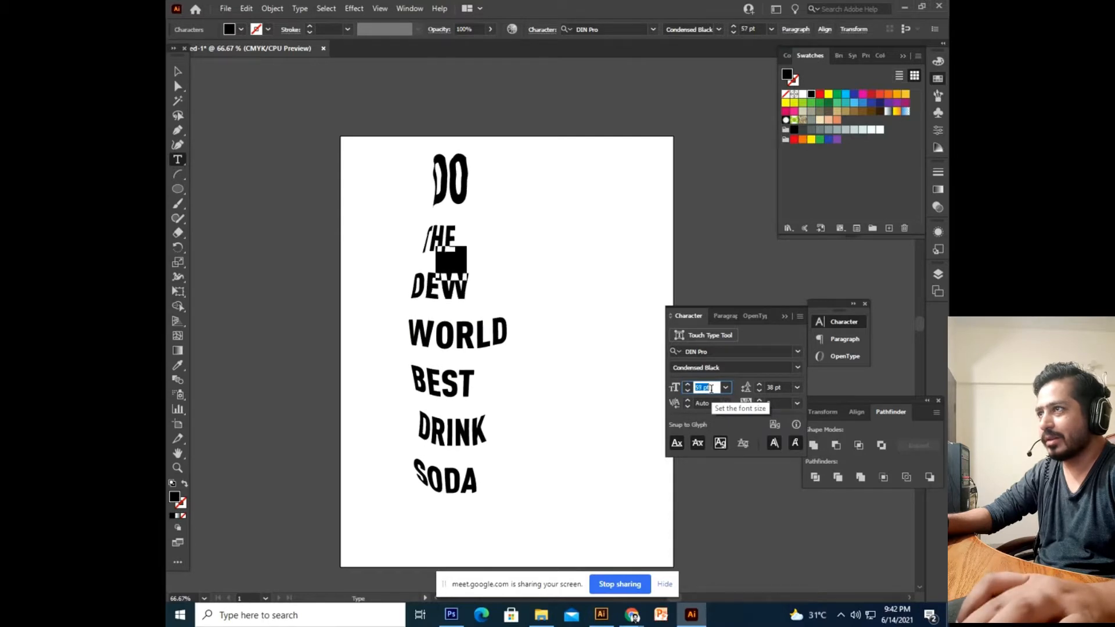
key("Up")
key("Up")
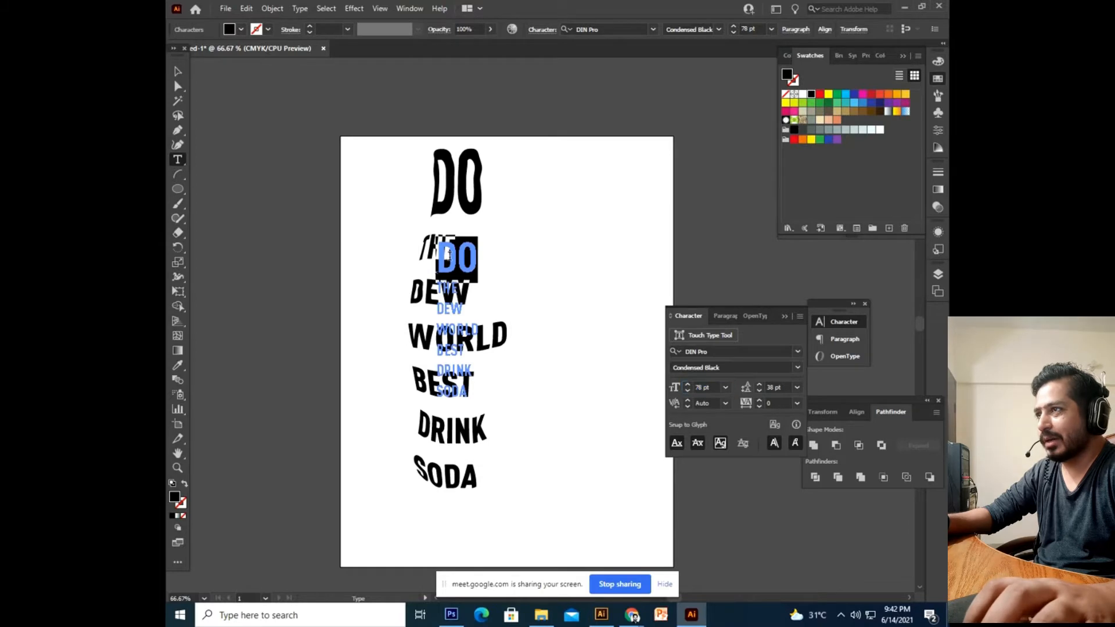
Set the THE line's font size to 60 pt.
left_click(457, 258)
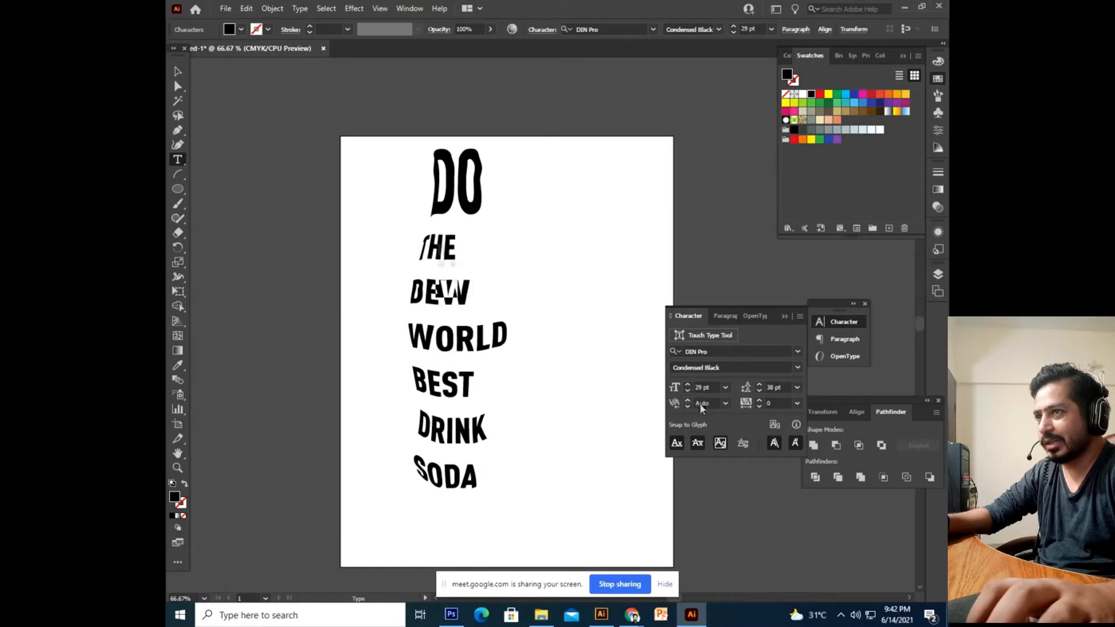
key("Up")
key("Up")
key("Up")
key("Up")
key("Up")
key("Up")
key("Up")
key("Up")
key("Up")
key("Up")
key("Up")
key("Up")
key("Up")
key("Up")
key("Up")
key("Up")
key("Up")
key("Up")
key("Up")
key("Up")
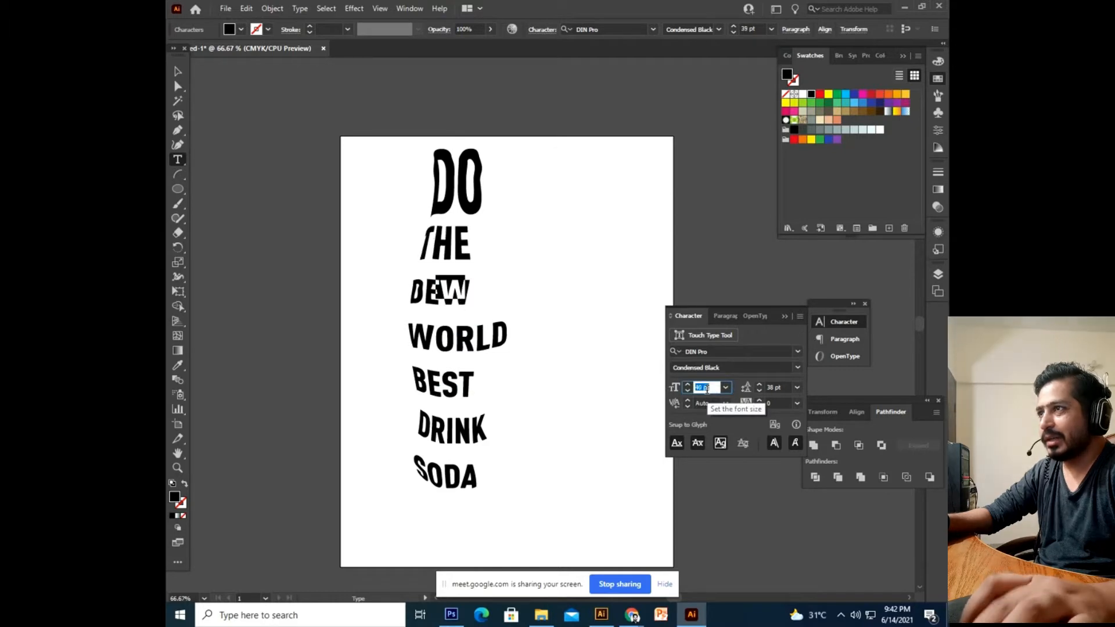
key("Up")
key("Up")
key("Up")
key("Up")
key("Up")
key("Up")
key("Up")
key("Up")
key("Up")
key("Up")
key("Up")
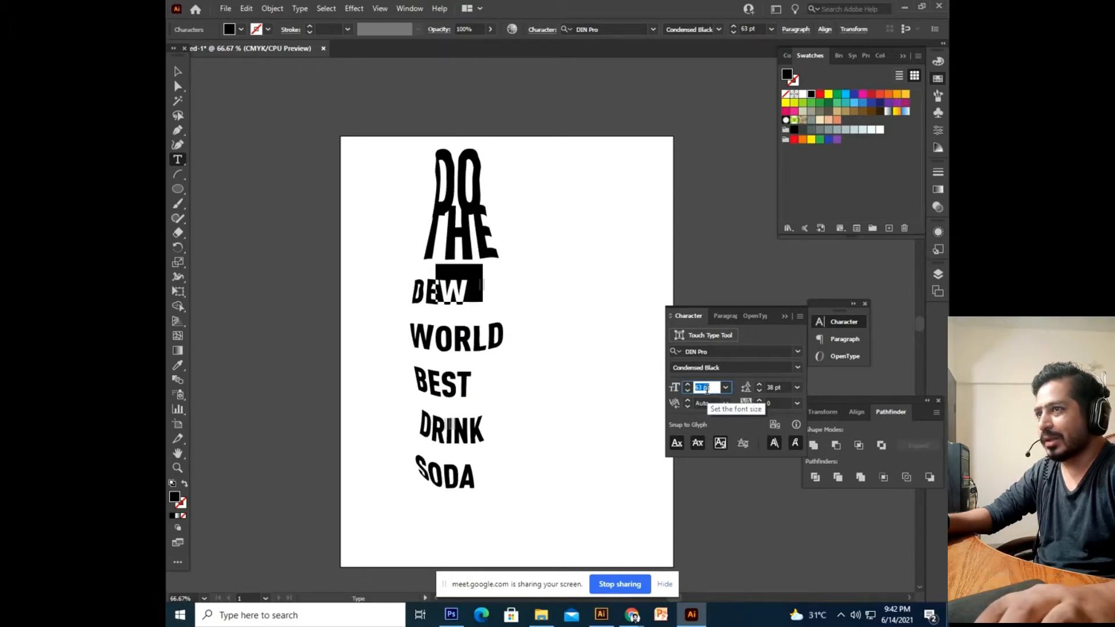
key("Down")
key("Down")
key("Down")
key("Down")
key("Up")
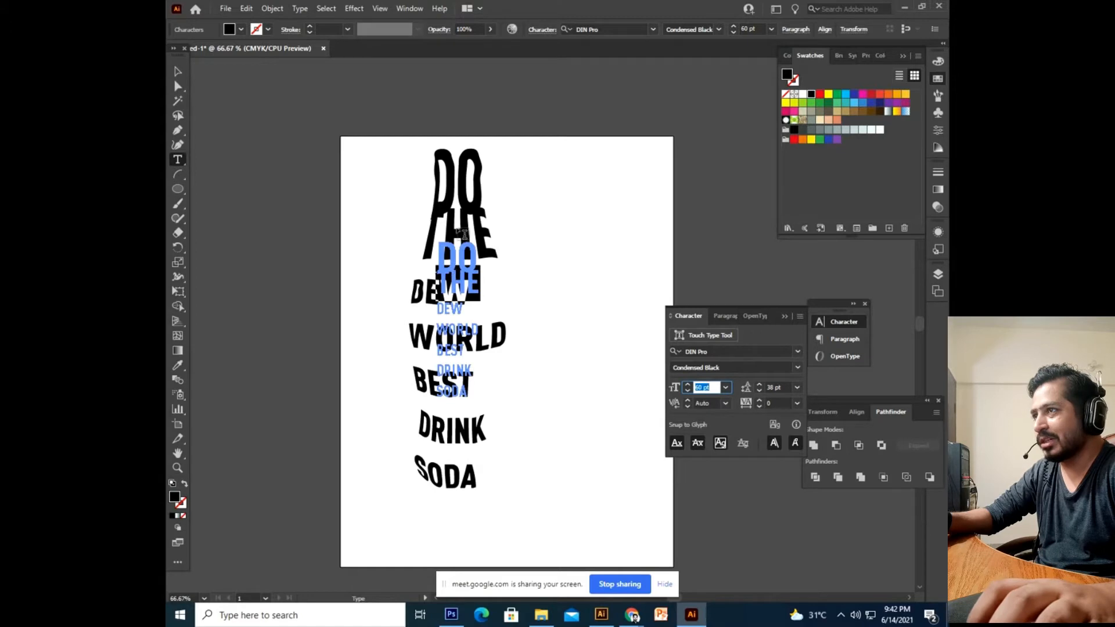
Select the DO and THE lines and increase their leading to spread them apart.
left_click(458, 287)
left_click_drag(478, 287, 433, 263)
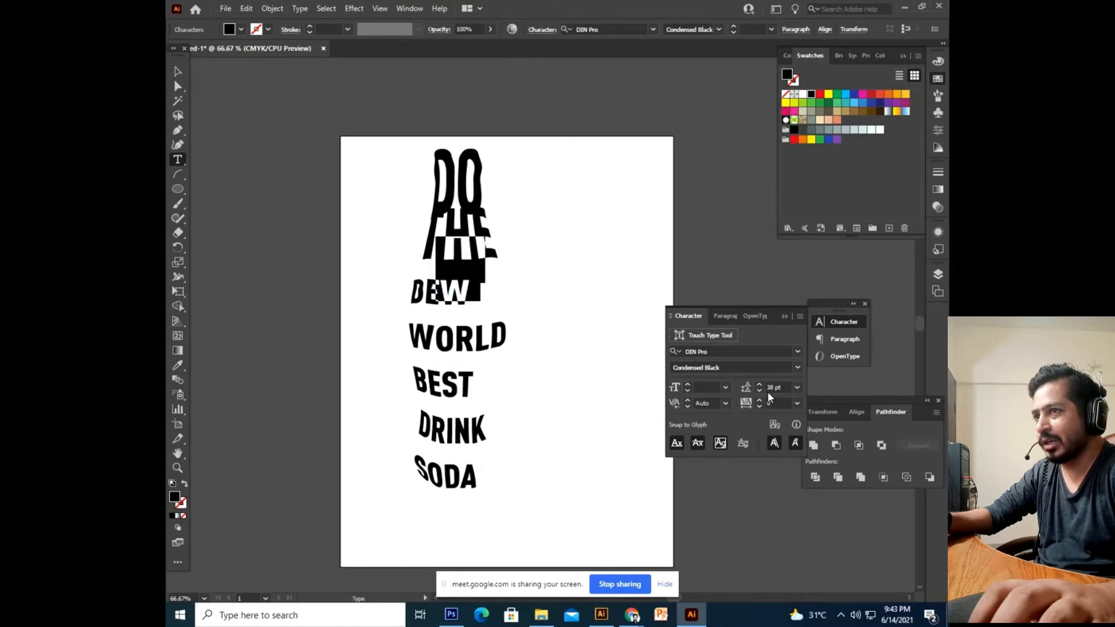
key("Up")
key("Up")
key("Up")
key("Up")
key("Up")
key("Up")
key("Up")
key("Up")
key("Up")
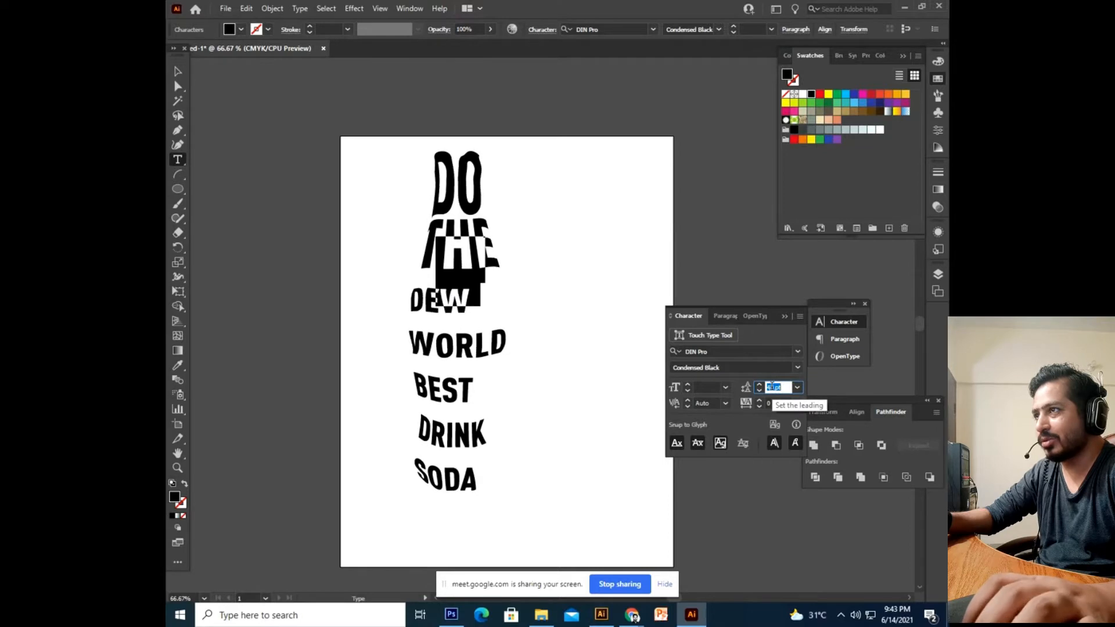
left_click(413, 309)
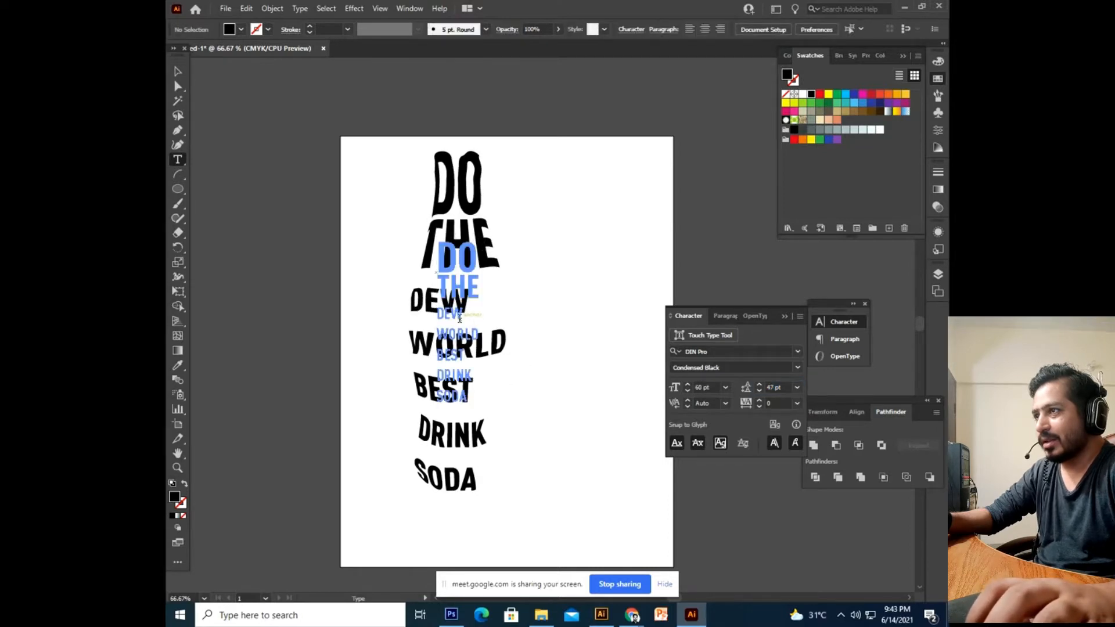
left_click(459, 318)
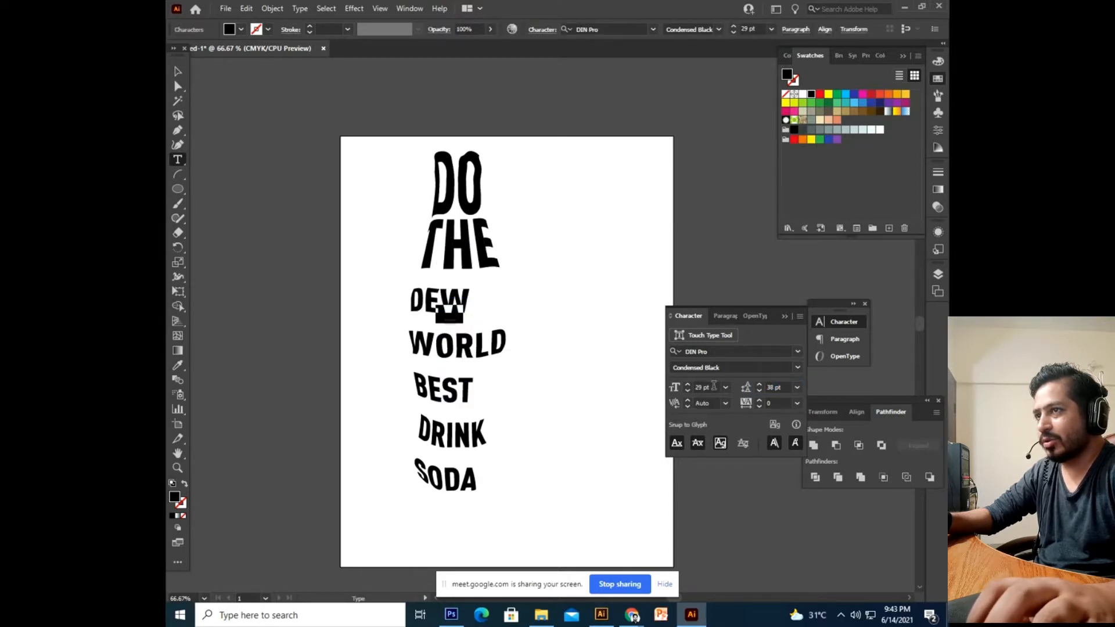
Enlarge DEW to 50 pt with 40 pt leading.
key("Up")
key("Up")
key("Up")
key("Up")
key("Up")
key("Up")
key("Up")
key("Up")
key("Up")
key("Up")
key("Up")
key("Up")
key("Up")
key("Up")
key("Up")
key("Up")
key("Up")
key("Up")
key("Up")
key("Up")
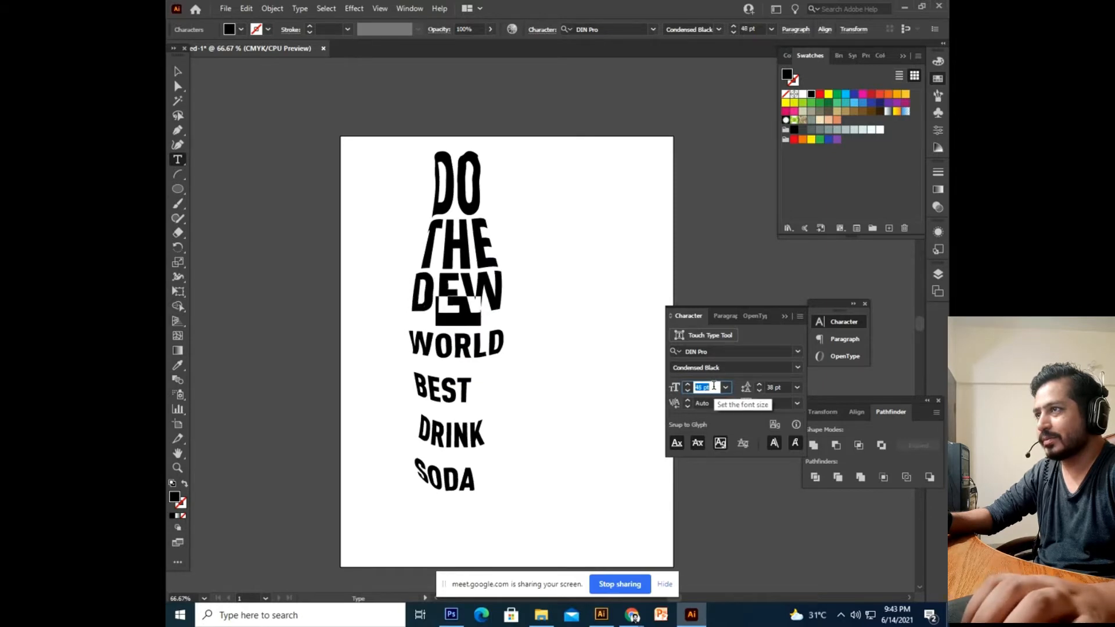
left_click(783, 386)
key("Up")
key("Up")
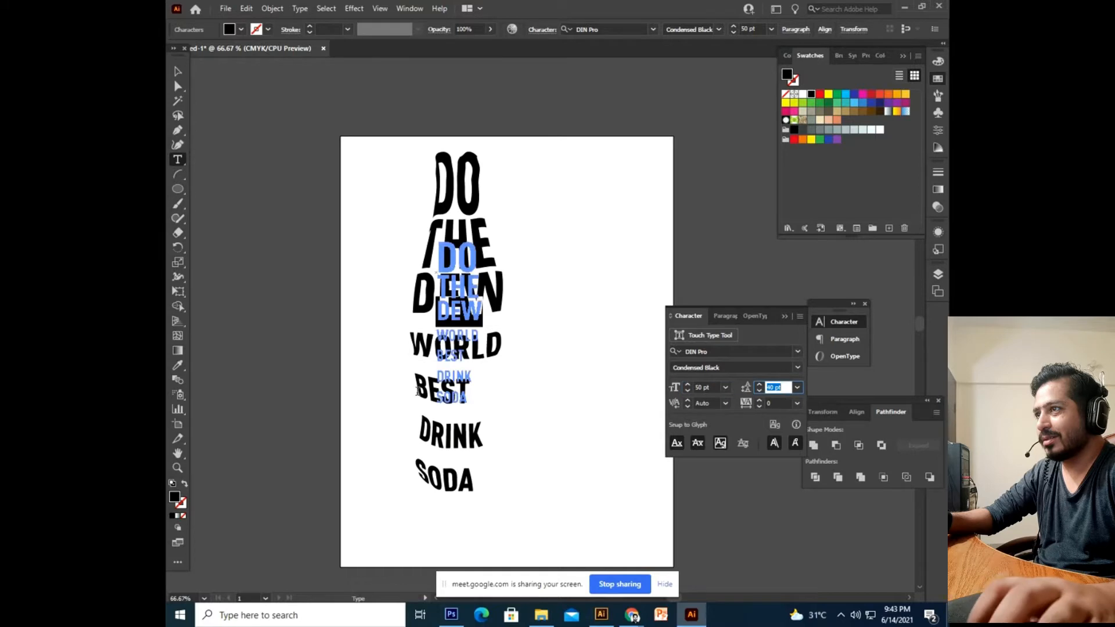
key("Escape")
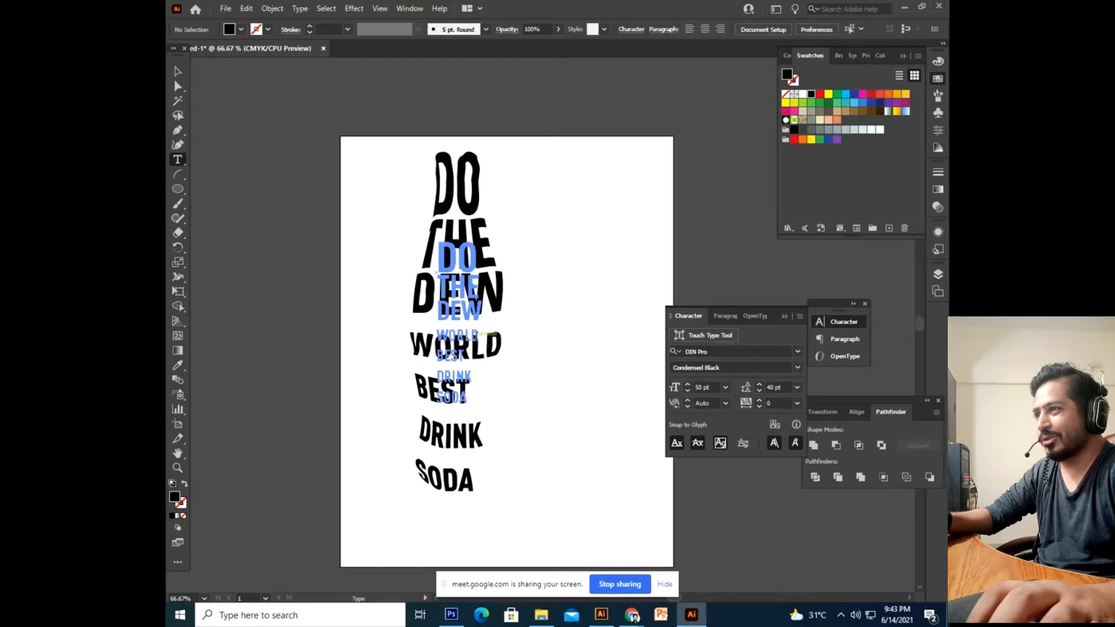
Set WORLD to 34 pt with 30 pt leading, then undo the last text change.
left_click_drag(448, 341, 413, 341)
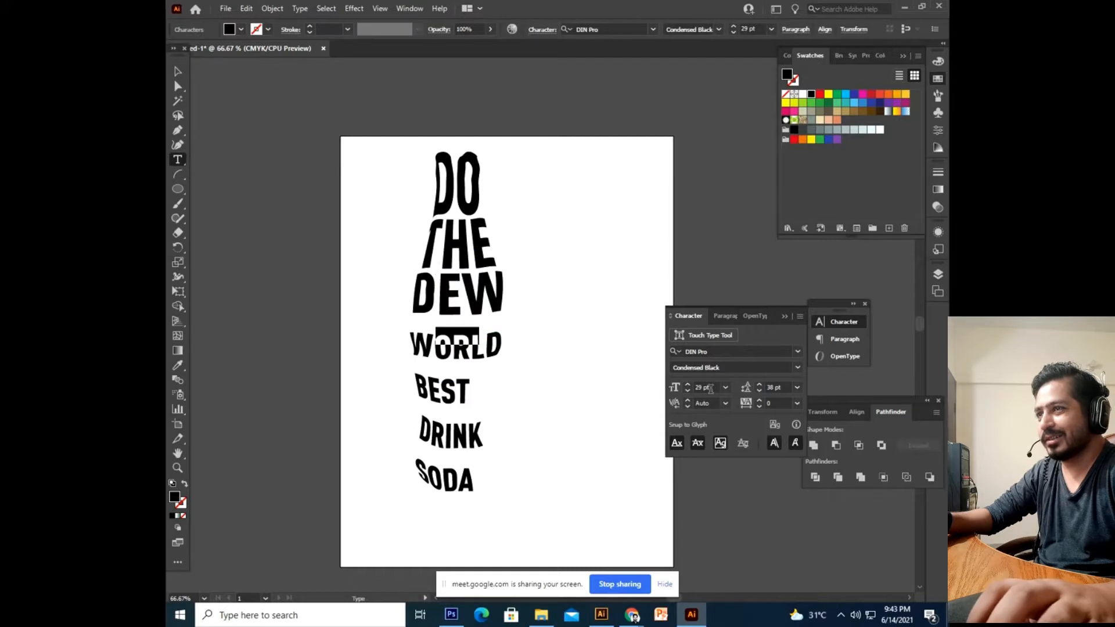
key("Up")
key("Up")
key("Up")
key("Up")
key("Up")
key("Up")
key("Up")
key("Up")
key("Up")
key("Up")
key("Up")
key("Up")
key("Up")
key("Up")
key("Up")
key("Up")
key("Up")
key("Up")
key("Up")
key("Up")
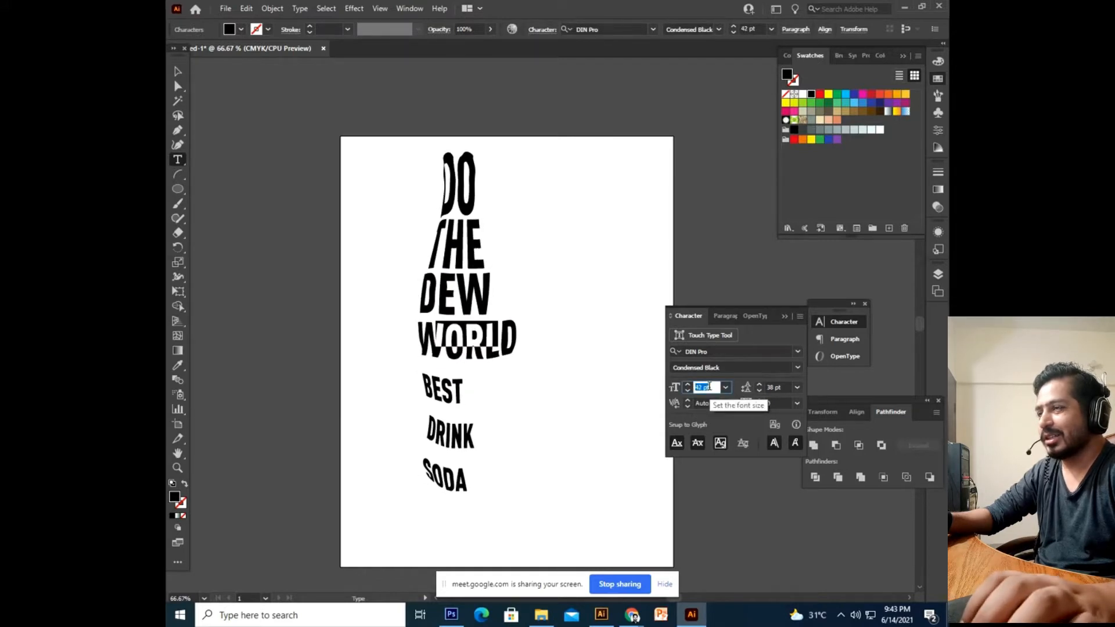
key("Down")
key("Down")
key("Down")
key("Down")
key("Down")
key("Down")
key("Down")
key("Down")
key("Down")
key("Down")
key("Down")
key("Down")
key("Down")
key("Down")
key("Down")
key("Down")
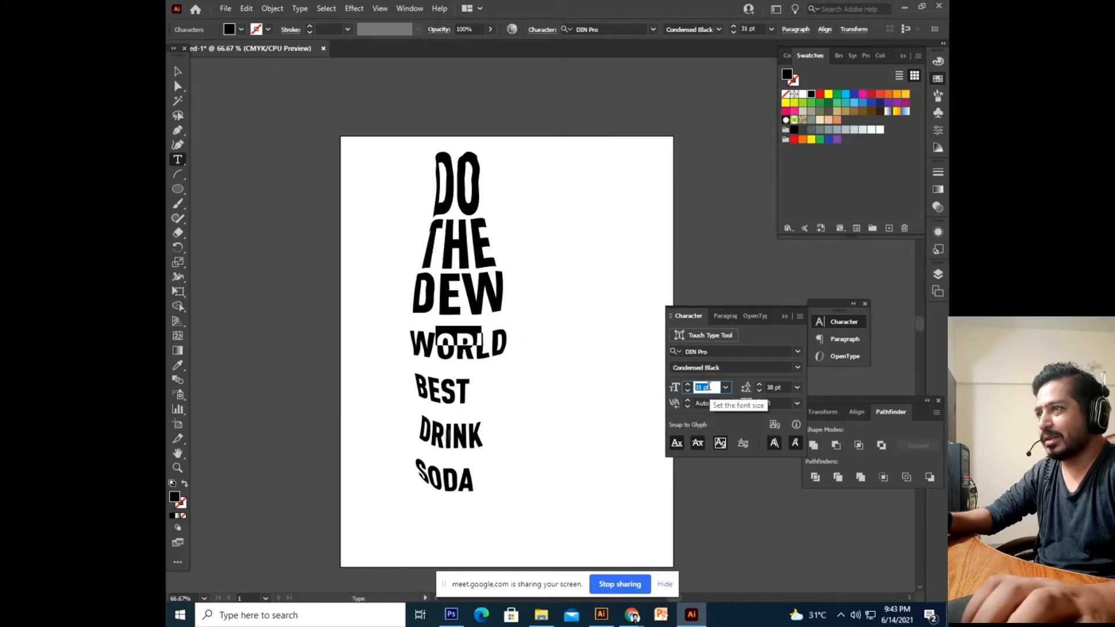
left_click(775, 388)
key("Down")
key("Down")
key("Down")
key("Down")
key("Down")
key("Down")
key("Down")
key("Down")
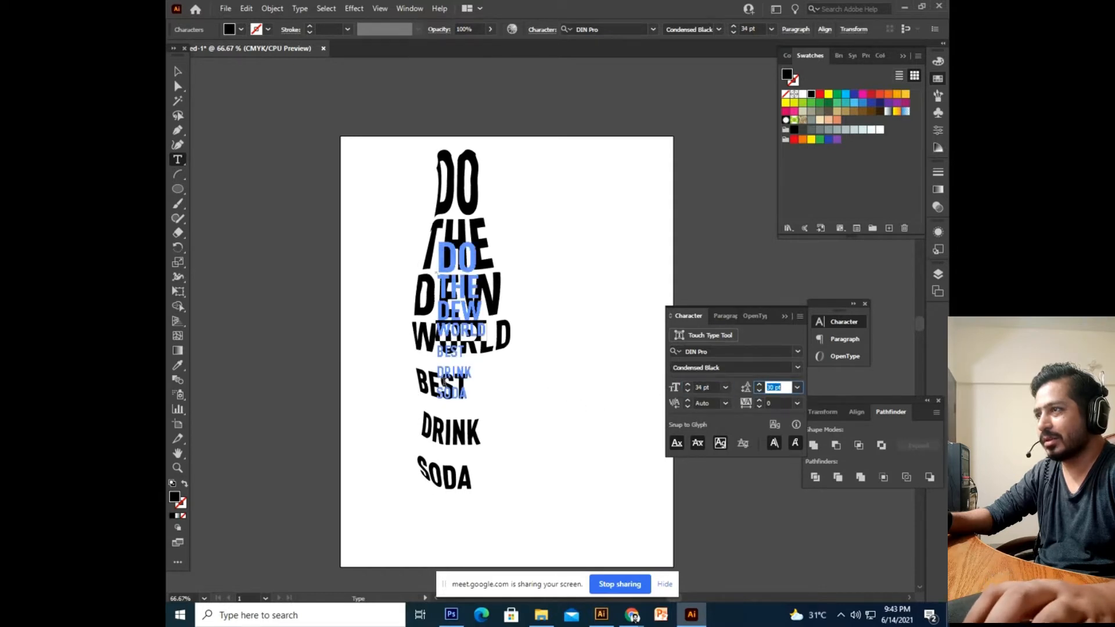
left_click(441, 379)
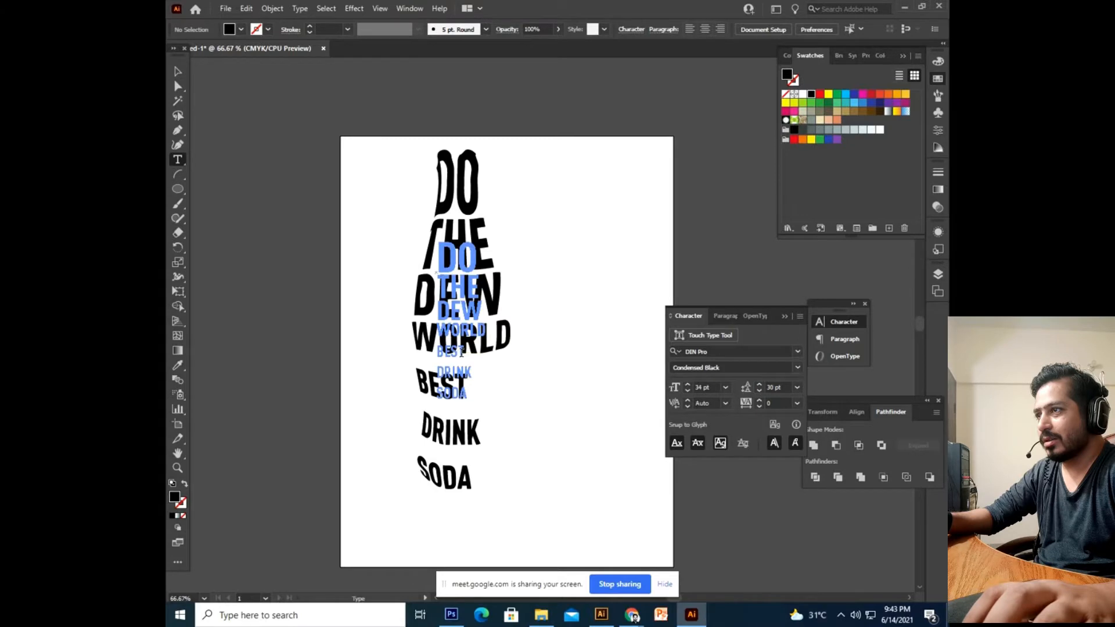
key("ctrl+z")
Loosen the BEST line's leading to 41 pt.
scroll(697, 385, "up", 20)
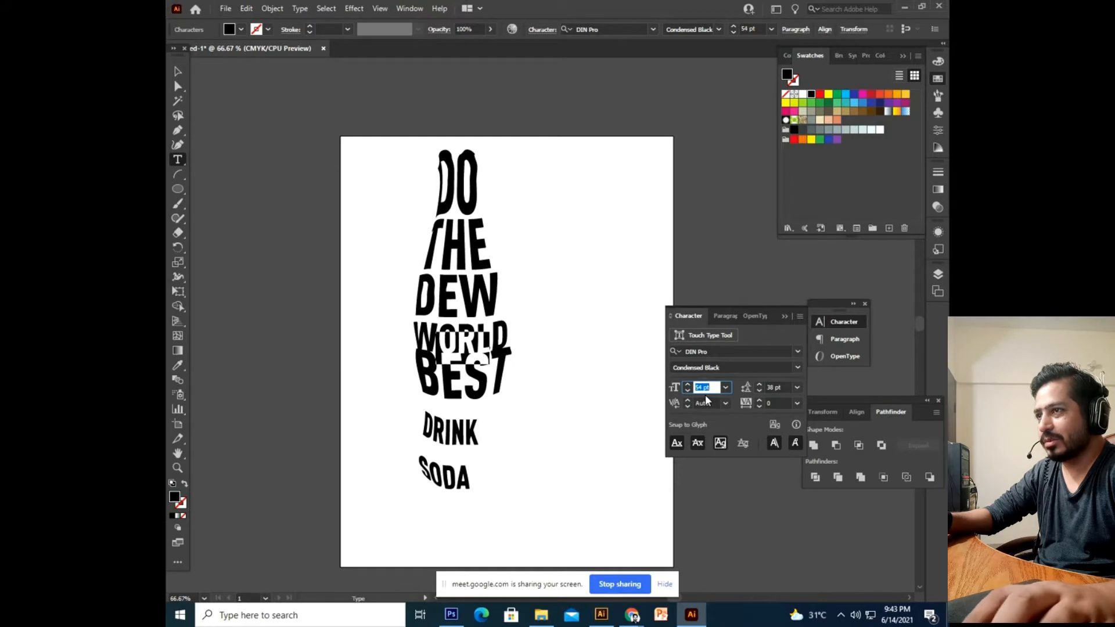
scroll(711, 385, "down", 3)
left_click(770, 387)
scroll(770, 386, "up", 3)
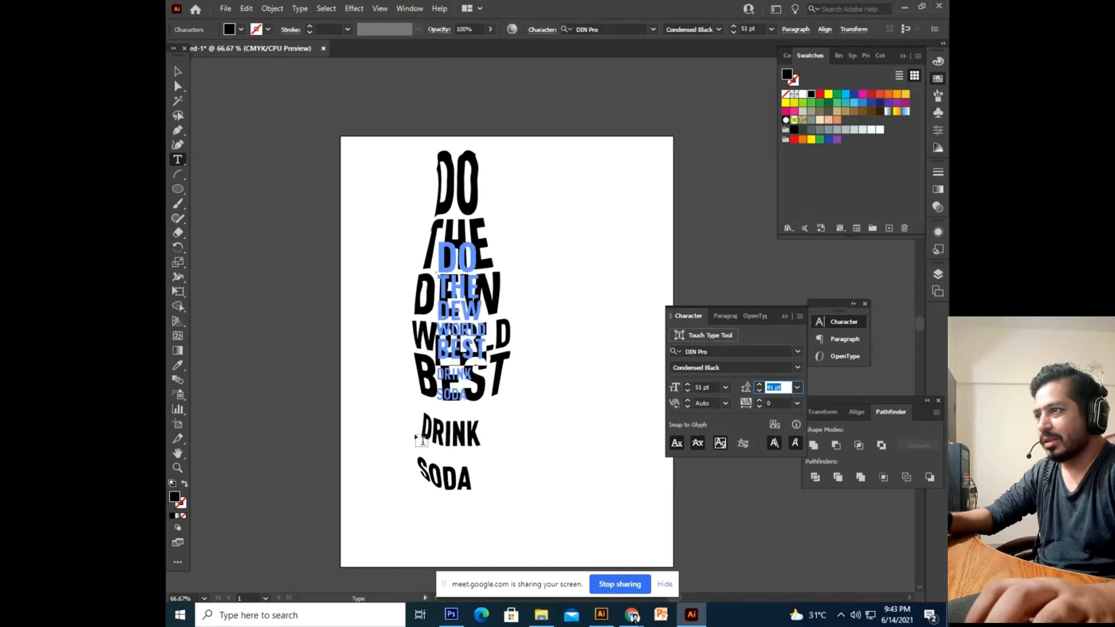
left_click(435, 433)
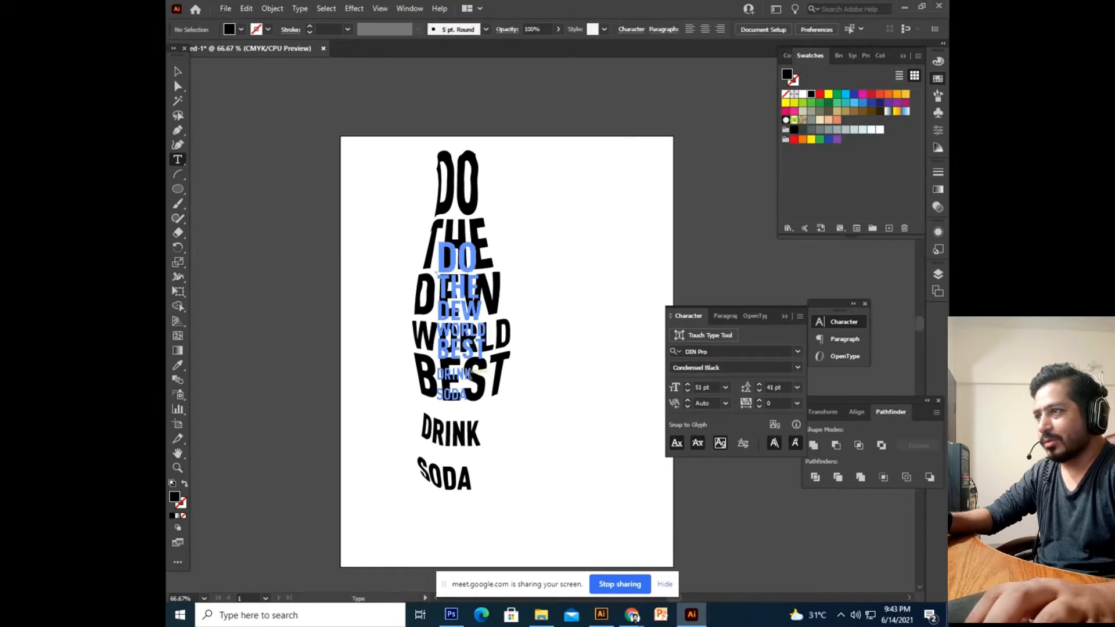
Enlarge DRINK to 46 pt, keeping the larger size after comparing with undo/redo.
left_click(438, 375)
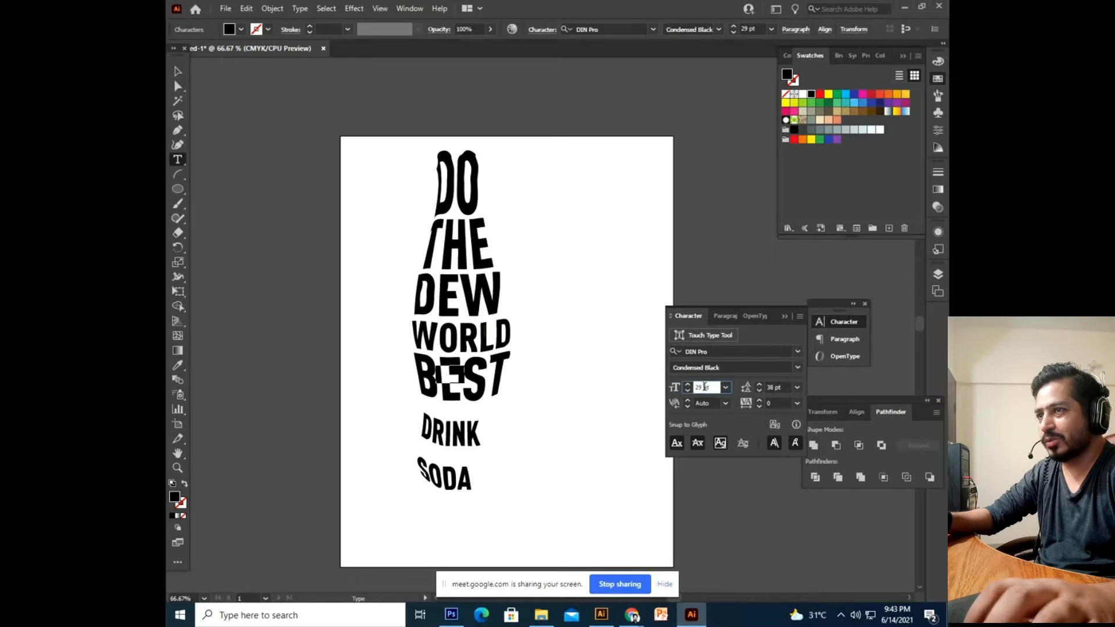
key("Up")
key("Up")
key("Up")
key("Up")
key("Up")
key("Up")
key("Up")
key("Up")
key("Up")
key("Up")
key("Up")
key("Up")
key("Up")
key("Up")
key("Up")
key("Up")
key("Up")
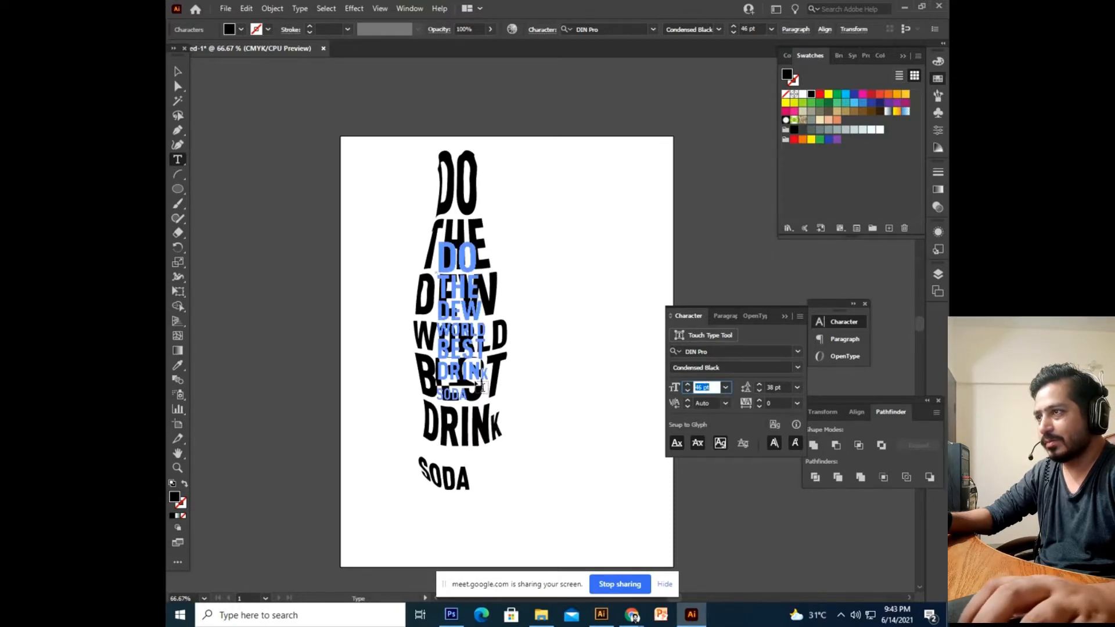
key("ctrl+z")
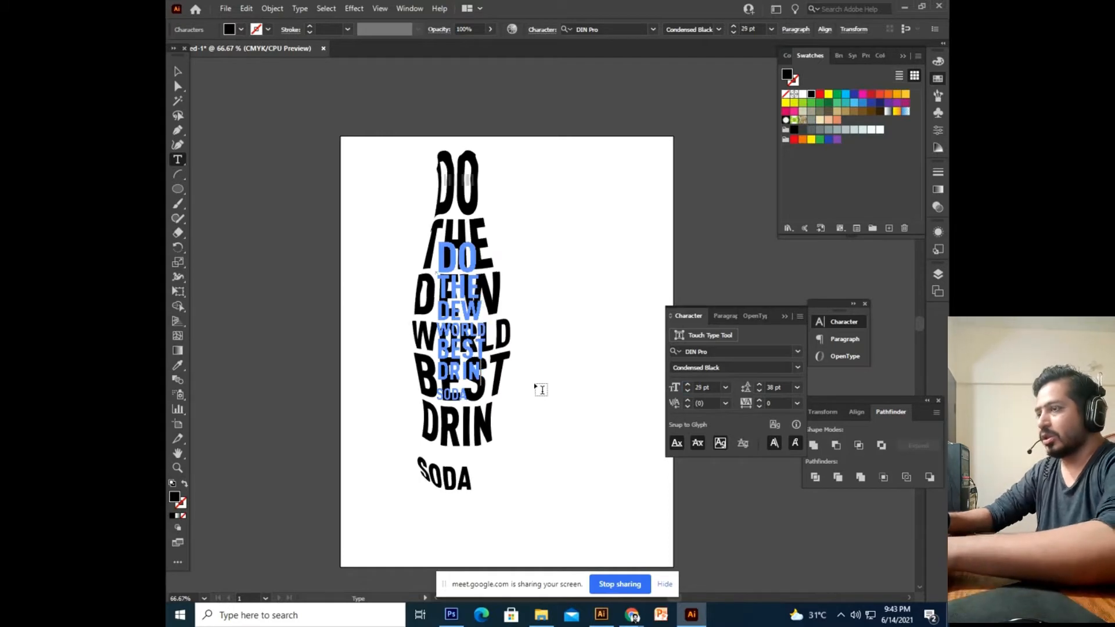
key("ctrl+shift+z")
key("ctrl+z")
key("ctrl+shift+z")
key("ctrl+z")
key("ctrl+shift+z")
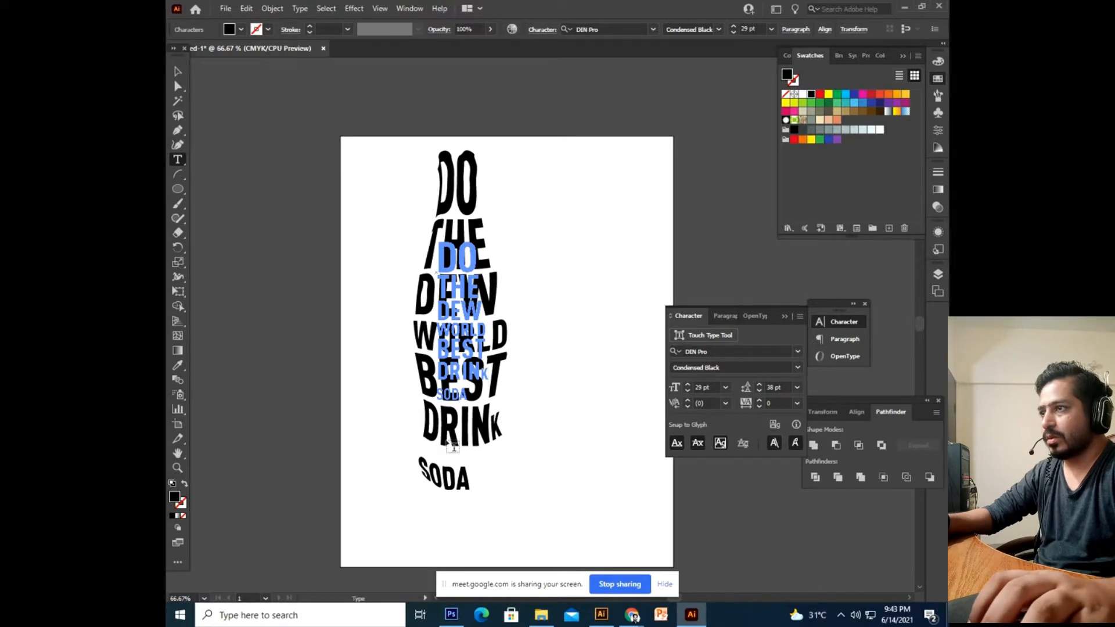
Enlarge SODA to about 50 pt and reposition the bottle lettering on the page.
double_click(466, 395)
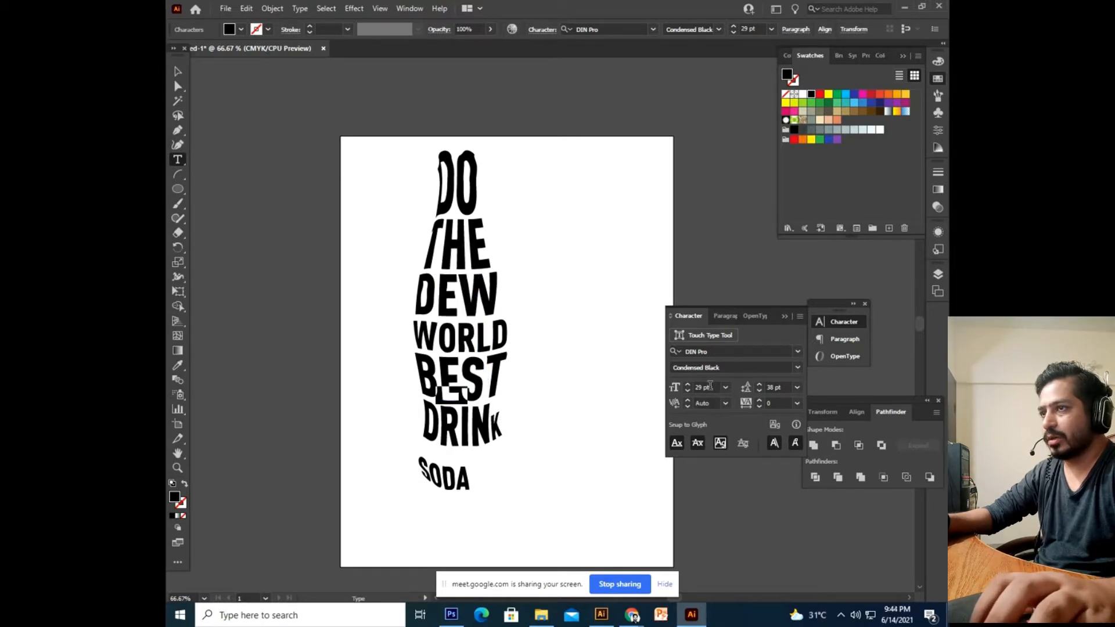
key("Up")
key("Up")
key("Up")
key("Up")
key("Up")
key("Up")
key("Up")
key("Up")
key("Up")
key("Up")
key("Up")
key("Up")
key("Up")
key("Up")
key("Up")
key("Up")
key("Up")
key("Up")
key("Up")
key("Up")
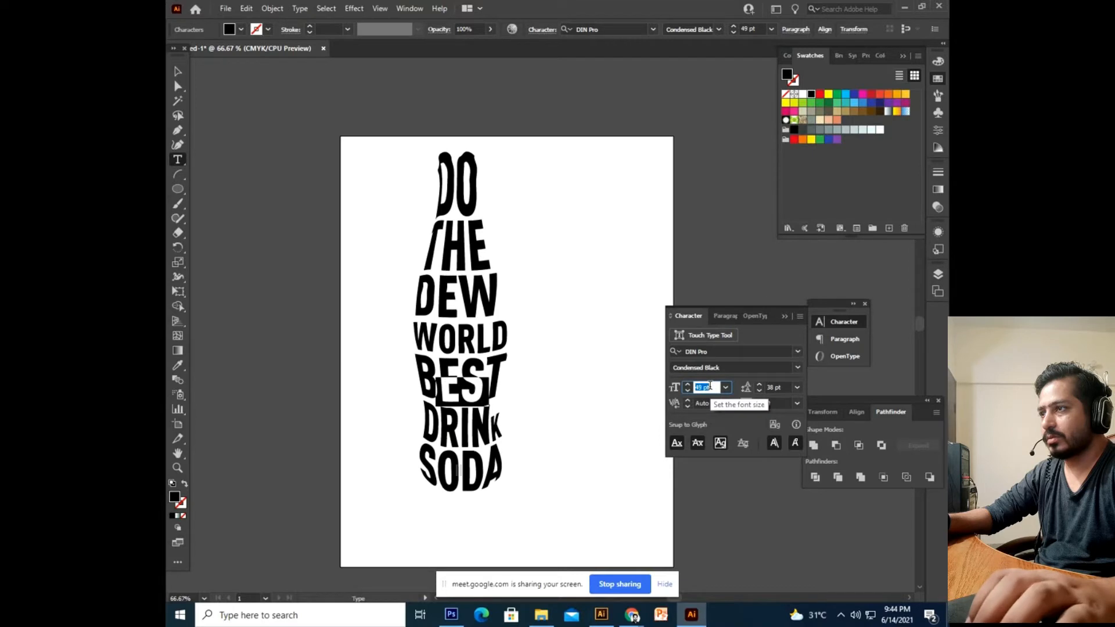
key("Down")
key("Down")
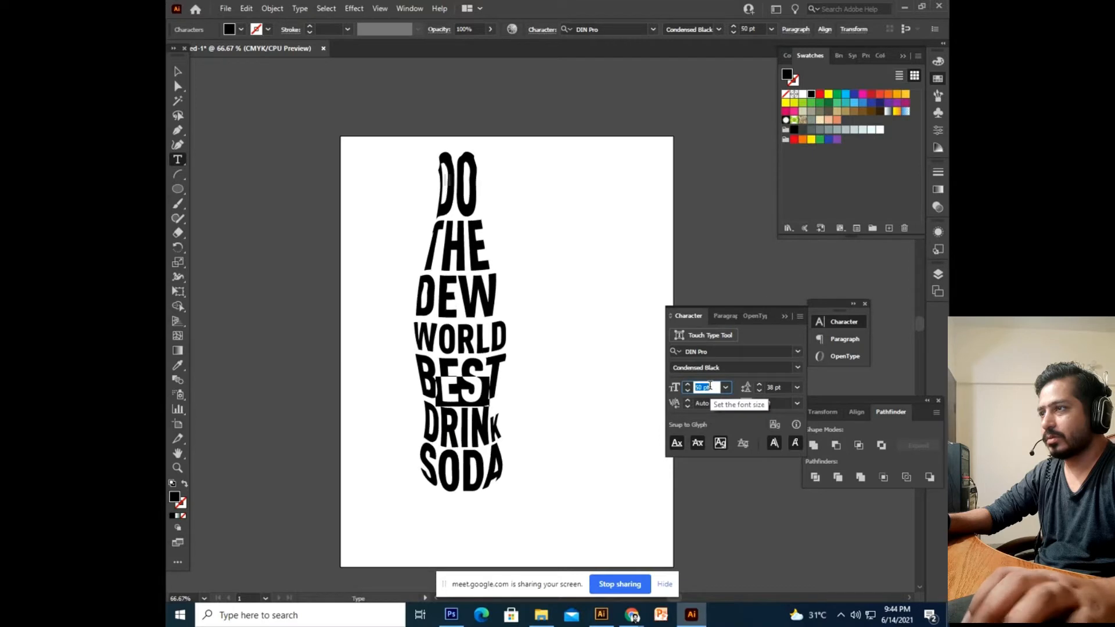
left_click(178, 71)
left_click(262, 235)
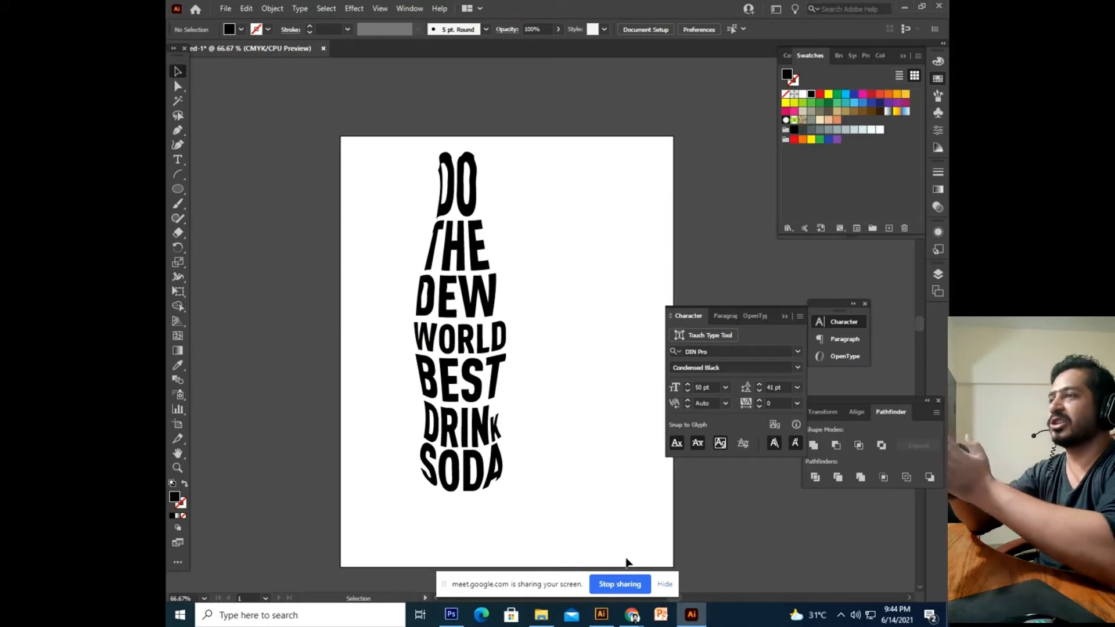
left_click(472, 348)
left_click_drag(472, 348, 431, 374)
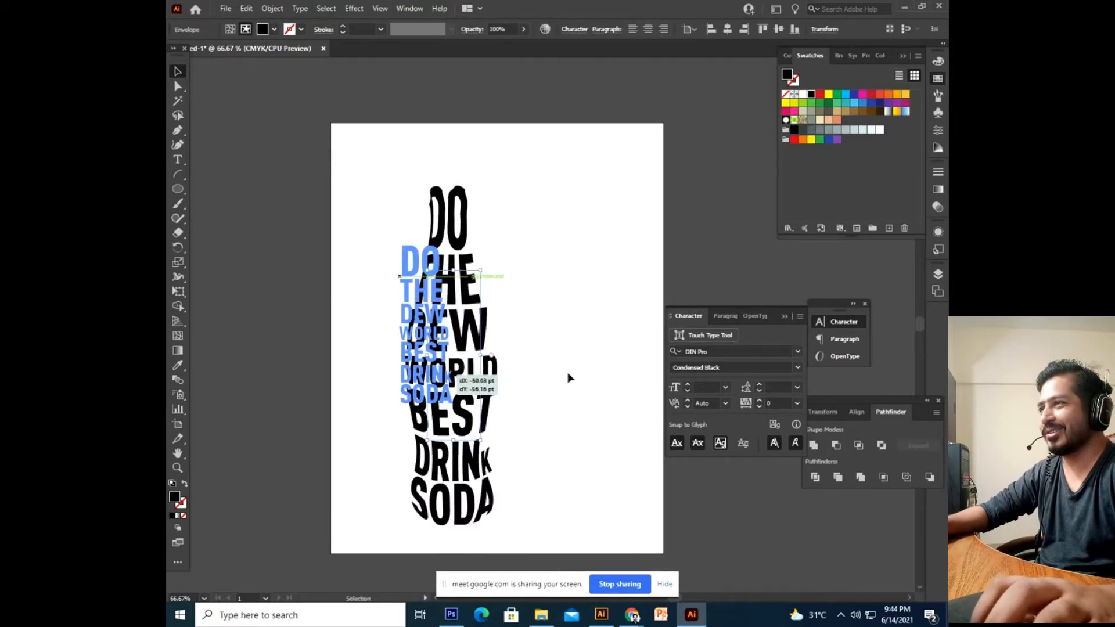
left_click(503, 389)
Pan down and zoom in on the top of the bottle.
key("space")
left_click_drag(506, 396, 547, 423)
left_click_drag(554, 289, 552, 311)
scroll(556, 316, "up", 2)
left_click_drag(489, 230, 500, 408)
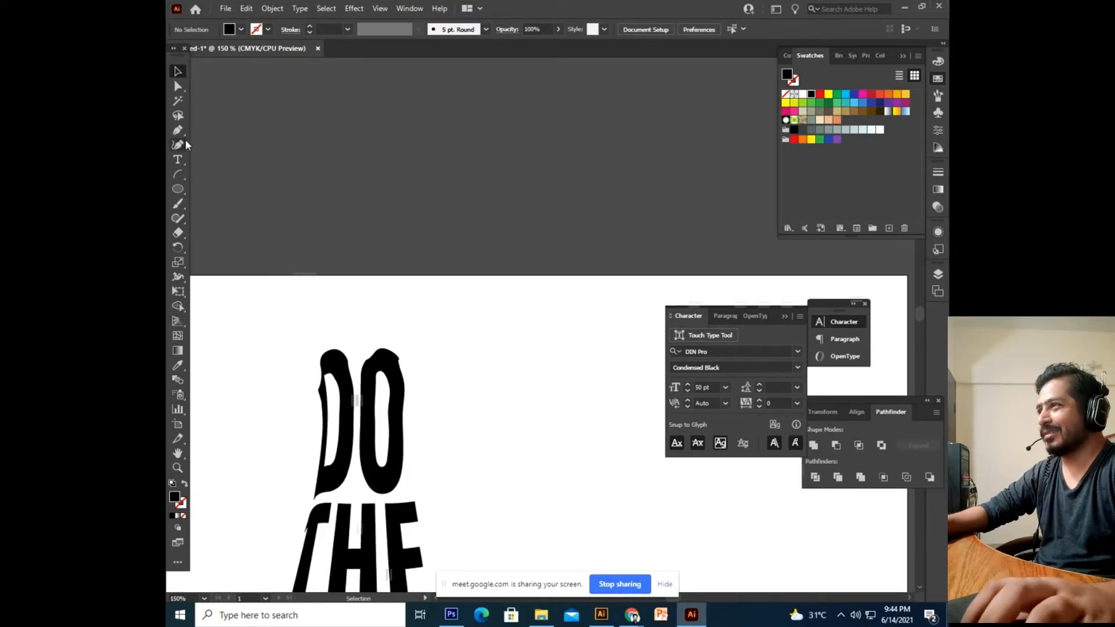
Draw a closed bottle cap shape with a curved lower edge above DO using the Pen tool.
left_click(178, 130)
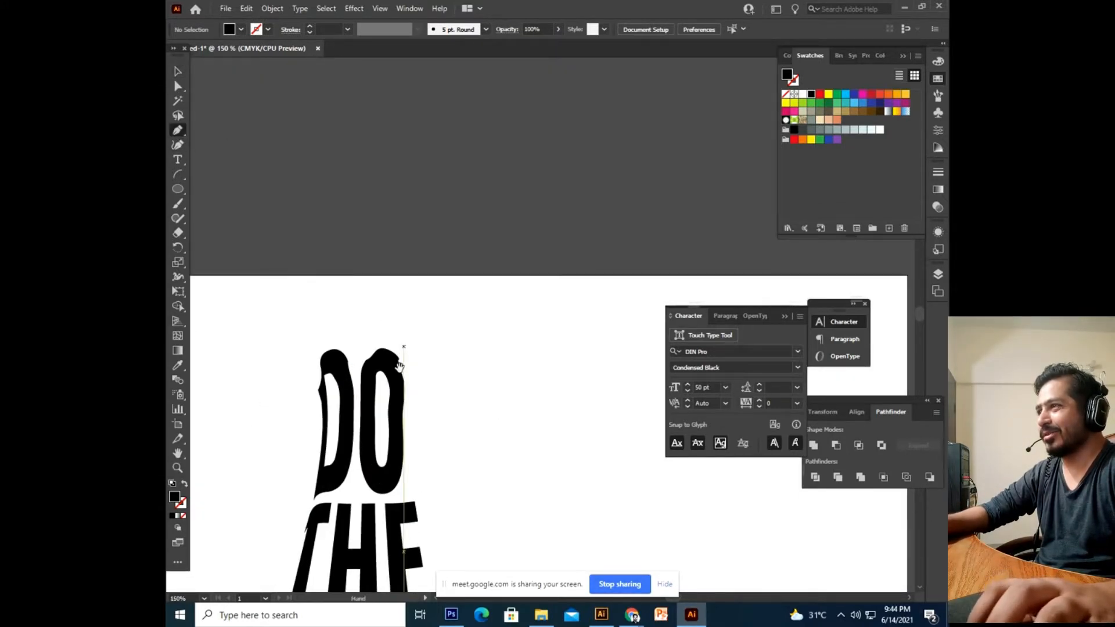
left_click(316, 317)
left_click_drag(402, 308, 442, 317)
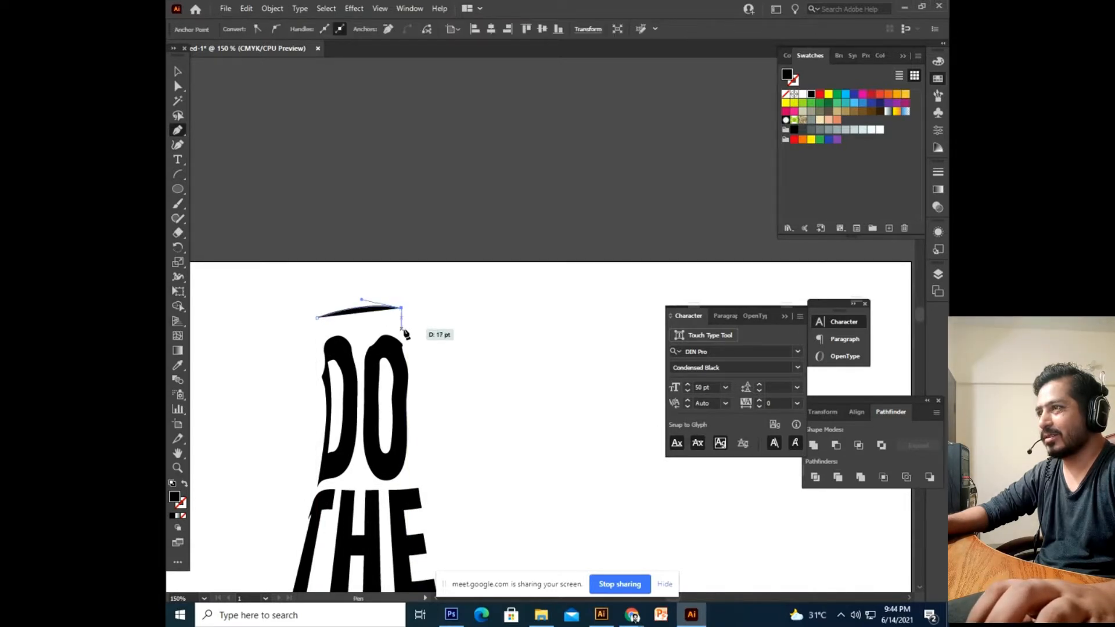
key("ctrl+plus")
key("ctrl+plus")
left_click_drag(413, 332, 314, 304)
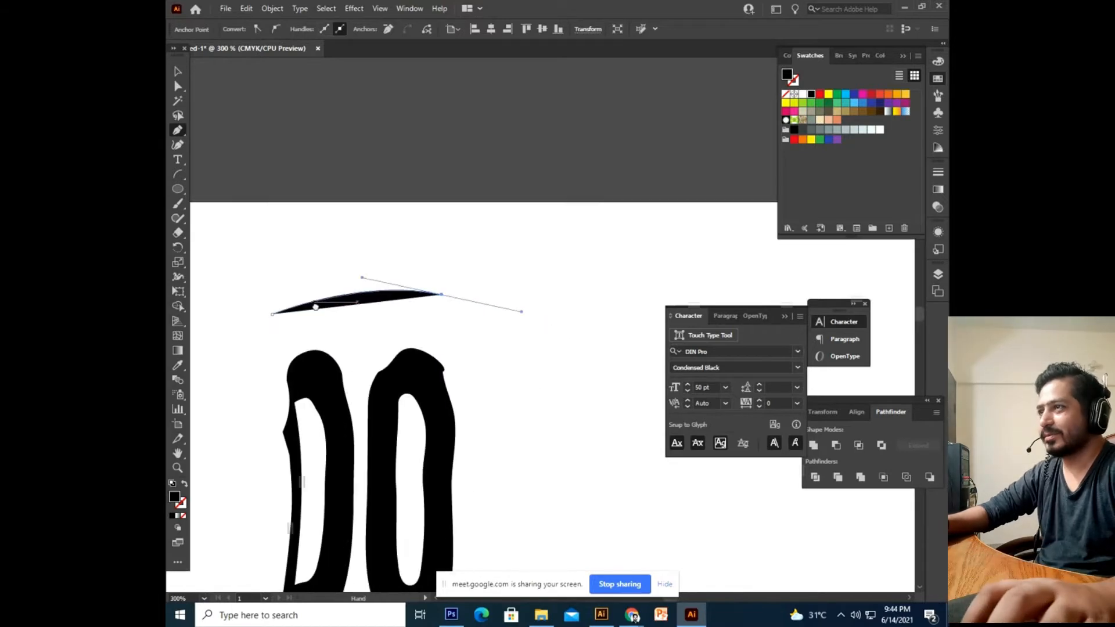
key("ctrl+z")
left_click_drag(445, 299, 542, 340)
left_click_drag(446, 301, 455, 339)
left_click(453, 333)
left_click_drag(275, 336, 318, 365)
key("ctrl+z")
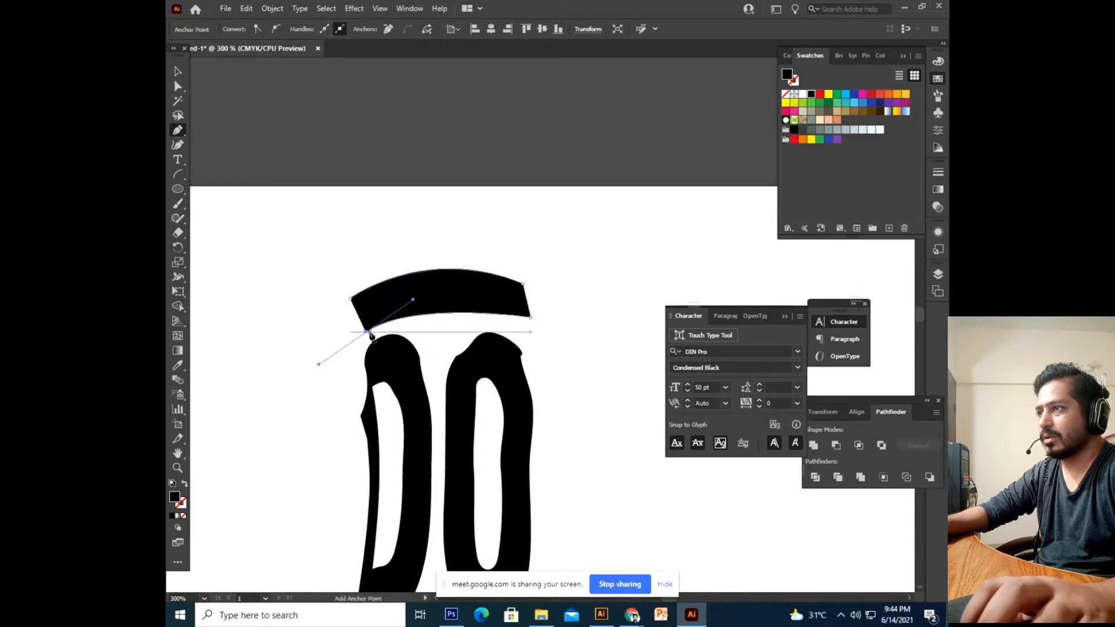
left_click(351, 298)
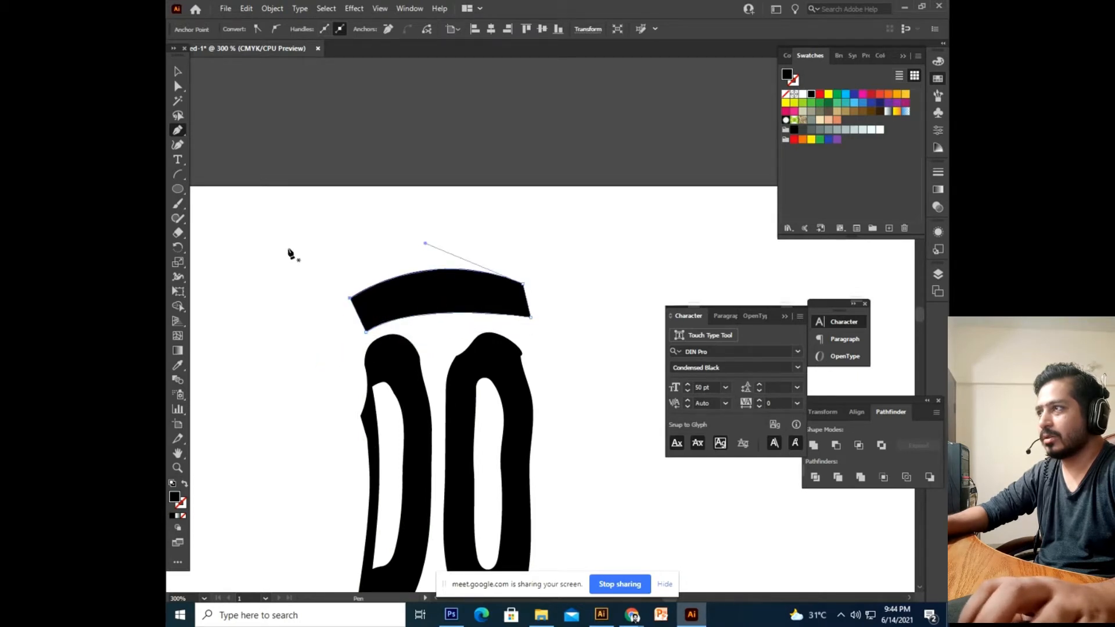
Deselect the cap, zoom out, then zoom in one step to frame the whole bottle lettering.
left_click(177, 72)
left_click(219, 235)
scroll(219, 234, "up", 3)
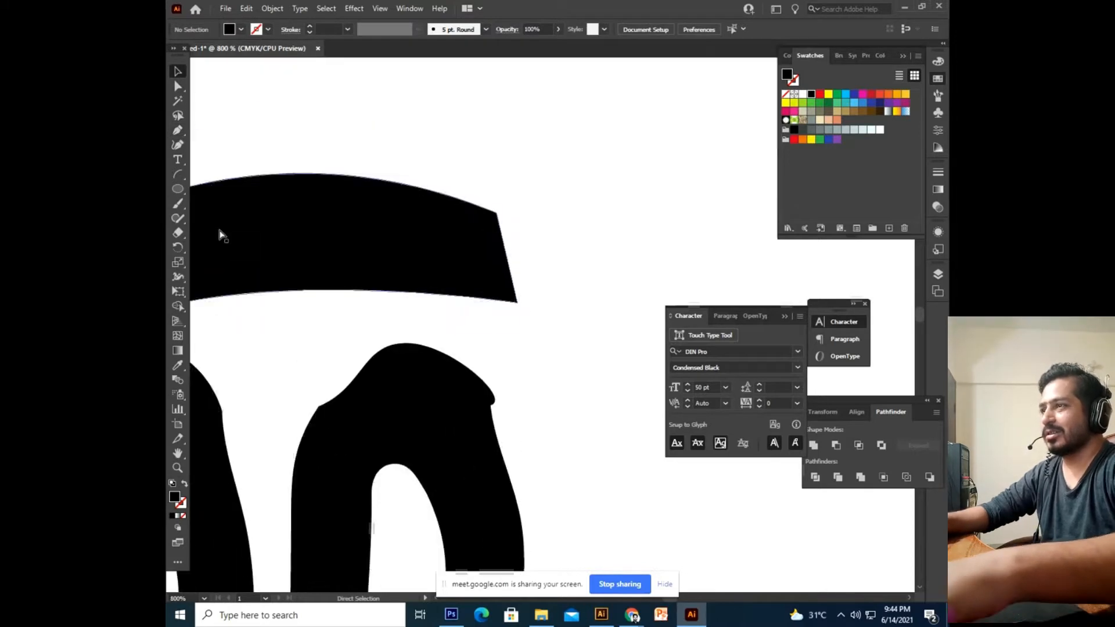
scroll(220, 234, "down", 4)
key("ctrl+minus")
key("ctrl+minus")
key("ctrl+minus")
key("ctrl+minus")
left_click_drag(497, 499, 388, 366)
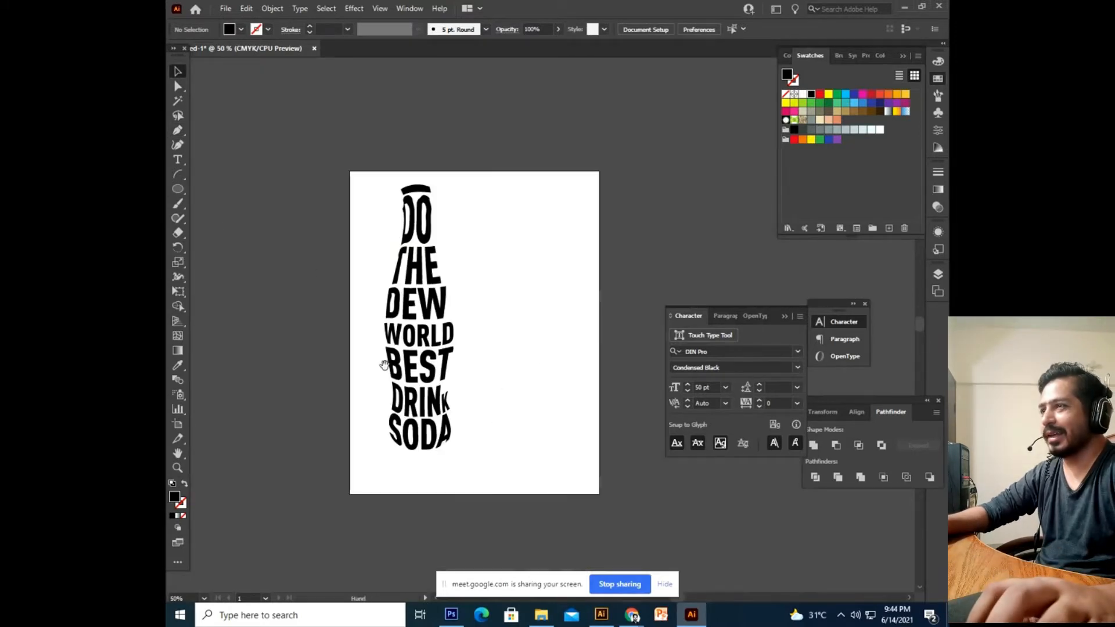
left_click_drag(488, 241, 490, 257)
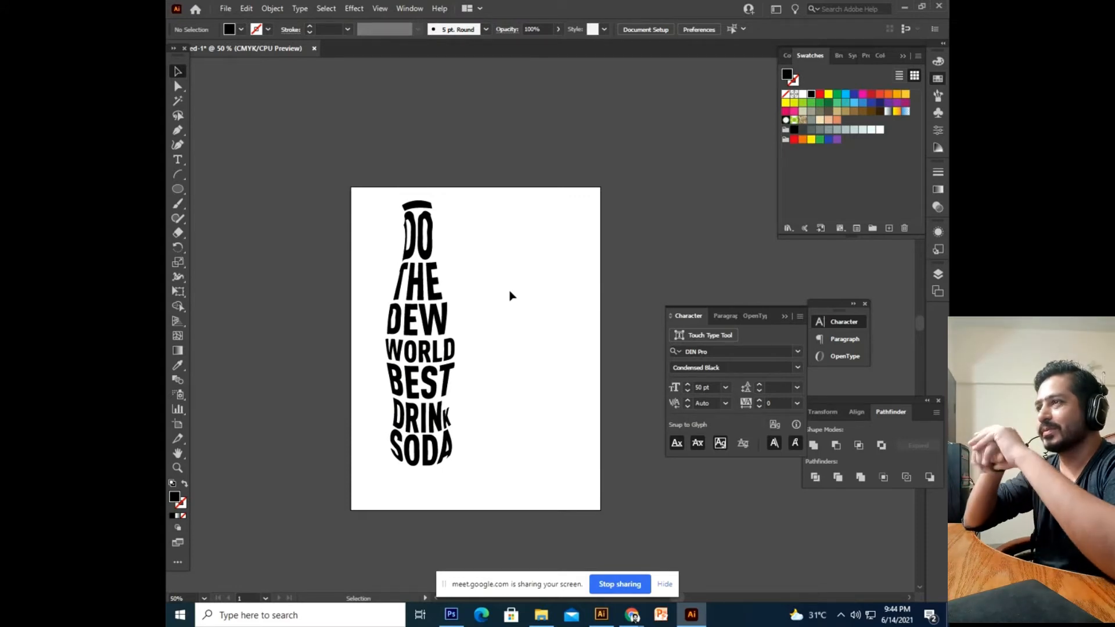
key("ctrl+plus")
left_click_drag(511, 294, 527, 307)
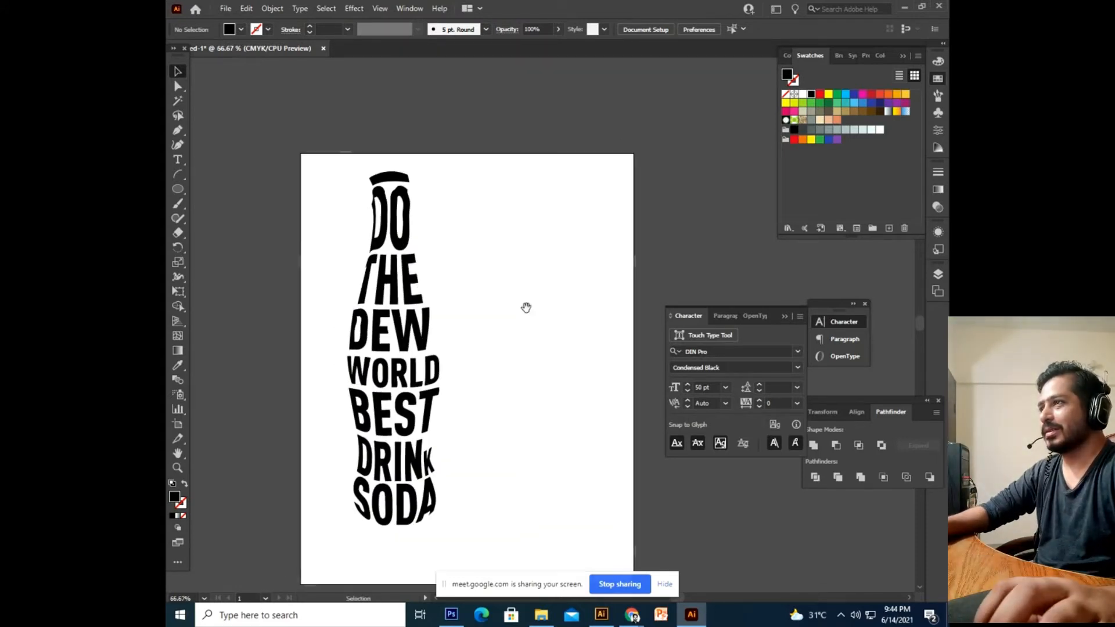
Inside the isolated warp, colour DO red, THE DEW green, WORLD BEST red, DRINK SODA green.
left_click(393, 322)
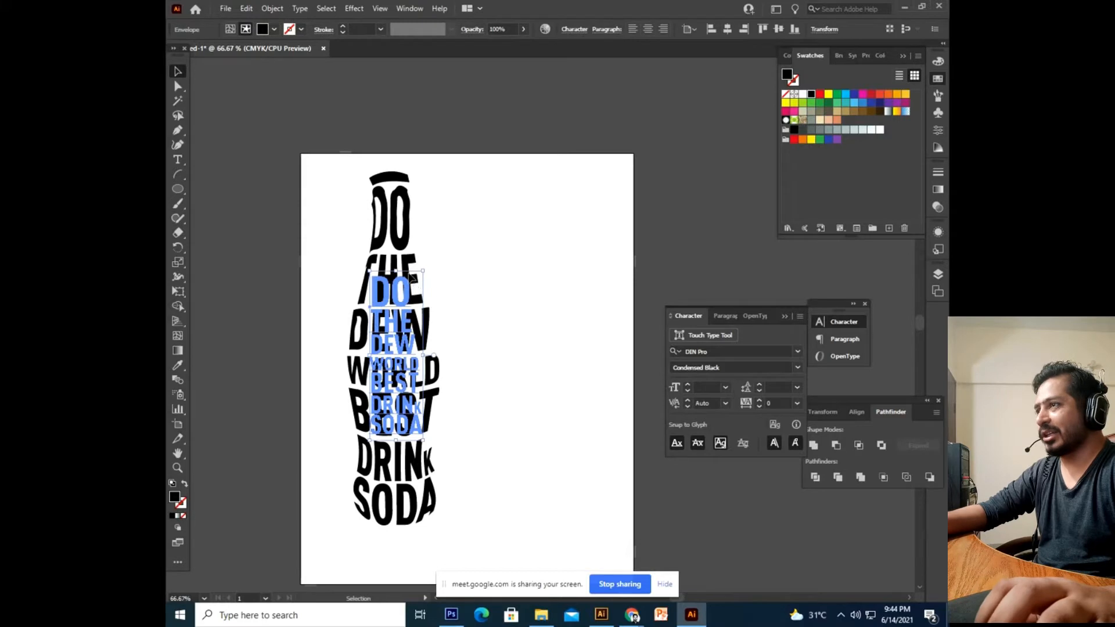
double_click(412, 290)
double_click(410, 288)
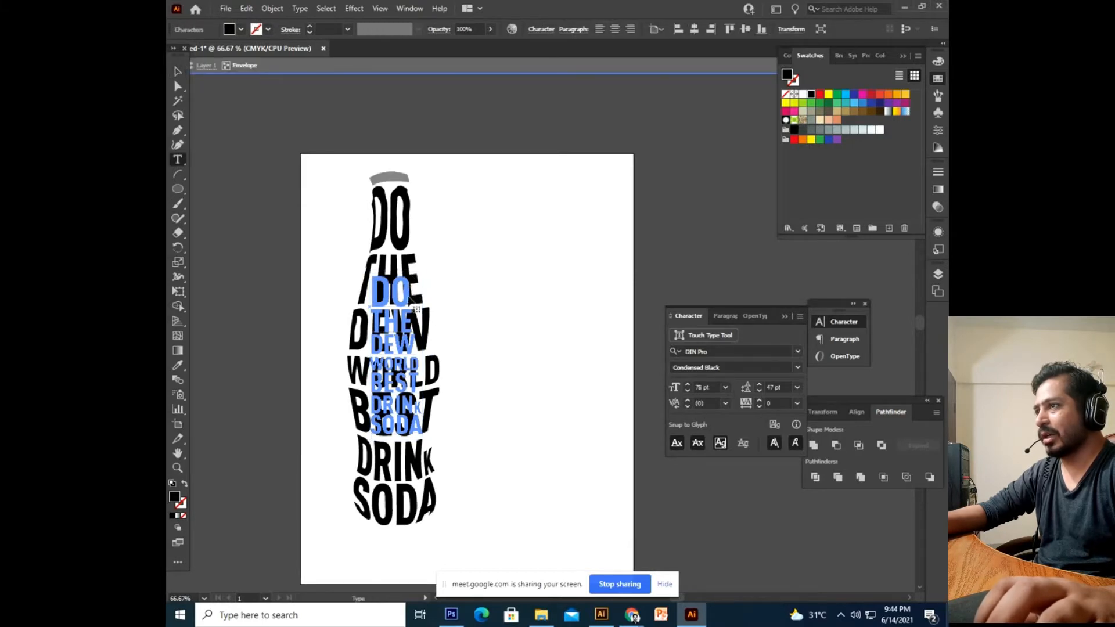
left_click(821, 94)
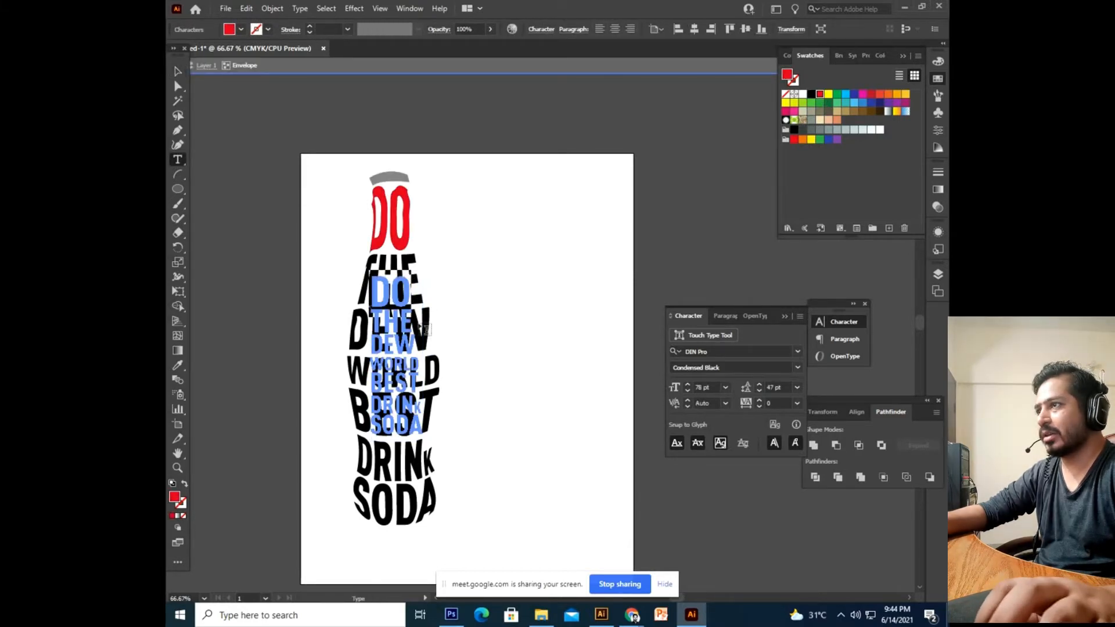
left_click_drag(421, 348, 371, 323)
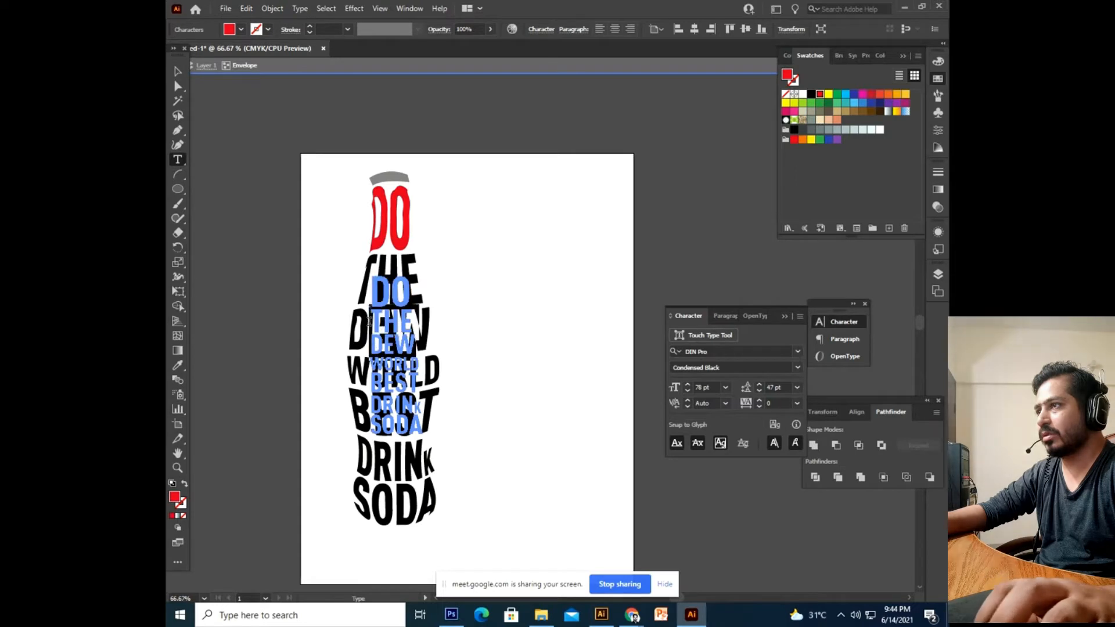
left_click(836, 95)
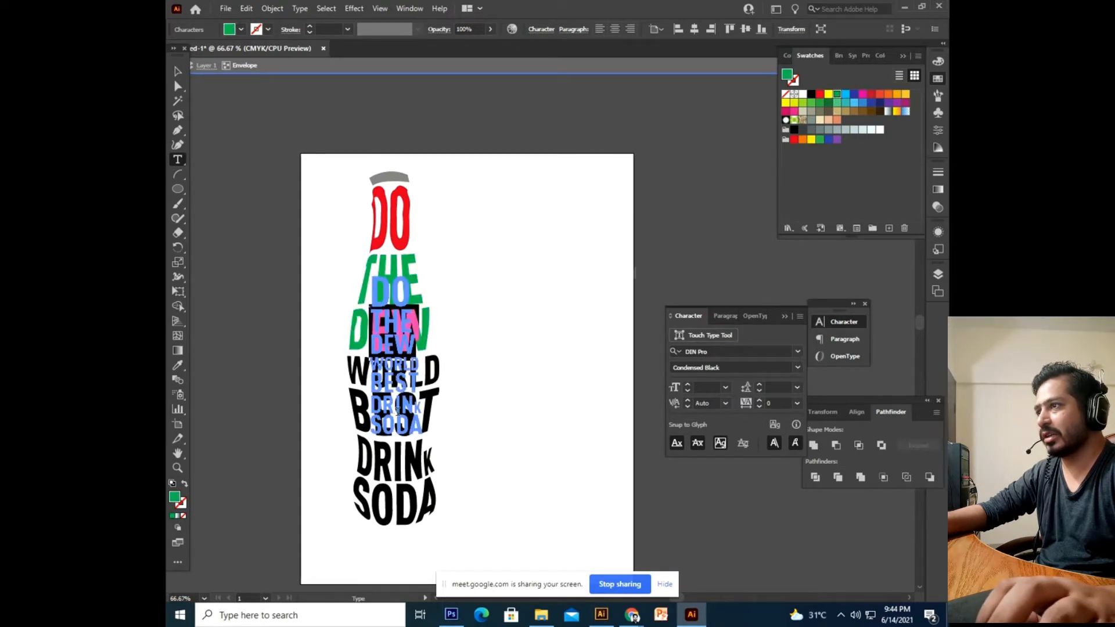
left_click_drag(419, 388, 363, 363)
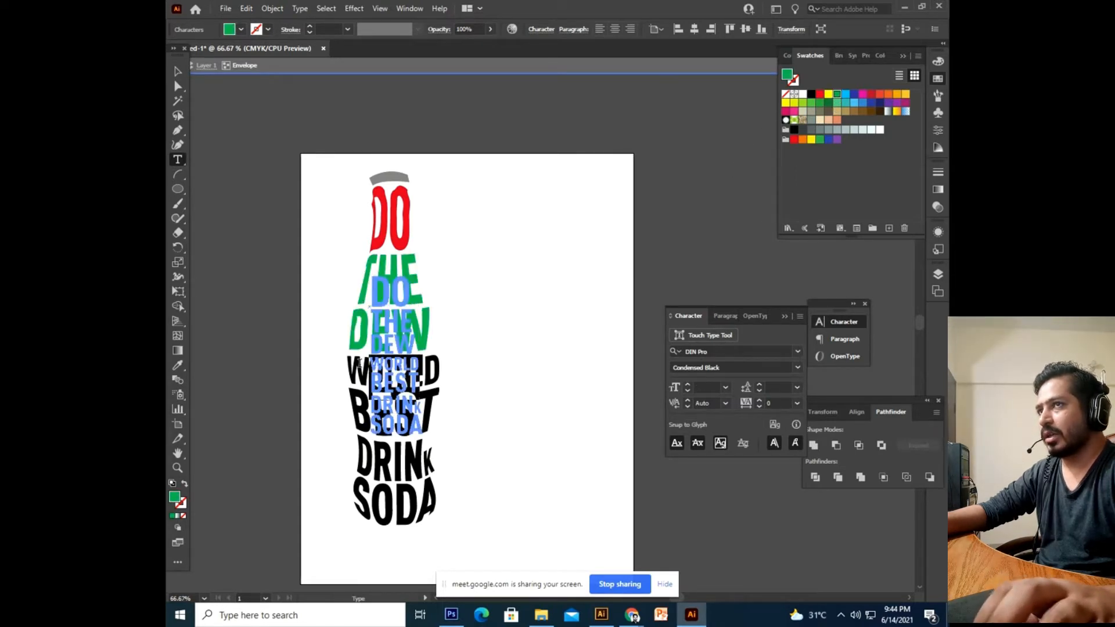
left_click(873, 95)
left_click_drag(429, 434, 363, 402)
left_click(831, 104)
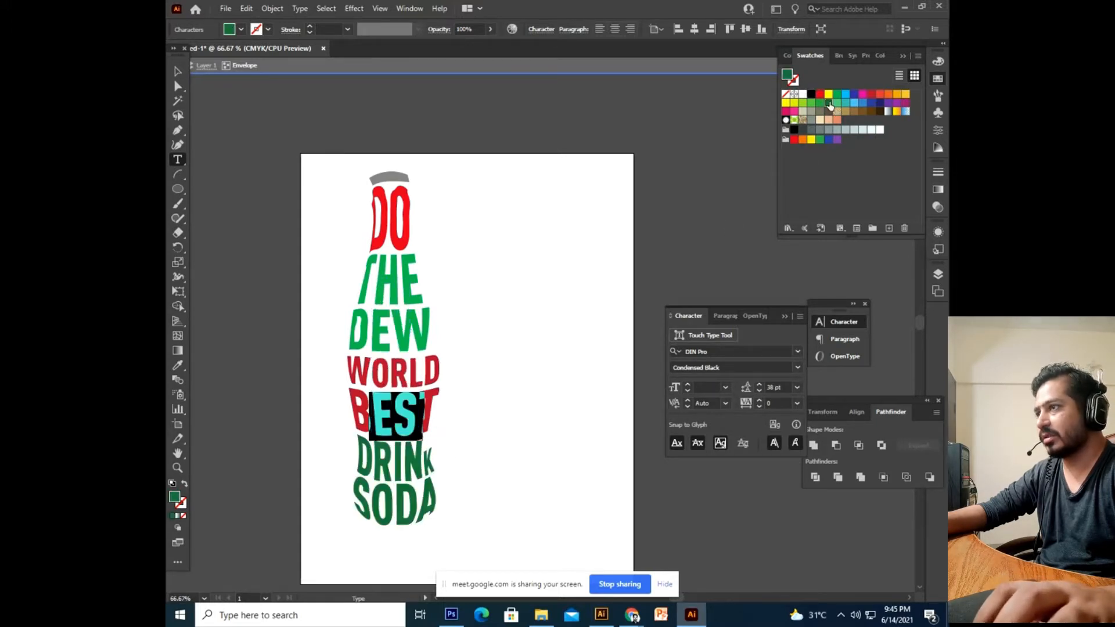
key("Escape")
Deselect, reposition the artboard in view, and marquee-select the whole bottle lettering.
left_click(523, 333)
left_click_drag(523, 332, 493, 321)
left_click_drag(473, 413, 480, 318)
left_click_drag(476, 228, 478, 279)
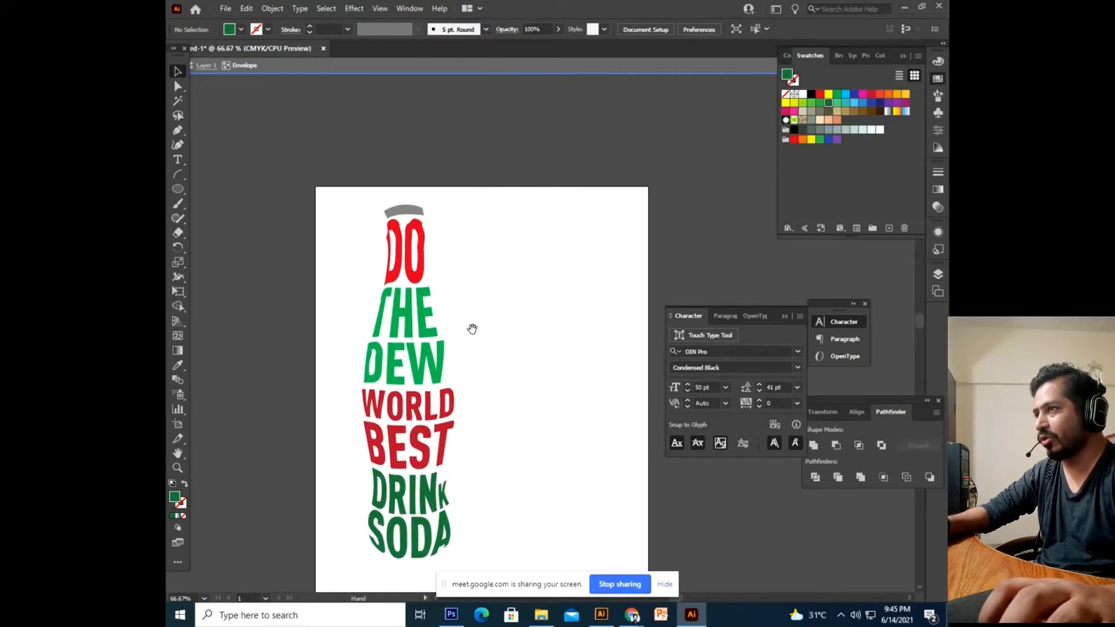
left_click_drag(472, 329, 470, 224)
left_click_drag(483, 289, 490, 364)
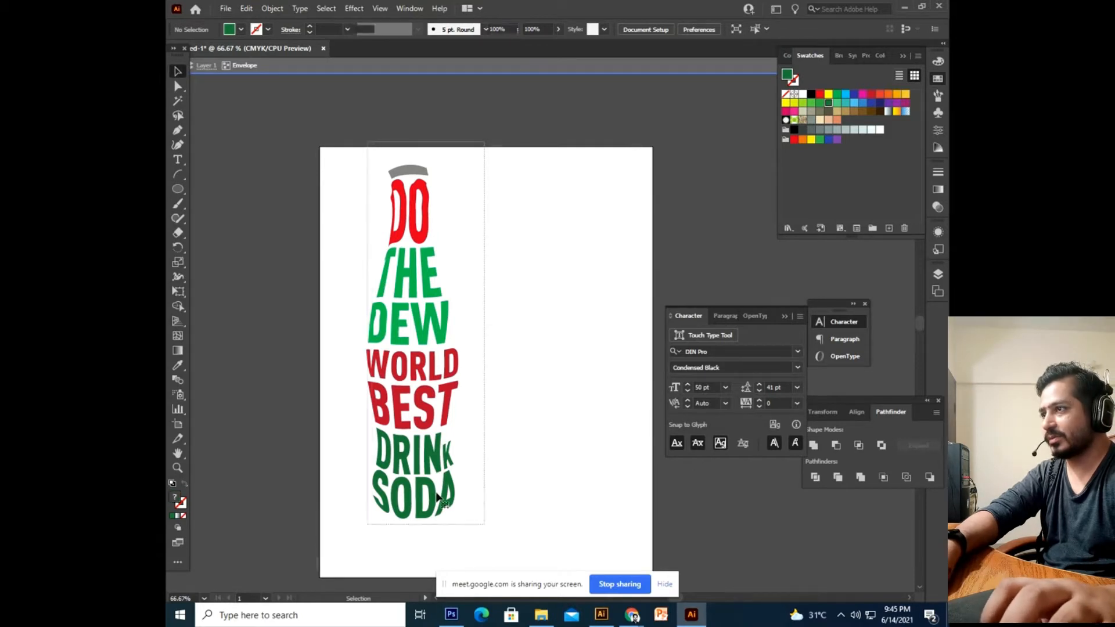
left_click_drag(477, 149, 280, 568)
Delete the warped lettering, exit isolation mode, and delete the bottle cap shape.
key("Delete")
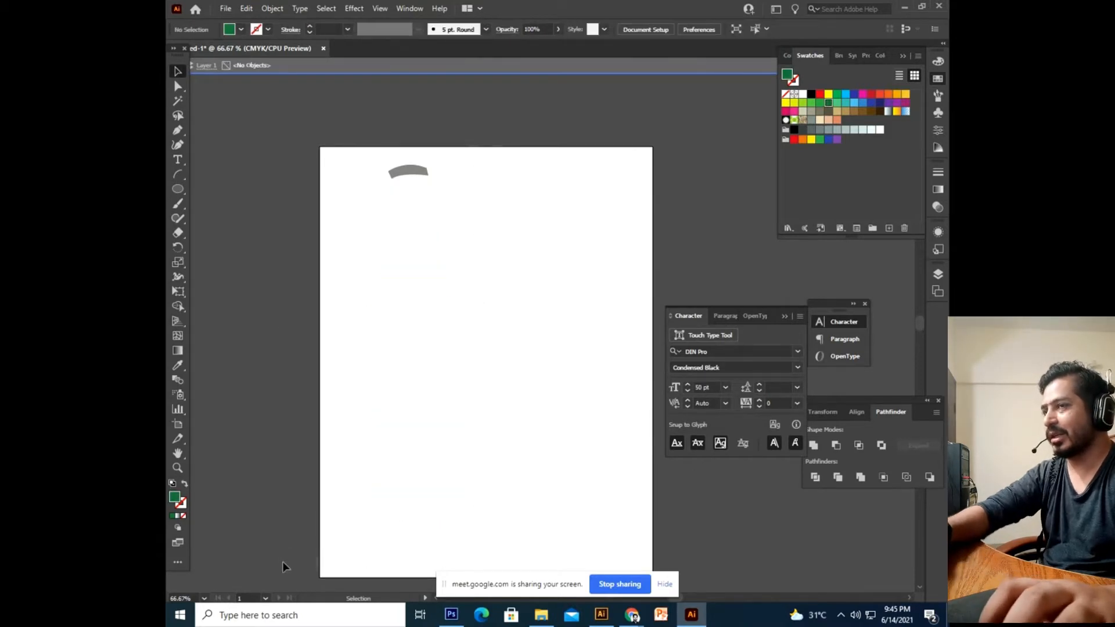
double_click(470, 330)
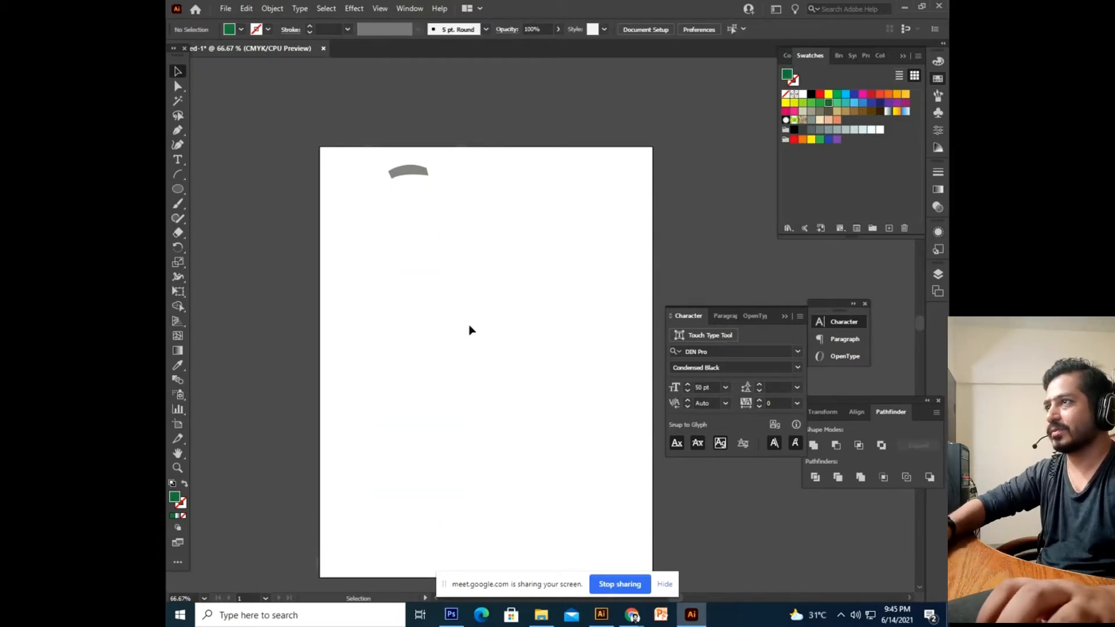
left_click(419, 179)
key("Delete")
left_click_drag(482, 353, 502, 297)
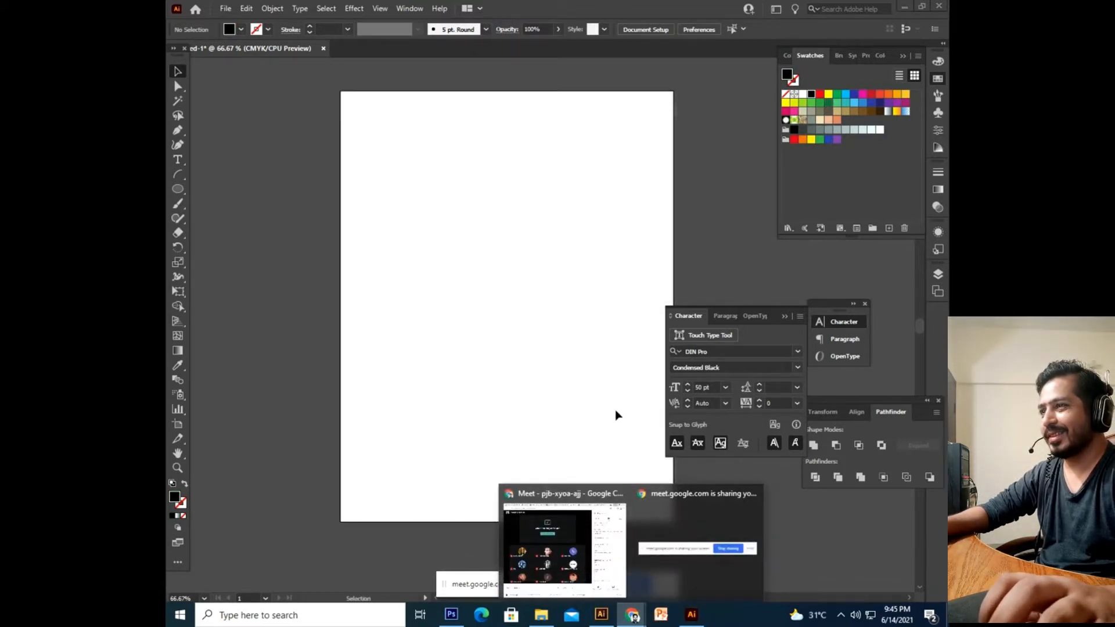
left_click(558, 551)
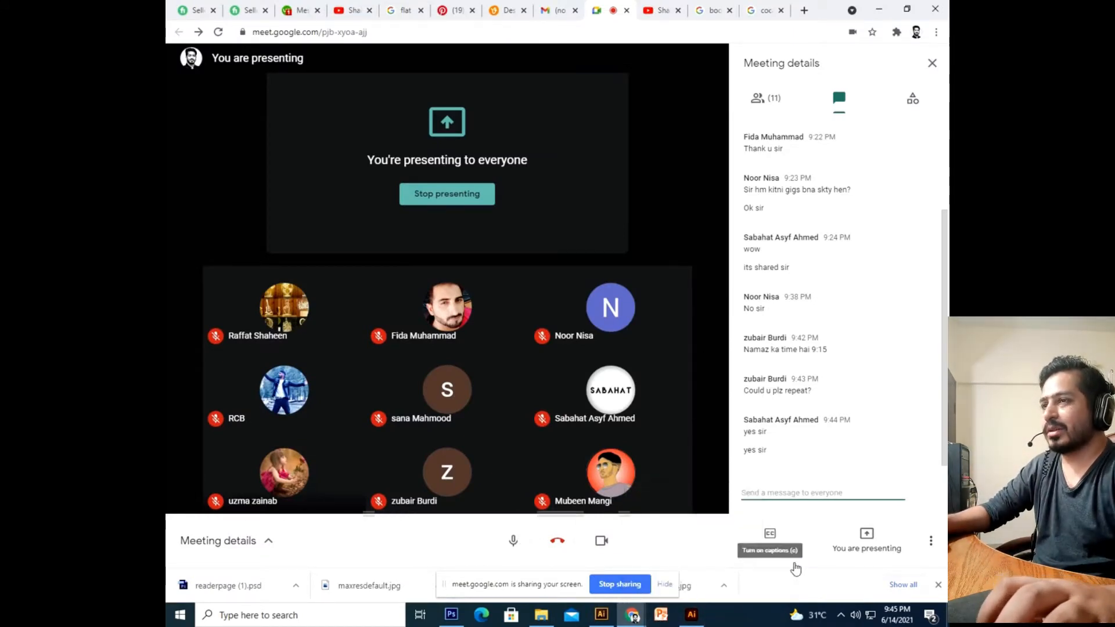
Switch the browser from the Meet call to the Upwork messages tab.
mouse_move(702, 617)
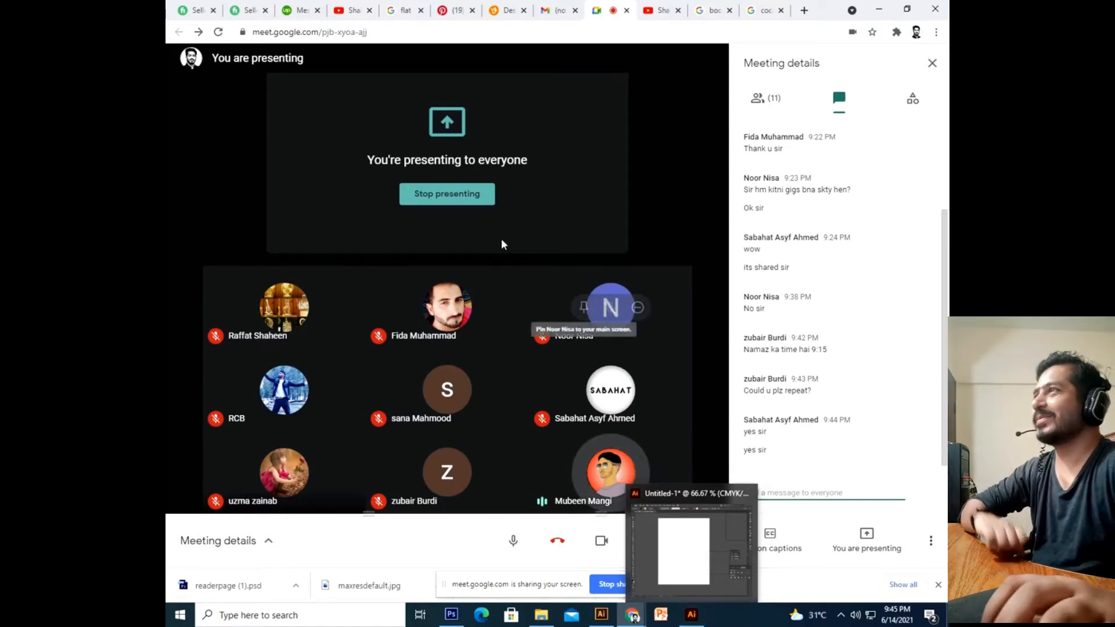
left_click(300, 10)
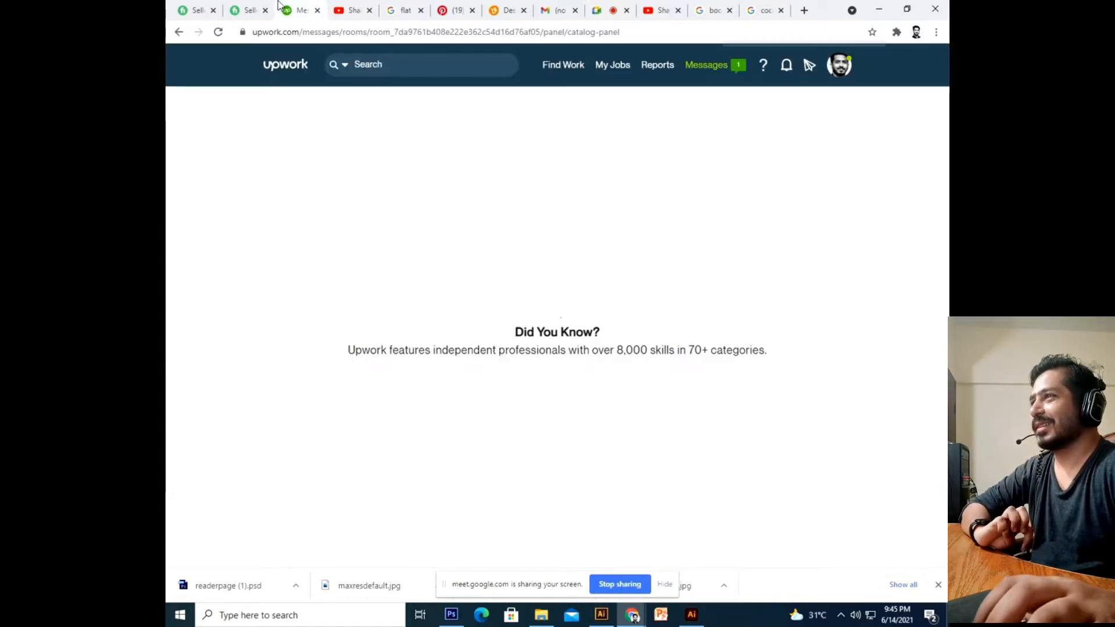
Reply in the client's Upwork conversation: change the footer text in the slide master or send the PPT.
left_click(716, 65)
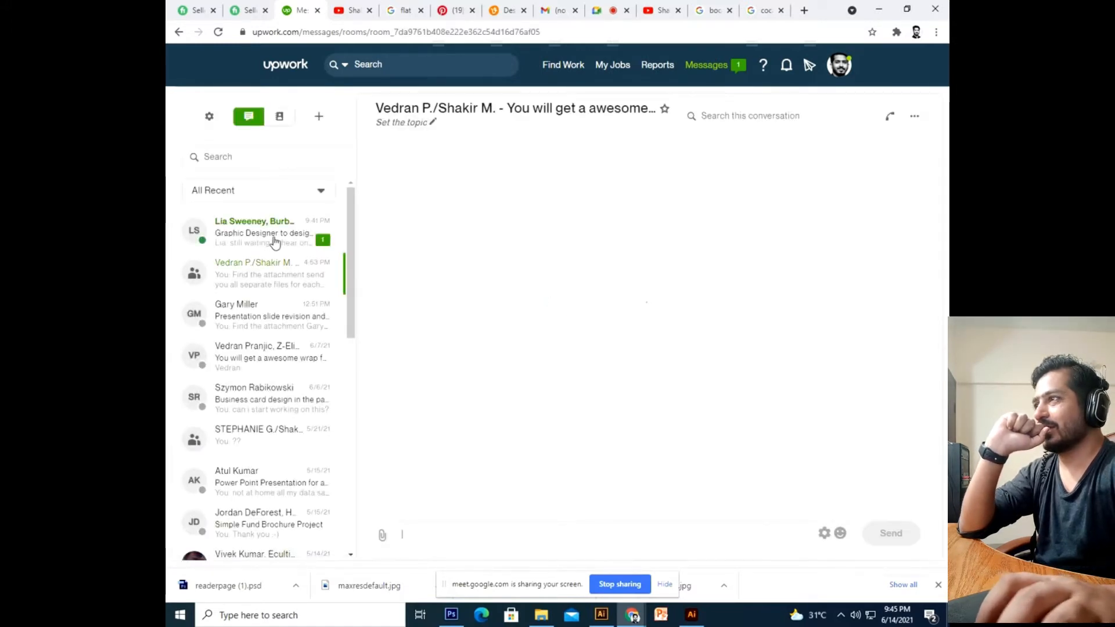
left_click(276, 241)
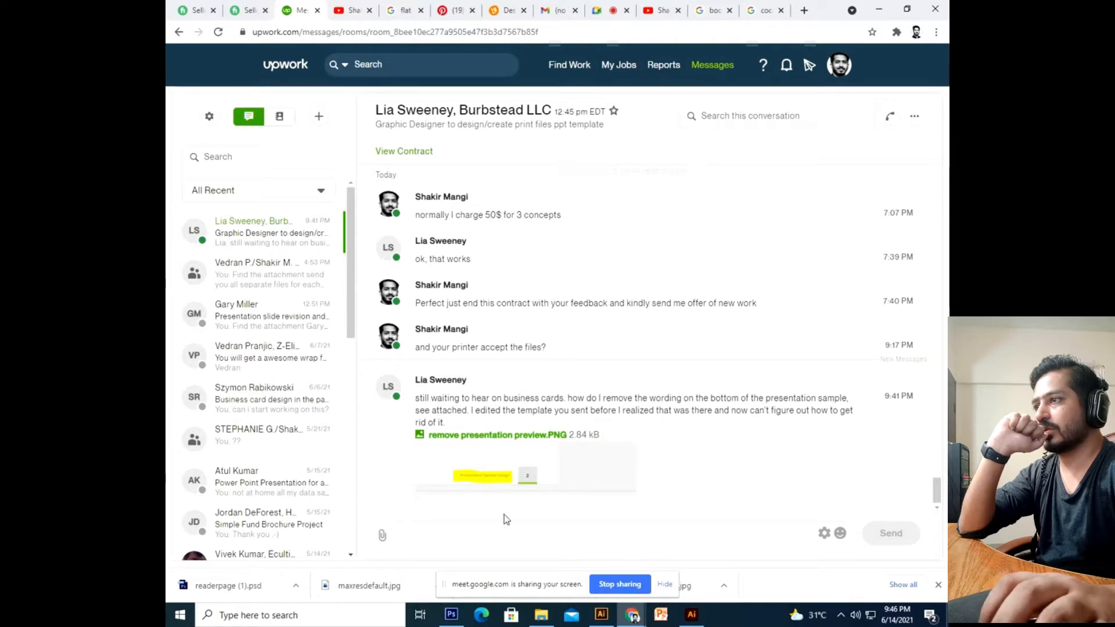
type("go to slide")
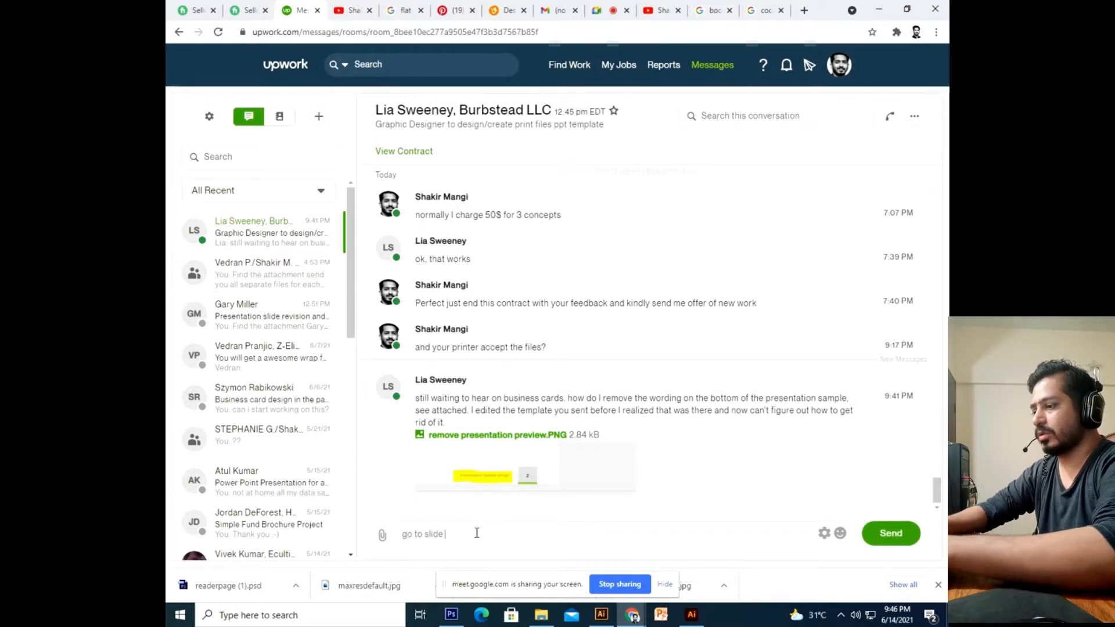
type(" master and cha")
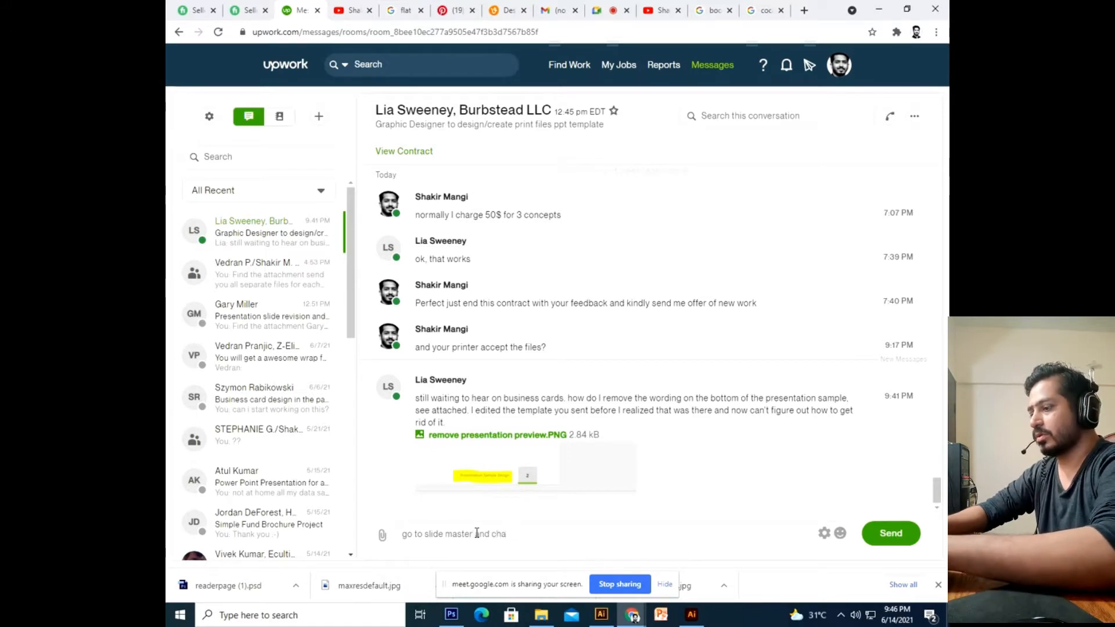
type("nge rthe")
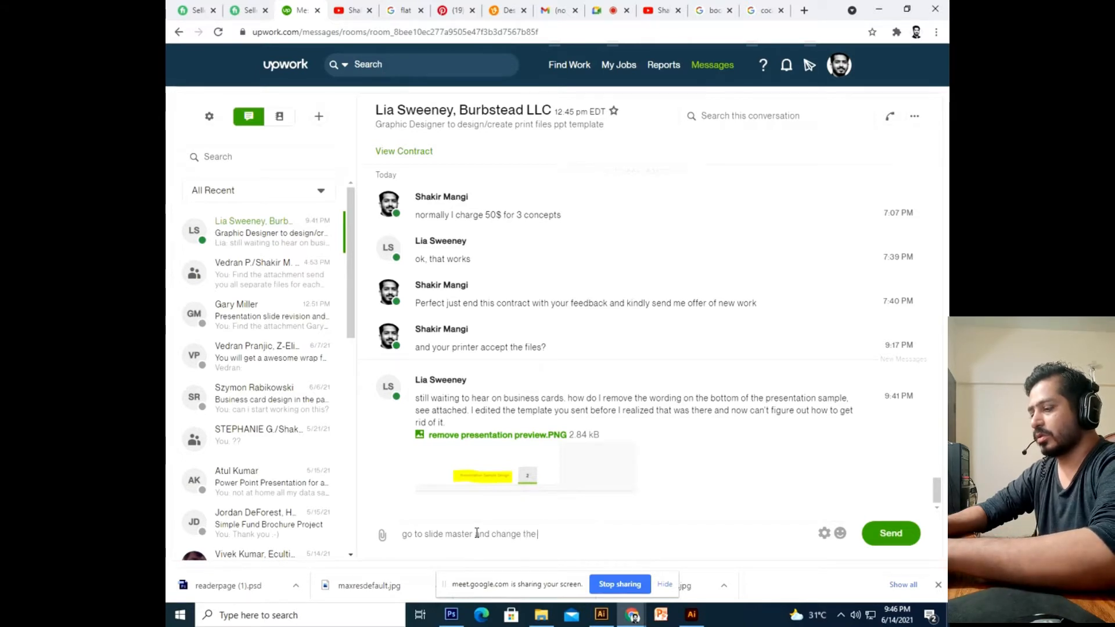
type(" footer text or sen")
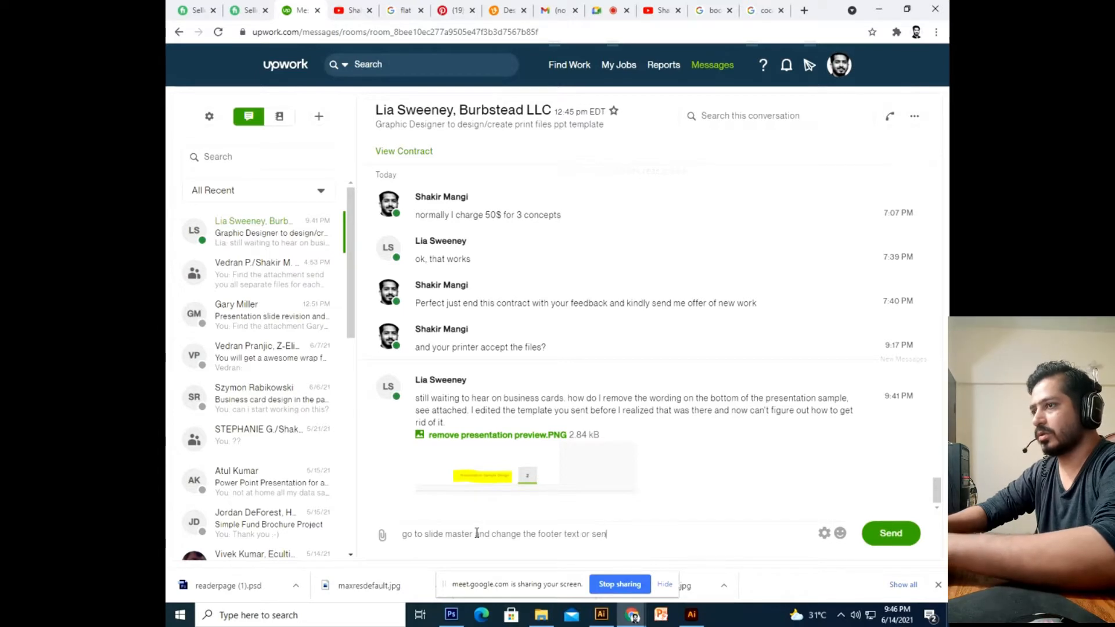
type("d me the PPT ")
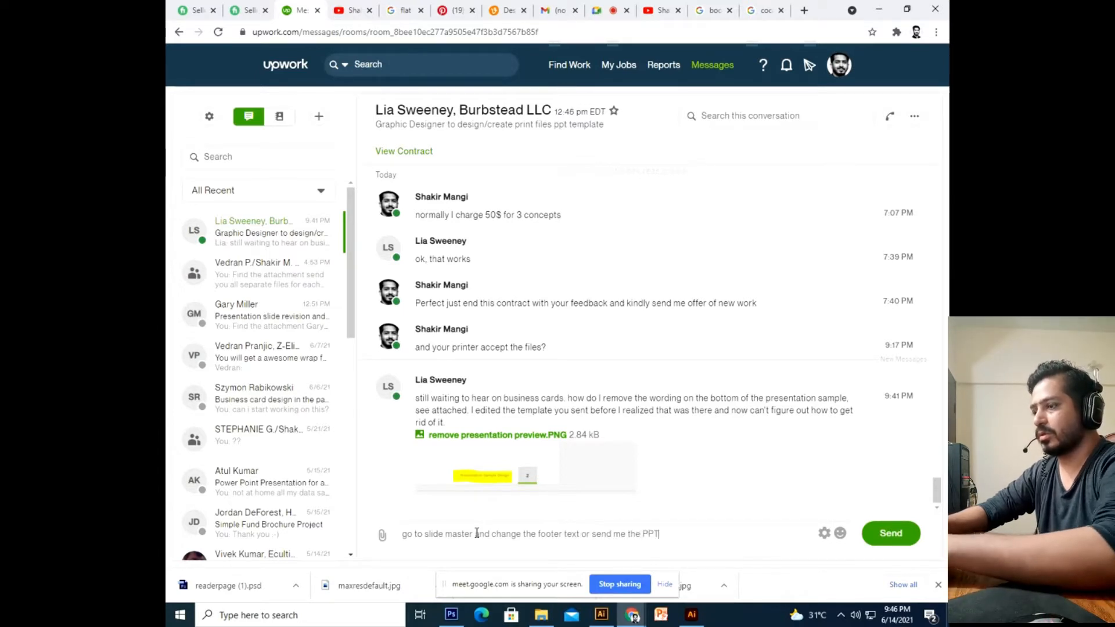
type("I Ch")
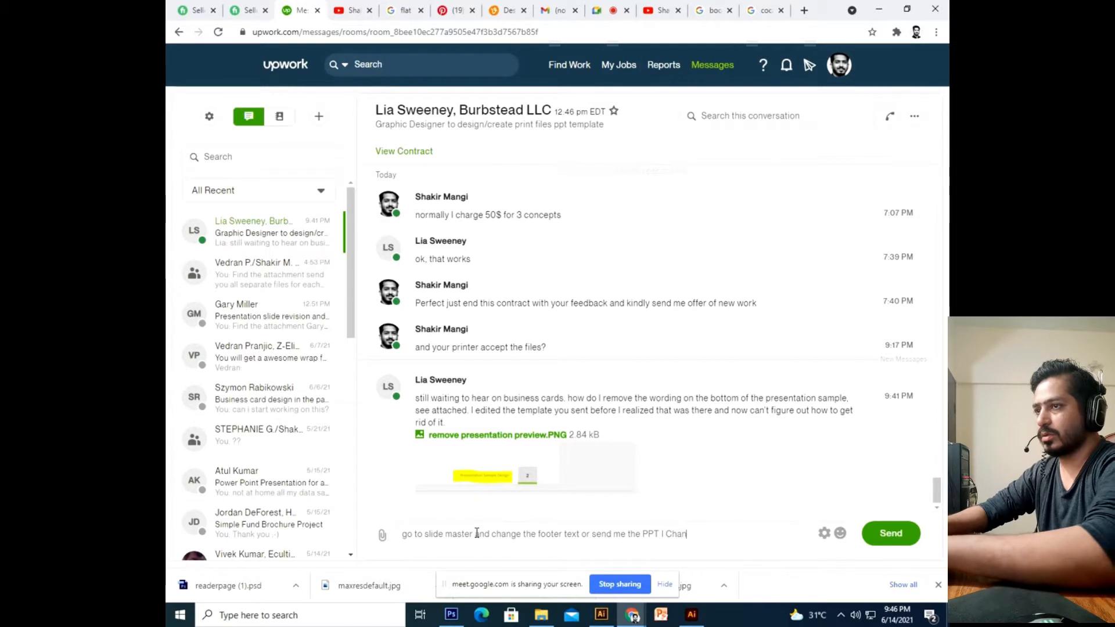
type("an")
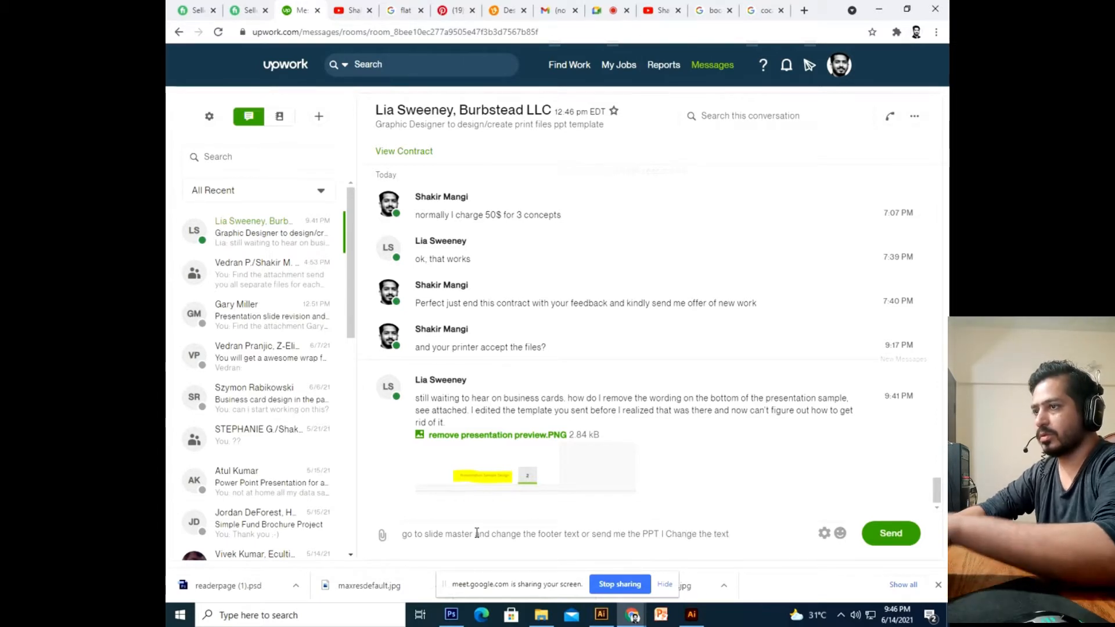
key("Return")
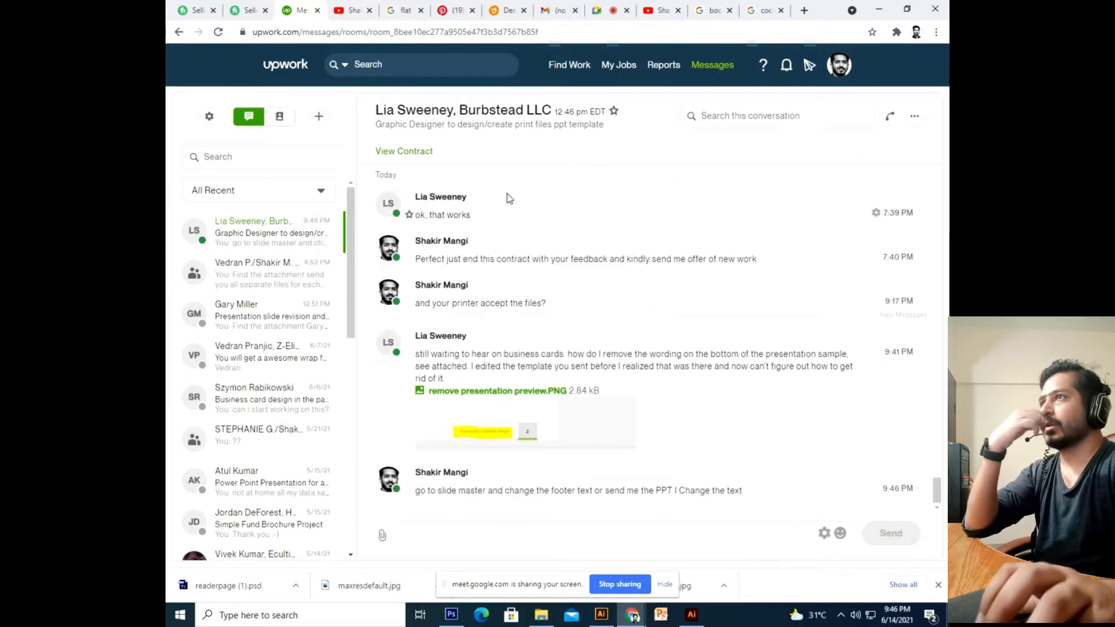
Return to the Google Meet tab and admit the waiting participant.
left_click(672, 6)
left_click(610, 10)
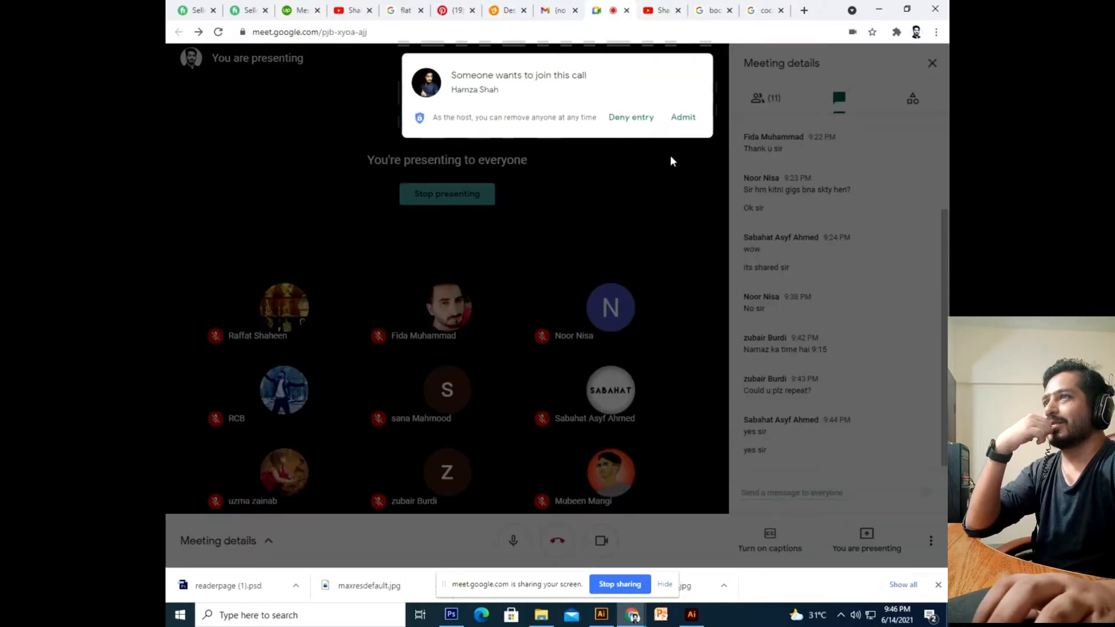
left_click(689, 118)
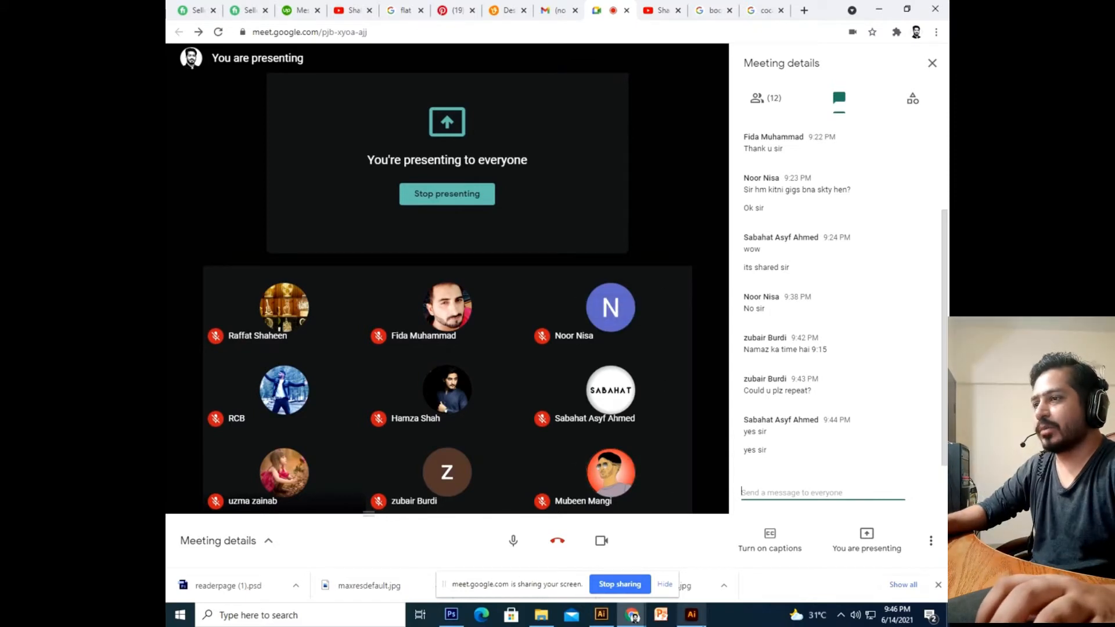
Back in Illustrator, draw a rounded square on the artboard with the Rounded Rectangle tool.
mouse_move(691, 615)
left_click(705, 569)
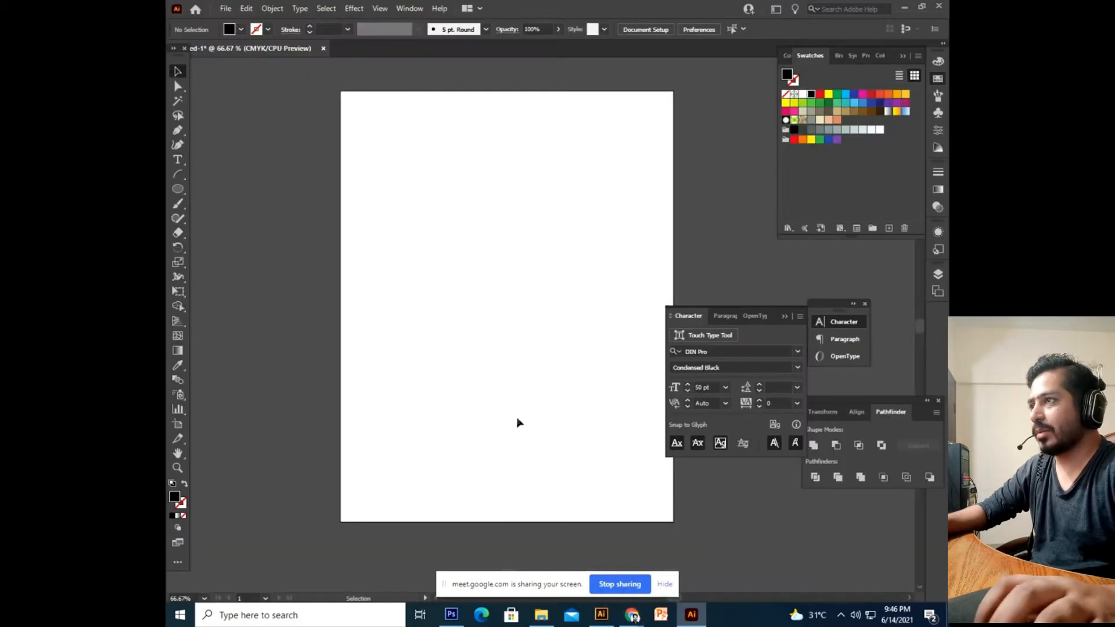
left_click_drag(413, 268, 375, 313)
left_click(179, 190)
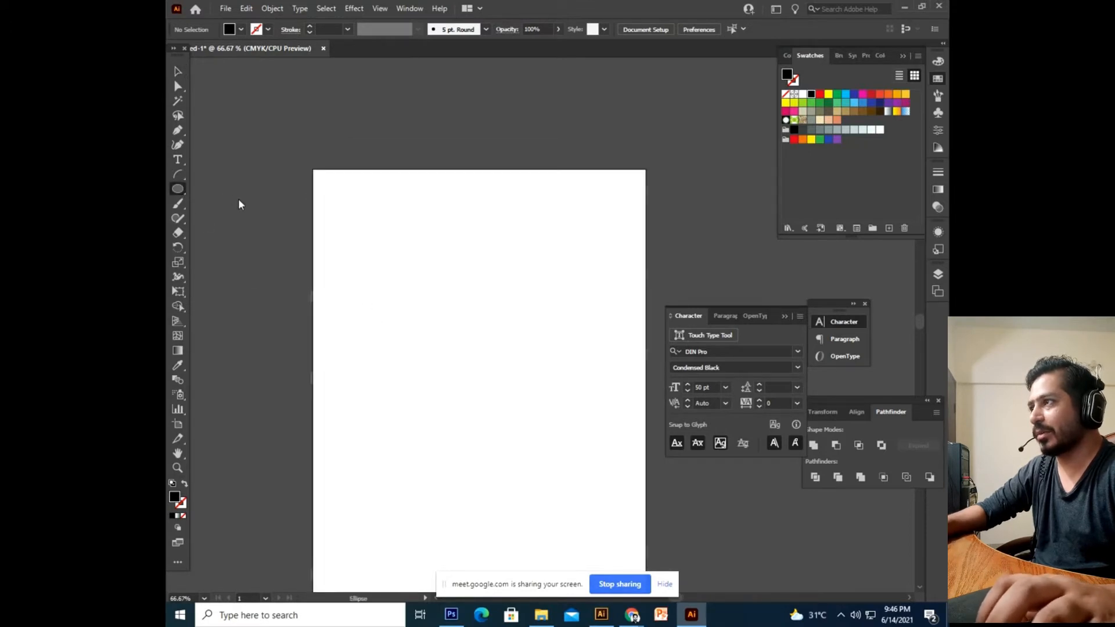
left_click_drag(178, 190, 232, 202)
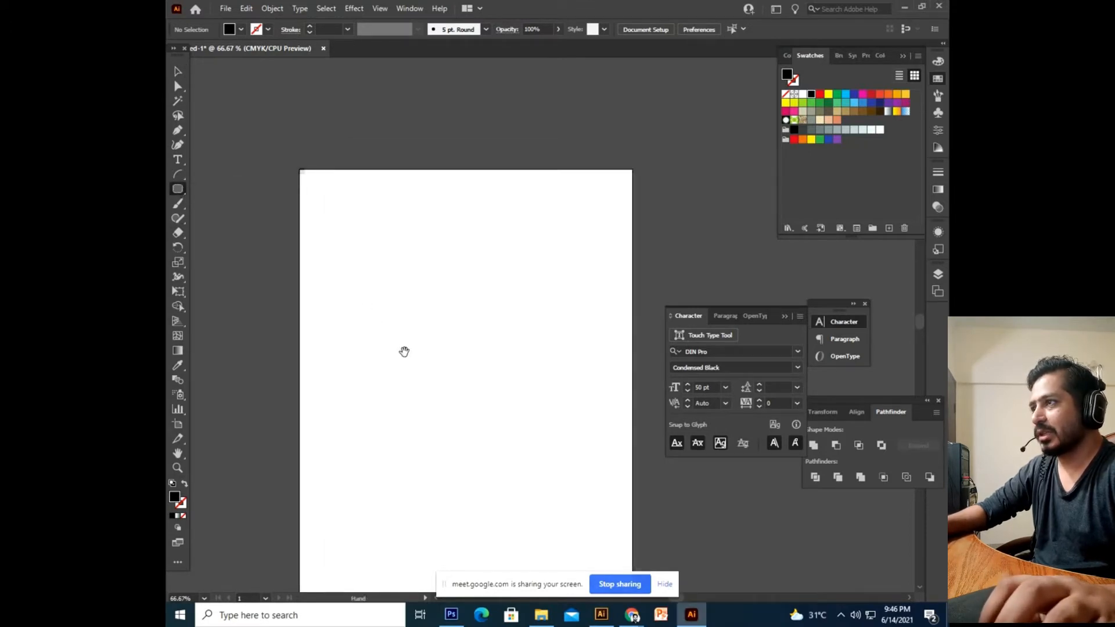
left_click_drag(376, 264, 486, 367)
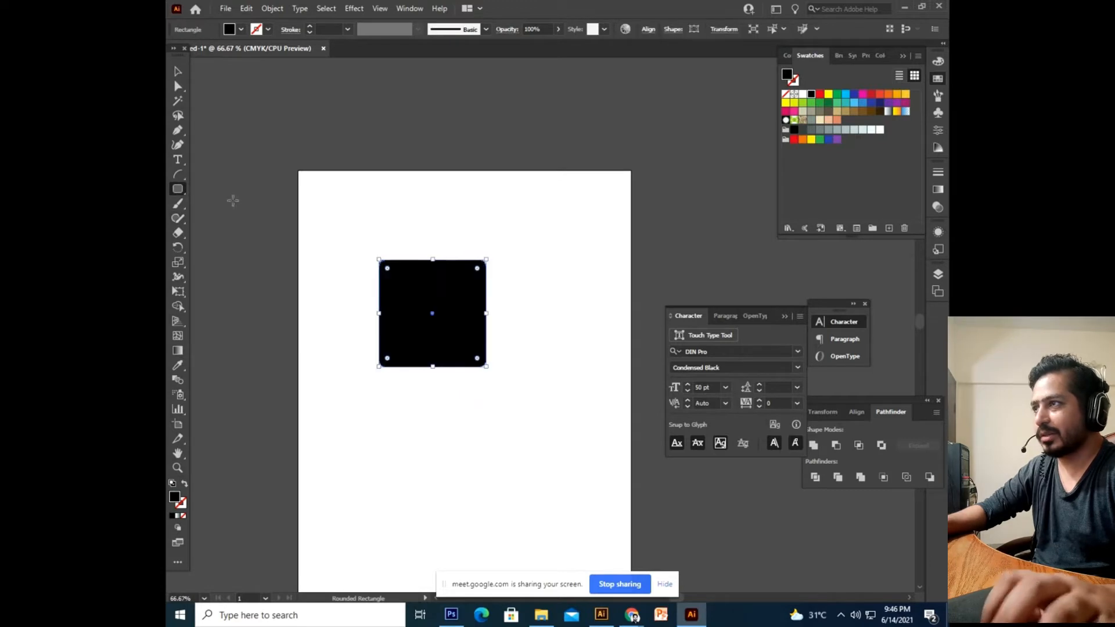
left_click(177, 70)
left_click(516, 289)
Fill the rounded square with the cream swatch and zoom in on it.
key("ctrl+equal")
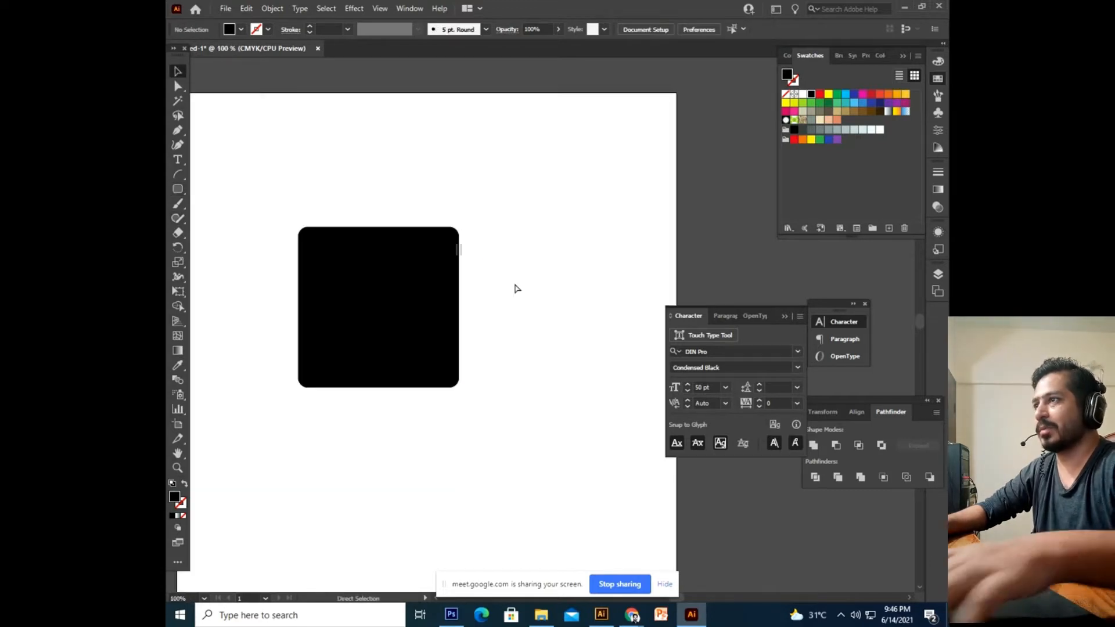
left_click_drag(515, 287, 566, 277)
left_click(500, 278)
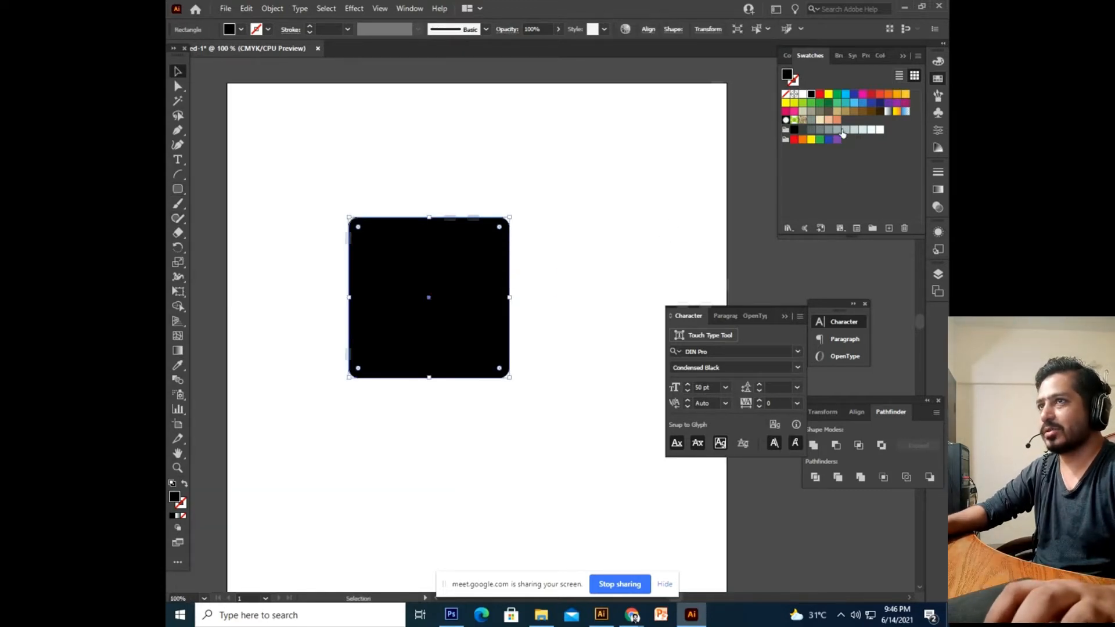
left_click(821, 120)
left_click(592, 265)
scroll(586, 276, "left", 1)
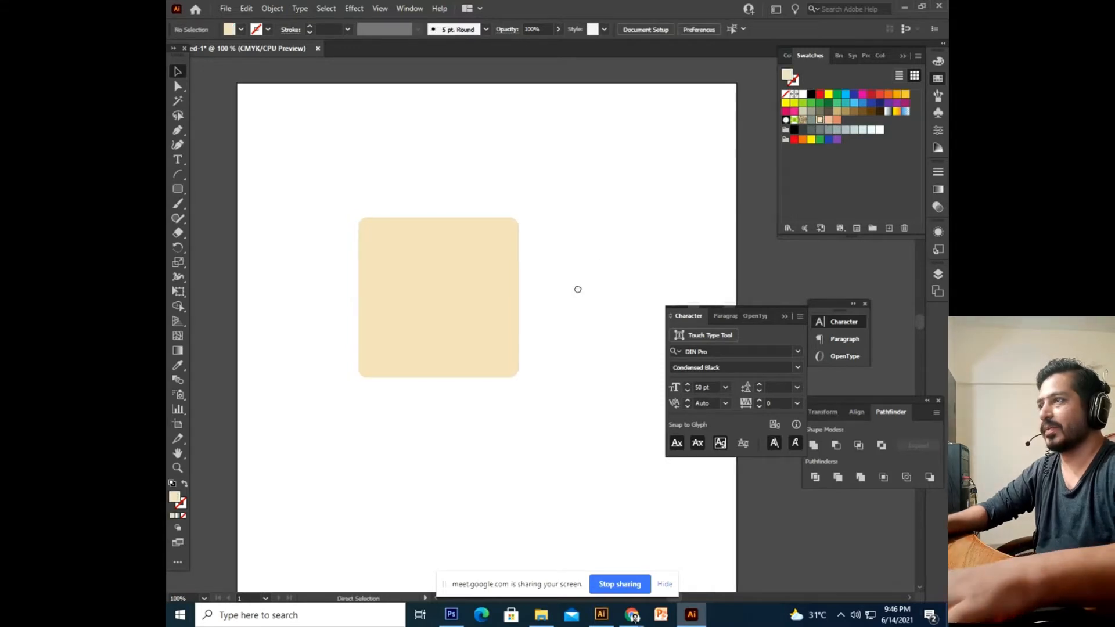
key("ctrl+equal")
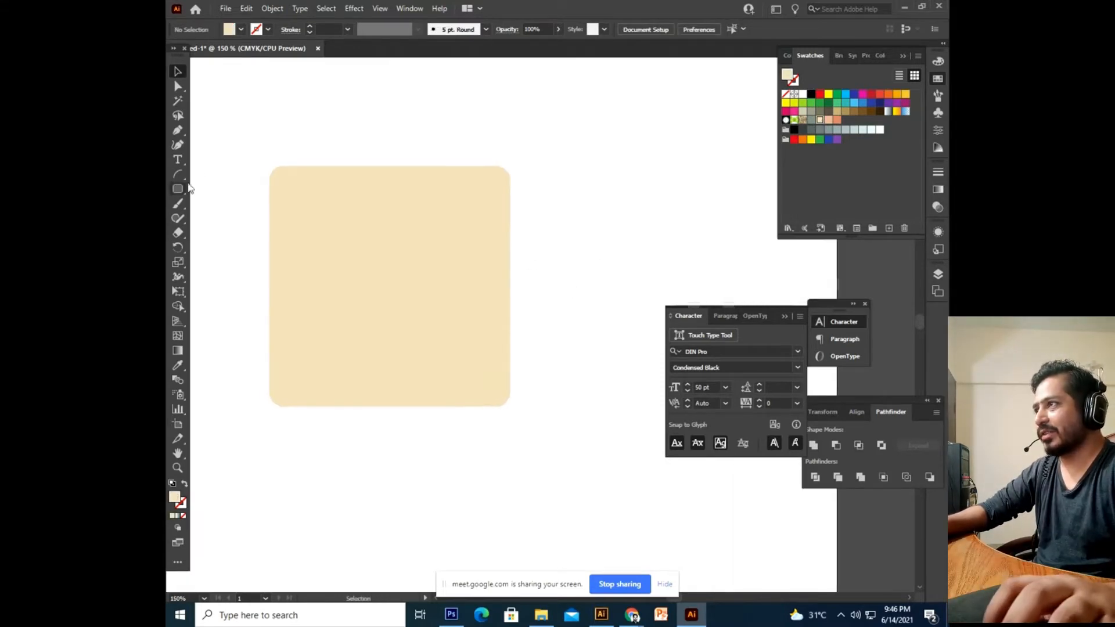
left_click_drag(202, 176, 221, 197)
Draw a small circle with the Ellipse Tool on the face and fill it brown.
left_click(183, 189)
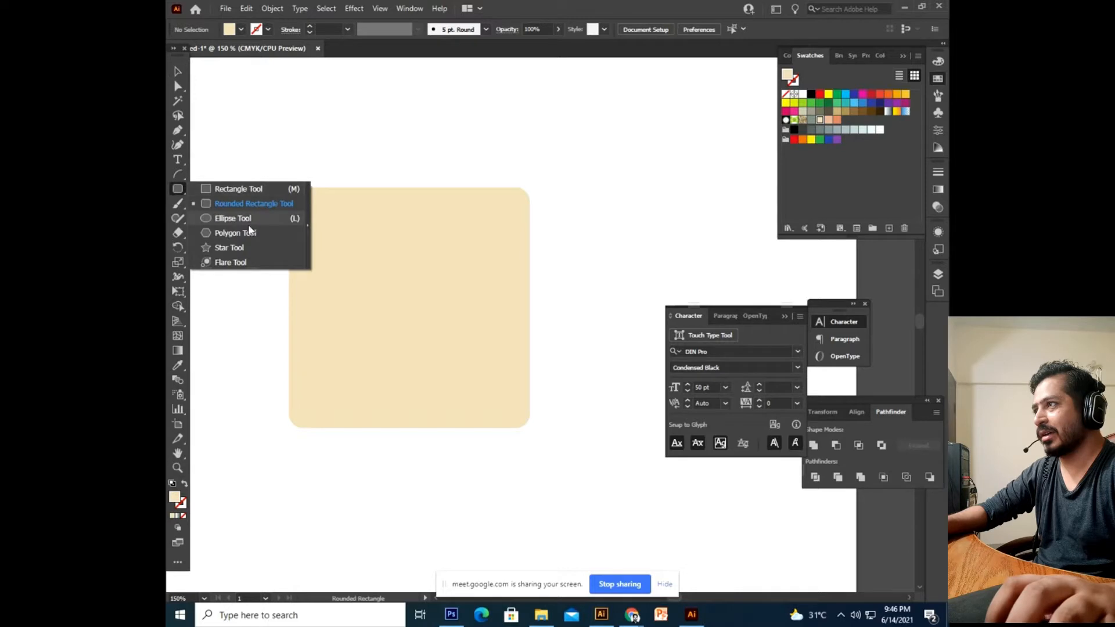
left_click(249, 224)
left_click_drag(357, 263, 374, 282)
key("ctrl+plus")
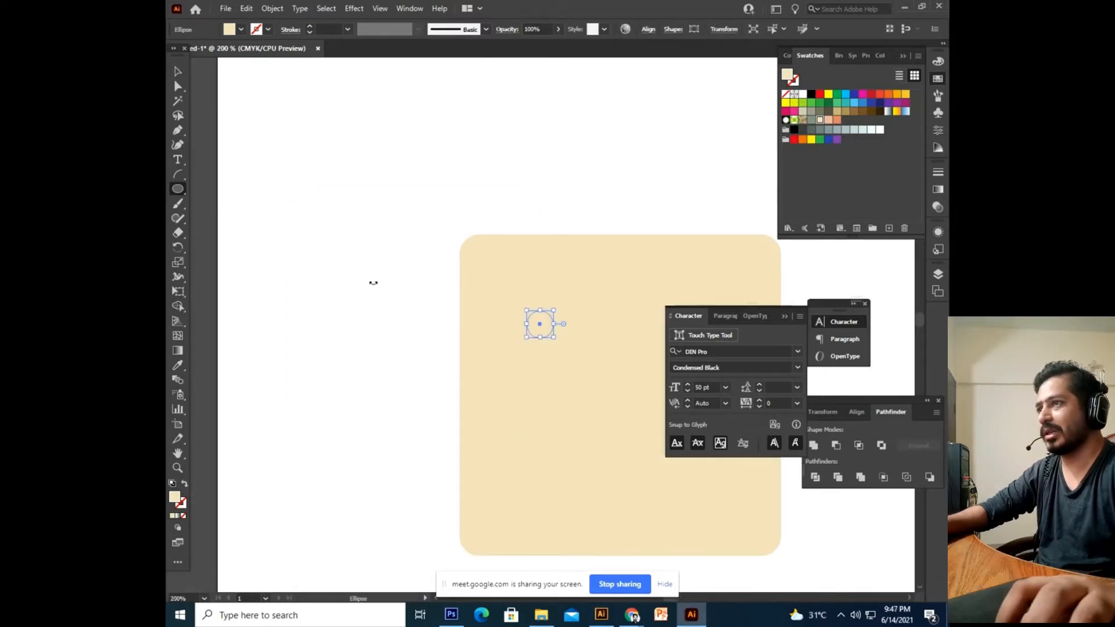
left_click_drag(659, 242, 582, 226)
left_click(872, 112)
left_click_drag(445, 224, 402, 130)
Move the brown circle into place as the left eye on the upper face.
left_click(179, 71)
left_click(375, 140)
left_click_drag(398, 246, 385, 262)
left_click(413, 143)
left_click_drag(415, 146, 410, 145)
left_click_drag(377, 254, 532, 260)
left_click(355, 259)
left_click(632, 252)
Duplicate the circle as a second eye beside it and enlarge both eyes evenly.
key("a")
key("v")
left_click_drag(391, 263, 383, 263)
left_click_drag(531, 262, 524, 262)
left_click(383, 264, "shift")
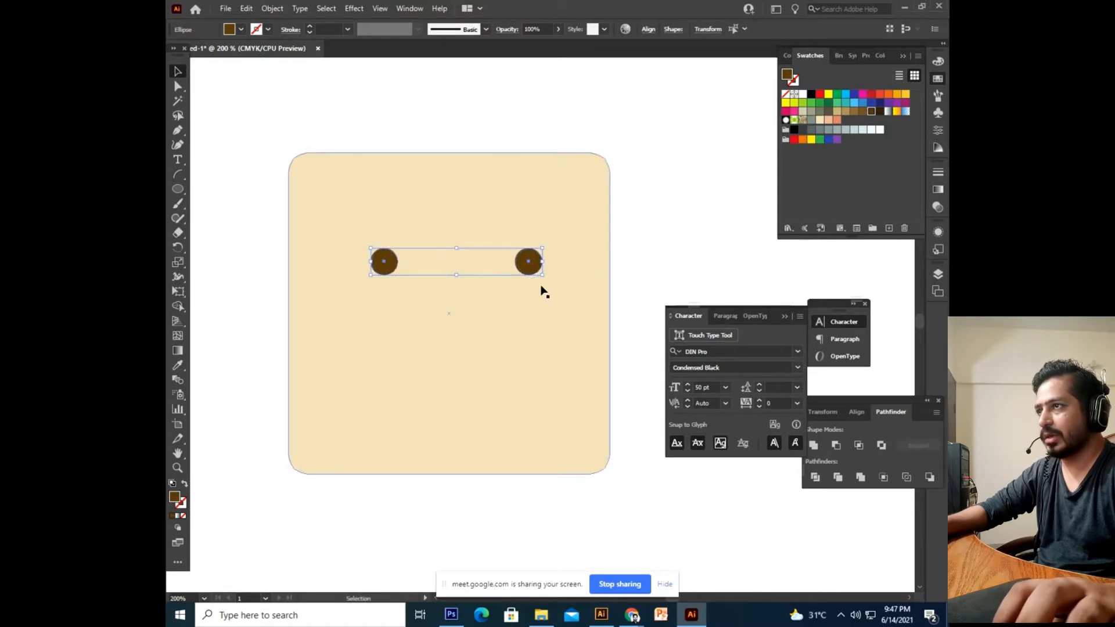
mouse_move(535, 276)
left_mouse_down()
mouse_move(552, 291)
mouse_move(531, 257)
left_mouse_up()
left_click(659, 249)
left_click(374, 259, "shift")
Centre the pair of eyes horizontally on the cream face square.
left_click_drag(610, 117, 263, 474)
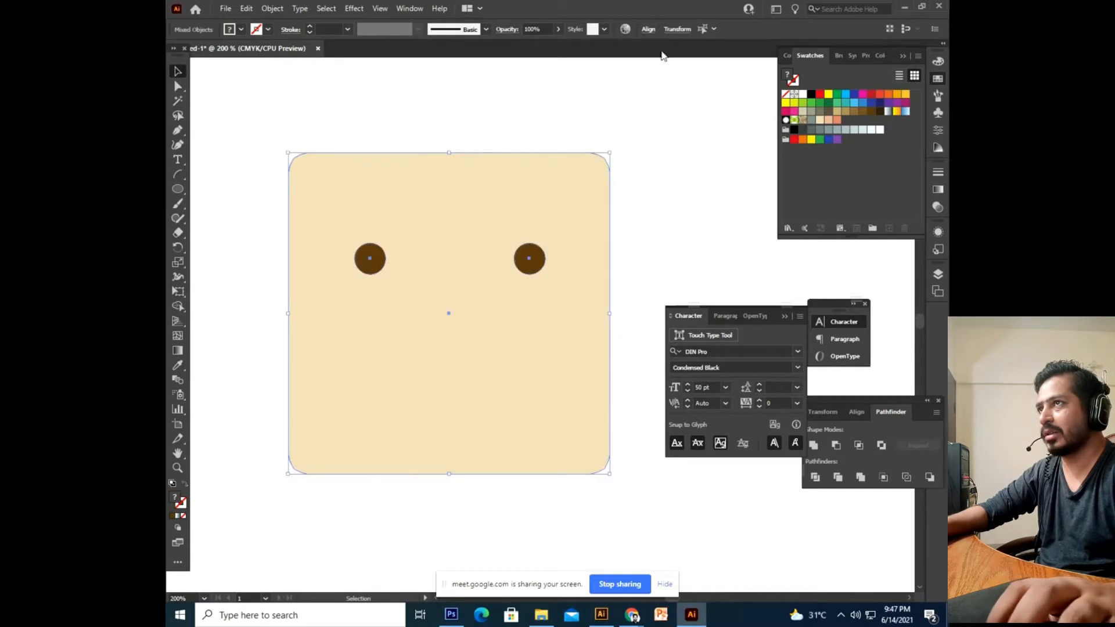
left_click(649, 31)
left_click(546, 64)
left_click(675, 243)
left_click(675, 242)
Paste a copy of the face square in front and ungroup the two eye circles.
left_click(542, 343)
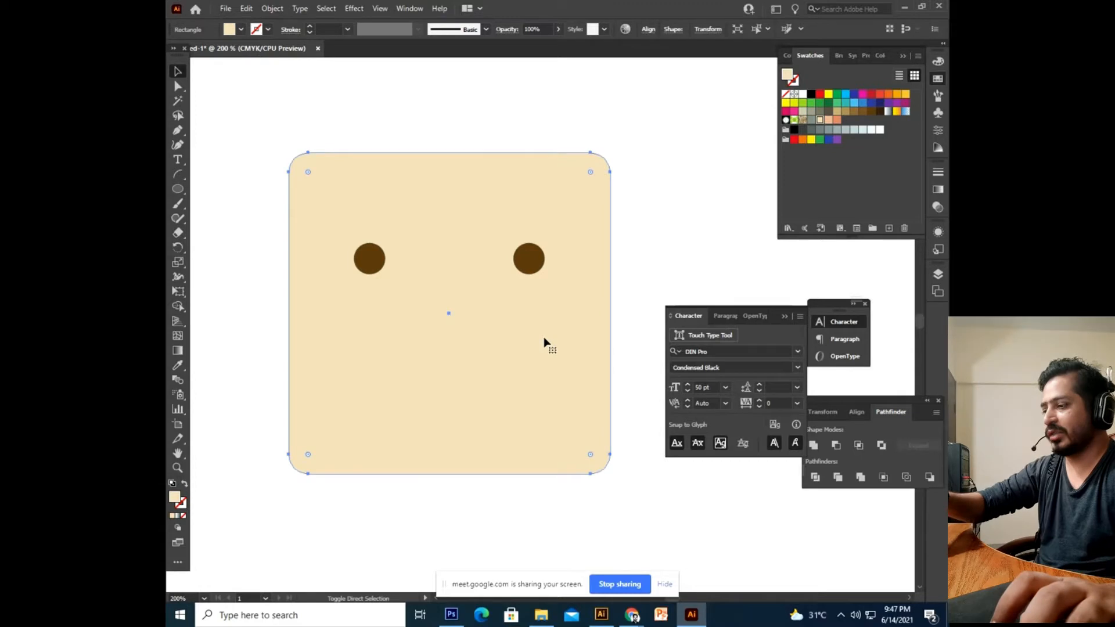
key("ctrl+c")
key("ctrl+f")
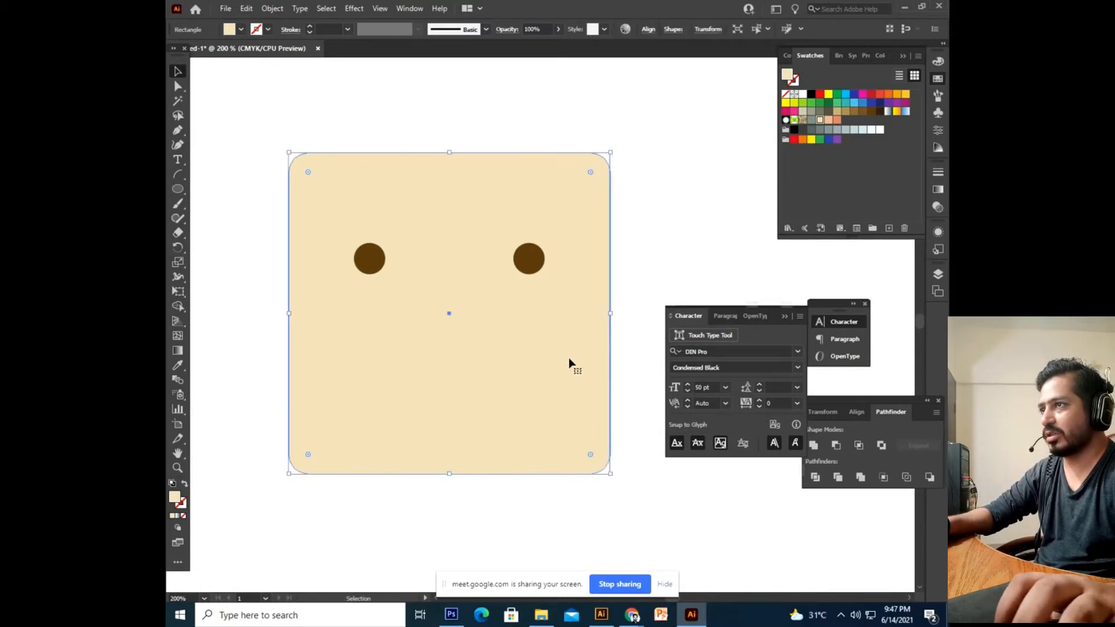
right_click(536, 263)
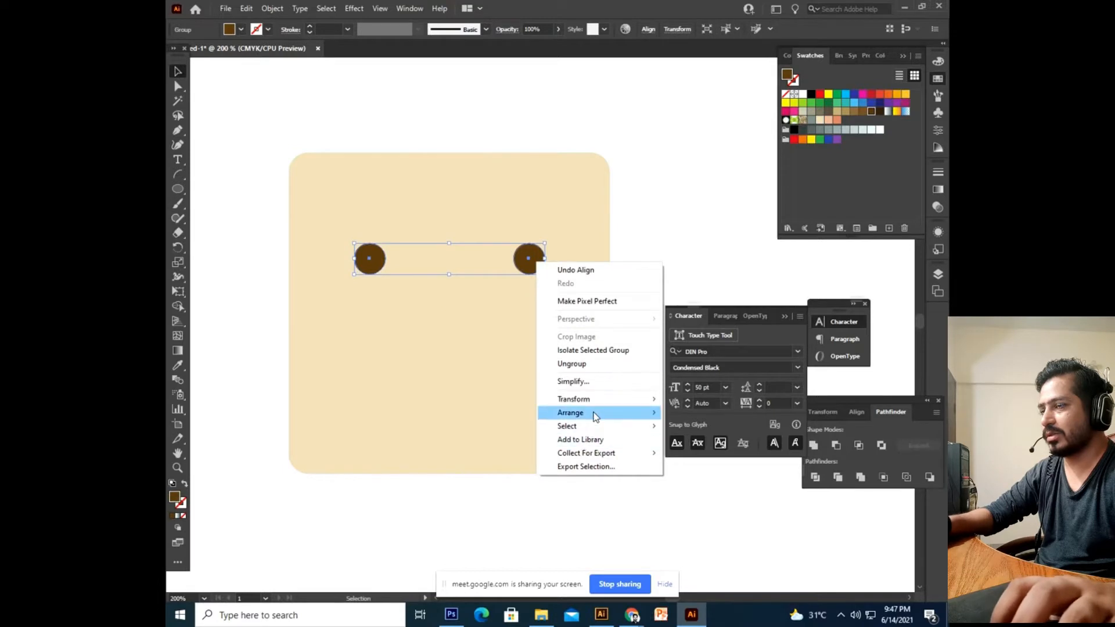
mouse_move(593, 415)
left_click(592, 366)
left_click(657, 232)
mouse_move(626, 280)
left_mouse_down()
mouse_move(621, 238)
mouse_move(621, 271)
left_mouse_up()
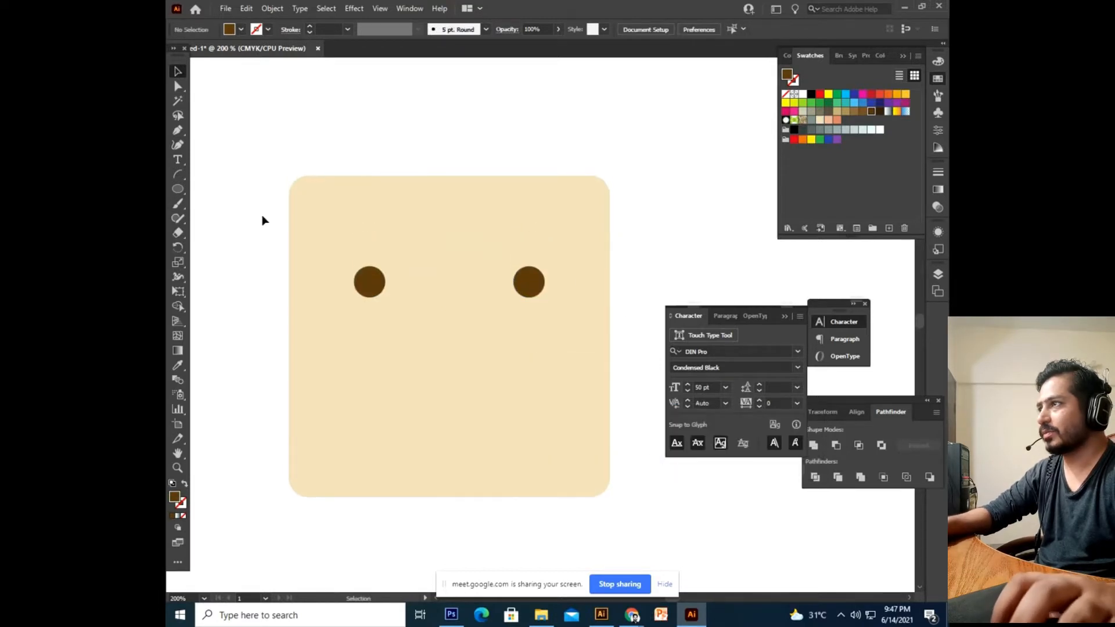
left_click(185, 191)
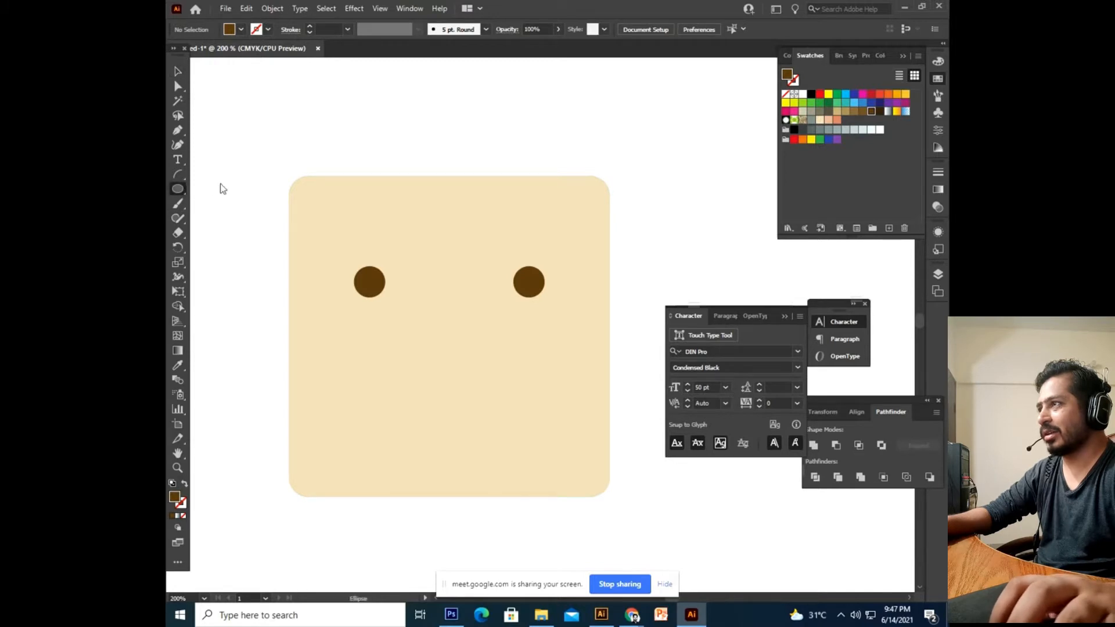
Draw a thin rounded-rectangle bar above the left eye and fill it grey.
left_click_drag(176, 197, 249, 204)
left_click_drag(345, 246, 399, 258)
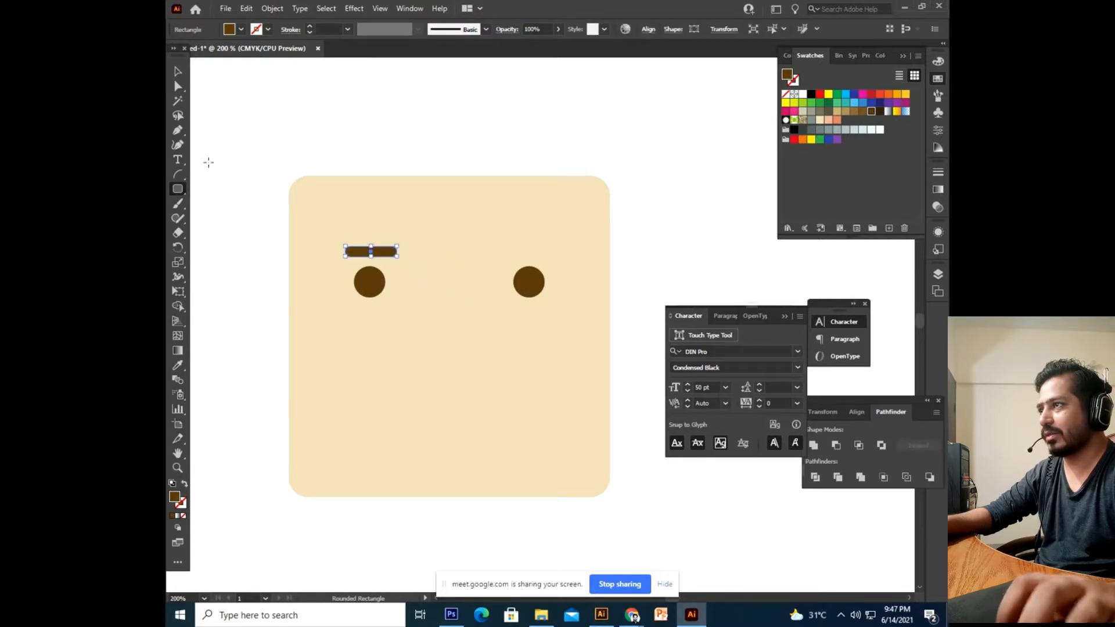
left_click(177, 73)
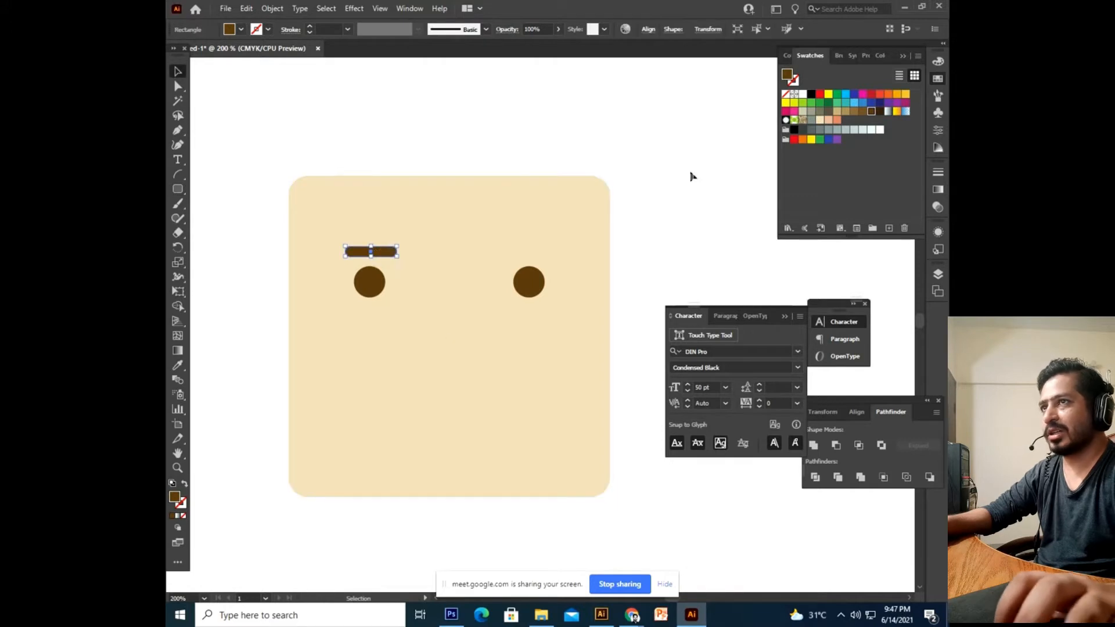
left_click(811, 130)
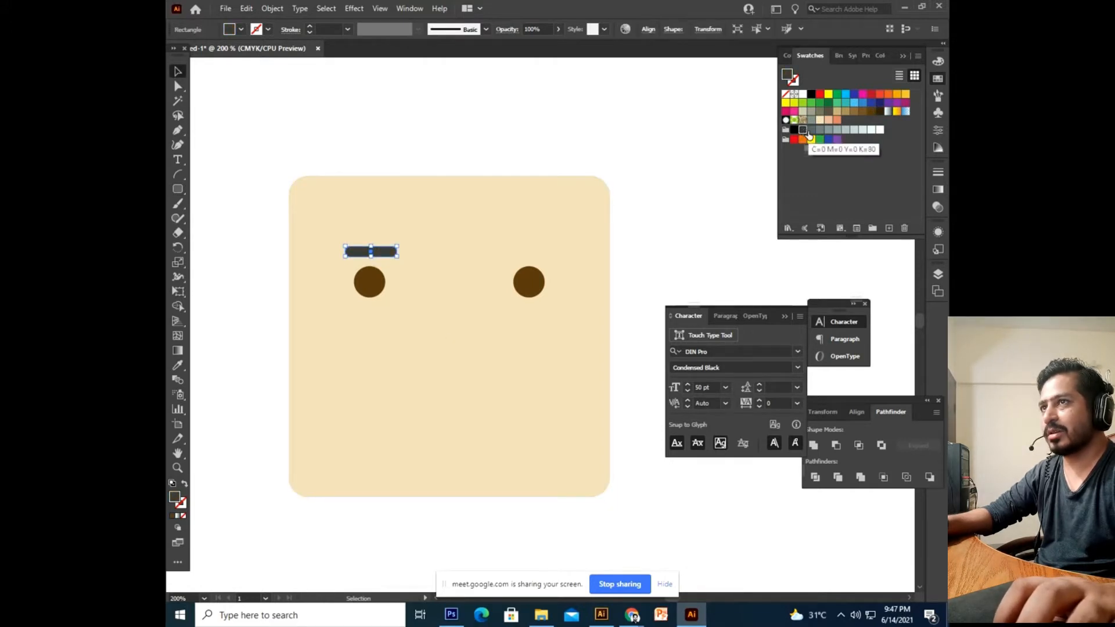
left_click(511, 102)
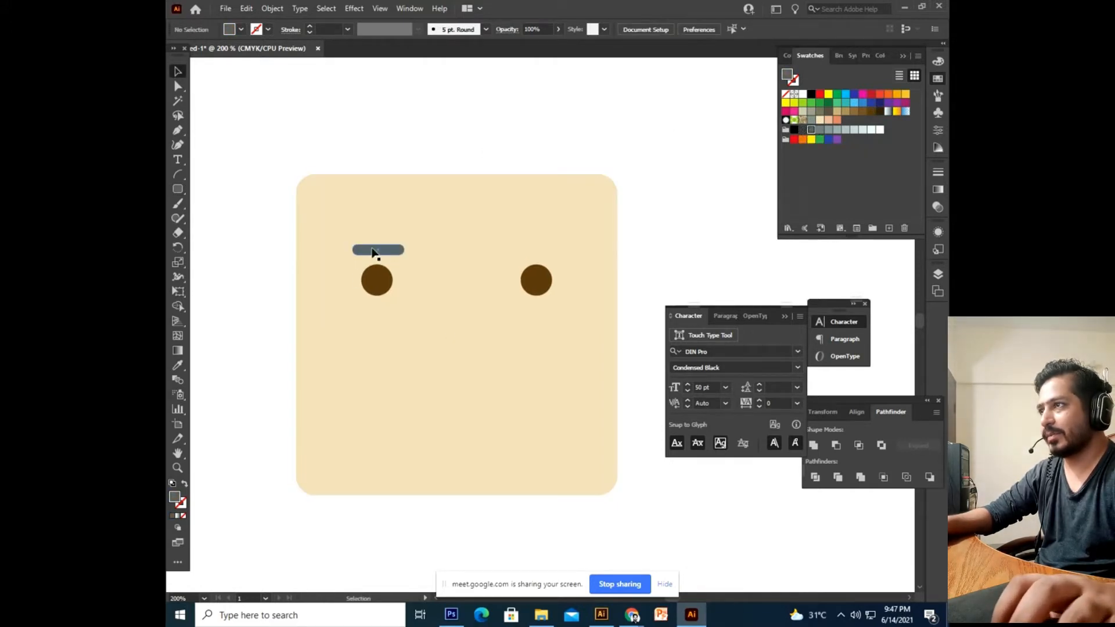
Copy the grey eyebrow above the right eye and tilt it down to the right.
left_click(373, 248)
key("a")
left_click_drag(391, 250, 560, 241)
key("v")
left_click(583, 175)
Horizontally centre the left eyebrow over the left eye.
left_click(539, 271)
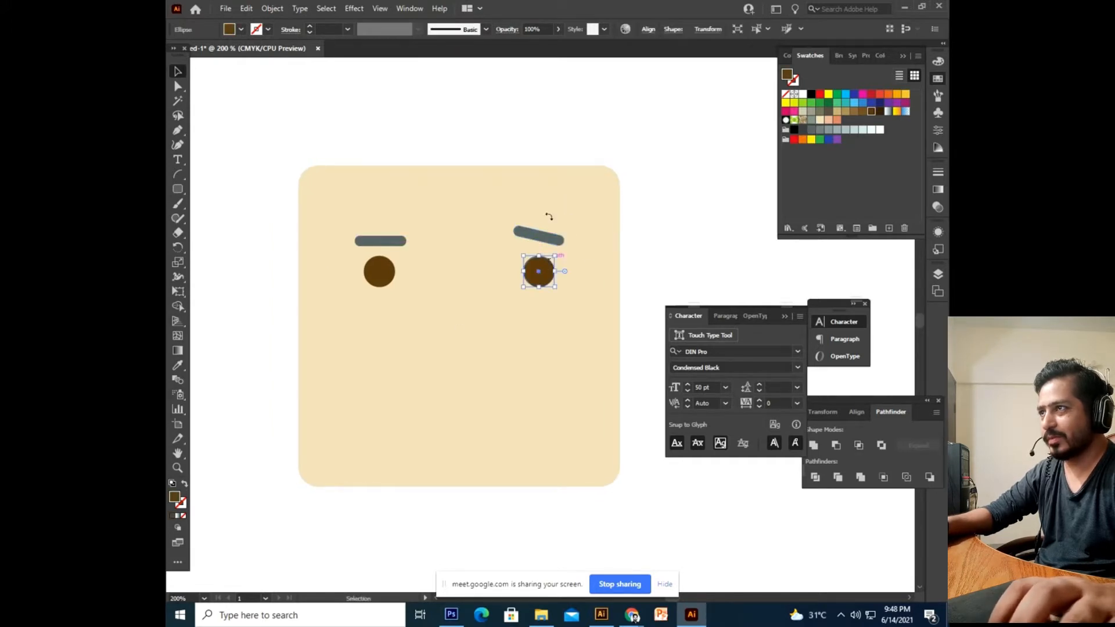
left_click(397, 204)
left_click(380, 242)
left_click(378, 272, "shift")
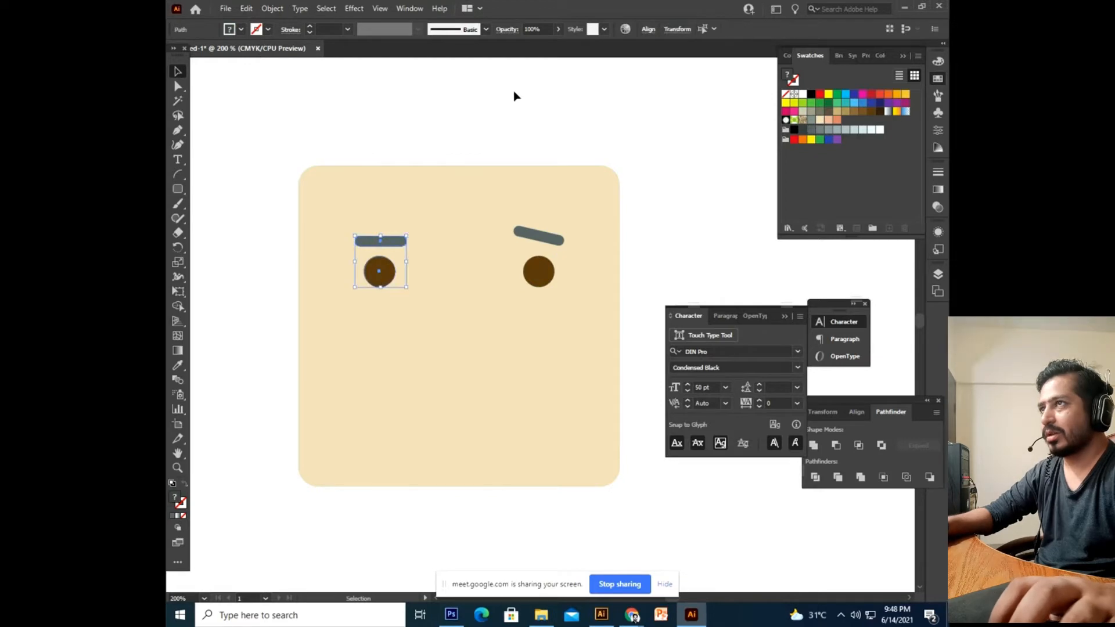
left_click(648, 29)
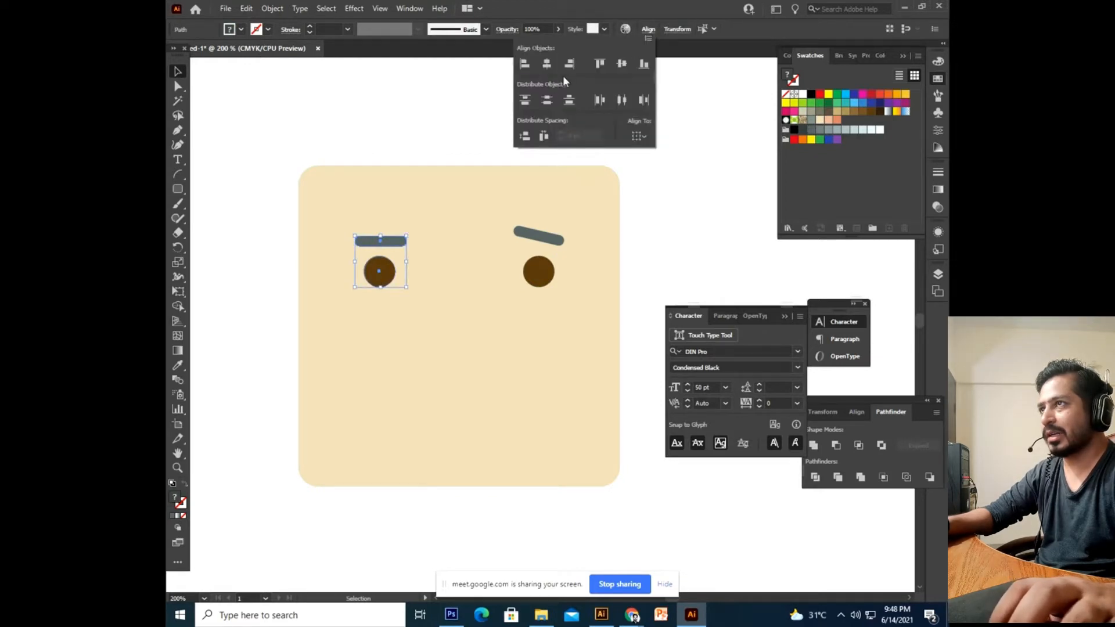
left_click(546, 64)
Nudge both eyes and eyebrows down slightly, then reframe the whole face.
scroll(453, 129, "up", 1)
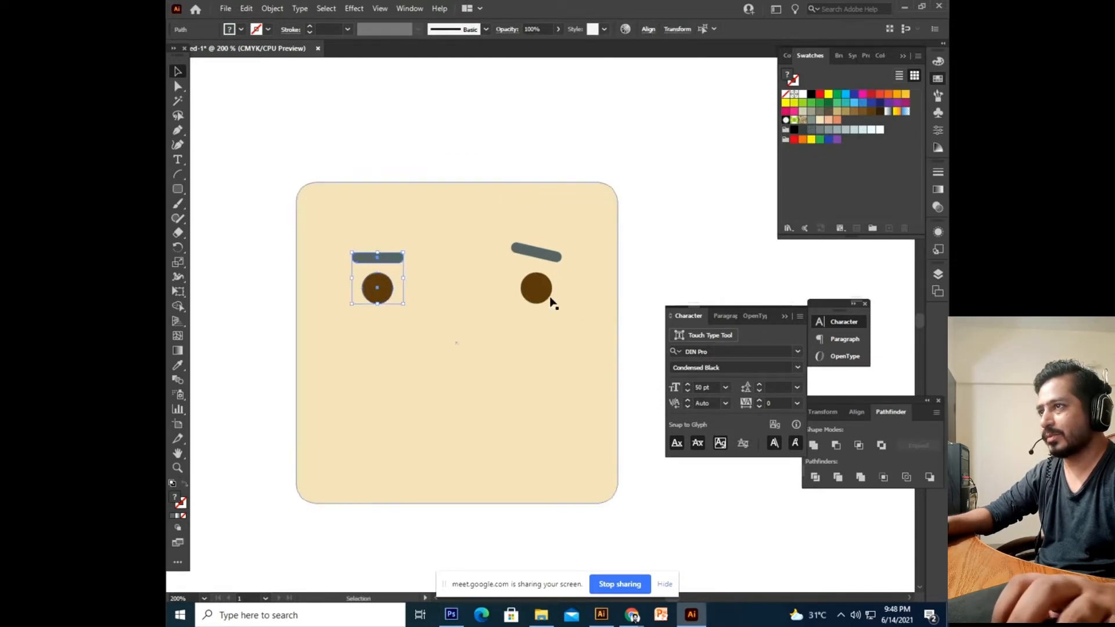
left_click(551, 299)
left_click(555, 254, "shift")
left_click(384, 293, "shift")
left_click(399, 259, "shift")
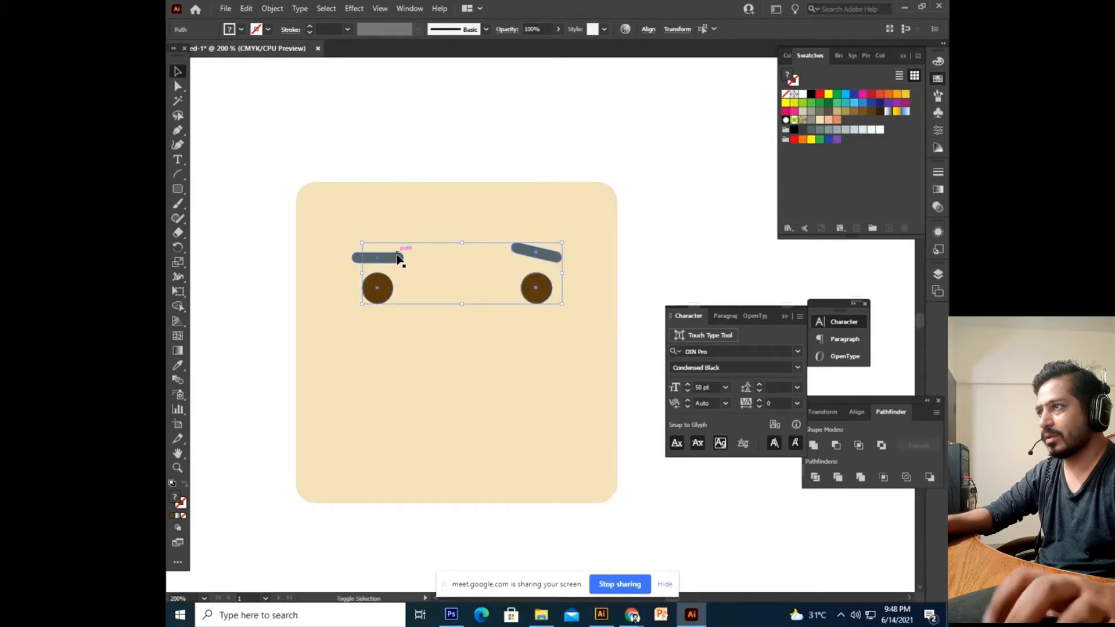
key("Down")
key("Down")
key("Down")
key("Down")
key("Down")
key("Down")
key("Down")
key("a")
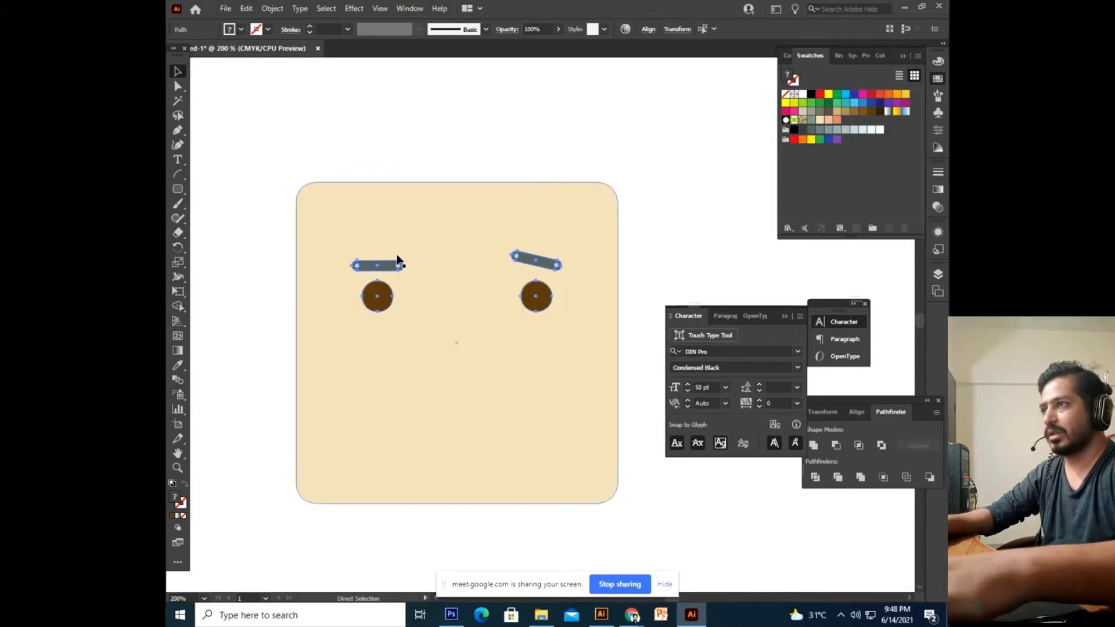
key("ctrl+minus")
left_click(406, 252)
left_click_drag(514, 251, 459, 228)
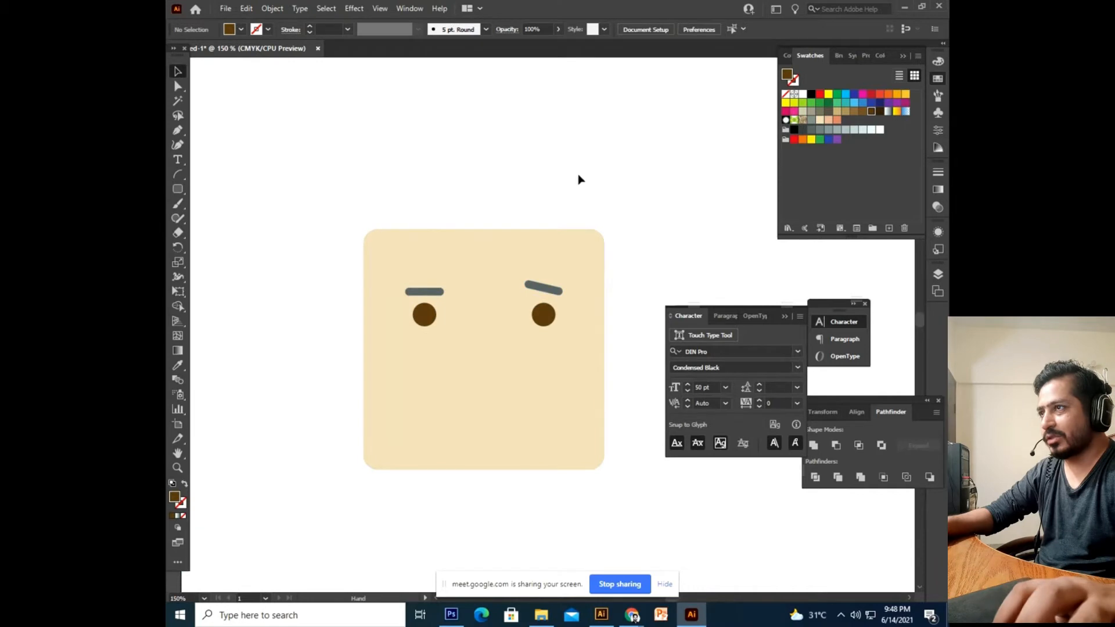
left_click_drag(579, 178, 524, 177)
left_click_drag(457, 205, 480, 223)
Draw a rectangle across the top of the face and round its top-right and bottom-left corners to about 54 pt.
left_click(184, 190)
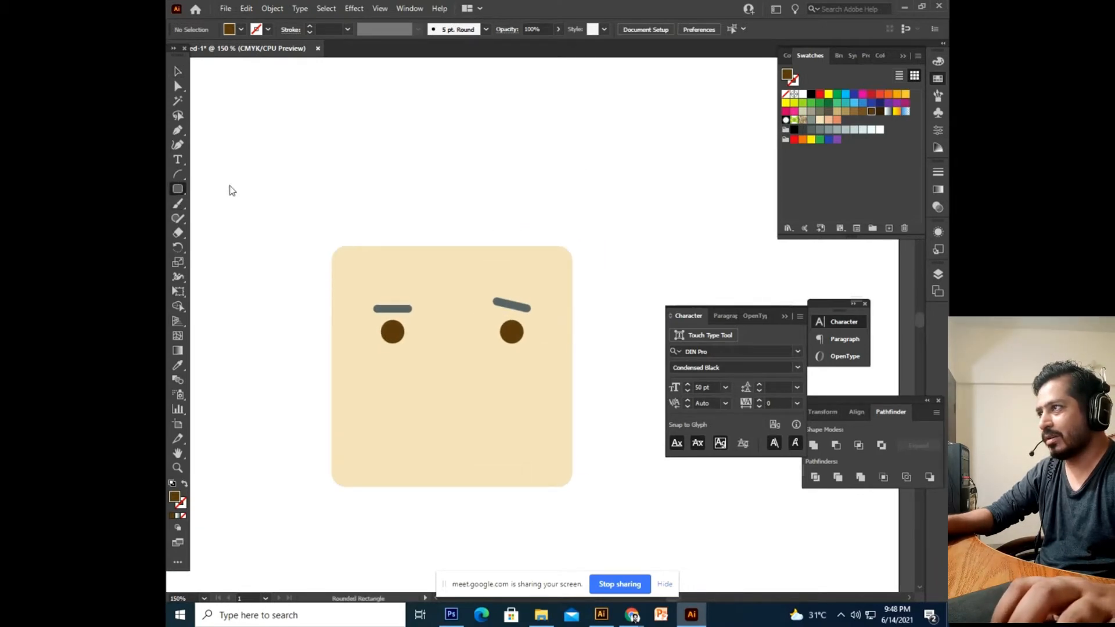
right_click(181, 191)
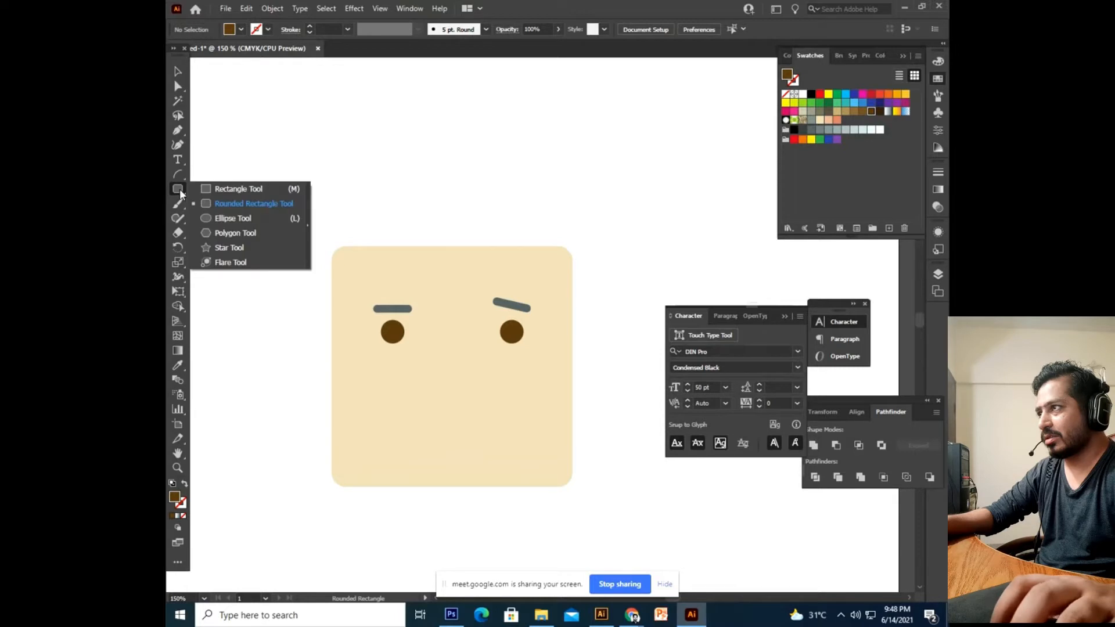
left_click(233, 193)
left_click_drag(576, 236, 617, 230)
left_click_drag(615, 161, 308, 272)
key("ctrl+z")
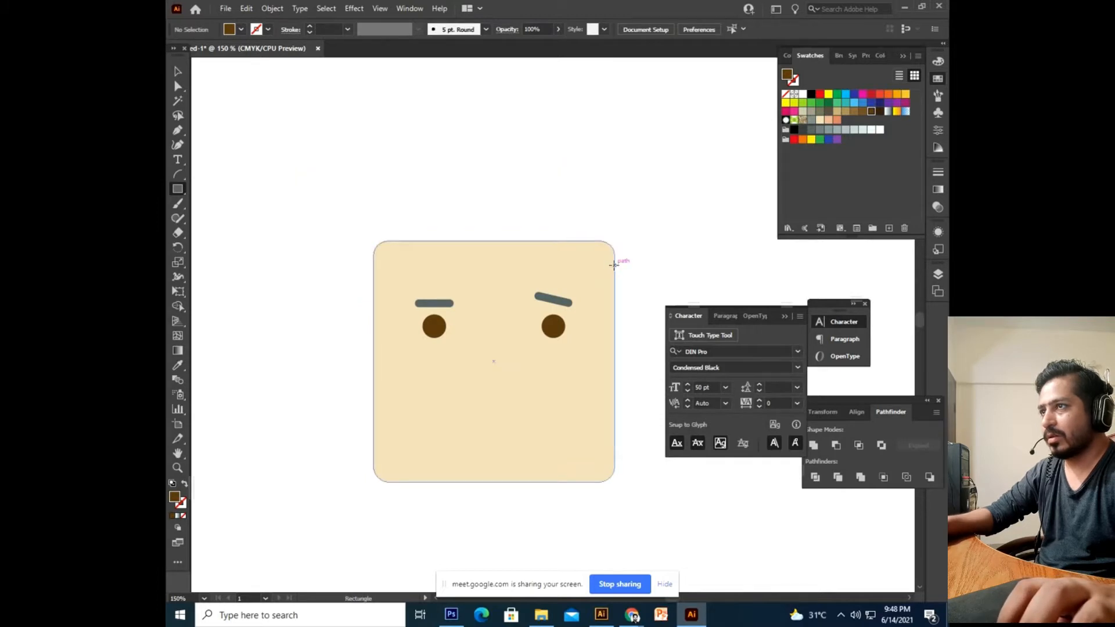
left_click_drag(614, 264, 300, 179)
left_click(179, 71)
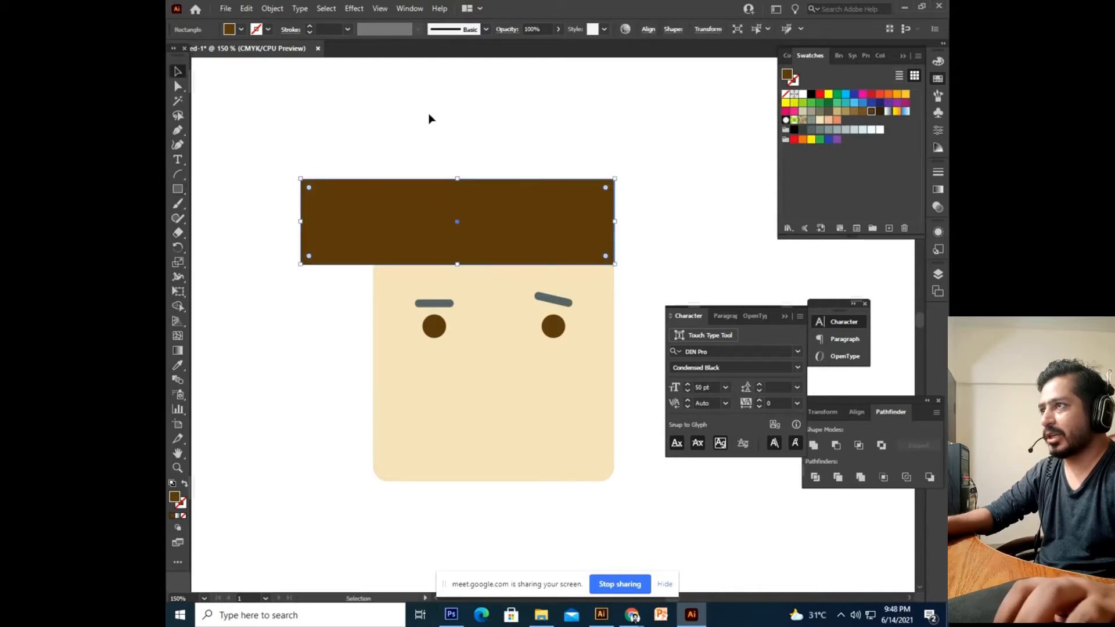
left_click(434, 124)
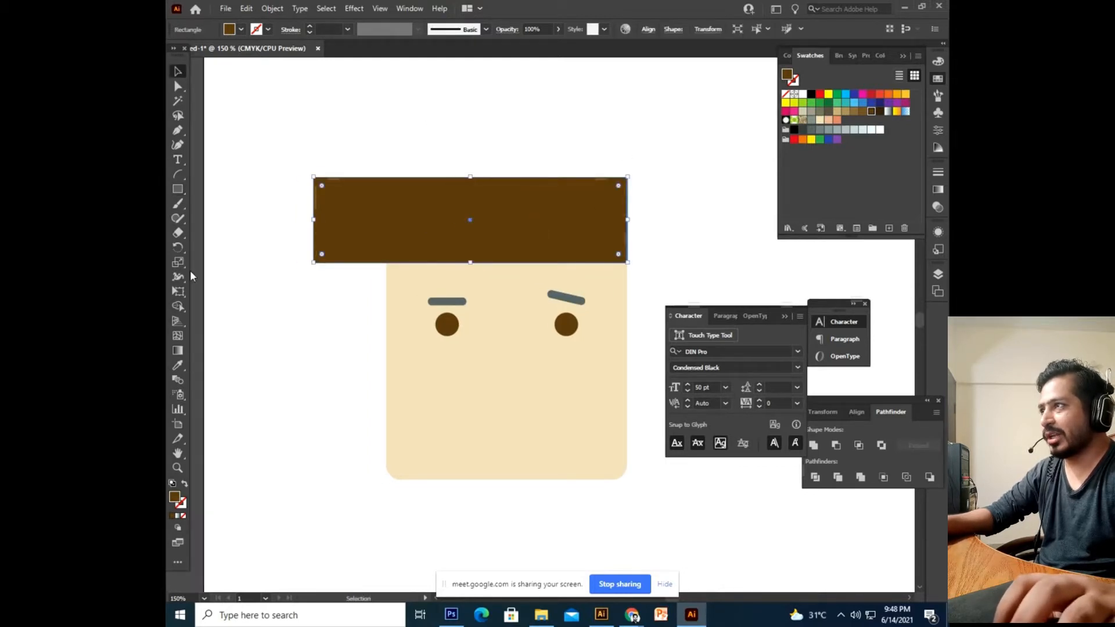
left_click(180, 87)
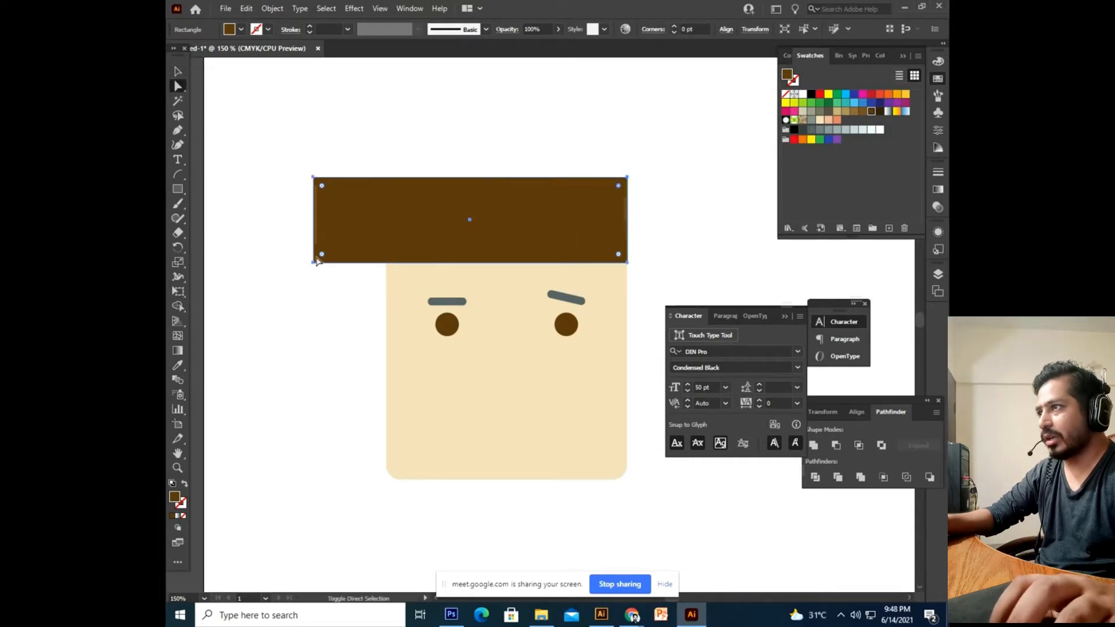
left_click_drag(620, 187, 561, 219)
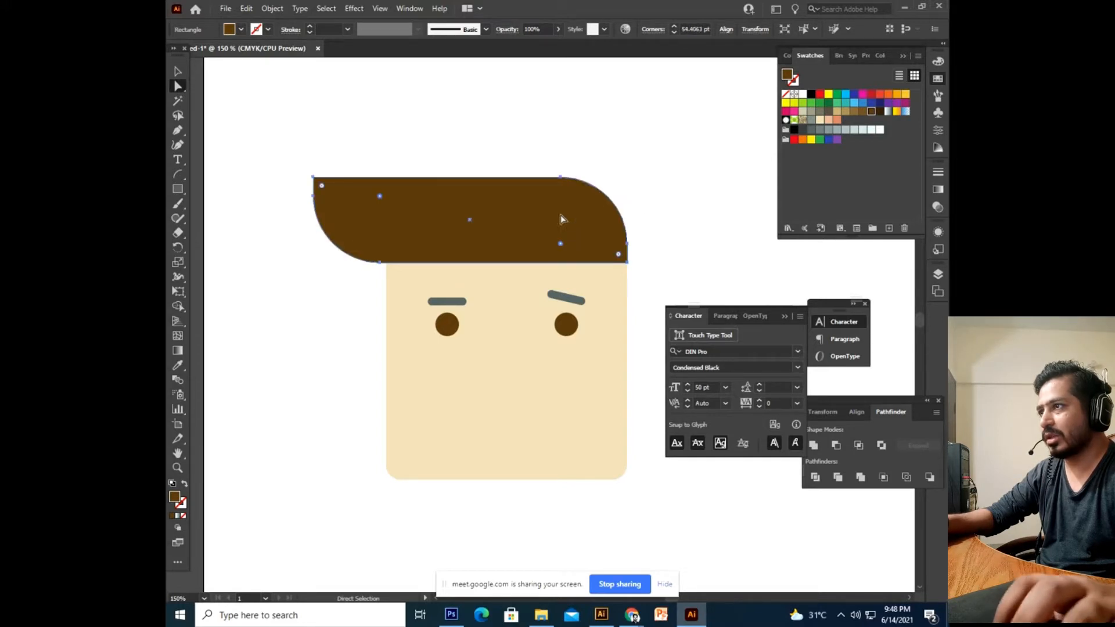
Recolour the hair shape from brown to dark grey.
left_click(179, 69)
left_click(440, 151)
left_click_drag(441, 151, 419, 132)
left_click(451, 170)
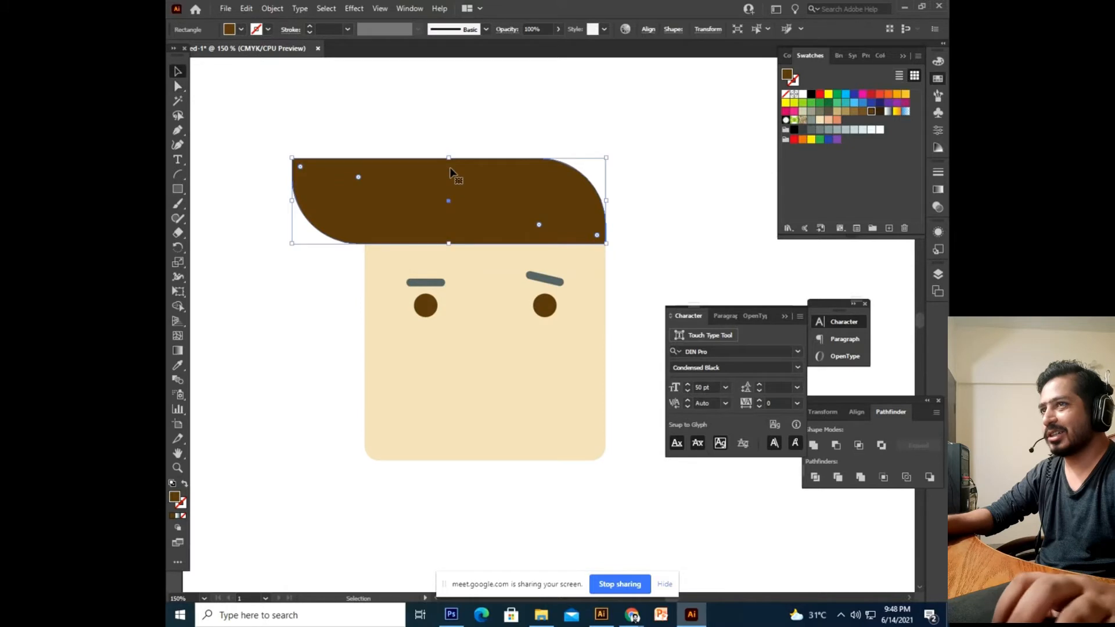
left_click(804, 129)
left_click(667, 149)
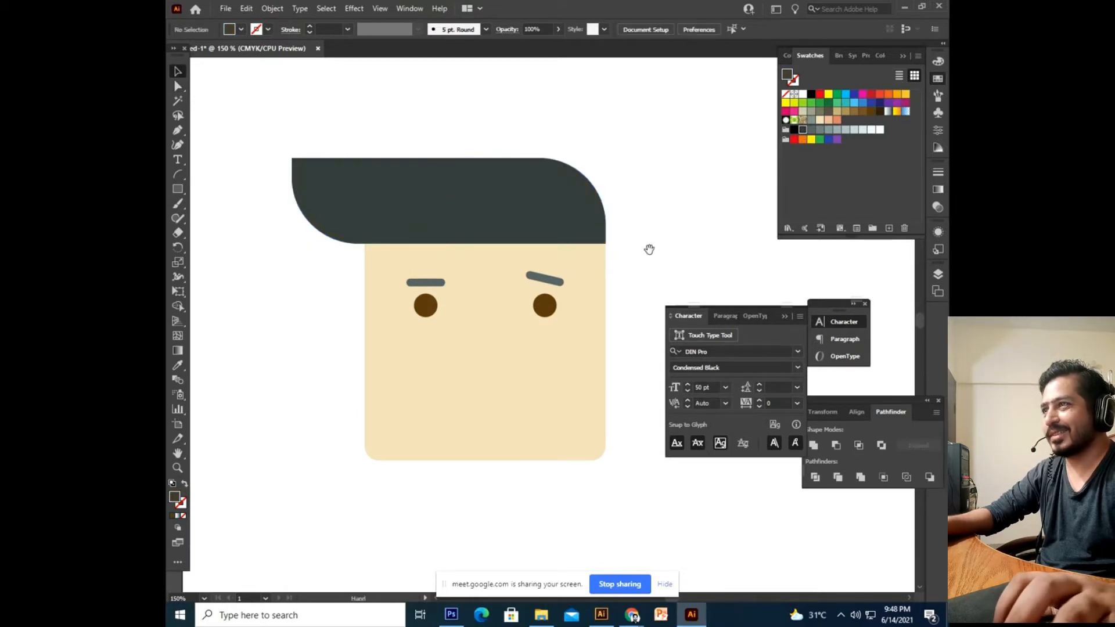
key("ctrl+minus")
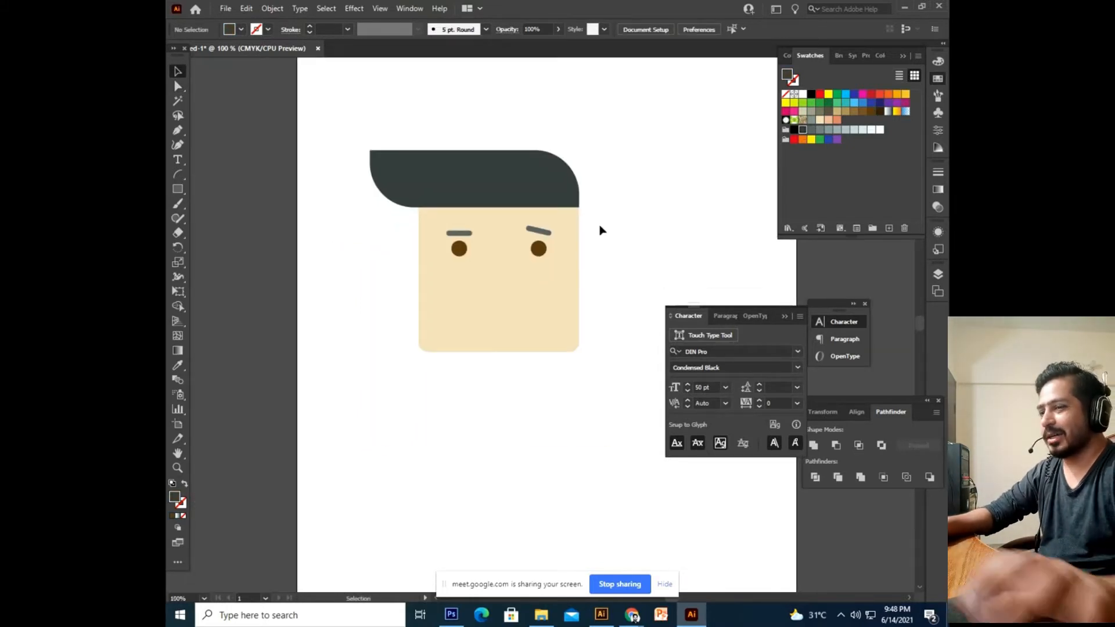
Draw a dark grey square about 185 pt across over the face's lower half.
key("ctrl+plus")
mouse_move(601, 228)
left_mouse_down()
mouse_move(602, 259)
mouse_move(610, 221)
mouse_move(606, 243)
left_mouse_up()
left_click_drag(599, 291, 555, 379)
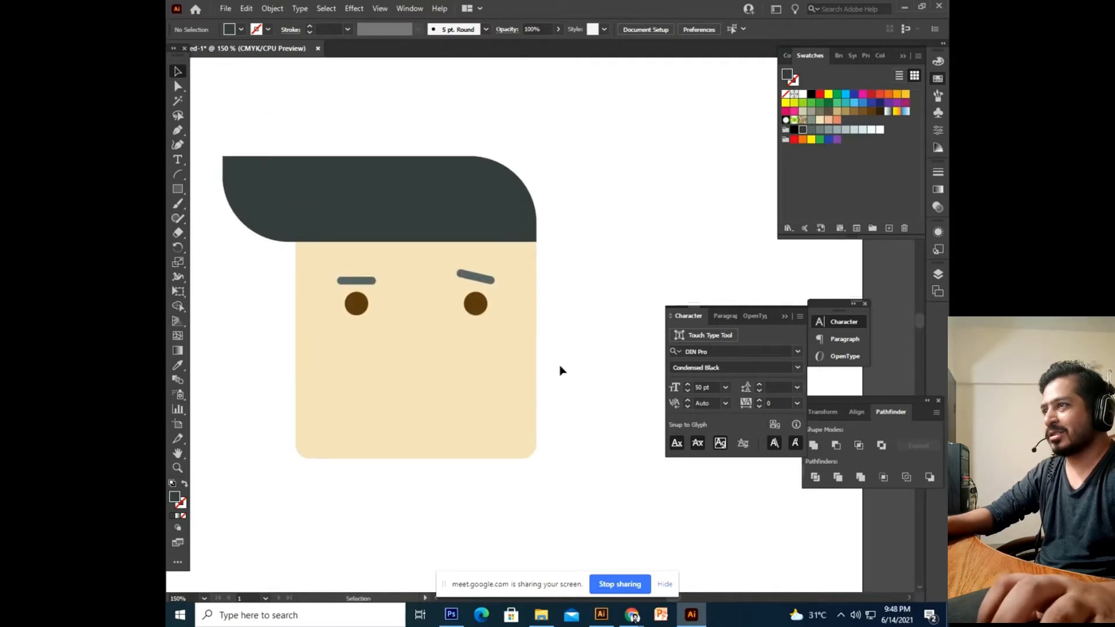
left_click_drag(531, 431, 545, 356)
left_click_drag(432, 352, 444, 380)
left_click(178, 190)
left_click_drag(423, 418, 409, 365)
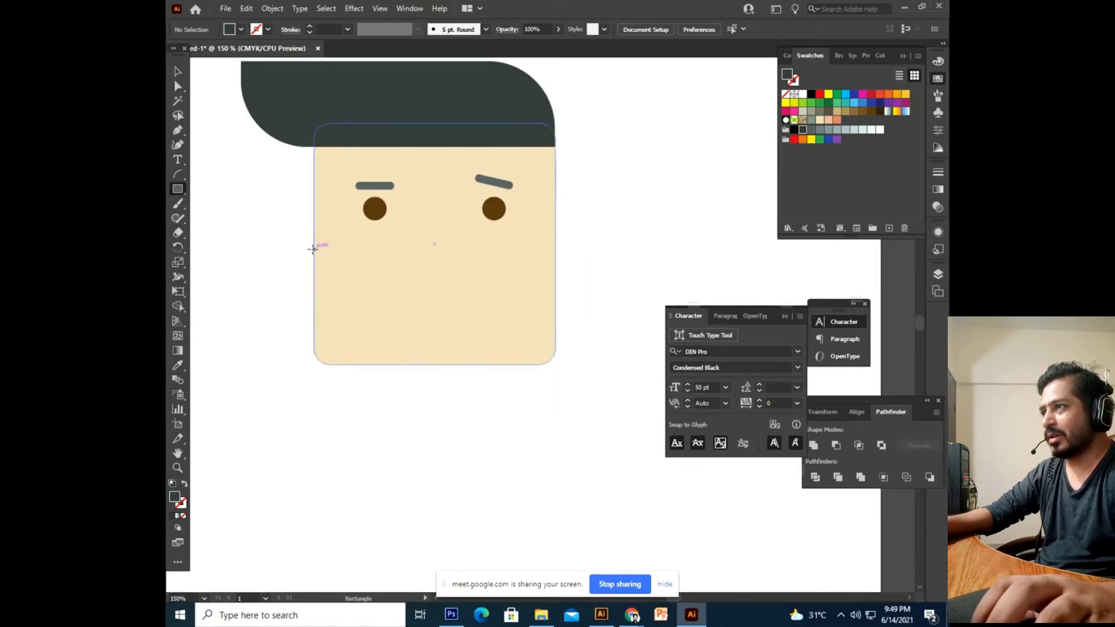
left_click_drag(314, 249, 554, 491)
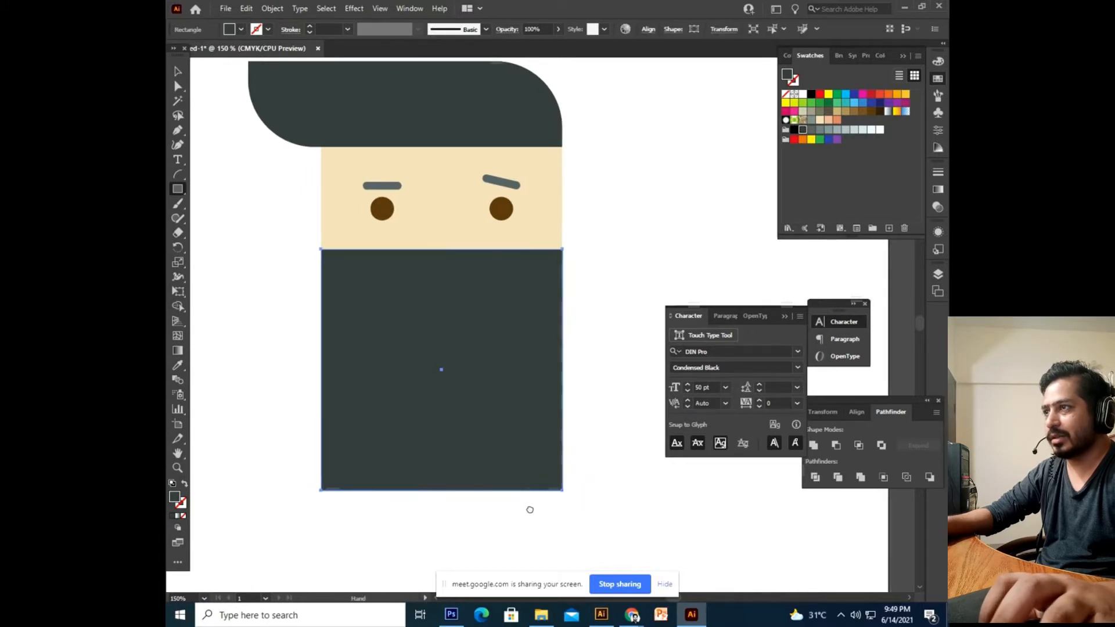
Shorten the dark beard rectangle by dragging its bottom edge up.
left_click(177, 69)
left_click(234, 294)
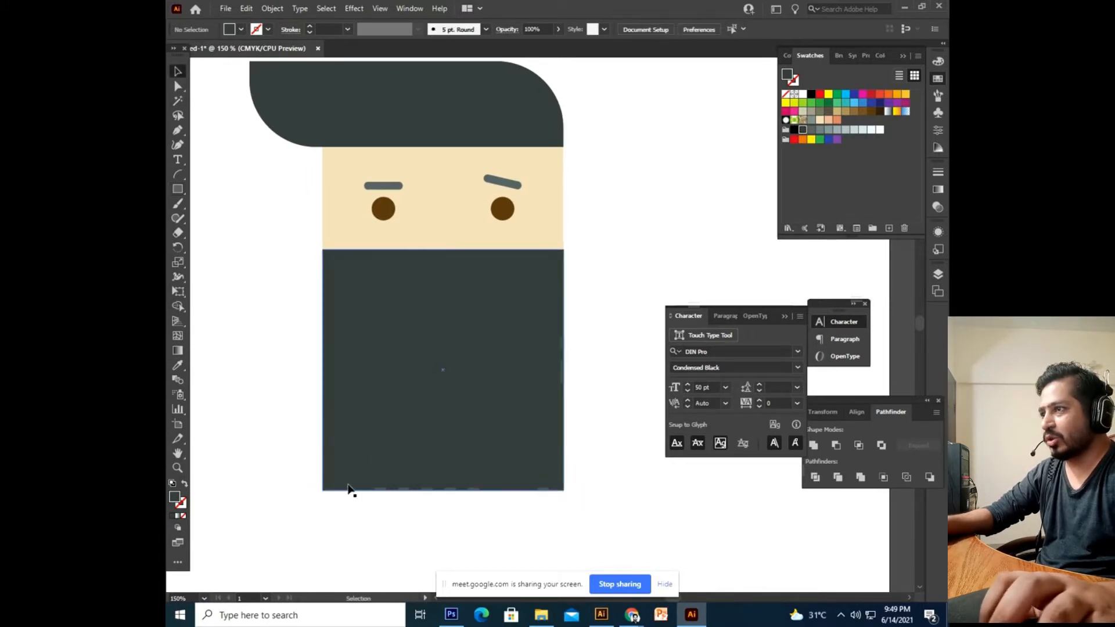
left_click(454, 472)
mouse_move(452, 475)
left_mouse_down()
mouse_move(451, 427)
mouse_move(458, 494)
left_mouse_up()
left_click(470, 520)
left_click(389, 388)
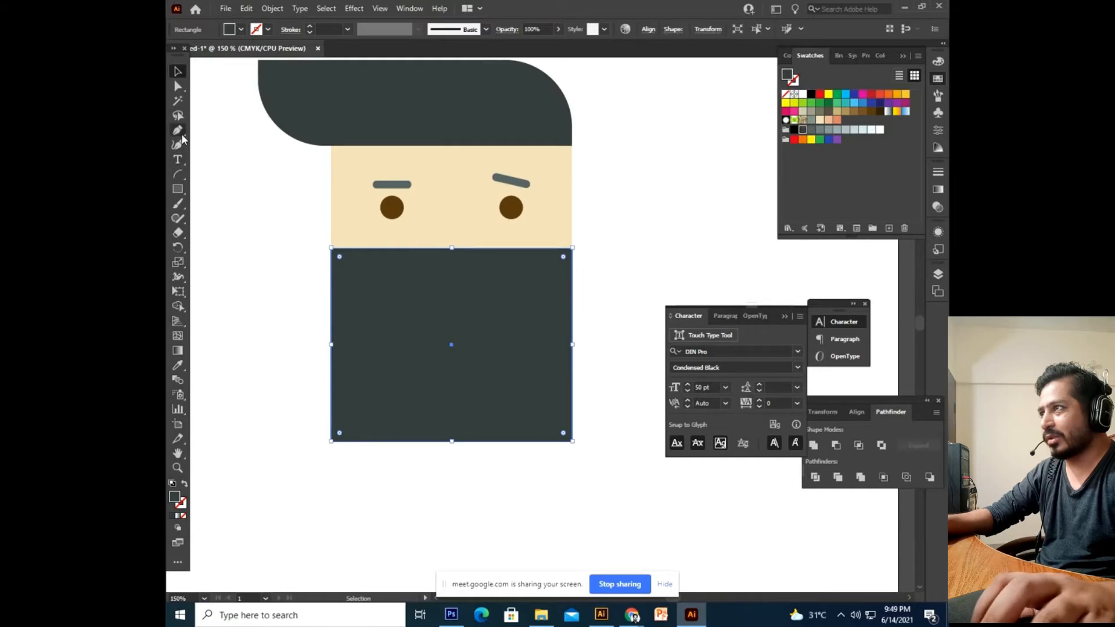
Round the beard's bottom corners to about 98 pt, forming a semicircular chin.
left_click(178, 86)
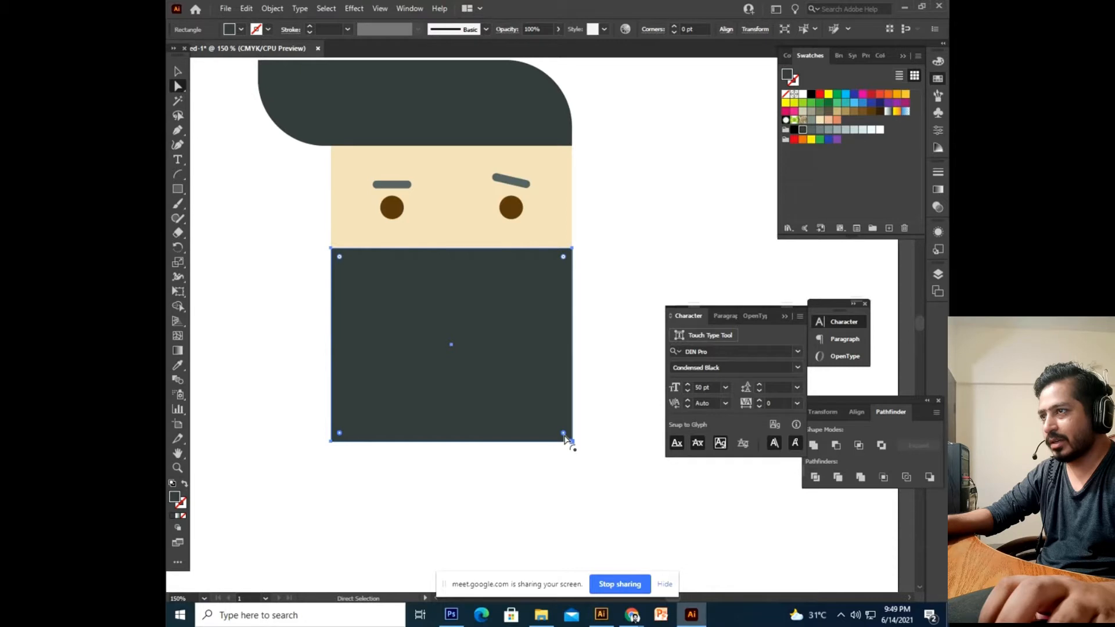
left_click_drag(564, 434, 459, 298)
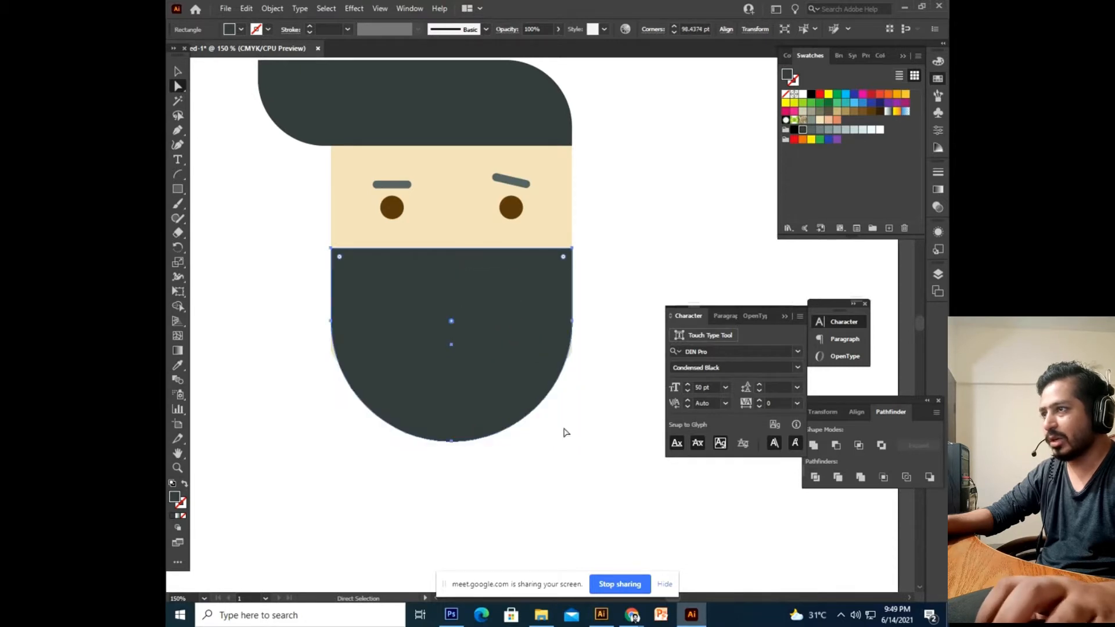
left_click(179, 73)
left_click(268, 331)
key("space")
left_click_drag(547, 355, 601, 456)
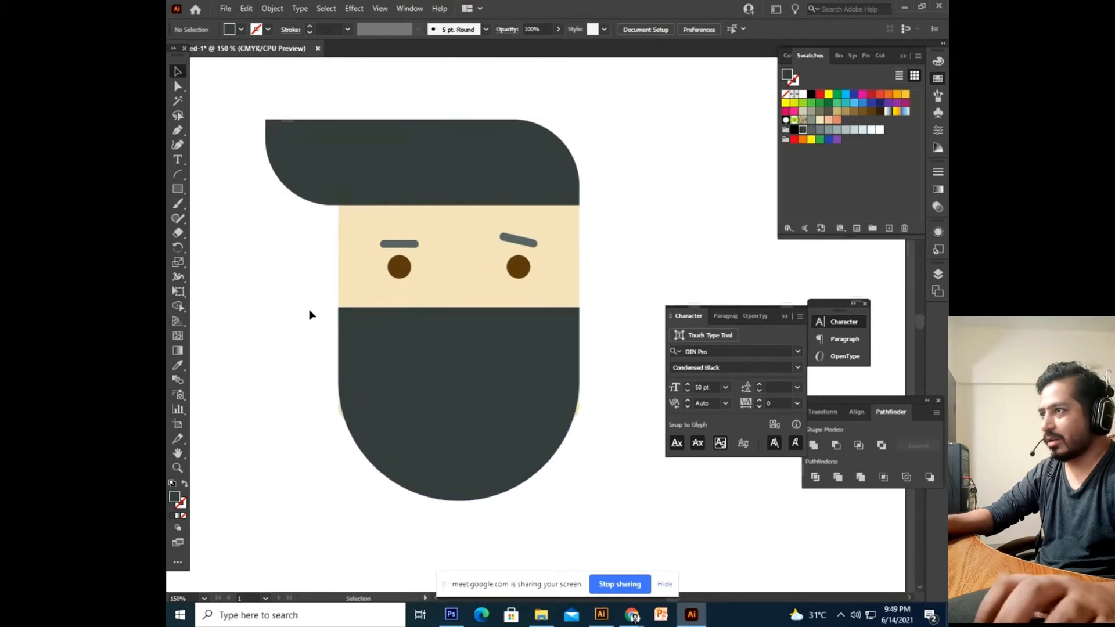
left_click(180, 190)
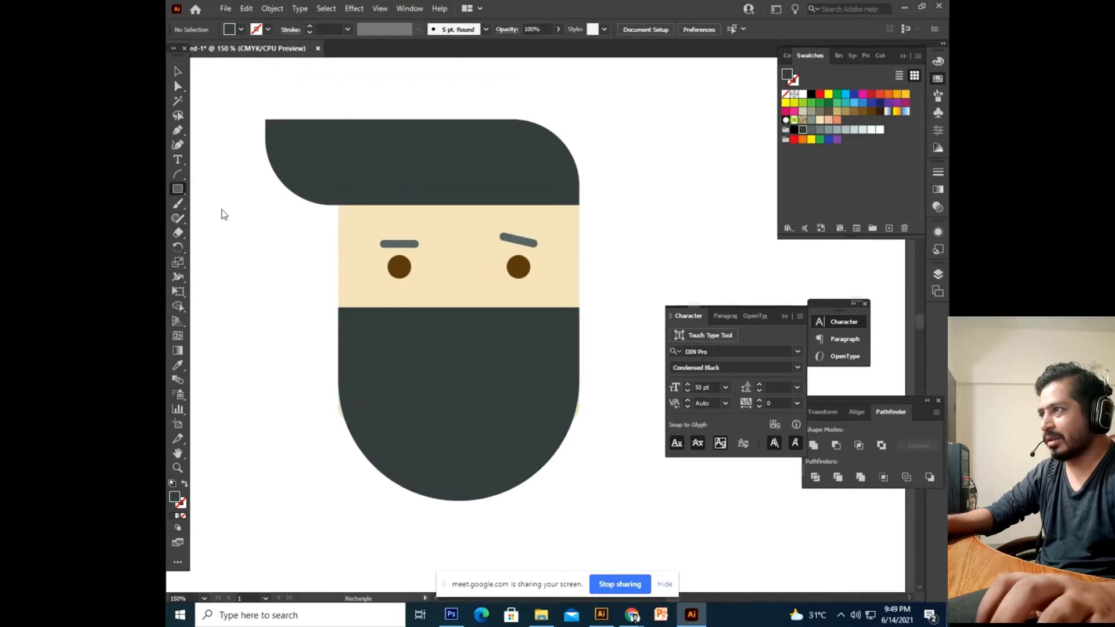
After trying an ellipse and a polygon, draw a narrow rounded rectangle as the nose.
left_click(179, 190)
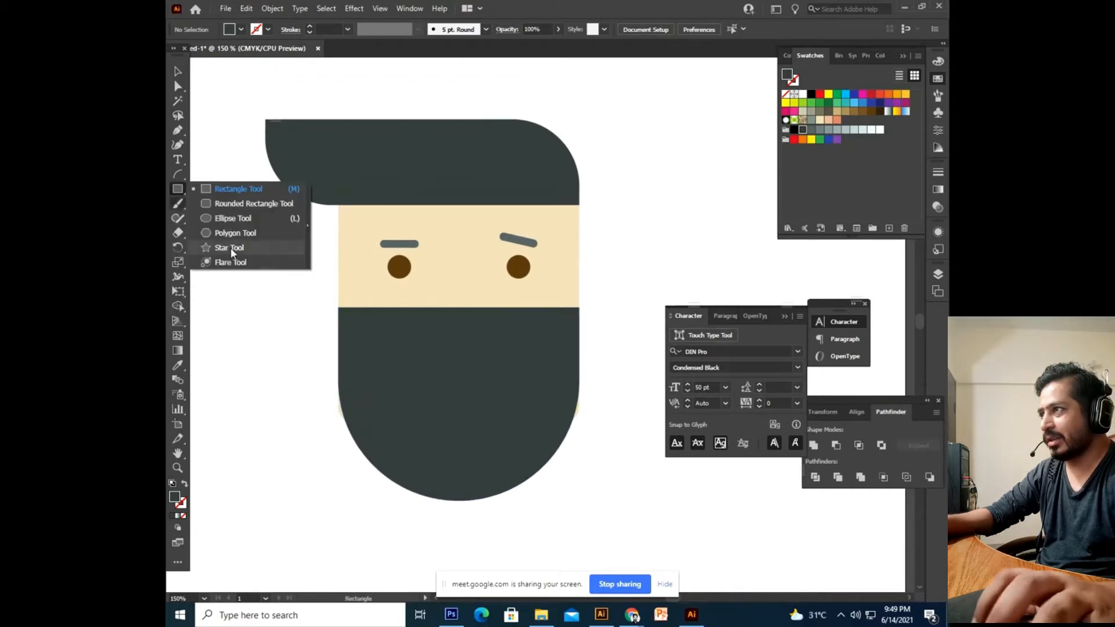
left_click(231, 219)
left_click_drag(448, 278, 468, 335)
key("ctrl+z")
left_click(179, 187)
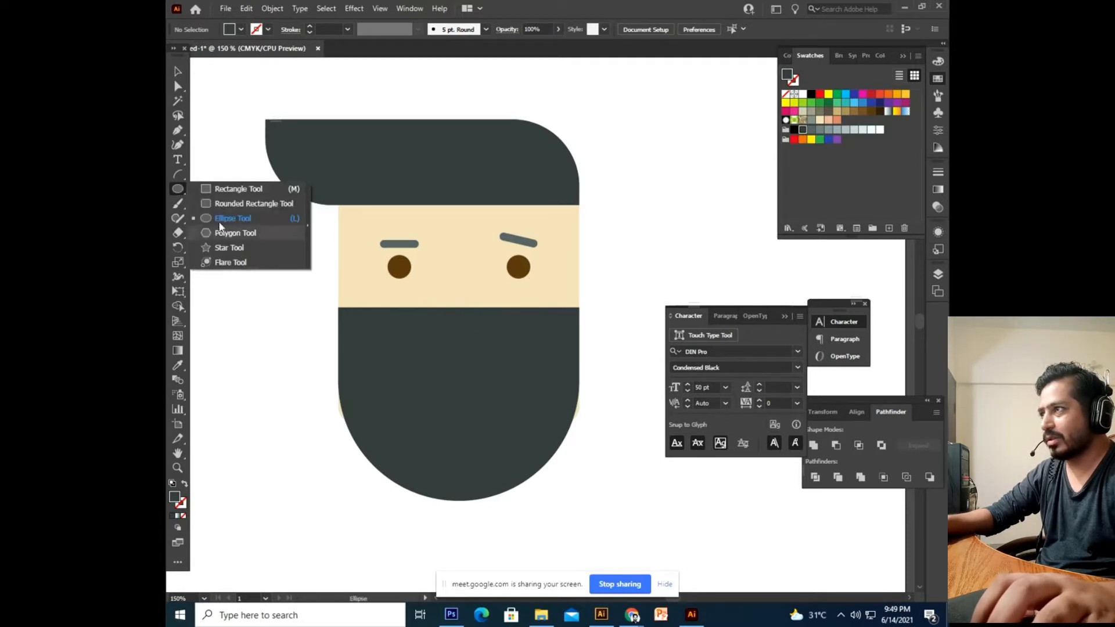
left_click(226, 234)
left_click_drag(445, 282, 461, 316)
key("ctrl+z")
left_click(180, 189)
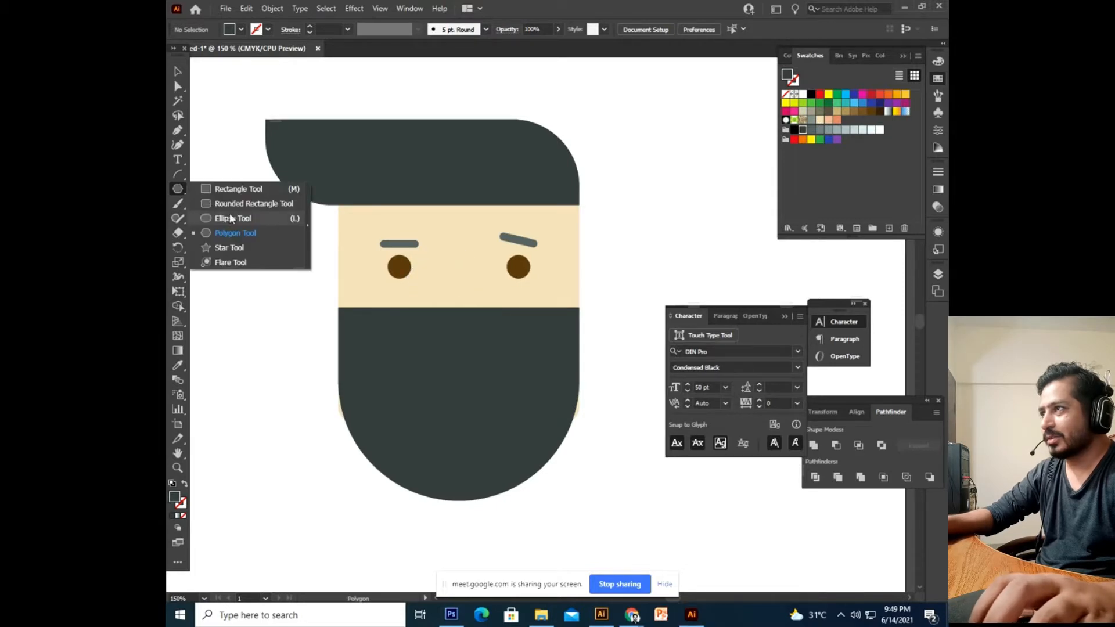
left_click(235, 208)
left_click_drag(450, 294, 468, 348)
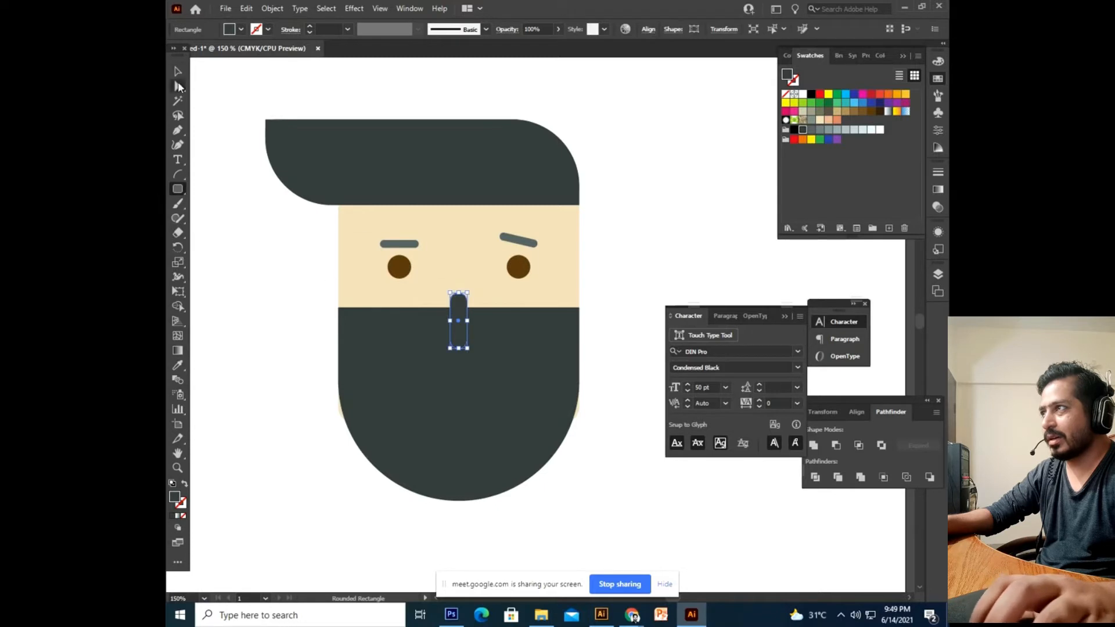
Position the nose between the eyes, fill it salmon, and centre it.
left_click(178, 70)
left_click_drag(459, 333, 450, 320)
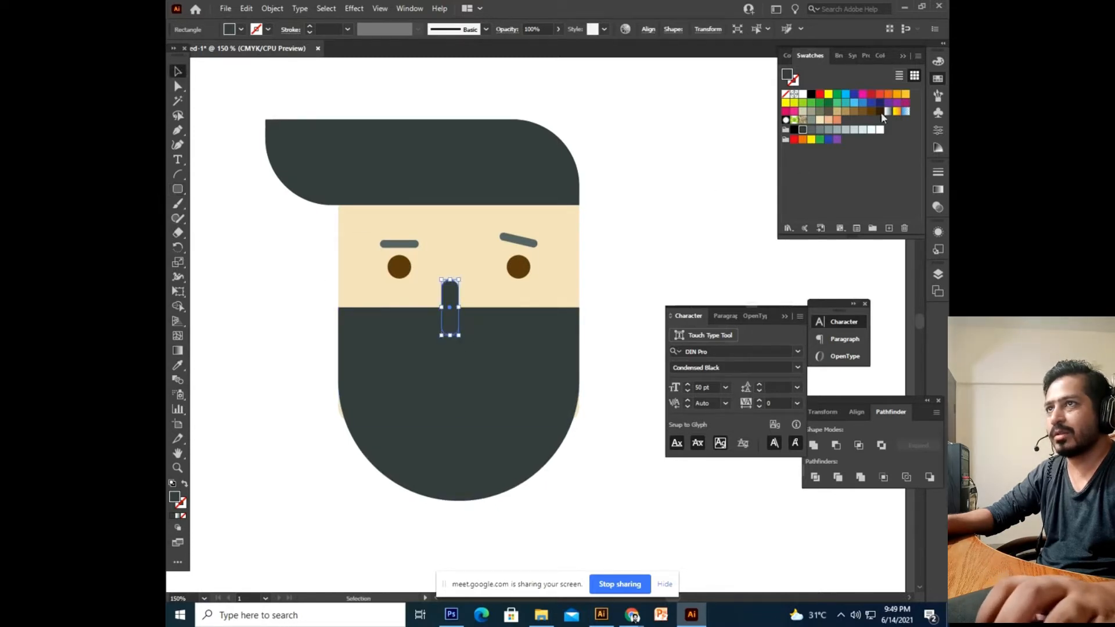
left_click(837, 121)
left_click(610, 279)
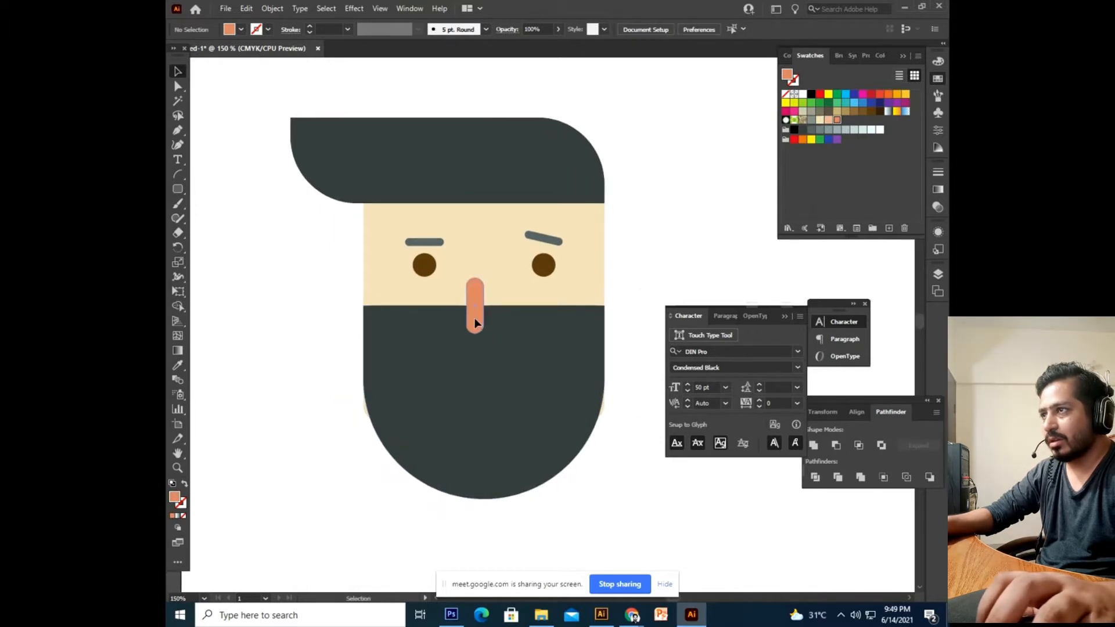
left_click(478, 320)
left_click(660, 263)
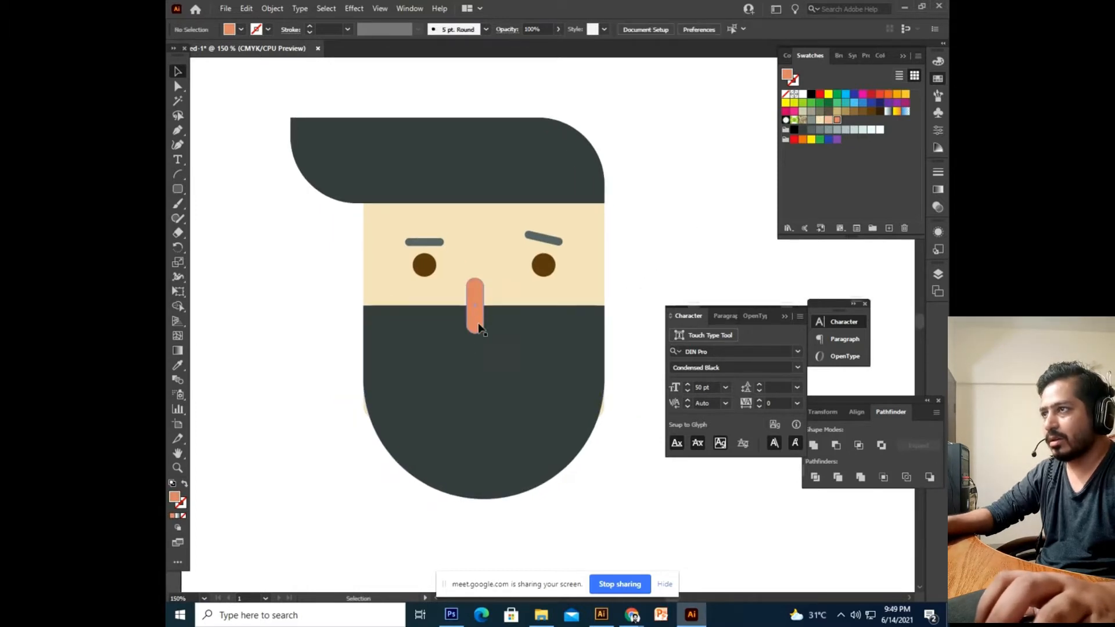
left_click_drag(480, 329, 489, 329)
left_click(627, 275)
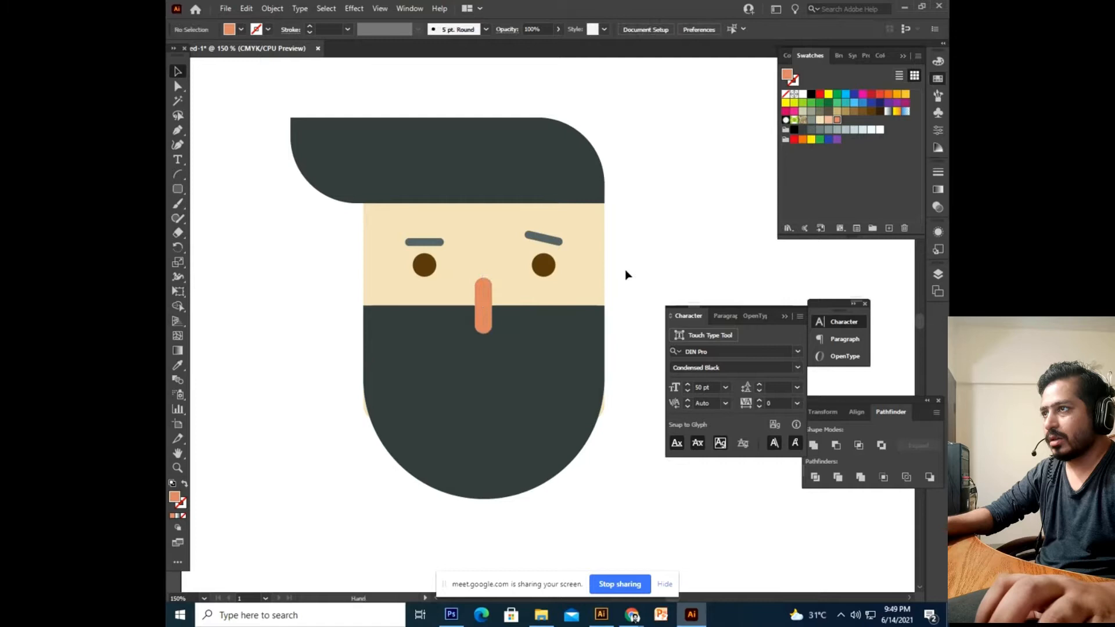
left_click_drag(625, 269, 624, 280)
Draw a small arc left of the face and give it an orange stroke.
left_click(178, 180)
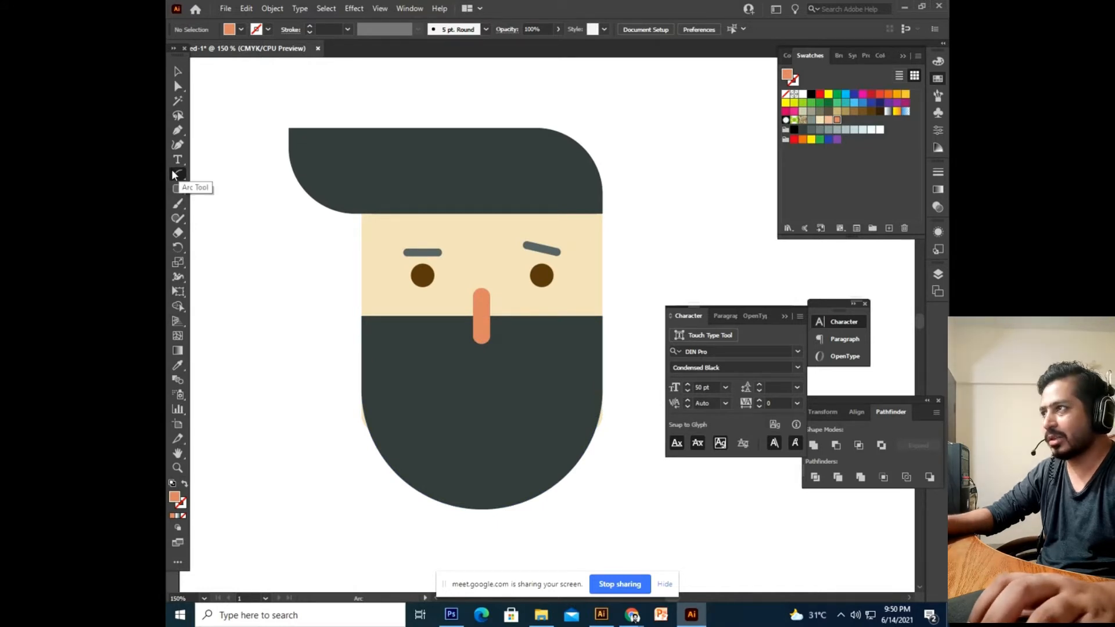
left_click_drag(280, 349, 324, 390)
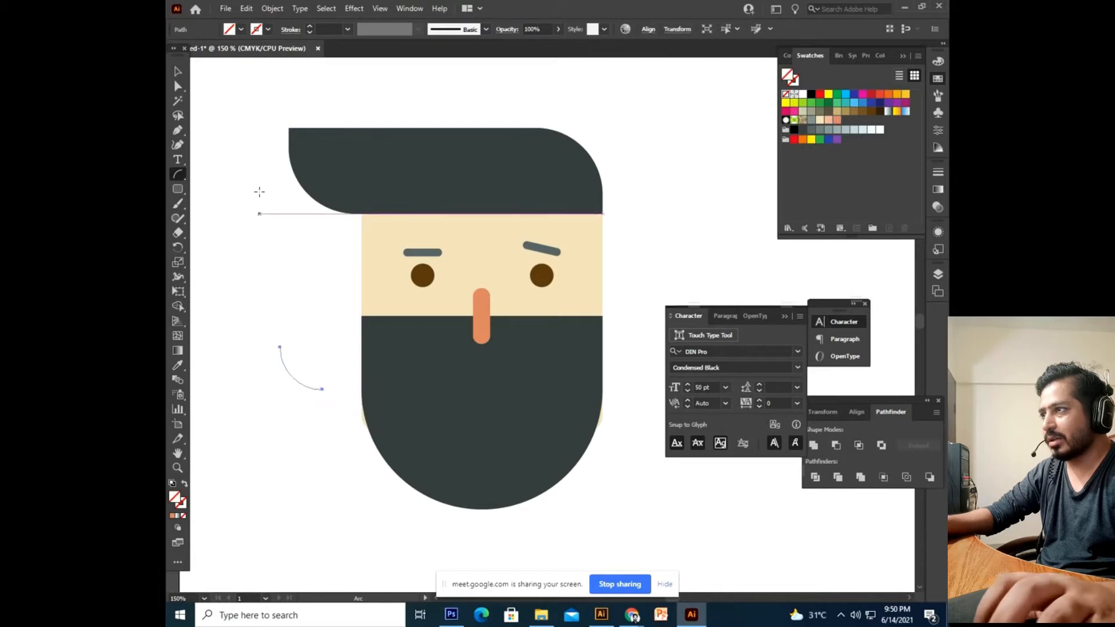
left_click(178, 70)
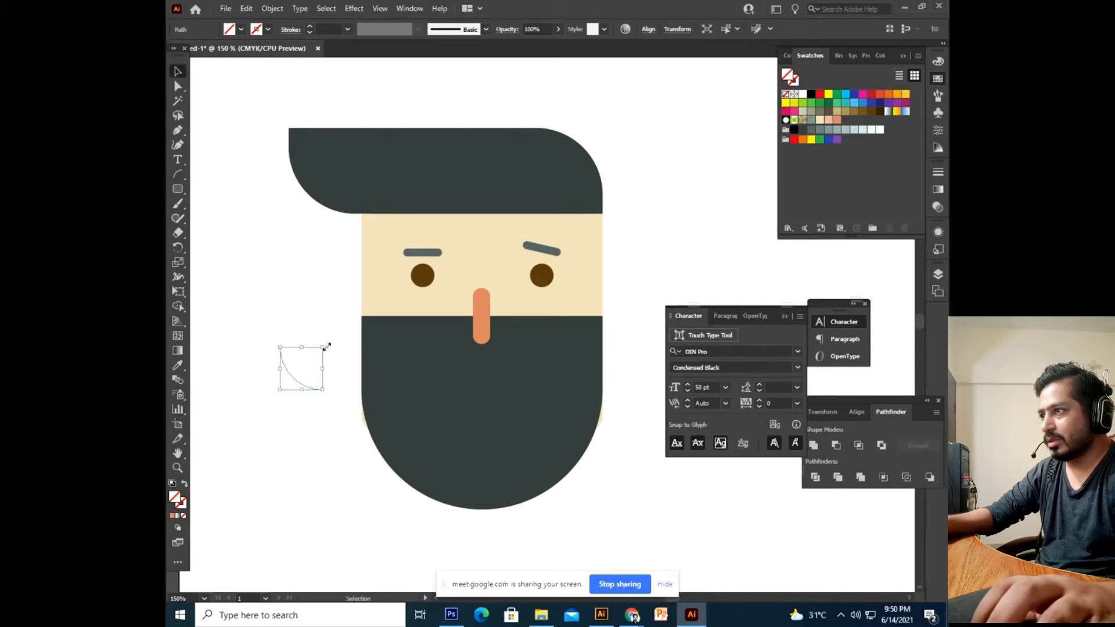
left_click(297, 398)
left_click(301, 385)
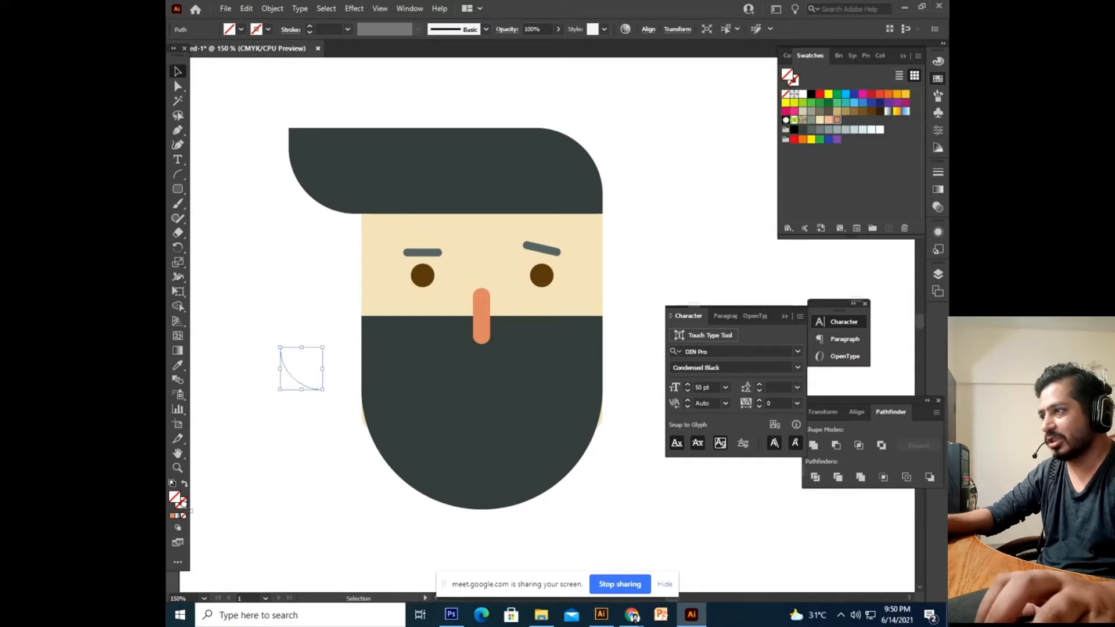
left_click_drag(183, 504, 183, 504)
left_click(305, 443)
left_click(307, 385)
Rotate the arc horizontal, place it below the nose as a mouth, and thicken it to 5 pt.
left_click_drag(329, 344, 306, 326)
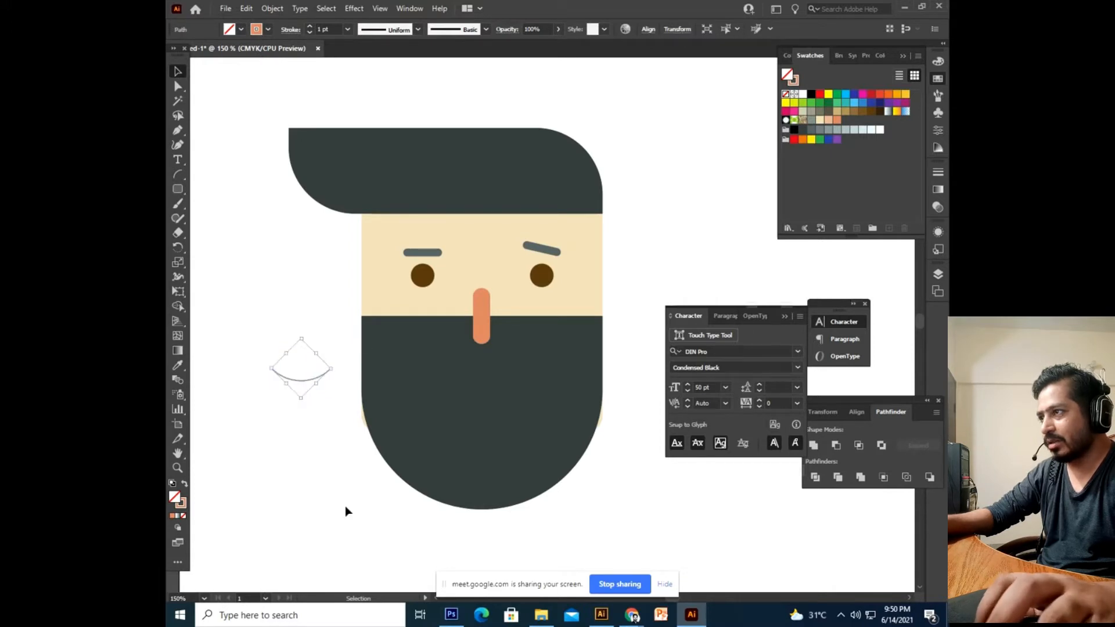
left_click(346, 508)
left_click_drag(302, 384, 511, 441)
left_click_drag(533, 394, 498, 400)
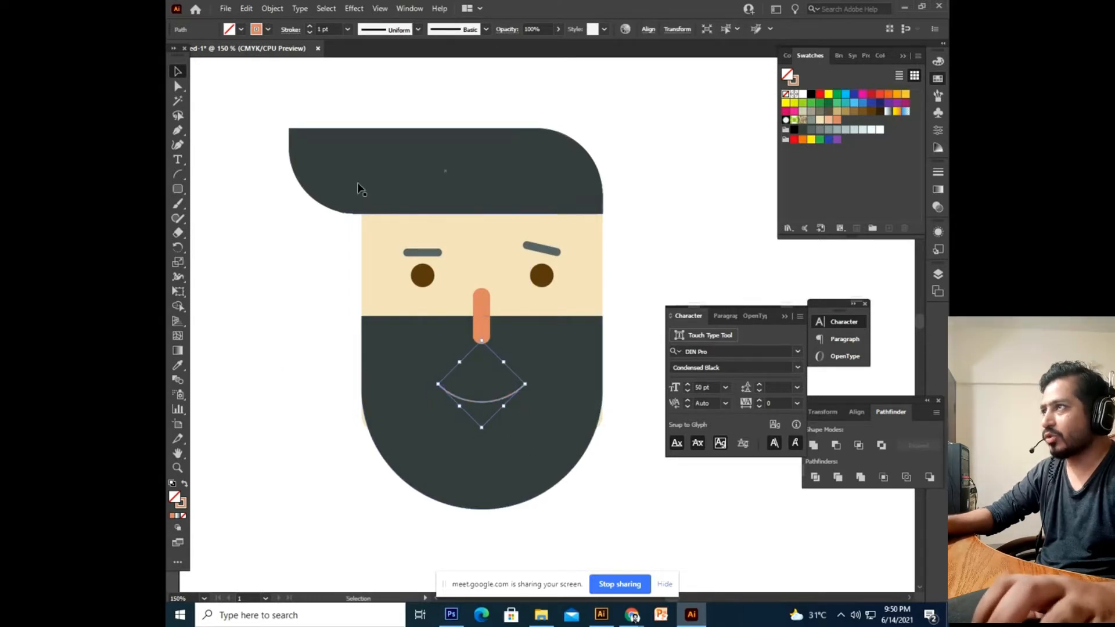
left_click(310, 26)
left_click(309, 27)
left_click(310, 26)
left_click(309, 27)
left_click(264, 234)
left_click_drag(460, 380, 431, 384)
Set the mouth stroke to Round Cap so its ends are rounded.
left_click(453, 408)
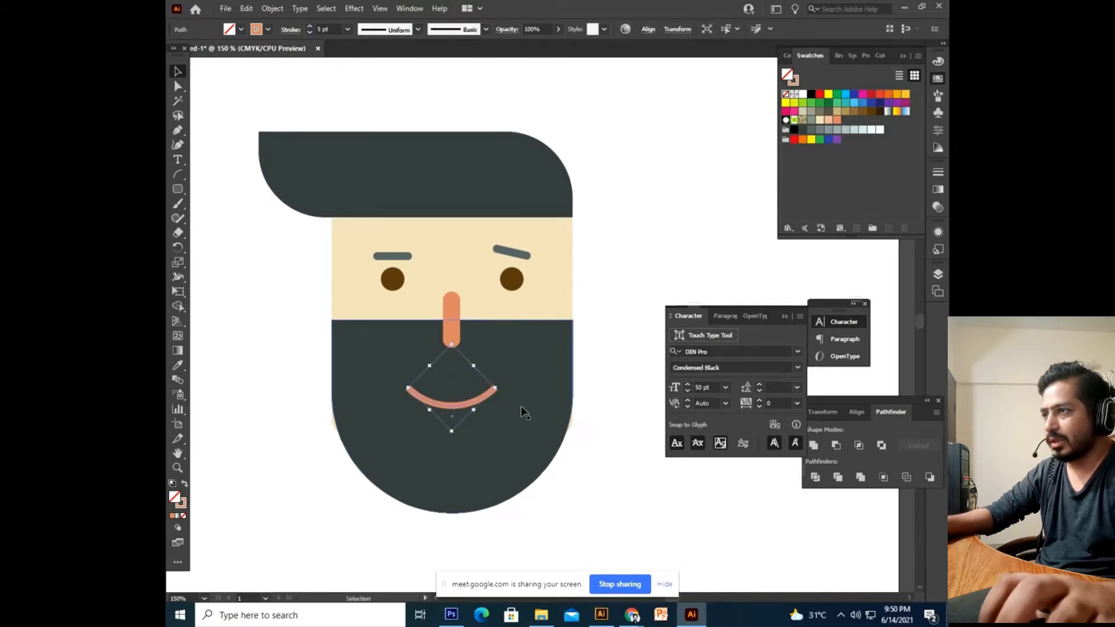
key("ctrl+shift+a")
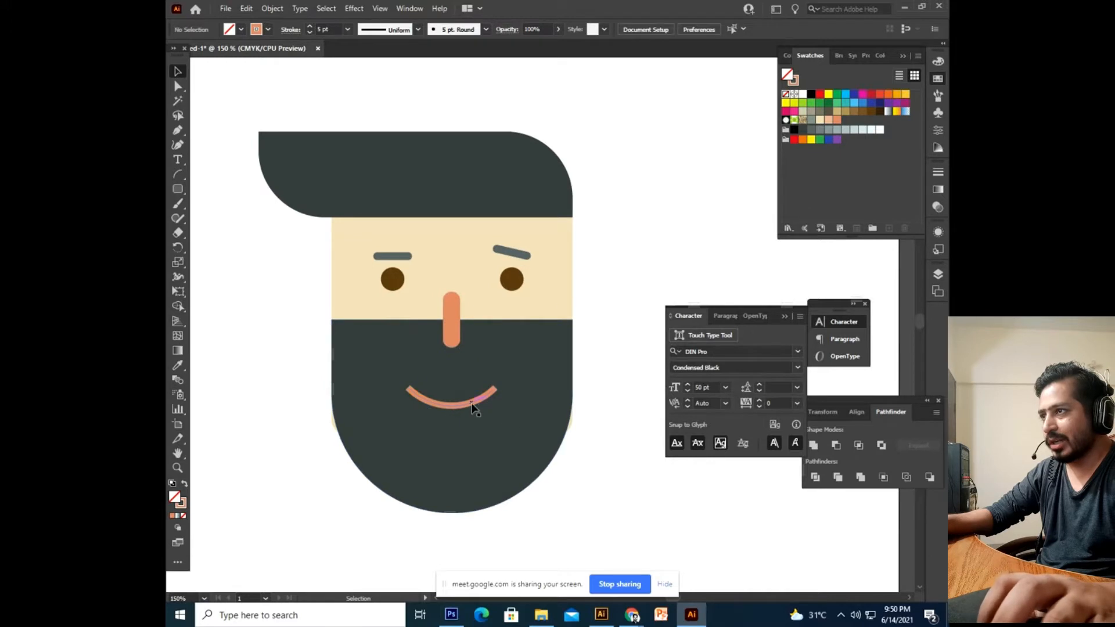
left_click(453, 407)
left_click(290, 32)
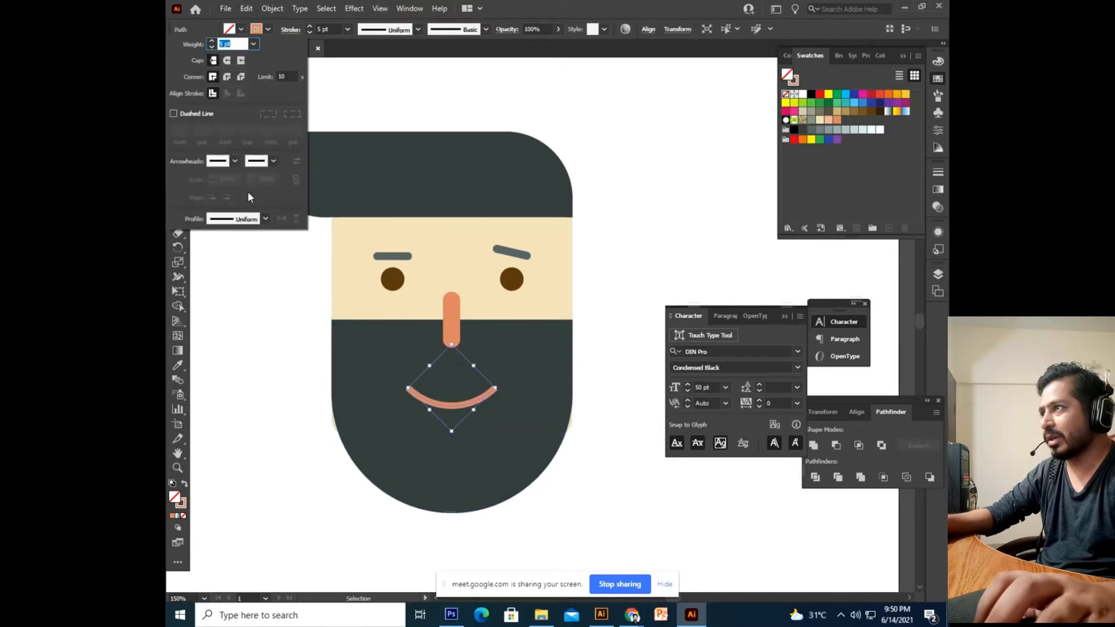
left_click(227, 61)
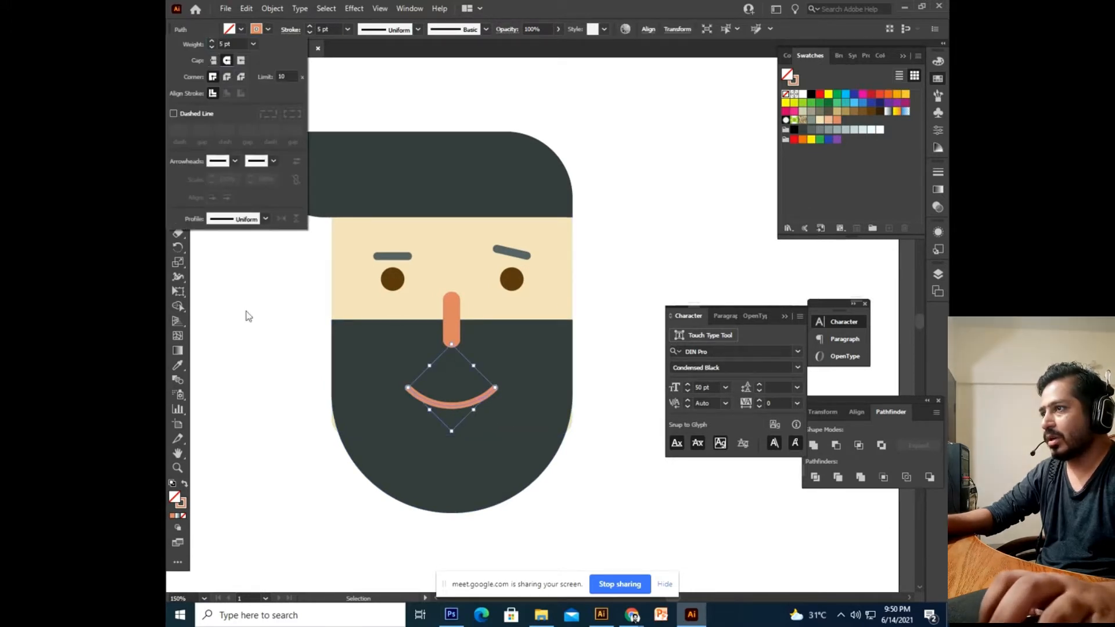
left_click(264, 395)
left_click(409, 511)
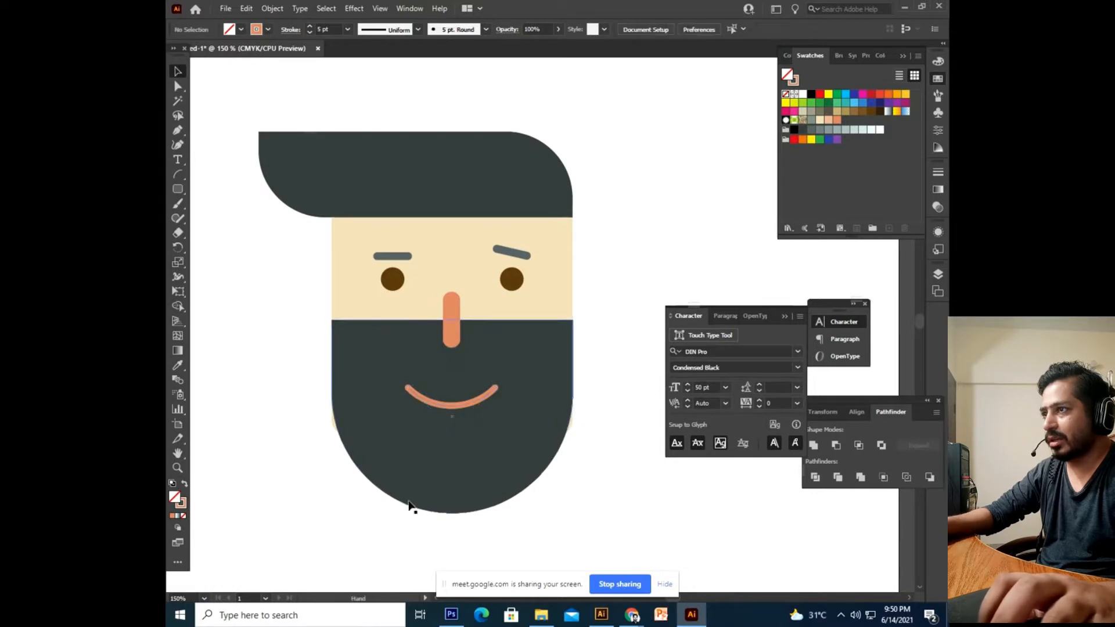
Recentre the view on the face and check the beard and mouth selections.
left_click_drag(502, 405, 465, 385)
left_click(447, 380)
left_click(582, 471)
left_click_drag(533, 423, 575, 451)
left_click(431, 398)
left_click(587, 469)
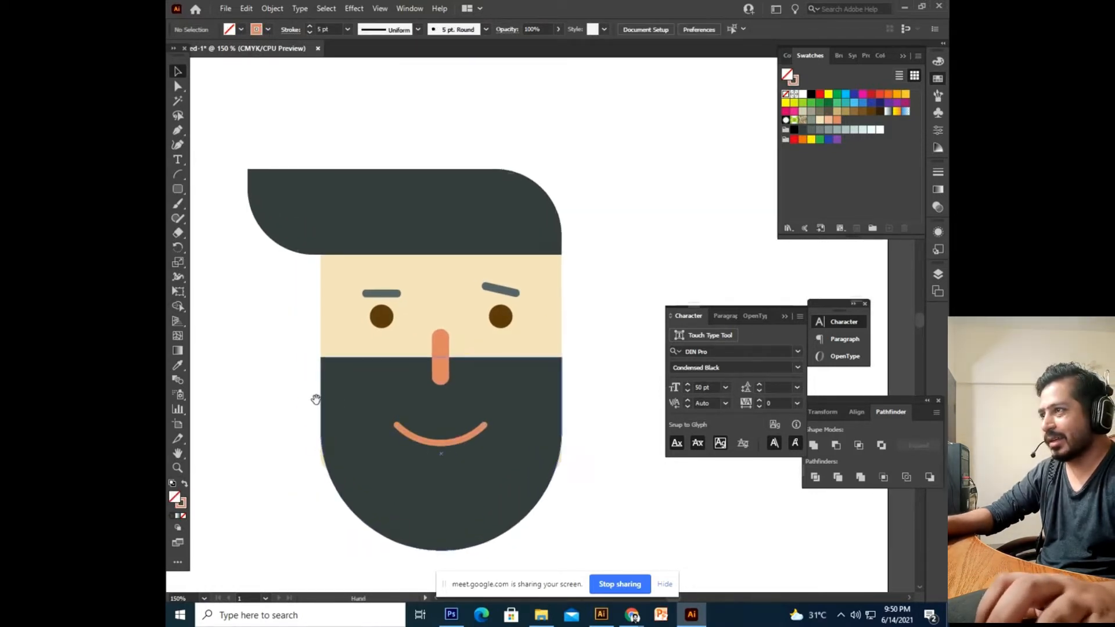
left_click_drag(316, 399, 350, 385)
left_click(178, 189)
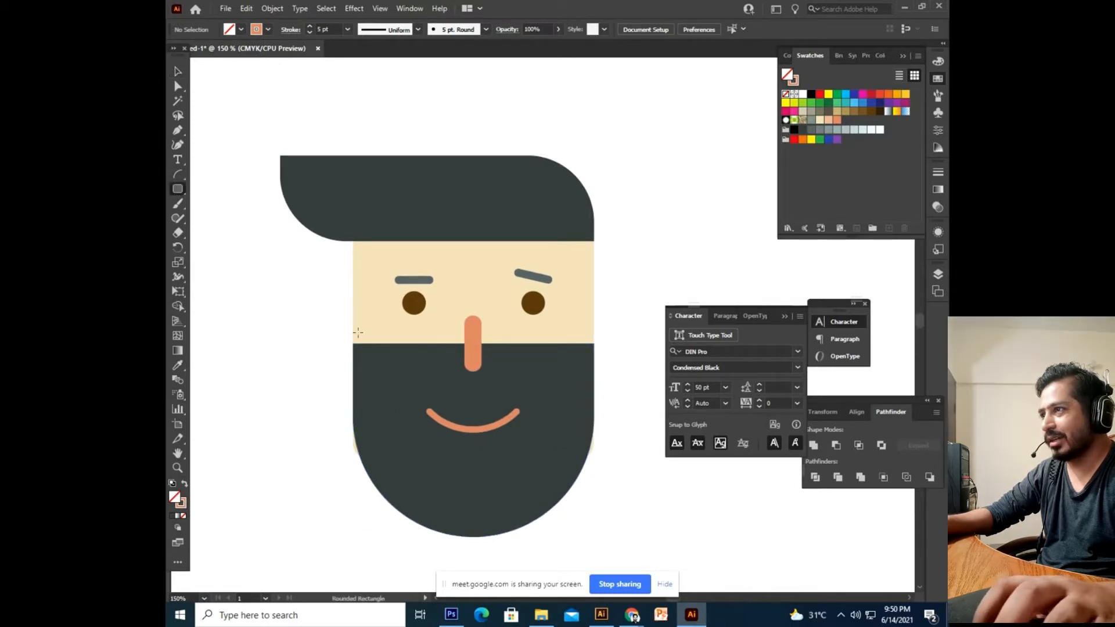
Draw a rounded-rectangle ear left of the face and make it a solid orange fill.
left_click_drag(308, 310, 336, 361)
key("ctrl+z")
left_click_drag(301, 309, 337, 375)
left_click(178, 72)
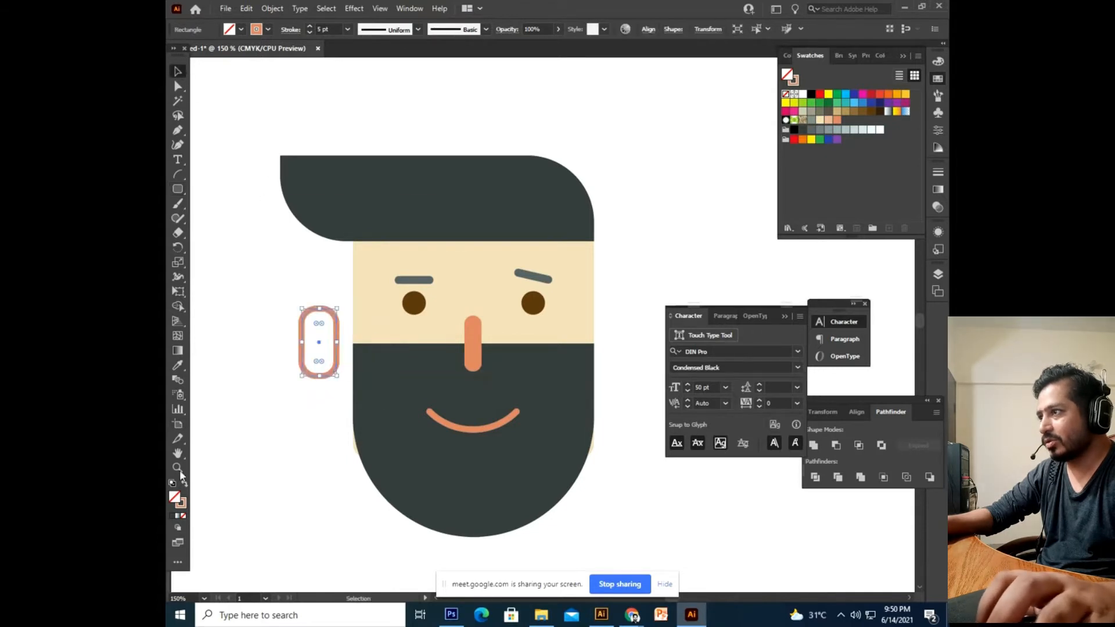
left_click(185, 484)
left_click(244, 456)
left_click_drag(244, 456, 278, 456)
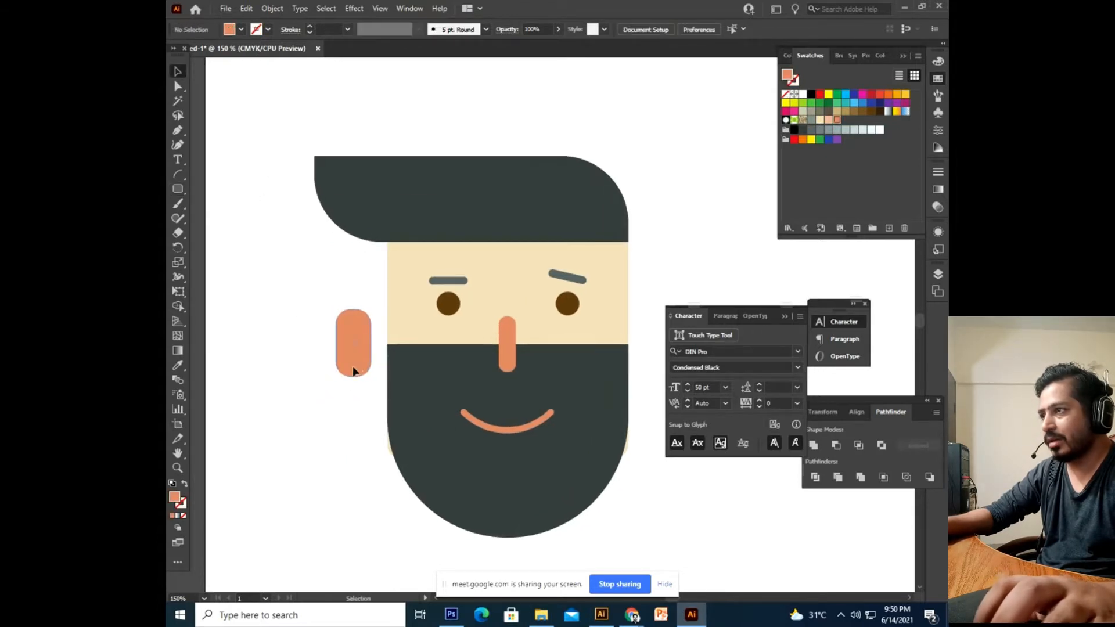
left_click(353, 369)
Zoom in and frame the orange ear capsule for editing.
left_click(178, 86)
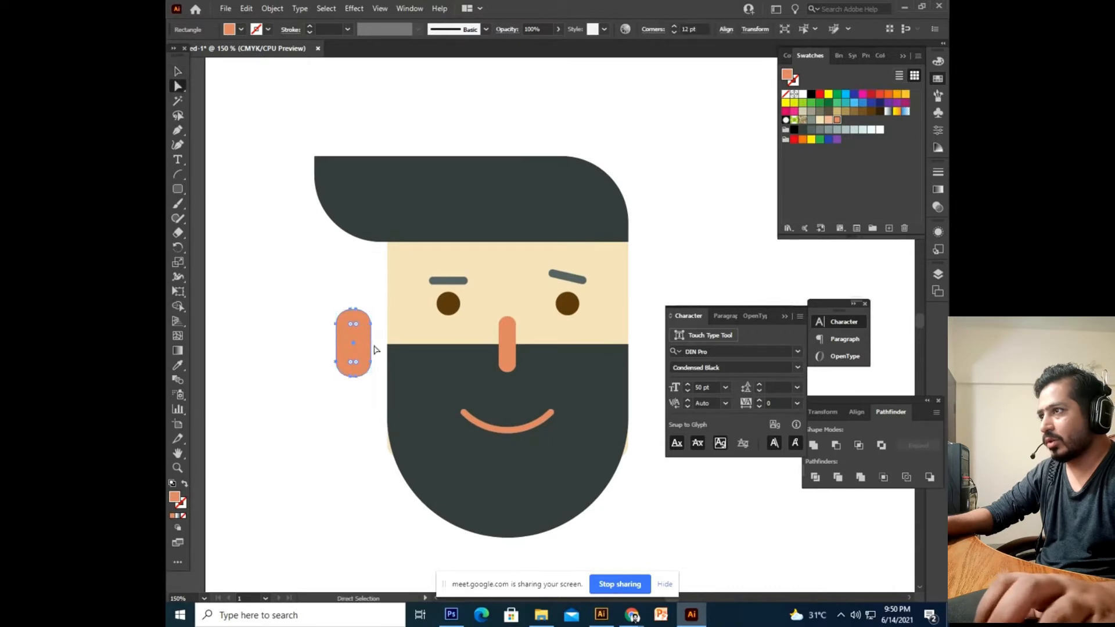
left_click(179, 71)
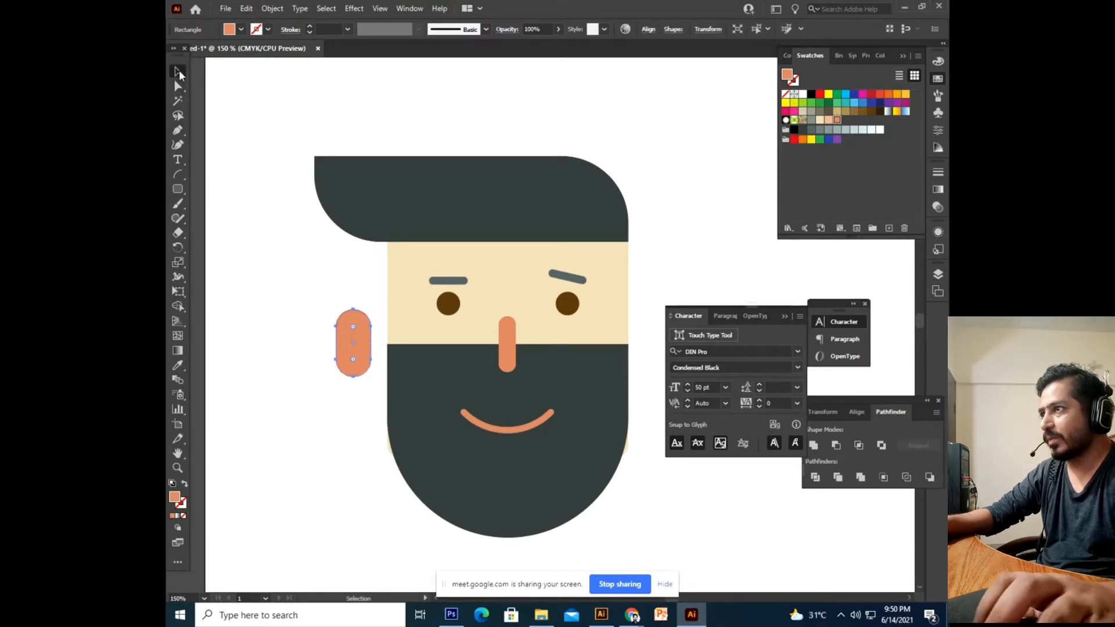
left_click(254, 232)
key("ctrl+plus")
key("ctrl+plus")
left_click_drag(352, 314, 573, 256)
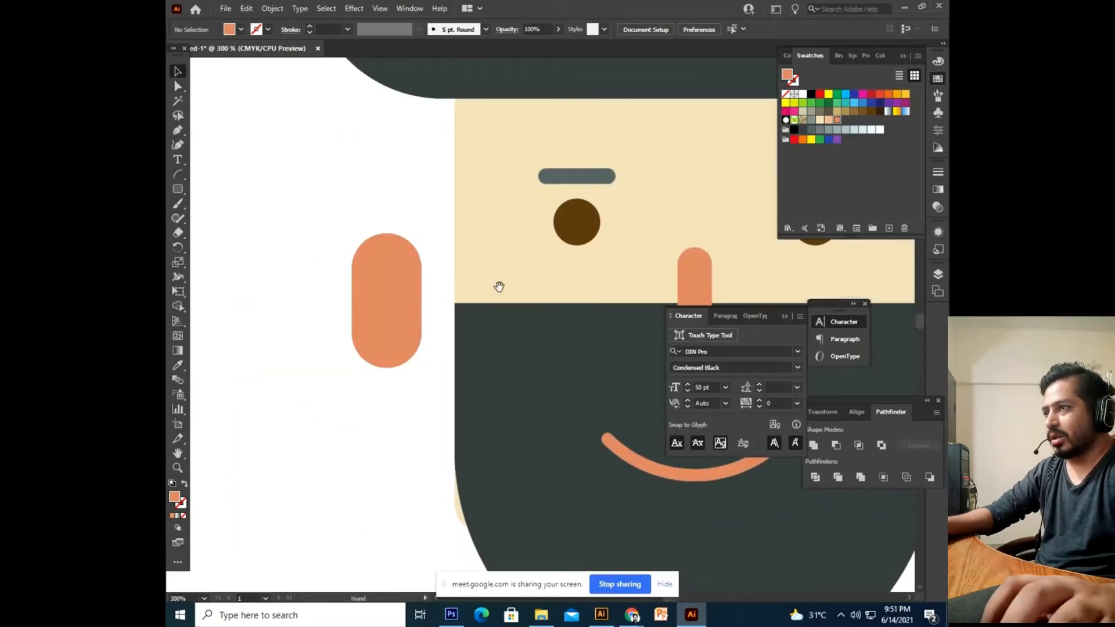
left_click(406, 329)
left_click_drag(405, 166, 373, 238)
left_click(396, 301, "ctrl")
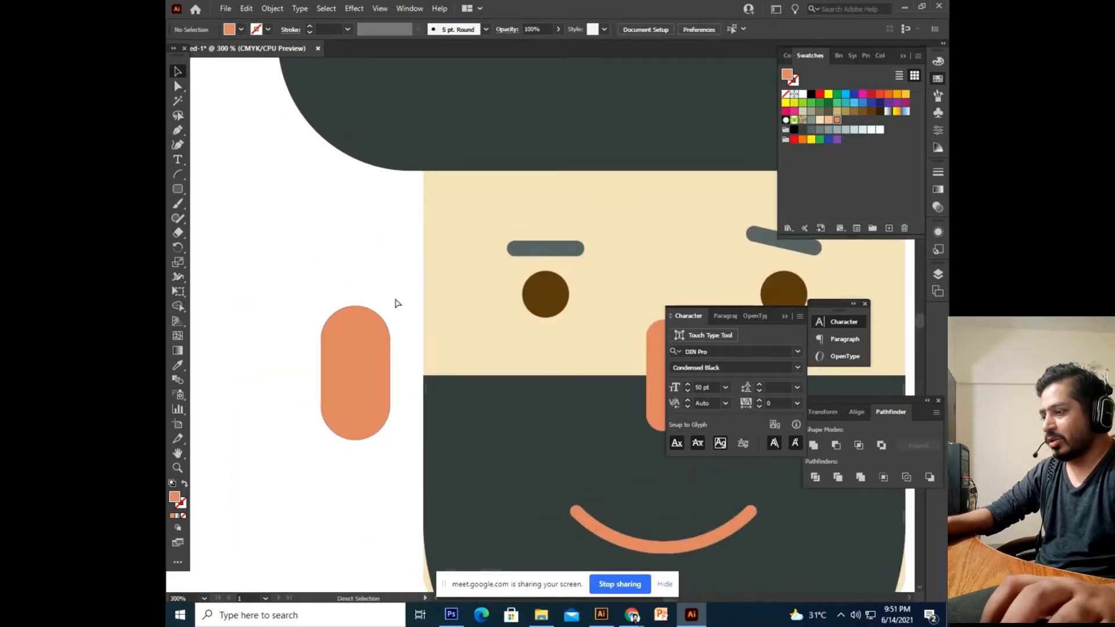
left_click(388, 318)
Try enlarging and shrinking the ear capsule, undoing both resizes.
left_click_drag(394, 308, 425, 343)
key("ctrl+z")
left_click_drag(393, 306, 384, 322)
key("ctrl+z")
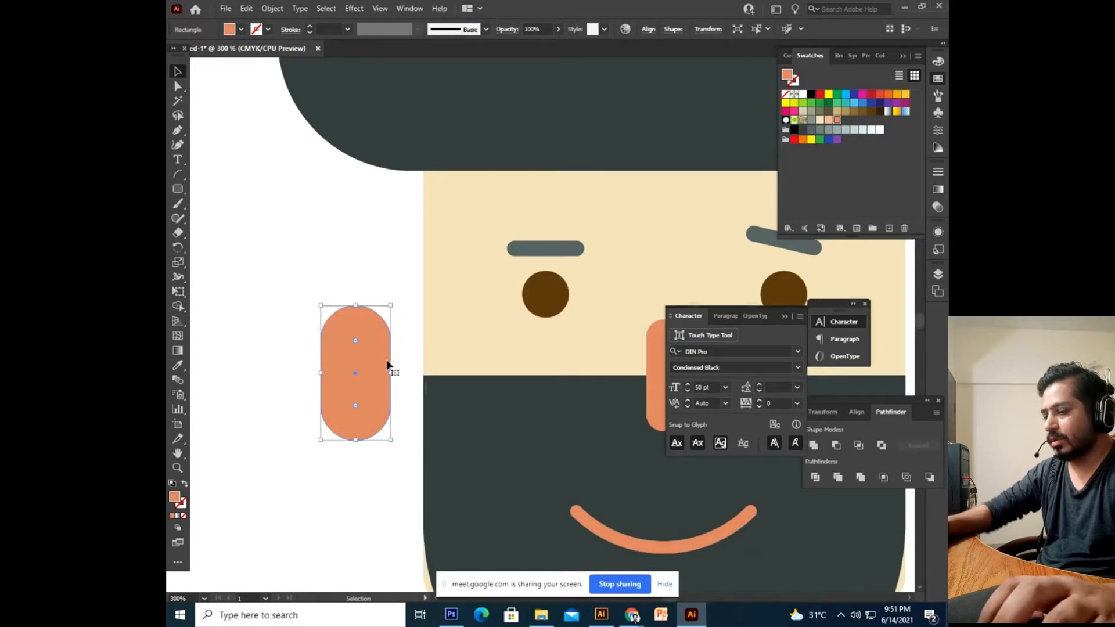
left_click(383, 480)
left_click(343, 436)
scroll(308, 447, "left", 1)
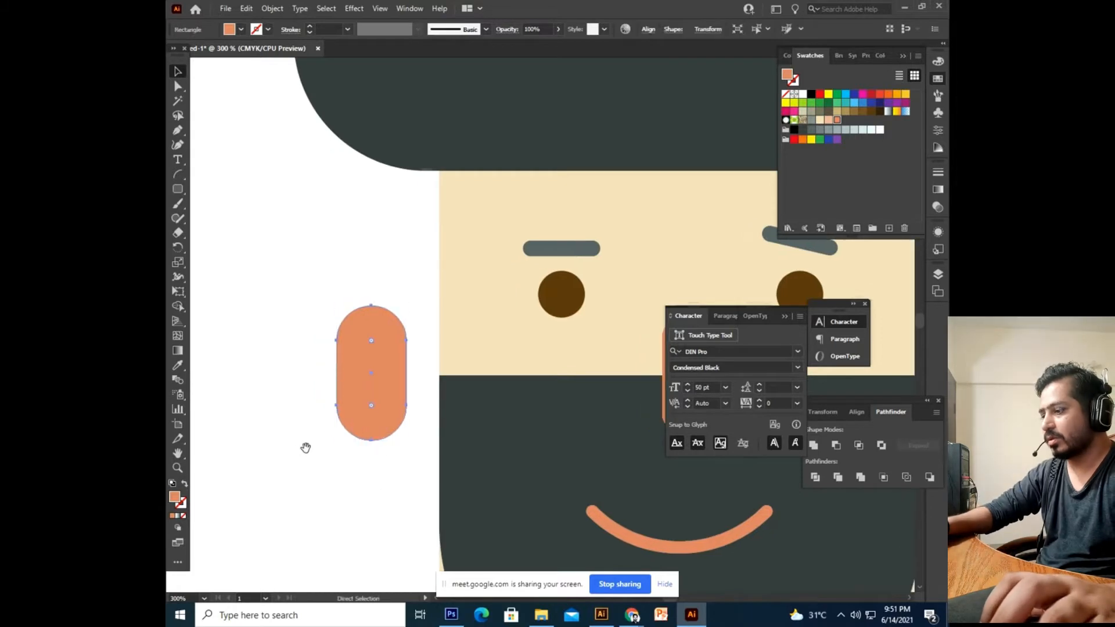
left_click(406, 514, "ctrl")
Try a shrunken pasted copy and a narrower capsule, then shorten the capsule from the top.
key("ctrl+v")
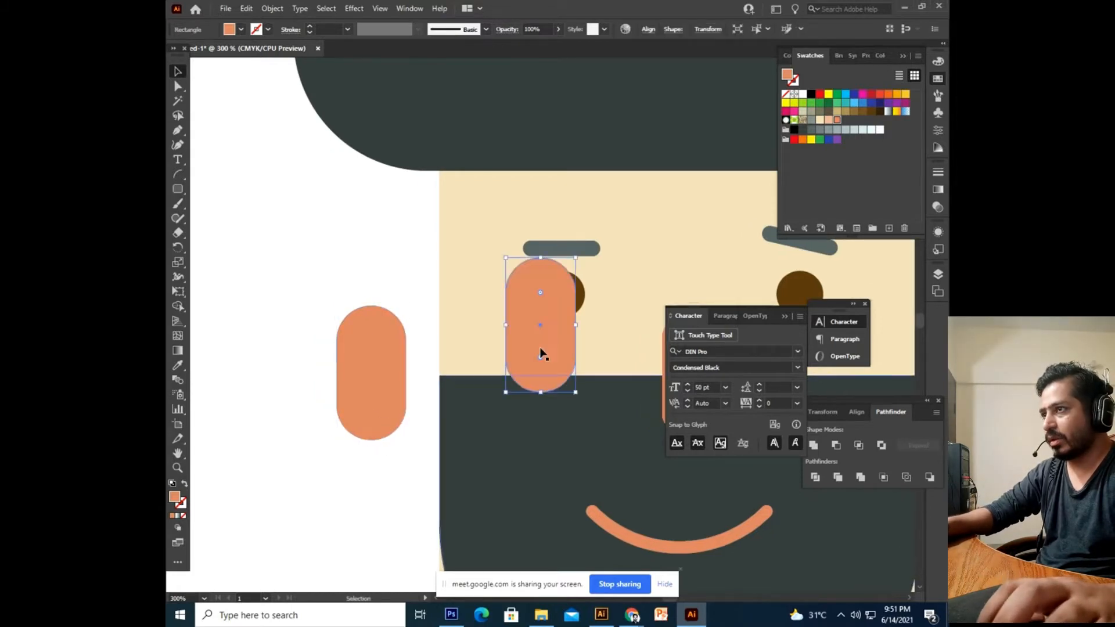
left_click_drag(577, 260, 538, 286)
key("ctrl+z")
key("ctrl+z")
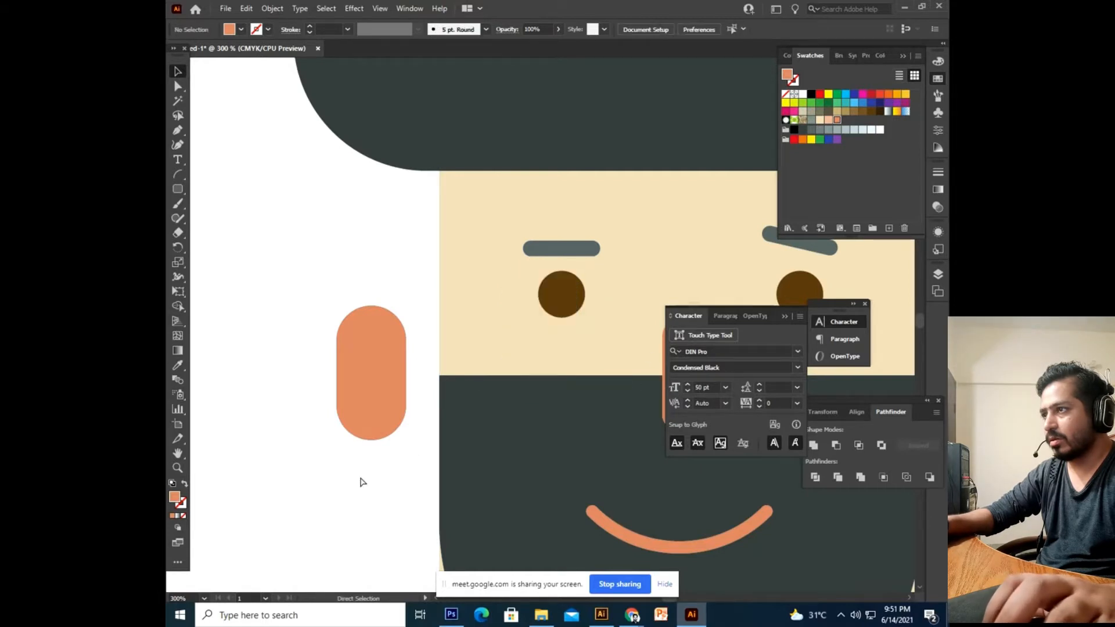
left_click(377, 393)
left_click(423, 455)
left_click(395, 368)
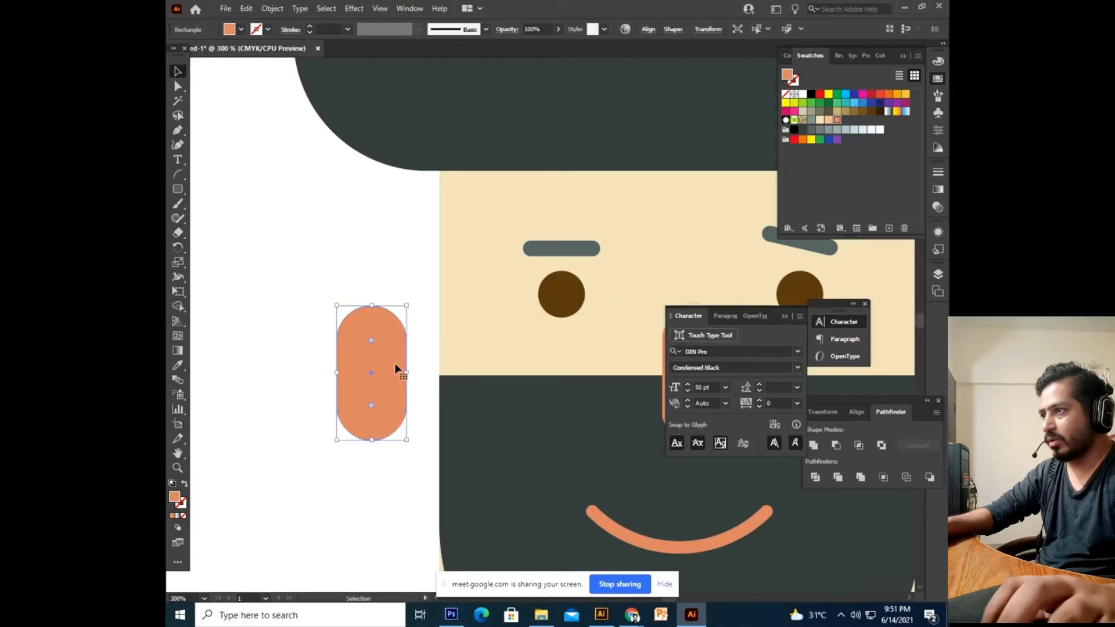
left_click_drag(409, 373, 380, 376)
key("ctrl+z")
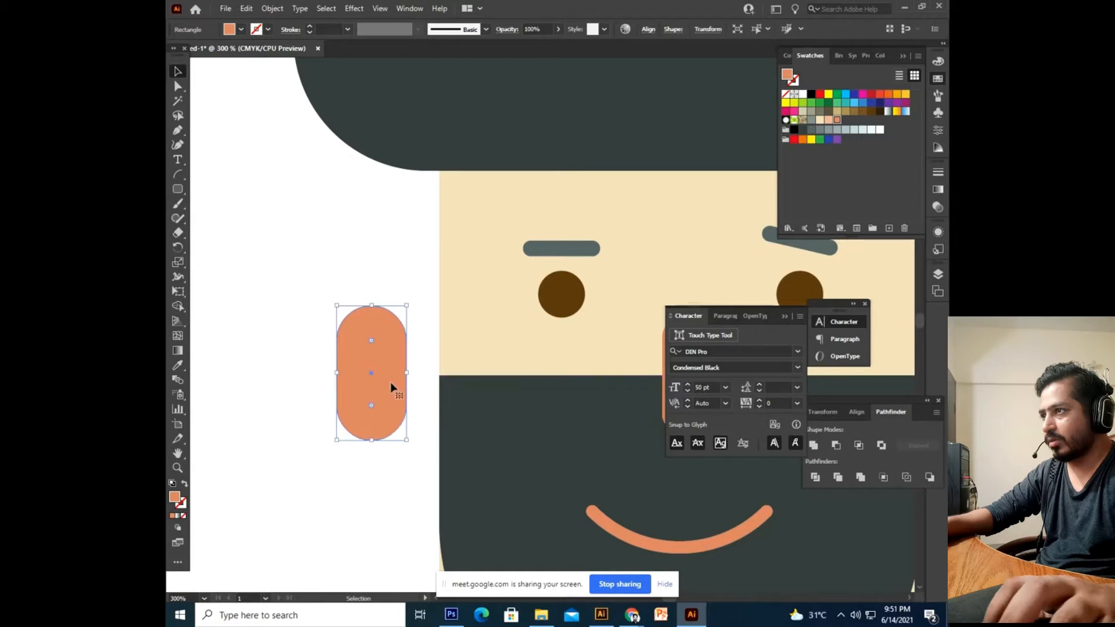
left_click_drag(371, 305, 369, 355)
left_click(340, 450)
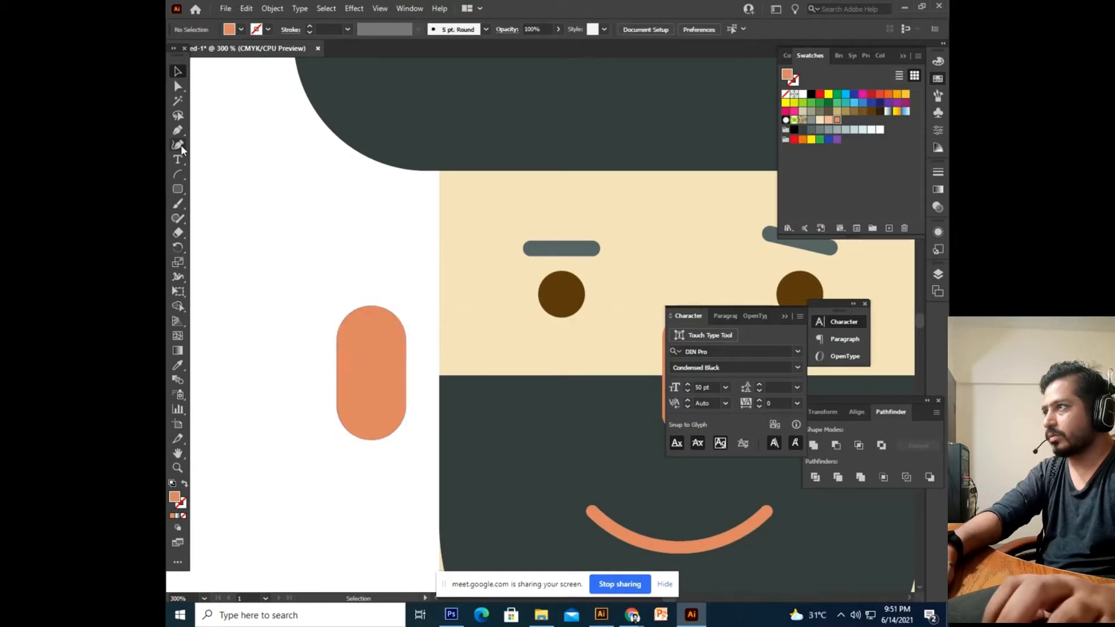
Draw a light peach inner-ear rounded rectangle and centre it within the ear.
left_click(179, 189)
left_click_drag(350, 332, 393, 419)
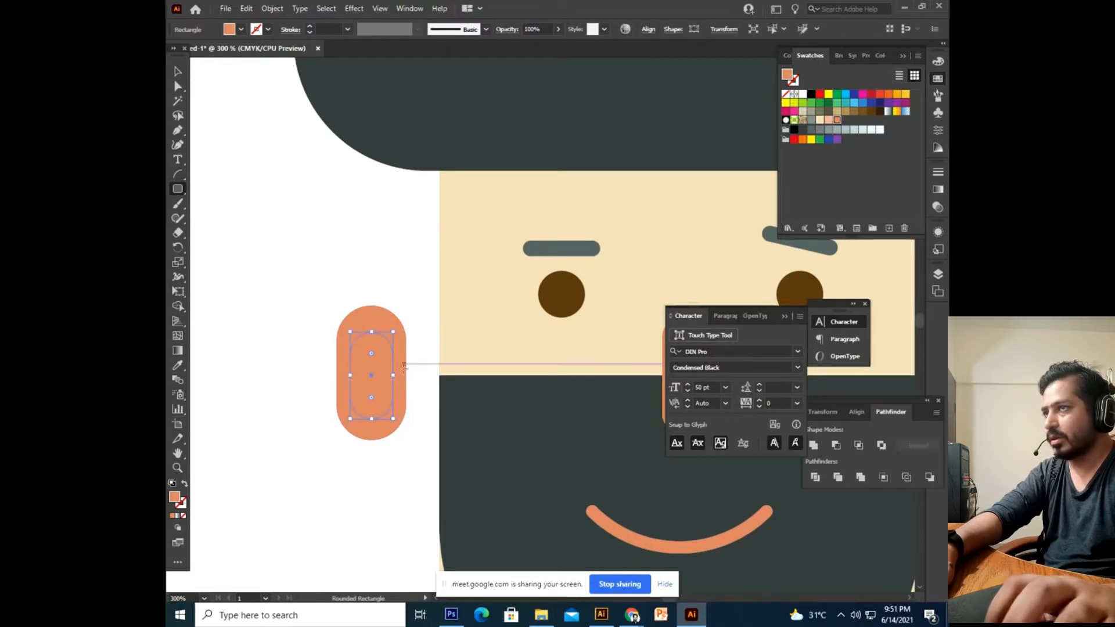
left_click(829, 120)
key("v")
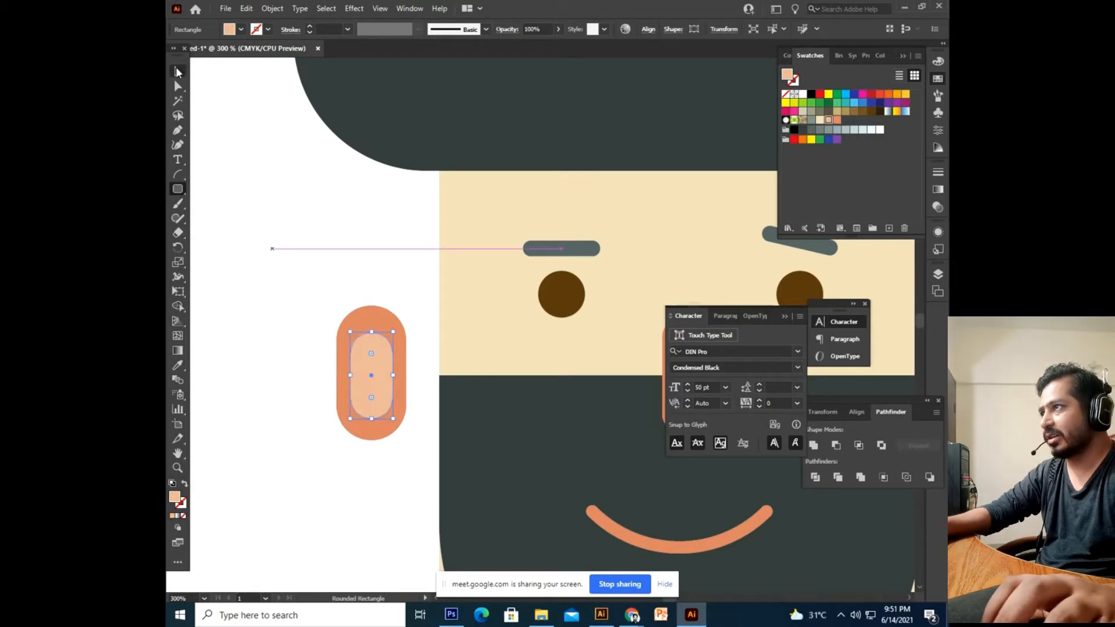
left_click_drag(398, 261, 329, 453)
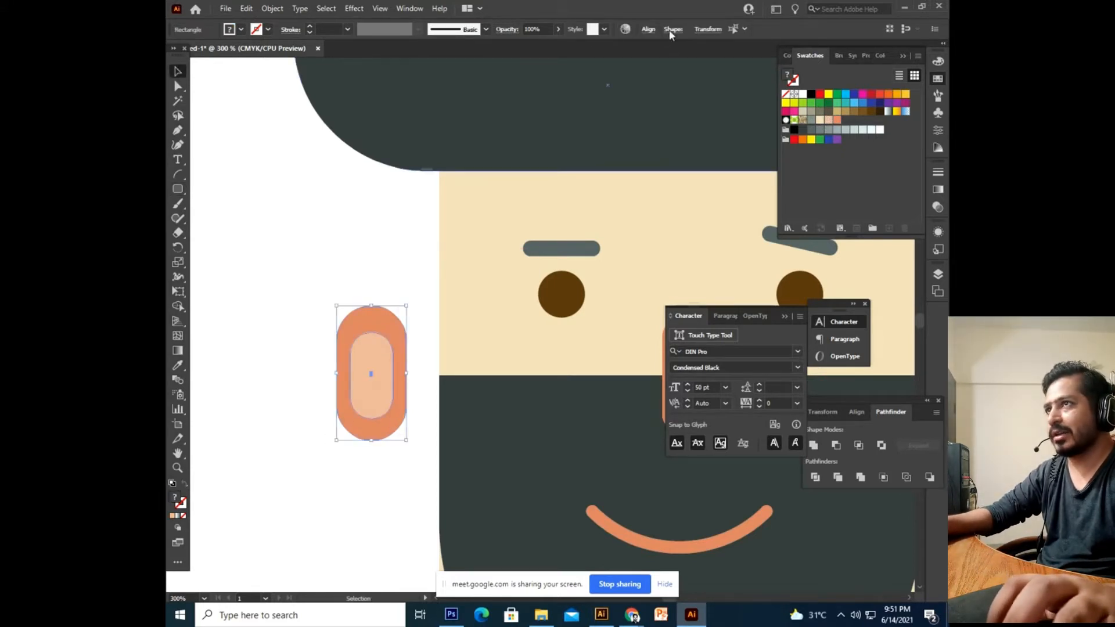
left_click(649, 29)
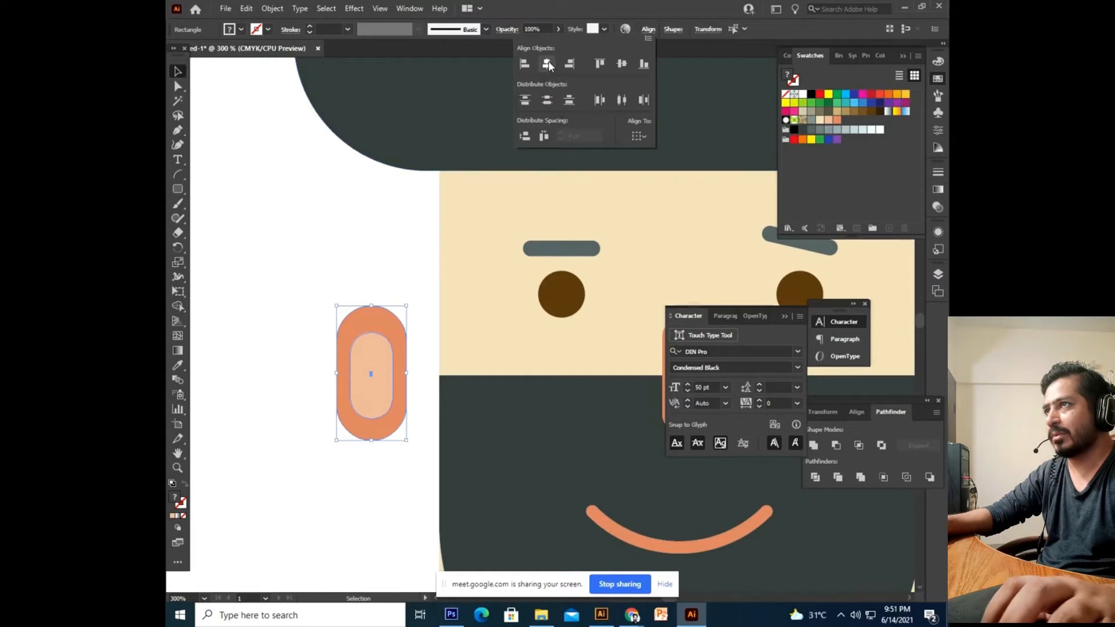
left_click(620, 69)
Select the outer and inner ear shapes and group them.
left_click(392, 248)
left_click(386, 272)
left_click_drag(375, 292, 292, 478)
key("a")
key("ctrl+g")
Place the ear group on the face's left edge and a copy on the right edge.
key("ctrl+minus")
left_click_drag(481, 378, 398, 398)
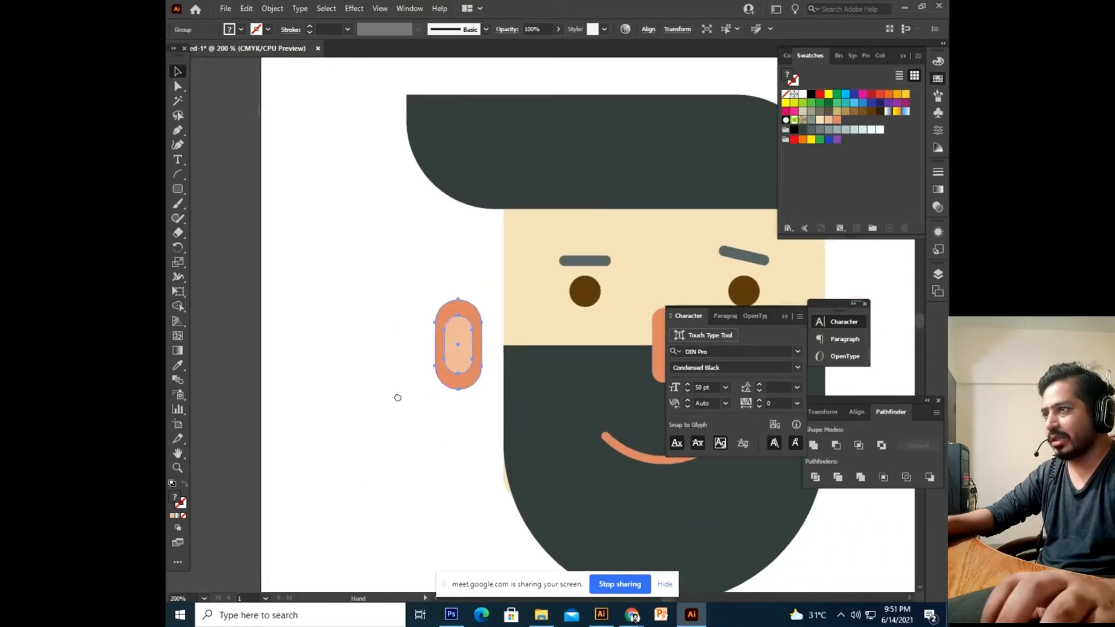
left_click_drag(494, 372, 418, 353)
left_click_drag(348, 406, 241, 386)
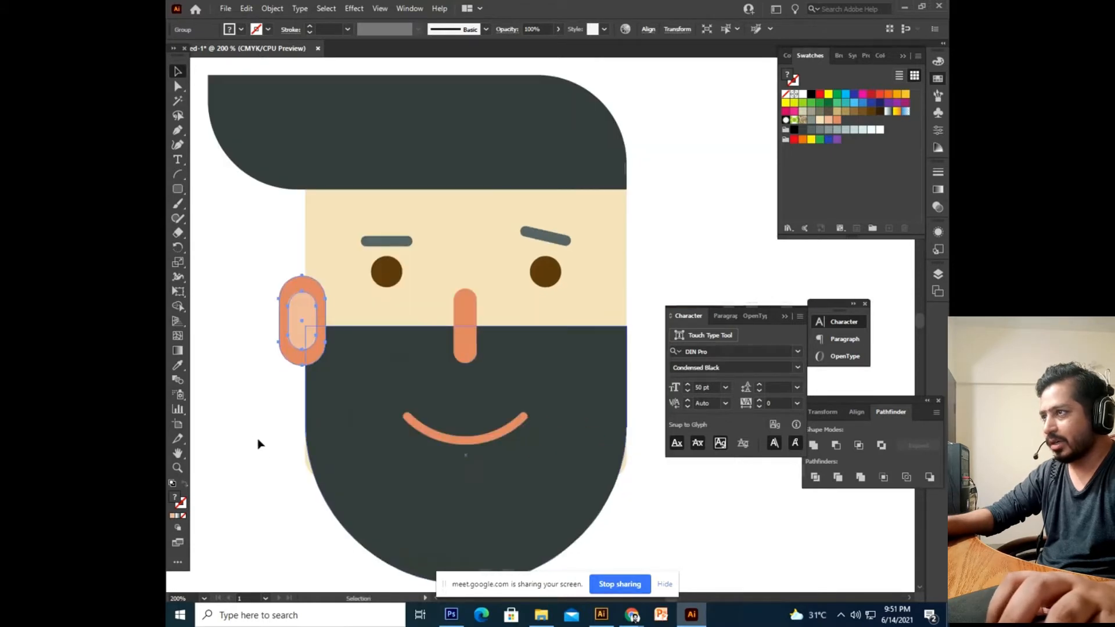
left_click_drag(303, 339, 647, 343)
left_click(647, 439)
left_click_drag(551, 439, 568, 436)
Send both ears behind the face.
left_click(302, 319)
left_click(639, 322, "shift")
right_click(639, 321)
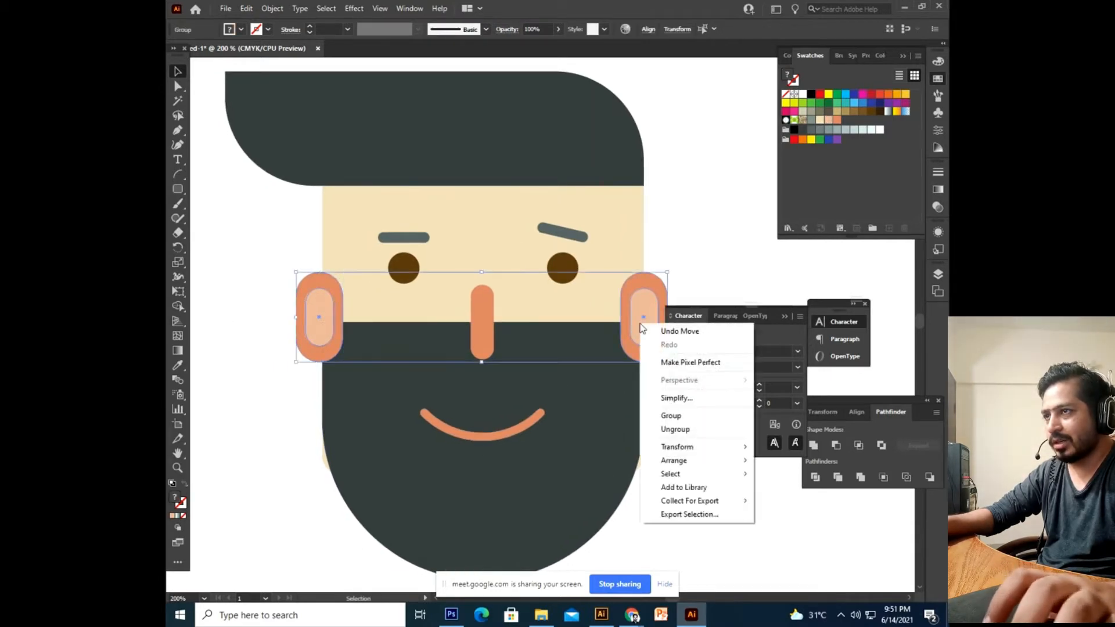
mouse_move(700, 463)
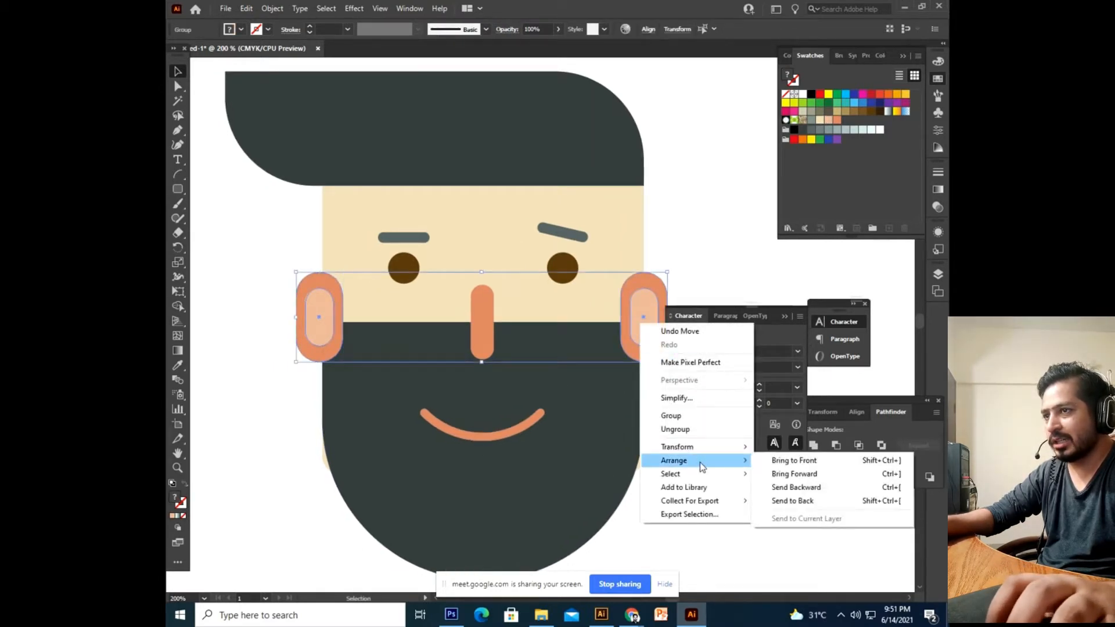
left_click(817, 502)
left_click(706, 524)
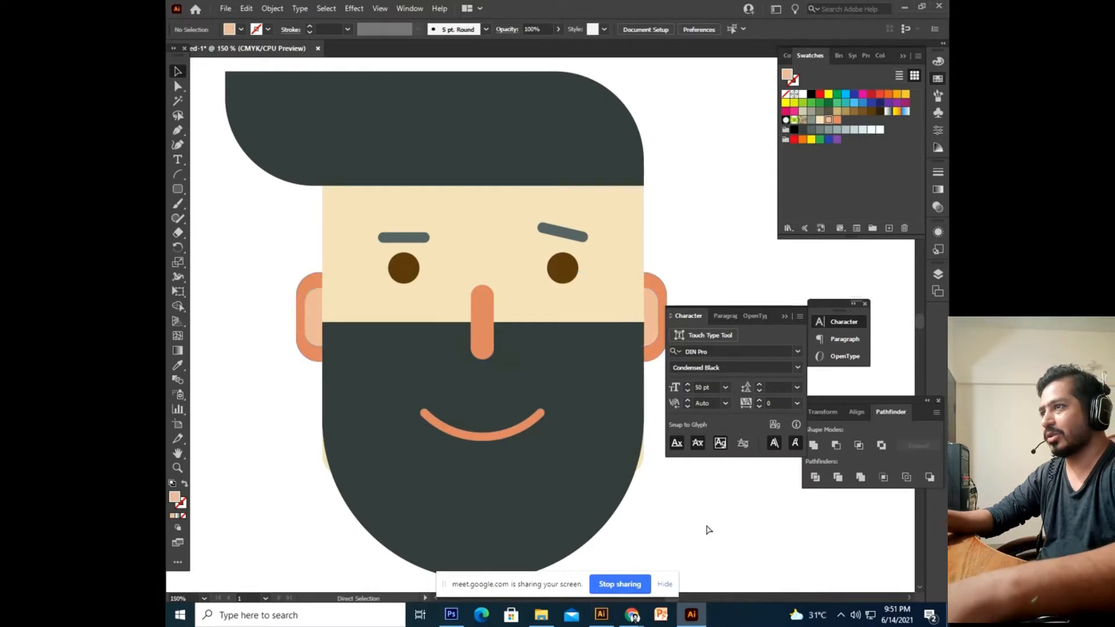
Zoom and pan out to see the whole artboard around the face.
key("ctrl+minus")
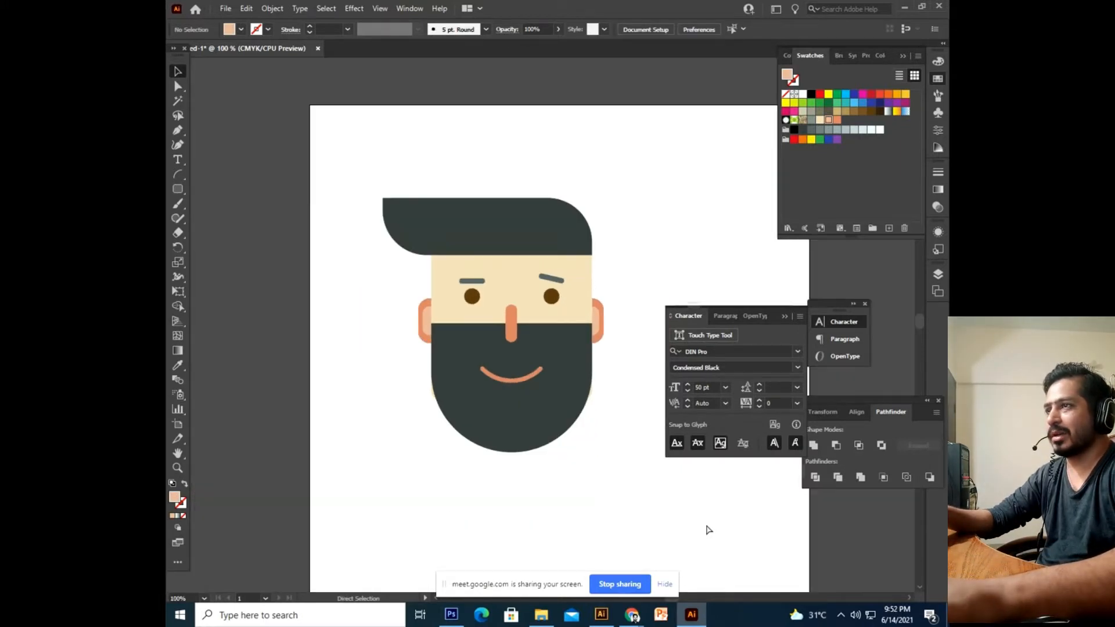
key("ctrl+plus")
key("ctrl+plus")
key("ctrl+minus")
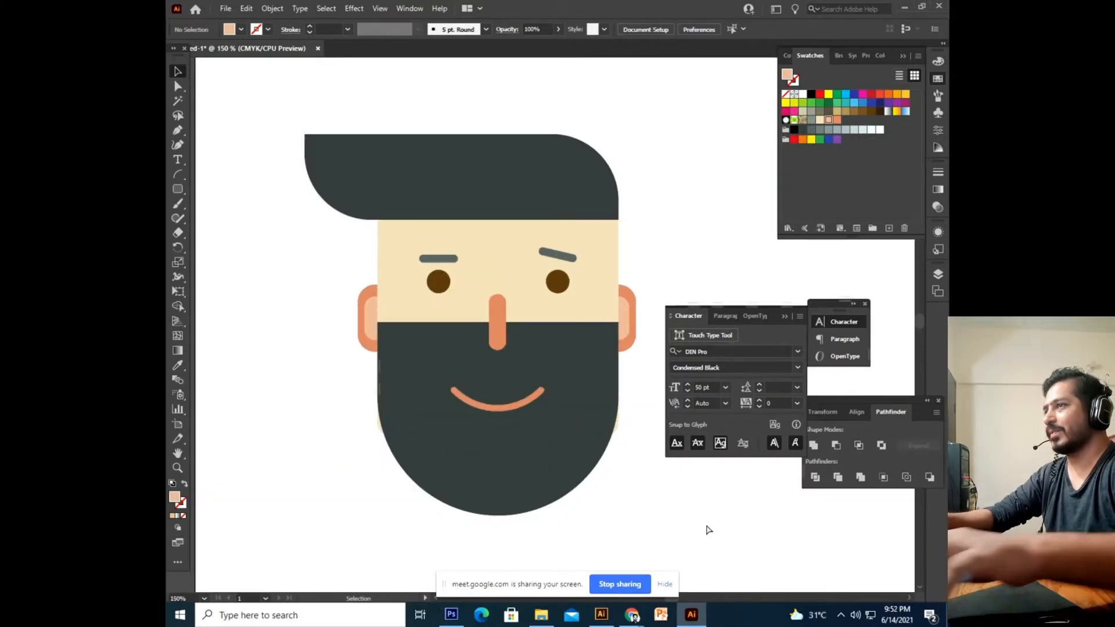
left_click_drag(570, 438, 556, 384)
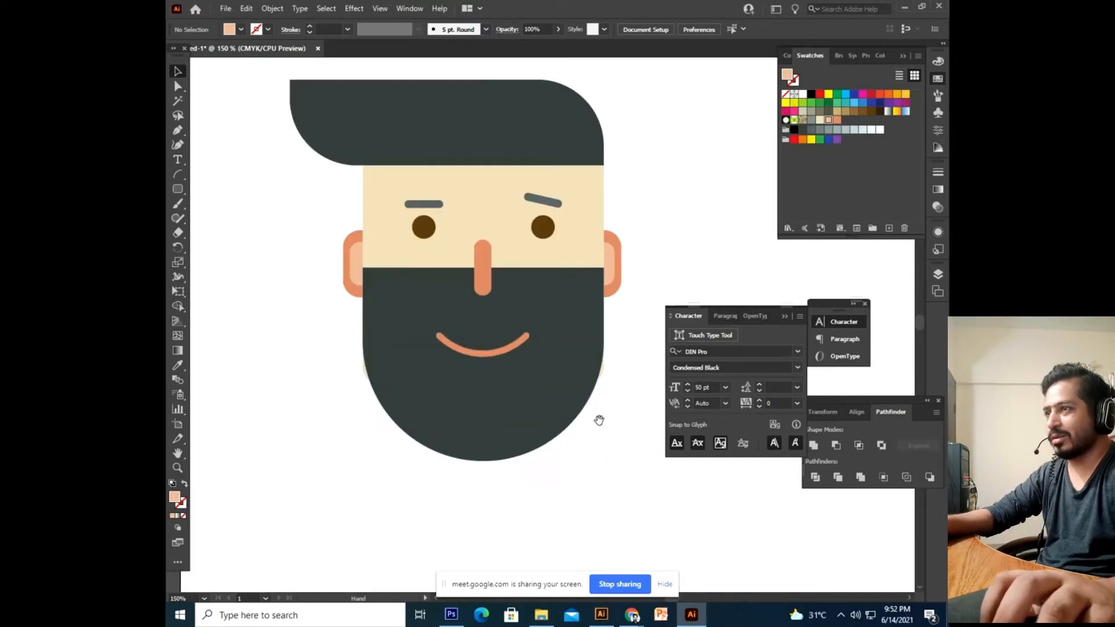
left_click_drag(599, 418, 586, 484)
key("ctrl+minus")
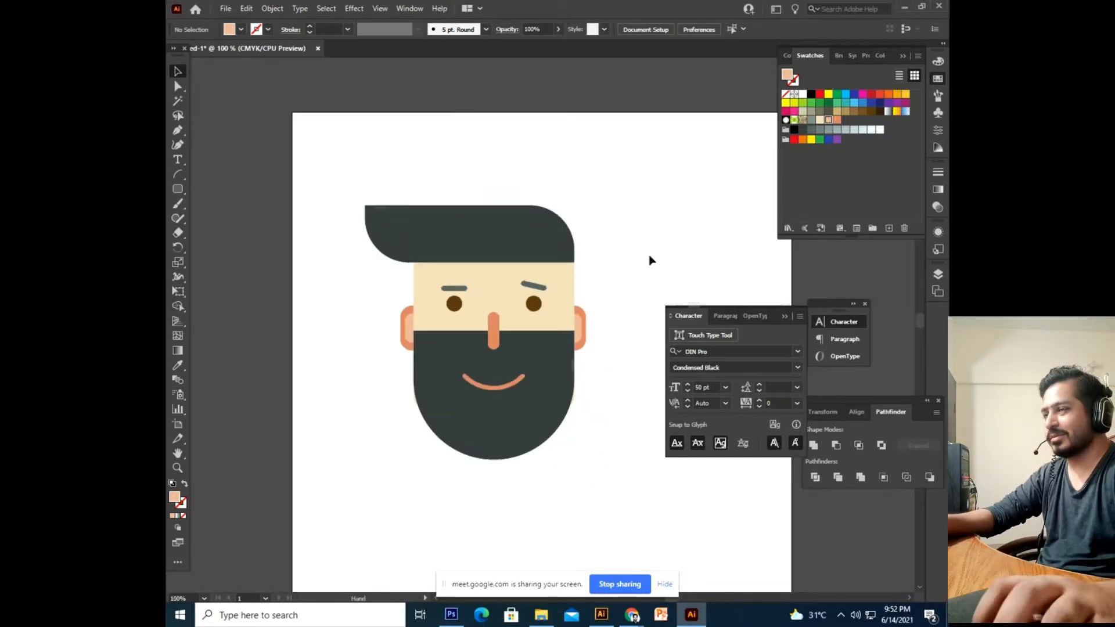
scroll(603, 245, "down", 2)
Select the whole face, shift it left, and drag a copy to its right.
left_click_drag(635, 82, 337, 436)
left_click_drag(494, 289, 389, 292)
left_click_drag(463, 346, 431, 346)
left_click(560, 364)
left_click(356, 323)
left_click_drag(356, 323, 582, 323)
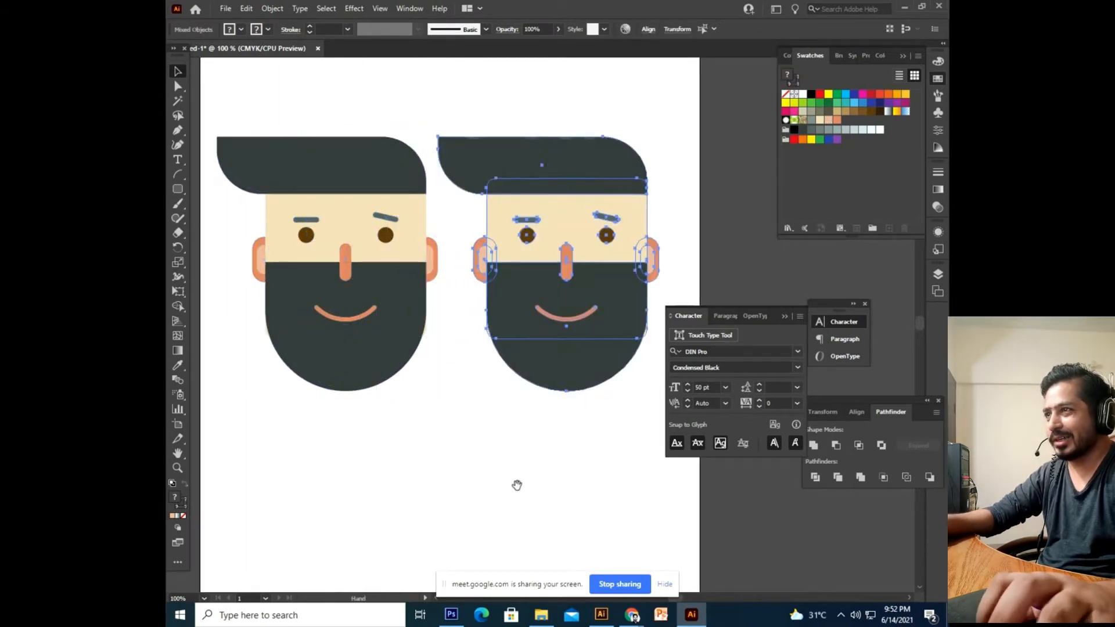
Center the duplicate face in view and select its beard.
scroll(515, 483, "right", 3)
left_click(451, 410)
left_click(465, 380)
left_click_drag(452, 419, 461, 422)
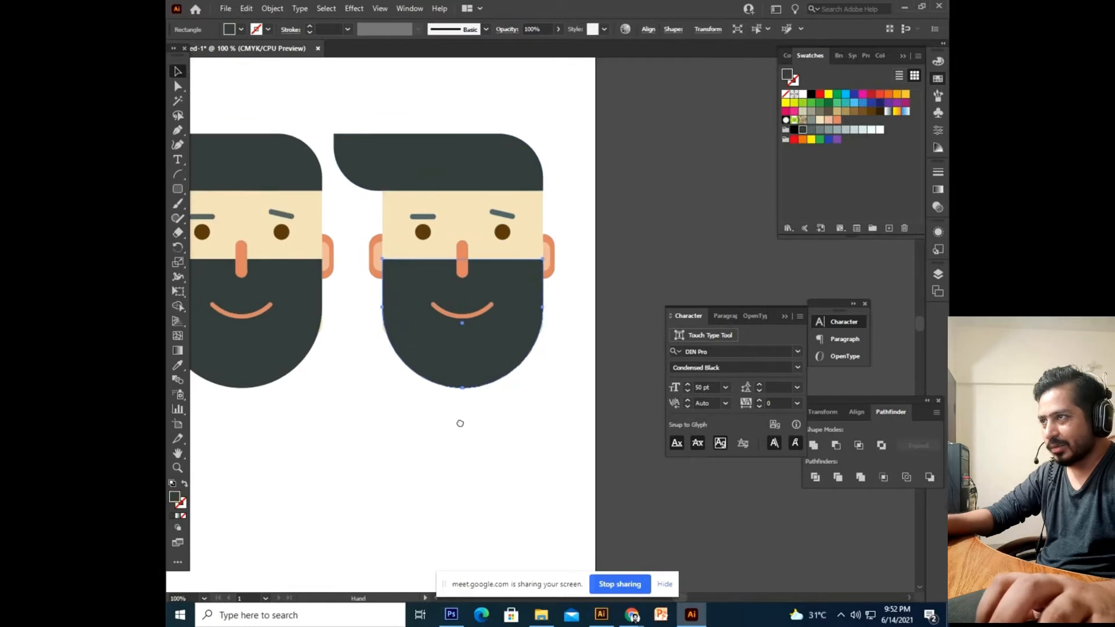
left_click(381, 477)
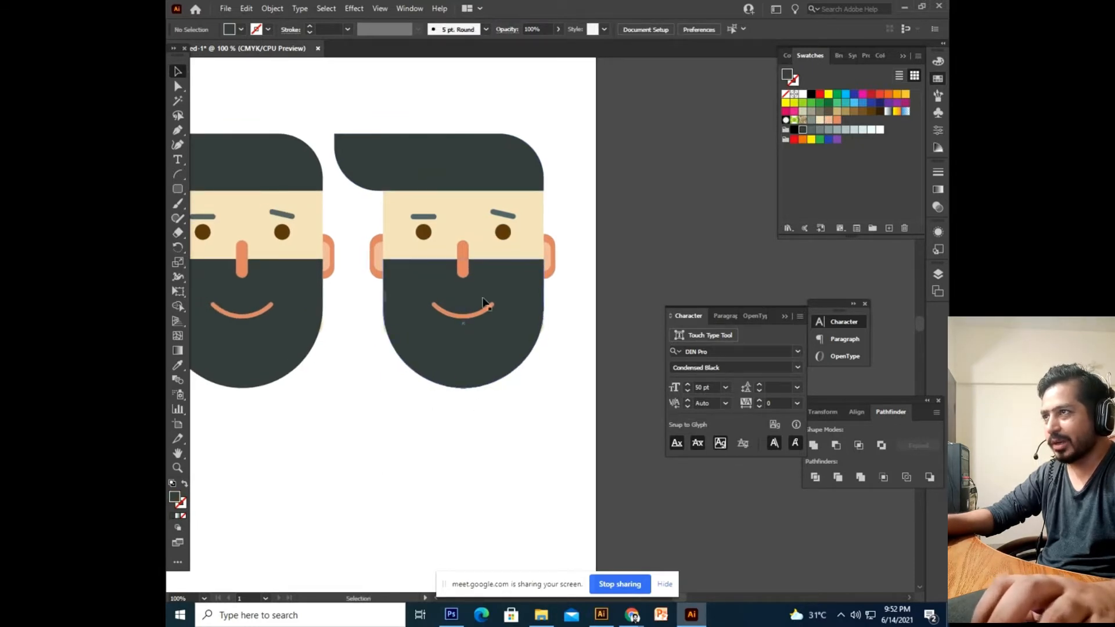
left_click(523, 251)
left_click(424, 407)
left_click(455, 377)
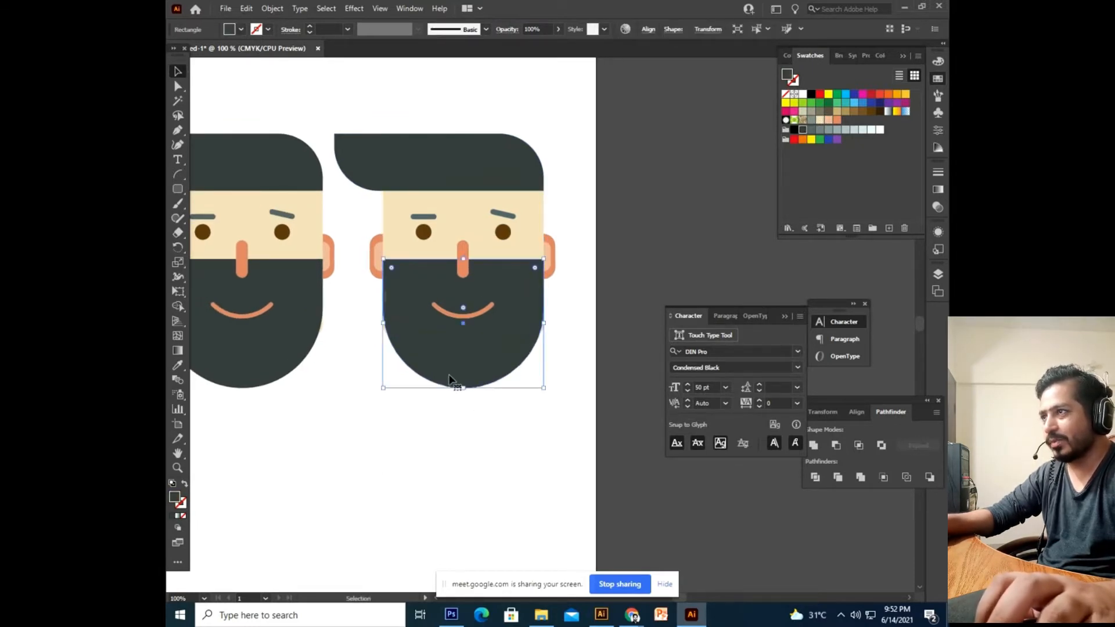
left_click(397, 414)
left_click(491, 375)
left_click(465, 446)
left_click(441, 372)
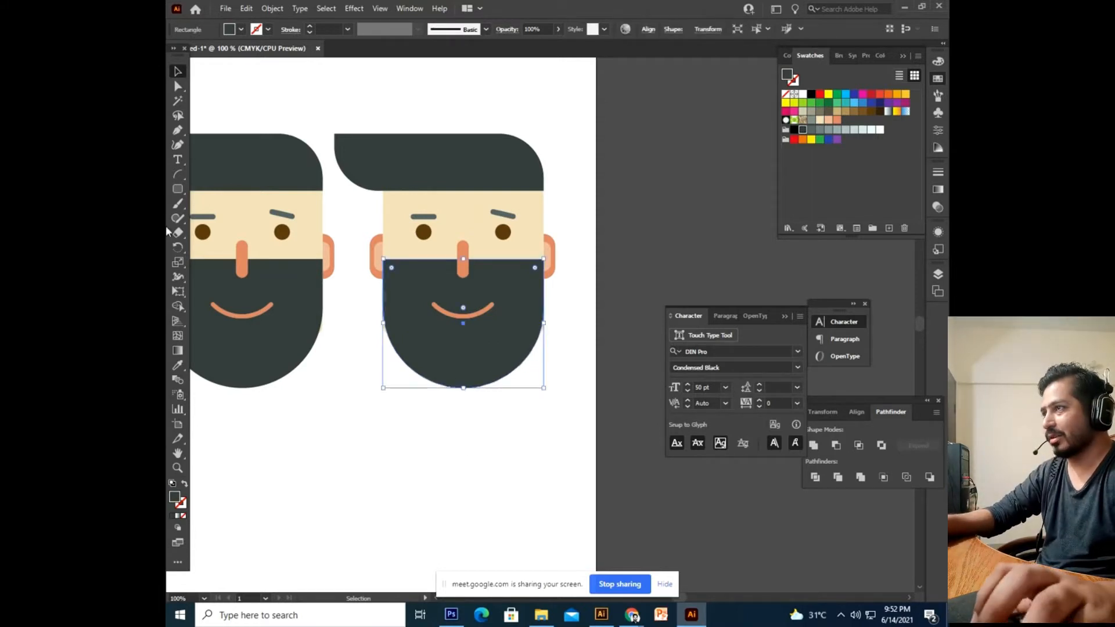
Shorten the right face's skin rectangle by pulling its bottom edge up.
left_click(177, 86)
left_click_drag(365, 432, 604, 333)
left_click(497, 447)
left_click(177, 72)
left_click(540, 247)
left_click_drag(464, 337, 464, 316)
left_click(514, 453)
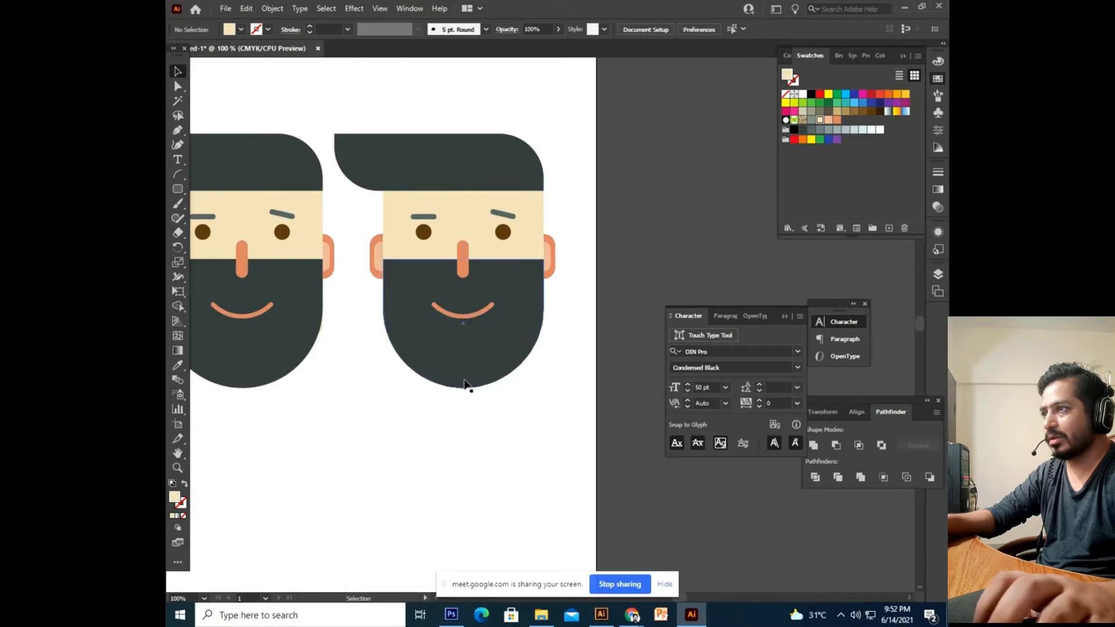
Marquee the beard's lower anchors and convert them to a corner point.
left_click(465, 384)
left_click(179, 87)
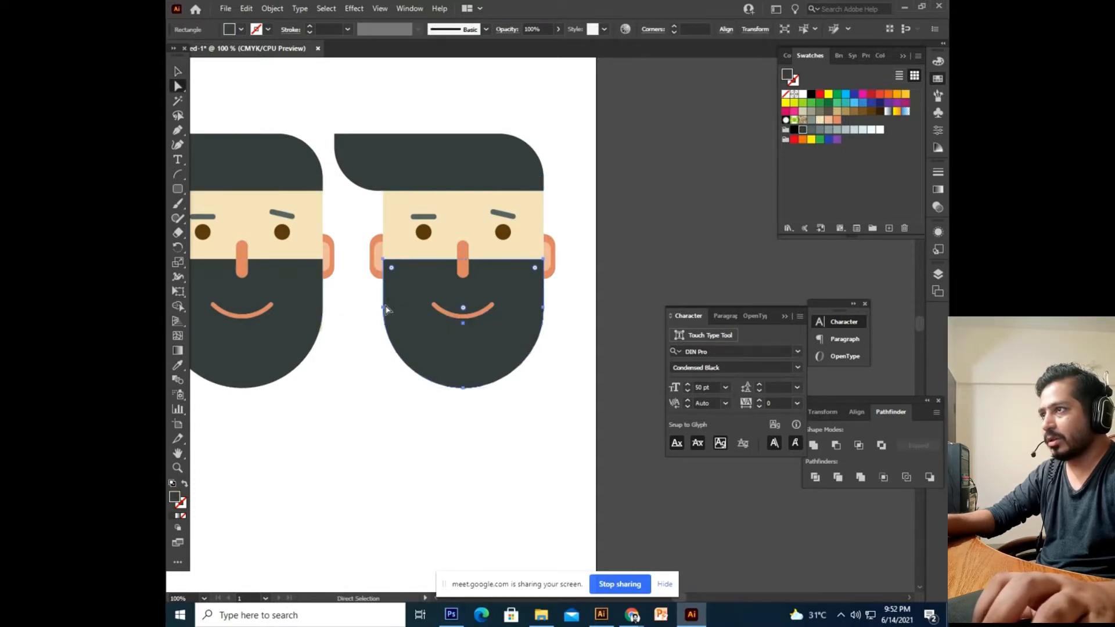
left_click_drag(384, 308, 389, 307)
key("ctrl+z")
left_click(366, 409)
left_click_drag(366, 409, 619, 331)
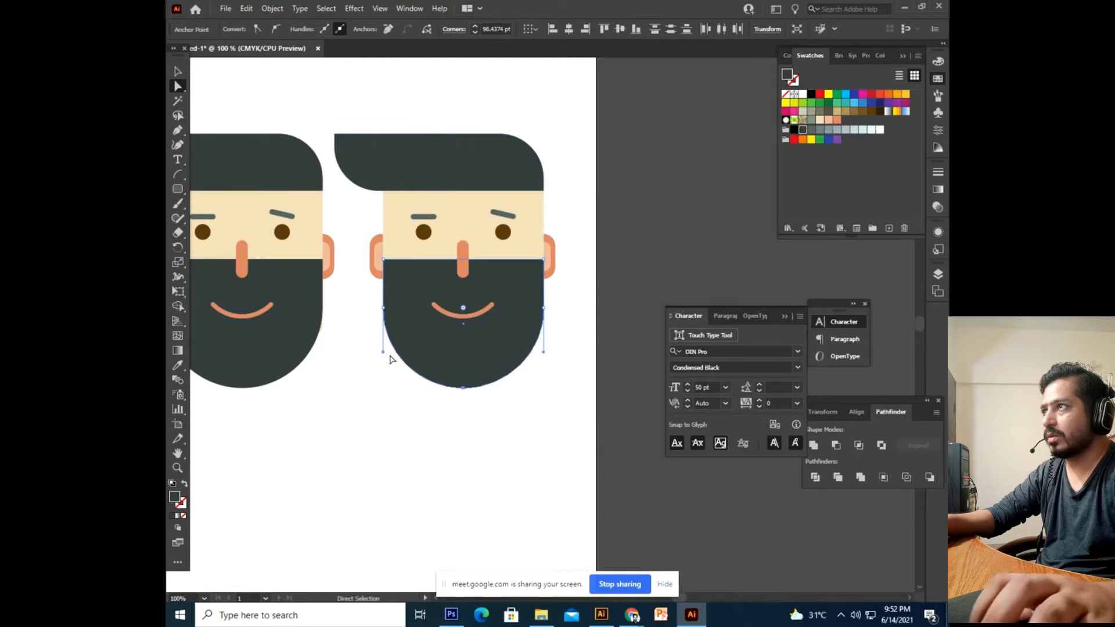
left_click(255, 31)
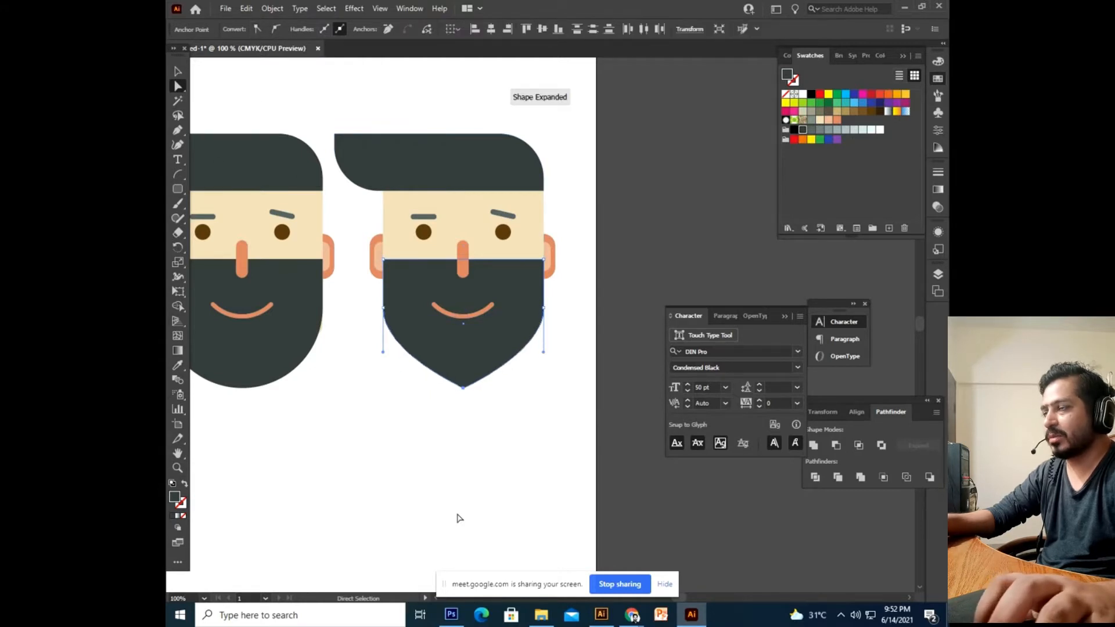
left_click(441, 494)
Reselect the beard's bottom anchors and convert again to sharpen the chin tip.
left_click_drag(465, 400, 537, 336)
left_click(468, 465)
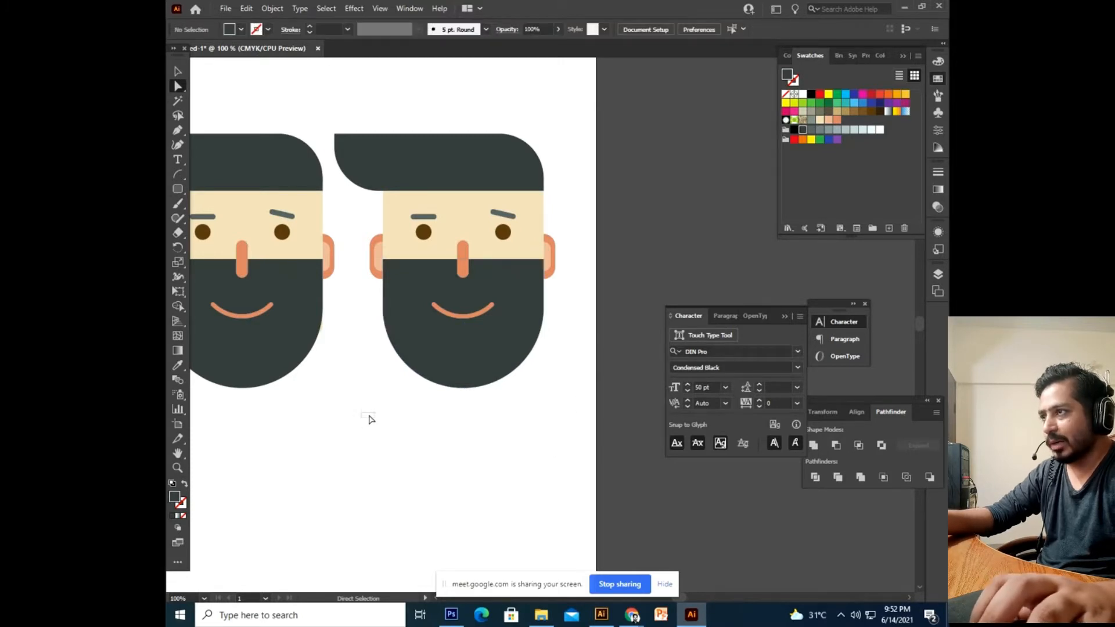
left_click_drag(402, 417, 616, 326)
left_click(408, 454)
left_click_drag(433, 419, 604, 333)
left_click(349, 481)
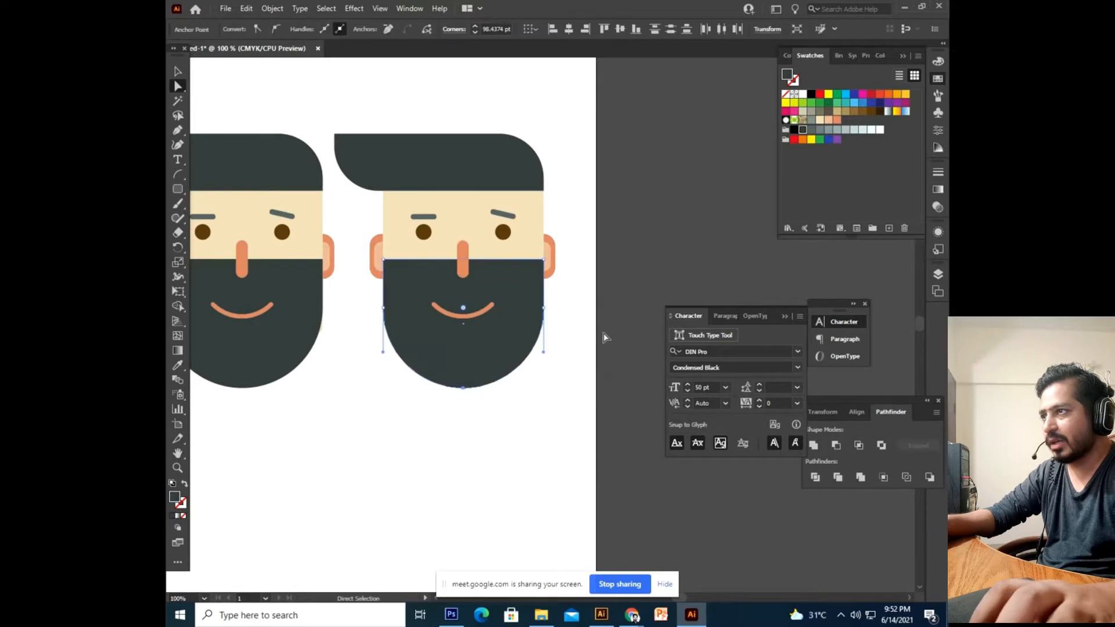
left_click(257, 29)
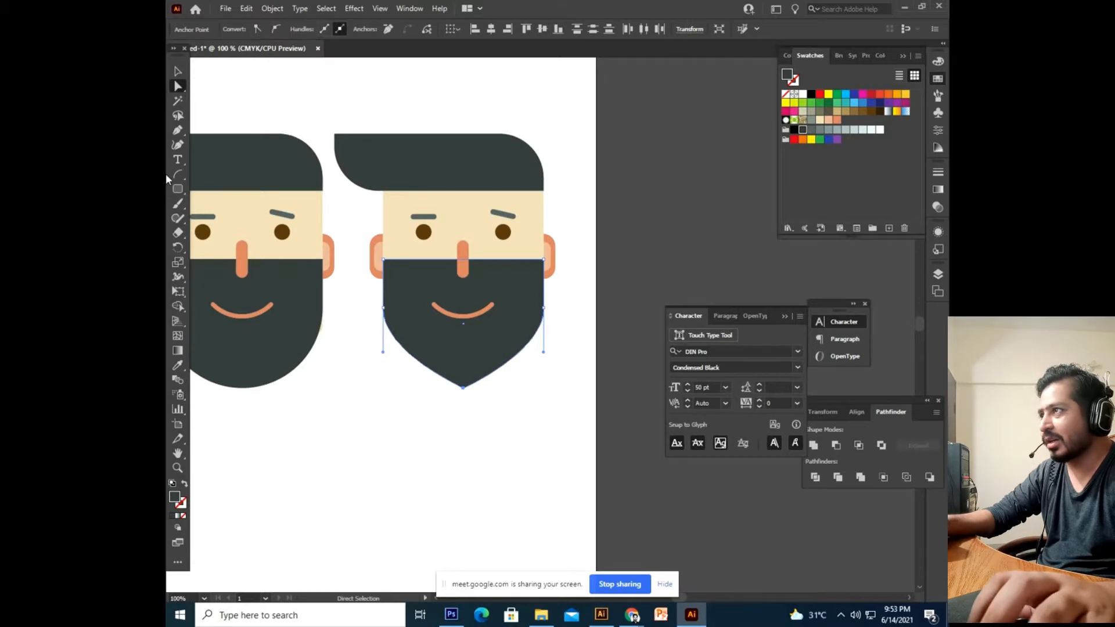
left_click(515, 479)
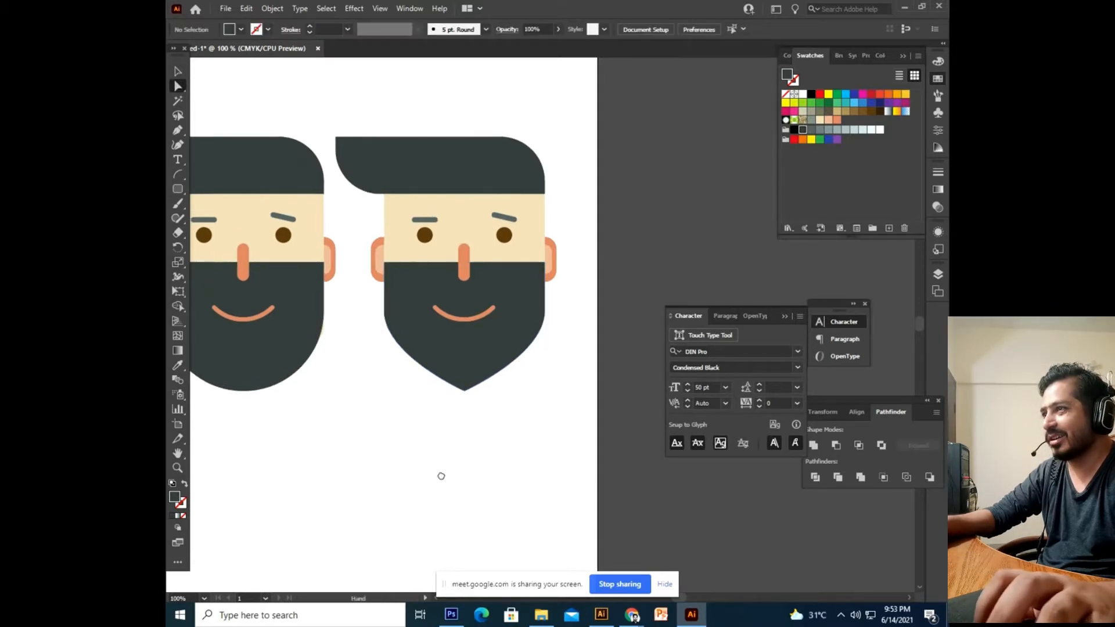
Drag both beard side anchors down to lengthen the pointed beard's sides.
left_click(384, 322)
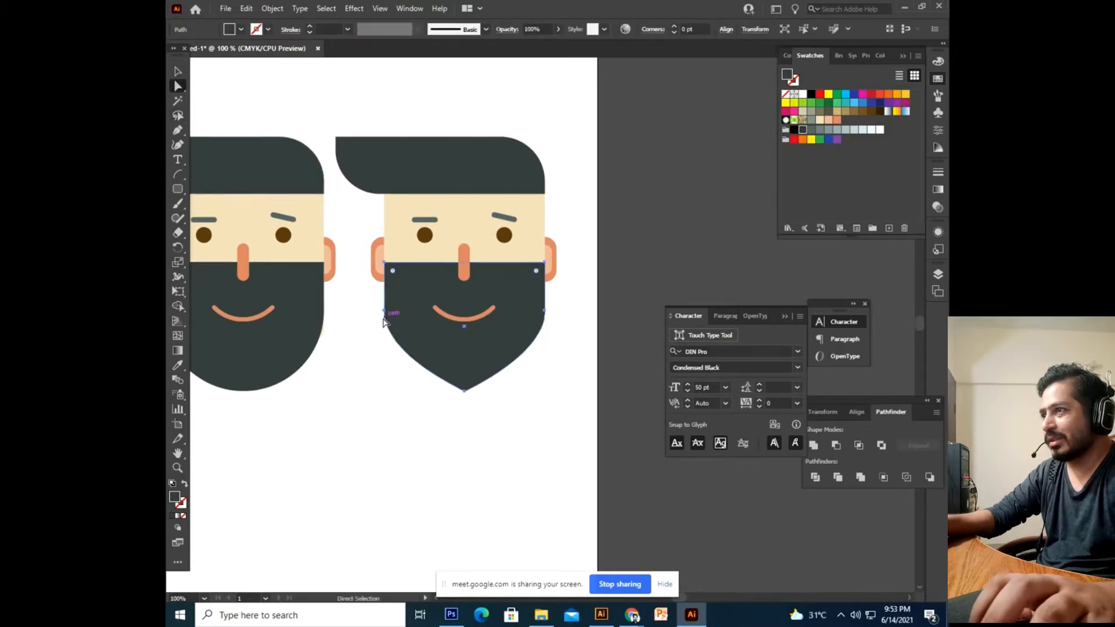
left_click(384, 312)
left_click(546, 312, "shift")
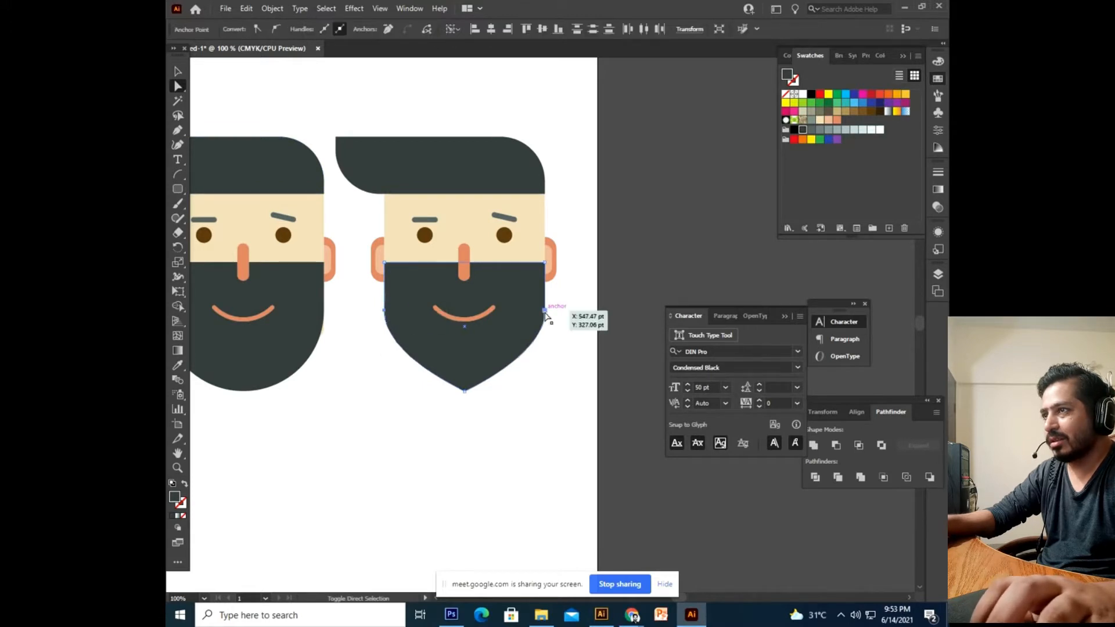
left_click_drag(546, 314, 545, 323)
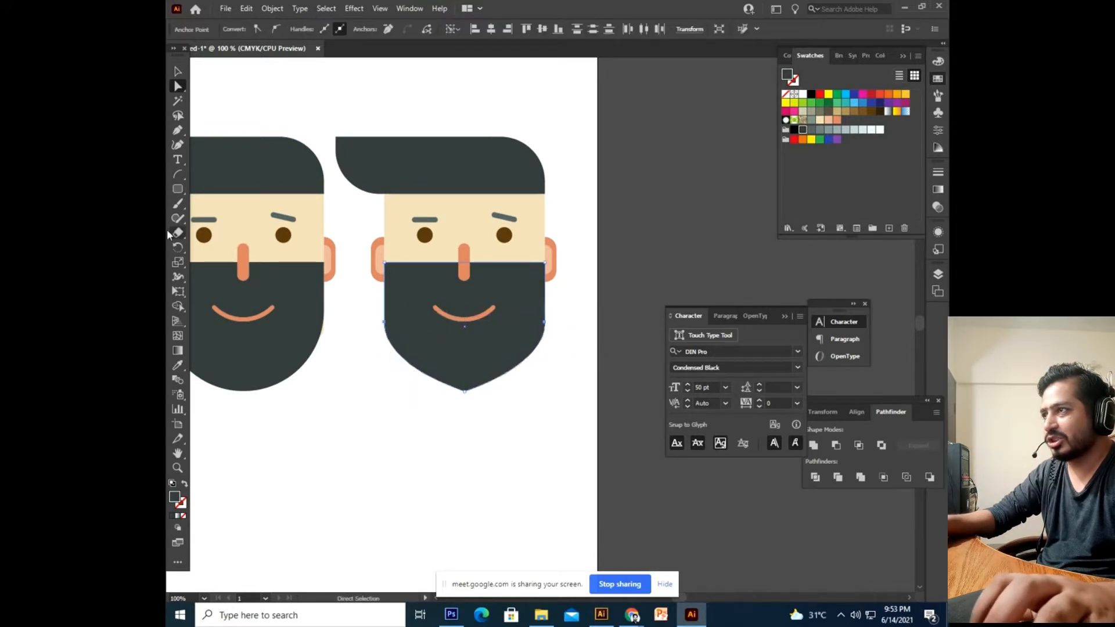
left_click(177, 71)
left_click(435, 504)
scroll(456, 476, "left", 3)
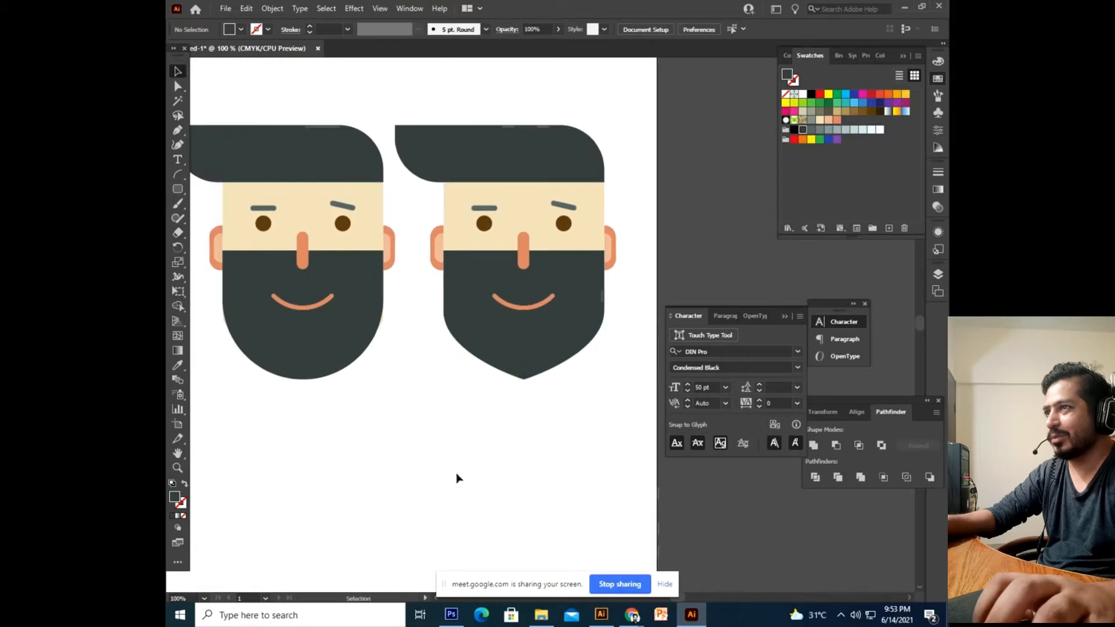
Try recolouring the right face's hair and beard grey-green, then undo it.
left_click_drag(488, 398, 416, 425)
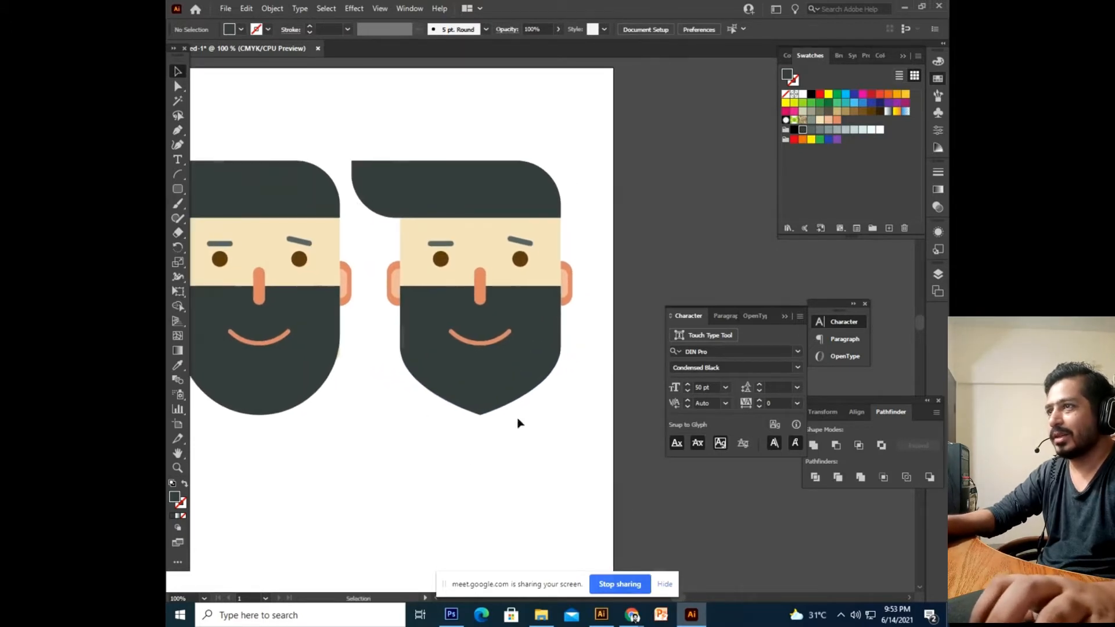
left_click(512, 373)
left_click_drag(517, 216, 535, 230)
left_click(538, 219, "shift")
left_click(810, 122)
left_click(605, 123)
left_click_drag(567, 147, 575, 147)
key("ctrl+z")
Pan and zoom between 50% and 100% to frame both faces.
left_click(707, 165)
left_click_drag(652, 225, 669, 221)
left_click_drag(586, 312, 642, 289)
left_click_drag(438, 406, 396, 410)
key("ctrl+minus")
key("ctrl+minus")
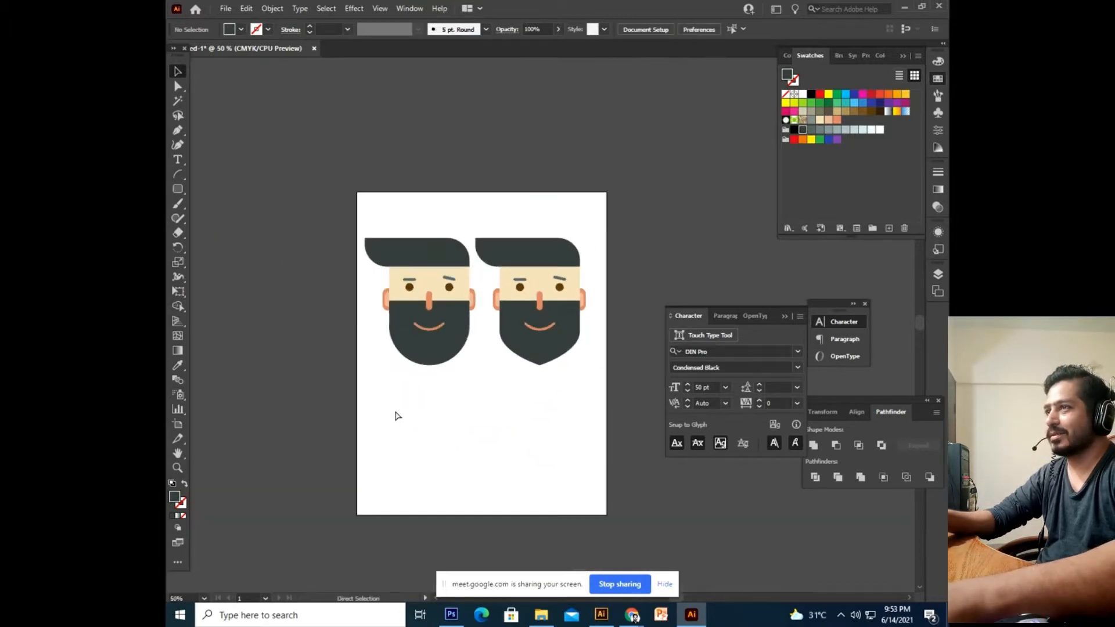
key("ctrl+plus")
key("ctrl+plus")
key("ctrl+minus")
key("ctrl+minus")
left_click_drag(470, 492, 595, 447)
key("ctrl+plus")
key("ctrl+plus")
left_click_drag(421, 378, 401, 428)
left_click_drag(551, 179, 492, 151)
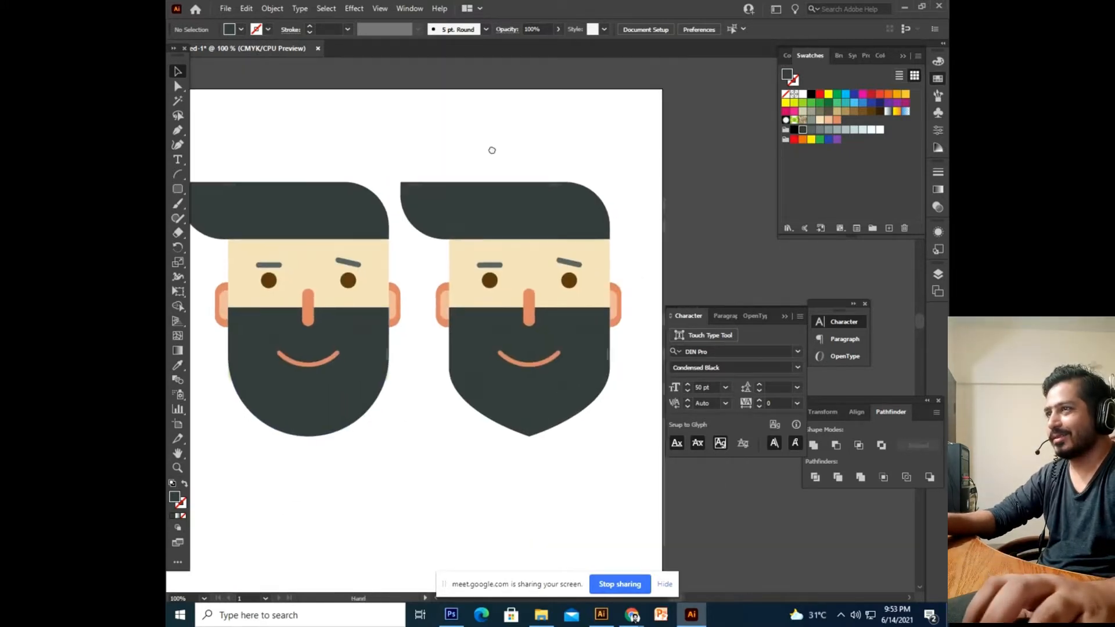
left_click_drag(651, 189, 267, 453)
Rotate the right face upside down, then undo back to upright.
left_click(498, 465)
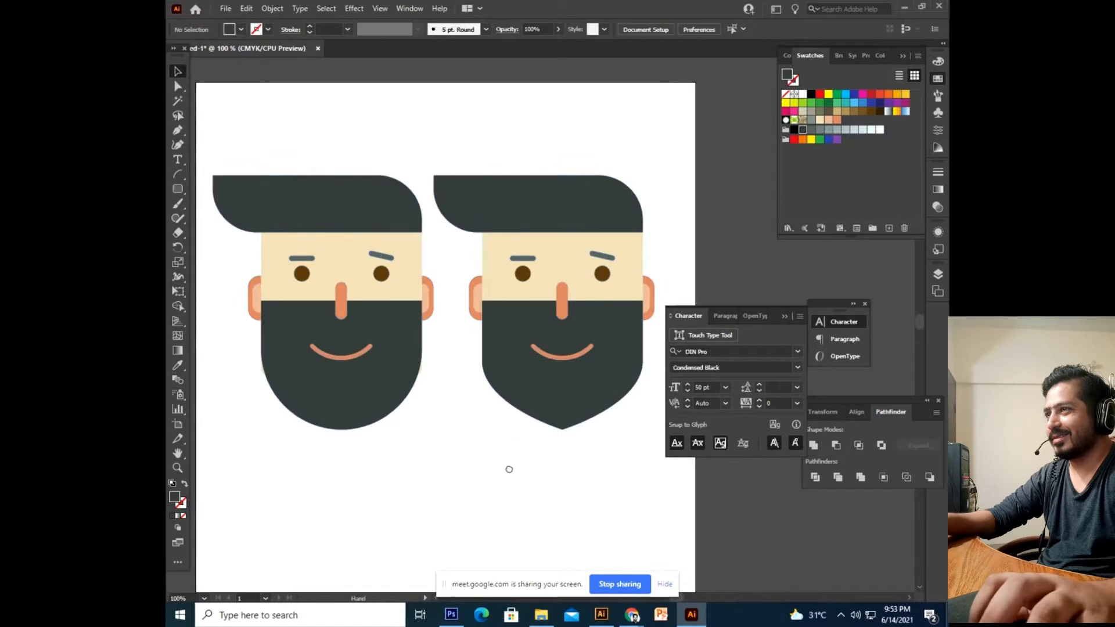
left_click_drag(508, 468, 498, 474)
left_click_drag(659, 142, 460, 463)
left_click_drag(461, 463, 445, 466)
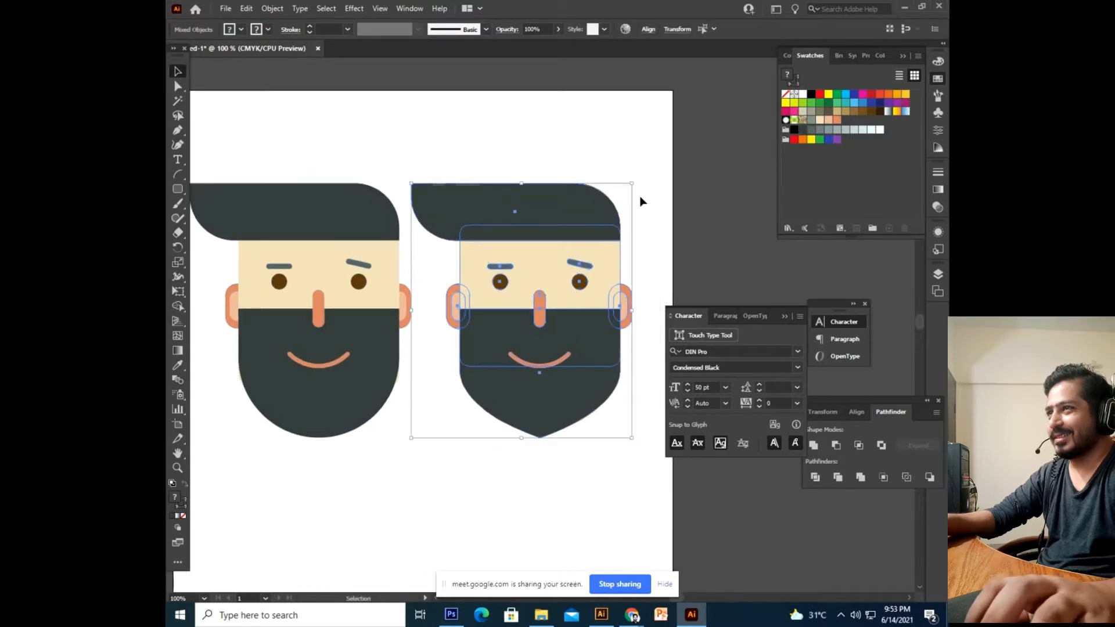
left_click_drag(637, 182, 374, 530)
left_click(482, 479)
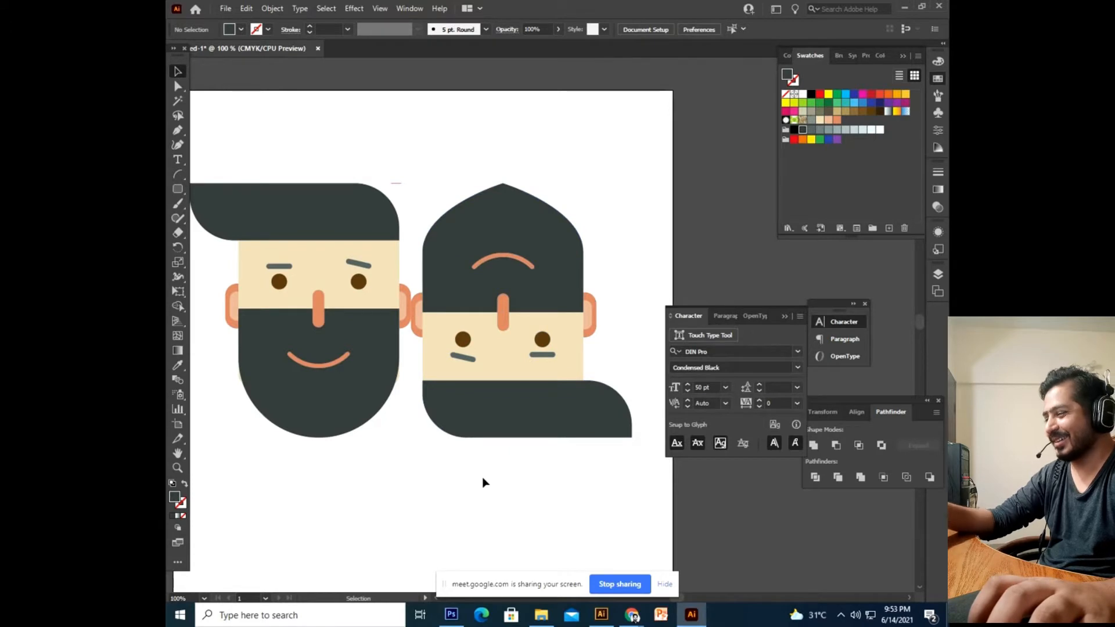
key("ctrl+z")
left_click(403, 451)
Zoom out to 66.67%, marquee-select both faces and delete them.
left_click_drag(636, 153, 674, 158)
left_click_drag(689, 135, 216, 501)
left_click(505, 457)
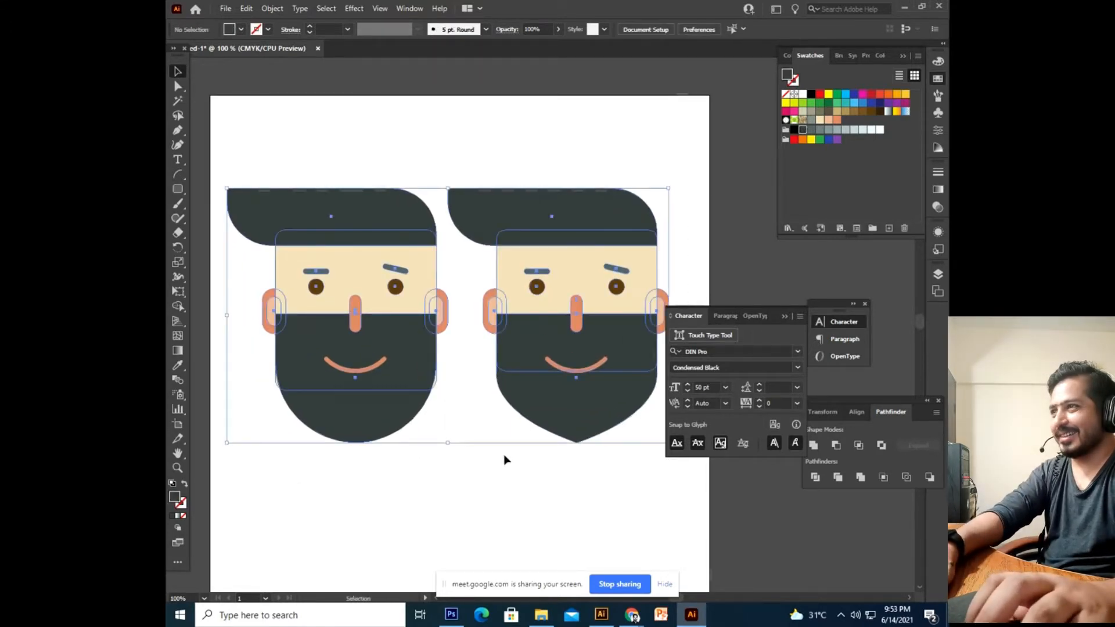
left_click_drag(225, 171, 712, 477)
left_click(589, 507)
key("ctrl+minus")
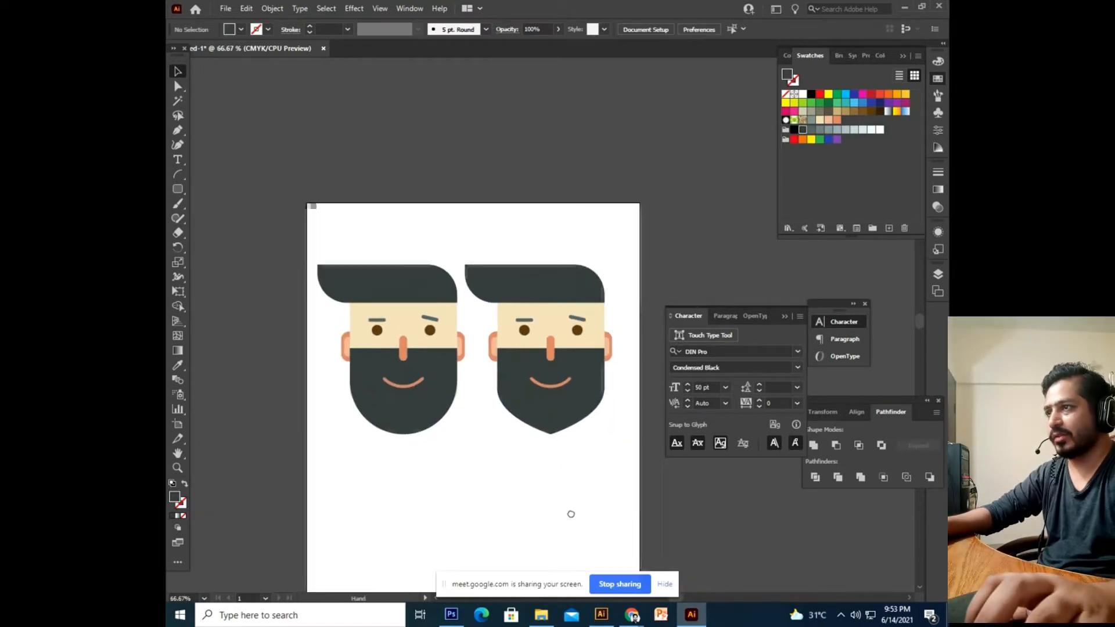
left_click_drag(640, 225, 245, 458)
key("Delete")
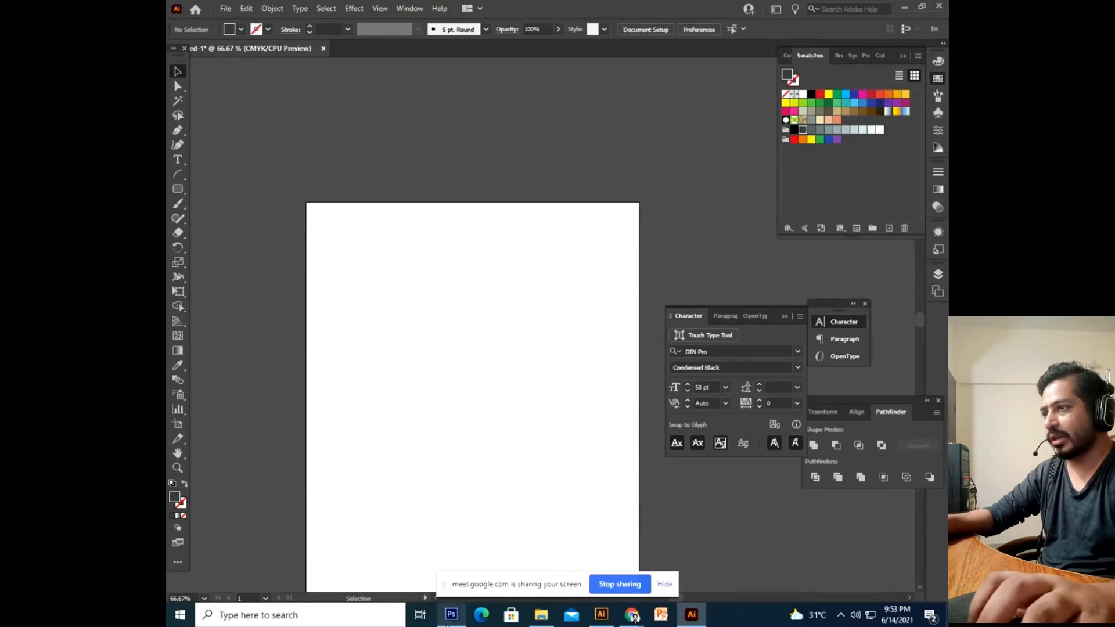
Switch back to the Google Meet call window and open the downloaded maxresdefault.jpg.
left_click(452, 615)
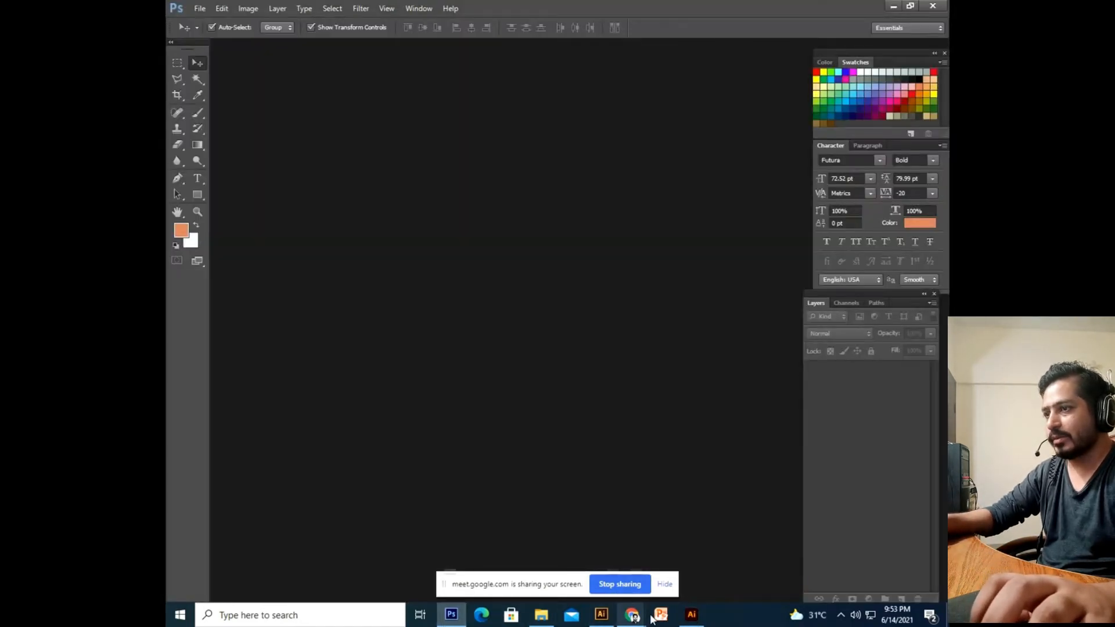
mouse_move(632, 616)
left_click(500, 550)
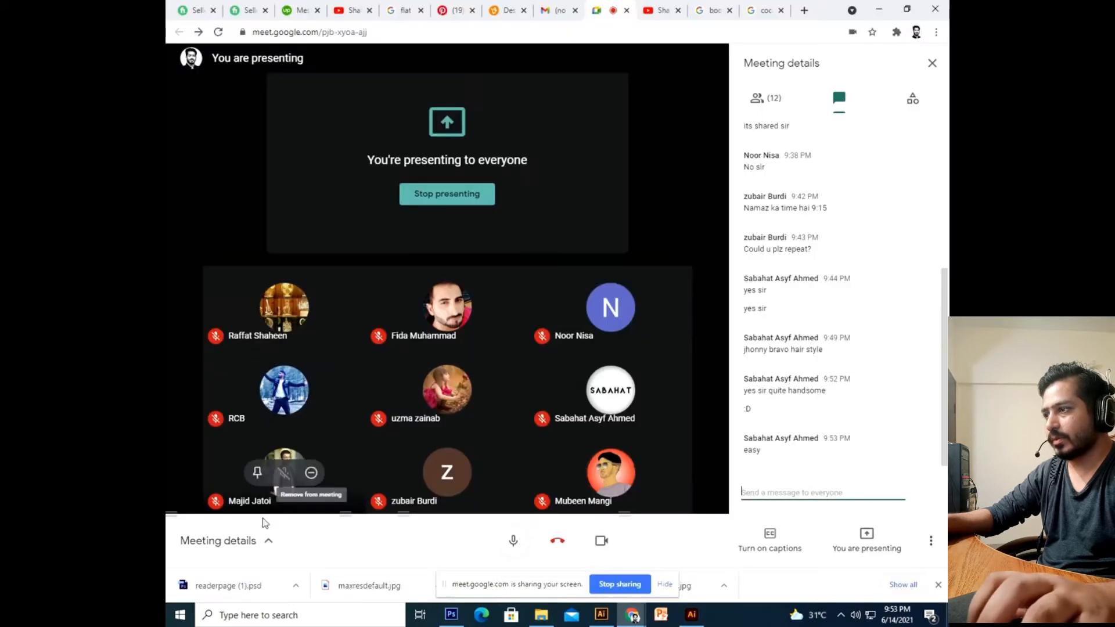
left_click(388, 592)
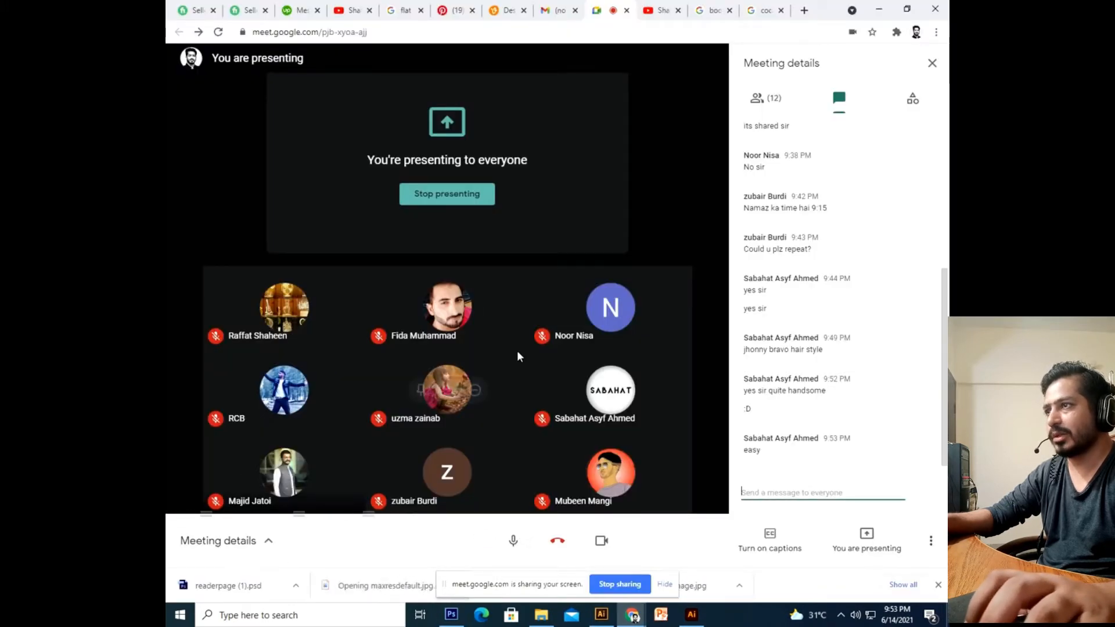
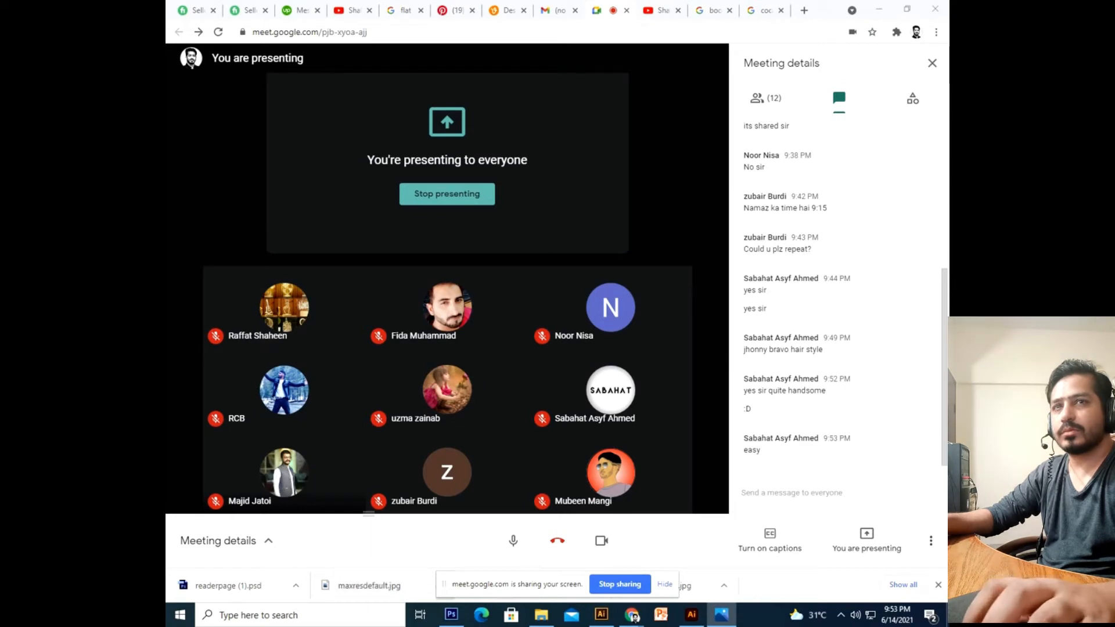
Preview the downloaded maxresdefault.jpg image from the meeting window and close the previews.
left_click(774, 152)
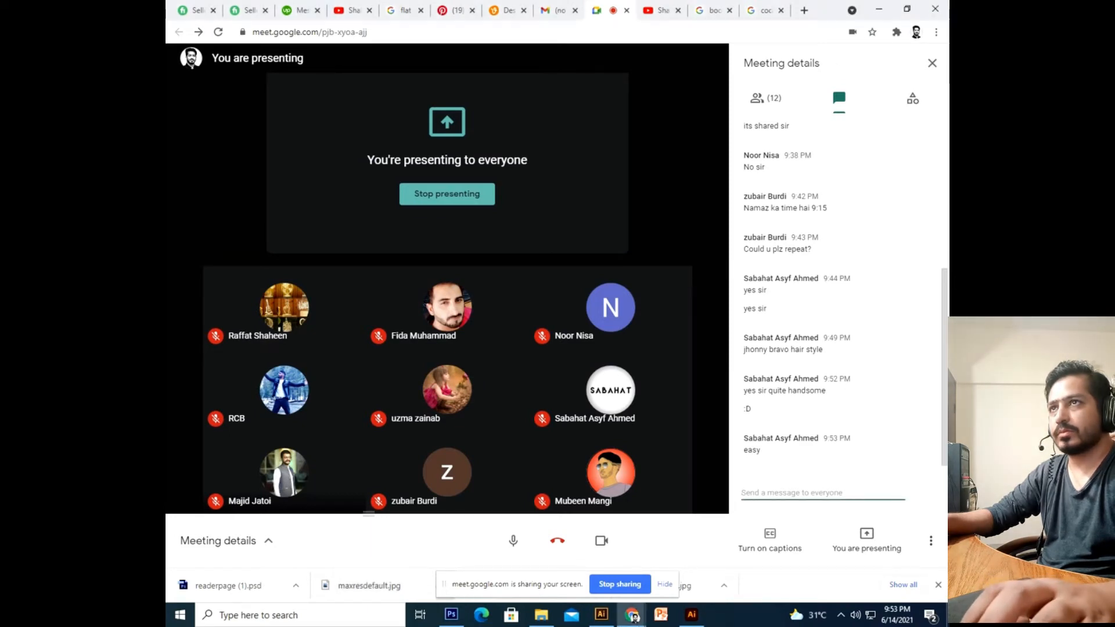
left_click(695, 589)
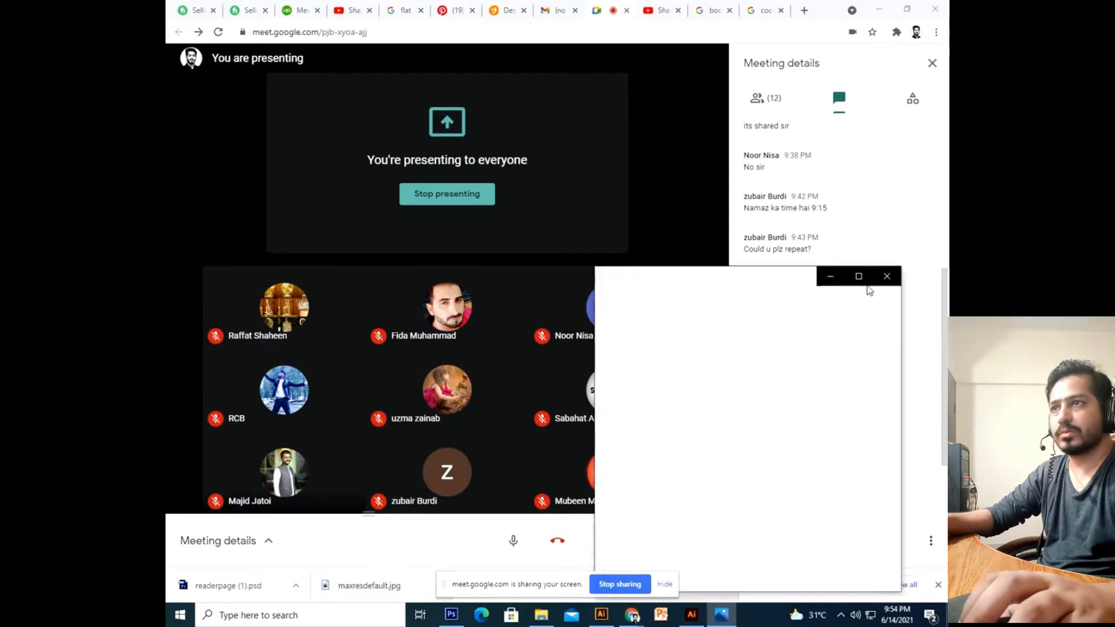
left_click(886, 284)
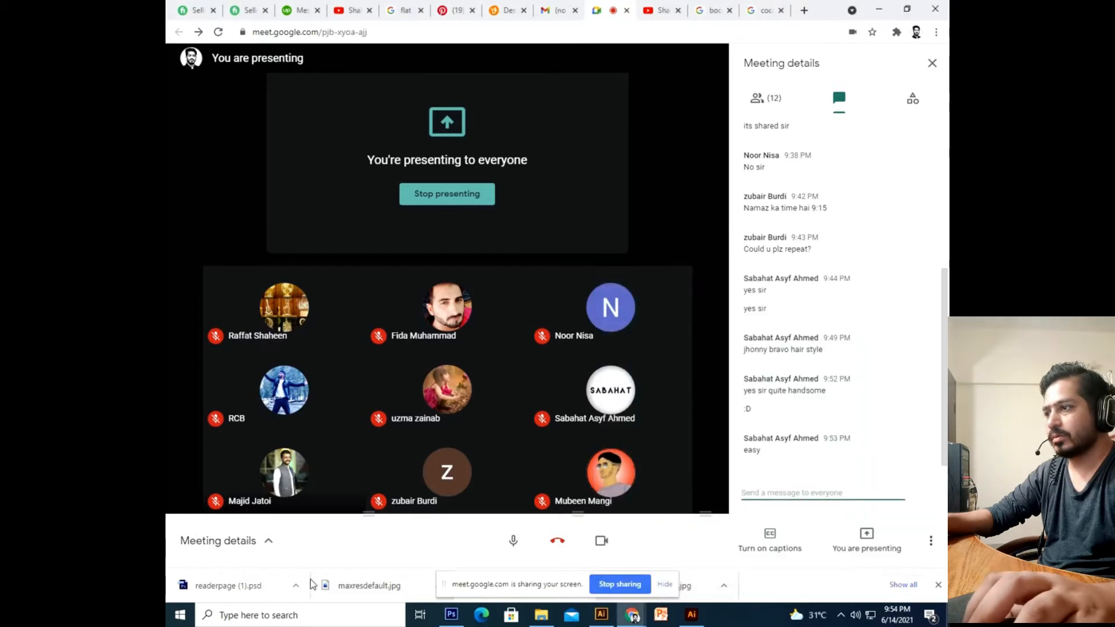
left_click(327, 585)
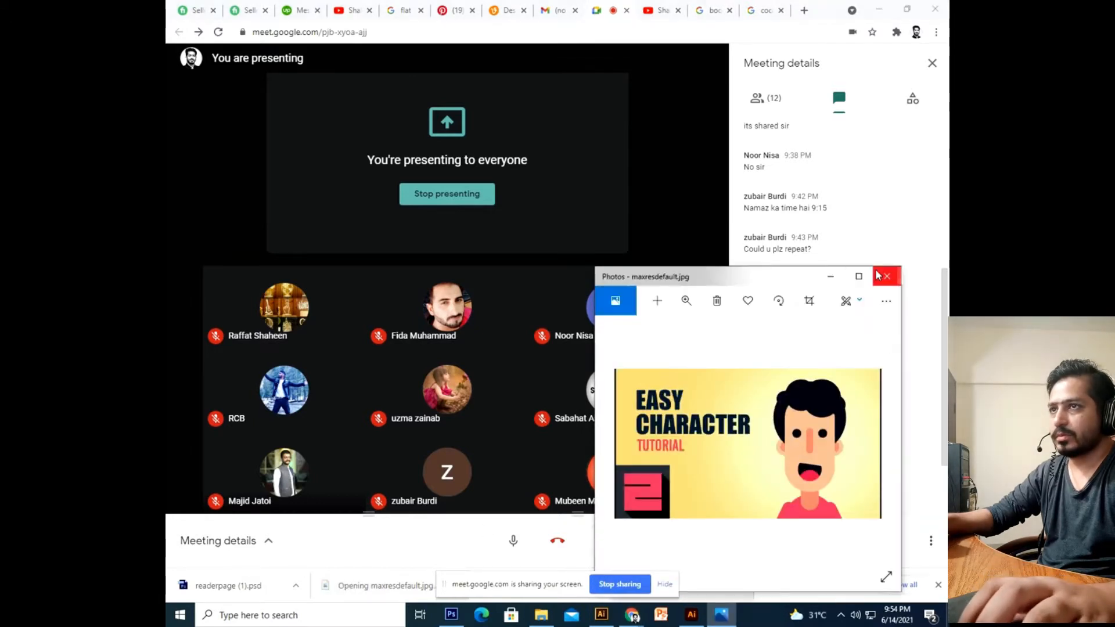
left_click(887, 276)
Drag maxresdefault.jpg onto the Illustrator artboard and scale it down to sit over the page.
left_click_drag(370, 598, 428, 597)
left_click_drag(573, 596, 689, 618)
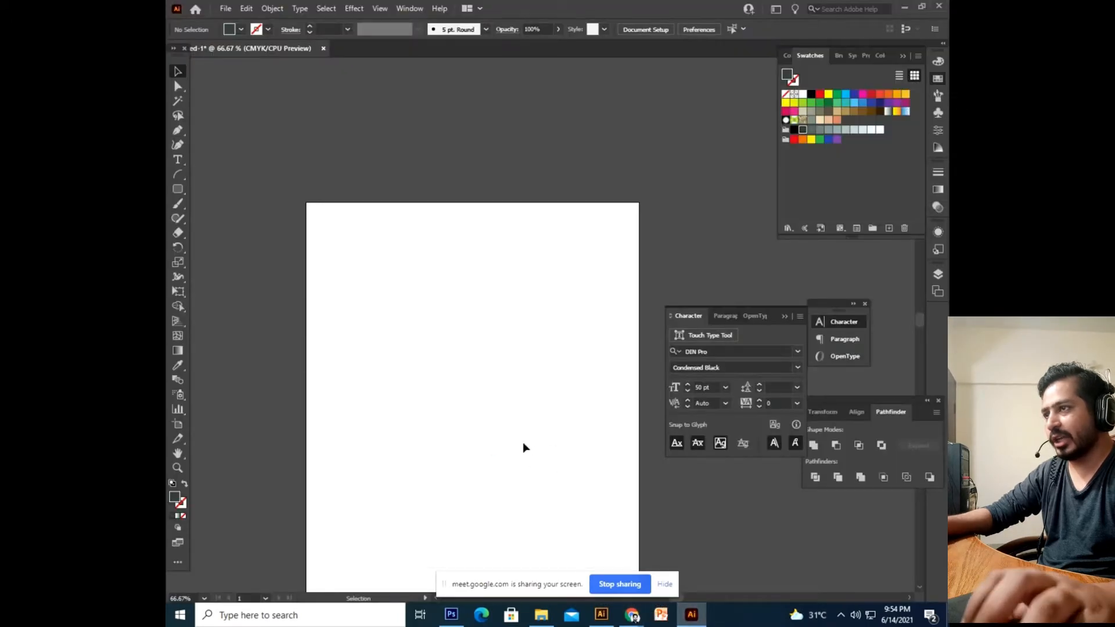
left_click_drag(615, 465, 377, 422)
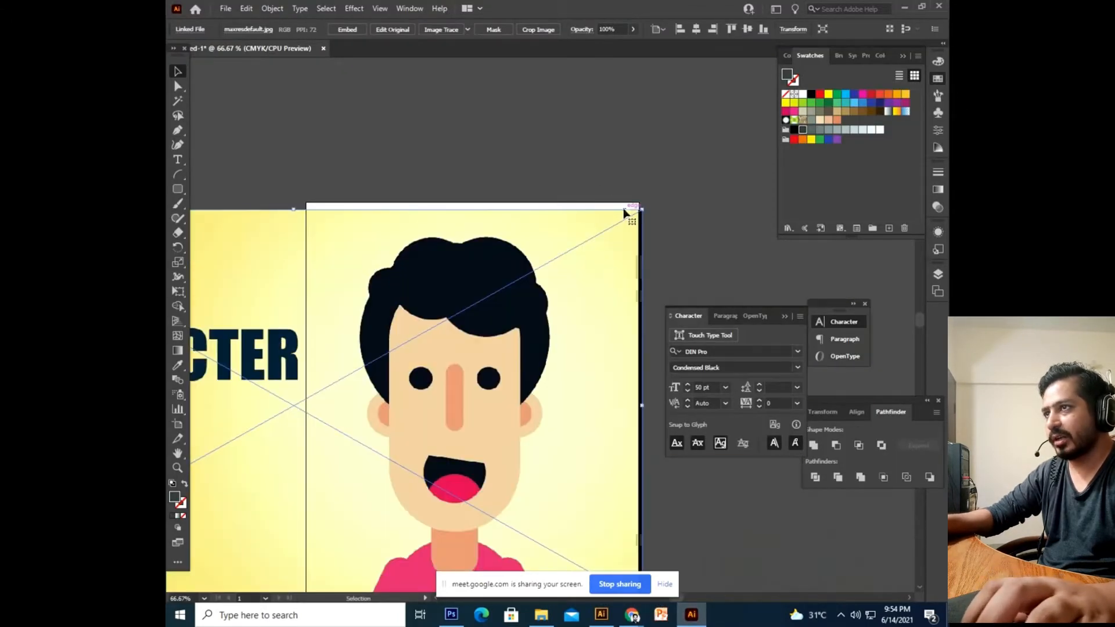
left_click_drag(642, 209, 561, 300)
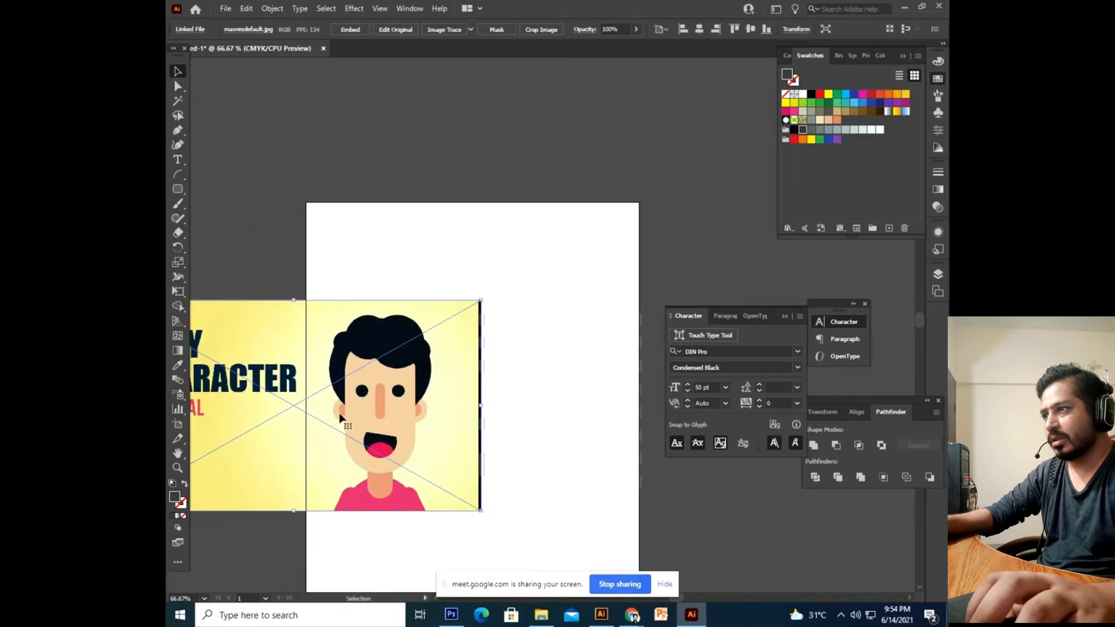
left_click_drag(341, 415, 414, 377)
key("ctrl+2")
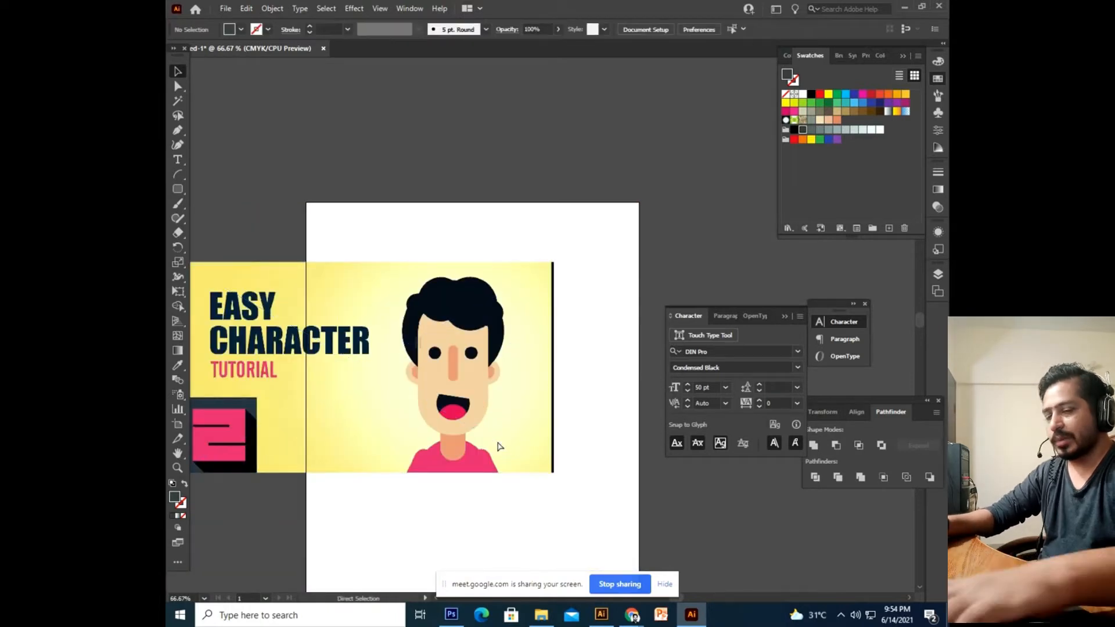
Zoom to 150% and pan to frame the character's head and hair.
key("ctrl+plus")
key("ctrl+plus")
left_click_drag(354, 194, 419, 173)
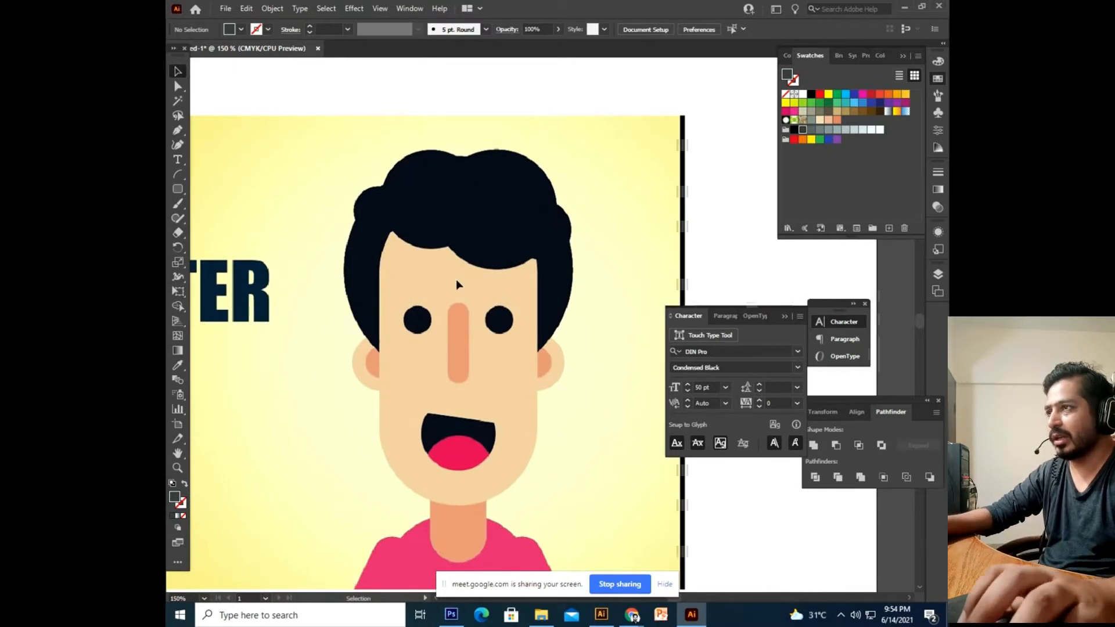
left_click_drag(474, 309, 460, 337)
left_click_drag(480, 265, 464, 337)
left_click_drag(464, 401, 465, 302)
left_click_drag(452, 242, 463, 314)
Try a test hexagon over the head with the Polygon tool, then undo it.
left_click(178, 190)
left_click(215, 232)
left_click_drag(392, 253, 497, 349)
key("ctrl+z")
left_click(176, 194)
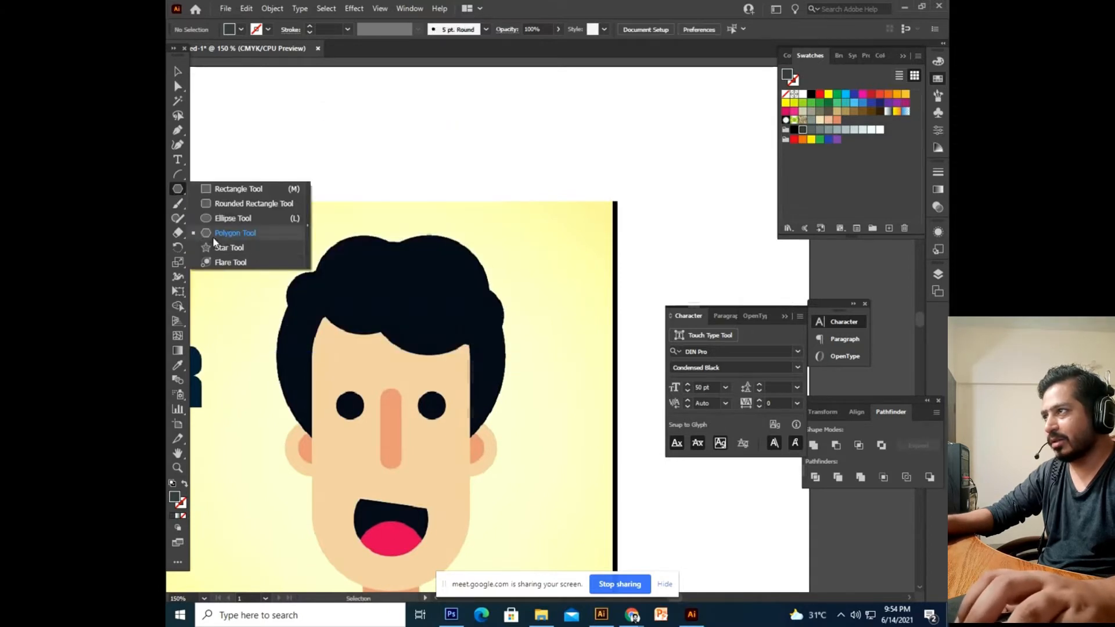
Discard another test hexagon and draw a circle over the top of the hair with the Ellipse tool.
left_click(215, 232)
left_click_drag(383, 244, 448, 291)
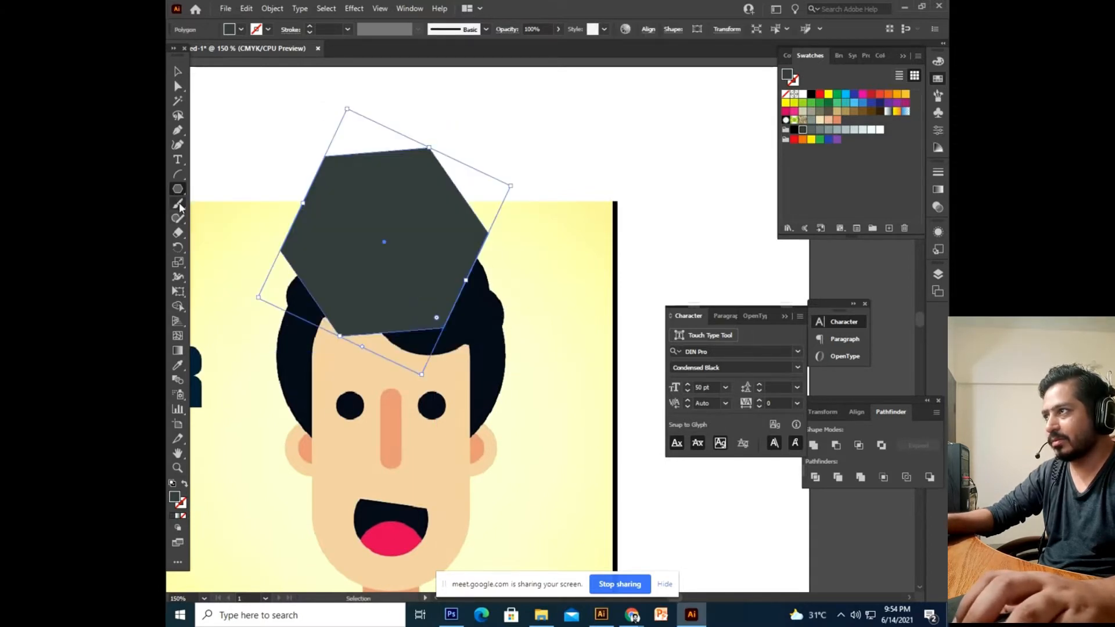
key("ctrl+z")
left_click(177, 190)
left_click(219, 221)
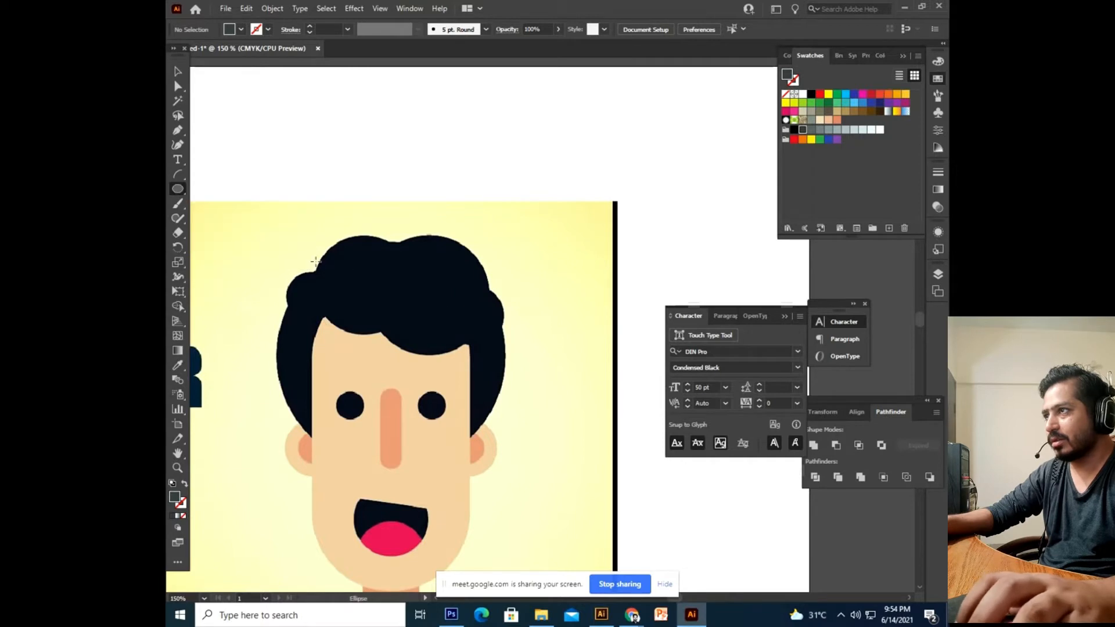
left_click_drag(399, 240, 530, 372)
Make the circle unfilled with a red outline and move it onto a hair curl.
left_click(180, 72)
left_click(185, 486)
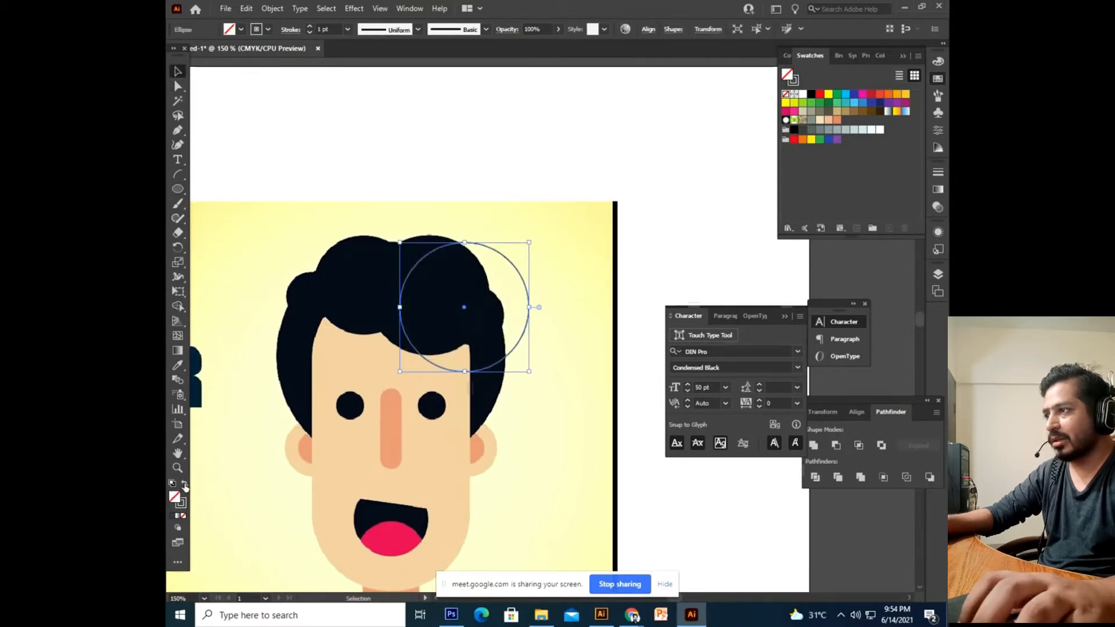
left_click_drag(507, 360, 471, 343)
left_click_drag(502, 401, 521, 409)
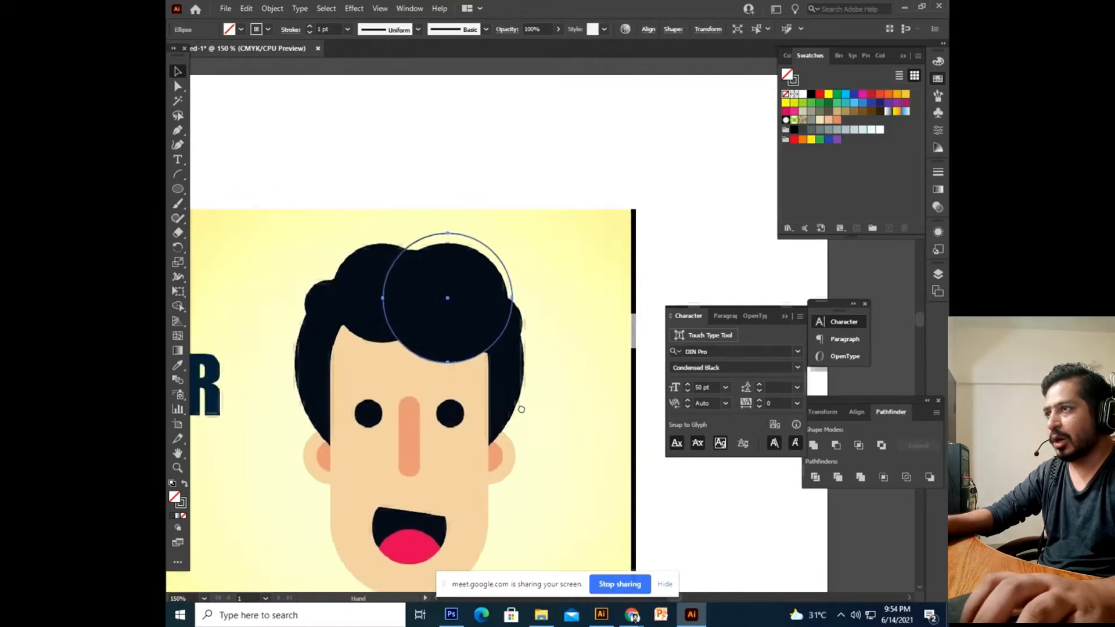
left_click(523, 283)
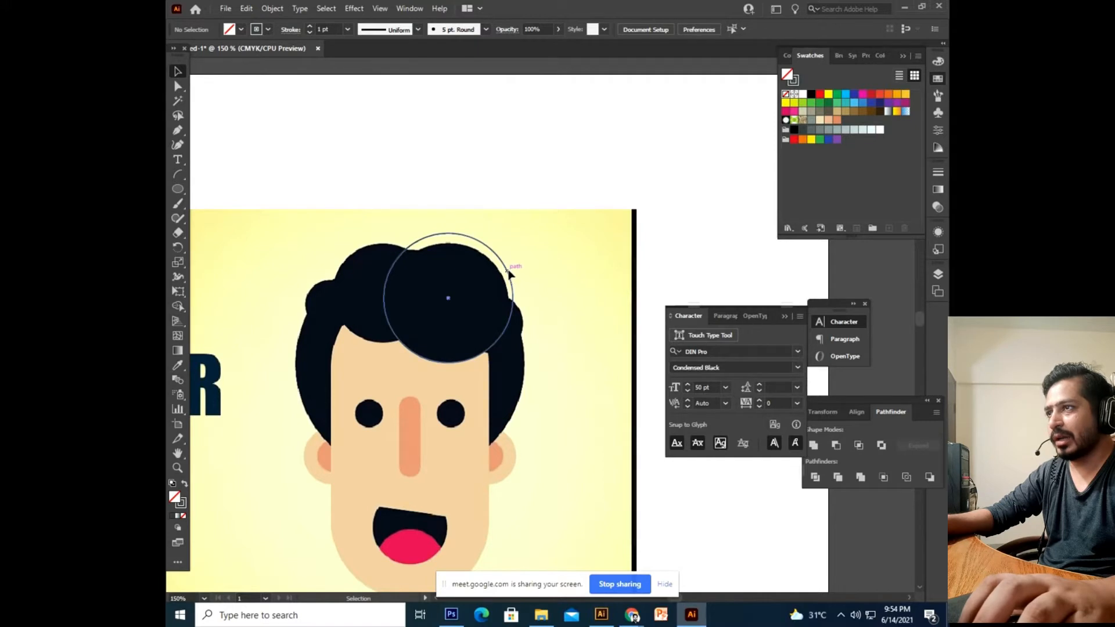
left_click(509, 273)
mouse_move(416, 351)
left_mouse_down()
mouse_move(202, 479)
mouse_move(183, 505)
left_mouse_up()
left_click(564, 424)
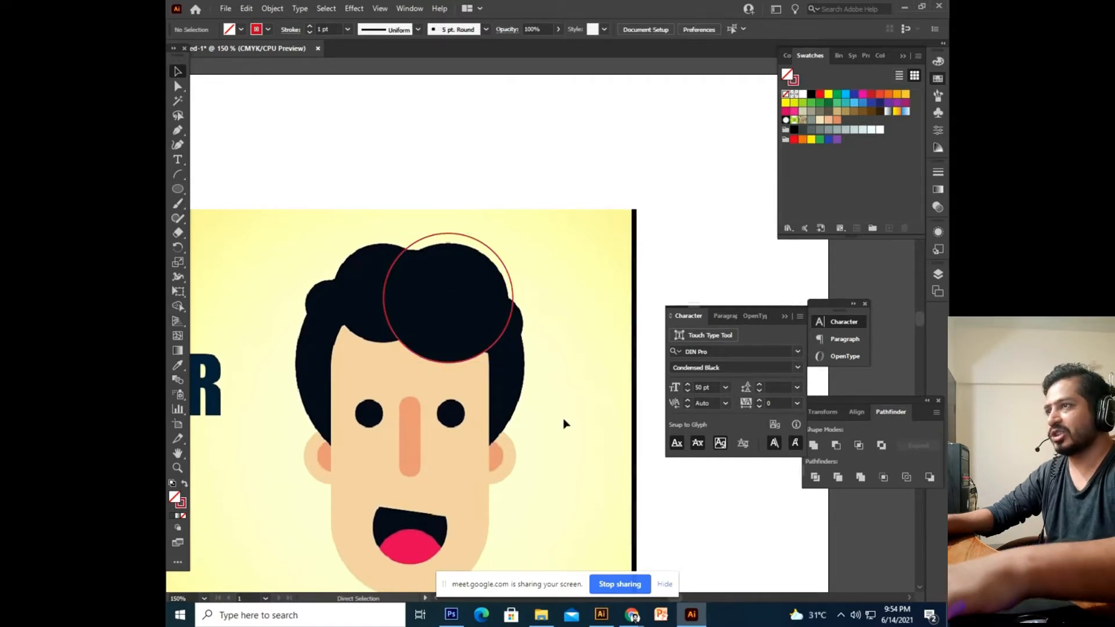
Zoom to 300% and resize the red circle to match the hair curl.
key("ctrl+equal")
key("ctrl+equal")
left_click(537, 273)
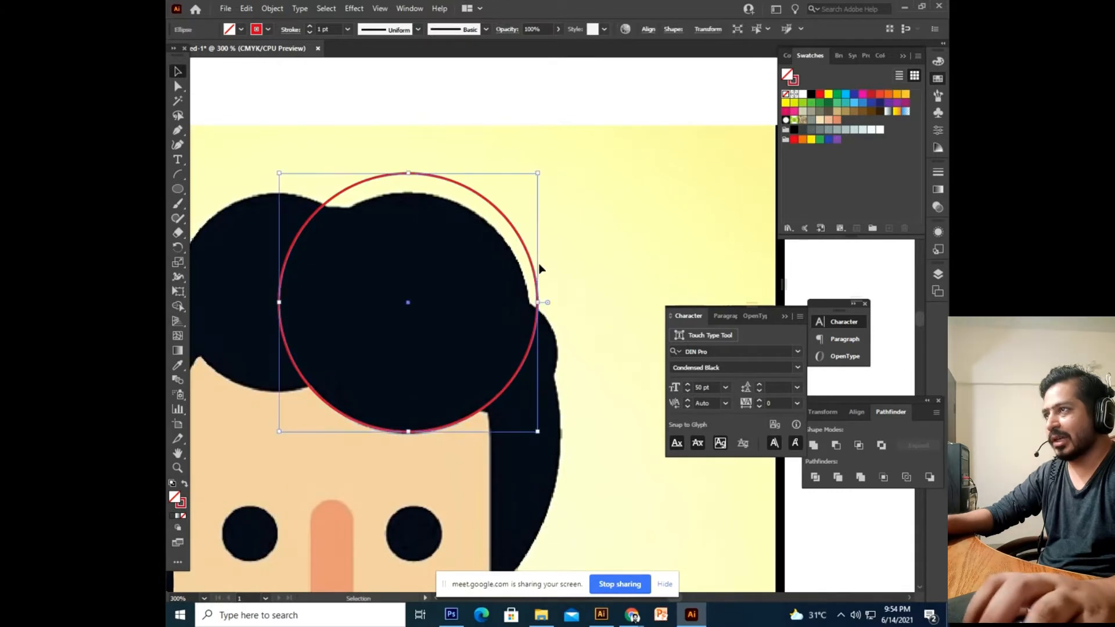
left_click_drag(278, 172, 297, 190)
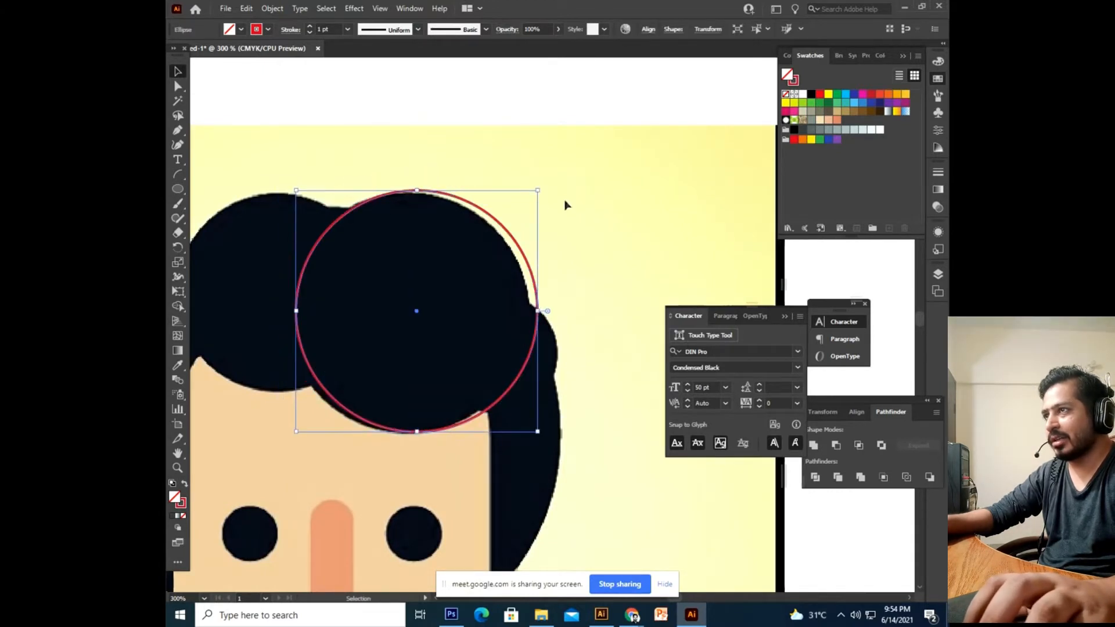
left_click_drag(539, 192, 532, 195)
left_click_drag(365, 250, 487, 226)
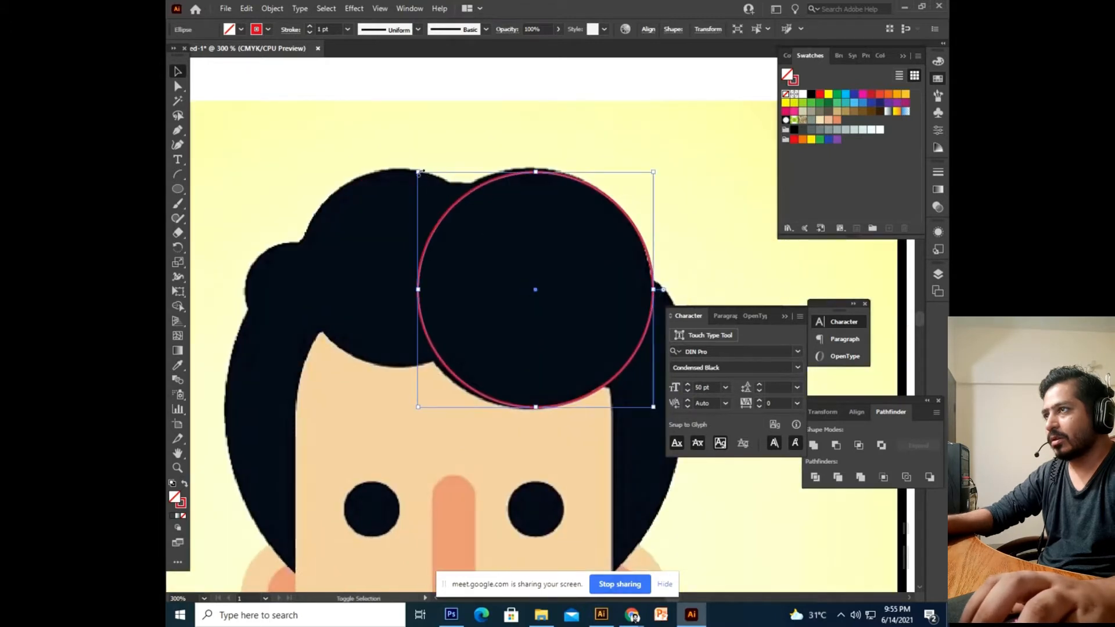
left_click_drag(418, 172, 415, 169)
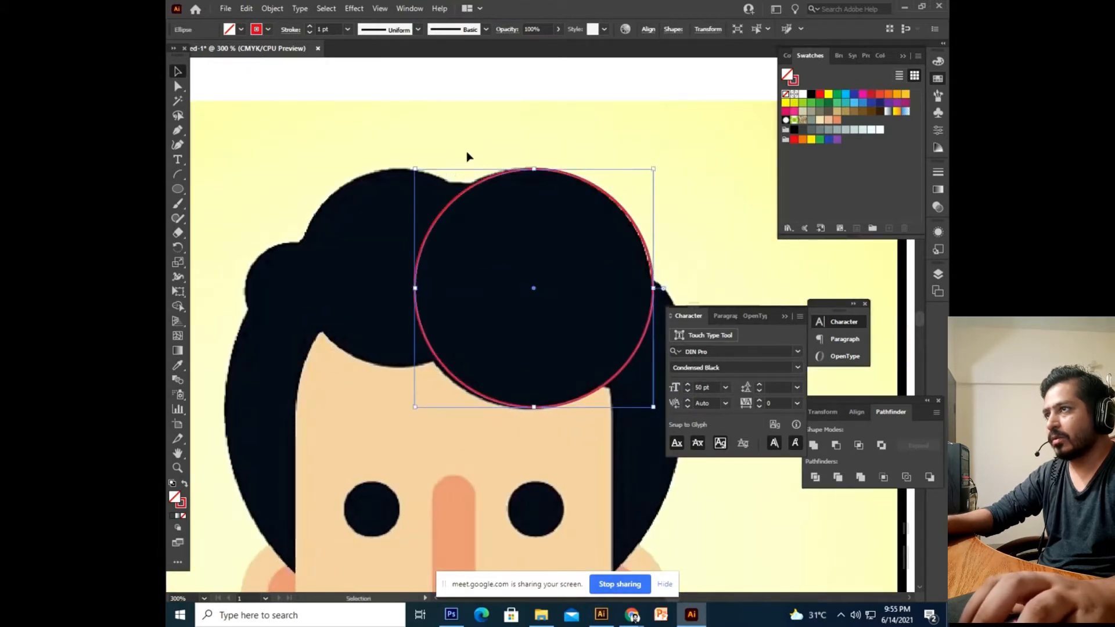
left_click_drag(471, 147, 505, 149)
left_click(548, 239)
Alt-drag a copy of the red circle onto the left curl and scale it smaller.
key("v")
left_click(547, 243)
left_click_drag(685, 259, 552, 255)
left_click_drag(558, 166, 530, 192)
left_click_drag(448, 378, 431, 337)
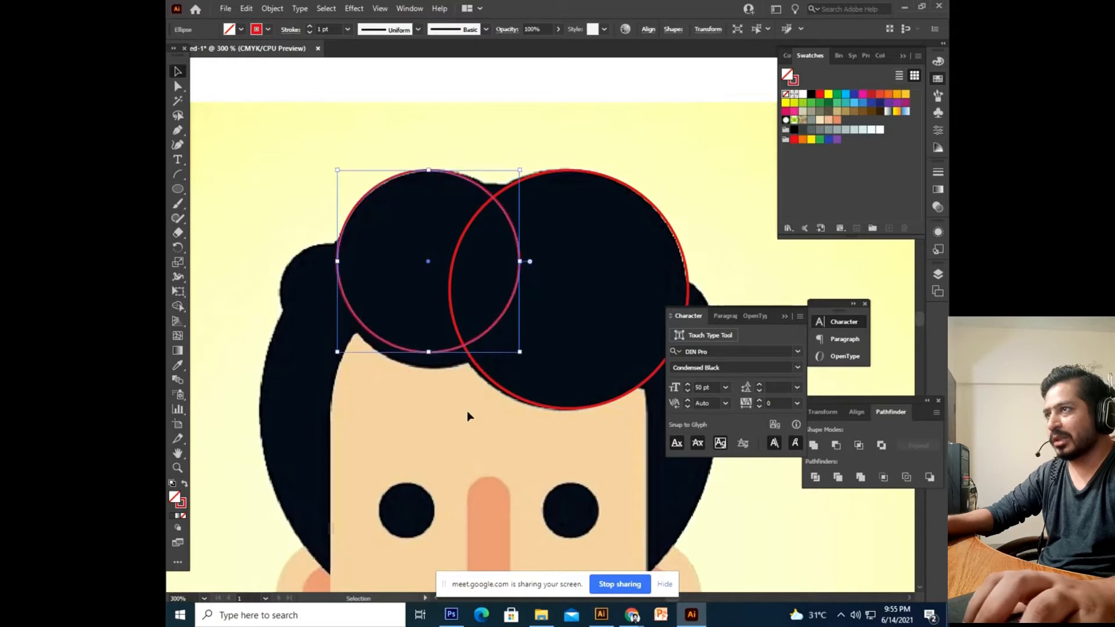
left_click_drag(521, 354, 536, 368)
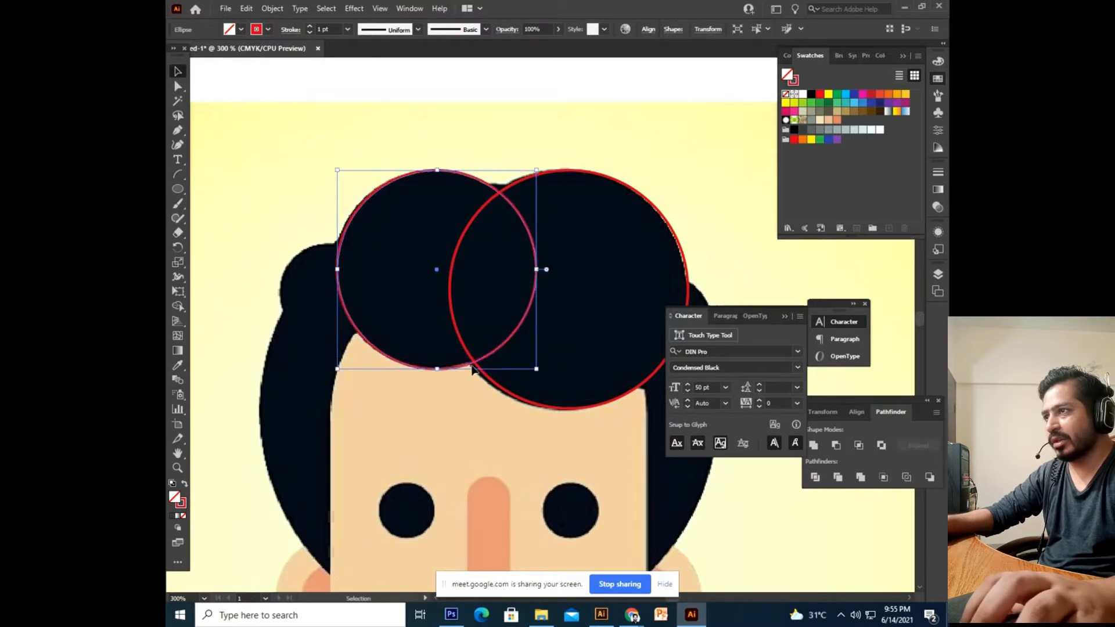
mouse_move(434, 382)
left_mouse_down()
mouse_move(485, 405)
mouse_move(440, 401)
left_mouse_up()
Paste a copy of the circle in front and move the left circle right and down.
key("ctrl+c")
key("ctrl+f")
key("v")
left_click_drag(489, 363, 438, 367)
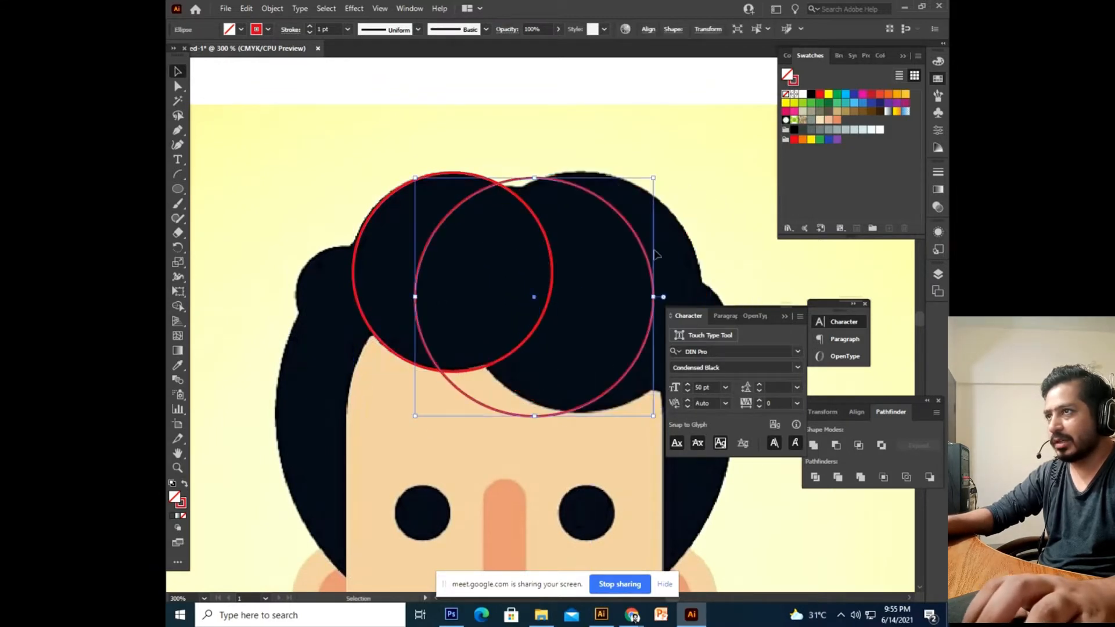
key("ctrl+z")
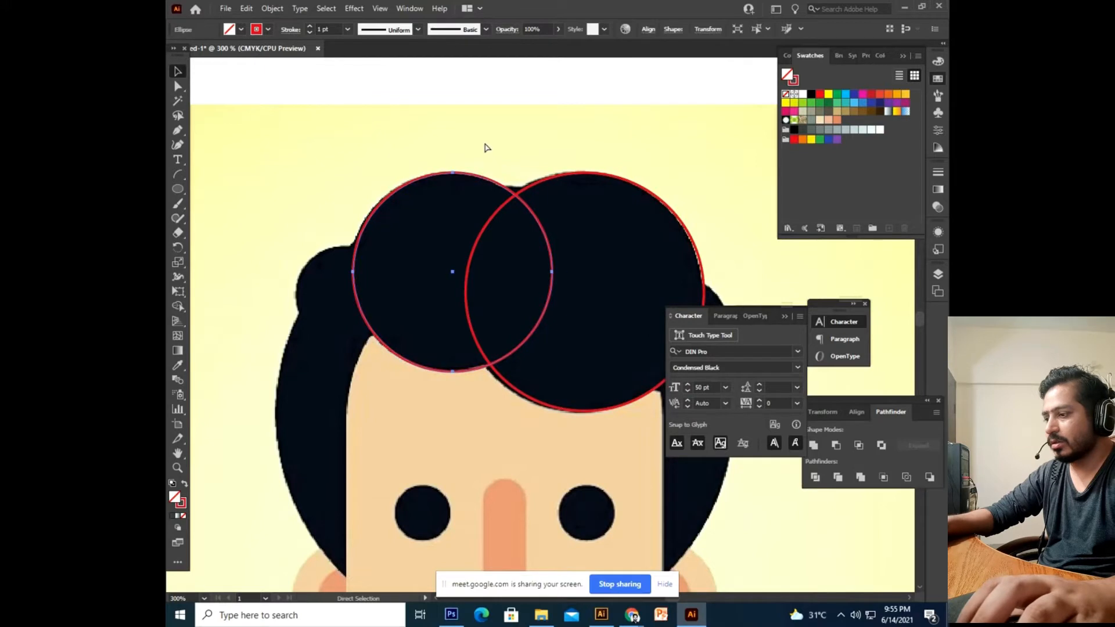
left_click_drag(493, 186, 564, 217)
Duplicate the small circle and shrink and position the copies over the left side curls.
left_click_drag(296, 231, 426, 223)
key("v")
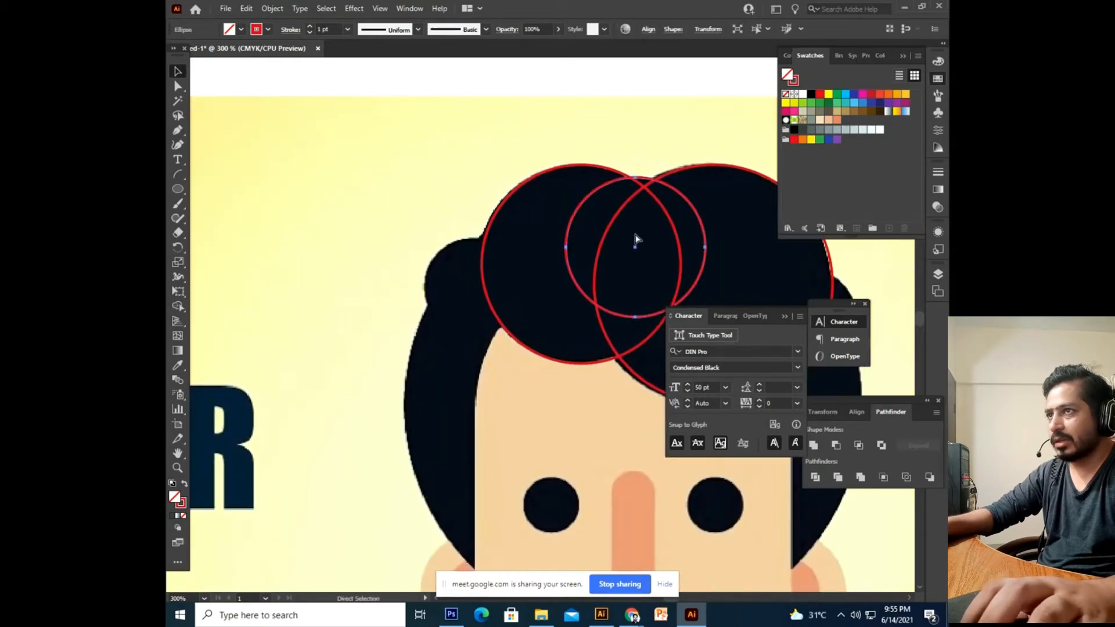
left_click_drag(692, 205, 549, 243)
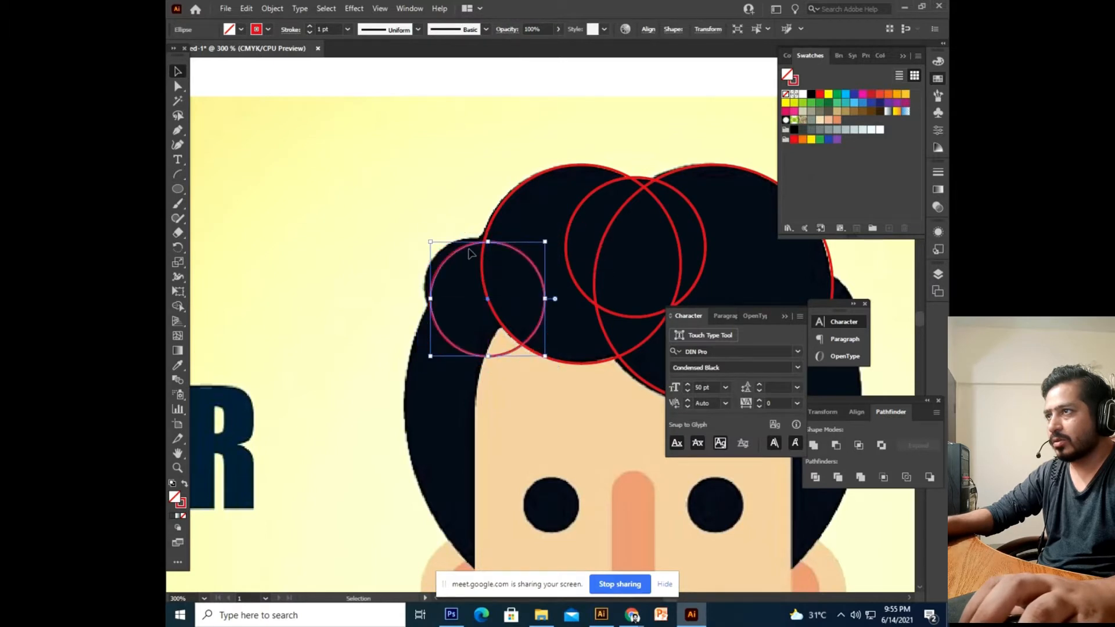
left_click_drag(456, 256, 447, 248)
left_click_drag(541, 235, 532, 243)
left_click_drag(457, 254, 448, 248)
left_click_drag(461, 311, 455, 295)
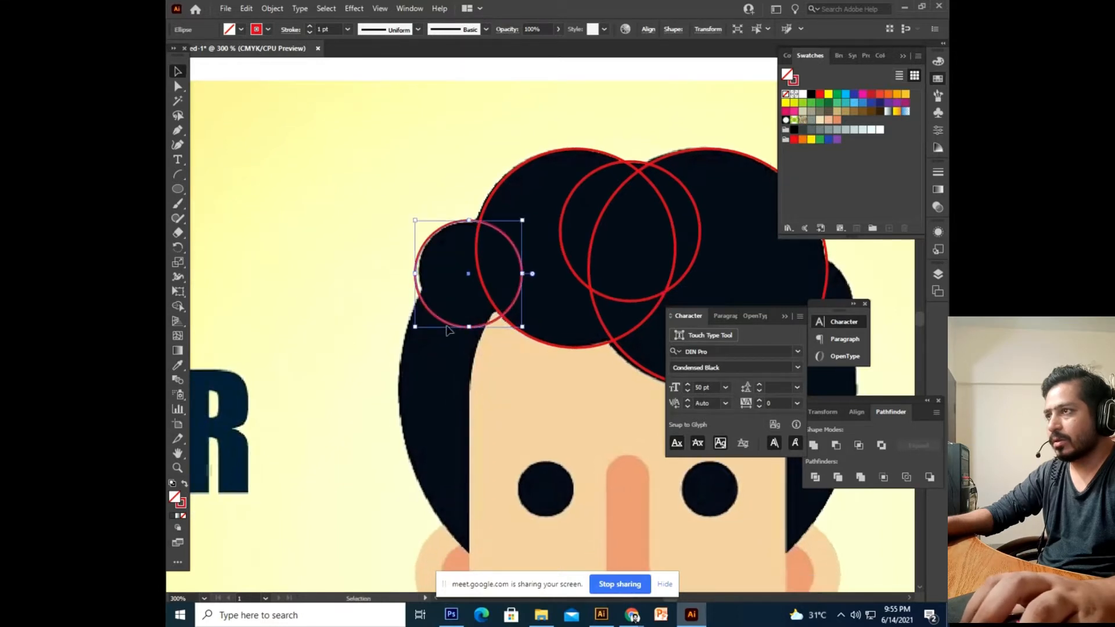
left_click_drag(415, 327, 419, 323)
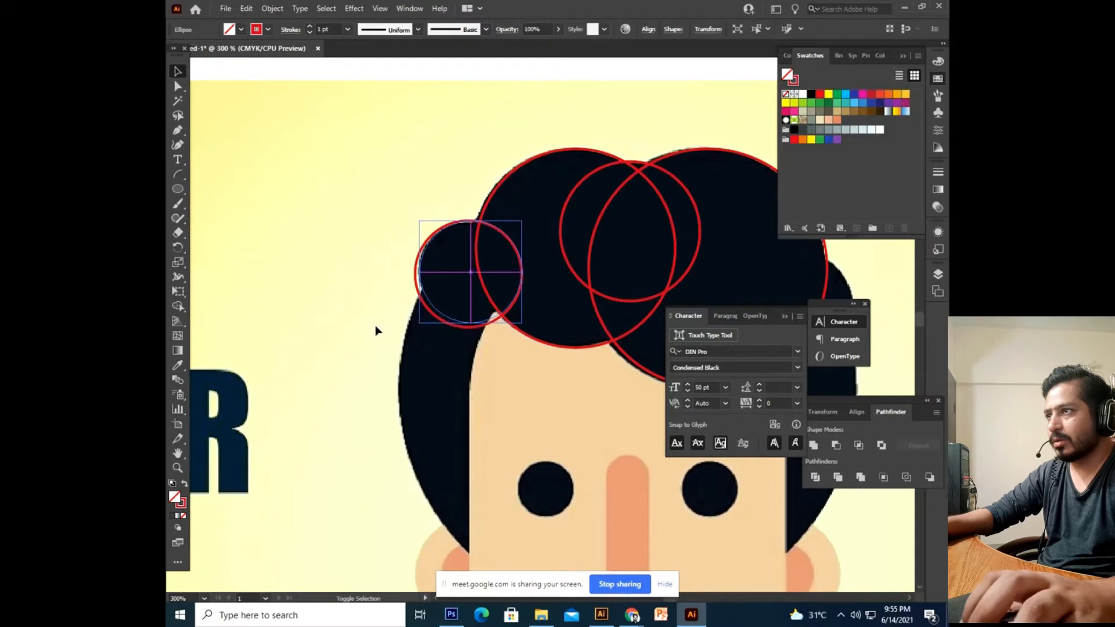
left_click_drag(328, 327, 323, 265)
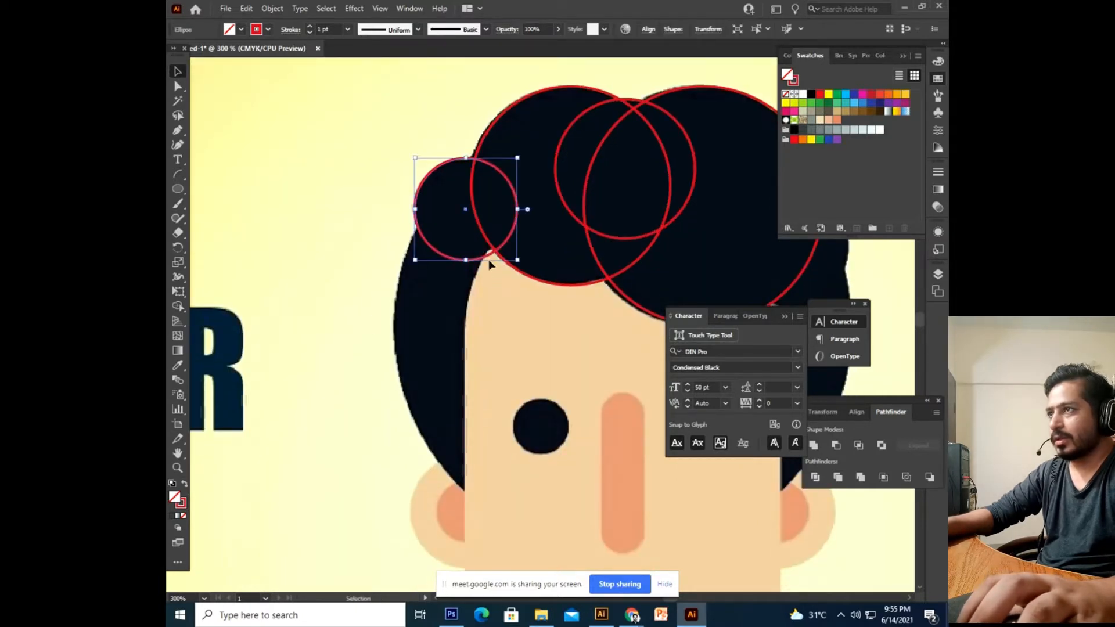
Delete the stray duplicate circle and zoom to frame the whole head.
left_click_drag(490, 255, 351, 271)
key("ctrl+minus")
key("ctrl+minus")
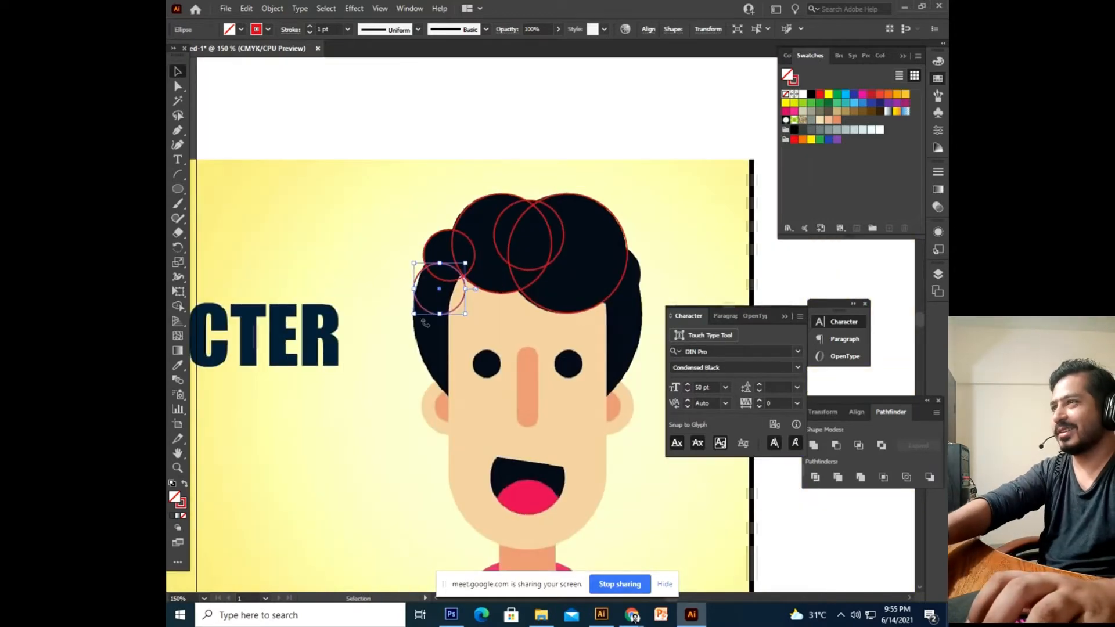
key("Delete")
key("ctrl+plus")
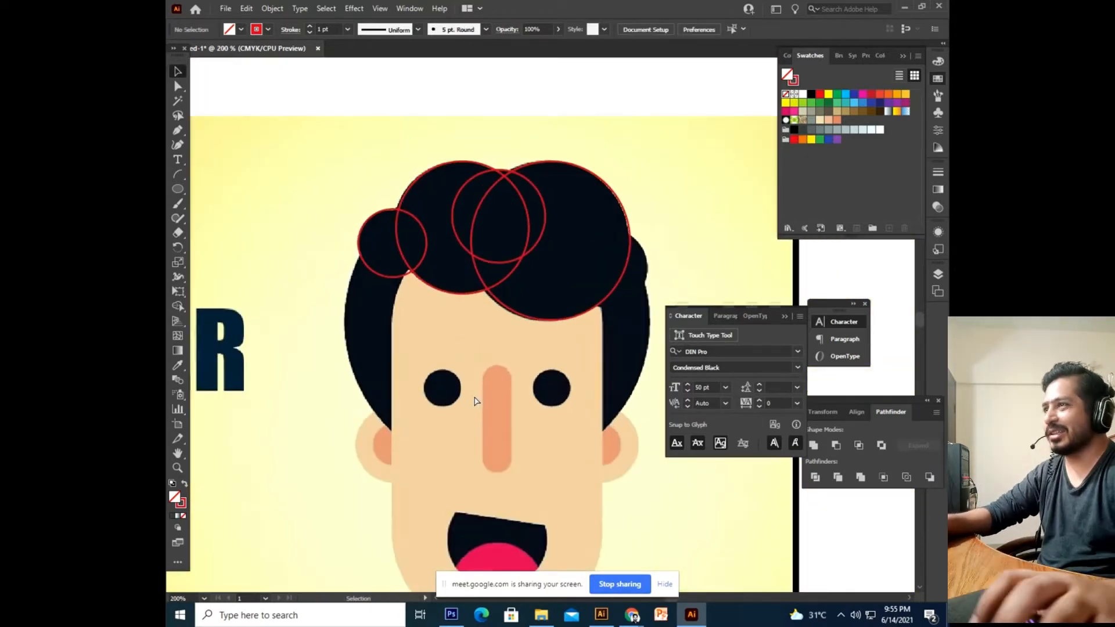
left_click_drag(487, 390, 482, 388)
Draw a large circle of about 185 pt enclosing the whole head.
left_click(555, 315)
left_click(555, 366)
left_click(571, 309)
left_click_drag(571, 313, 625, 482)
mouse_move(626, 485)
left_mouse_down()
mouse_move(623, 468)
mouse_move(631, 482)
left_mouse_up()
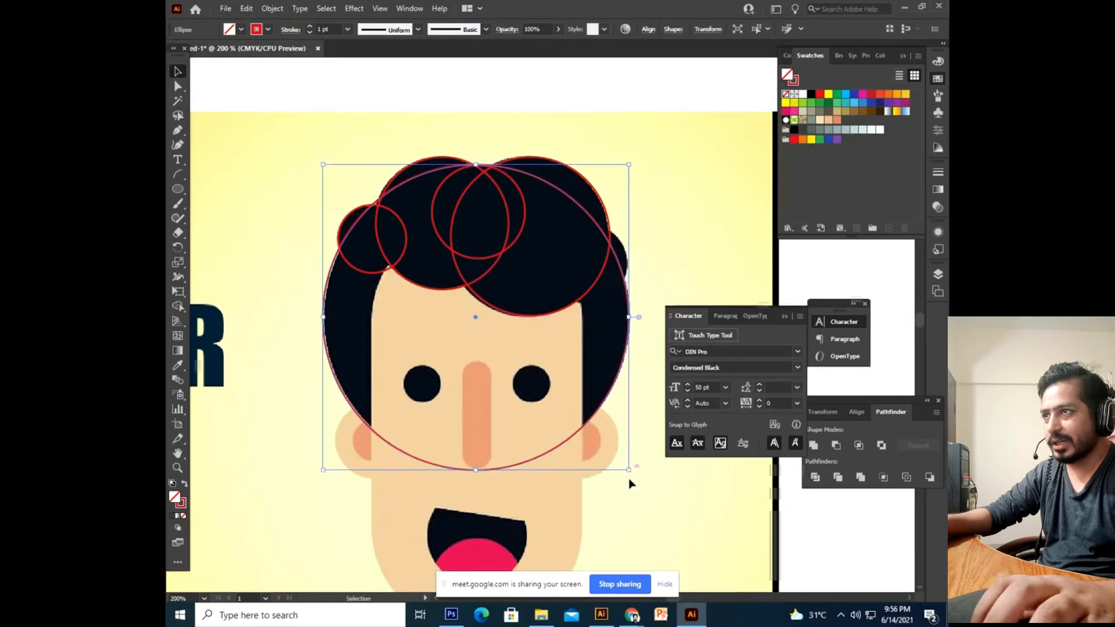
Enlarge the head circle slightly and copy a smaller hair circle onto the hair's right edge.
left_click(631, 483)
left_click_drag(595, 301, 567, 370)
left_click(482, 319)
left_click(591, 231)
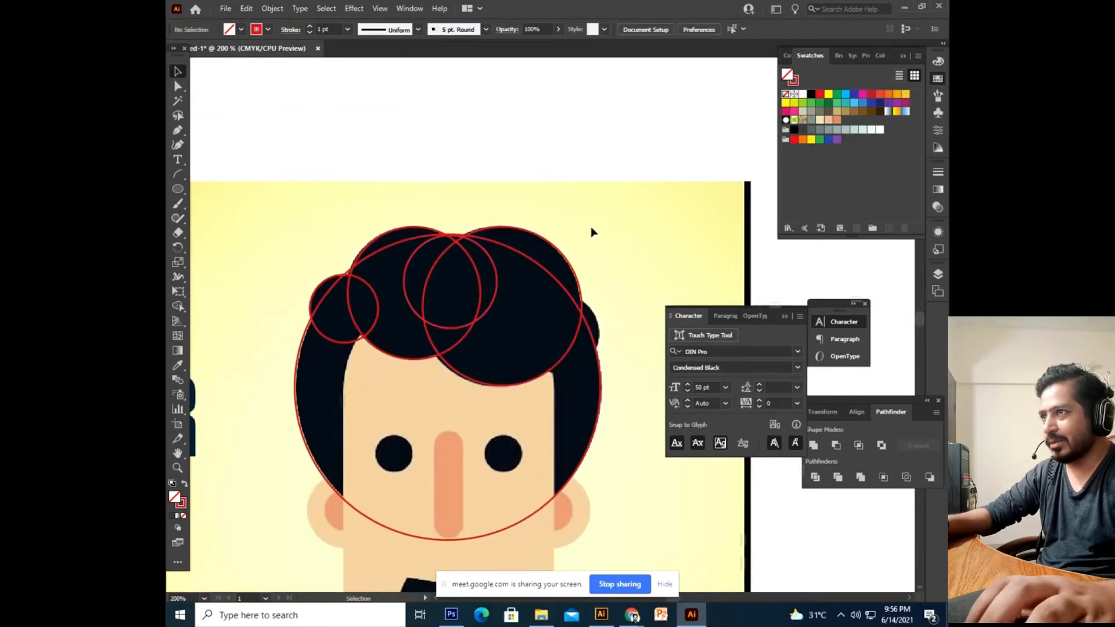
left_click(487, 318)
left_click_drag(487, 318, 587, 372)
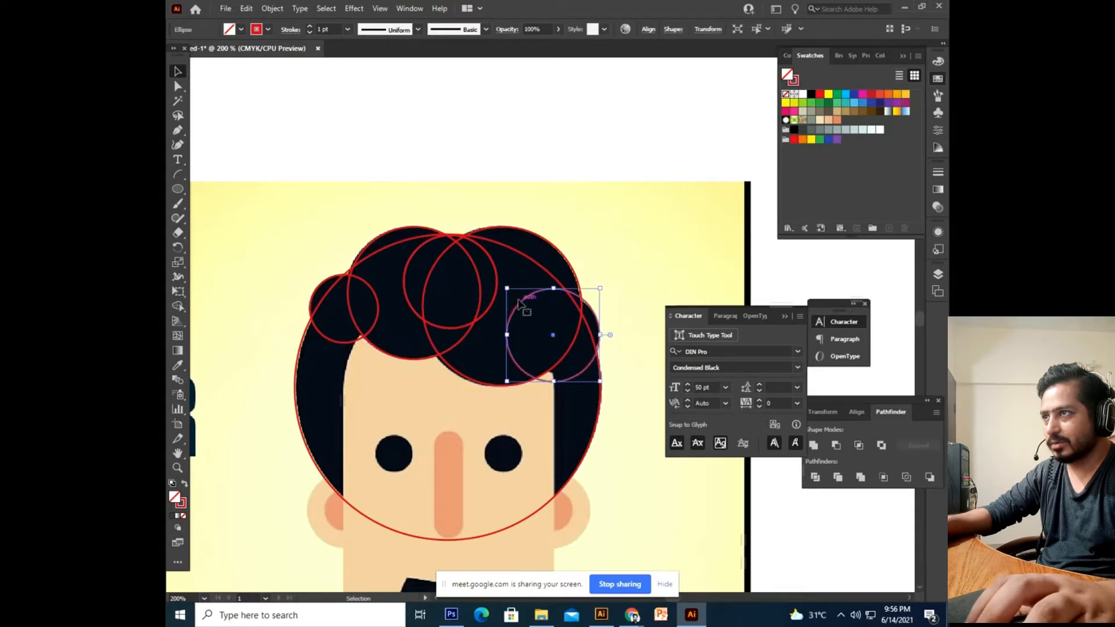
left_click_drag(508, 288, 537, 319)
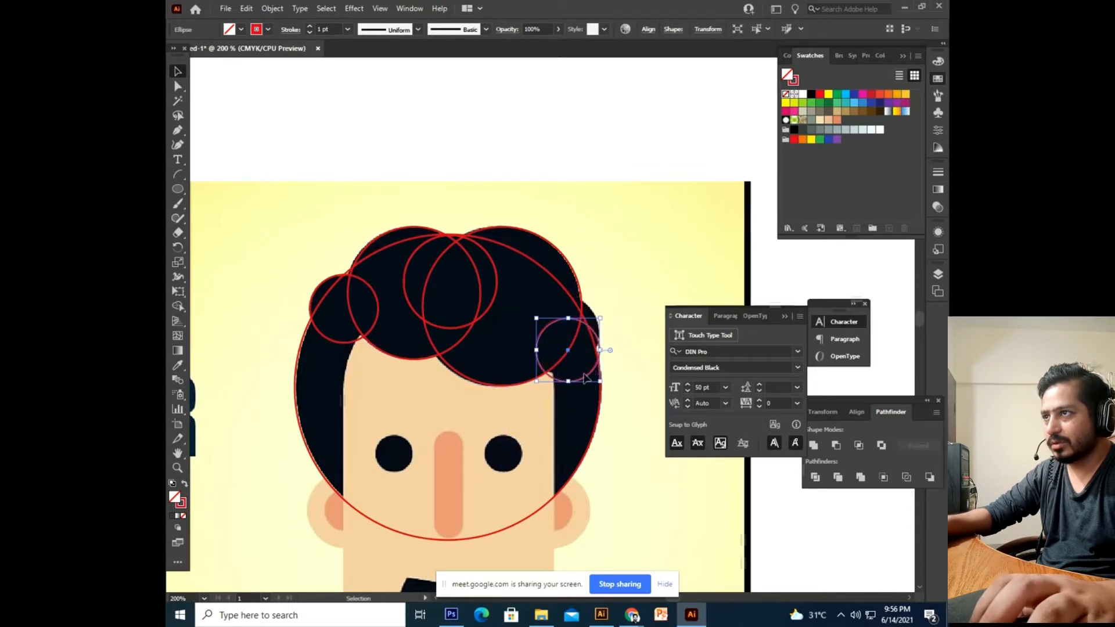
left_click_drag(587, 381, 587, 361)
left_click(620, 275)
Circle the left eye and Alt-copy that circle onto the right eye.
scroll(621, 275, "down", 5)
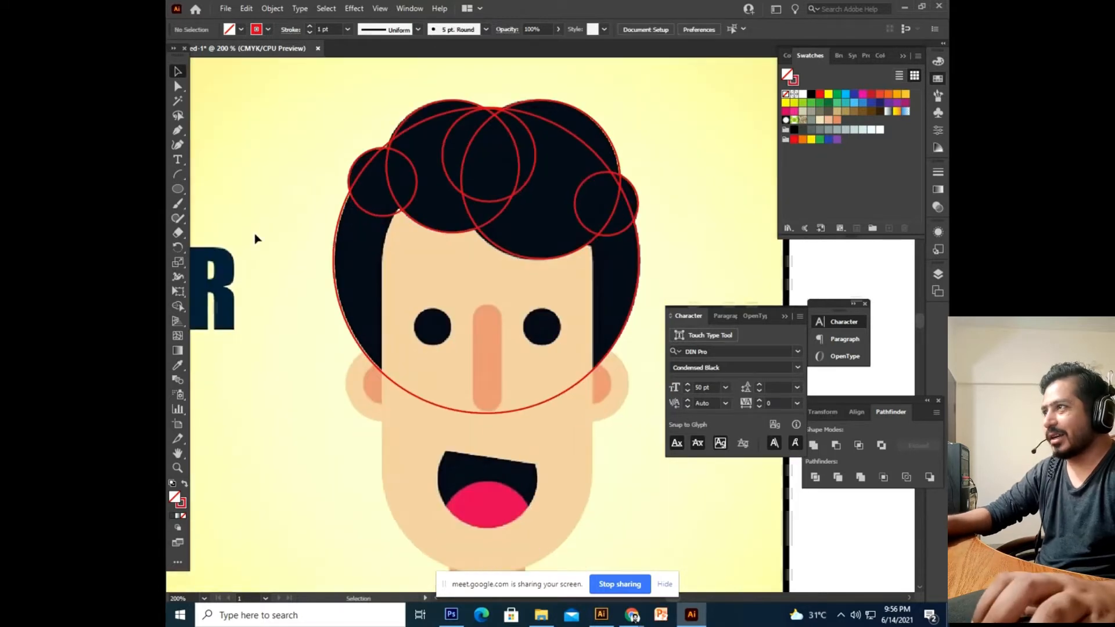
left_click_drag(417, 311, 451, 346)
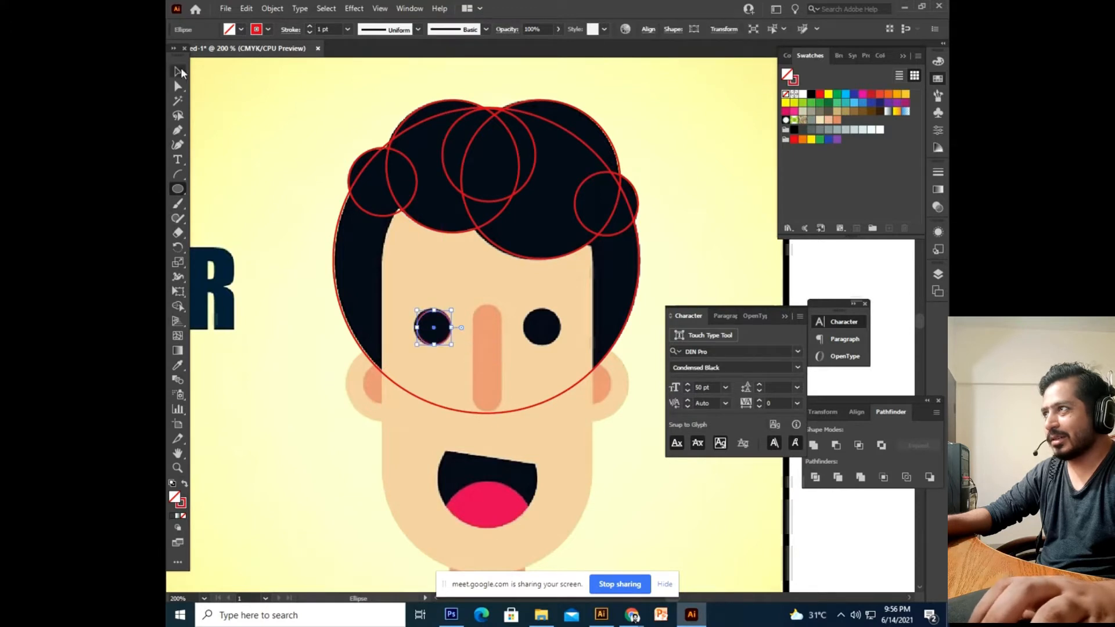
left_click(180, 72)
left_click_drag(418, 310, 433, 296)
left_click(484, 291)
left_click(413, 304)
left_click_drag(412, 306, 521, 307)
left_click(509, 285)
left_click_drag(407, 342, 407, 325)
Draw a rounded rectangle outlining the nose.
left_click_drag(179, 189, 232, 192)
left_click_drag(351, 302, 336, 286)
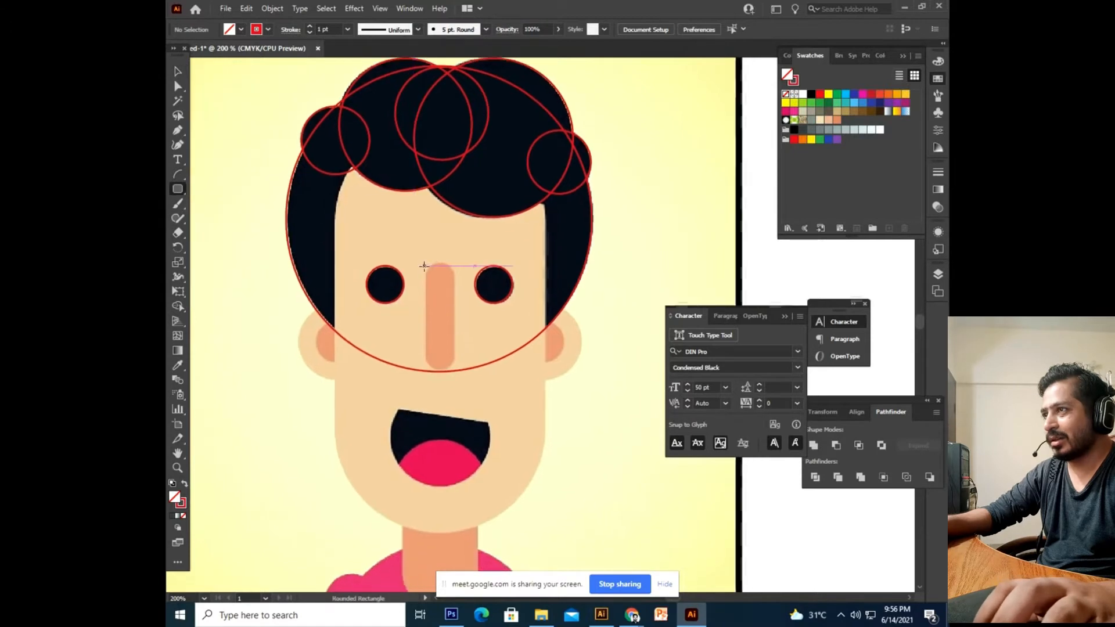
left_click_drag(425, 264, 454, 371)
left_click_drag(365, 399, 405, 379)
Draw a circle over the left ear and shrink it to about 28 pt.
left_click_drag(177, 190, 232, 219)
left_click_drag(341, 287, 395, 360)
left_click(178, 73)
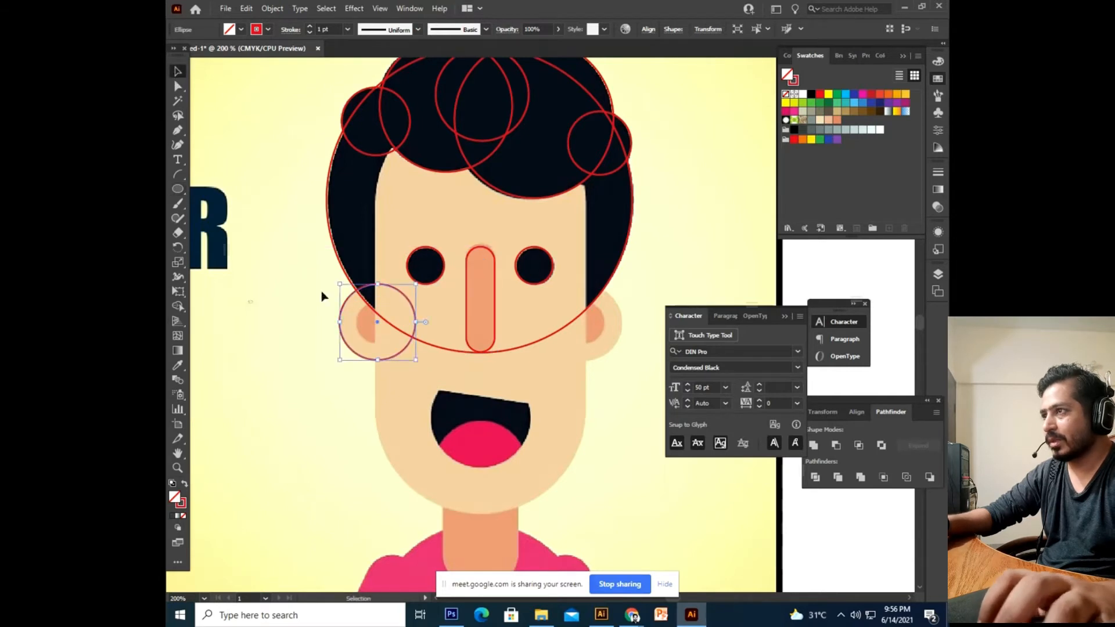
left_click_drag(416, 285, 410, 301)
left_click(269, 431)
left_click_drag(364, 445, 295, 410)
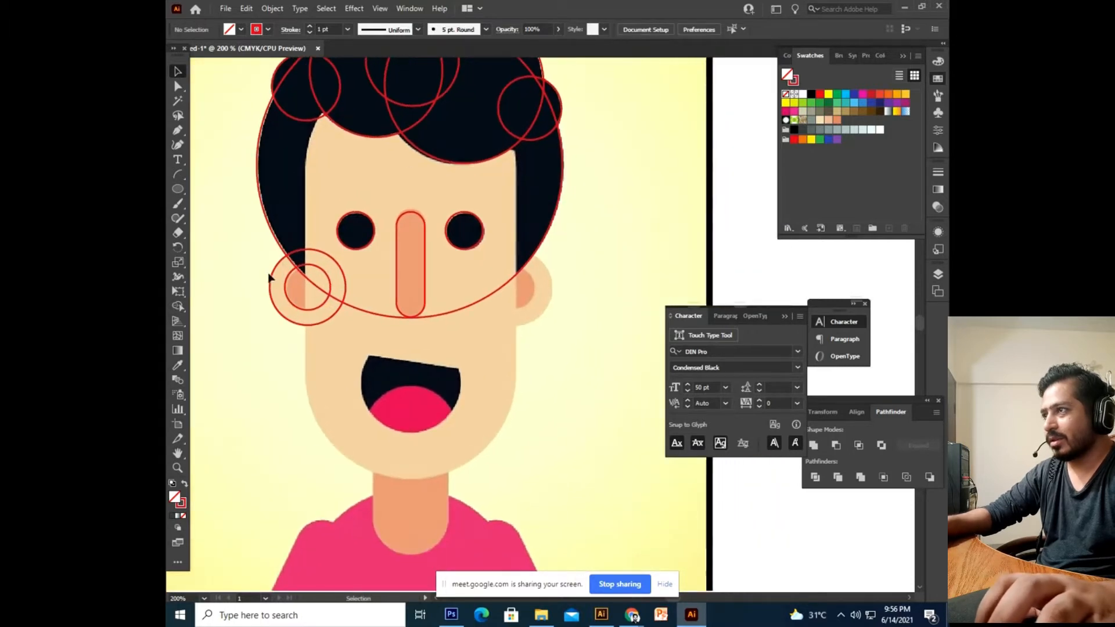
Select both left-ear circles and Alt-copy them onto the right ear.
left_click_drag(313, 321, 311, 329)
left_click(256, 383)
left_click(295, 306)
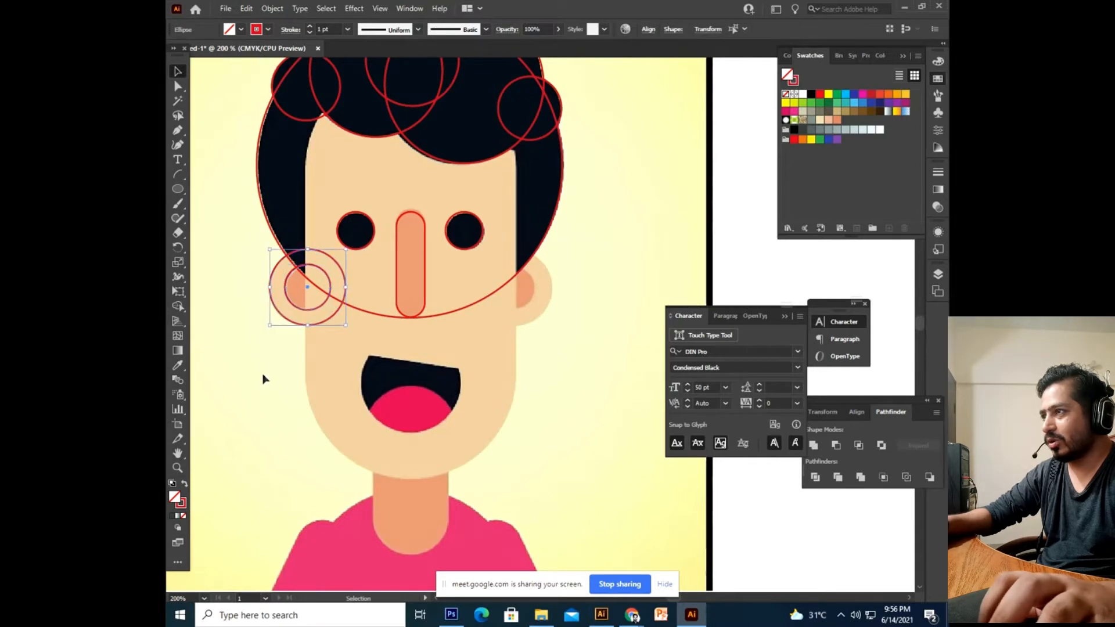
left_click(335, 313, "shift")
left_click_drag(317, 312, 523, 323)
left_click(532, 373)
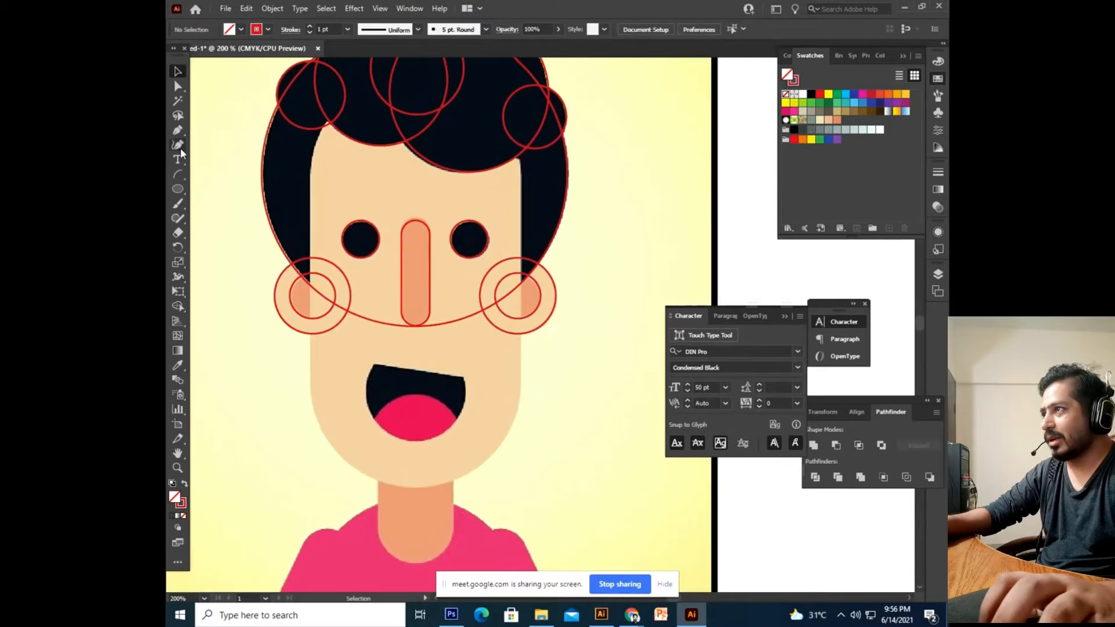
Draw a plain rectangle covering the face, redrawing it after a misplaced first attempt.
left_click(179, 190)
left_click(179, 189)
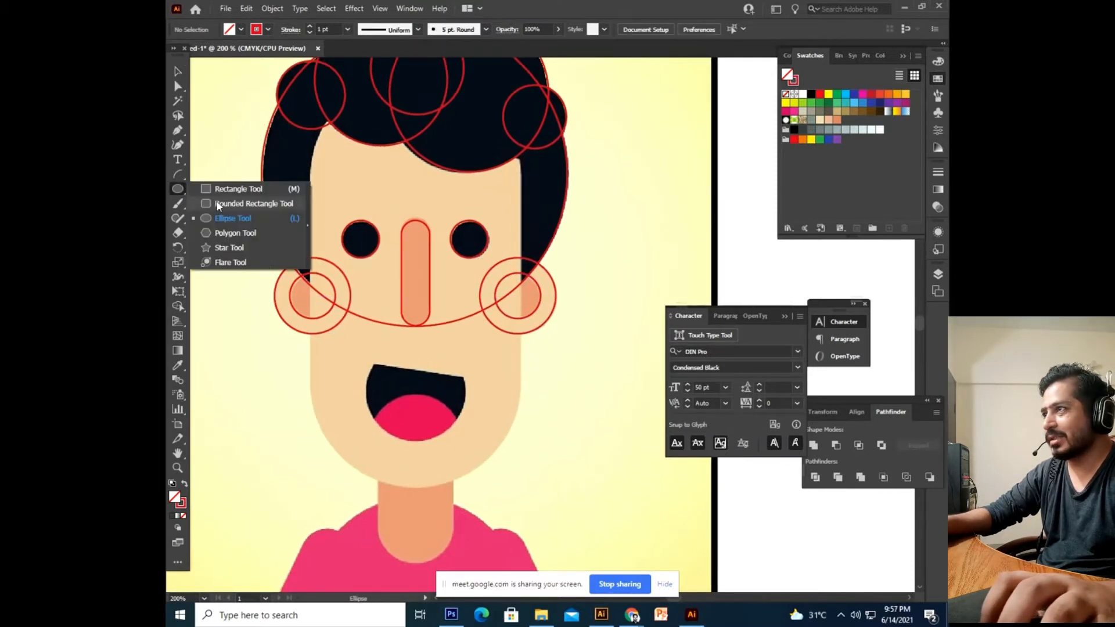
left_click(238, 189)
left_click_drag(314, 105, 438, 357)
key("ctrl+z")
left_click_drag(311, 115, 520, 488)
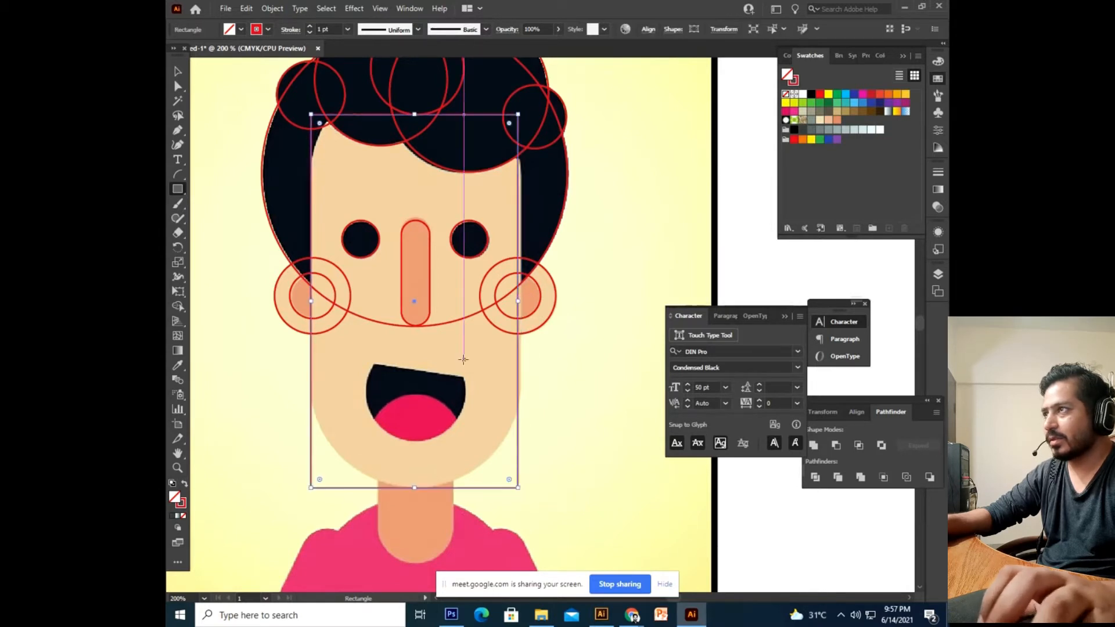
Try rounding all the face rectangle's corners with Direct Selection, then undo it.
left_click(178, 88)
left_click_drag(320, 124, 448, 197)
left_click_drag(361, 214, 375, 190)
left_click(301, 163)
left_click(244, 138)
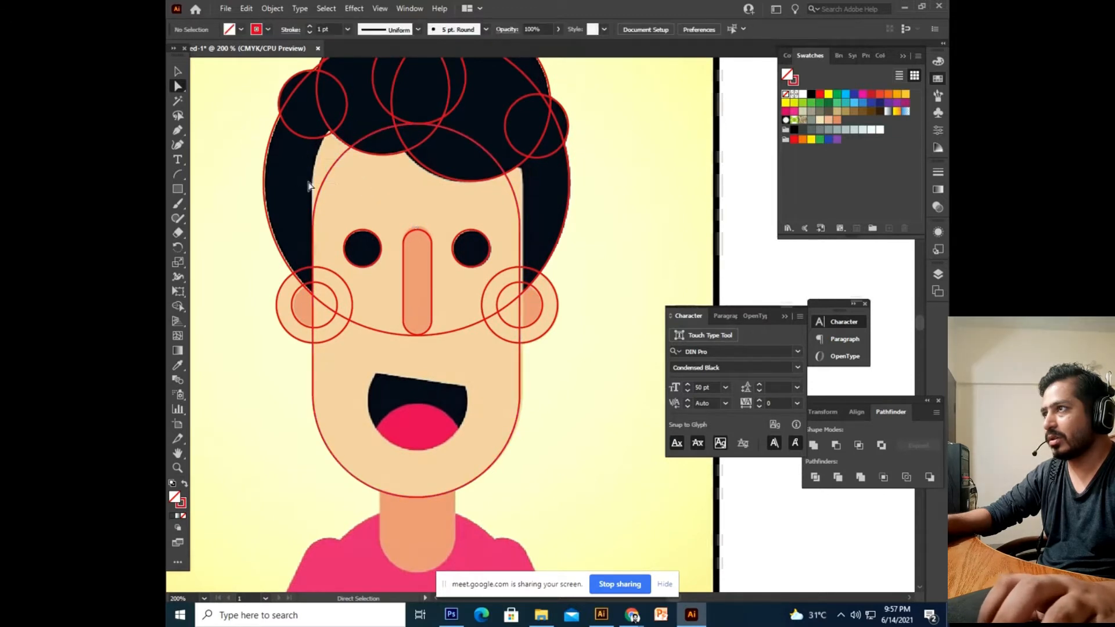
key("ctrl+z")
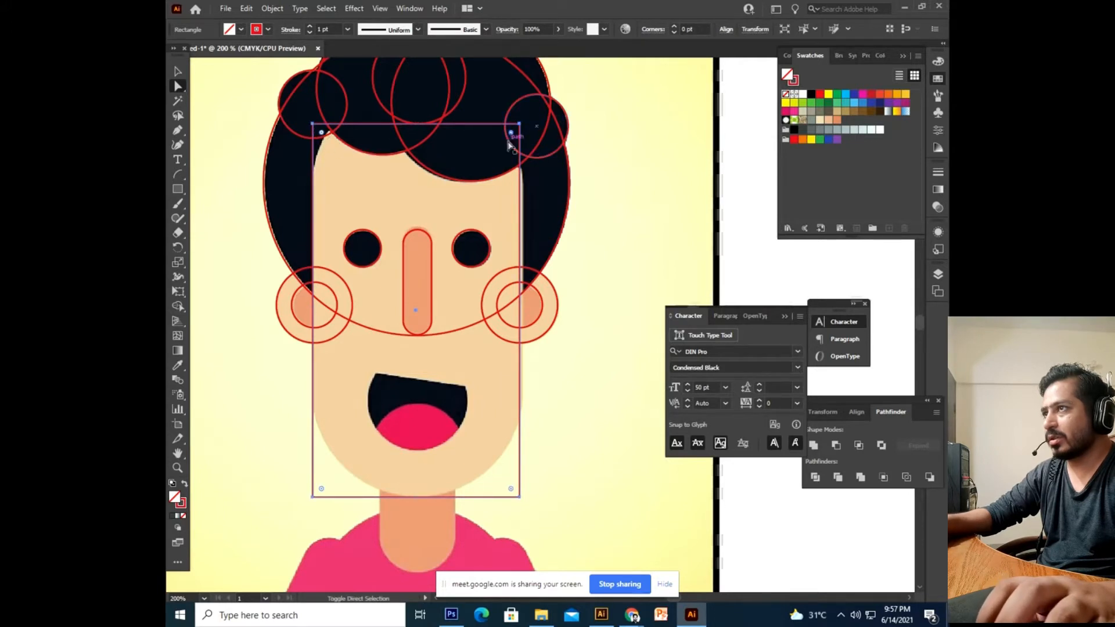
Round the face rectangle's top corners with the live-corner widget.
left_click_drag(511, 133, 472, 153)
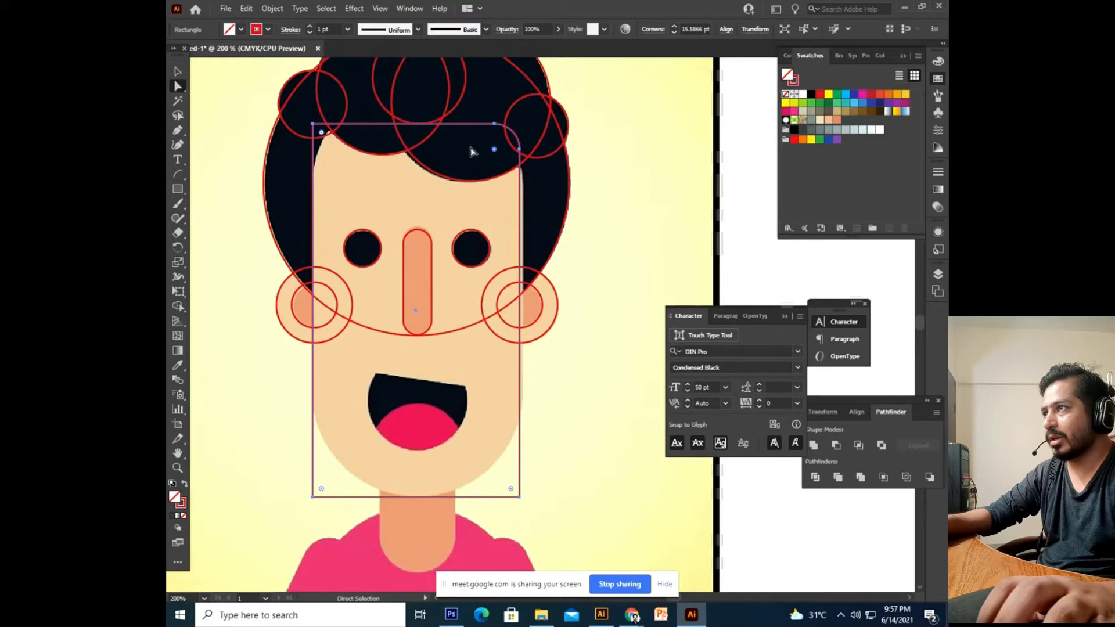
key("ctrl+z")
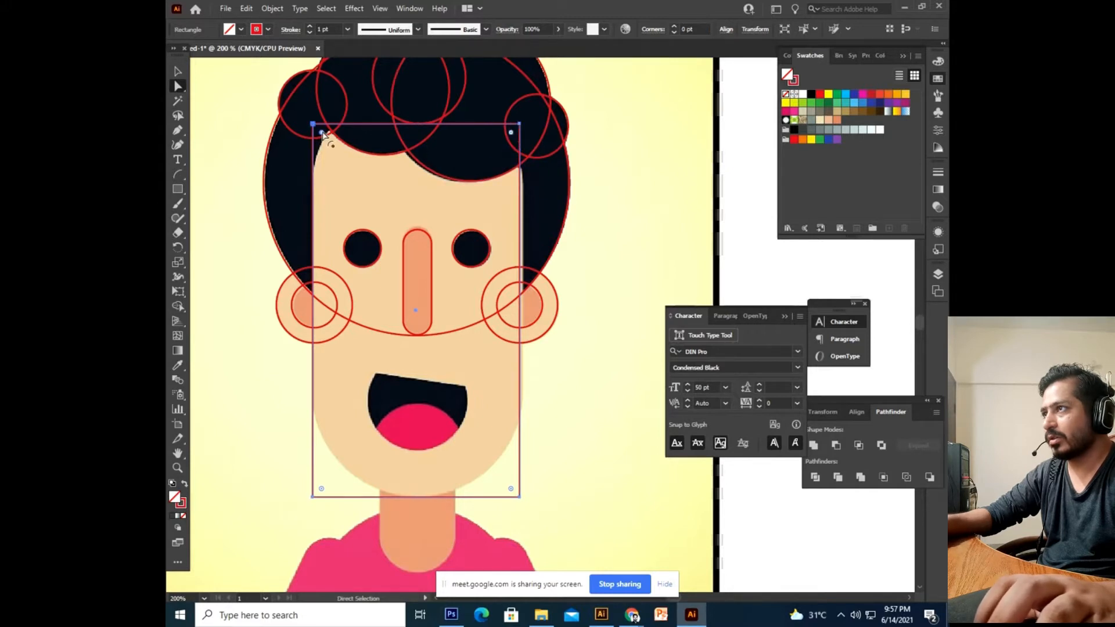
left_click_drag(510, 134, 532, 210)
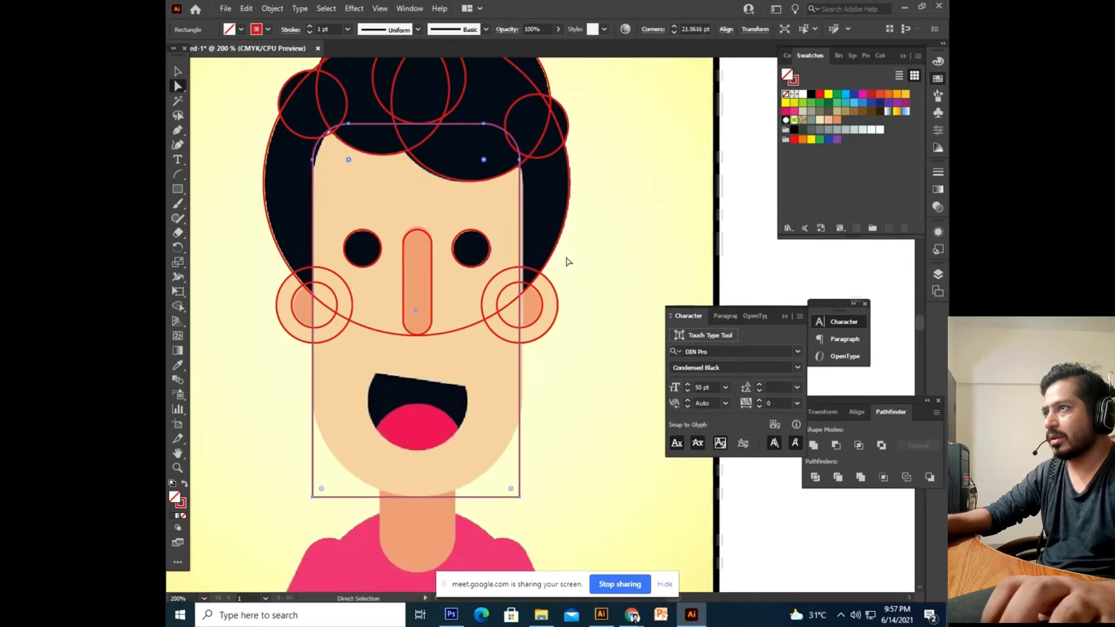
left_click(598, 279)
Select the rectangle's bottom corners and round them to fit the chin.
left_click_drag(285, 515, 473, 281)
left_click(531, 455)
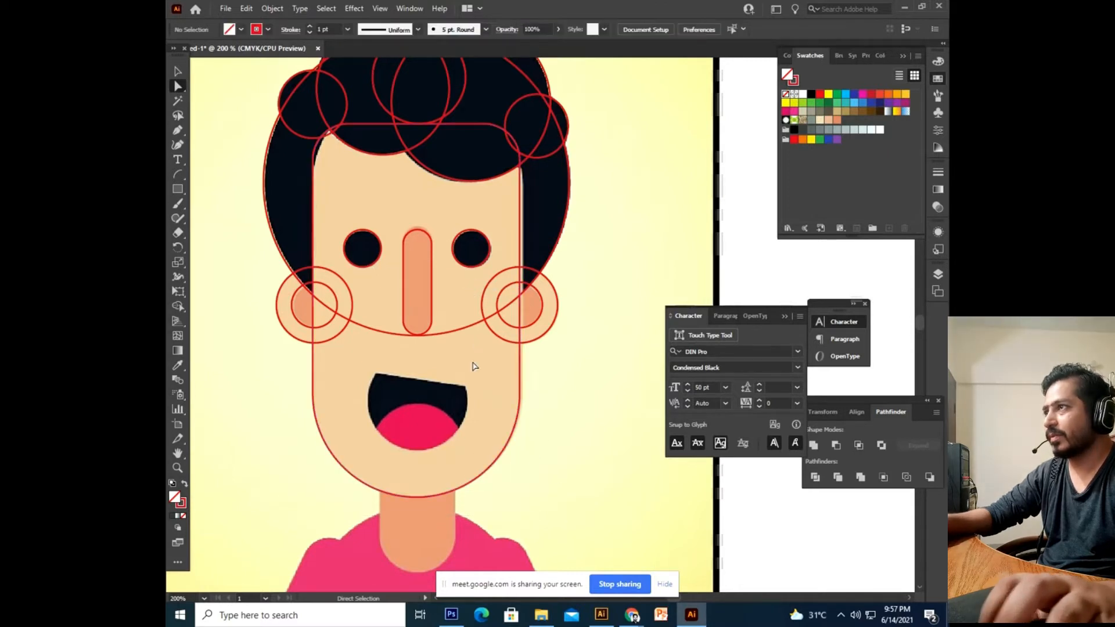
scroll(262, 105, "down", 3)
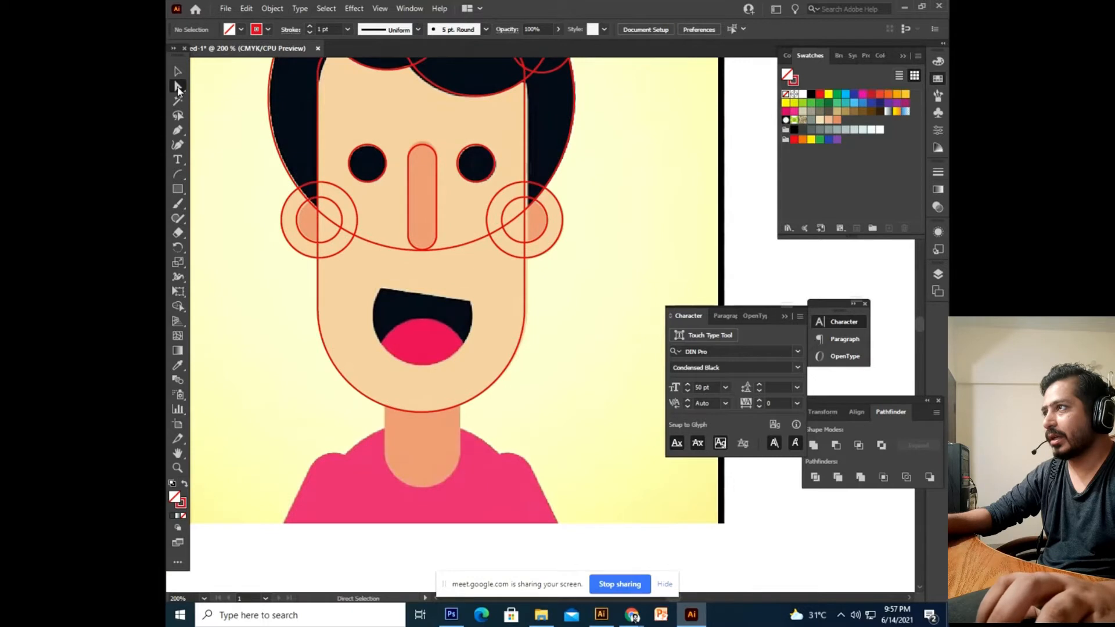
scroll(249, 280, "up", 2)
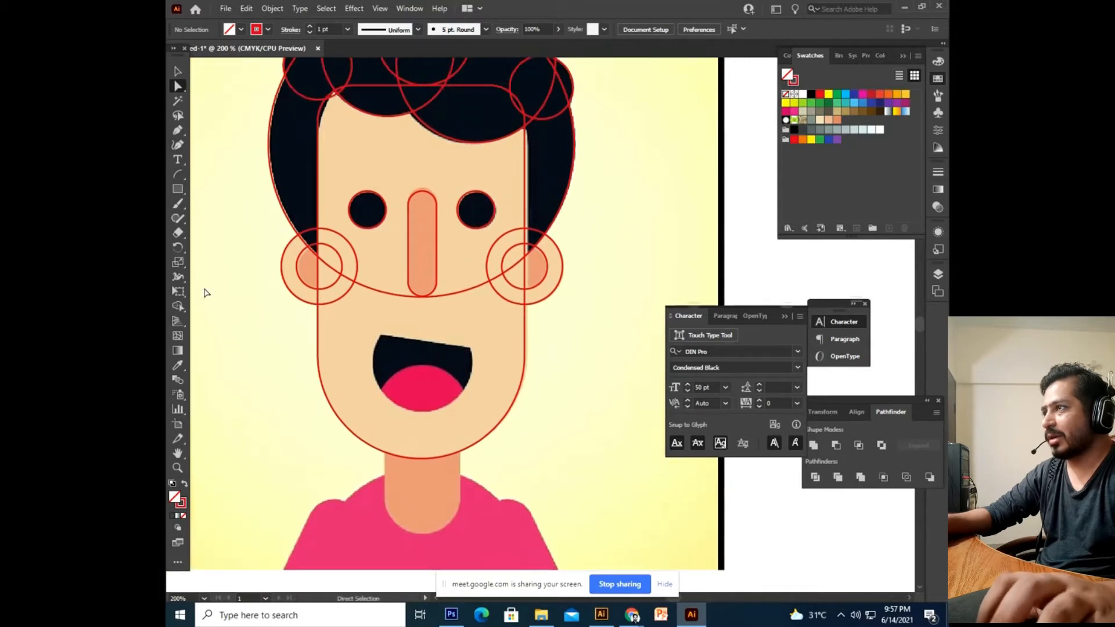
scroll(219, 223, "up", 1)
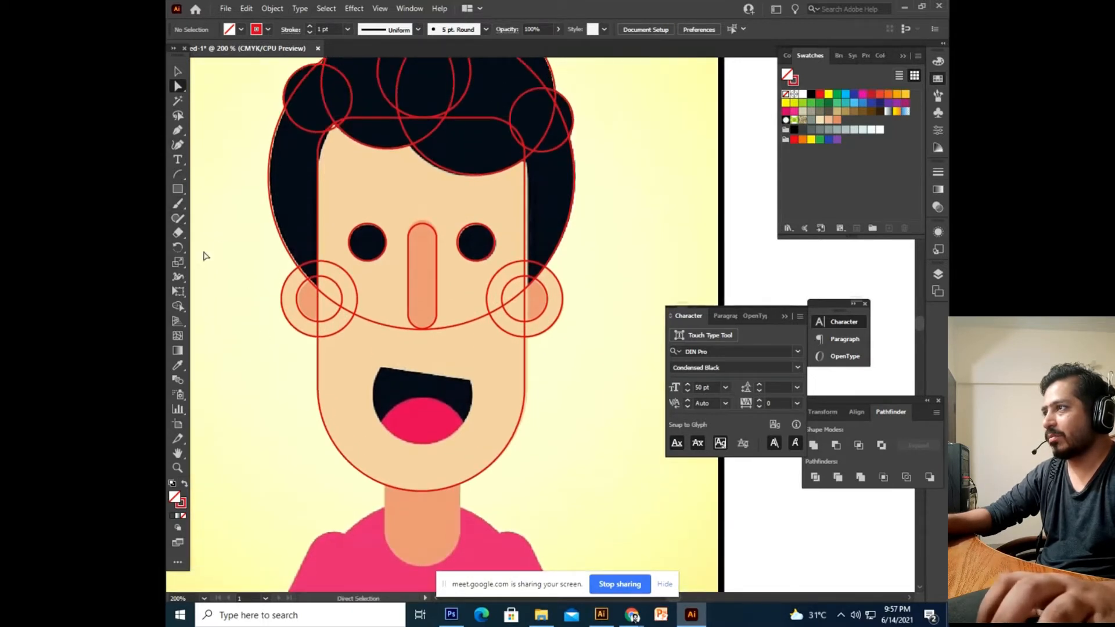
left_click_drag(179, 196, 233, 218)
scroll(340, 341, "down", 1)
scroll(339, 340, "right", 1)
Draw a circle around the mouth and copy it straight down below the mouth.
left_click_drag(339, 341, 427, 411)
left_click(180, 72)
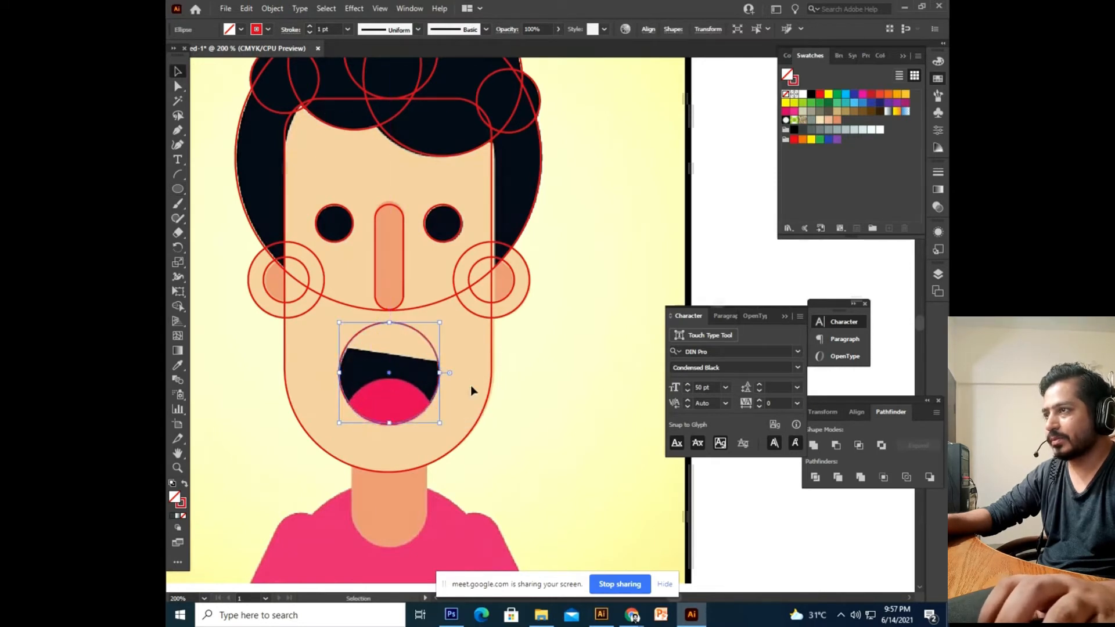
left_click(539, 427)
scroll(519, 442, "left", 1)
left_click(455, 393)
left_click(520, 461)
left_click(442, 411)
left_click_drag(442, 414, 441, 470)
left_click(532, 460)
left_click_drag(534, 466, 541, 473)
Draw a Pen cutting path over the mouth's upper edge, starting at its left corner.
left_click(178, 146)
left_click(179, 130)
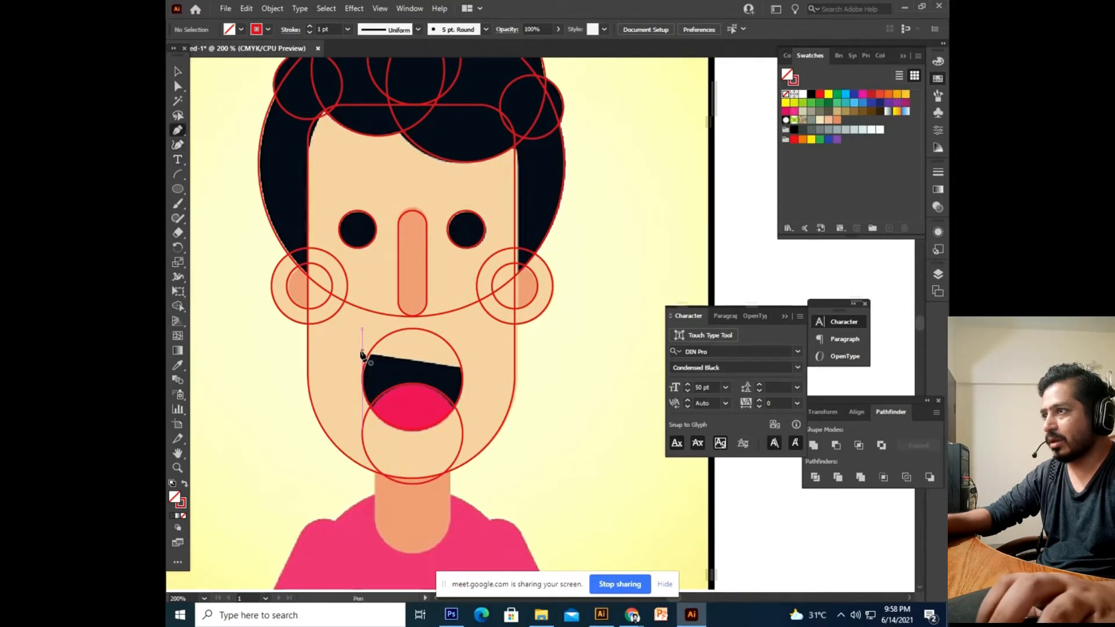
left_click(356, 351)
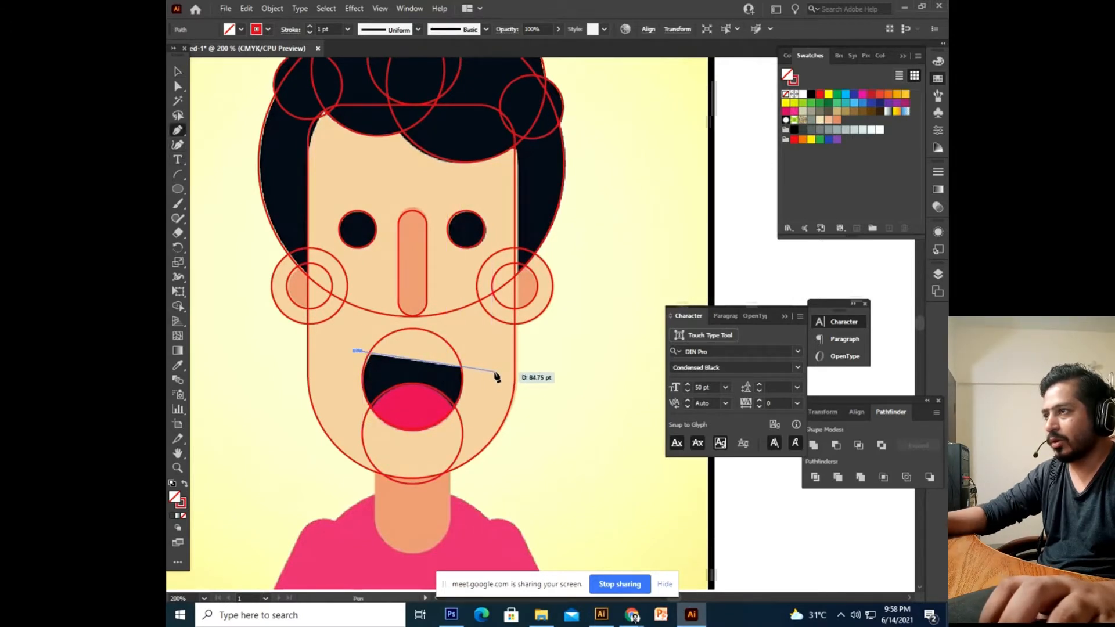
key("ctrl+z")
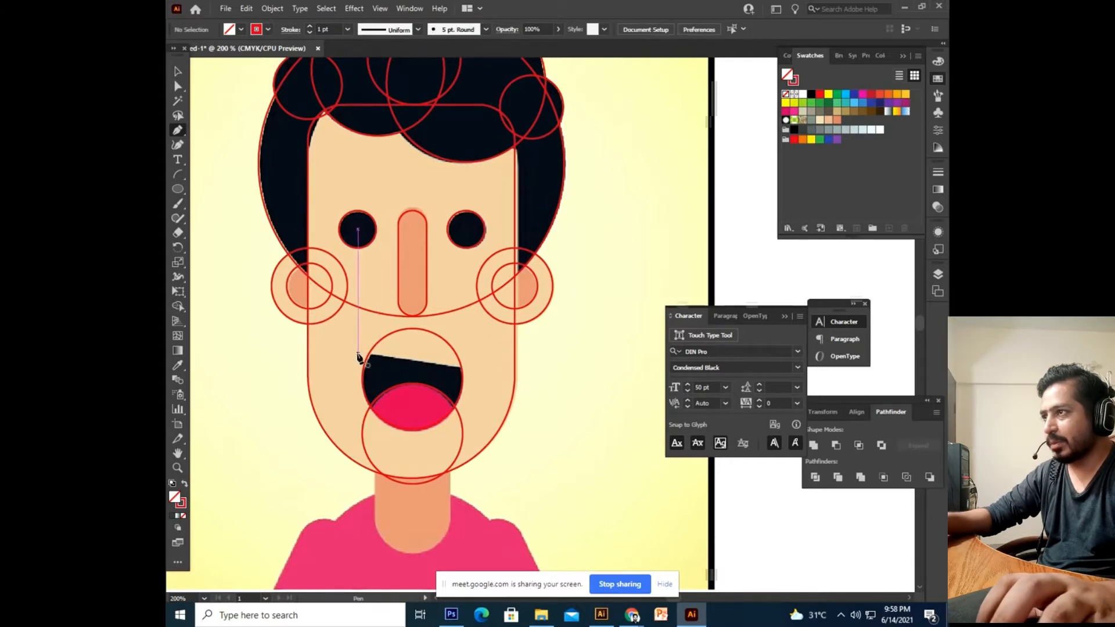
left_click(358, 351)
left_click(477, 370)
left_click_drag(476, 343, 472, 339)
left_click(427, 321)
left_click(362, 320)
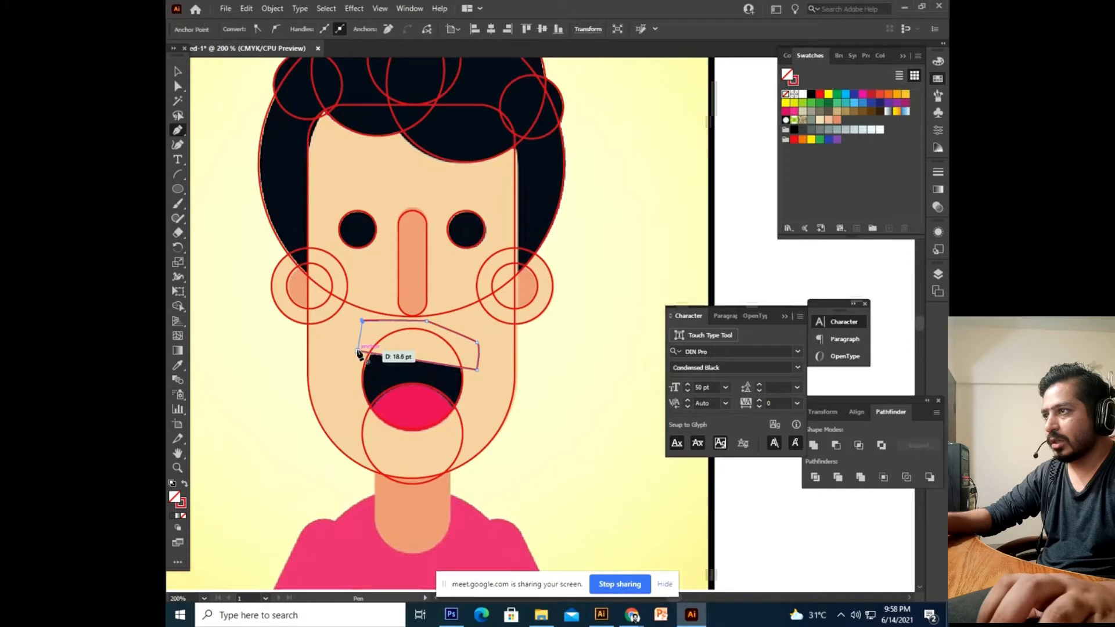
Divide the mouth circle along the cutting path with Pathfinder, then ungroup the pieces.
left_click(178, 73)
scroll(328, 304, "down", 1)
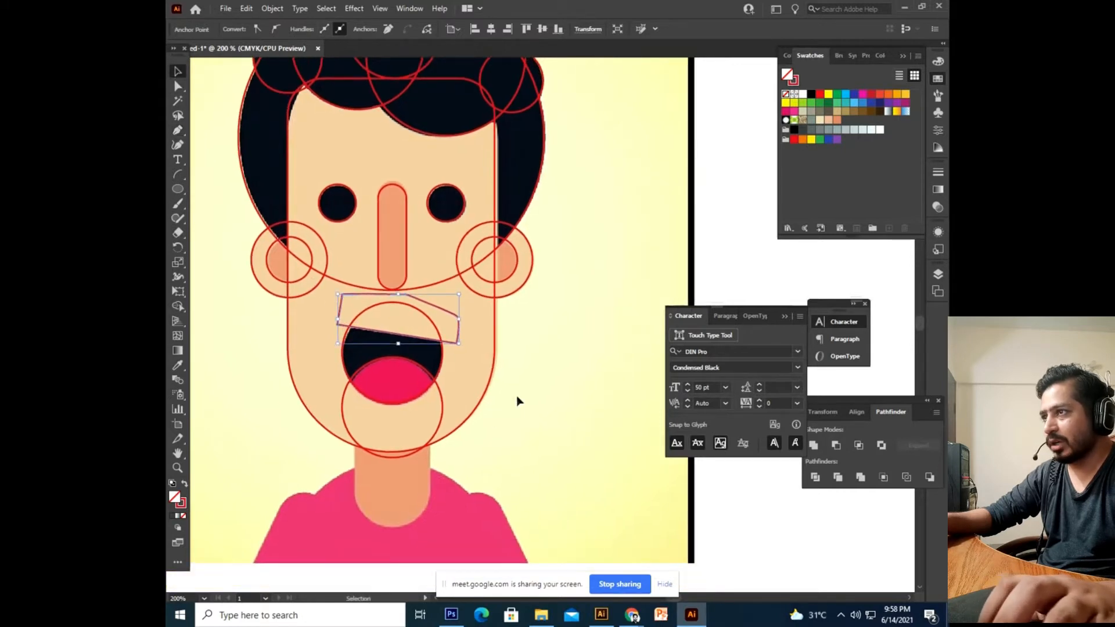
left_click(476, 354)
left_click(458, 341)
left_click(435, 326, "shift")
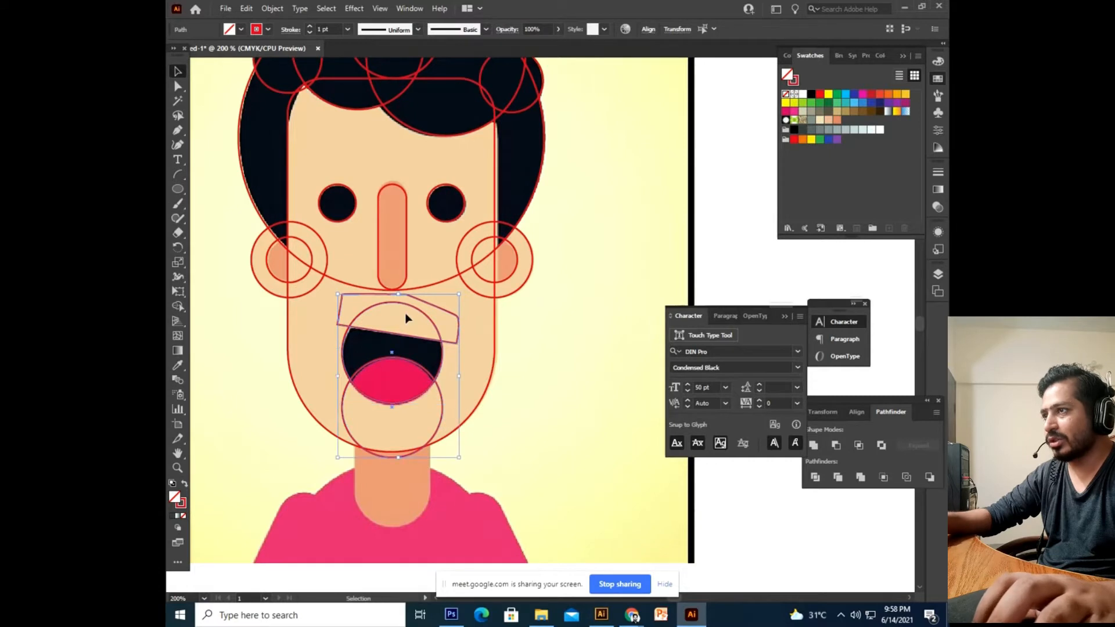
left_click(822, 476)
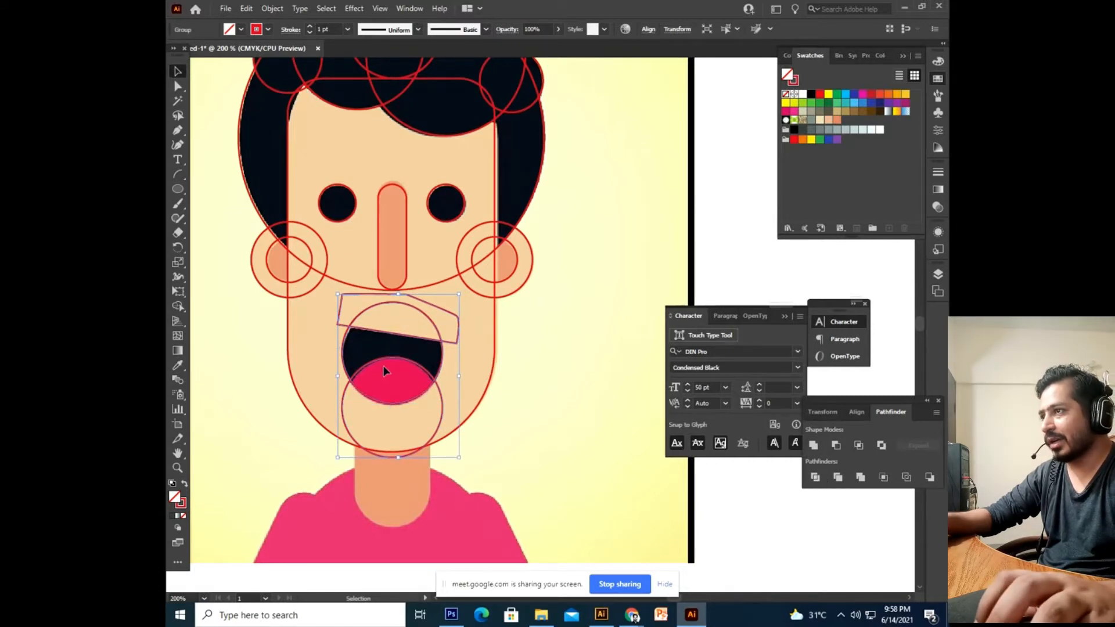
right_click(441, 317)
left_click(477, 432)
left_click(456, 372)
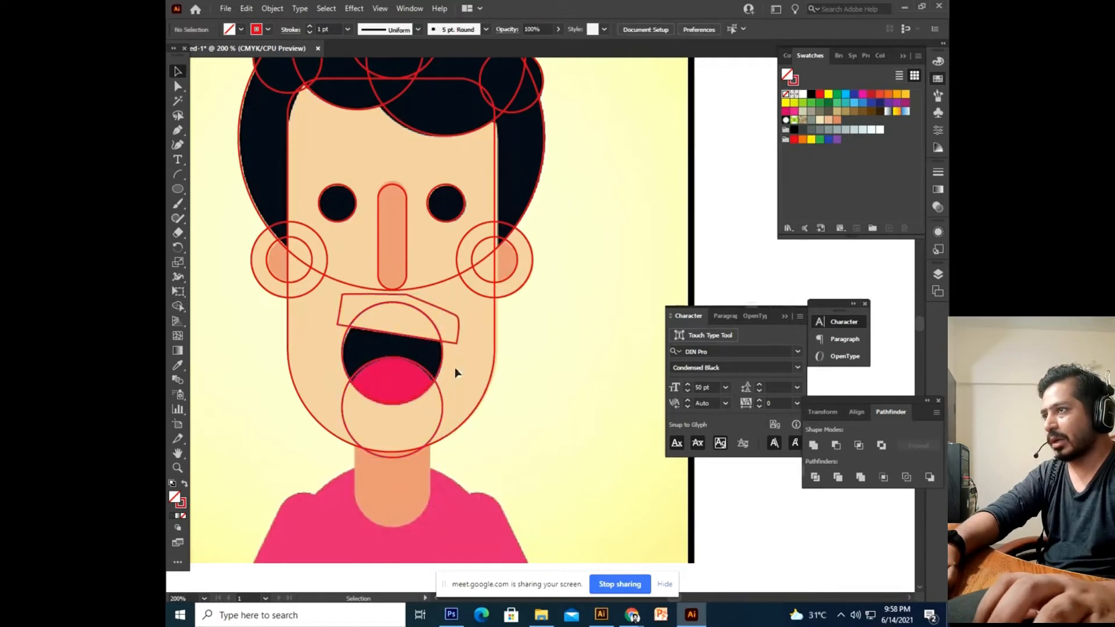
Delete the leftover pieces above the mouth and the chin circle outline.
left_click(447, 319)
key("Delete")
left_click(432, 321)
key("Delete")
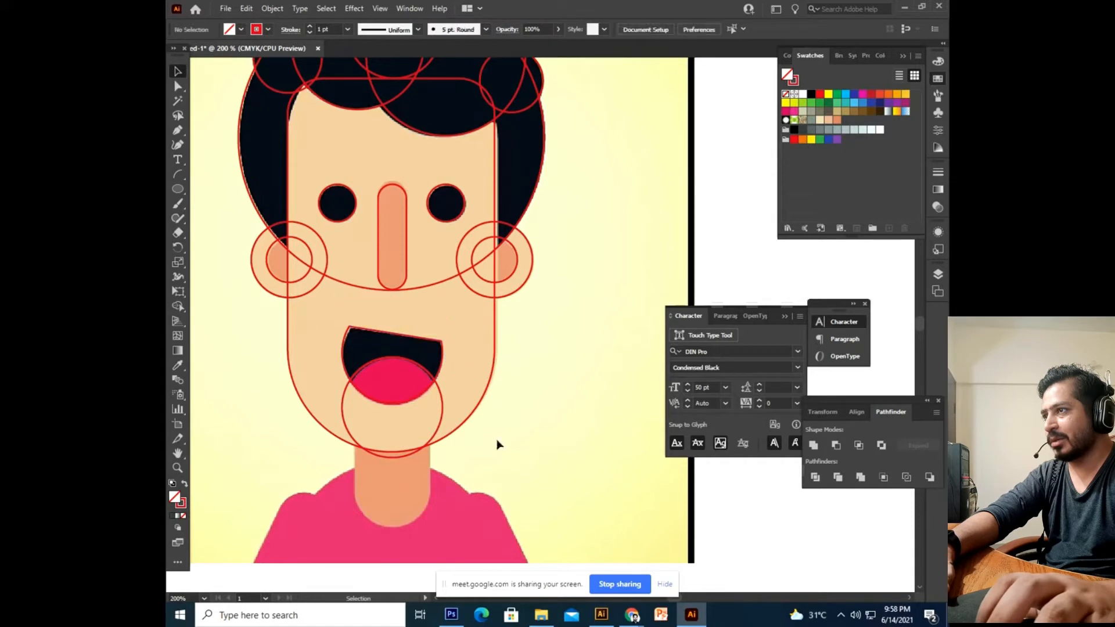
left_click(439, 438)
key("Delete")
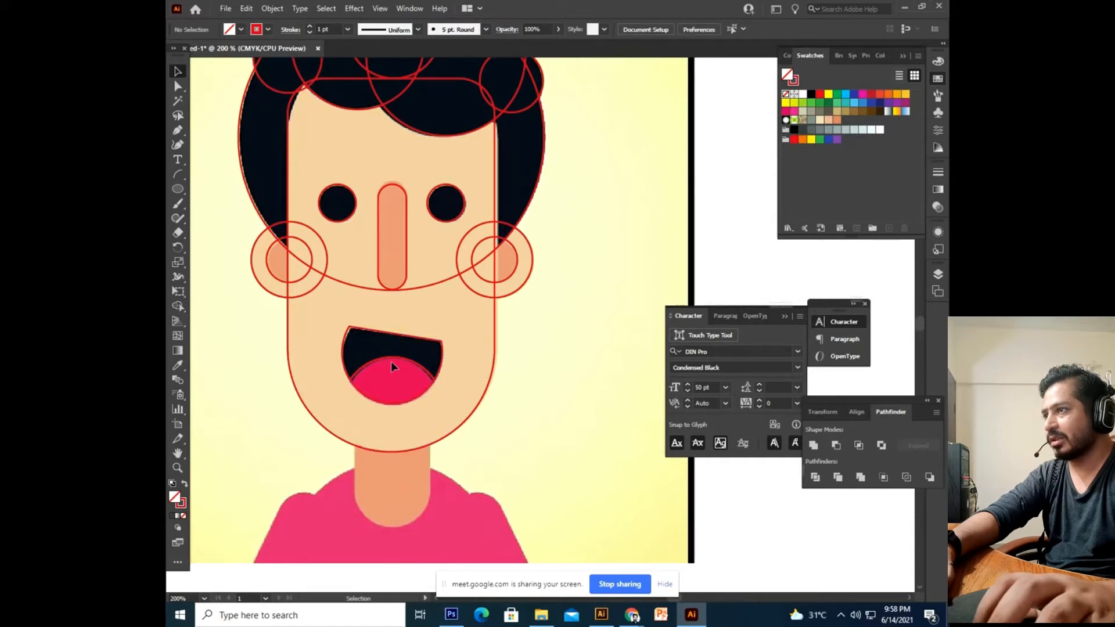
left_click_drag(403, 375, 444, 475)
key("ctrl+z")
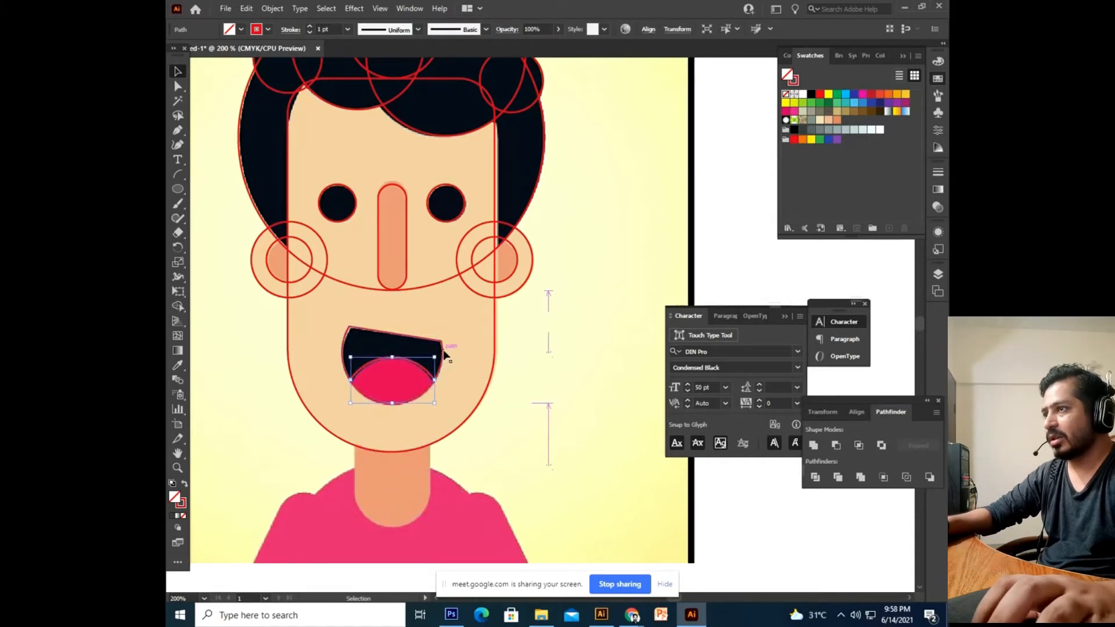
left_click_drag(440, 345, 467, 292)
key("ctrl+z")
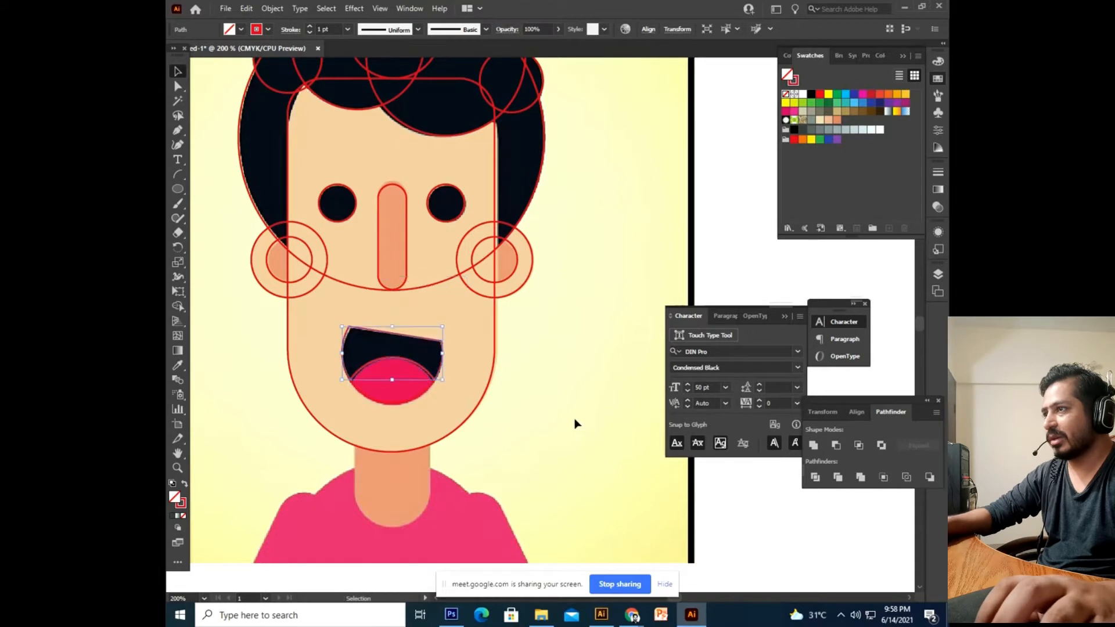
left_click(574, 424)
left_click_drag(507, 496, 533, 448)
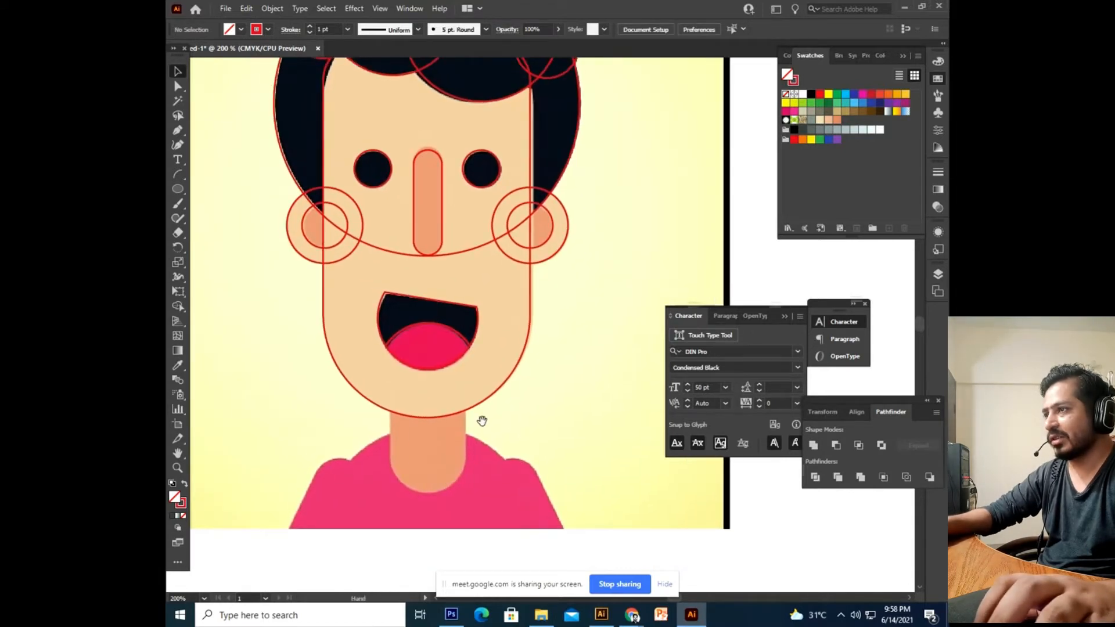
Draw a rounded rectangle from the chin down over the neck, and make its corners much rounder.
left_click_drag(466, 439, 480, 383)
left_click_drag(175, 192, 233, 210)
left_click_drag(396, 319, 474, 424)
key("ctrl+z")
left_click_drag(180, 193, 232, 210)
left_click_drag(397, 295, 472, 425)
key("ctrl+z")
left_click_drag(180, 186, 242, 210)
left_click_drag(397, 311, 471, 426)
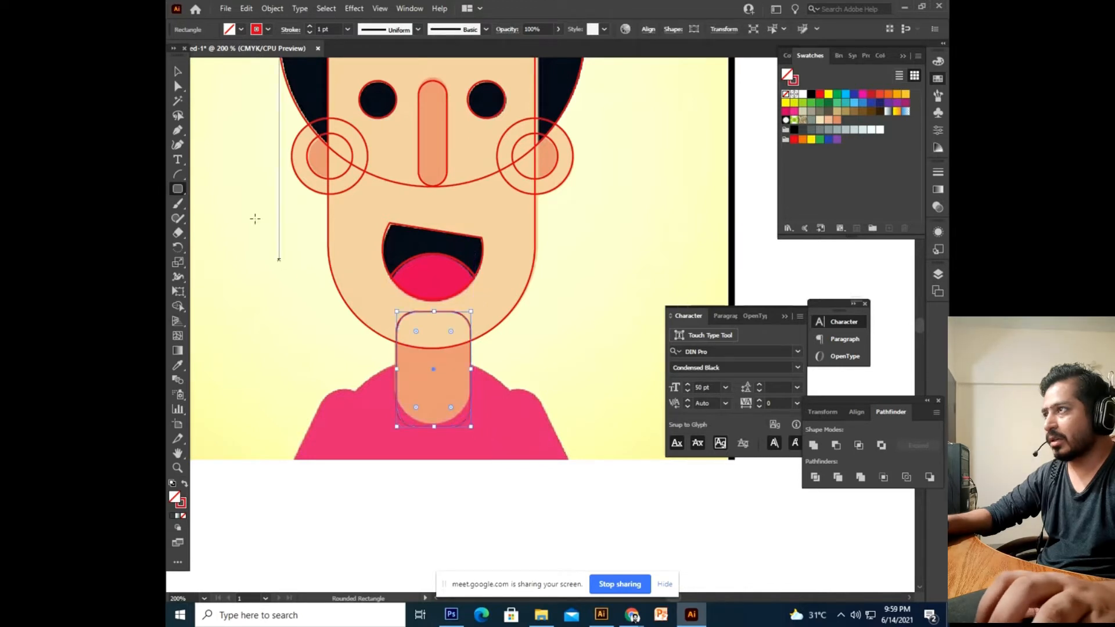
left_click(182, 90)
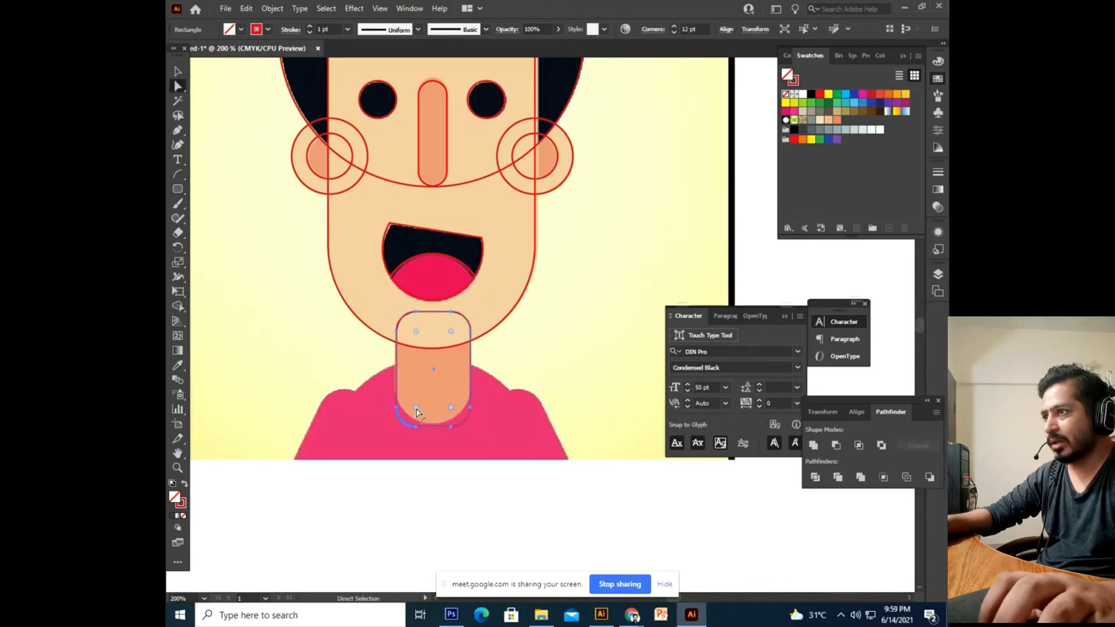
left_click_drag(451, 409, 447, 383)
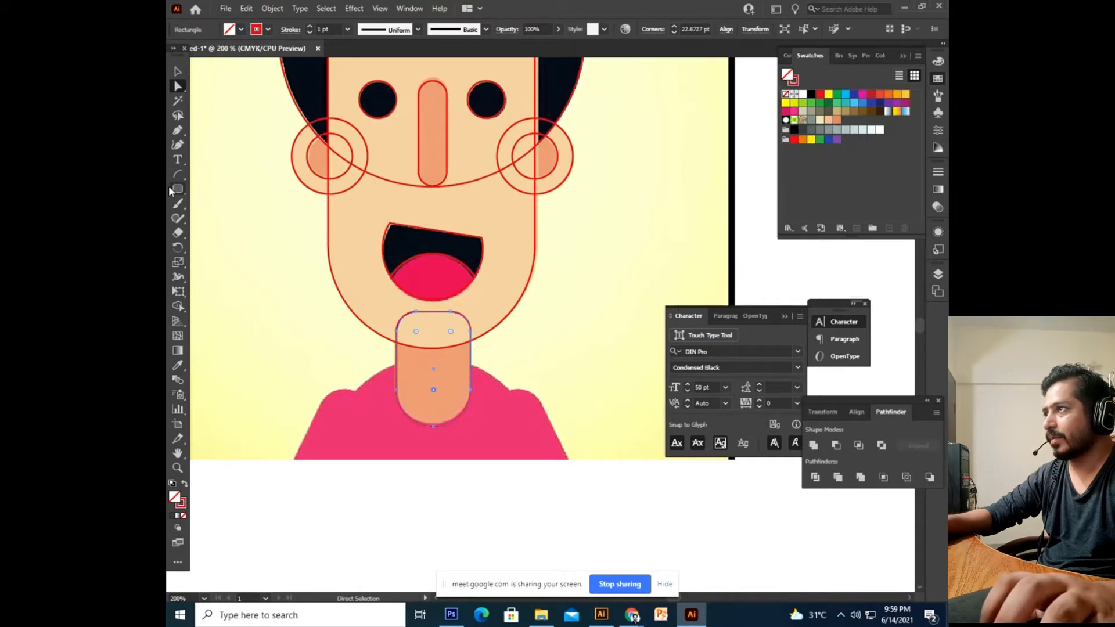
Try an ellipse over the shirt, adjust its size and position, then delete it.
left_click_drag(178, 190, 244, 218)
key("space")
left_click_drag(392, 380, 523, 418)
key("v")
left_click_drag(525, 319, 514, 326)
left_click_drag(514, 413, 519, 416)
left_click_drag(501, 343, 501, 344)
left_click_drag(502, 345, 500, 345)
key("space")
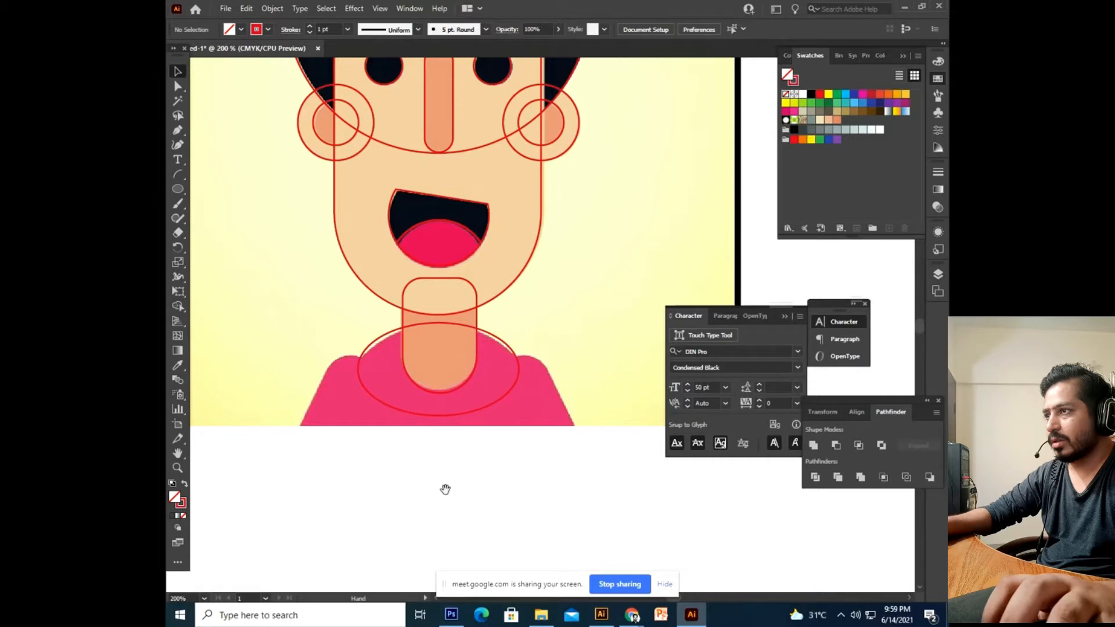
left_click_drag(444, 489, 455, 480)
key("Delete")
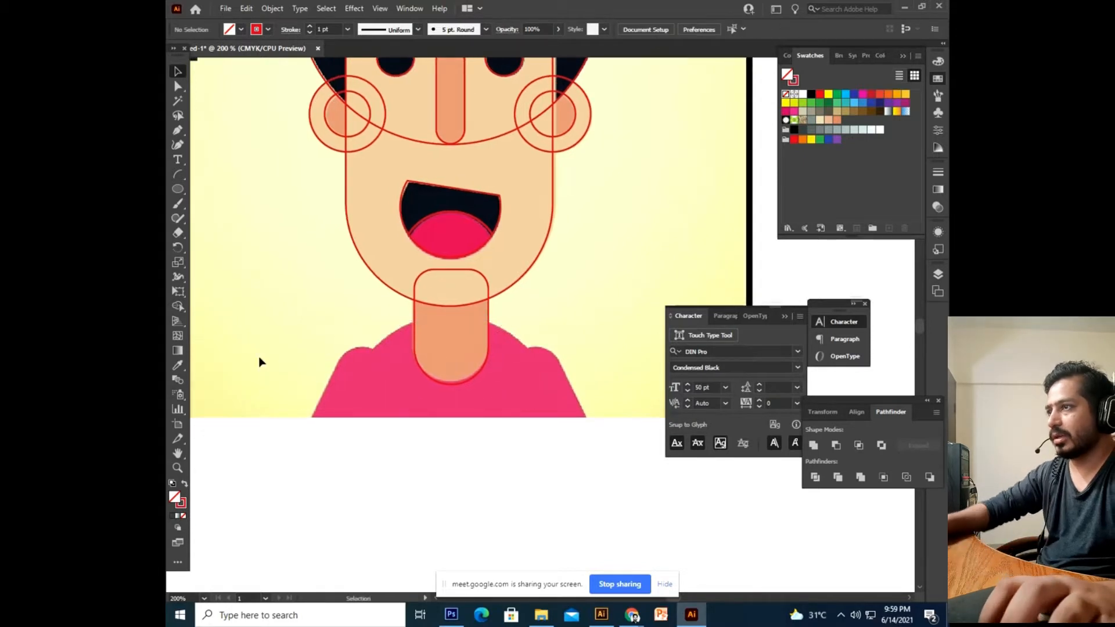
Discard a trial ellipse and draw a rounded rectangle over the shirt body.
left_click(178, 190)
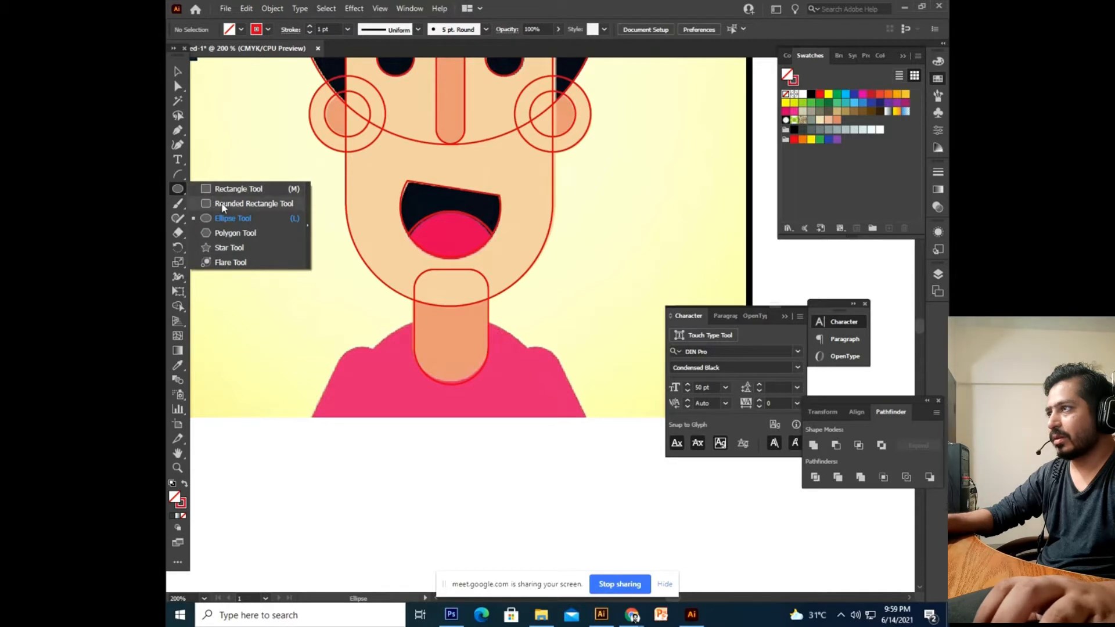
left_click(231, 218)
left_click_drag(374, 324, 552, 497)
key("Delete")
left_click(178, 190)
left_click(205, 203)
left_click_drag(372, 324, 524, 417)
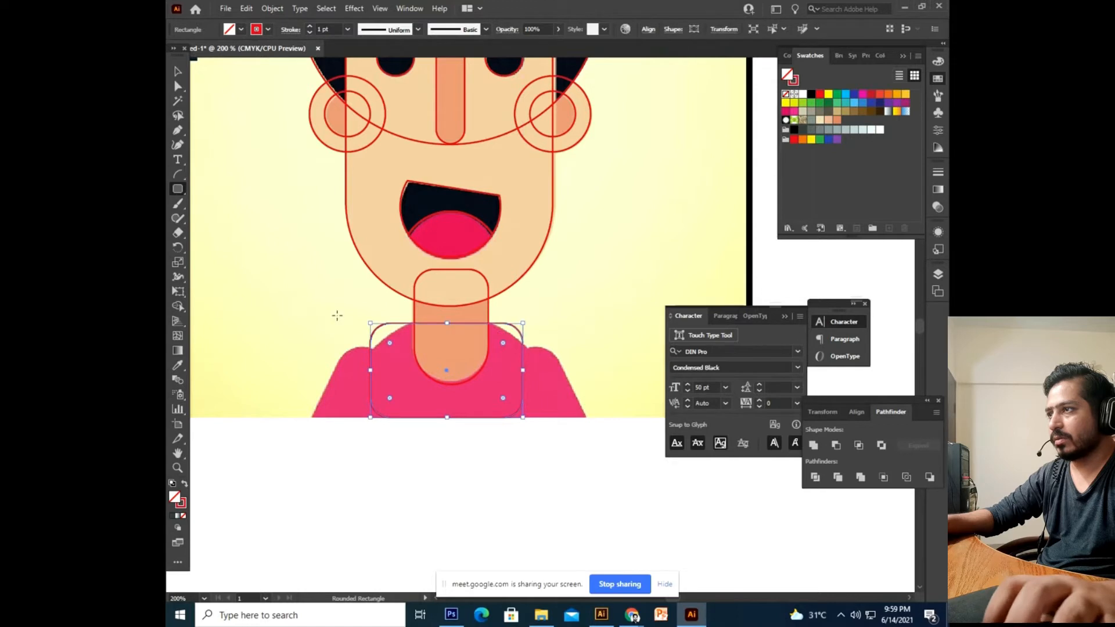
Round the shirt shape's corners more and widen it slightly.
left_click(178, 89)
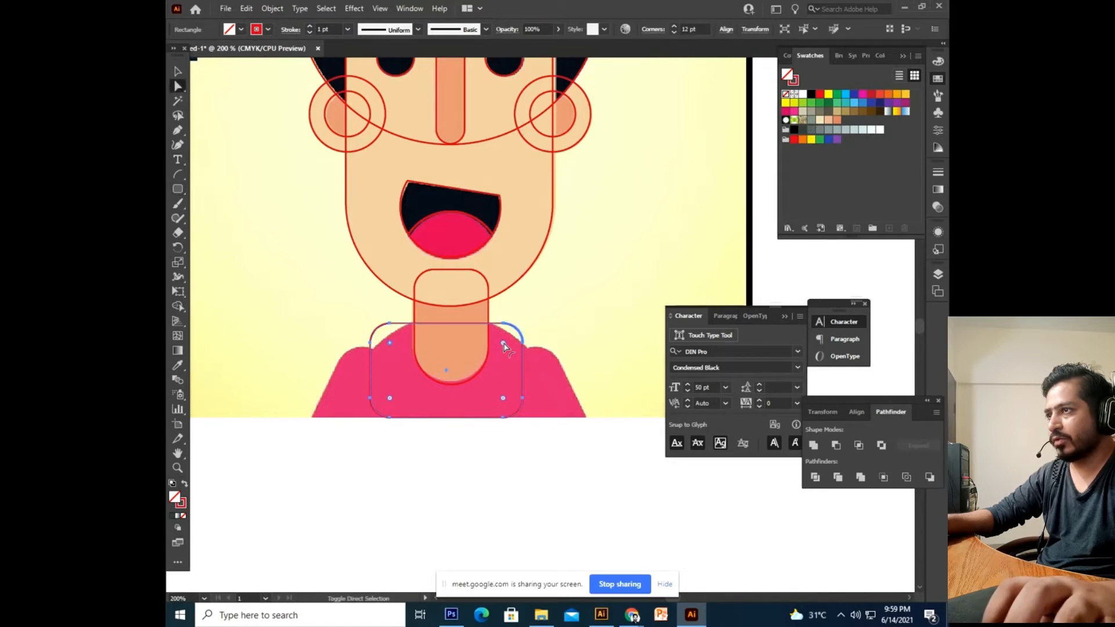
left_click_drag(502, 346, 461, 368)
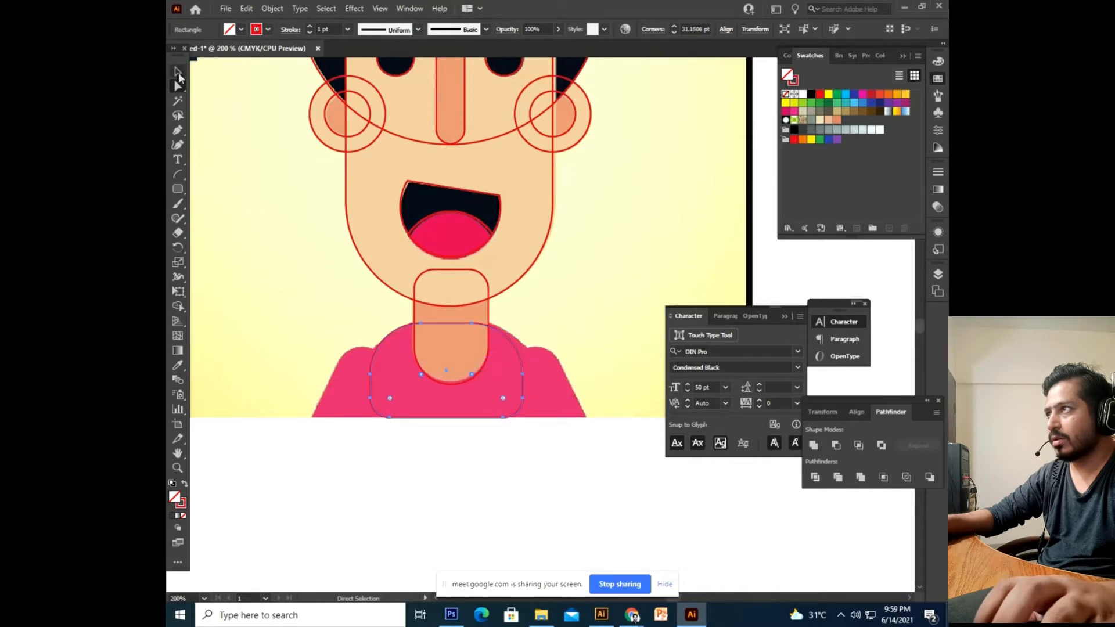
left_click(178, 73)
left_click_drag(522, 326, 527, 323)
key("space")
left_click_drag(498, 442, 468, 446)
key("space")
left_click(459, 466)
left_click(450, 410)
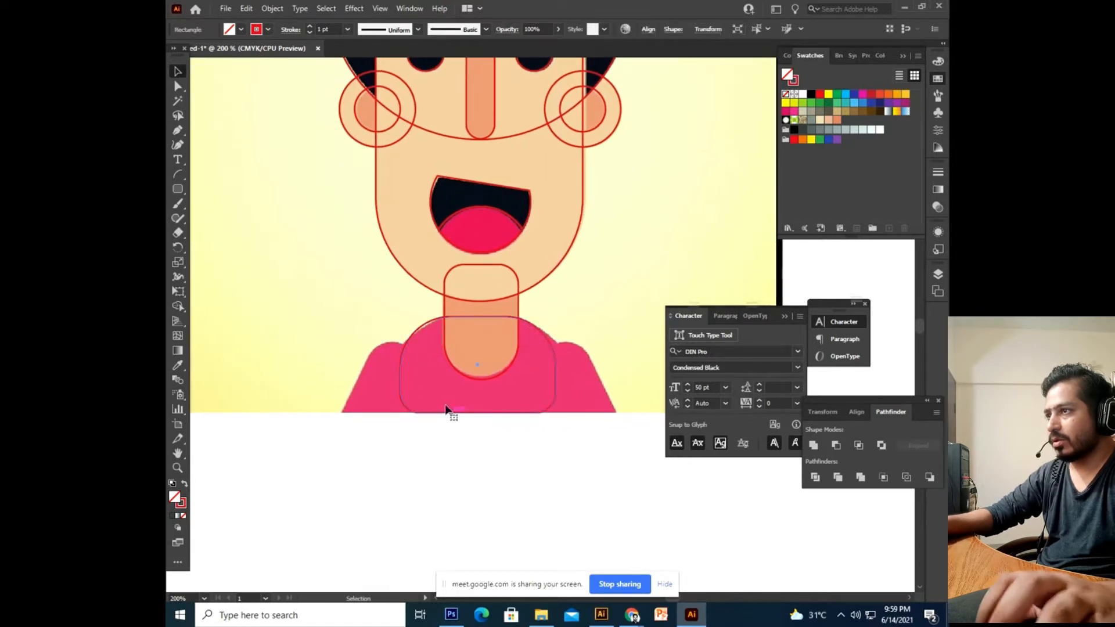
Make the shirt shape's bottom corners square.
key("a")
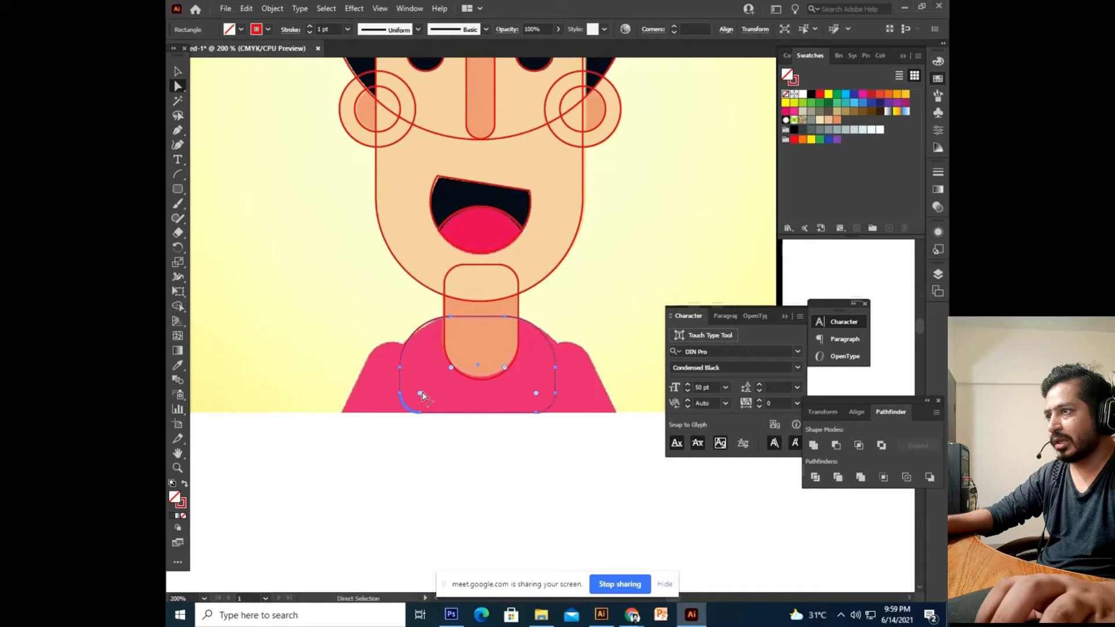
left_click_drag(535, 395, 592, 493)
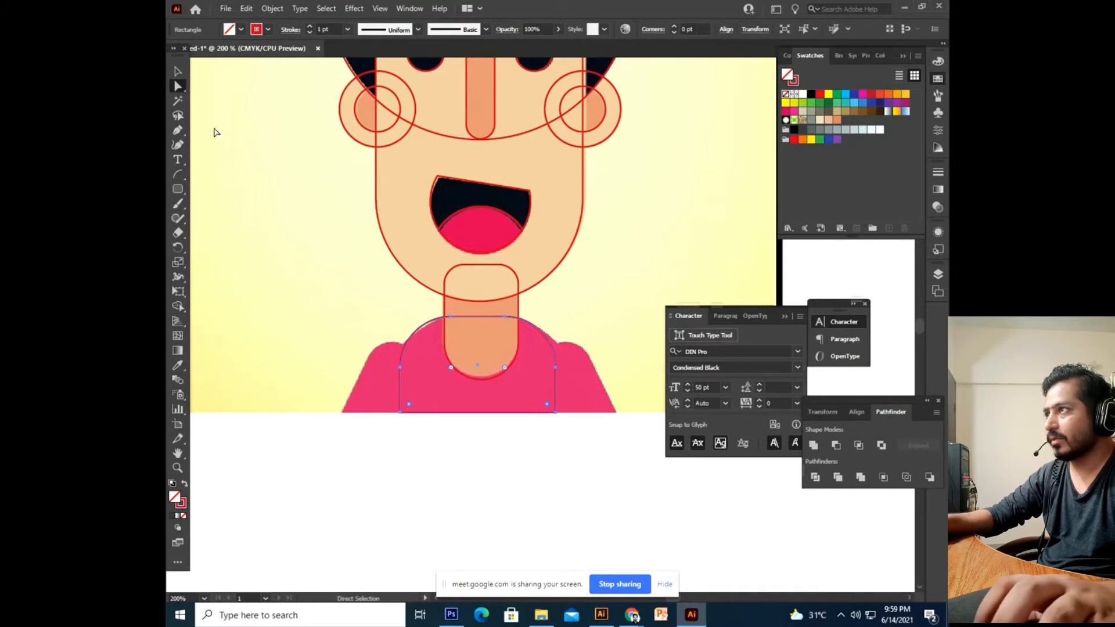
left_click(179, 71)
left_click(322, 271)
key("space")
left_click_drag(321, 287, 304, 277)
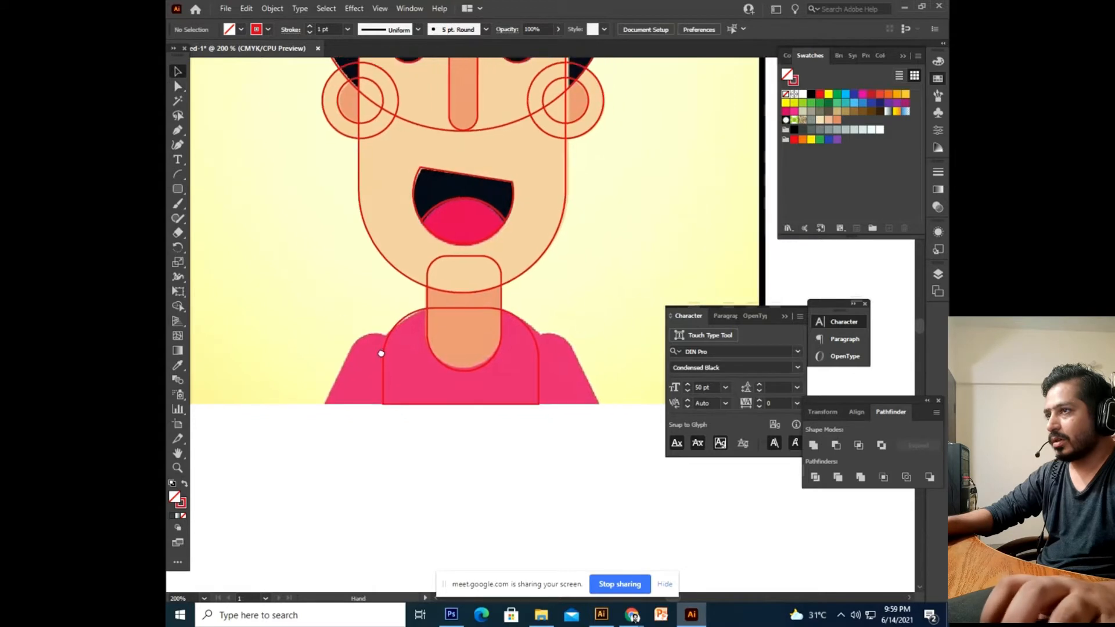
left_click(179, 192)
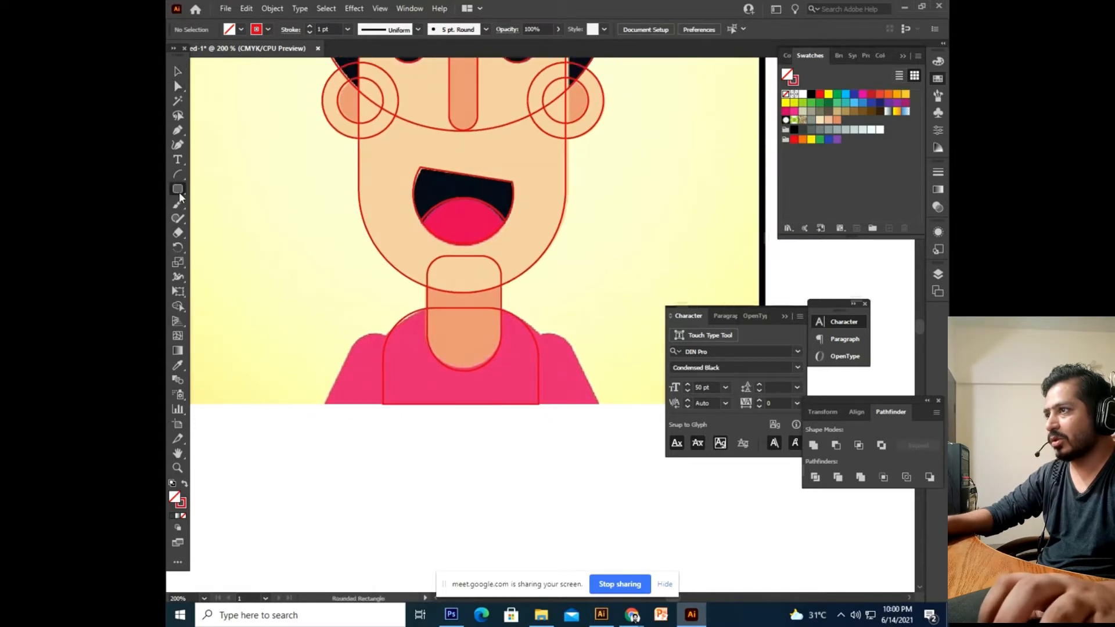
Draw a tall pill at the left shoulder, round its corners, tilt it and widen it.
key("space")
left_click_drag(318, 299, 324, 300)
left_click_drag(349, 334, 392, 455)
left_click(178, 87)
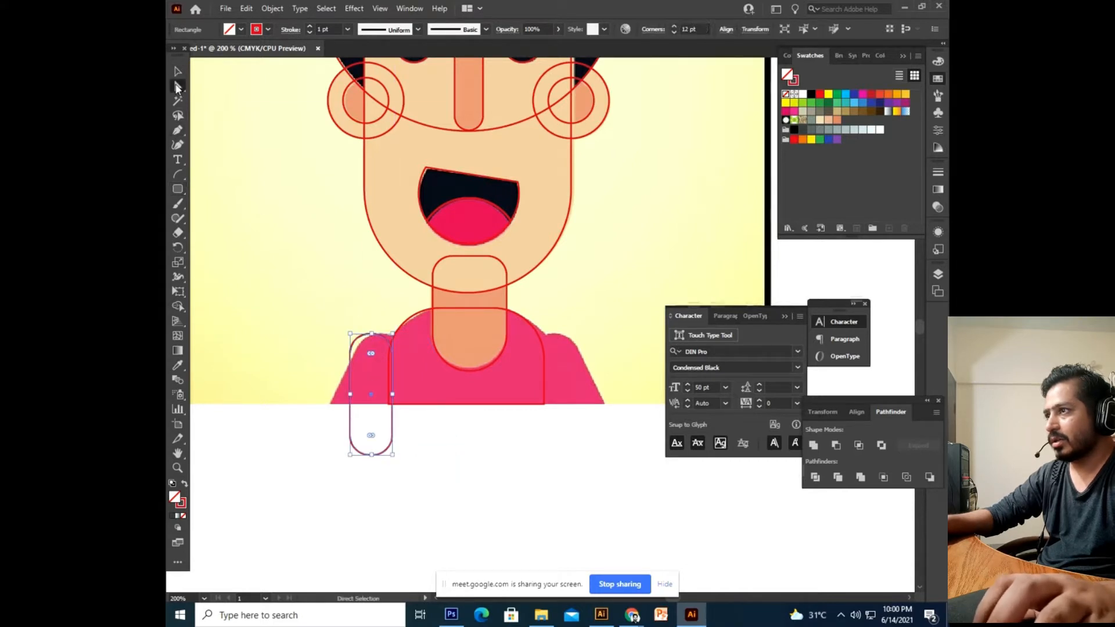
left_click_drag(371, 354, 373, 437)
left_click(178, 71)
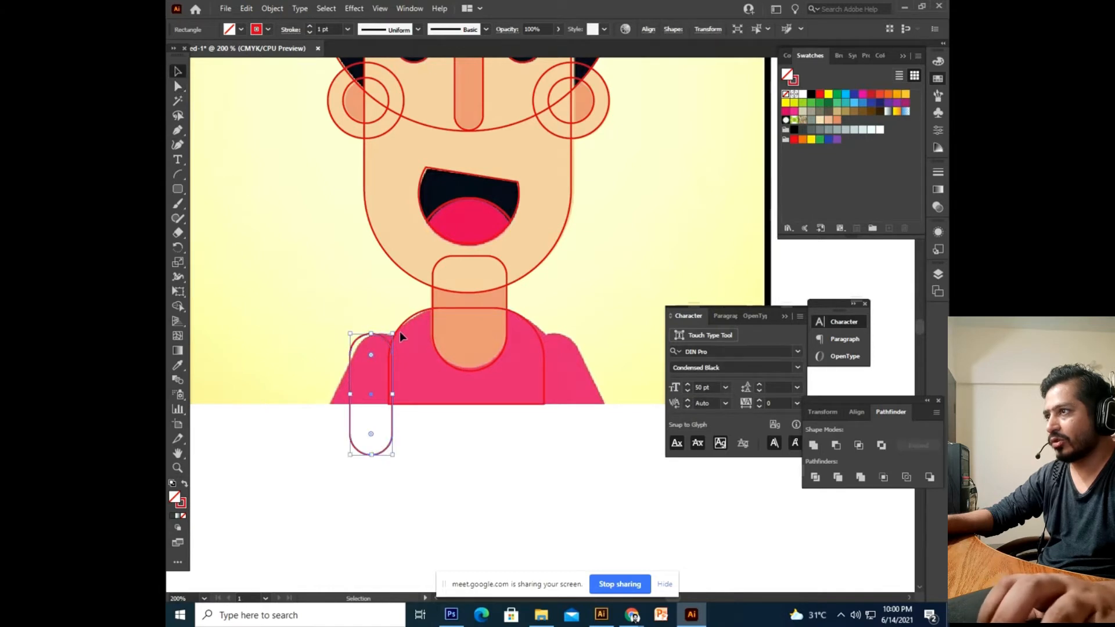
left_click_drag(400, 336, 426, 354)
left_click_drag(361, 373, 354, 371)
left_click_drag(399, 337, 373, 337)
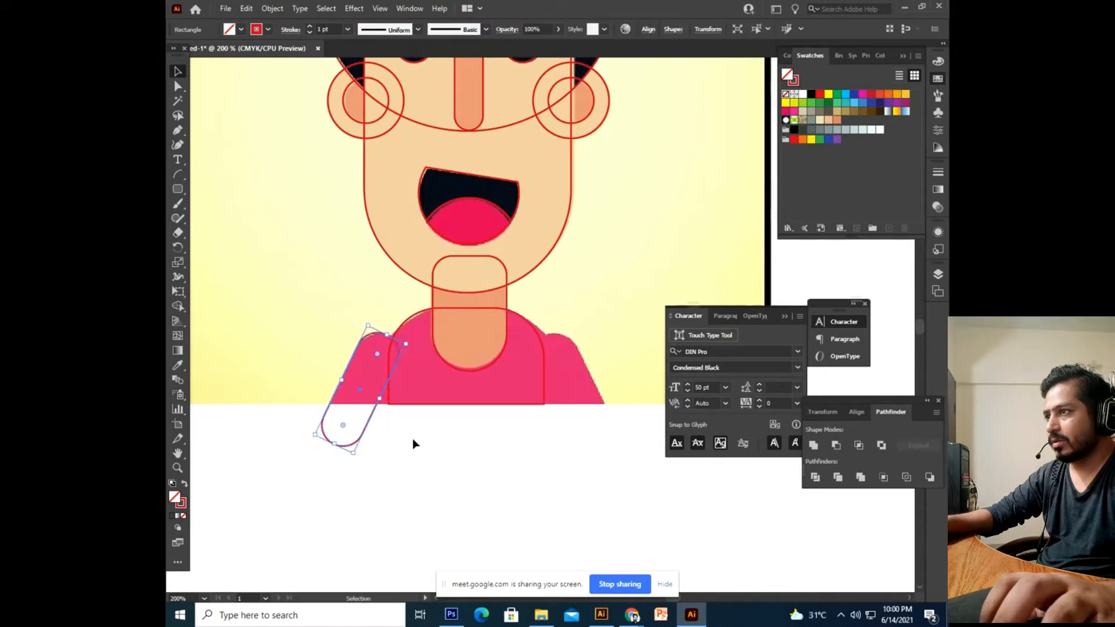
left_click_drag(381, 400, 397, 405)
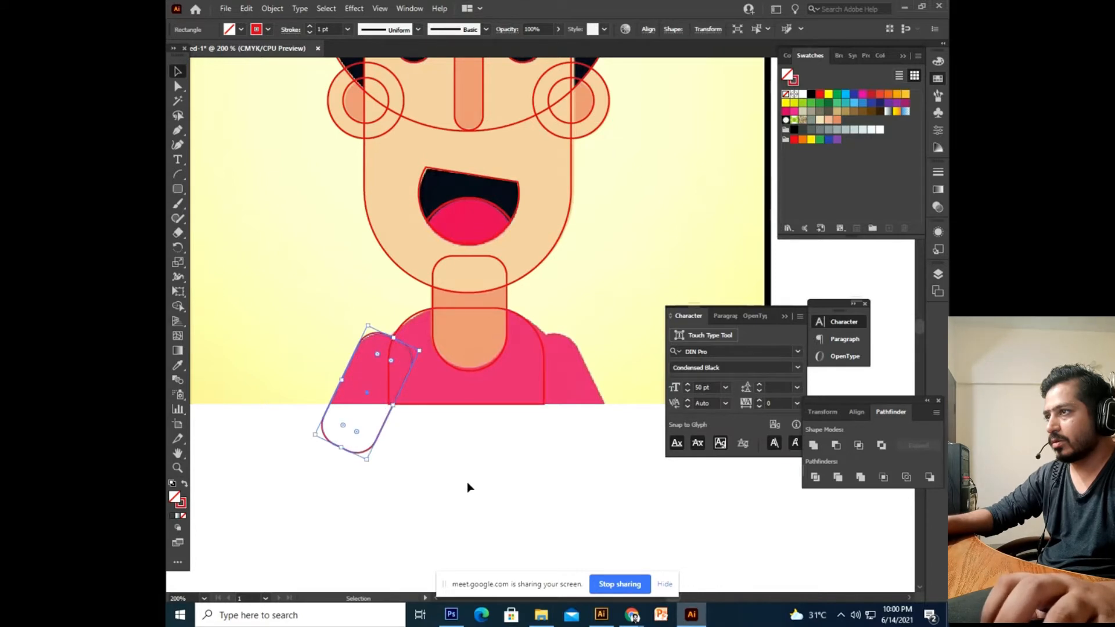
Rotate the arm pill further into position.
left_click(467, 483)
left_click_drag(458, 483, 437, 487)
left_click(361, 430)
left_click(504, 470)
left_click(356, 445)
left_click_drag(357, 442, 522, 435)
key("ctrl+z")
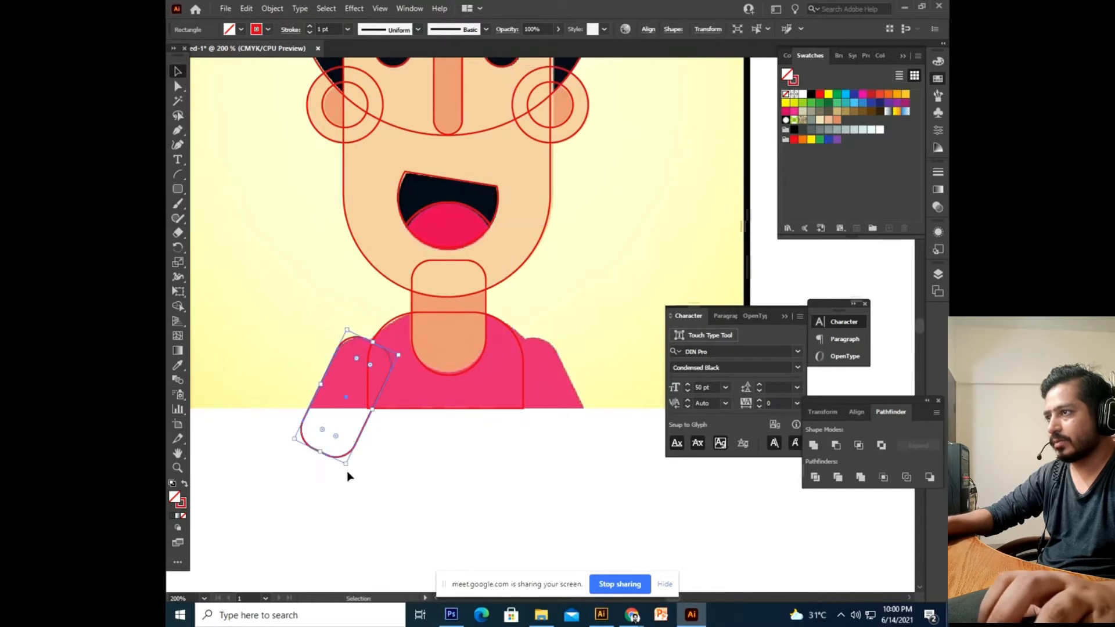
left_click_drag(349, 475, 582, 451)
left_click(480, 460)
left_click_drag(480, 460, 491, 464)
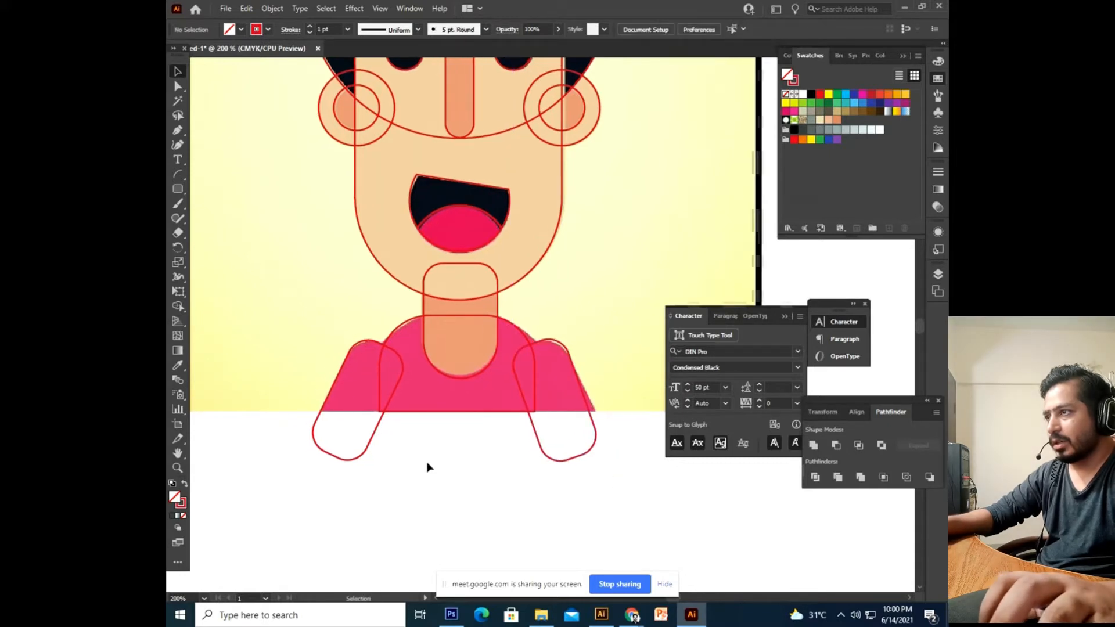
Select the shirt and both arm shapes and Unite them into one shape.
left_click_drag(320, 489, 595, 408)
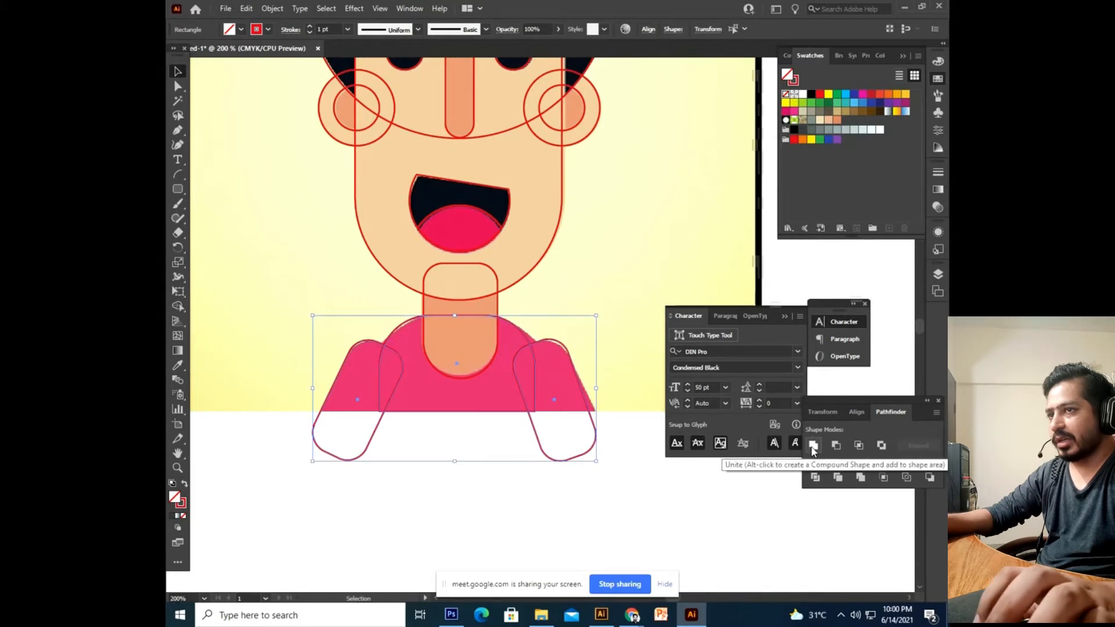
left_click(813, 447)
left_click(466, 528)
left_click_drag(470, 354, 448, 413)
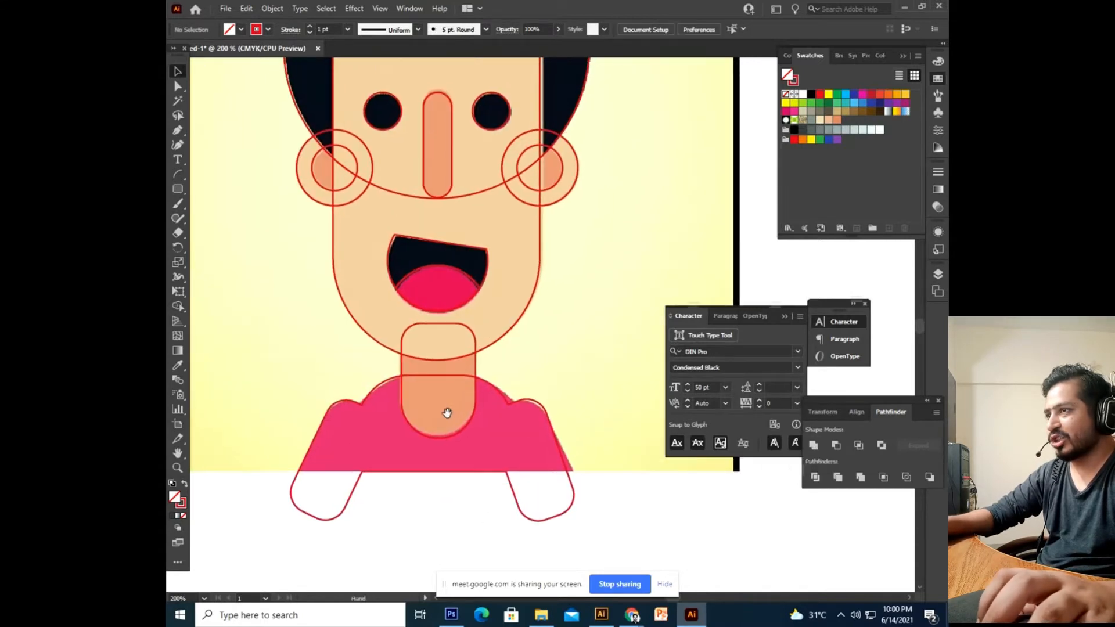
left_click_drag(457, 465, 455, 419)
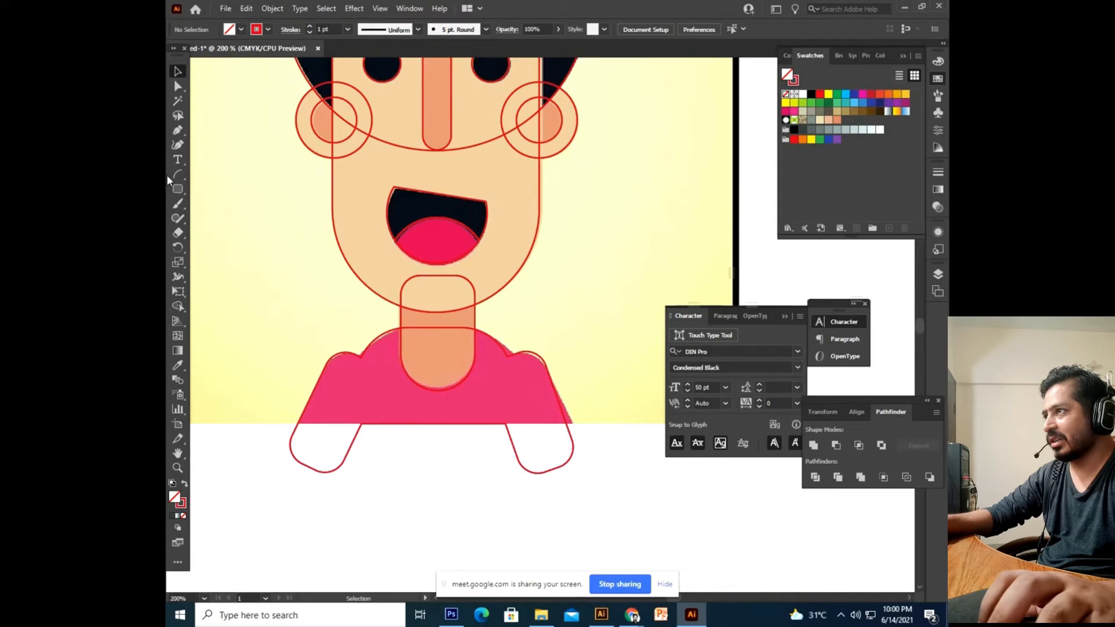
left_click_drag(177, 196, 208, 189)
left_click_drag(270, 437, 268, 415)
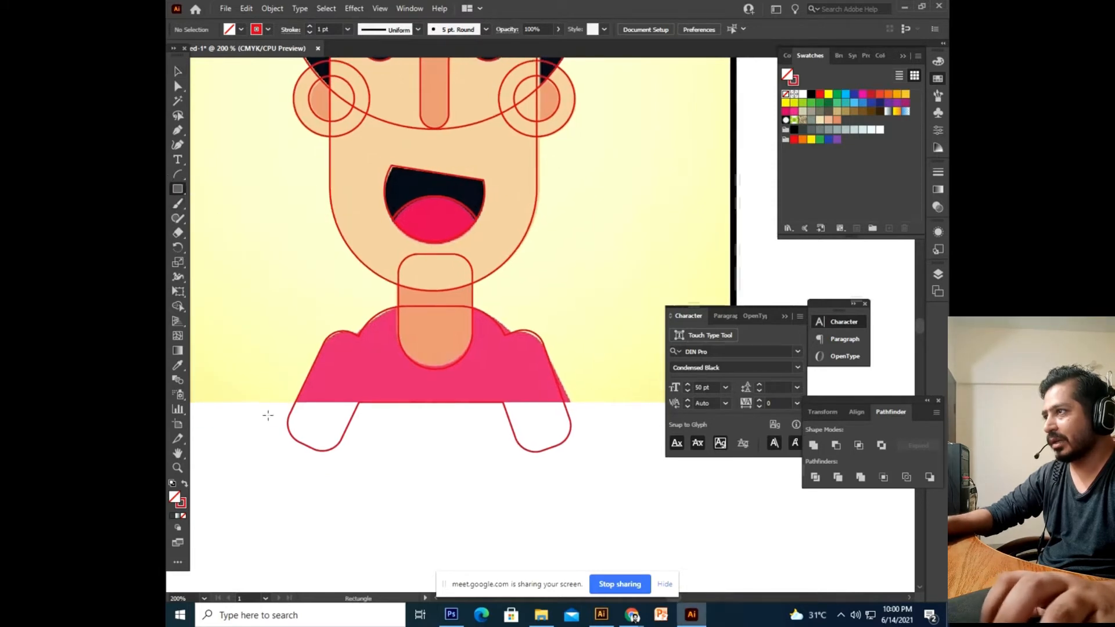
Draw a closed Pen outline covering the area below the figure.
key("p")
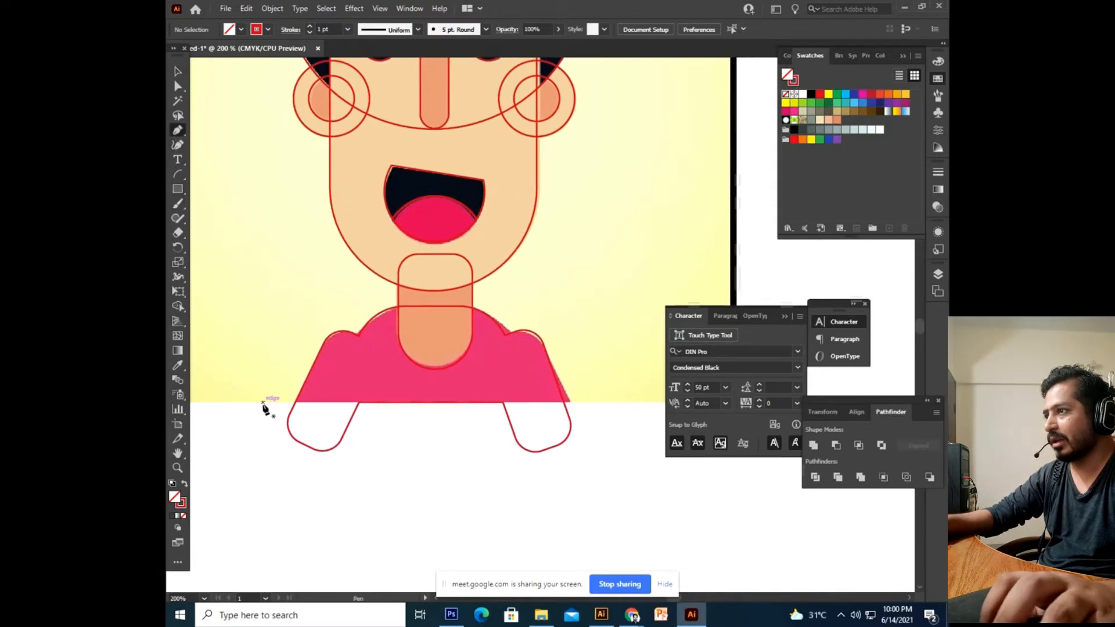
left_click(263, 403)
left_click(610, 403)
left_click_drag(625, 489, 629, 508)
left_click_drag(607, 512, 588, 511)
left_click_drag(345, 512, 328, 513)
left_click_drag(272, 508, 267, 489)
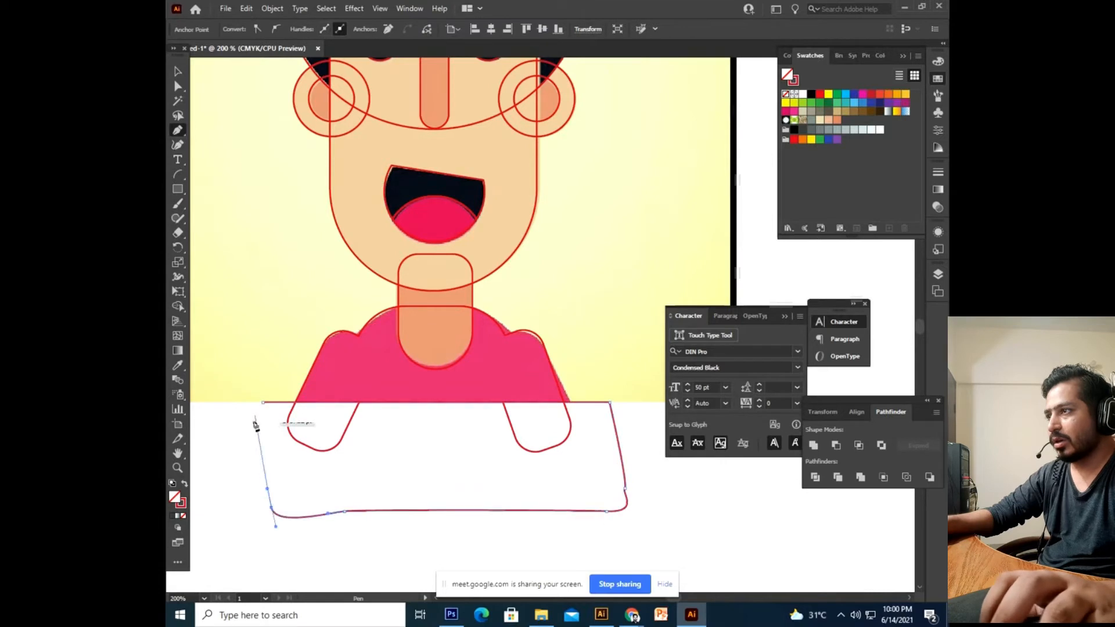
left_click(263, 403)
Select the outline with the pink shirt and Pathfinder Divide them.
left_click(178, 72)
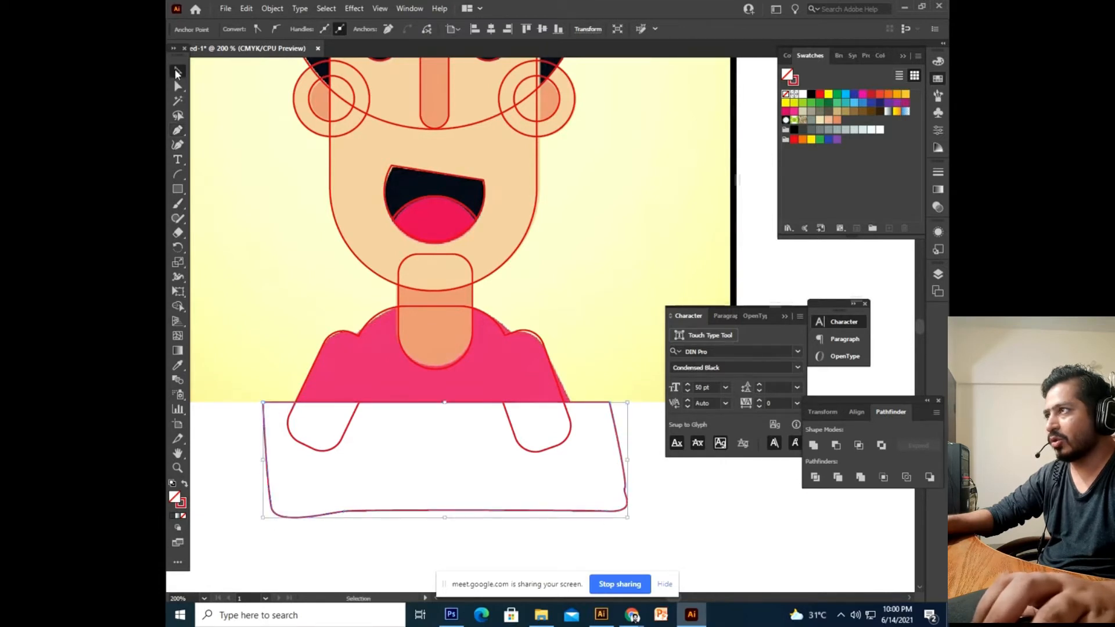
left_click(315, 472)
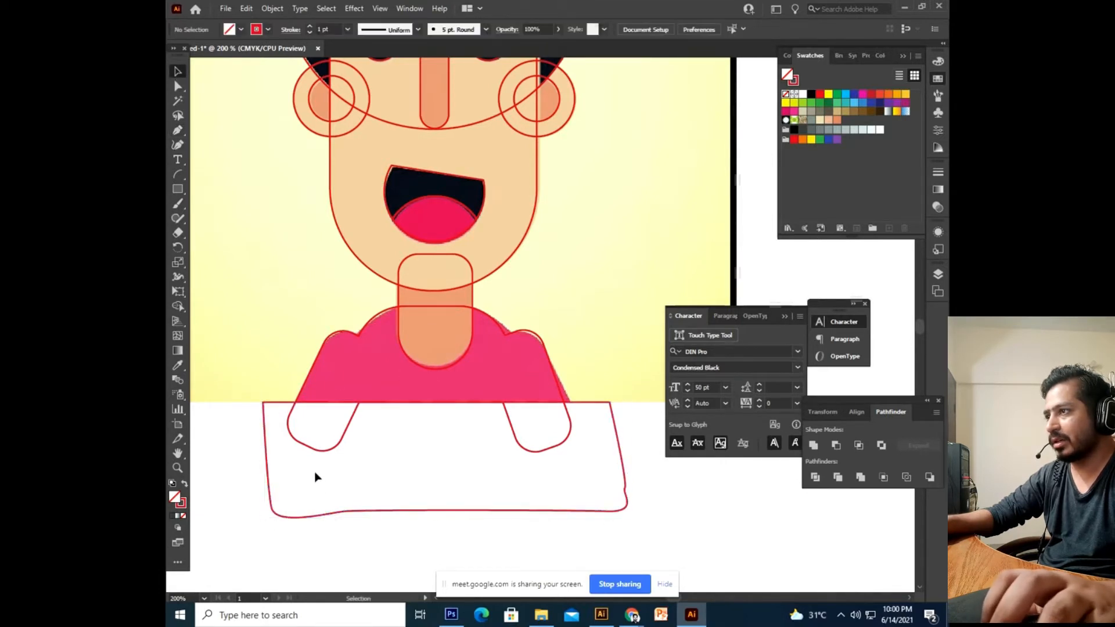
left_click(338, 512)
left_click(321, 357, "shift")
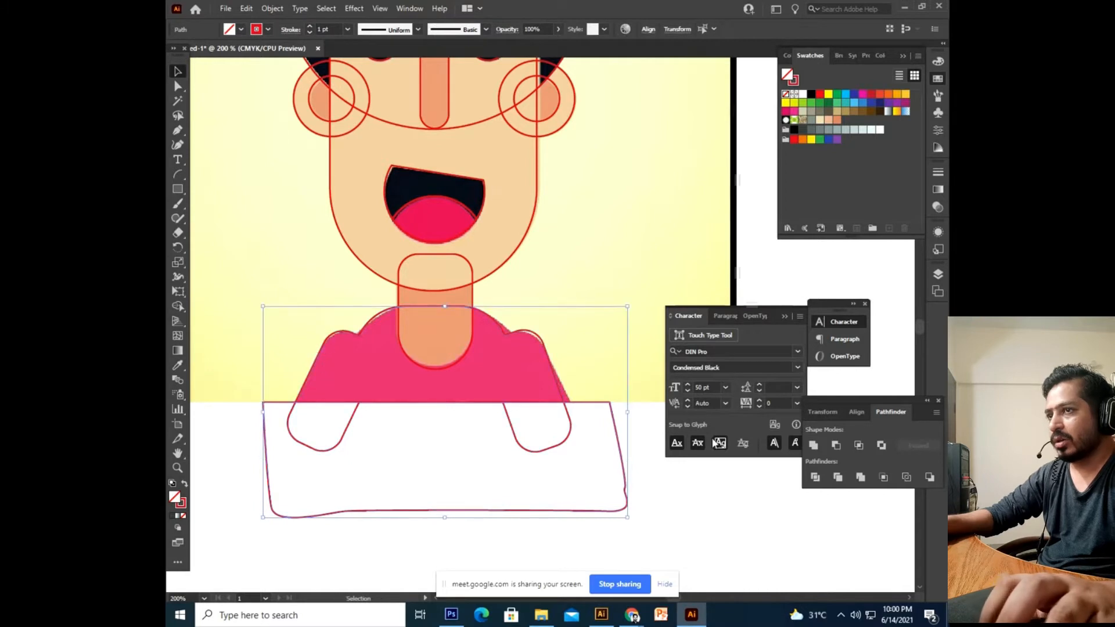
left_click(815, 477)
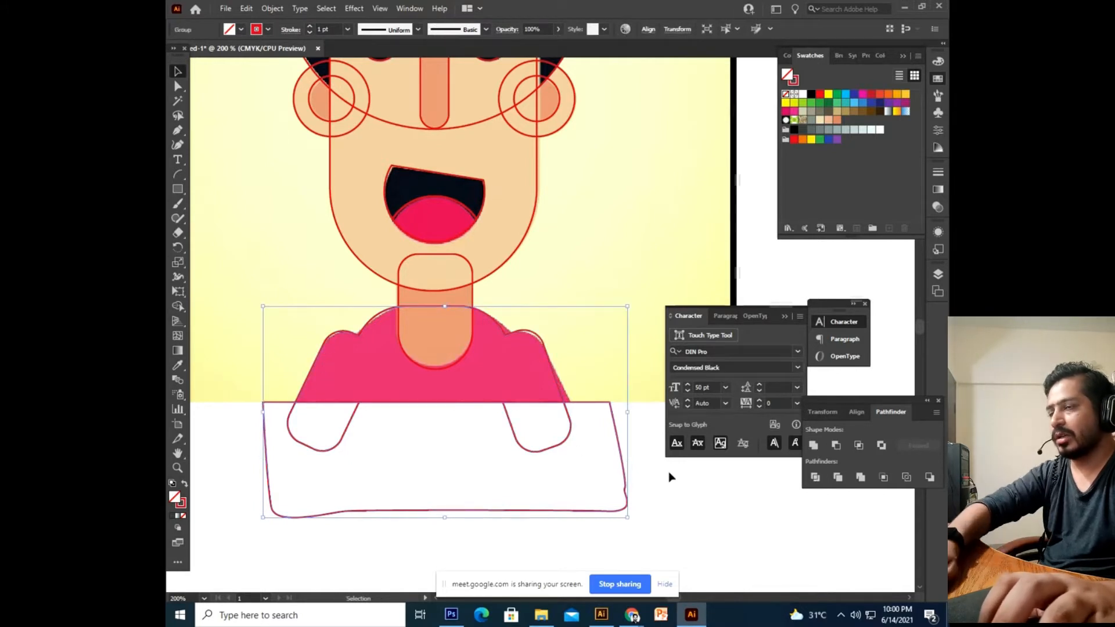
In isolation mode, delete the leftover pieces and arm stubs below the shirt.
double_click(568, 447)
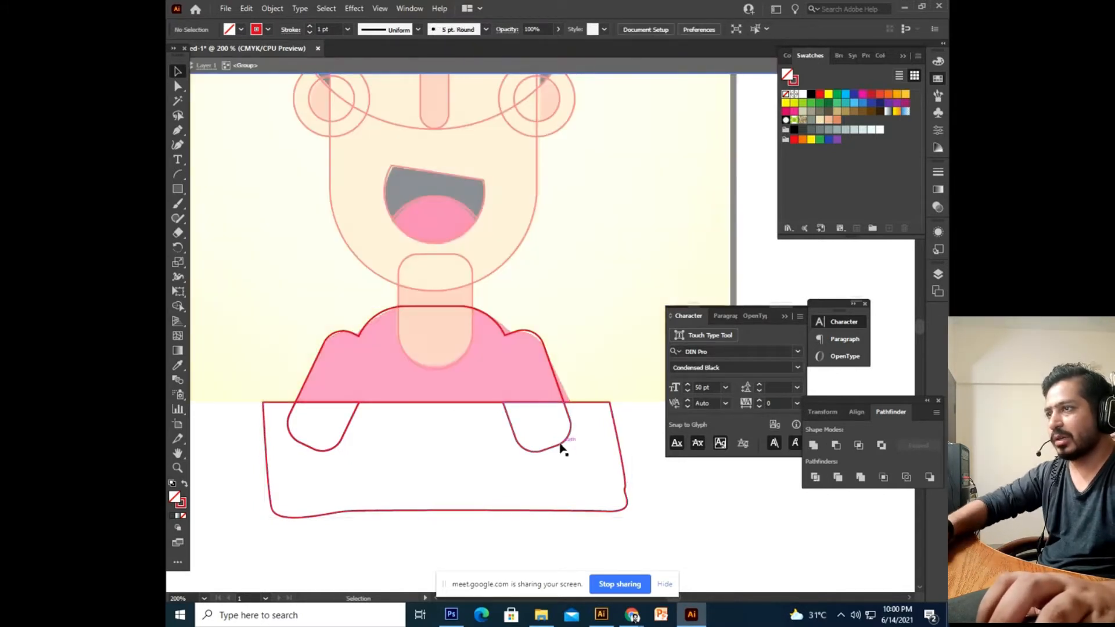
left_click(627, 483)
key("Delete")
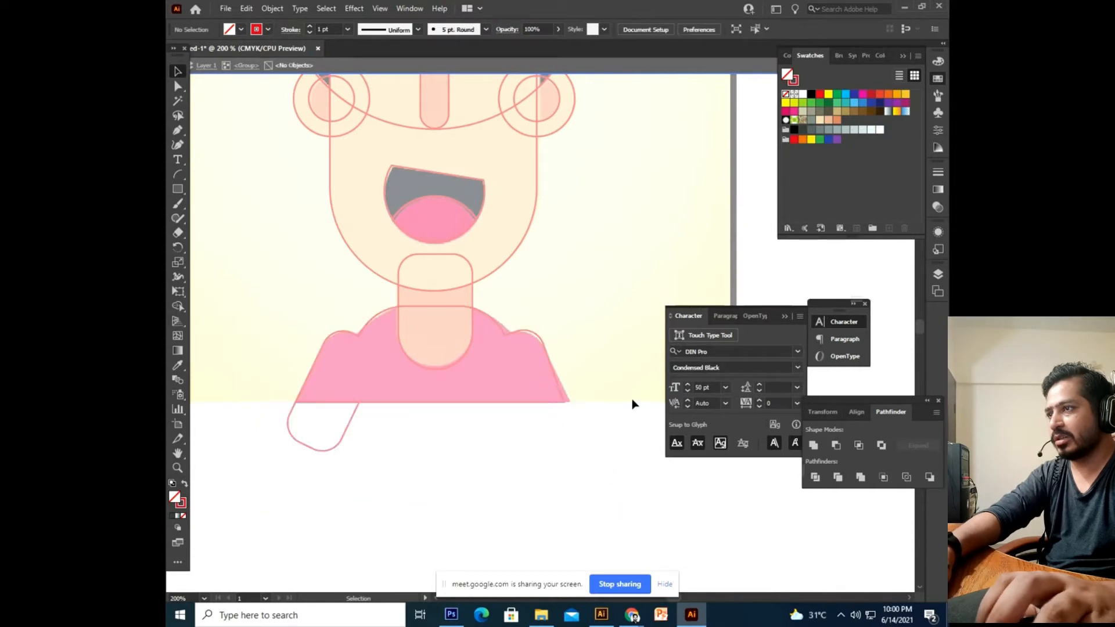
key("Escape")
double_click(348, 434)
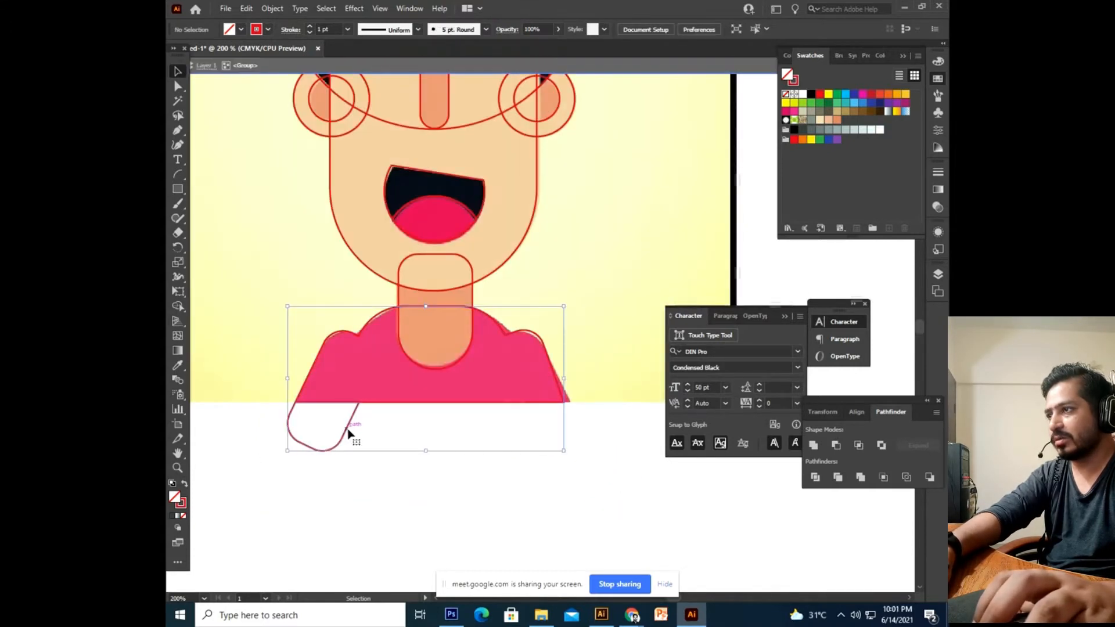
key("Delete")
left_click(418, 402)
key("Delete")
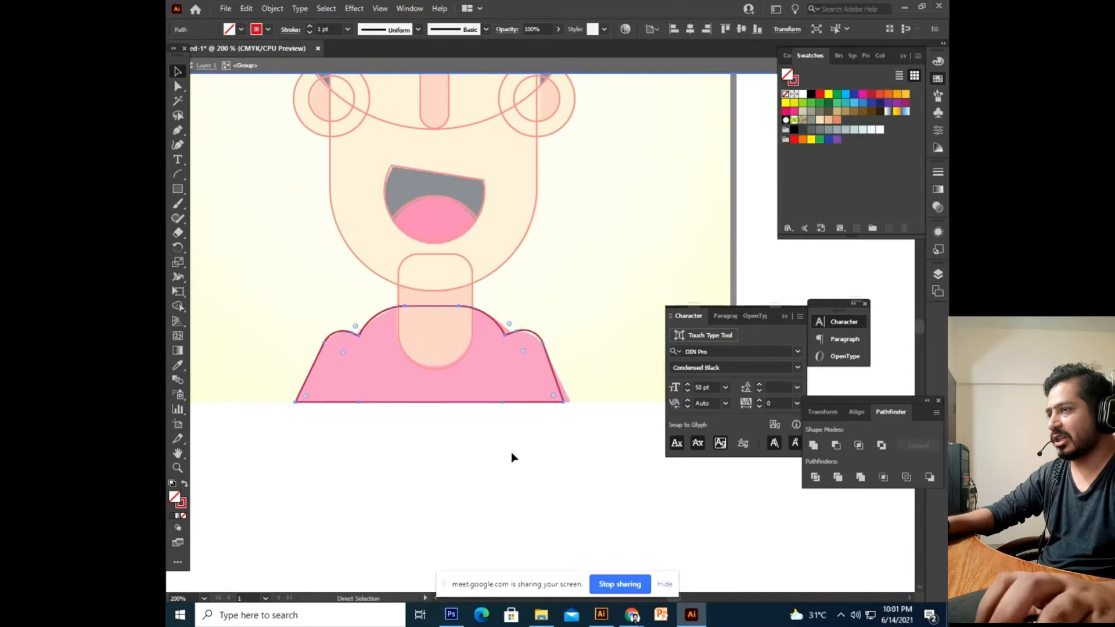
left_click_drag(616, 317, 209, 533)
double_click(433, 511)
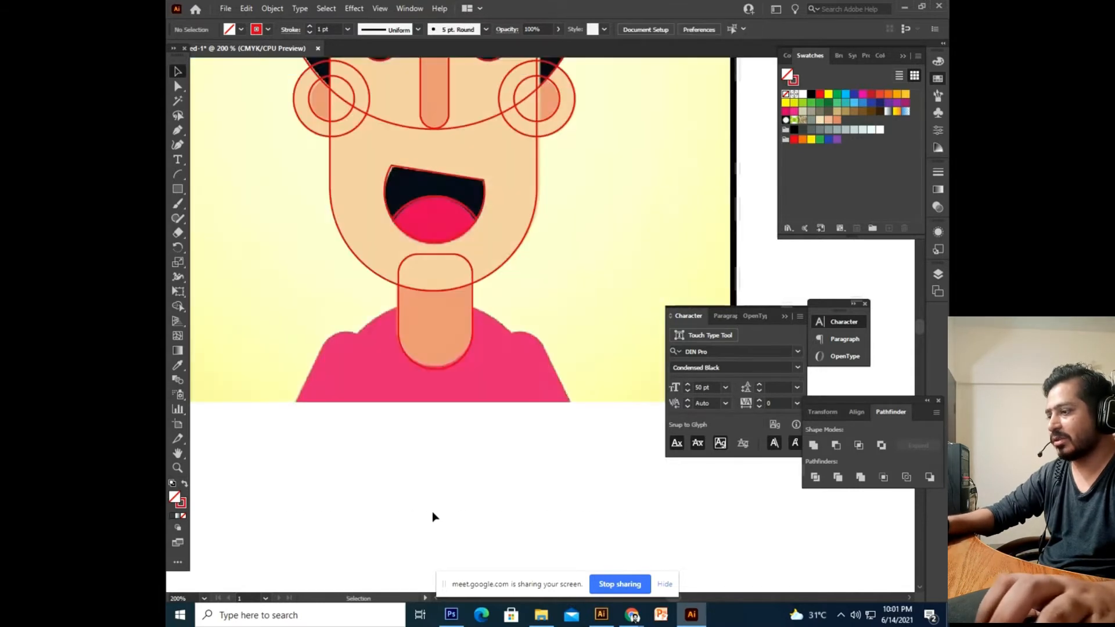
key("ctrl+z")
key("ctrl+minus")
key("ctrl+minus")
key("ctrl+minus")
Move all the traced face outlines right, off the artboard beside the reference picture.
left_click_drag(502, 480, 427, 519)
left_click_drag(592, 161, 366, 409)
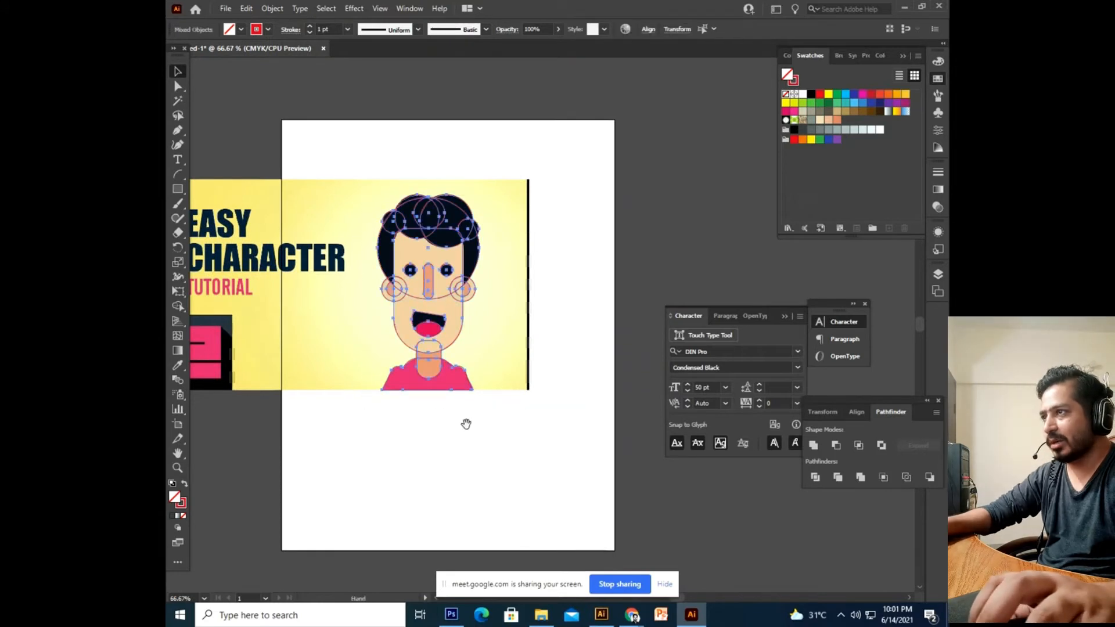
left_click_drag(465, 424, 365, 434)
left_click_drag(344, 314, 603, 330)
left_click(572, 486)
left_click_drag(571, 486, 543, 474)
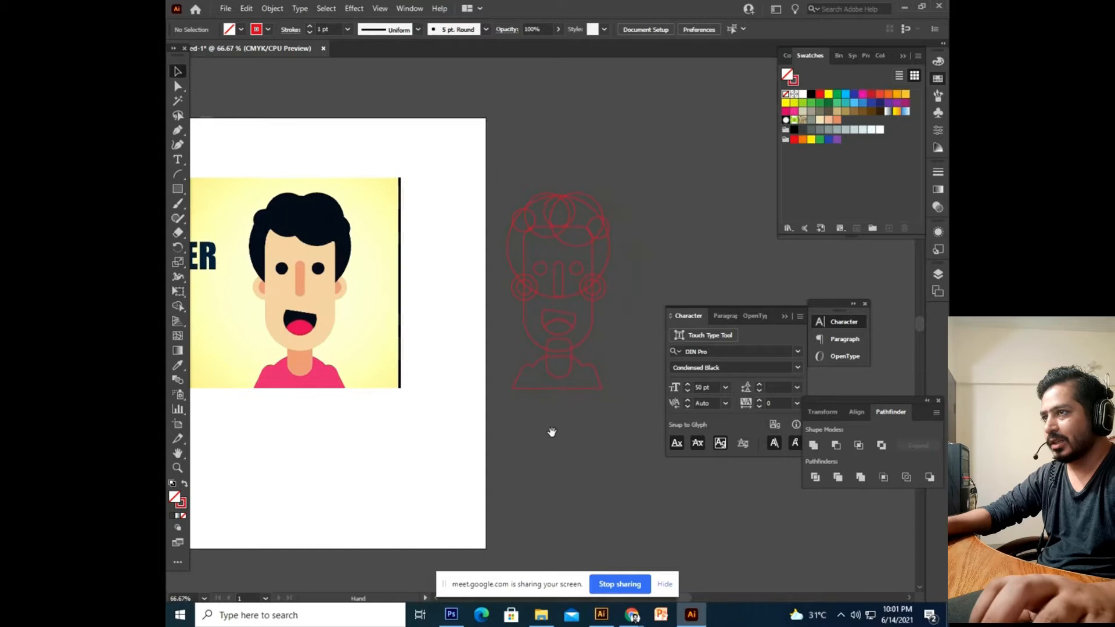
left_click_drag(552, 433, 564, 463)
Fill the face shape with the reference's beige skin colour and send it behind the outlines.
left_click(593, 371)
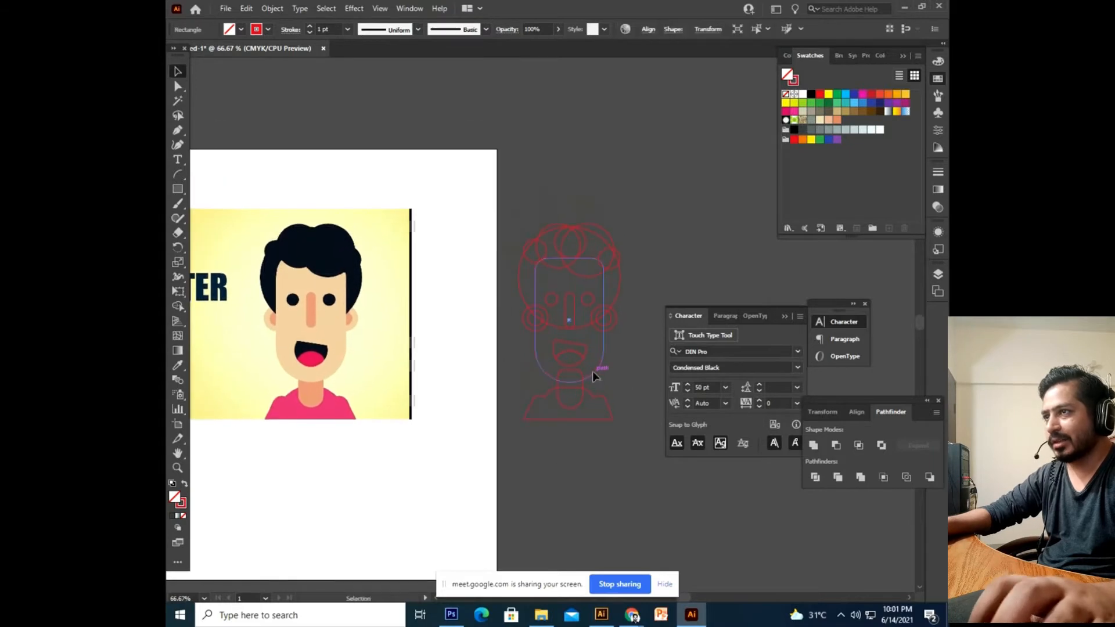
left_click(178, 364)
left_click(303, 277)
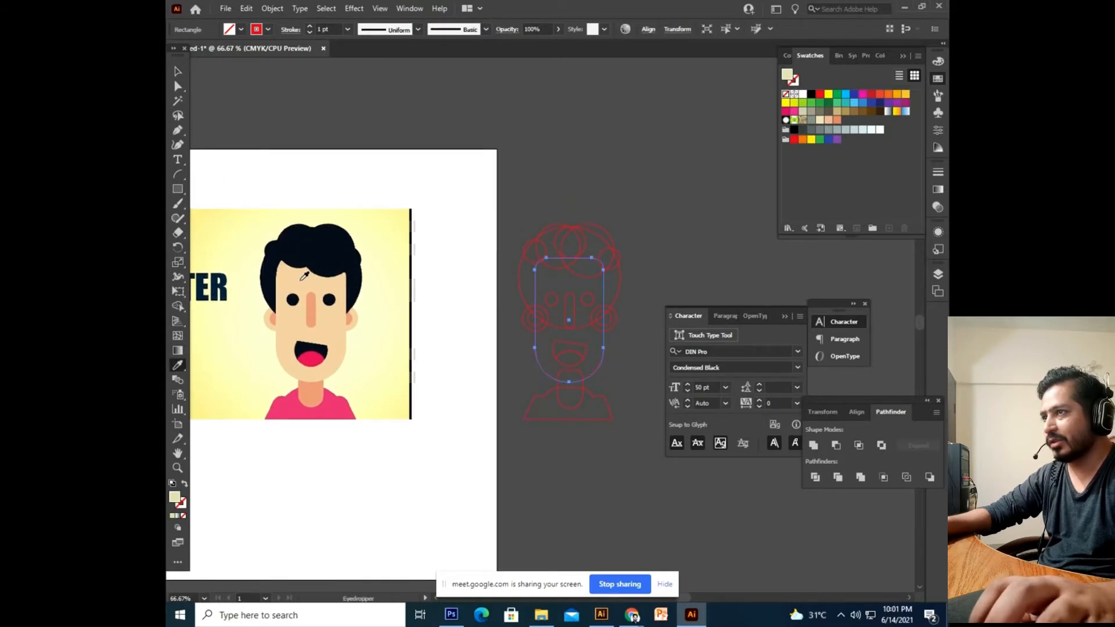
left_click(179, 79)
right_click(595, 322)
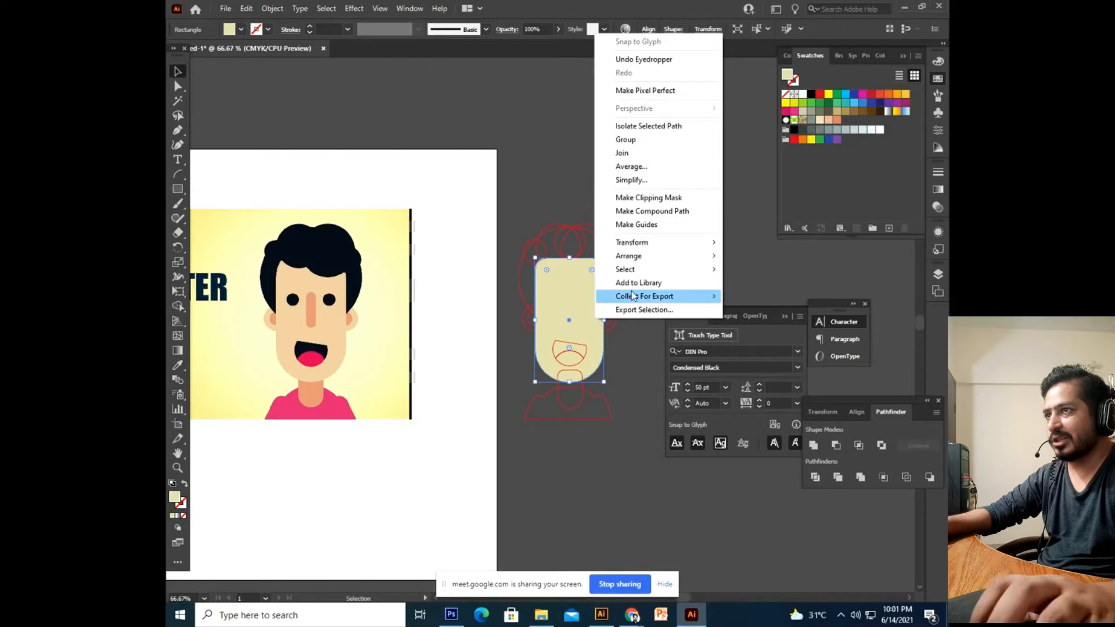
left_click(744, 295)
left_click(645, 274)
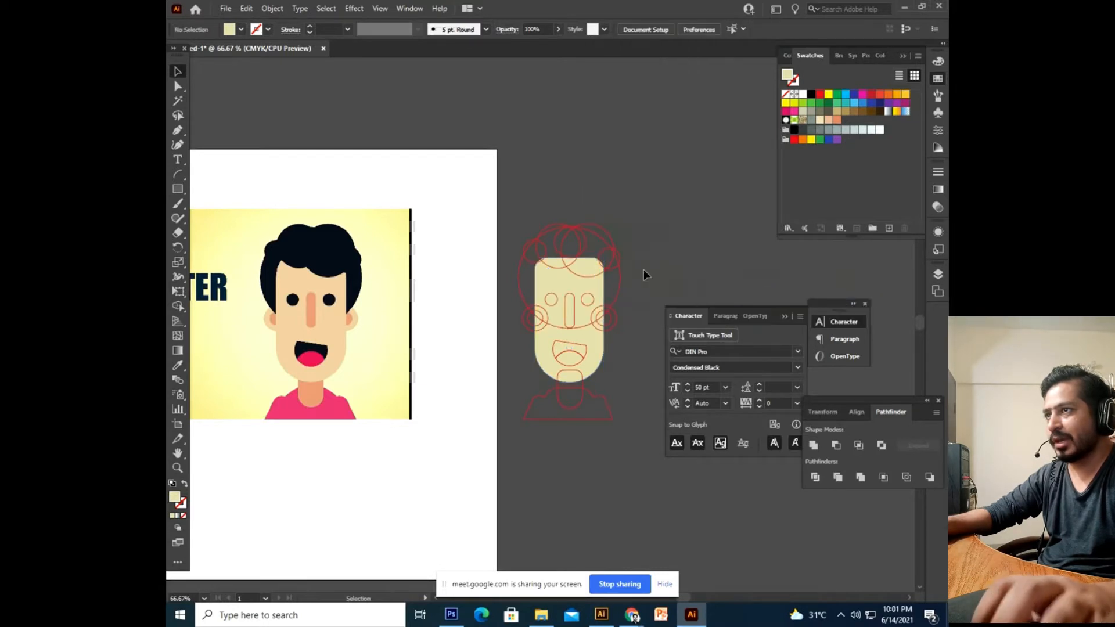
Fill the four hair circles with the reference's dark navy hair colour.
left_click(528, 261)
left_click(549, 227, "shift")
left_click(611, 237, "shift")
left_click(604, 256, "shift")
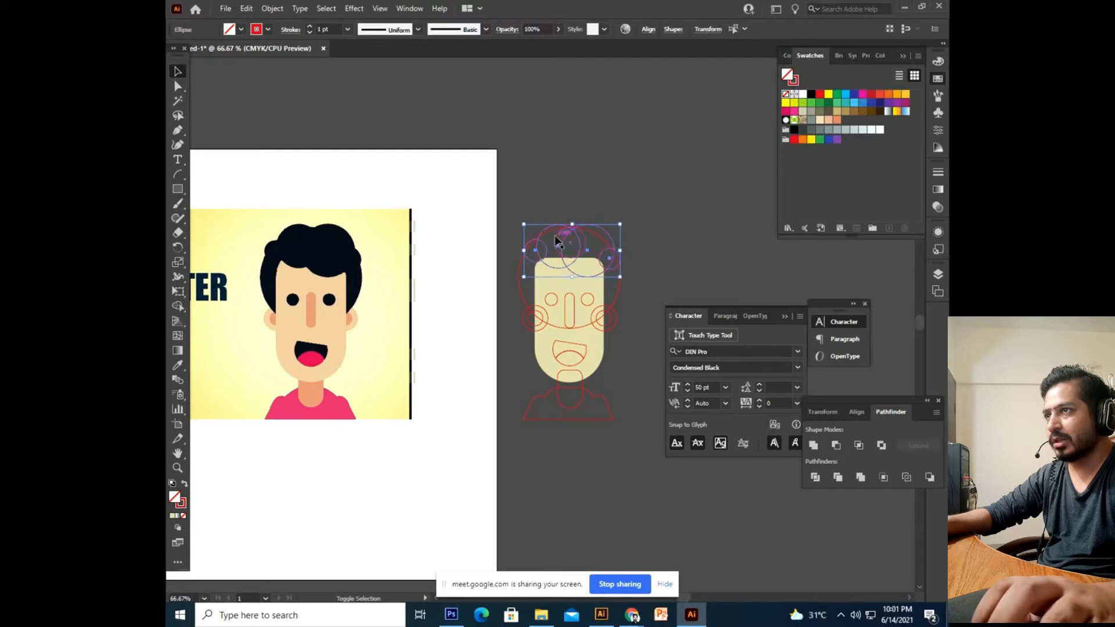
key("i")
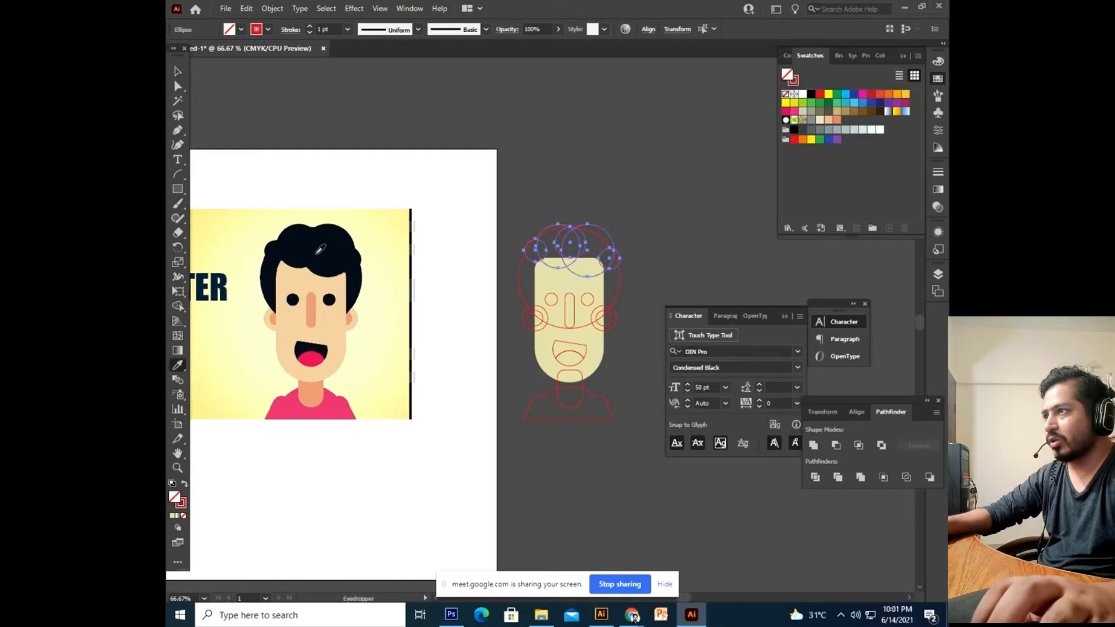
left_click(321, 249)
left_click(184, 75)
left_click(599, 167)
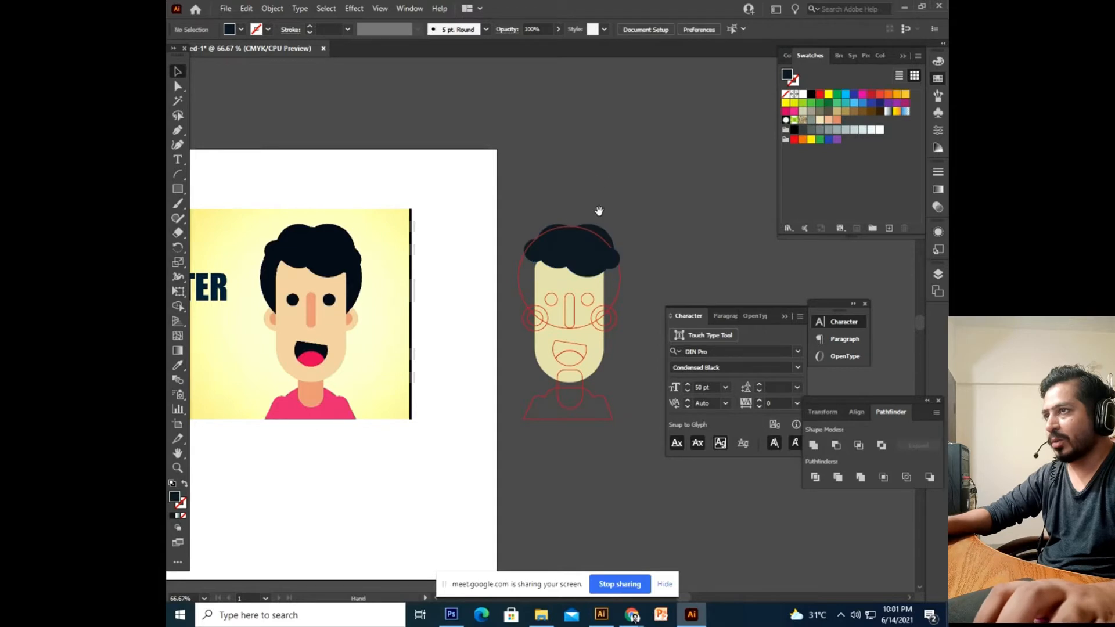
Colour the large head circle dark navy and send it behind everything.
left_click(517, 277)
left_click(177, 366)
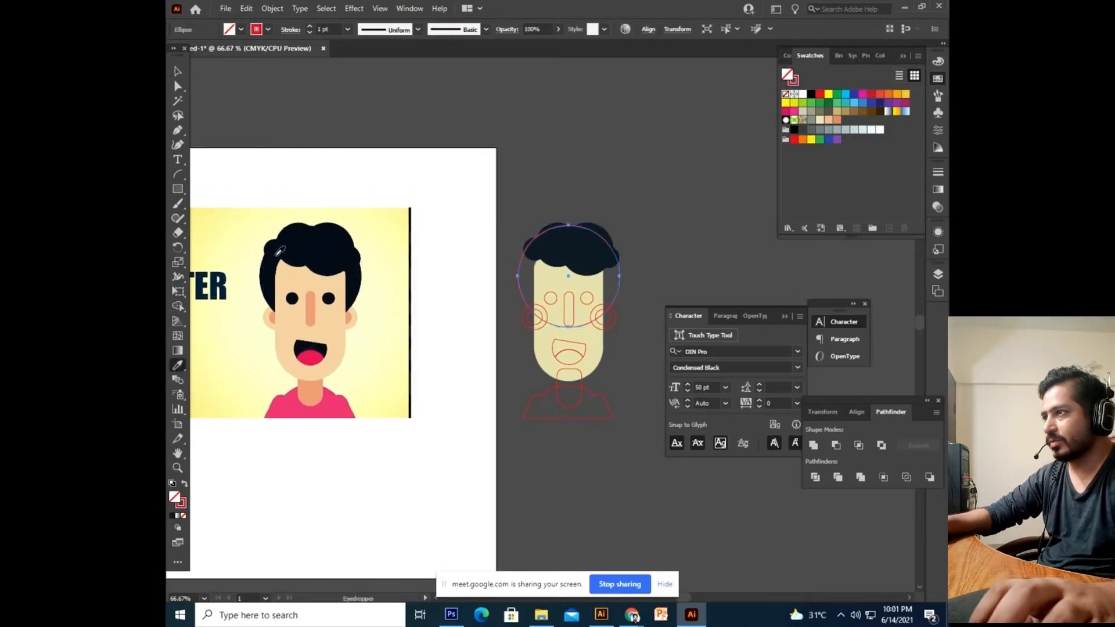
left_click(311, 247)
key("v")
right_click(602, 280)
mouse_move(675, 511)
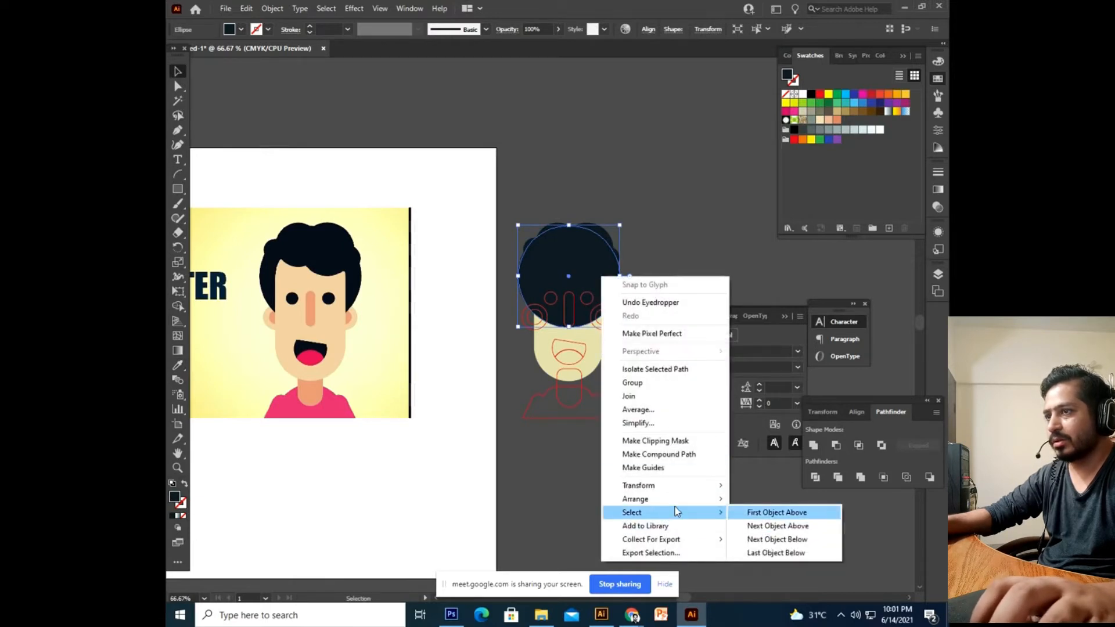
left_click(756, 540)
left_click(598, 474)
left_click_drag(604, 453, 570, 470)
left_click(552, 308)
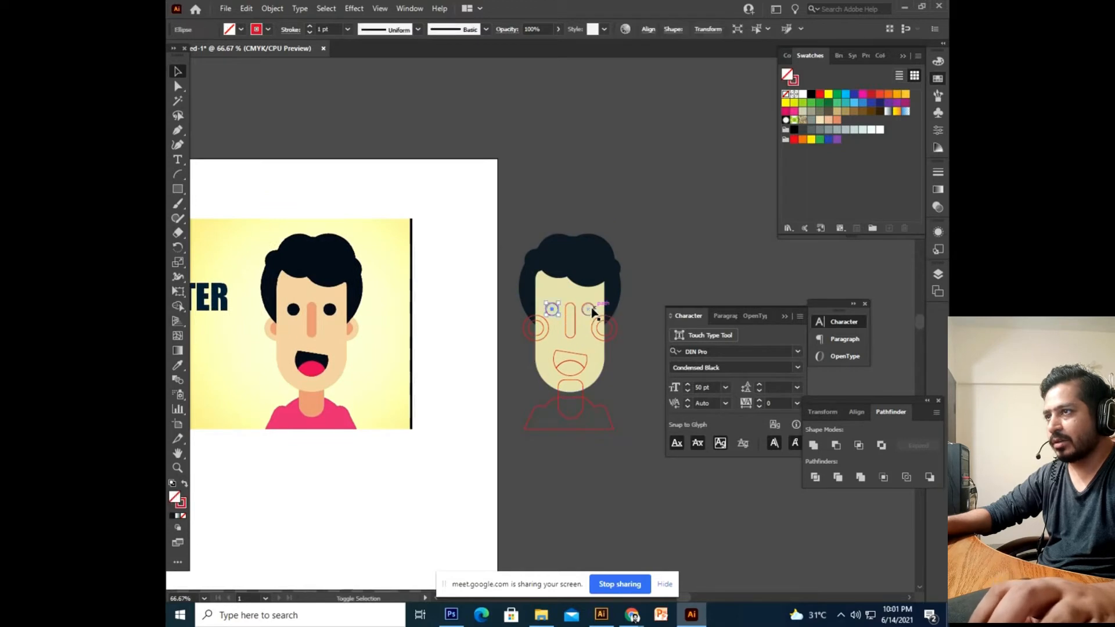
Fill the eyes and the nose with colours sampled from the reference.
left_click(182, 364)
left_click(293, 310)
key("v")
left_click(216, 82)
left_click(569, 332)
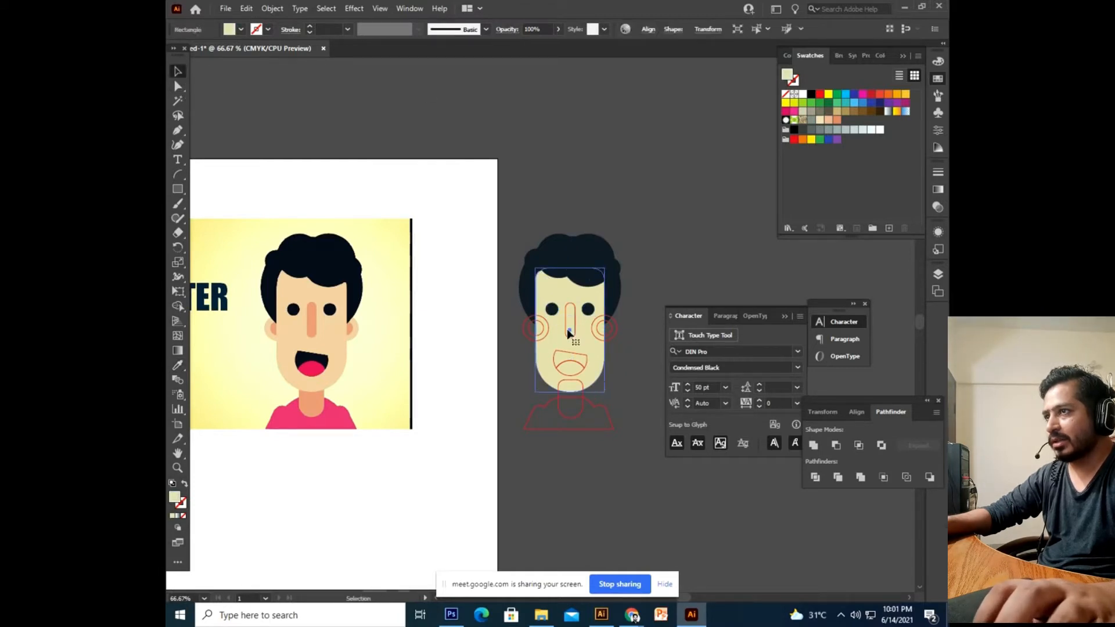
left_click(568, 335)
left_click(176, 365)
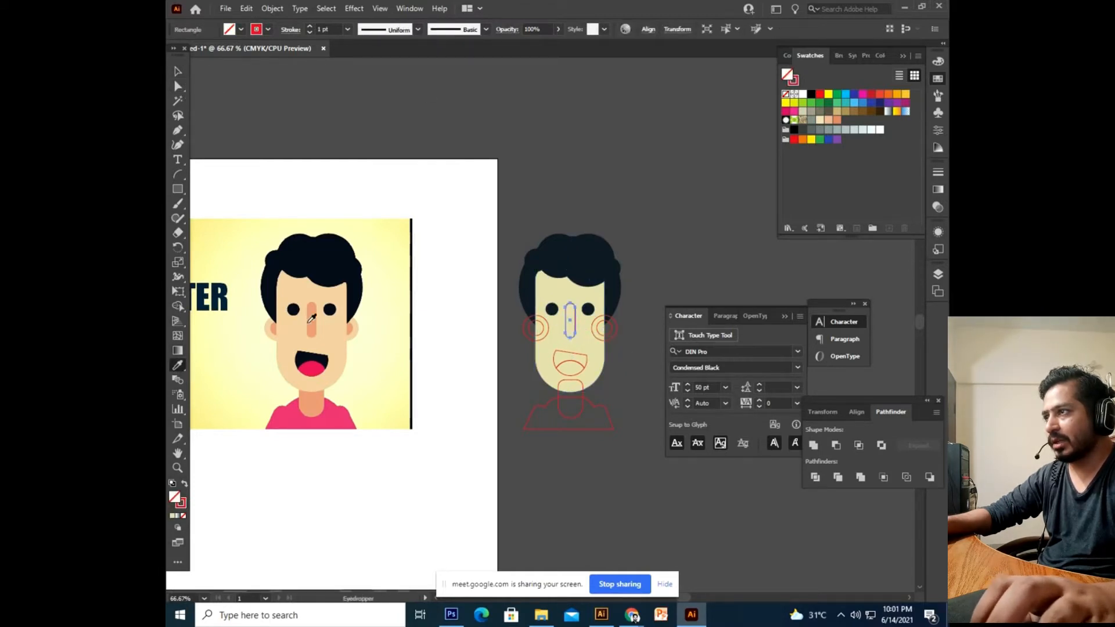
left_click(317, 314)
left_click(177, 72)
left_click(424, 176)
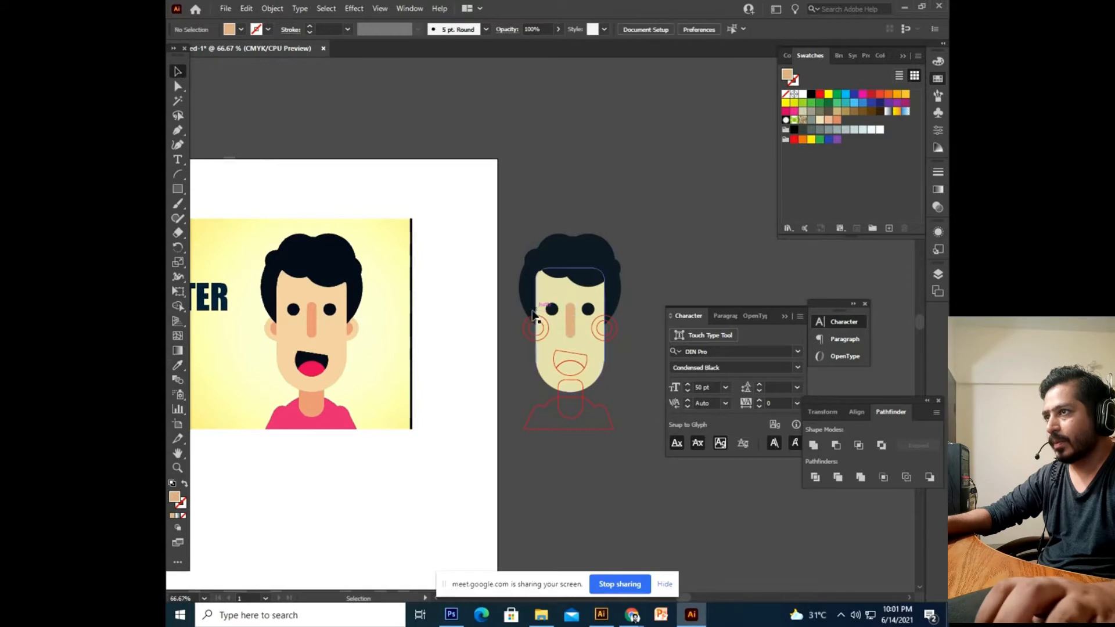
Fill both cheek circles with the reference skin colour.
left_click(534, 327)
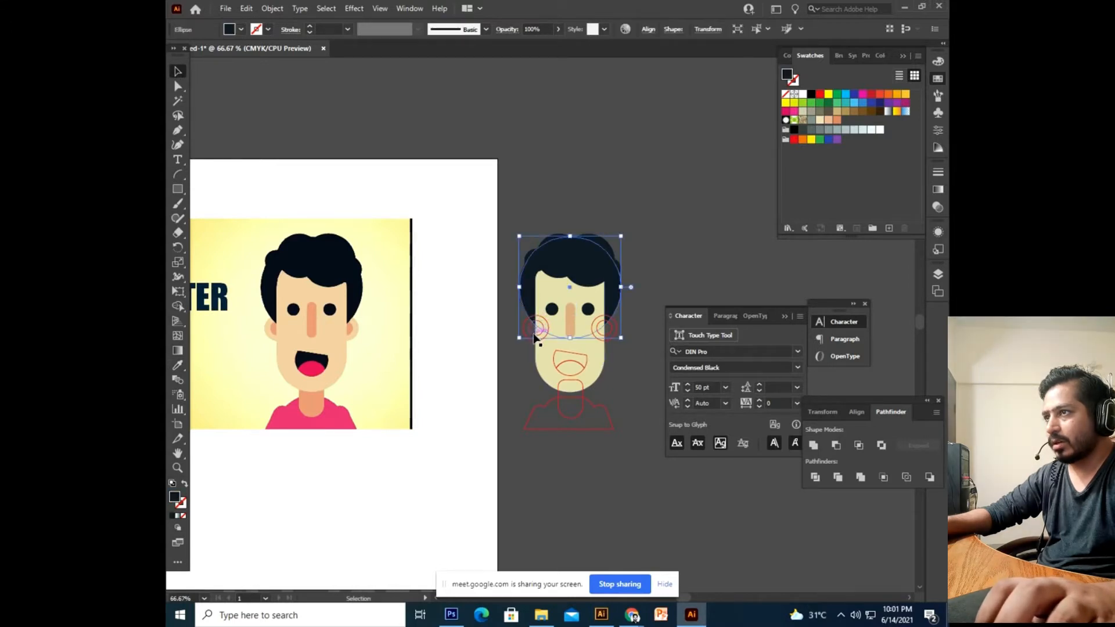
left_click(535, 328)
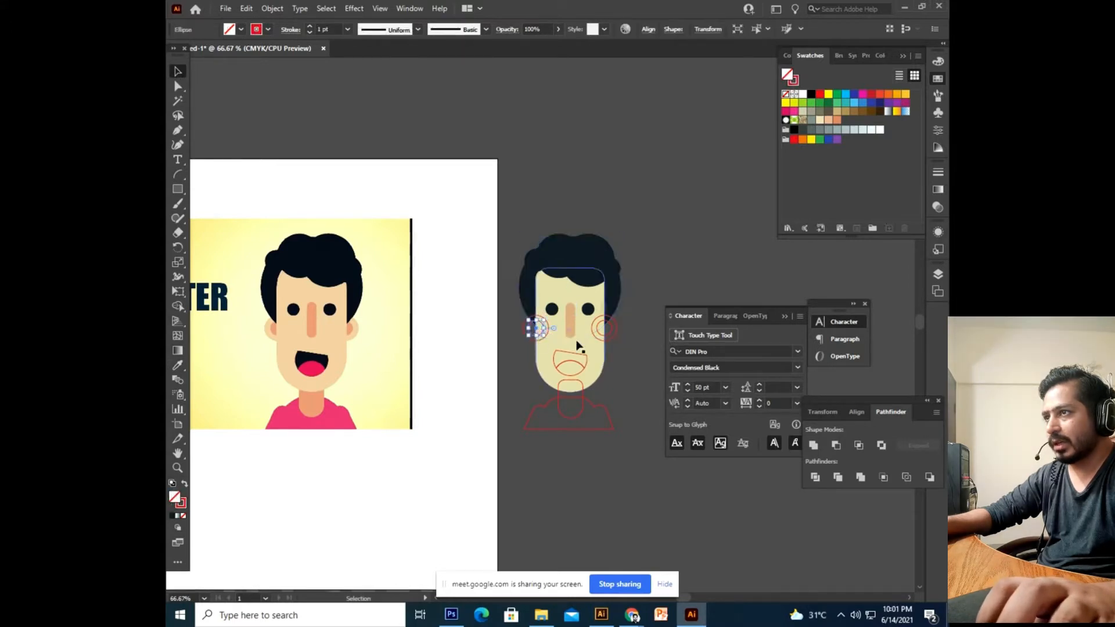
left_click(609, 337, "shift")
key("i")
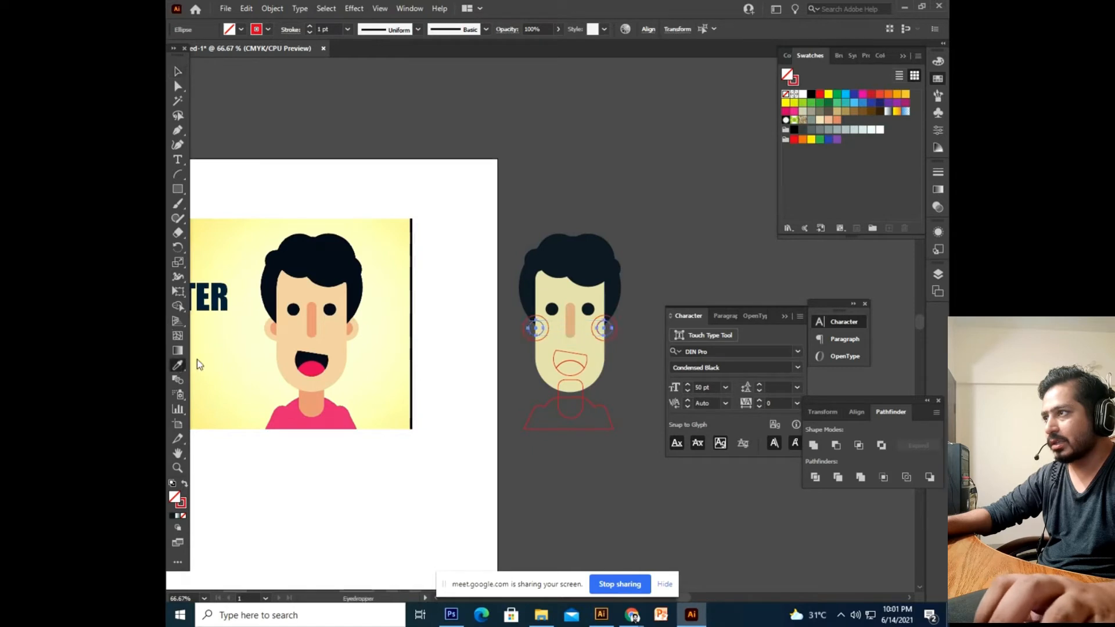
left_click(273, 328)
left_click(177, 69)
left_click(424, 107)
Recolour both cheeks with a peach tone sampled from the reference.
left_click(525, 327)
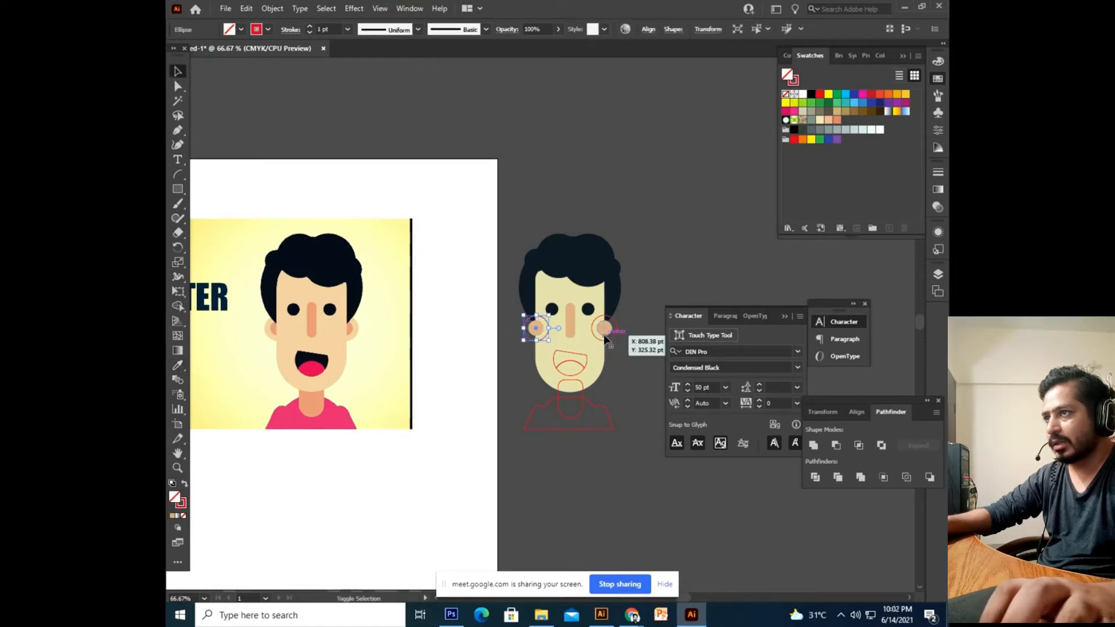
left_click(610, 337, "shift")
left_click(178, 365)
left_click(270, 323)
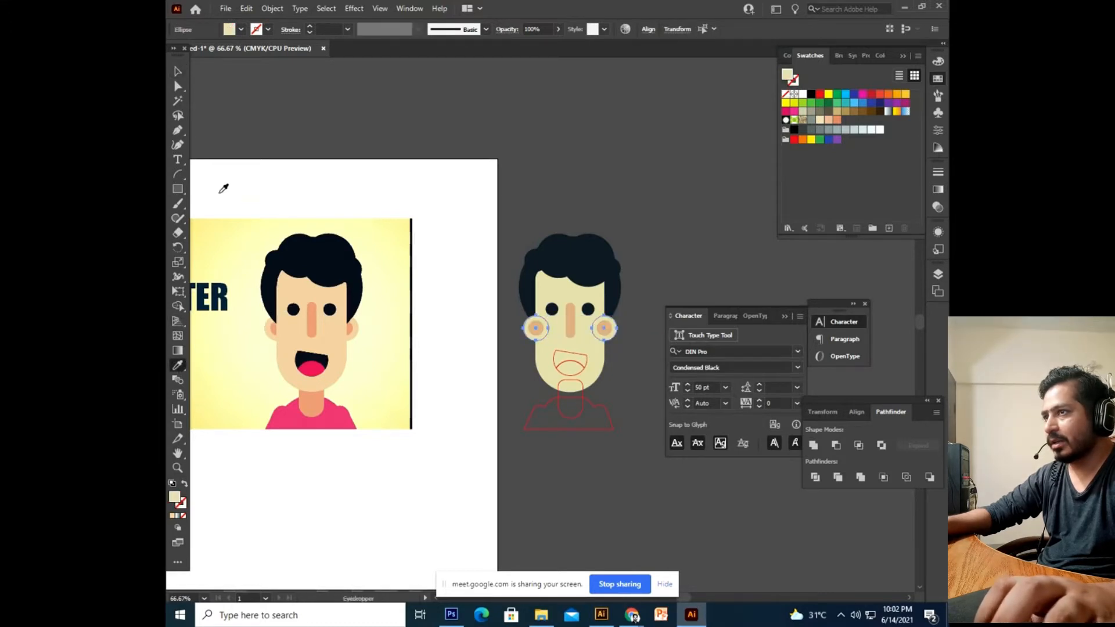
left_click(178, 73)
left_click(527, 367)
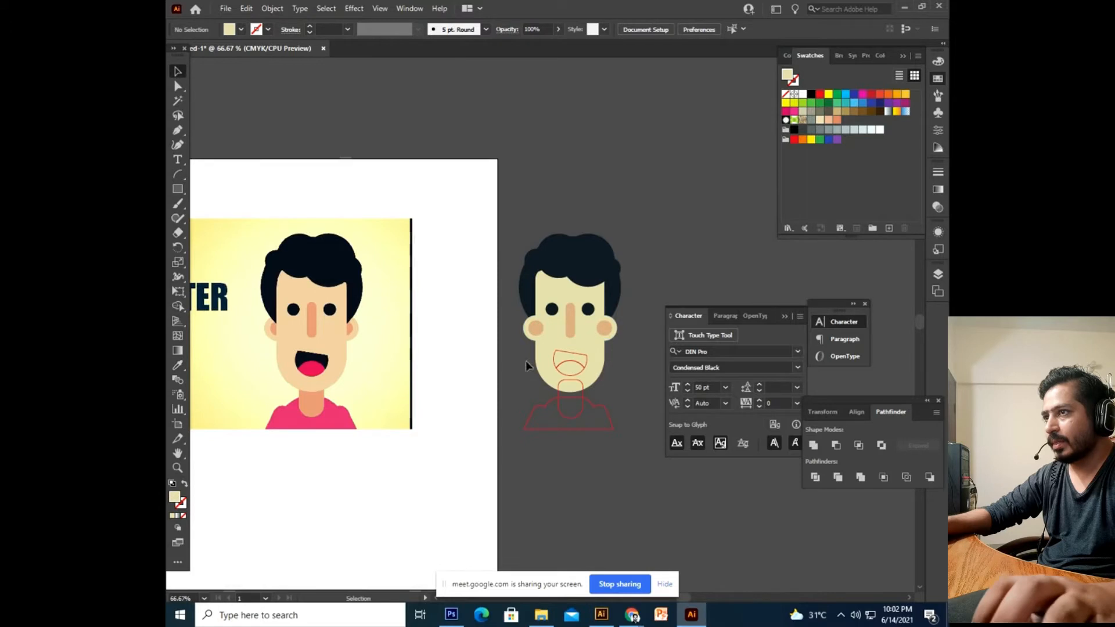
Fill the tongue with the reference pink and the mouth with the dark hair colour.
left_click(578, 365)
left_click(178, 365)
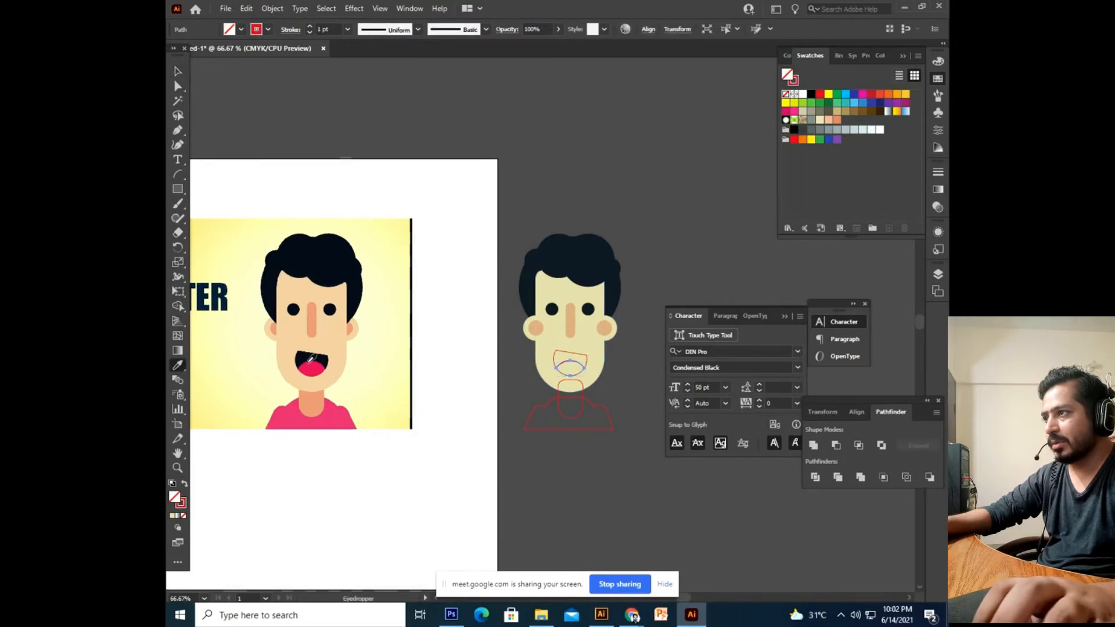
left_click(309, 363)
left_click(177, 71)
left_click(606, 393)
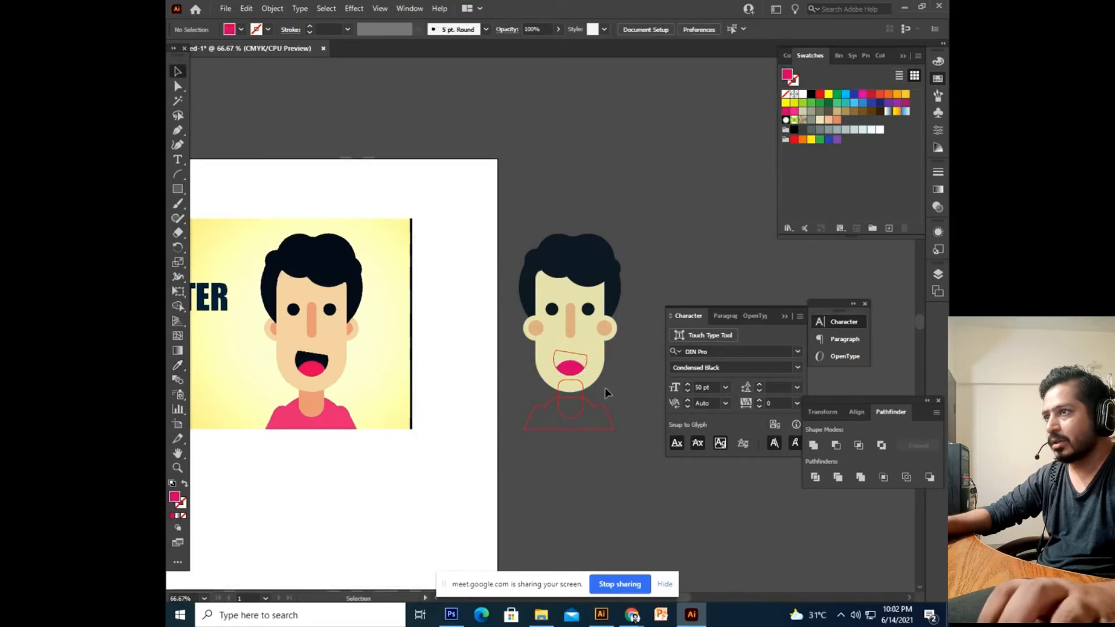
left_click(583, 361)
left_click(177, 366)
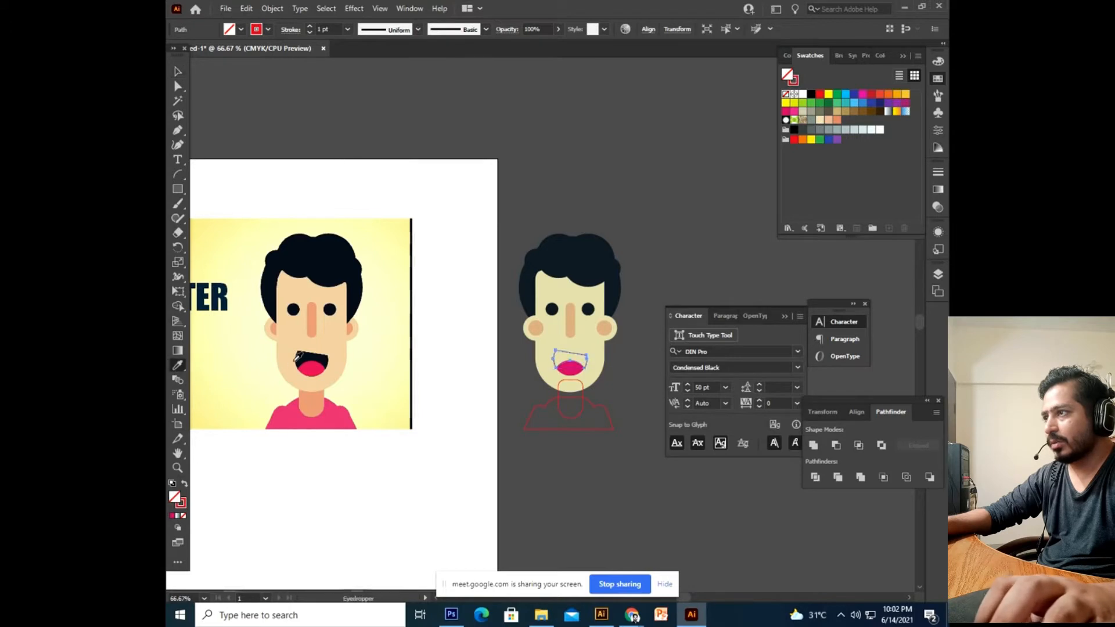
left_click(301, 276)
left_click(178, 72)
left_click(585, 408)
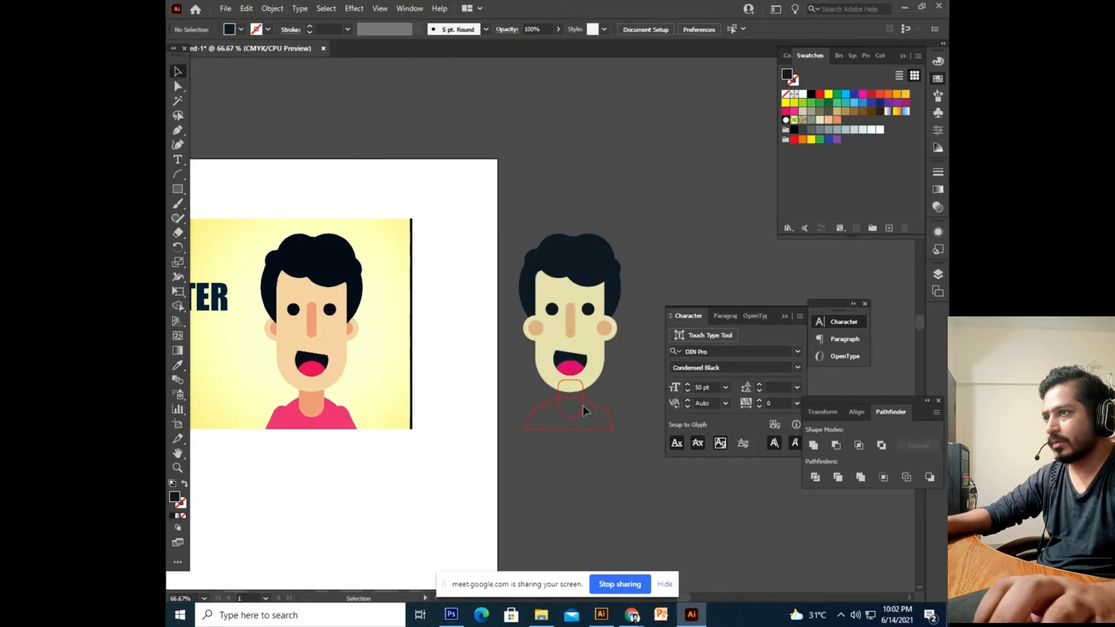
Fill the neck with the reference tan and the shirt with the reference pink.
left_click(584, 398)
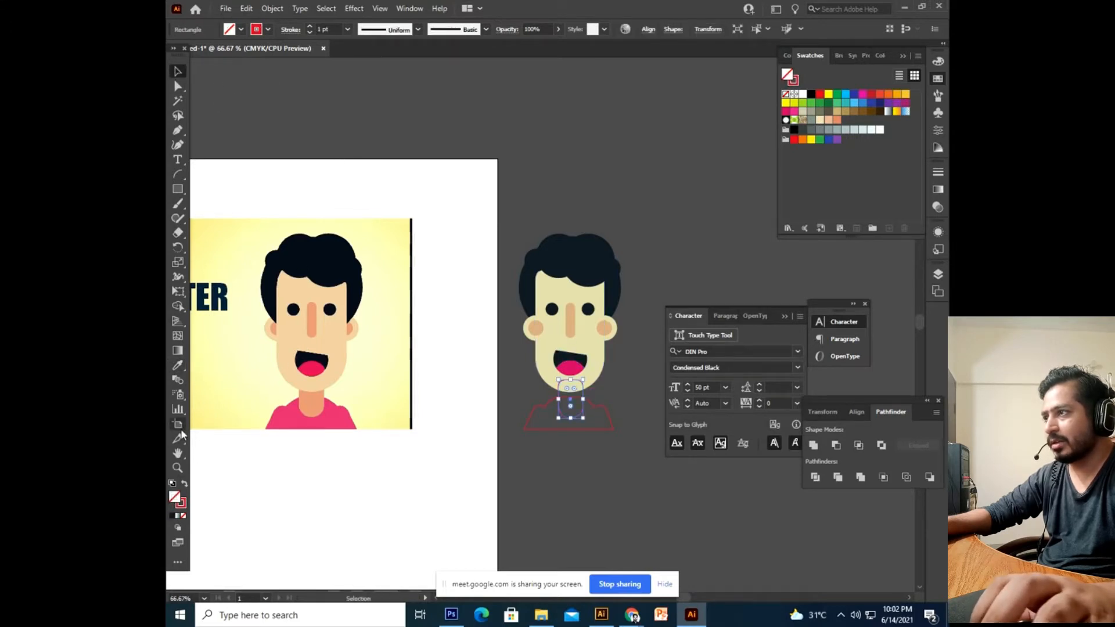
left_click(179, 366)
left_click(317, 408)
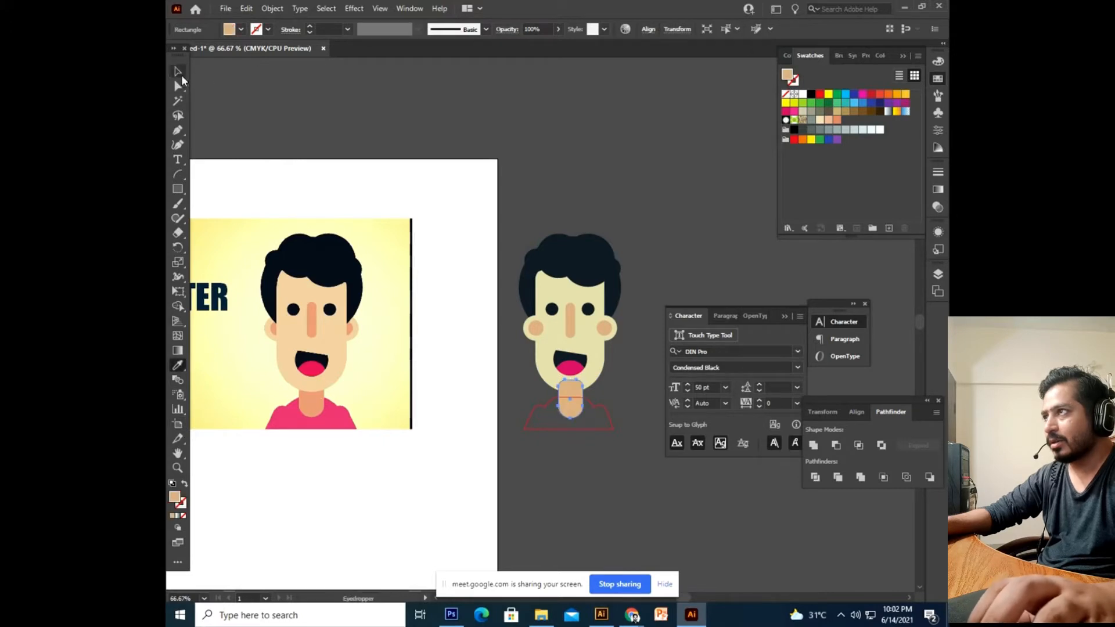
left_click(178, 72)
left_click(440, 341)
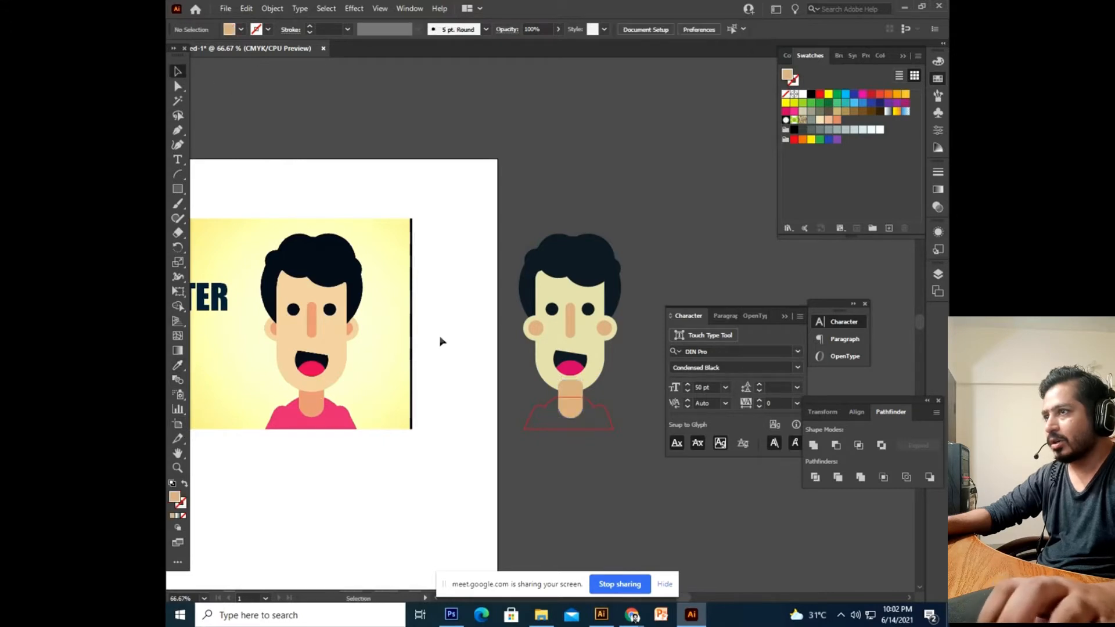
left_click(539, 403)
left_click(178, 366)
left_click(293, 413)
left_click(177, 75)
left_click(353, 131)
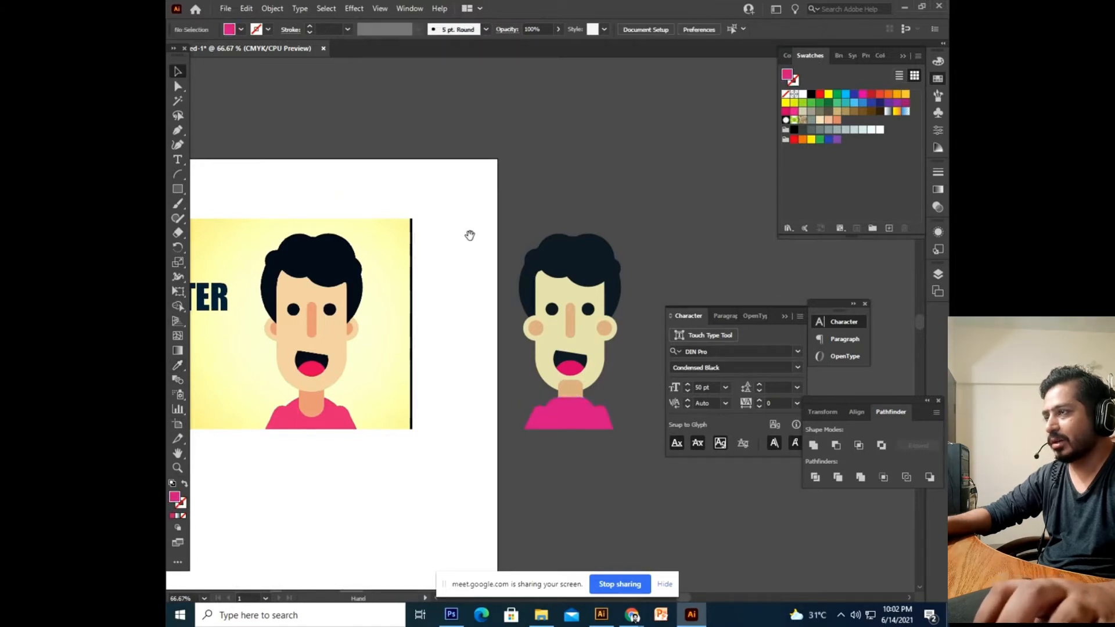
Zoom in on the face and send both cheek circles behind the face.
left_click_drag(470, 234, 441, 220)
scroll(565, 440, "down", 2)
left_click_drag(541, 419, 540, 438)
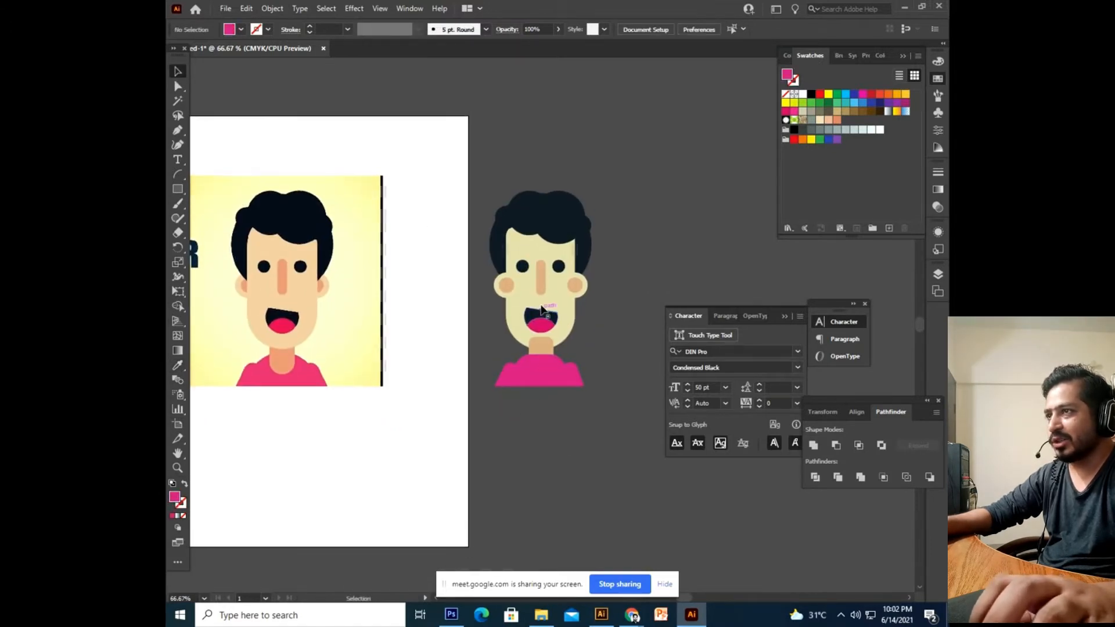
left_click(503, 290)
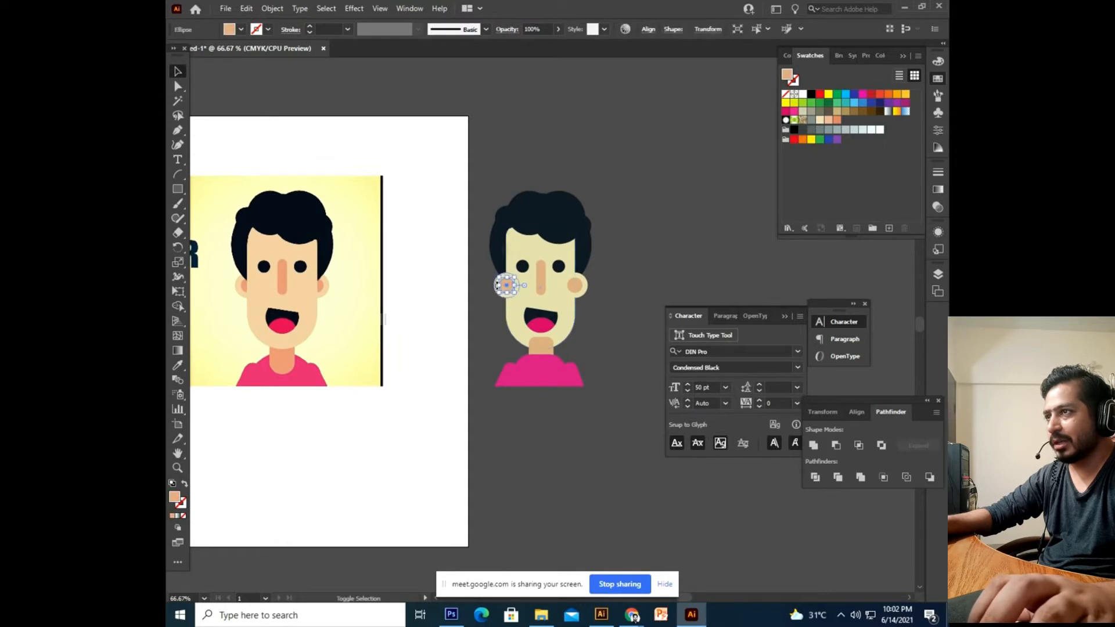
left_click(479, 299)
key("ctrl+plus")
key("ctrl+plus")
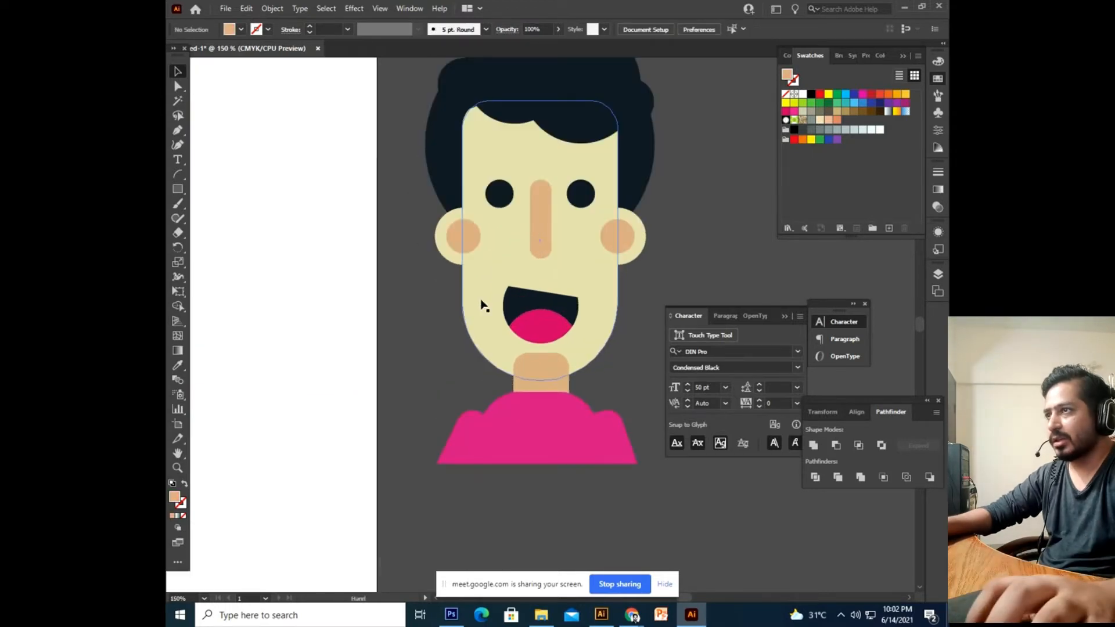
left_click_drag(481, 301, 501, 357)
left_click_drag(472, 285, 472, 283)
scroll(636, 301, "right", 2)
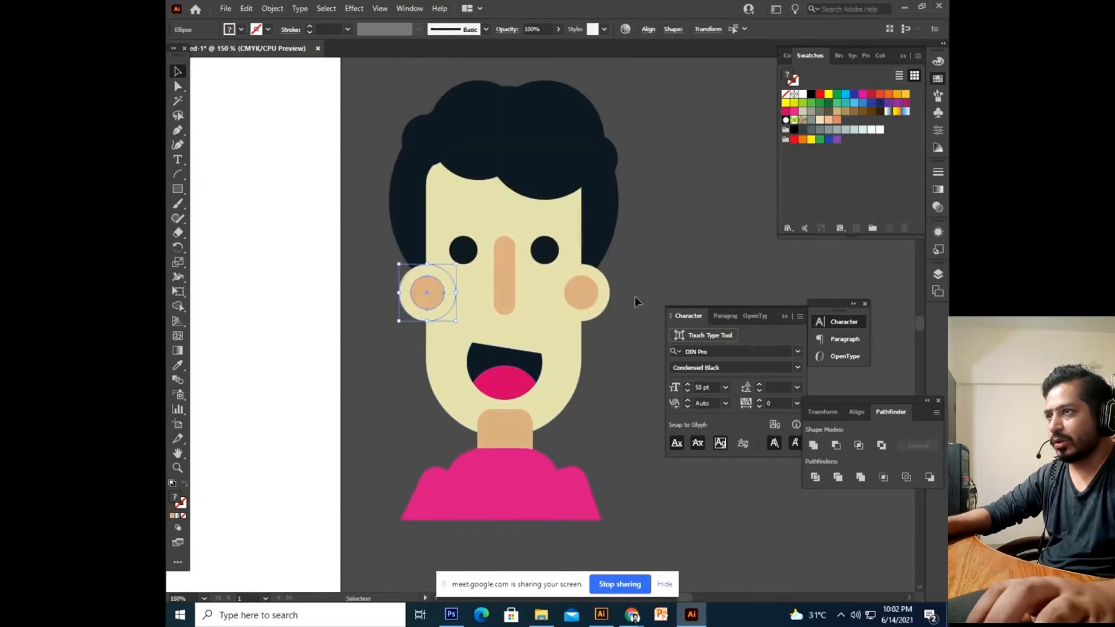
left_click_drag(601, 309, 593, 301)
right_click(591, 299)
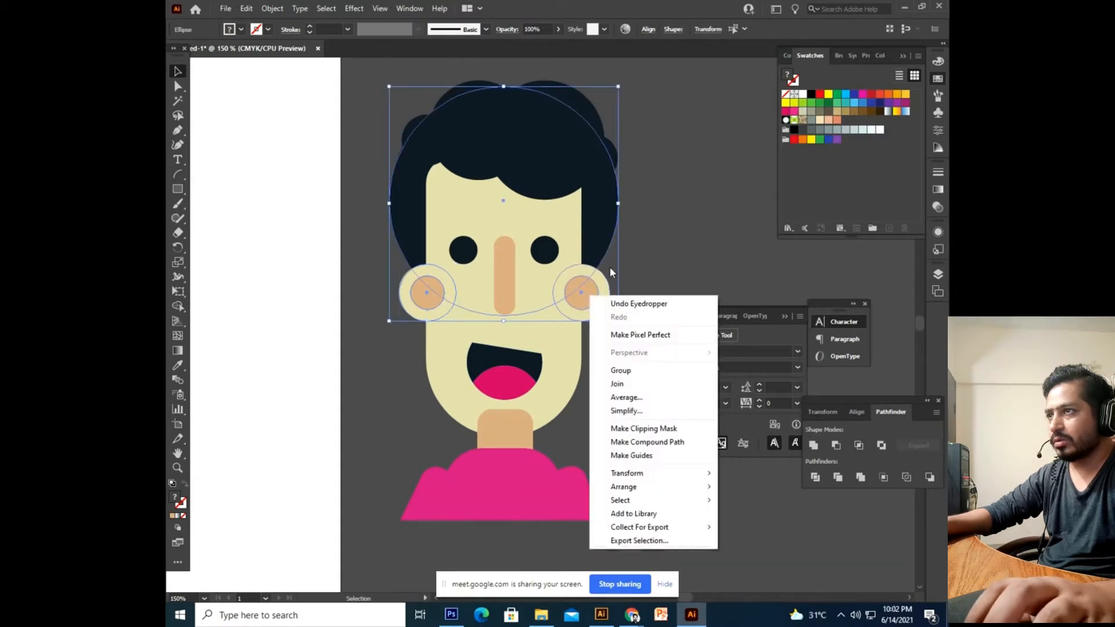
left_click(602, 253, "shift")
right_click(596, 297)
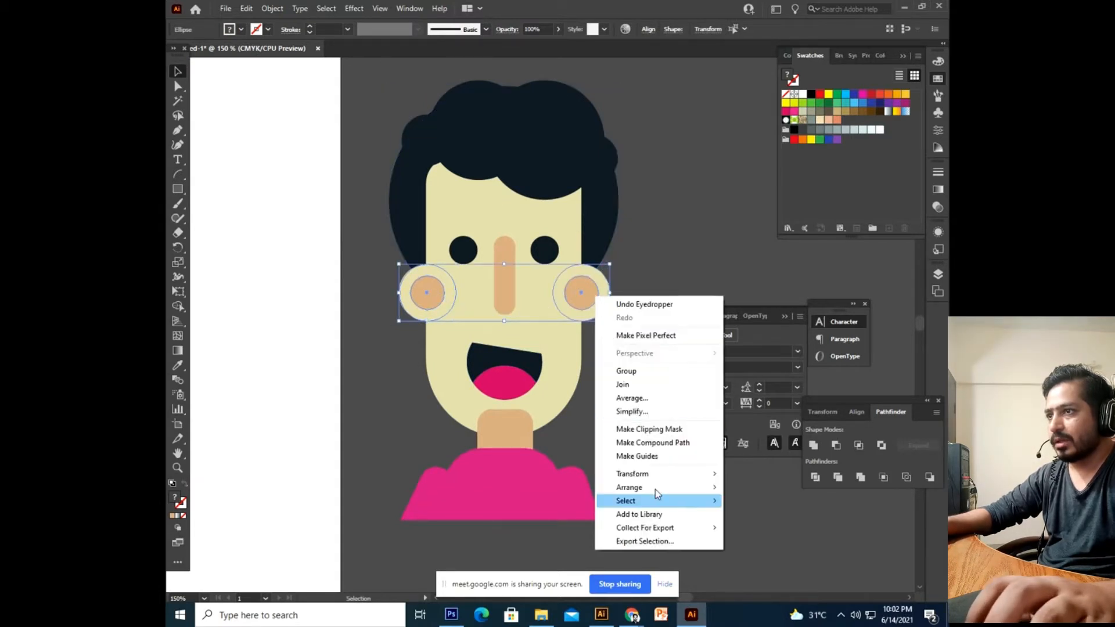
mouse_move(655, 488)
key("ctrl+shift+bracketleft")
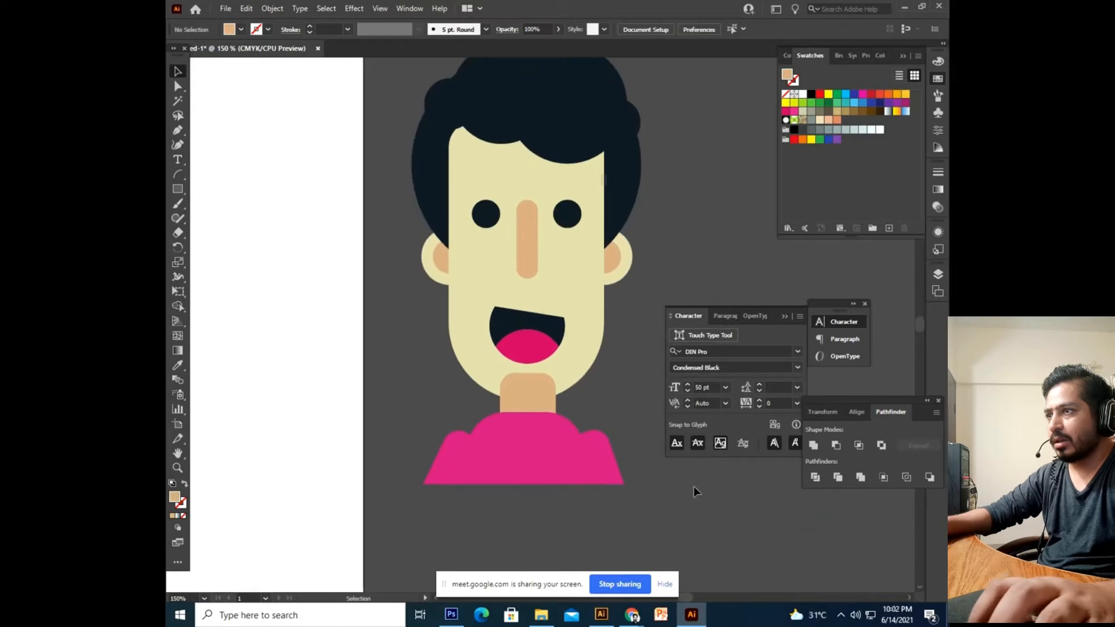
Send the shirt to the back and move the neck one step backward.
right_click(559, 439)
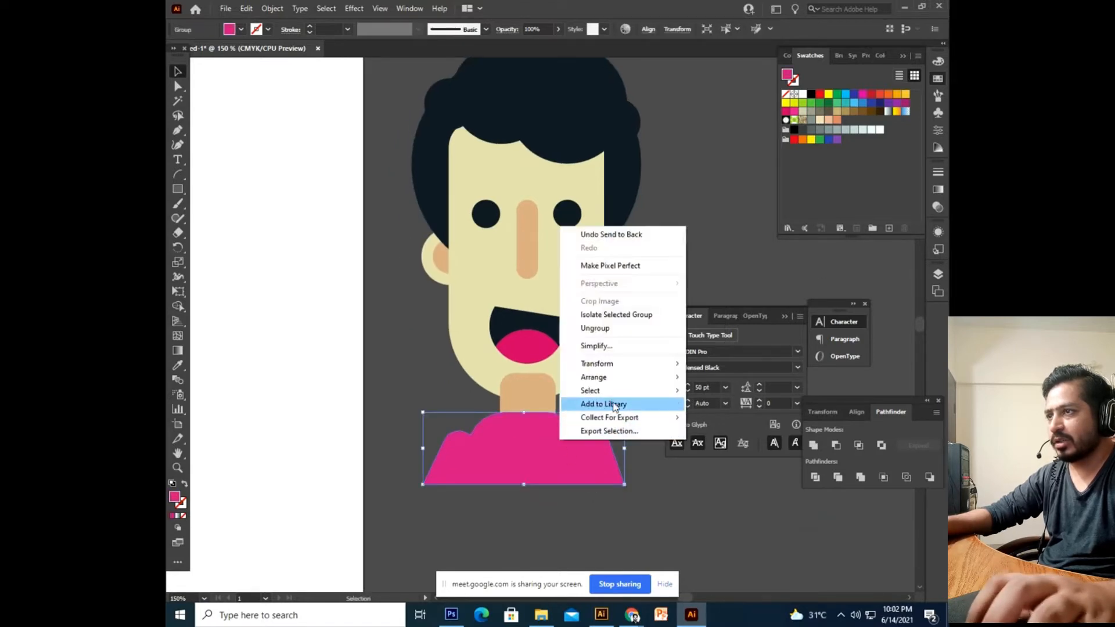
mouse_move(598, 377)
left_click(726, 417)
left_click(551, 439)
right_click(546, 440)
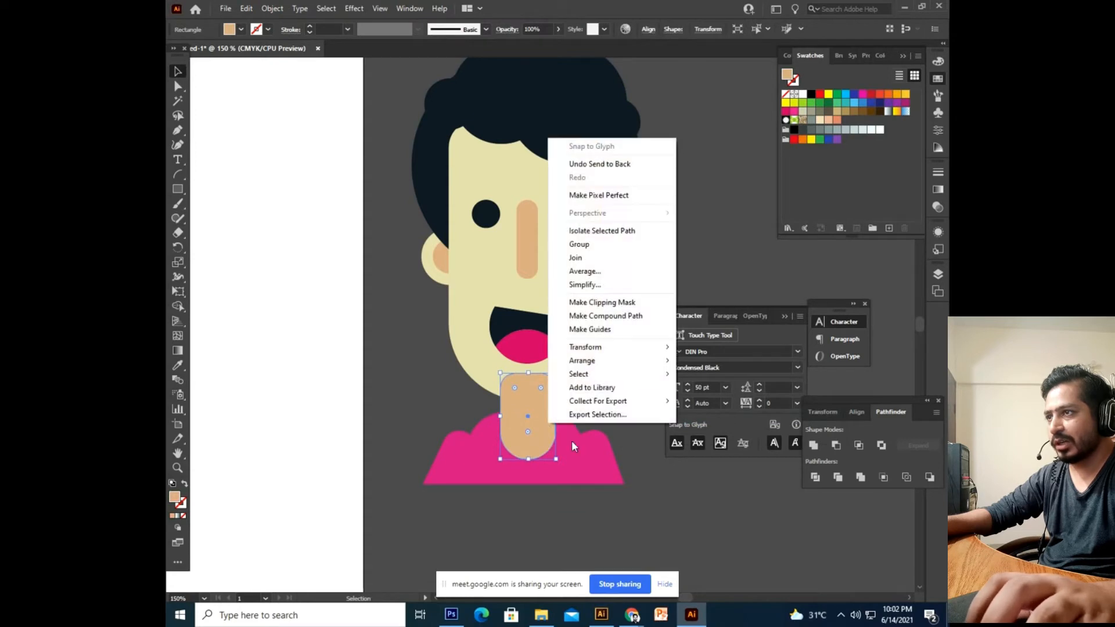
mouse_move(605, 369)
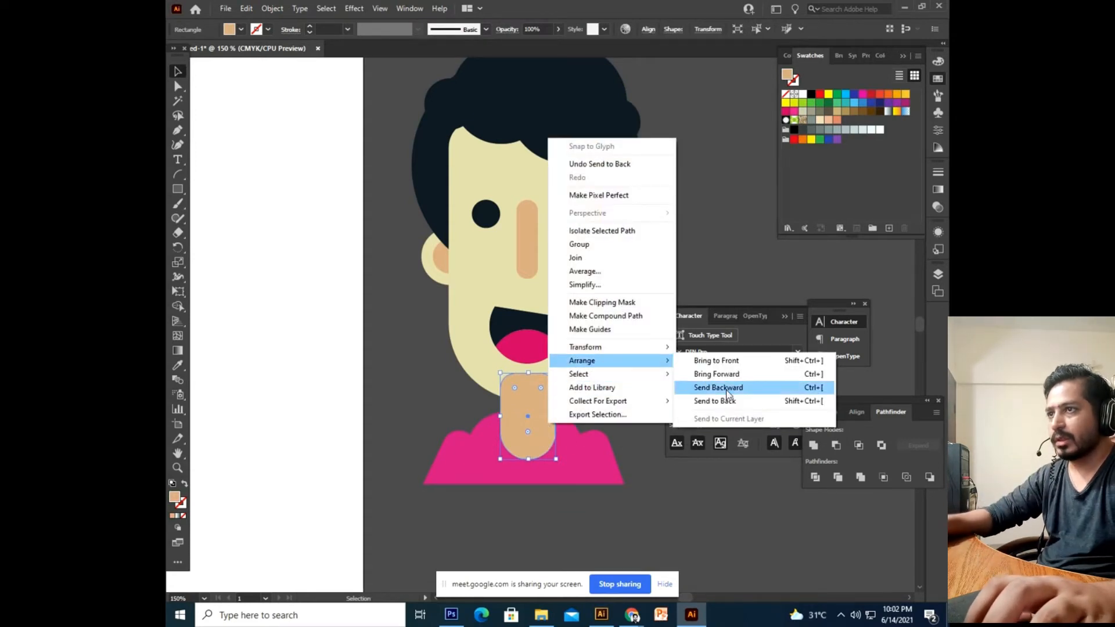
left_click(735, 378)
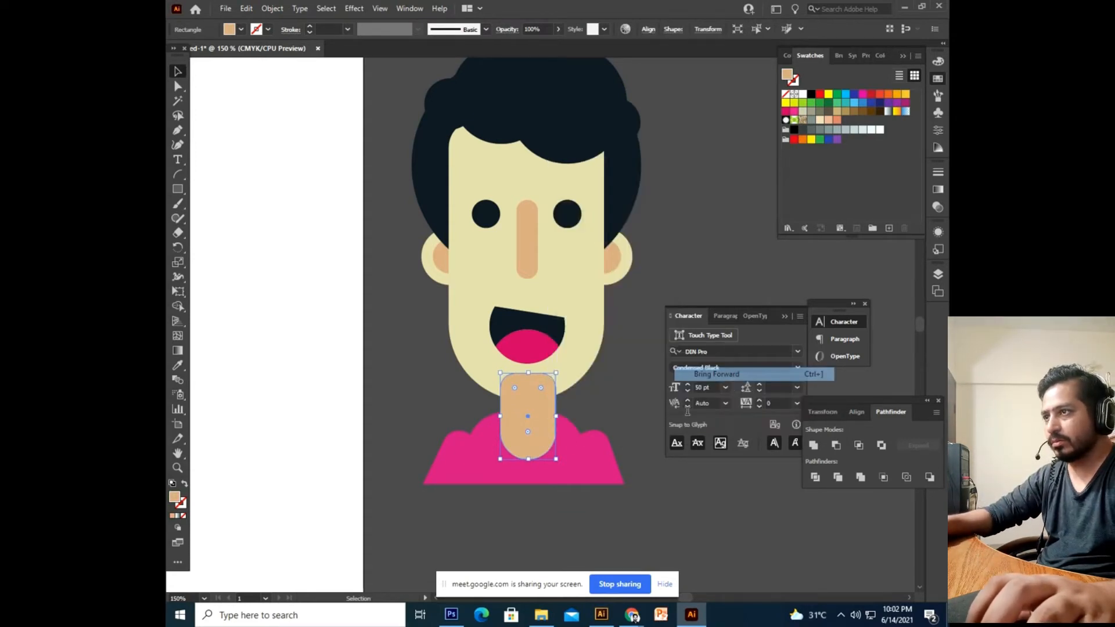
Push the neck further back until it sits behind the face.
right_click(525, 417)
mouse_move(577, 351)
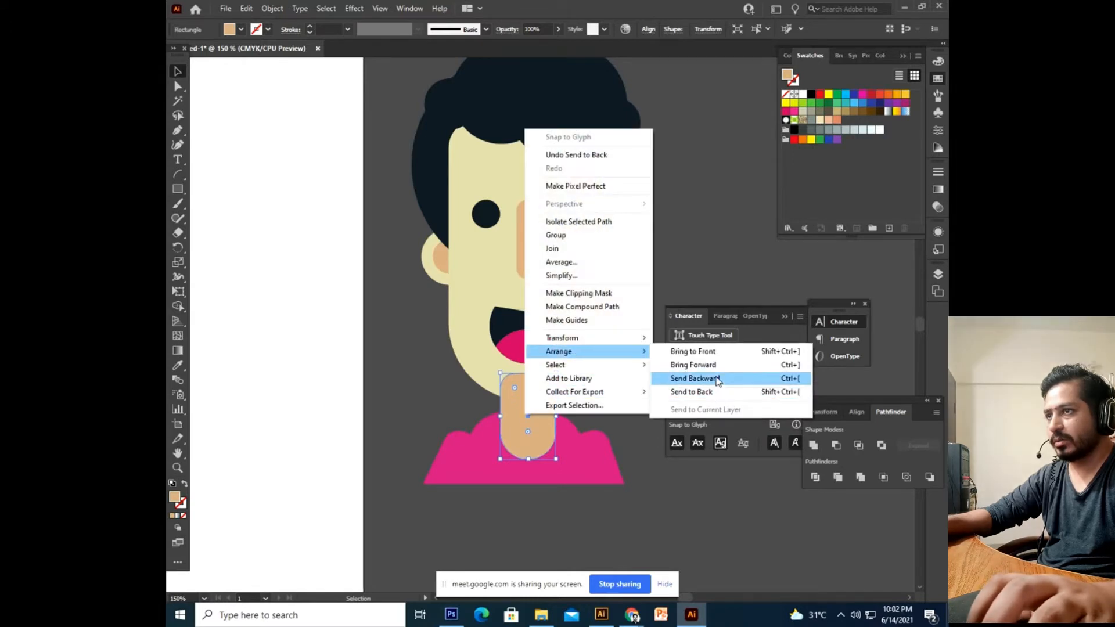
left_click(735, 378)
right_click(548, 400)
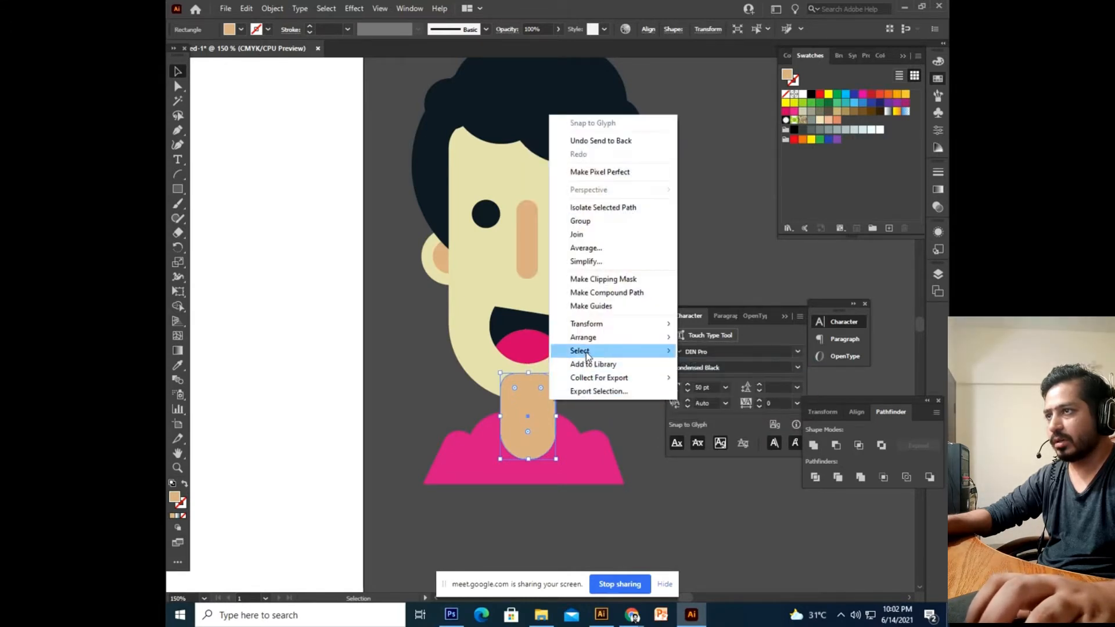
mouse_move(595, 346)
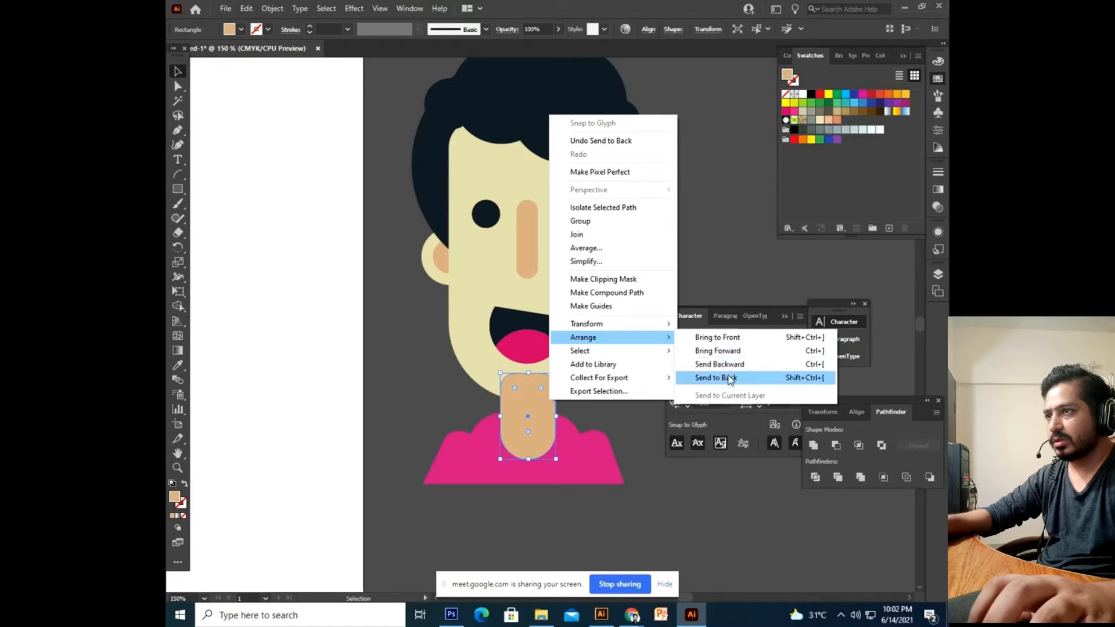
left_click(726, 378)
left_click(578, 476)
right_click(578, 471)
Send the pink body behind the neck.
mouse_move(639, 408)
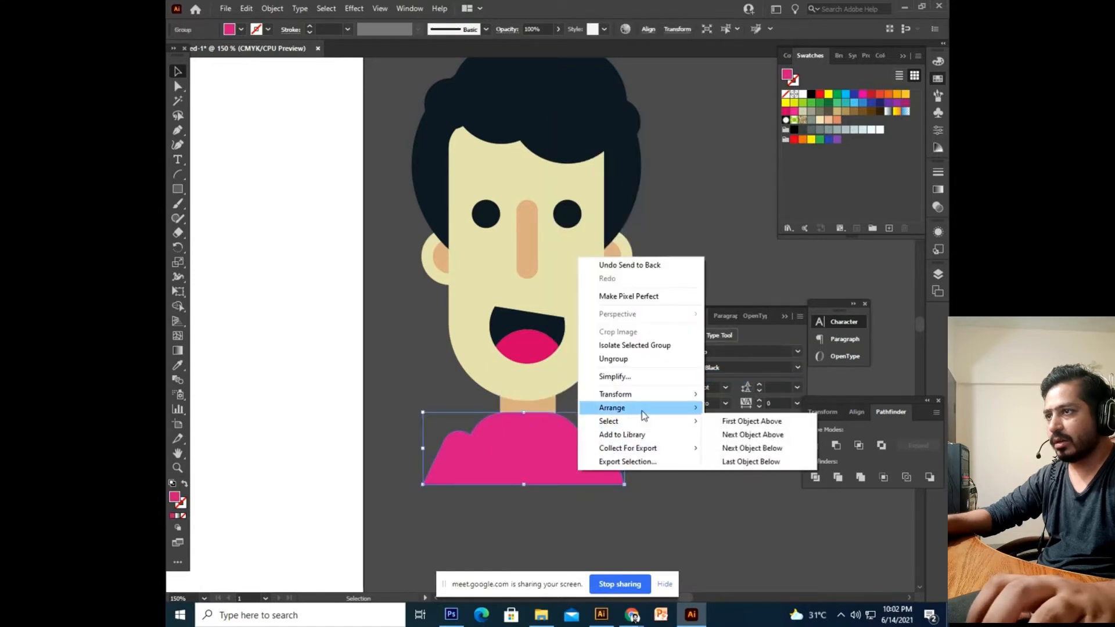
left_click(756, 448)
left_click(676, 488)
key("ctrl+minus")
key("ctrl+minus")
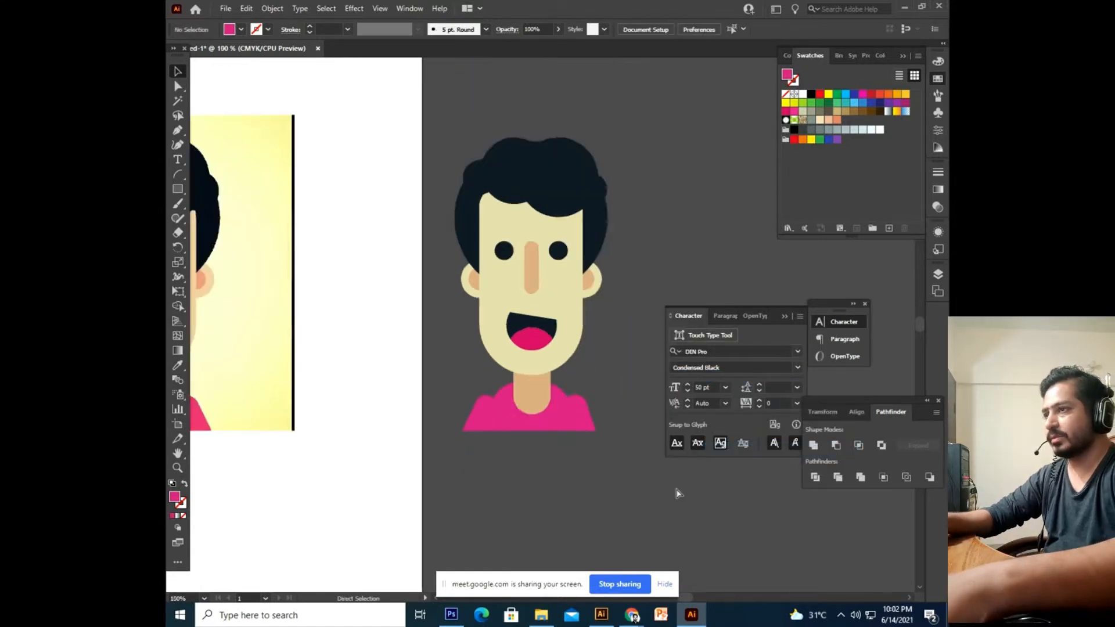
key("ctrl+plus")
key("ctrl+minus")
key("ctrl+minus")
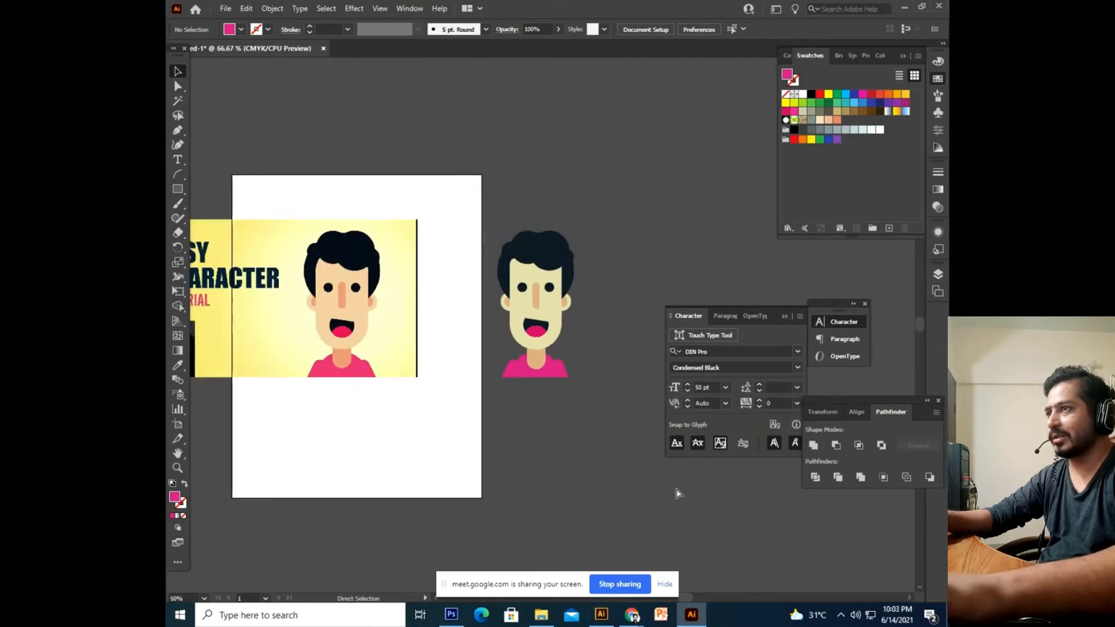
key("ctrl+plus")
Move the finished character onto the artboard over the reference.
left_click_drag(693, 133, 535, 426)
left_click_drag(668, 196, 456, 313)
left_click_drag(328, 293, 372, 304)
left_click(372, 304)
Unlock all objects and delete the reference image.
key("ctrl+alt+2")
key("Delete")
left_click_drag(605, 233, 380, 457)
scroll(465, 432, "up", 1)
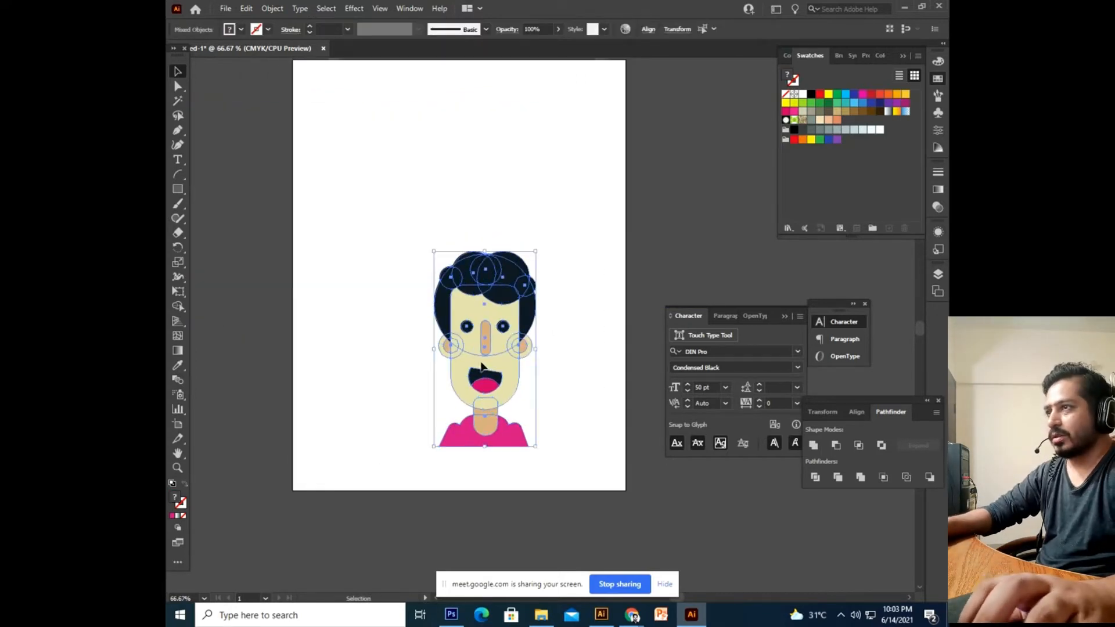
left_click_drag(485, 427, 464, 313)
scroll(577, 327, "up", 6)
left_click(579, 328)
scroll(577, 329, "up", 1)
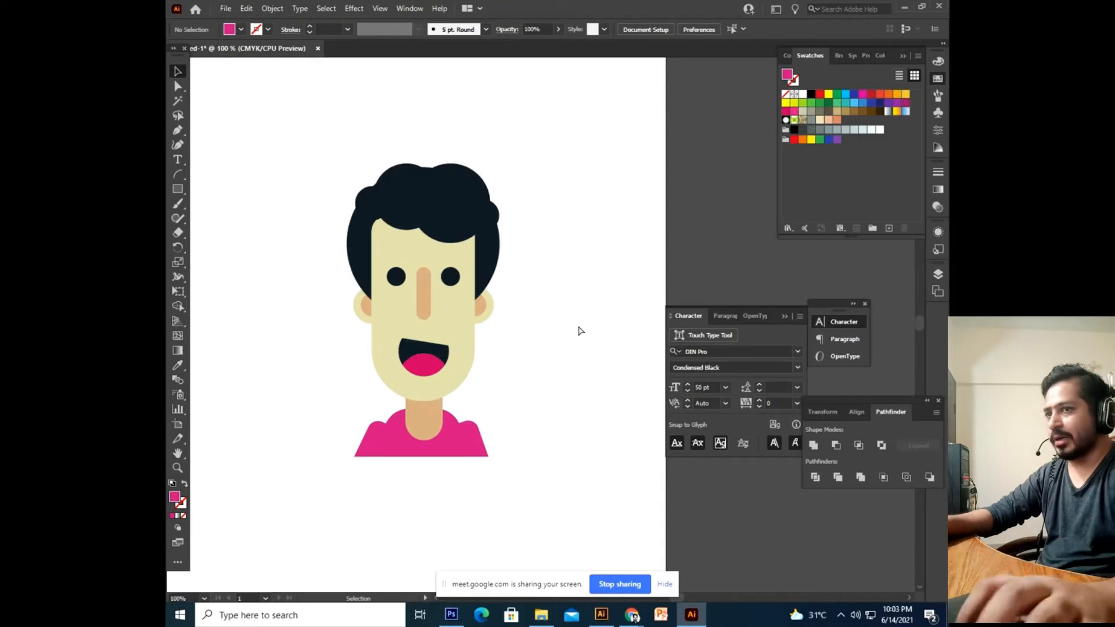
scroll(577, 329, "left", 1)
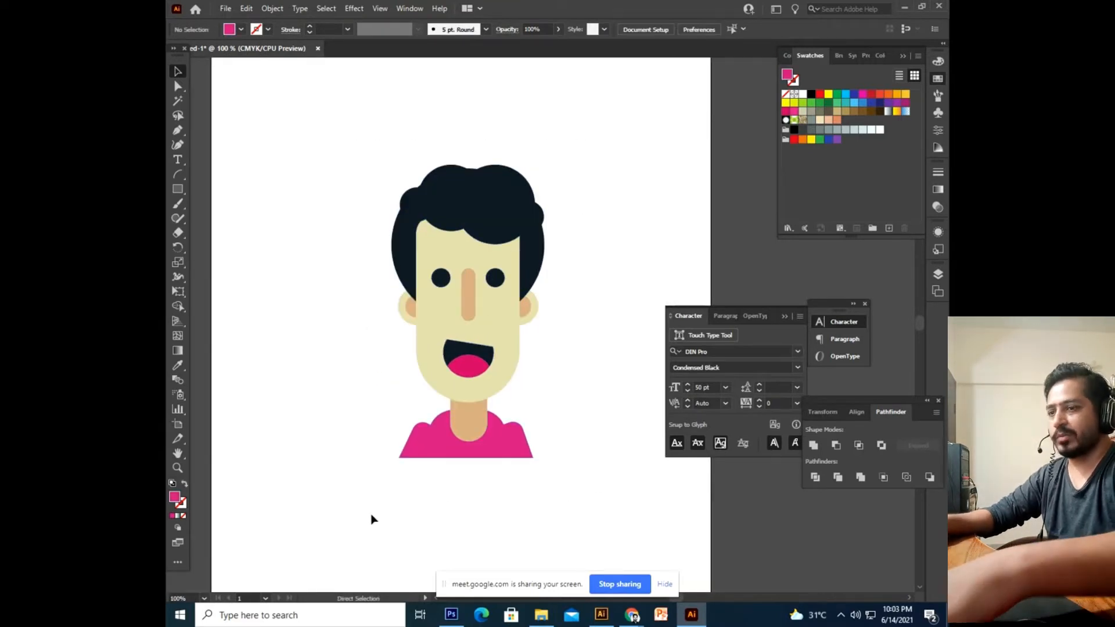
key("ctrl+minus")
key("ctrl+minus")
left_click_drag(511, 429, 532, 443)
key("ctrl+plus")
Try moving a hair circle, undo it, and view the character at 100%.
left_click_drag(504, 306, 500, 237)
key("ctrl+z")
key("ctrl+z")
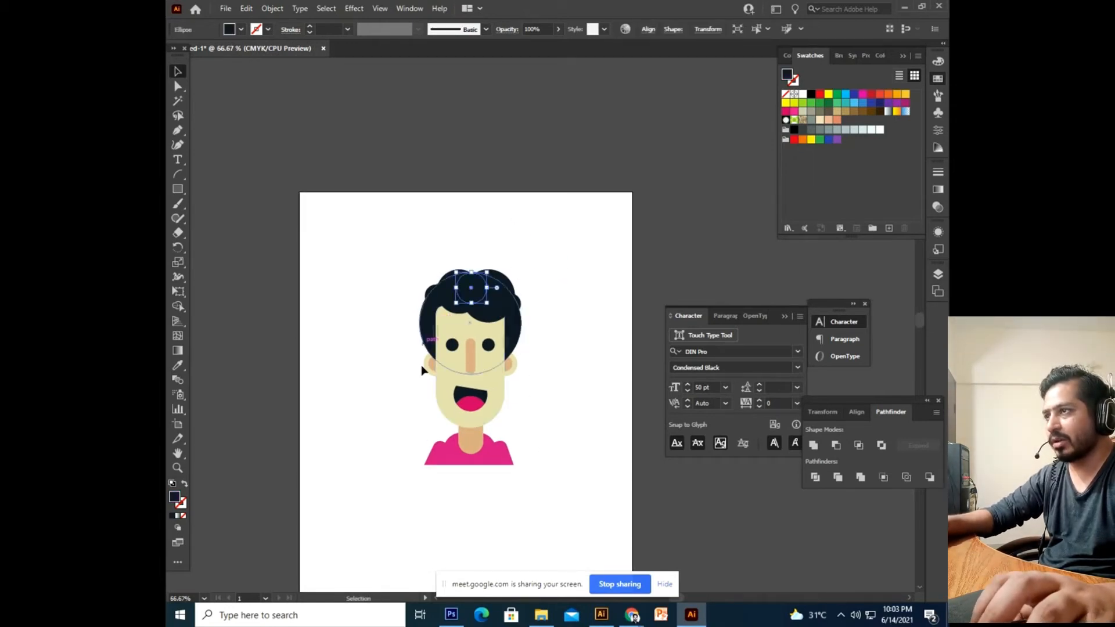
left_click(492, 391)
left_click_drag(539, 394, 540, 402)
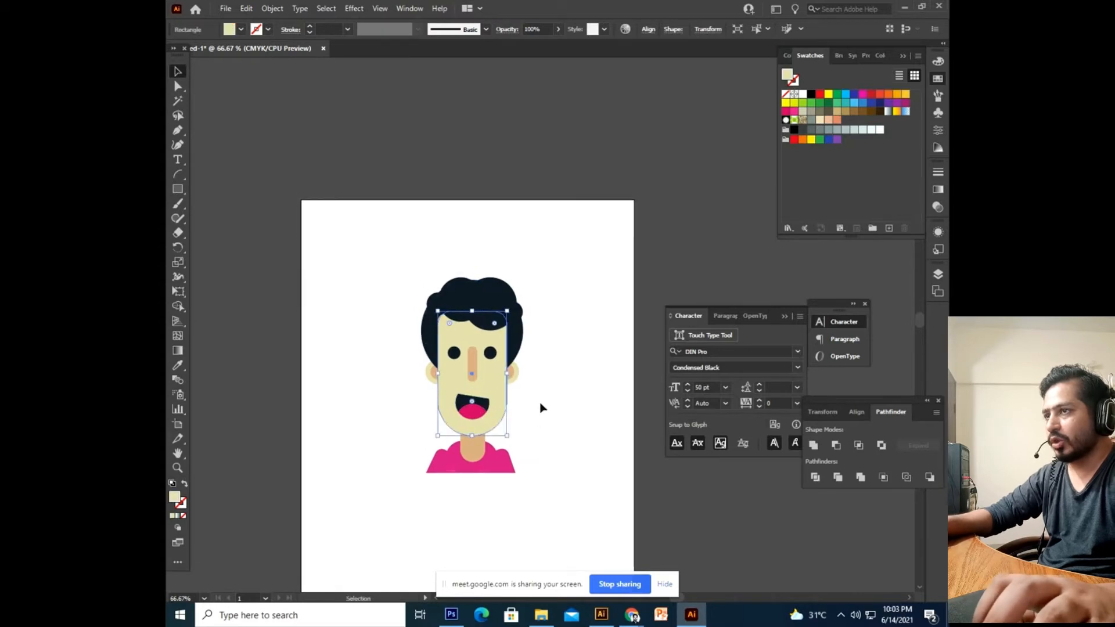
left_click(541, 403)
key("ctrl+1")
left_click_drag(540, 402, 557, 365)
left_click_drag(550, 275, 604, 166)
Marquee-select the whole character and delete it, leaving the artboard blank.
left_click_drag(420, 450, 367, 527)
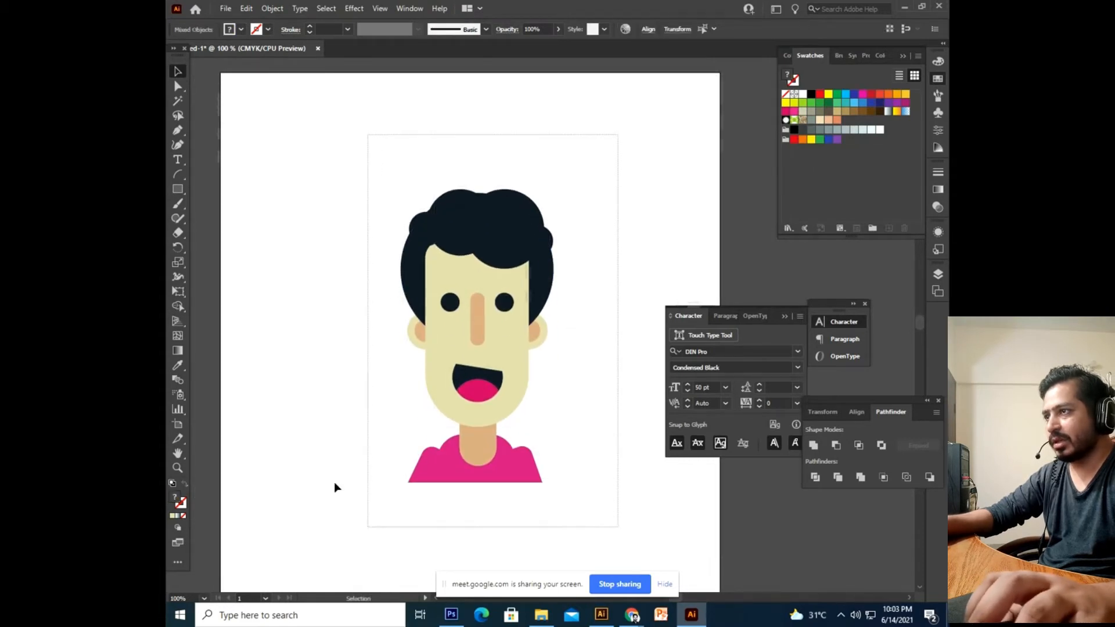
left_click_drag(354, 122, 635, 532)
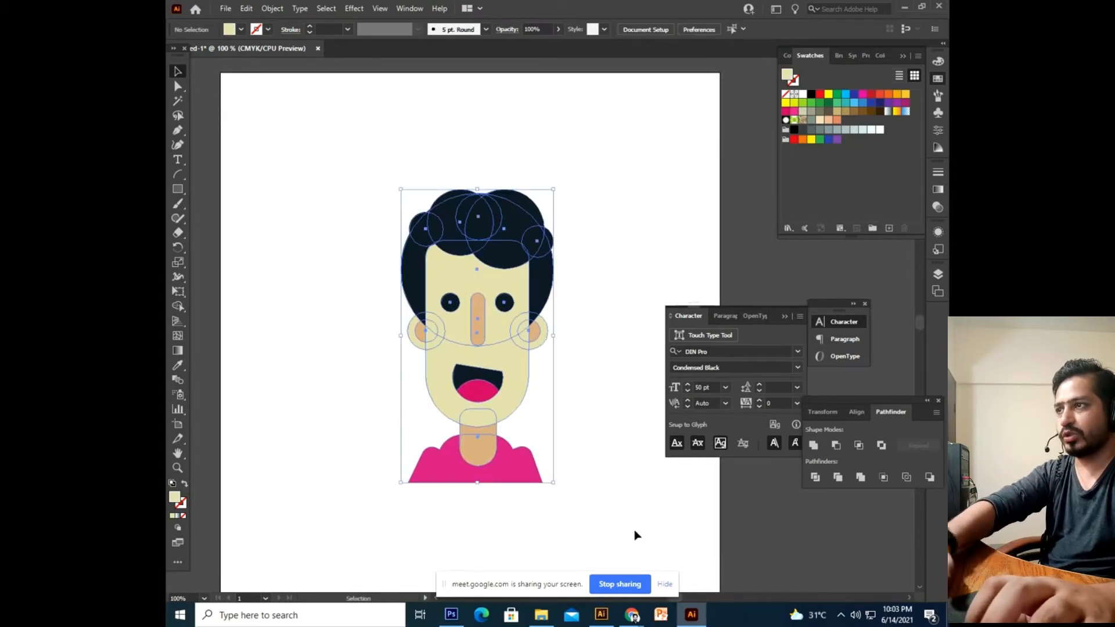
key("Delete")
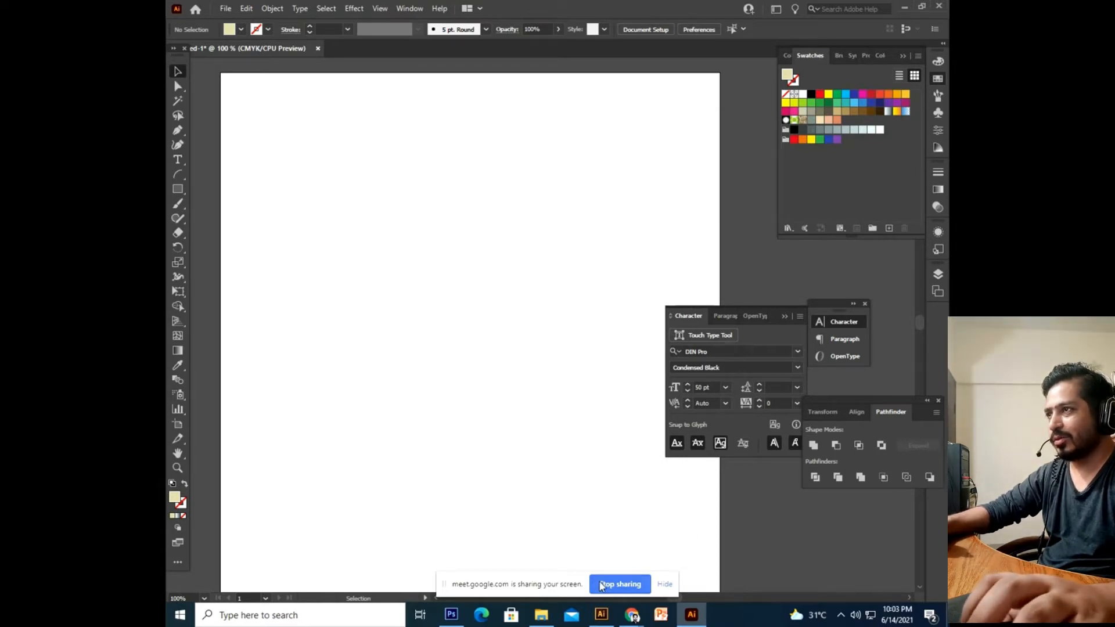
Switch to the ninja artwork window and fit its artboard in view.
left_click(606, 616)
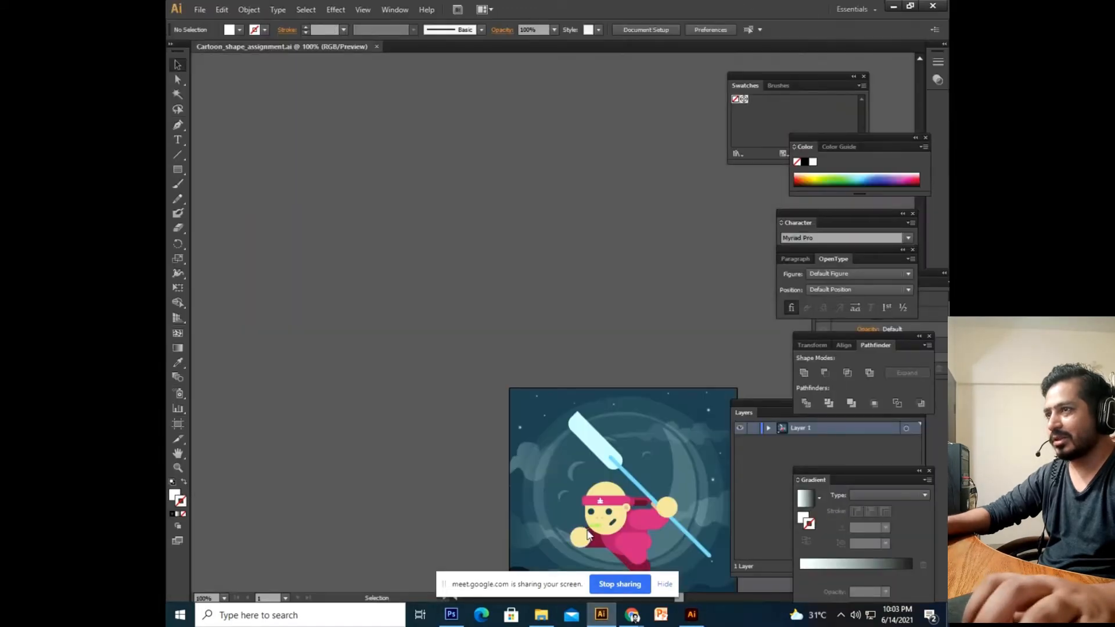
left_click_drag(487, 453, 438, 343)
key("ctrl+equal")
key("ctrl+equal")
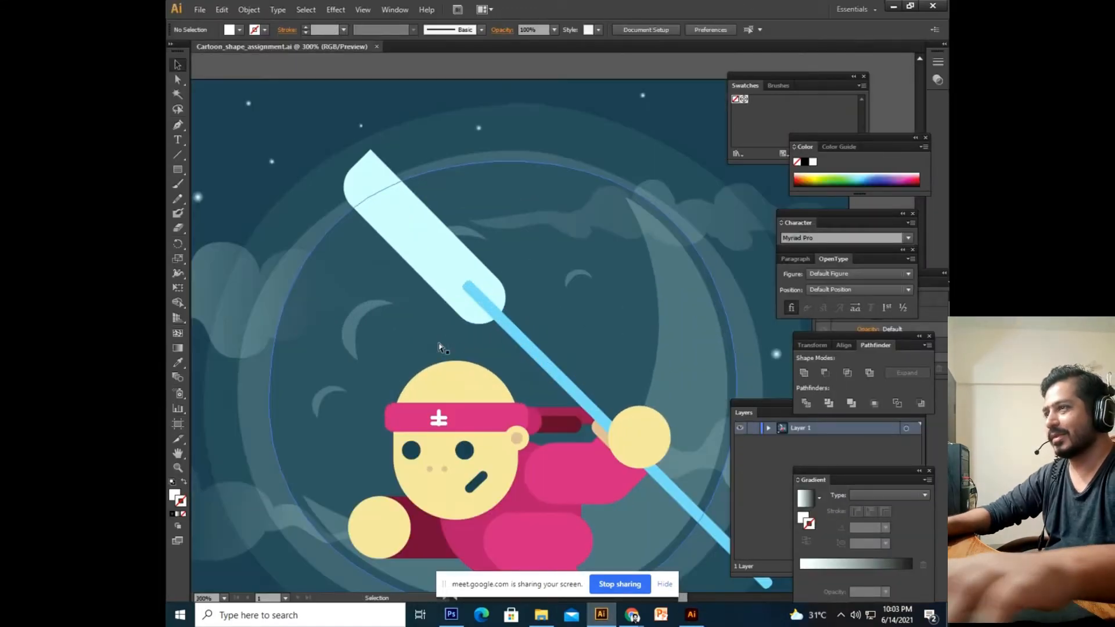
left_click_drag(476, 474, 467, 359)
left_click_drag(526, 403, 482, 394)
key("ctrl+minus")
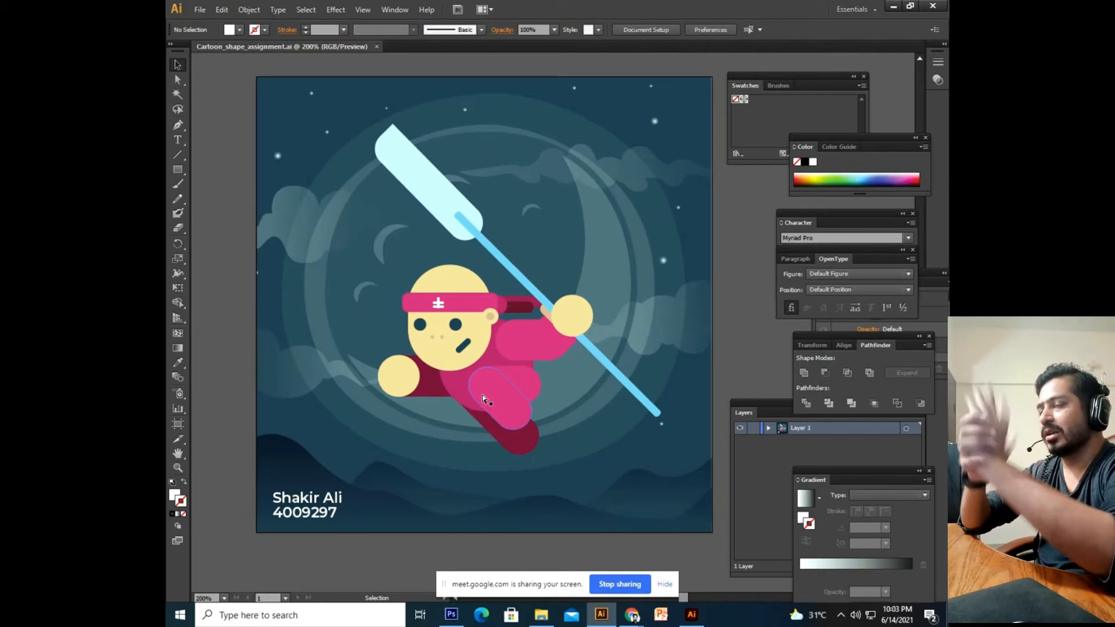
Pan around the artboard, selecting and deselecting the clipped artwork group.
left_click(483, 397)
left_click_drag(523, 389, 473, 370)
left_click(681, 313)
left_click_drag(480, 301, 426, 468)
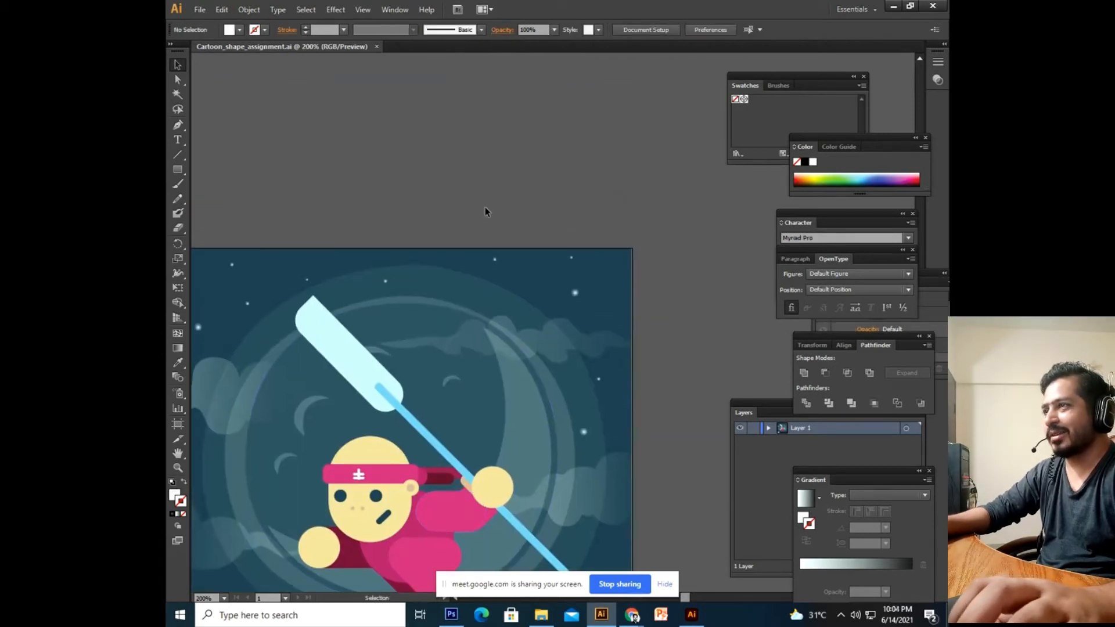
left_click_drag(474, 203, 484, 178)
left_click(486, 361)
left_click_drag(506, 294, 576, 125)
left_click(648, 317)
Isolate the clip group, delete the ID number and name text lines, then exit isolation.
left_click(374, 332)
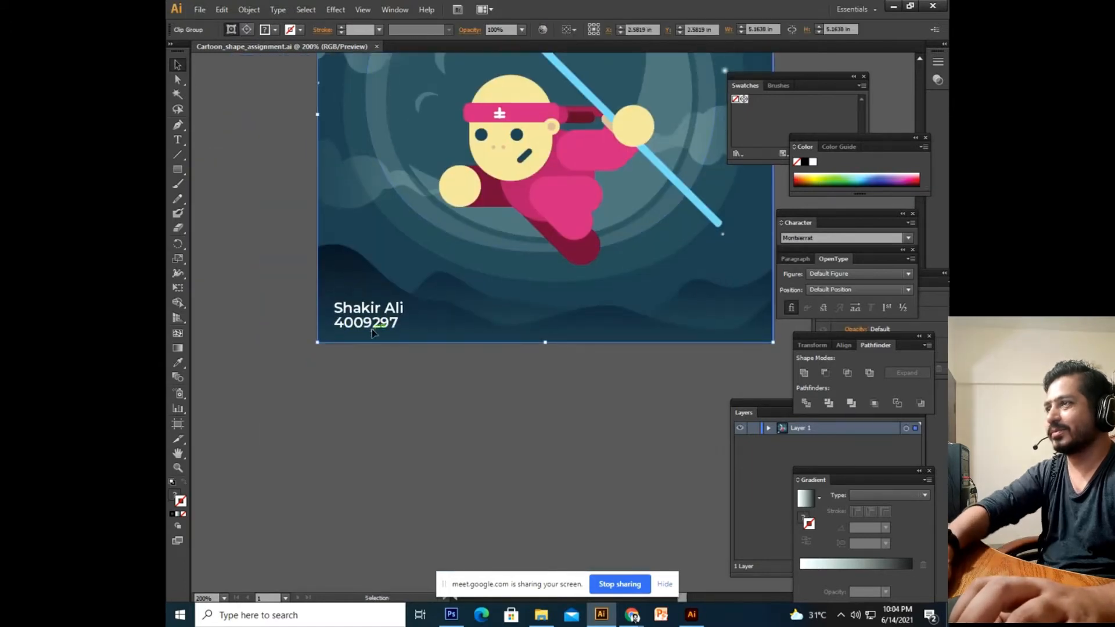
double_click(373, 332)
left_click(375, 327)
key("Delete")
left_click(374, 309)
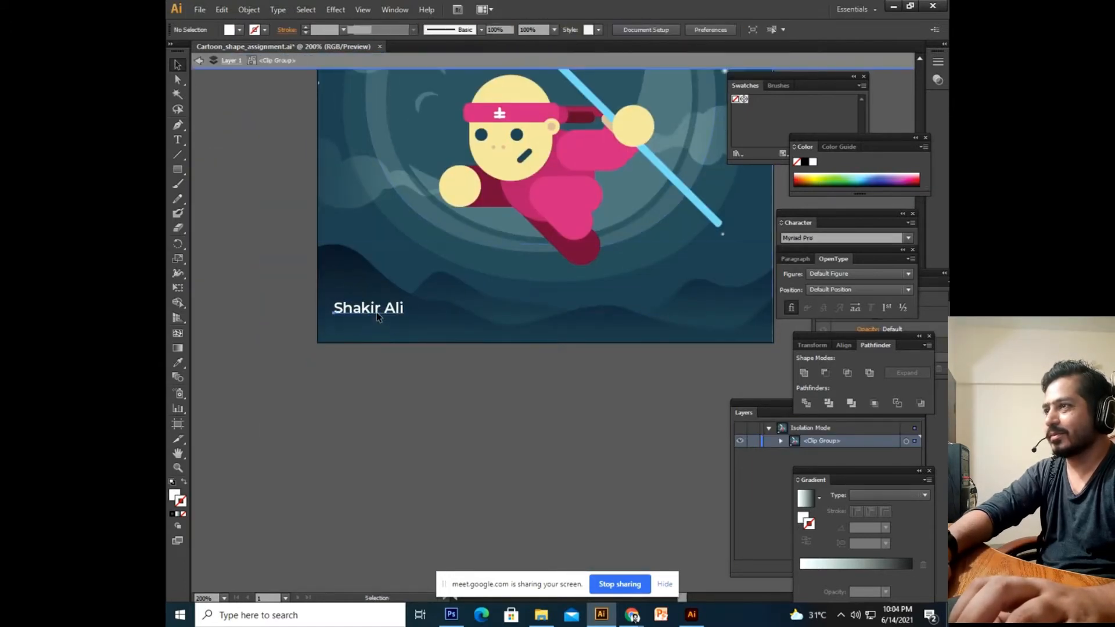
key("Delete")
double_click(425, 397)
Pan and zoom out to 150% to frame the whole ninja artboard.
left_click_drag(511, 155, 440, 474)
left_click_drag(443, 416, 484, 228)
left_click_drag(485, 185, 422, 183)
left_click(503, 164)
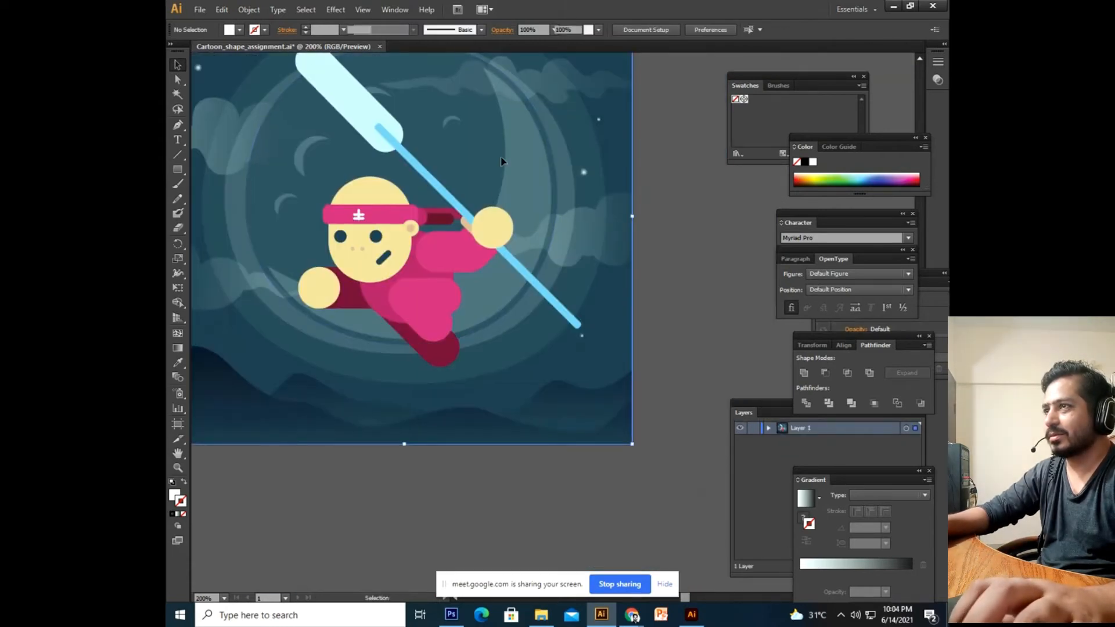
left_click_drag(468, 137, 500, 409)
left_click_drag(427, 356, 470, 159)
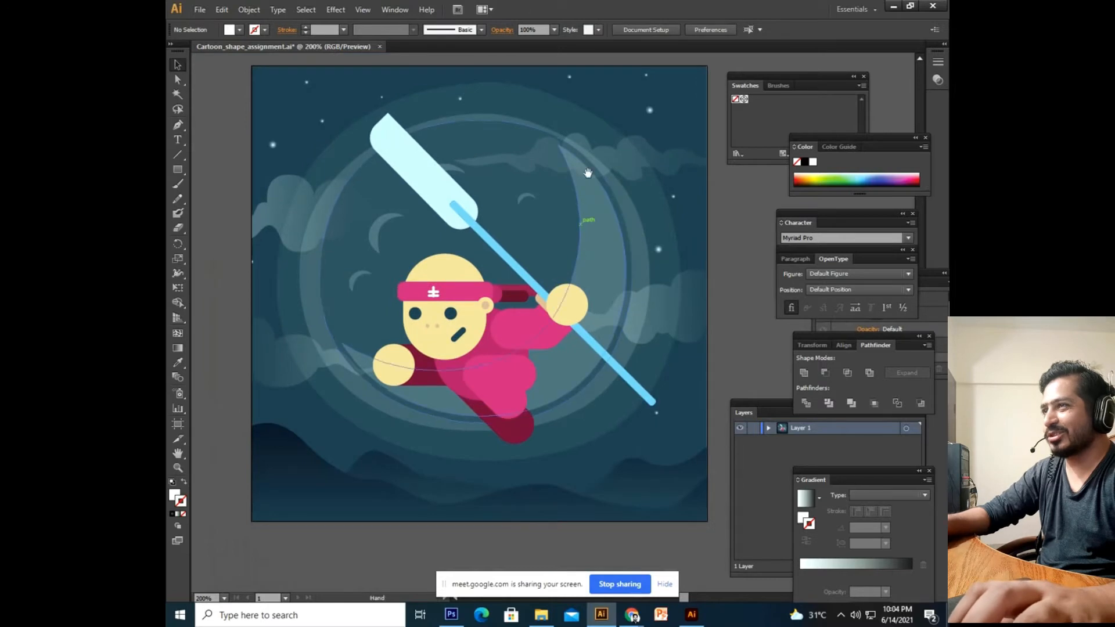
left_click_drag(588, 174, 530, 481)
left_click_drag(489, 575, 513, 523)
left_click_drag(474, 404, 534, 272)
left_click_drag(521, 395, 485, 237)
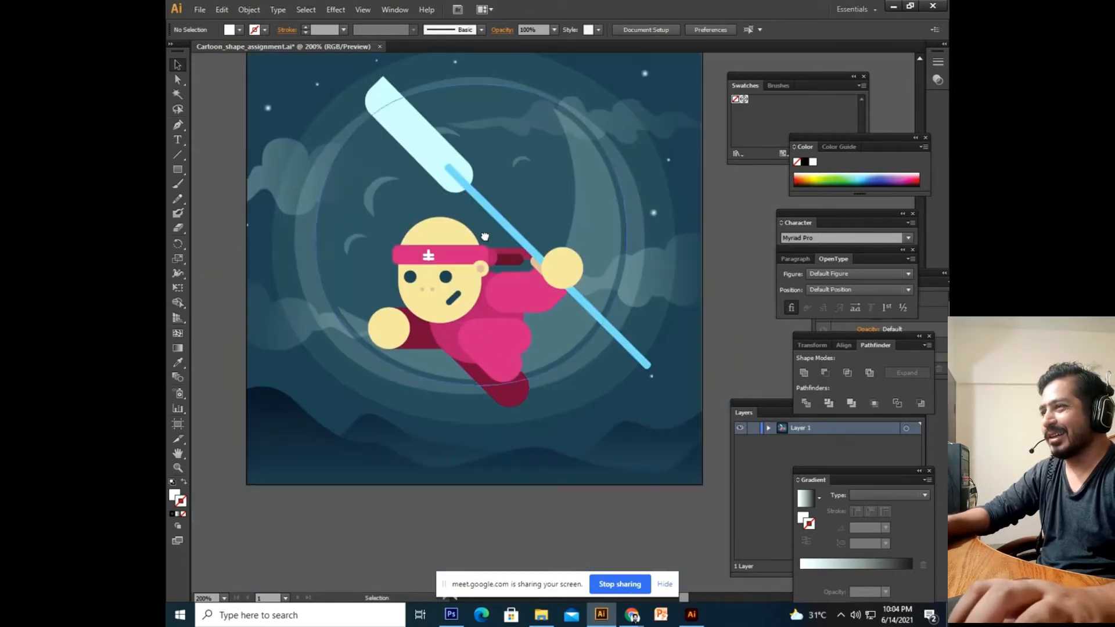
left_click_drag(447, 453, 466, 488)
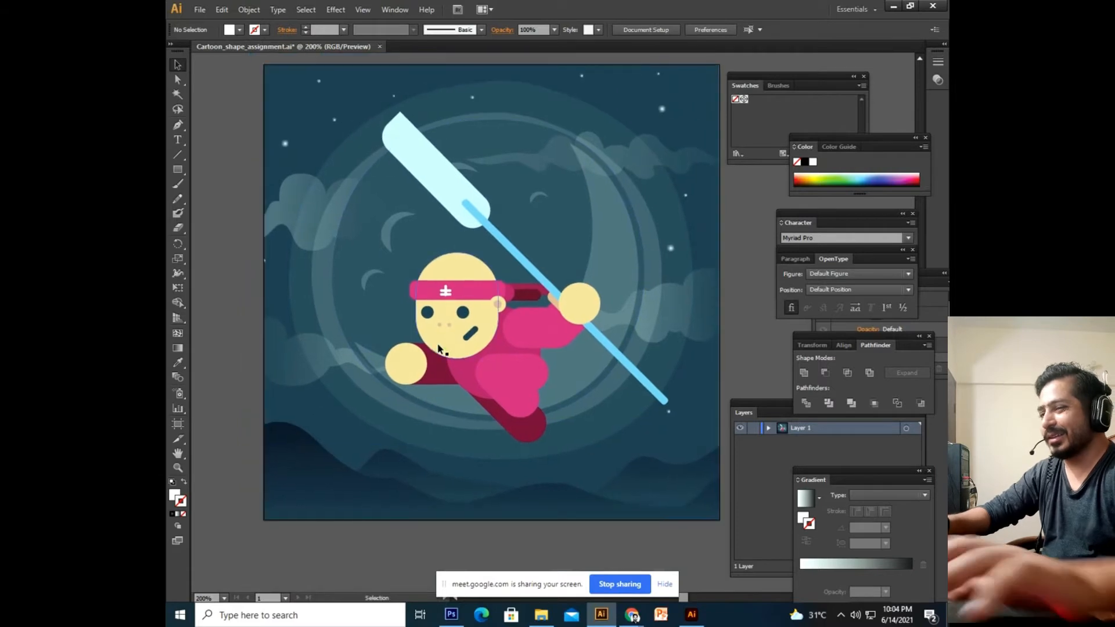
key("ctrl+minus")
left_click_drag(395, 248, 467, 263)
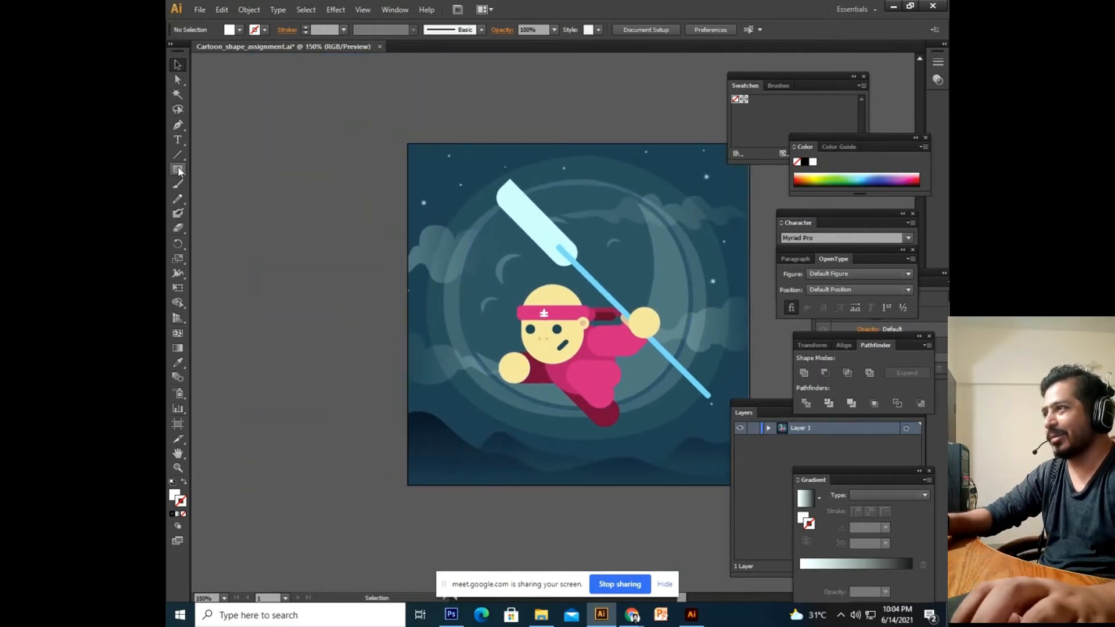
Draw a white square left of the ninja artwork and enlarge it at 100% zoom.
left_click_drag(250, 126, 545, 420)
left_click(178, 66)
left_click_drag(391, 242, 326, 291)
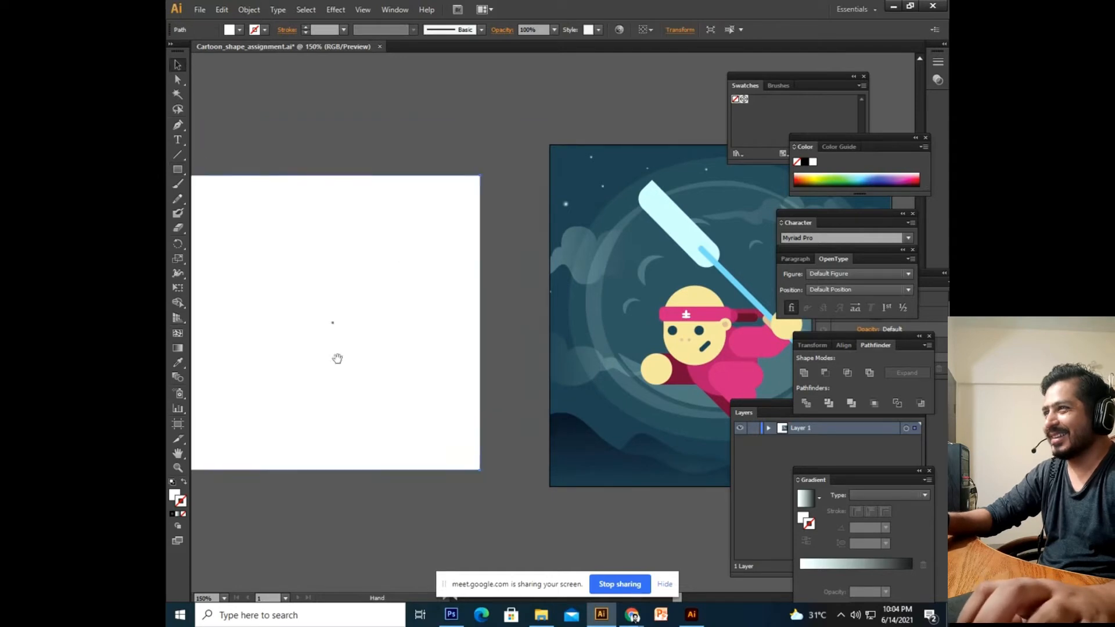
left_click_drag(350, 357, 424, 311)
key("ctrl+minus")
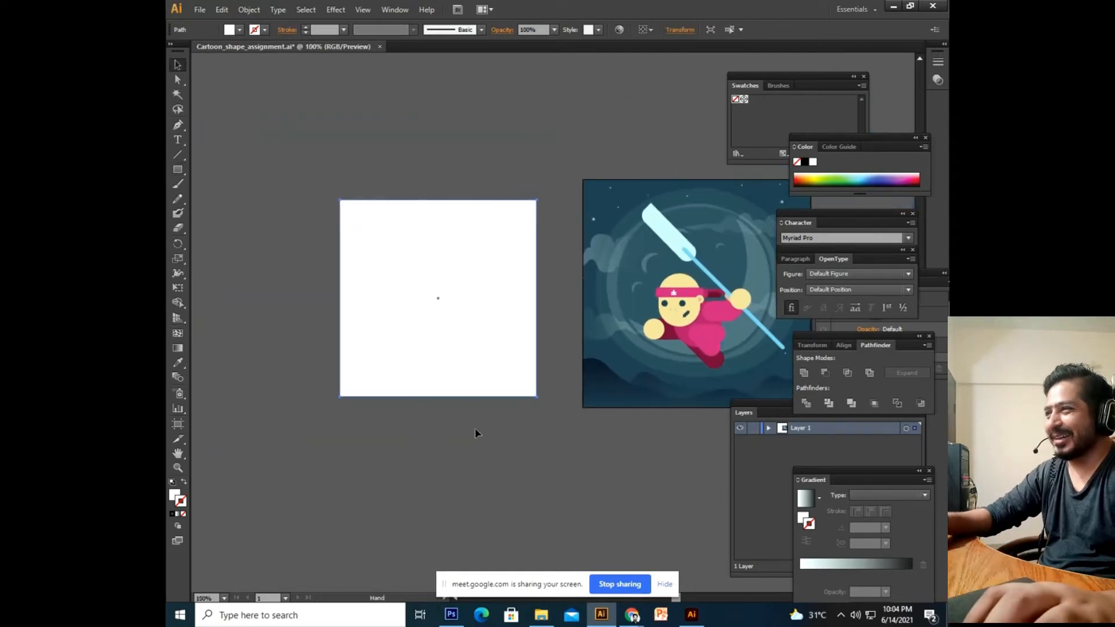
left_click_drag(537, 397, 520, 459)
left_click(584, 469)
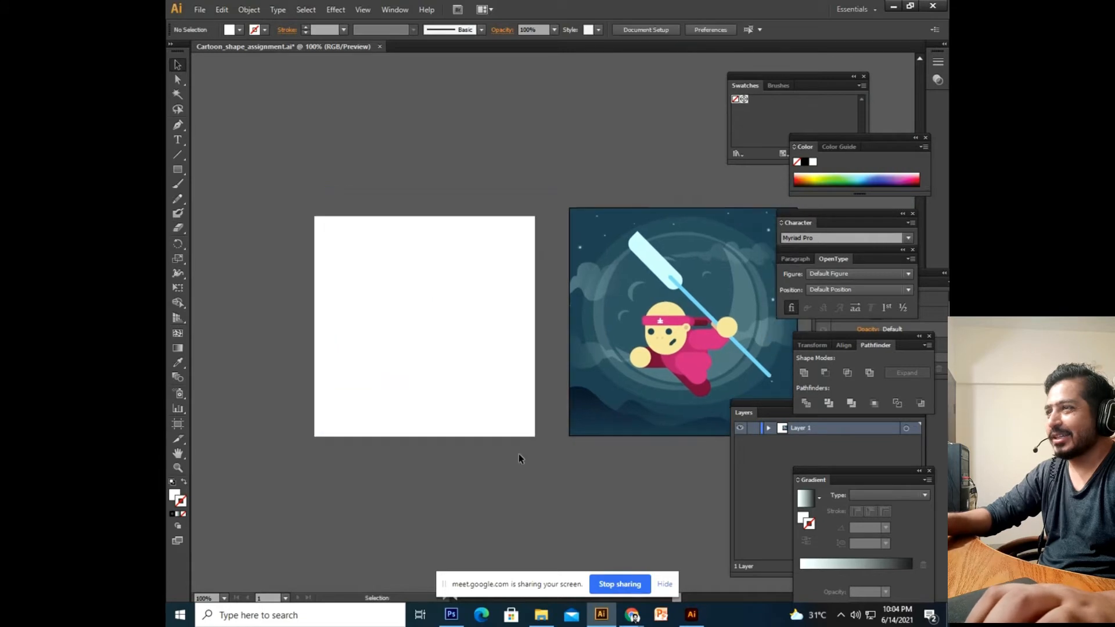
Fill the square with the sky's dark blue using the Eyedropper.
left_click(382, 373)
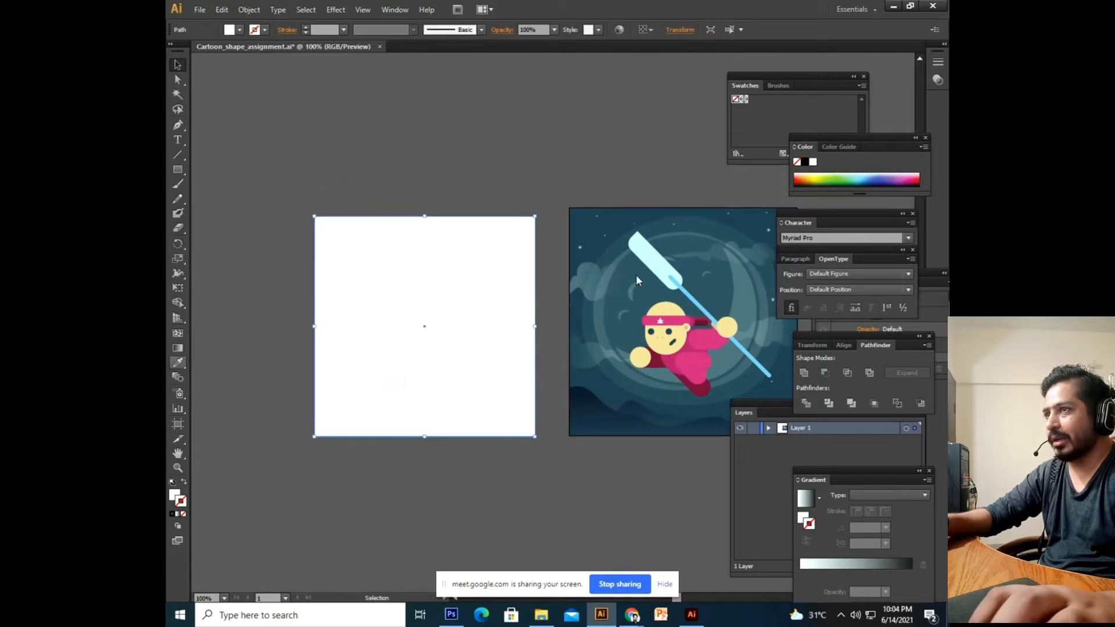
key("i")
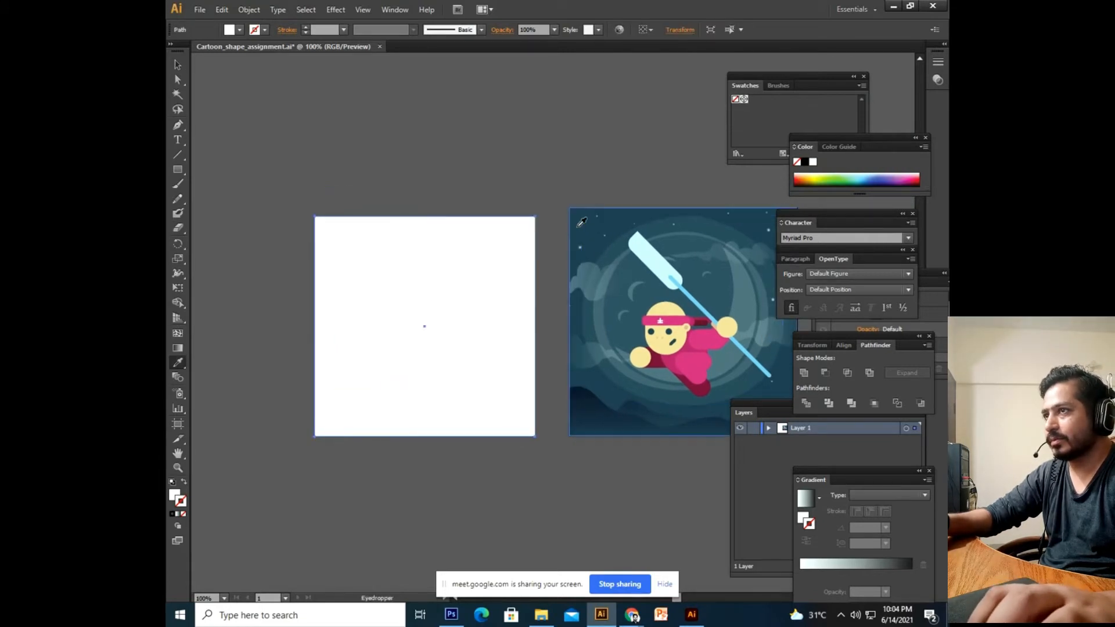
left_click(571, 217)
left_click(179, 65)
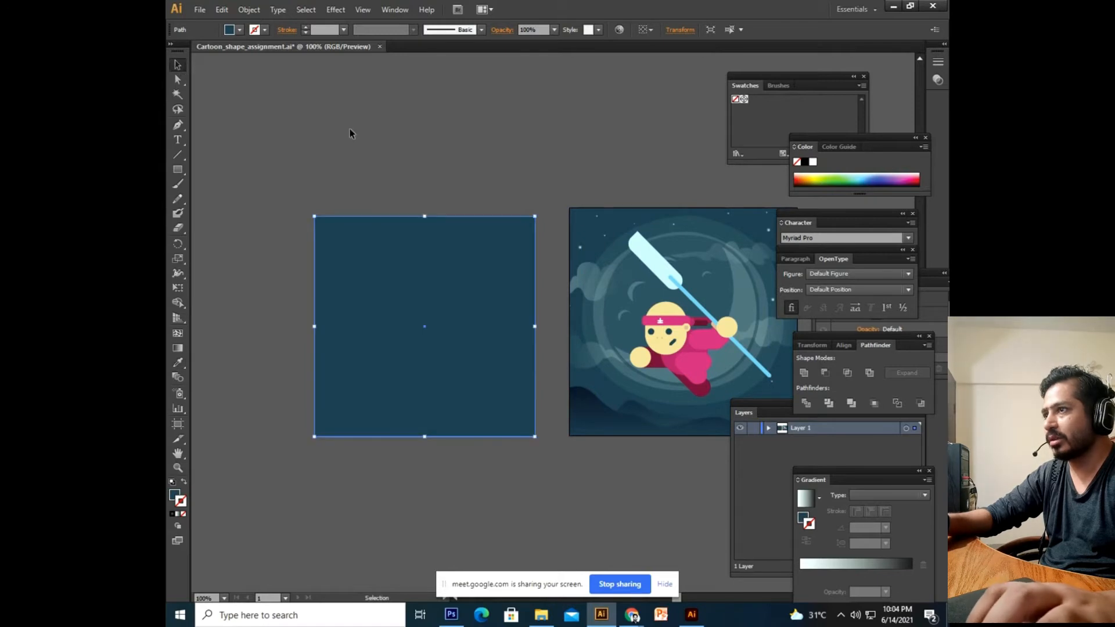
left_click(352, 130)
Pen-draw the hill's wavy top edge across the square's lower part.
scroll(360, 130, "down", 2)
left_click(178, 125)
left_click(289, 359)
left_click_drag(351, 353, 364, 364)
left_click_drag(473, 356, 517, 364)
left_click(543, 370)
left_click(559, 393)
Trace the hill's bottom edge, close the path, and select it with the square.
left_click(543, 439)
left_click(471, 444)
left_click(412, 435)
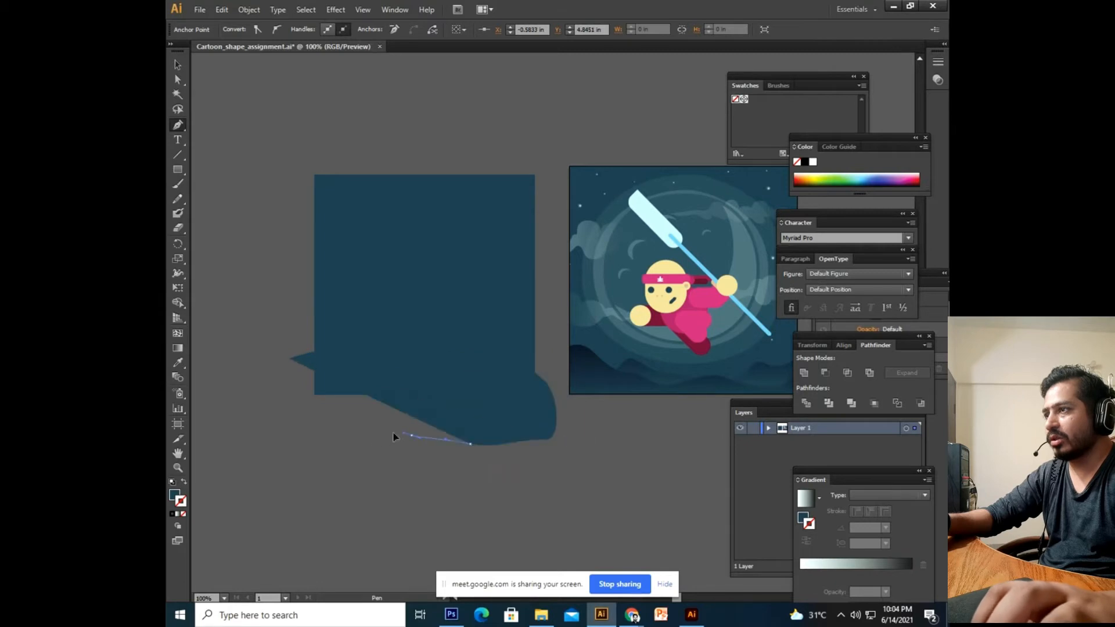
left_click(373, 434)
left_click(344, 428)
left_click(301, 396)
left_click(291, 358)
left_click(177, 65)
left_click(396, 249, "shift")
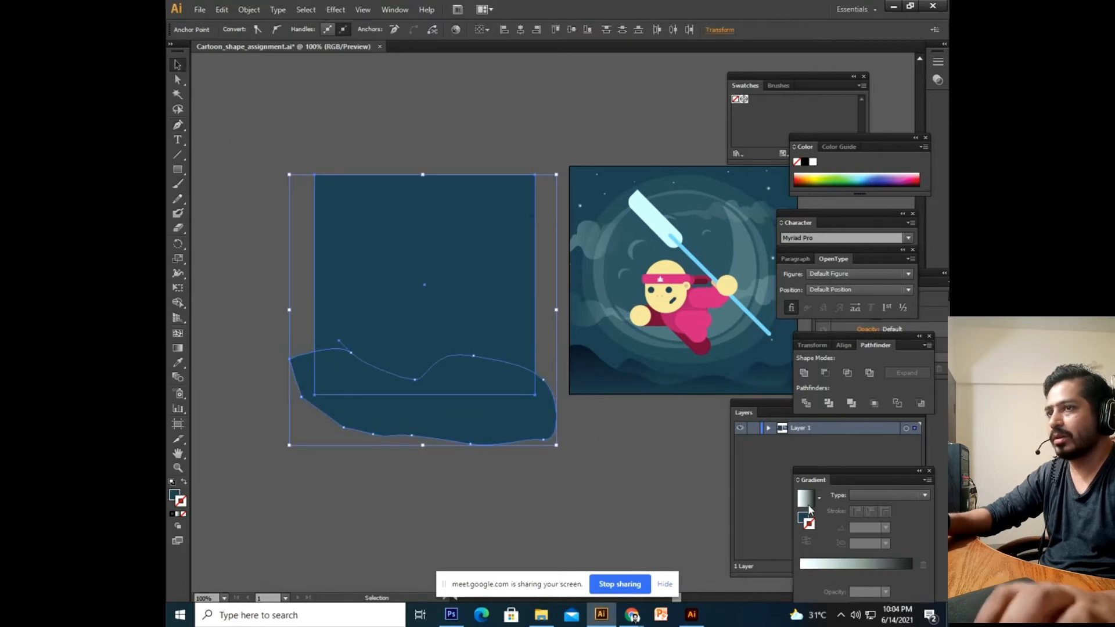
Group the hill and square, then eyedropper the ninja scene's dark gradient onto the hill.
key("ctrl+g")
double_click(503, 427)
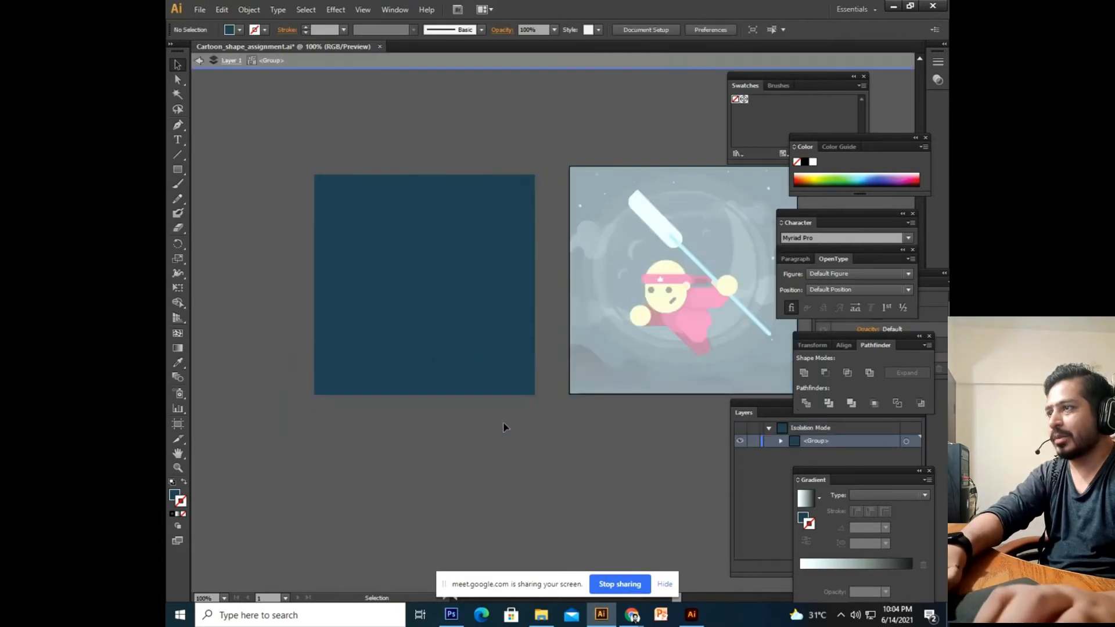
double_click(285, 436)
double_click(335, 389)
left_click(328, 390)
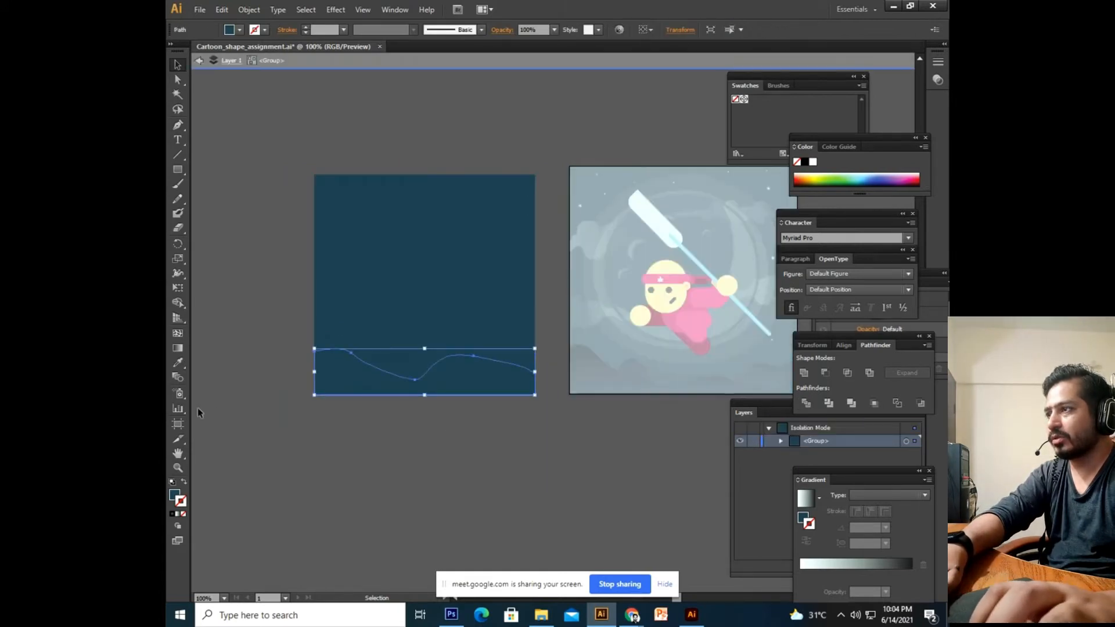
left_click(177, 365)
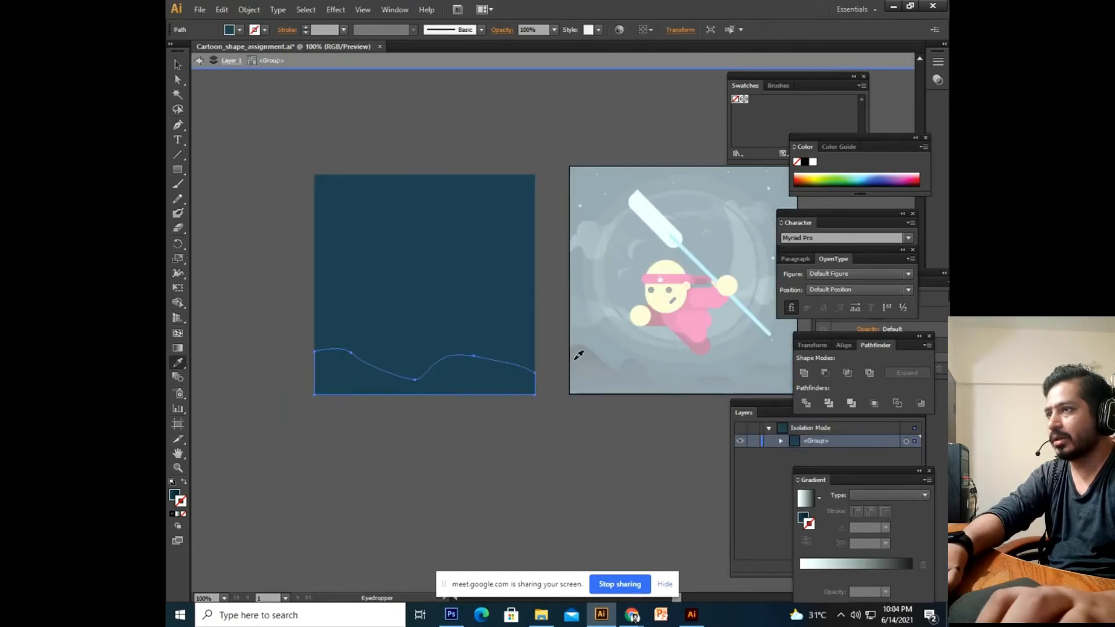
left_click(575, 359)
double_click(177, 65)
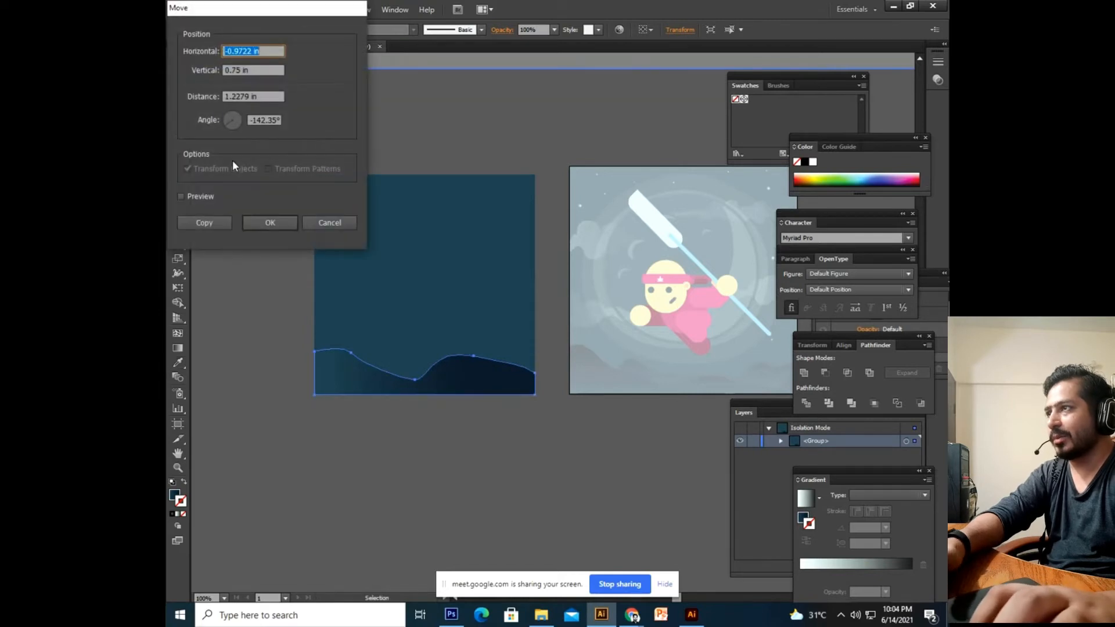
left_click(329, 223)
double_click(442, 146)
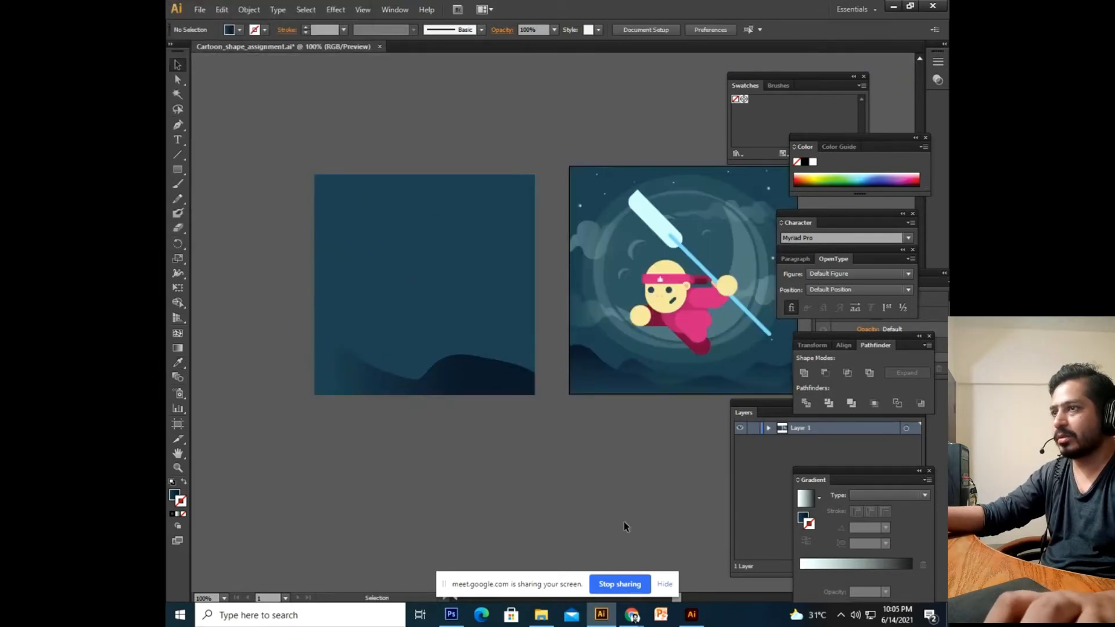
Marquee-select and delete the practice hill artwork on the left.
left_click_drag(556, 483, 522, 473)
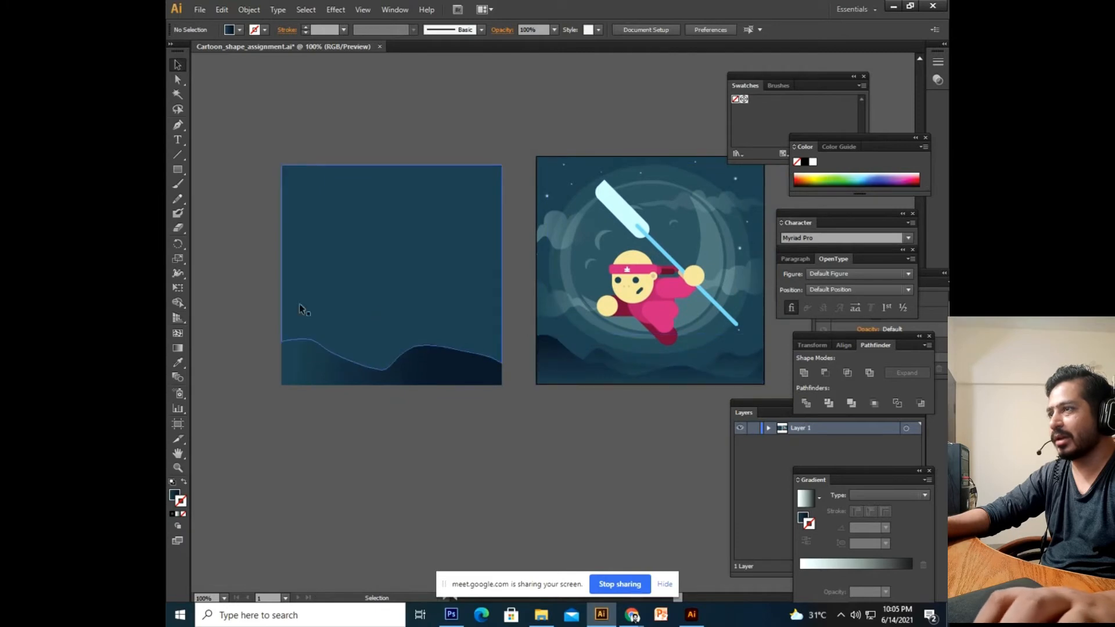
left_click_drag(323, 368, 361, 459)
left_click(388, 372)
left_click_drag(405, 351, 398, 291)
left_click(465, 173)
left_click_drag(530, 154, 269, 539)
key("Delete")
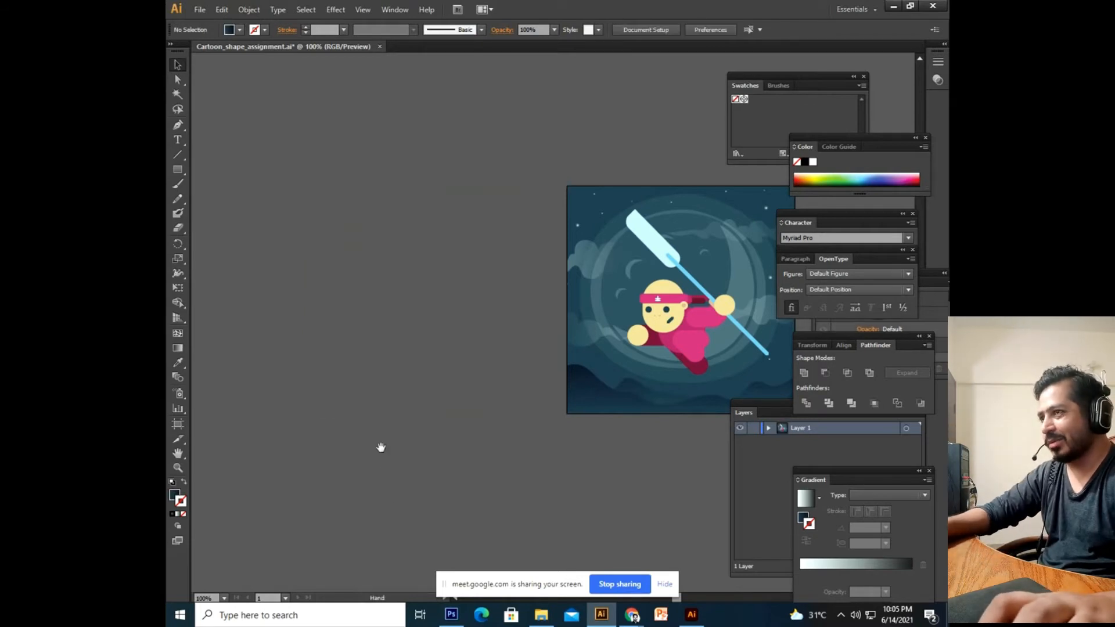
Recentre the ninja scene, then switch to the Untitled-1 document window.
left_click_drag(444, 392, 423, 429)
left_click_drag(488, 479, 483, 400)
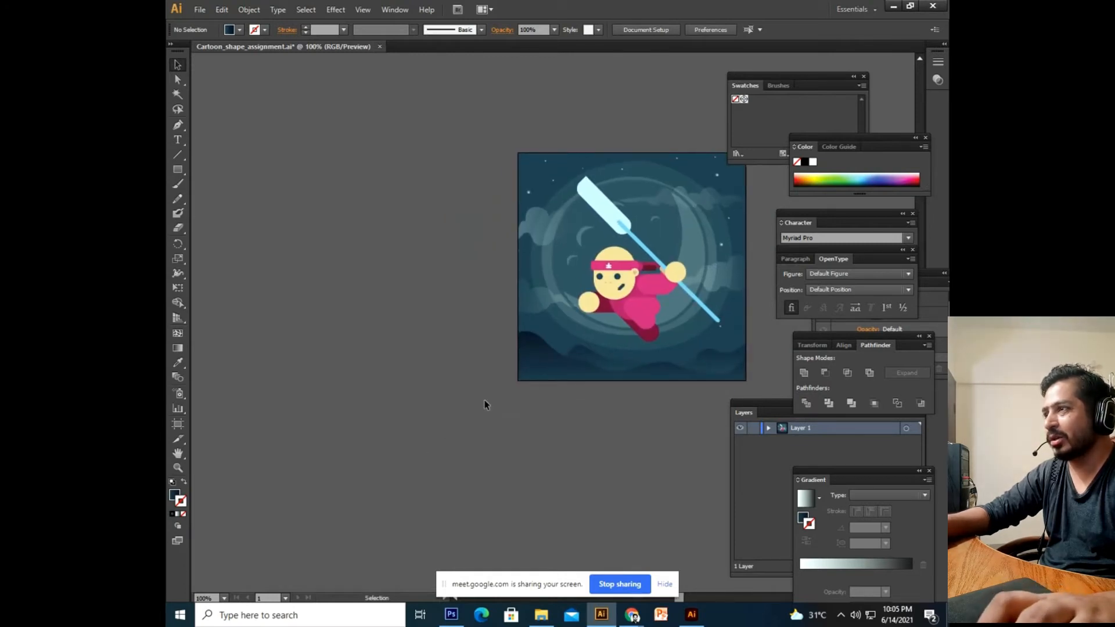
left_click_drag(471, 308, 423, 367)
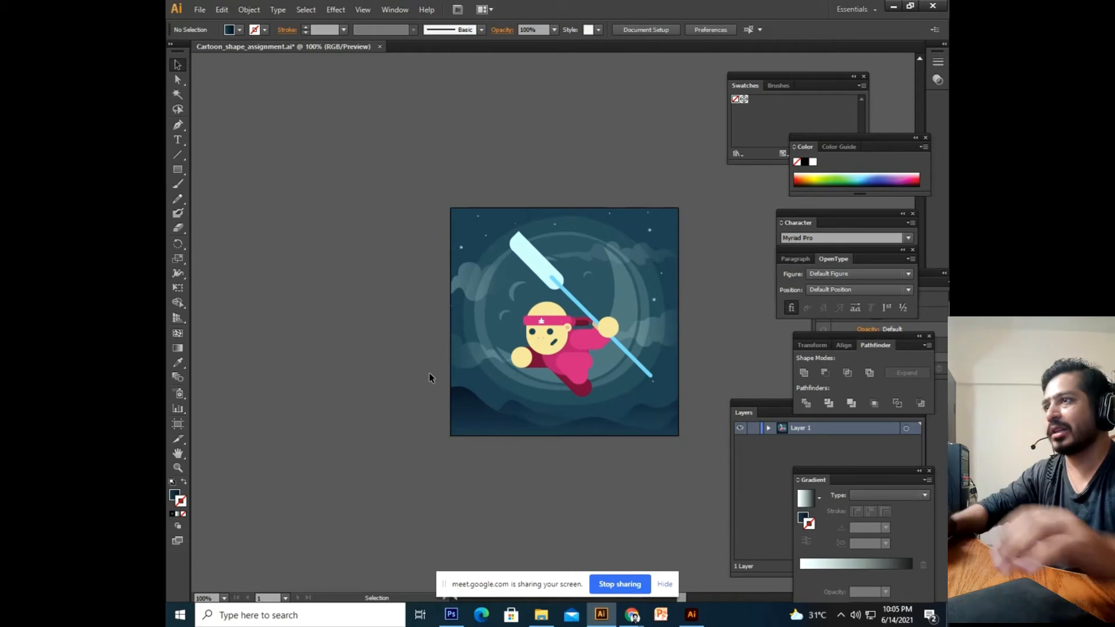
left_click_drag(440, 422, 430, 379)
left_click_drag(488, 274, 476, 338)
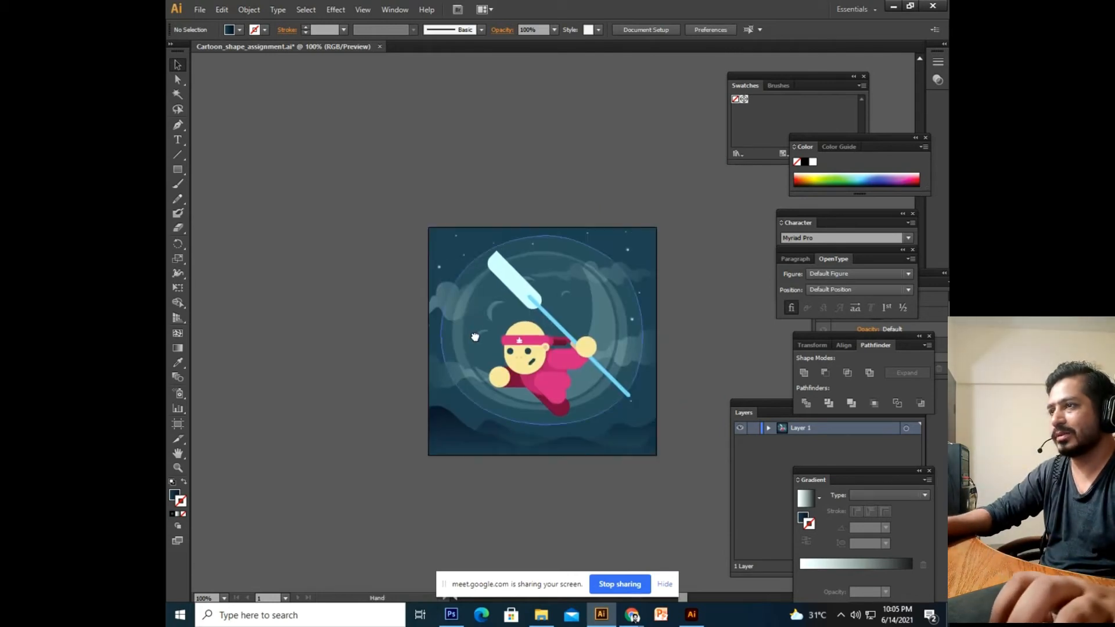
mouse_move(691, 616)
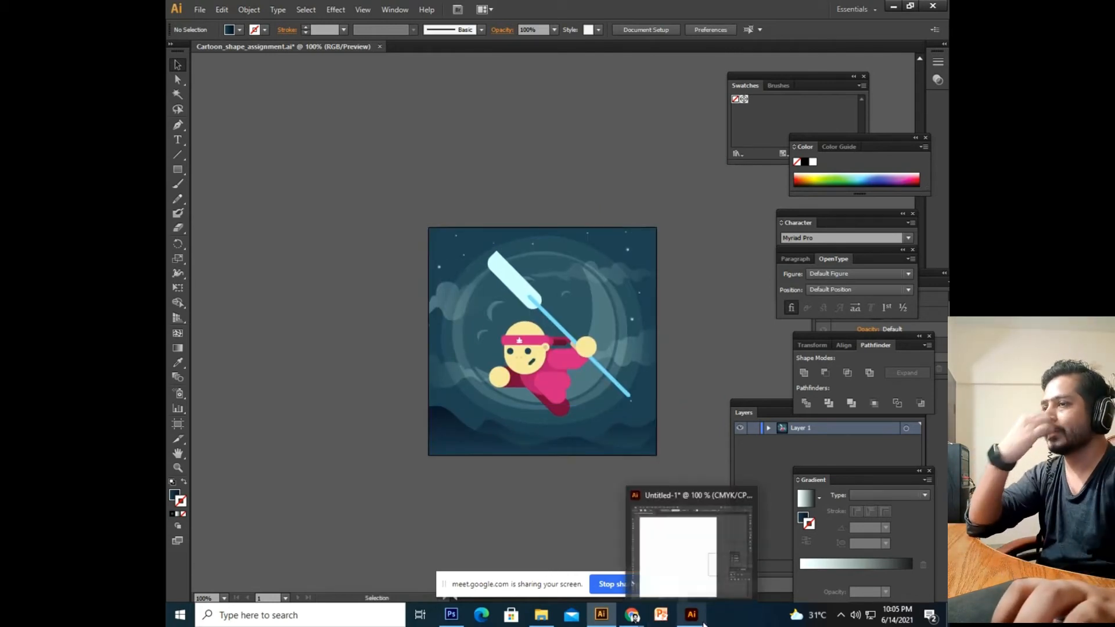
left_click(690, 572)
Zoom out to 66.67% and pan so the whole blank portrait artboard shows.
left_click_drag(415, 218, 426, 289)
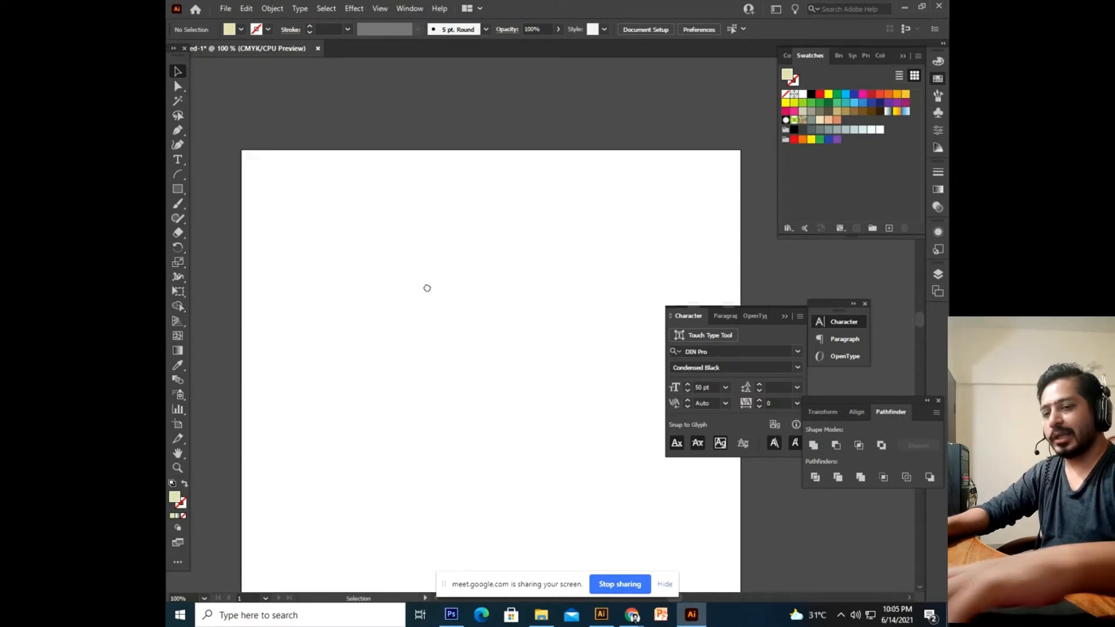
key("ctrl+minus")
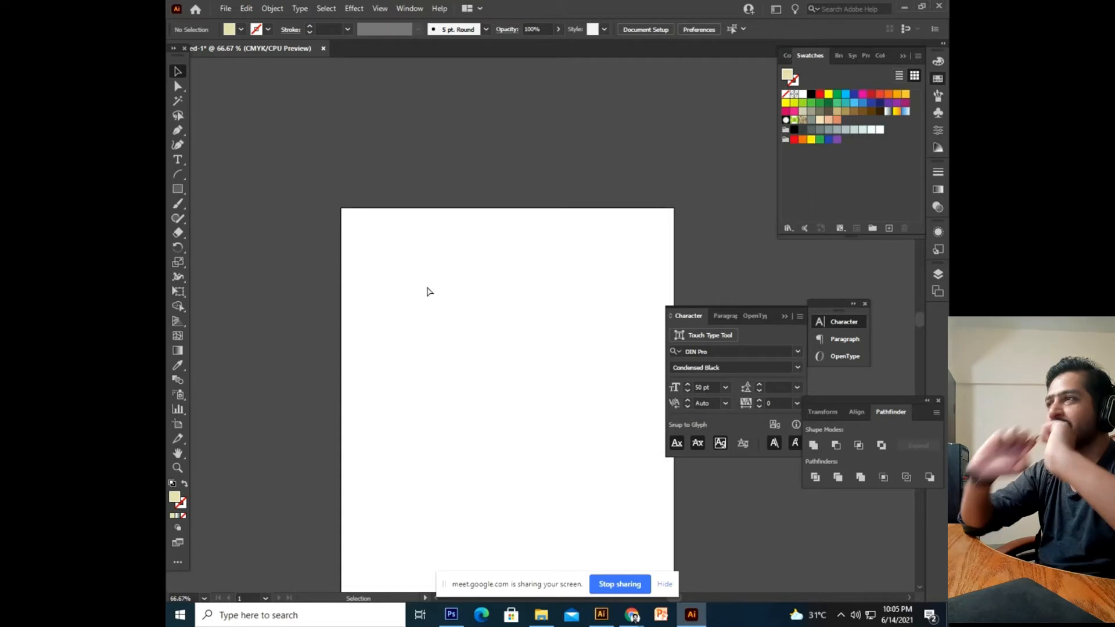
left_click_drag(375, 343, 353, 268)
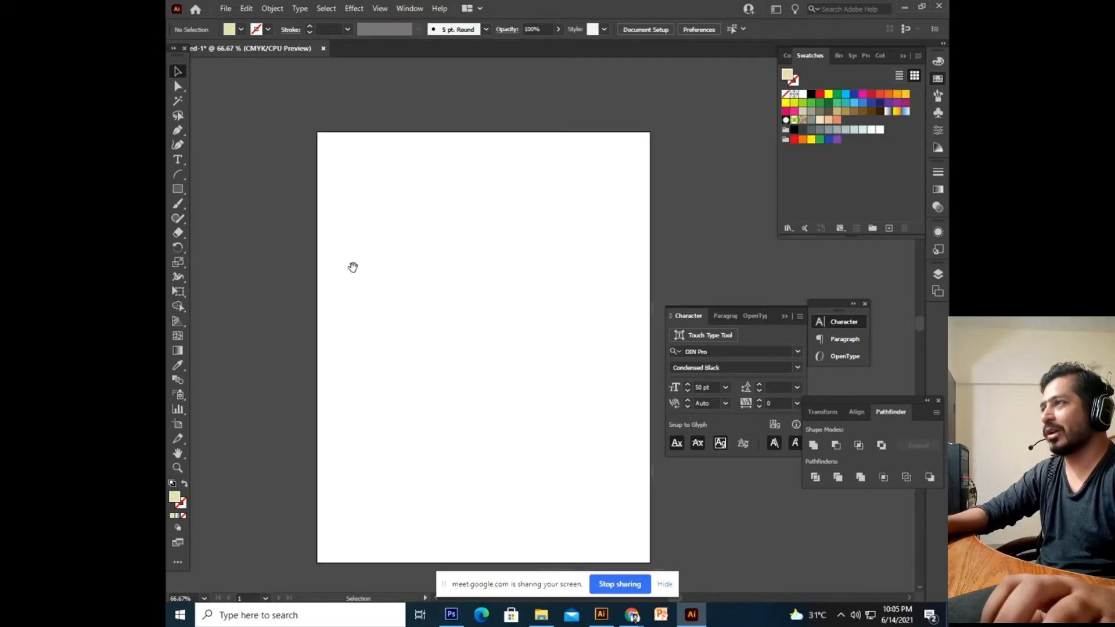
left_click_drag(371, 215, 330, 212)
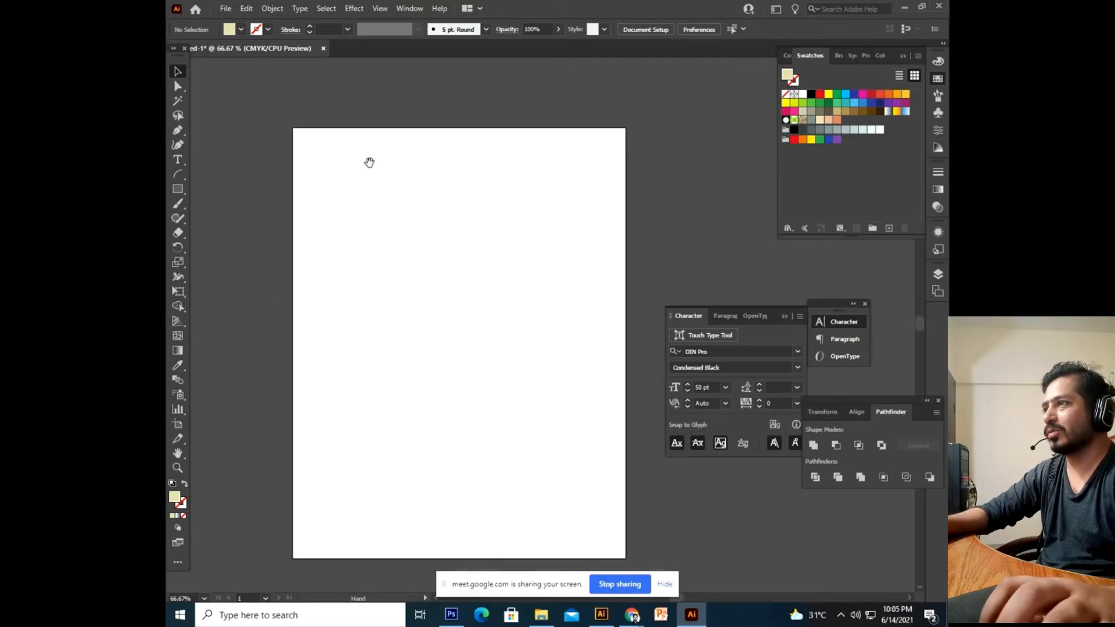
left_click_drag(369, 165, 369, 169)
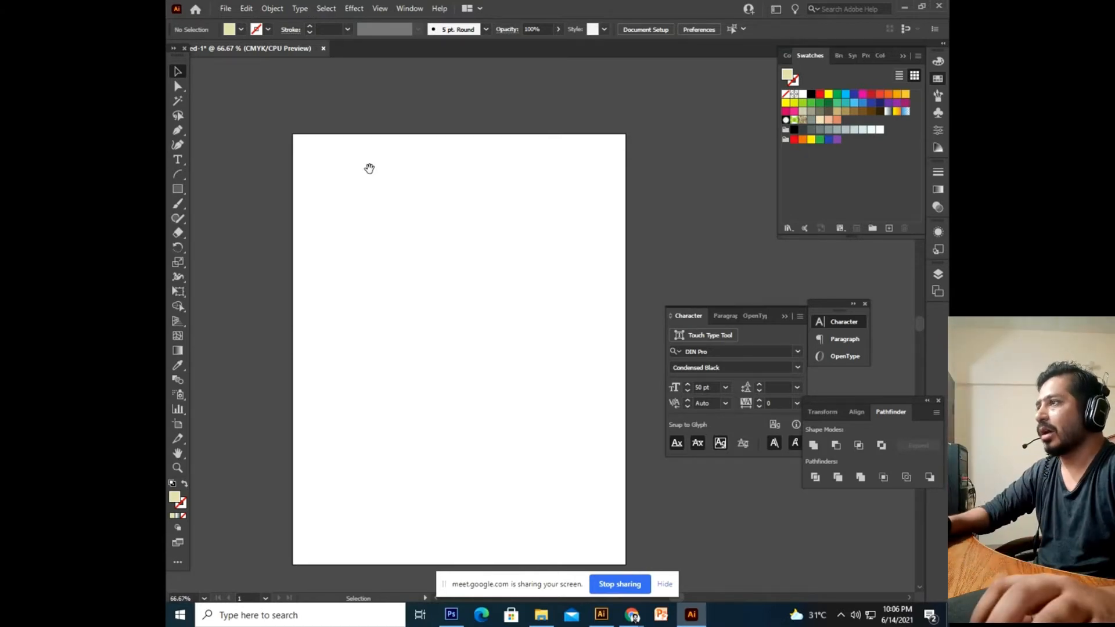
Pick the Rectangle tool, then bring the Google Meet call forward.
key("m")
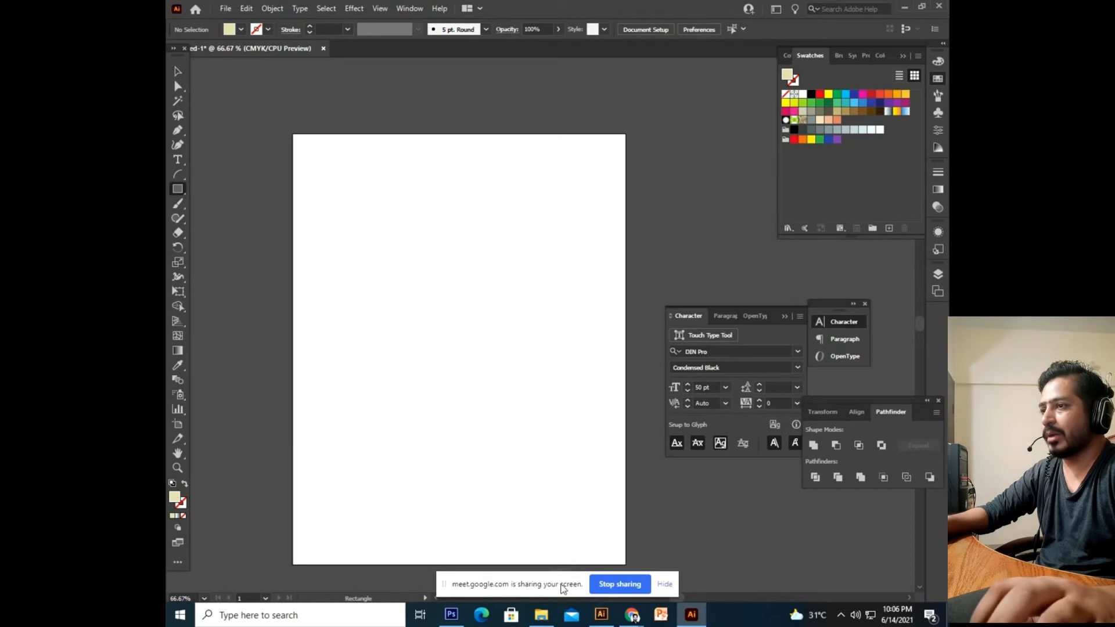
mouse_move(635, 617)
left_click(564, 531)
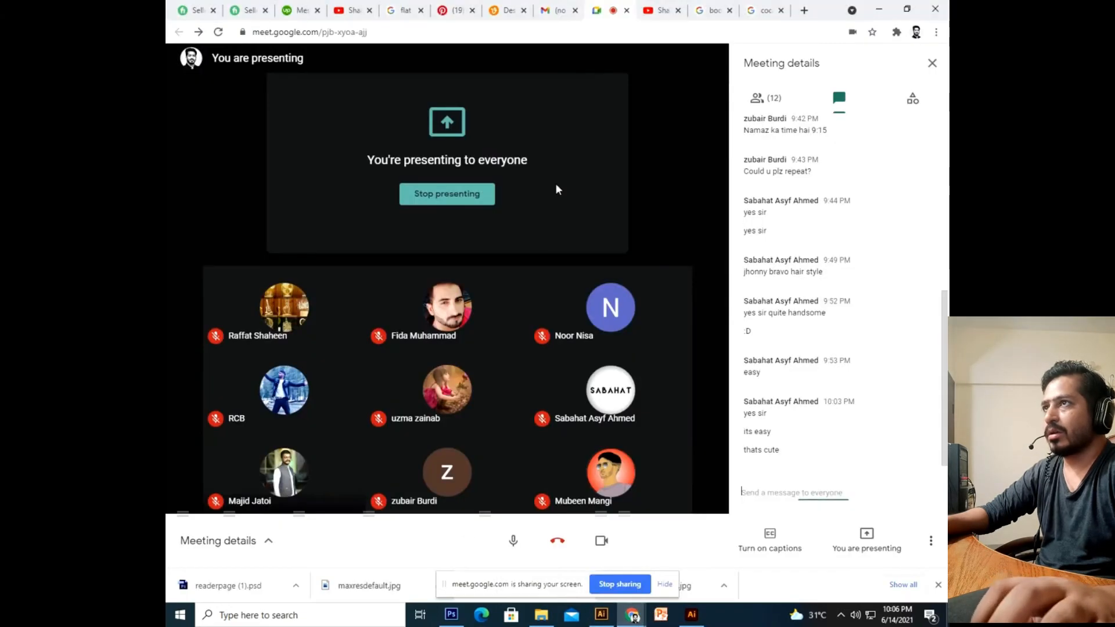
Search Google Images for 'shape warp text logo' and preview the 'Warp Text To 3D Shapes' video.
left_click(711, 10)
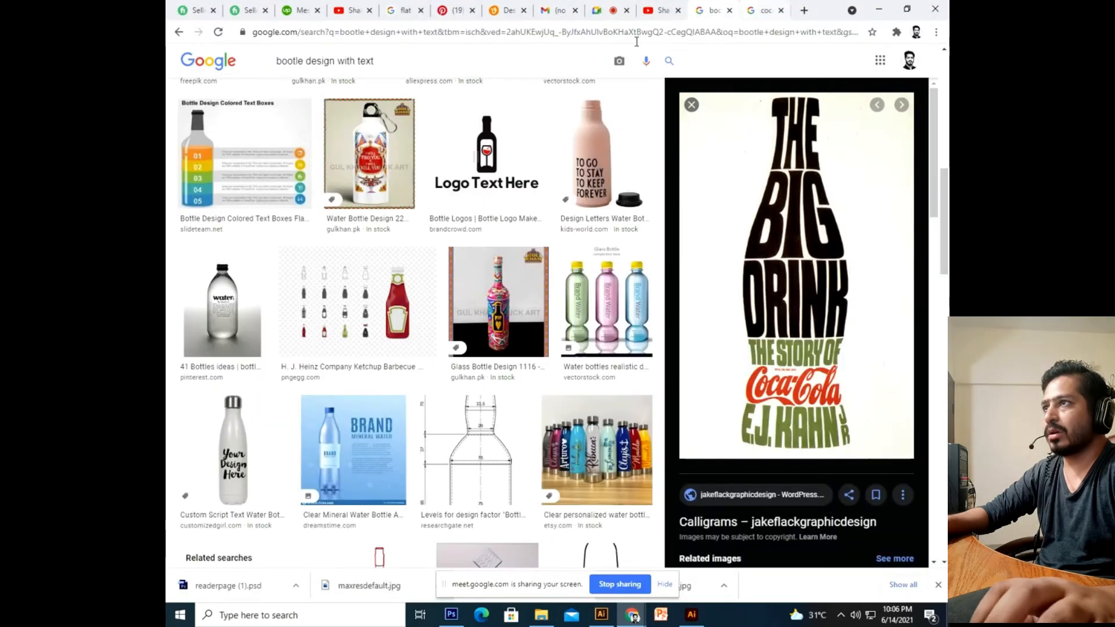
triple_click(493, 53)
type("war")
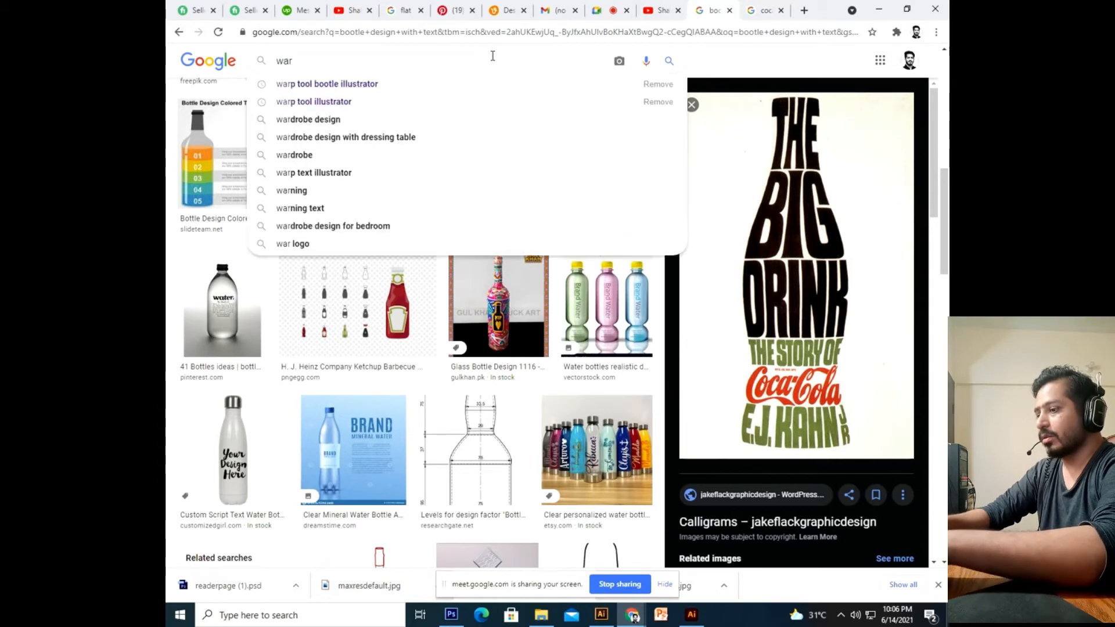
key("BackSpace")
key("BackSpace")
type("sha")
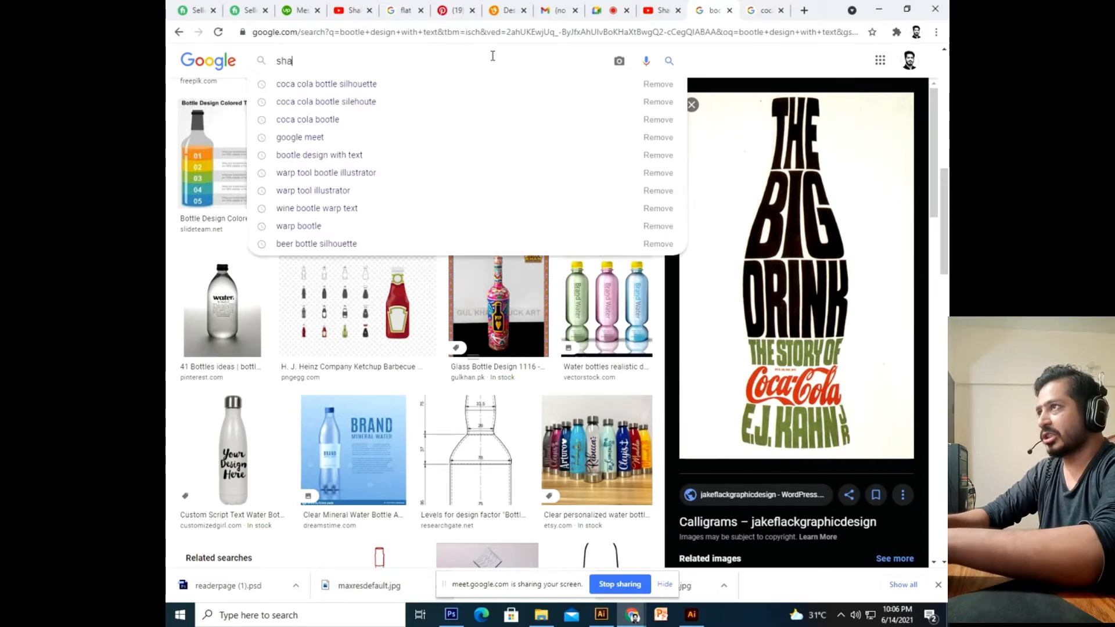
type("pe warp ")
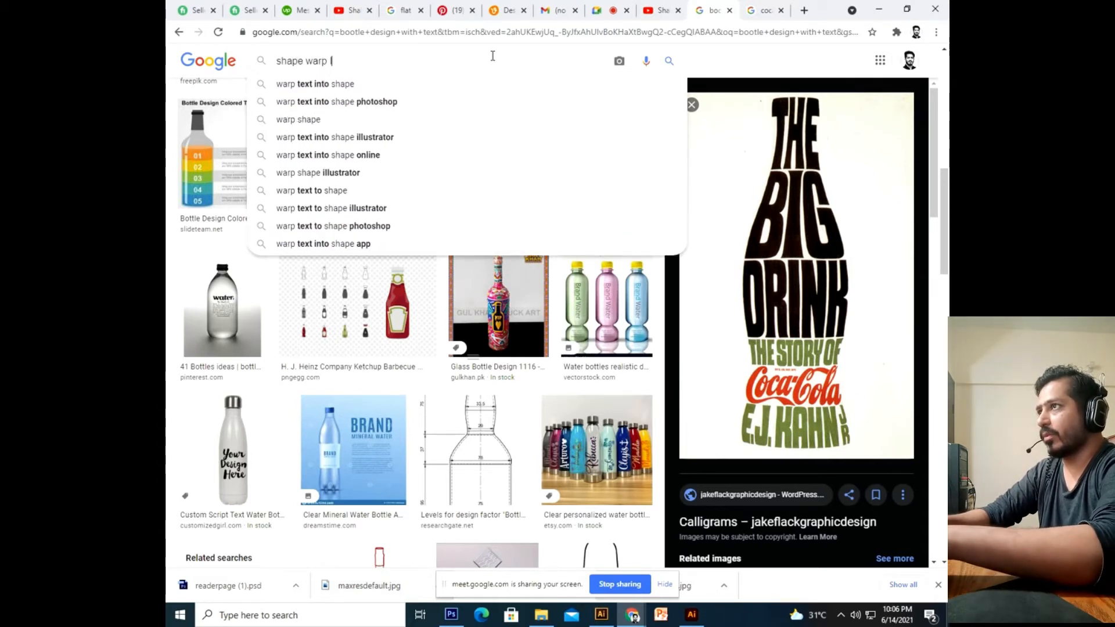
type("text logo")
key("Return")
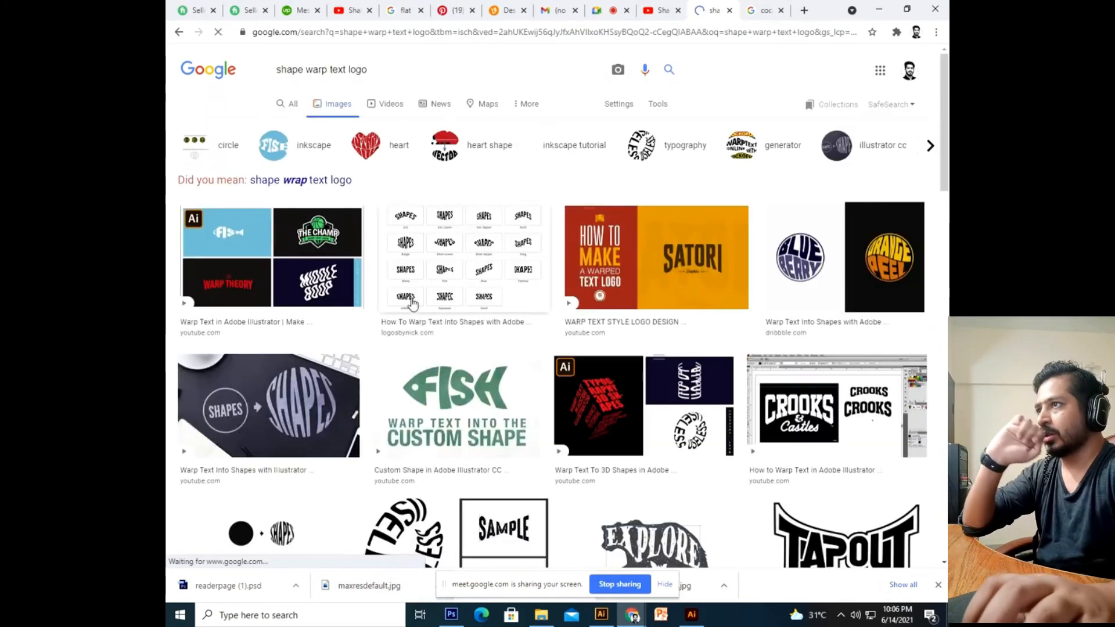
scroll(630, 324, "down", 2)
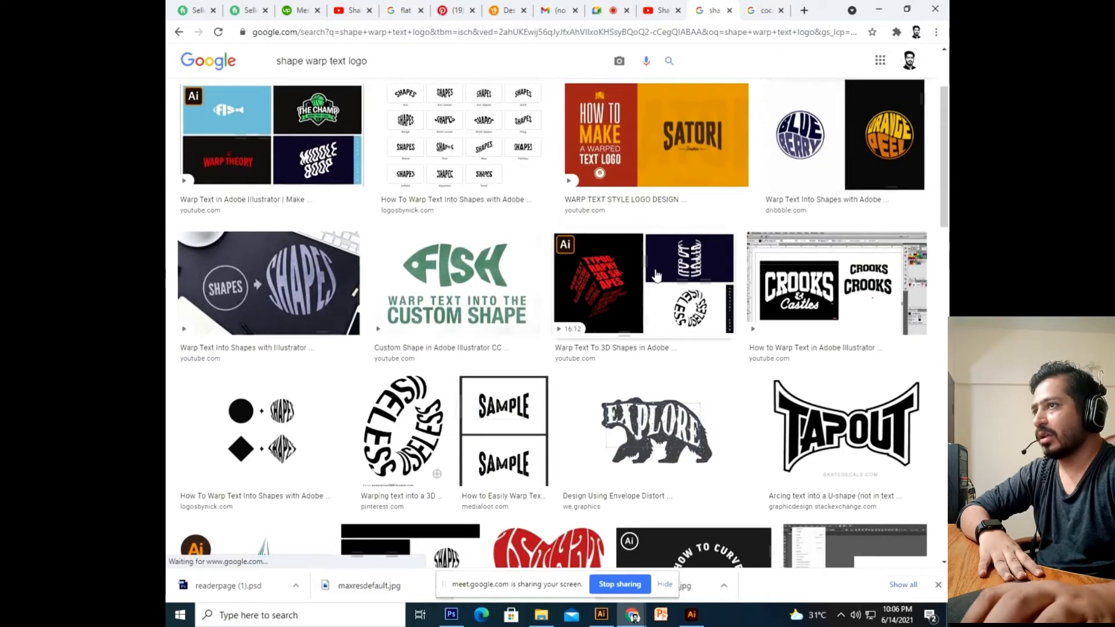
left_click(598, 278)
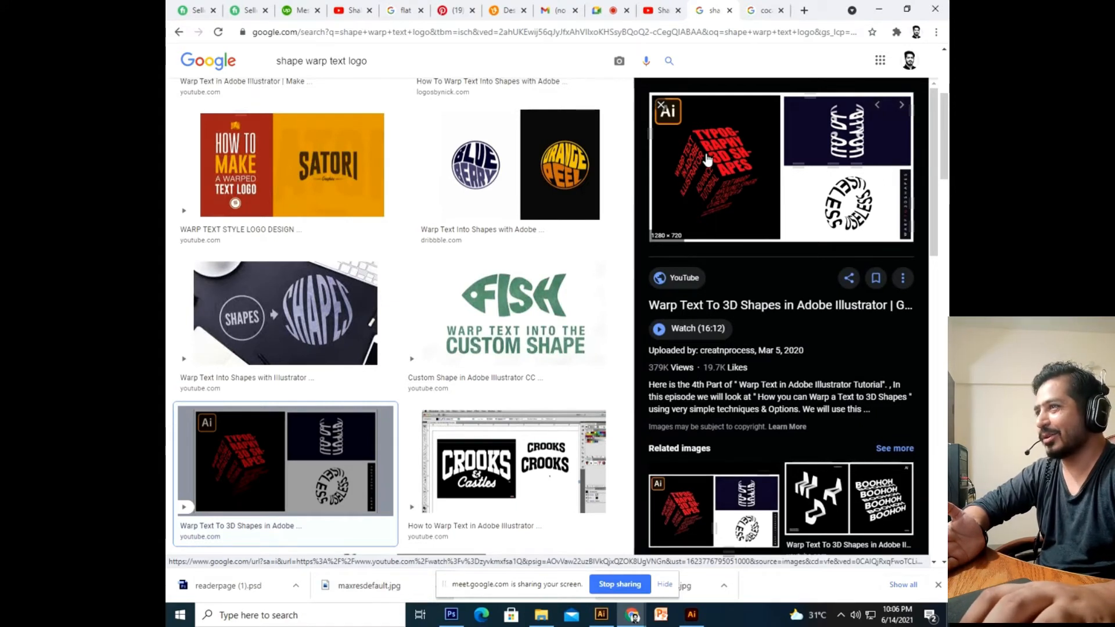
Scroll the results and preview the 'How To Warp Text Into Shapes' SHAPES grid chart.
scroll(358, 367, "down", 2)
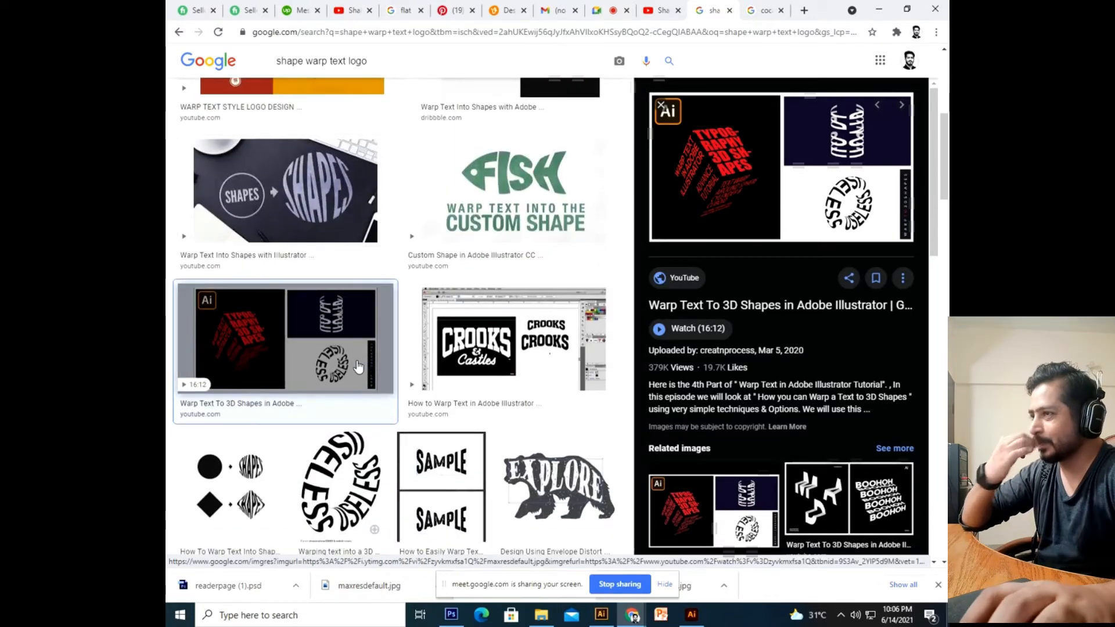
scroll(358, 368, "down", 4)
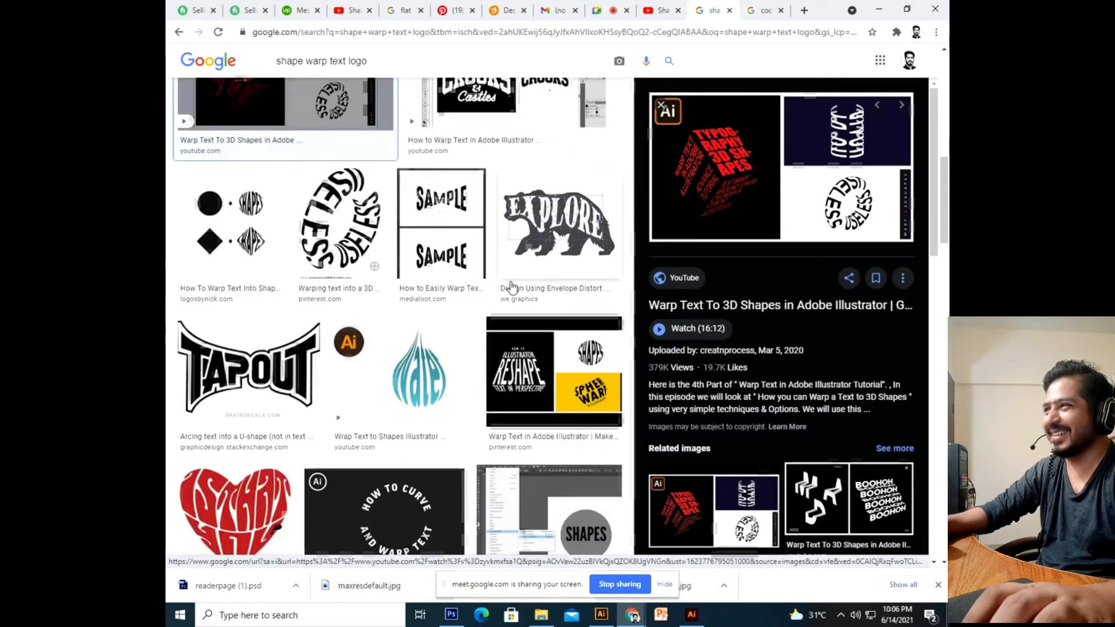
scroll(511, 287, "down", 2)
scroll(511, 287, "down", 2)
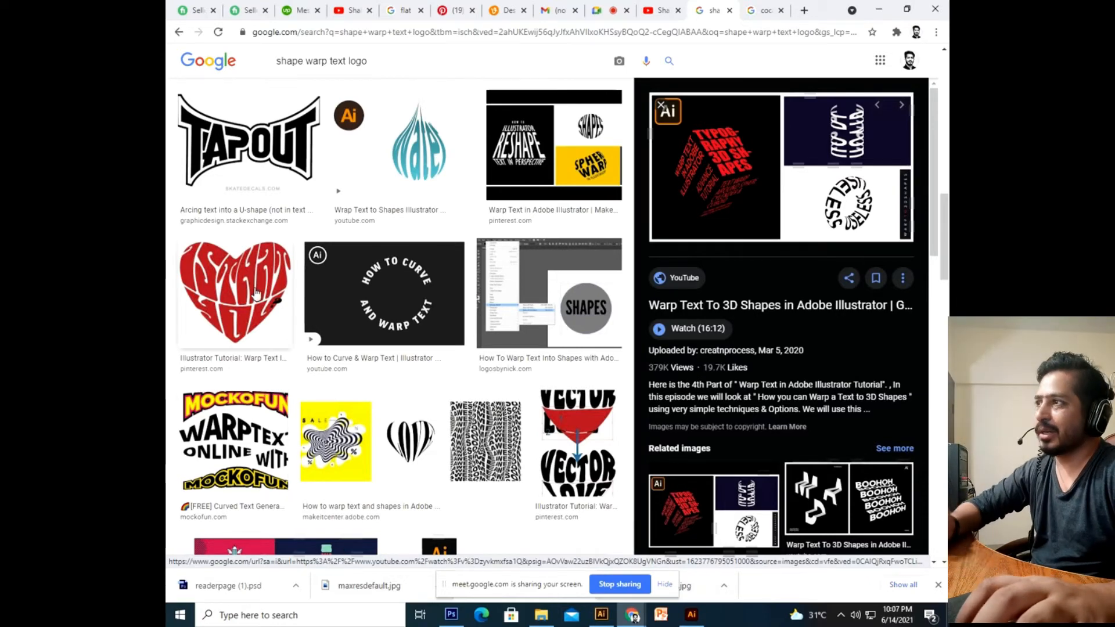
scroll(268, 320, "down", 6)
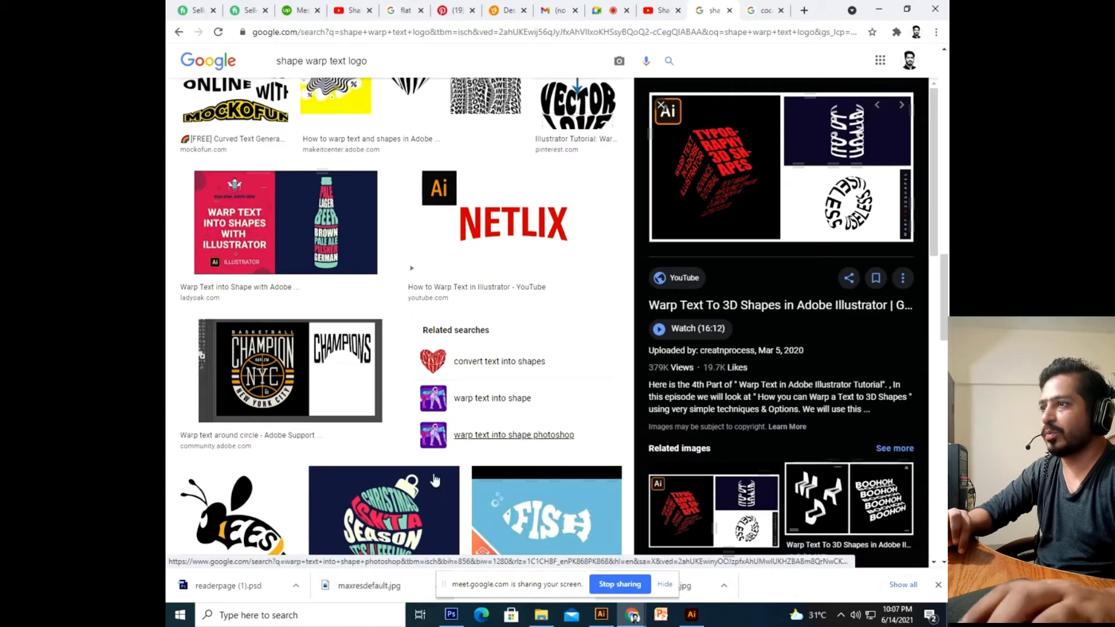
scroll(514, 435, "down", 4)
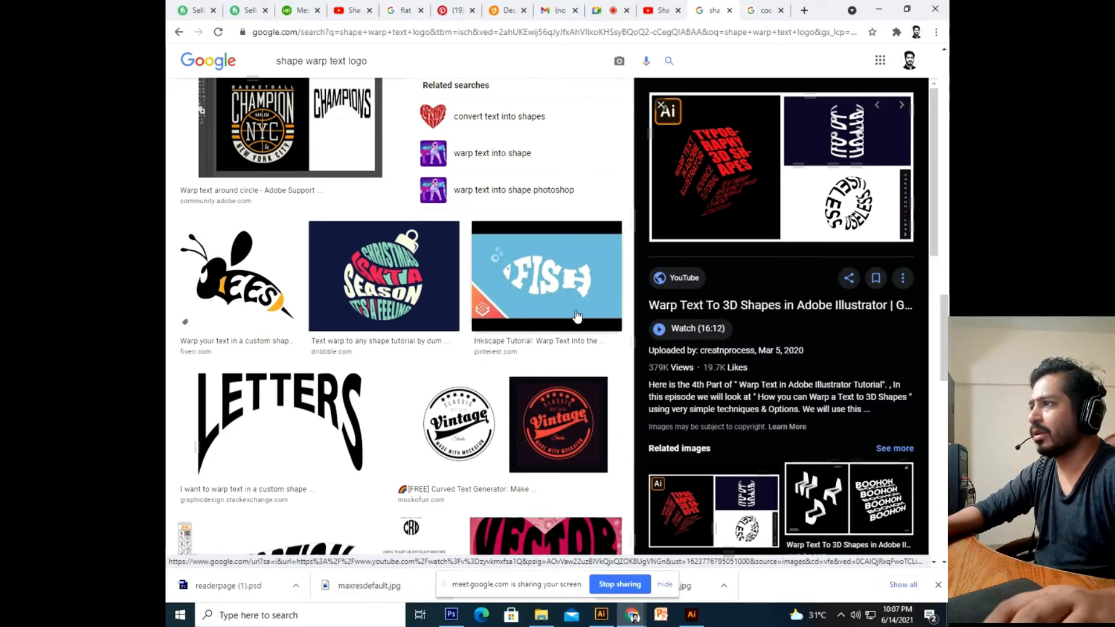
scroll(577, 316, "down", 1)
scroll(467, 366, "down", 4)
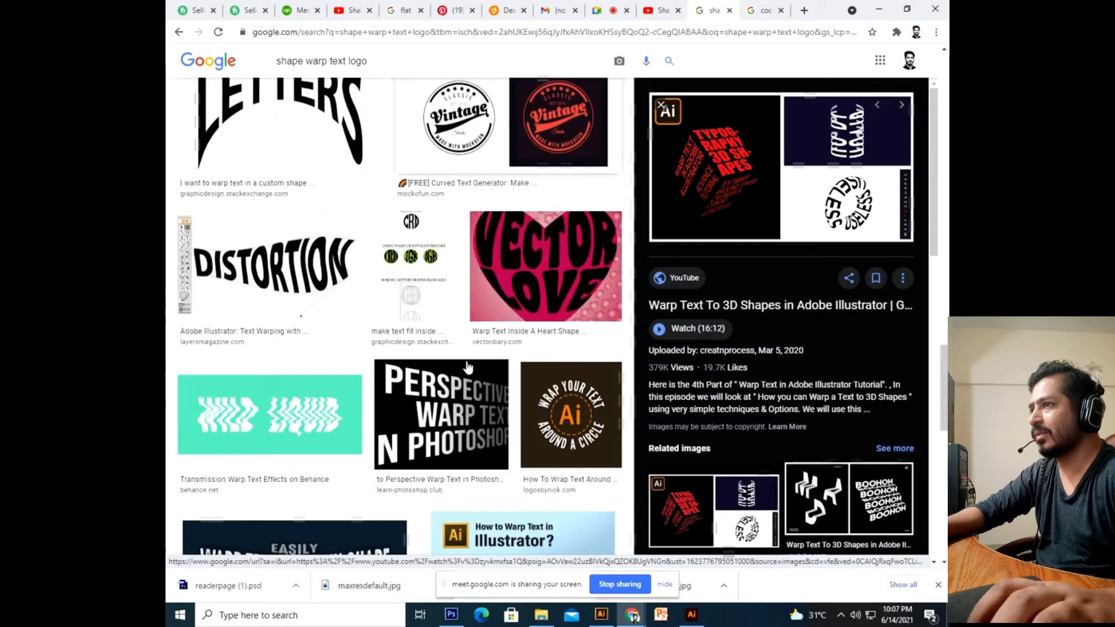
scroll(439, 391, "down", 4)
scroll(439, 390, "down", 12)
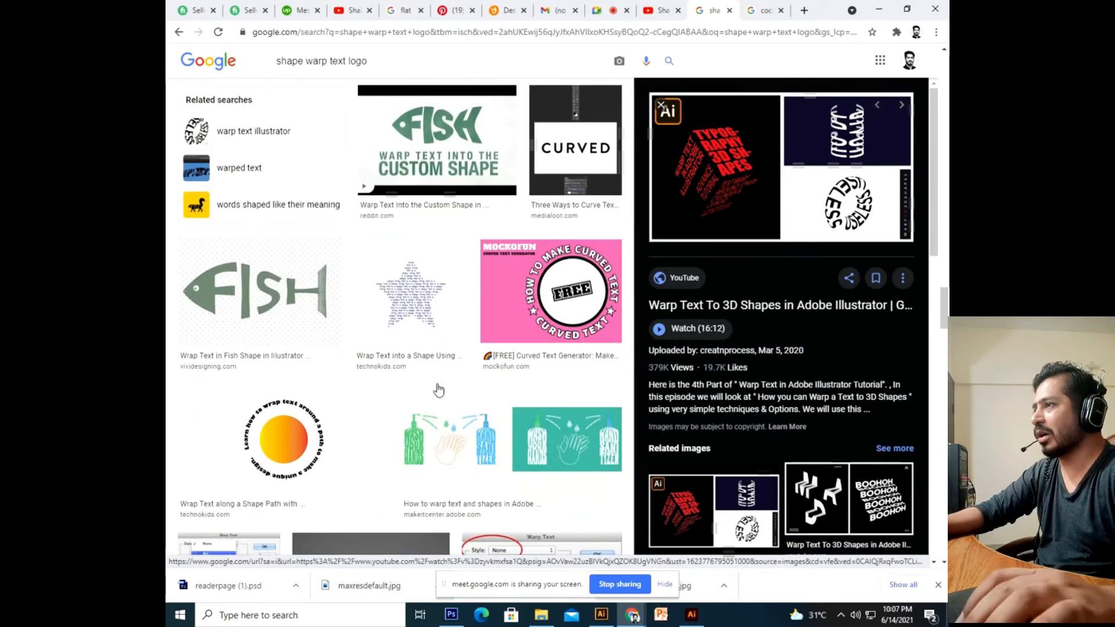
scroll(439, 390, "up", 14)
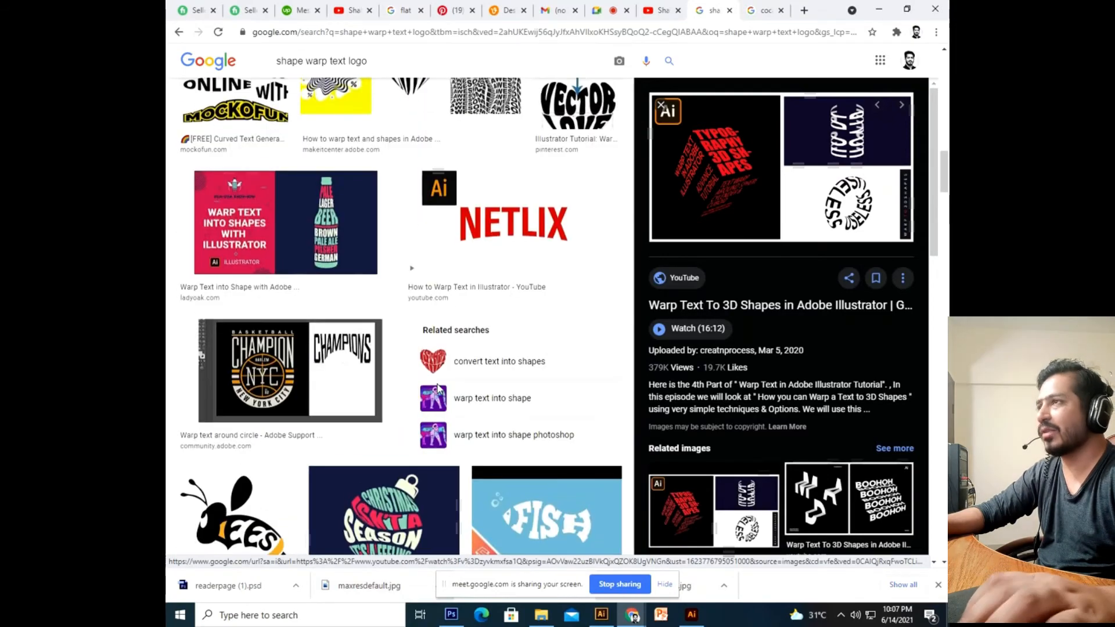
scroll(439, 390, "up", 10)
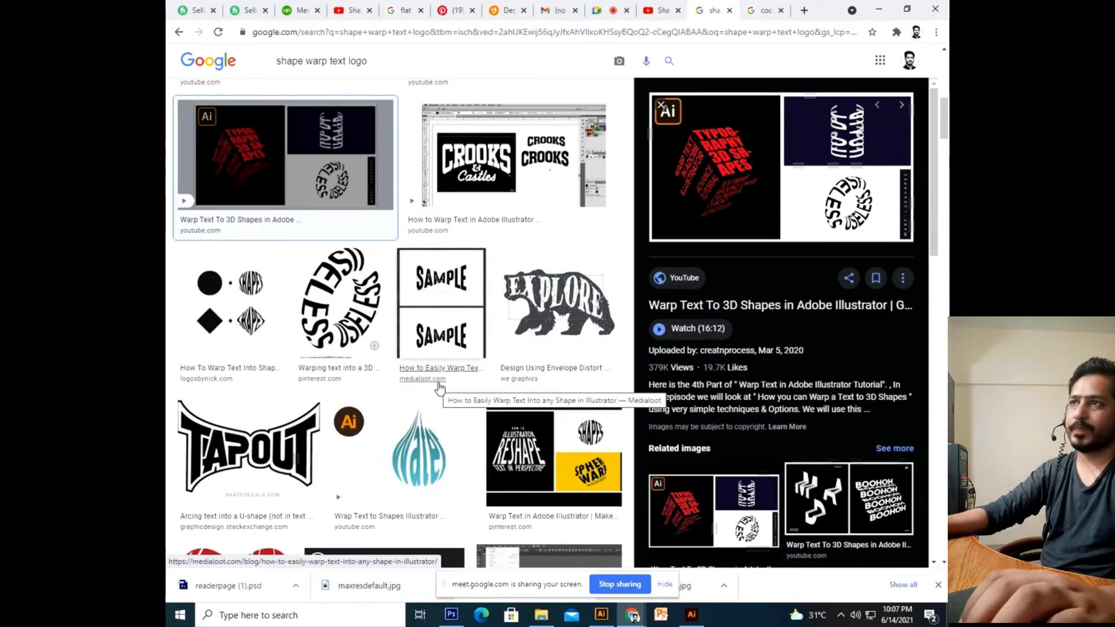
scroll(440, 388, "up", 10)
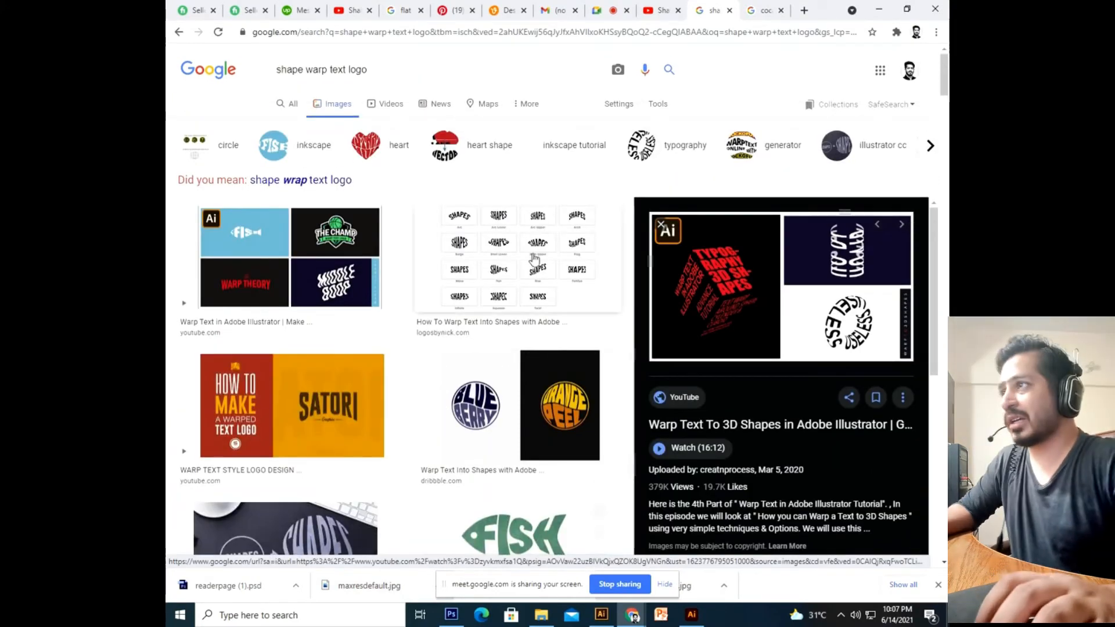
left_click(487, 254)
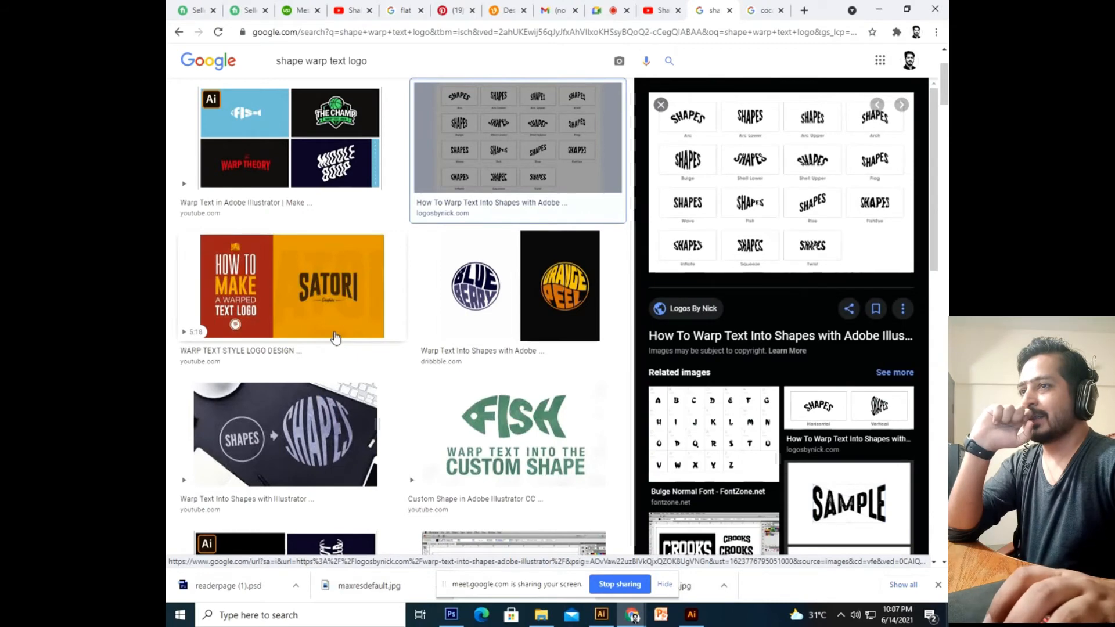
scroll(336, 337, "down", 5)
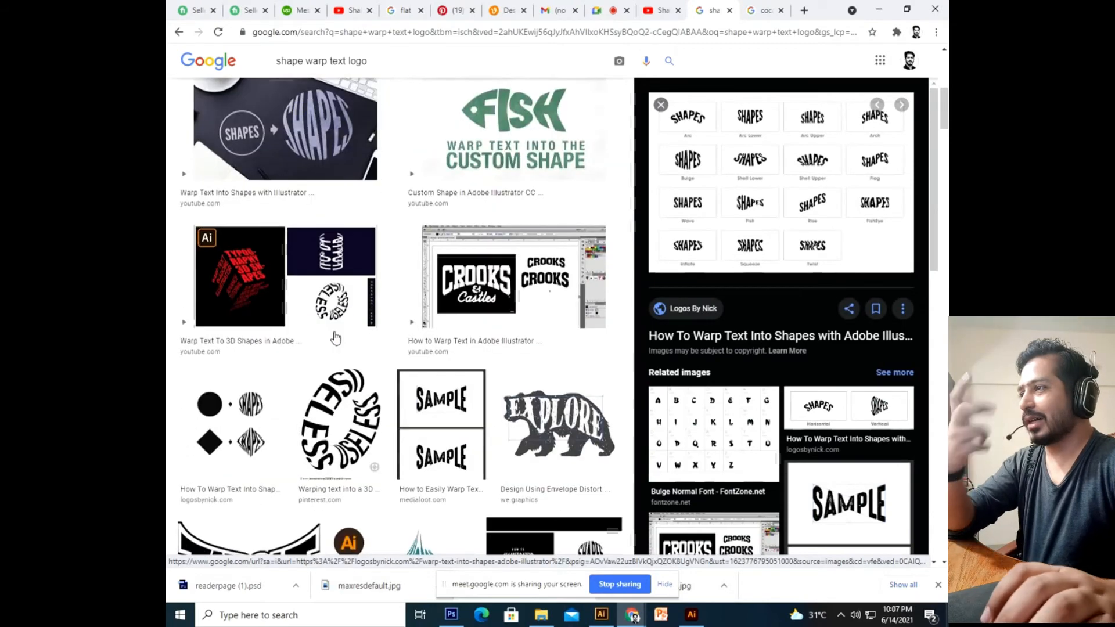
left_click(604, 7)
Admit the waiting person to the Meet call, then return to the Illustrator document.
left_click(690, 118)
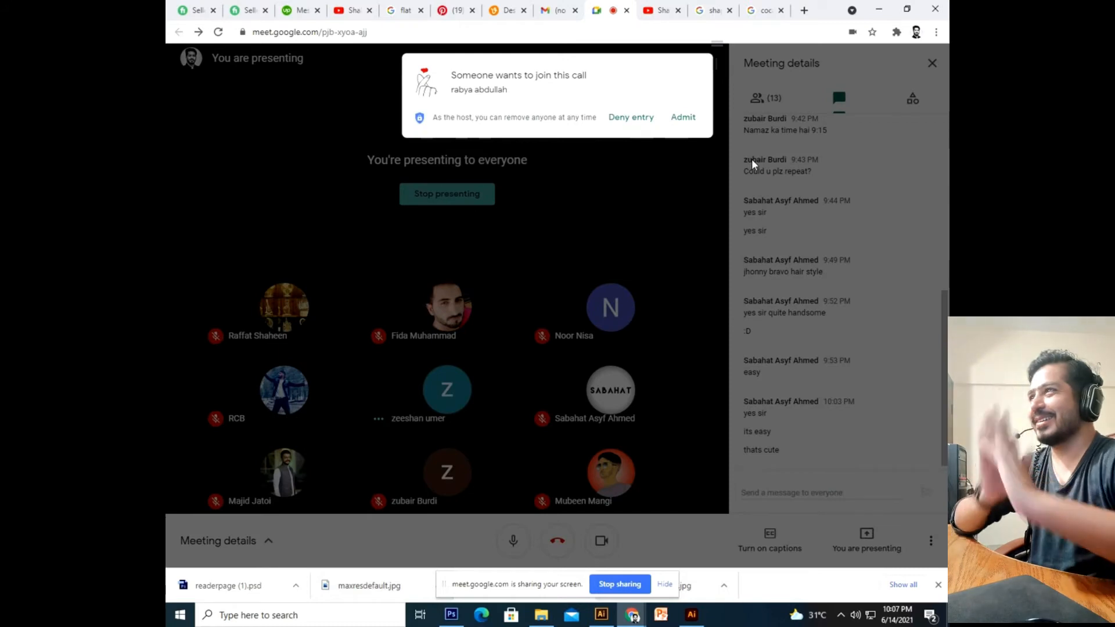
left_click(688, 119)
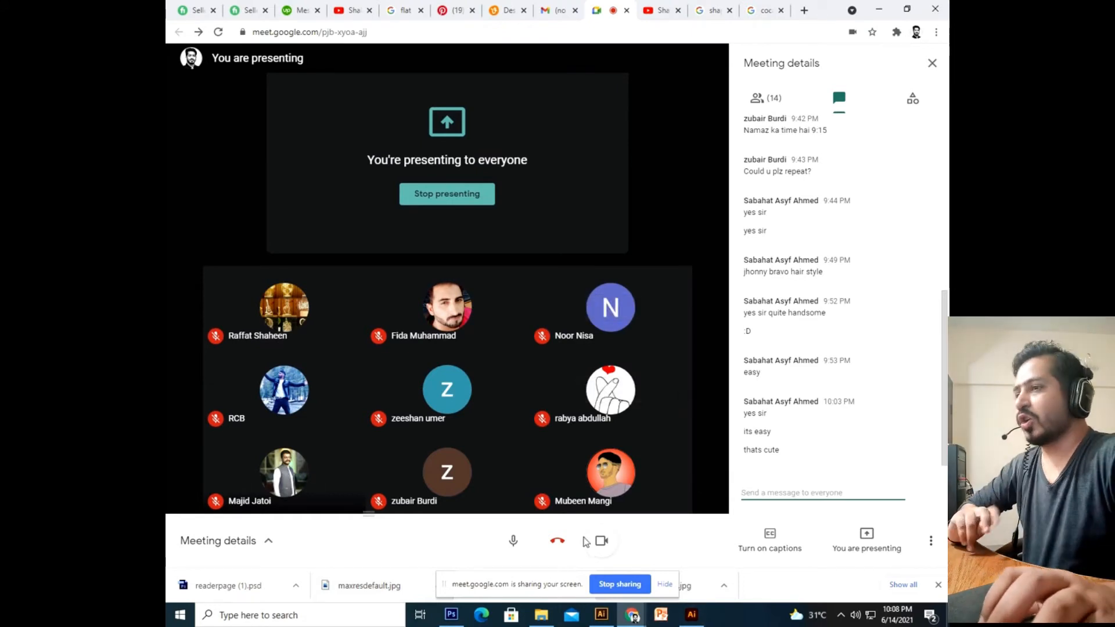
mouse_move(683, 621)
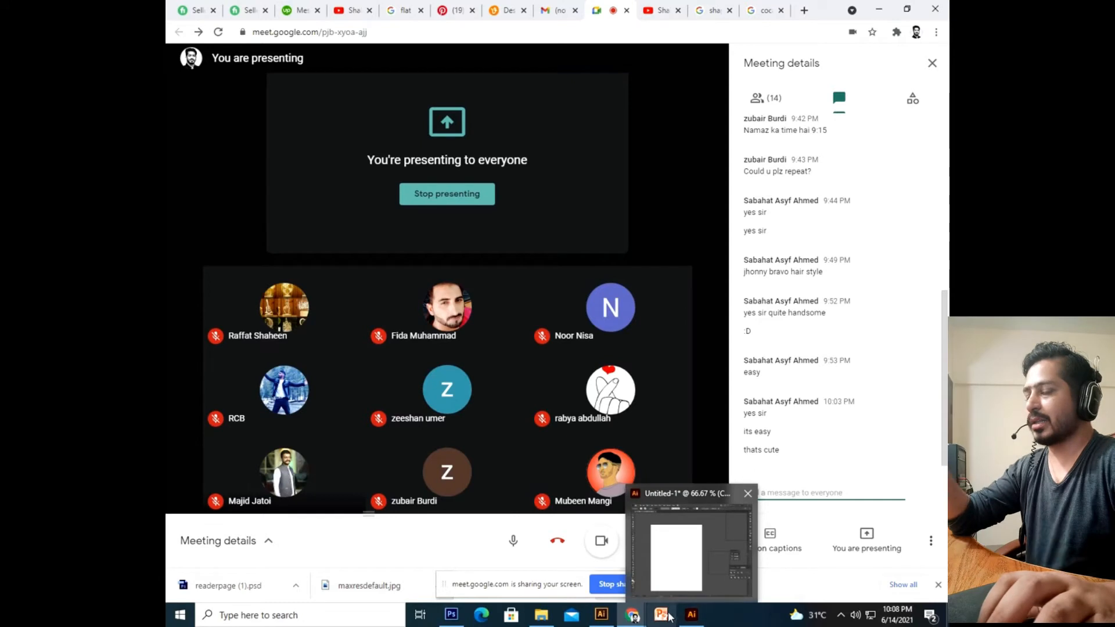
left_click(688, 559)
Cancel the Rectangle dialog and close Untitled-1 without saving.
left_click(522, 234)
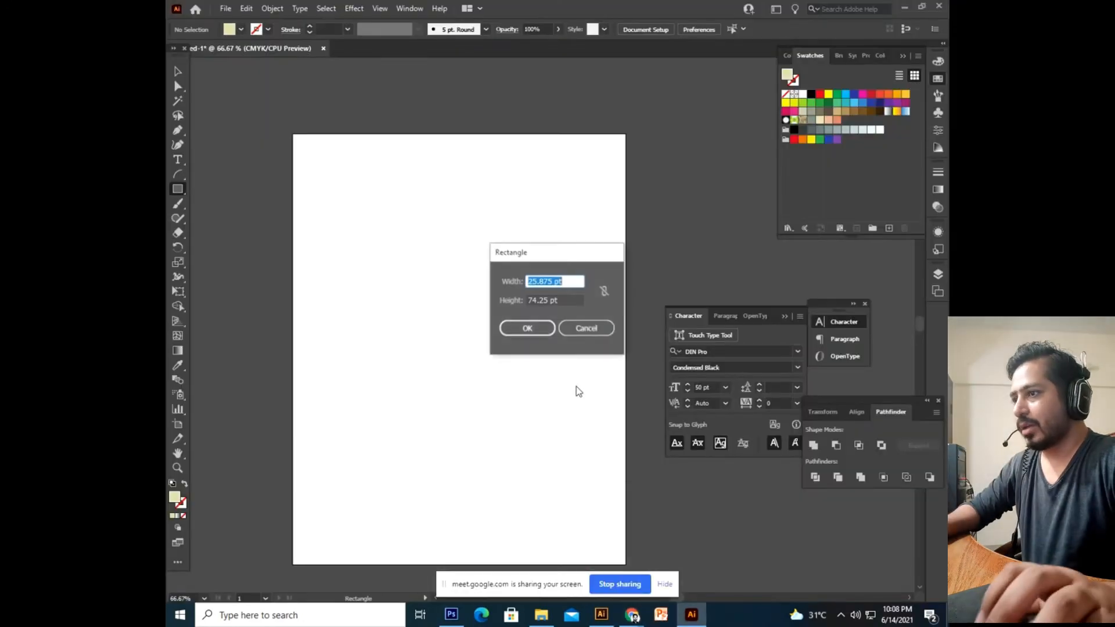
left_click(587, 327)
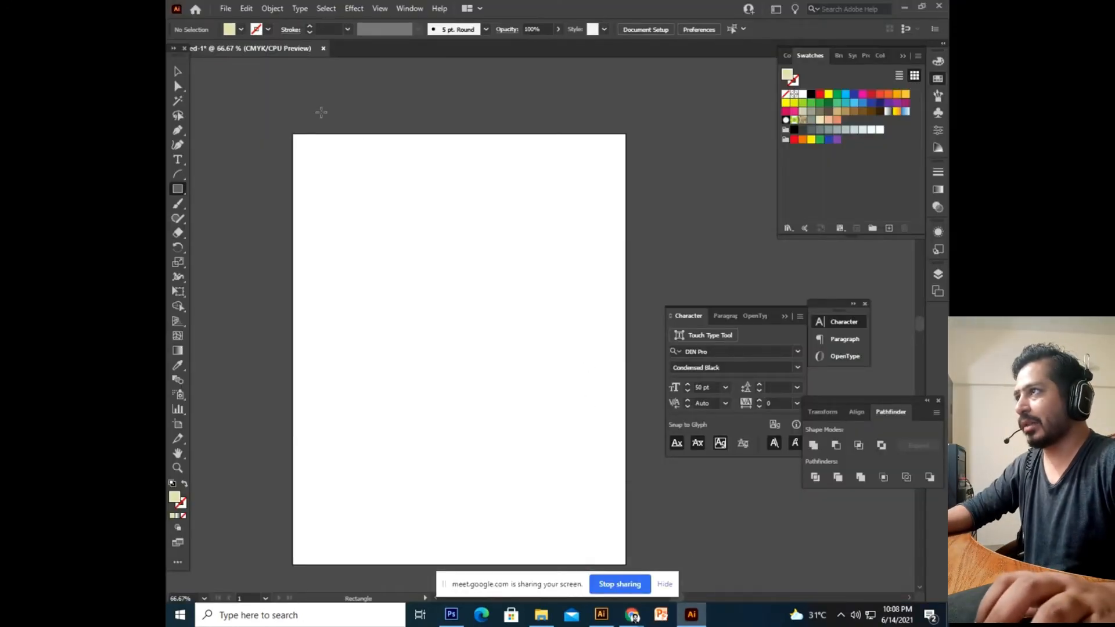
left_click(323, 48)
left_click(618, 321)
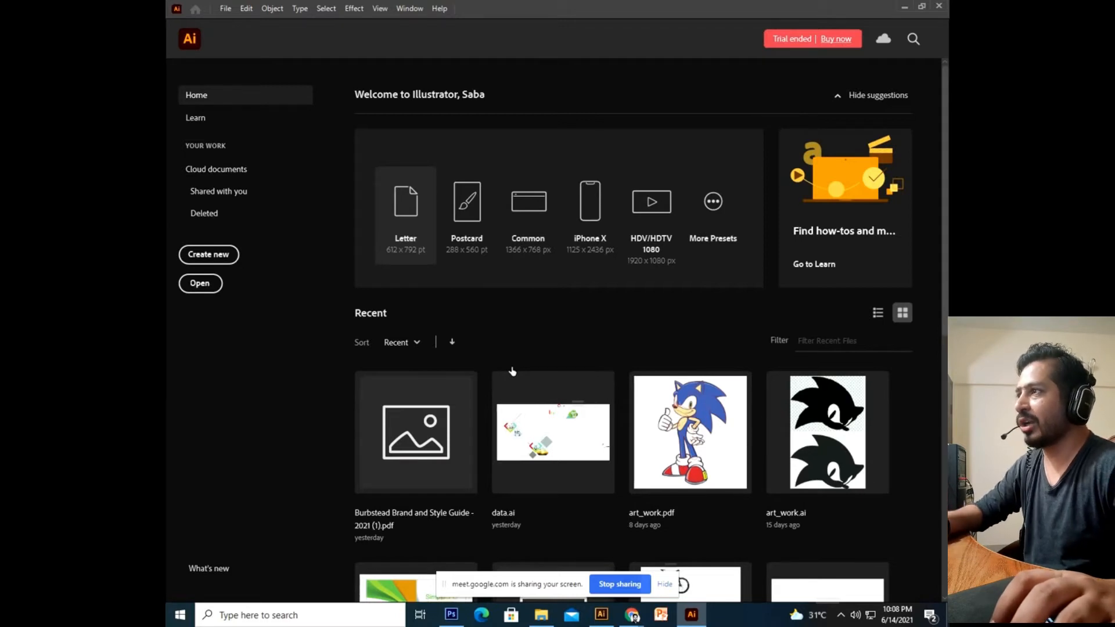
Create a new blank Letter-size document, then close it.
left_click(432, 235)
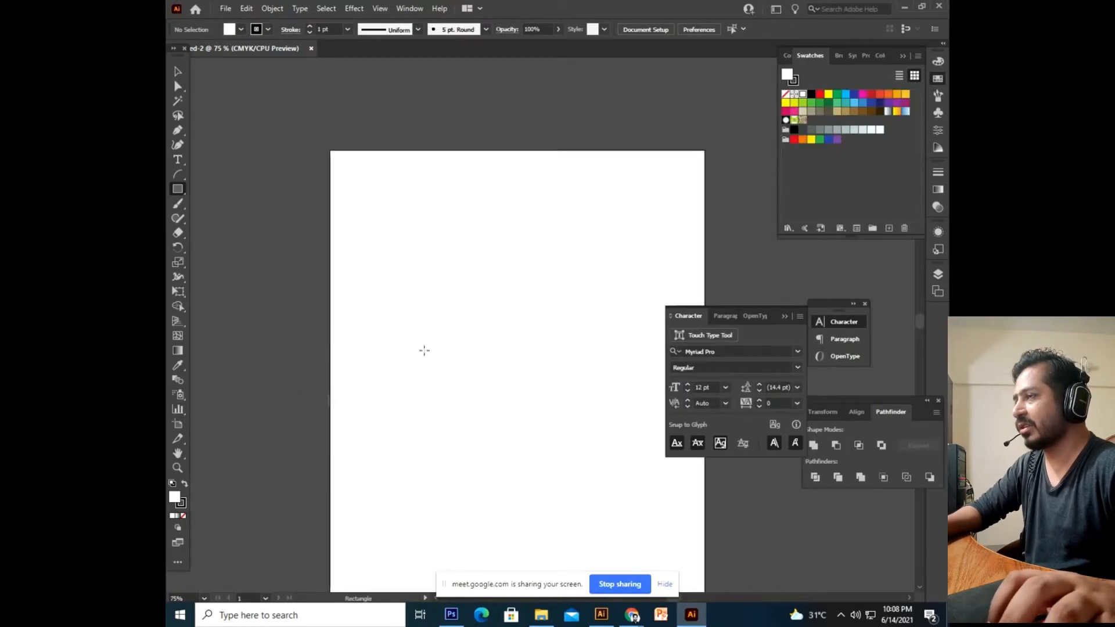
left_click_drag(424, 350, 401, 310)
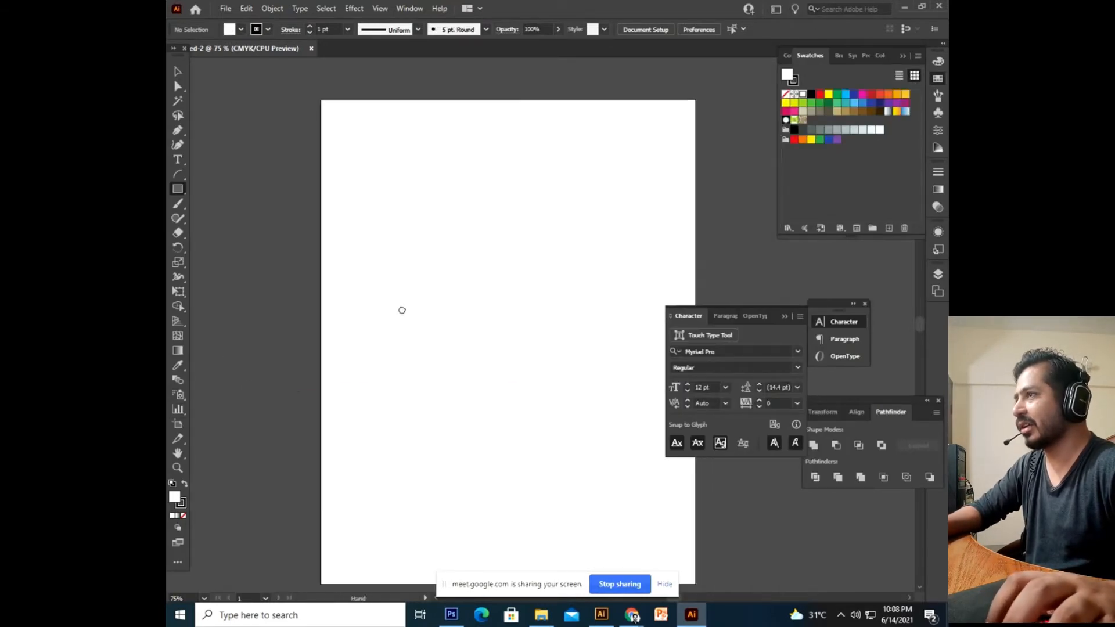
left_click(311, 49)
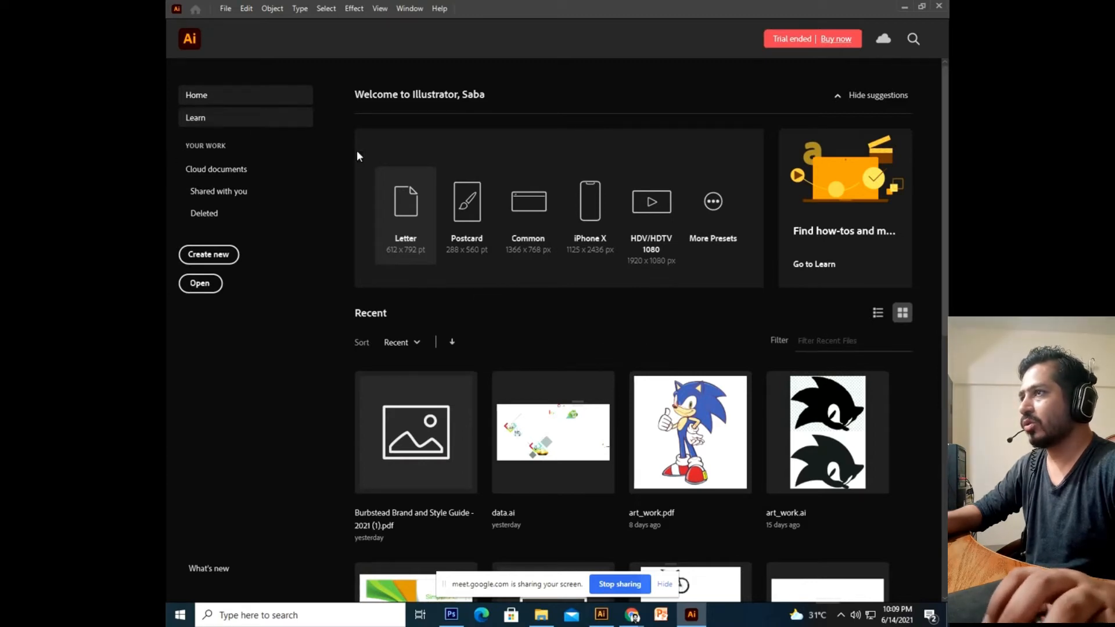
Under More Presets, switch units to Inches and enter width 3.5 in, height 2.0 in.
left_click(715, 235)
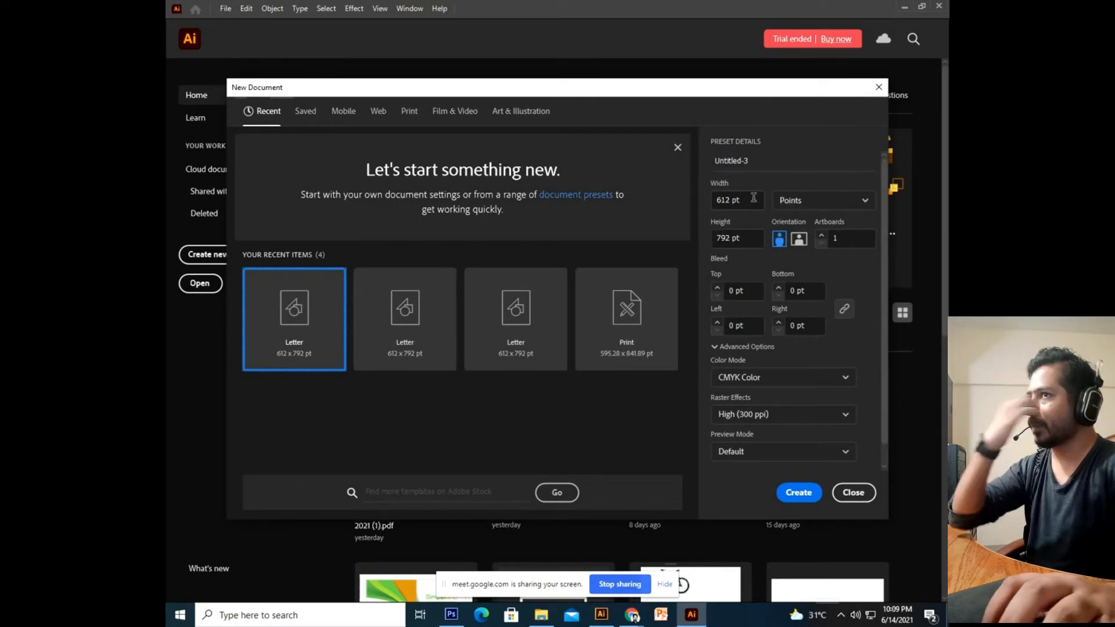
left_click(800, 207)
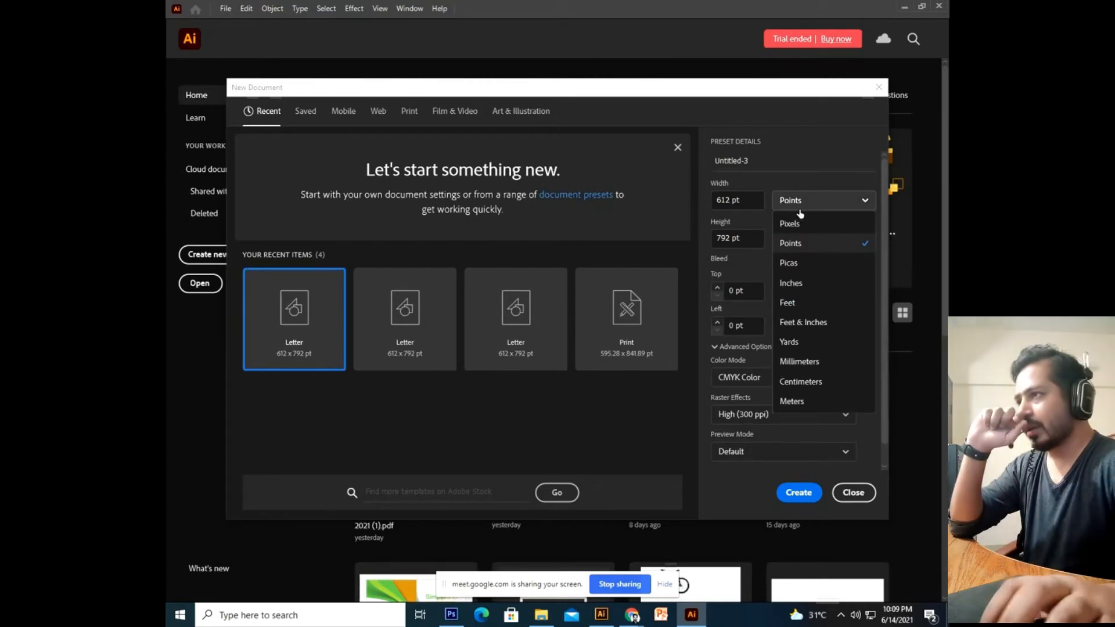
left_click(811, 287)
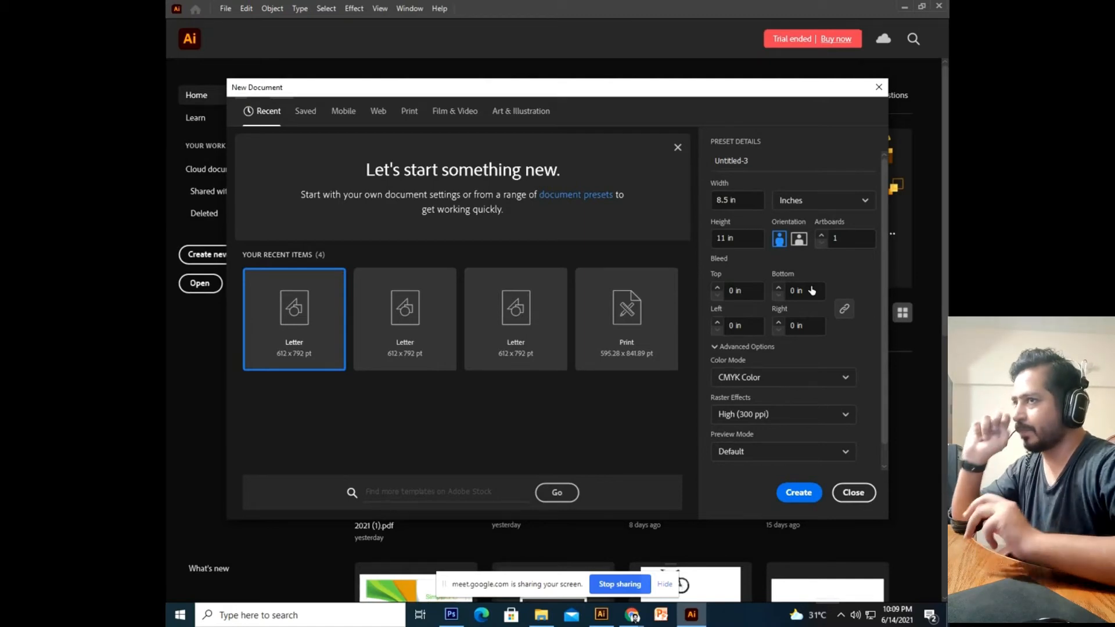
left_click(746, 200)
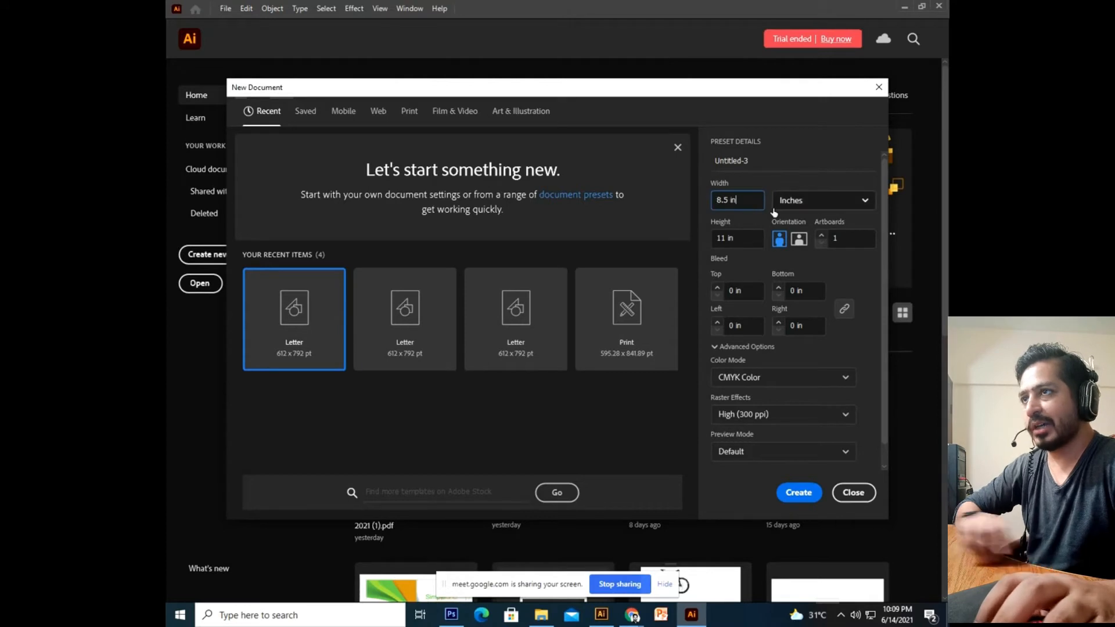
key("BackSpace")
key("BackSpace")
key("BackSpace")
key("BackSpace")
key("BackSpace")
key("BackSpace")
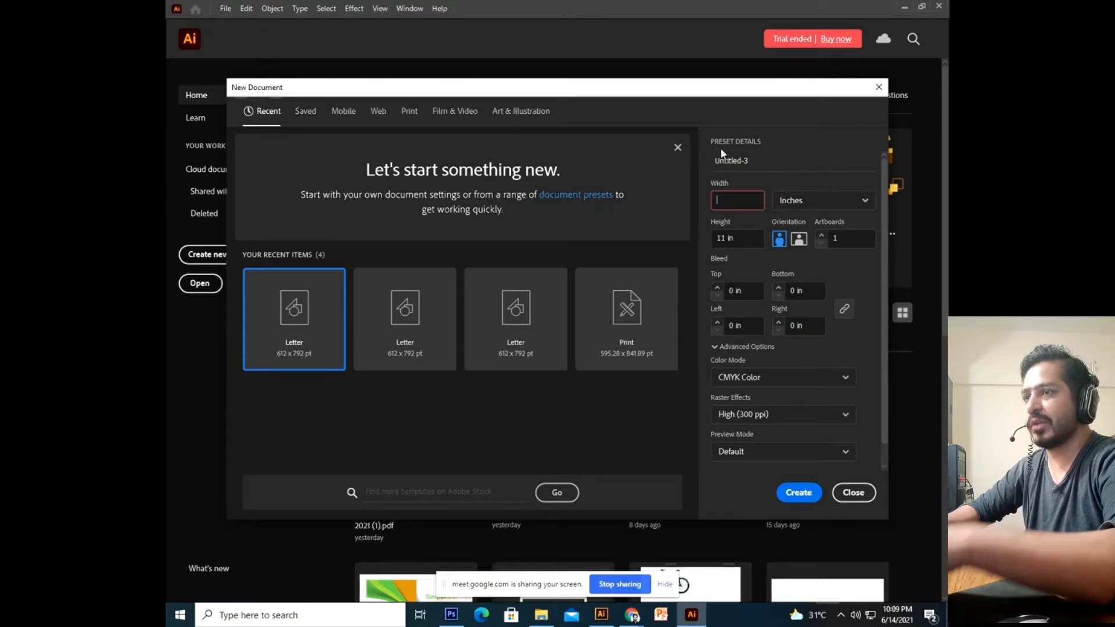
type("3.5")
key("Tab")
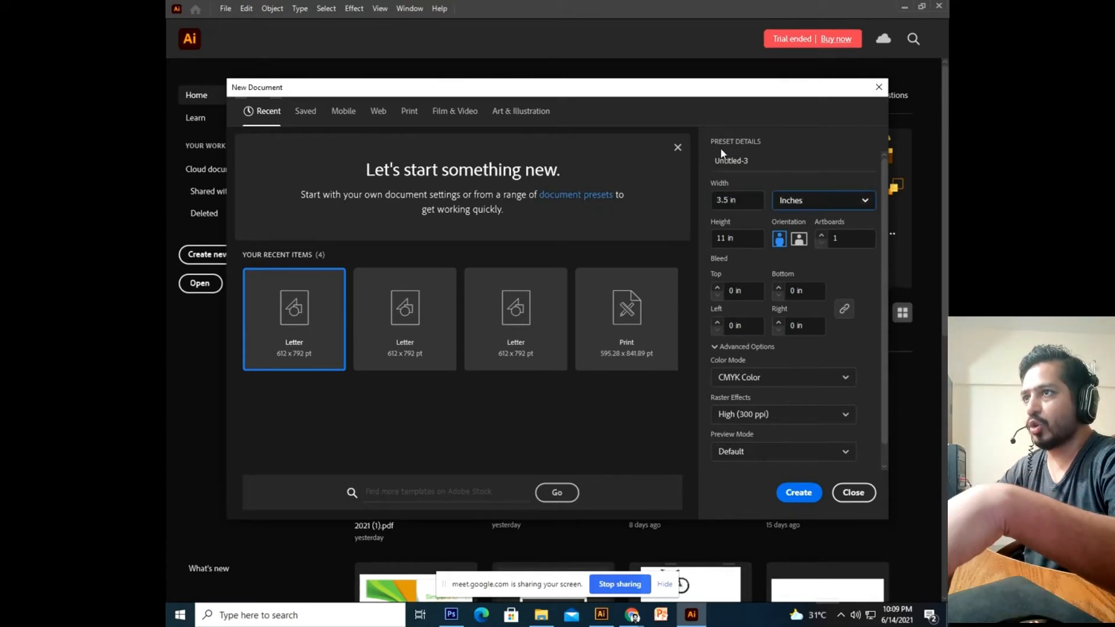
key("Tab")
type("2.0")
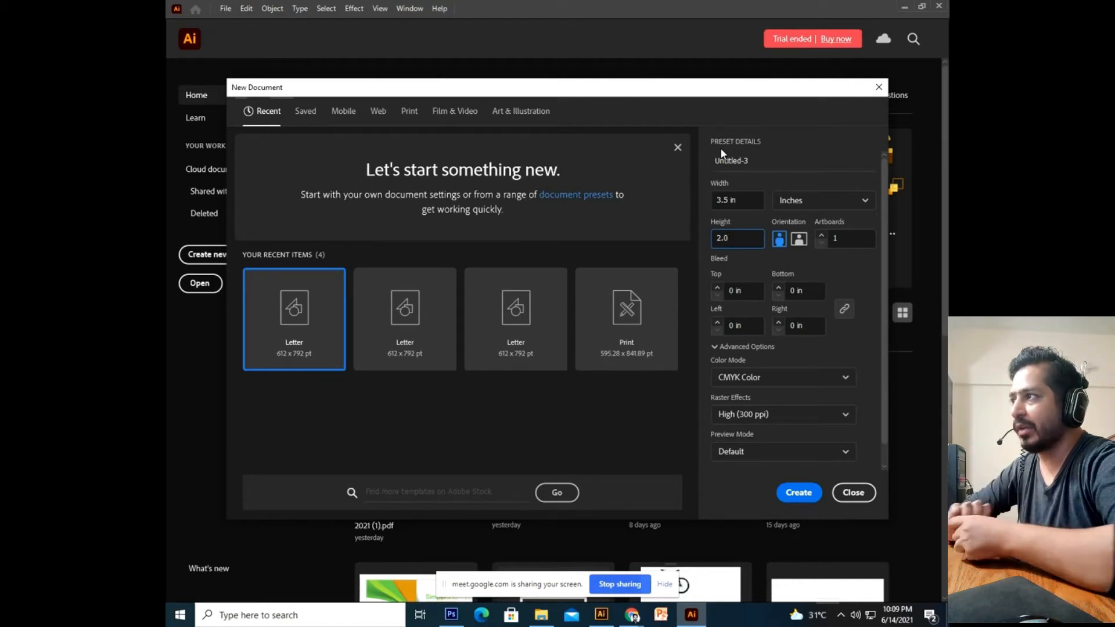
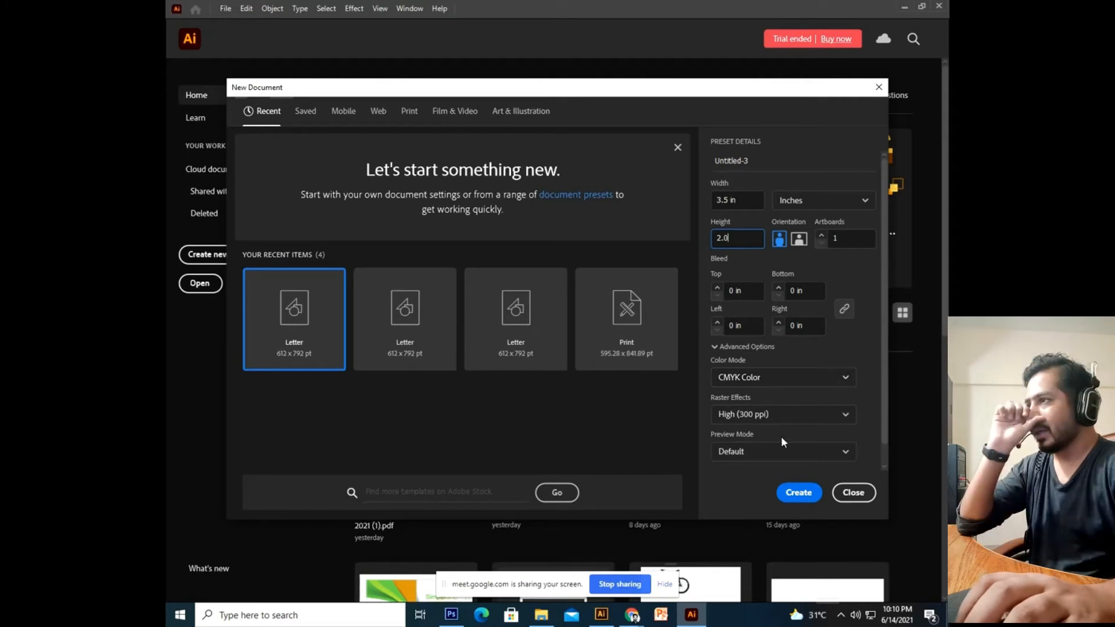
Create the 3.5 × 2 in CMYK business-card document at 300 ppi (Untitled-3).
left_click(807, 498)
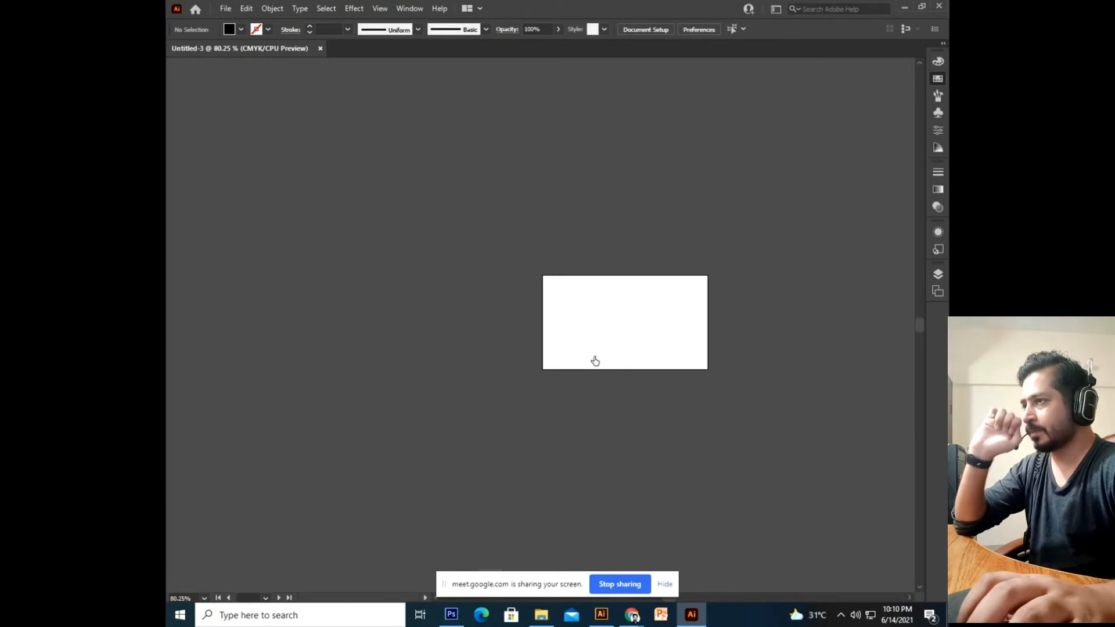
Zoom the empty card artboard to 200% and recentre it in the workspace.
key("ctrl+minus")
key("ctrl+minus")
key("ctrl+minus")
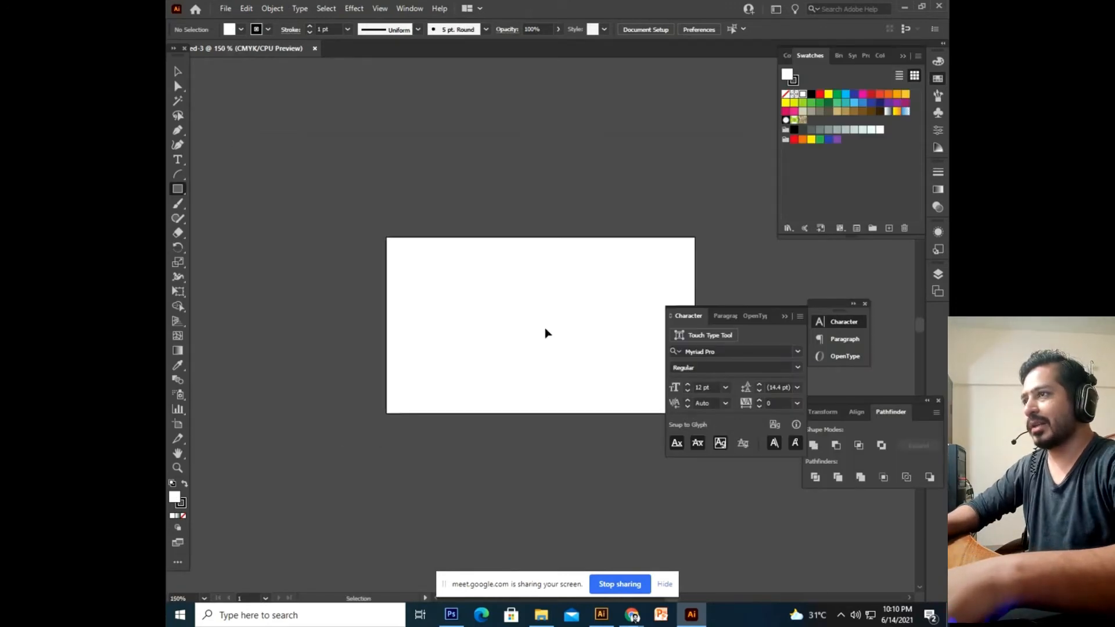
key("ctrl+equal")
left_click_drag(545, 332, 466, 320)
left_click_drag(558, 373, 535, 321)
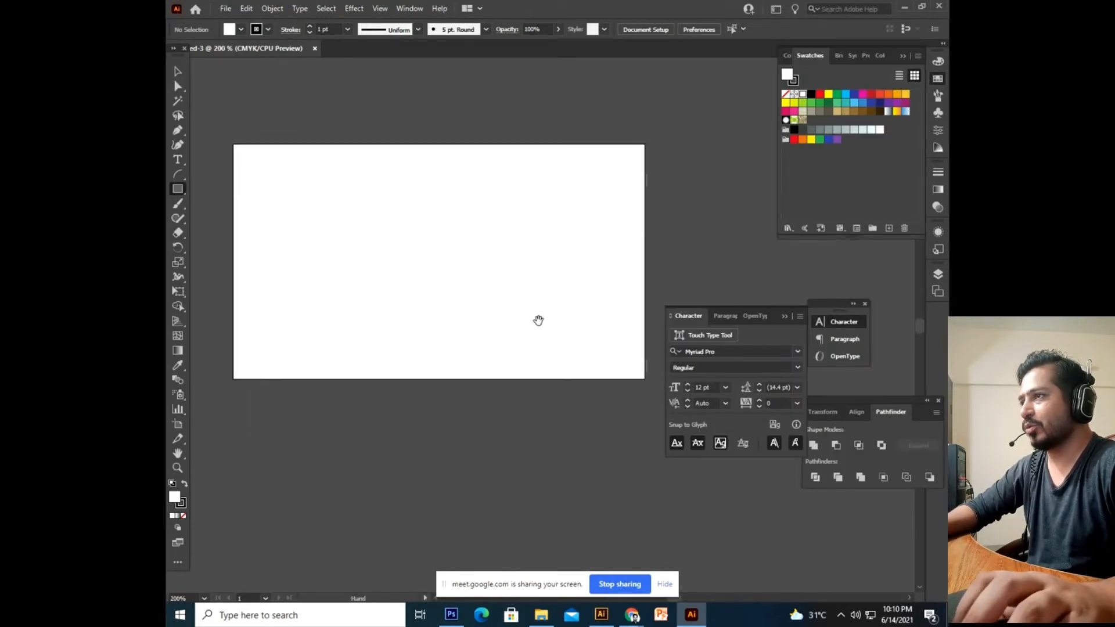
left_click_drag(511, 227, 537, 288)
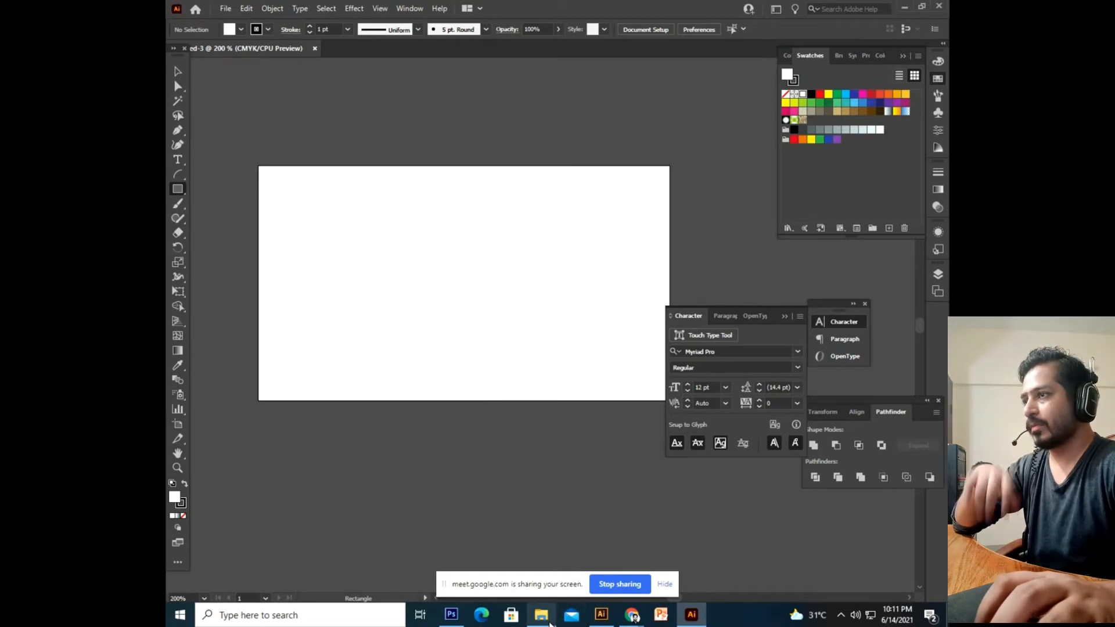
left_click(541, 615)
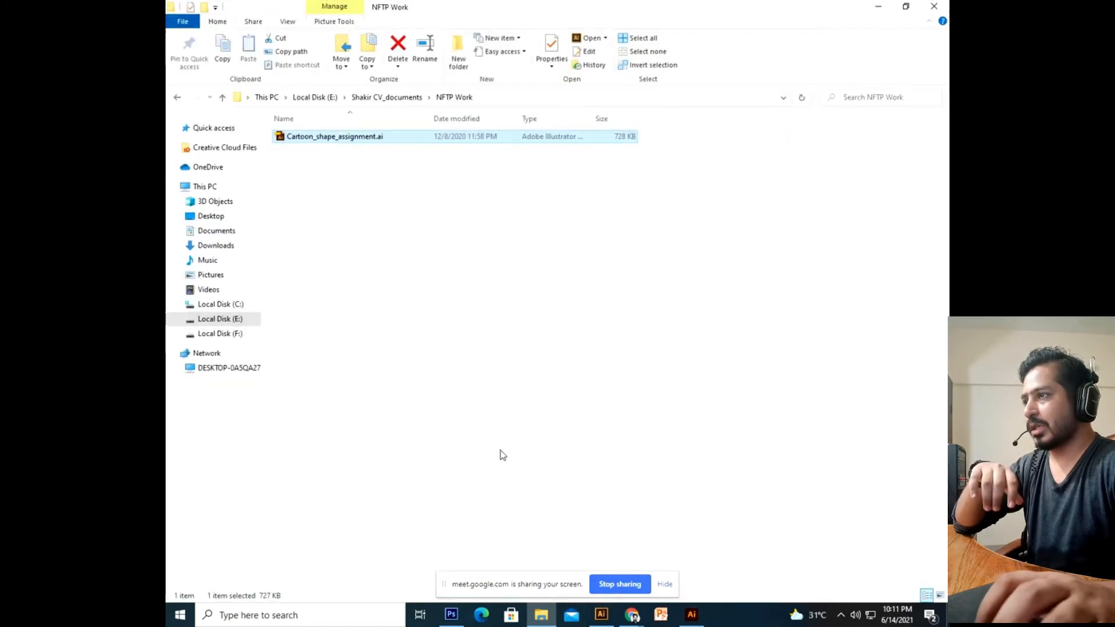
Go to the client's folder on Local Disk (F:) and open the Brand and Style Guide PDF in Chrome.
left_click(231, 335)
left_click(545, 316)
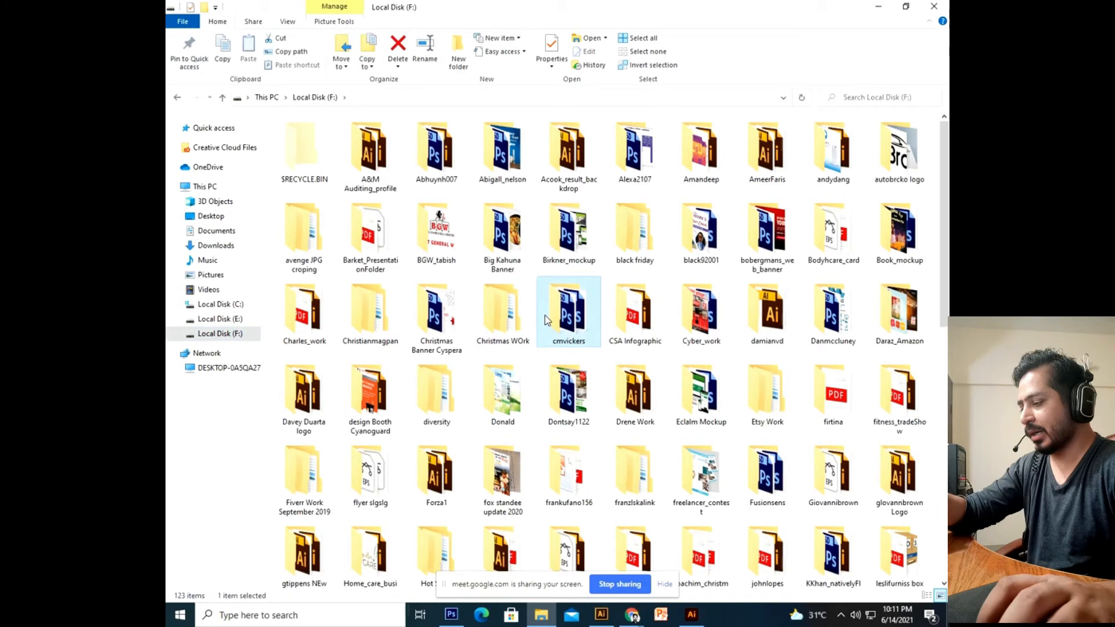
key("l")
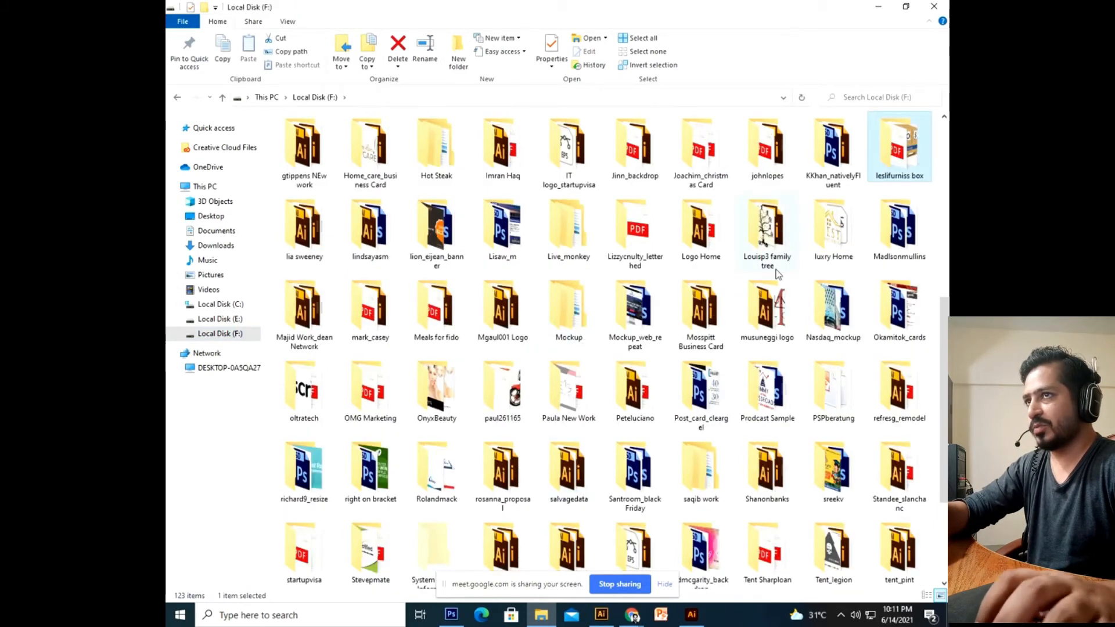
key("l")
key("Return")
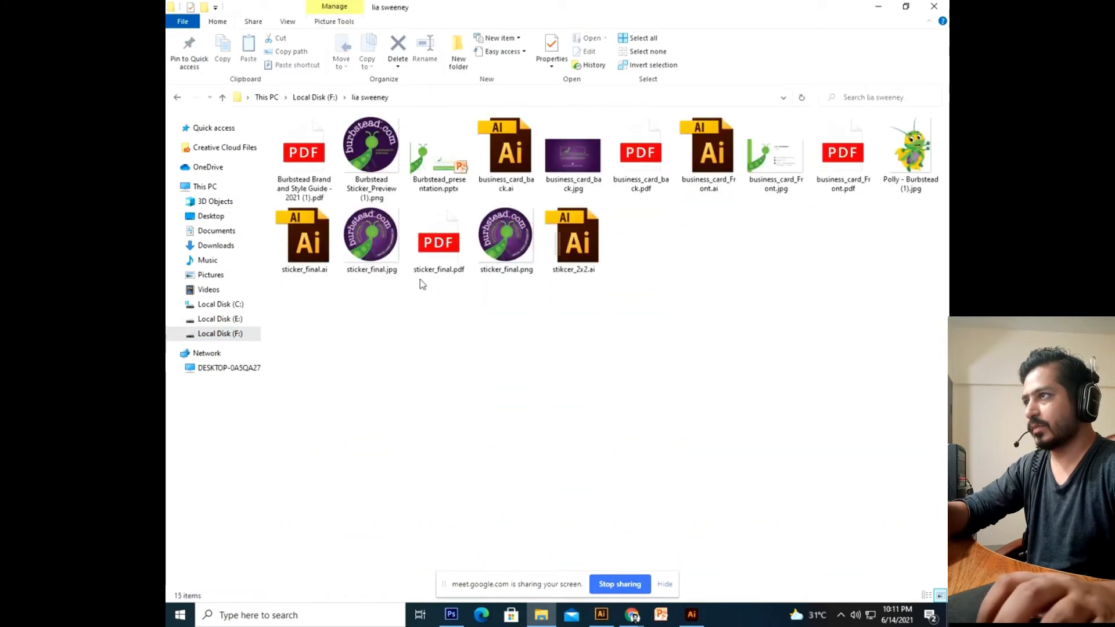
left_click(892, 189)
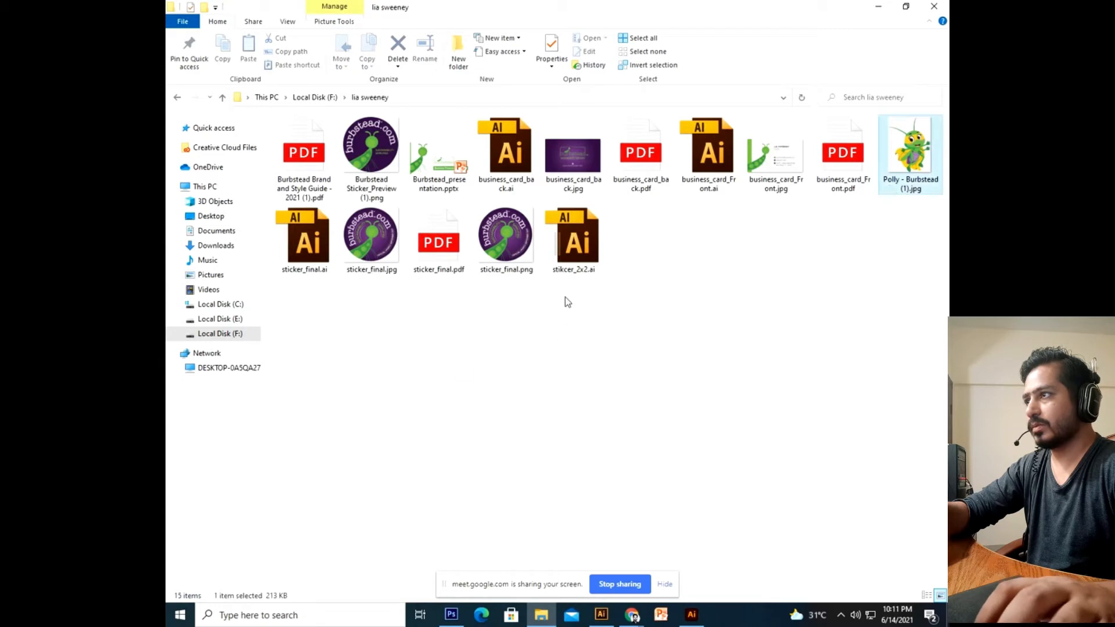
left_click(494, 179)
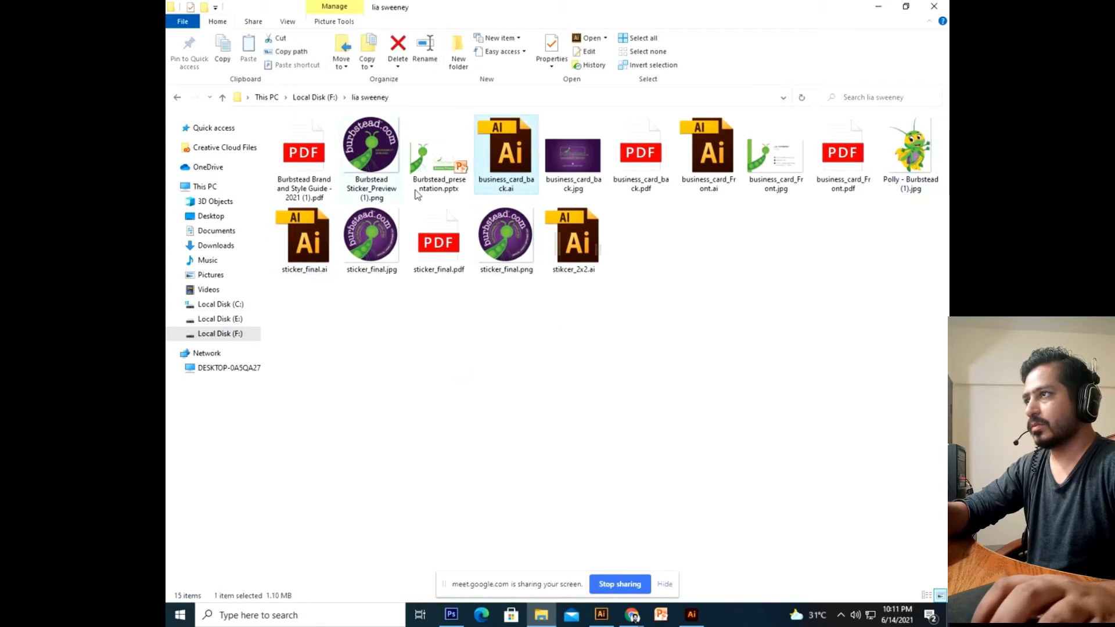
left_click_drag(302, 182, 818, 2)
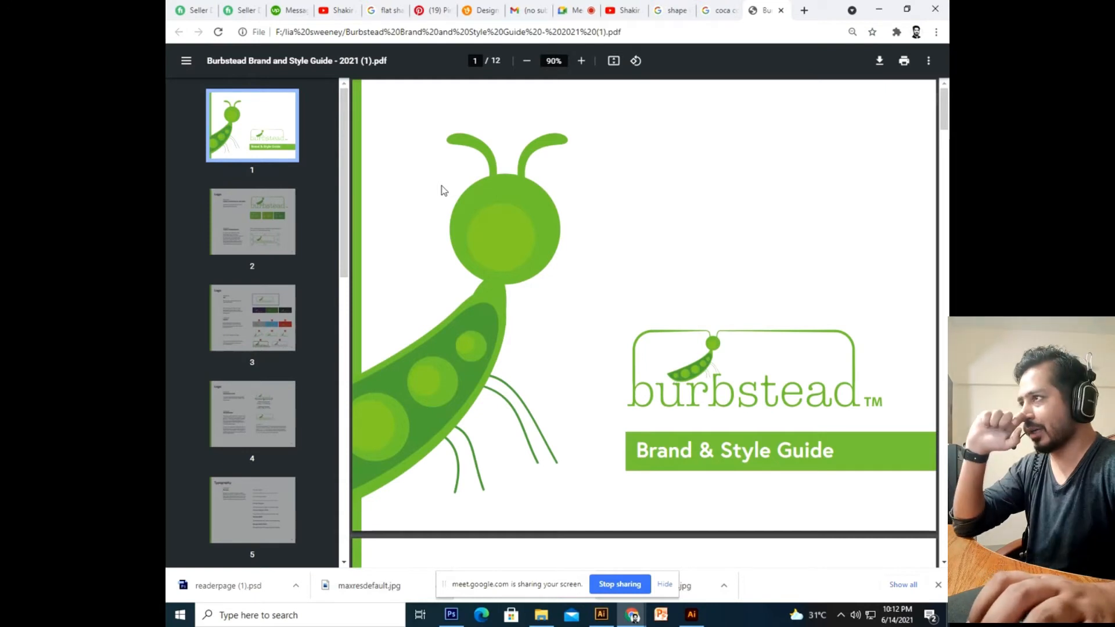
Go to page 2 of the guide and highlight the logo typeface names, including Europa Bold.
left_click(266, 215)
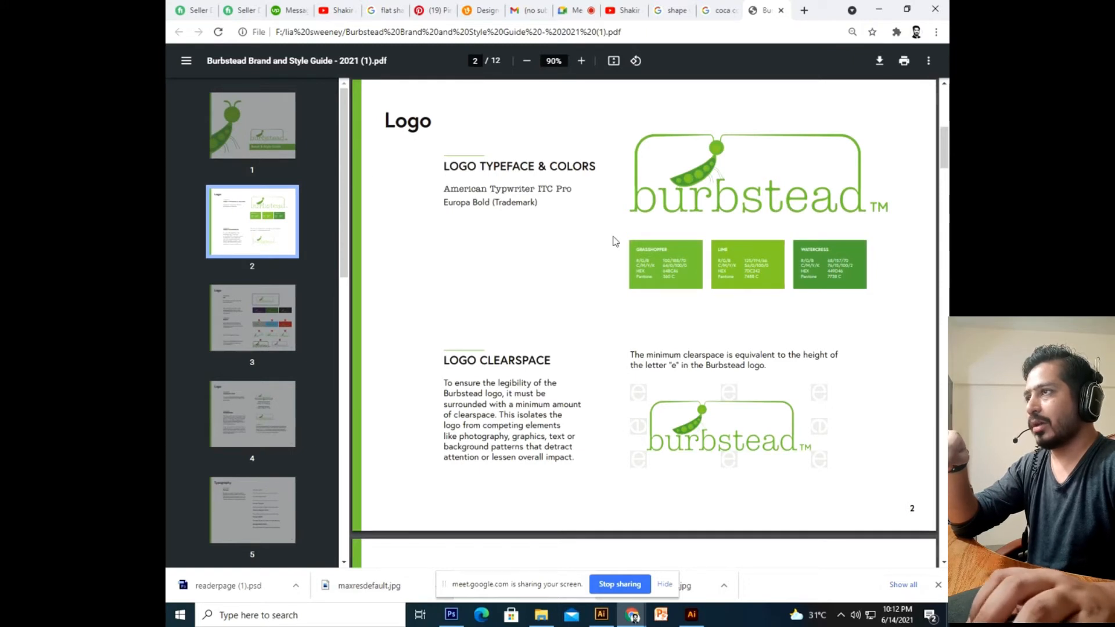
left_click_drag(444, 189, 506, 206)
left_click(576, 230)
double_click(445, 188)
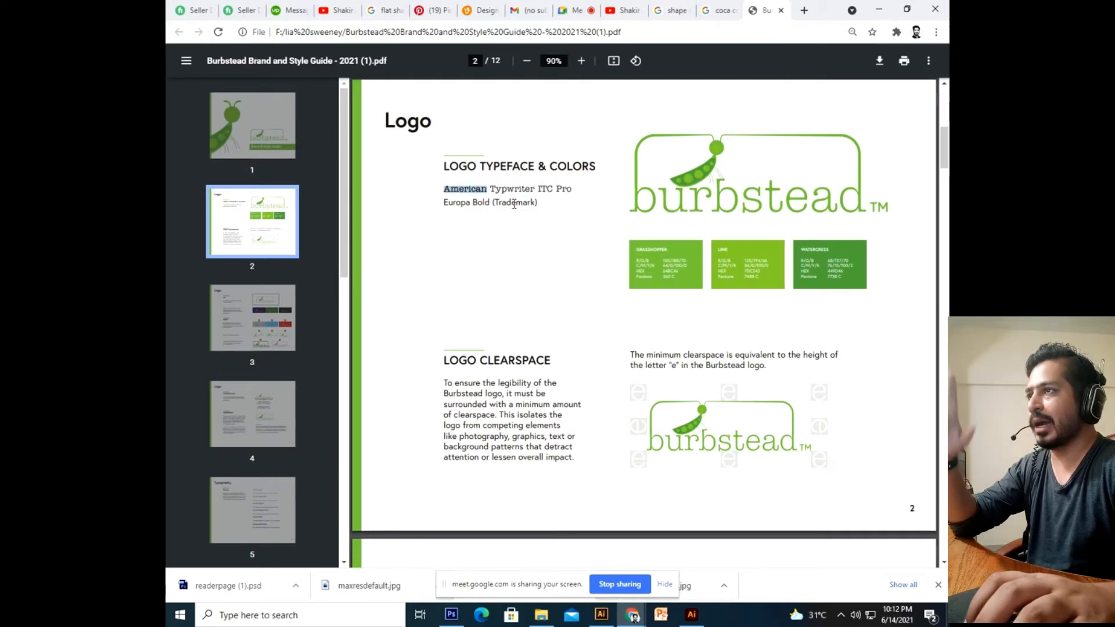
left_click(456, 226)
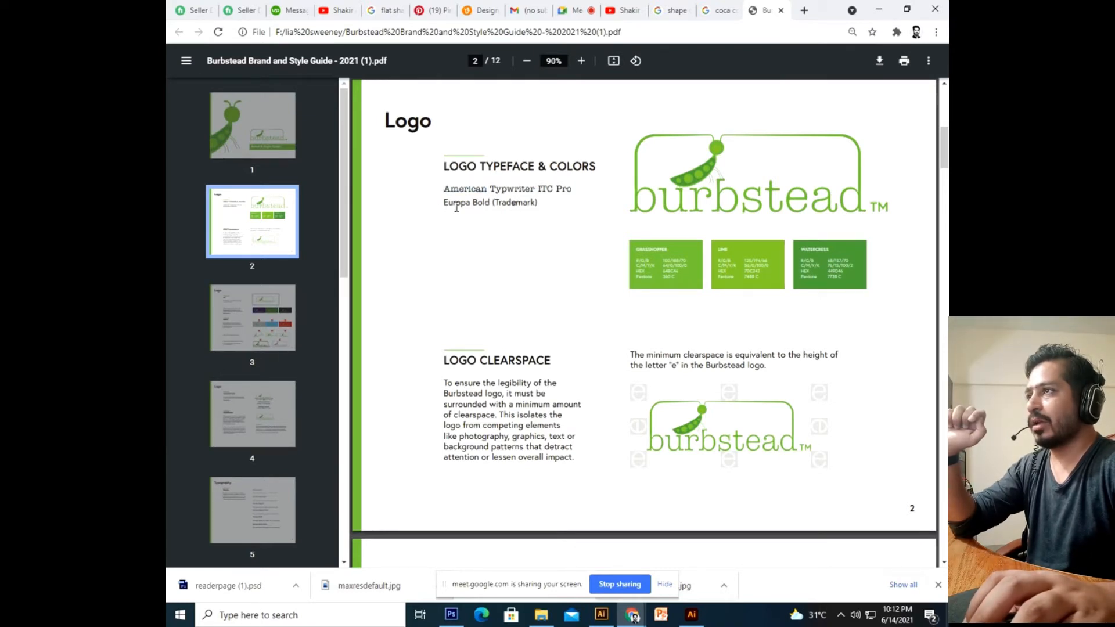
left_click_drag(445, 203, 489, 210)
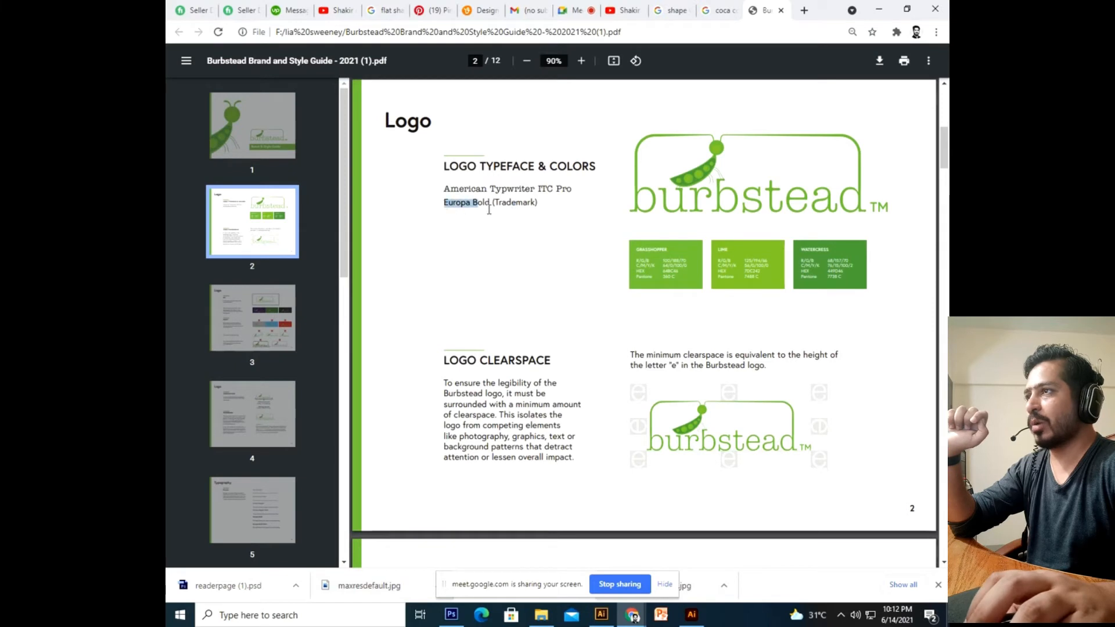
left_click(531, 226)
left_click_drag(485, 201, 513, 204)
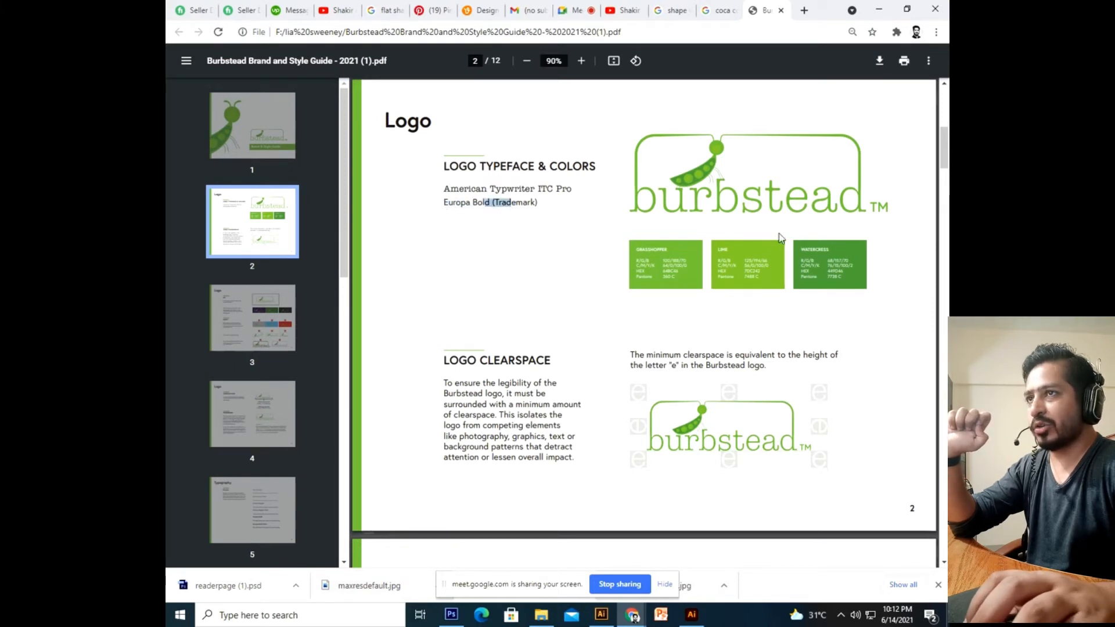
left_click(883, 206)
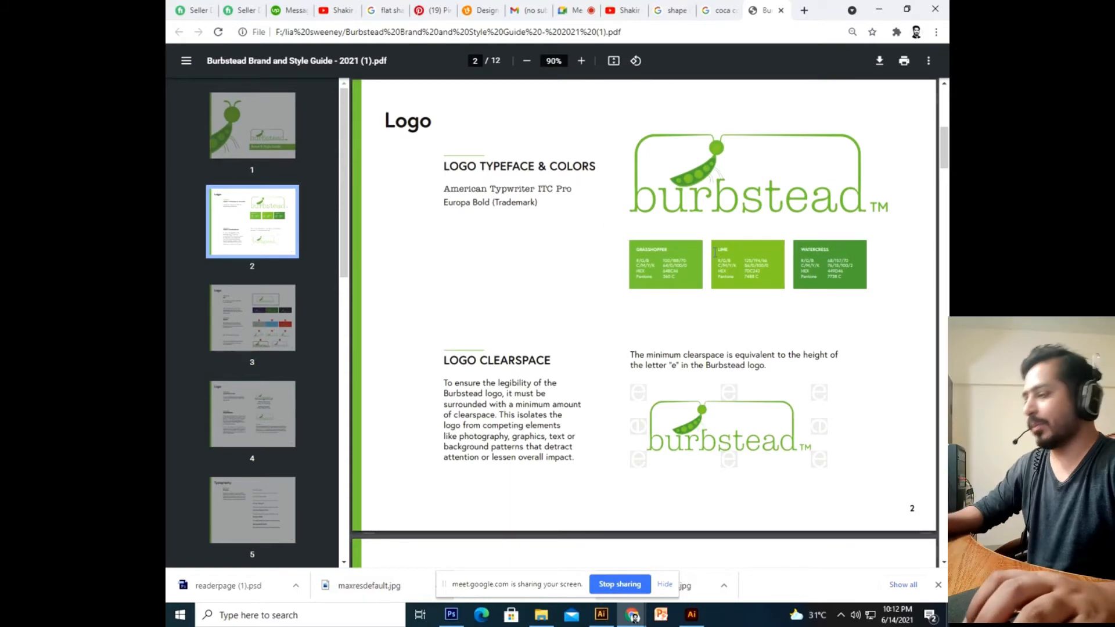
Zoom to 345% on the Grasshopper swatch, showing HEX 64BC46 and R/G/B 100/188/70.
scroll(714, 253, "up", 4, "ctrl")
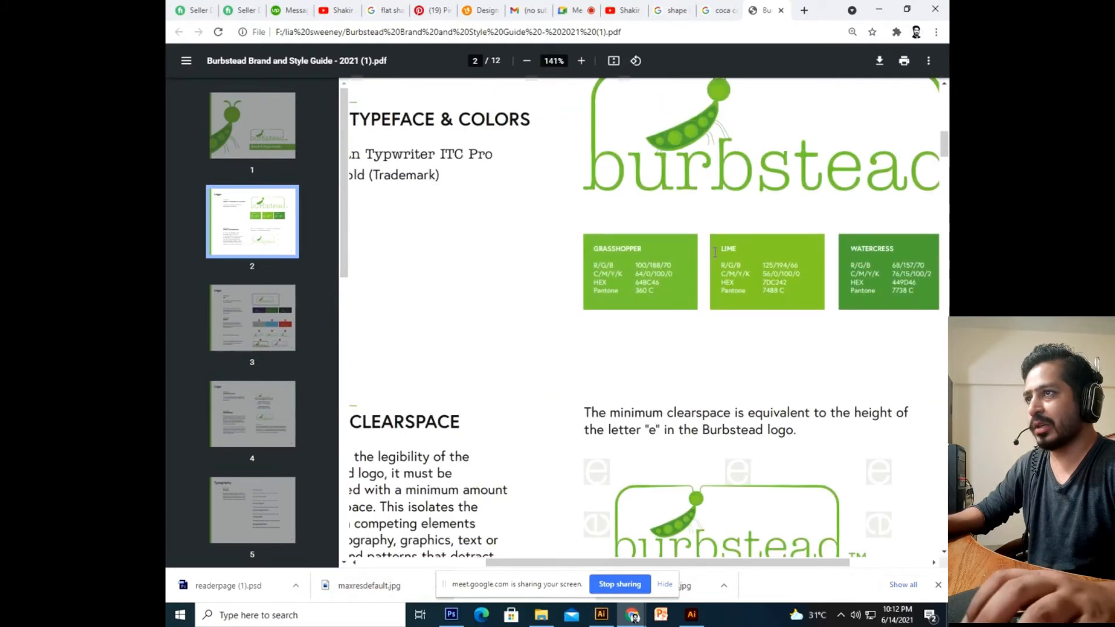
left_click_drag(671, 563, 734, 563)
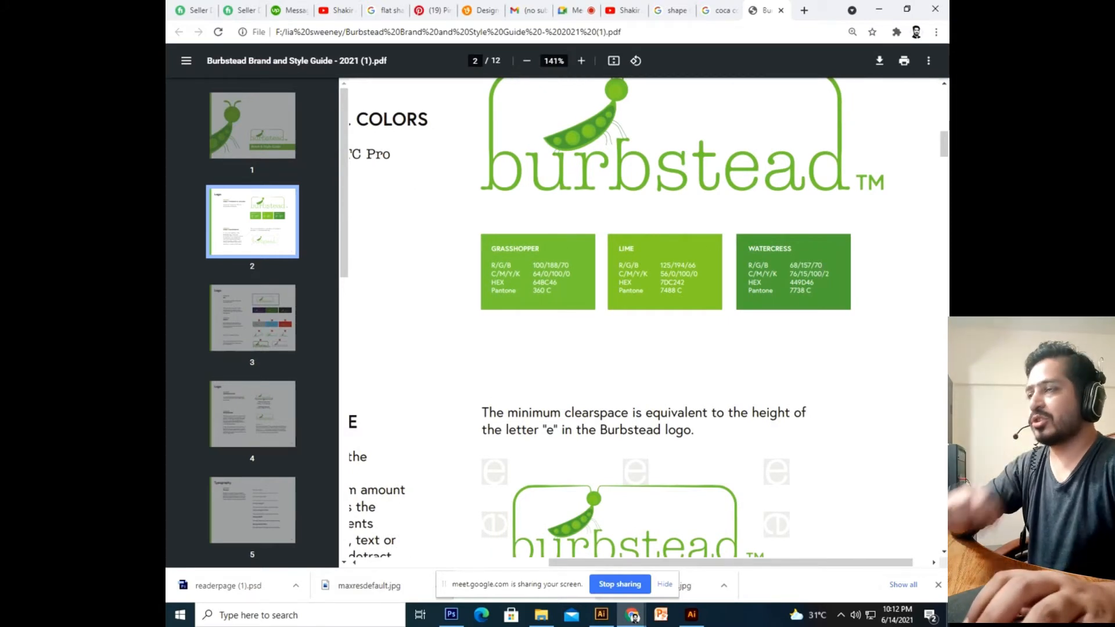
scroll(493, 274, "up", 5, "ctrl")
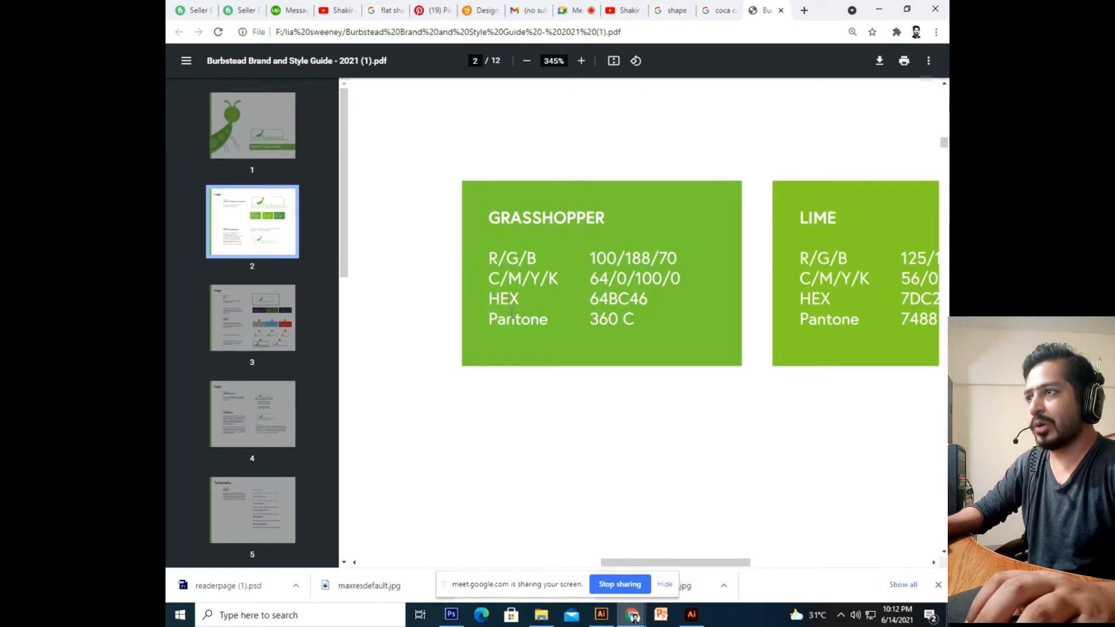
left_click(692, 614)
Draw a 0.91 in square on the left of the card with the Rectangle tool.
left_click(338, 288)
left_click(587, 328)
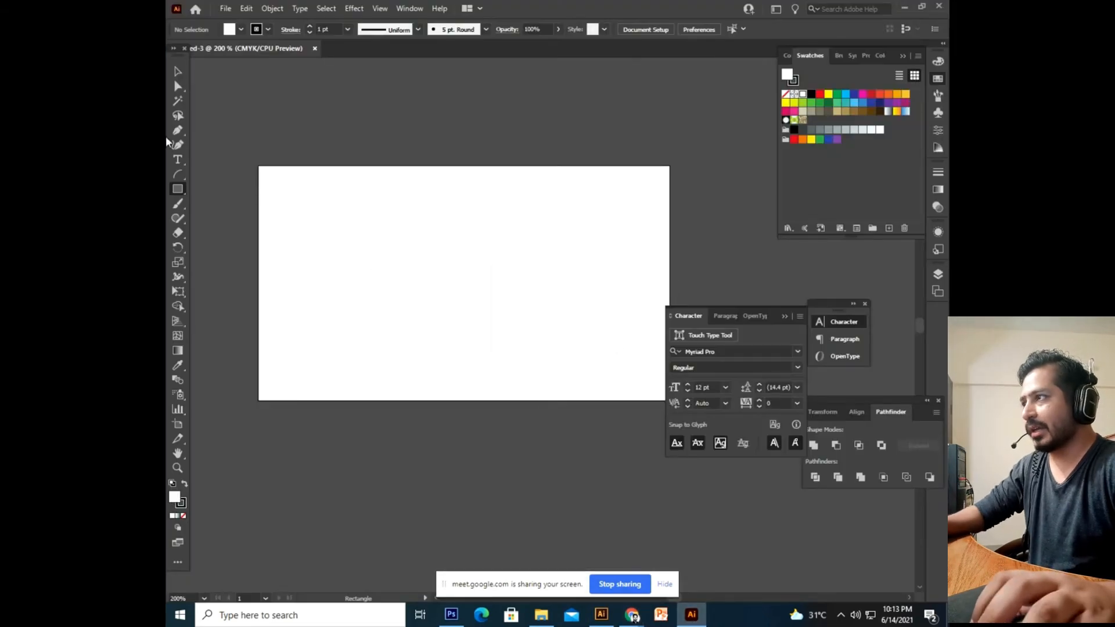
left_click_drag(299, 213, 408, 320)
key("v")
Give the square a solid black fill and no stroke.
scroll(378, 278, "left", 1)
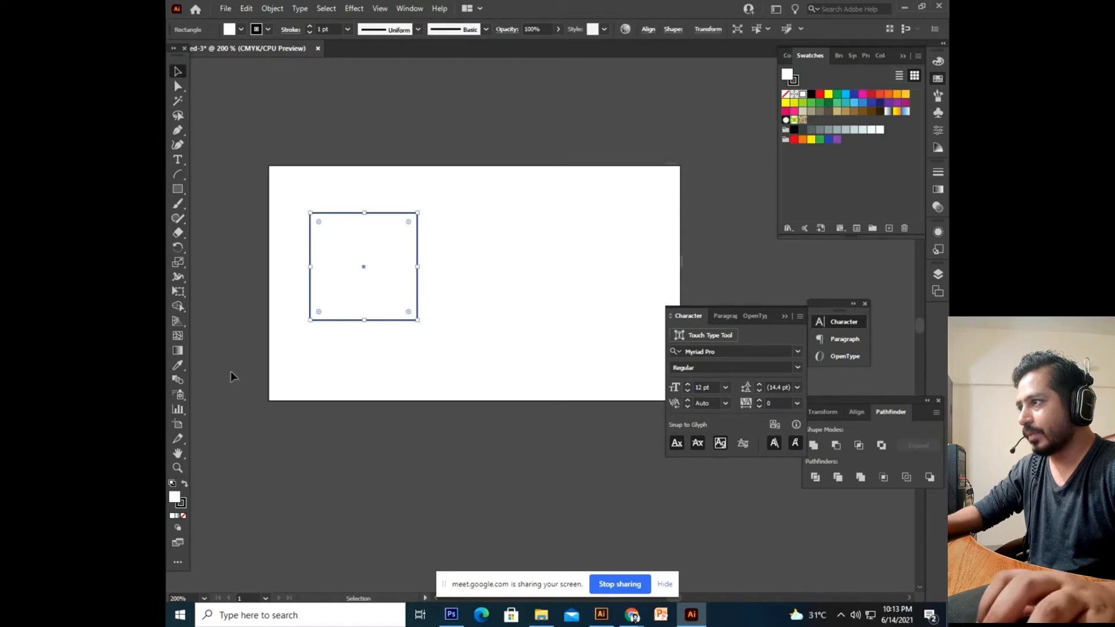
left_click(185, 484)
left_click(182, 503)
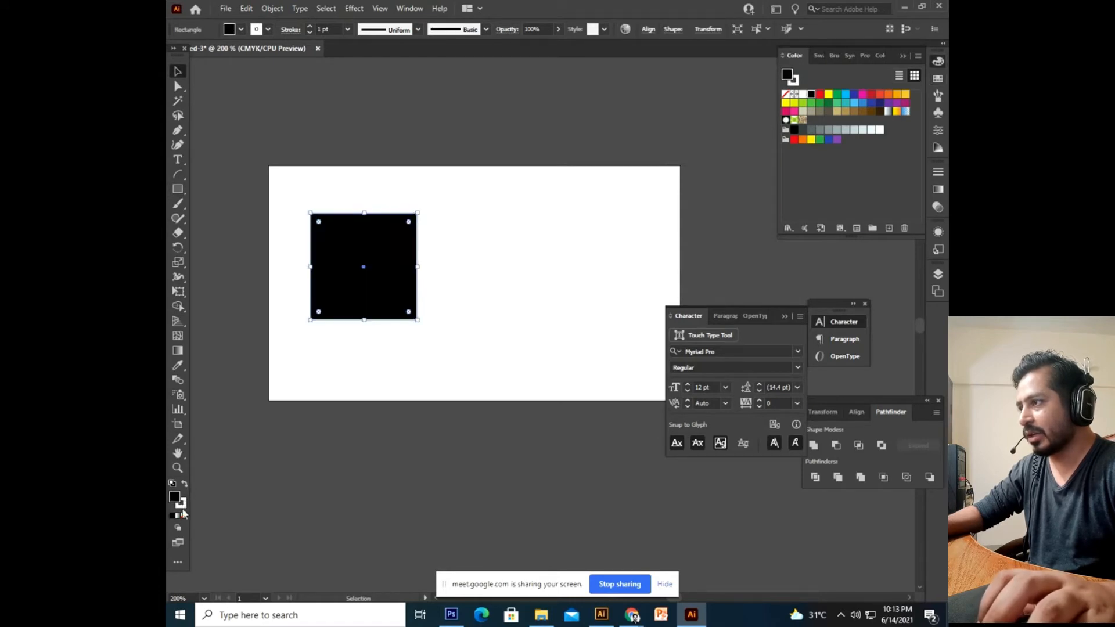
left_click(183, 516)
left_click(274, 461)
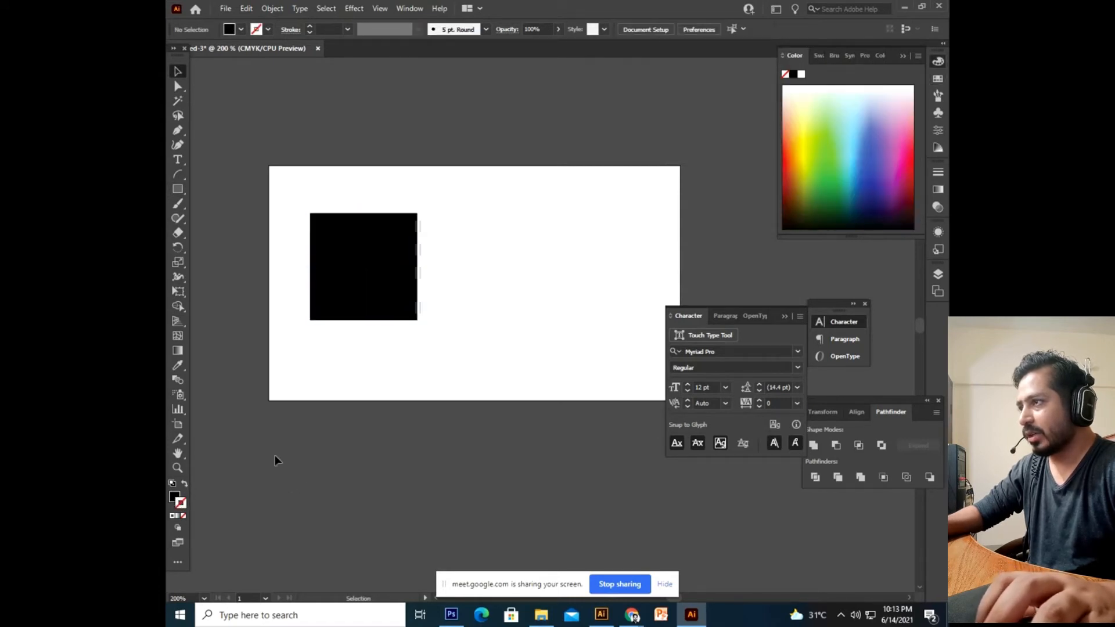
left_click(394, 274)
scroll(341, 391, "left", 2)
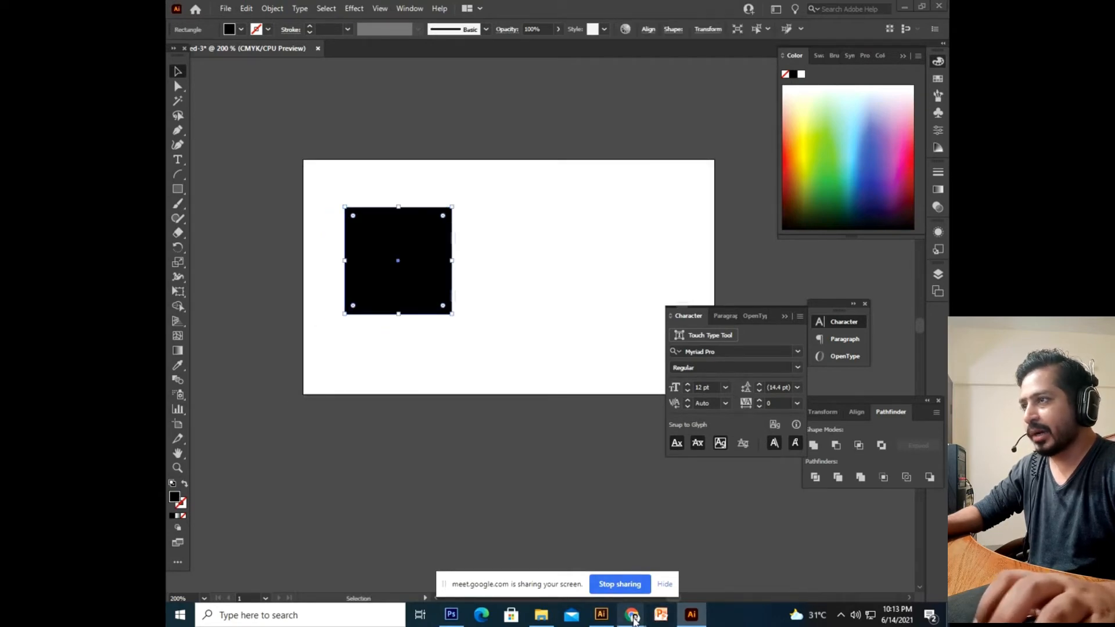
mouse_move(632, 615)
left_click(572, 543)
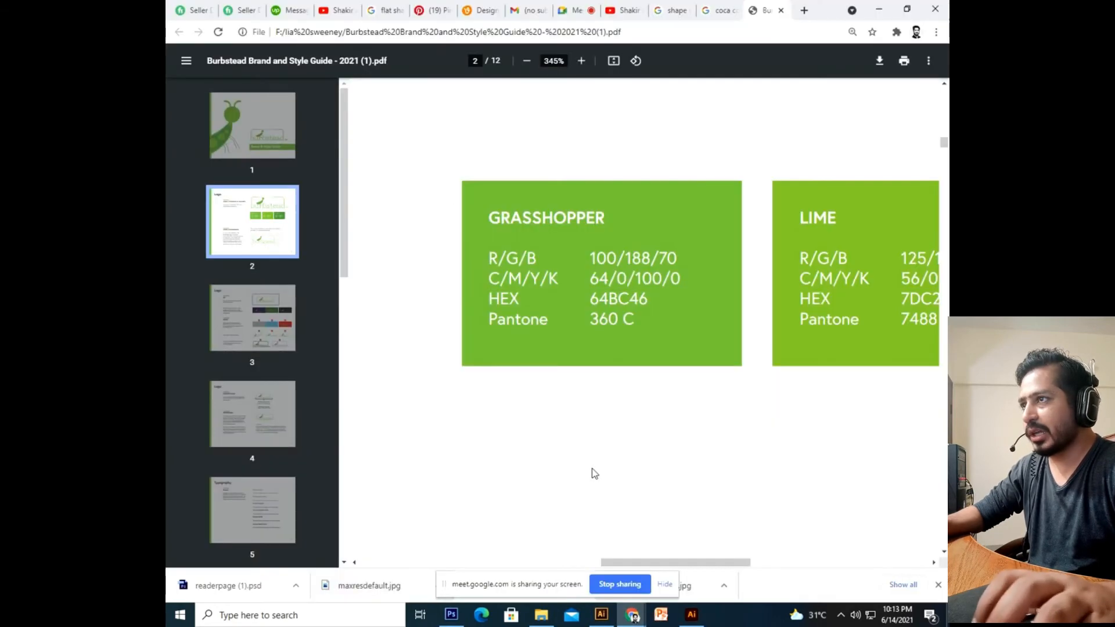
Select the Grasshopper HEX code 64BC46 in the brand guide PDF.
left_click_drag(592, 300, 650, 298)
left_click(606, 300)
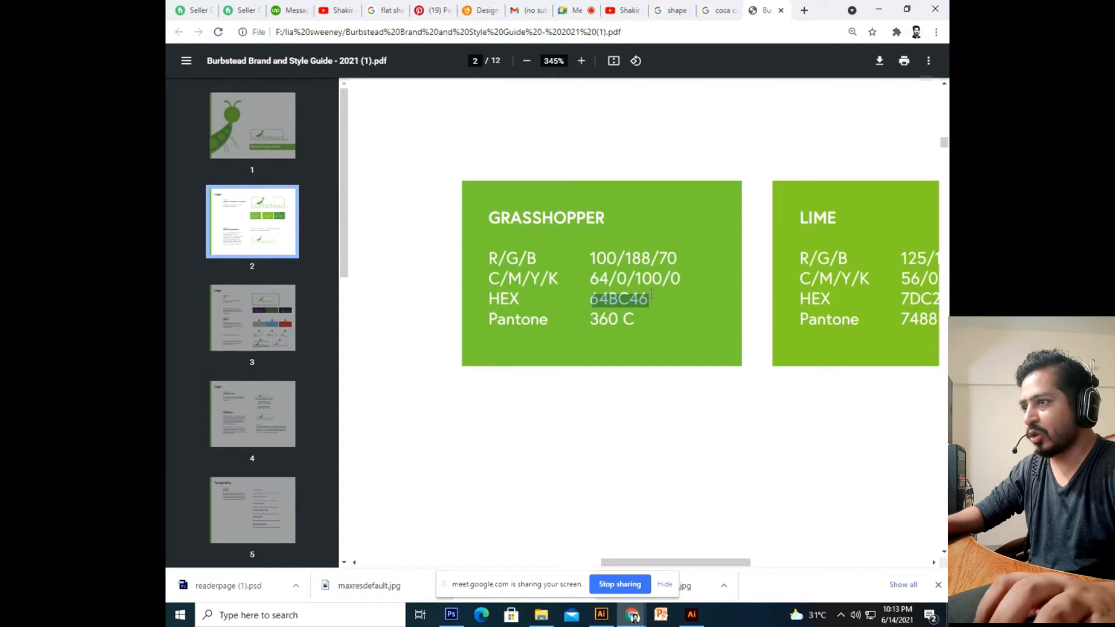
left_click(691, 615)
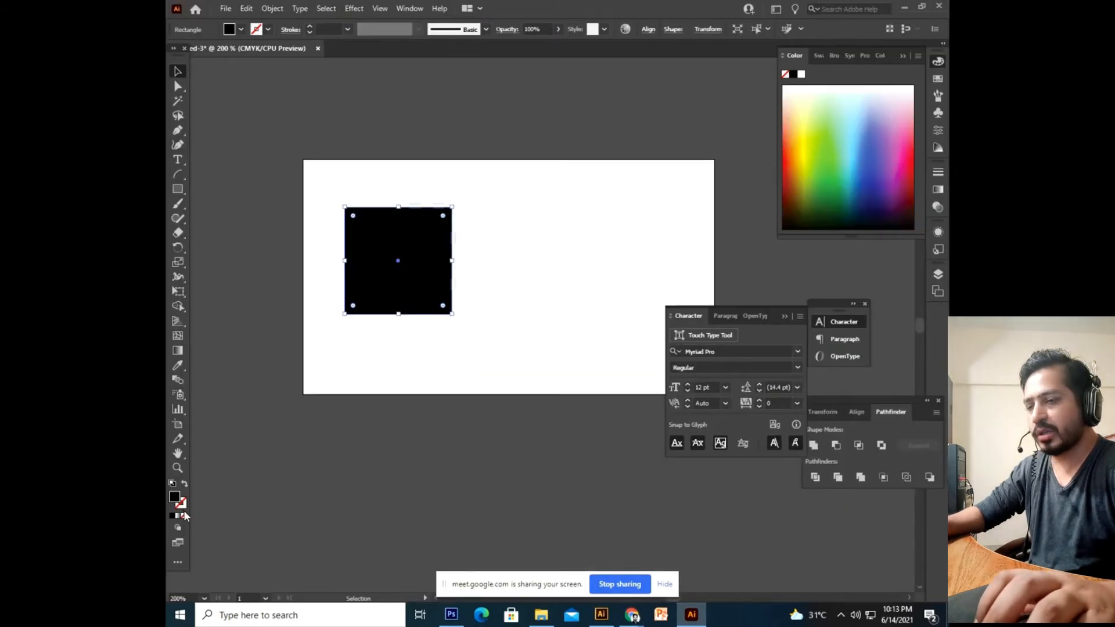
Fill the square with Grasshopper green by pasting 64BC46 into the Color Picker.
double_click(175, 498)
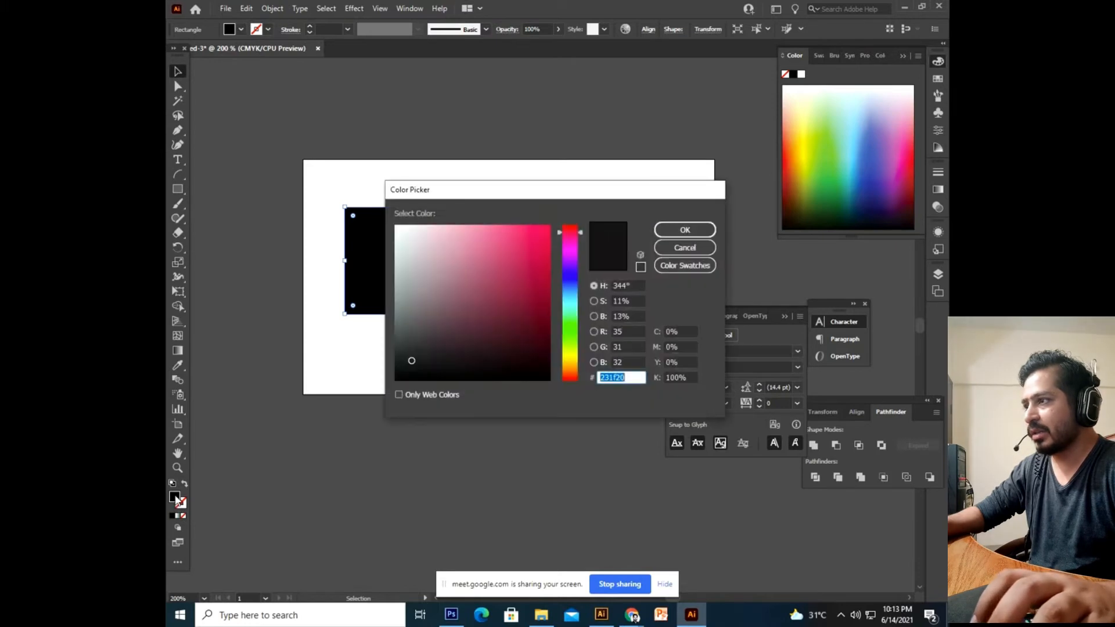
left_click(639, 379)
key("ctrl+a")
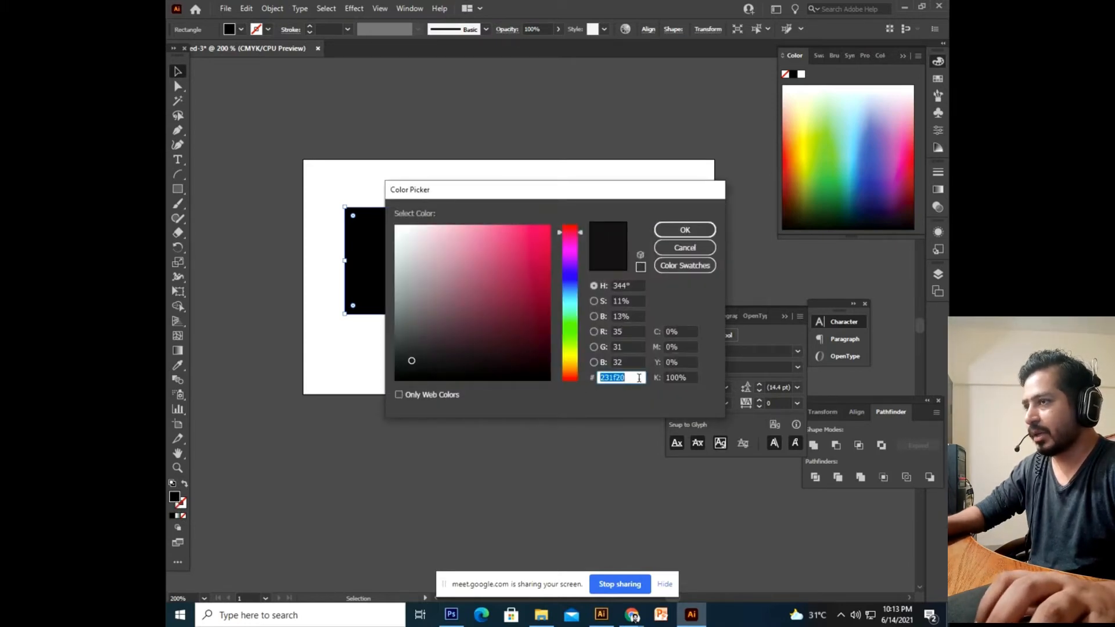
key("ctrl+v")
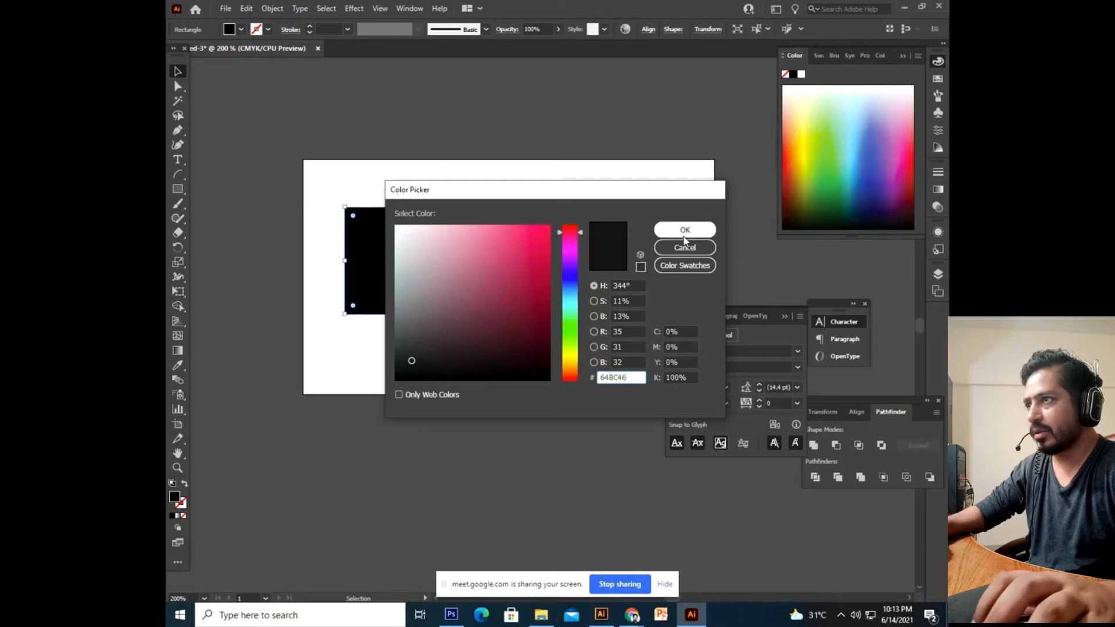
left_click(677, 231)
Undo the green fill and remove the square, leaving the artboard empty.
left_click(446, 400)
left_click(399, 284)
left_click(505, 228)
key("ctrl+z")
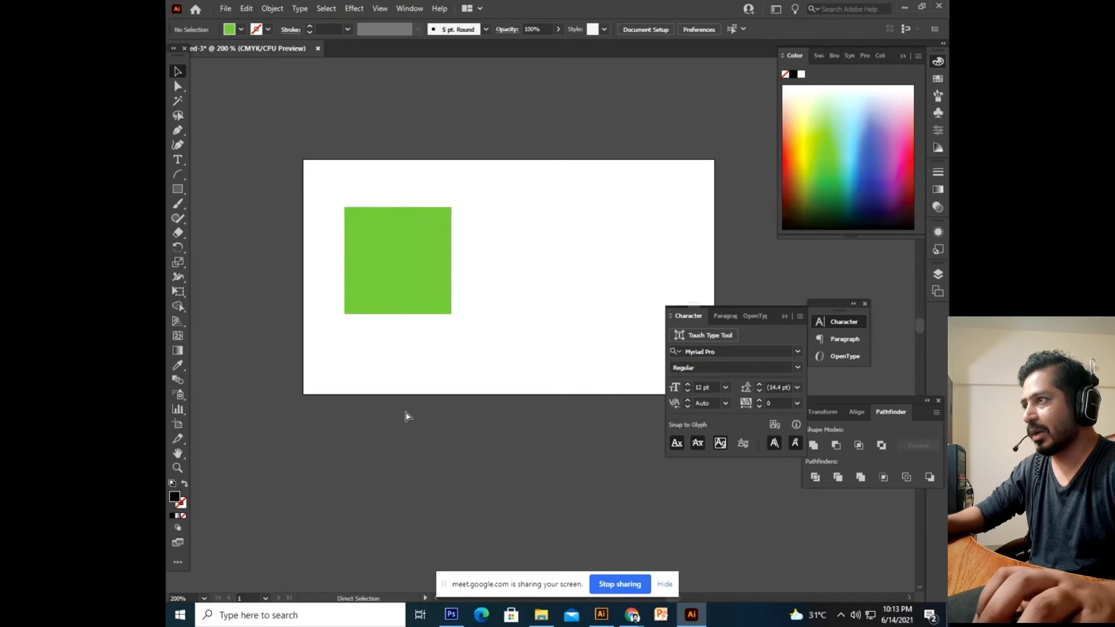
key("ctrl+z")
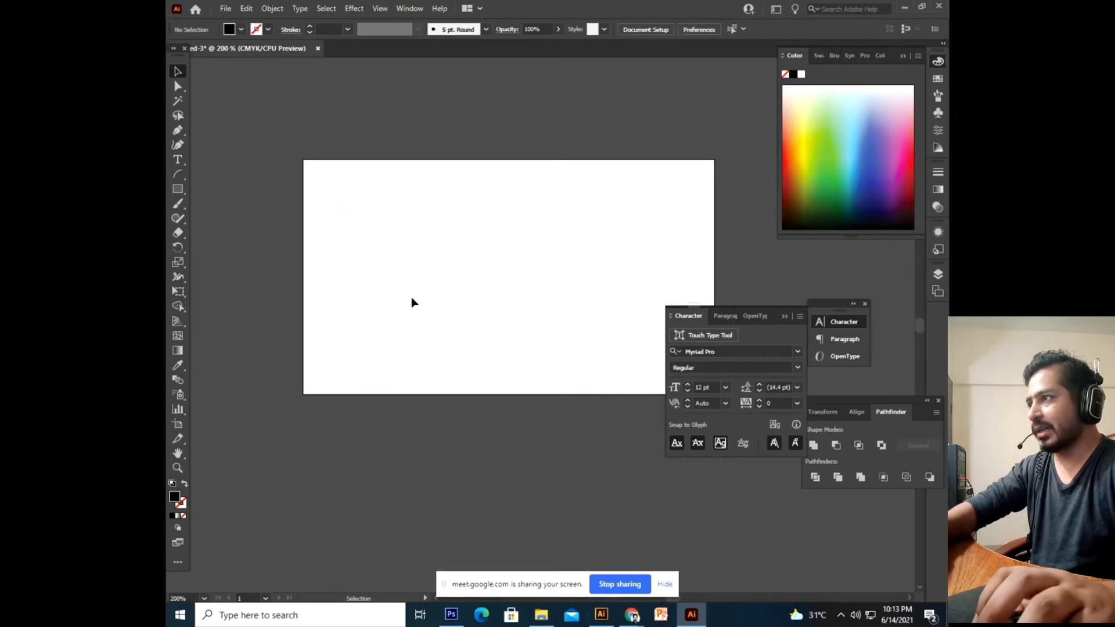
left_click(178, 189)
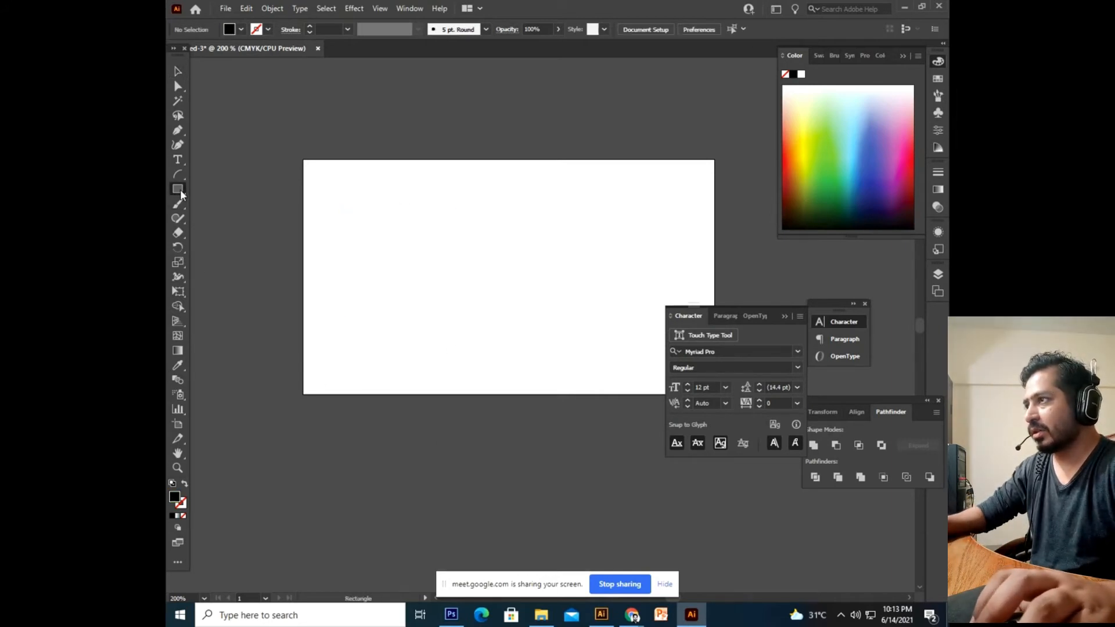
Draw a new square near the artboard's top-left and open its fill Color Picker.
left_click_drag(345, 201, 444, 298)
double_click(175, 498)
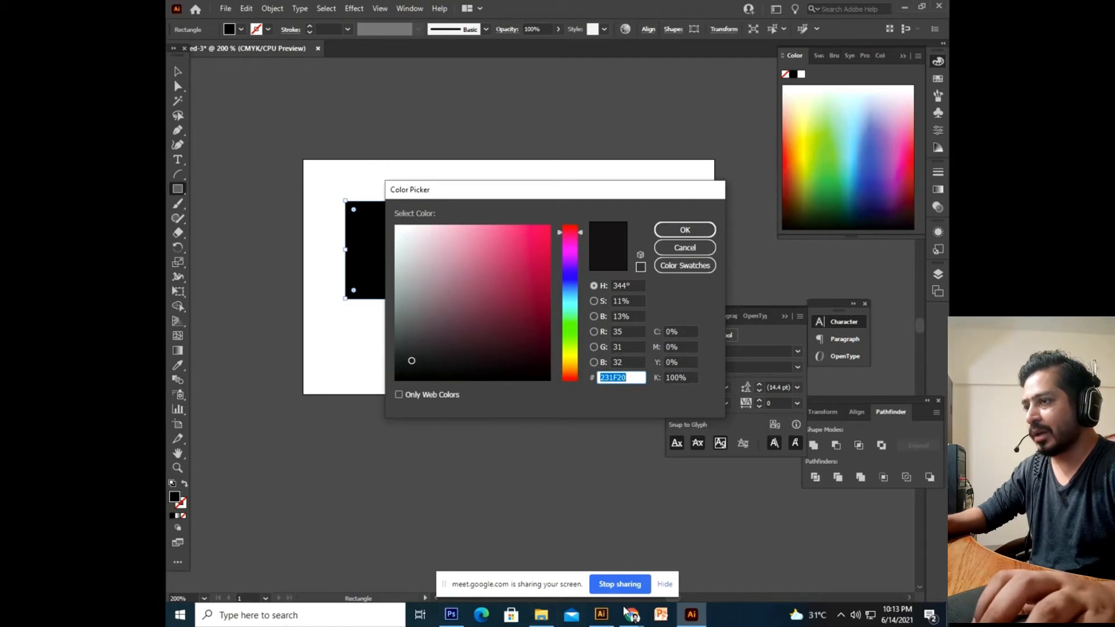
mouse_move(632, 617)
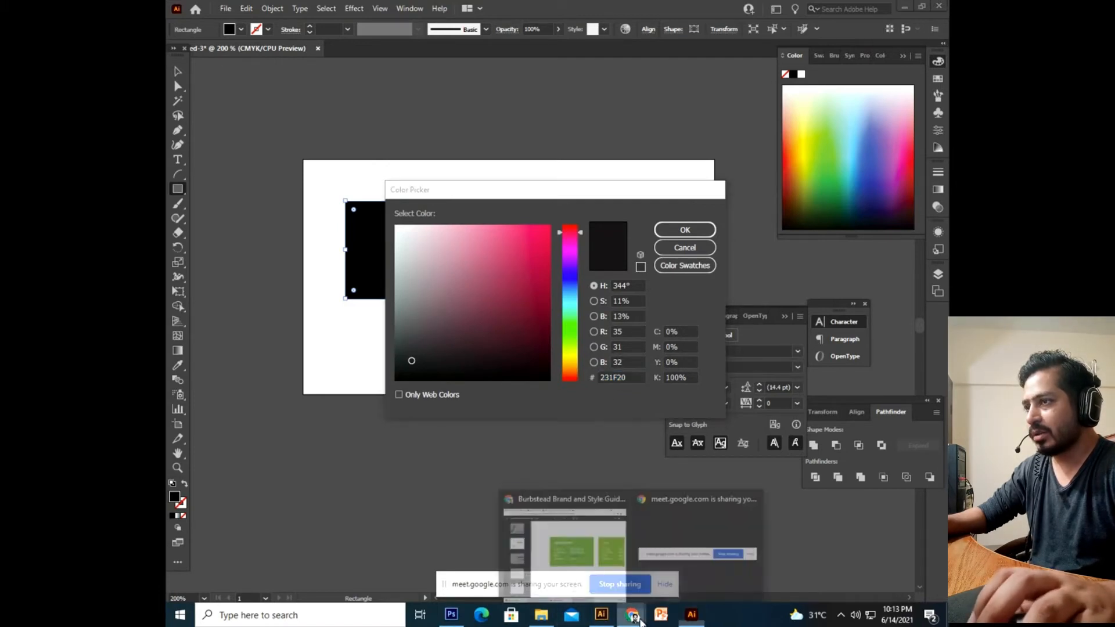
left_click(610, 557)
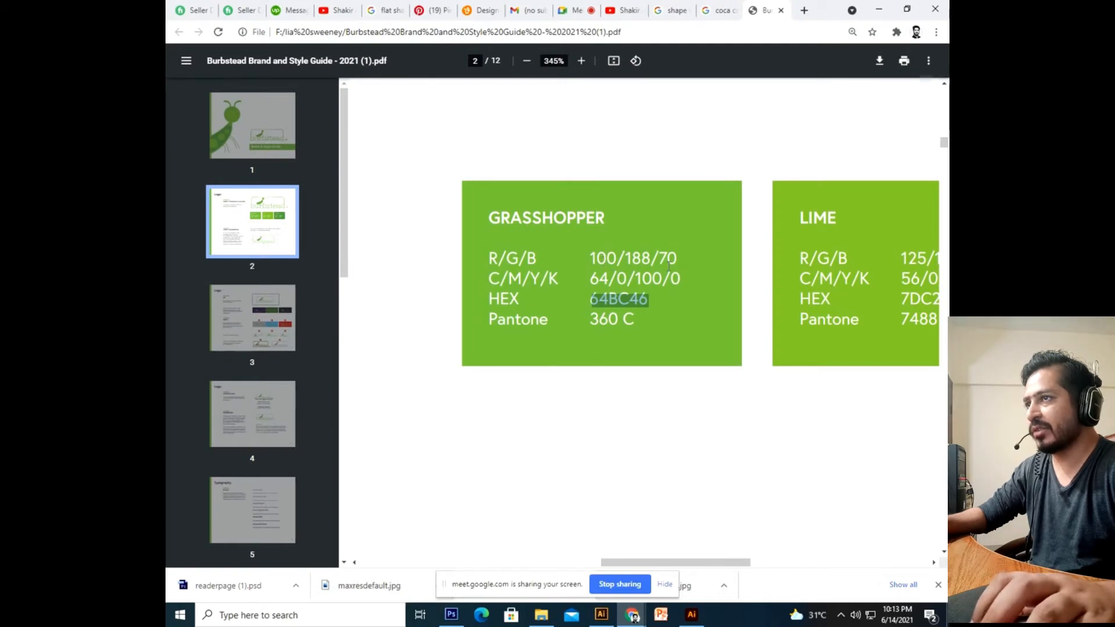
left_click(633, 617)
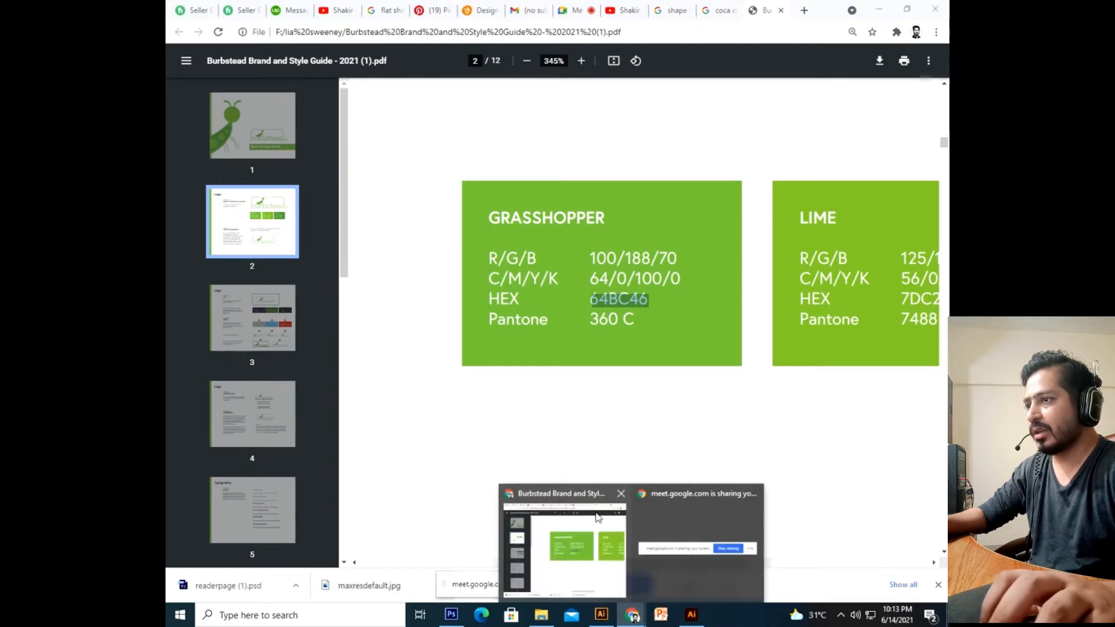
left_click(700, 617)
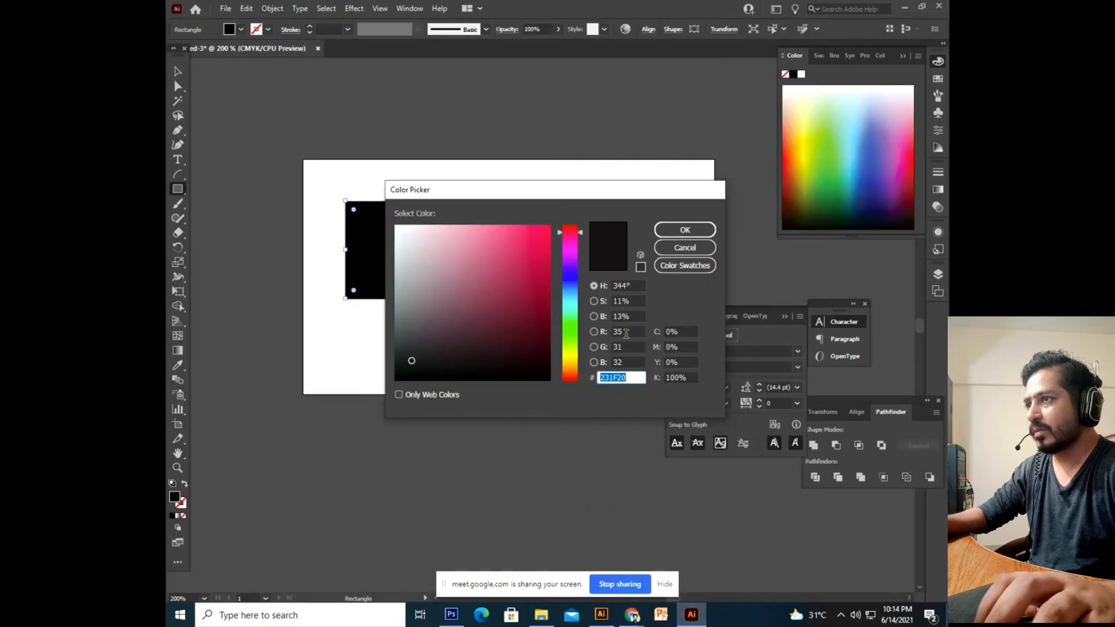
Set the square's fill to RGB 100, 188, 70.
double_click(625, 334)
type("100")
key("Tab")
type("188")
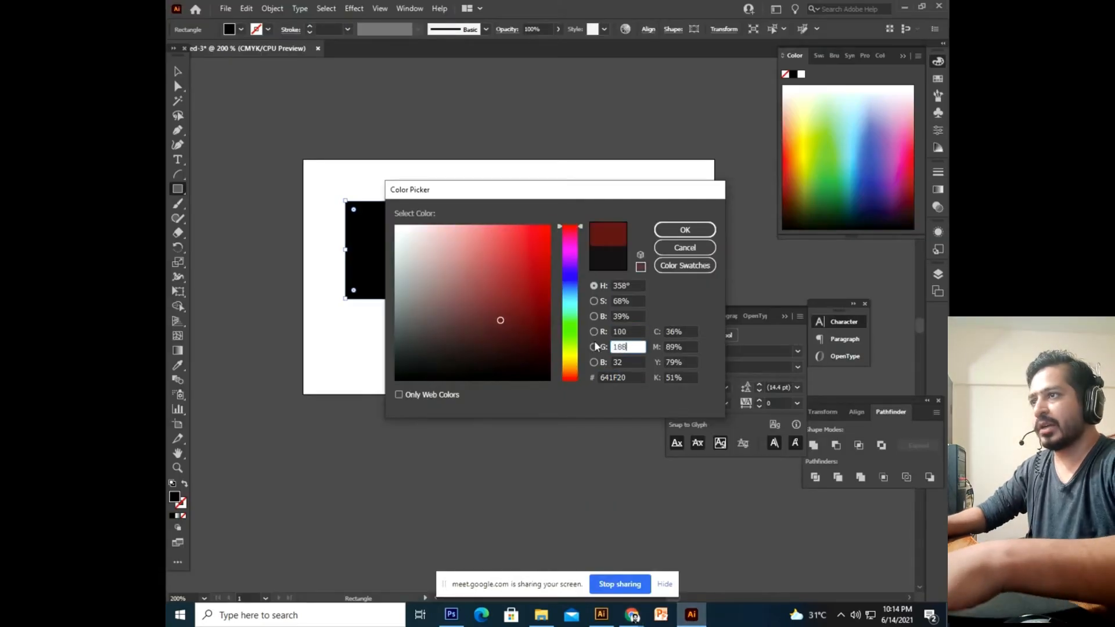
key("Tab")
type("7")
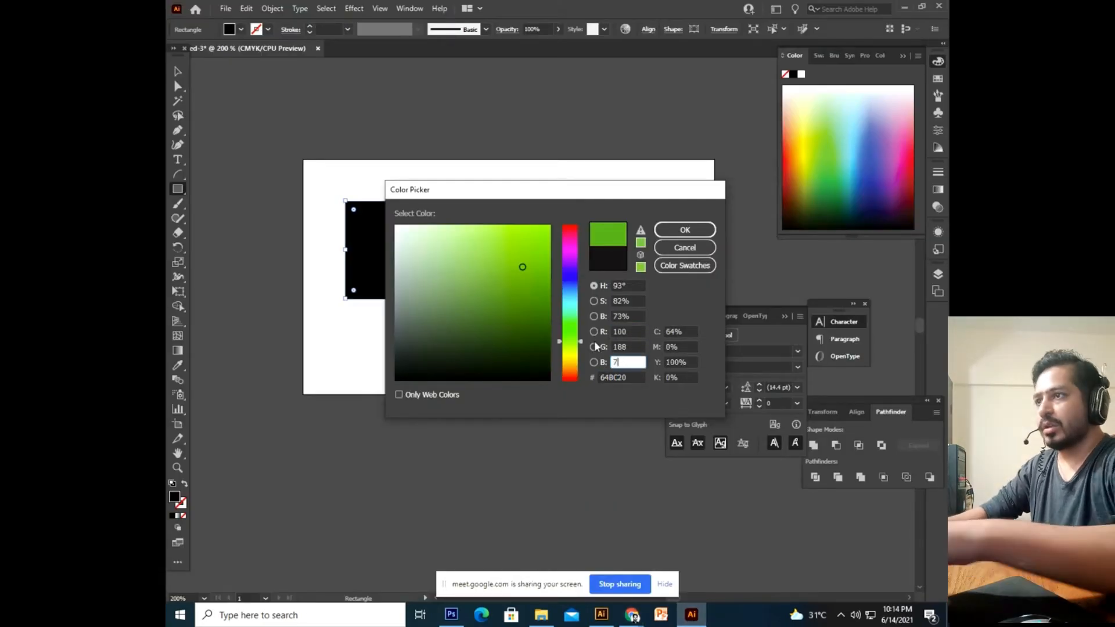
type("0")
left_click(669, 231)
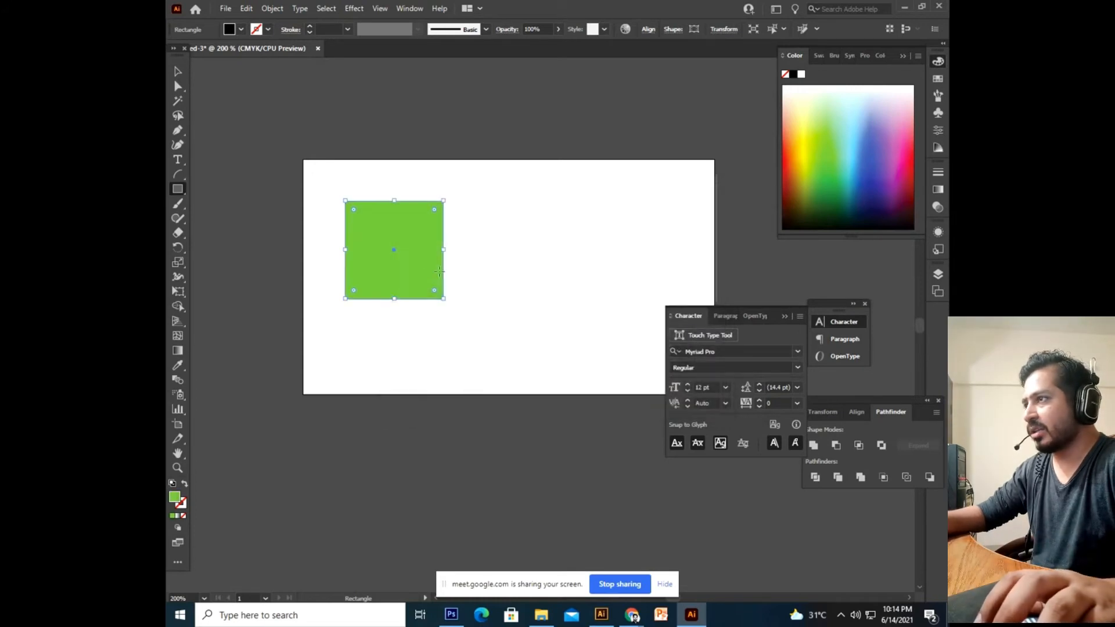
Revert the square to black and reopen its Color Picker to paste a hex value.
key("Delete")
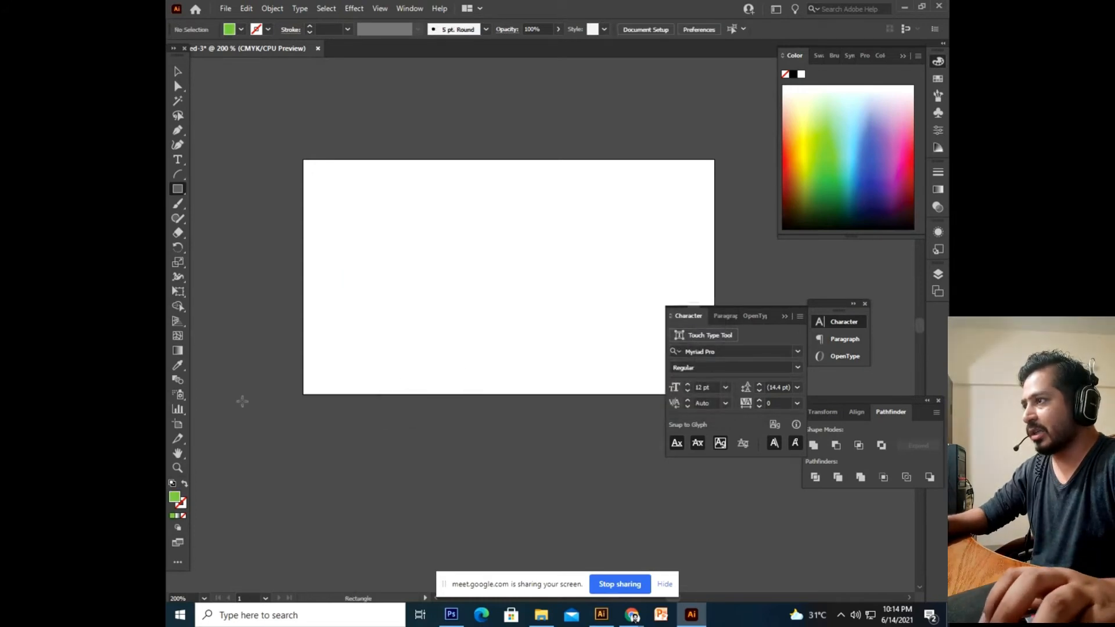
key("ctrl+z")
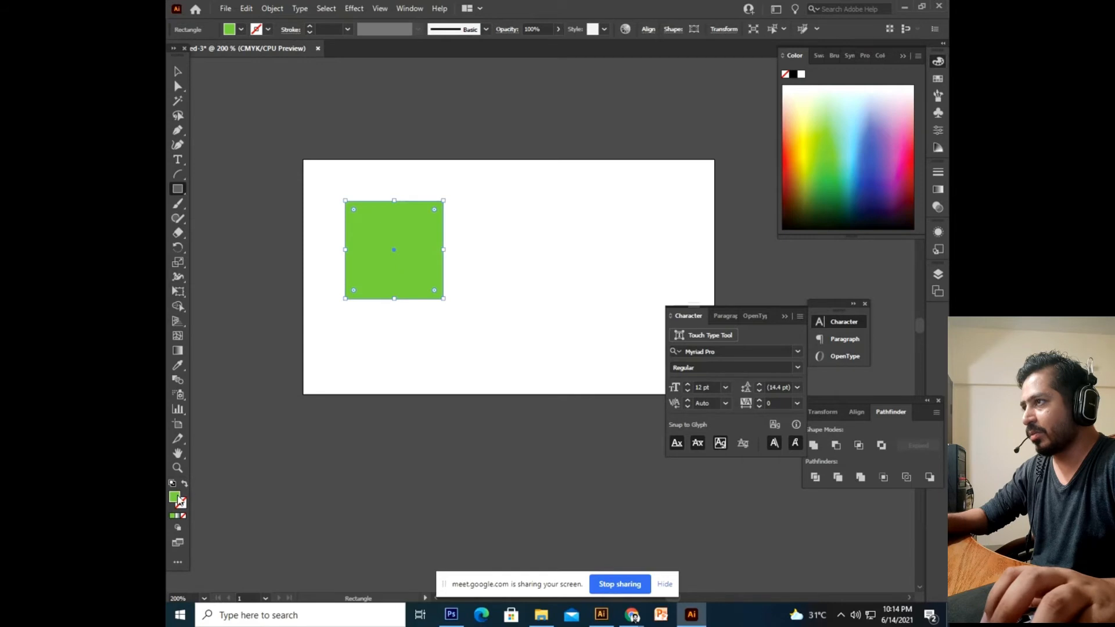
key("ctrl+z")
double_click(175, 497)
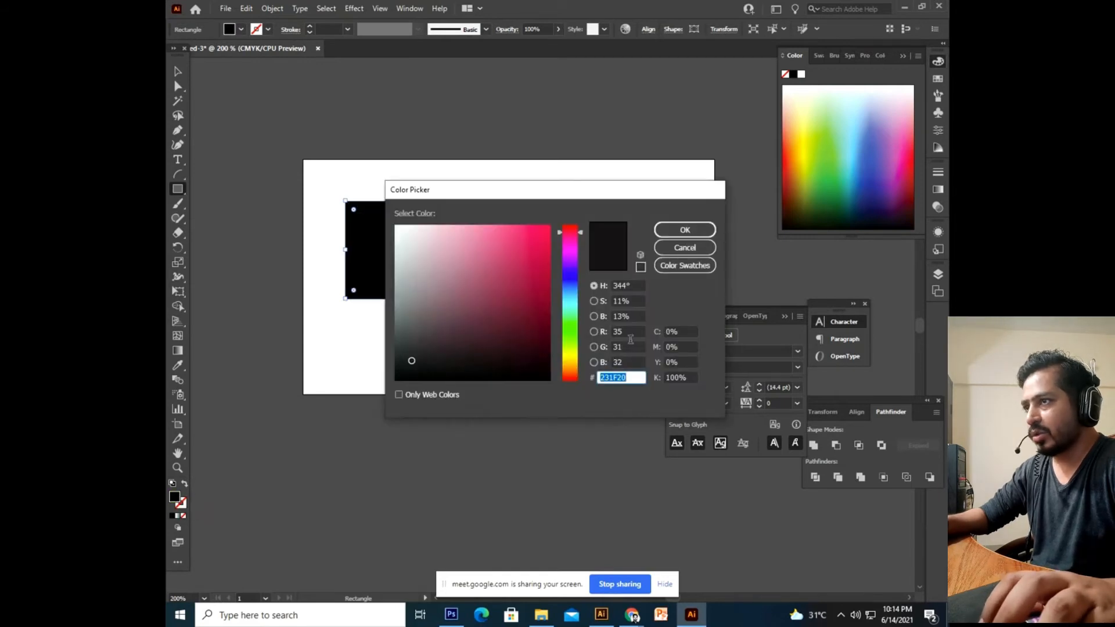
left_click_drag(627, 379, 602, 402)
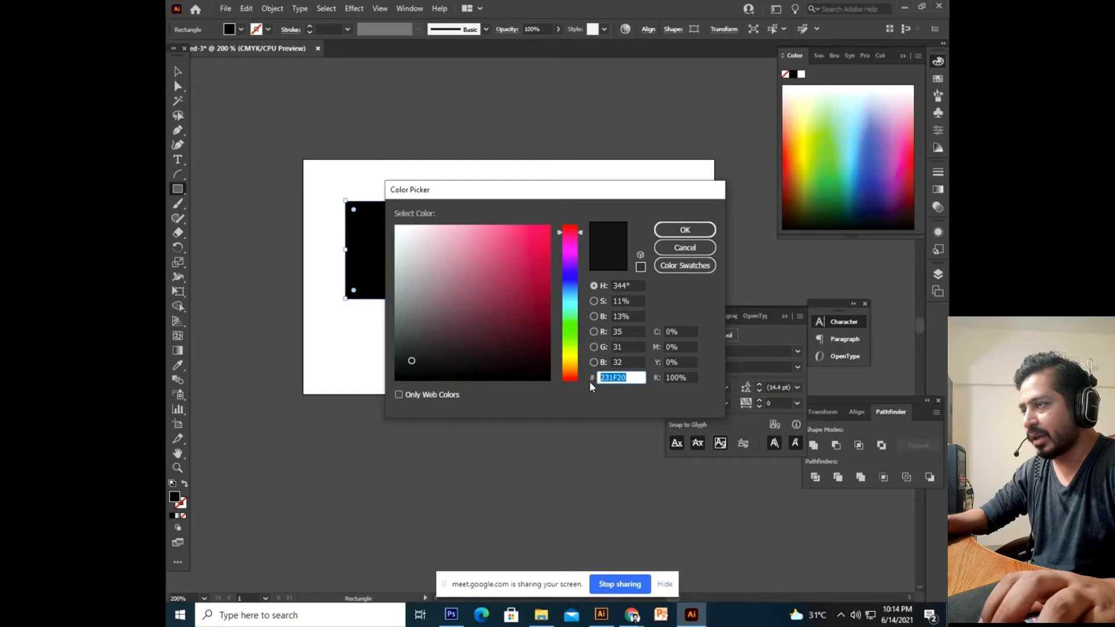
type("<!-- Ge")
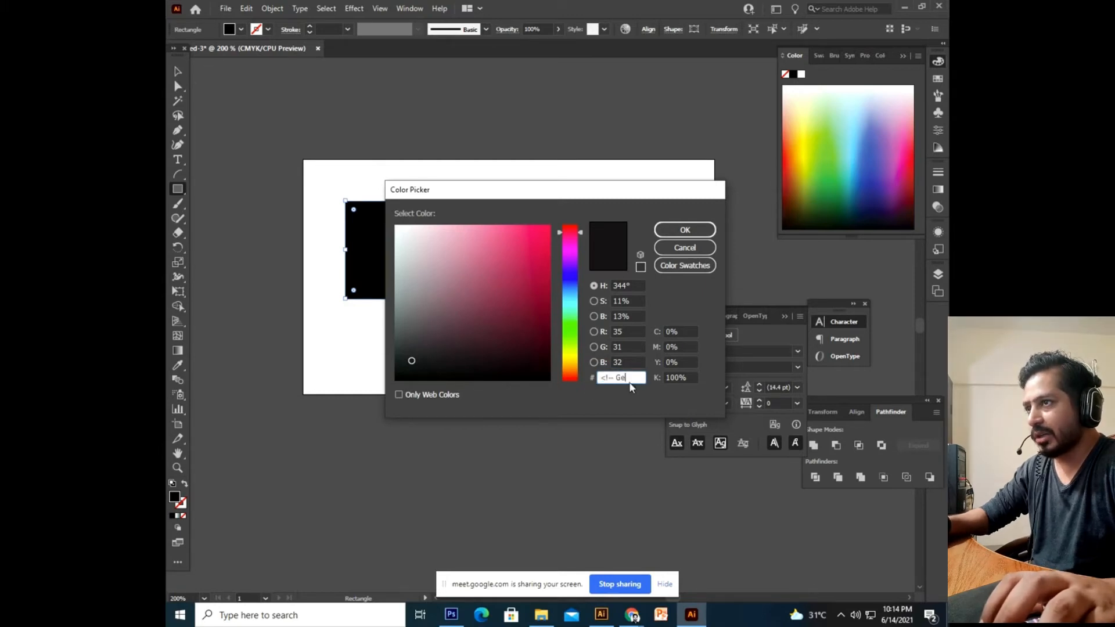
key("ctrl+a")
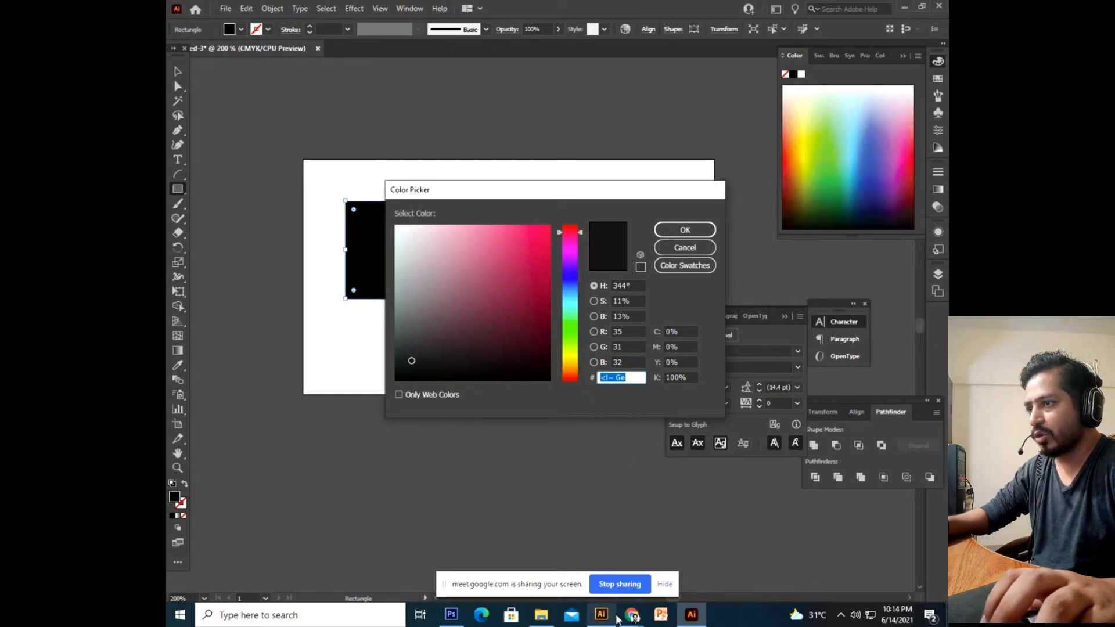
Copy 64BC46 from the brand guide and apply it as the square's fill.
left_click(624, 614)
left_click(588, 537)
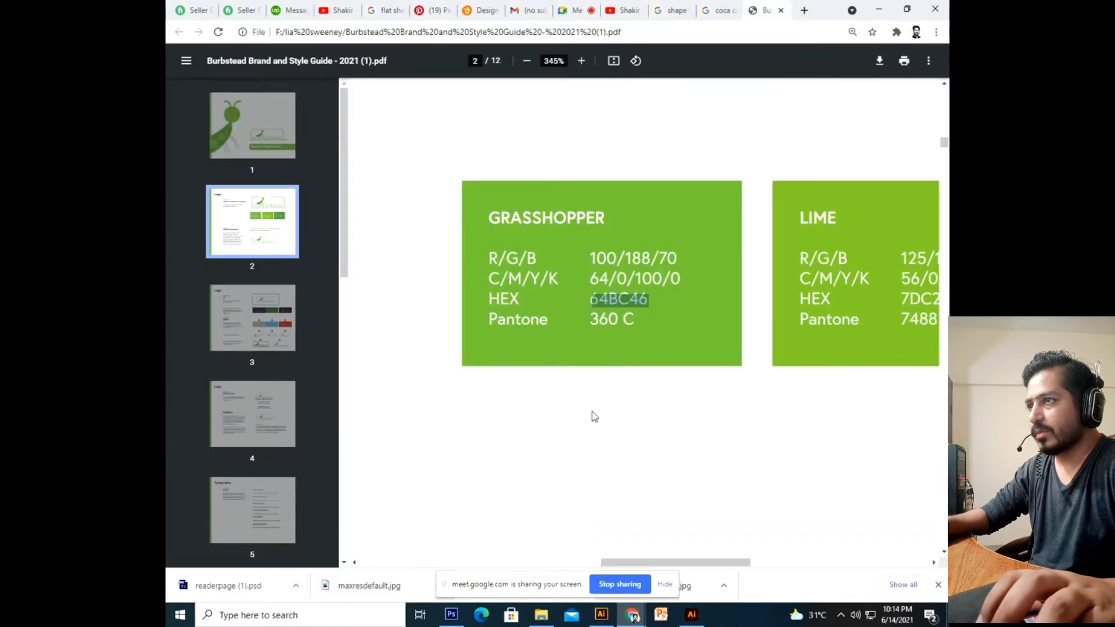
right_click(617, 300)
left_click(660, 312)
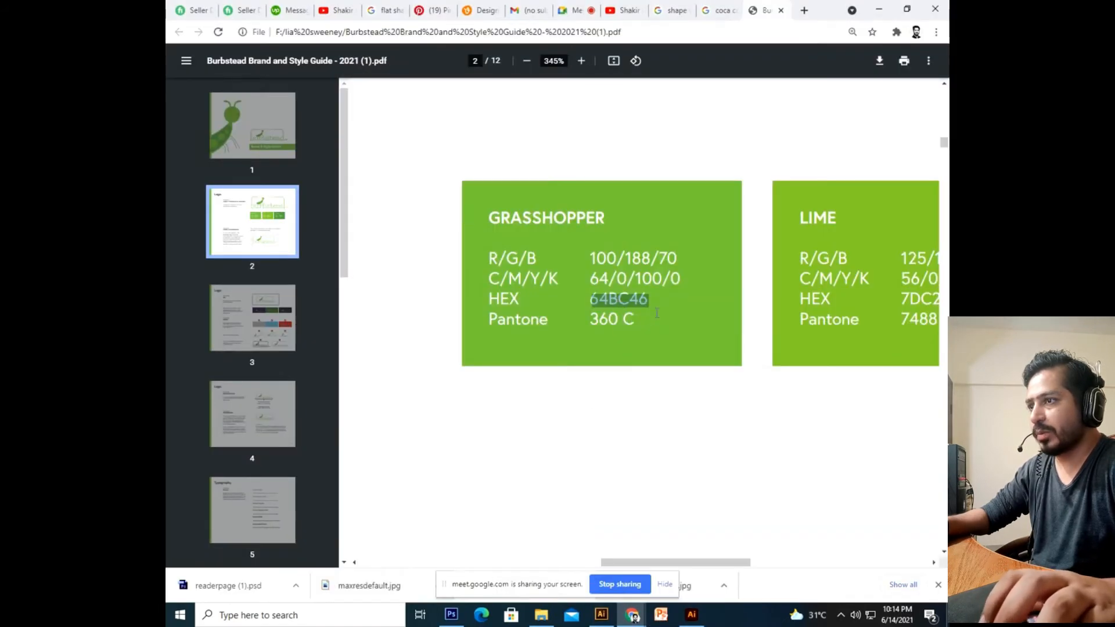
left_click(691, 614)
double_click(629, 375)
key("ctrl+v")
left_click(677, 230)
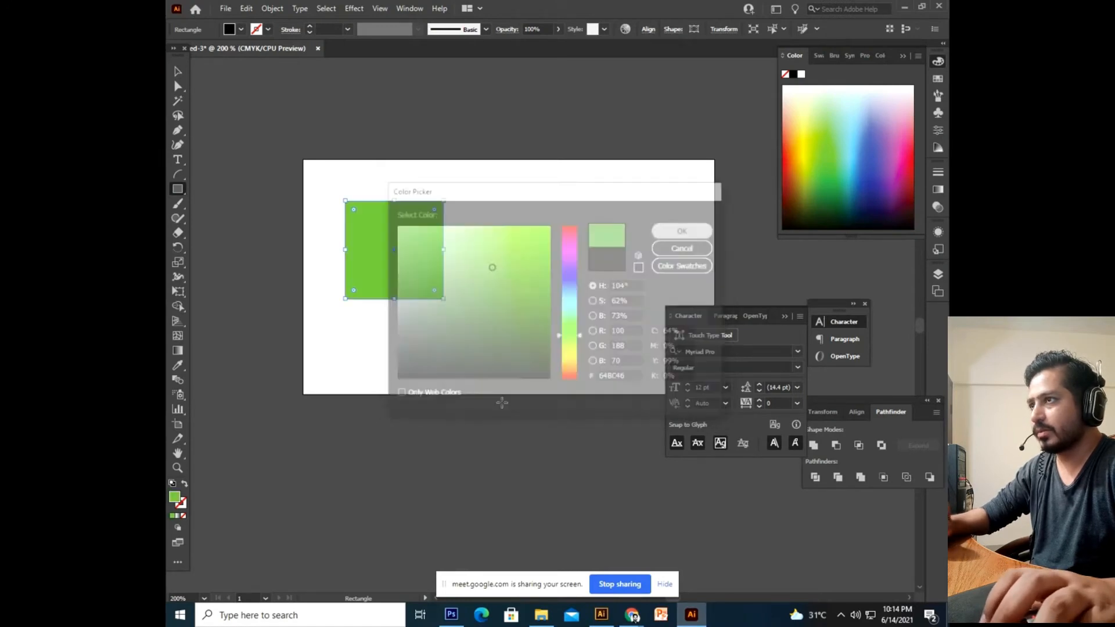
Dismiss the stray rectangle prompt and deselect the green square.
left_click(438, 427)
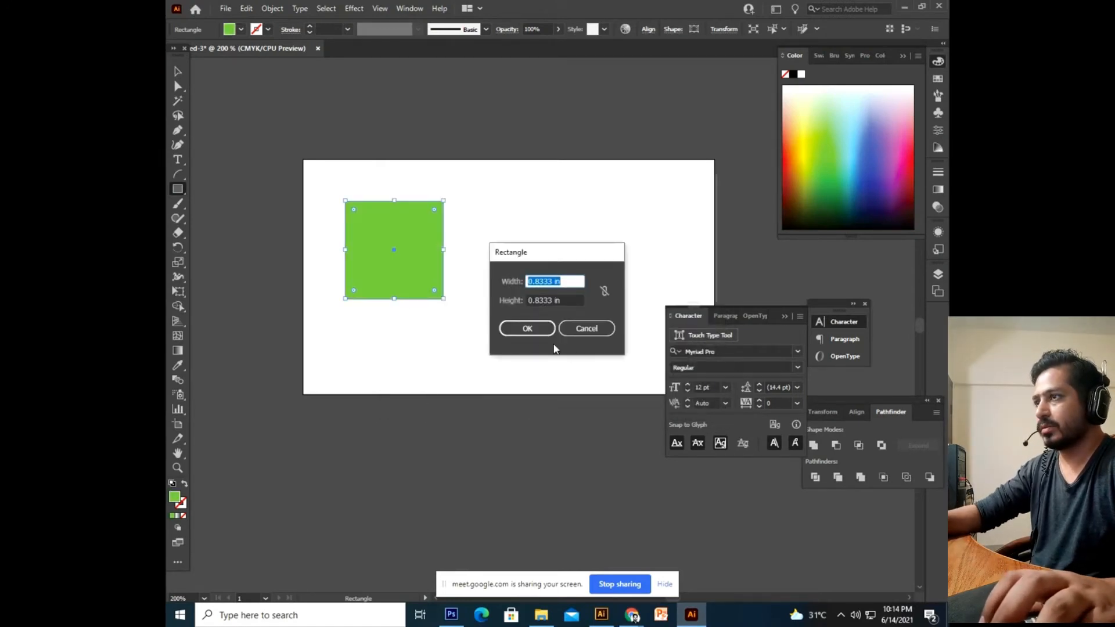
key("Escape")
left_click(179, 72)
left_click(255, 222)
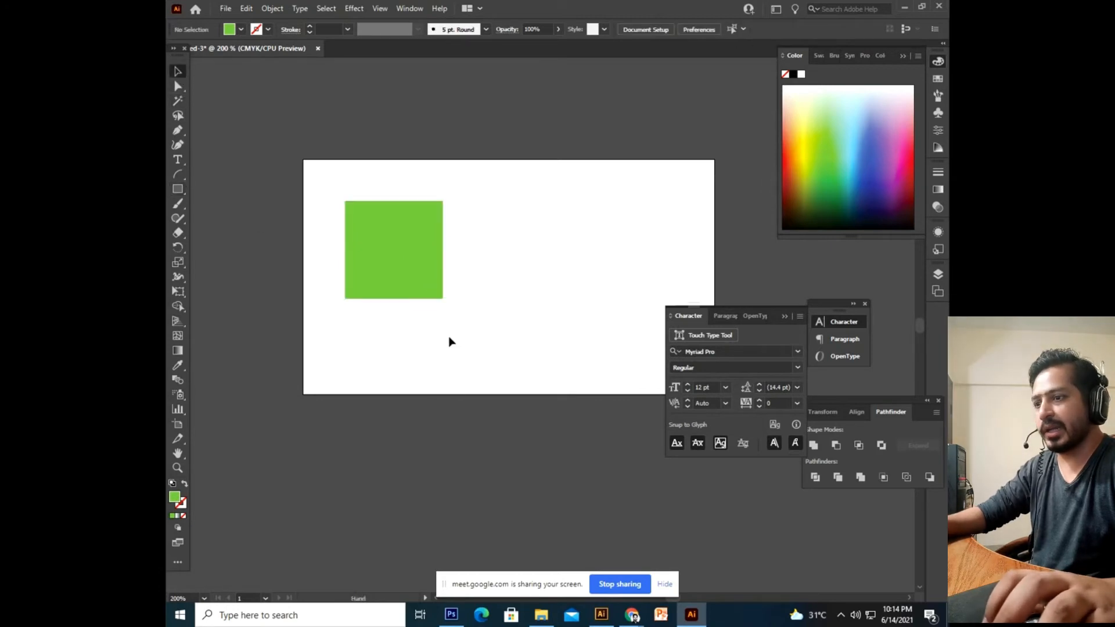
left_click_drag(450, 341, 448, 368)
left_click_drag(418, 313, 423, 341)
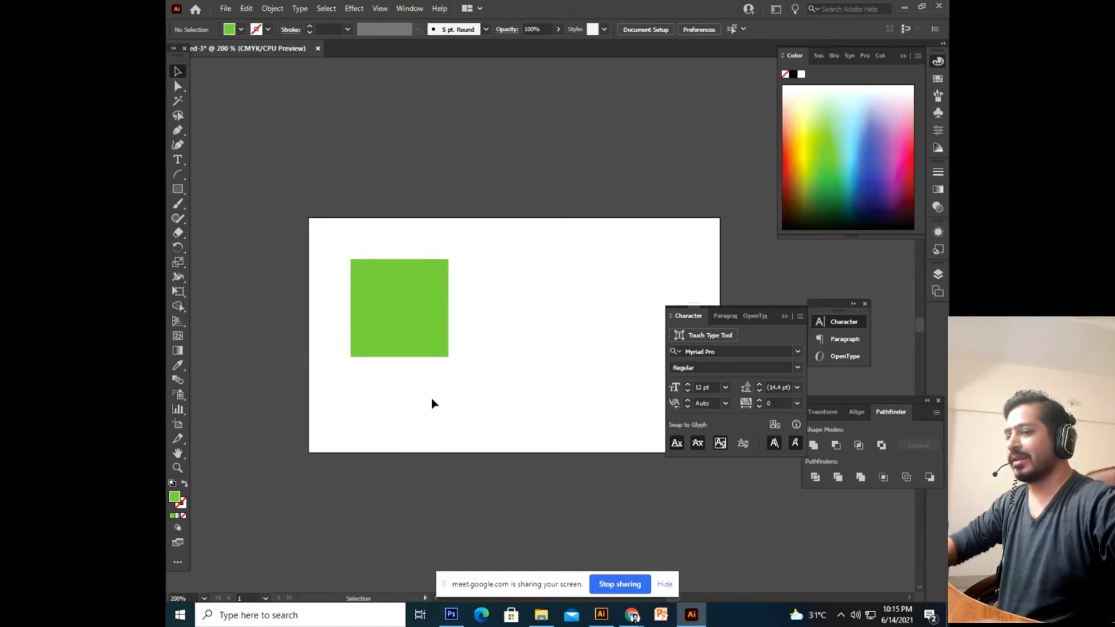
Adjust the view and leave the first green square deselected.
left_click_drag(388, 270, 341, 287)
left_click(340, 286)
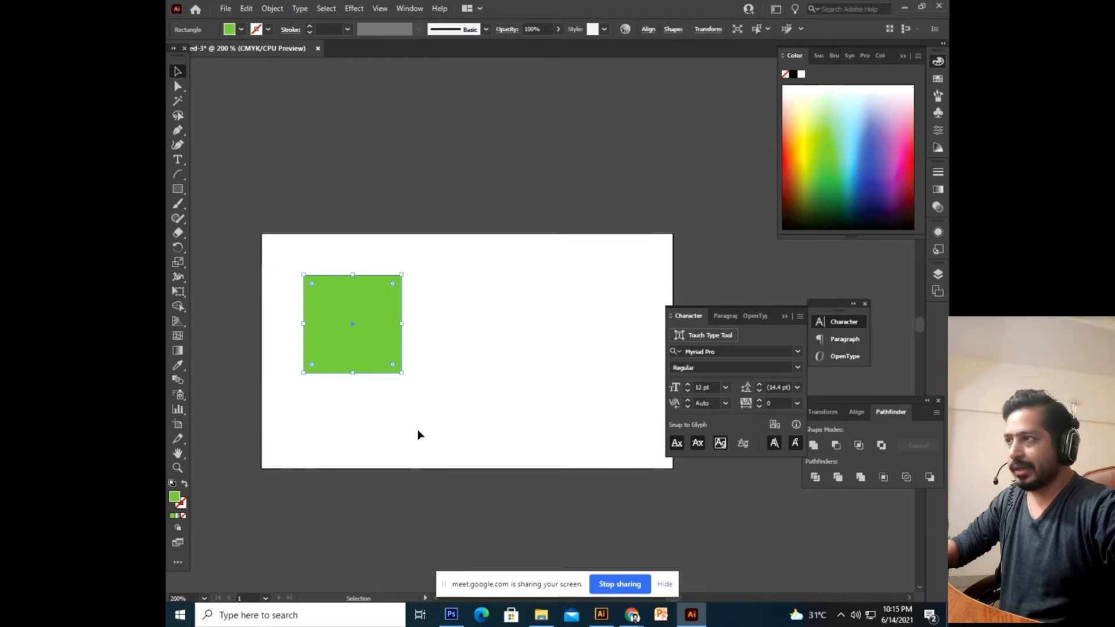
left_click(418, 462)
scroll(414, 499, "up", 1)
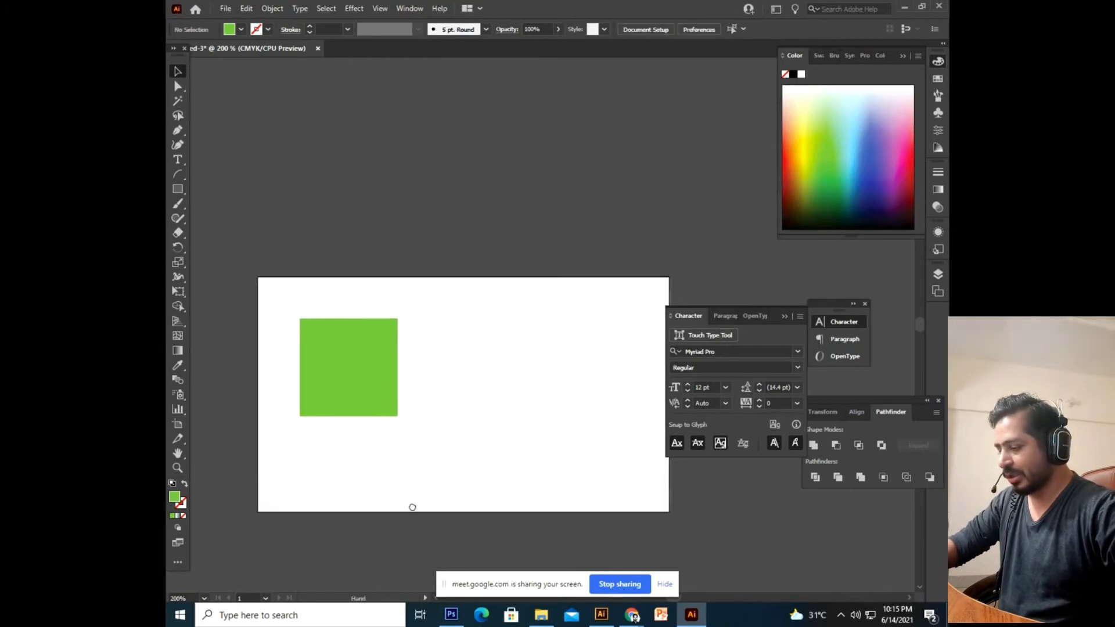
scroll(430, 482, "down", 2)
scroll(448, 459, "up", 2)
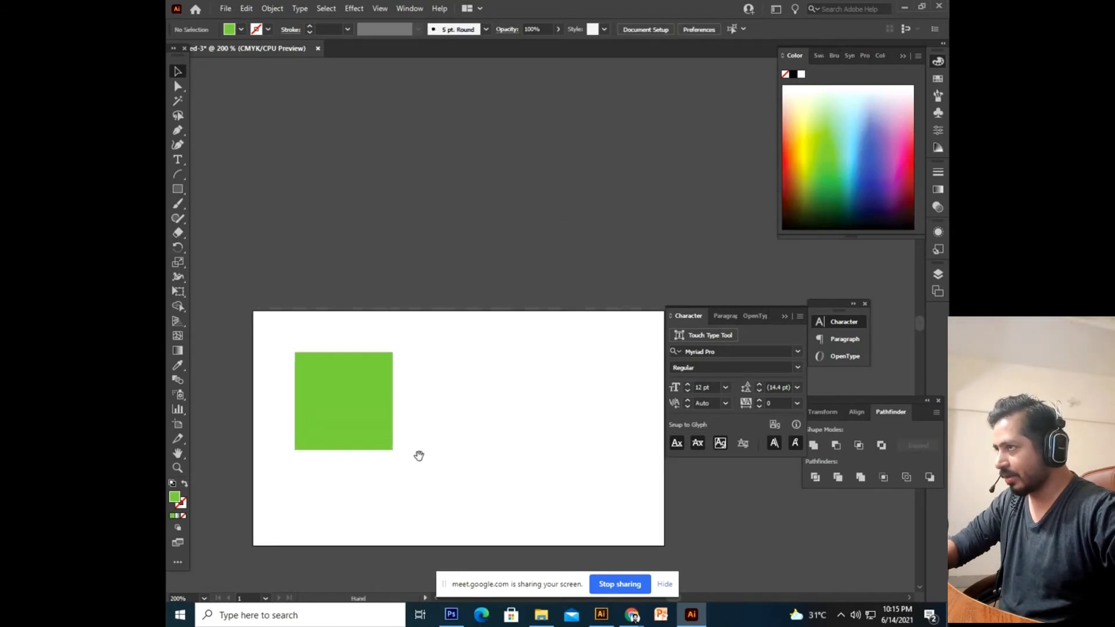
scroll(418, 456, "down", 1)
left_click(389, 403)
left_click(500, 514)
Draw a same-size square to the right of the first green one.
scroll(520, 505, "right", 2)
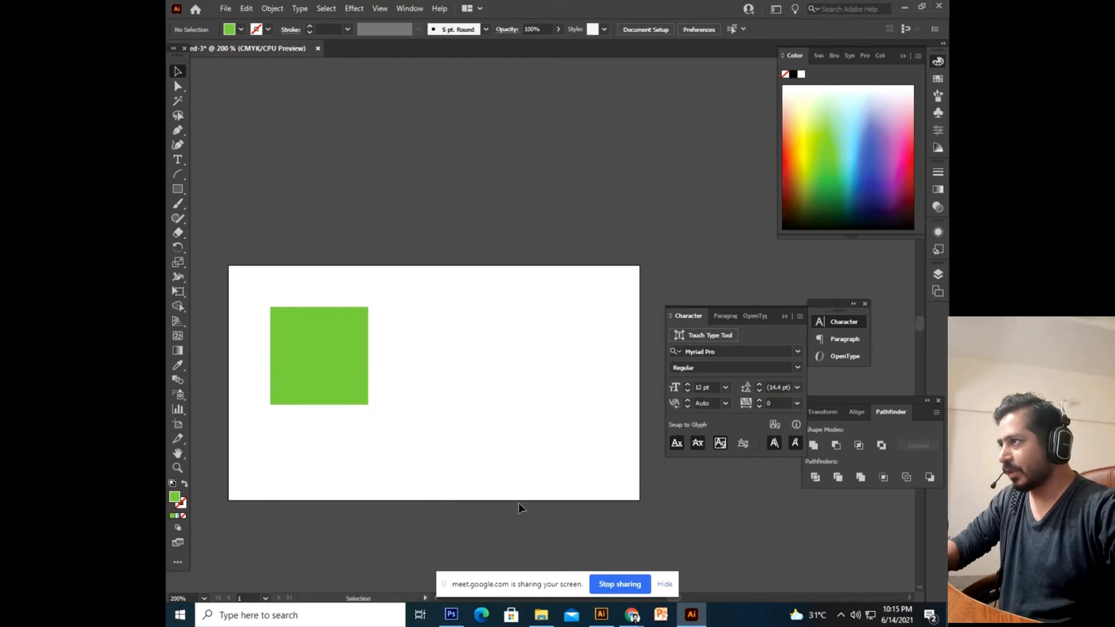
left_click(178, 190)
scroll(385, 361, "right", 2)
left_click_drag(393, 301, 494, 402)
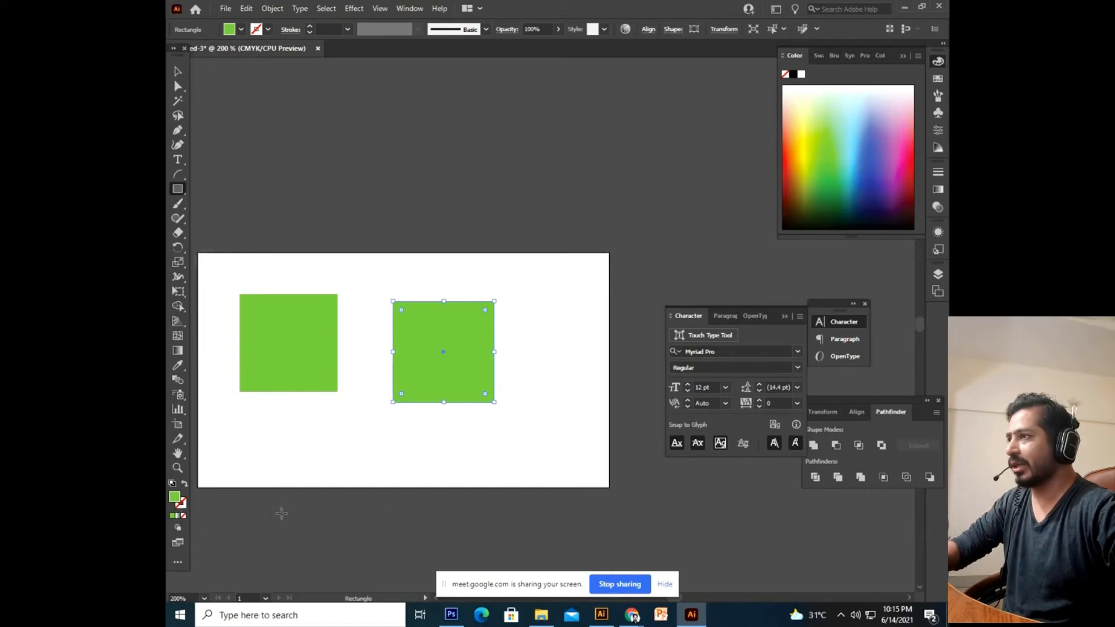
scroll(419, 387, "down", 2)
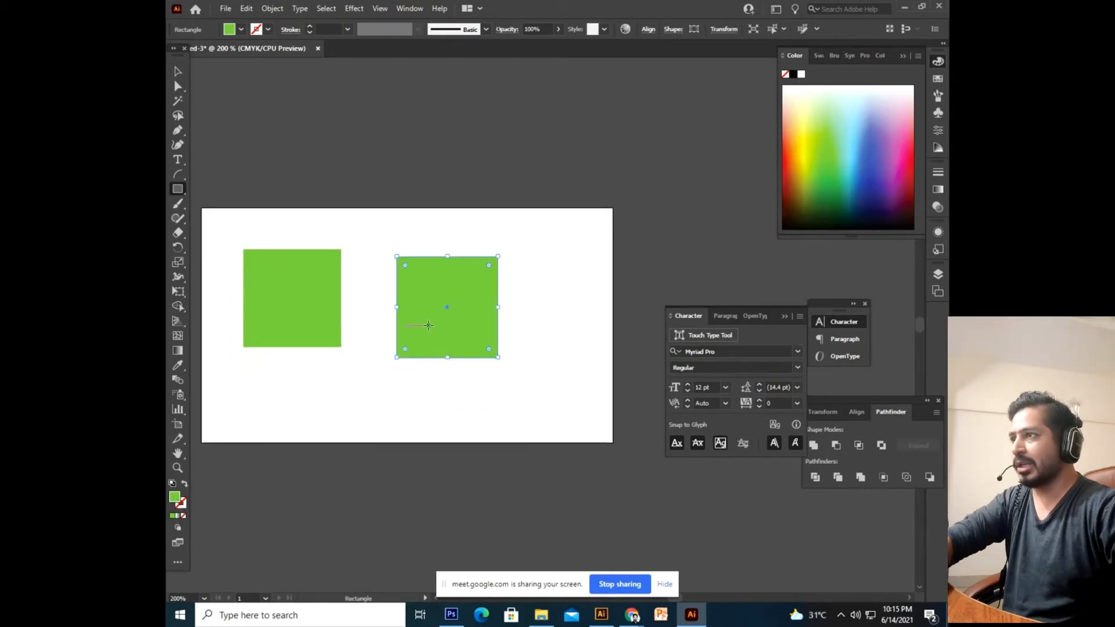
scroll(318, 453, "down", 1)
left_click(178, 72)
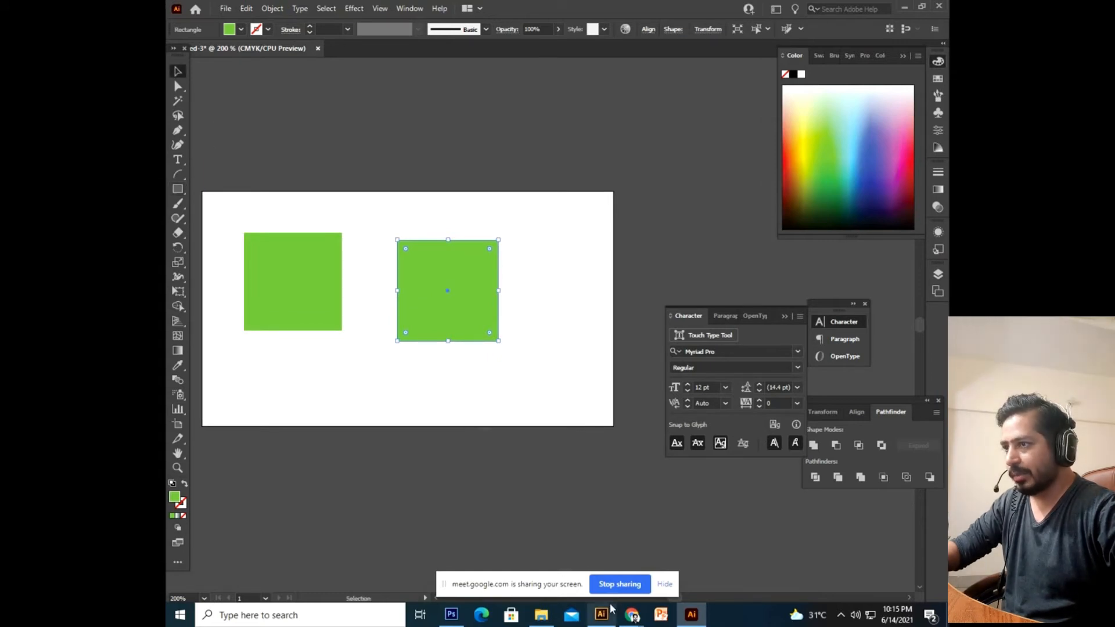
Copy the Lime HEX value 7DC242 from the brand guide PDF.
mouse_move(632, 614)
left_click(584, 525)
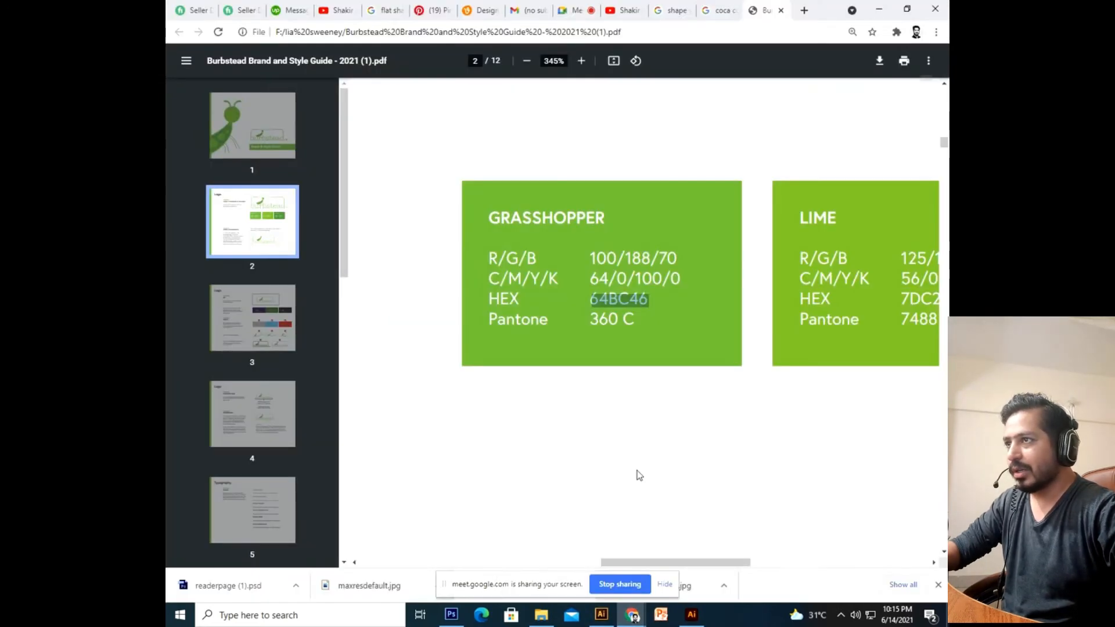
left_click_drag(664, 563, 729, 562)
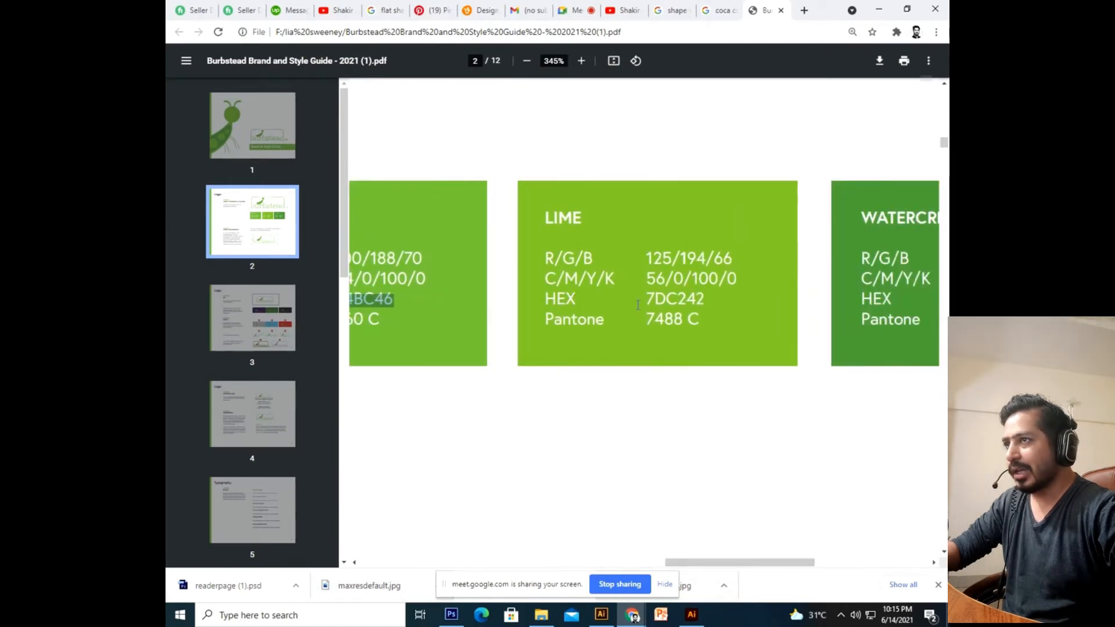
left_click(655, 264)
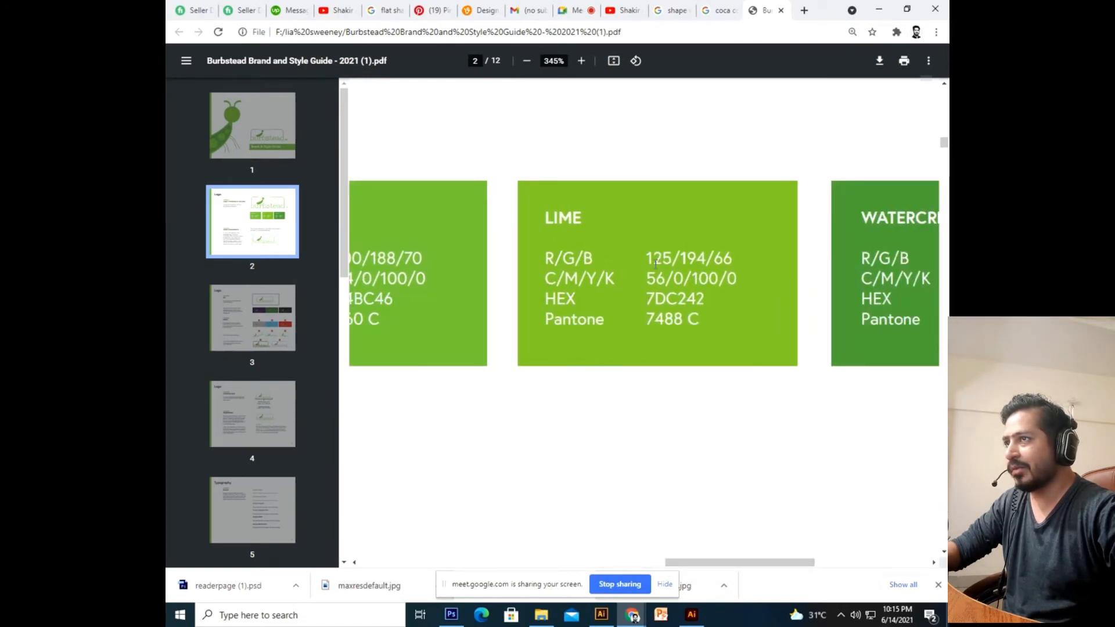
left_click_drag(589, 279, 627, 282)
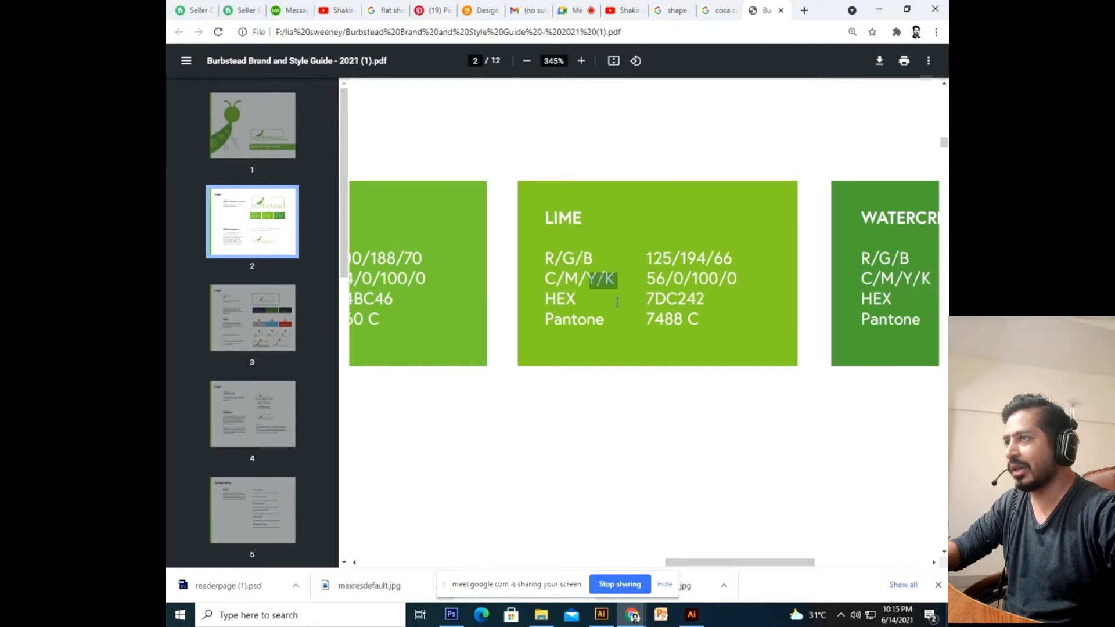
left_click(617, 302)
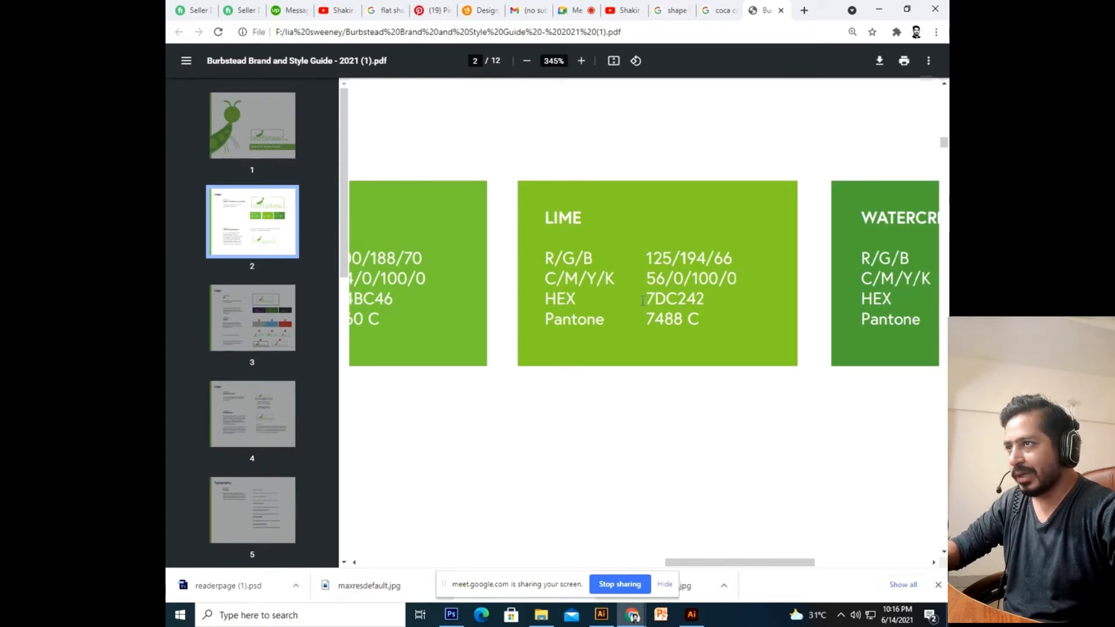
left_click_drag(645, 300, 706, 300)
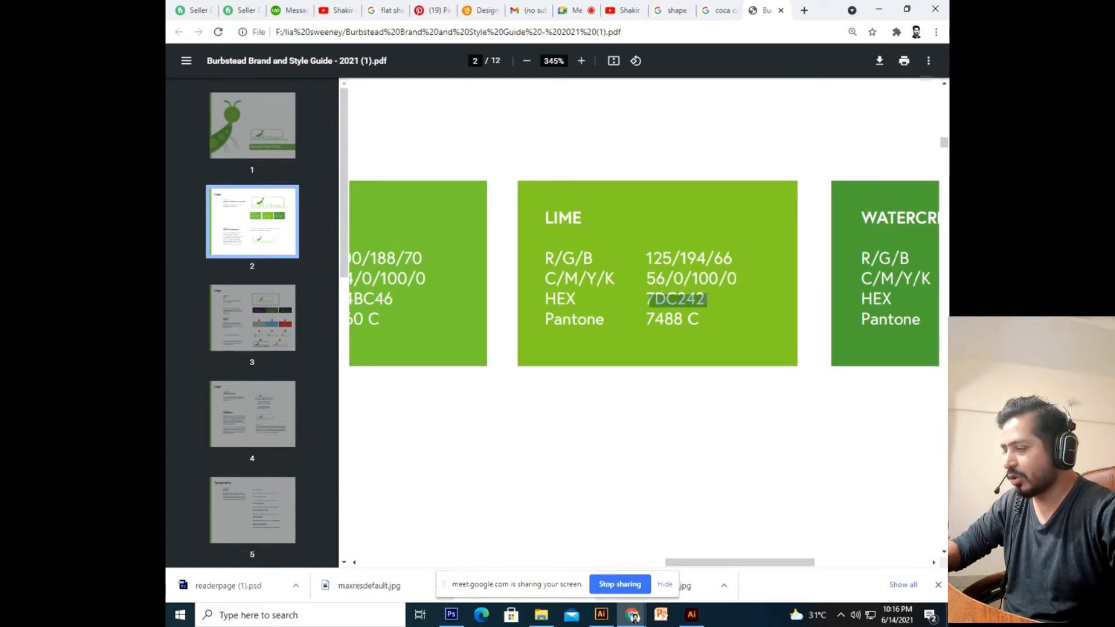
left_click(691, 614)
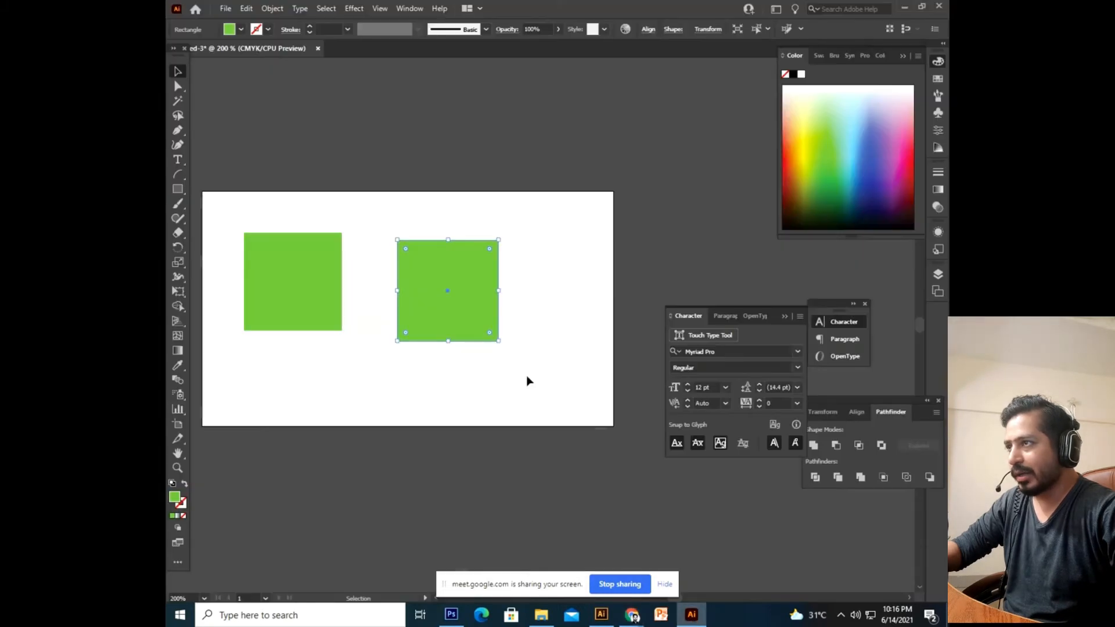
Replace the second square's fill hex with 7DC242 in the Color Picker and confirm.
double_click(173, 498)
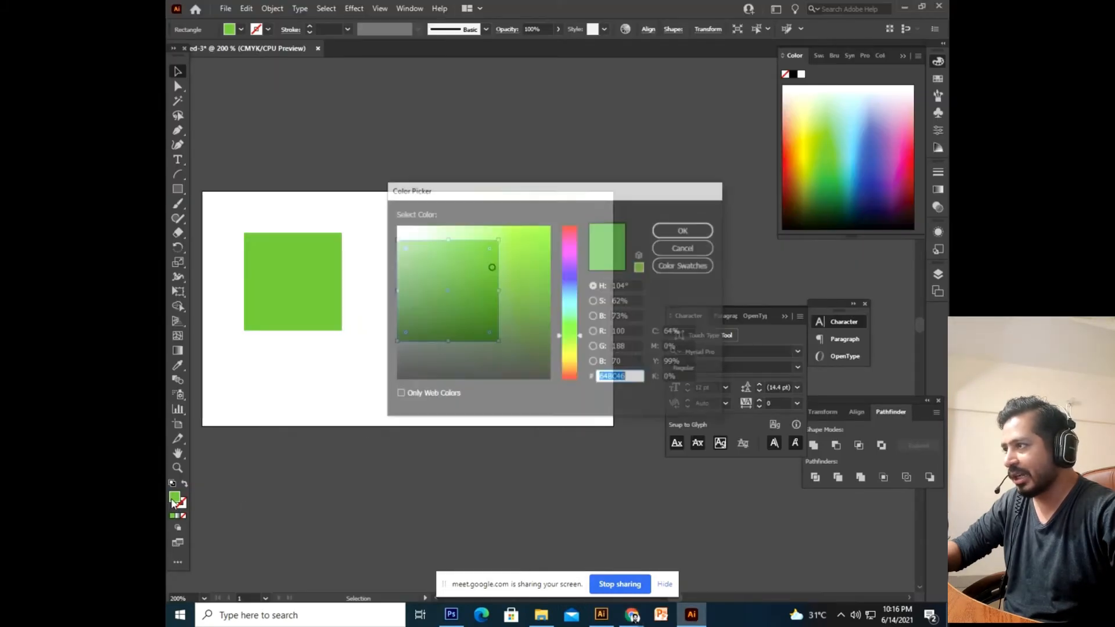
left_click(622, 377)
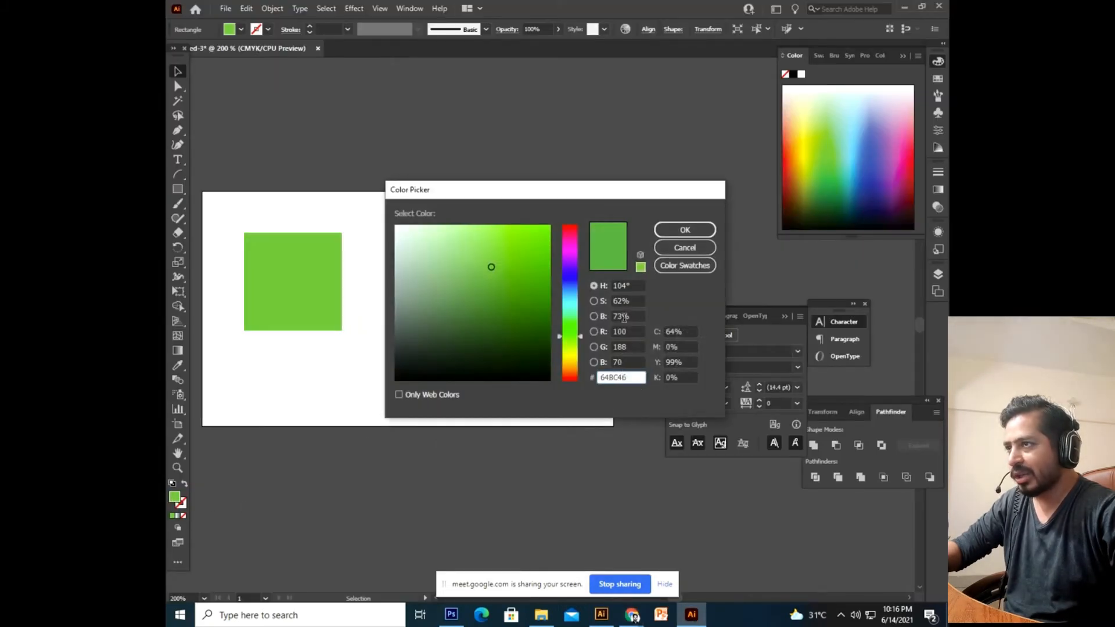
left_click_drag(629, 376, 585, 382)
key("ctrl+v")
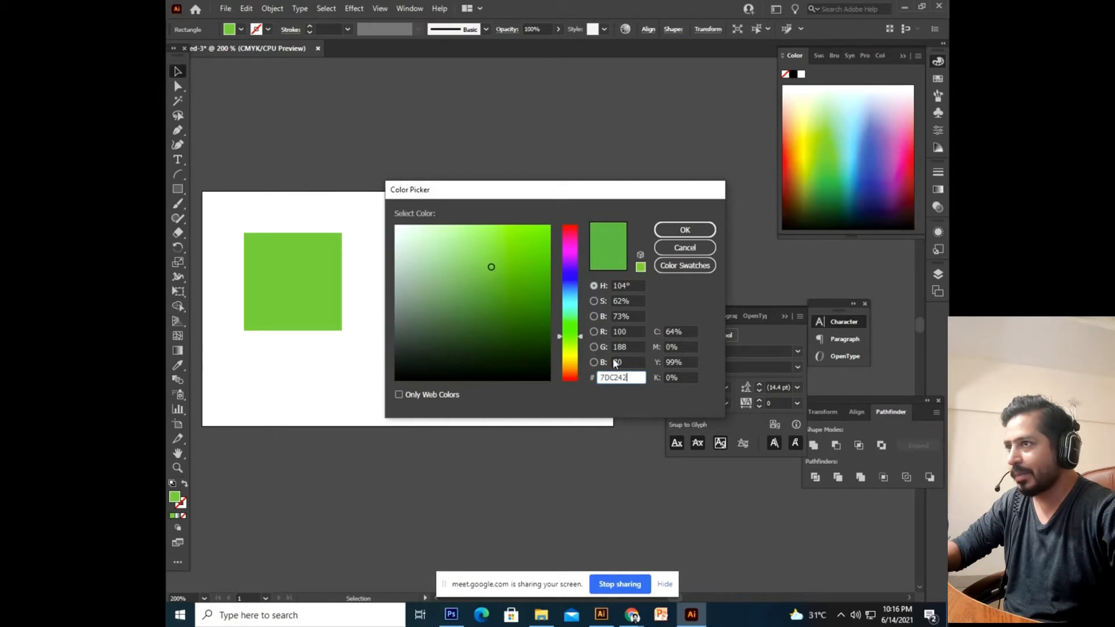
left_click(676, 238)
Place the third square beside the others and fill it with the guide's Watercress green 449D46.
left_click_drag(441, 302, 554, 311)
left_click(489, 379)
mouse_move(632, 615)
left_click(592, 549)
left_click_drag(755, 563, 816, 562)
left_click_drag(726, 298, 784, 300)
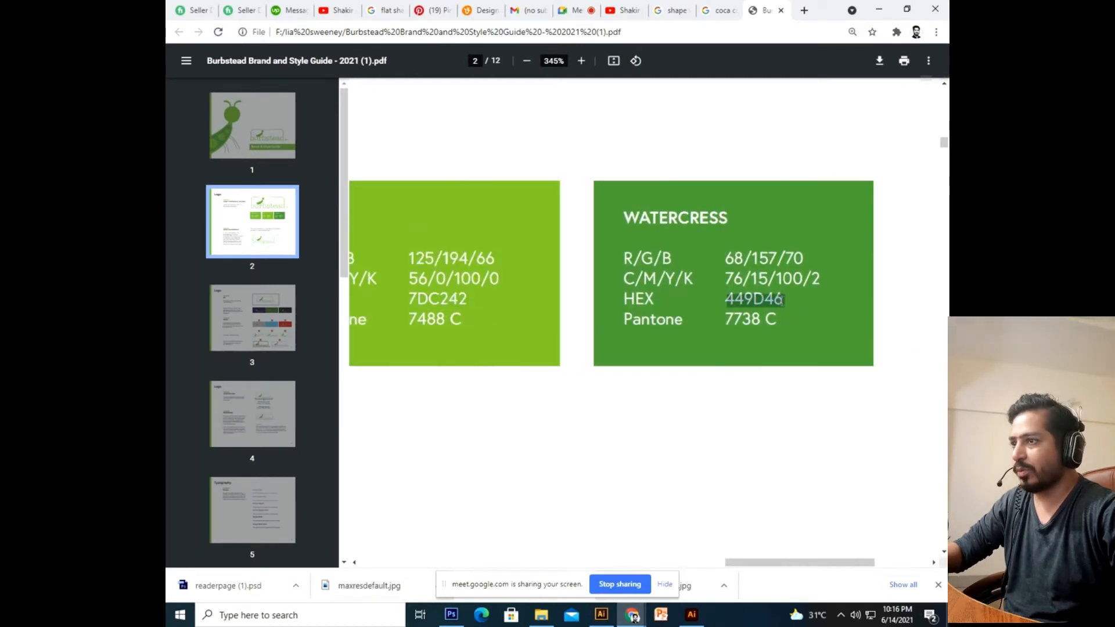
left_click(692, 614)
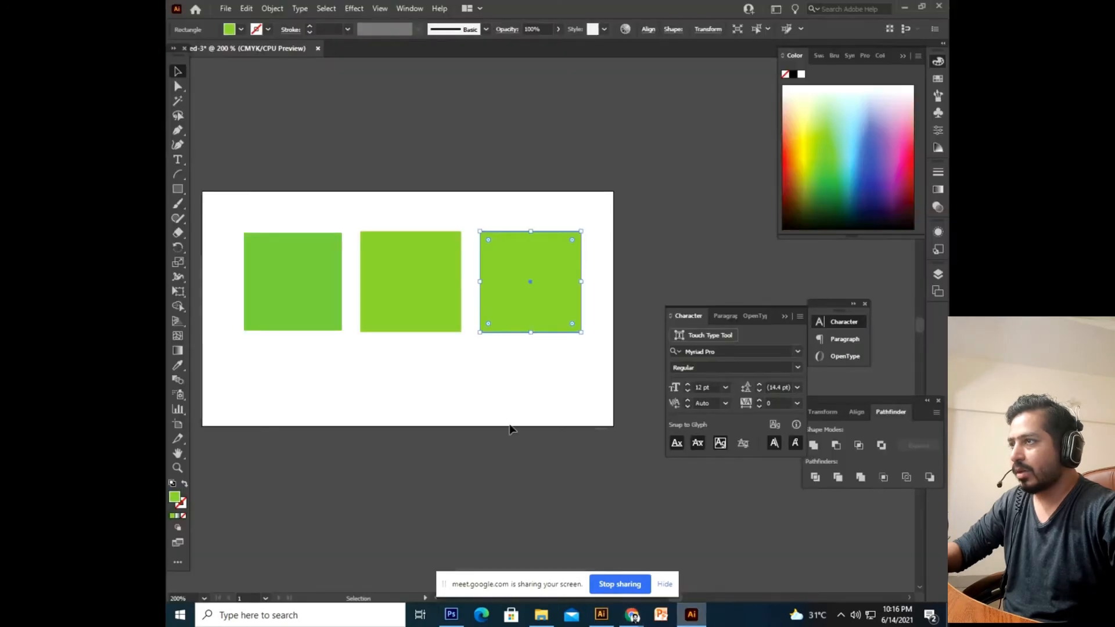
double_click(173, 503)
key("ctrl+v")
left_click(684, 230)
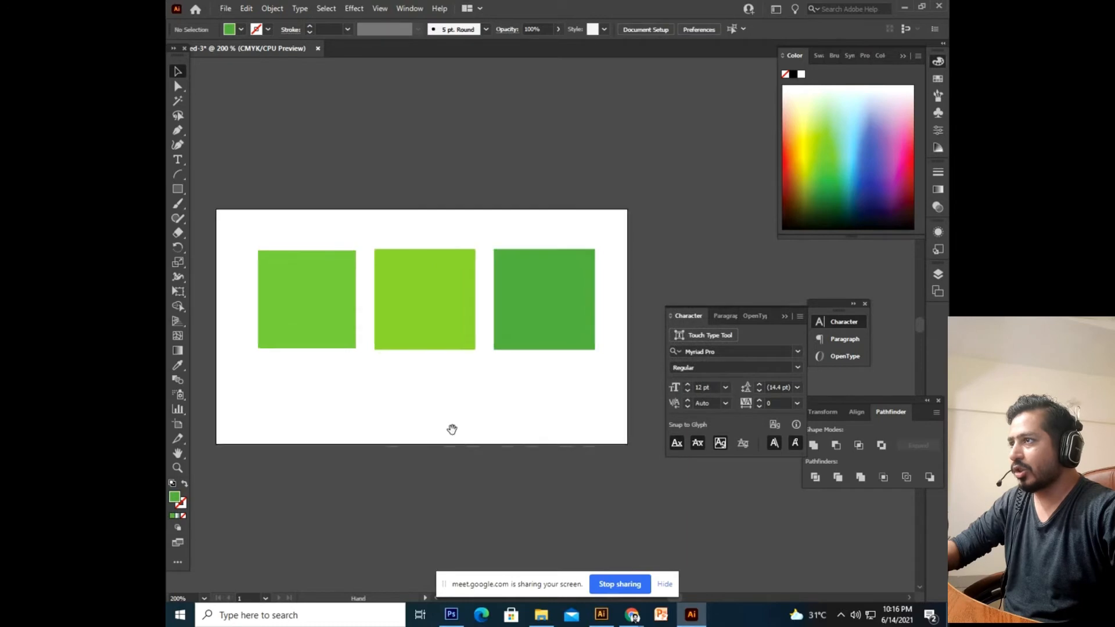
left_click(473, 325)
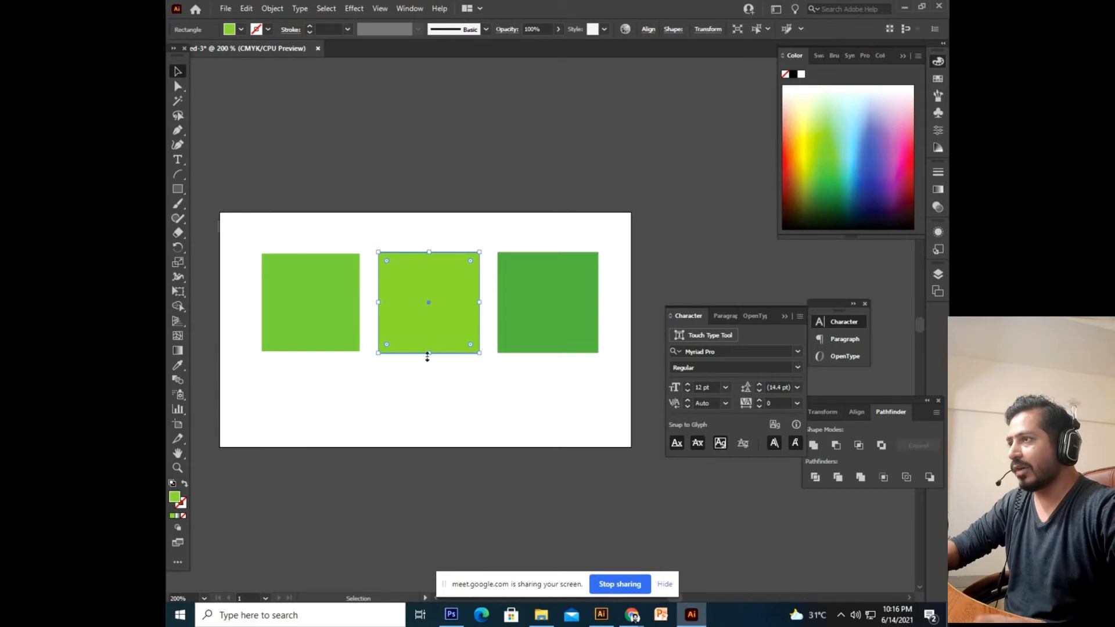
left_click(478, 488)
left_click_drag(464, 443, 494, 495)
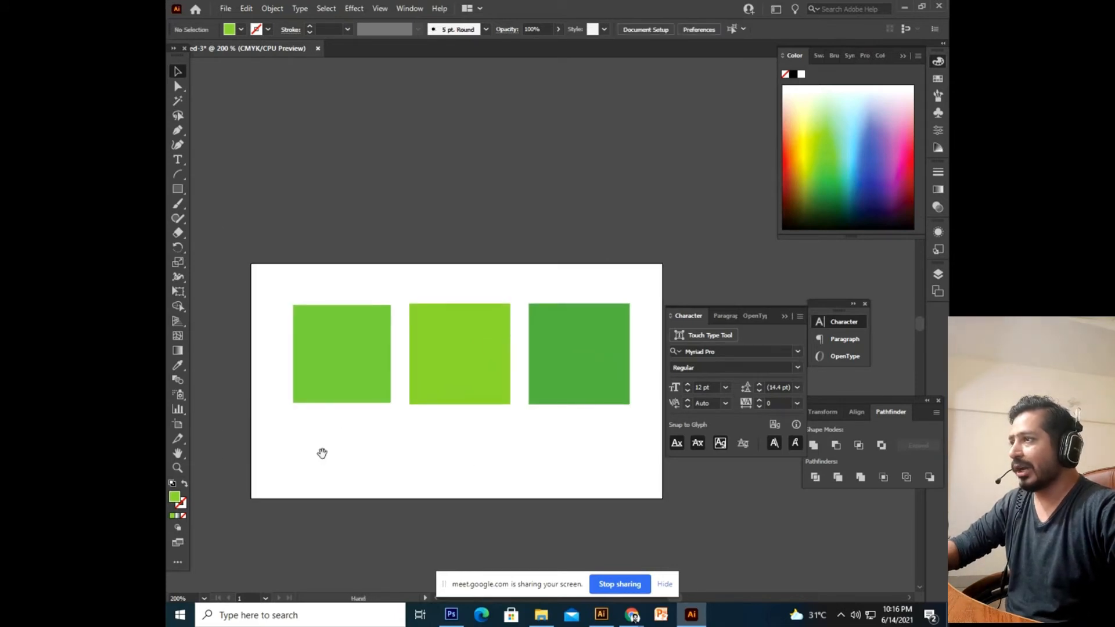
left_click_drag(322, 453, 331, 400)
left_click_drag(435, 395, 426, 425)
scroll(427, 425, "down", 2)
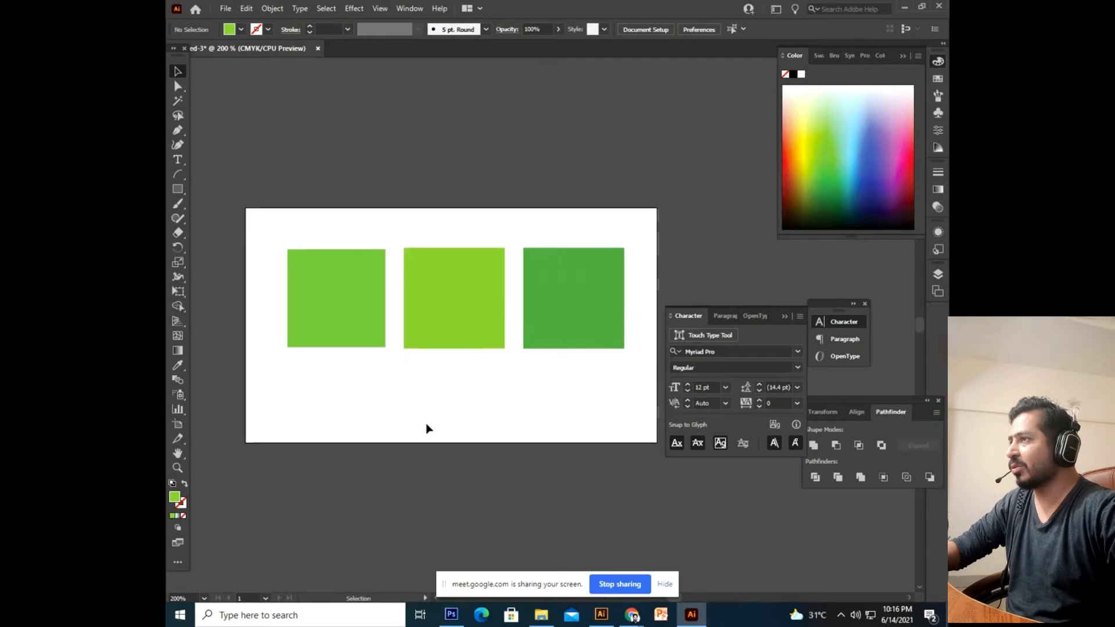
left_click_drag(453, 311, 441, 373)
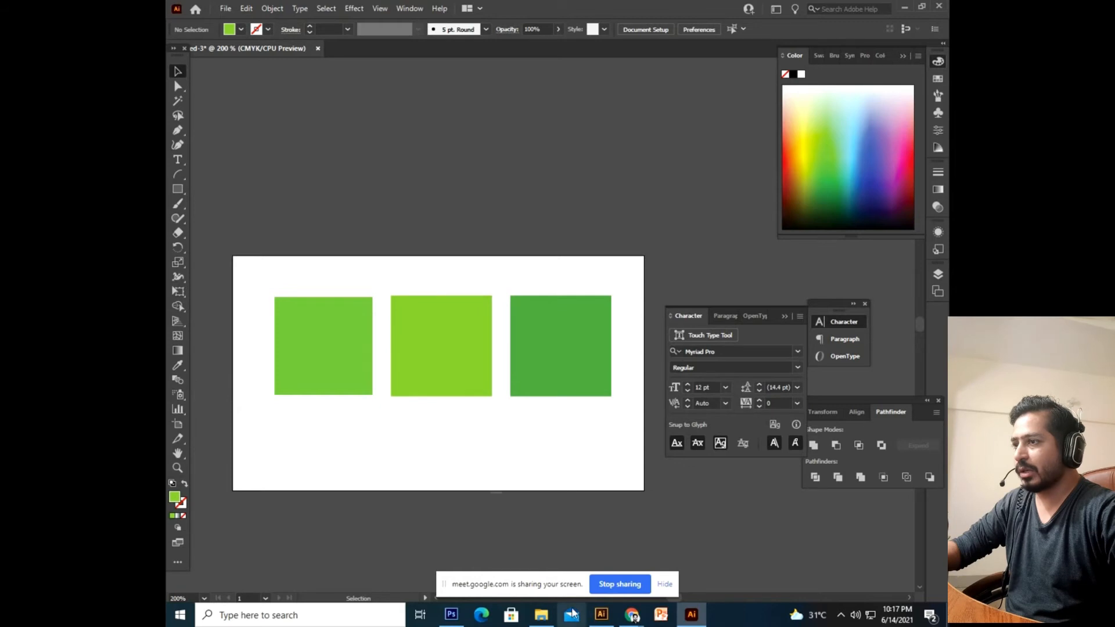
Drag the Burbstead Brand and Style Guide PDF from the project folder onto Illustrator.
left_click(541, 614)
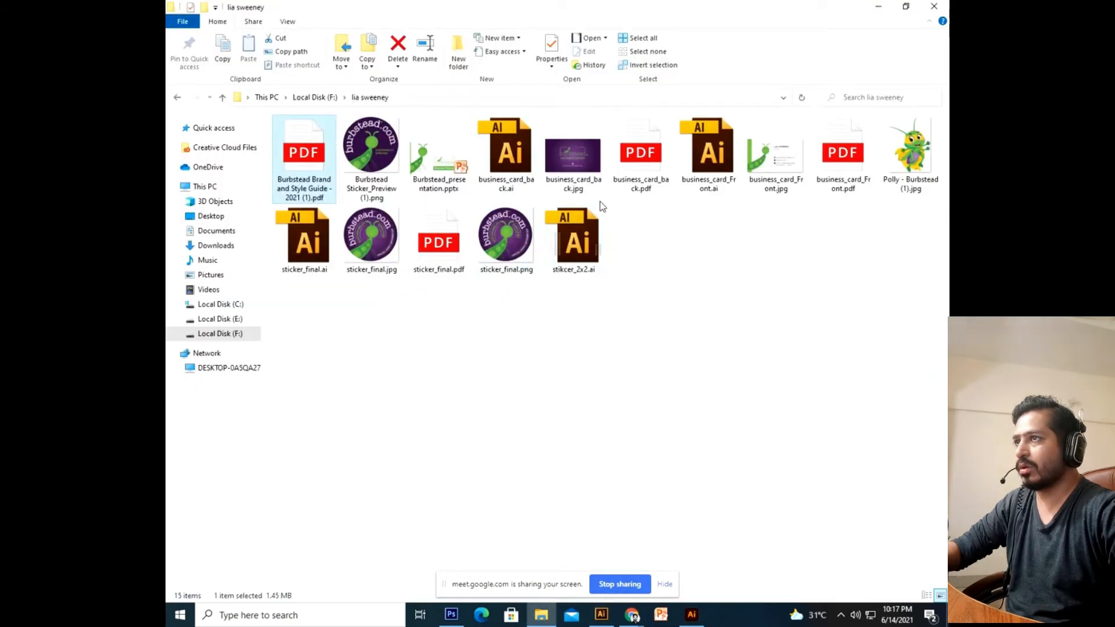
left_click(769, 192)
left_click(711, 183)
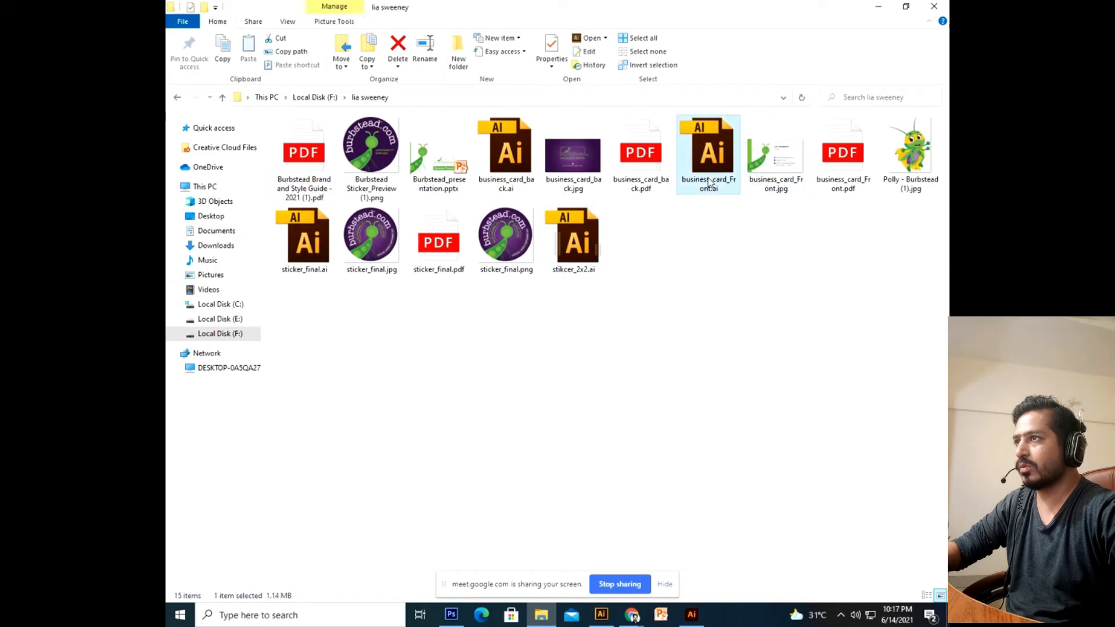
left_click(398, 200)
left_click(433, 189)
left_click_drag(330, 194, 438, 51)
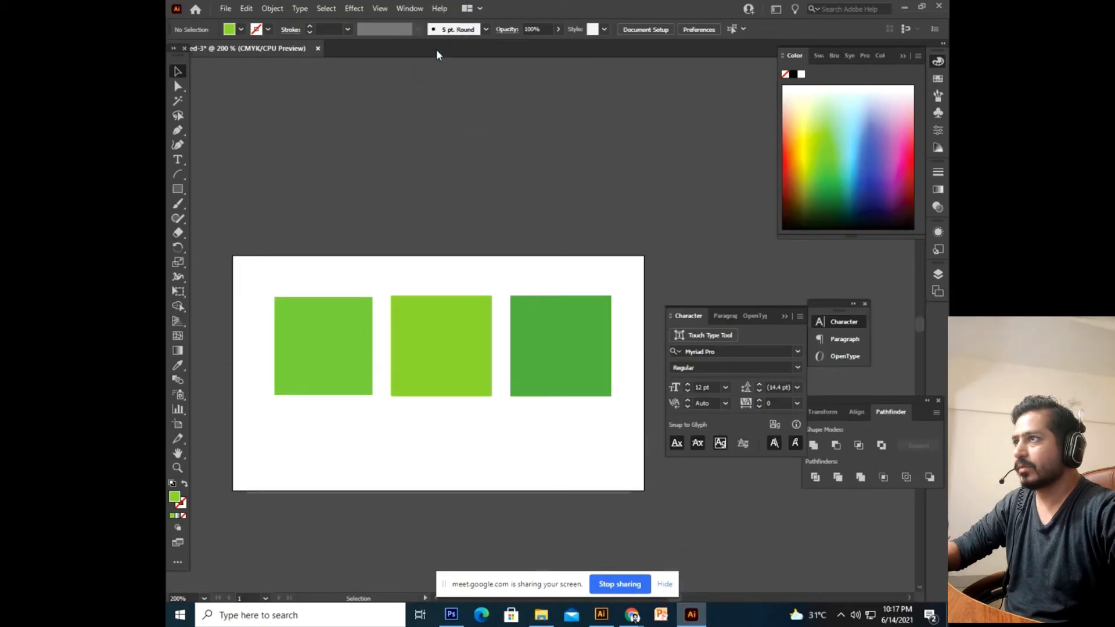
Import the brand guide PDF page and inspect its artwork group.
left_click(575, 463)
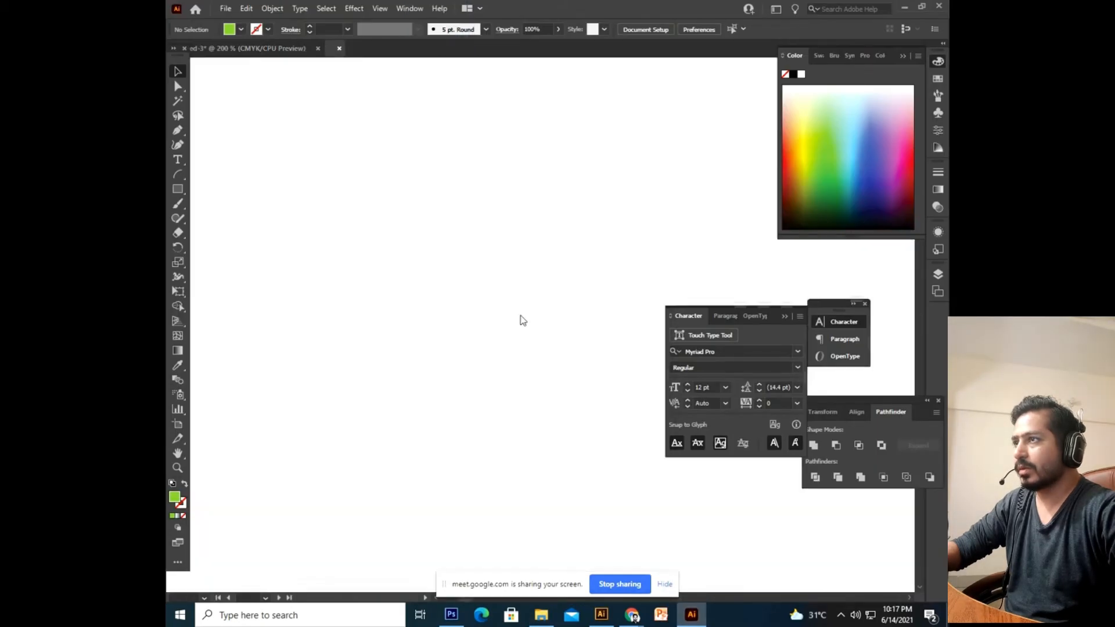
left_click(468, 324)
double_click(434, 284)
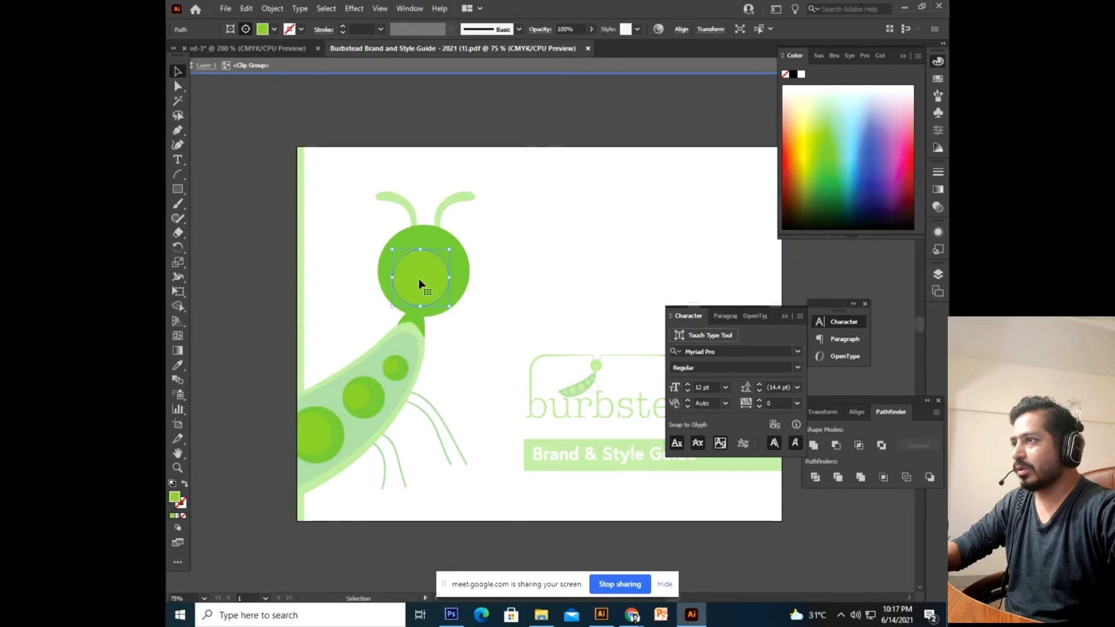
double_click(498, 323)
Release the clipping masks on the page's clipped group and the cover logo group, then deselect.
left_click(546, 400)
right_click(546, 400)
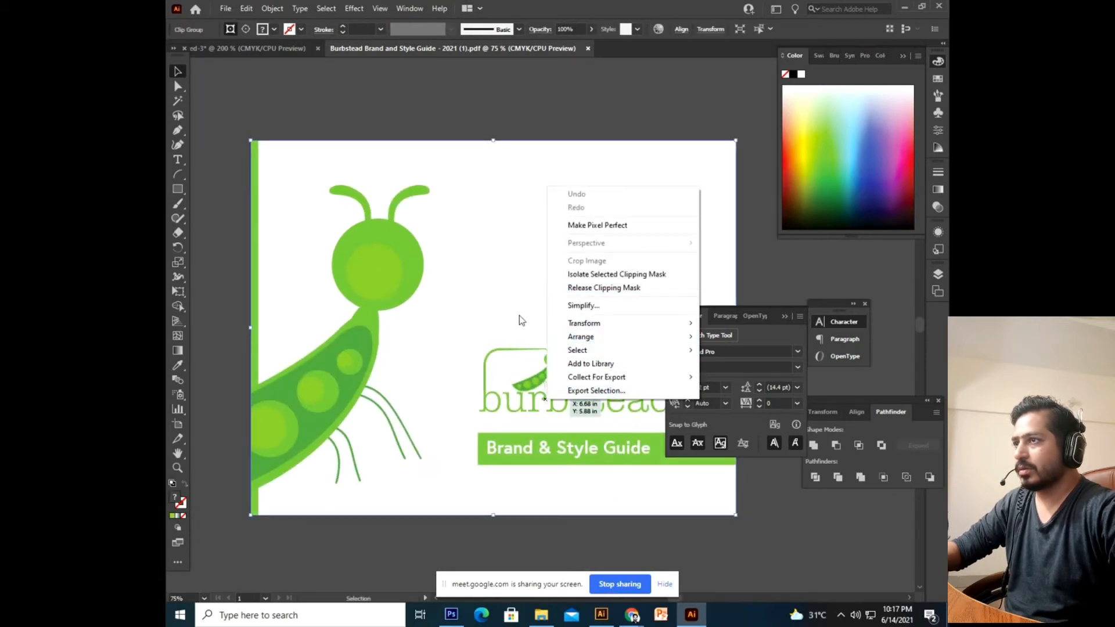
left_click(593, 288)
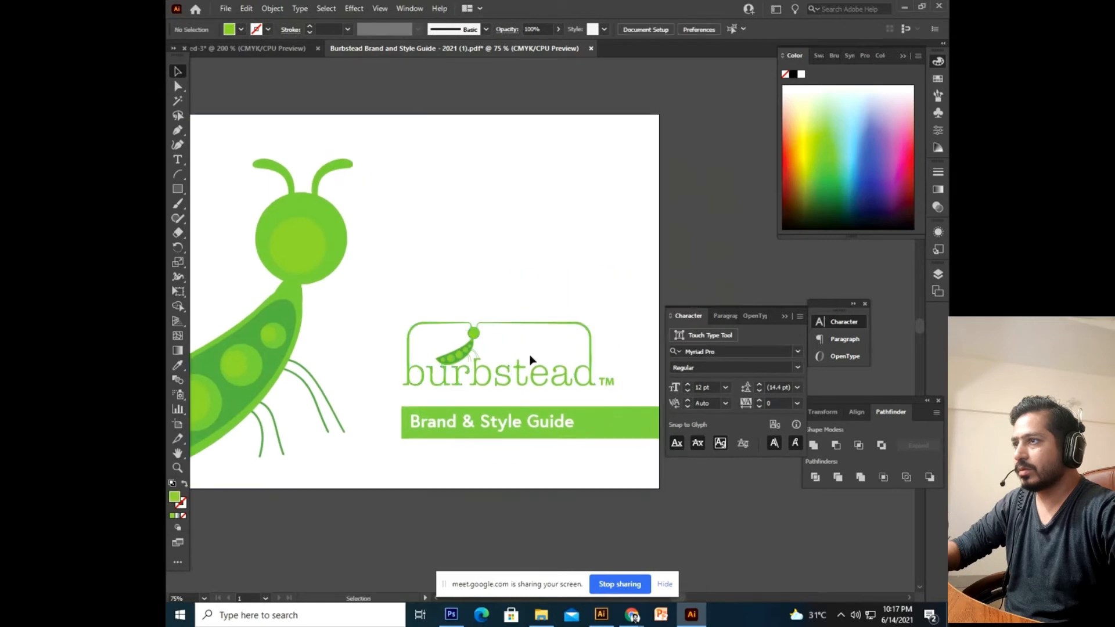
left_click(533, 381)
right_click(568, 375)
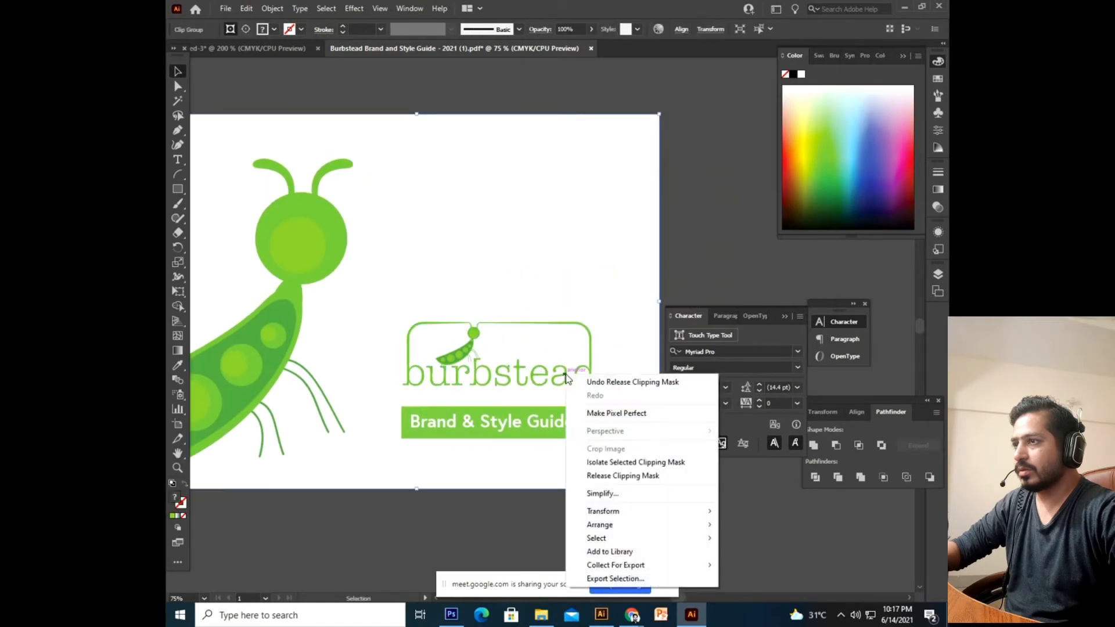
left_click(622, 475)
left_click(616, 304)
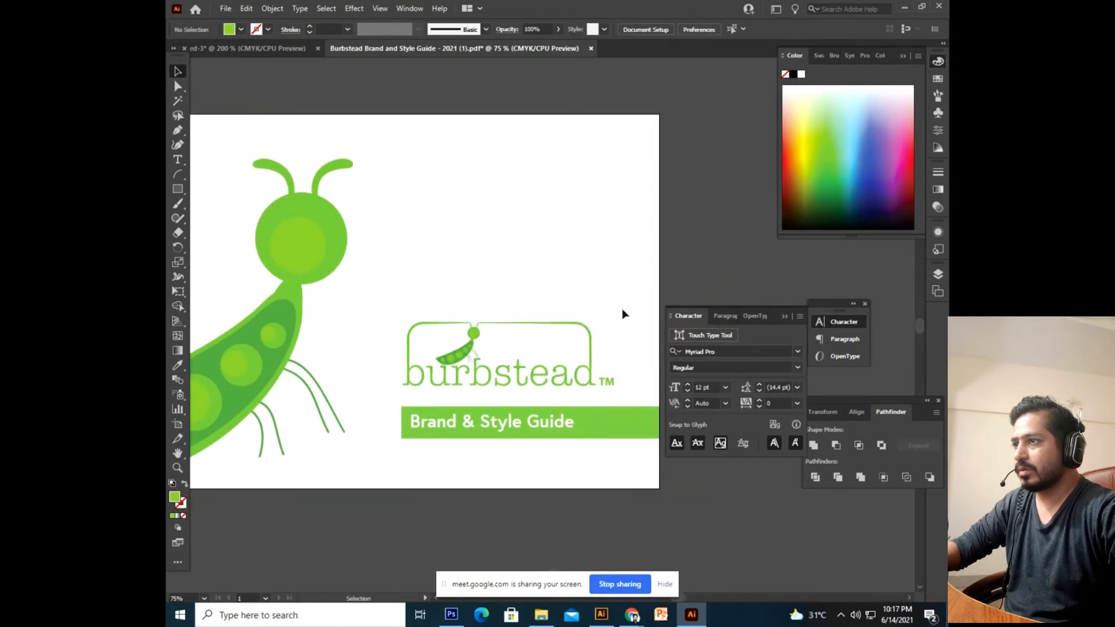
Paste the Burbstead logo into the green-squares document, positioned above the artboard.
key("ctrl+a")
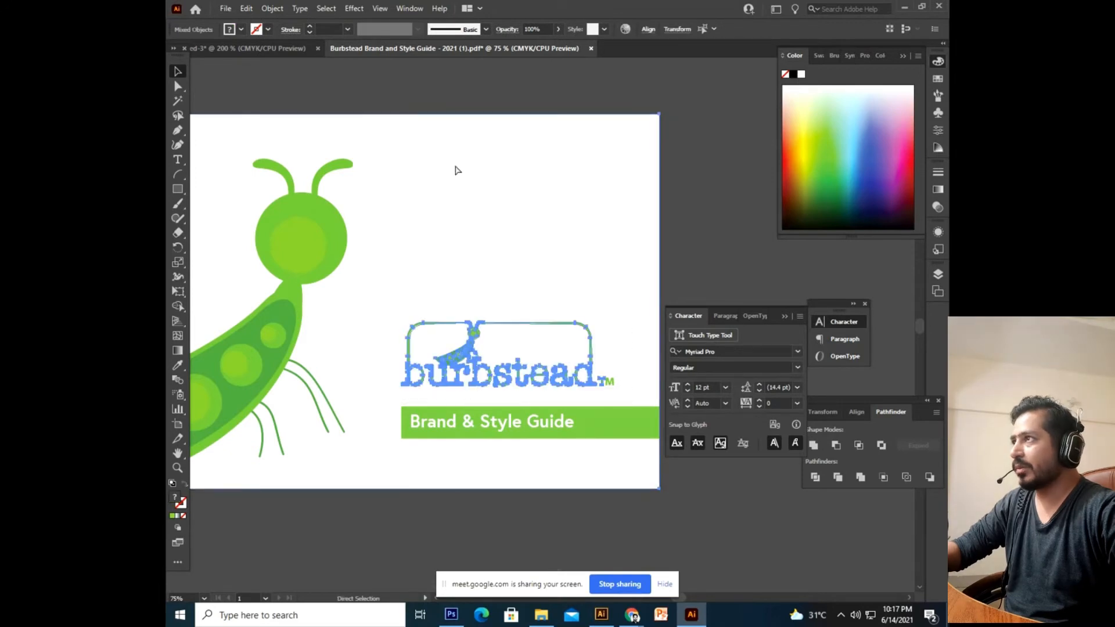
left_click(272, 52)
key("ctrl+v")
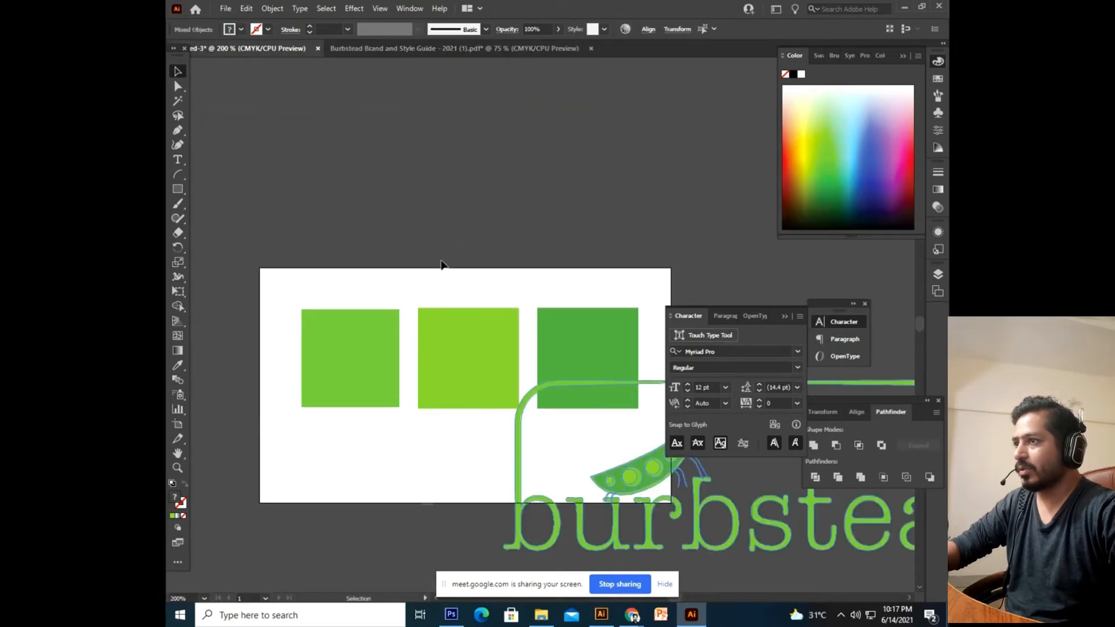
left_click_drag(588, 544, 313, 200)
key("space")
left_click_drag(410, 235, 382, 328)
left_click(725, 145)
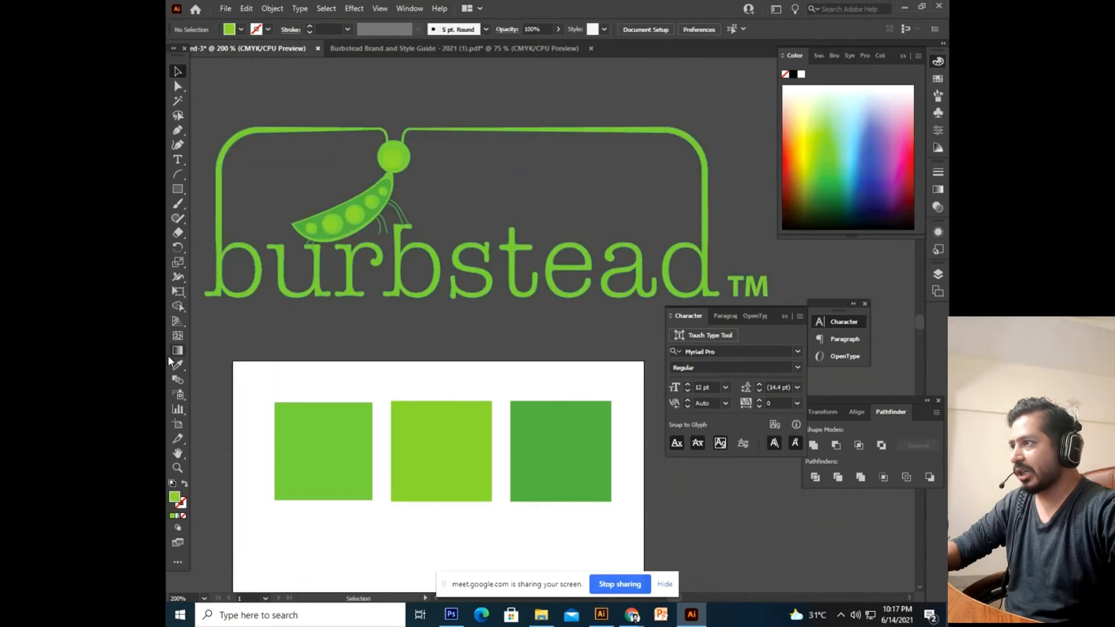
Sample the pea pod's green with the Eyedropper, then undo to remove the pasted logo.
left_click(180, 370)
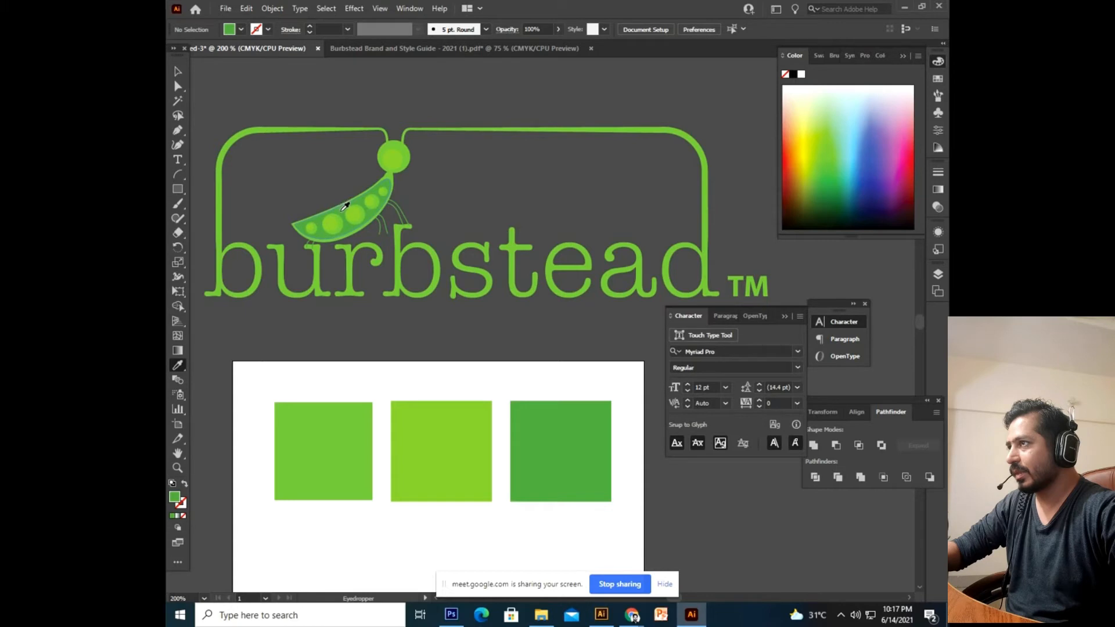
left_click(343, 219)
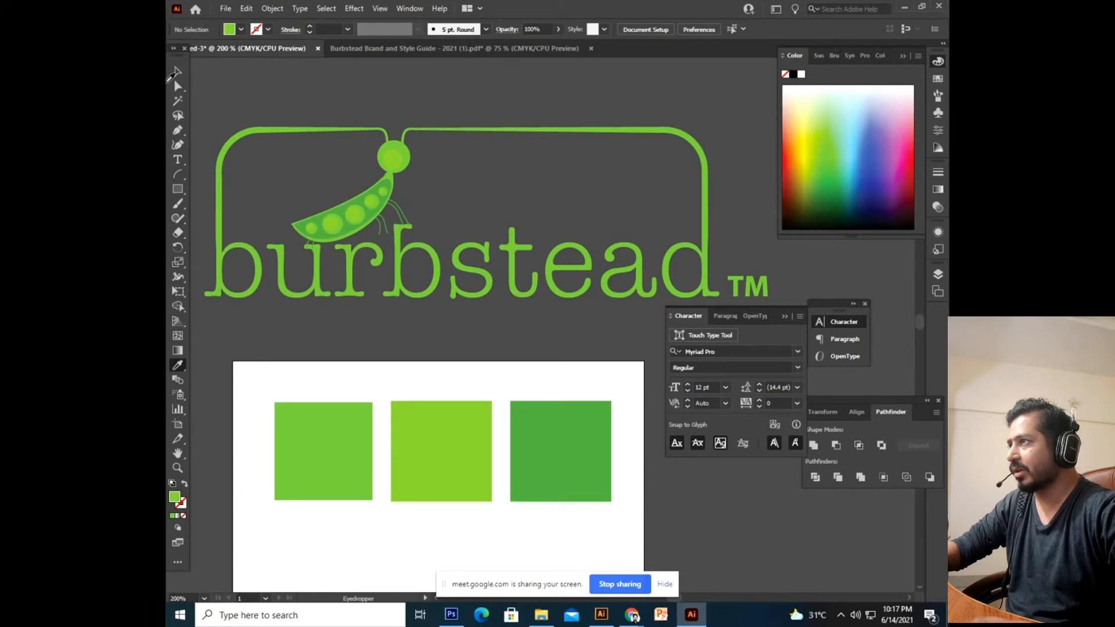
left_click(176, 74)
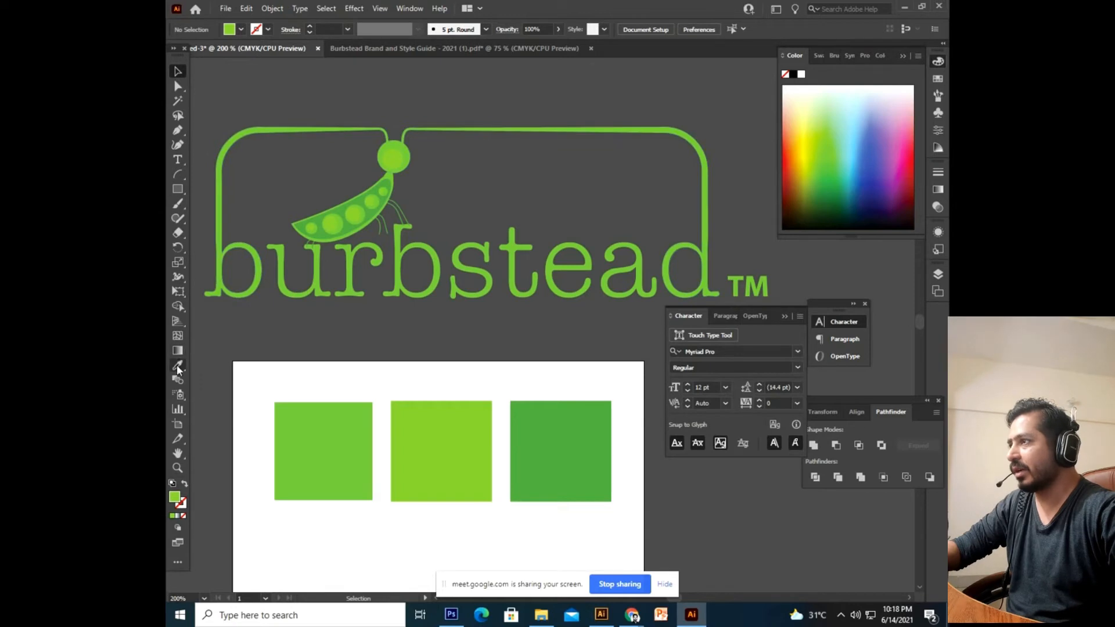
left_click_drag(516, 320, 456, 354)
left_click(490, 331)
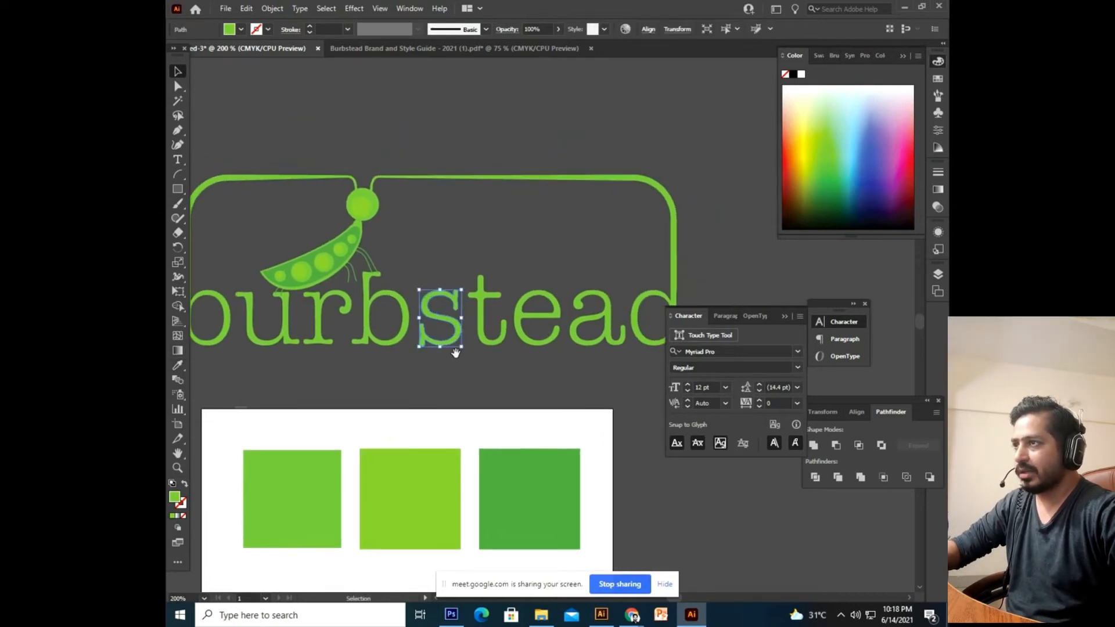
left_click(662, 144)
key("ctrl+z")
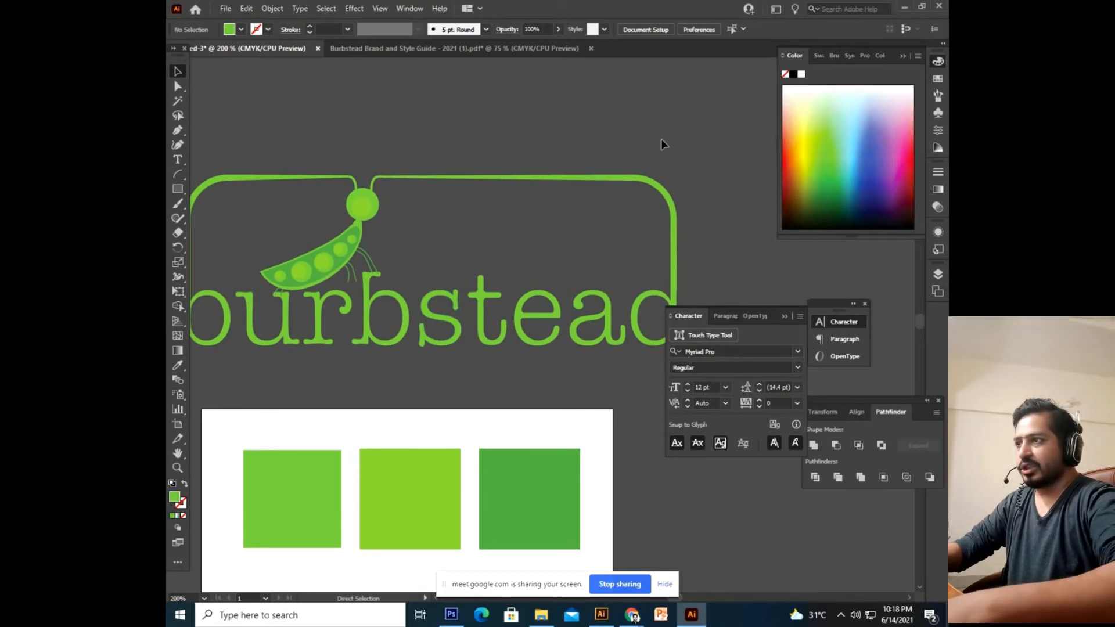
key("ctrl+z")
key("ctrl+z")
key("ctrl+z")
key("ctrl+z")
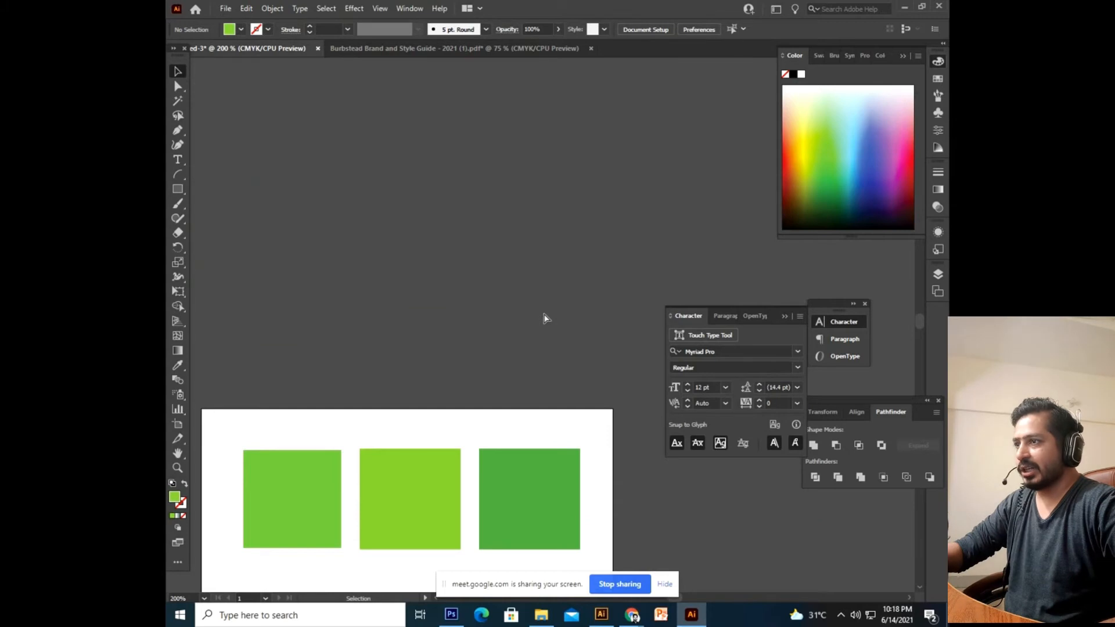
Save the left, middle and dark-green right squares' fills as three new swatches.
key("ctrl+minus")
key("ctrl+minus")
key("ctrl+minus")
left_click_drag(547, 318, 522, 253)
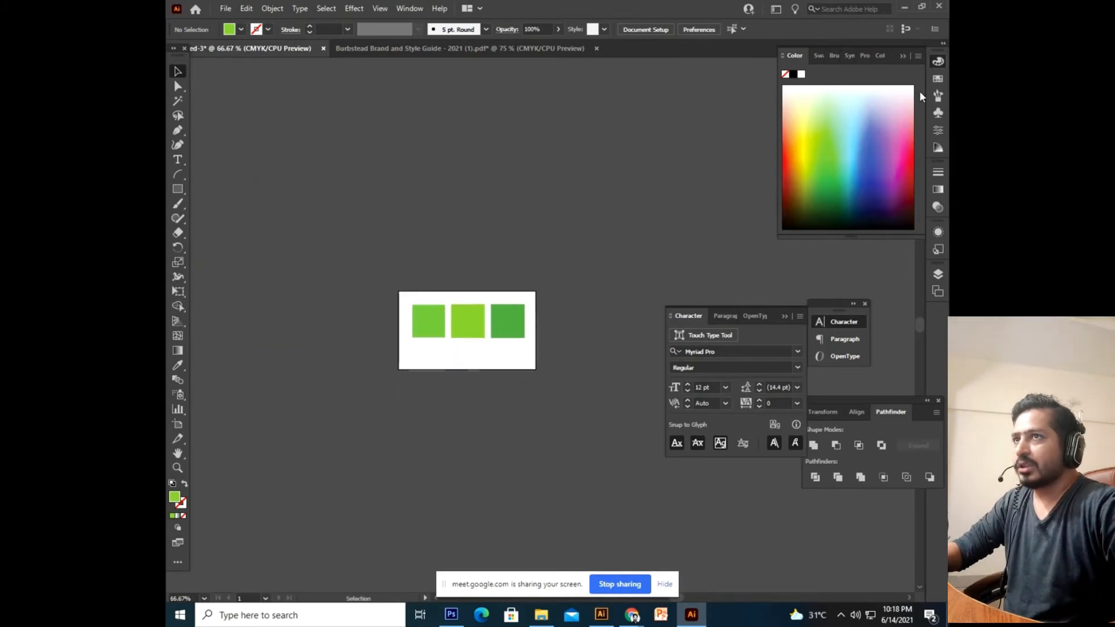
left_click(937, 79)
scroll(552, 349, "up", 2)
left_click(406, 366)
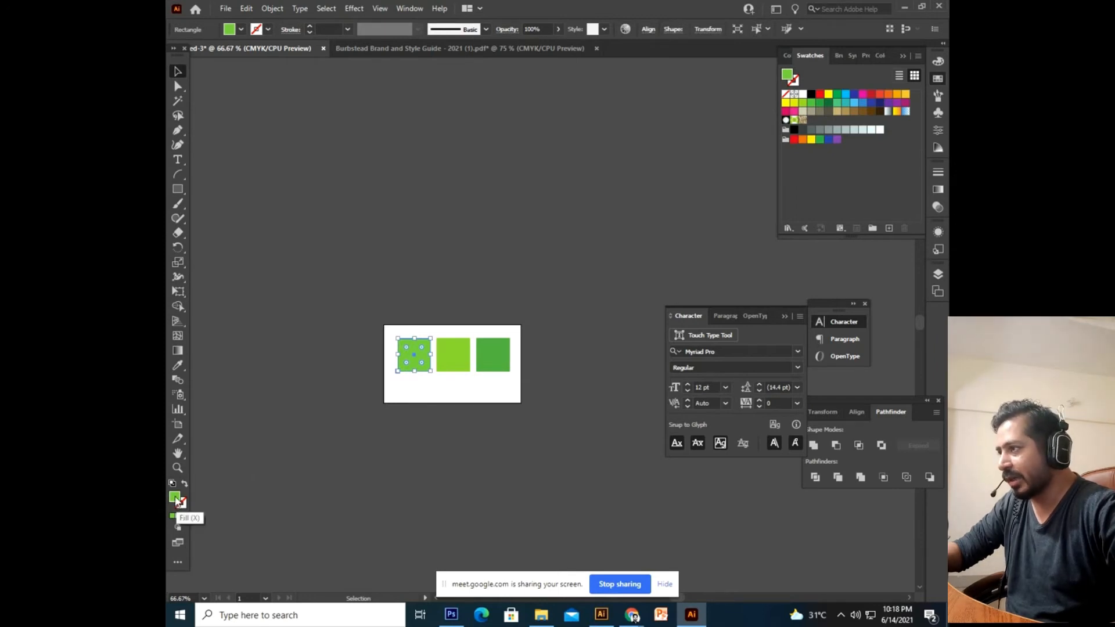
left_click_drag(177, 503, 803, 158)
left_click(444, 364)
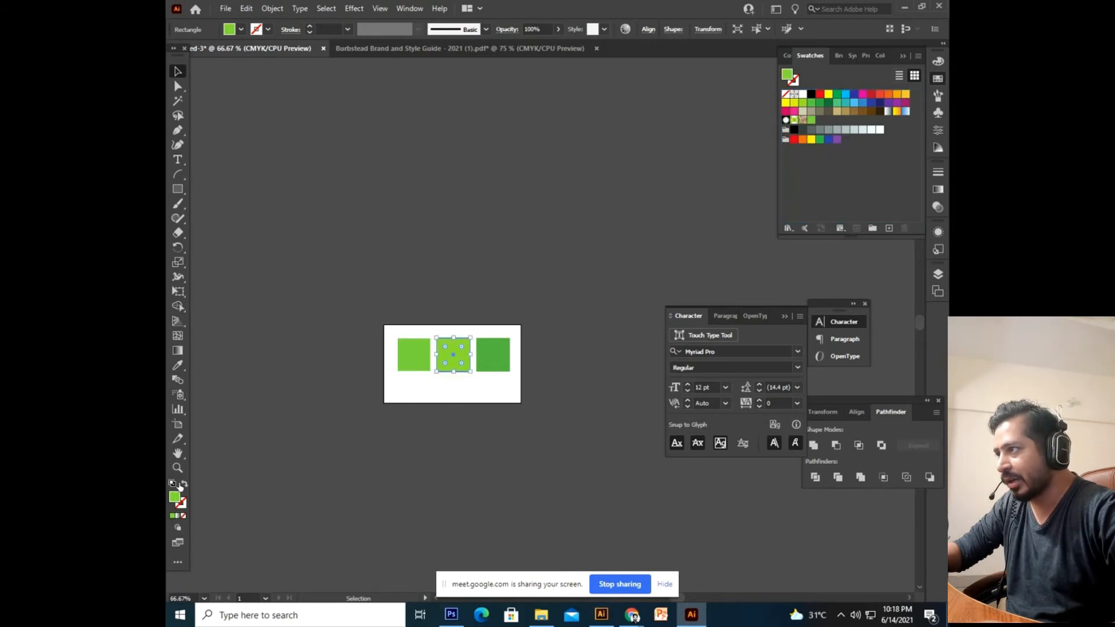
left_click_drag(176, 503, 836, 130)
left_click(495, 366)
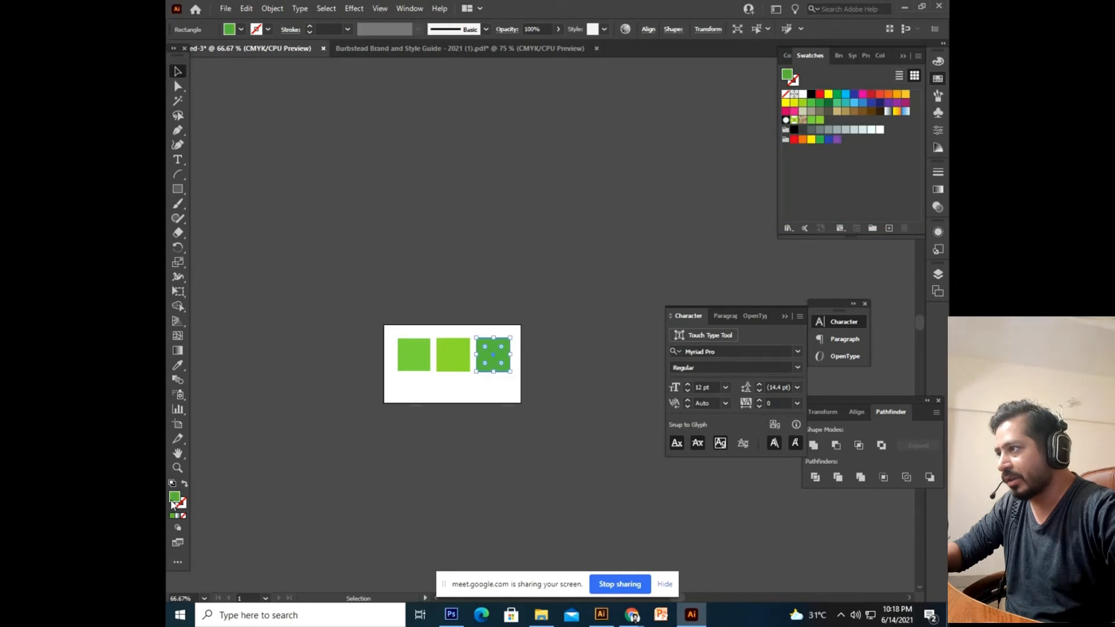
left_click_drag(178, 503, 813, 153)
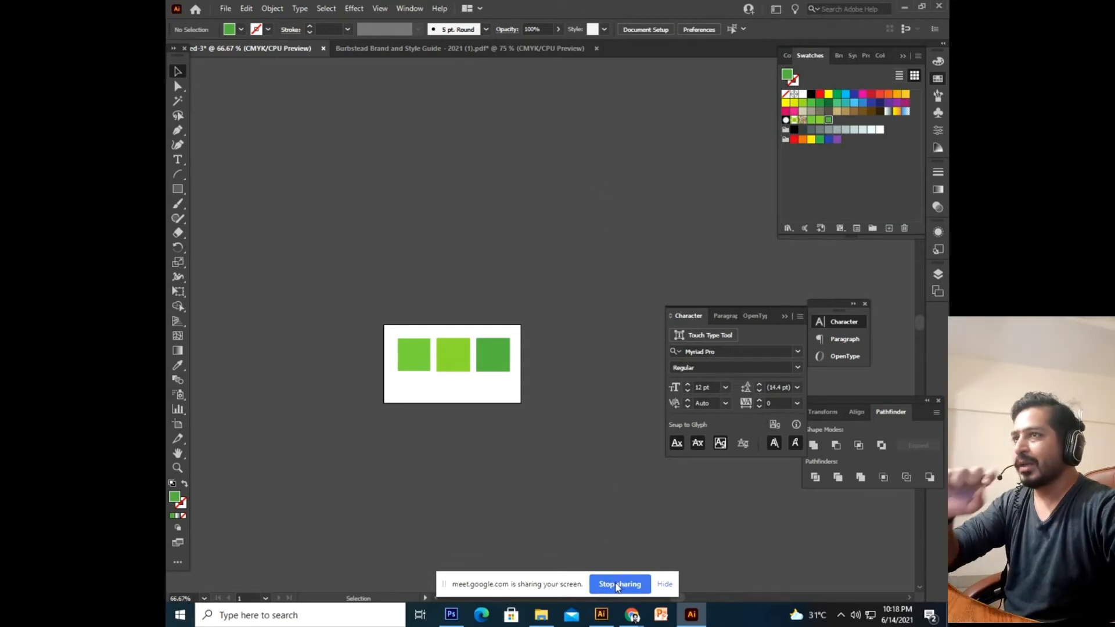
mouse_move(634, 619)
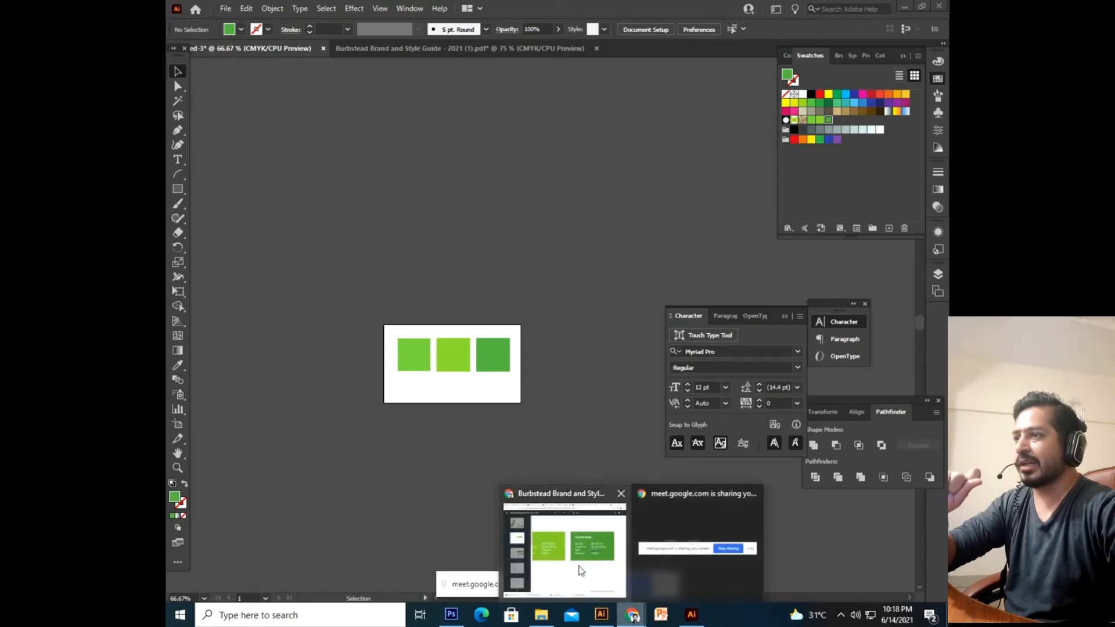
left_click(576, 568)
scroll(644, 441, "down", 3)
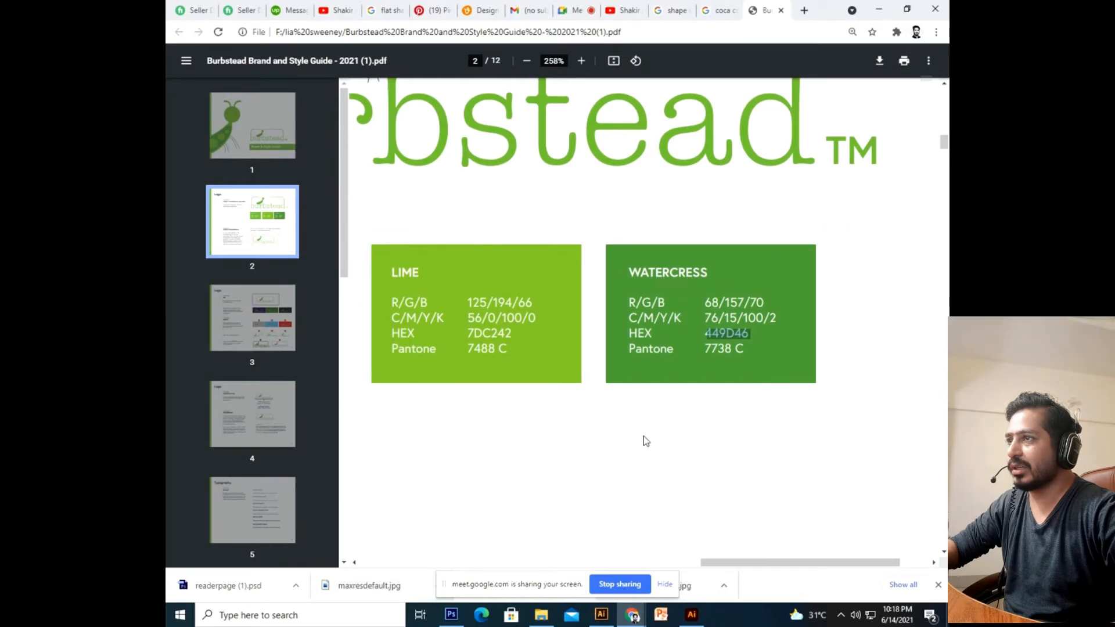
scroll(575, 299, "down", 2)
scroll(575, 296, "down", 1)
scroll(610, 262, "down", 3)
scroll(643, 221, "up", 2)
scroll(643, 222, "down", 7)
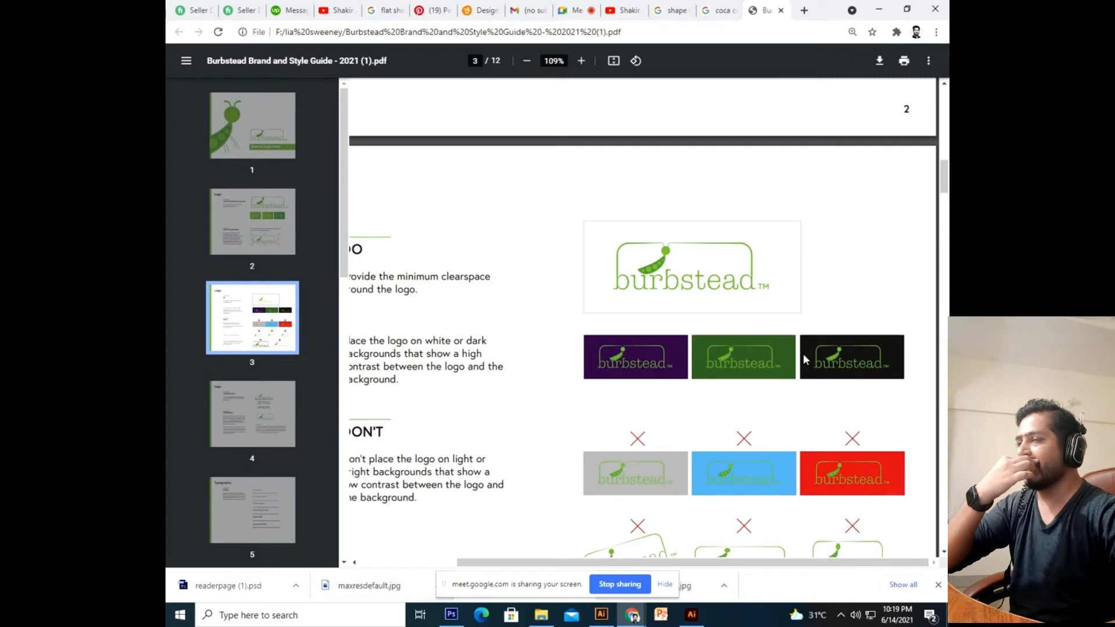
scroll(803, 354, "down", 1)
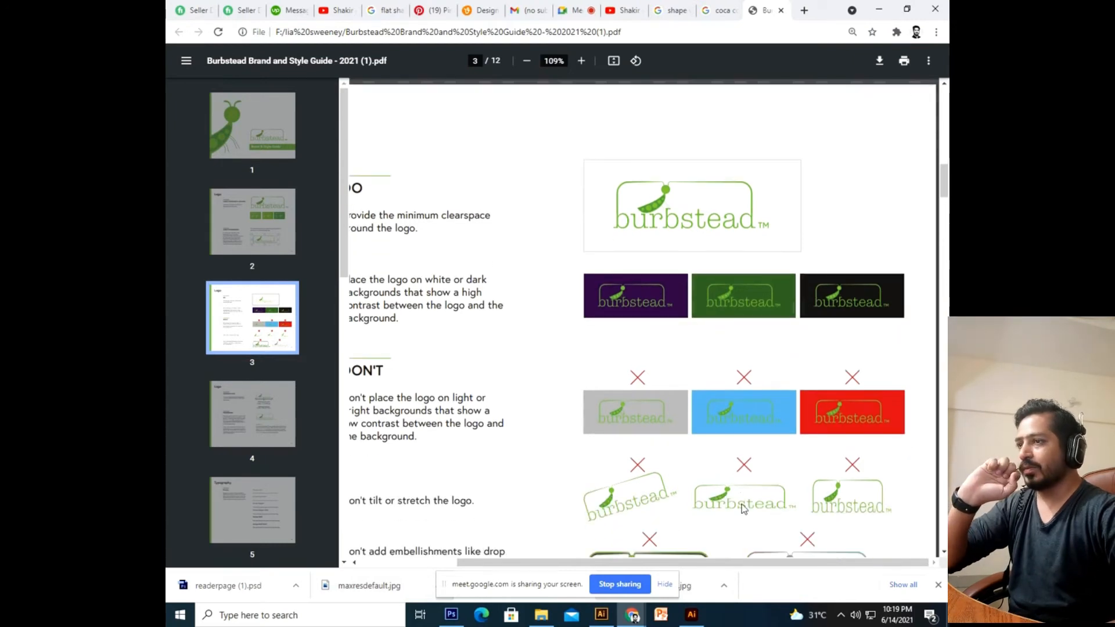
left_click_drag(730, 562, 691, 567)
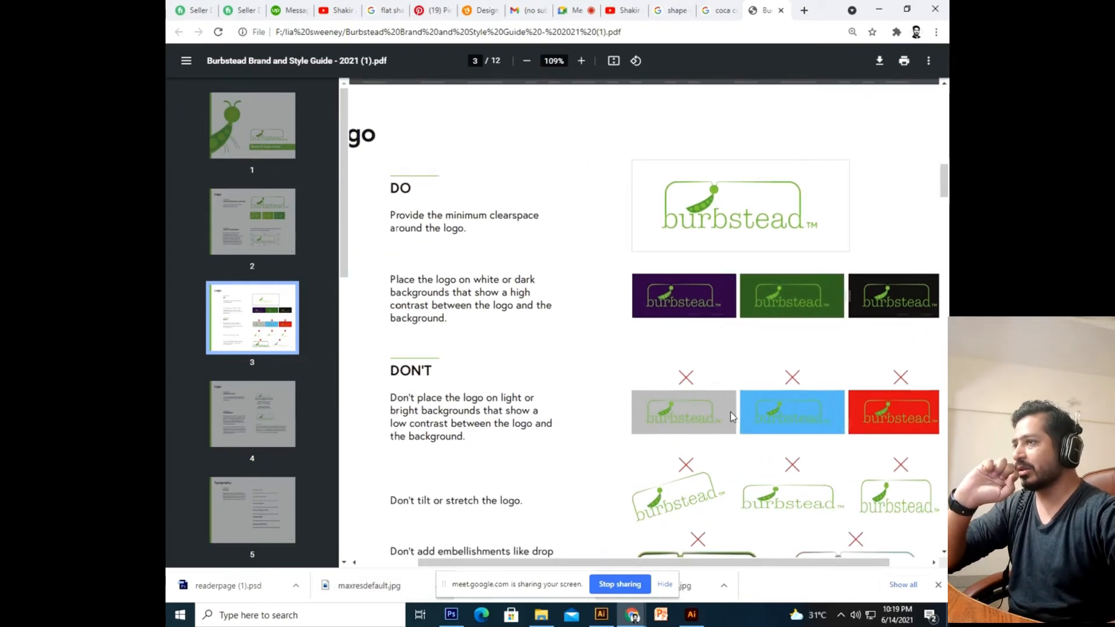
scroll(731, 412, "down", 2)
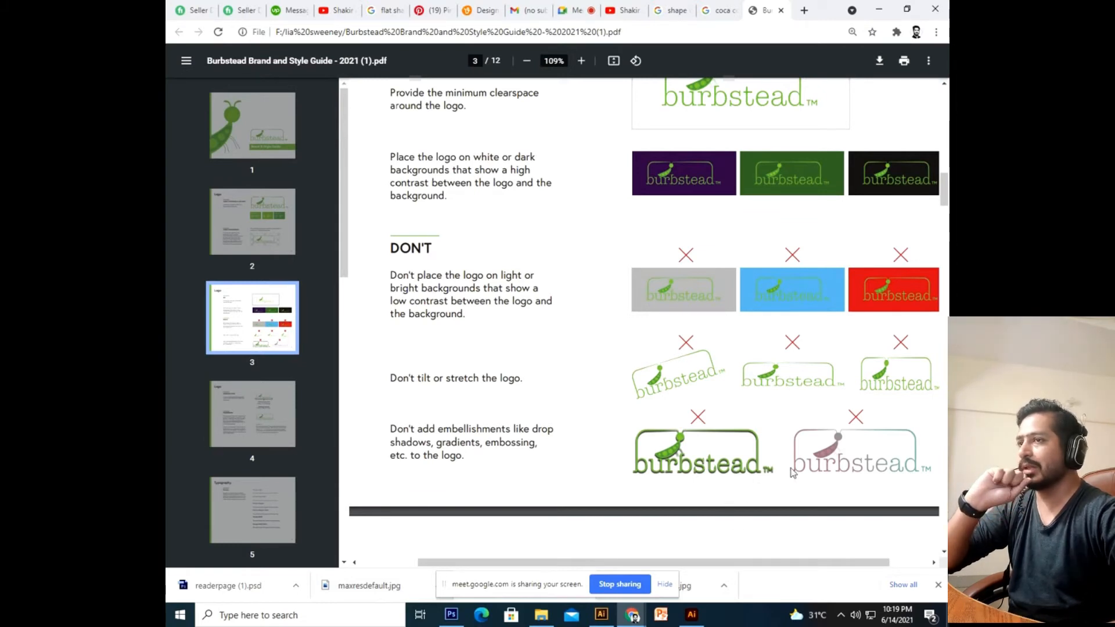
scroll(787, 458, "down", 2)
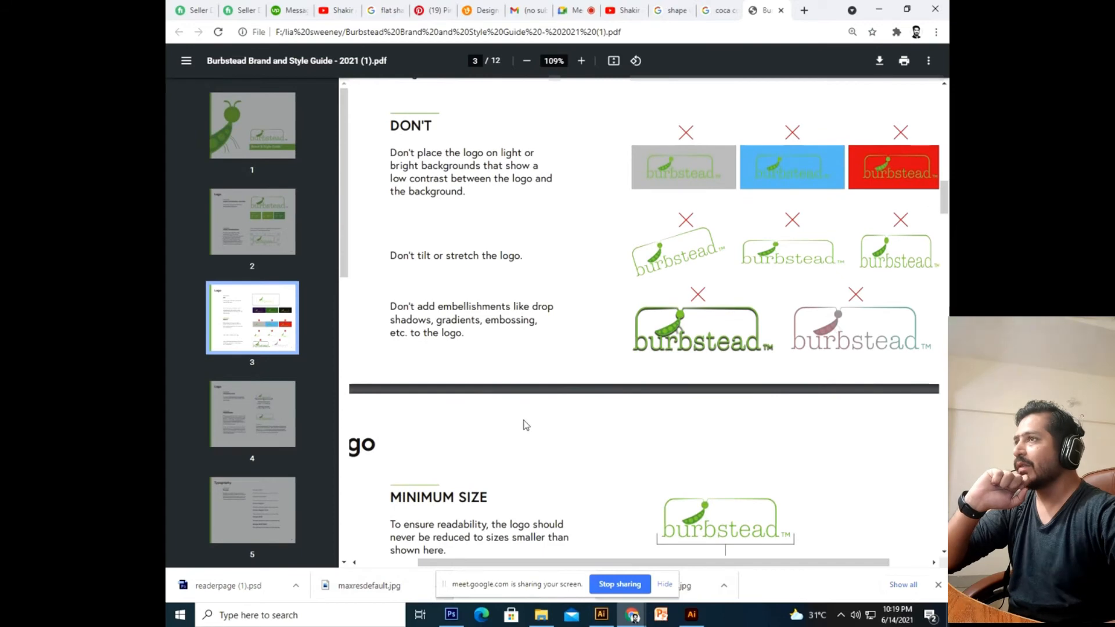
scroll(526, 426, "down", 5)
scroll(526, 424, "down", 12)
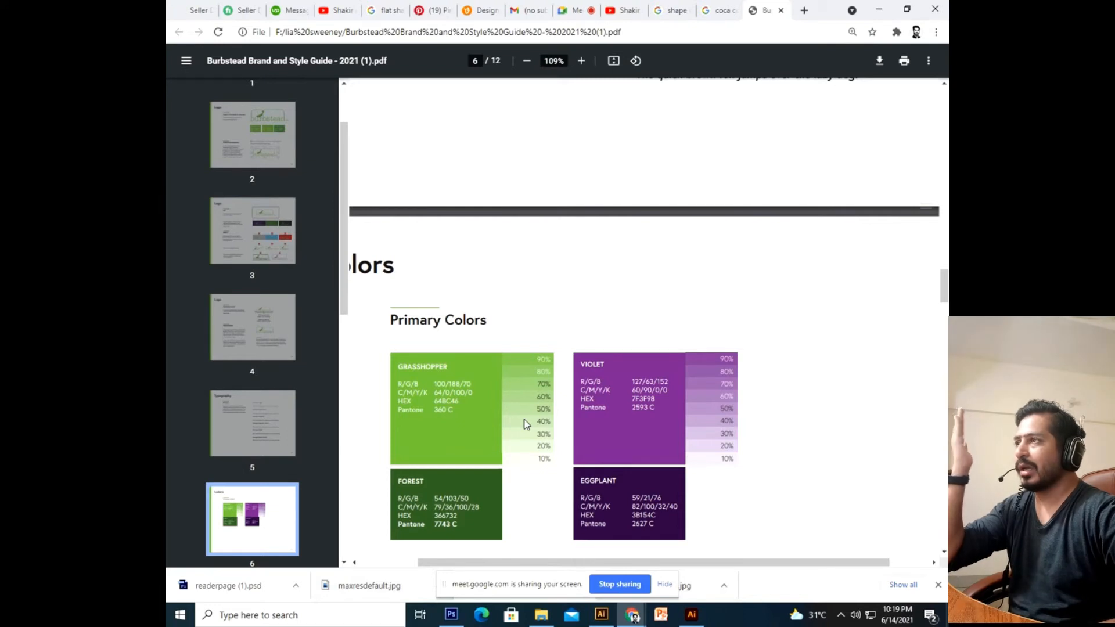
scroll(525, 424, "down", 3)
scroll(525, 424, "down", 2)
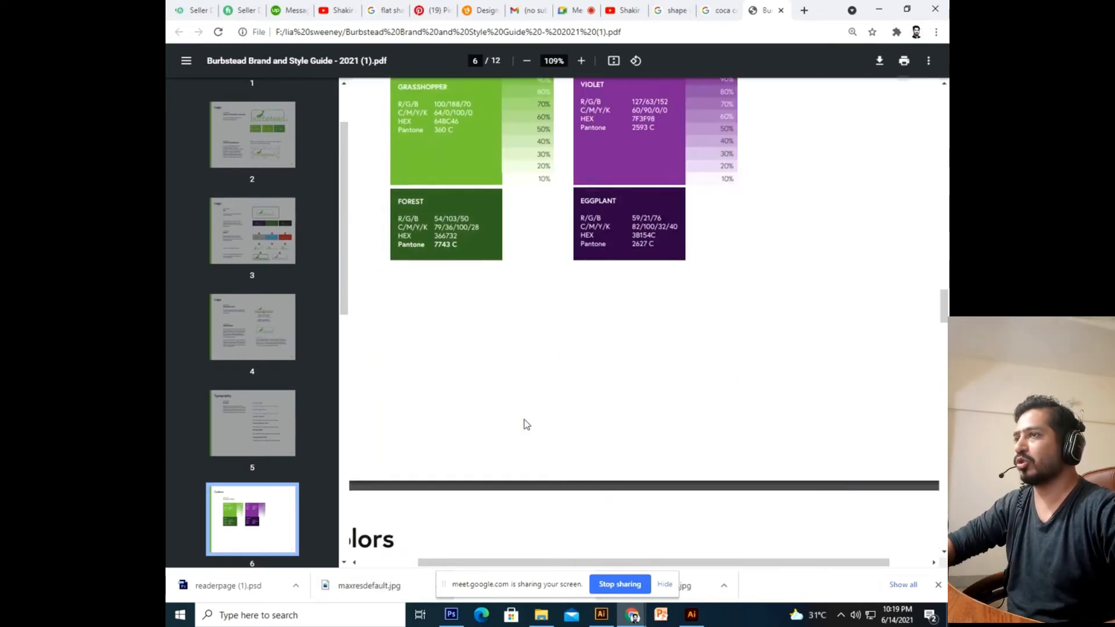
scroll(526, 424, "up", 7)
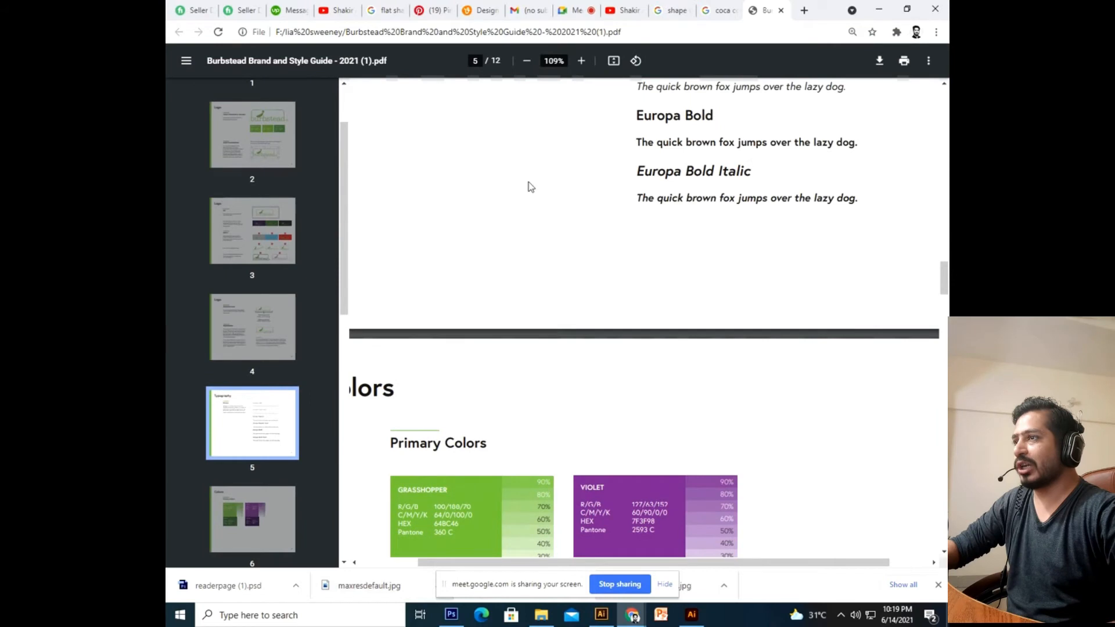
scroll(531, 186, "down", 5)
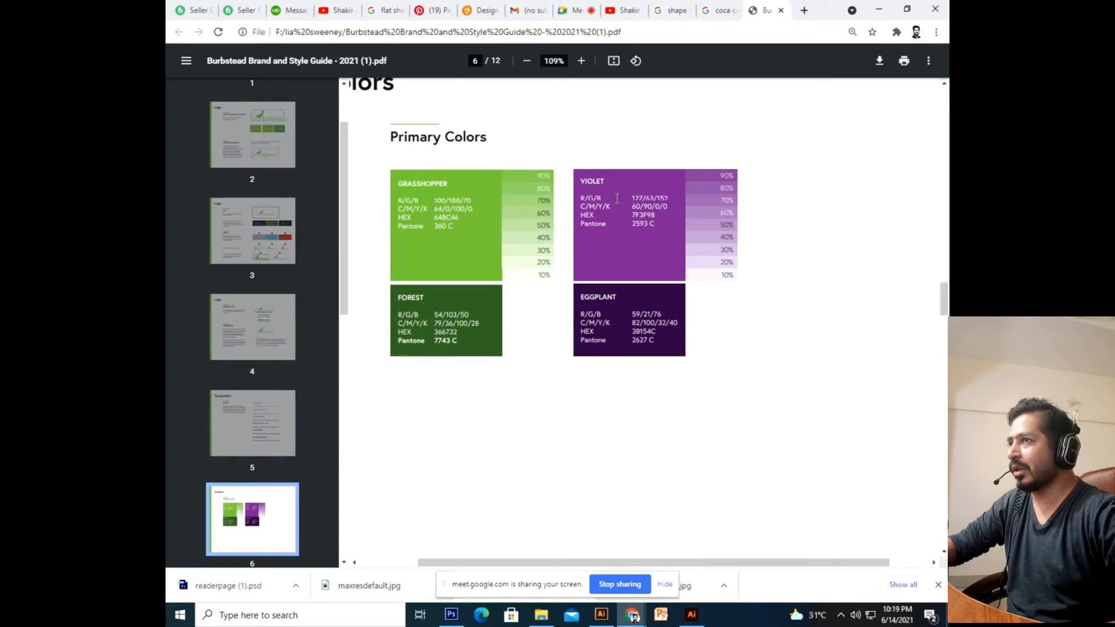
scroll(626, 273, "up", 3, "ctrl")
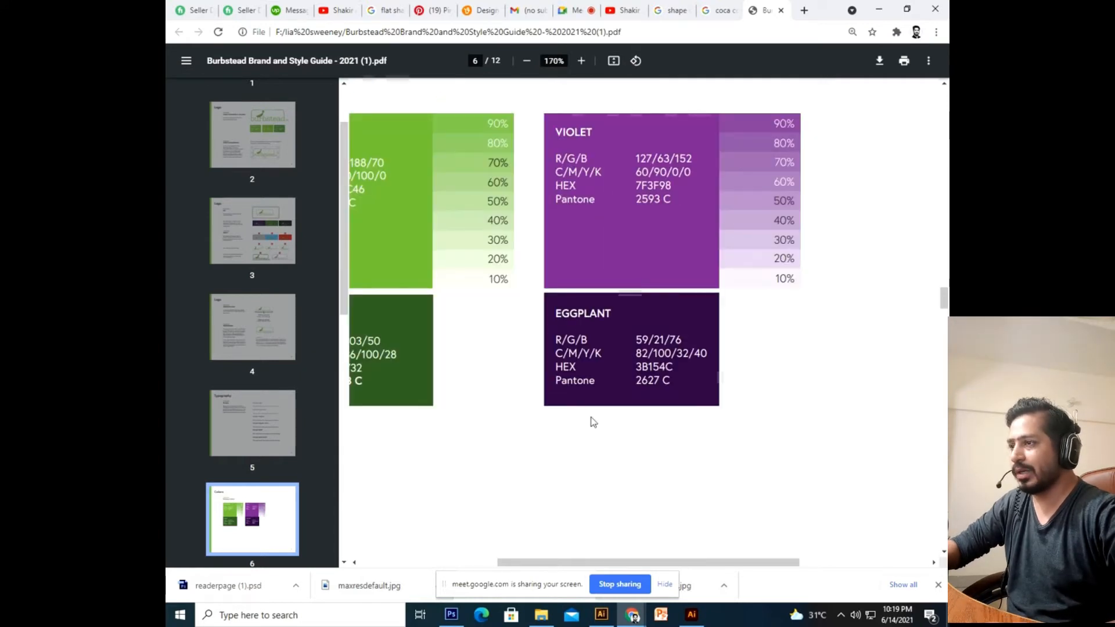
left_click(692, 615)
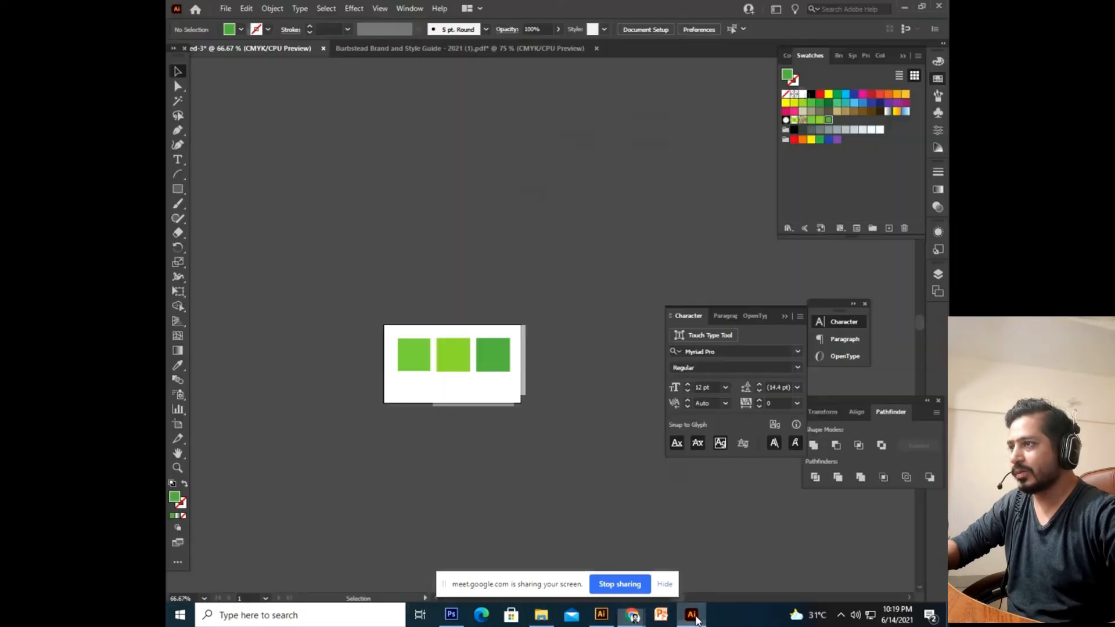
Fill the left square with violet 7F3F98 copied from the brand guide PDF.
left_click(410, 372)
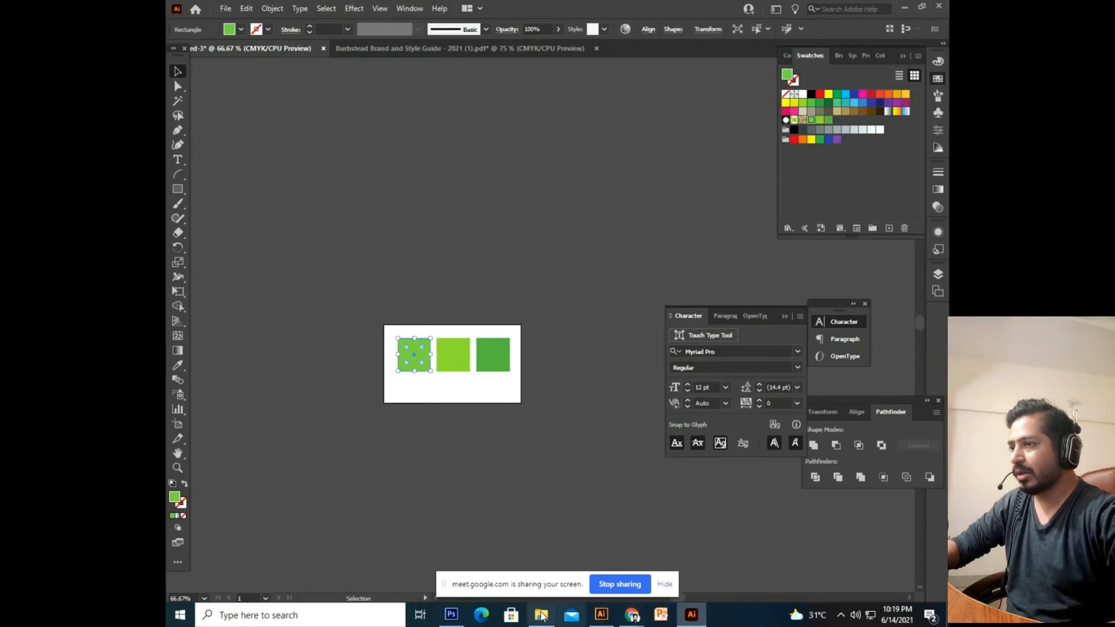
mouse_move(633, 617)
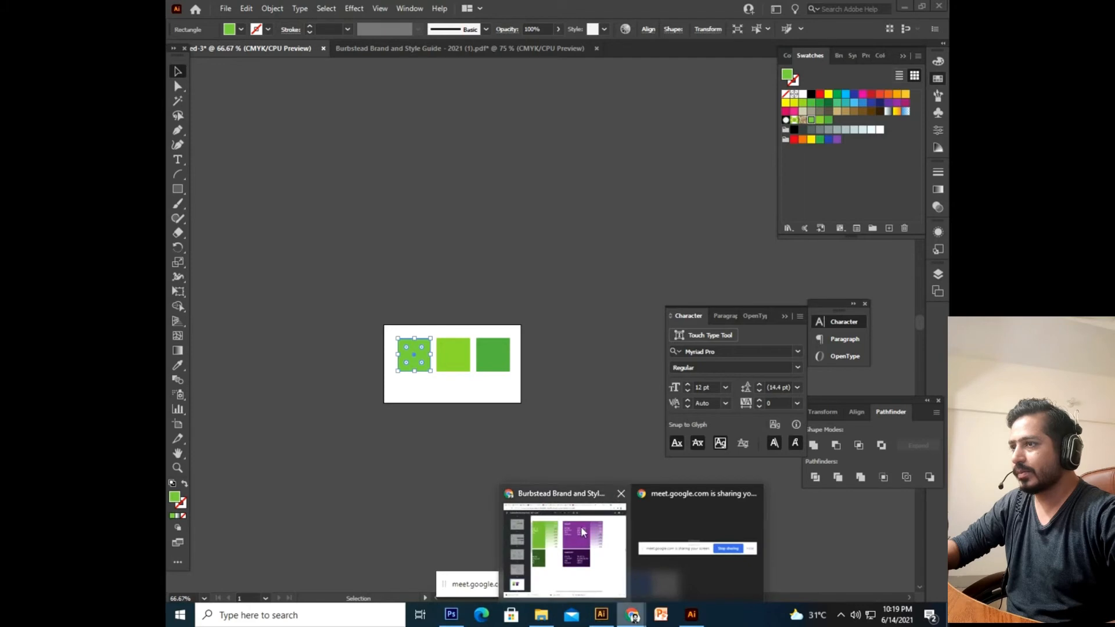
left_click(583, 532)
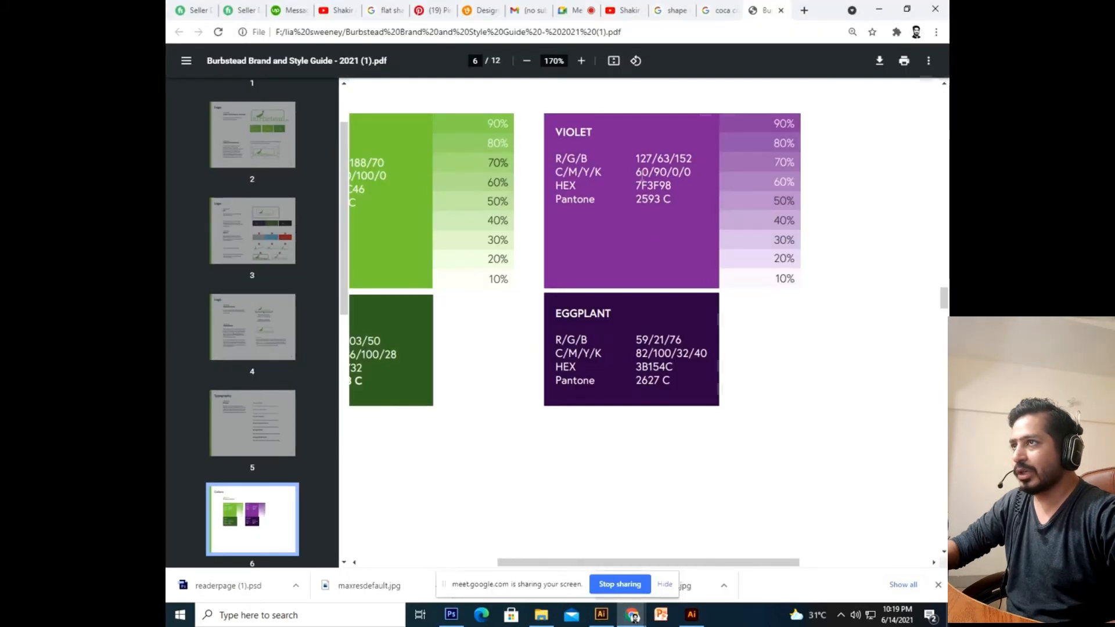
left_click_drag(637, 187, 673, 187)
key("ctrl+c")
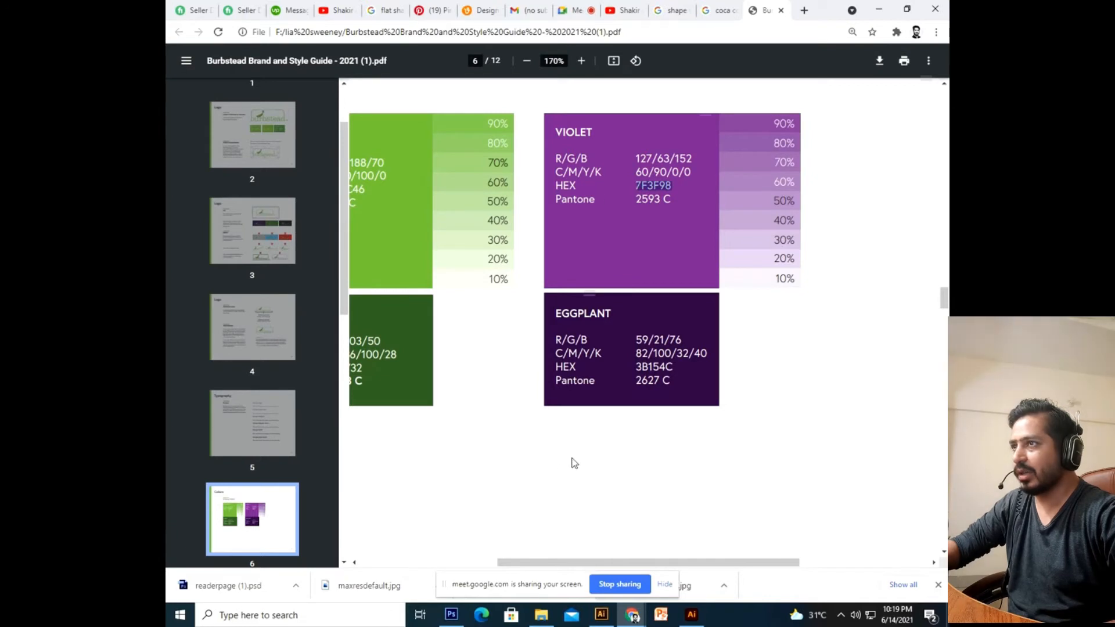
left_click(691, 614)
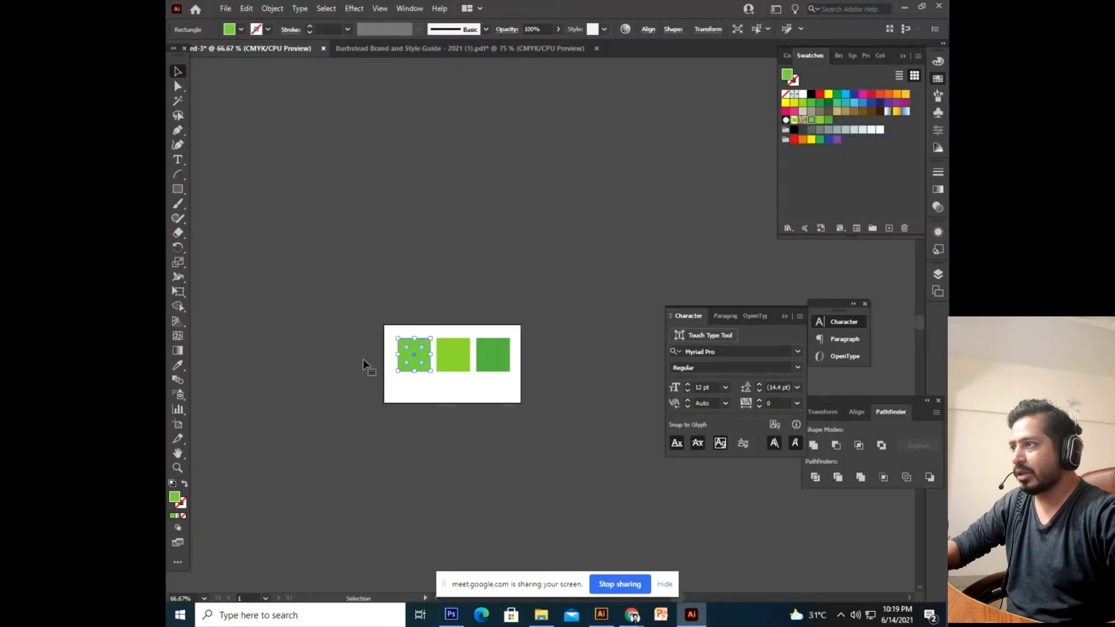
double_click(176, 497)
left_click(629, 376)
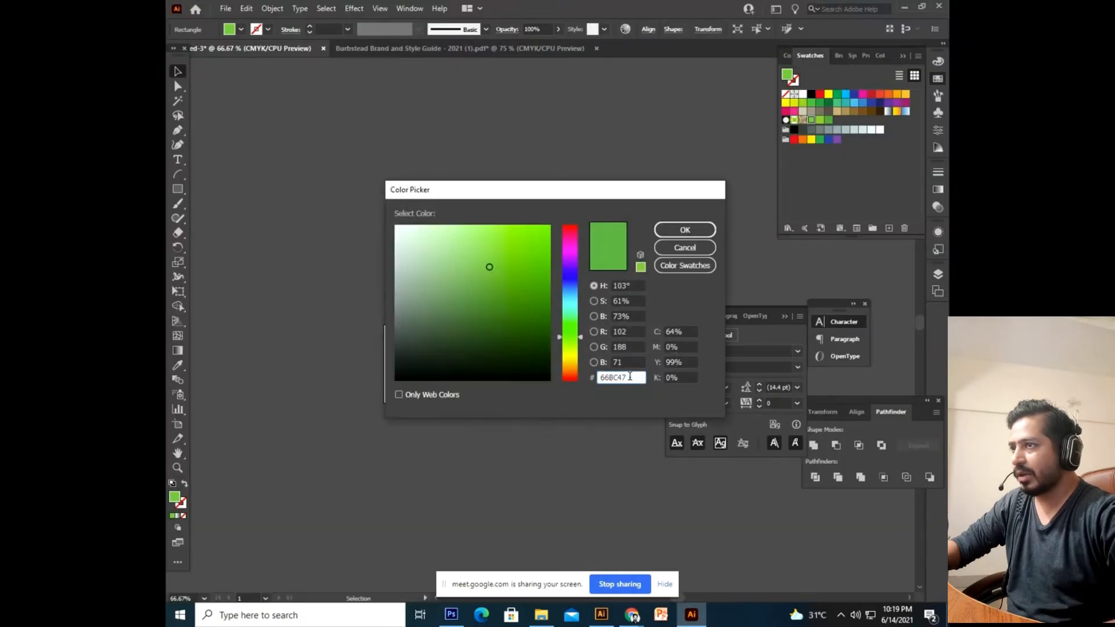
key("ctrl+a")
key("ctrl+v")
key("Return")
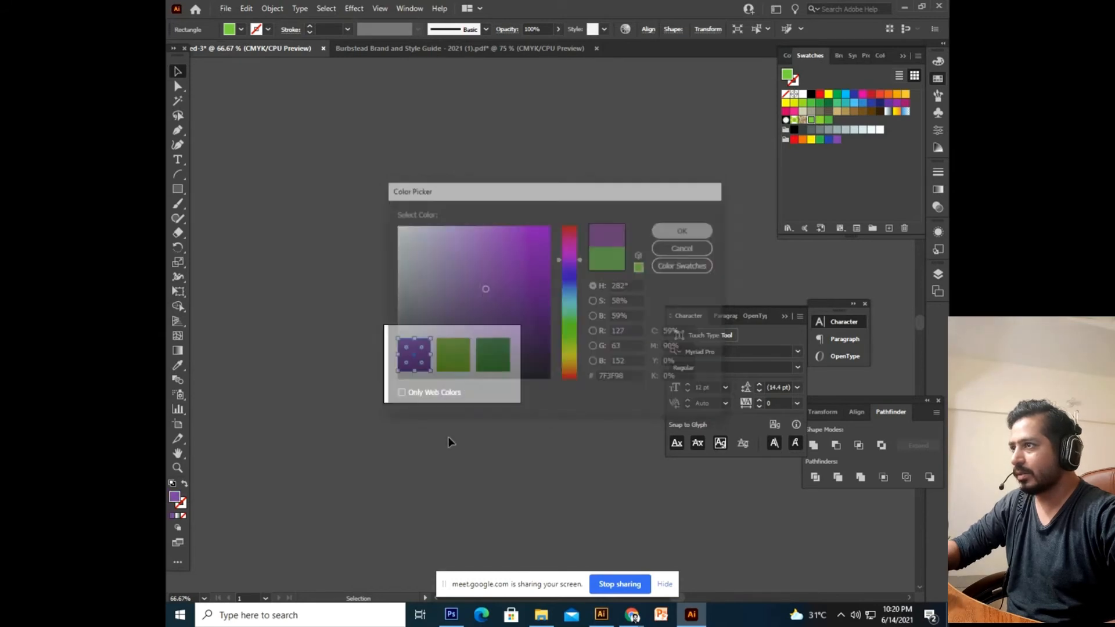
left_click(453, 368)
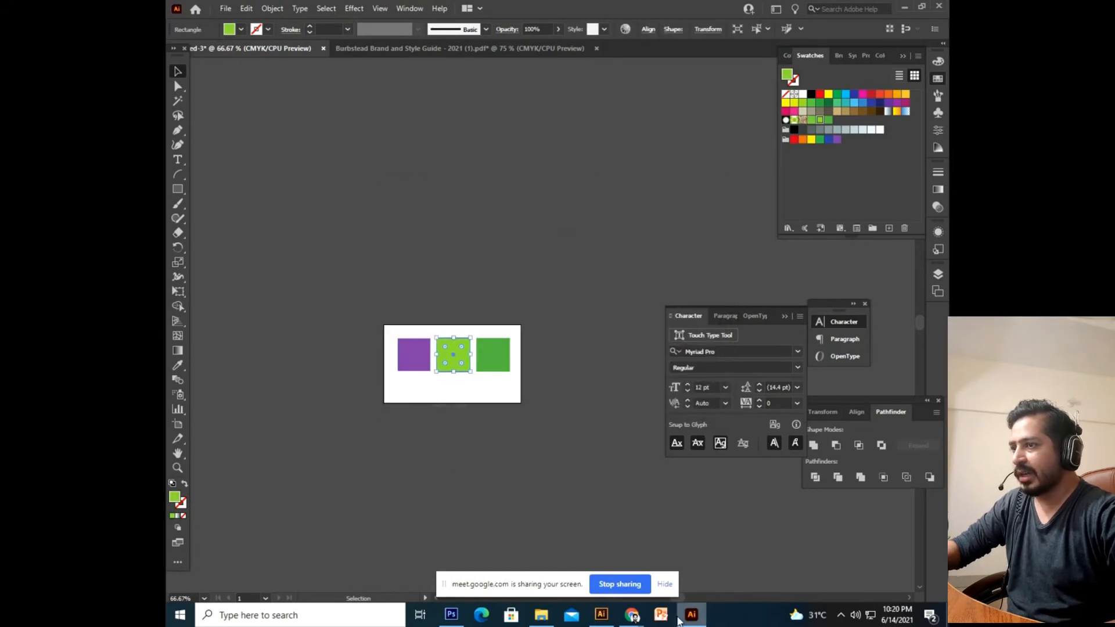
Fill the middle square with eggplant 3B154C copied from the brand guide PDF.
mouse_move(632, 615)
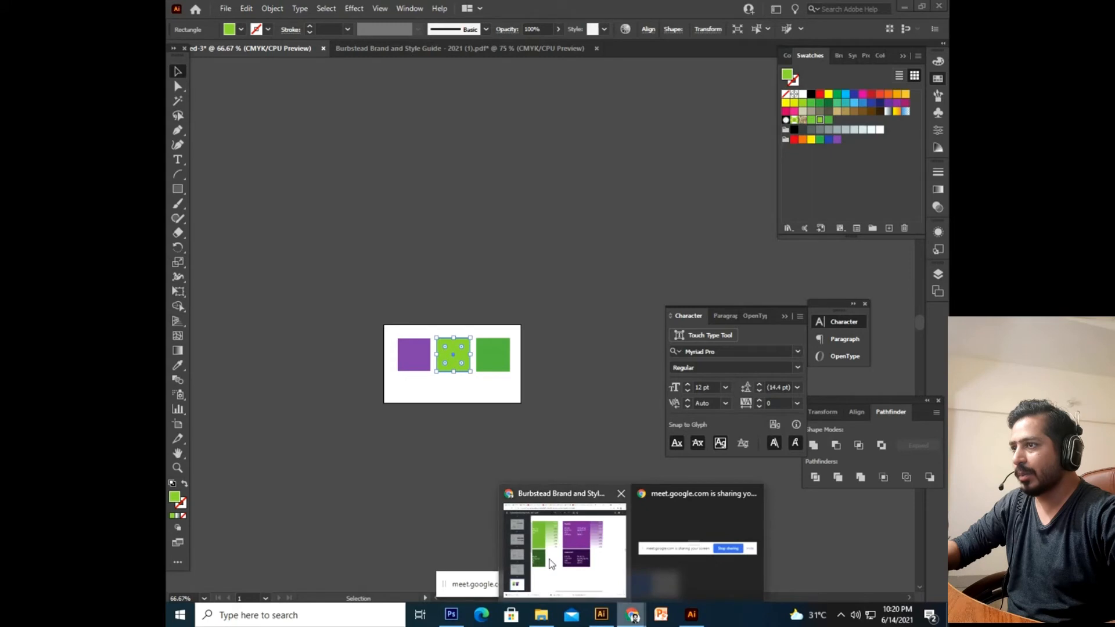
left_click(560, 540)
left_click_drag(637, 367, 674, 369)
key("ctrl+c")
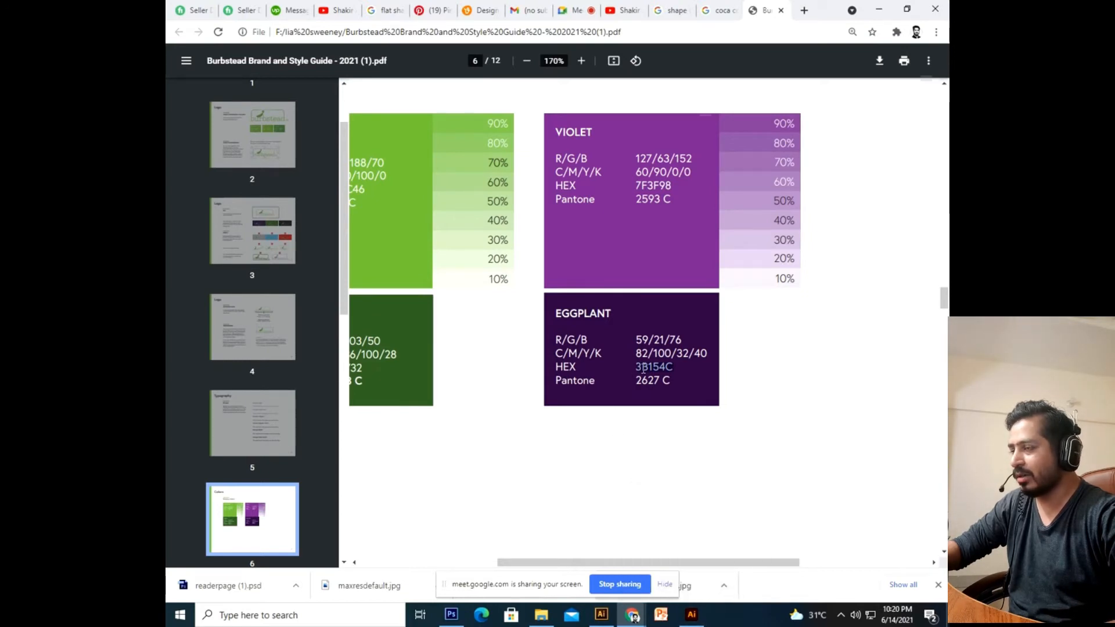
left_click(692, 615)
left_click(453, 354)
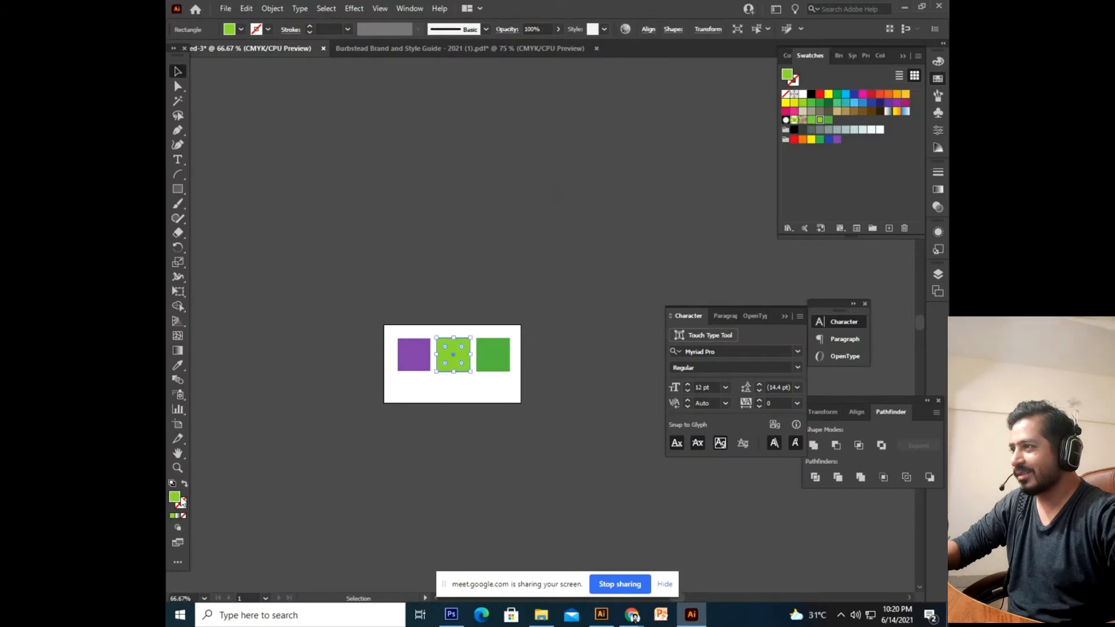
double_click(174, 497)
key("ctrl+v")
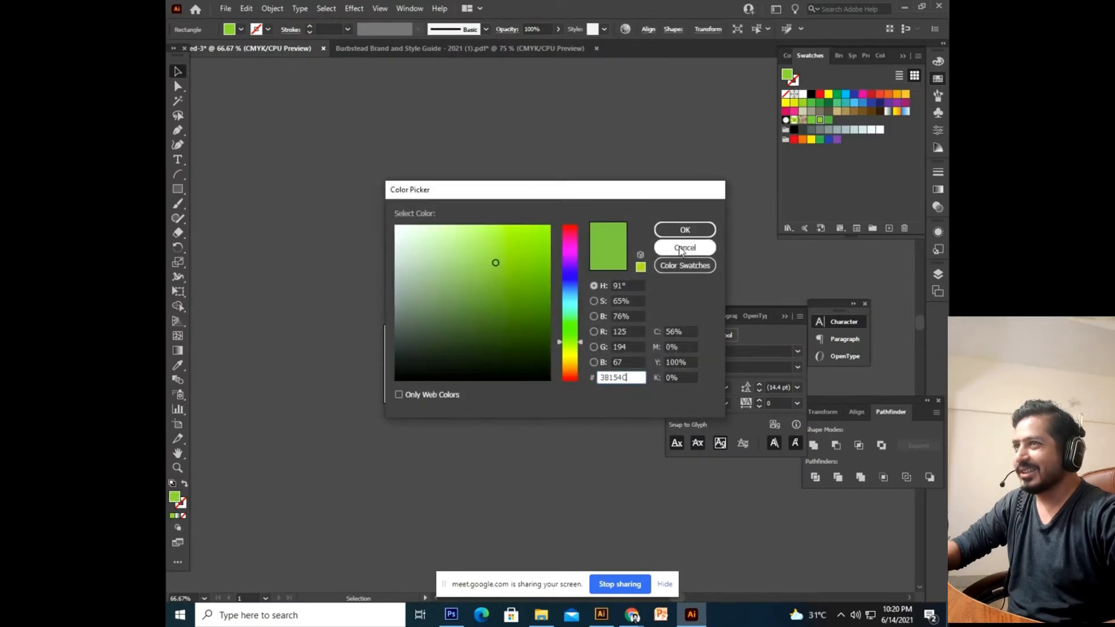
key("Tab")
left_click(681, 235)
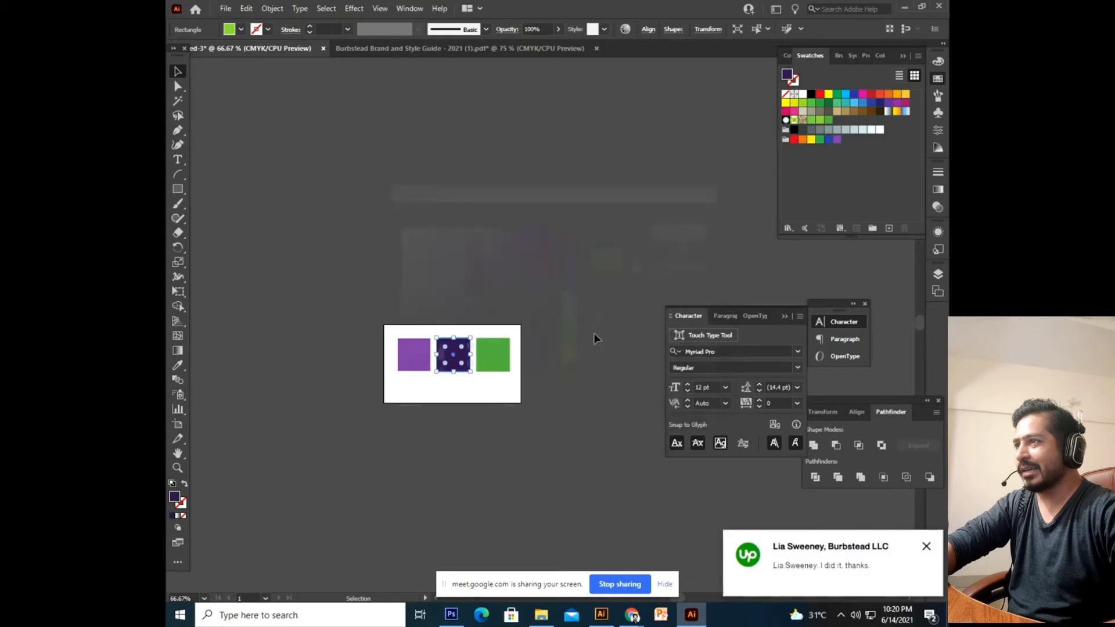
left_click(599, 495)
Delete the remaining green square and zoom in on the two purple squares.
left_click(493, 357)
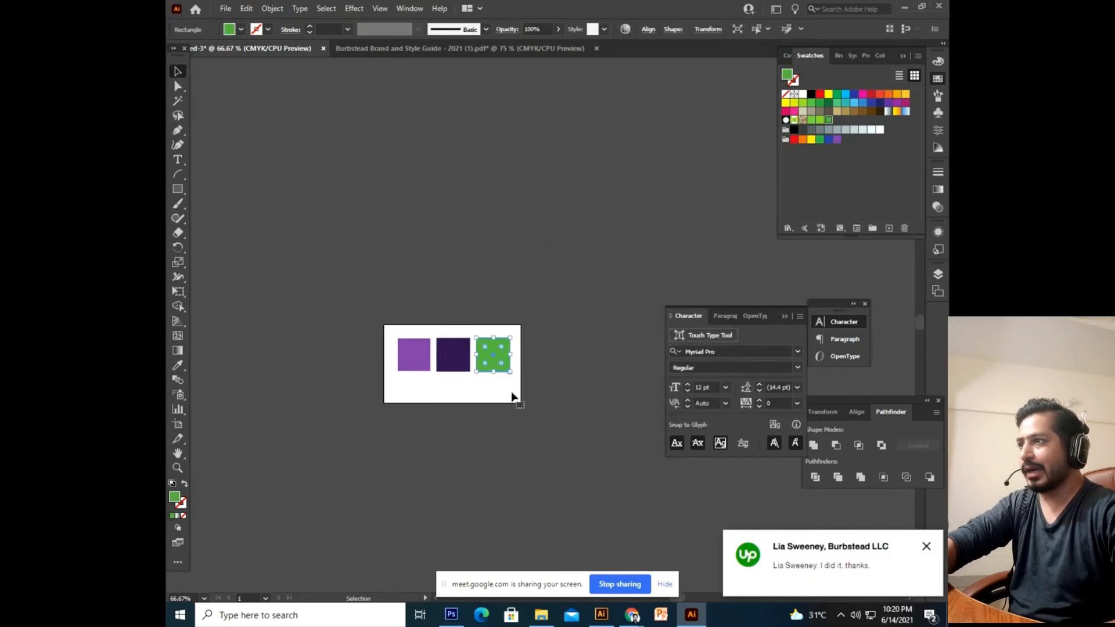
key("Delete")
key("ctrl+1")
key("ctrl+plus")
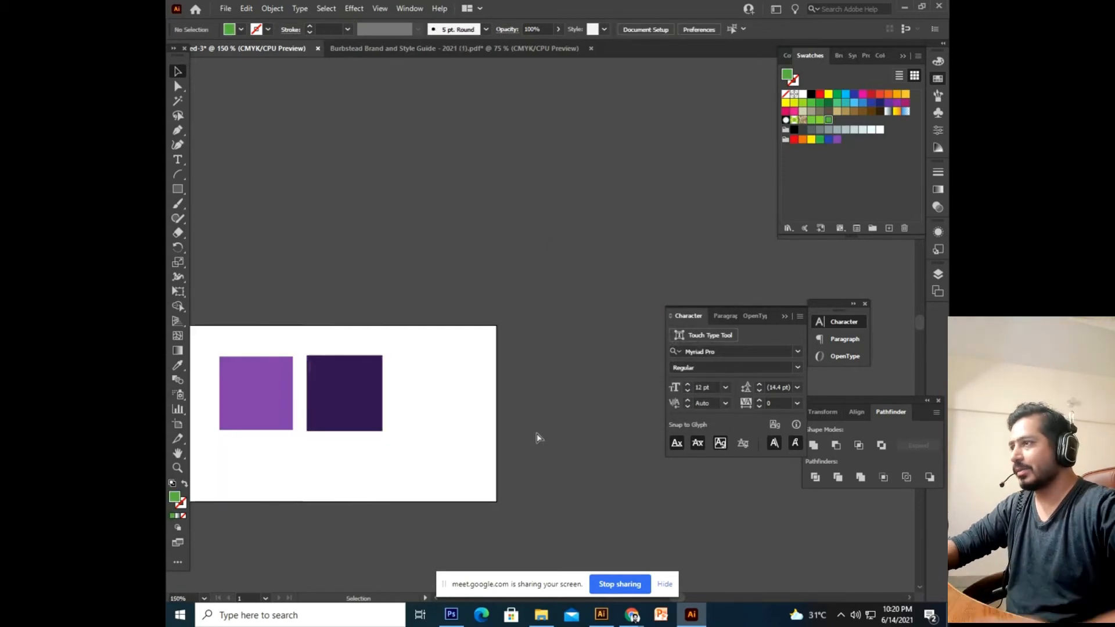
left_click_drag(454, 461, 555, 396)
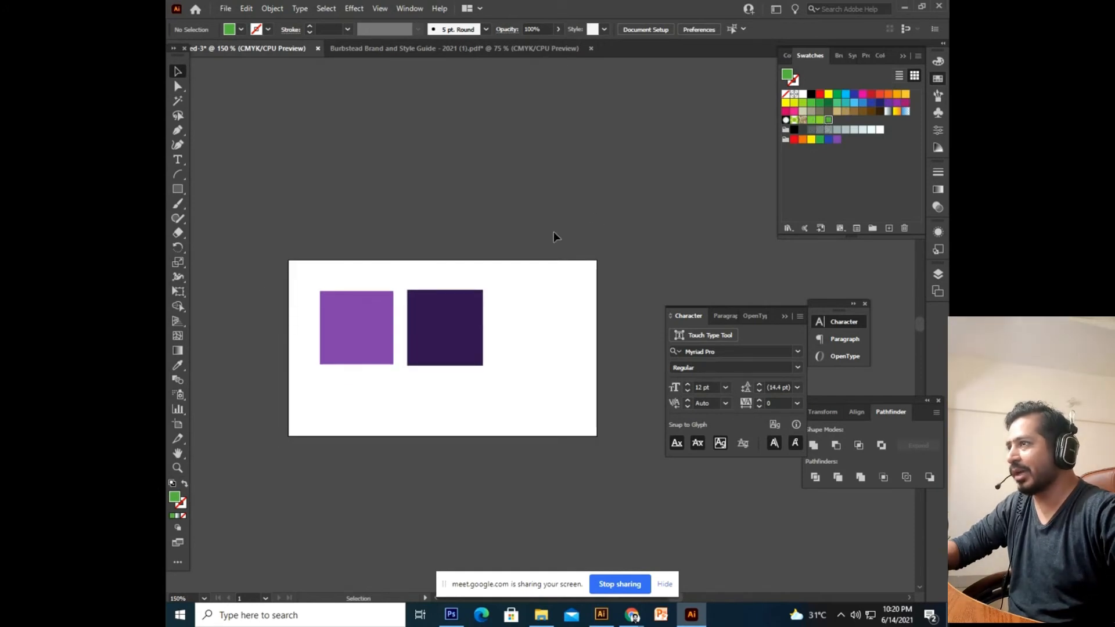
Save the violet and dark purple fills as two new swatches.
left_click(374, 342)
left_click(433, 357, "shift")
left_click(430, 410)
left_click(364, 340)
left_click_drag(178, 503, 859, 129)
left_click(451, 351)
left_click_drag(175, 498, 863, 129)
Delete both purple squares from the artboard.
left_click_drag(566, 207, 297, 409)
key("Delete")
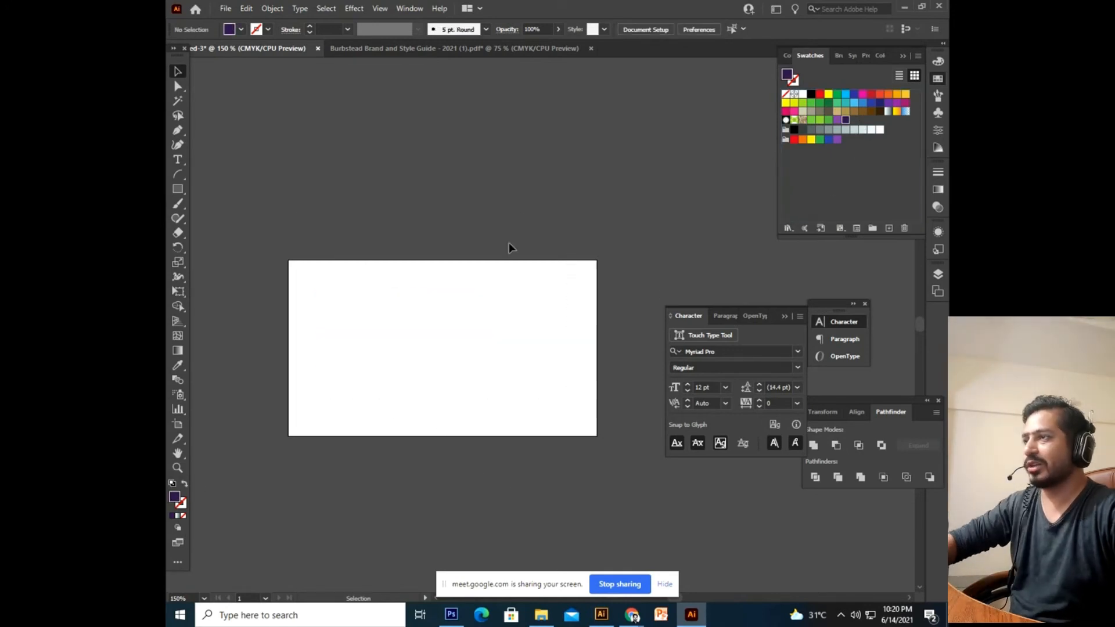
scroll(532, 179, "up", 1)
Open the Brand and Style Guide document, fit the whole cover in view, and select the burbstead logo.
left_click(469, 47)
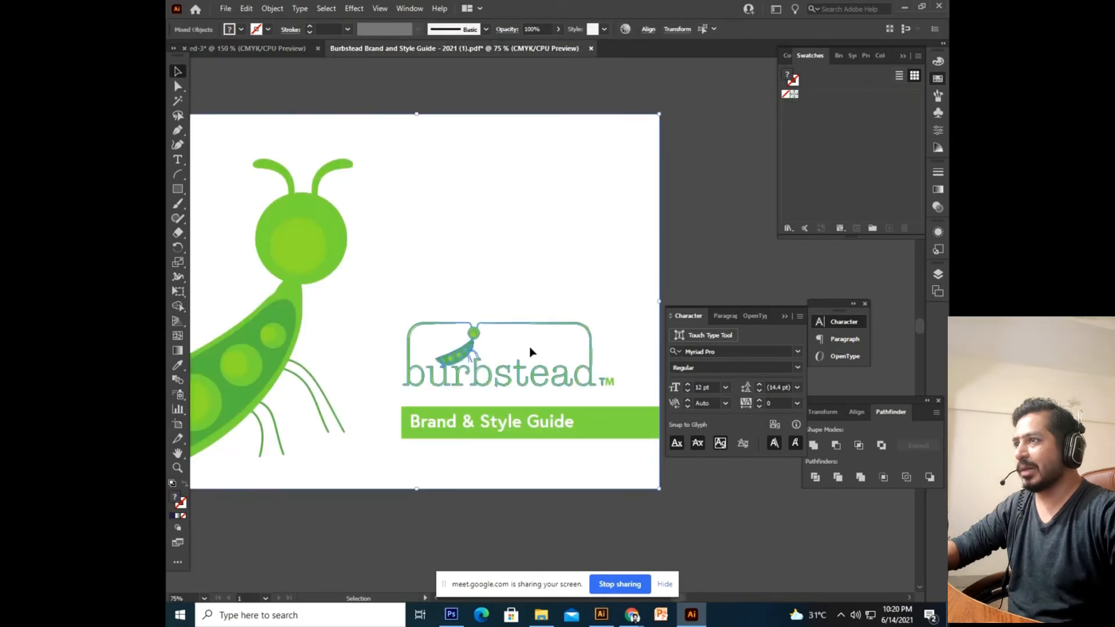
double_click(477, 378)
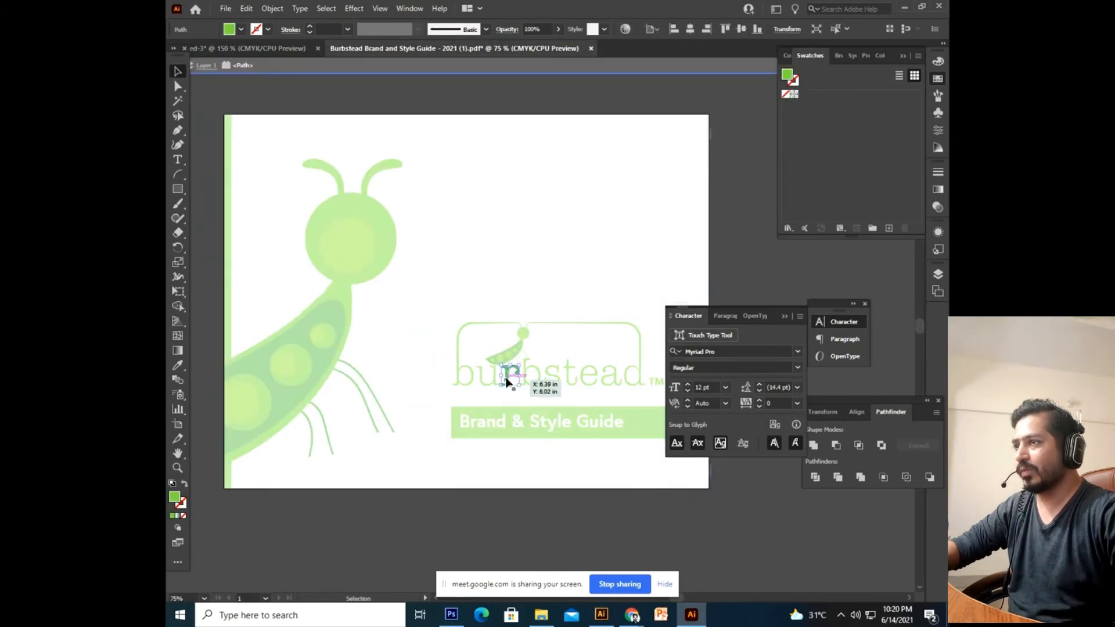
double_click(495, 293)
left_click(501, 385)
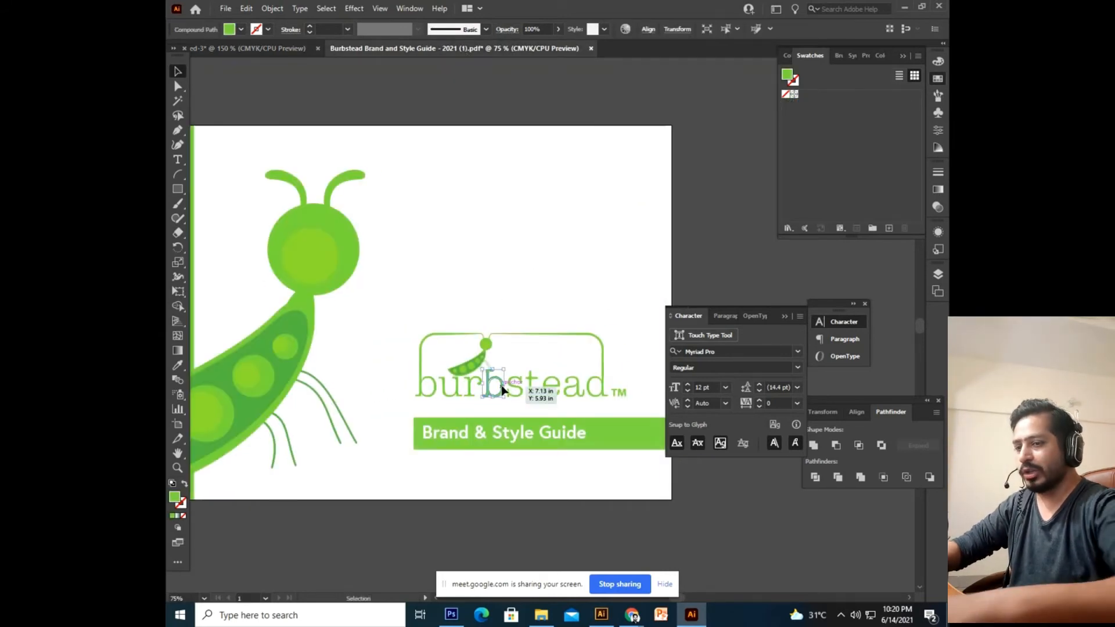
key("ctrl+minus")
key("ctrl+minus")
left_click_drag(573, 241, 523, 290)
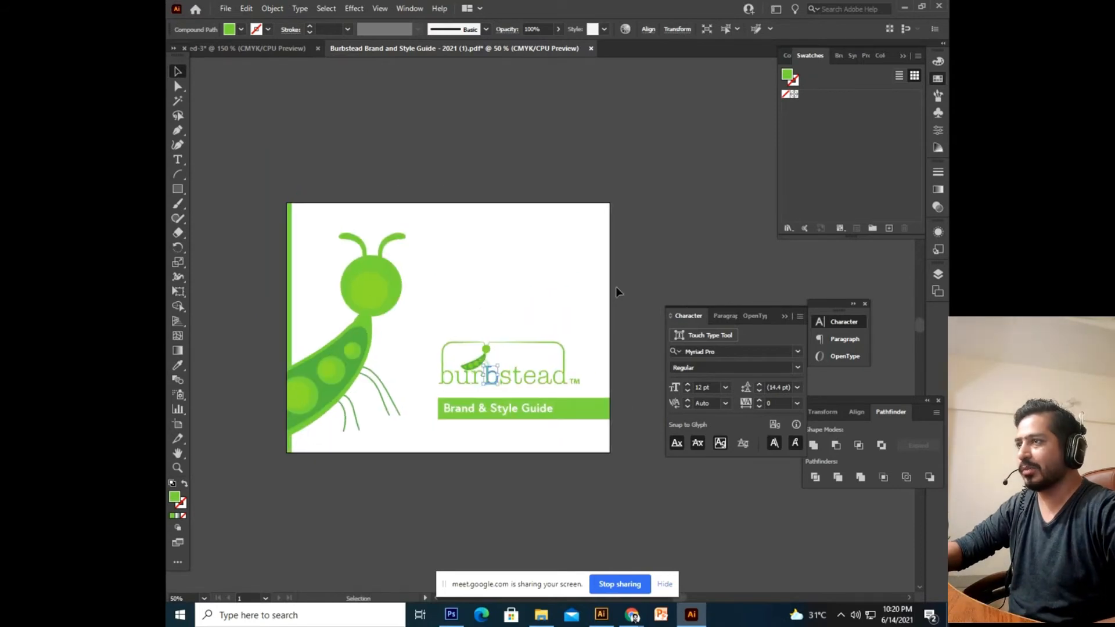
left_click(629, 279)
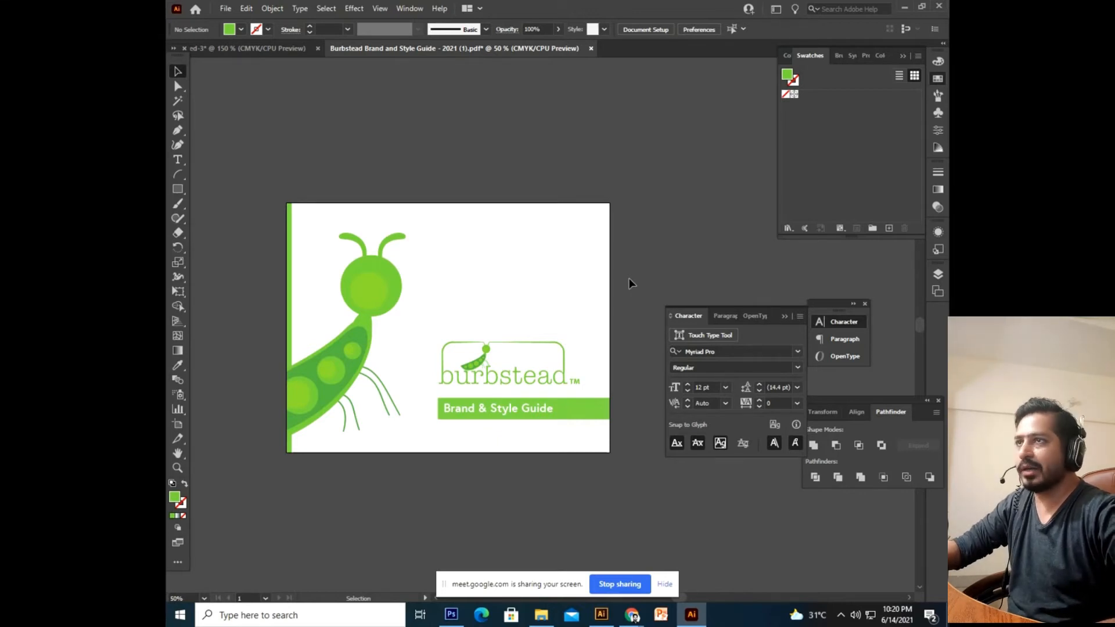
left_click_drag(620, 312, 449, 341)
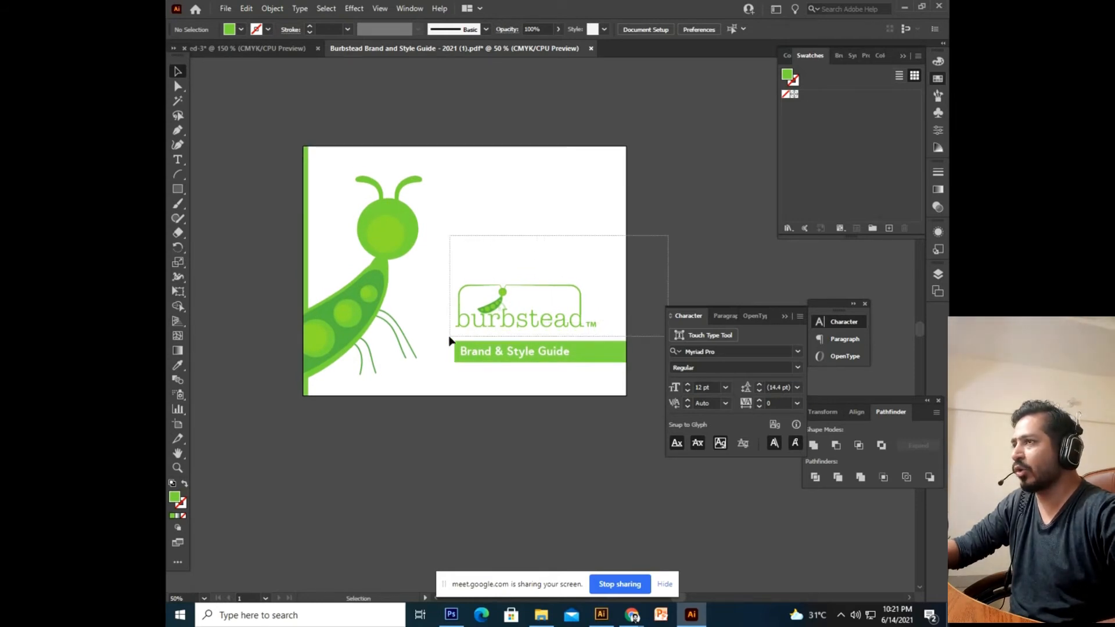
left_click_drag(449, 341, 450, 341)
scroll(539, 94, "up", 2)
Copy the logo artwork above the cover and check its group in isolation mode.
key("v")
scroll(543, 167, "up", 3)
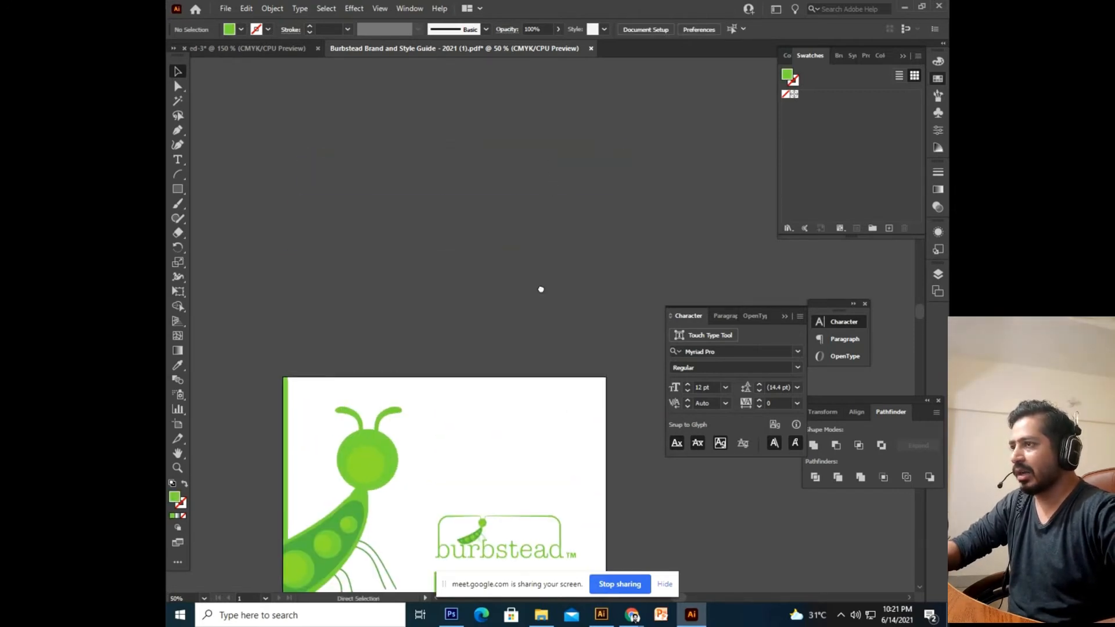
left_click_drag(512, 517, 484, 188)
scroll(554, 261, "up", 3)
left_click(574, 243)
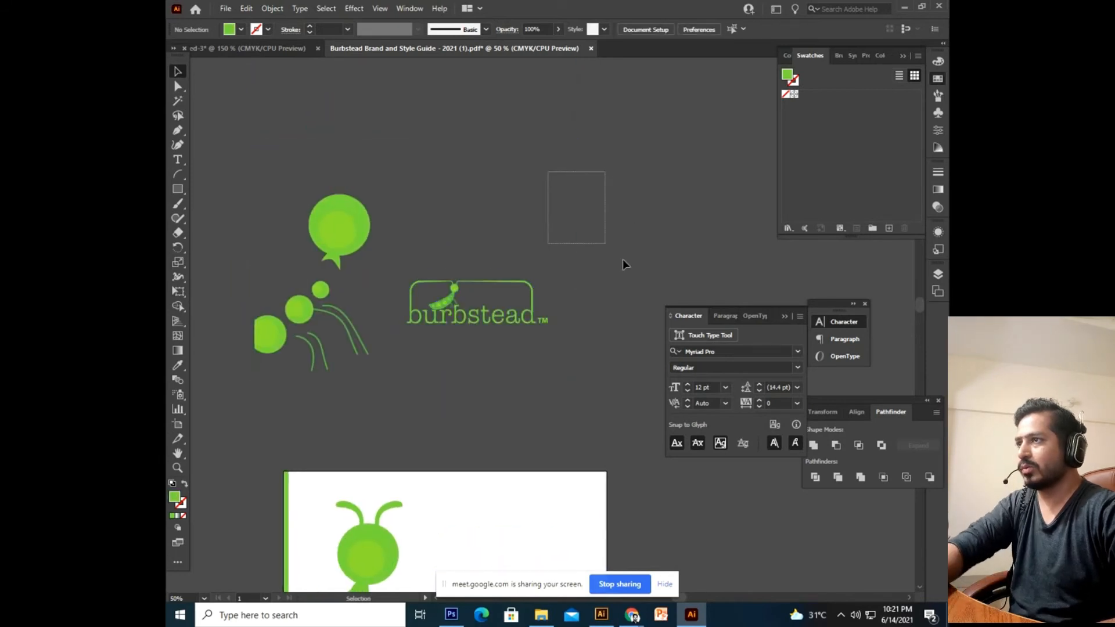
double_click(578, 222)
double_click(584, 222)
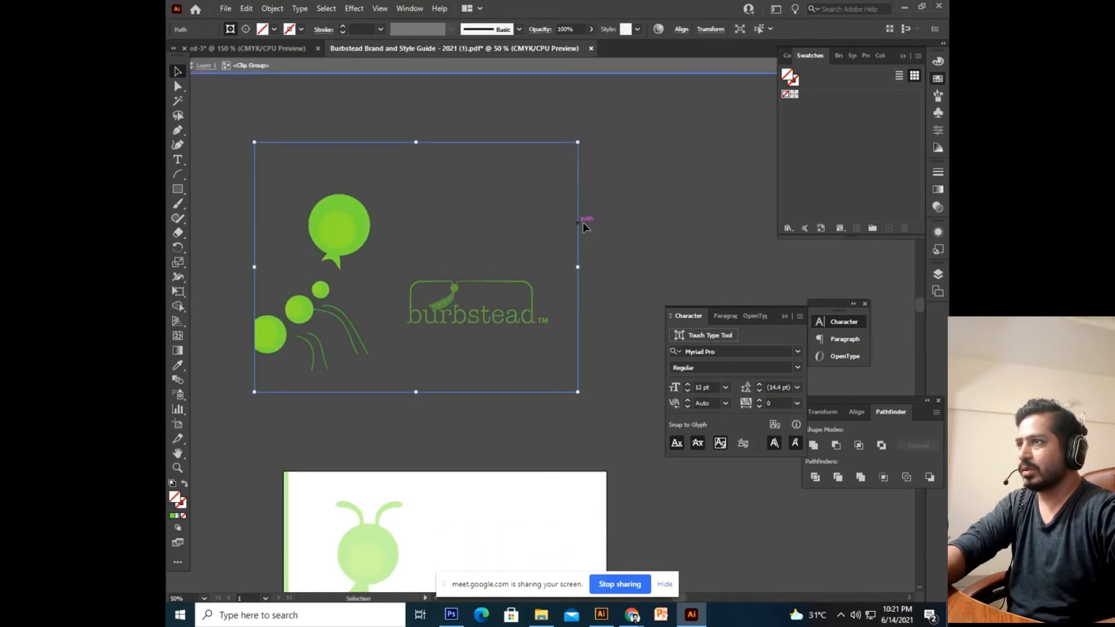
Delete the bubble, dots and curved lines, leaving only the wordmark.
left_click(369, 233)
key("Delete")
left_click_drag(360, 276, 285, 377)
key("Delete")
left_click_drag(366, 208, 606, 376)
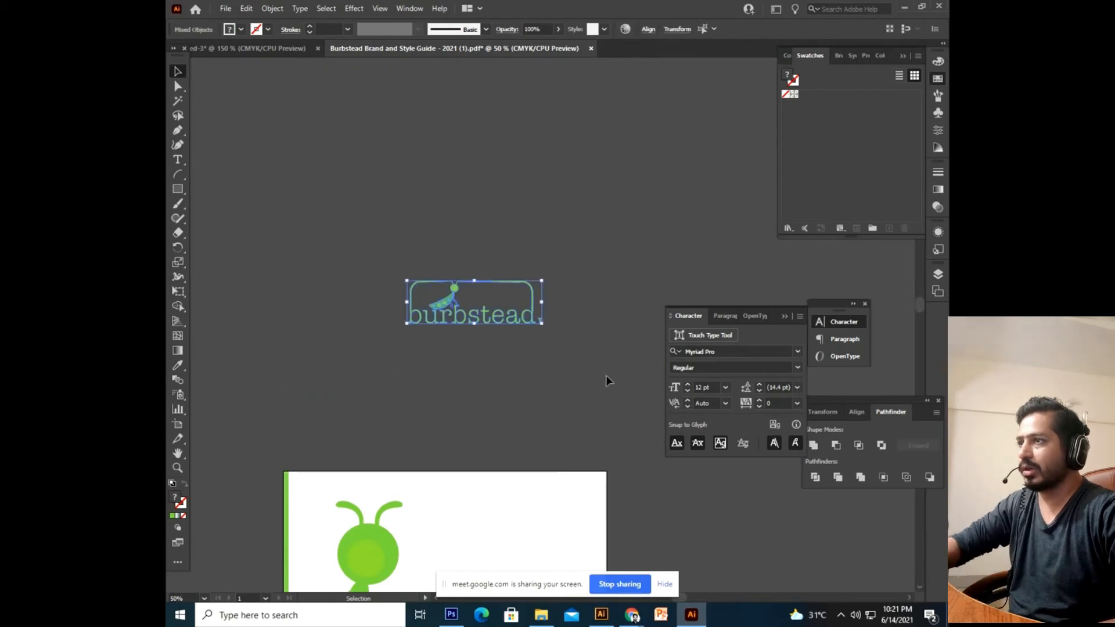
left_click(621, 381)
key("ctrl+z")
left_click(575, 346)
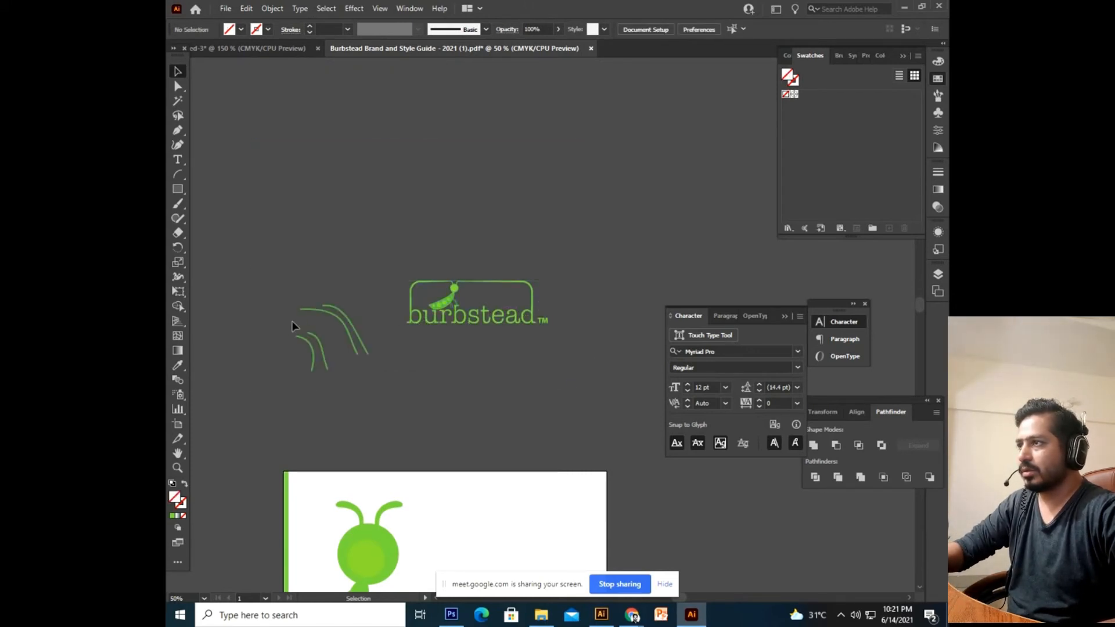
left_click(316, 309)
key("Delete")
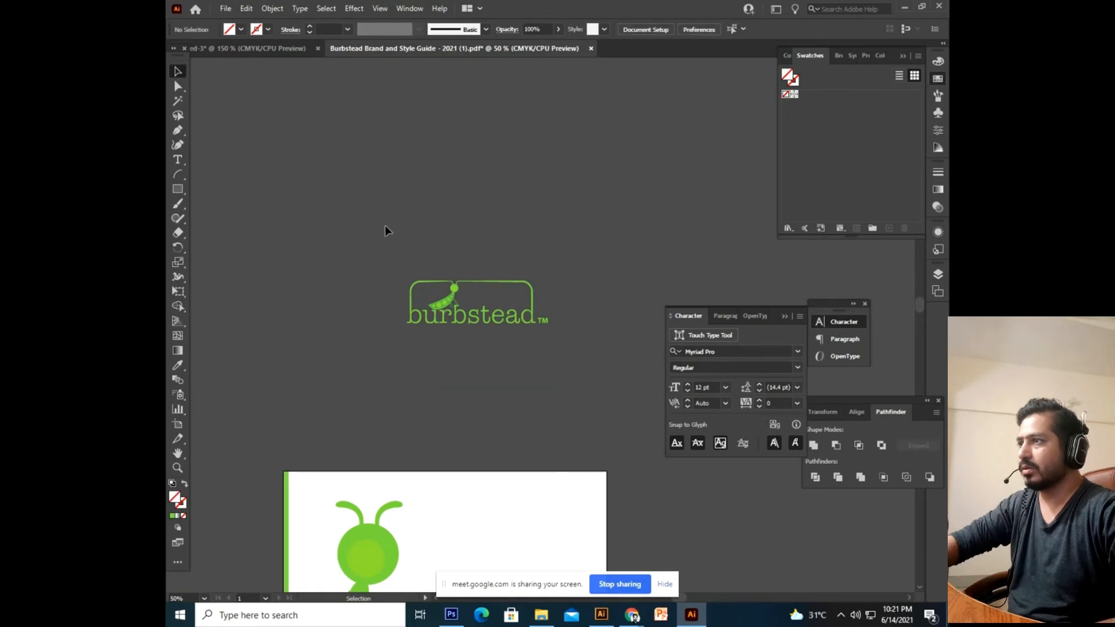
Inspect the frame path in isolation, then marquee-select only the burbstead logo group.
left_click_drag(386, 225, 518, 336)
left_click(573, 230)
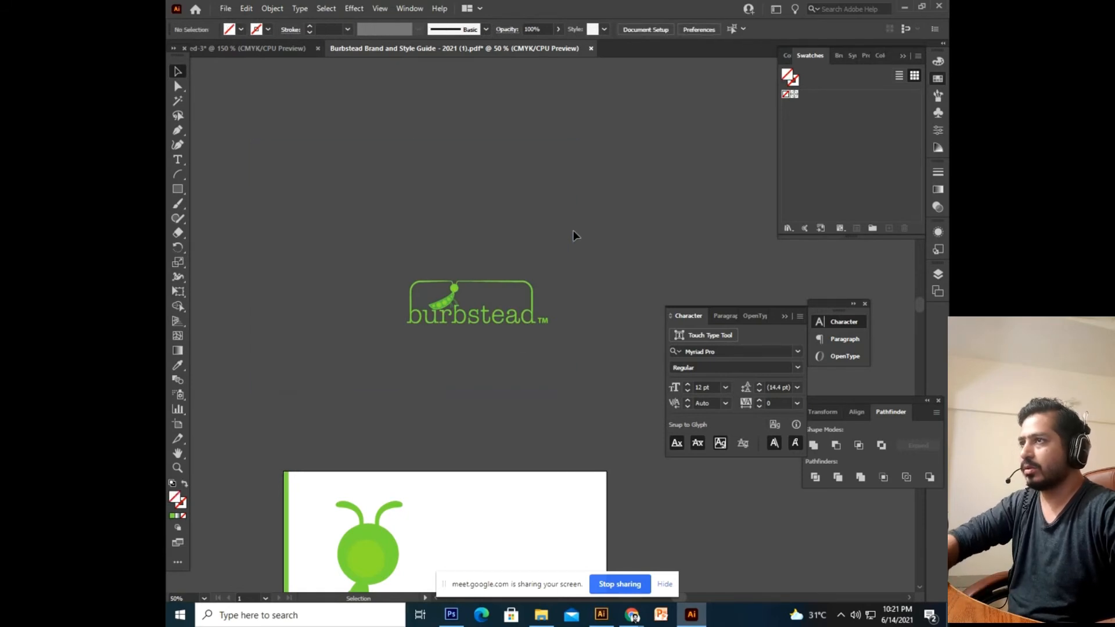
left_click(577, 224)
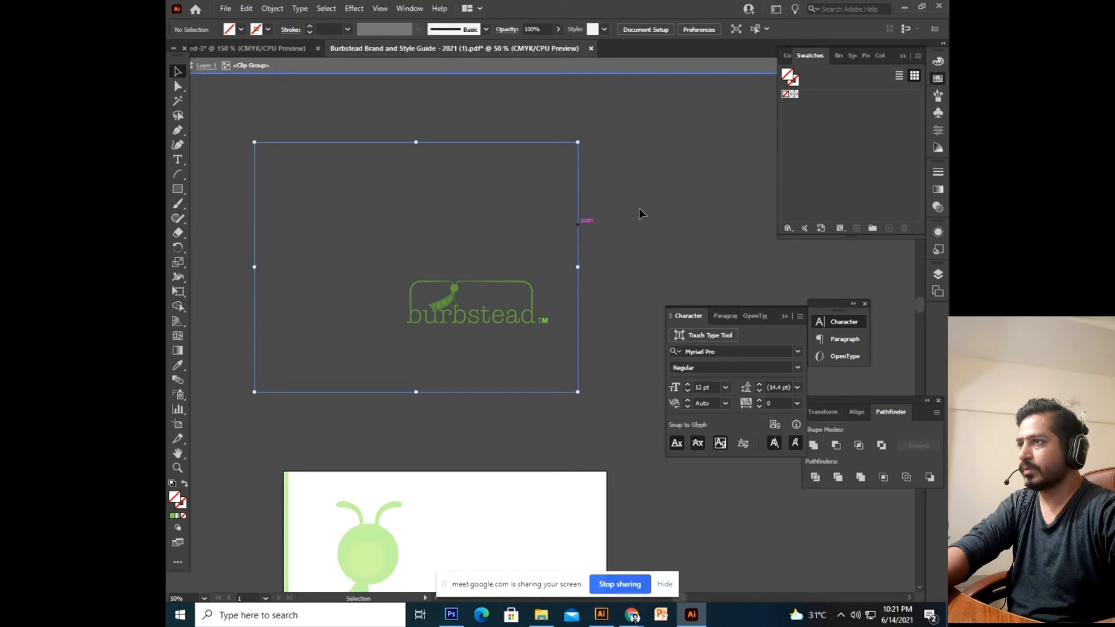
left_click(639, 207)
left_click_drag(639, 207, 483, 255)
left_click(590, 242)
double_click(578, 230)
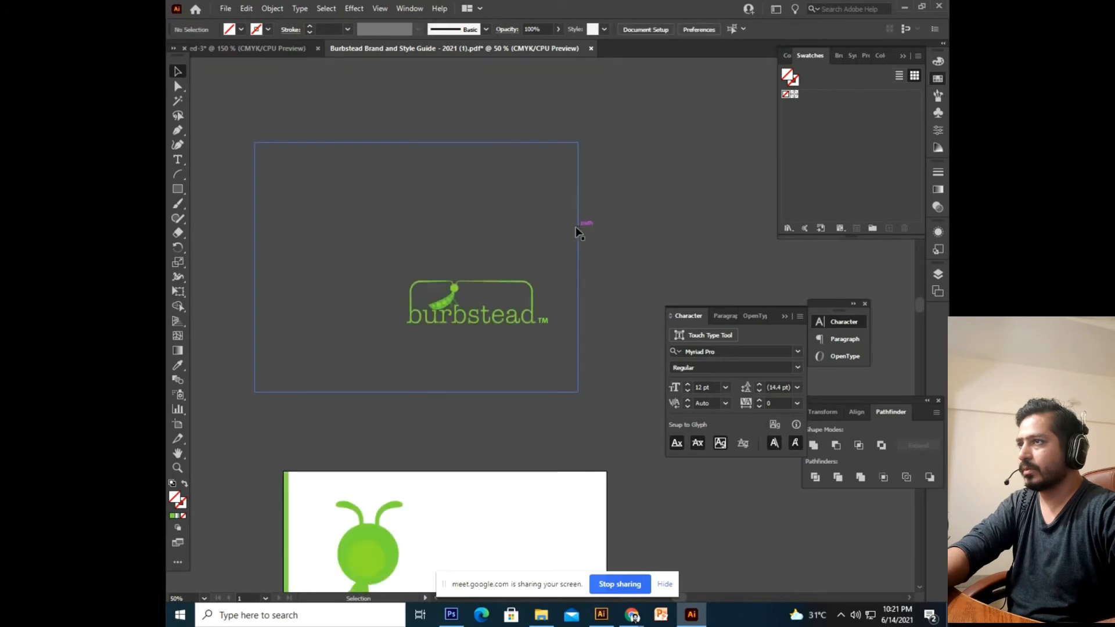
double_click(630, 281)
left_click_drag(640, 199, 549, 259)
double_click(577, 247)
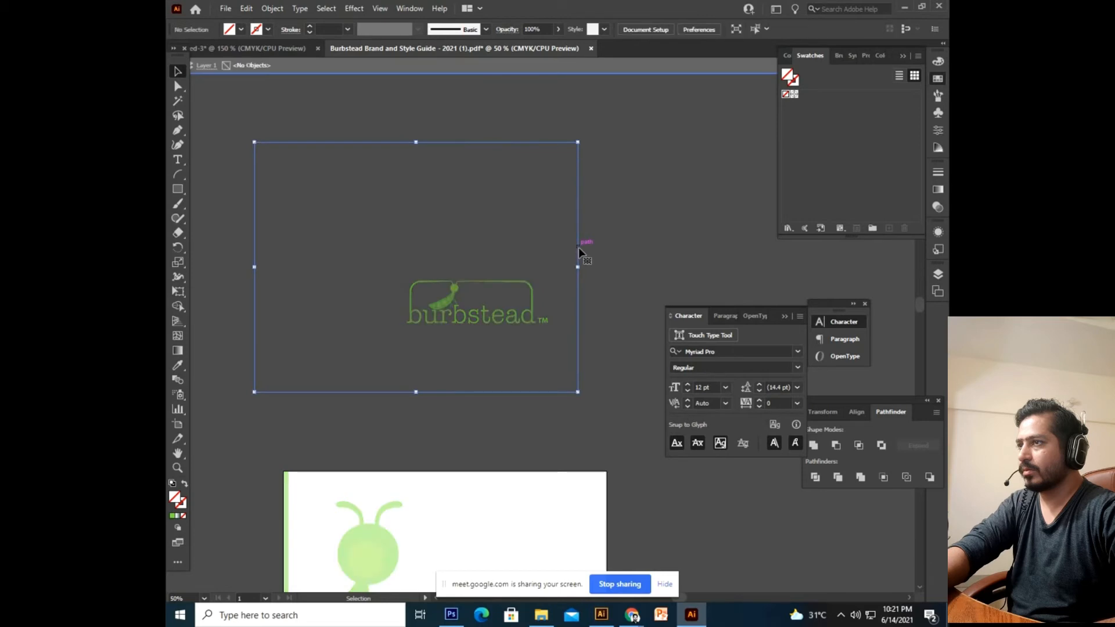
double_click(616, 260)
left_click_drag(629, 173, 346, 372)
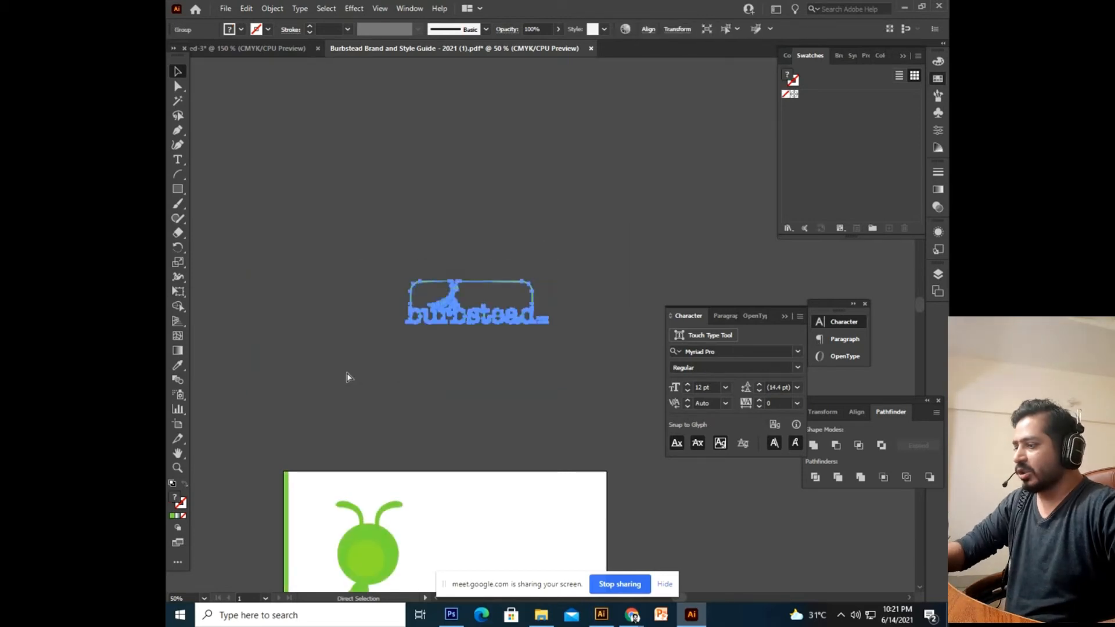
Paste the burbstead logo into Untitled-3 and shrink it to fit the artboard.
left_click(271, 47)
key("ctrl+v")
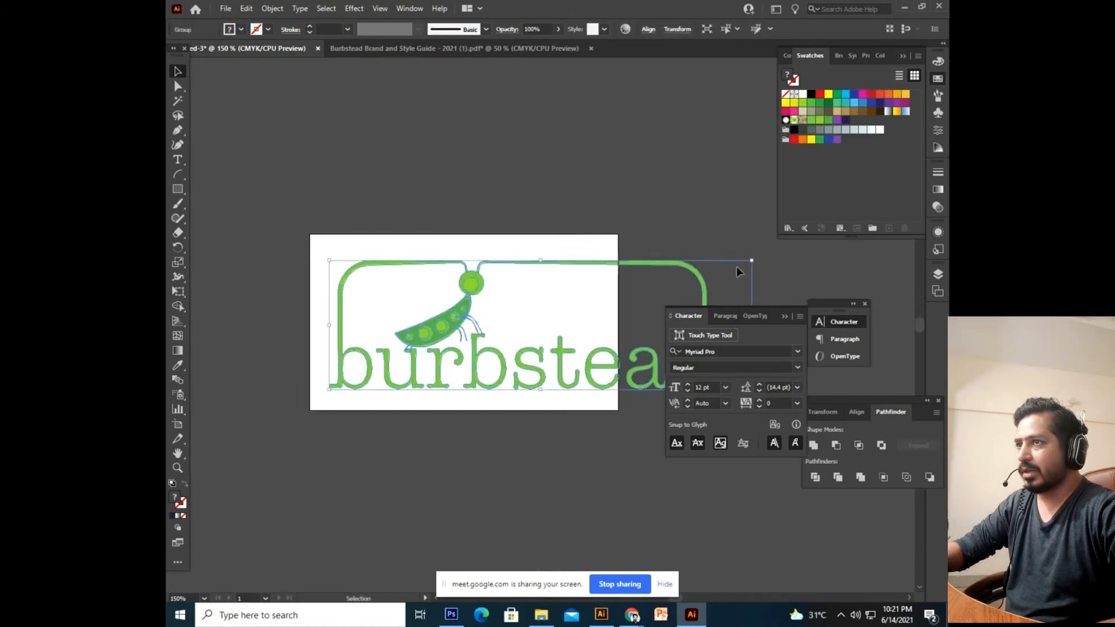
left_click_drag(753, 261, 551, 321)
left_click_drag(503, 376, 535, 360)
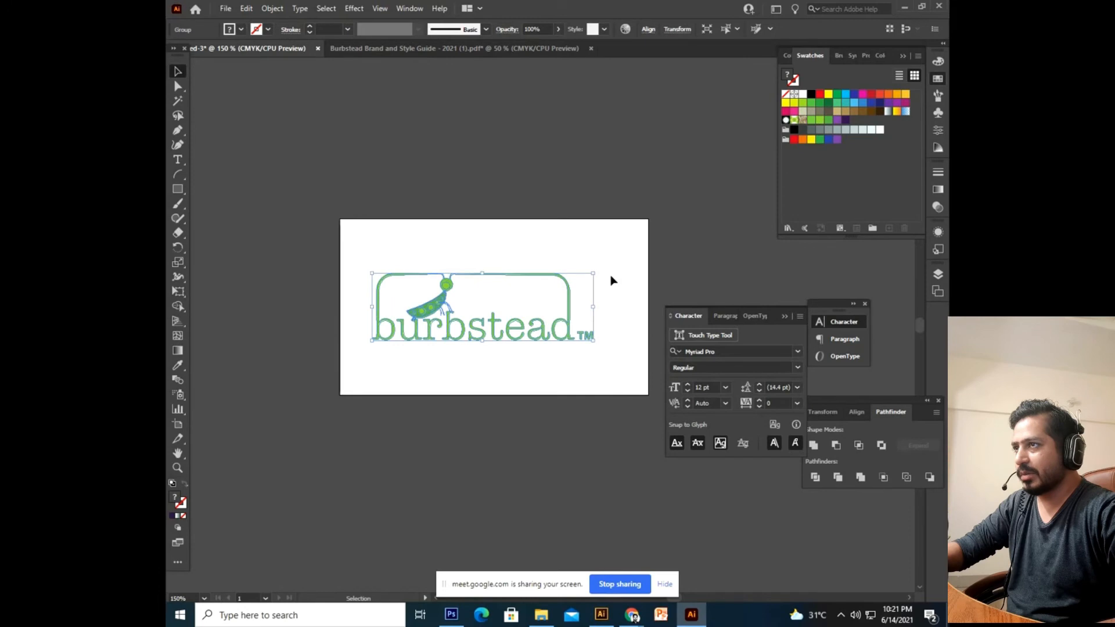
left_click_drag(594, 273, 578, 278)
Fine-tune the logo's position until it sits centred on the artboard.
left_click(580, 172)
left_click_drag(516, 333, 567, 314)
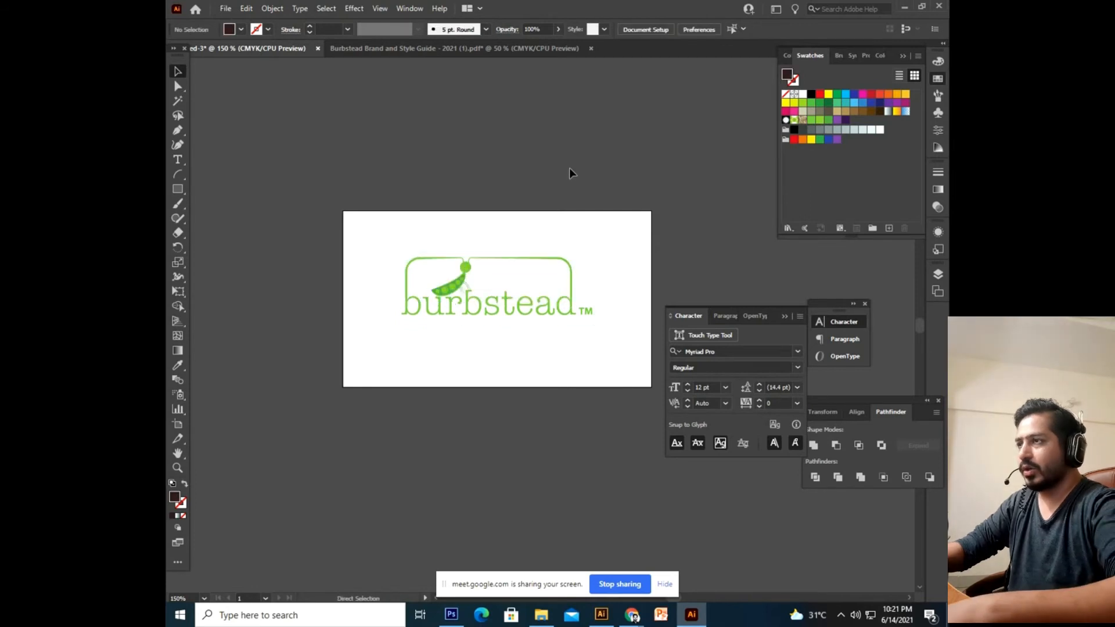
key("ctrl+equal")
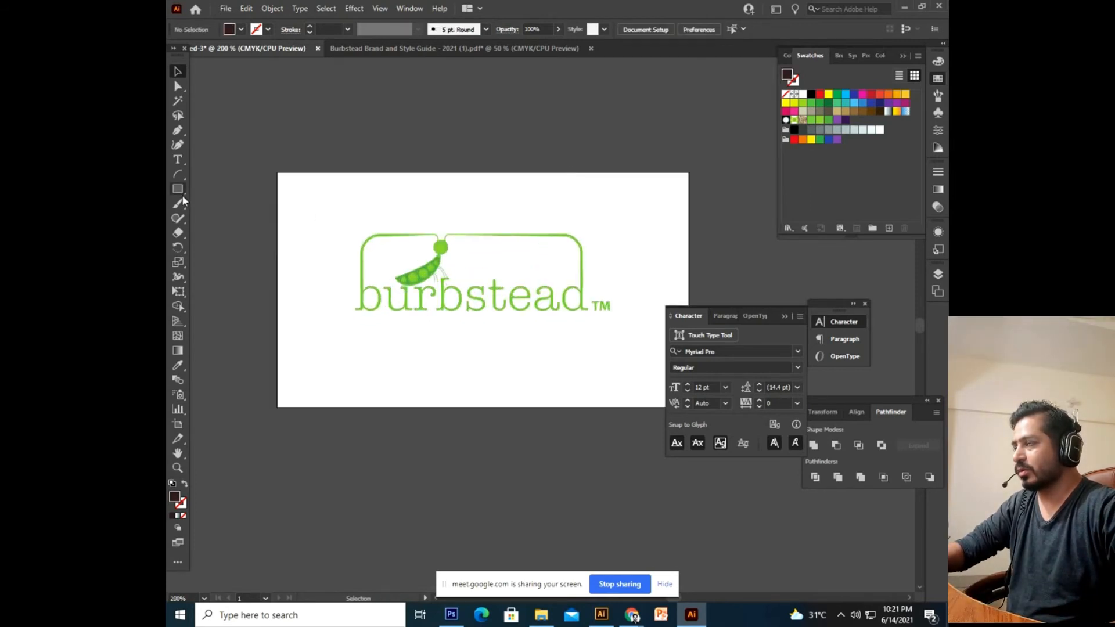
left_click_drag(411, 245, 400, 264)
left_click_drag(423, 282, 419, 293)
left_click(450, 155)
left_click_drag(450, 155, 431, 212)
key("ctrl+minus")
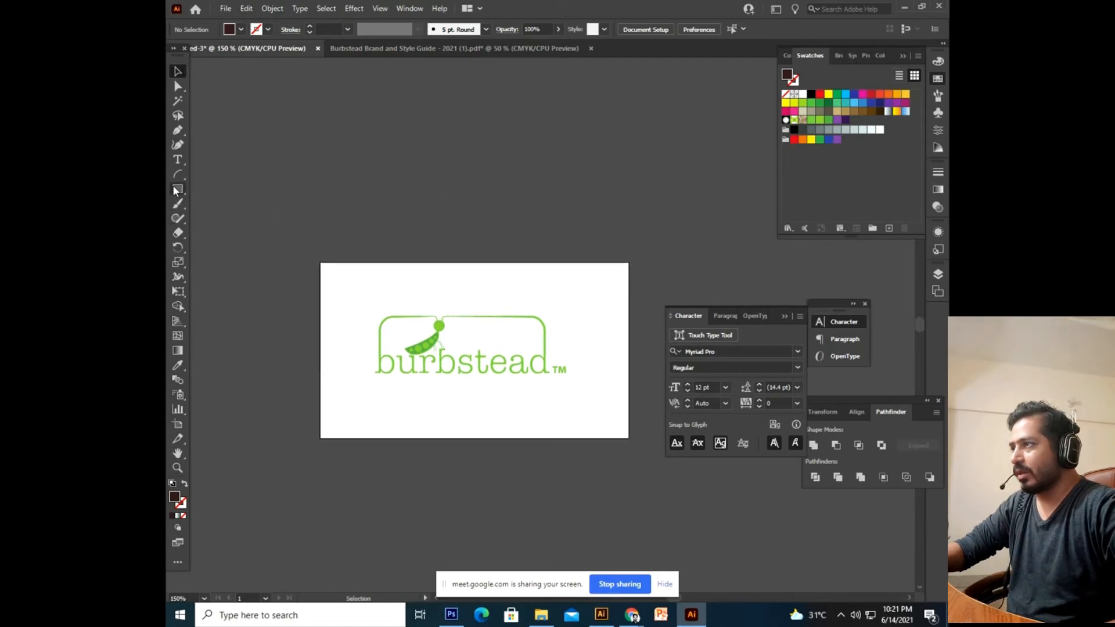
left_click_drag(441, 251, 435, 280)
left_click_drag(534, 378, 540, 419)
left_click_drag(542, 421, 559, 371)
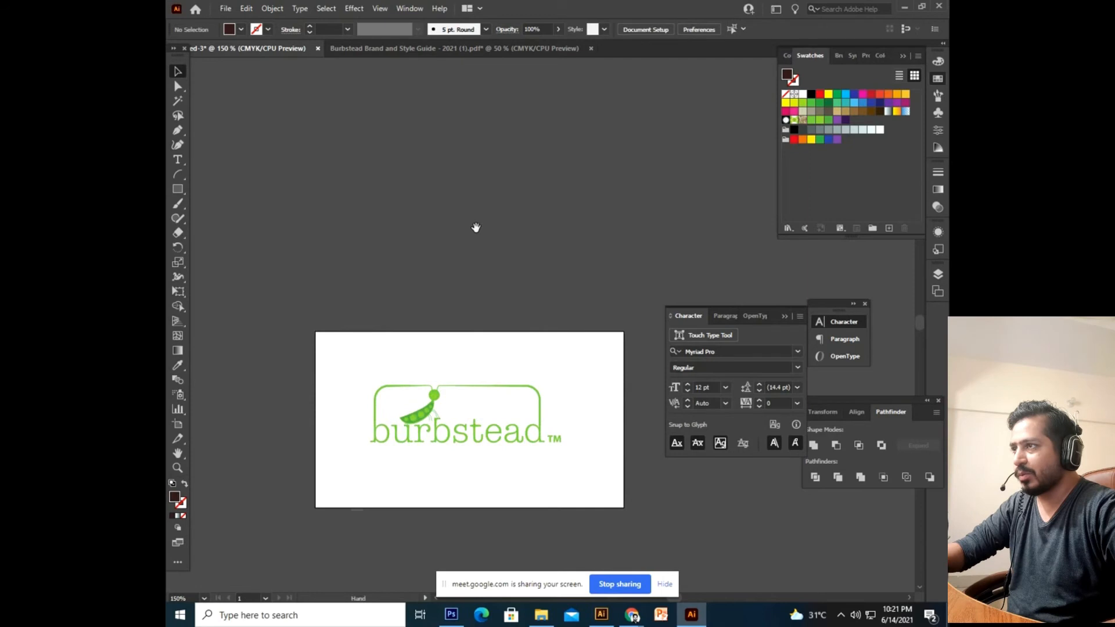
Open the Rectangle tool's size dialog on the canvas, then cancel without drawing.
scroll(353, 234, "up", 3)
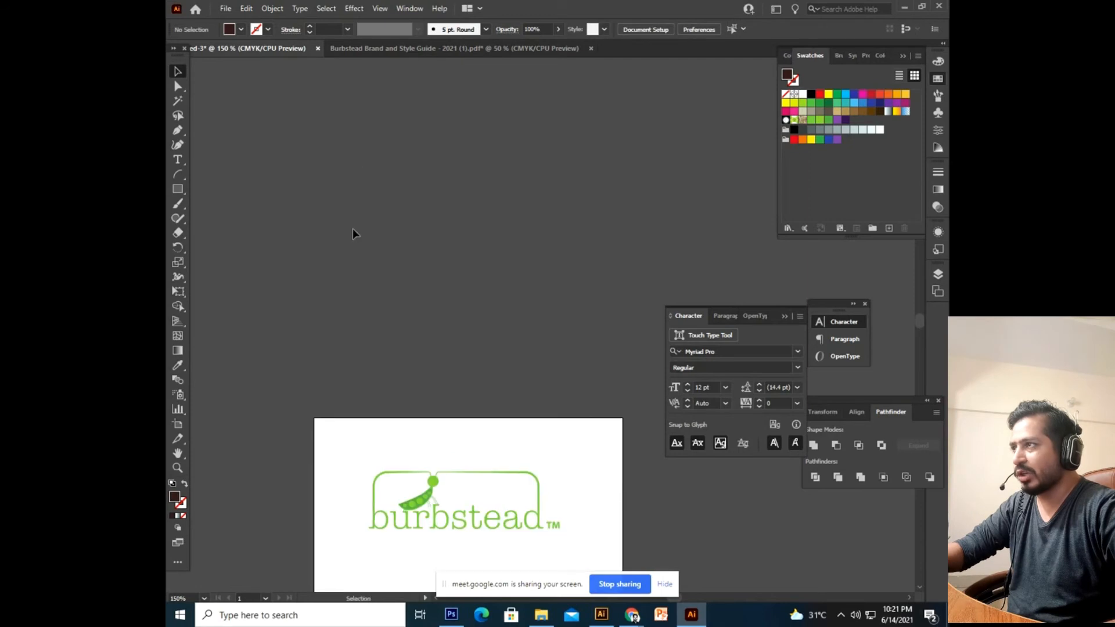
left_click(177, 190)
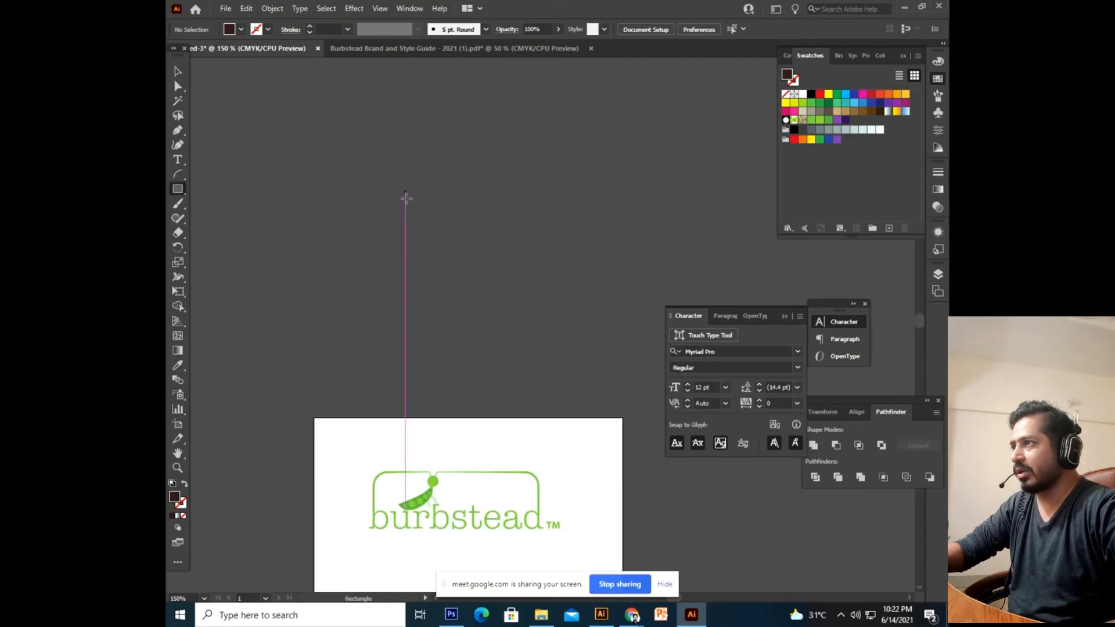
left_click(333, 147)
left_click(578, 324)
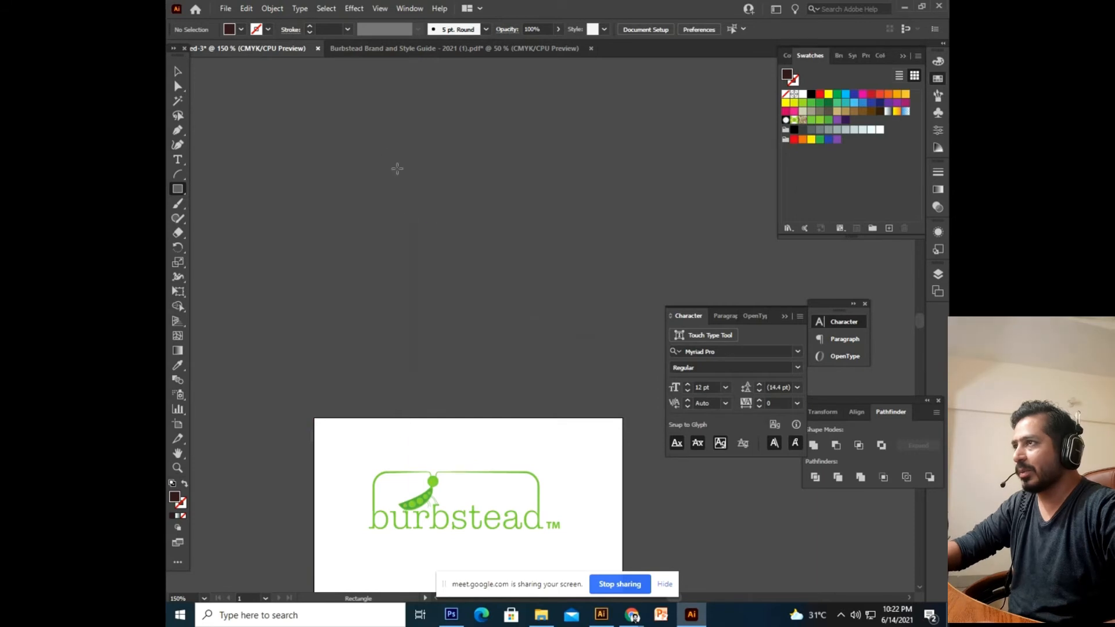
left_click(393, 158)
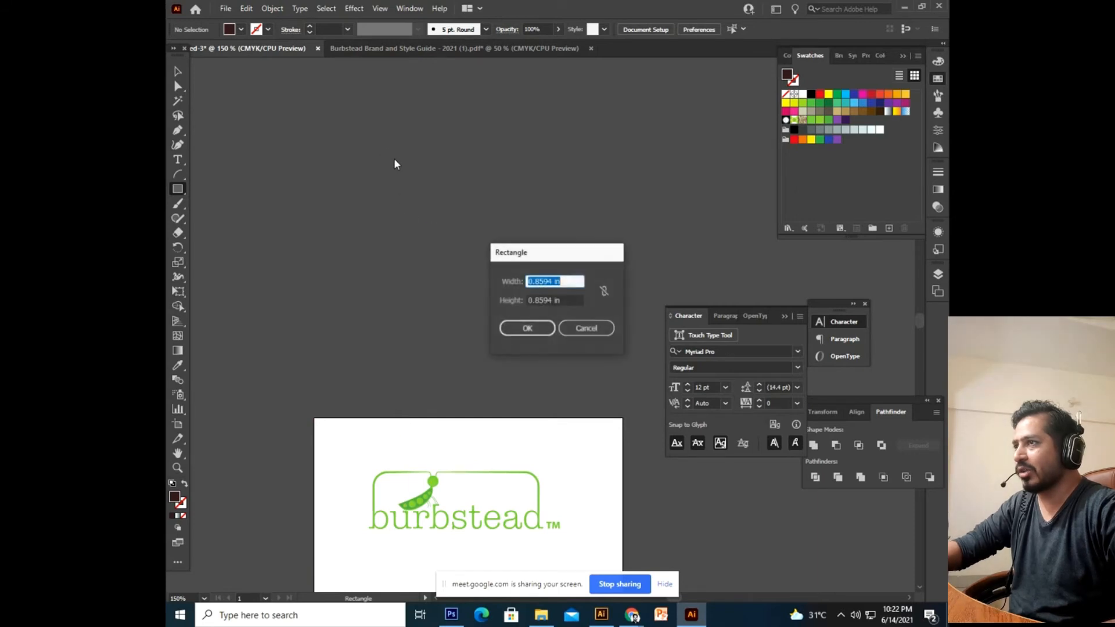
left_click(569, 281)
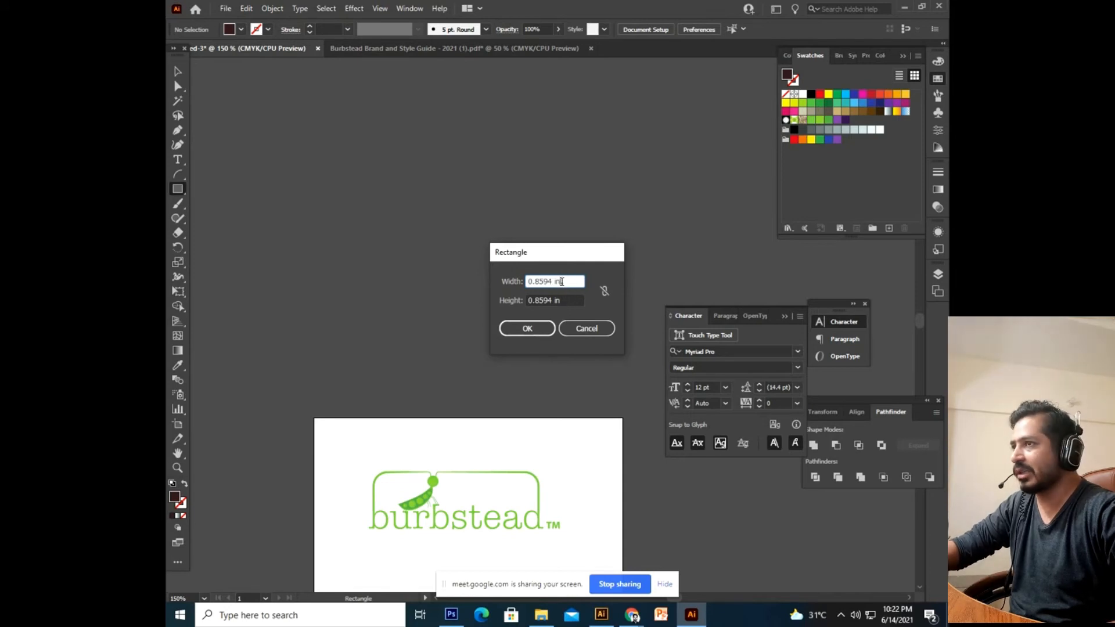
key("Escape")
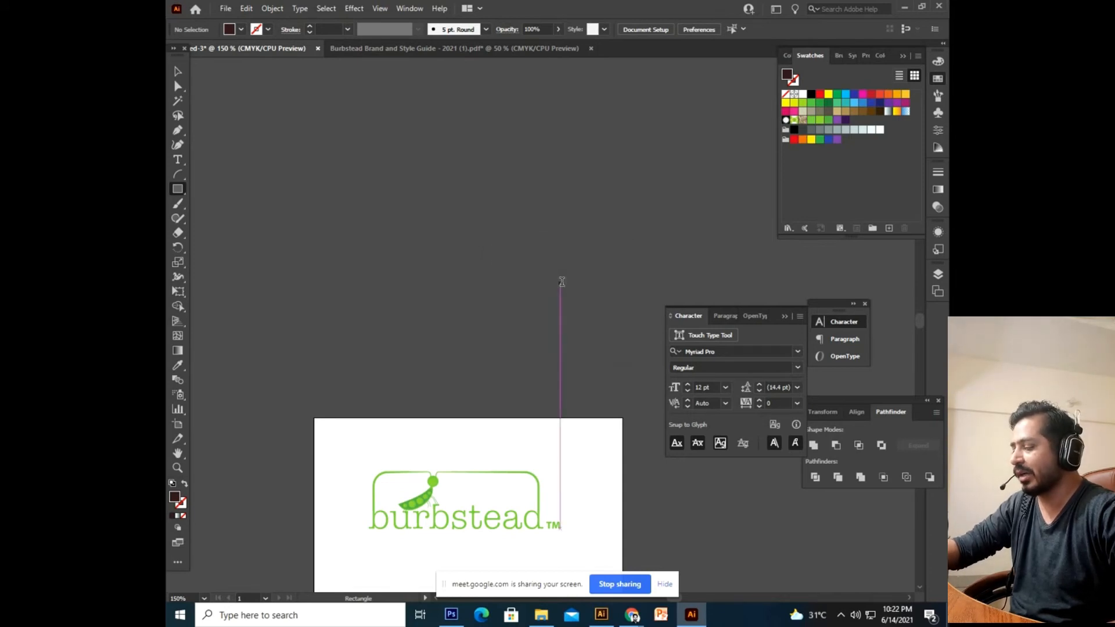
Turn on rulers with Ctrl+R and move the Tools panel to uncover the left ruler.
key("ctrl")
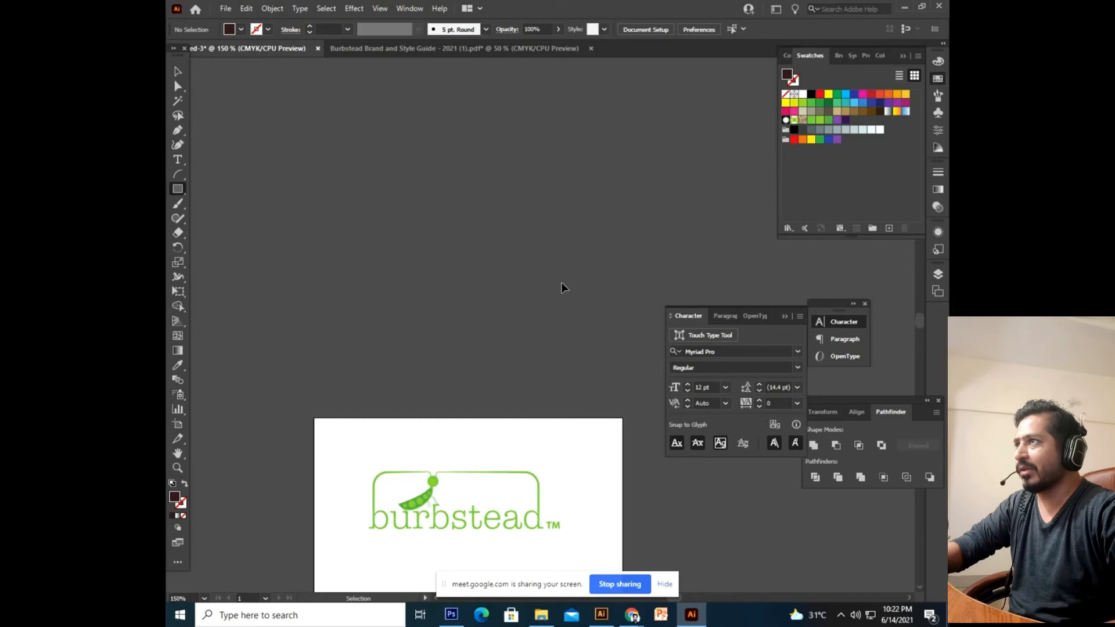
key("ctrl+r")
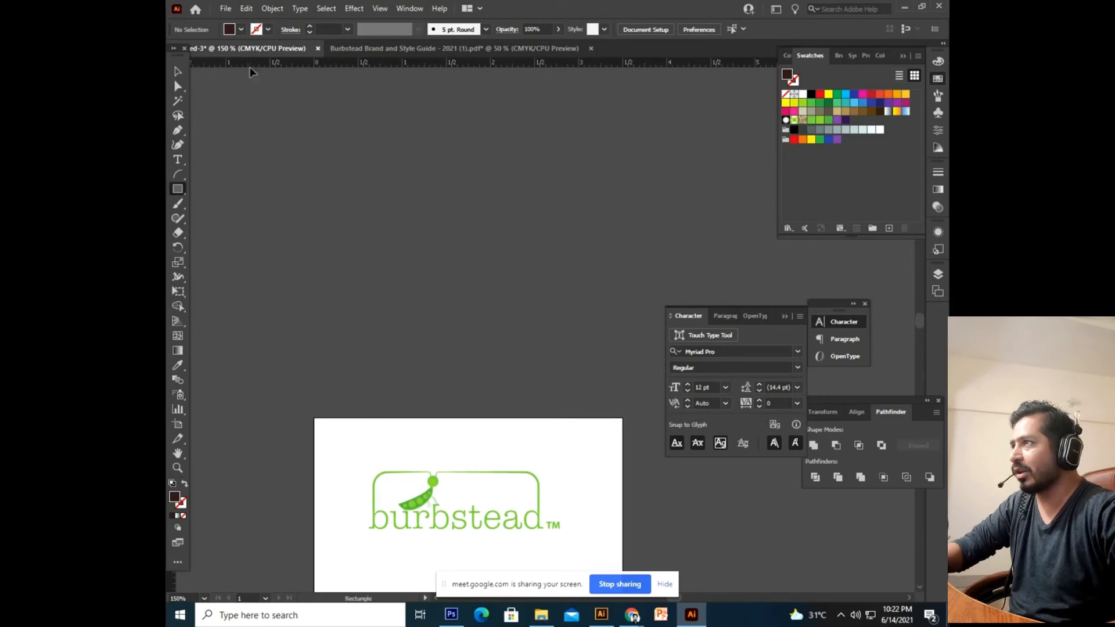
key("ctrl+r")
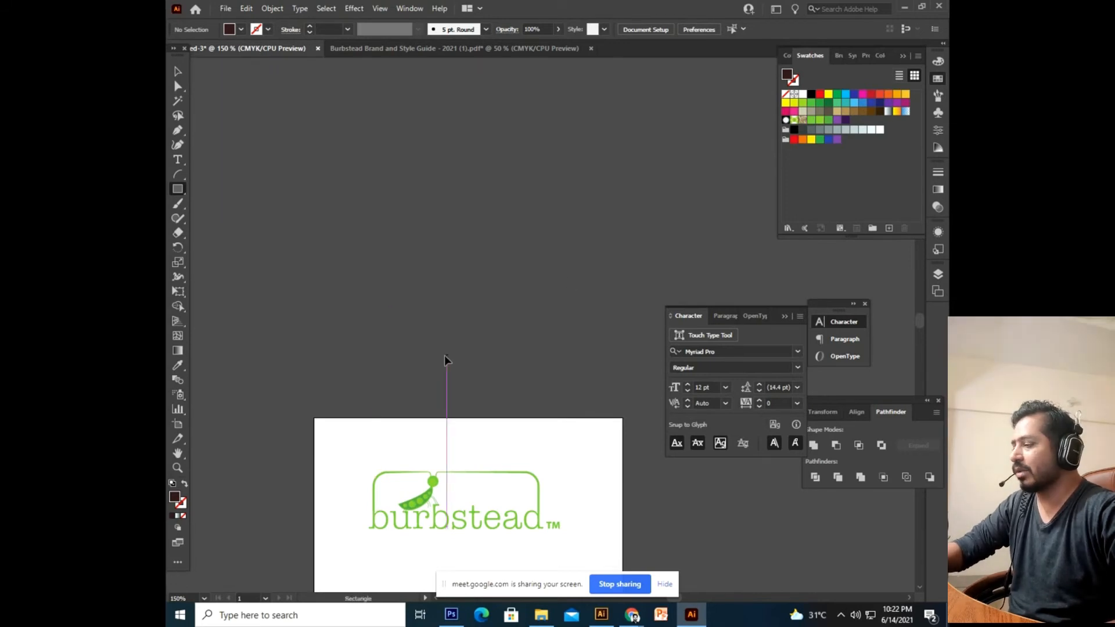
key("ctrl")
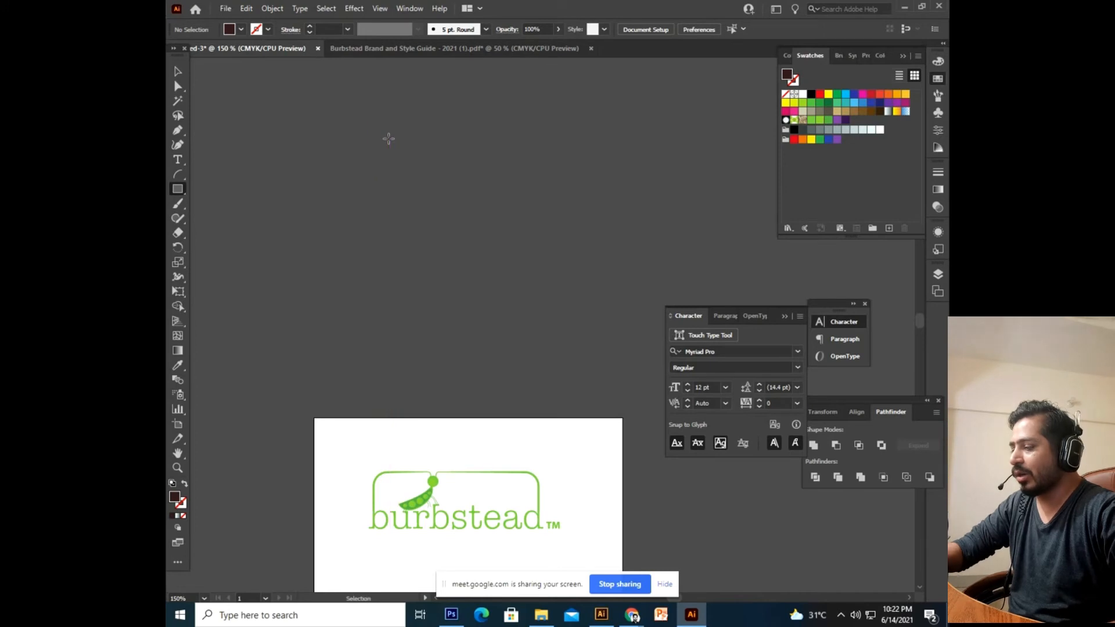
key("ctrl+r")
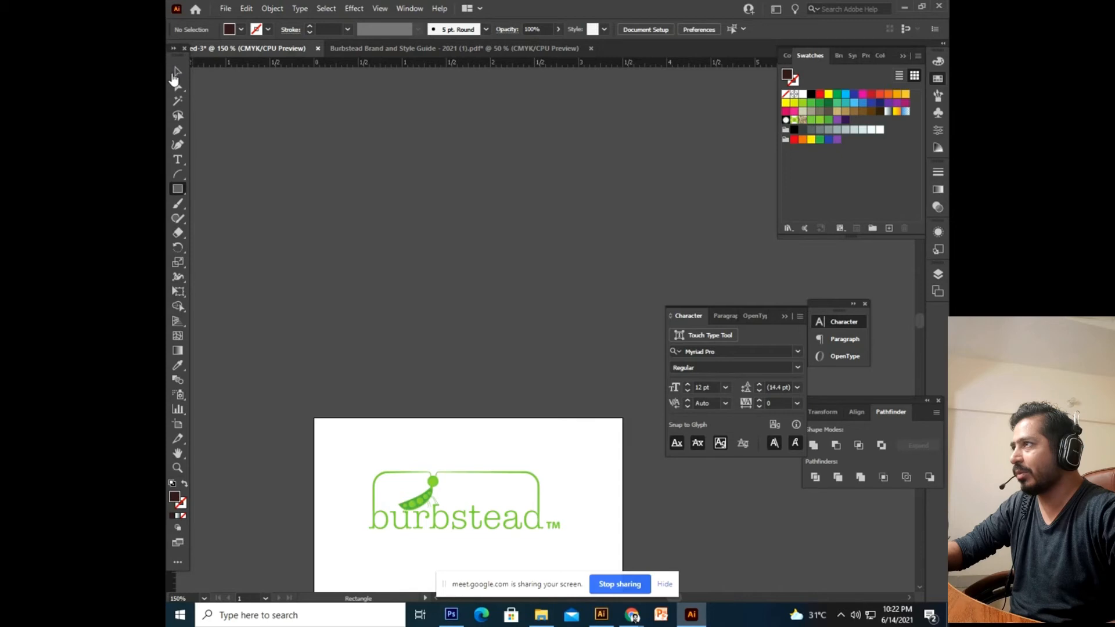
left_click_drag(167, 46, 170, 102)
left_click(421, 186)
key("Escape")
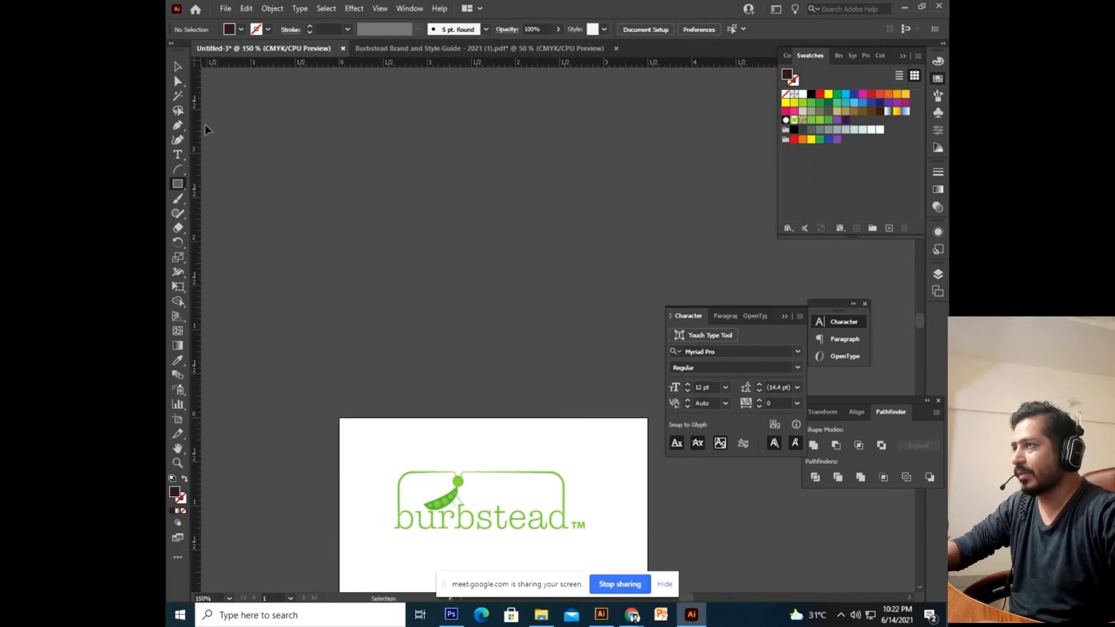
Draw a 3.5 × 2.0 in rectangle through the Rectangle size dialog.
left_click(324, 192)
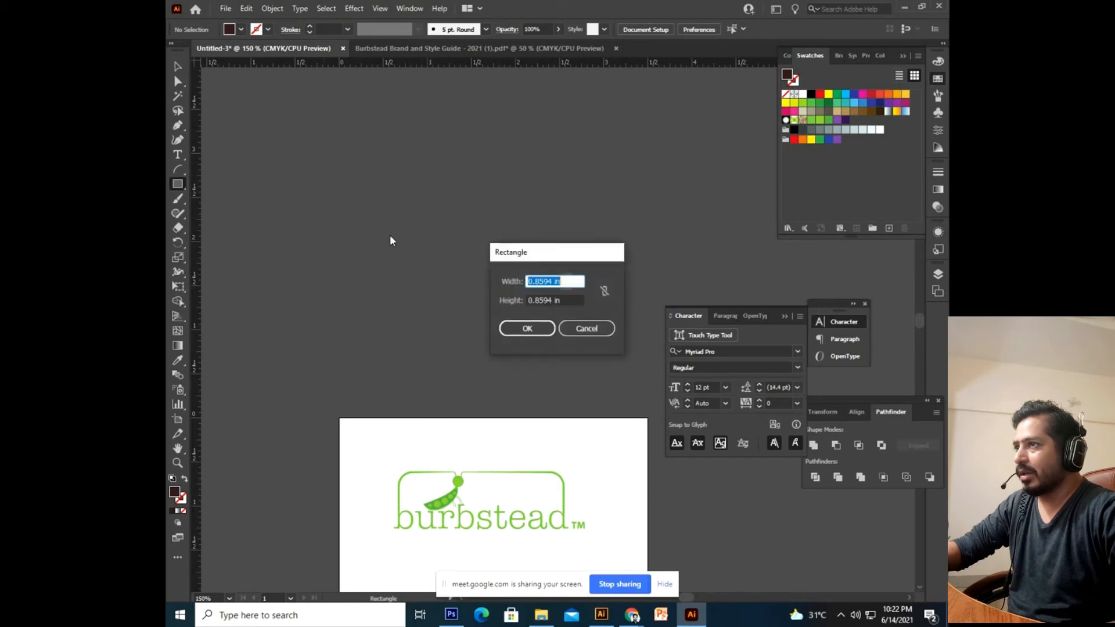
left_click(585, 338)
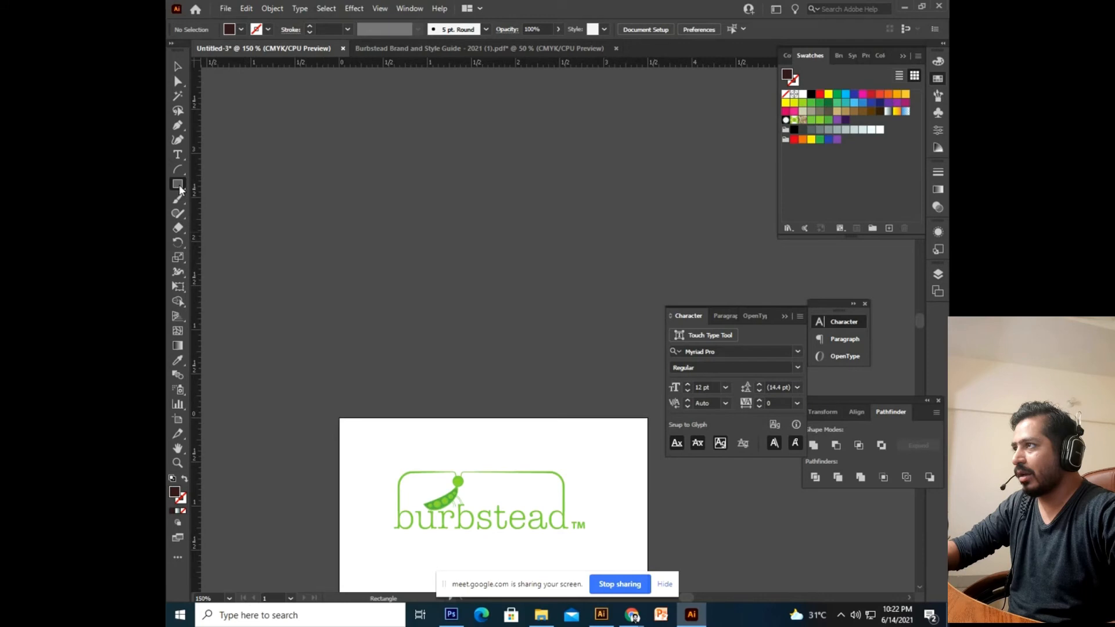
left_click(366, 225)
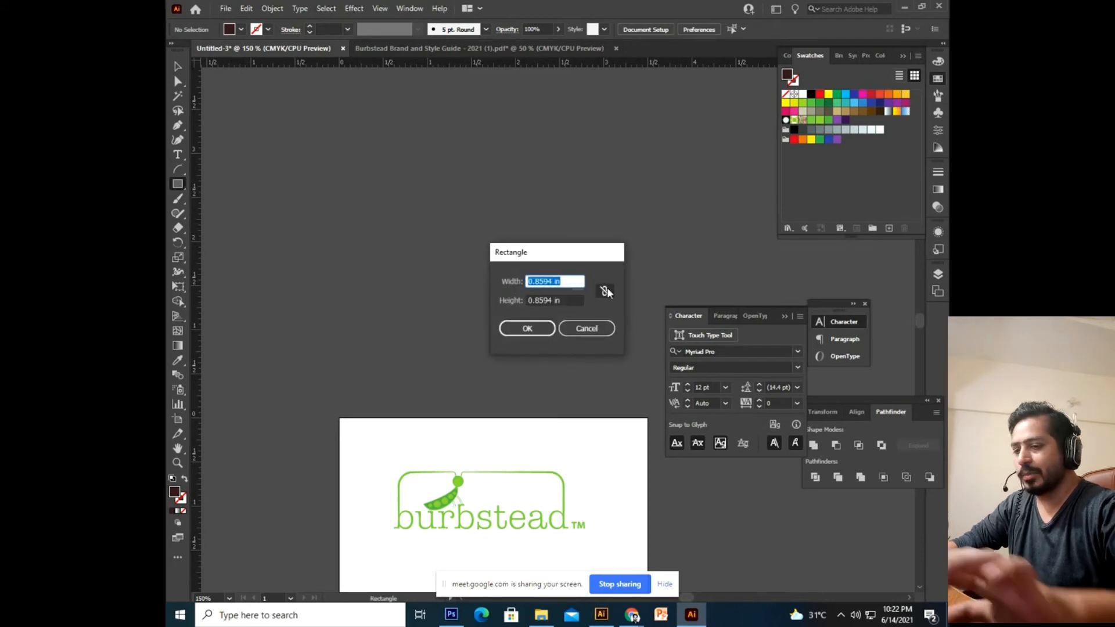
type("3.5")
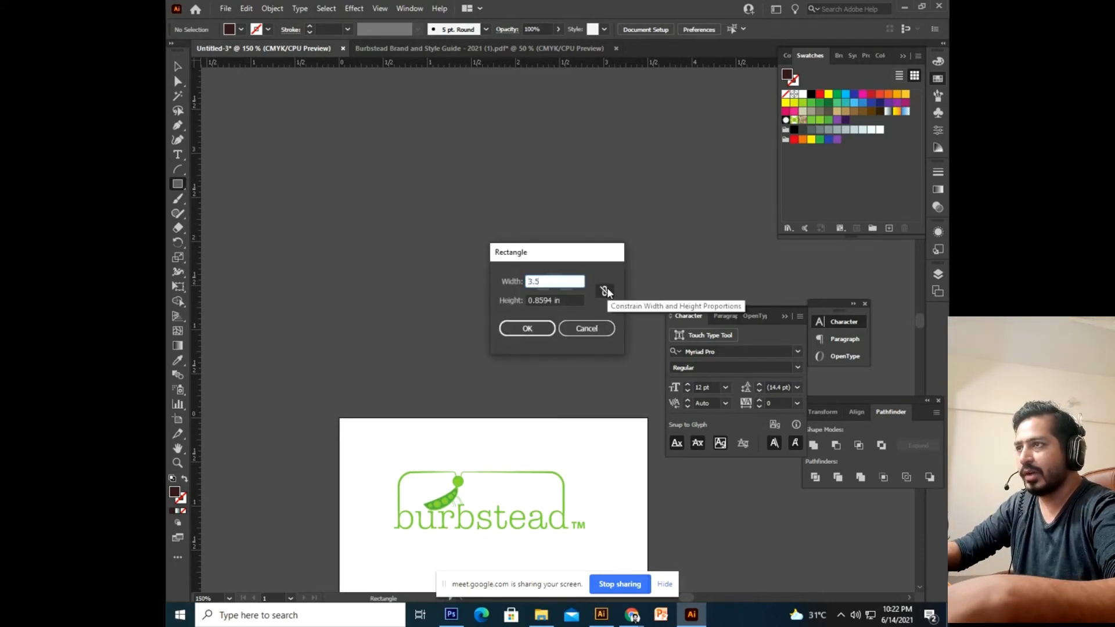
key("Tab")
type("2.0")
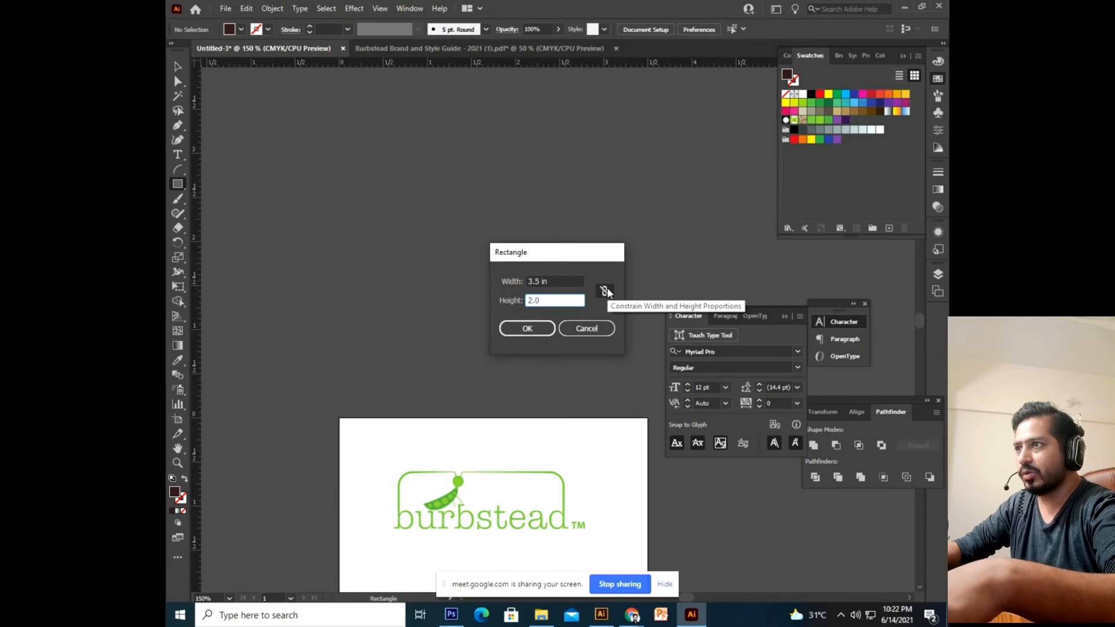
key("Return")
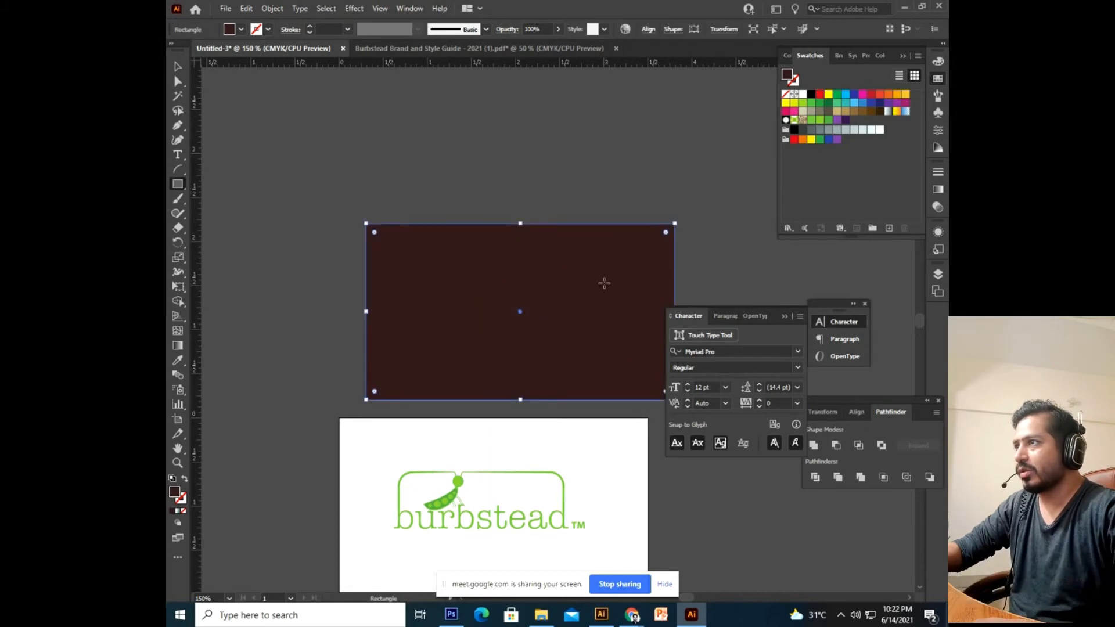
Move the new rectangle up above the artboard.
key("v")
scroll(235, 140, "right", 1)
left_click_drag(534, 320, 512, 178)
scroll(538, 331, "up", 5)
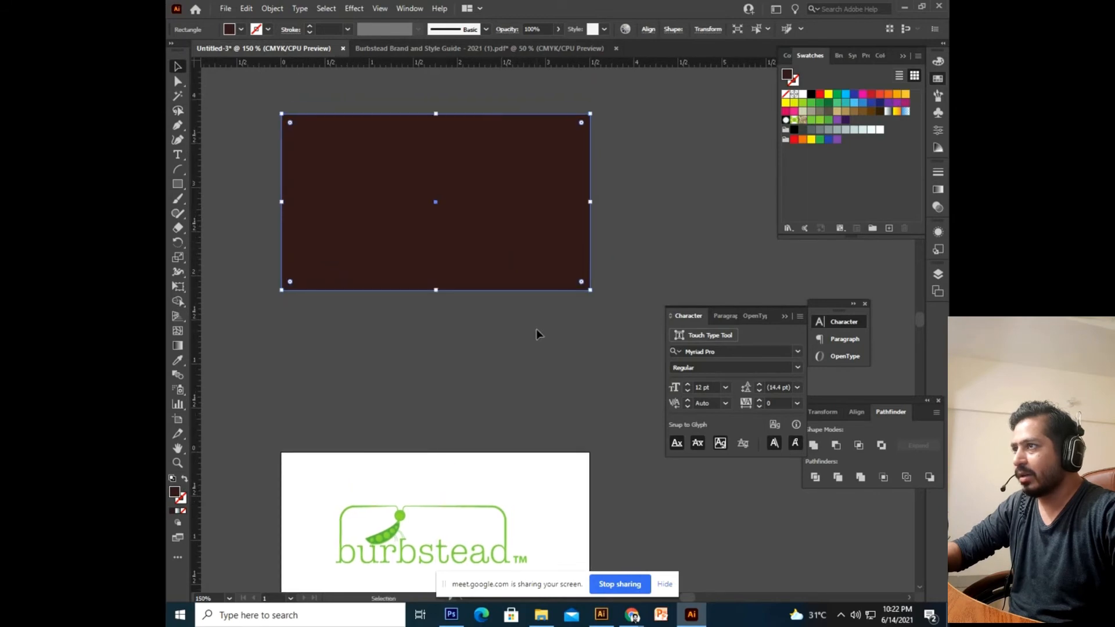
left_click_drag(495, 411, 497, 294)
left_click(510, 456)
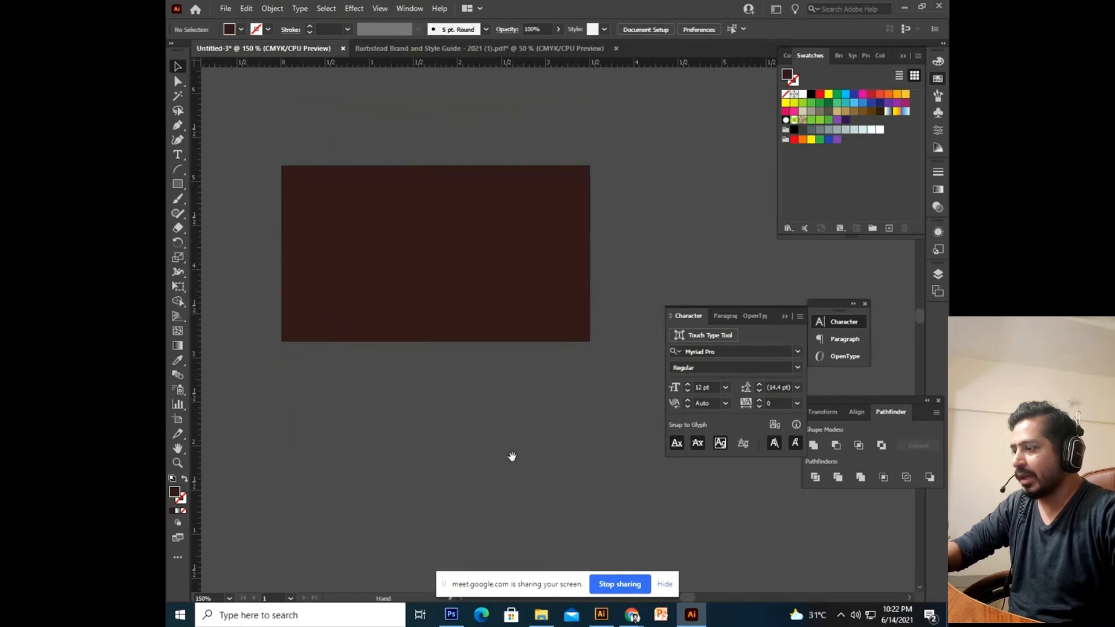
scroll(523, 423, "down", 1)
left_click(520, 237)
Duplicate the rectangle straight below the original, then switch to the Burbstead browser window.
left_click_drag(520, 230, 518, 464)
left_click(467, 256)
left_click(524, 445)
scroll(518, 426, "up", 3)
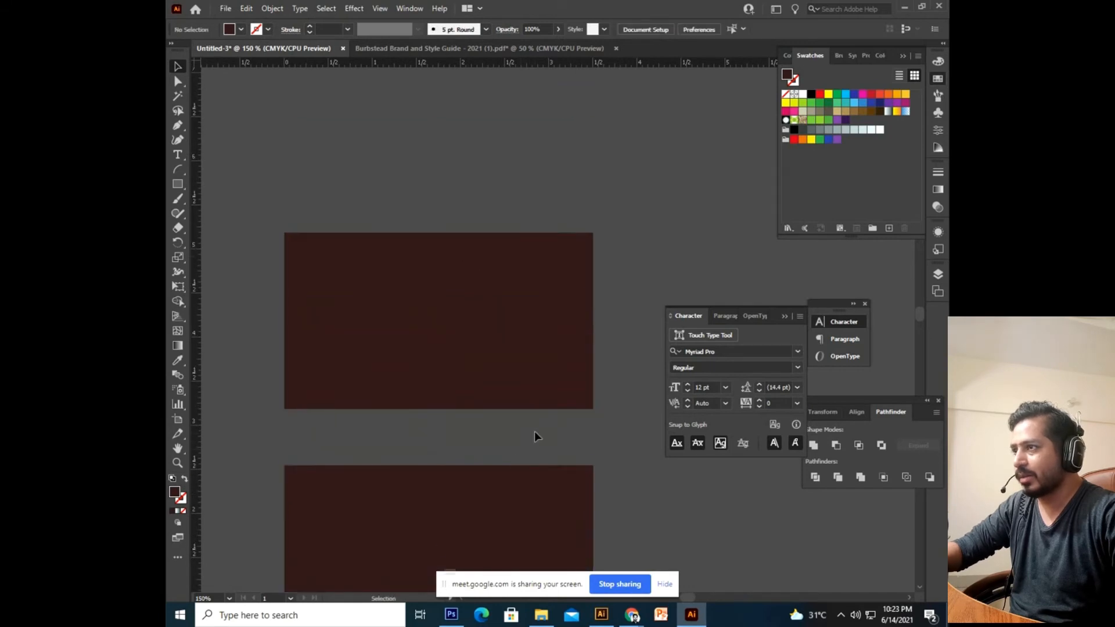
scroll(533, 435, "down", 6)
scroll(514, 311, "down", 2)
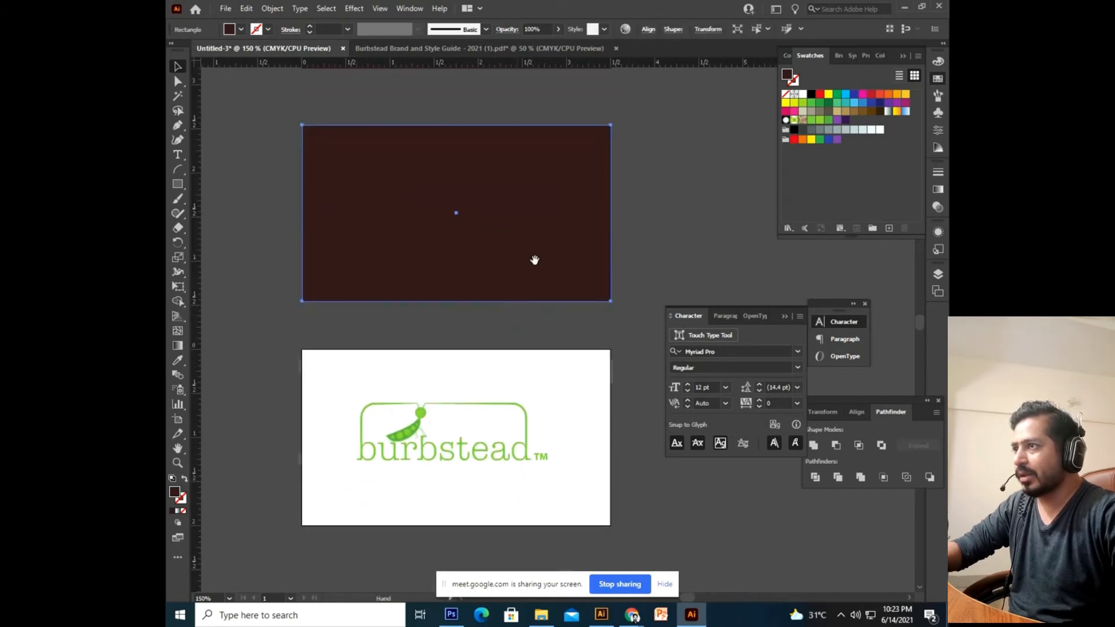
scroll(533, 291, "up", 2)
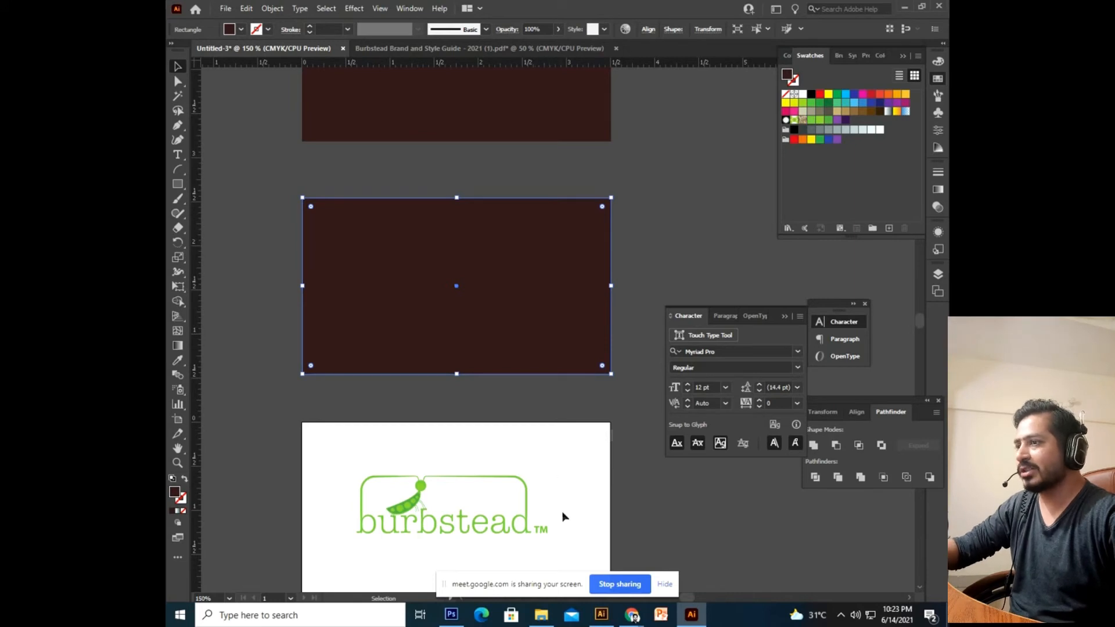
mouse_move(633, 615)
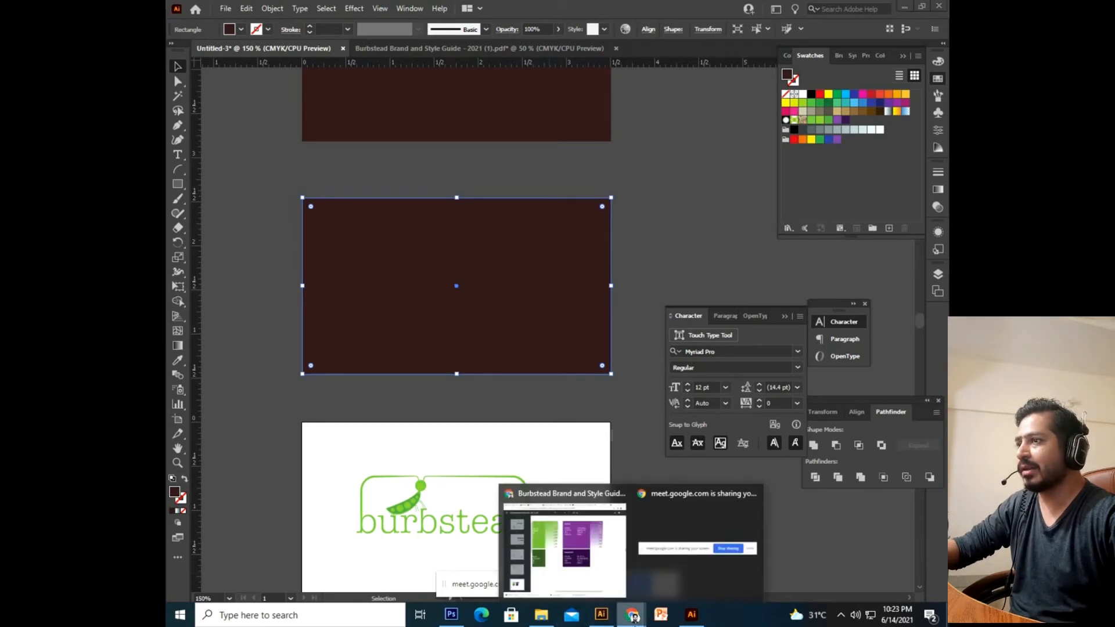
left_click(588, 556)
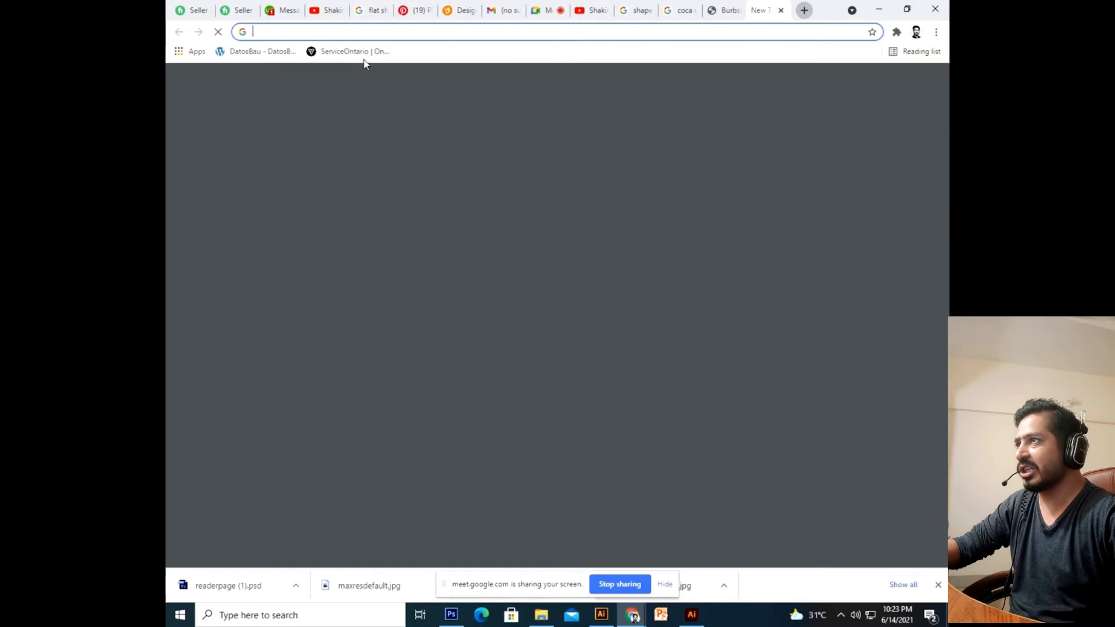
Search Google Images for 'business card designs' in a new tab.
left_click(804, 10)
type("goo")
key("Return")
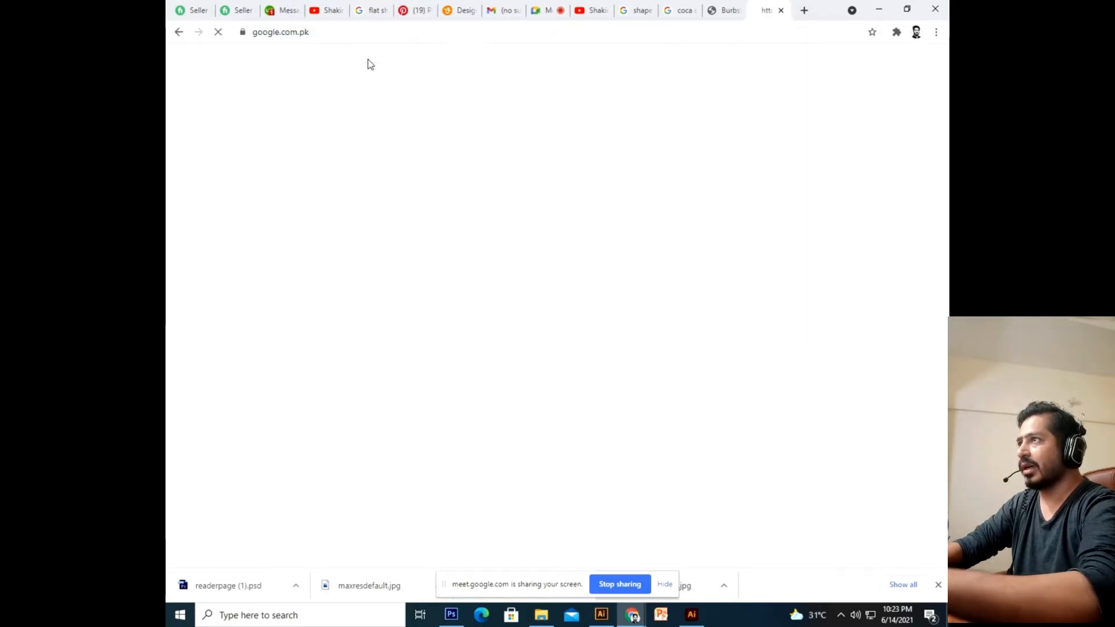
type("b")
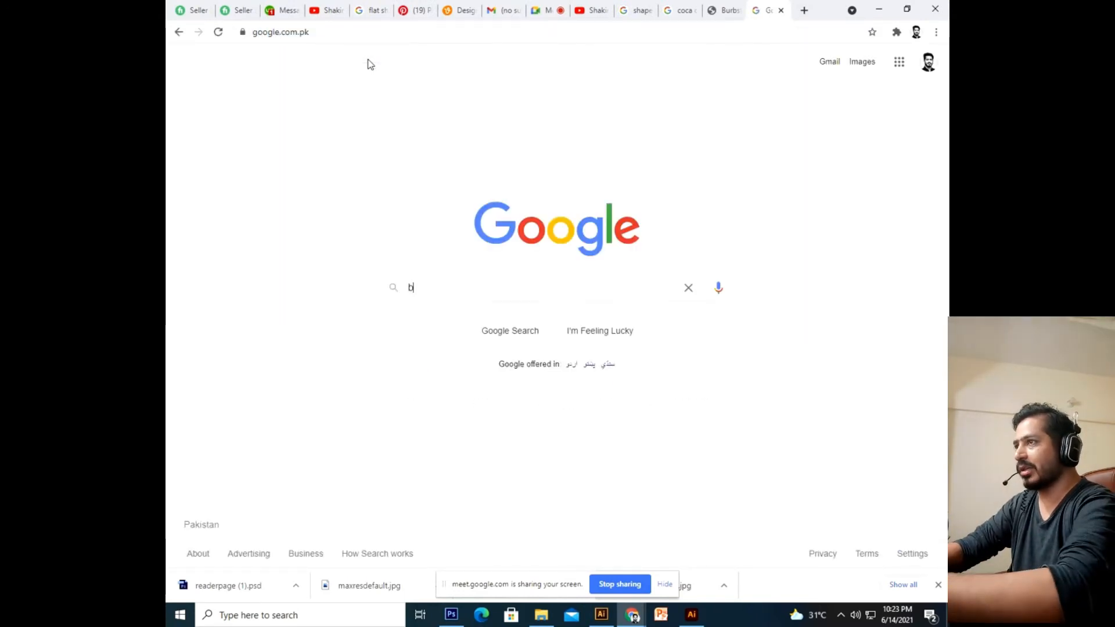
type("usiness card ")
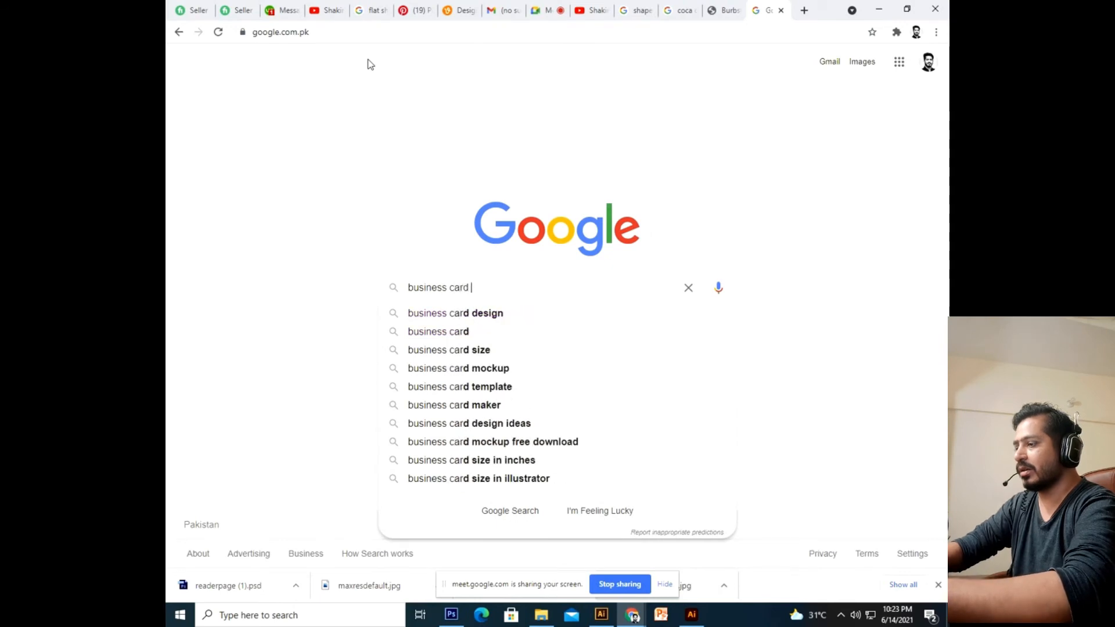
type("designs")
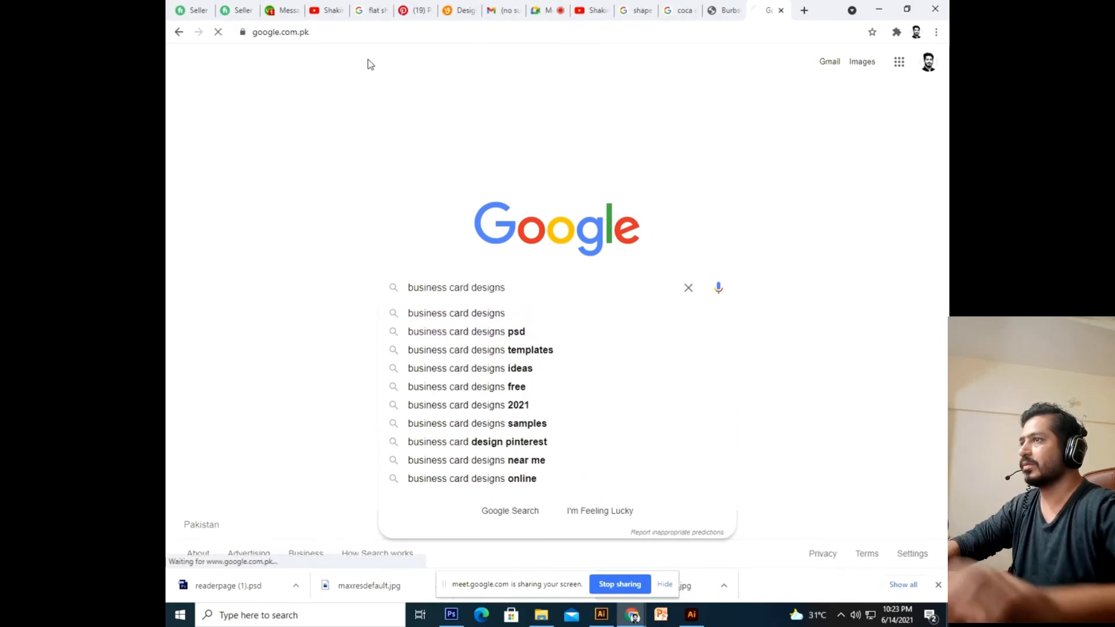
key("Return")
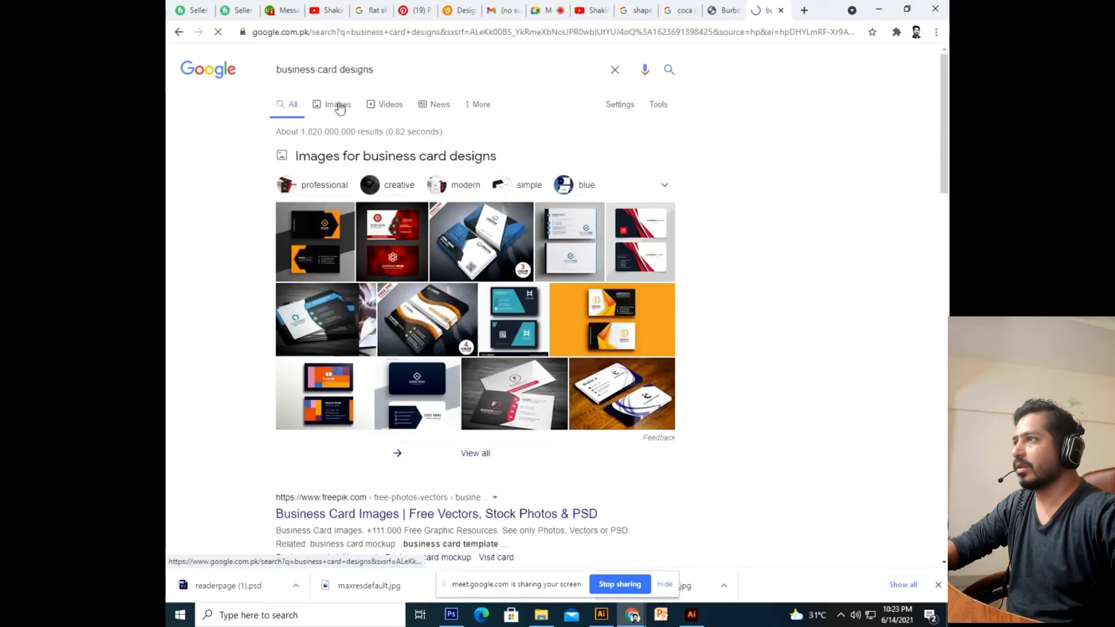
left_click(339, 106)
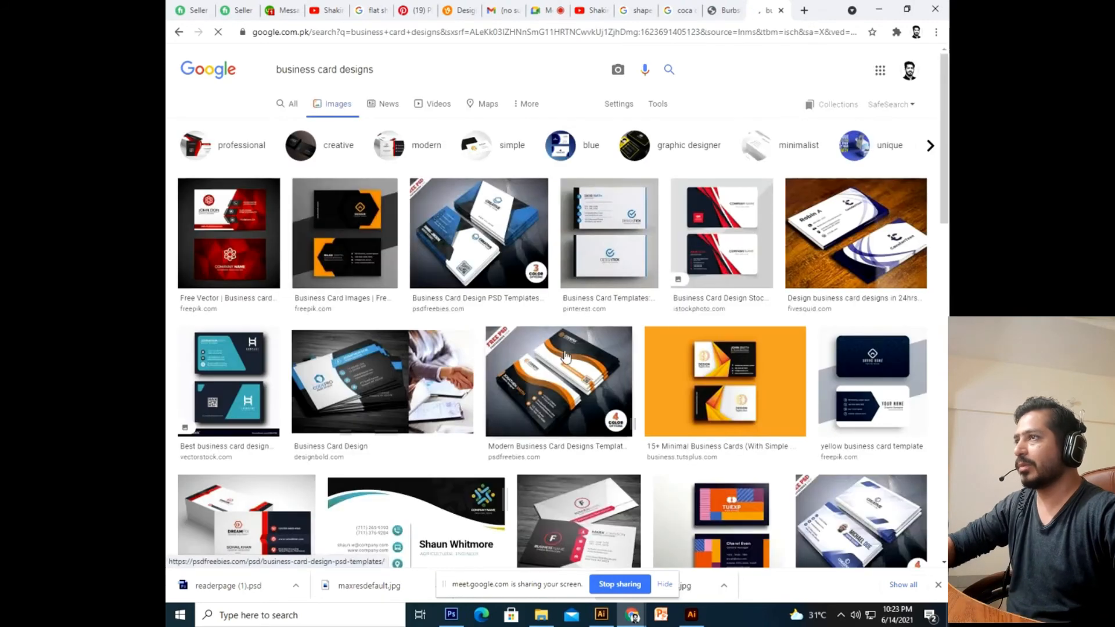
Preview example cards: blue PSD, red-and-white, orange, teal VectorStock and red Free Vector designs.
scroll(490, 212, "down", 2)
left_click(489, 213)
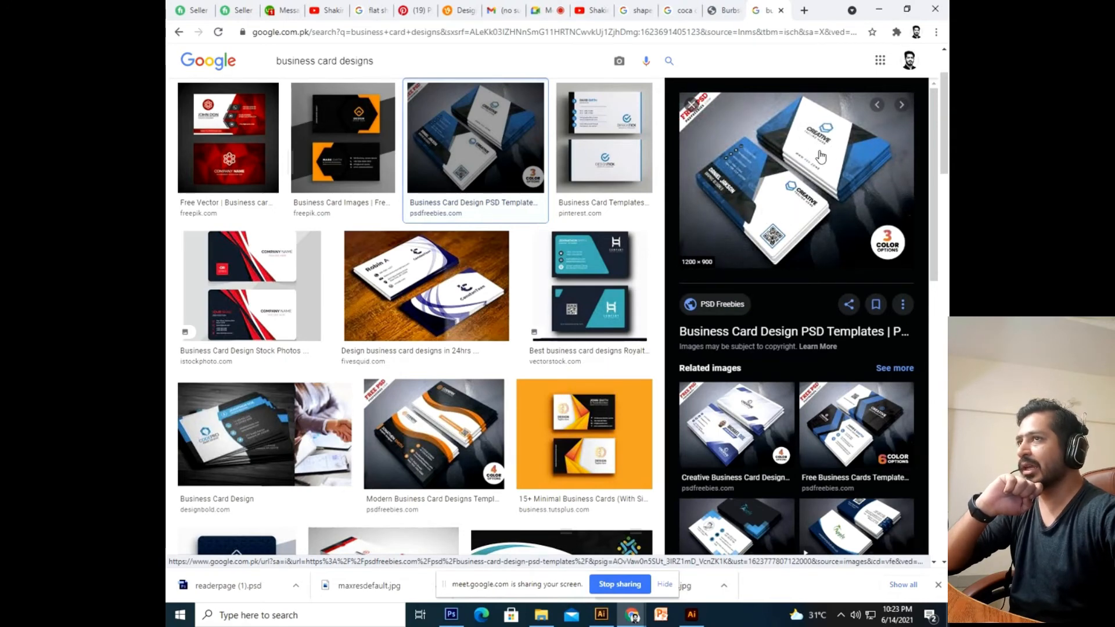
key("Right")
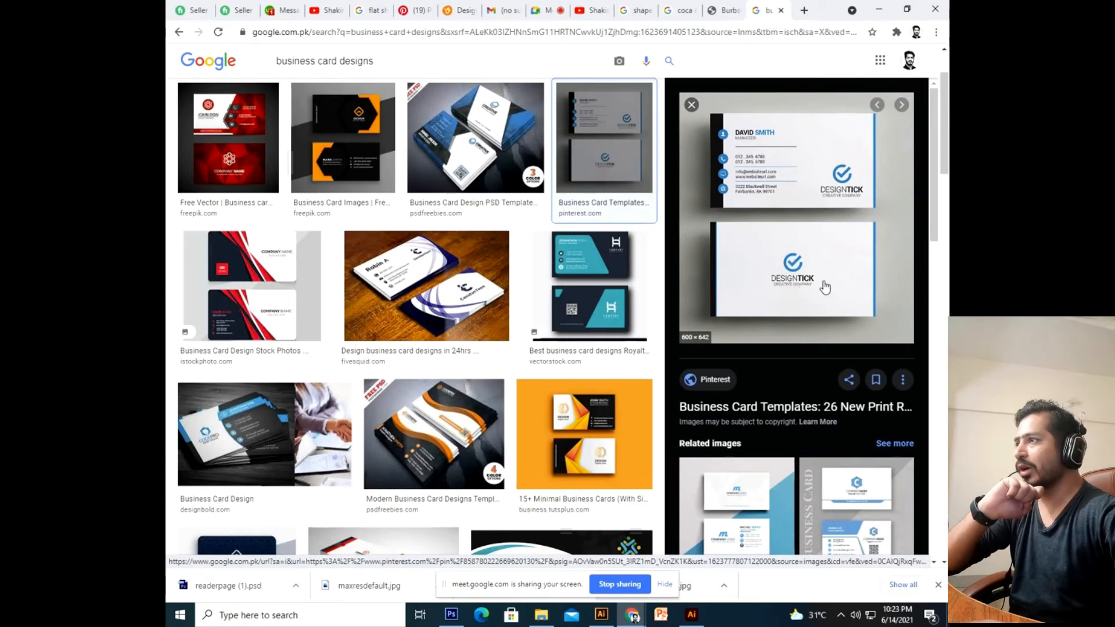
left_click(256, 288)
left_click(436, 435)
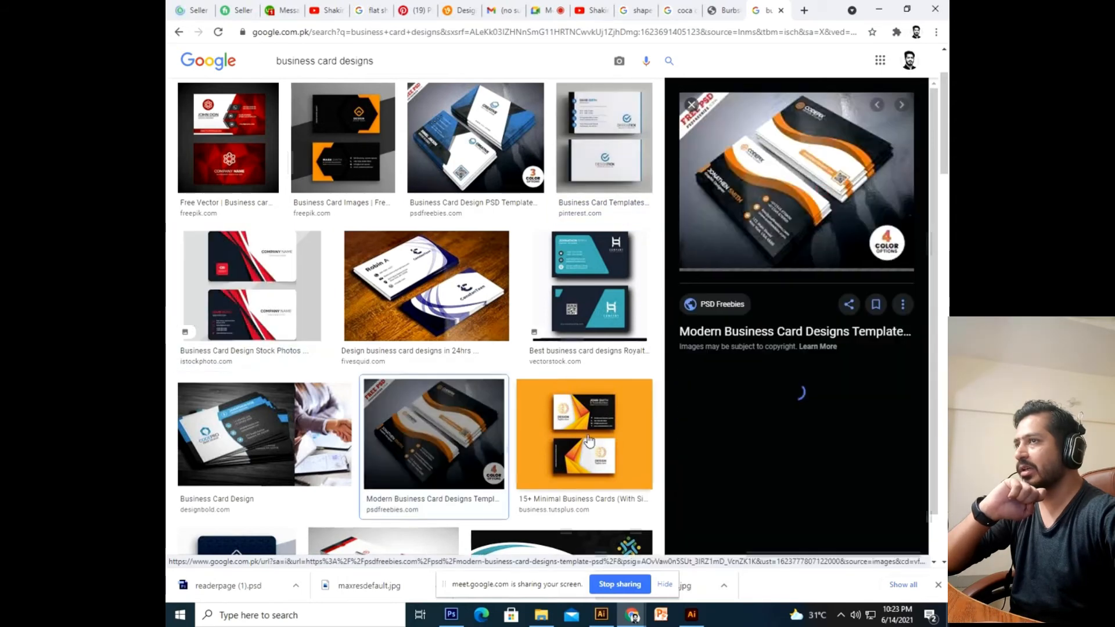
left_click(589, 440)
left_click(581, 313)
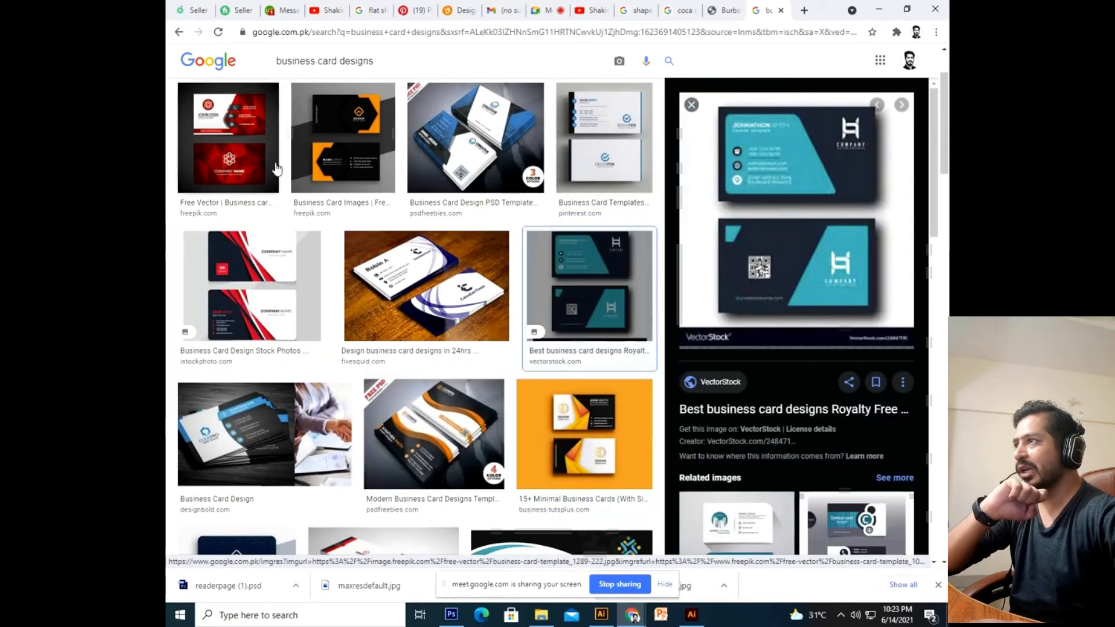
left_click(276, 169)
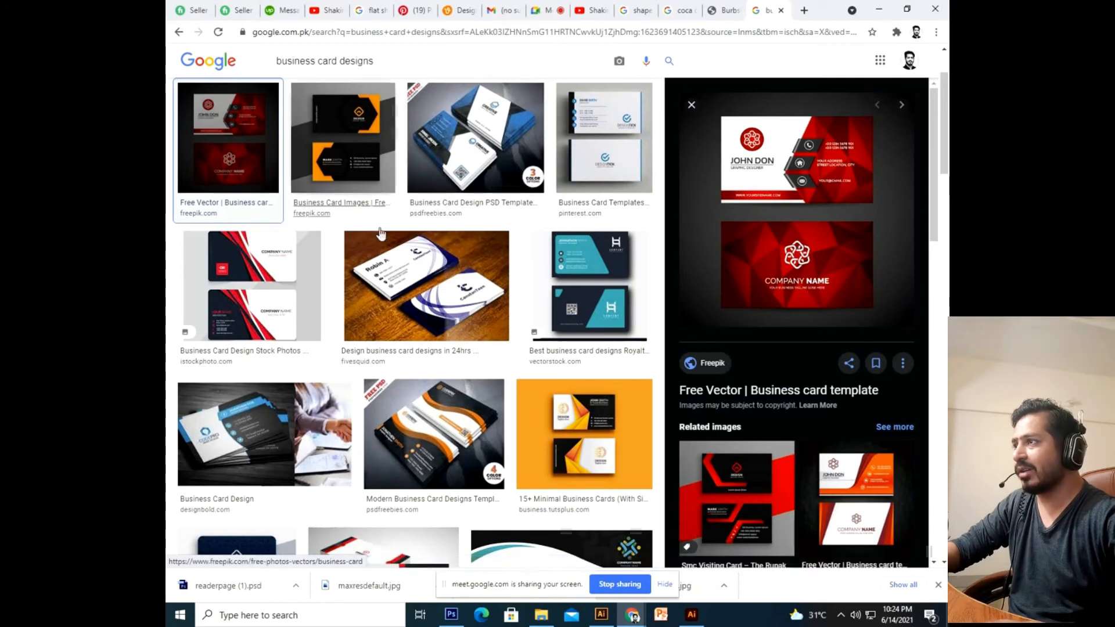
scroll(381, 296, "down", 2)
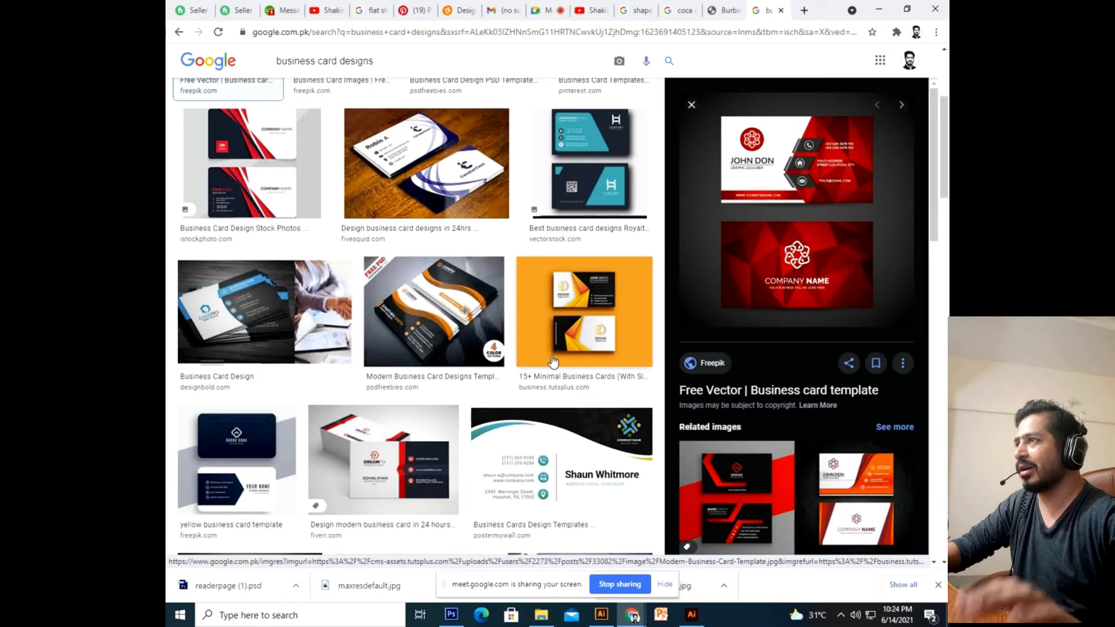
left_click(289, 4)
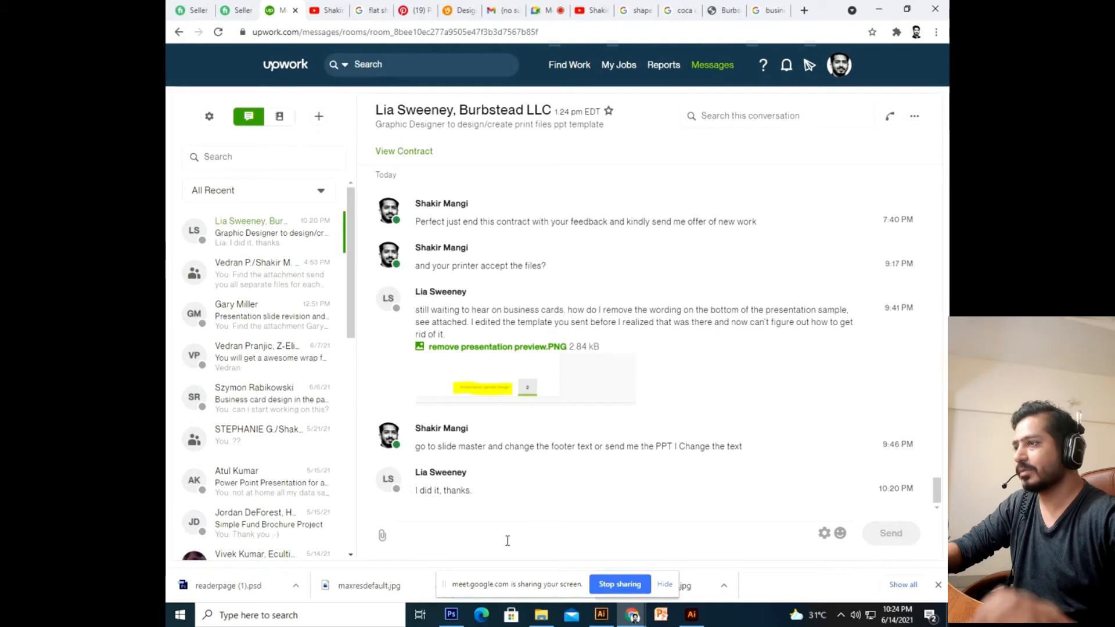
Send a ':-)' reply to the client, then cycle through browser tabs back to Illustrator.
type(":-")
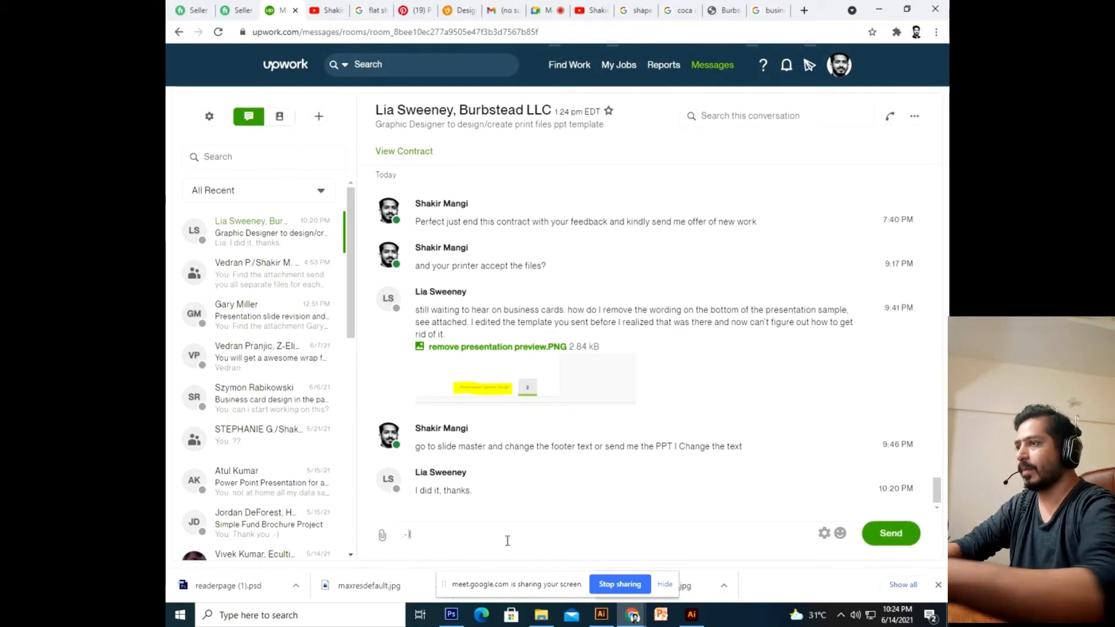
type(")")
key("Return")
left_click(329, 10)
left_click(415, 10)
left_click(463, 10)
left_click(592, 10)
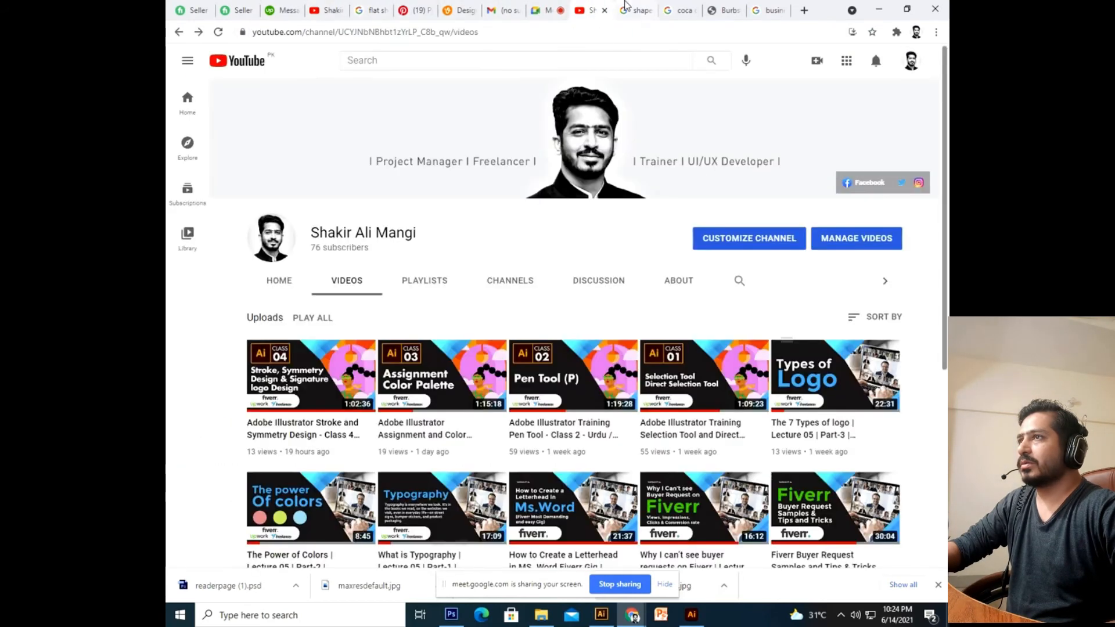
left_click(541, 4)
key("alt+Tab")
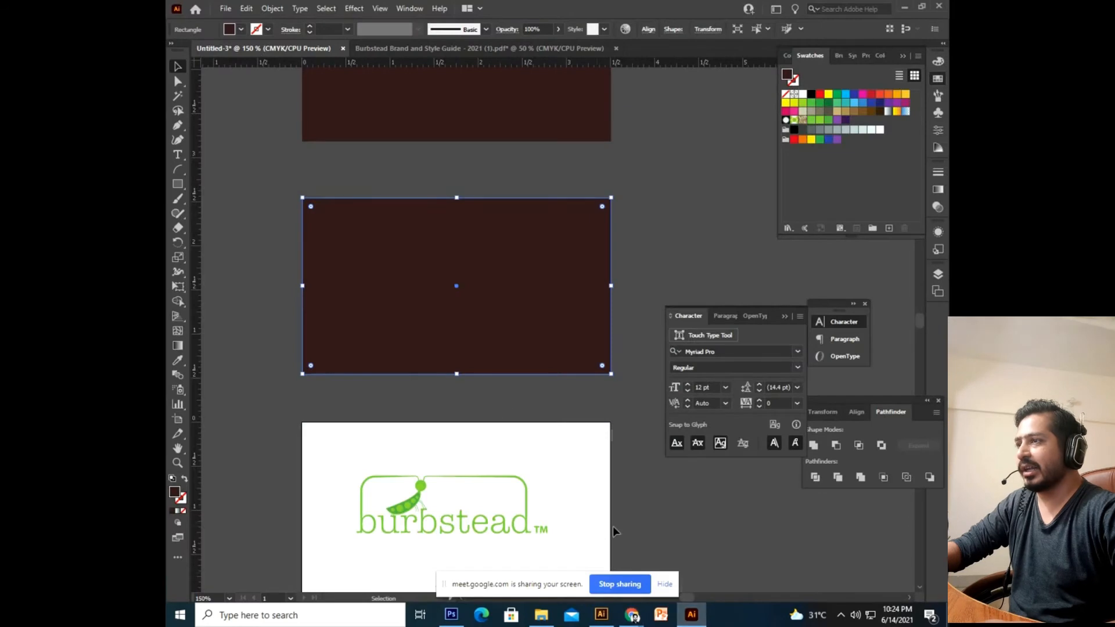
Nudge the lower rectangle up about 35 px.
key("space")
left_click_drag(588, 211, 593, 294)
left_click_drag(588, 247, 587, 324)
left_click_drag(562, 460, 562, 439)
left_click(647, 222)
key("space")
left_click_drag(586, 325, 578, 474)
Pan around the canvas and select the upper card rectangle.
left_click(545, 385)
key("space")
left_click_drag(515, 421, 535, 308)
left_click_drag(607, 211, 538, 290)
left_click(570, 200)
key("space")
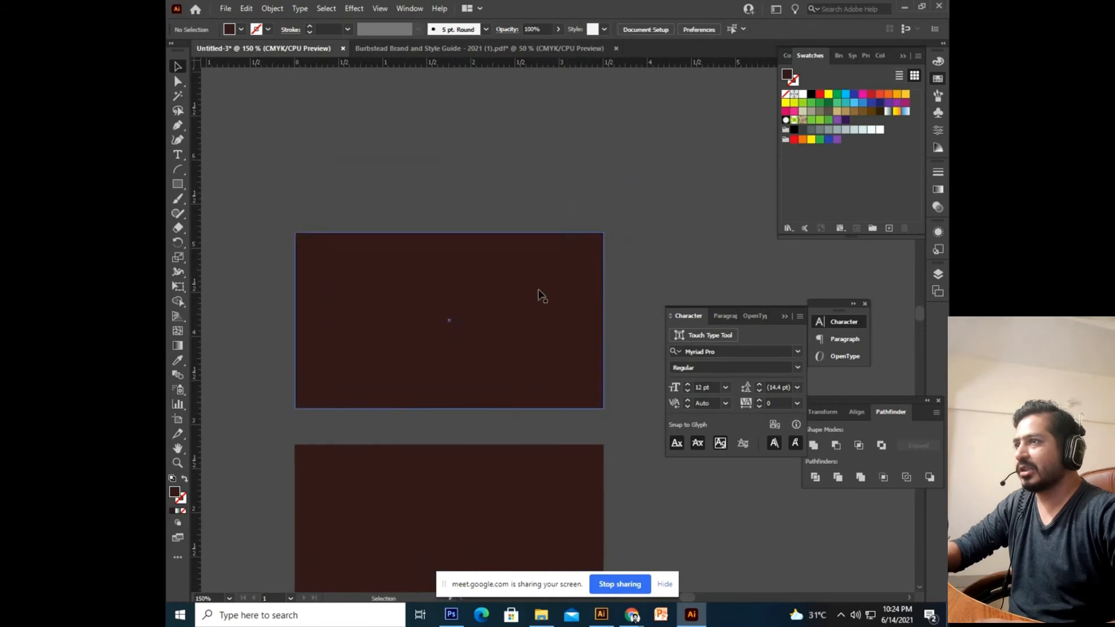
left_click(528, 293)
key("space")
left_click_drag(537, 208, 539, 233)
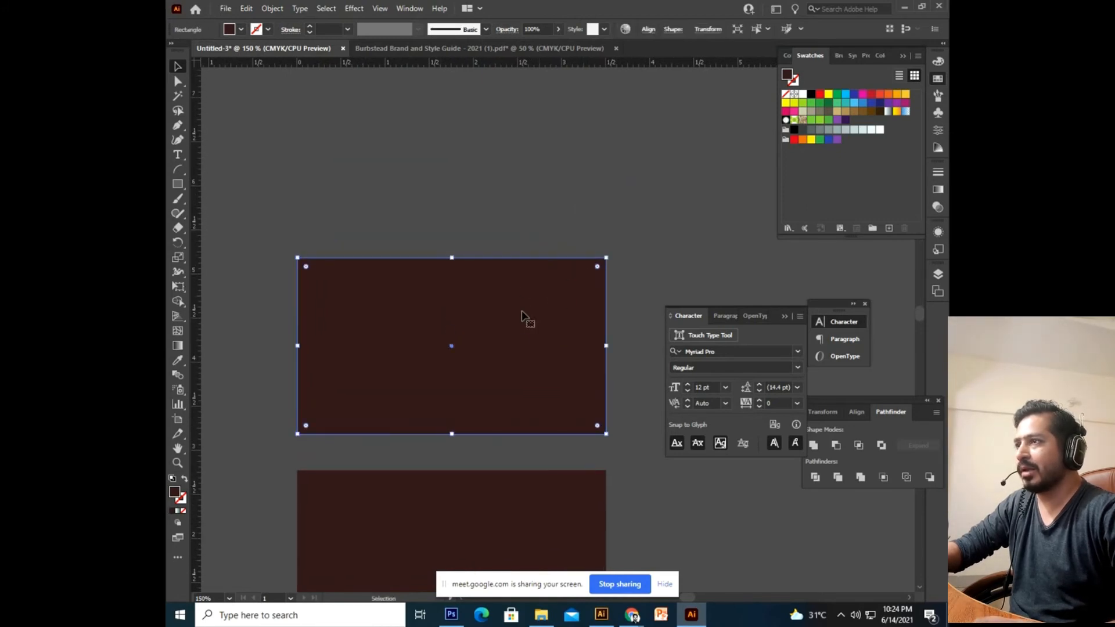
left_click(539, 251)
key("space")
left_click_drag(558, 308, 555, 281)
left_click(550, 294)
key("space")
left_click_drag(579, 179, 583, 226)
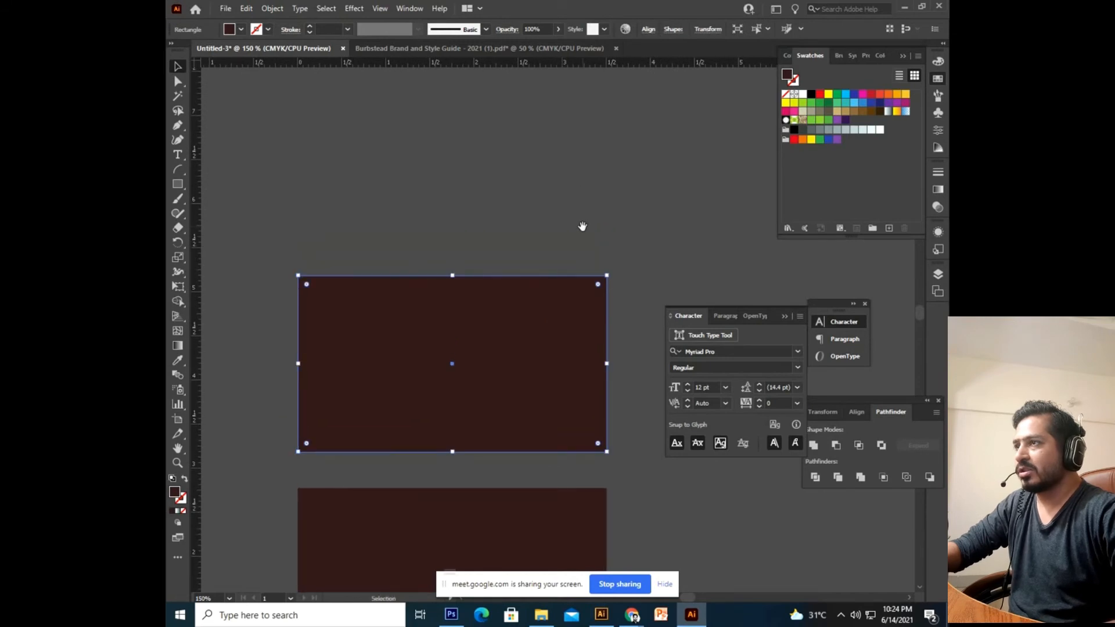
Give the upper rectangle a gradient fill with light purple and dark purple stops replacing white.
left_click(940, 193)
left_click(797, 188)
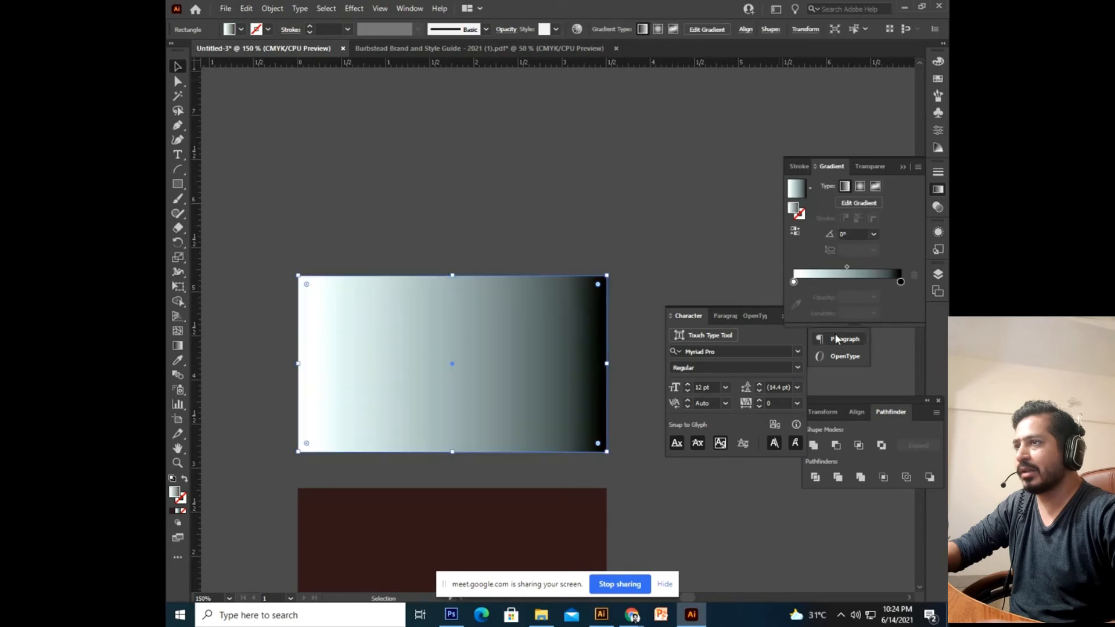
left_click(940, 87)
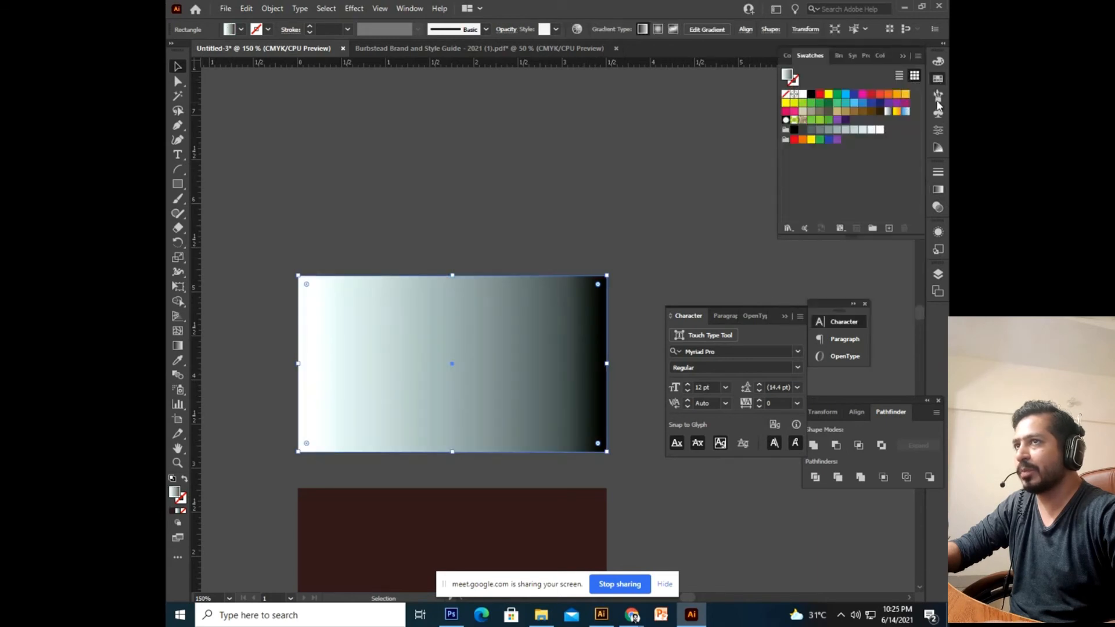
left_click_drag(847, 120, 901, 138)
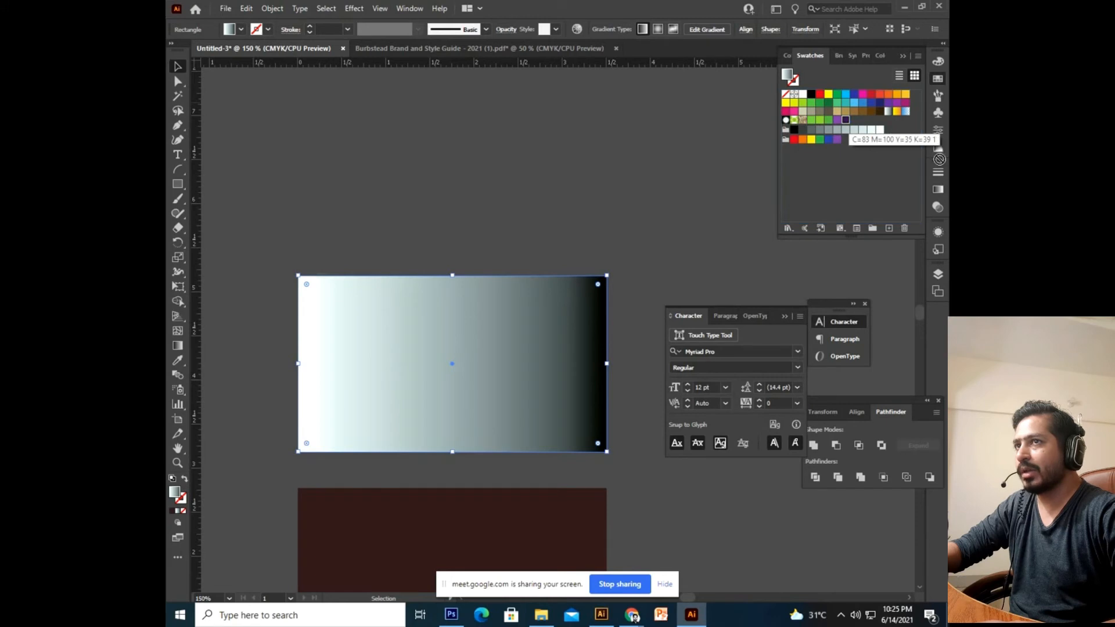
left_click_drag(938, 192, 904, 281)
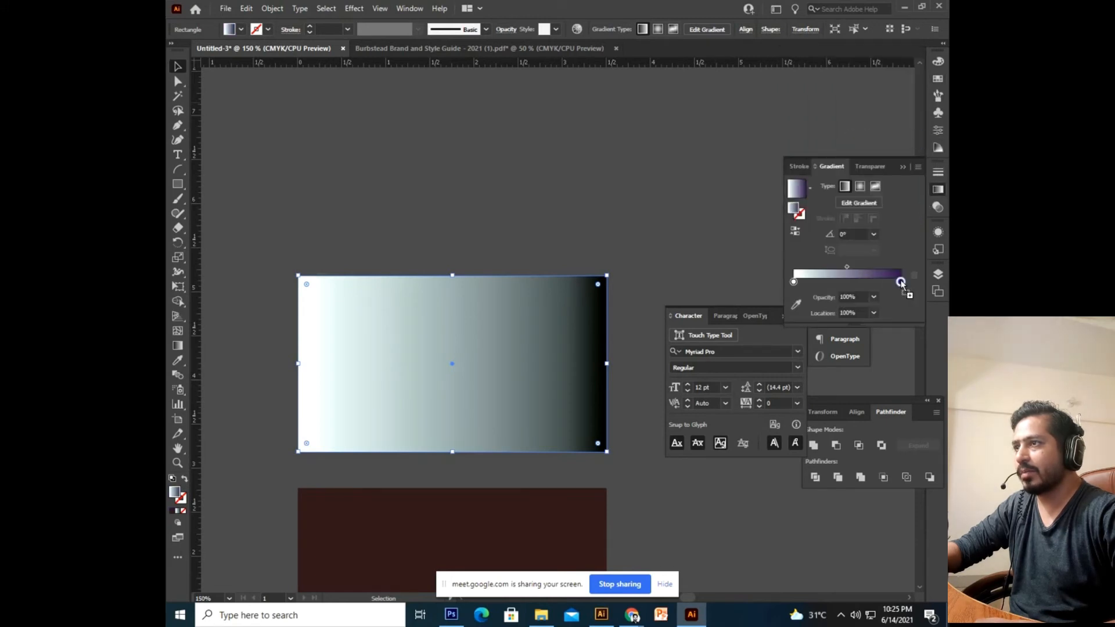
left_click(938, 78)
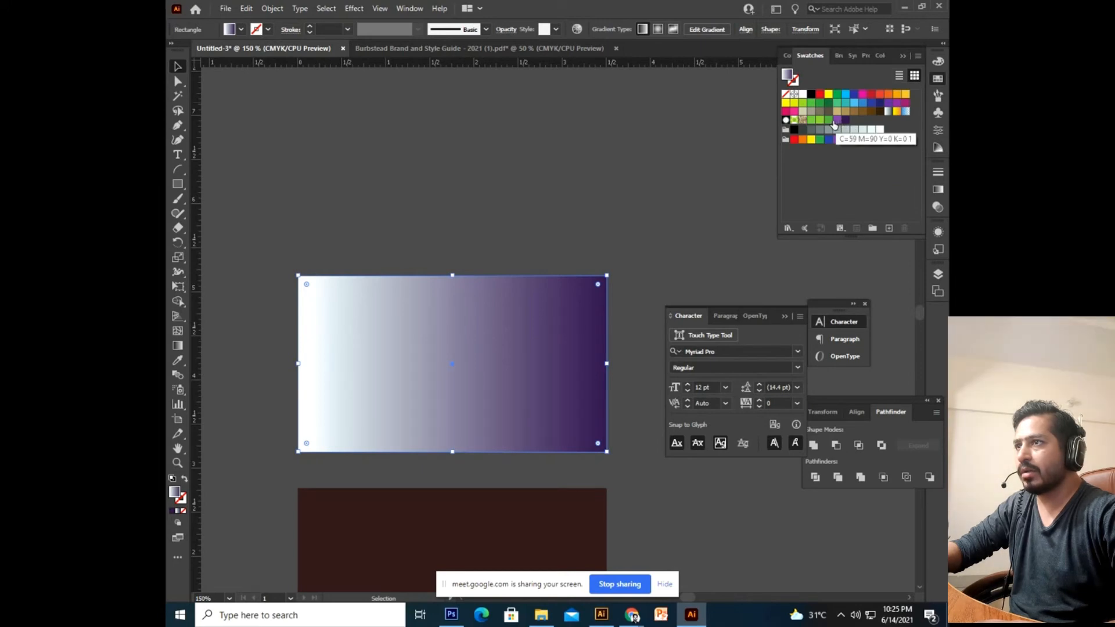
left_click_drag(846, 121, 793, 283)
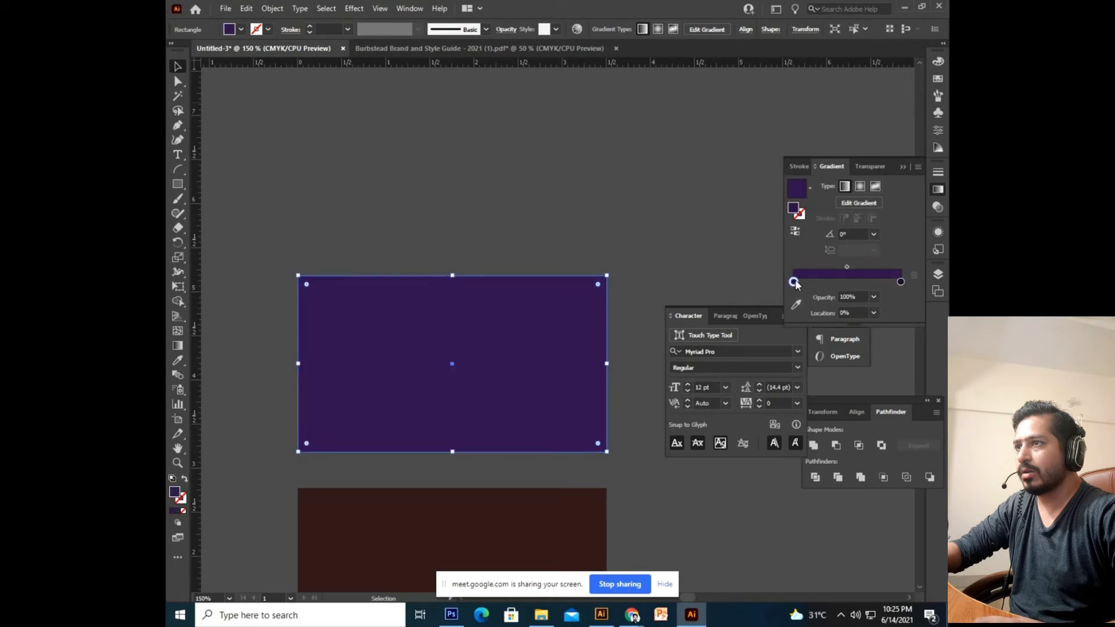
left_click(938, 81)
left_click_drag(838, 123, 794, 280)
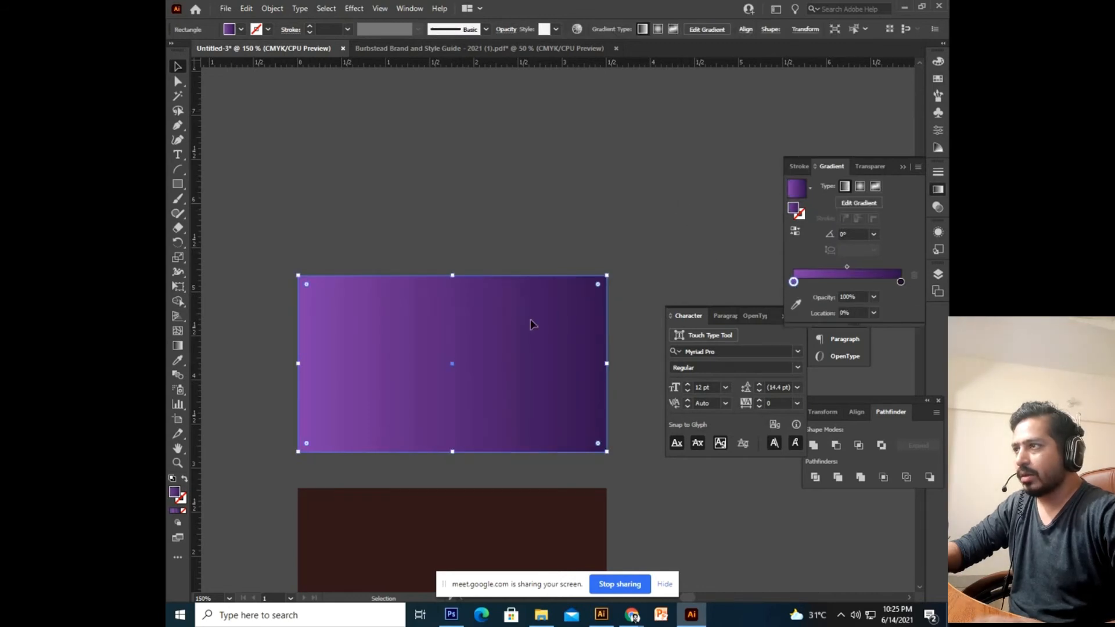
Enter Edit Gradient mode to adjust the gradient directly on the card.
left_click_drag(569, 302, 600, 261)
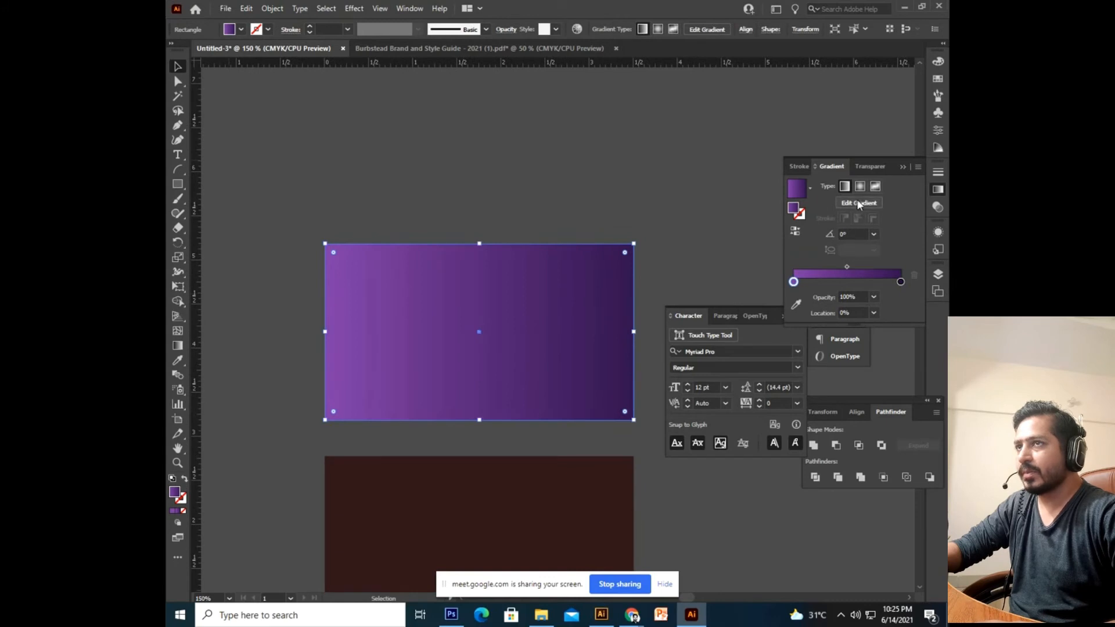
left_click(799, 167)
left_click(837, 170)
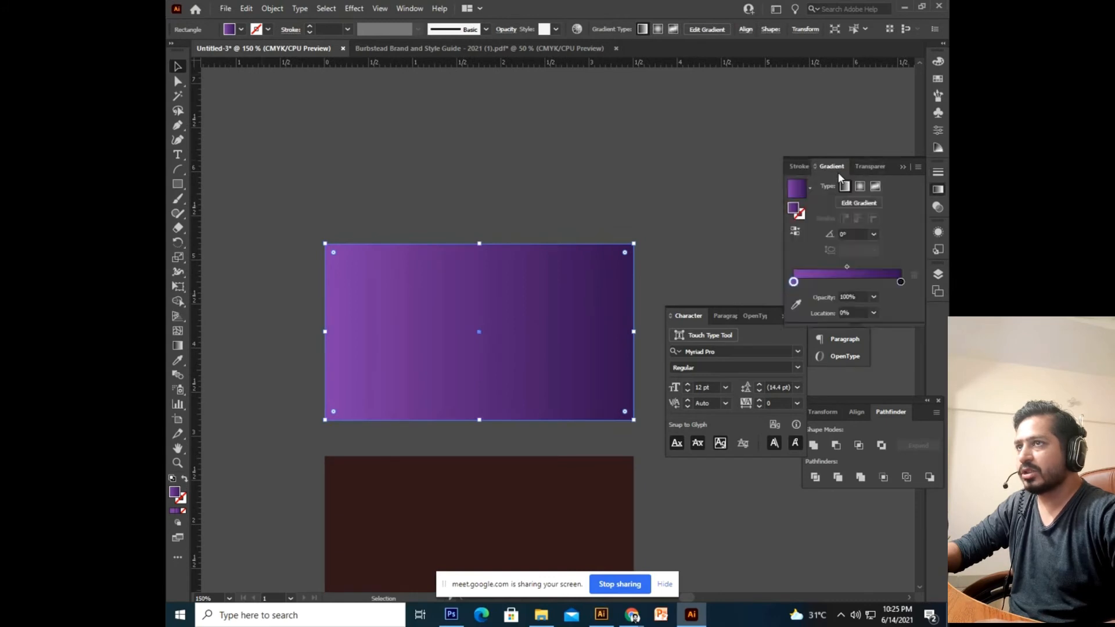
left_click(858, 204)
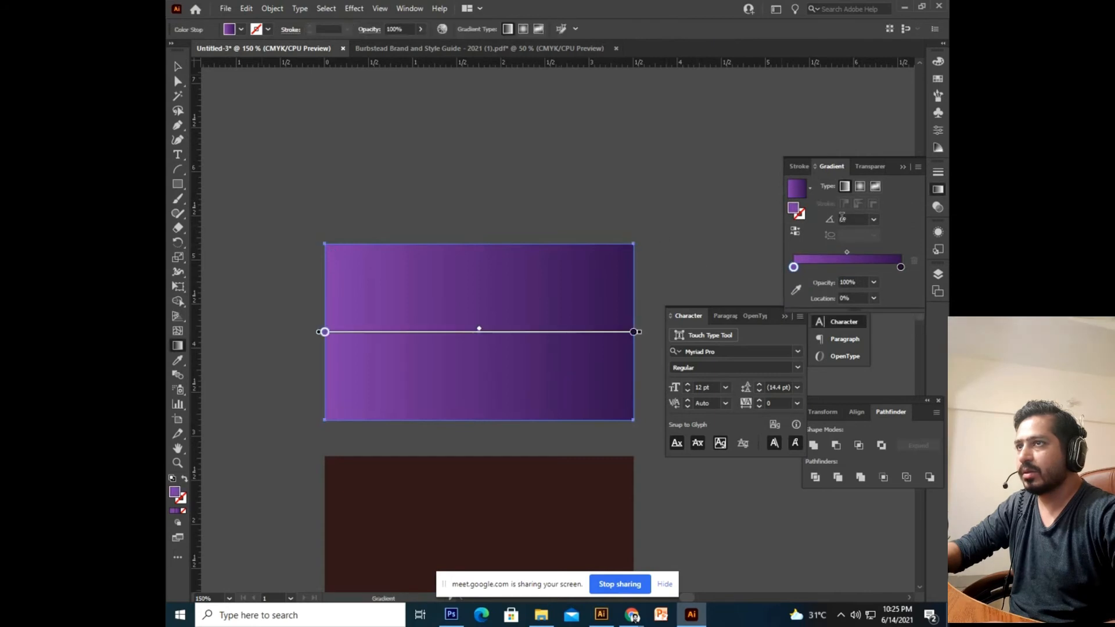
Change the purple card's gradient to radial with the highlight kept centred.
left_click(860, 186)
left_click(676, 203)
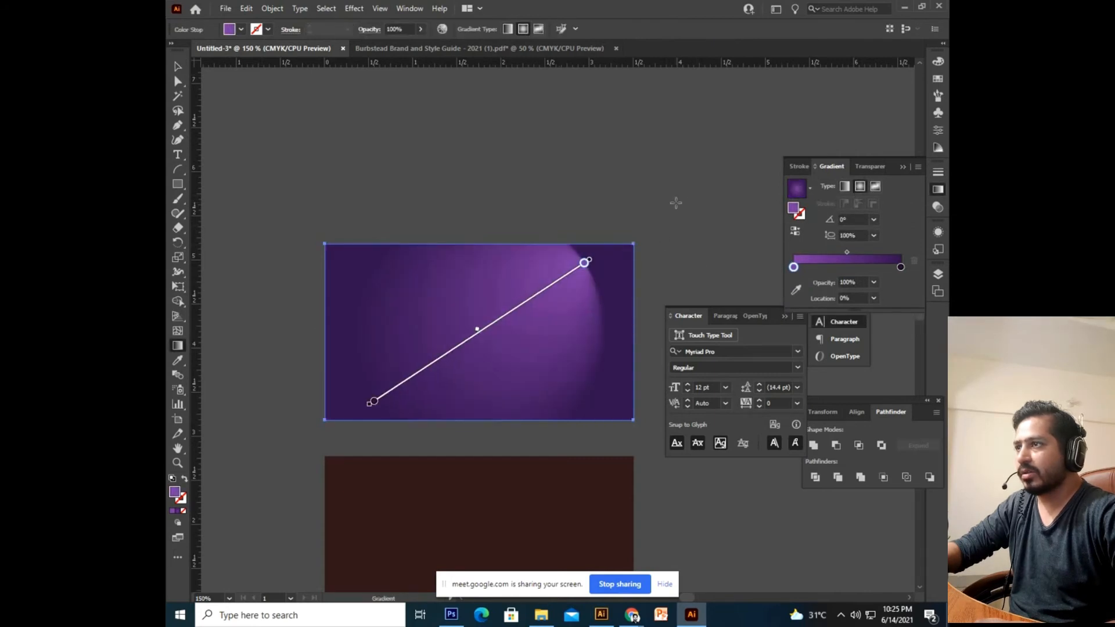
key("ctrl+z")
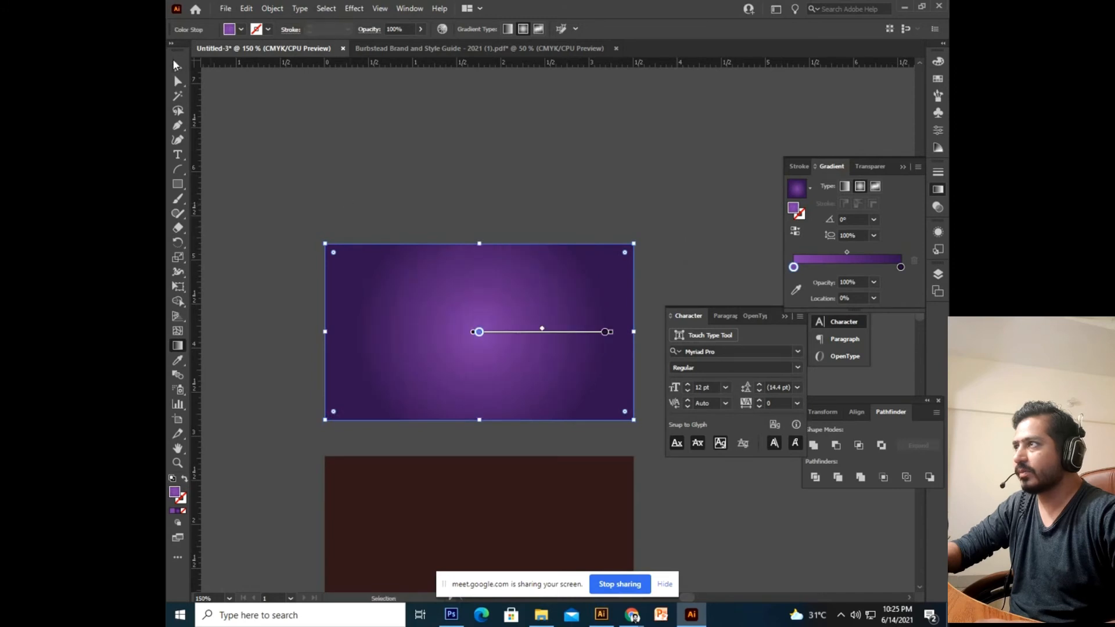
left_click(177, 68)
left_click(472, 169)
left_click_drag(472, 170, 479, 130)
left_click(589, 294)
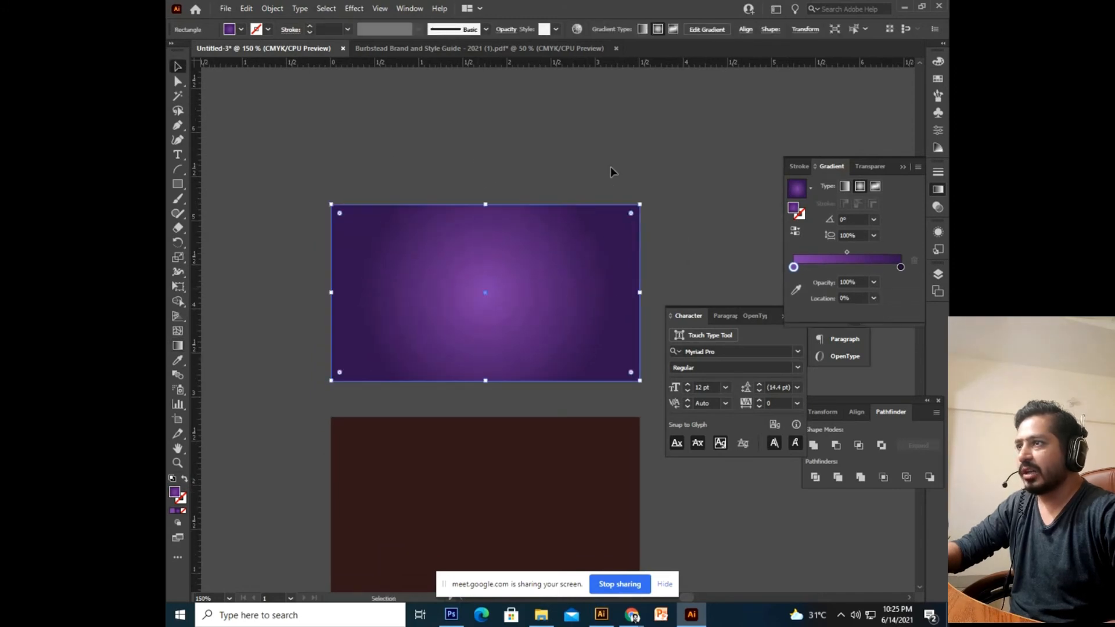
left_click(611, 167)
left_click_drag(611, 167, 594, 194)
left_click(597, 232)
left_click(618, 189)
left_click_drag(616, 262, 620, 188)
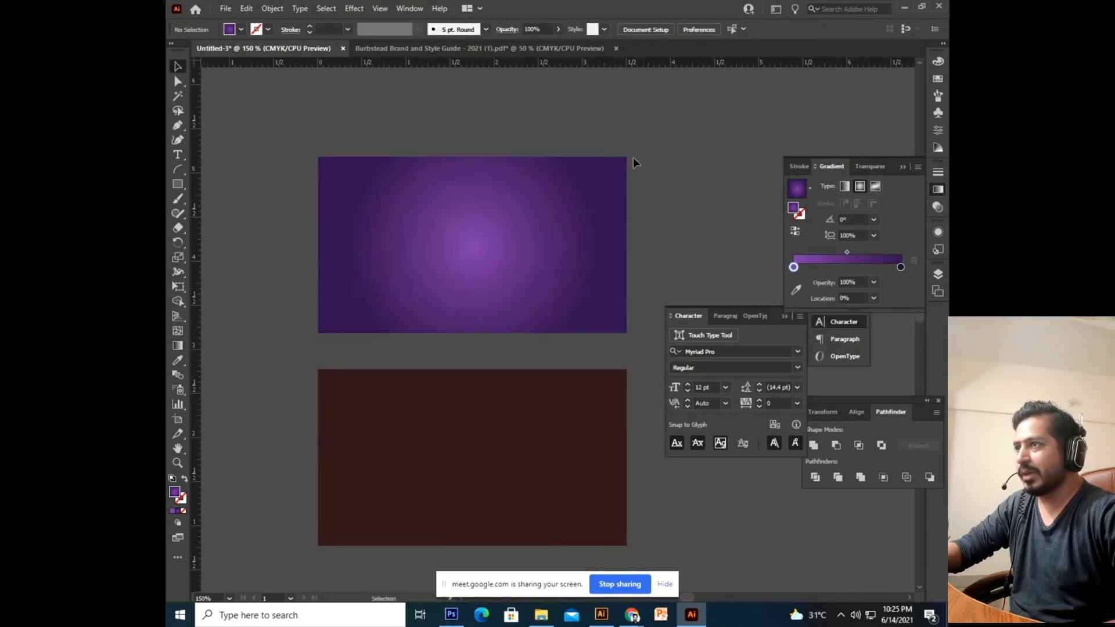
left_click_drag(570, 142, 549, 224)
left_click_drag(388, 344, 406, 354)
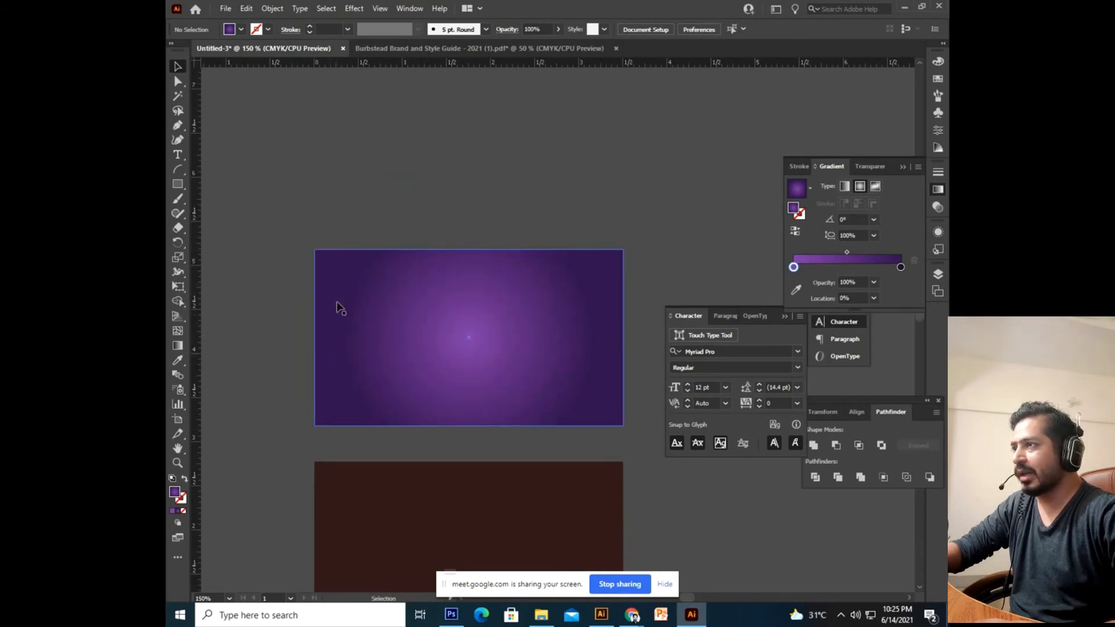
Drag the green burbstead logo onto the purple card.
left_click(592, 284)
left_click(938, 81)
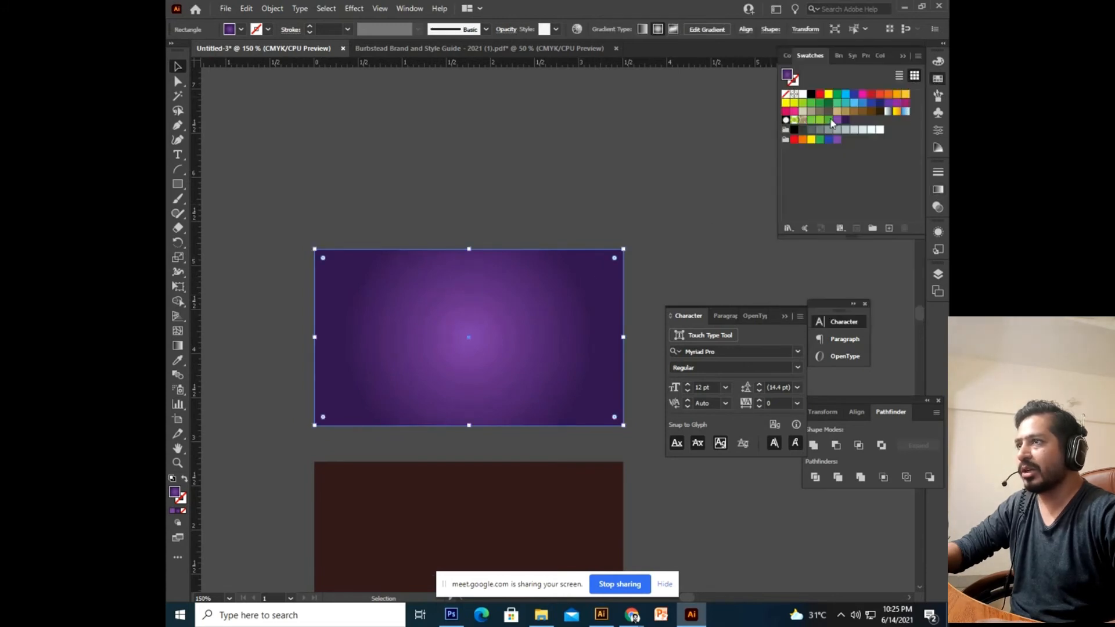
left_click(638, 208)
key("ctrl+minus")
key("ctrl+minus")
key("ctrl+minus")
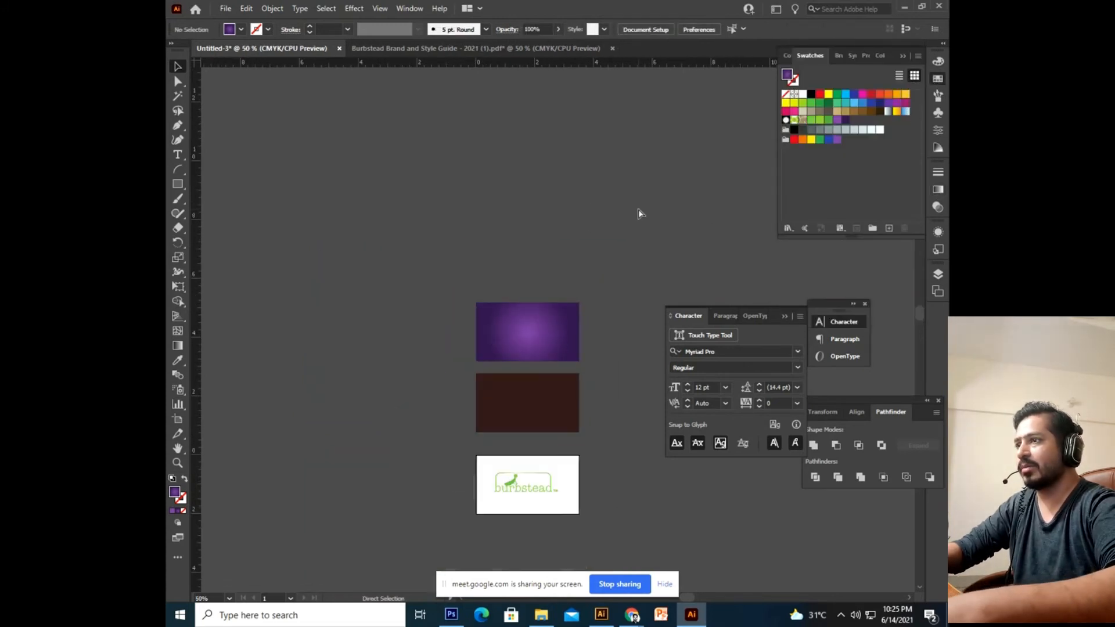
scroll(639, 213, "down", 2)
left_click_drag(498, 437, 482, 285)
left_click(600, 267)
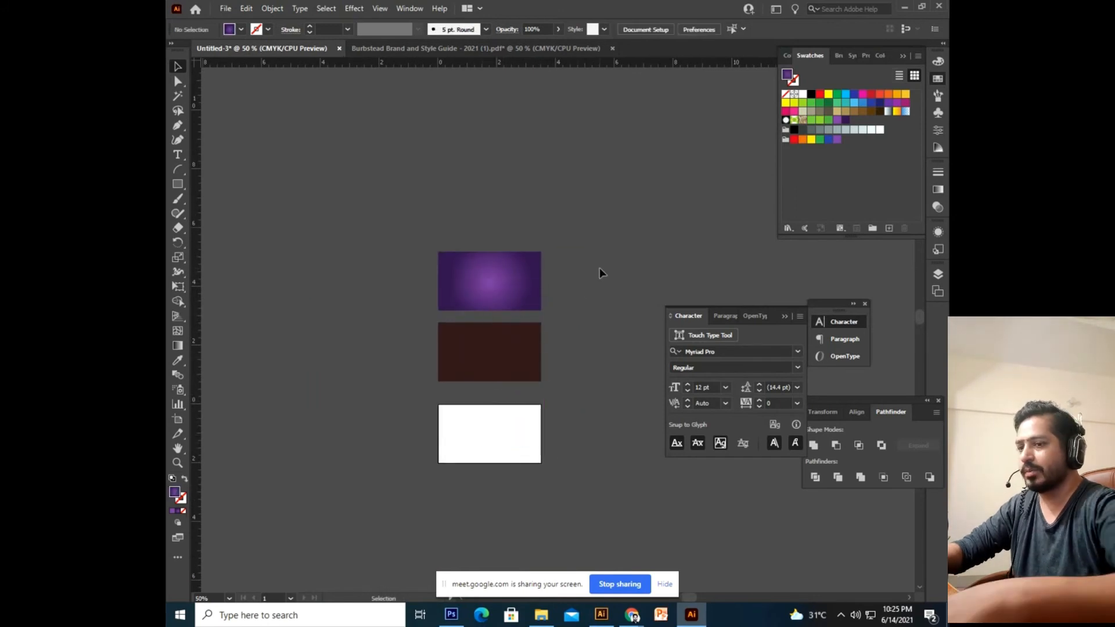
key("ctrl+plus")
key("ctrl+plus")
left_click_drag(637, 297, 689, 359)
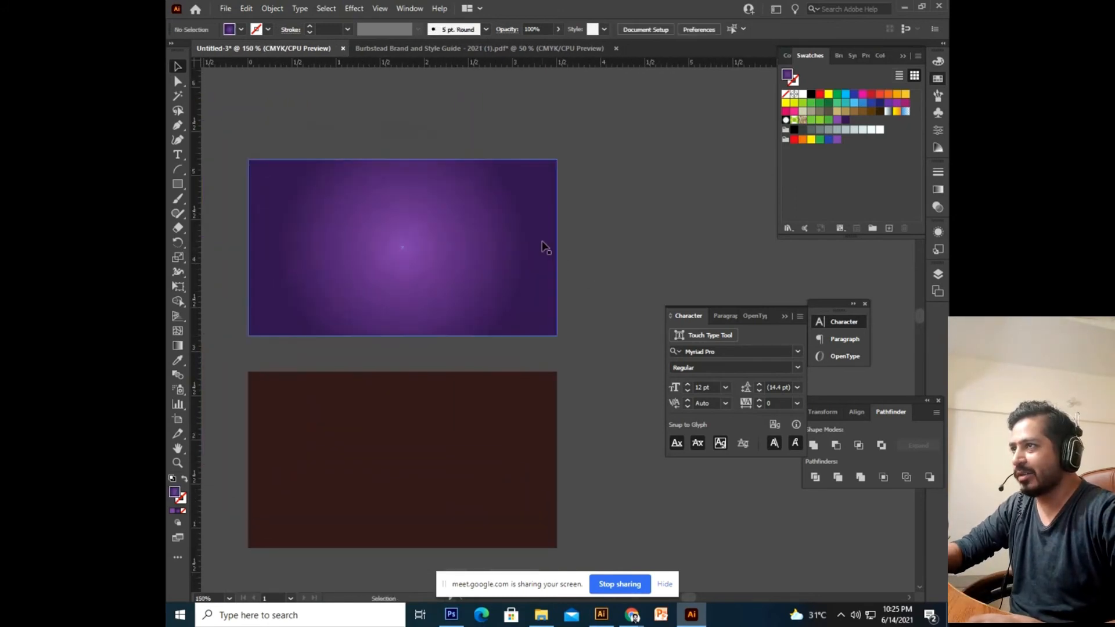
Send the purple card behind the logo and centre the logo horizontally on it.
right_click(542, 241)
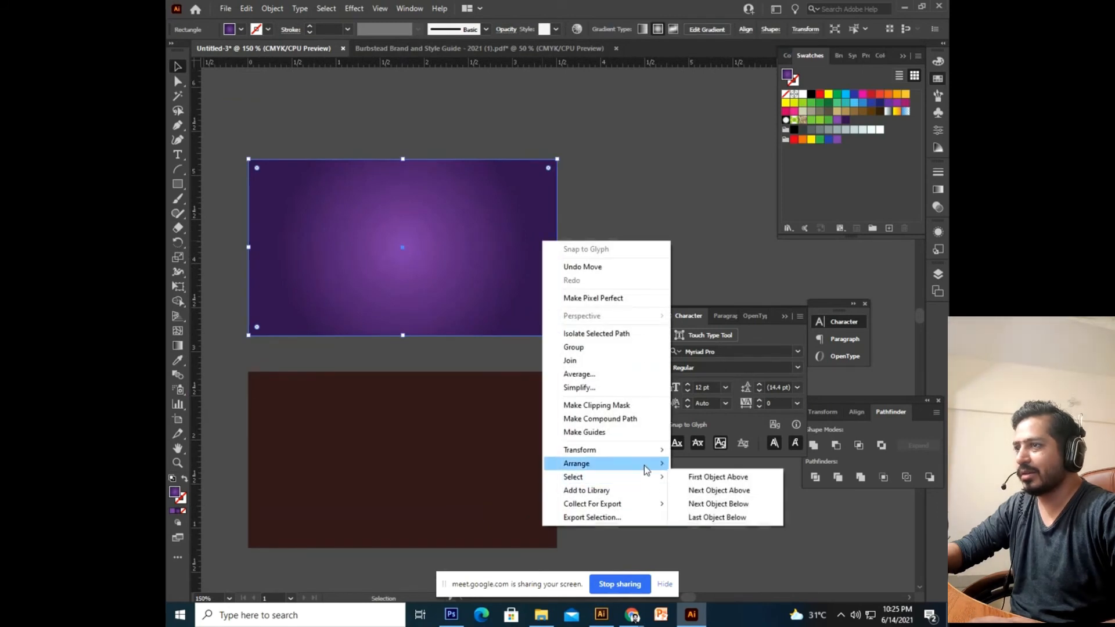
left_click(723, 504)
left_click_drag(528, 399, 575, 436)
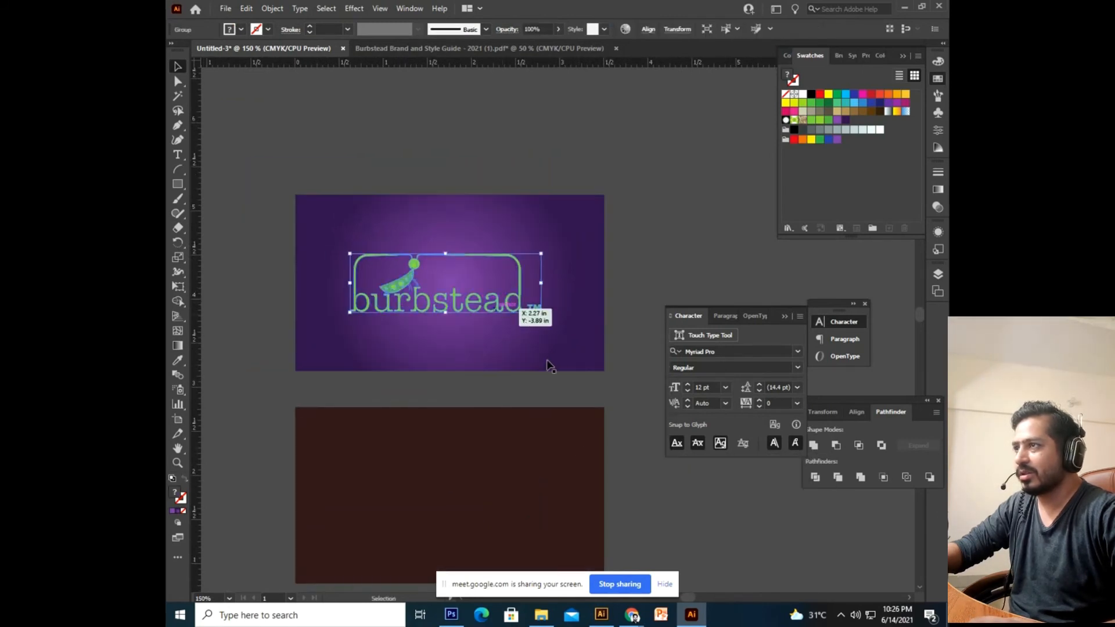
left_click_drag(584, 158, 322, 353)
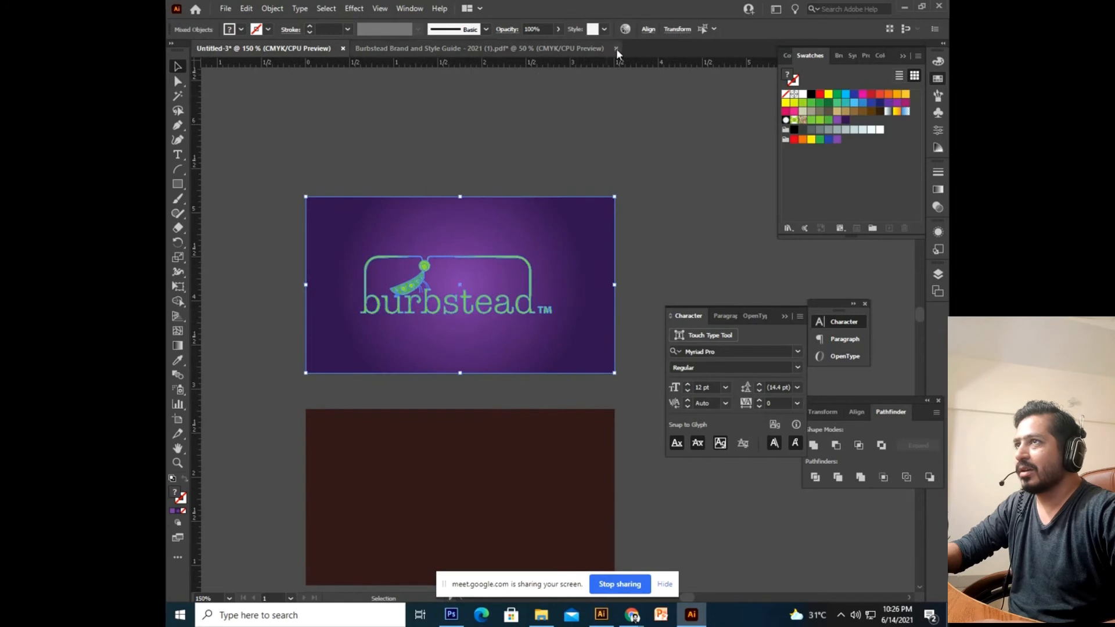
left_click(649, 29)
left_click(542, 65)
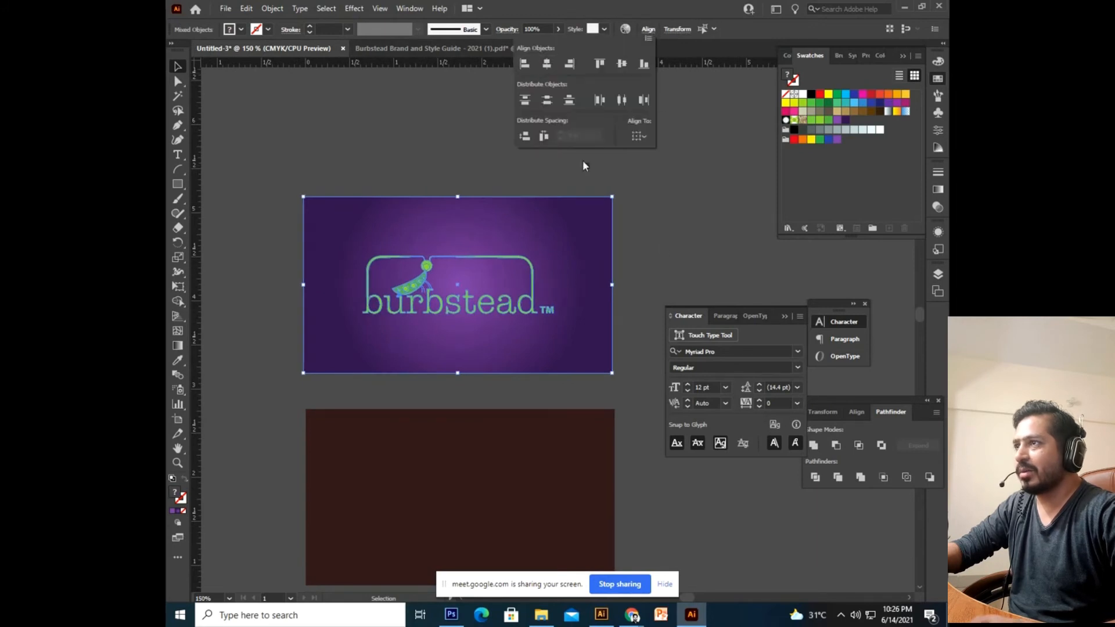
left_click(682, 228)
left_click_drag(599, 265, 638, 316)
Move the logo up and resize it on the card, then zoom out to 200%.
key("ctrl+equal")
key("ctrl+equal")
left_click_drag(553, 320, 554, 269)
left_click_drag(457, 238, 498, 266)
left_click_drag(638, 188, 610, 199)
mouse_move(609, 297)
left_mouse_down()
mouse_move(629, 298)
mouse_move(620, 300)
left_mouse_up()
left_click(563, 92)
left_click_drag(546, 277, 553, 220)
key("ctrl+minus")
left_click_drag(298, 284, 298, 314)
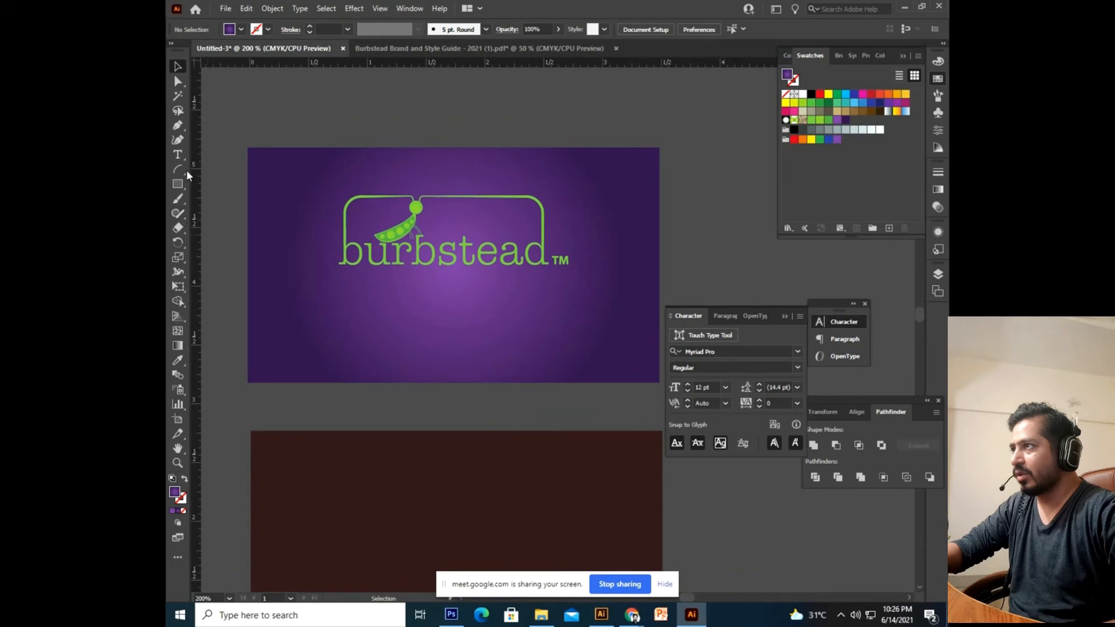
key("t")
left_click(416, 418)
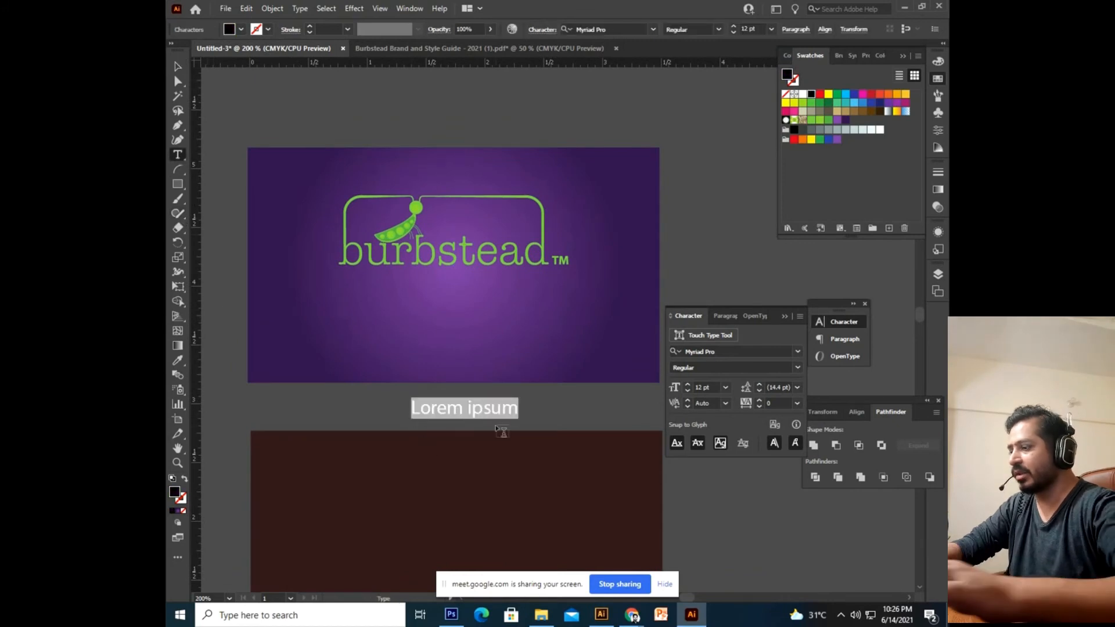
type("ww")
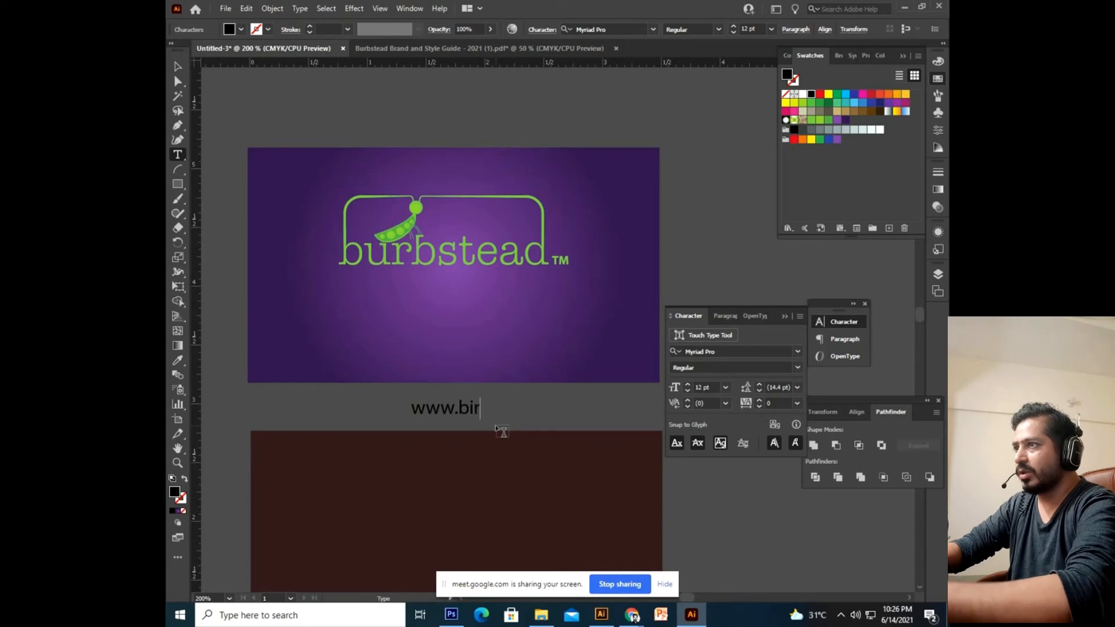
type("w.burbstead")
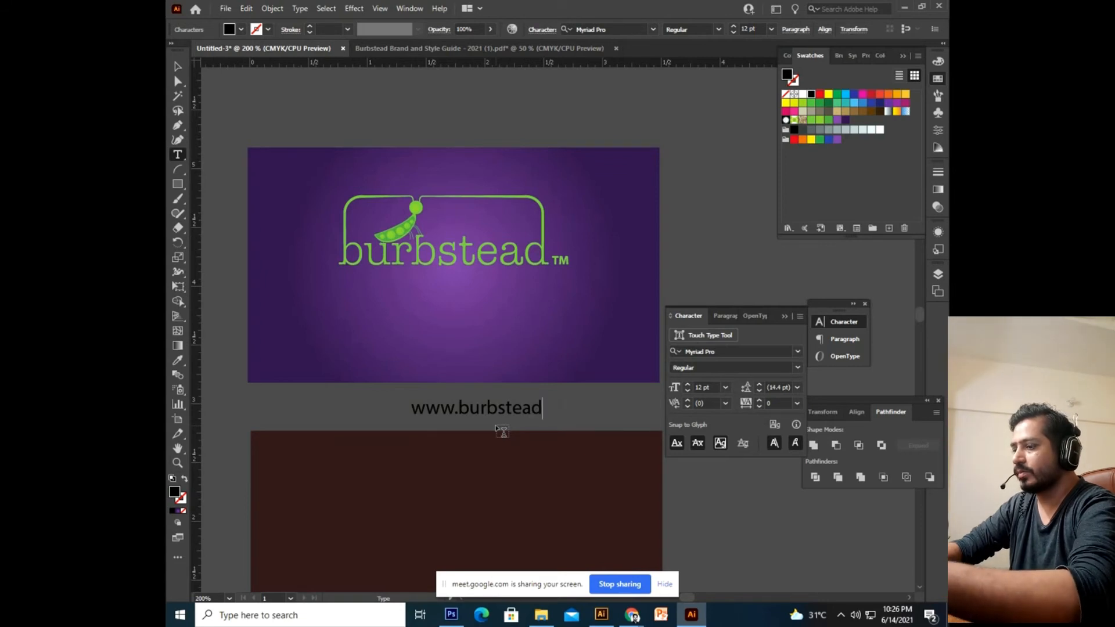
type("m")
key("ctrl+a")
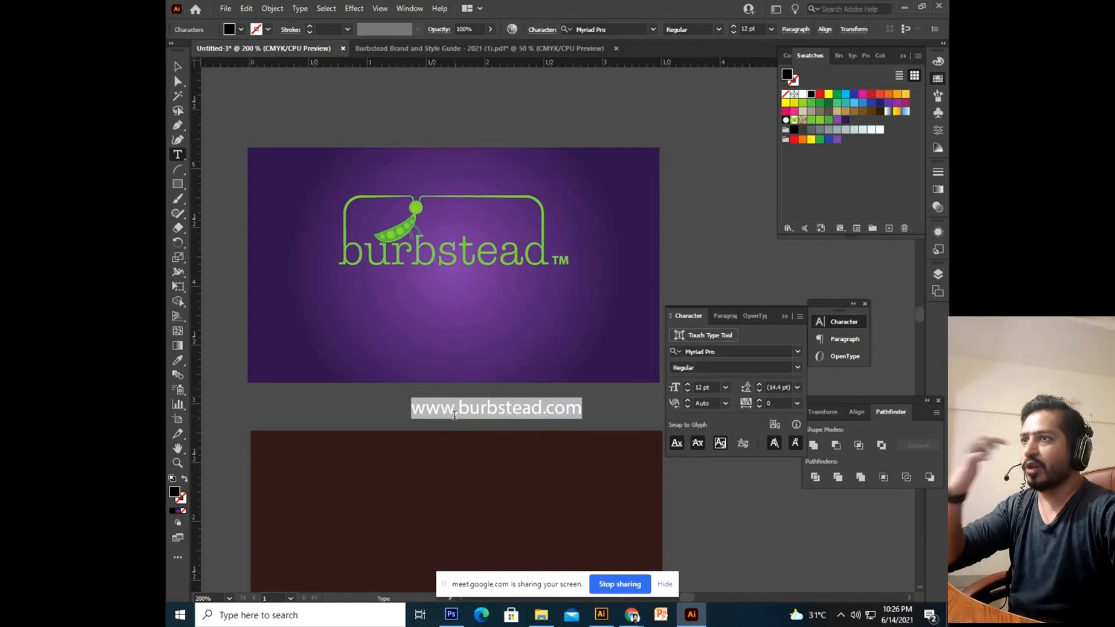
key("Escape")
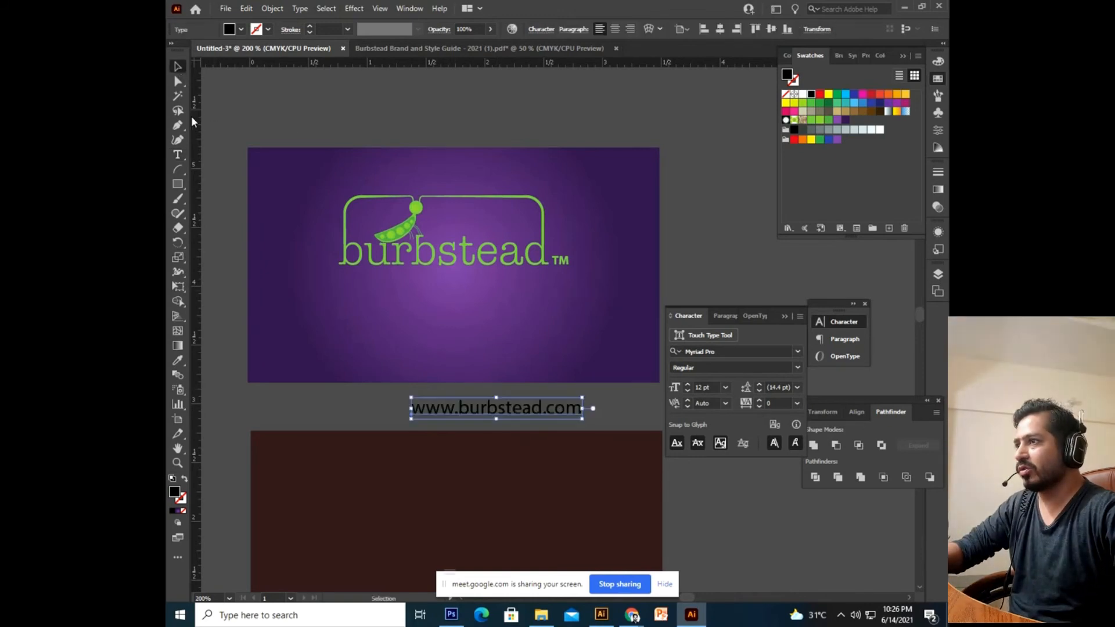
left_click_drag(512, 409, 475, 413)
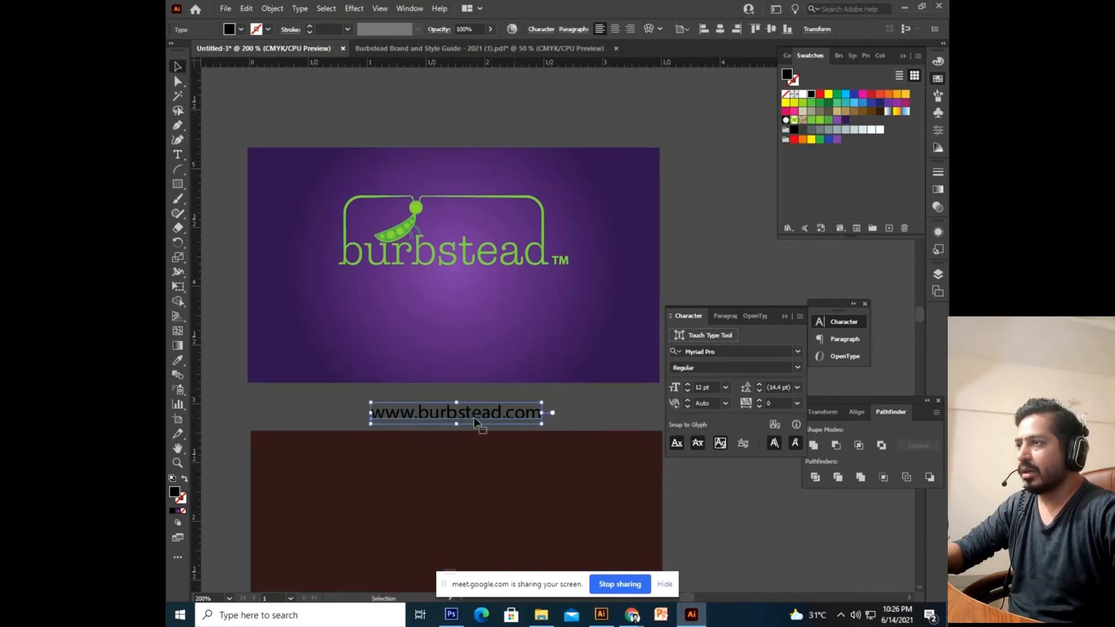
Set the URL text's font to Europa Regular.
key("t")
triple_click(482, 412)
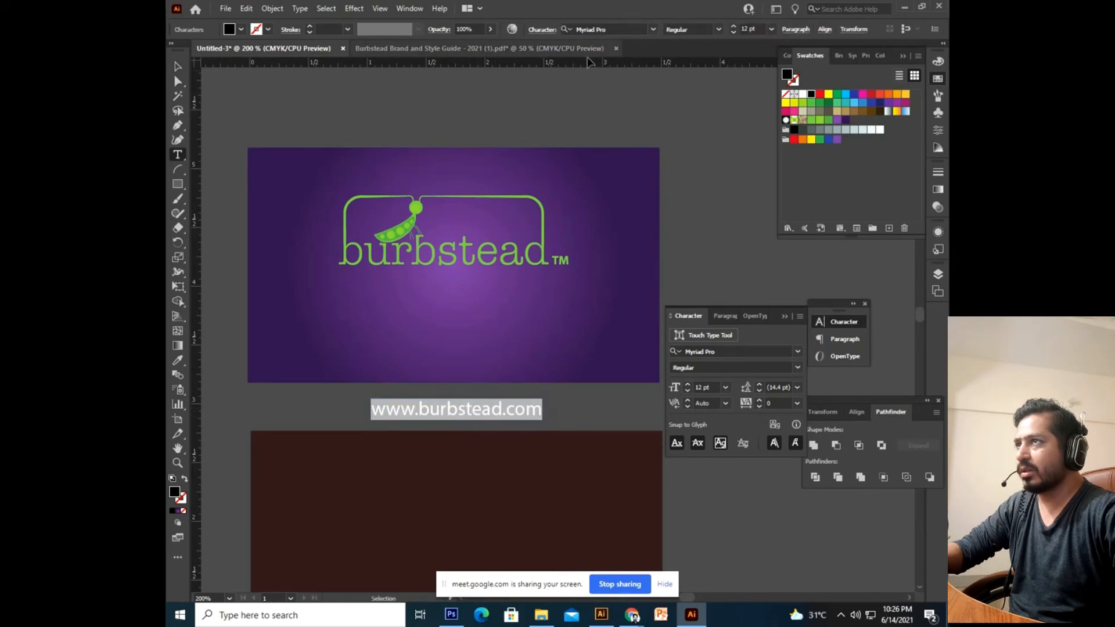
left_click(601, 29)
type("eu")
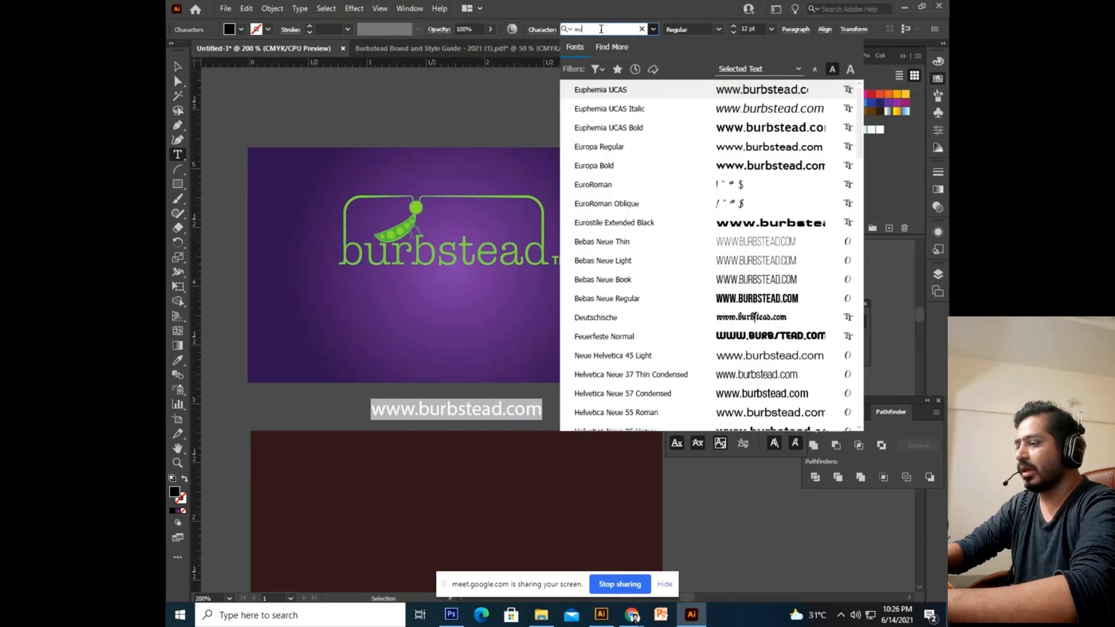
type("ro")
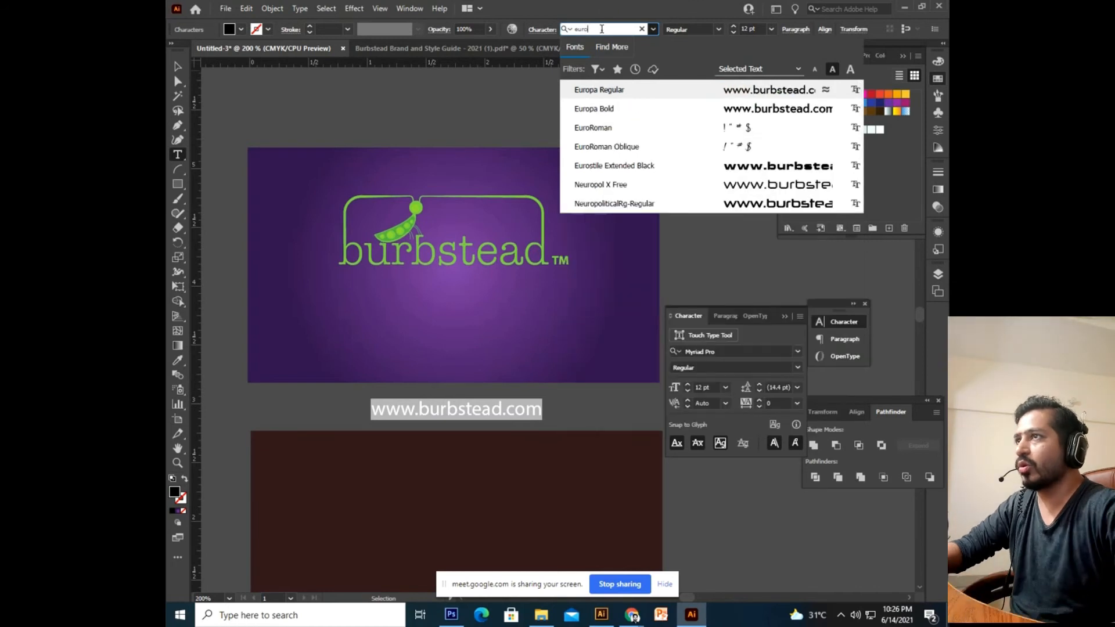
left_click(617, 92)
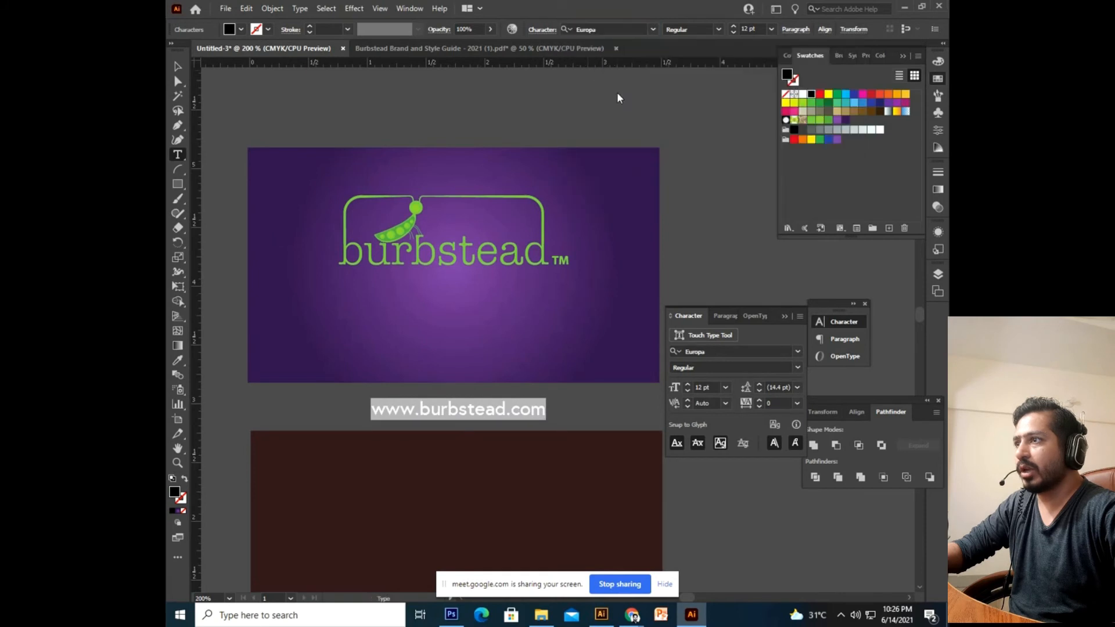
left_click(452, 413)
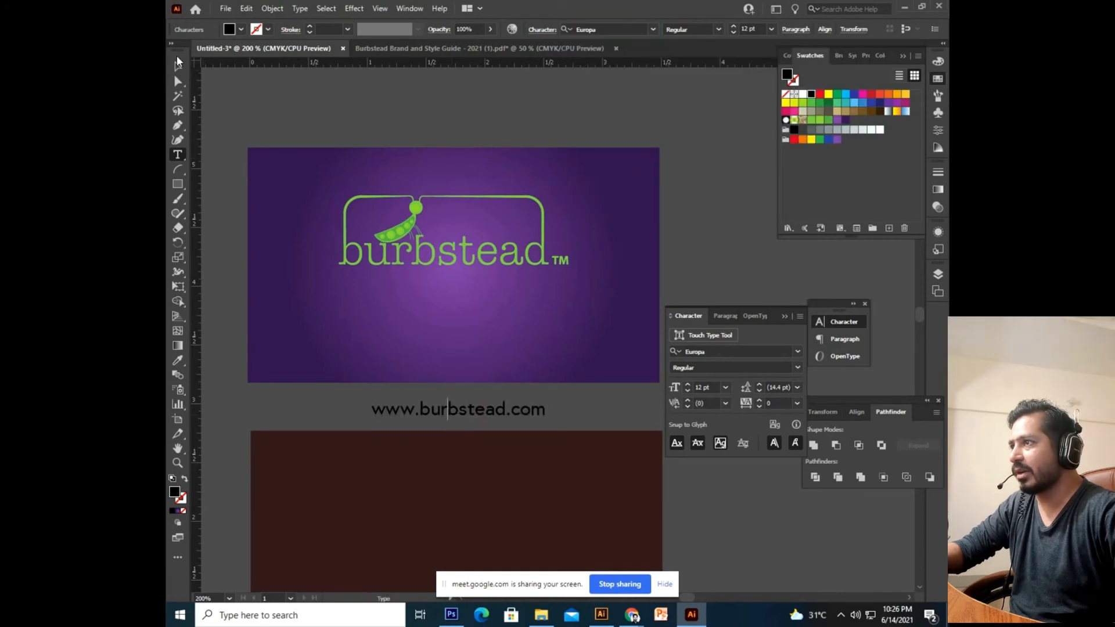
left_click(177, 61)
Move the URL up onto the purple card and set it to 10 pt.
left_click_drag(465, 410, 454, 354)
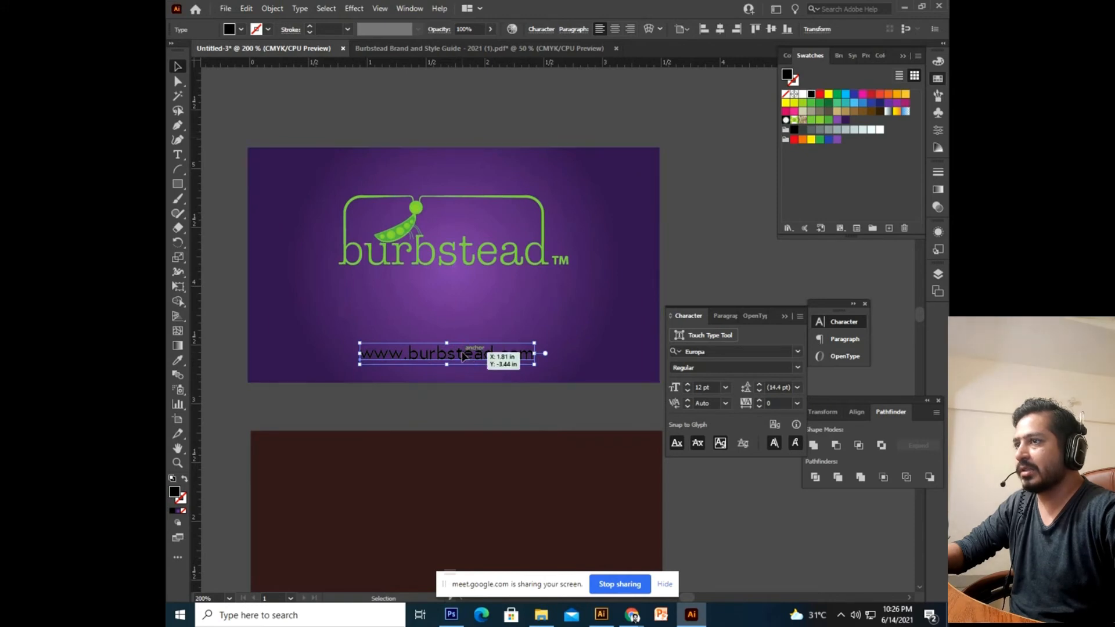
left_click(709, 386)
type("10")
key("Return")
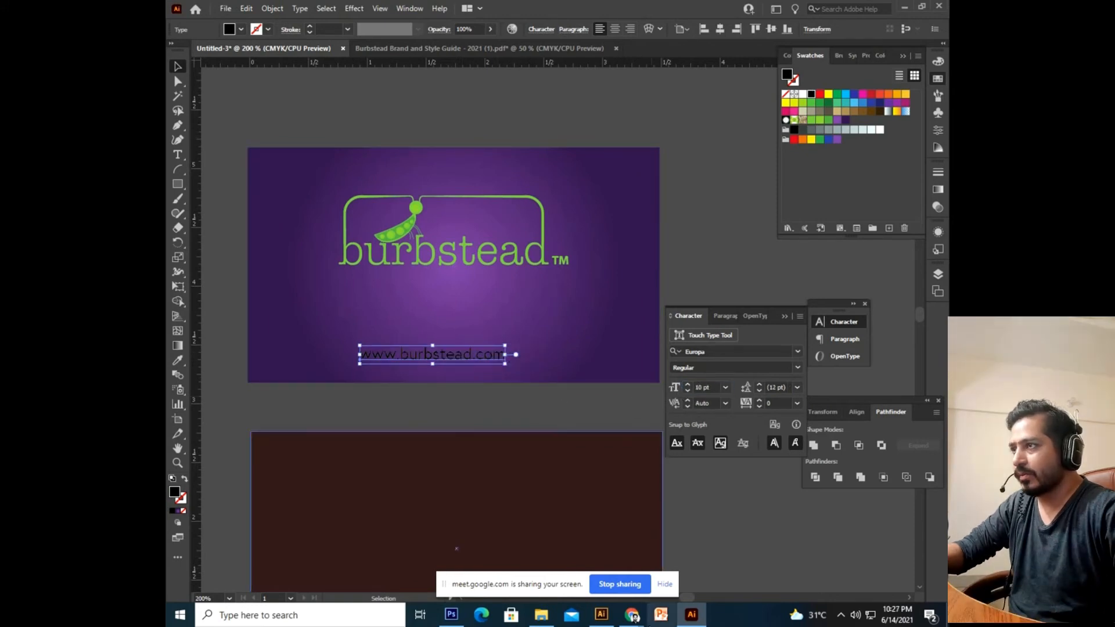
Widen the URL's letter tracking to 94.
left_click_drag(451, 356, 452, 357)
double_click(451, 356)
key("ctrl+a")
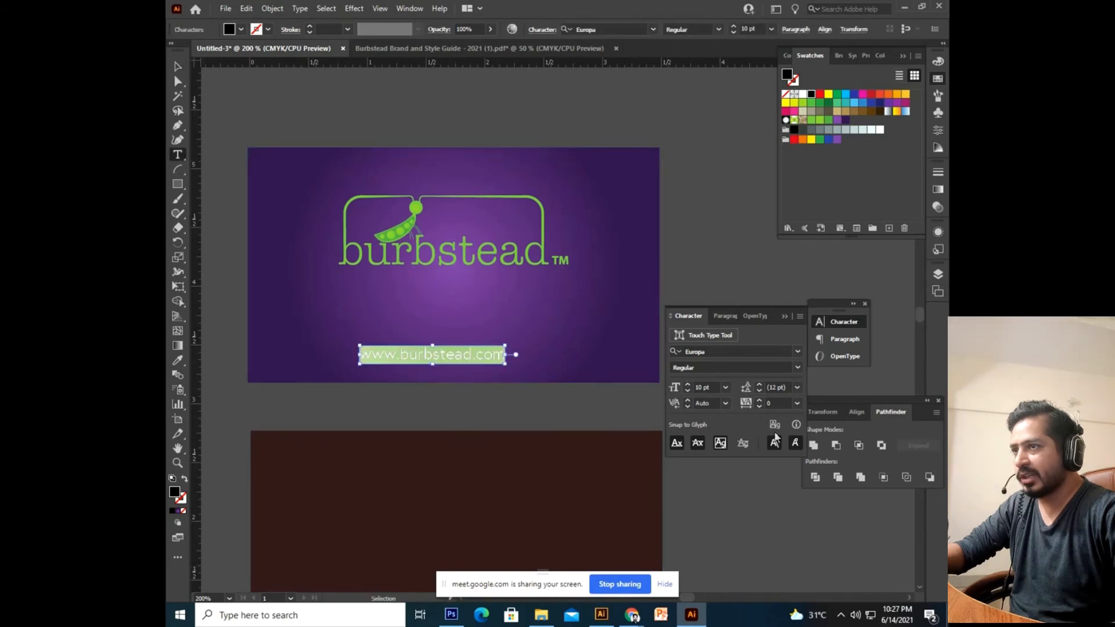
left_click(768, 403)
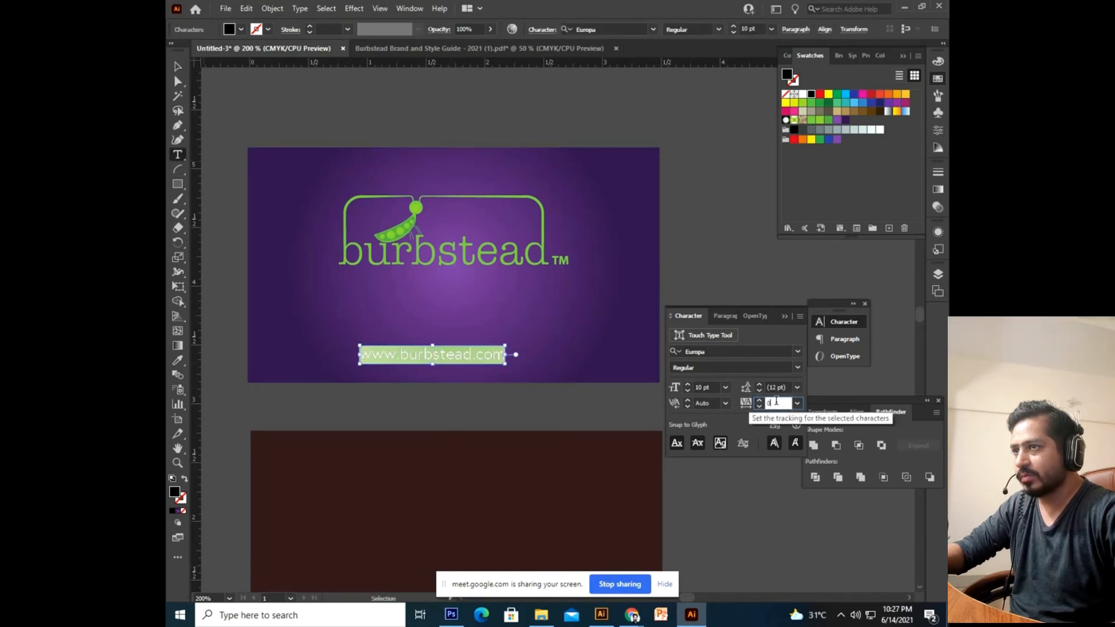
double_click(776, 403)
key("Up")
key("Up")
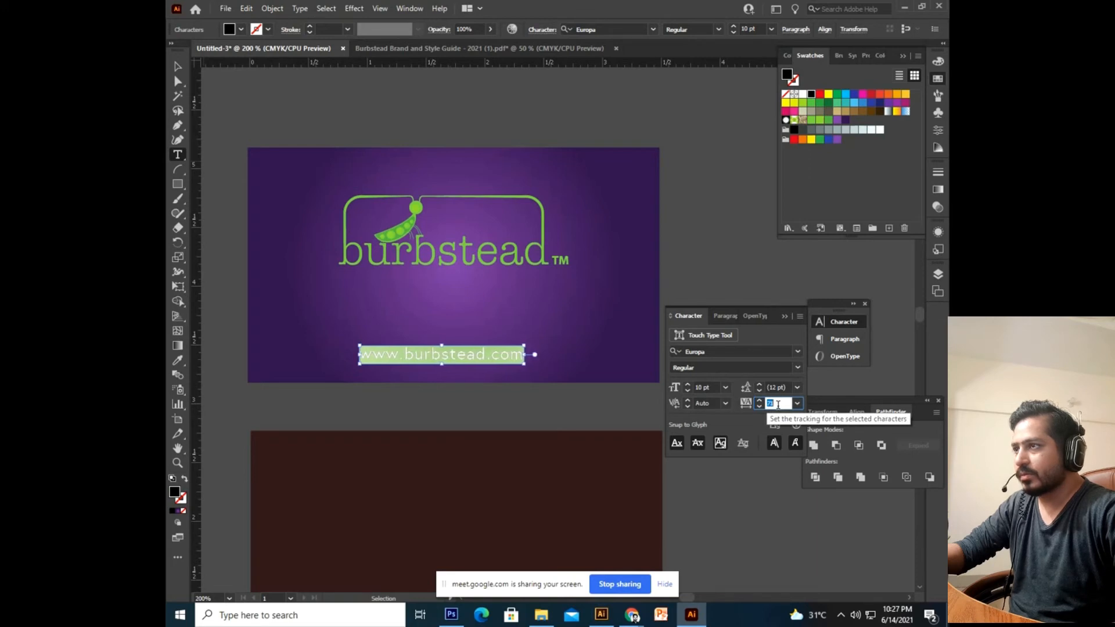
key("Up")
key("Up")
key("Up")
key("Up")
key("Up")
key("Up")
key("Up")
key("Up")
key("Up")
key("Up")
key("Up")
key("Up")
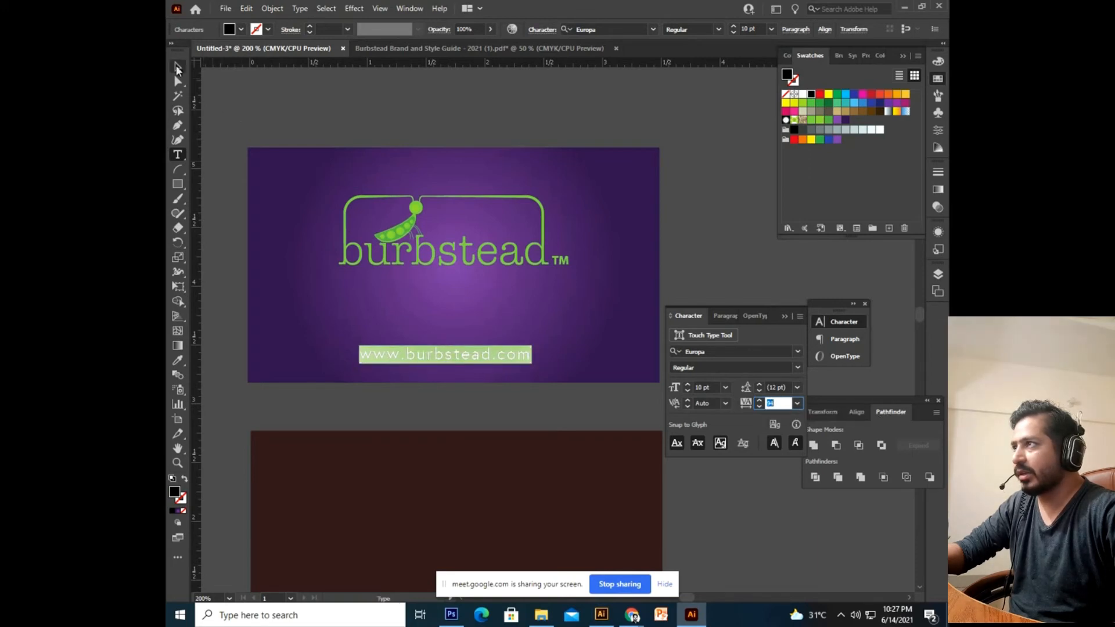
Make the URL white and centre it horizontally on the card with the logo.
left_click(178, 67)
left_click(411, 92)
left_click(514, 350)
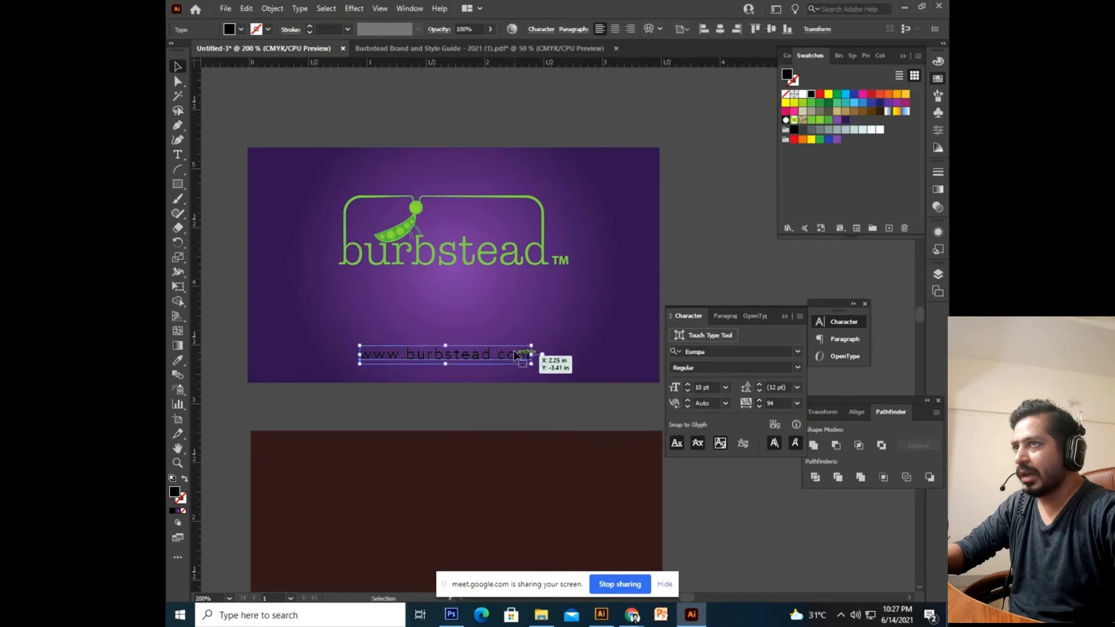
left_click(803, 94)
left_click(722, 185)
left_click_drag(641, 251, 653, 252)
left_click_drag(492, 118, 371, 388)
left_click(583, 30)
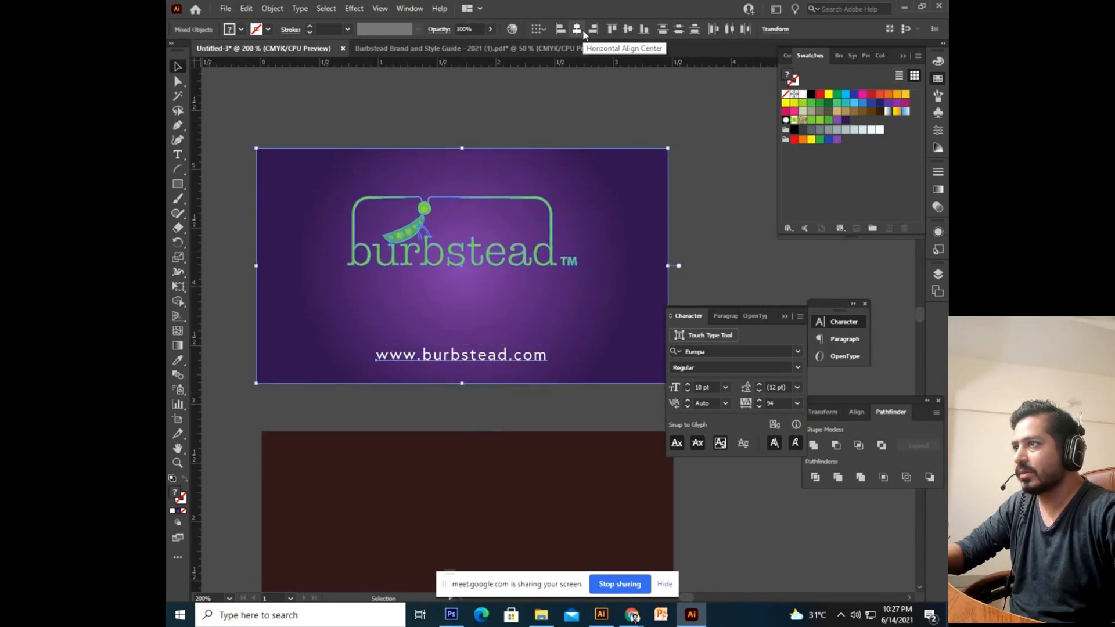
left_click(615, 113)
left_click_drag(616, 117, 620, 150)
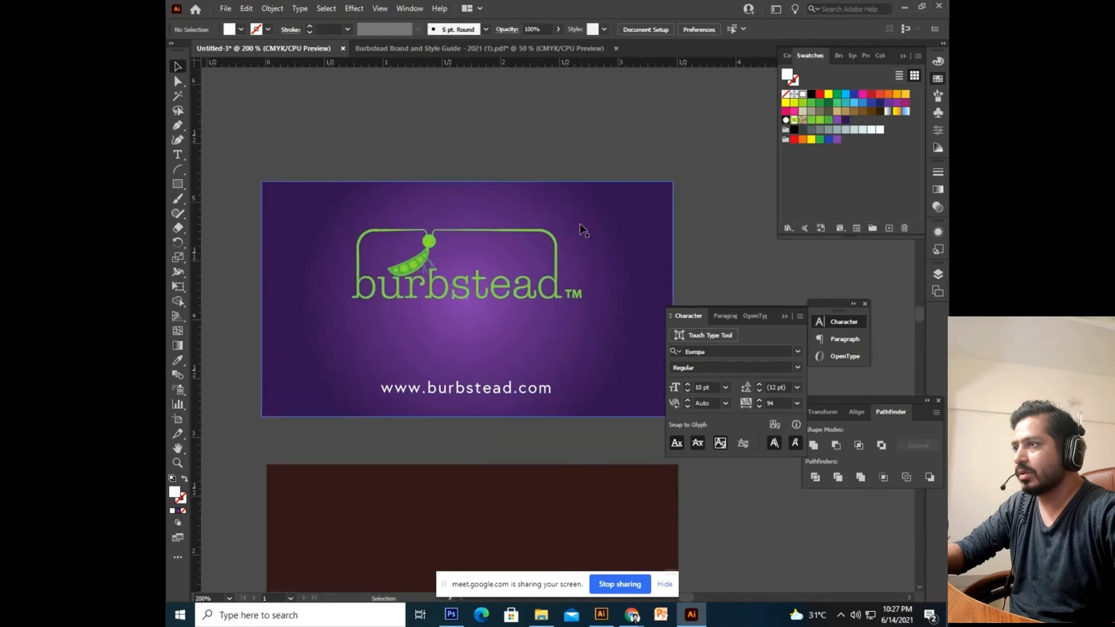
left_click_drag(470, 334, 471, 351)
left_click_drag(216, 247, 213, 239)
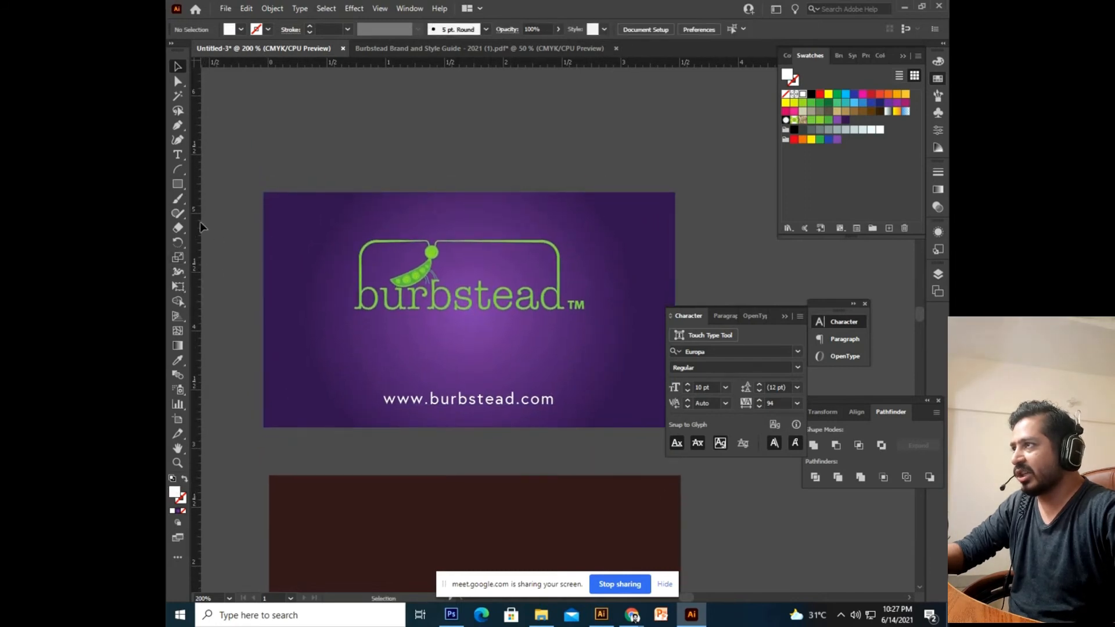
left_click_drag(333, 255, 339, 197)
left_click_drag(416, 246, 403, 316)
left_click_drag(422, 381, 412, 439)
left_click_drag(415, 196, 431, 172)
Type the tagline 'WE ARE BEST IN WORLD' above the purple card.
left_click(173, 154)
left_click(420, 207)
type("WE")
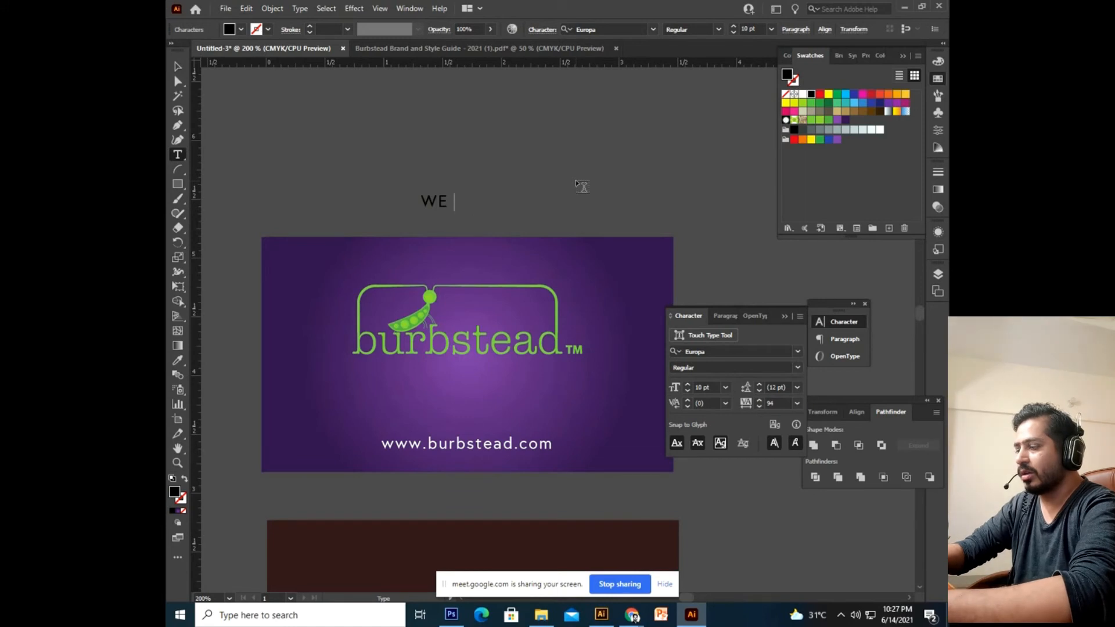
type(" ARE BEST IN WORLD")
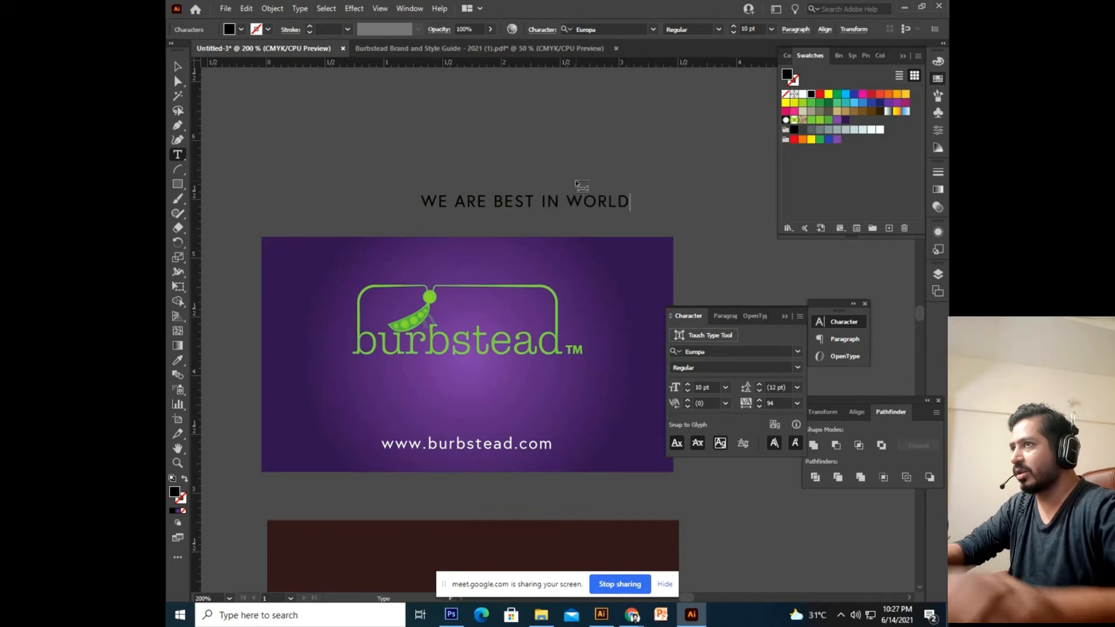
key("ctrl+a")
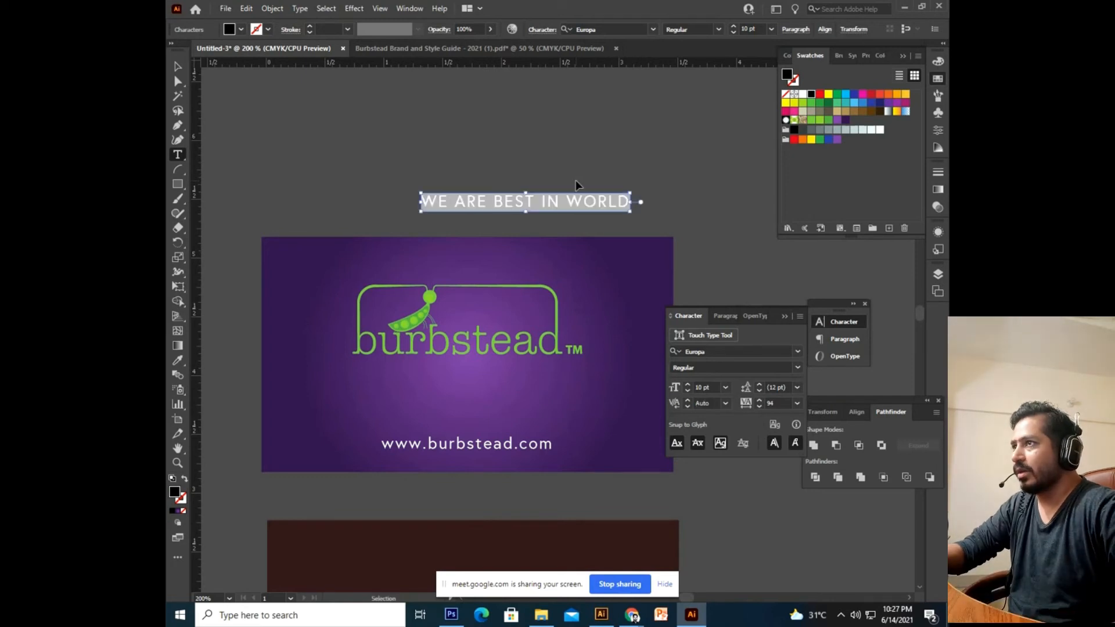
left_click(178, 67)
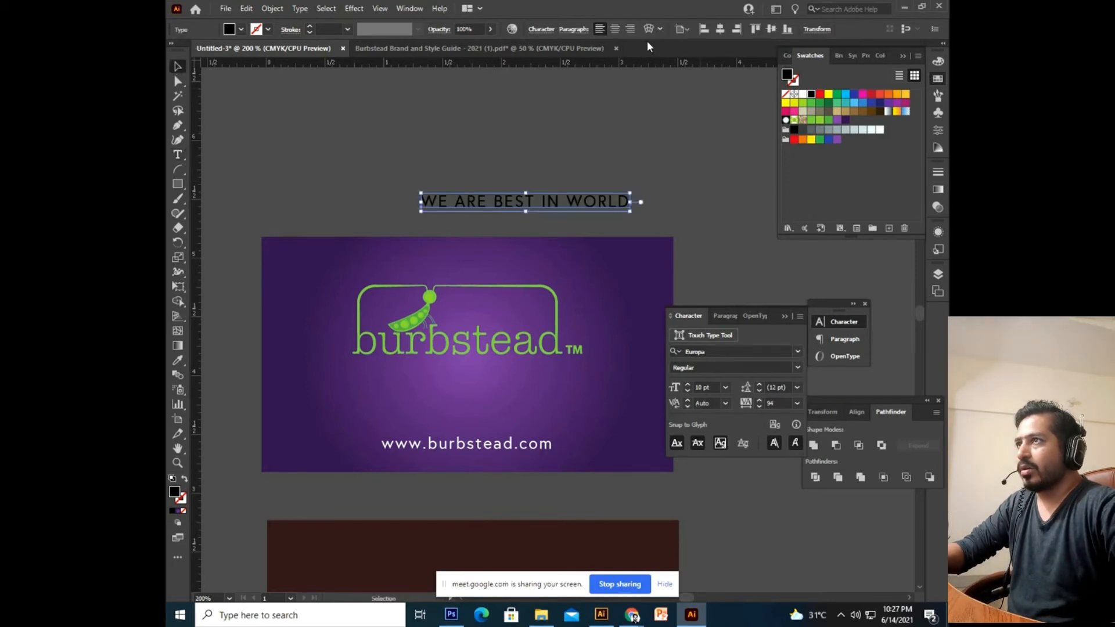
Set the tagline's font to Europa Bold.
double_click(568, 203)
key("ctrl+a")
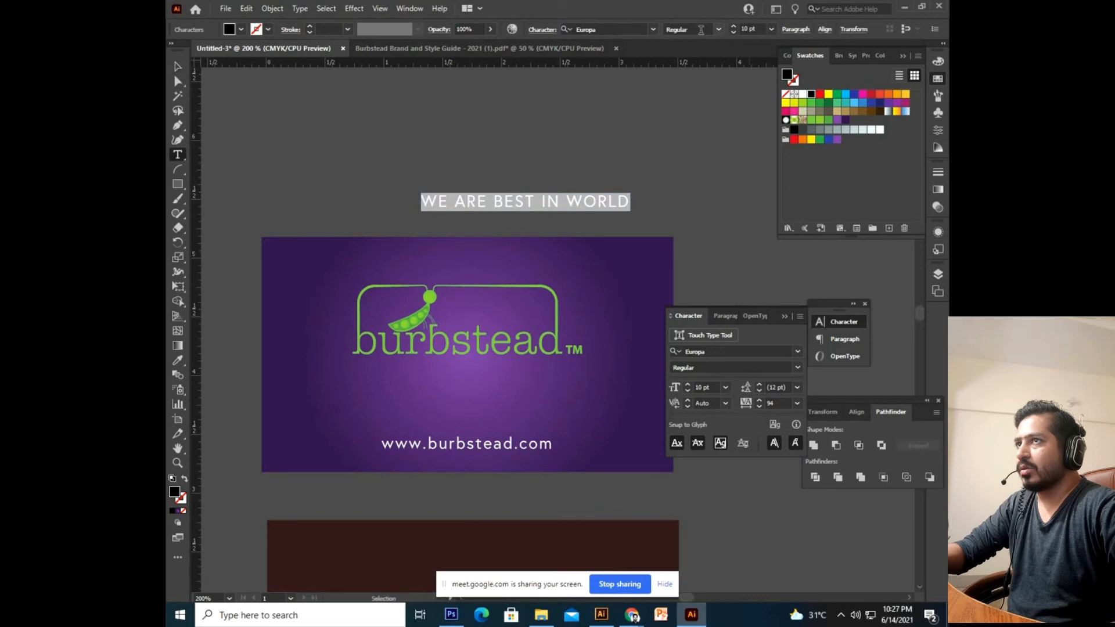
left_click(642, 30)
left_click(654, 29)
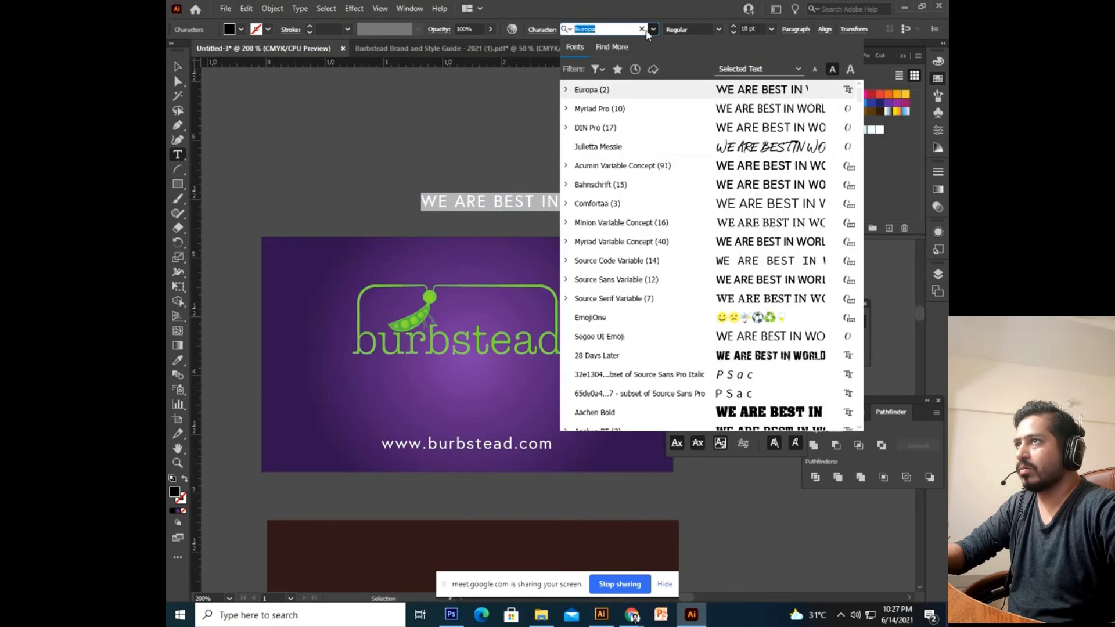
left_click(615, 29)
type("europa")
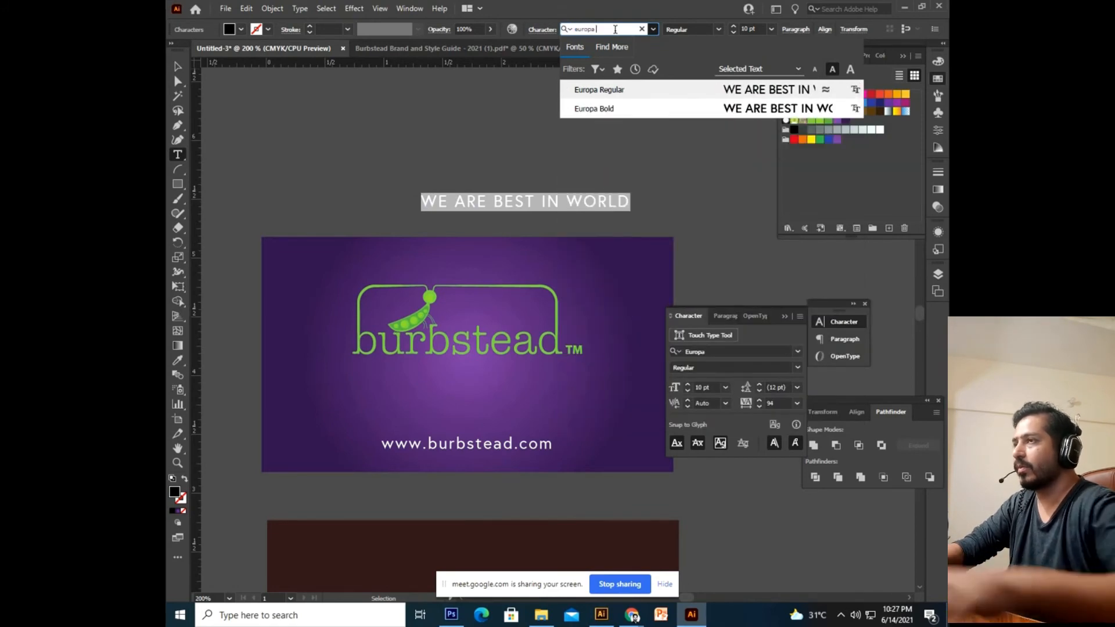
left_click(594, 108)
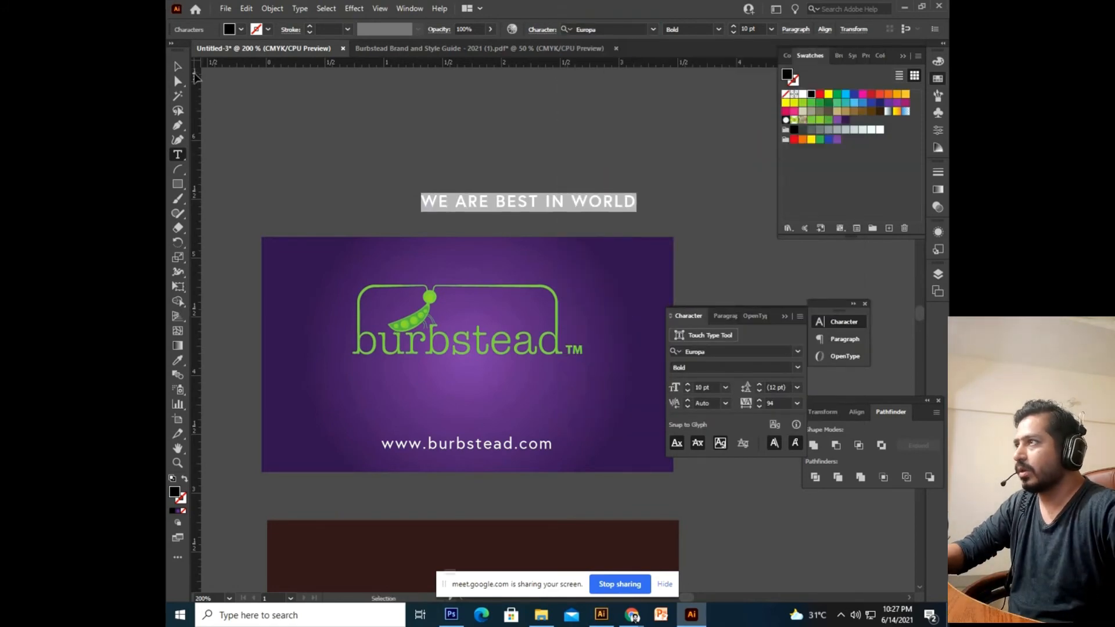
left_click(438, 155)
mouse_move(493, 147)
left_mouse_down()
mouse_move(450, 204)
mouse_move(473, 156)
left_mouse_up()
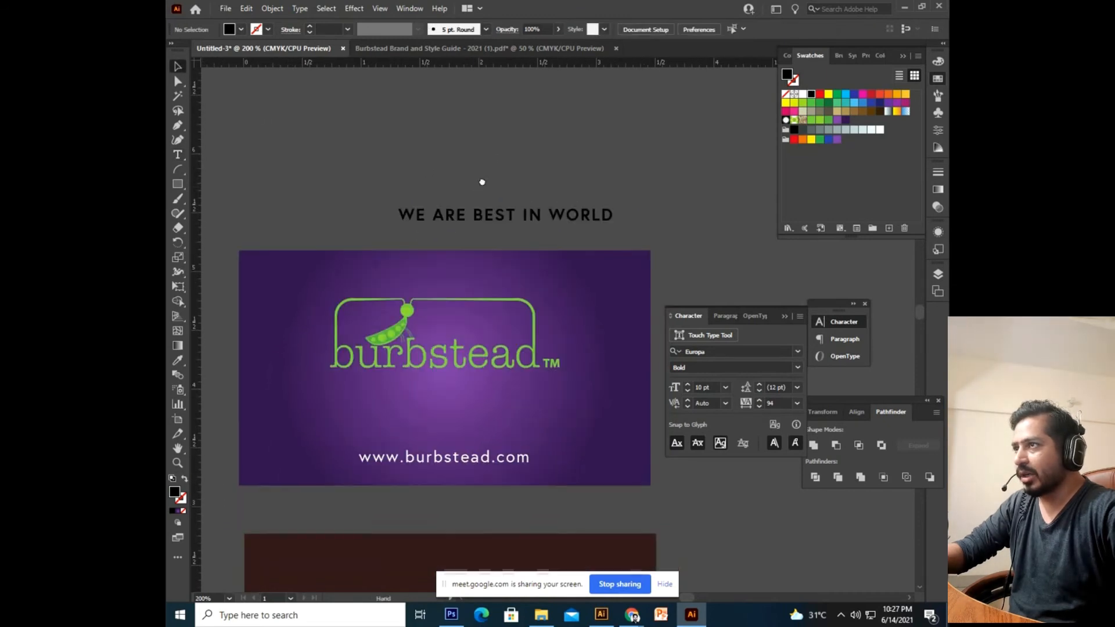
left_click(555, 212)
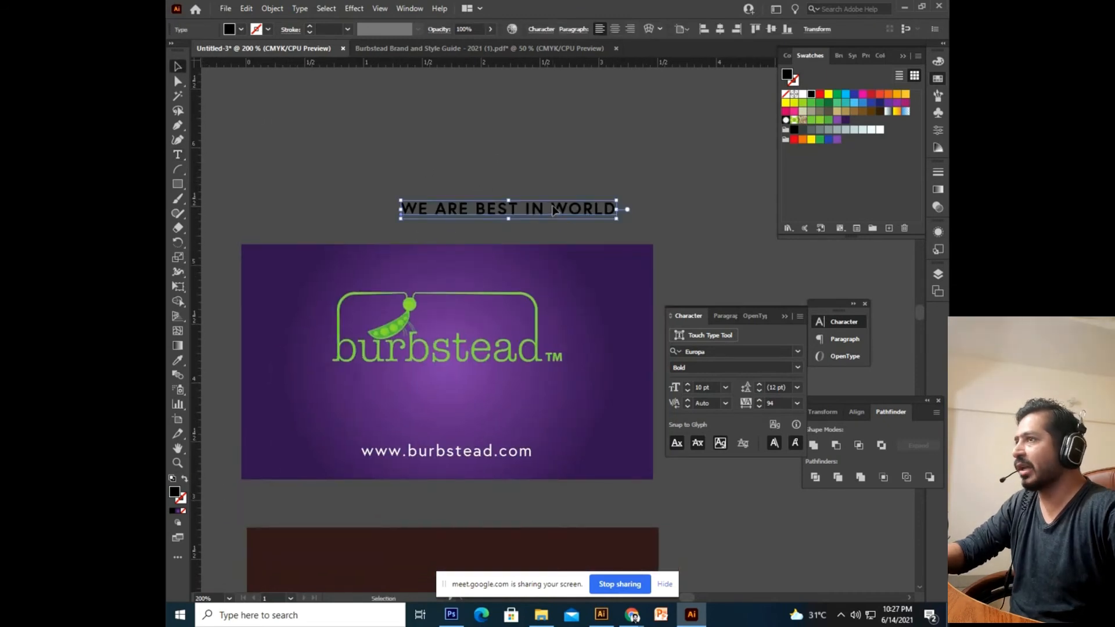
key("space")
mouse_move(490, 225)
left_mouse_down()
mouse_move(511, 174)
mouse_move(496, 229)
left_mouse_up()
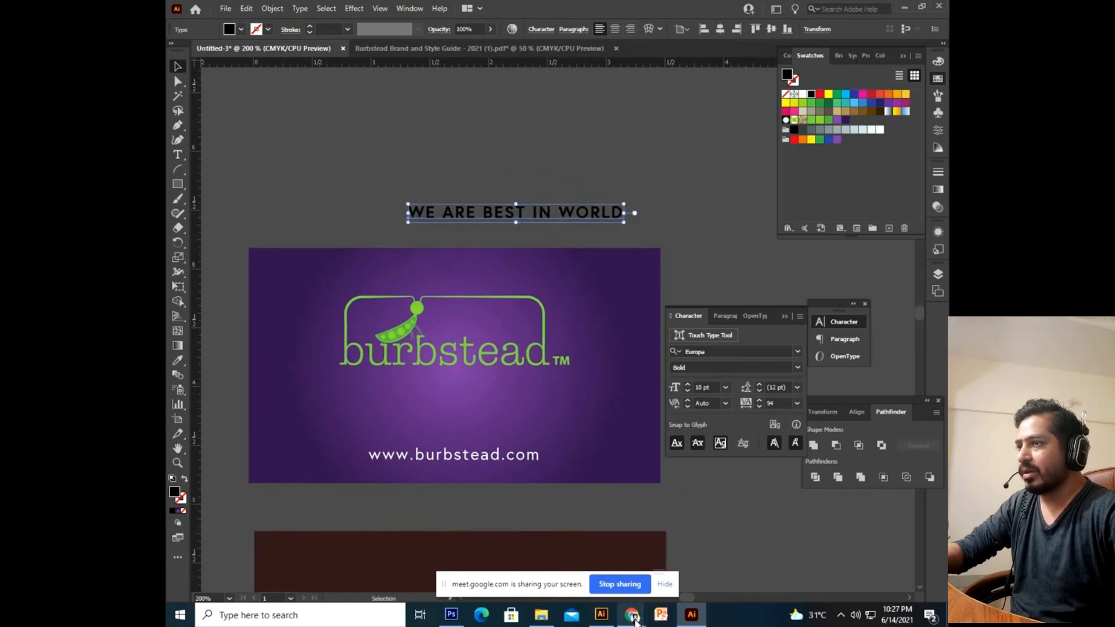
Switch to the Burbstead brand guide PDF in Chrome and scroll to its Logo page.
mouse_move(633, 616)
left_click(618, 500)
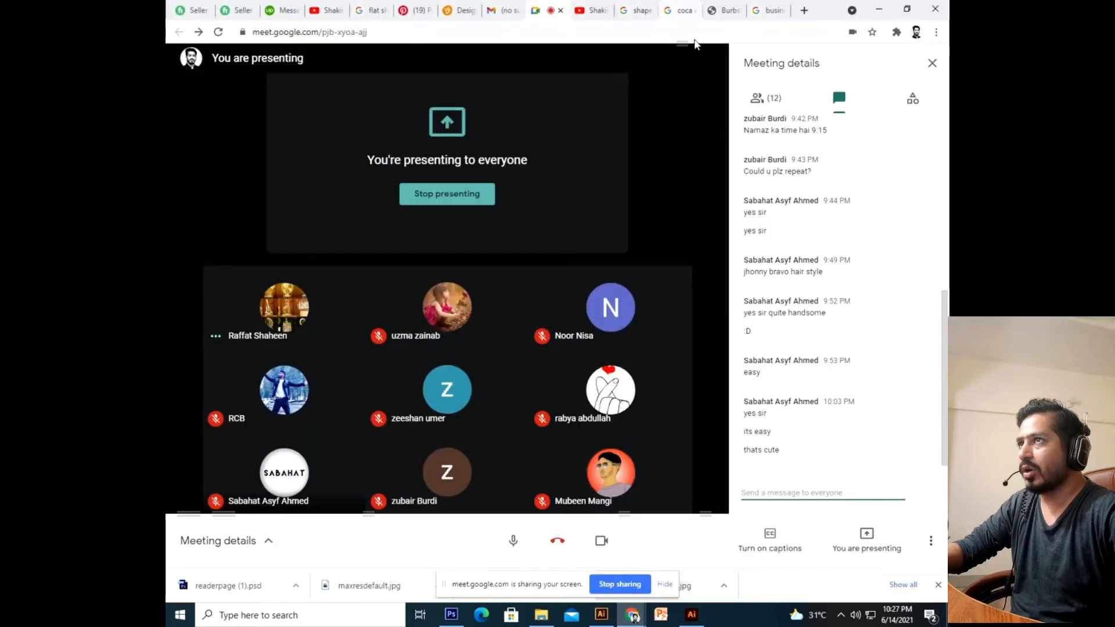
left_click(726, 9)
scroll(694, 339, "down", 5)
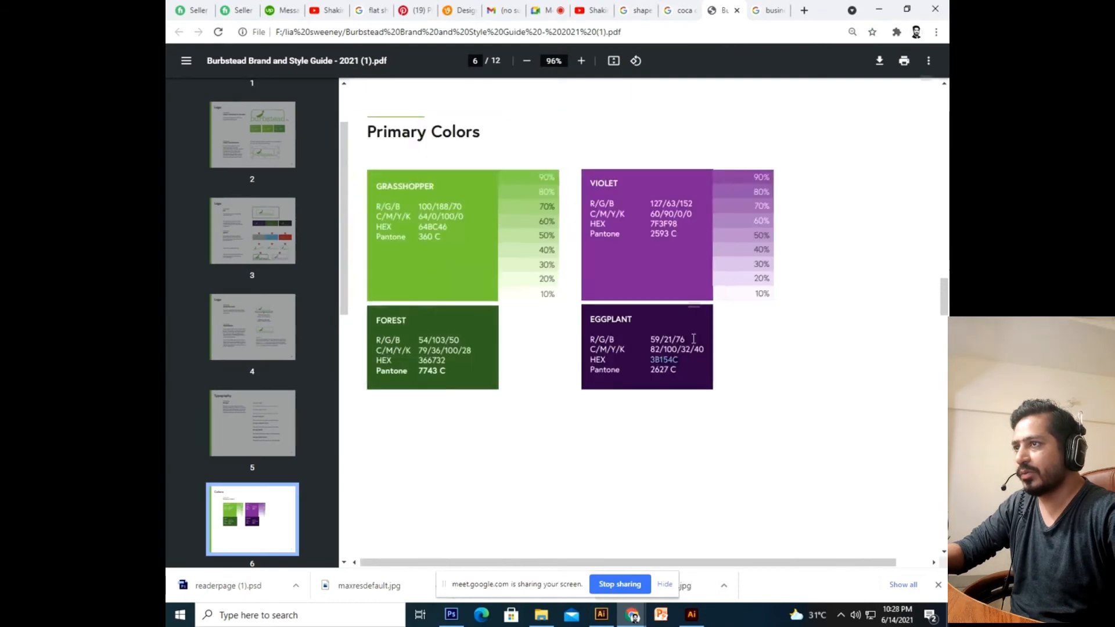
left_click_drag(947, 311, 922, 118)
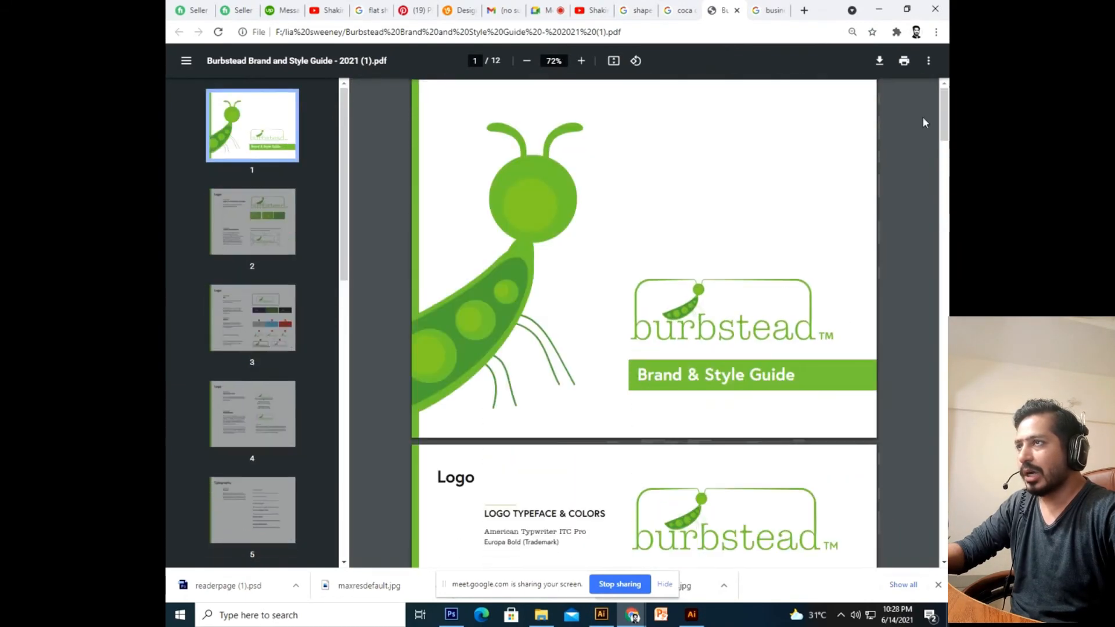
scroll(601, 250, "up", 1)
scroll(600, 250, "down", 6)
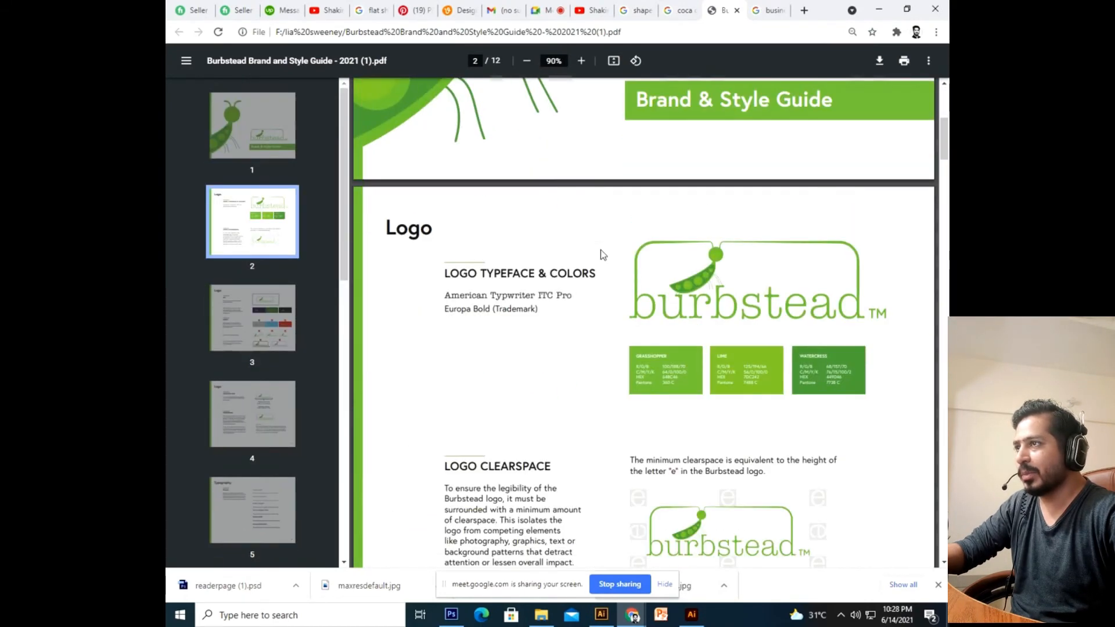
scroll(349, 226, "up", 3)
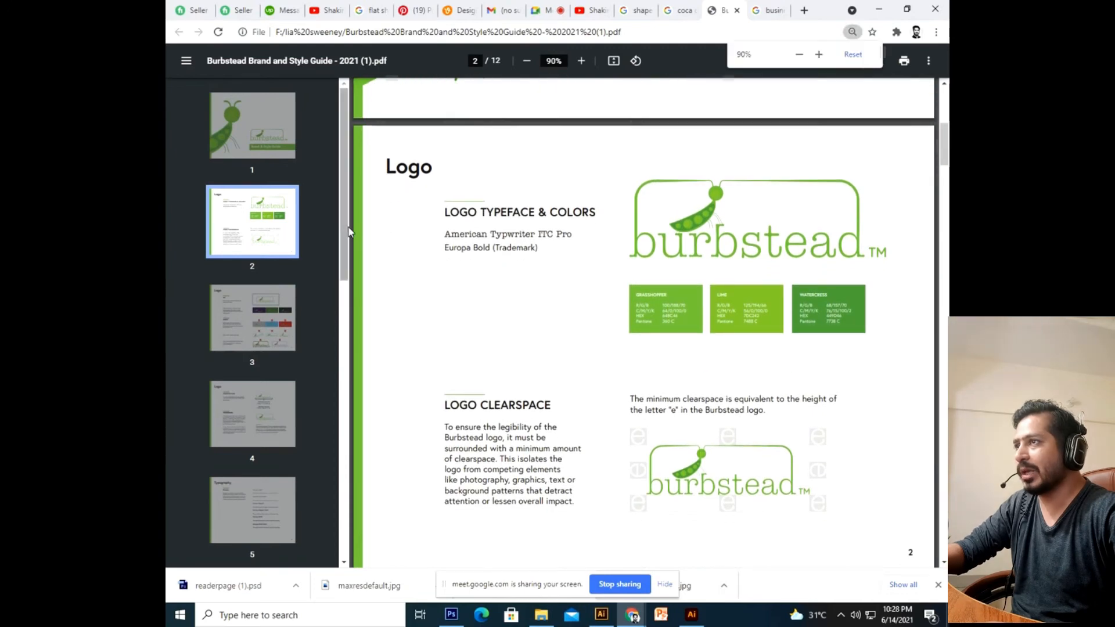
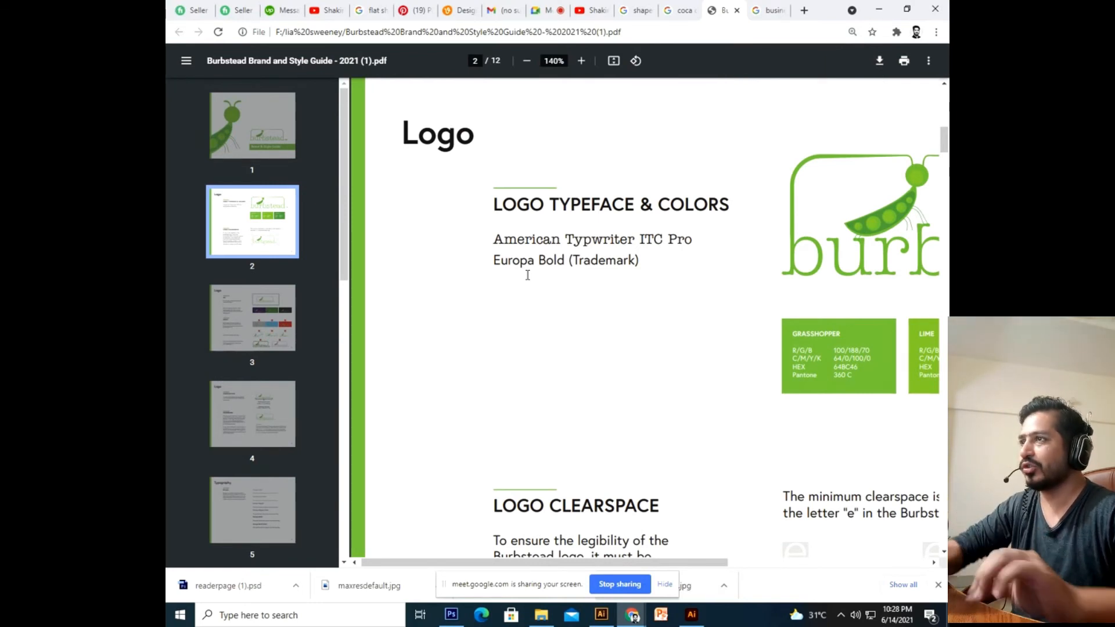
Highlight the logo typefaces, American Typewriter ITC Pro and Europa Bold, on the guide's Logo page.
left_click_drag(544, 244, 546, 263)
left_click(498, 246)
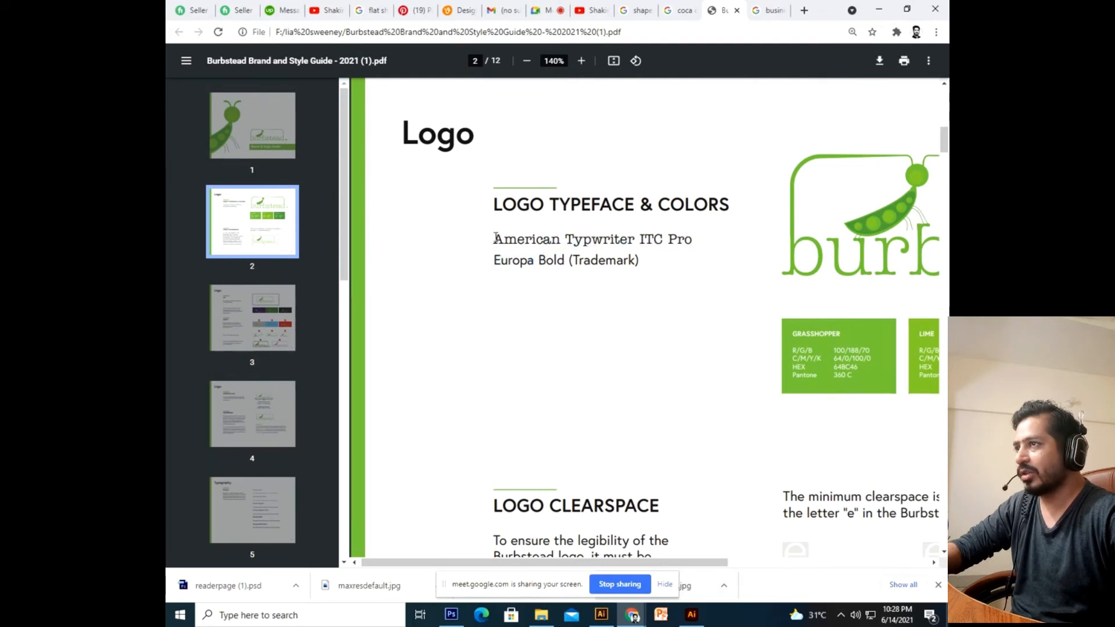
left_click_drag(495, 238, 604, 249)
left_click(505, 273)
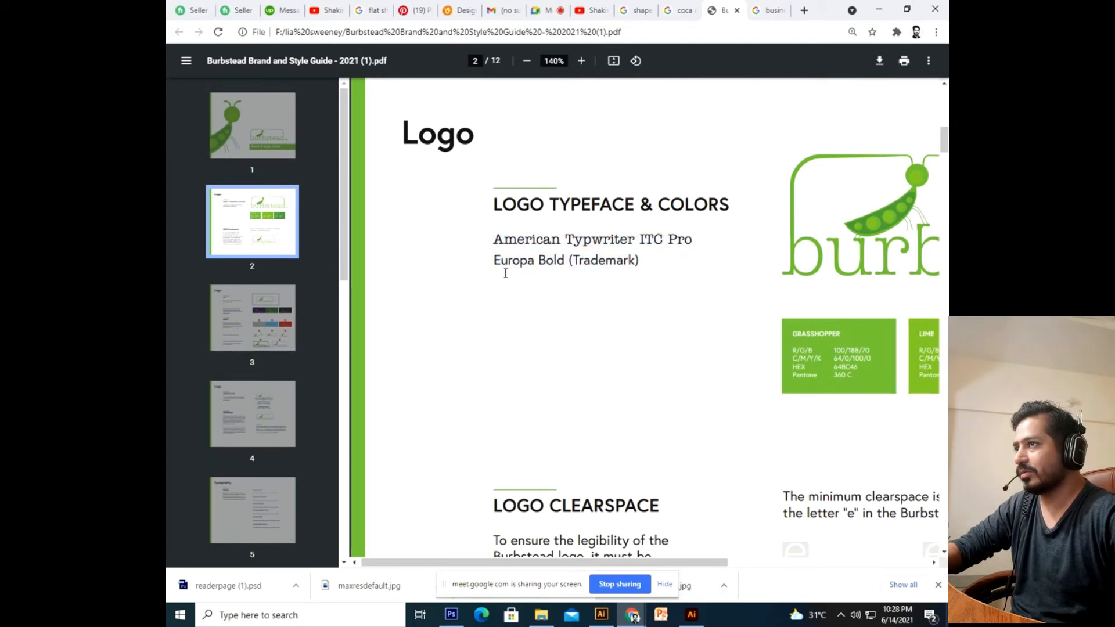
left_click_drag(498, 240, 569, 291)
left_click(570, 291)
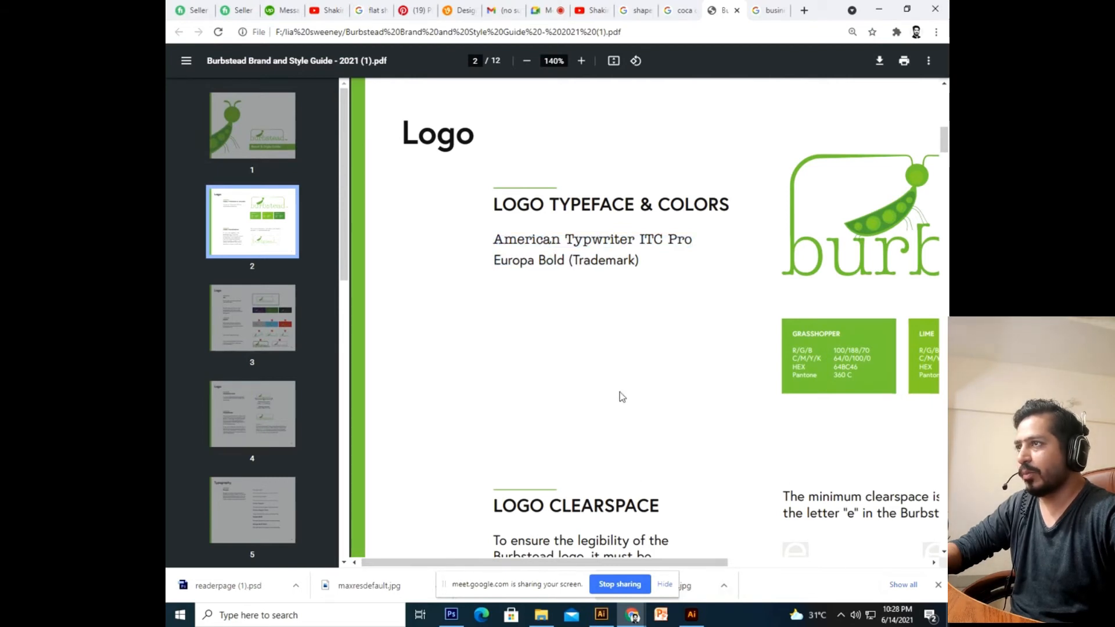
Move the WE ARE BEST IN WORLD tagline onto the purple card under the logo and colour it green.
left_click(691, 614)
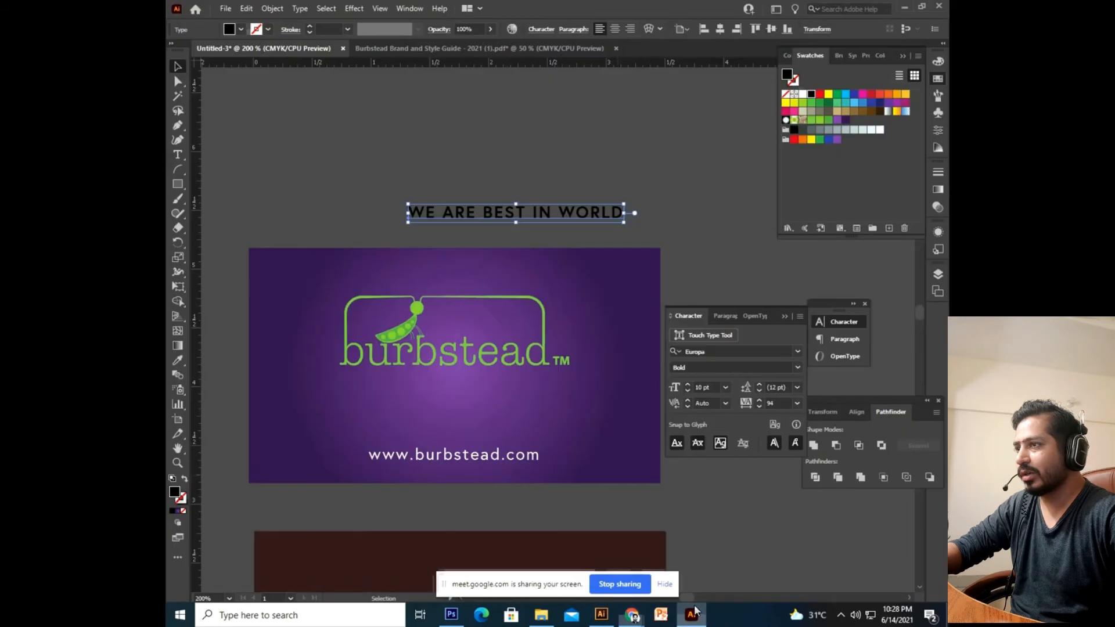
left_click(174, 69)
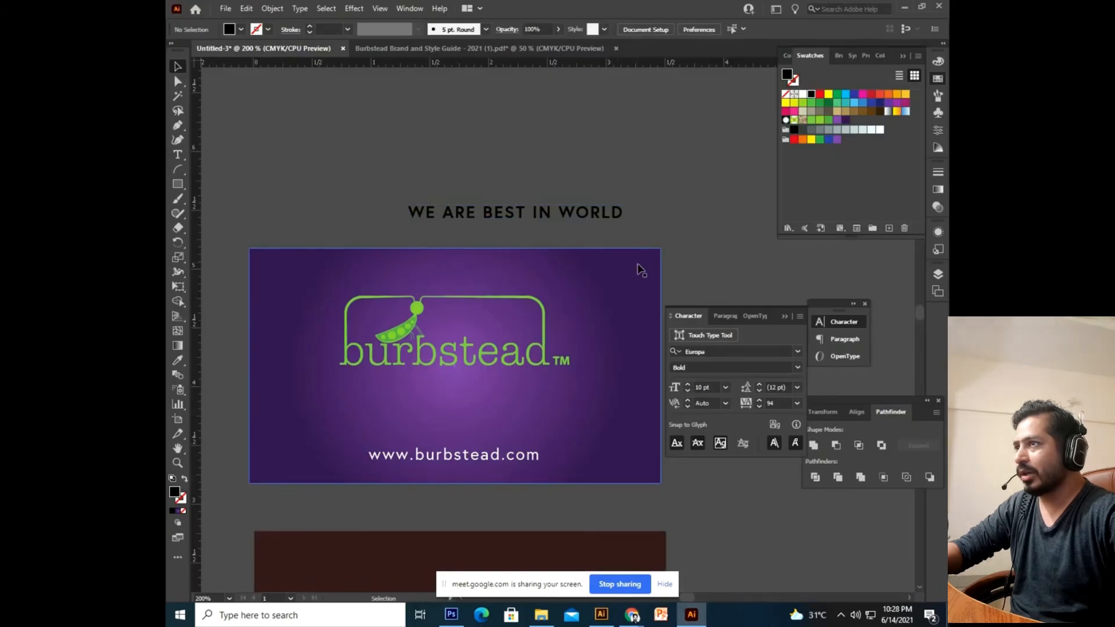
left_click_drag(605, 219, 529, 398)
scroll(734, 203, "left", 2)
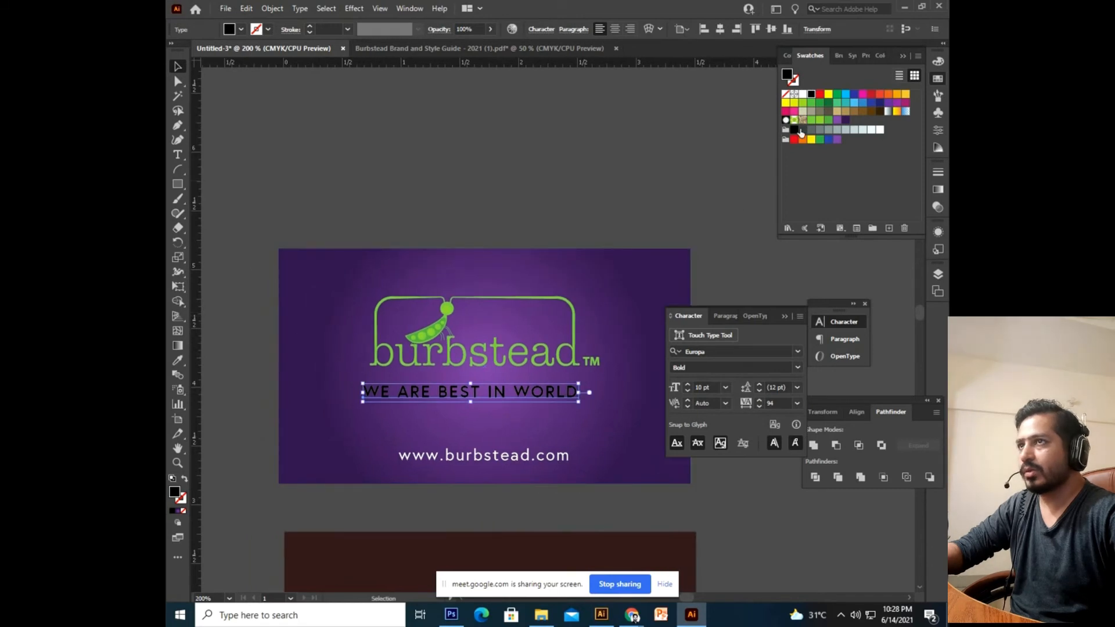
left_click(819, 120)
Horizontally centre the tagline with the other objects on the purple card.
scroll(556, 343, "down", 3)
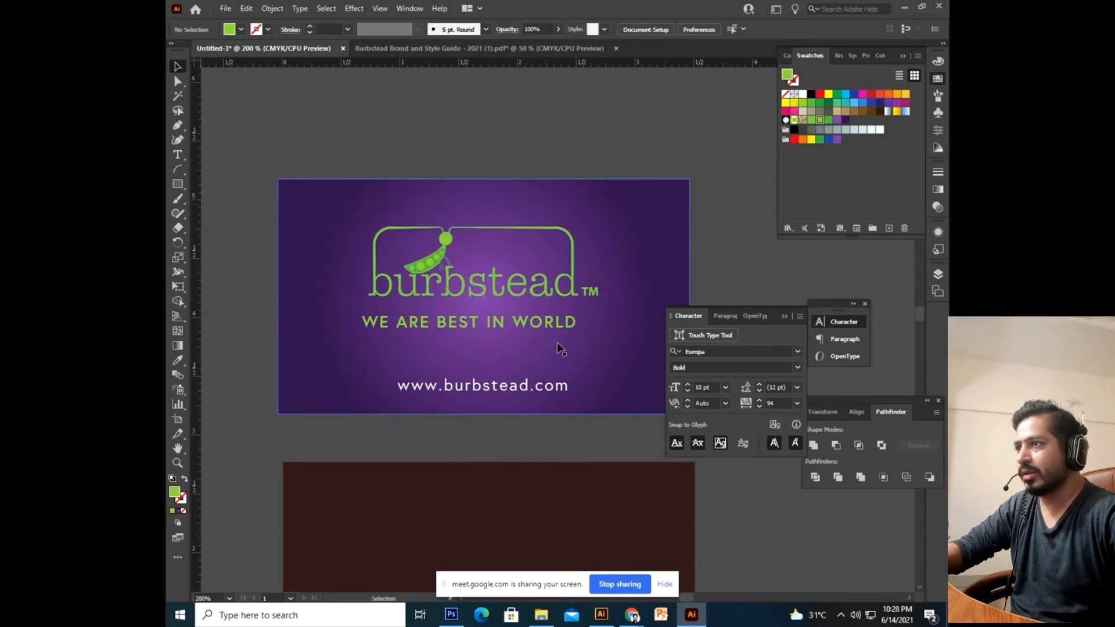
left_click_drag(585, 124, 430, 433)
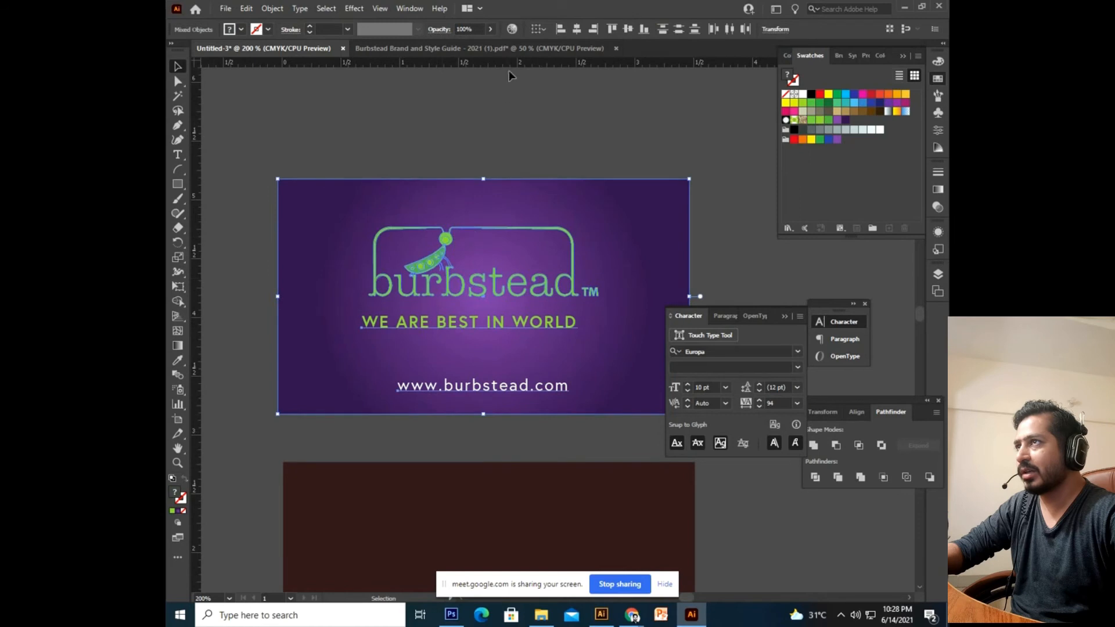
left_click(577, 31)
left_click(585, 92)
scroll(605, 191, "down", 1)
scroll(606, 192, "left", 1)
left_click_drag(553, 300, 546, 333)
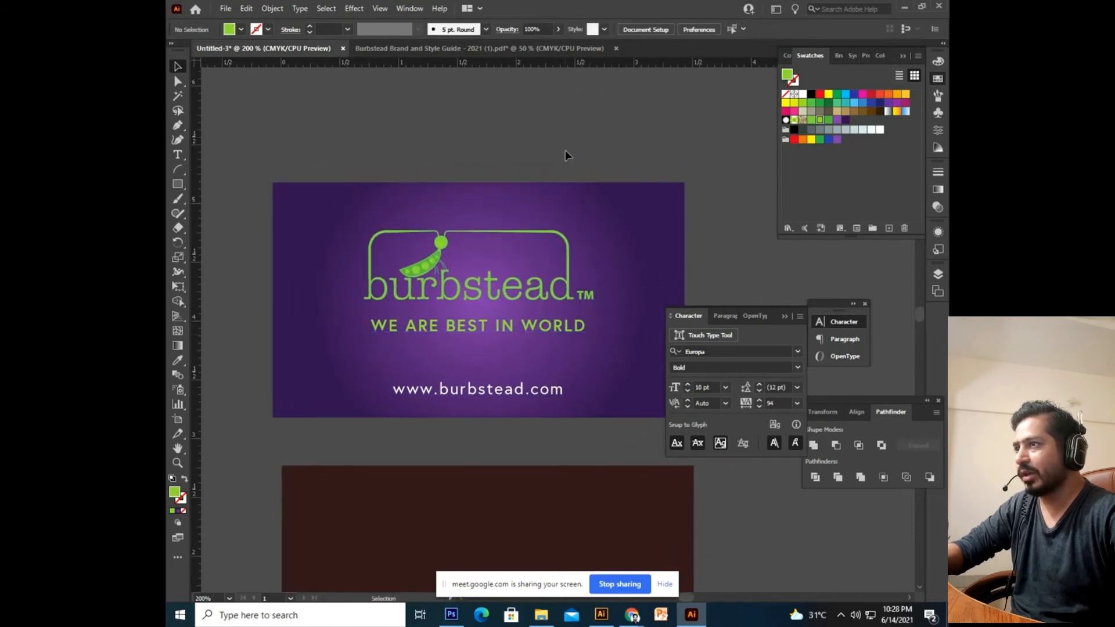
Start a straight Pen-tool line just above the tagline's left edge.
left_click(526, 334)
key("ctrl+plus")
key("ctrl+plus")
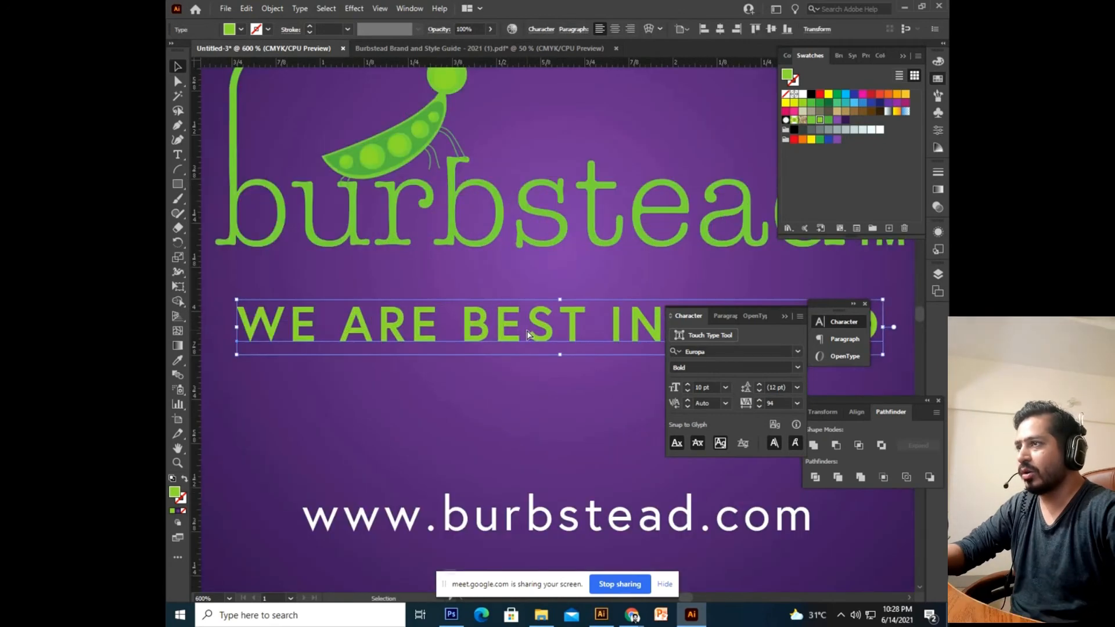
key("ctrl+minus")
key("ctrl+minus")
left_click_drag(504, 329, 468, 300)
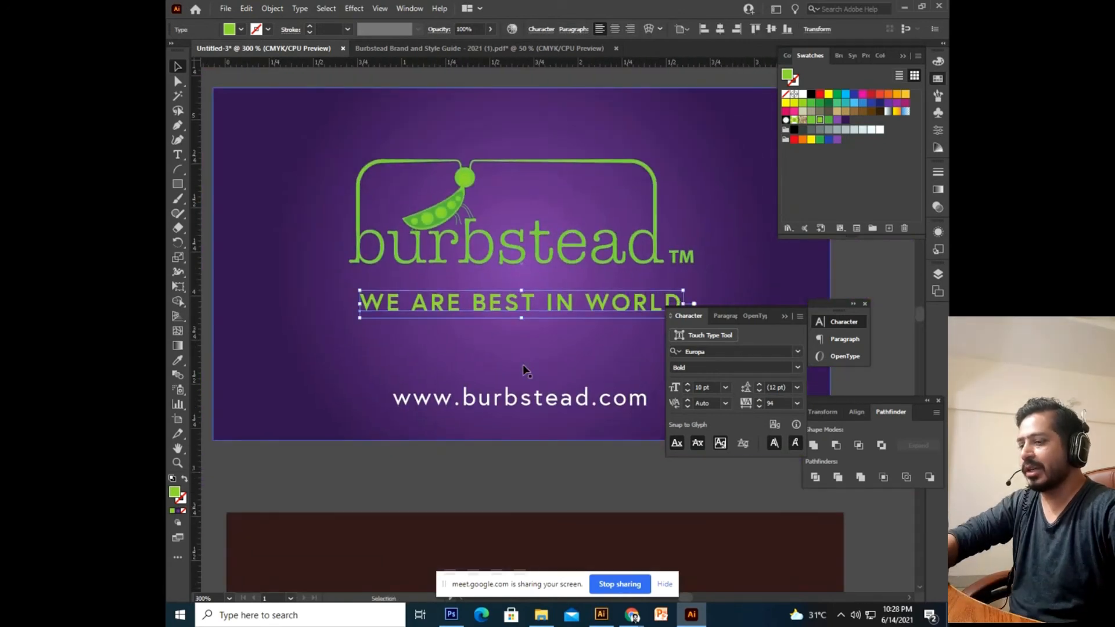
left_click_drag(523, 369, 410, 295)
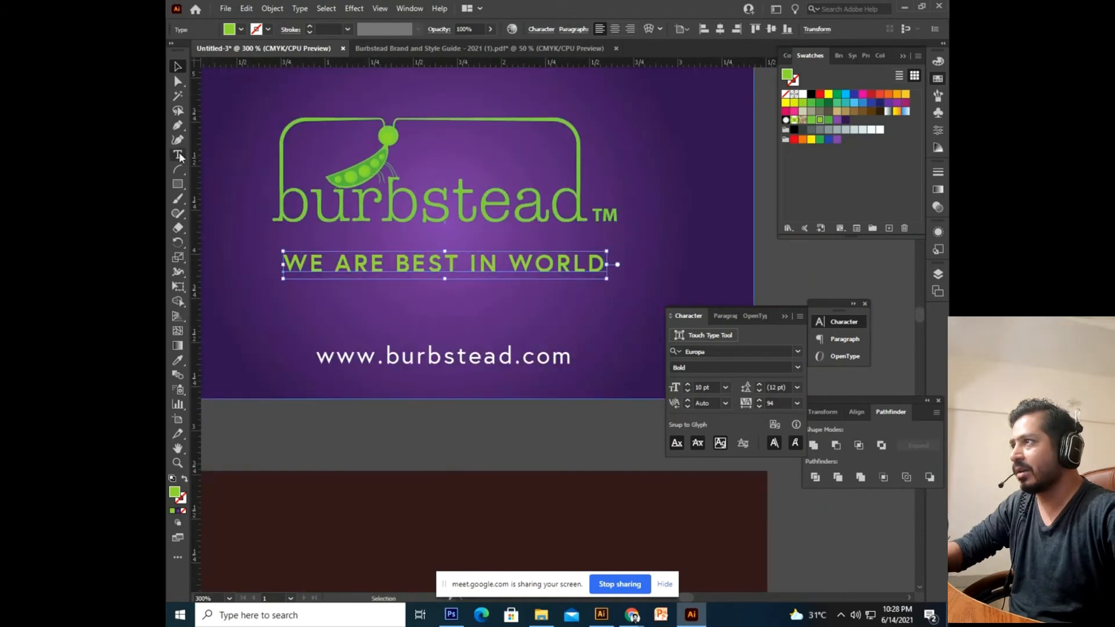
left_click(179, 126)
left_click_drag(283, 256, 299, 254)
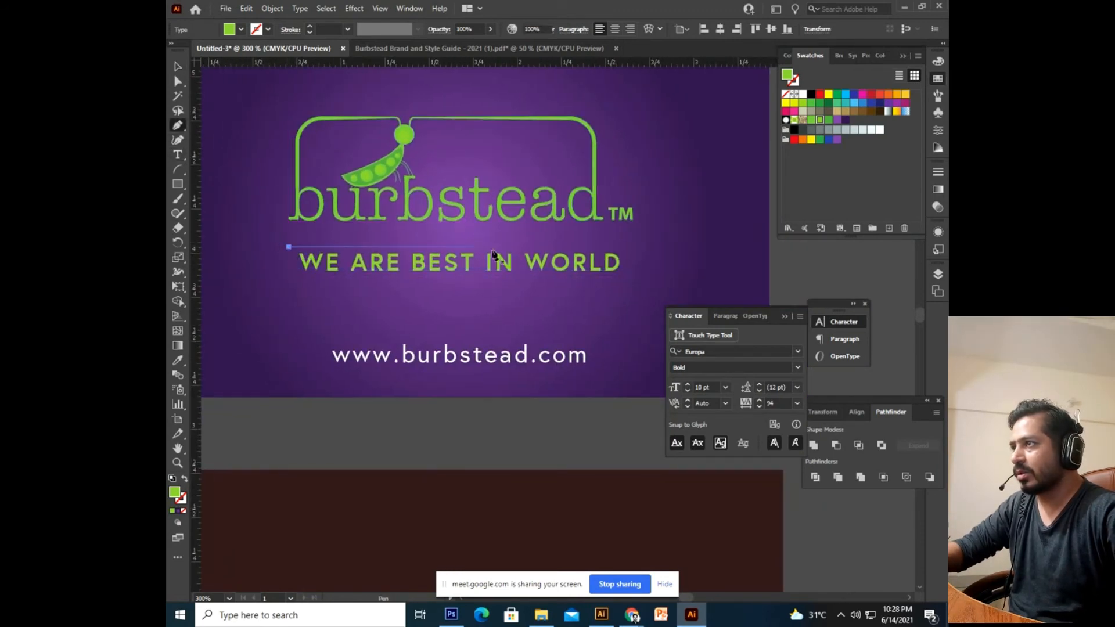
Finish the line above the tagline with a white stroke and no fill.
left_click(656, 246)
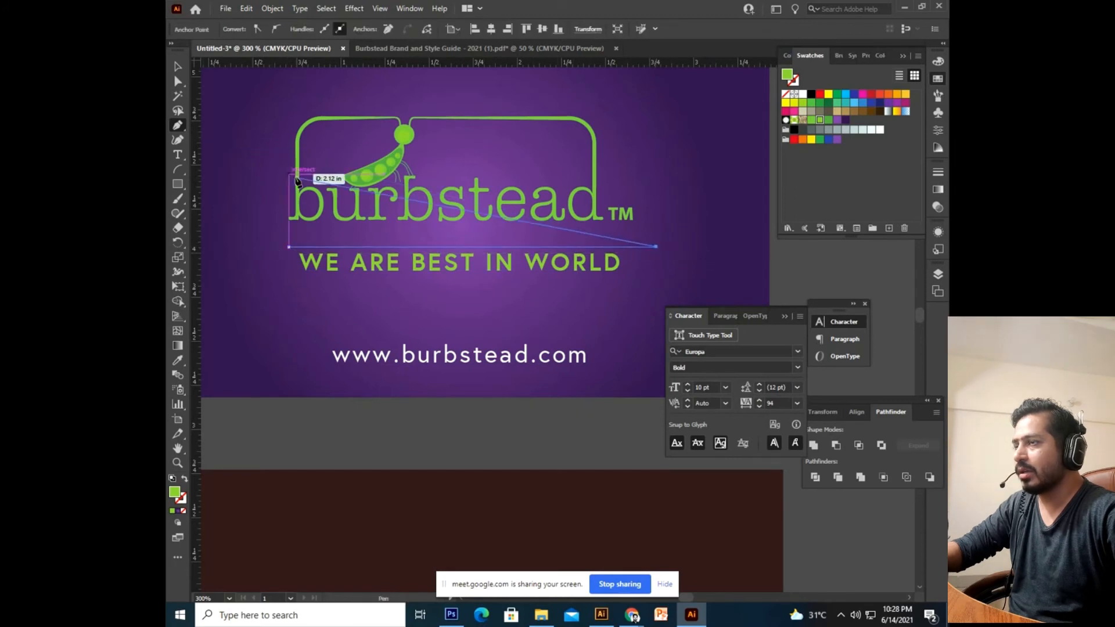
left_click(179, 69)
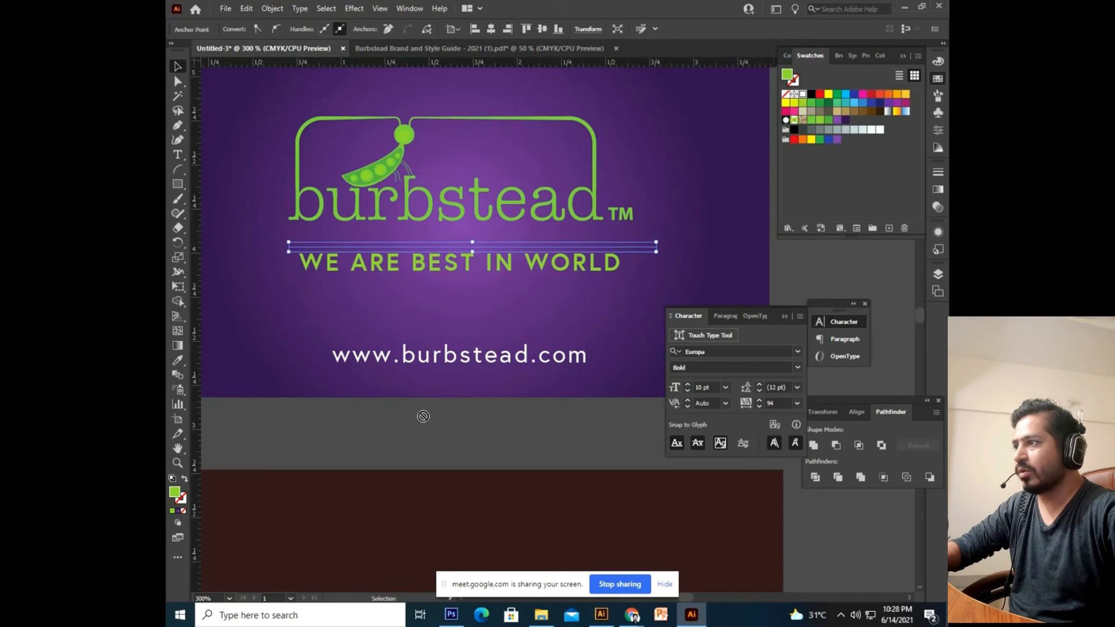
left_click_drag(183, 500, 184, 501)
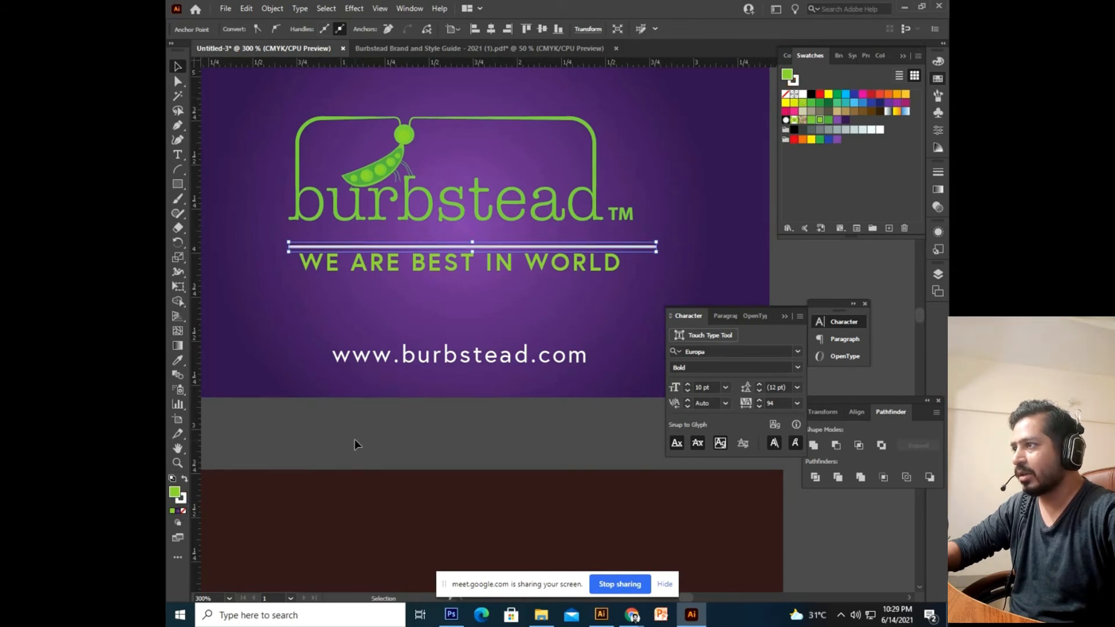
left_click(183, 511)
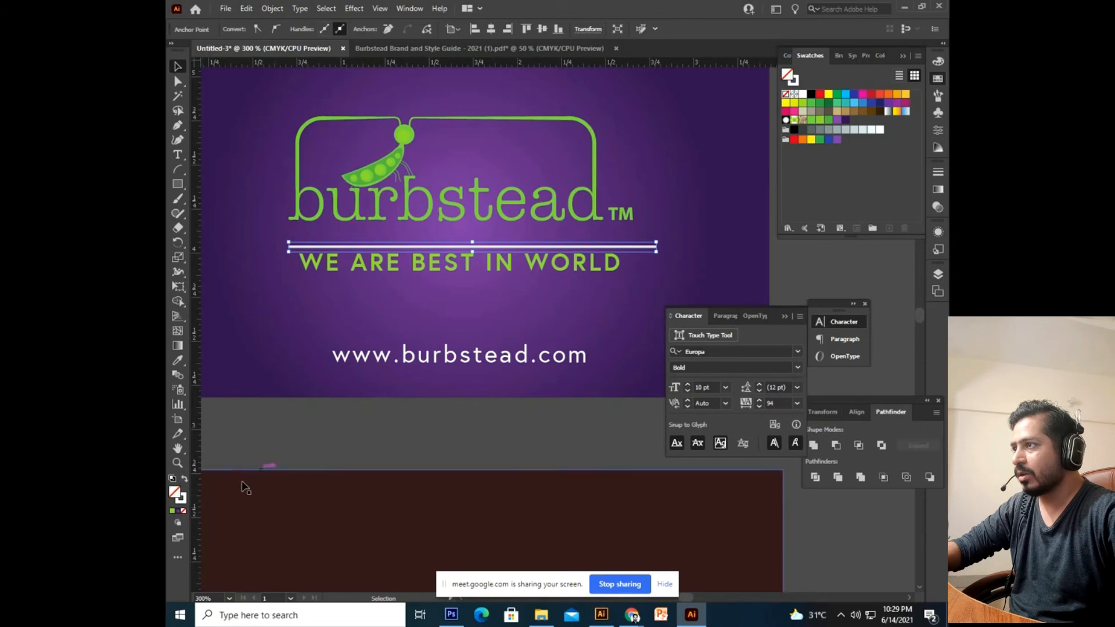
Set the white line's stroke weight to 0.5 pt.
left_click(306, 443)
scroll(349, 349, "up", 1)
left_click(399, 267)
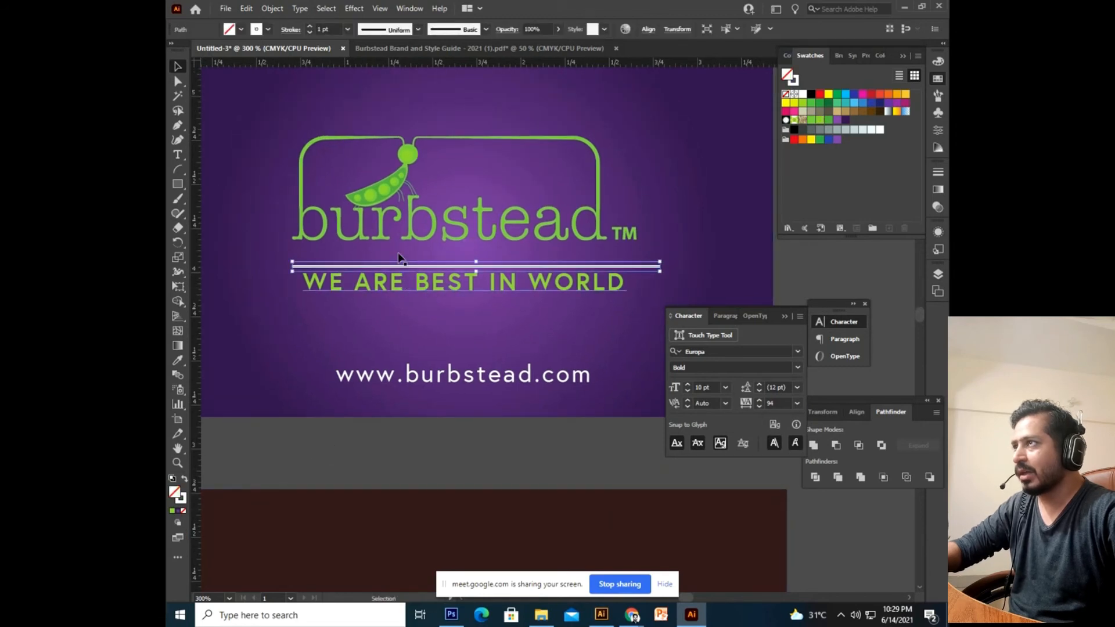
left_click(329, 29)
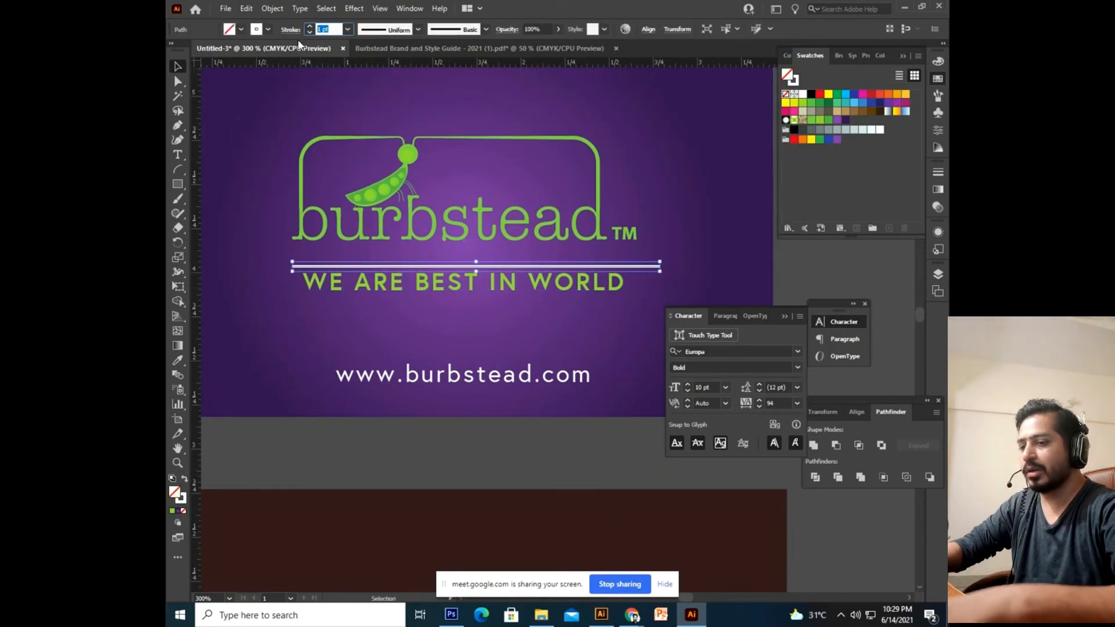
type("0.5")
key("Return")
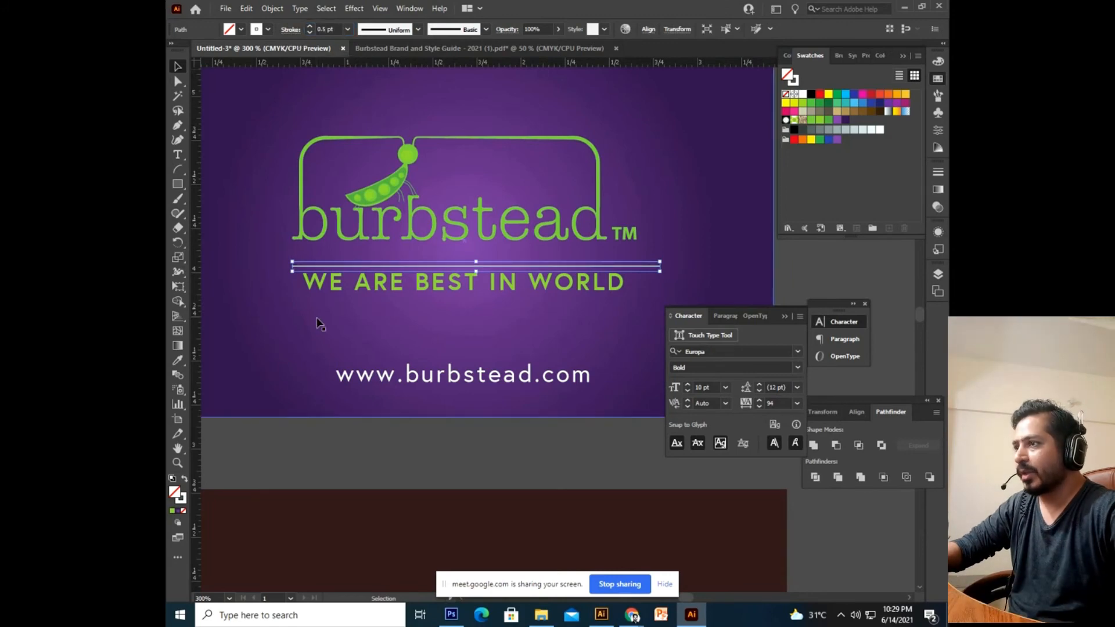
left_click(363, 428)
left_click_drag(343, 423, 405, 443)
key("ctrl+plus")
key("ctrl+plus")
key("ctrl+plus")
key("ctrl+plus")
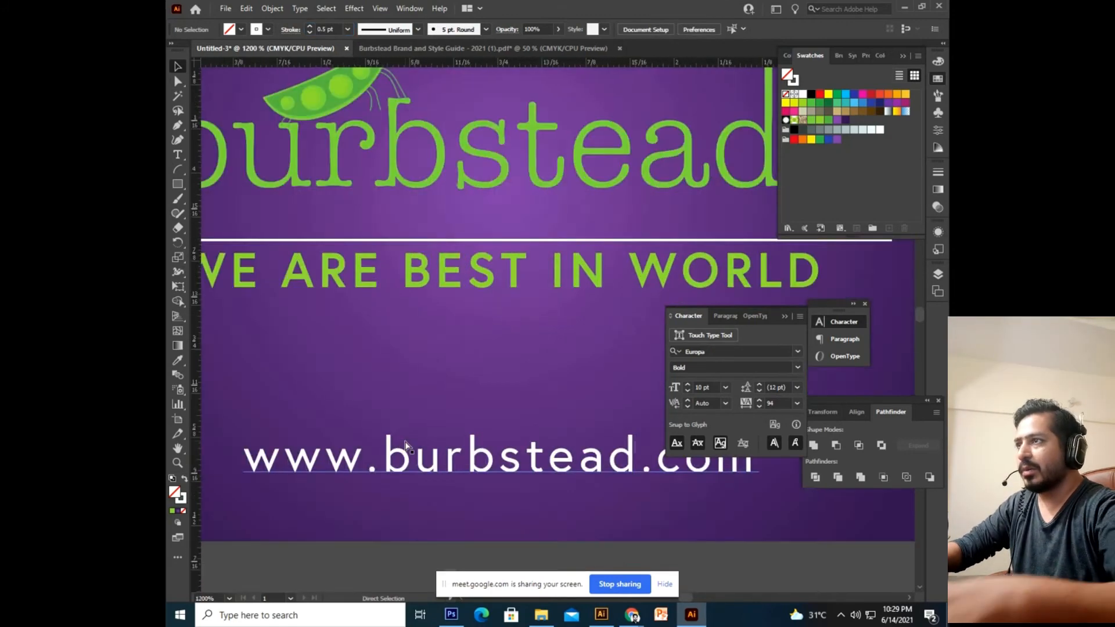
Inspect the line up close and give its stroke a tapered width profile.
left_click_drag(493, 354, 820, 500)
left_click_drag(420, 400, 727, 408)
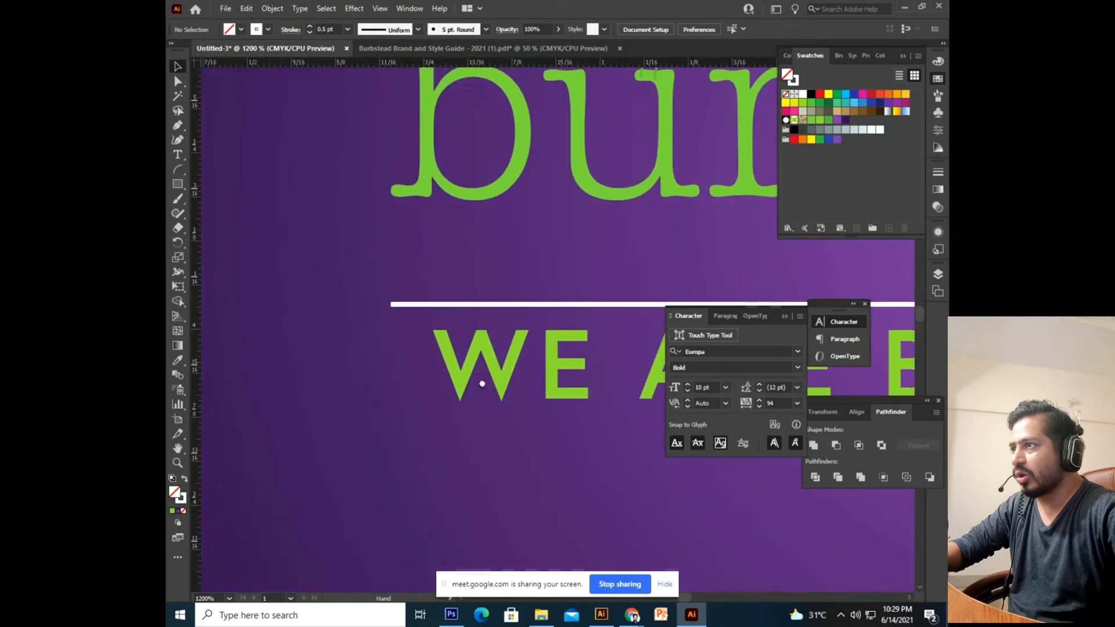
left_click_drag(573, 345, 364, 369)
left_click_drag(630, 370, 235, 393)
left_click_drag(647, 409, 341, 430)
left_click_drag(650, 433, 434, 428)
left_click_drag(472, 422, 454, 425)
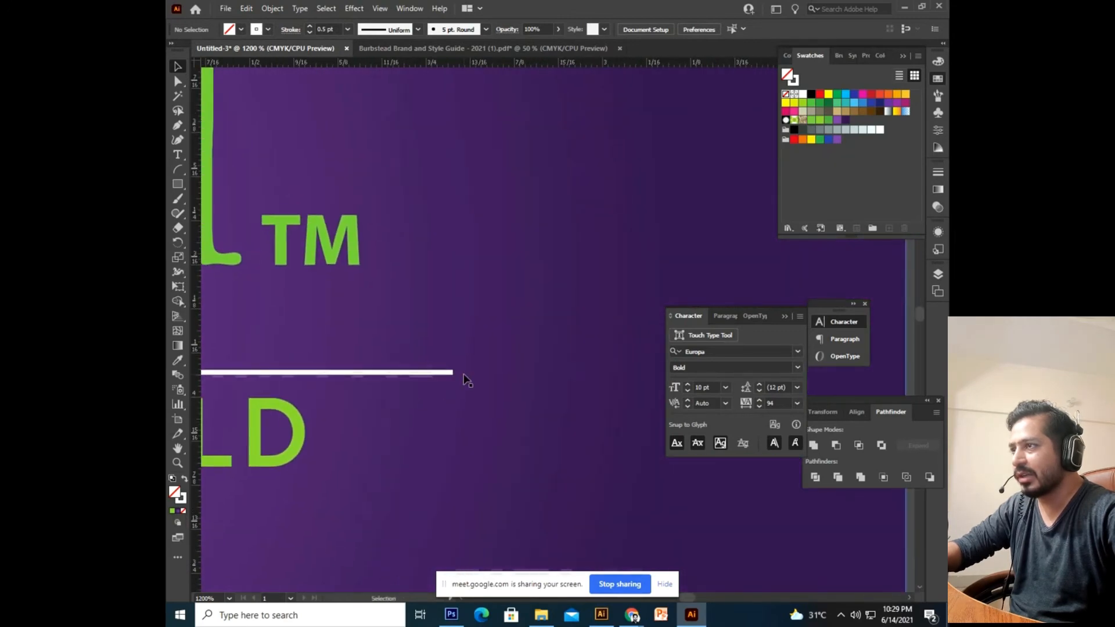
left_click_drag(394, 378, 484, 376)
left_click(439, 365)
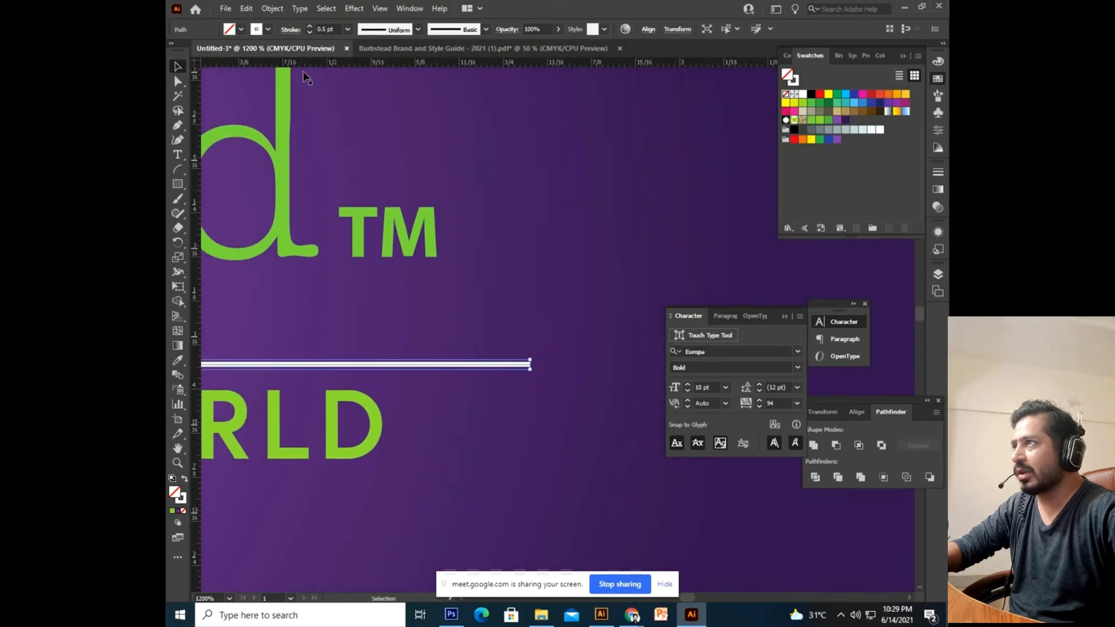
left_click(289, 30)
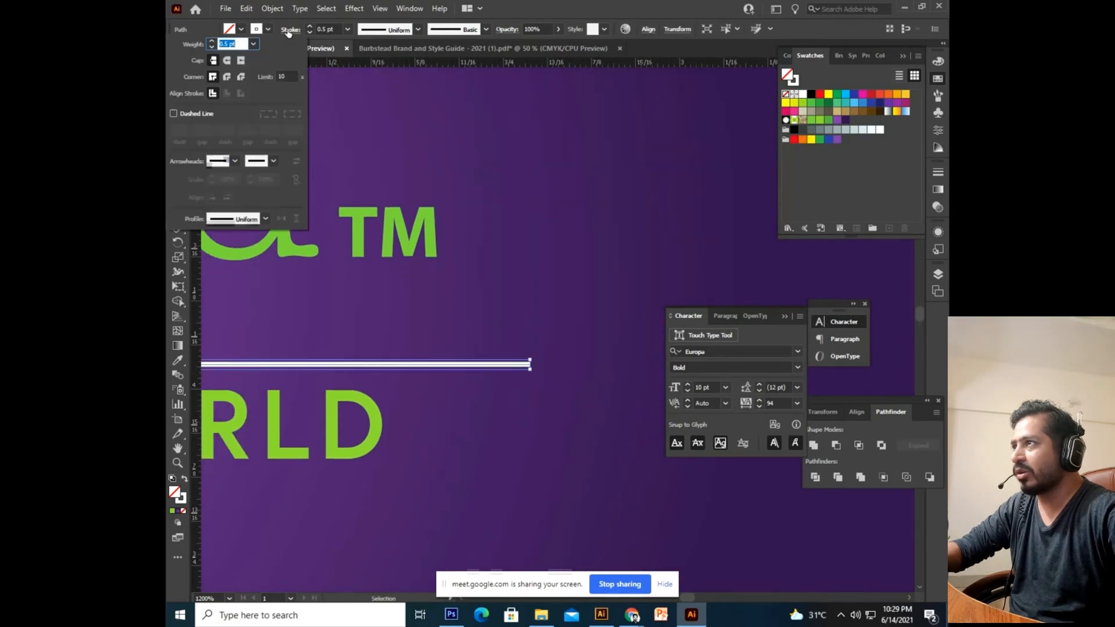
left_click(253, 220)
left_click(242, 247)
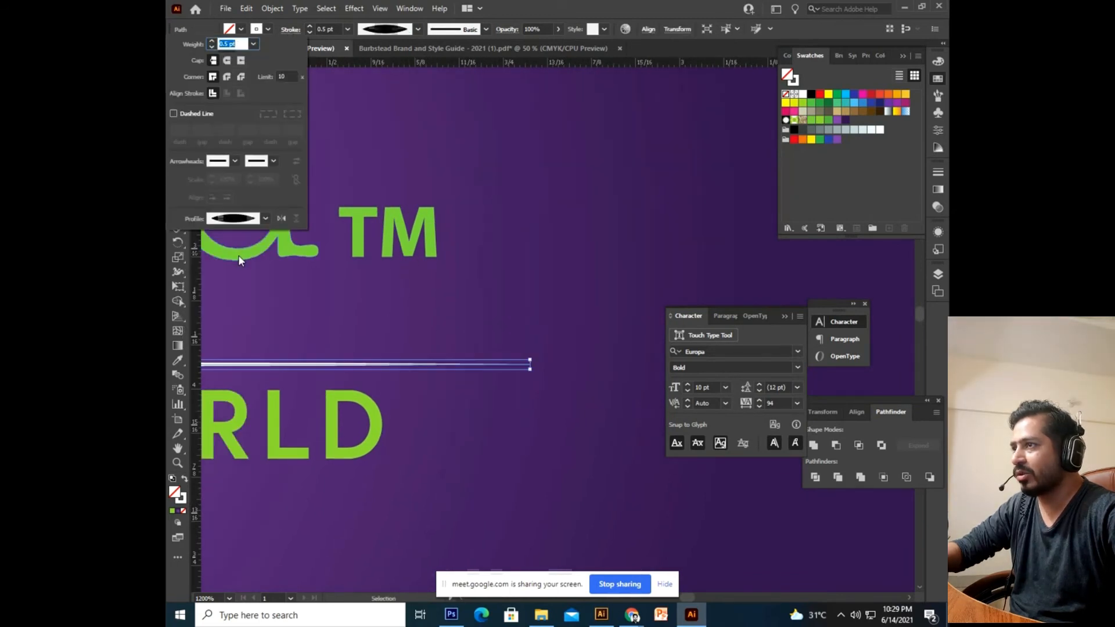
double_click(521, 299)
key("ctrl+minus")
key("ctrl+minus")
key("ctrl+minus")
key("ctrl+minus")
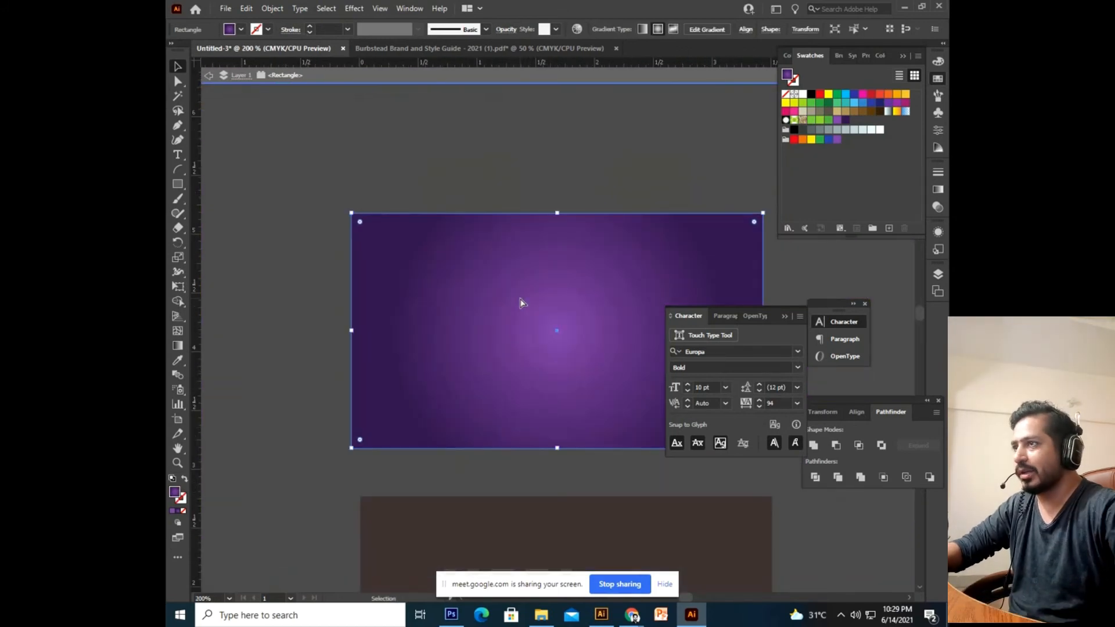
Move the thin white line down beneath the tagline.
double_click(548, 191)
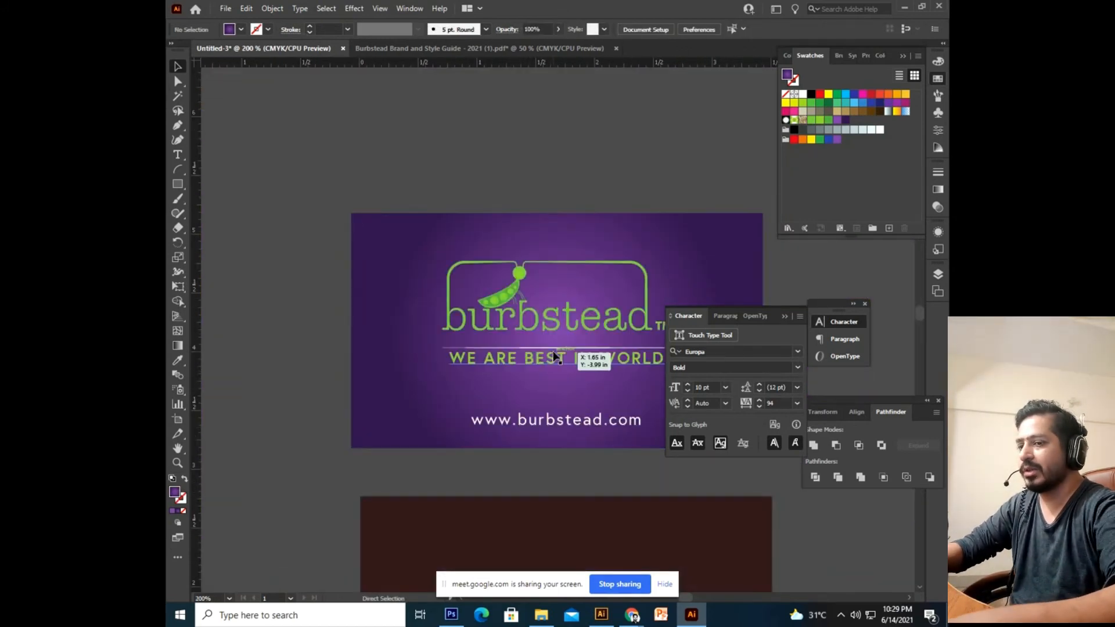
key("ctrl+plus")
key("ctrl+plus")
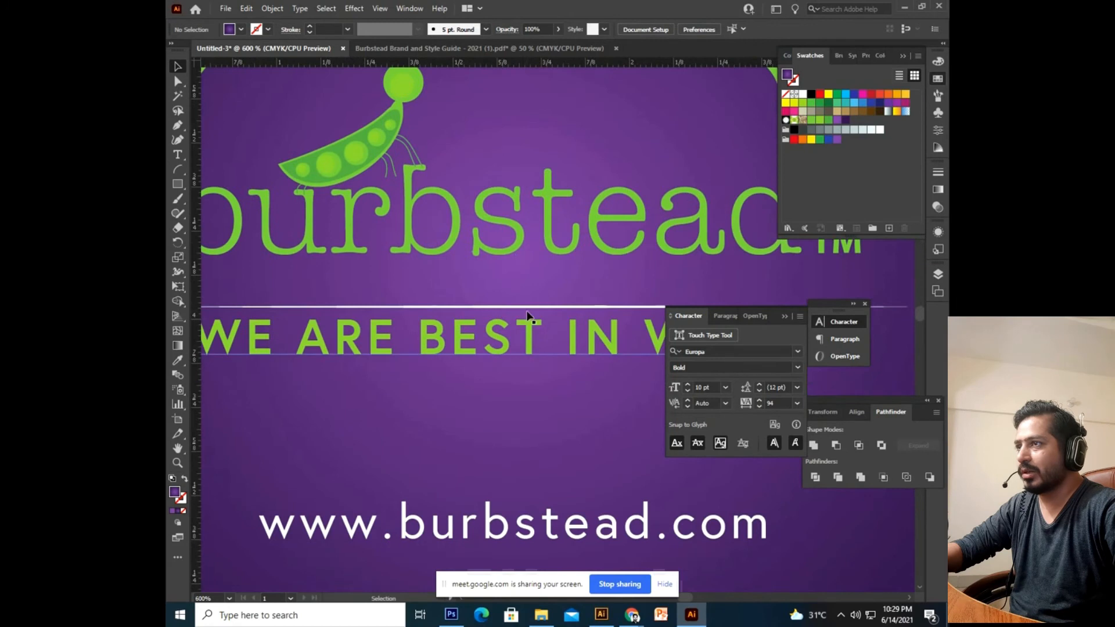
left_click(529, 308)
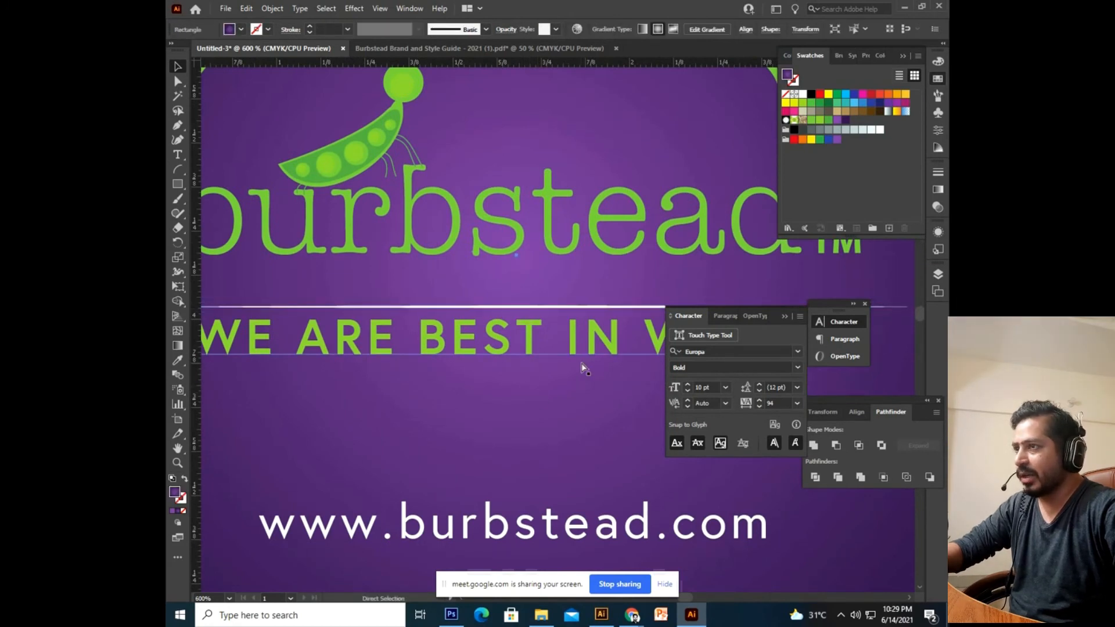
left_click_drag(576, 309, 547, 375)
key("ctrl+minus")
key("ctrl+minus")
key("ctrl+minus")
Horizontally centre the logo, tagline and lines on the purple card.
left_click_drag(604, 149, 423, 439)
left_click(577, 33)
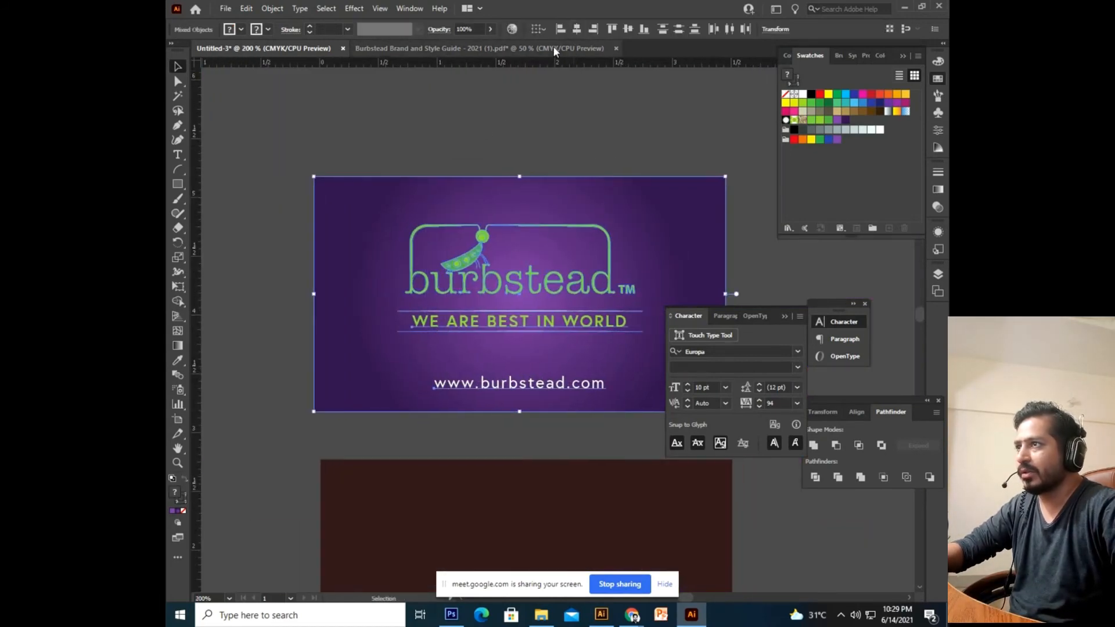
left_click(404, 123)
left_click_drag(638, 144, 576, 123)
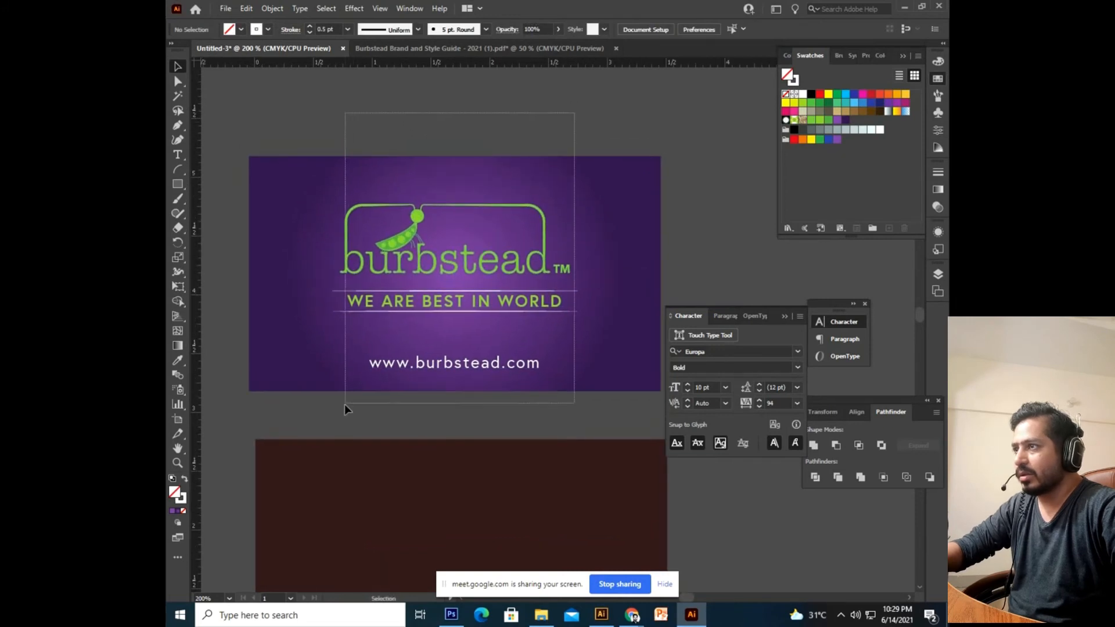
left_click_drag(344, 404, 344, 405)
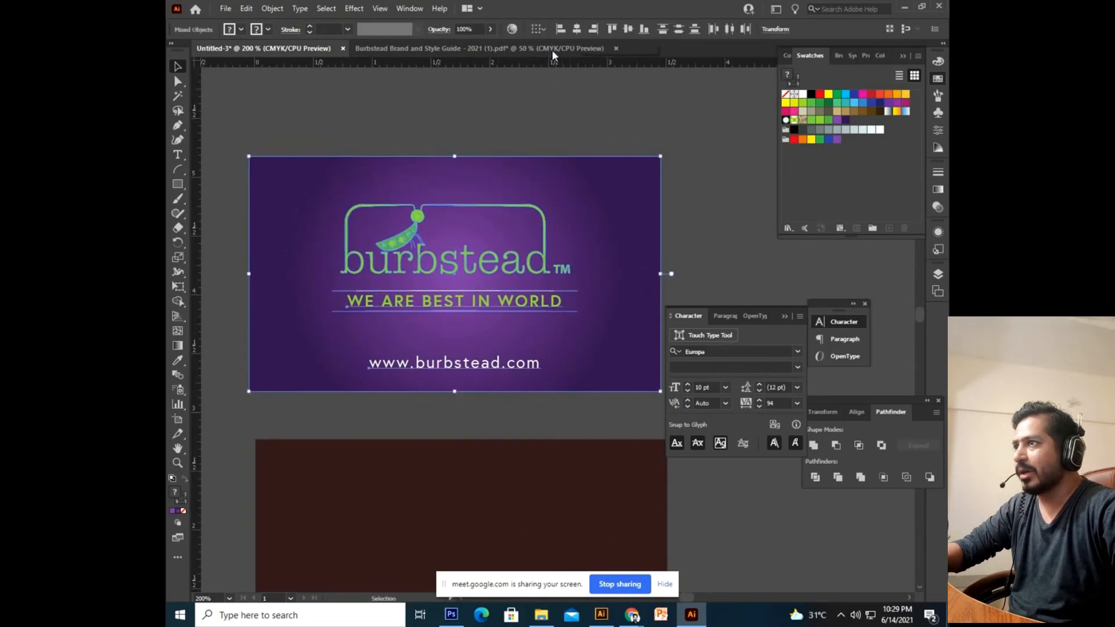
left_click(498, 95)
mouse_move(524, 268)
left_mouse_down()
mouse_move(563, 191)
mouse_move(488, 353)
mouse_move(517, 250)
left_mouse_up()
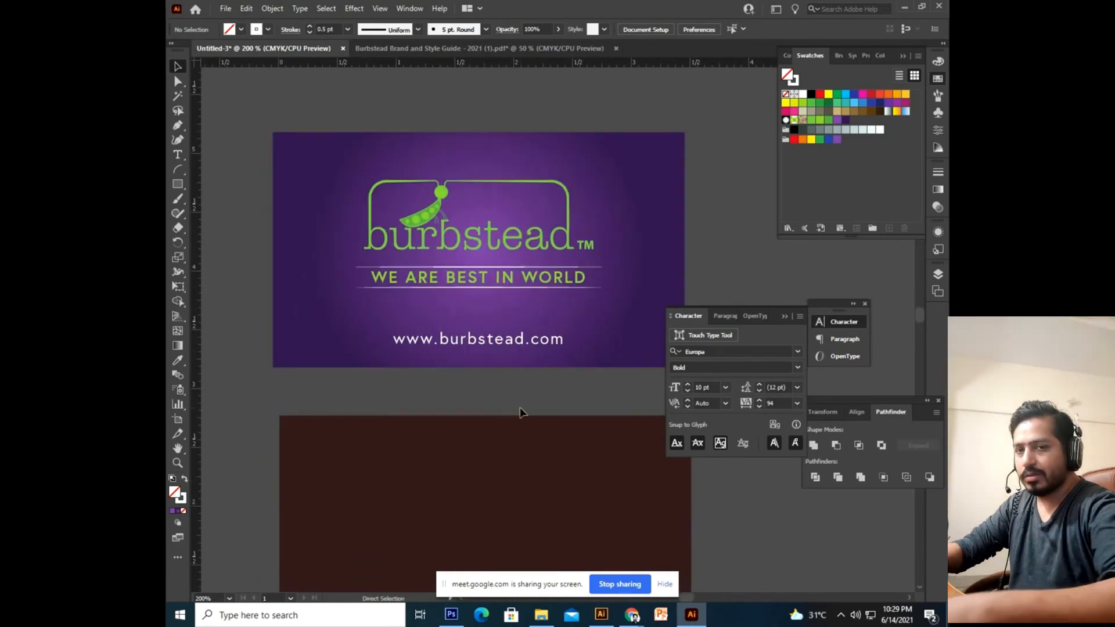
scroll(520, 411, "up", 1)
scroll(453, 407, "up", 1)
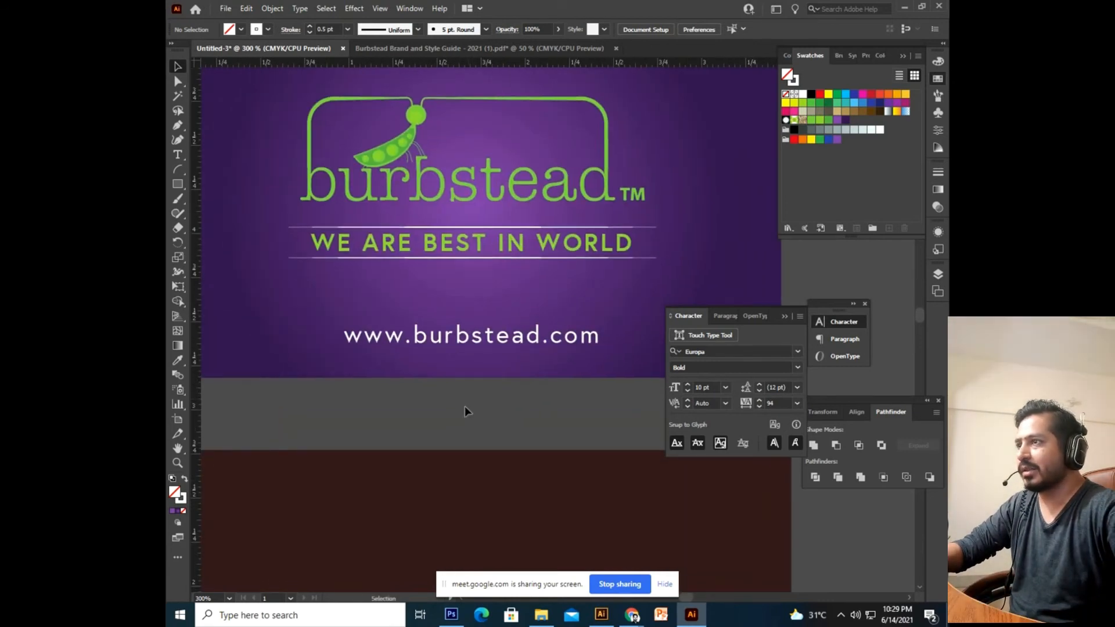
left_click_drag(465, 406, 477, 430)
left_click(477, 370)
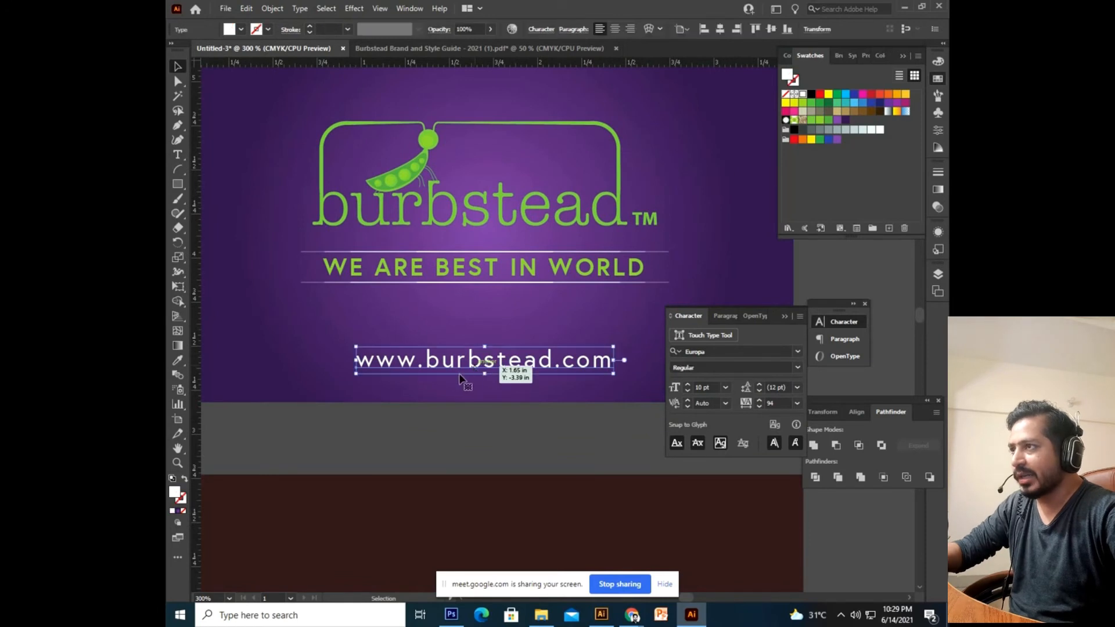
left_click(535, 448)
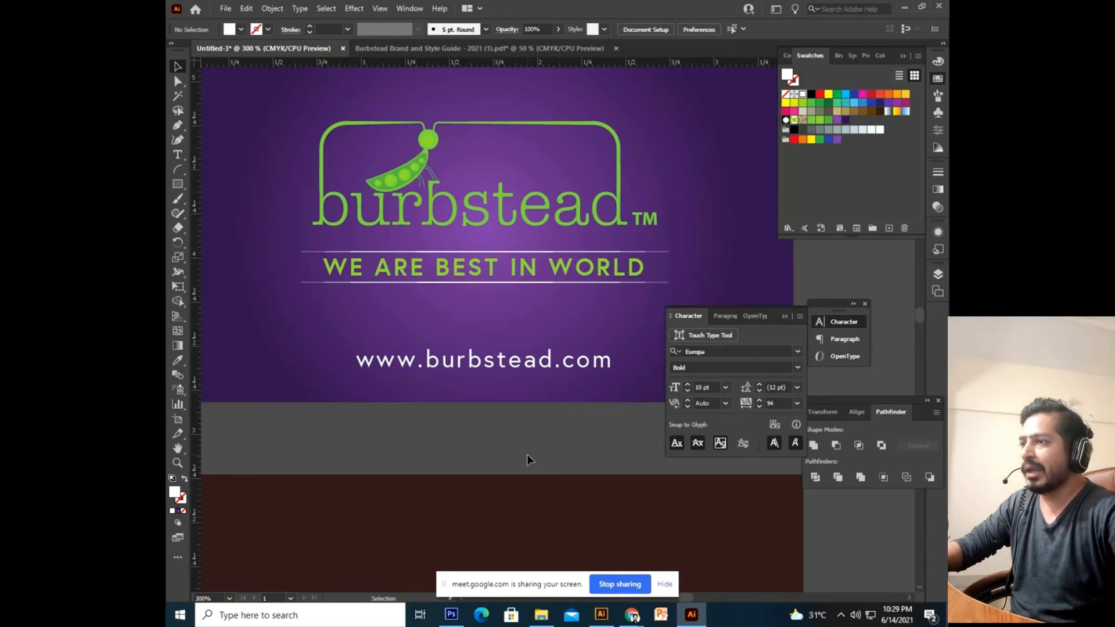
Open flaticon.com in a new Chrome tab and search for 'web' icons.
mouse_move(643, 620)
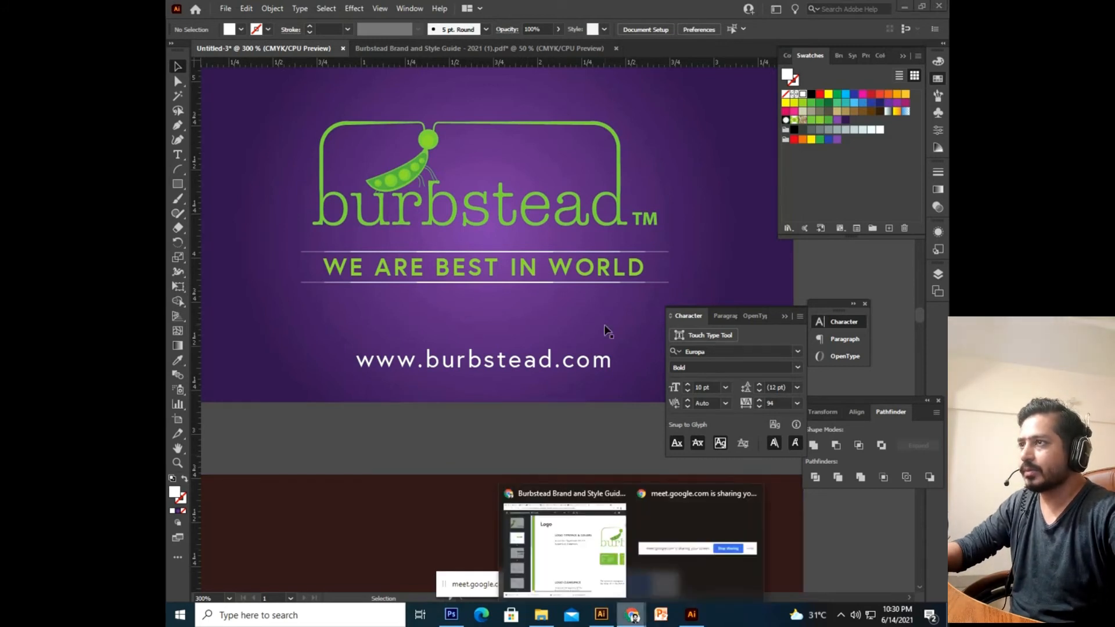
left_click(574, 555)
left_click(805, 12)
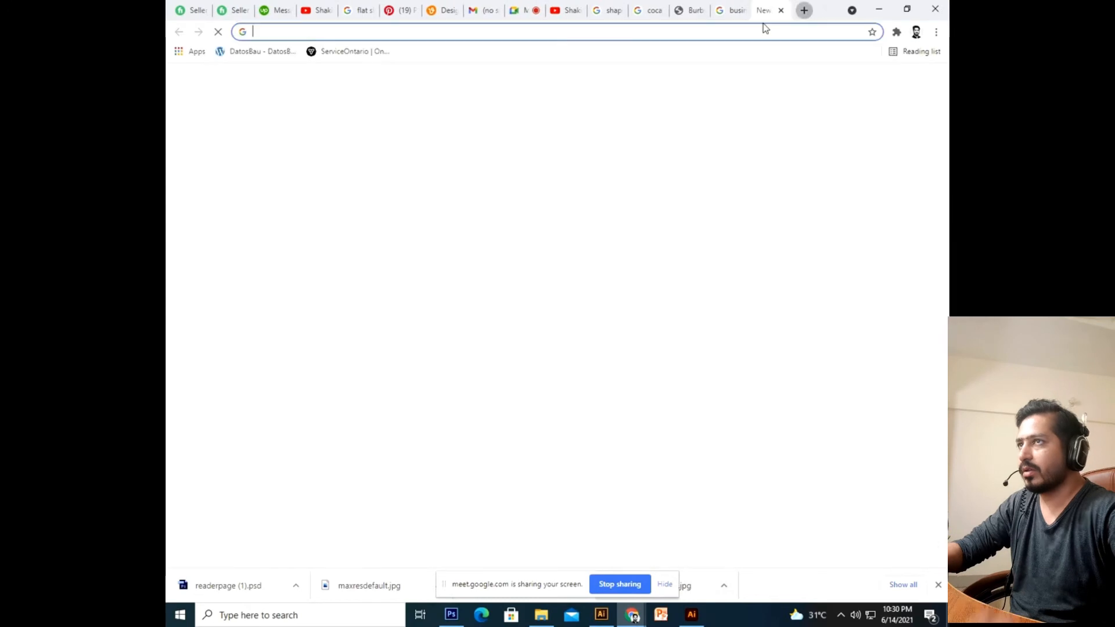
type("flat")
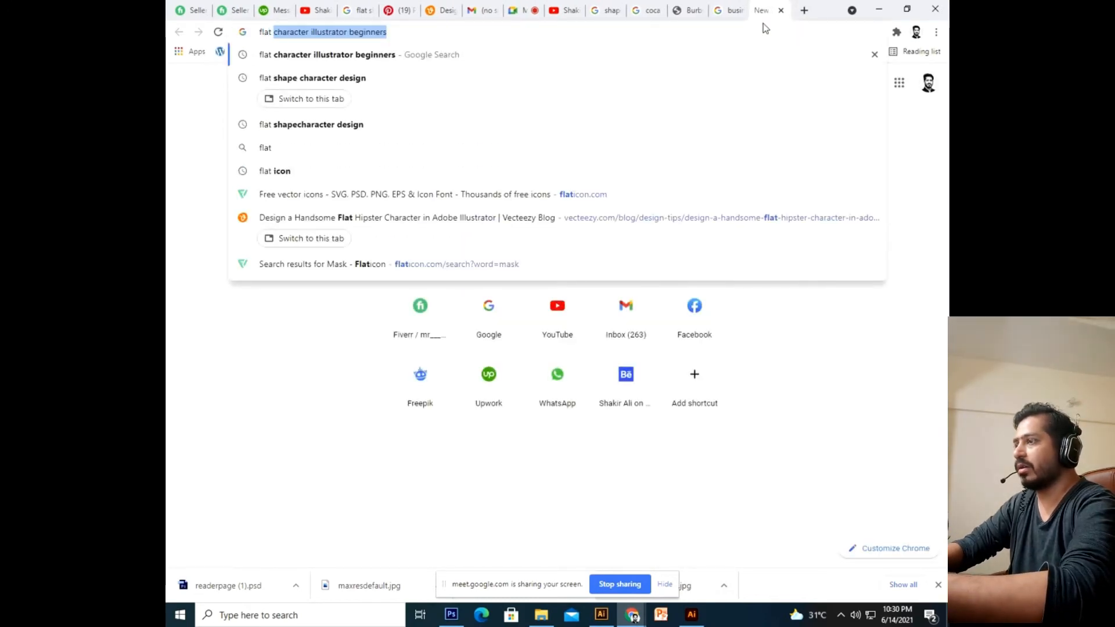
type(" ico")
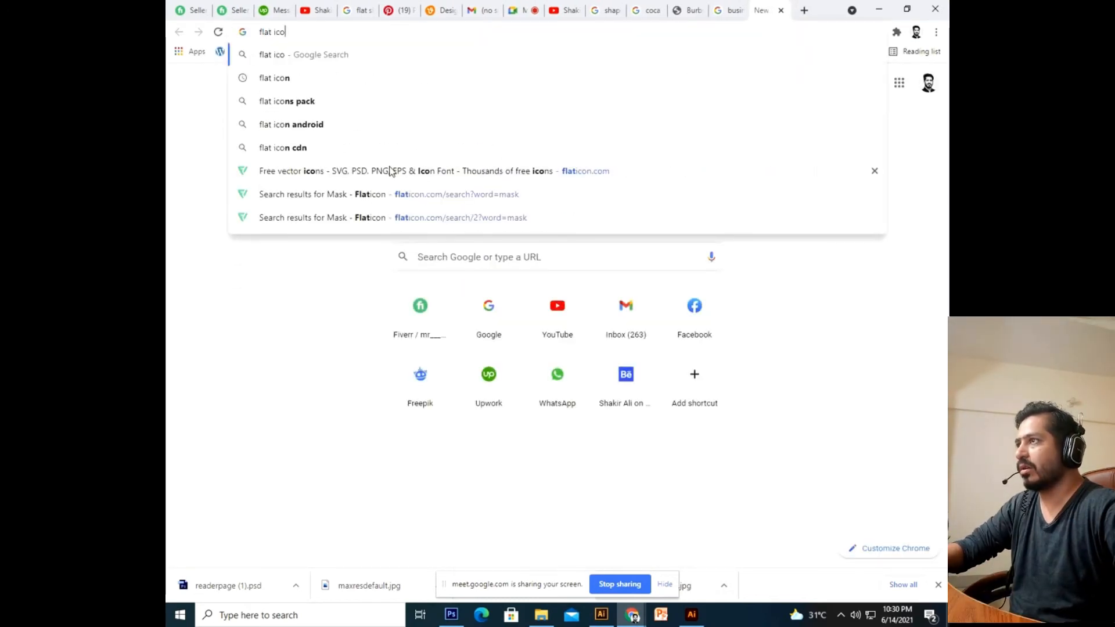
left_click(390, 170)
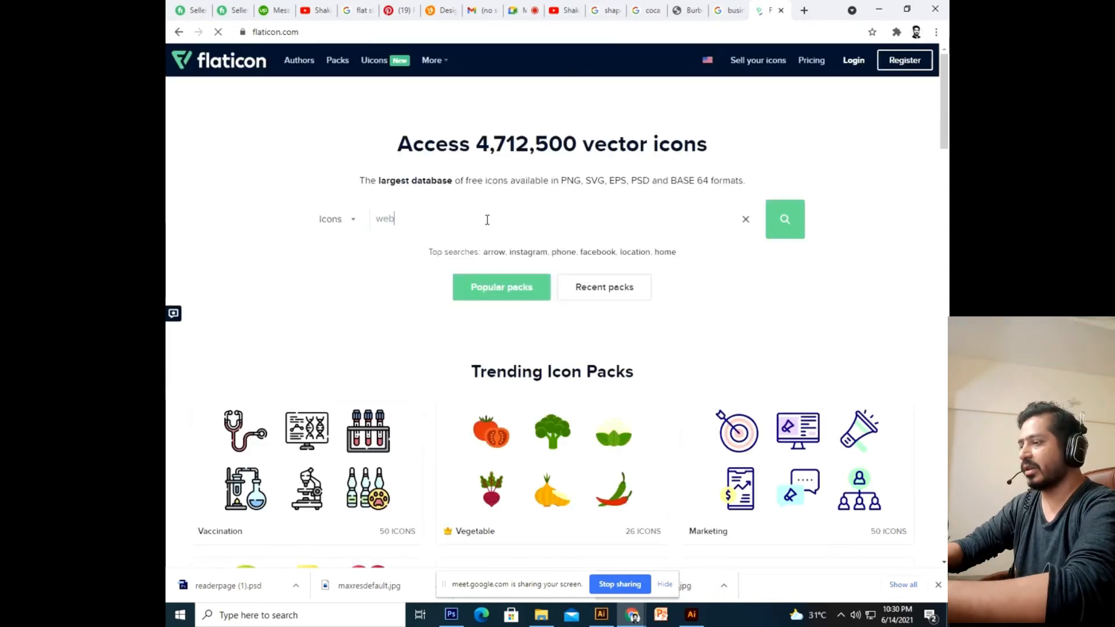
key("Return")
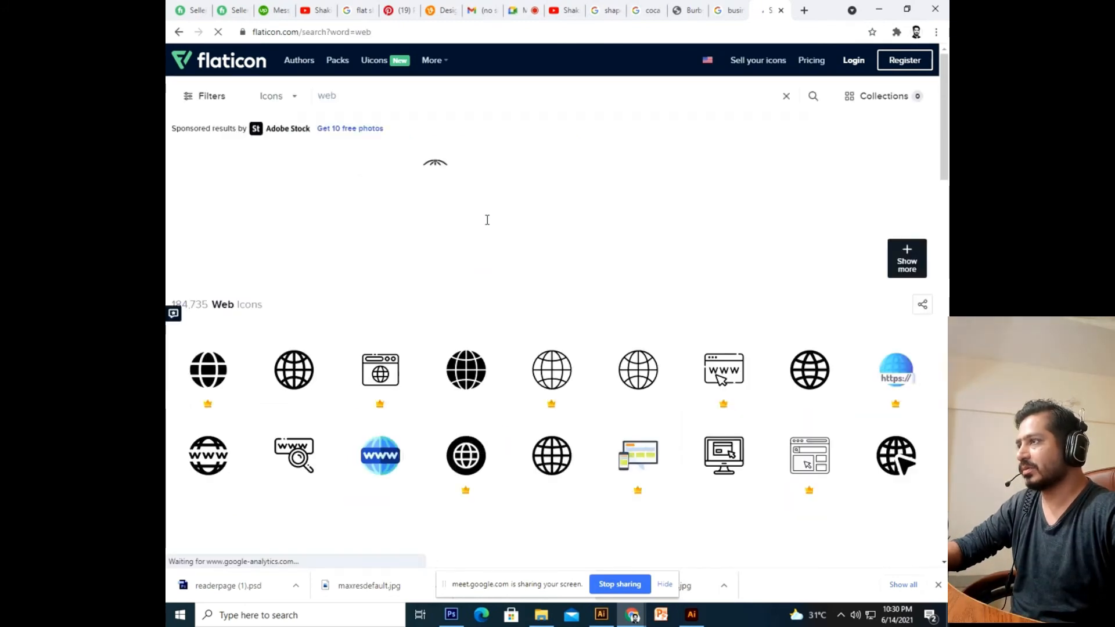
Download the Globe icon free as an SVG and carry it to Illustrator.
left_click(292, 374)
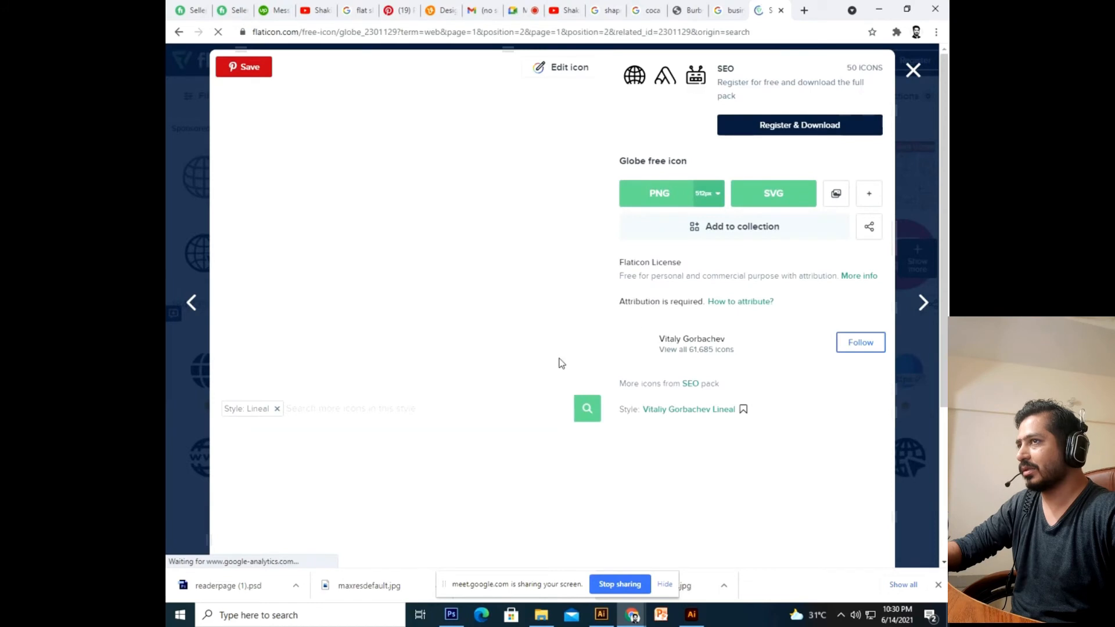
left_click(772, 208)
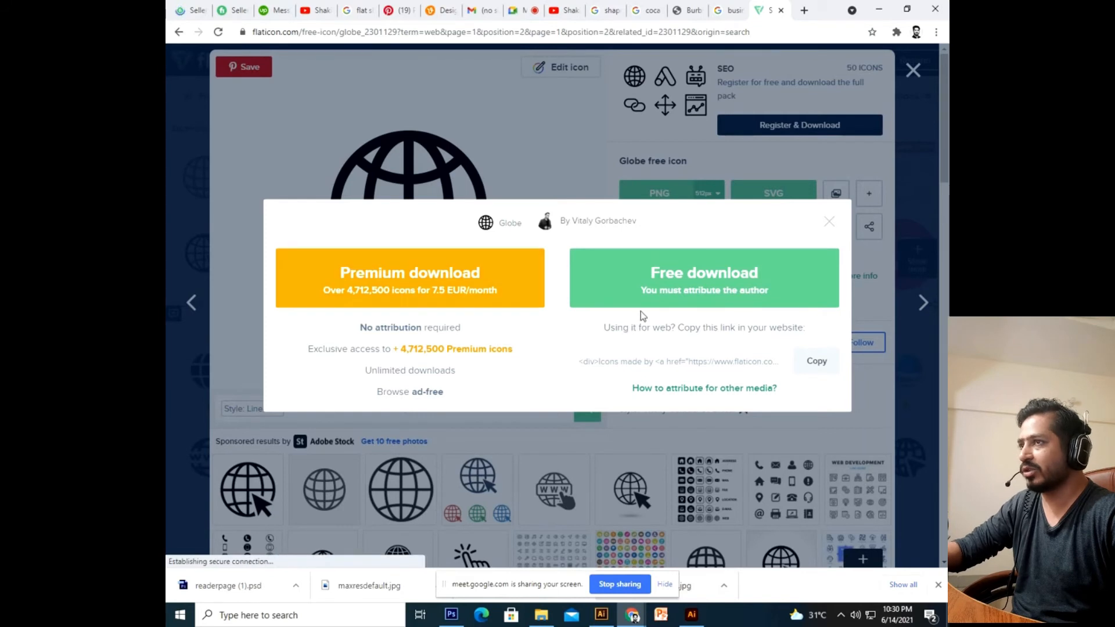
left_click(664, 280)
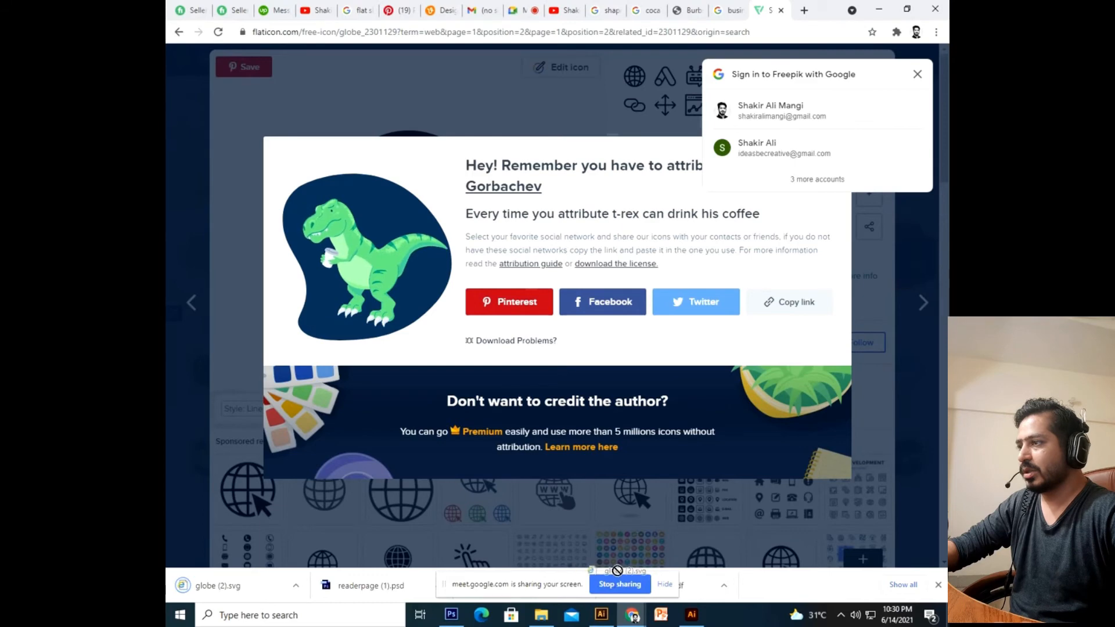
left_click_drag(216, 595, 499, 576)
left_click_drag(585, 587, 622, 321)
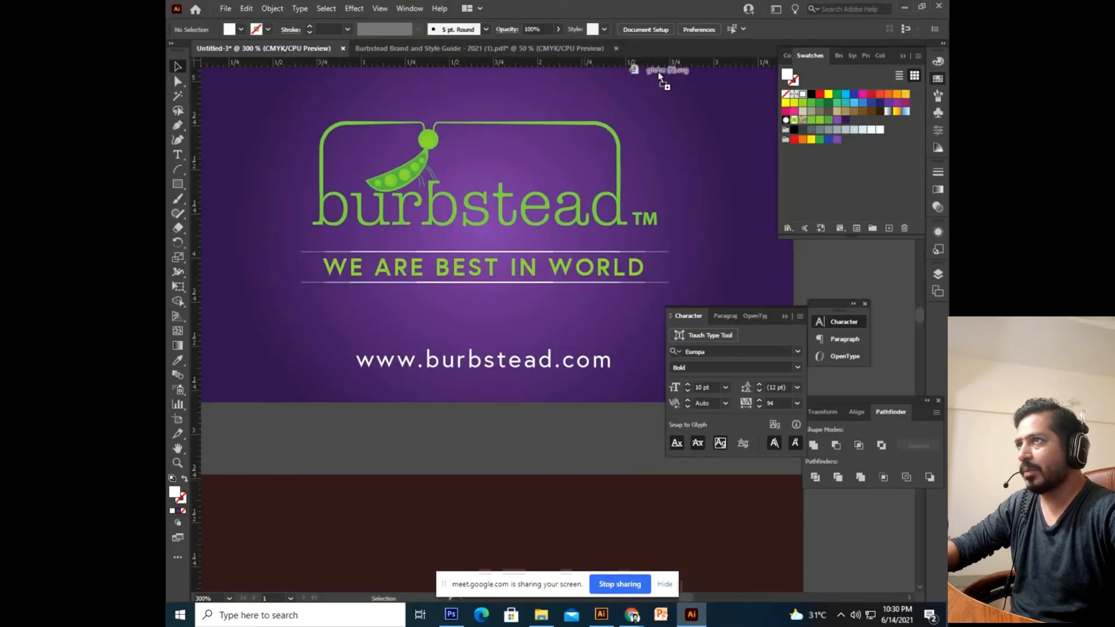
Open globe.svg in Illustrator and scale the globe down.
left_click_drag(667, 48, 667, 50)
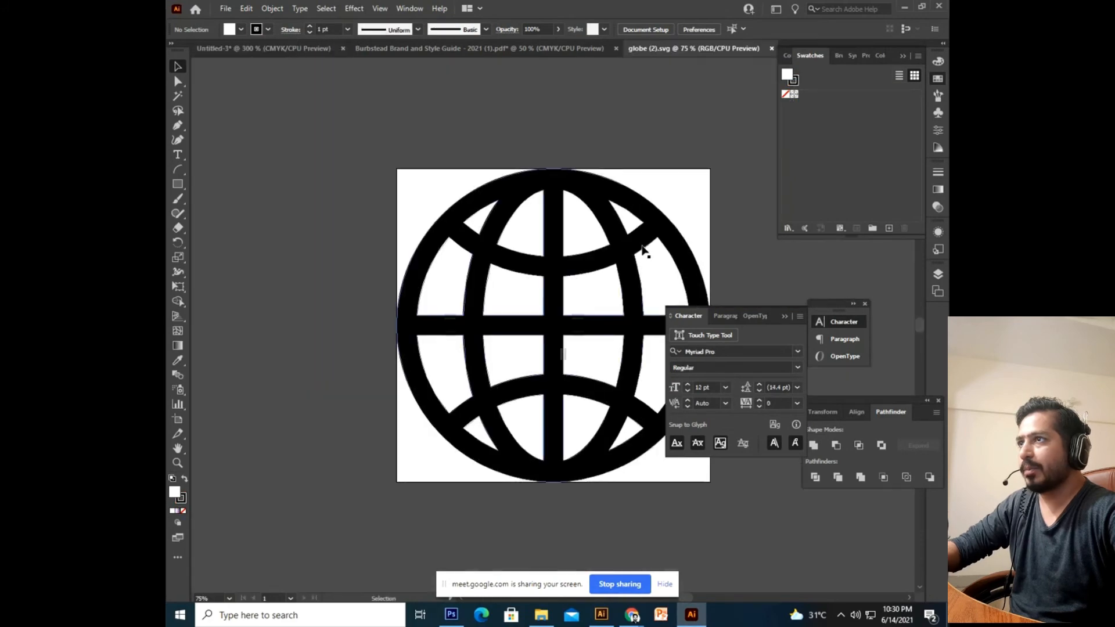
left_click_drag(601, 247, 489, 423)
key("ctrl+z")
left_click_drag(623, 270, 665, 223)
left_click_drag(658, 176, 610, 233)
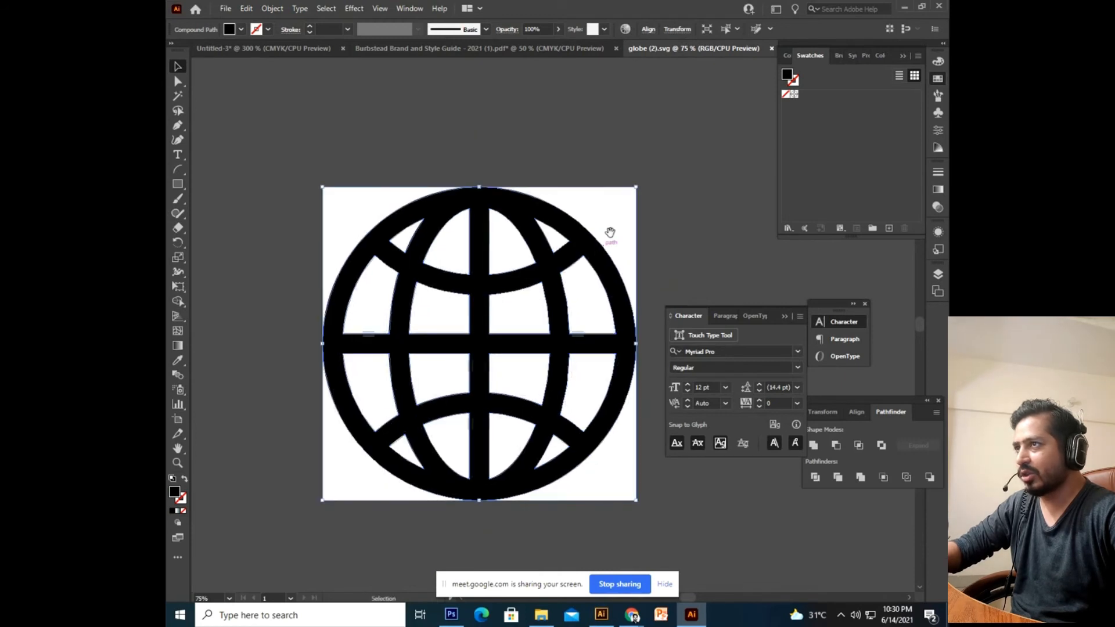
left_click_drag(636, 185, 573, 304)
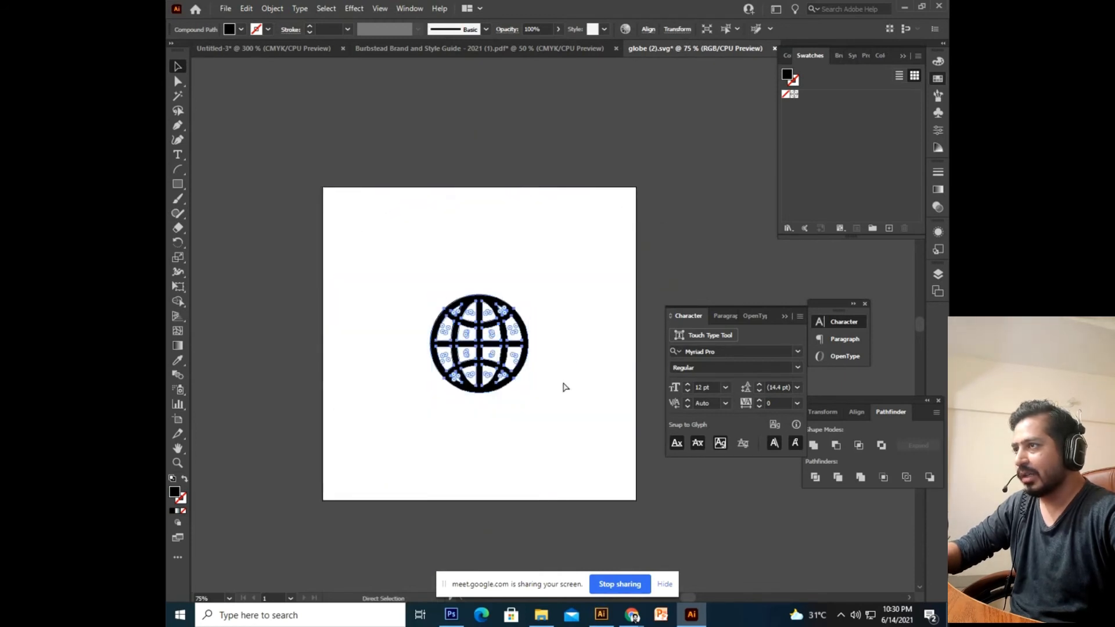
key("ctrl+z")
left_click_drag(638, 189, 596, 257)
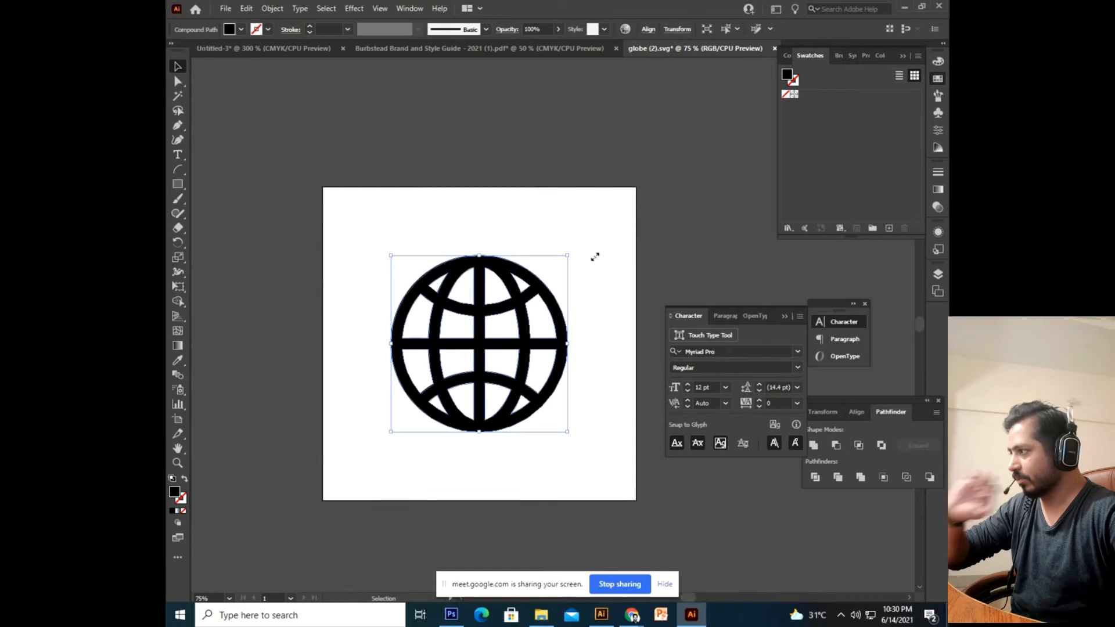
Paste the globe into the business card document.
key("a")
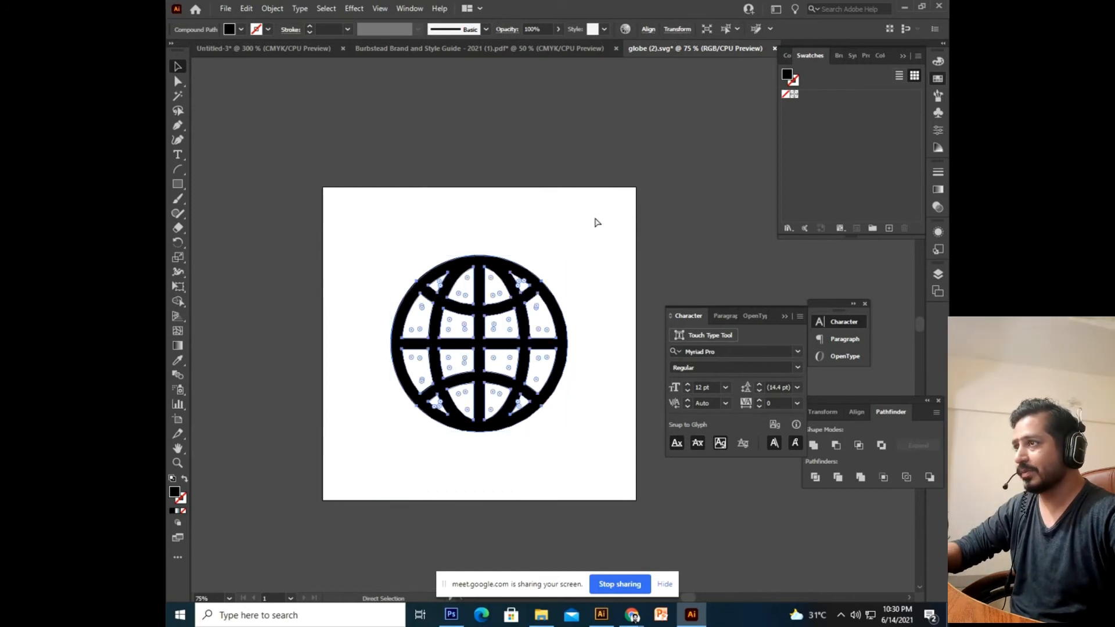
left_click_drag(457, 178, 462, 188)
key("v")
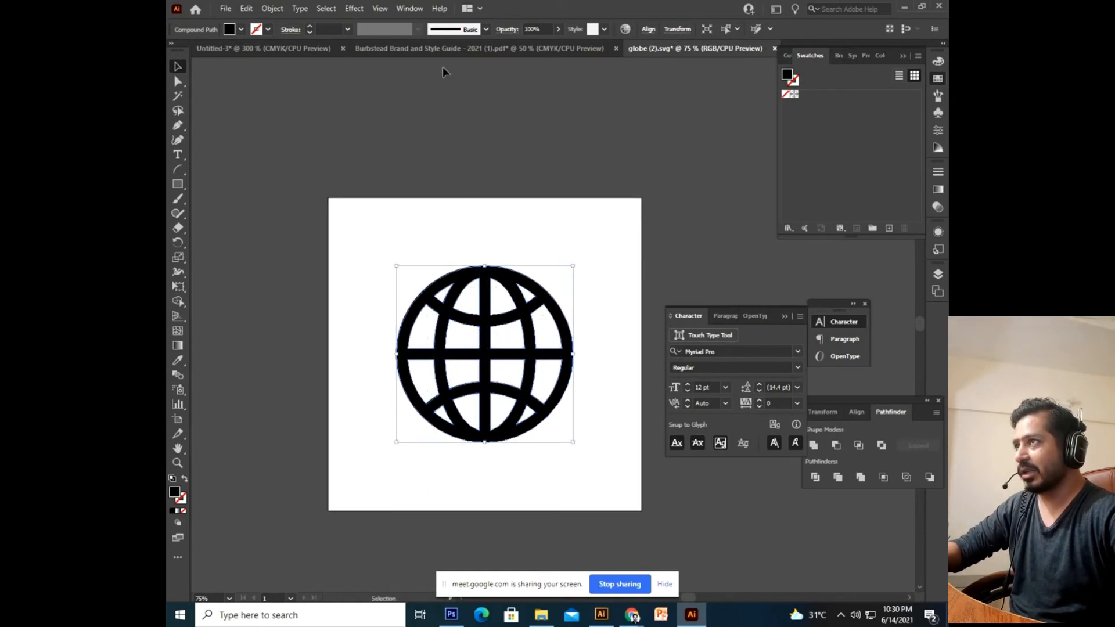
left_click(428, 47)
left_click_drag(361, 345, 404, 229)
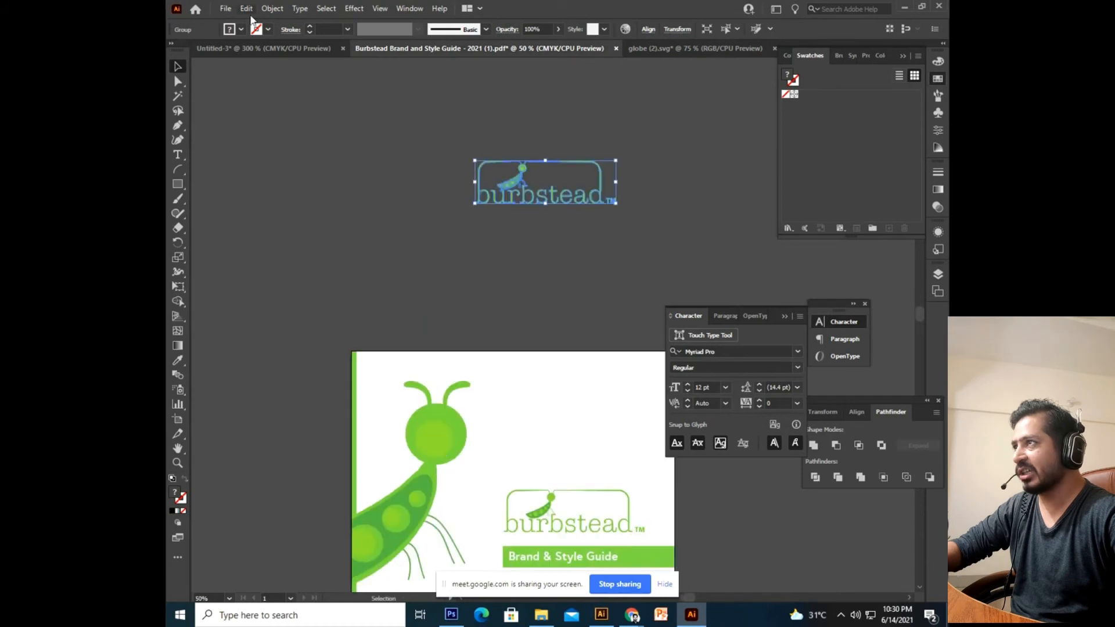
left_click(261, 49)
left_click_drag(438, 296, 398, 384)
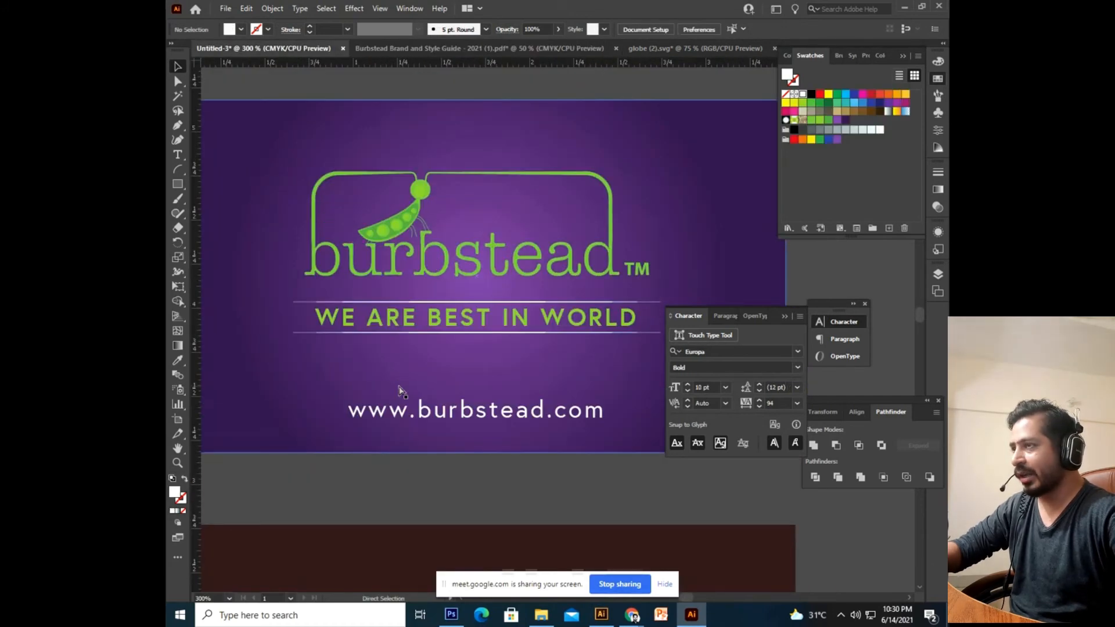
key("ctrl+v")
left_click_drag(319, 220, 365, 358)
scroll(343, 292, "up", 2)
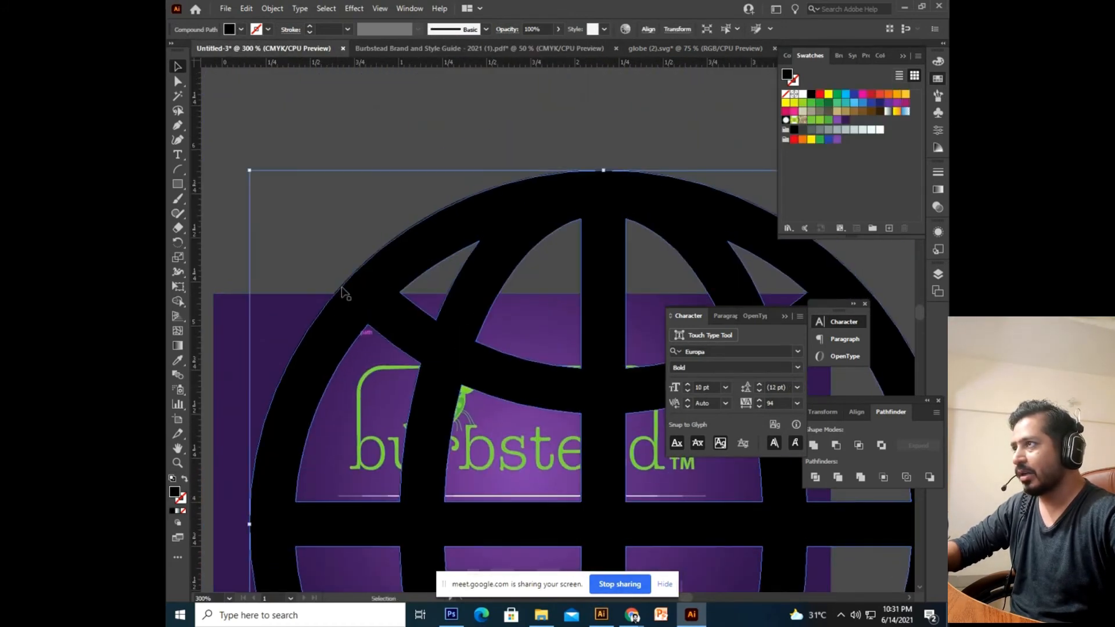
left_click_drag(245, 170, 505, 492)
left_click_drag(467, 407, 395, 245)
left_click_drag(533, 362, 449, 403)
left_click(804, 96)
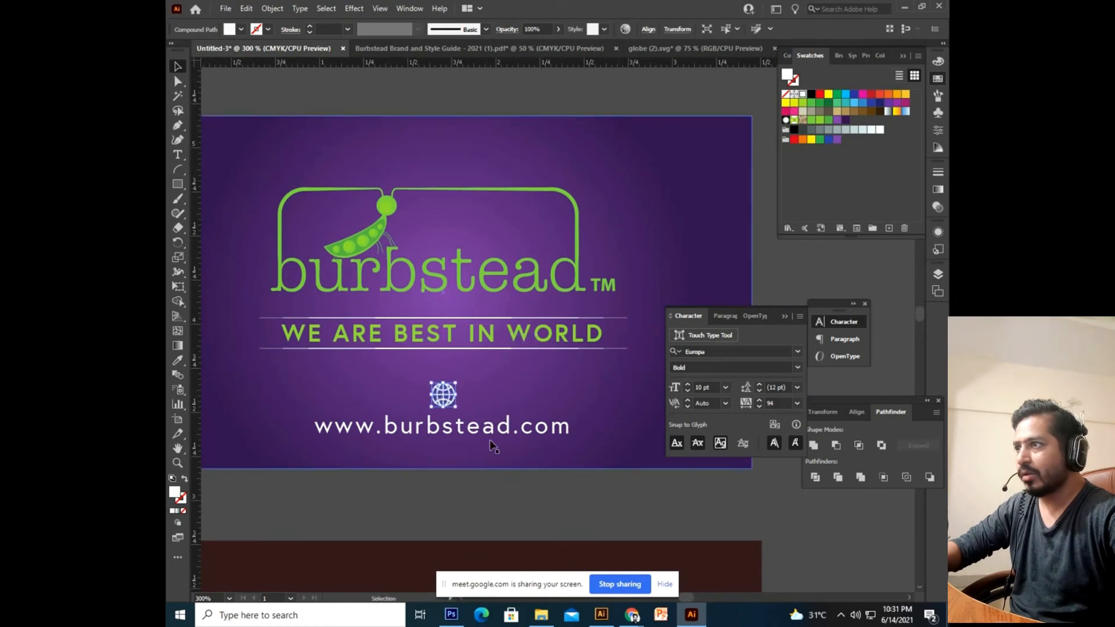
left_click(480, 491)
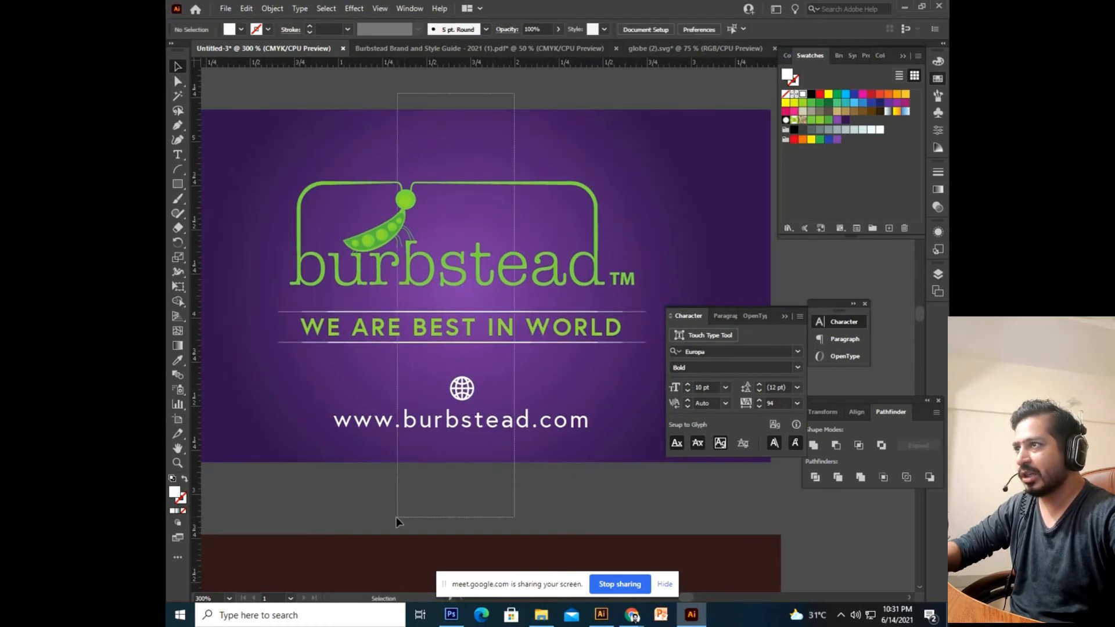
Change the dark brown rectangle below the purple card to a white fill.
left_click_drag(397, 522, 399, 523)
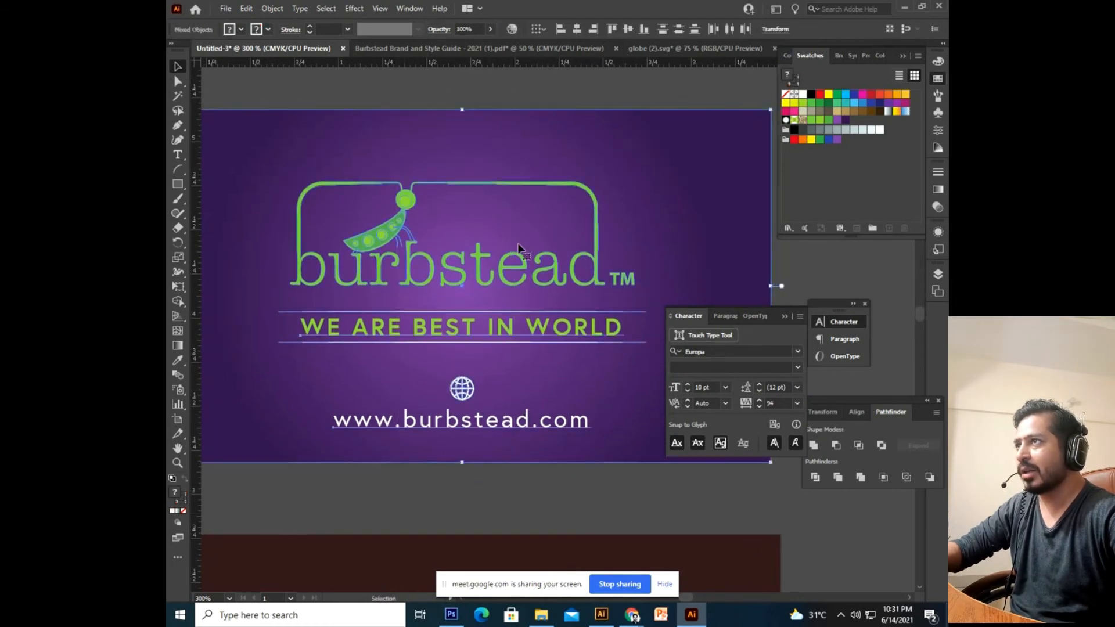
left_click(599, 96)
key("ctrl+minus")
key("ctrl+minus")
key("ctrl+minus")
key("ctrl+equal")
key("ctrl+equal")
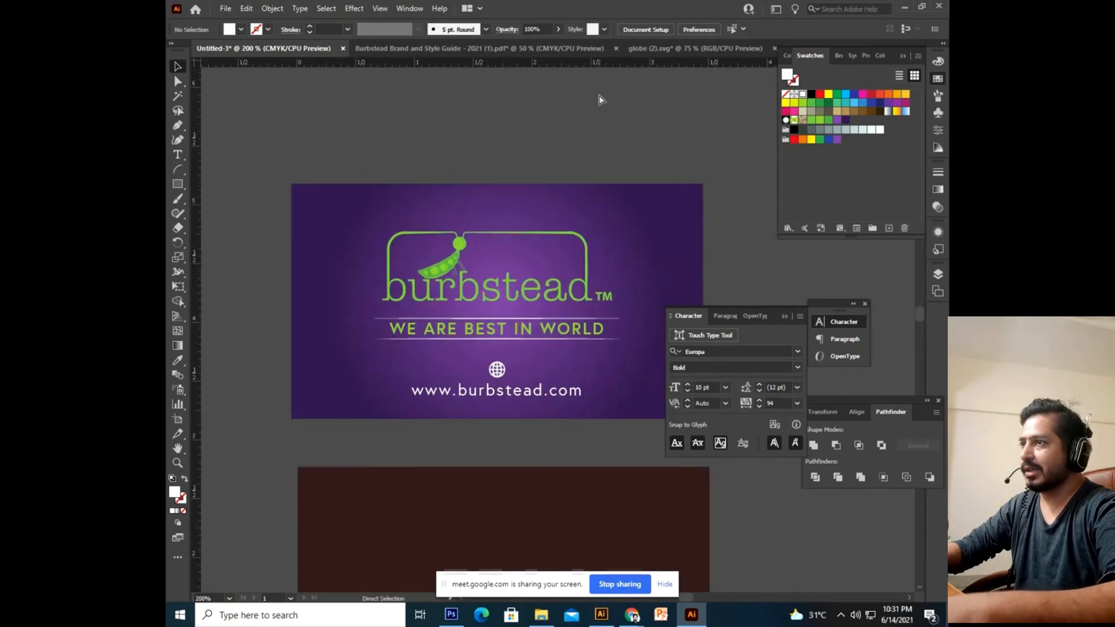
key("ctrl+minus")
key("ctrl+minus")
key("ctrl+equal")
key("ctrl+equal")
key("ctrl+equal")
key("ctrl+minus")
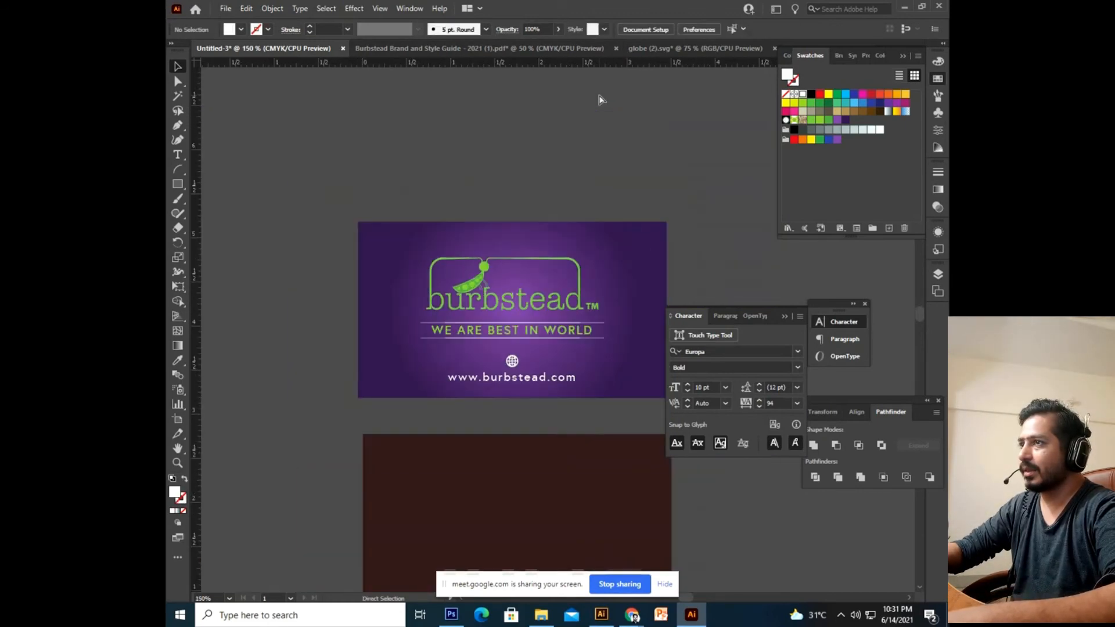
key("ctrl+minus")
key("ctrl+equal")
key("ctrl+minus")
key("ctrl+equal")
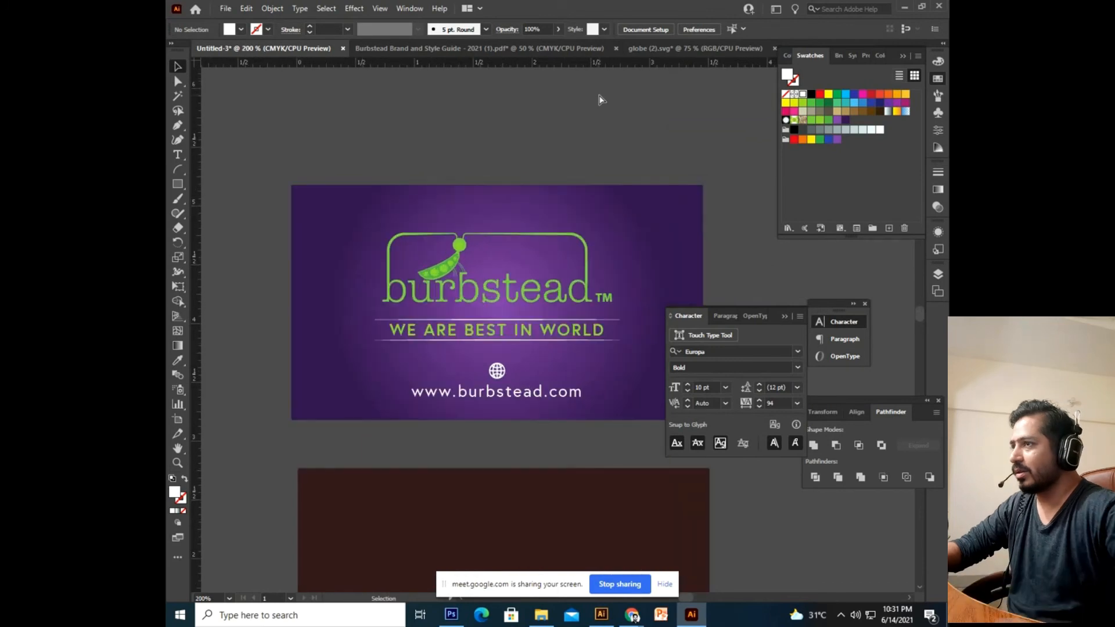
left_click_drag(503, 361, 486, 279)
left_click(517, 325)
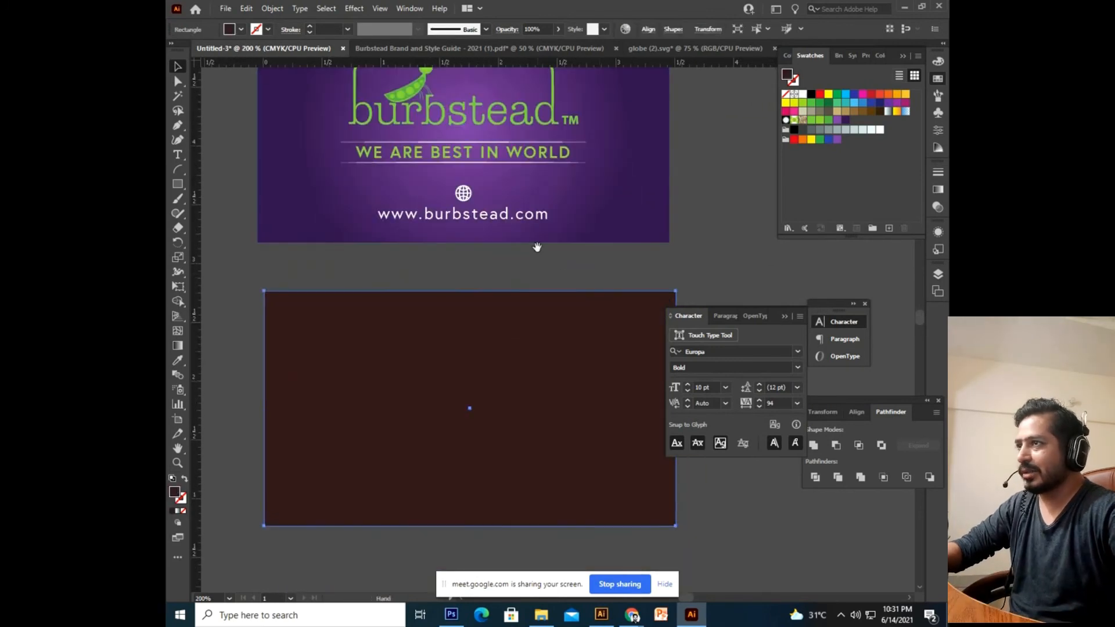
left_click_drag(535, 246, 531, 309)
left_click(804, 97)
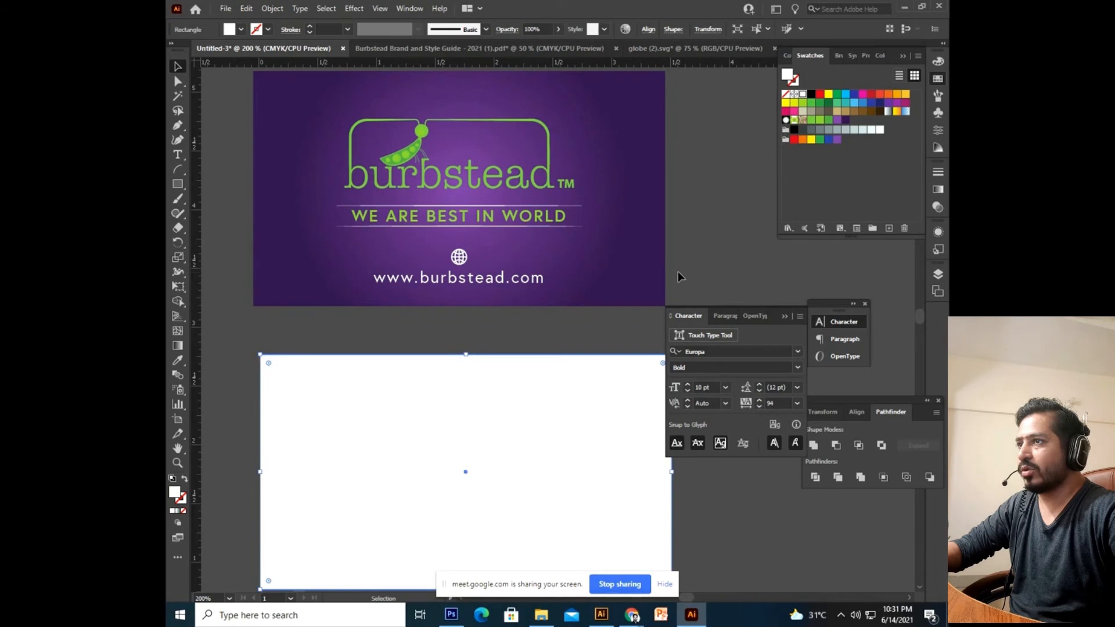
left_click_drag(548, 446, 568, 336)
left_click_drag(584, 231, 528, 389)
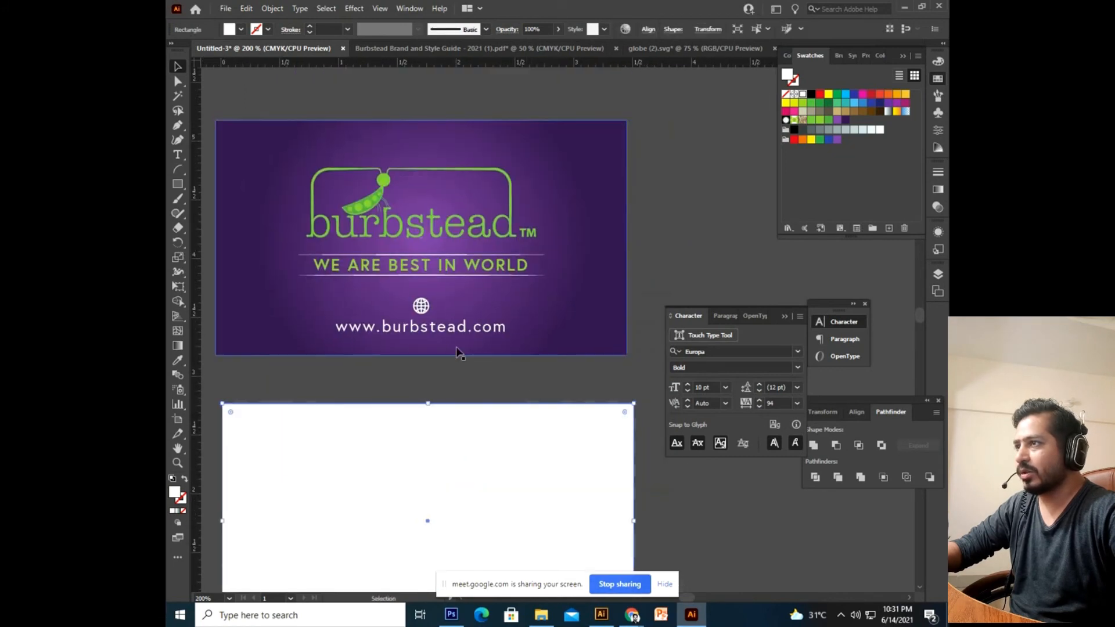
left_click(468, 328)
left_click_drag(458, 367, 506, 382)
key("v")
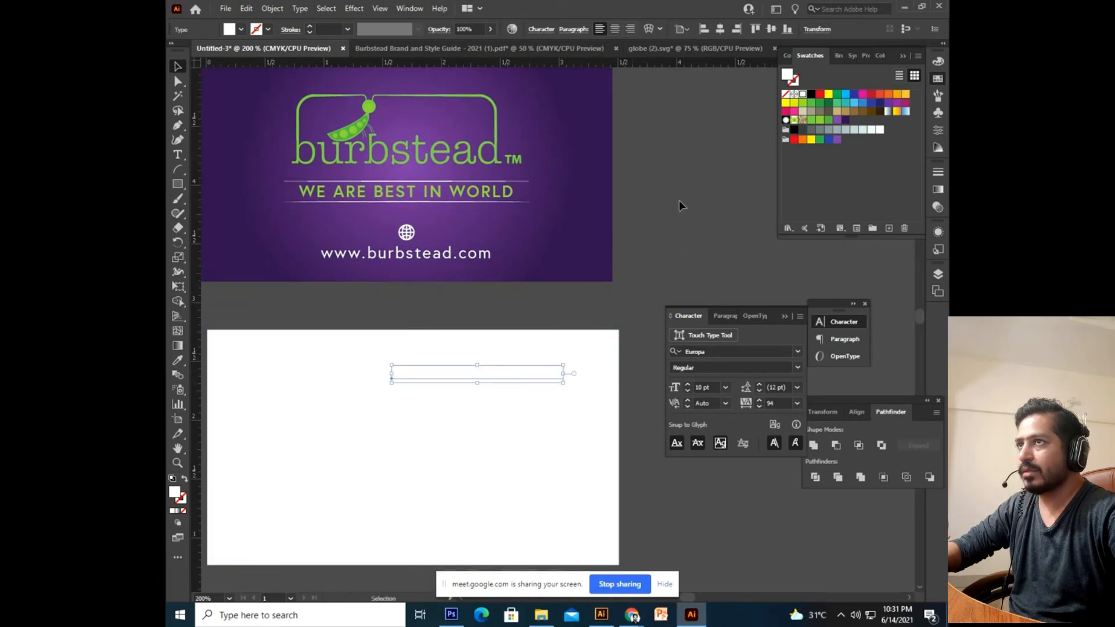
left_click(802, 130)
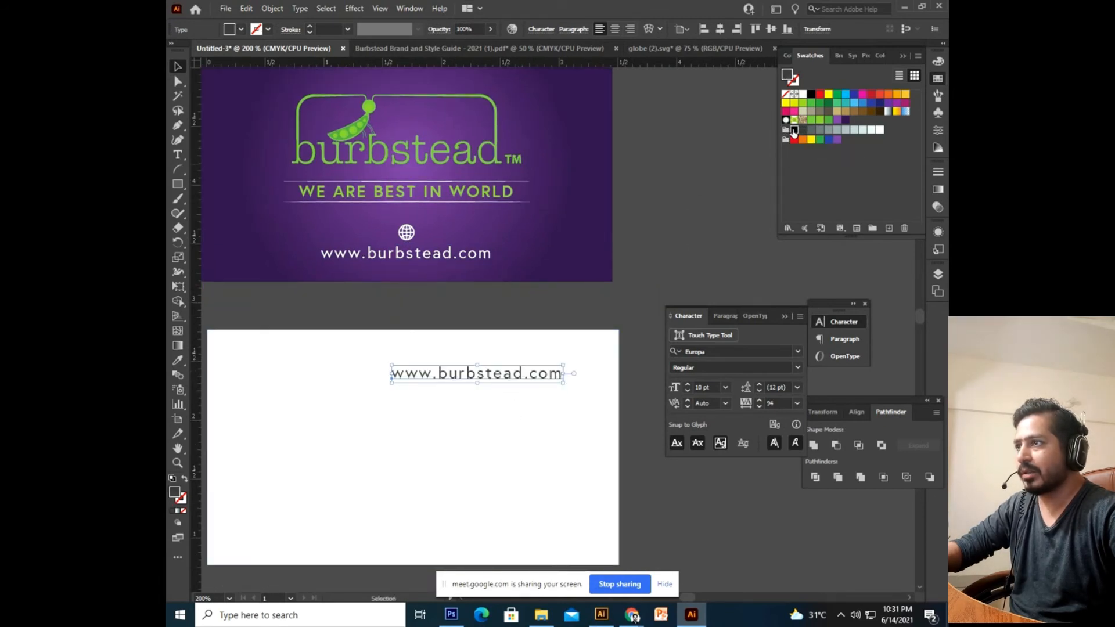
left_click(794, 132)
Set the copied URL to Bold with tracking 0.
left_click_drag(514, 396, 524, 343)
key("ctrl+a")
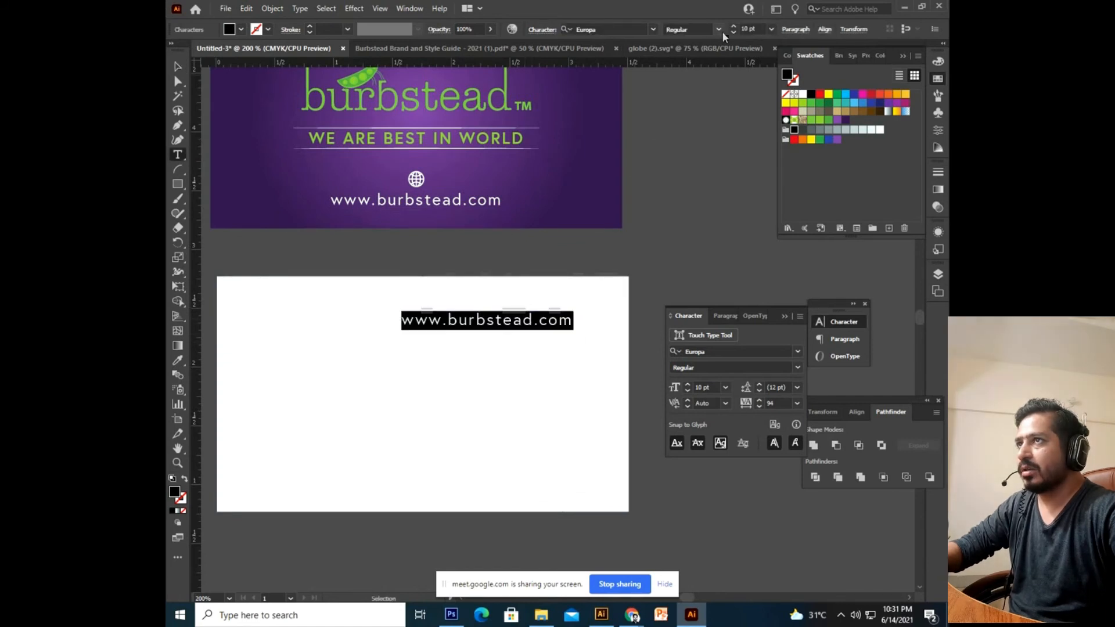
left_click(718, 30)
left_click(692, 57)
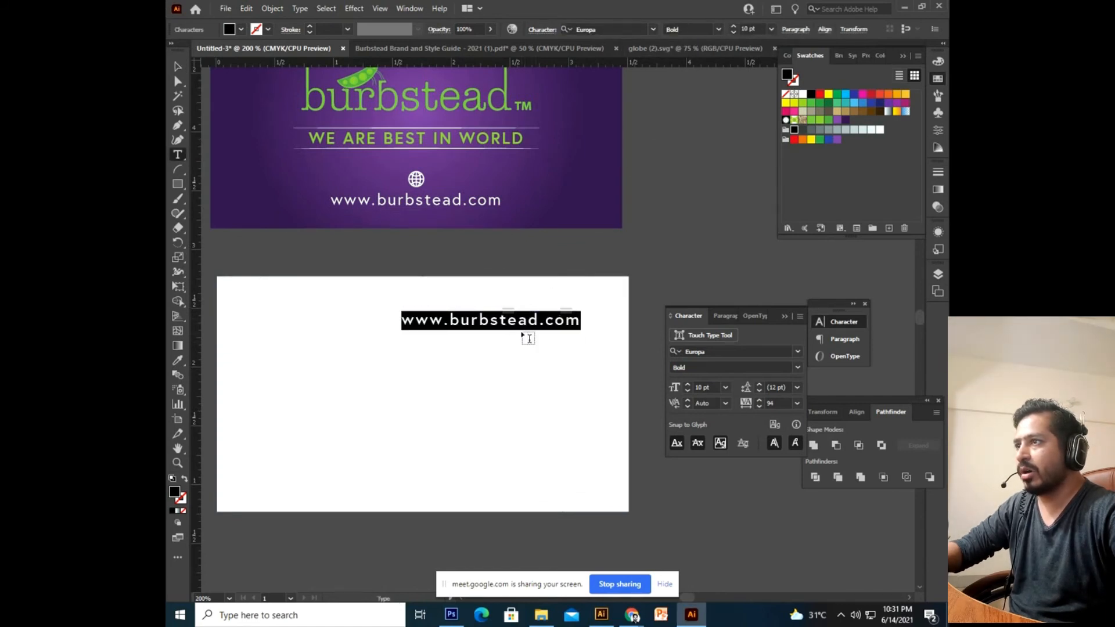
key("Escape")
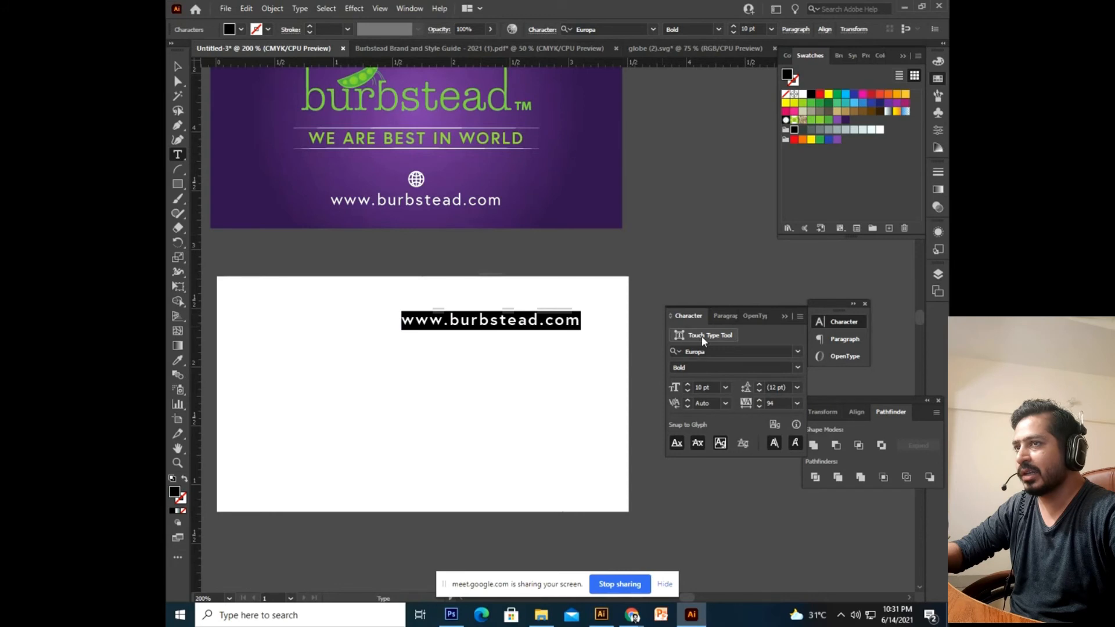
left_click(797, 404)
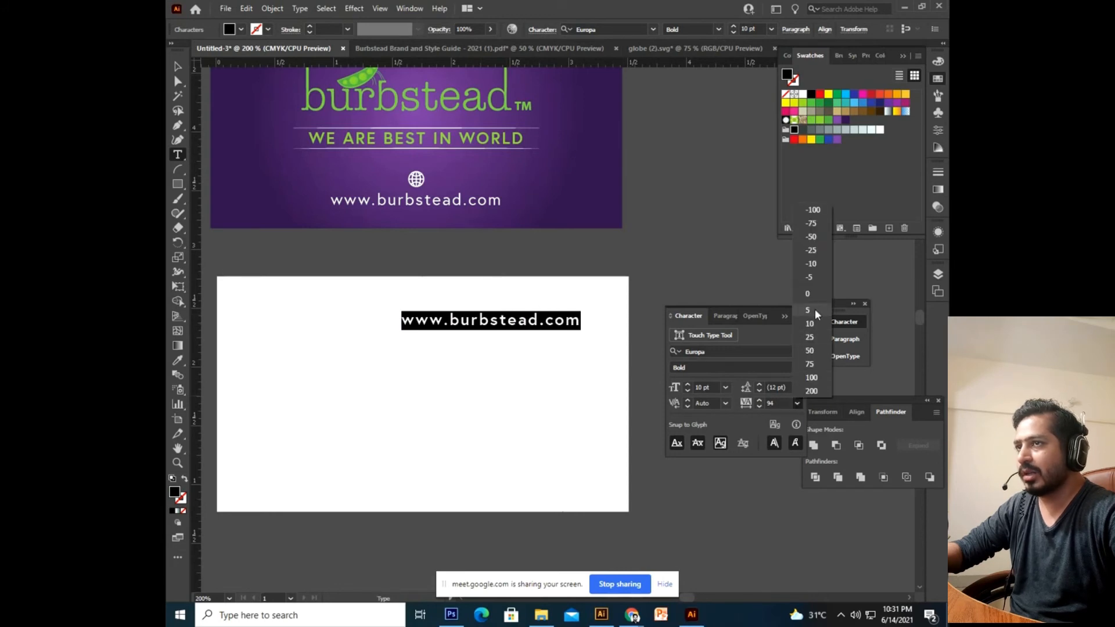
left_click(807, 294)
left_click(492, 321)
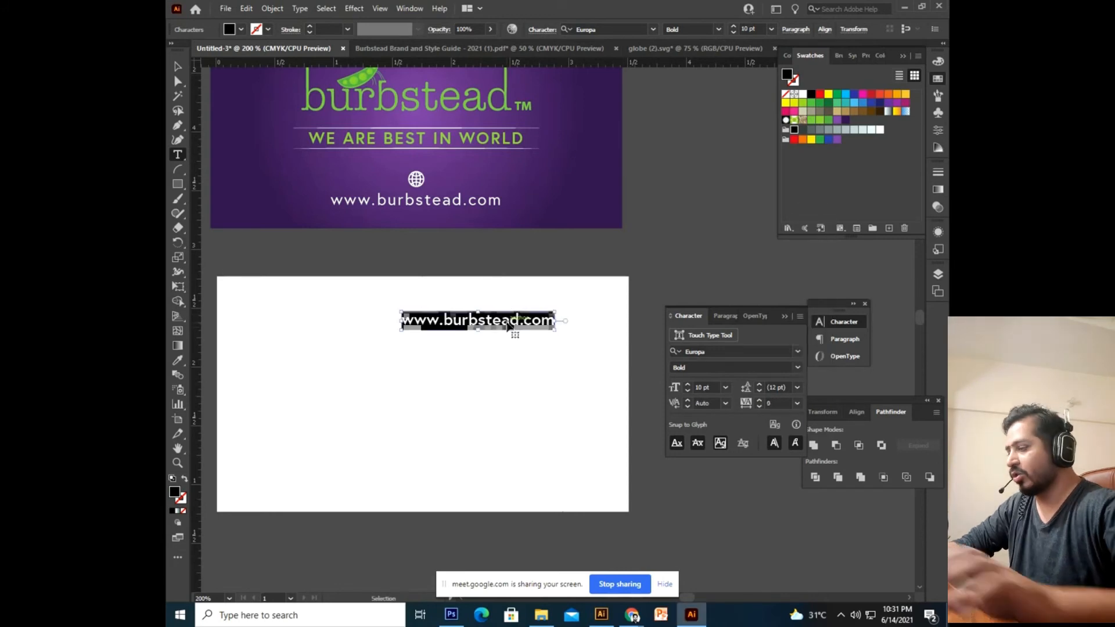
Replace the URL text with the cardholder's name and move it toward the card's top.
key("ctrl+a")
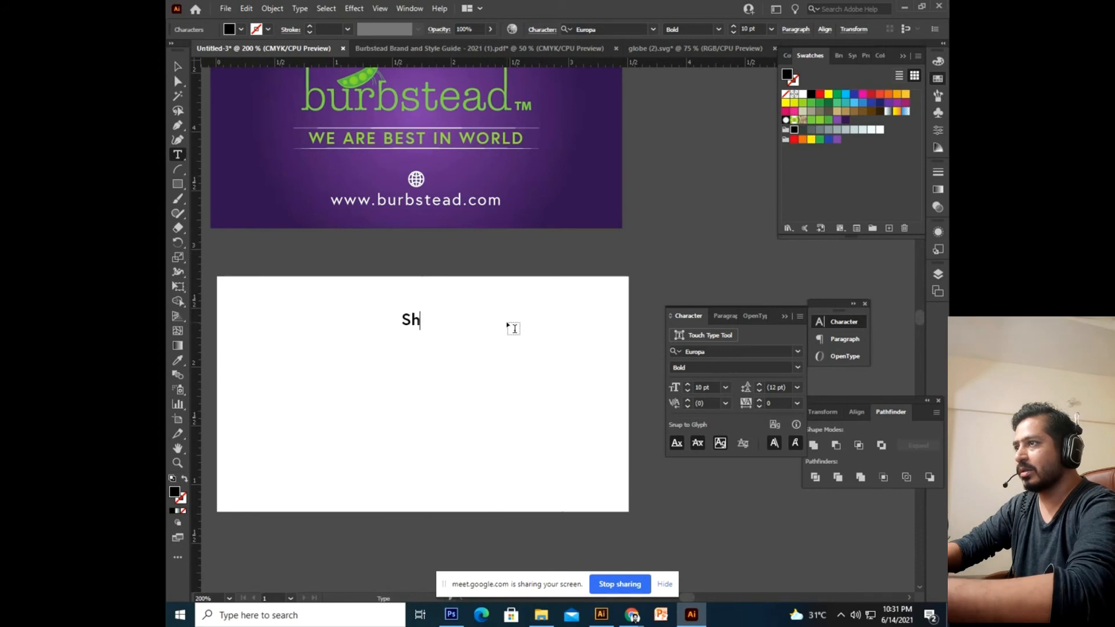
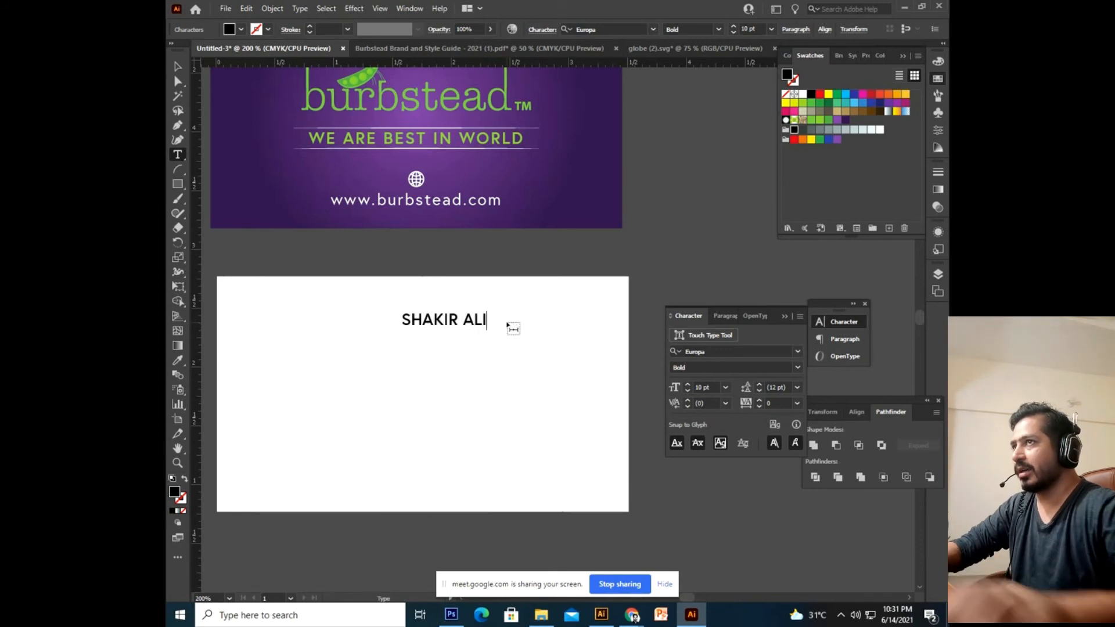
left_click(178, 67)
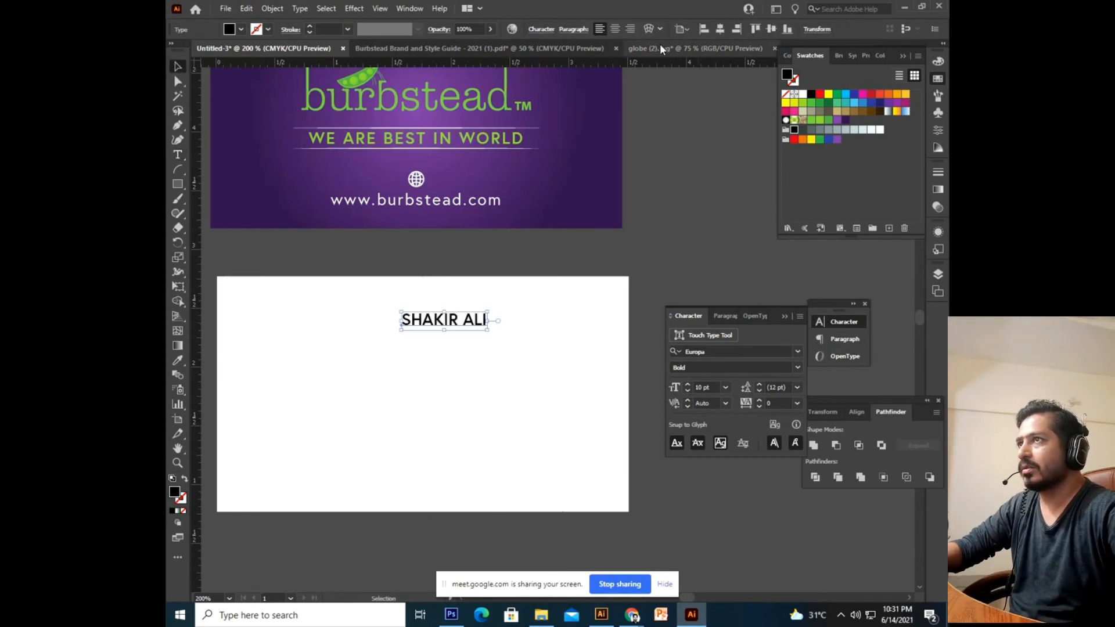
left_click_drag(504, 329, 375, 325)
key("ctrl+equal")
left_click(462, 308)
left_click(486, 323)
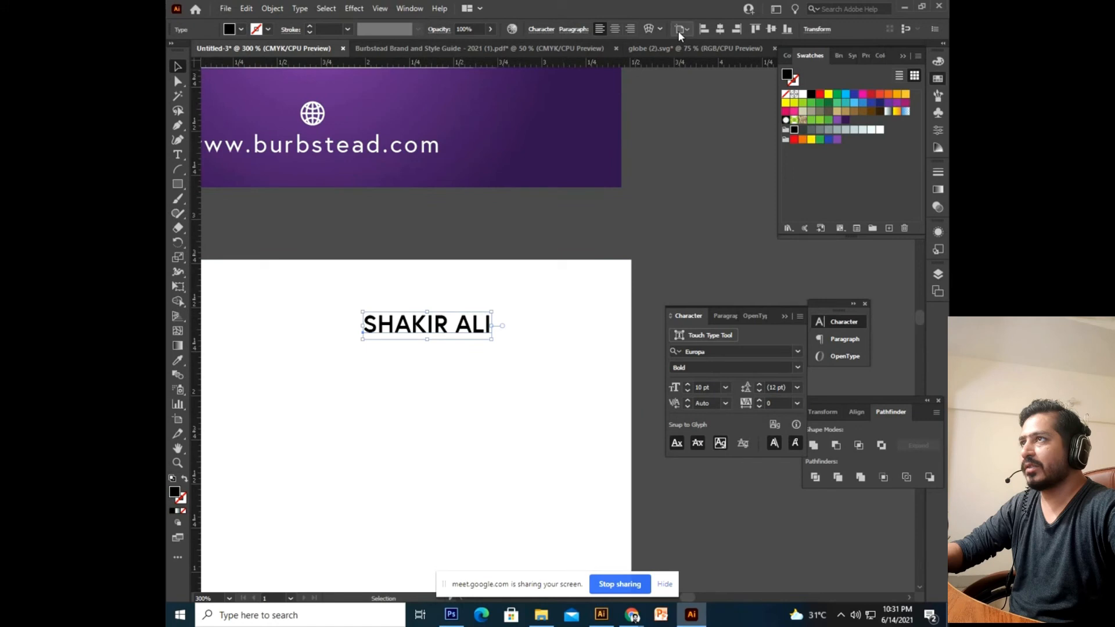
left_click(530, 267)
left_click_drag(484, 322, 450, 323)
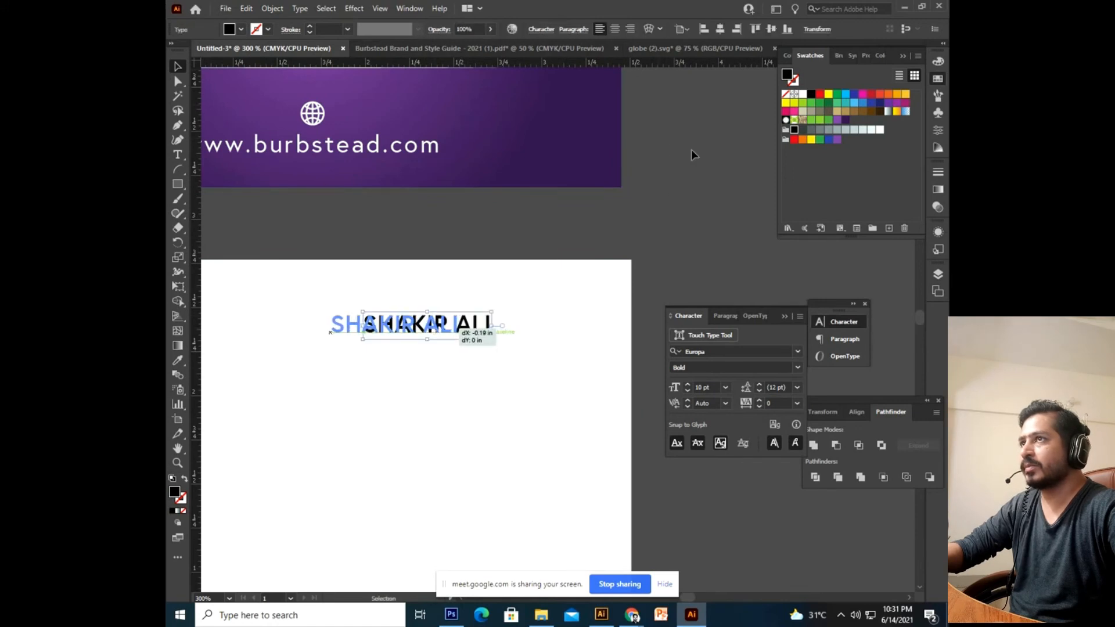
Set the name to 12 pt, shift it left, and Alt-drag a copy just below it.
left_click(715, 390)
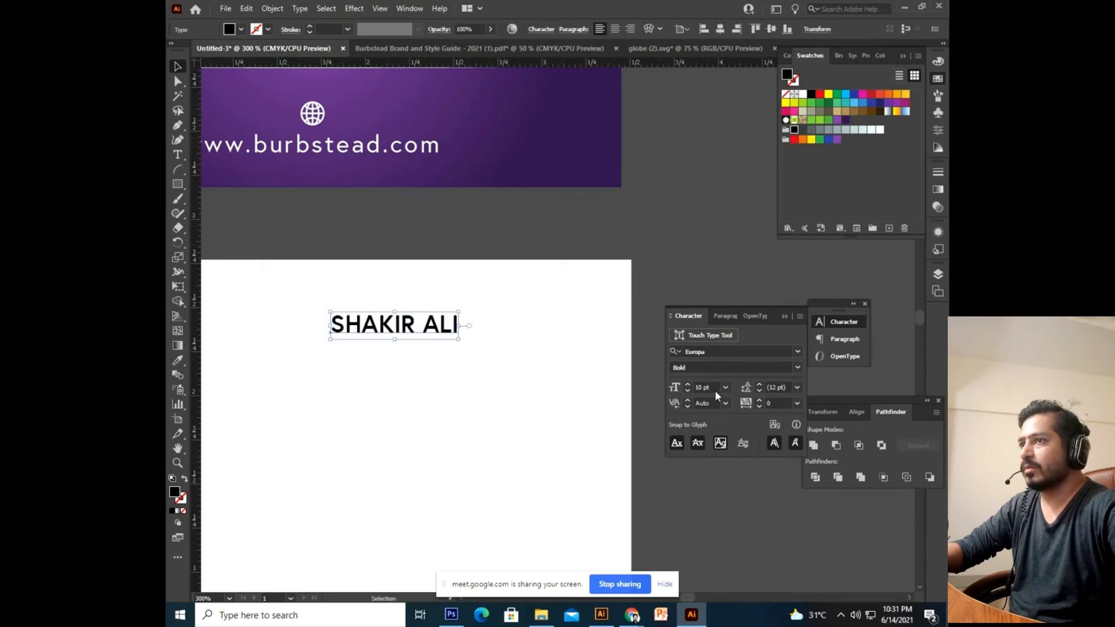
type("12")
key("Return")
key("ctrl+minus")
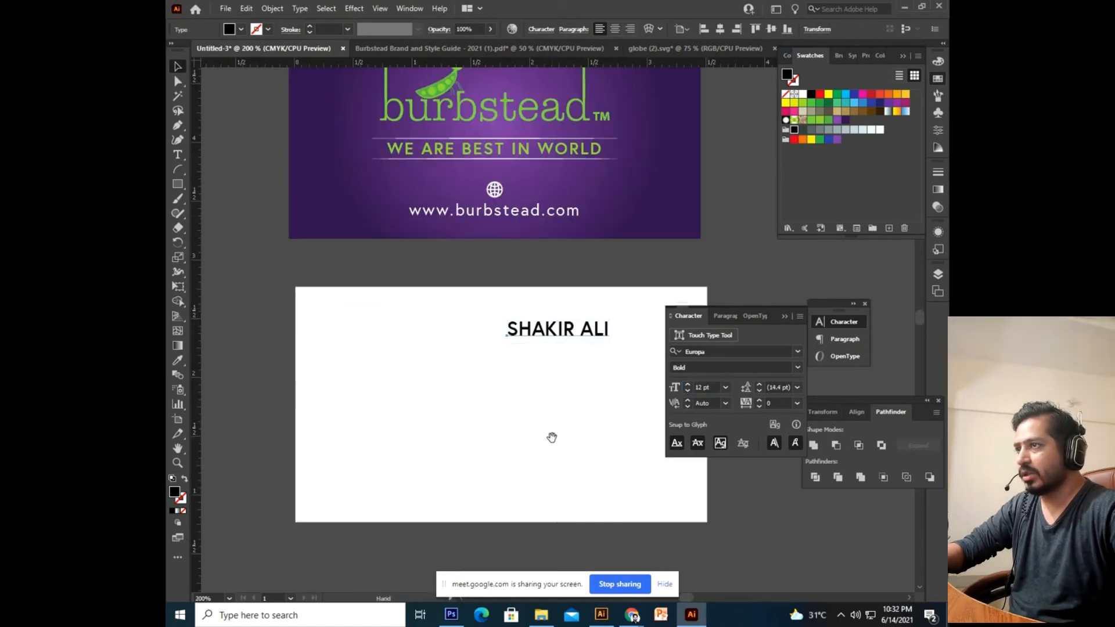
scroll(552, 438, "right", 3)
left_click_drag(468, 341, 443, 328)
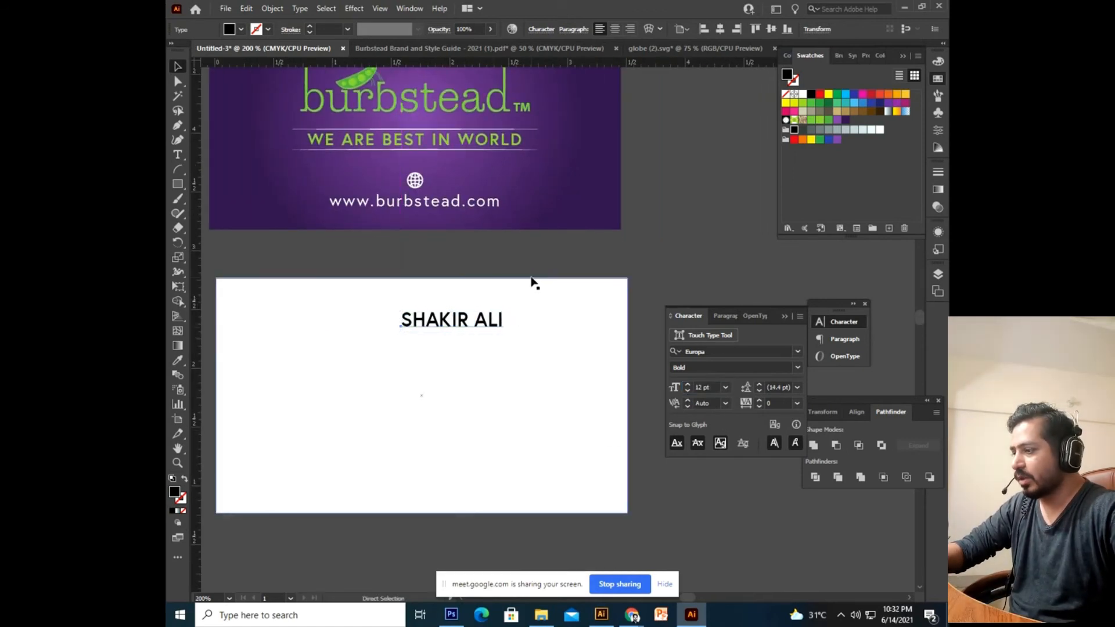
left_click(512, 360)
left_click(491, 325)
left_click_drag(493, 325, 491, 347)
Retype the duplicate line as 'Founder' and set it to 9 pt.
double_click(491, 342)
key("ctrl+a")
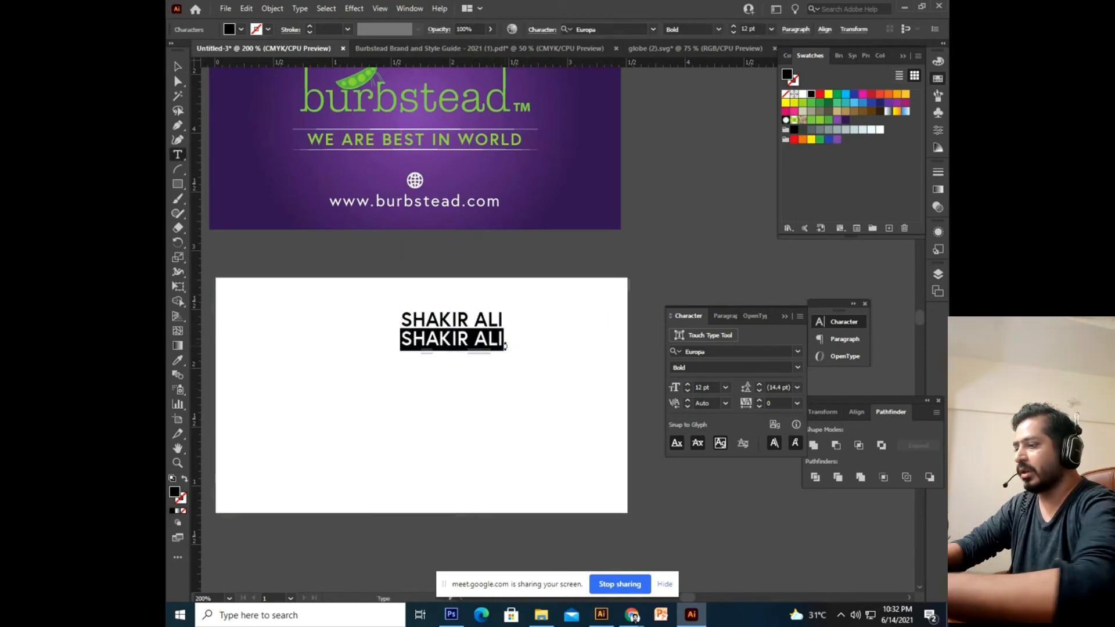
type("Fonder")
key("BackSpace")
key("BackSpace")
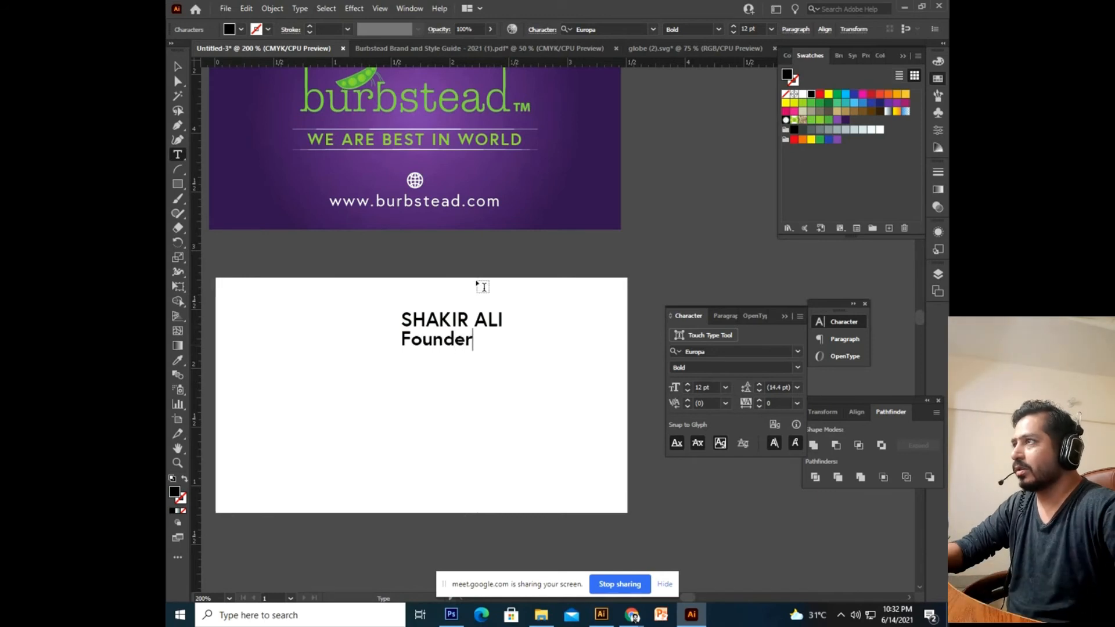
key("Escape")
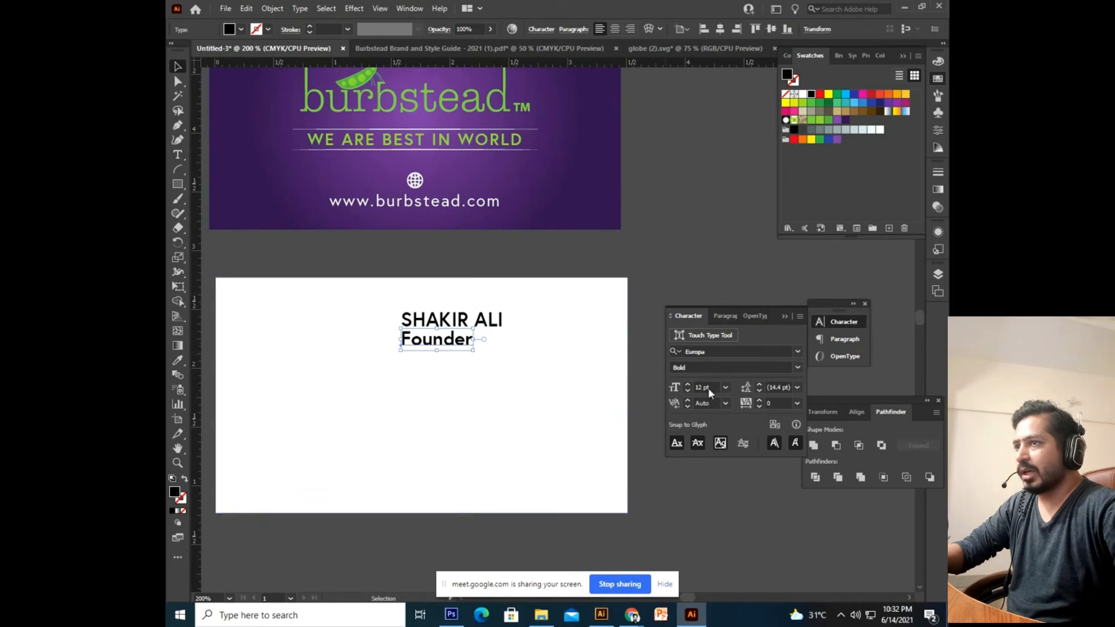
type("9")
key("Return")
Move Founder up closer to the name and colour it grey.
left_click_drag(432, 427, 368, 477)
key("ctrl+plus")
key("ctrl+plus")
key("ctrl+plus")
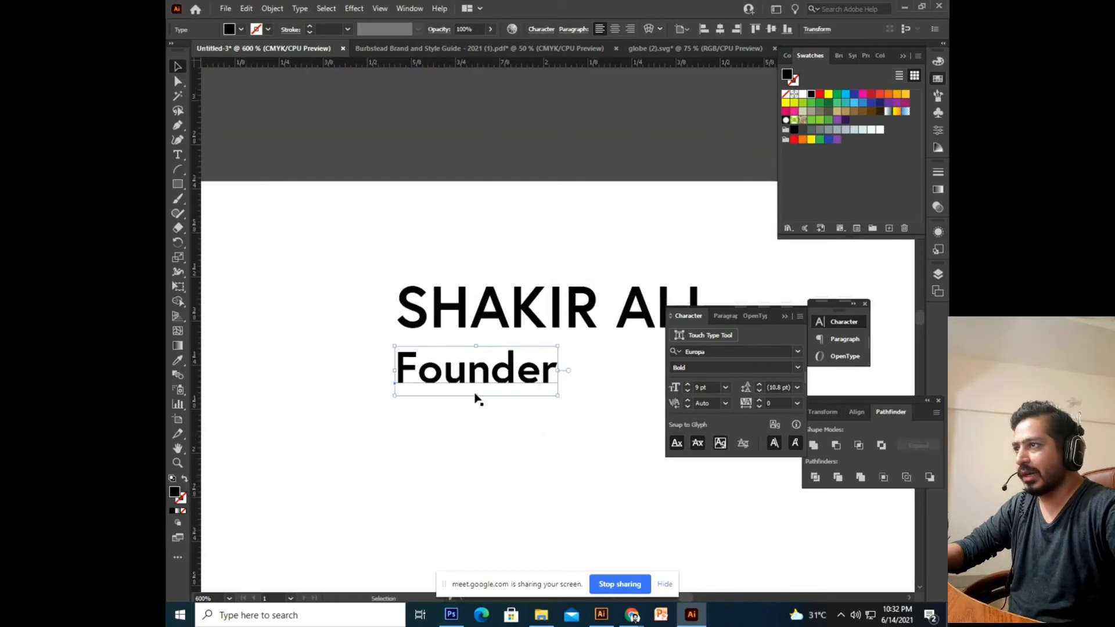
left_click_drag(487, 379, 487, 371)
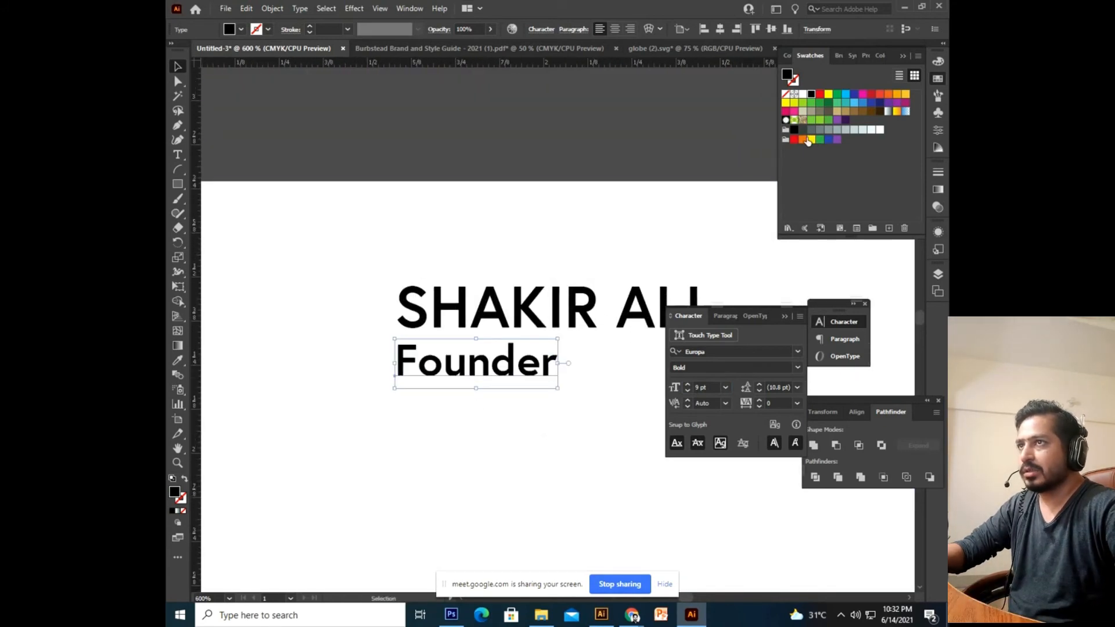
left_click(804, 130)
left_click(820, 131)
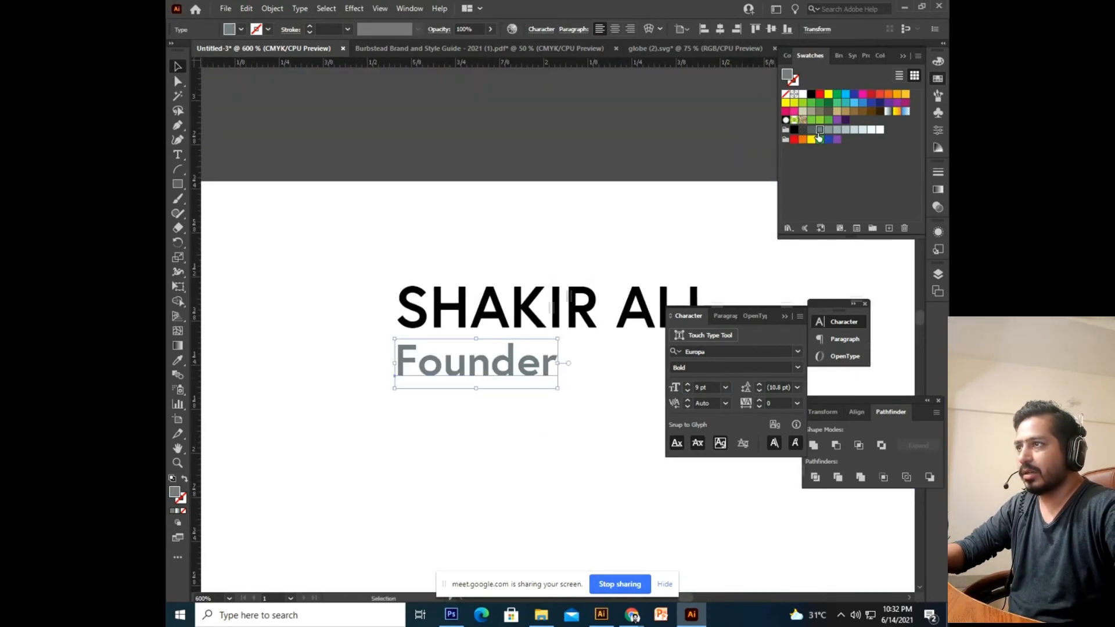
Nudge Founder up slightly and zoom out to view the whole white card.
left_click(623, 124)
key("ctrl+minus")
key("ctrl+minus")
scroll(493, 275, "down", 2)
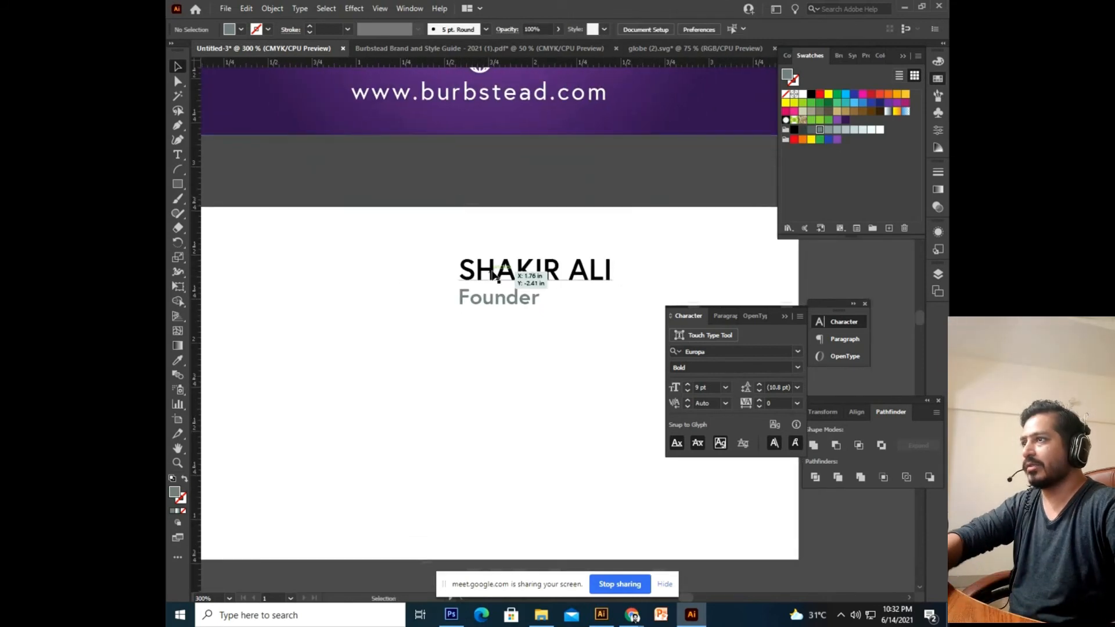
left_click(515, 298)
key("Up")
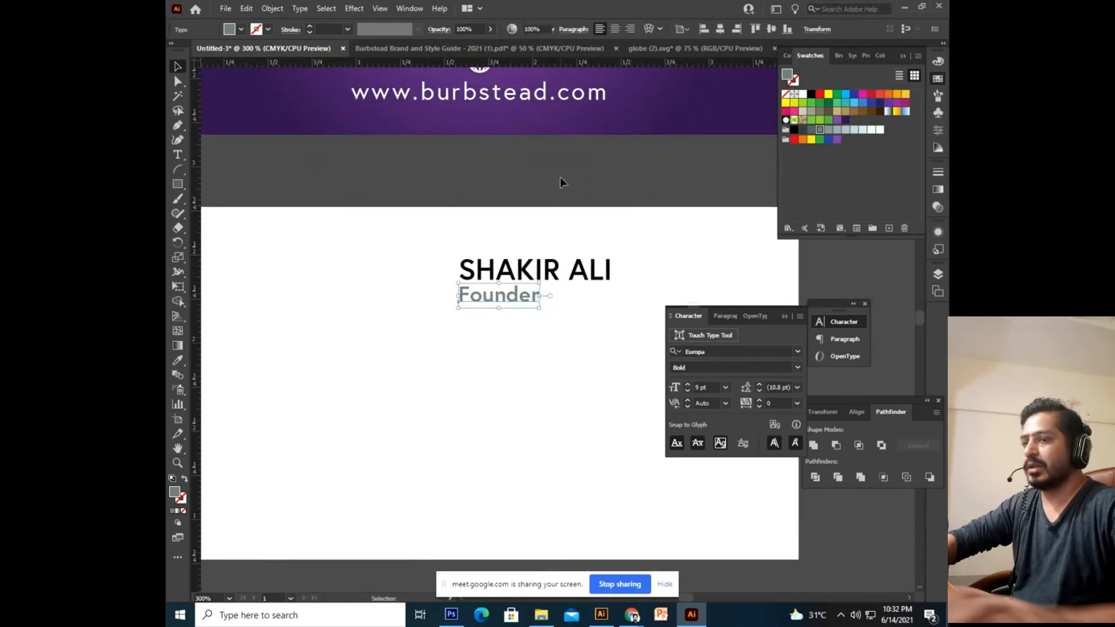
left_click(560, 178)
key("ctrl+minus")
left_click_drag(567, 189, 517, 121)
left_click(483, 240)
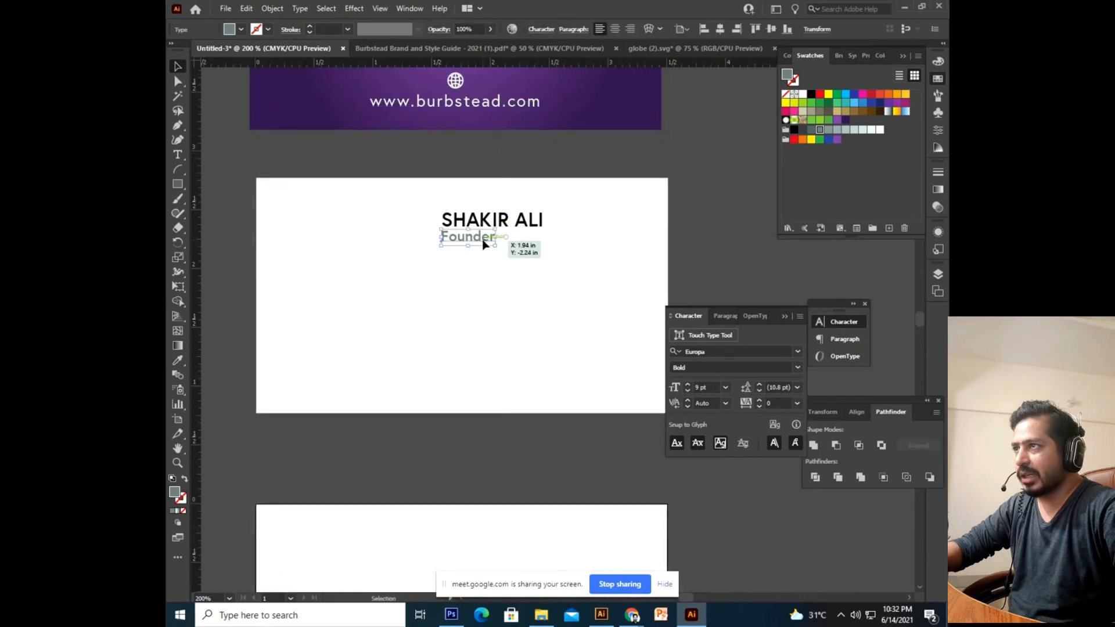
Switch the lower Founder line to Regular weight and clear its text.
left_click_drag(472, 241, 472, 308)
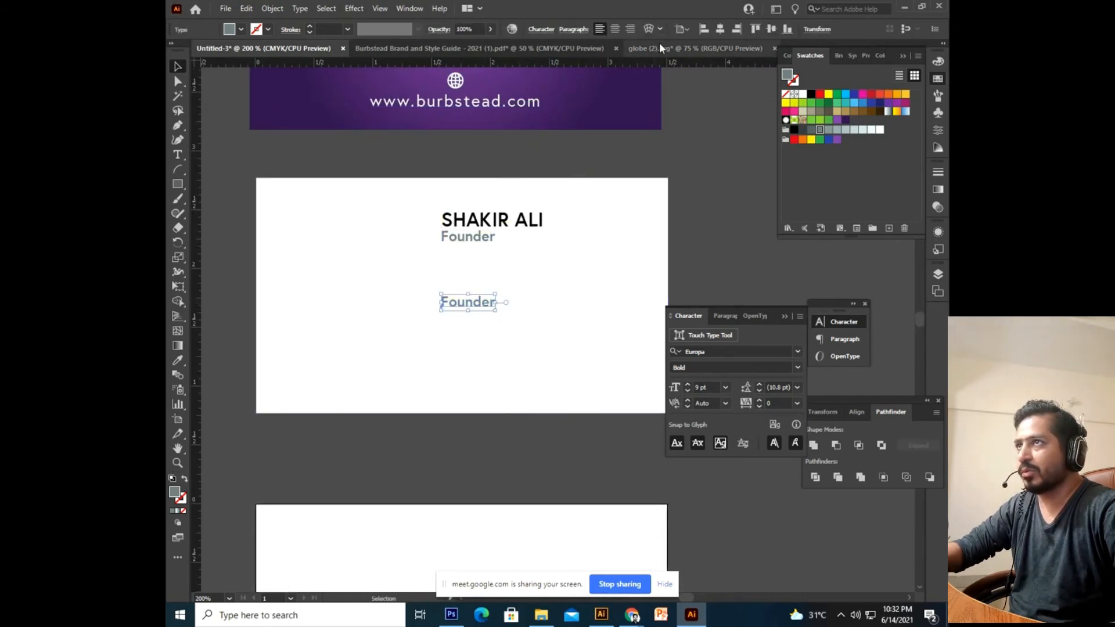
scroll(629, 239, "up", 1)
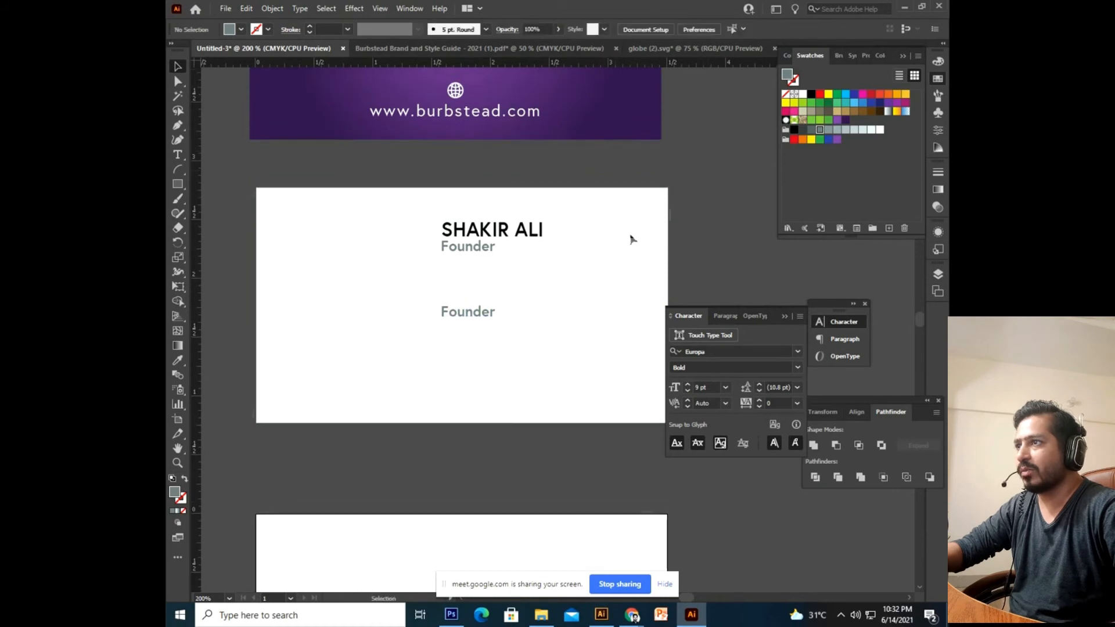
left_click(478, 317)
key("ctrl+a")
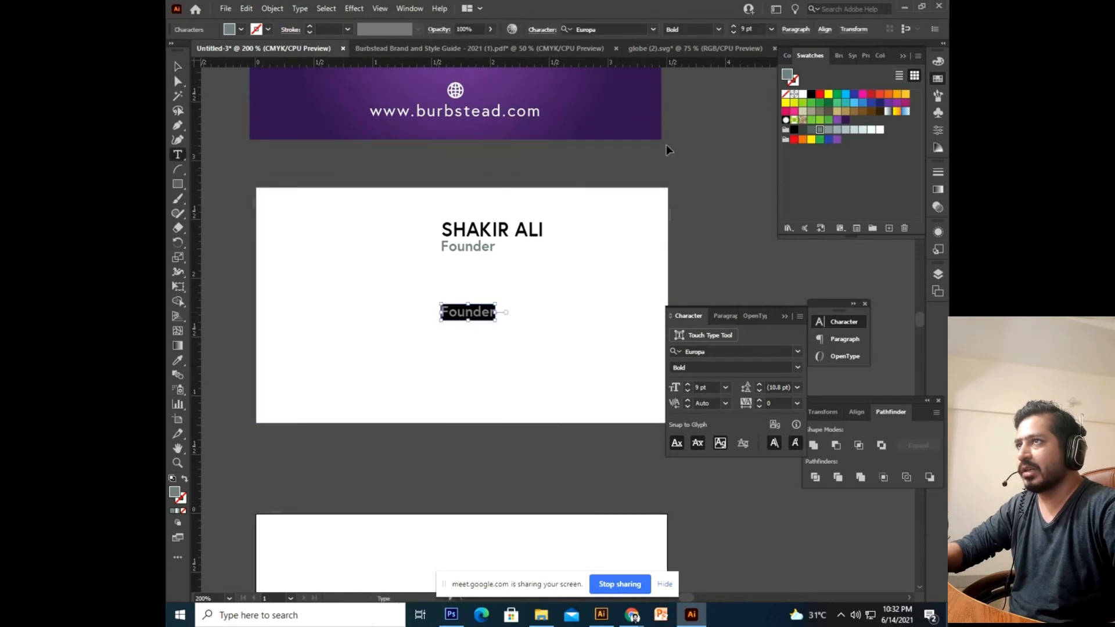
left_click(719, 29)
left_click(700, 41)
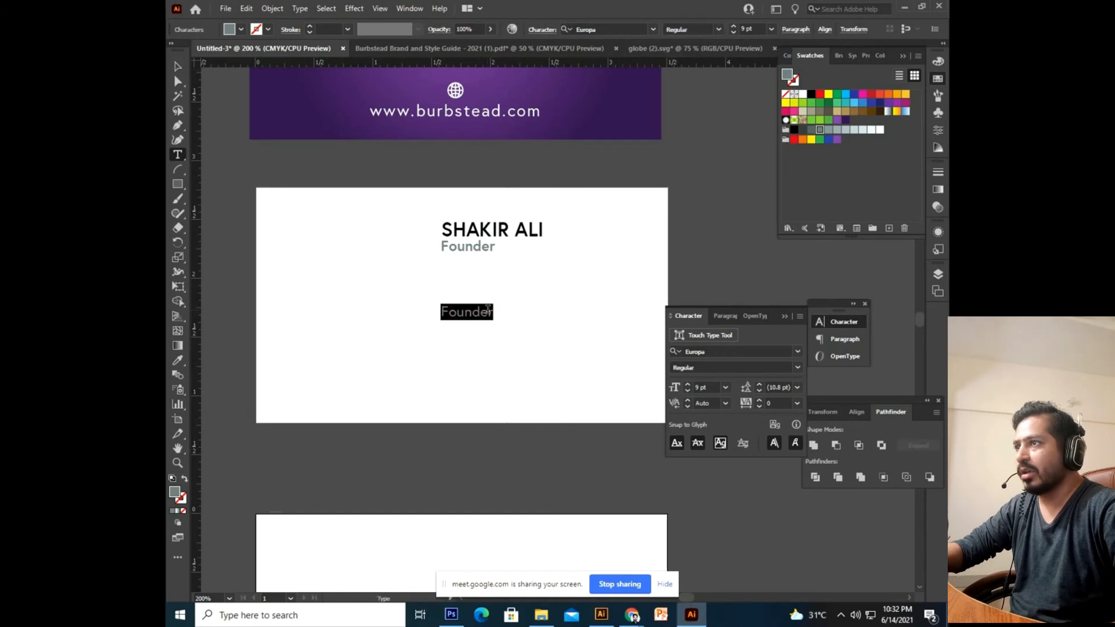
left_click(465, 312)
key("ctrl+a")
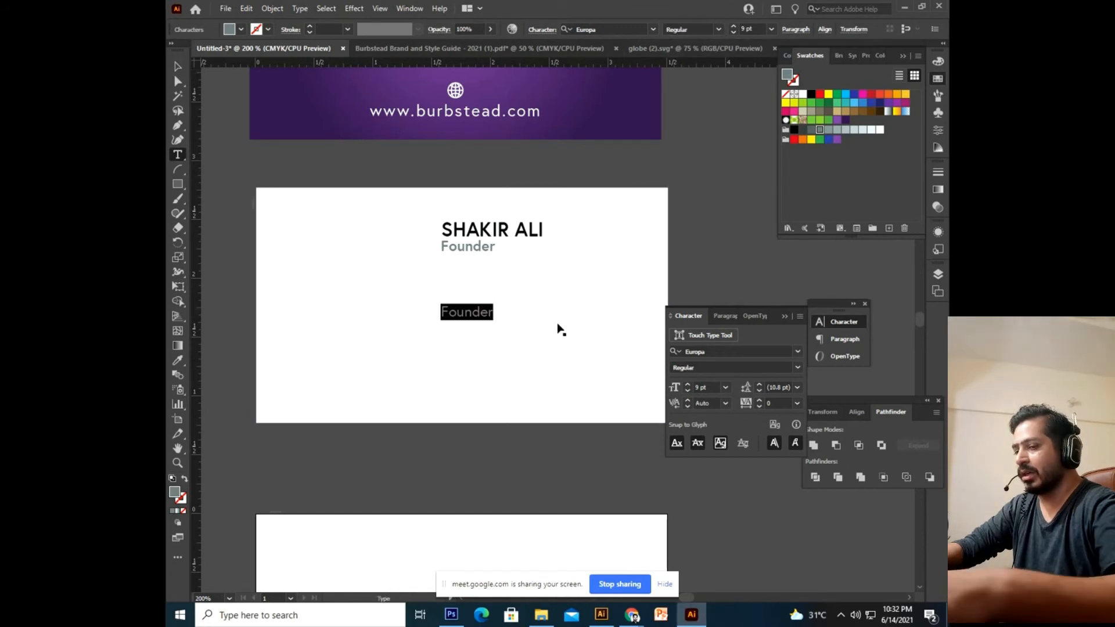
key("BackSpace")
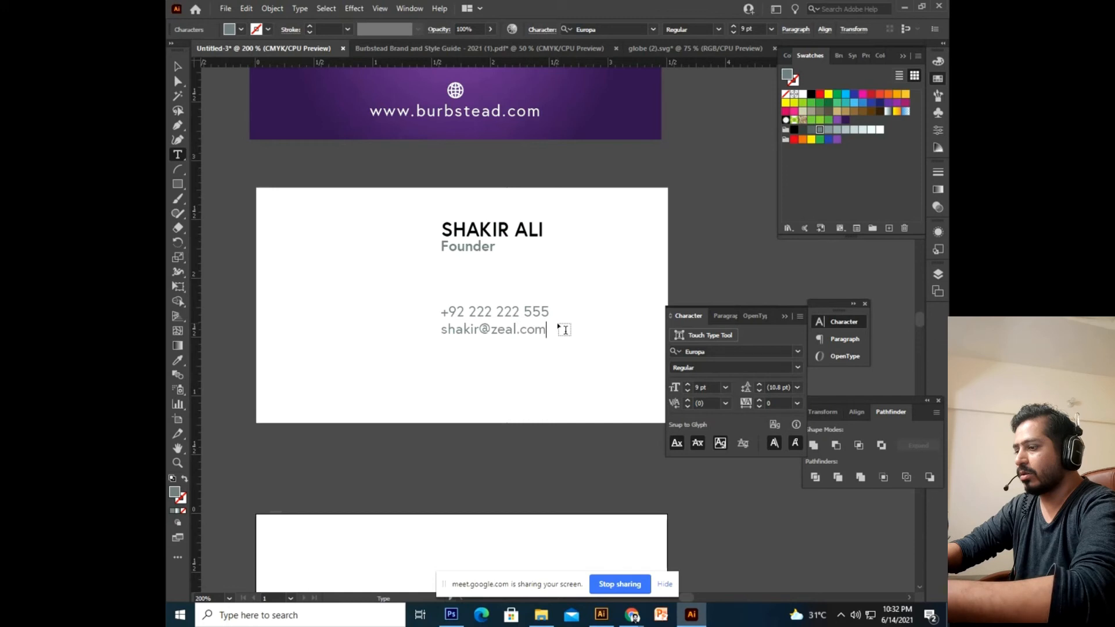
Type the contact block: two phone lines, an e-mail address and a two-line postal address.
type(".u")
type("k")
key("Return")
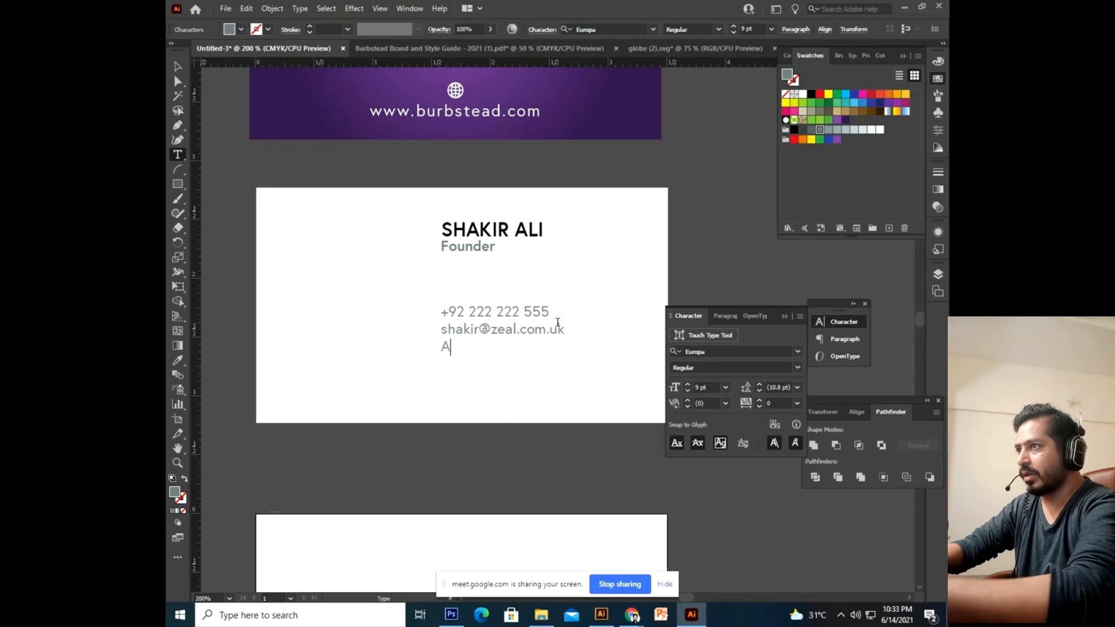
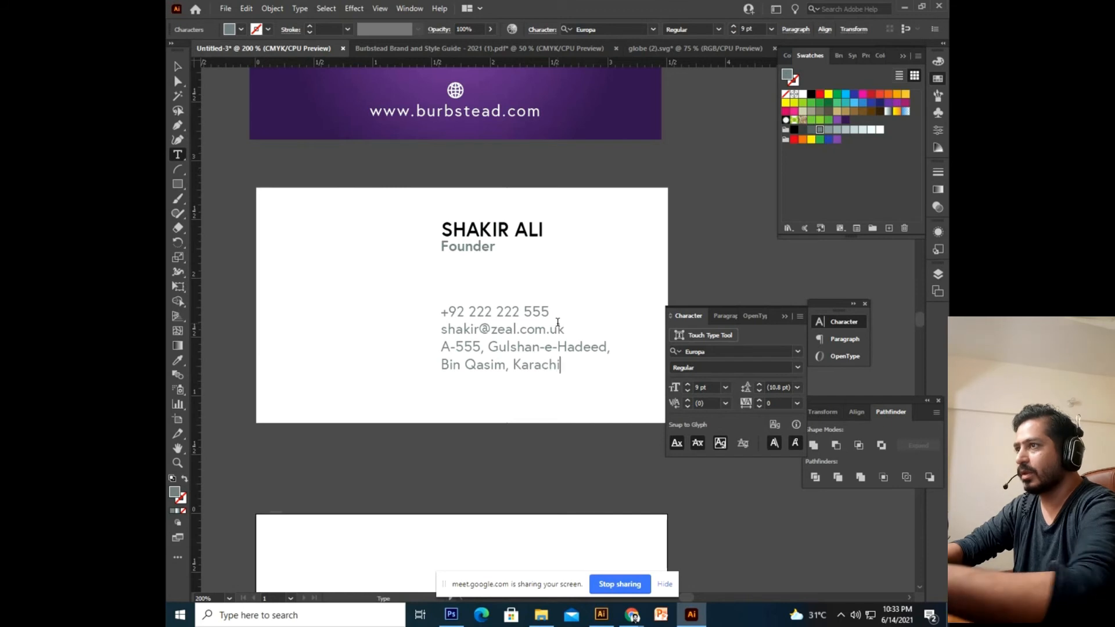
left_click(557, 325)
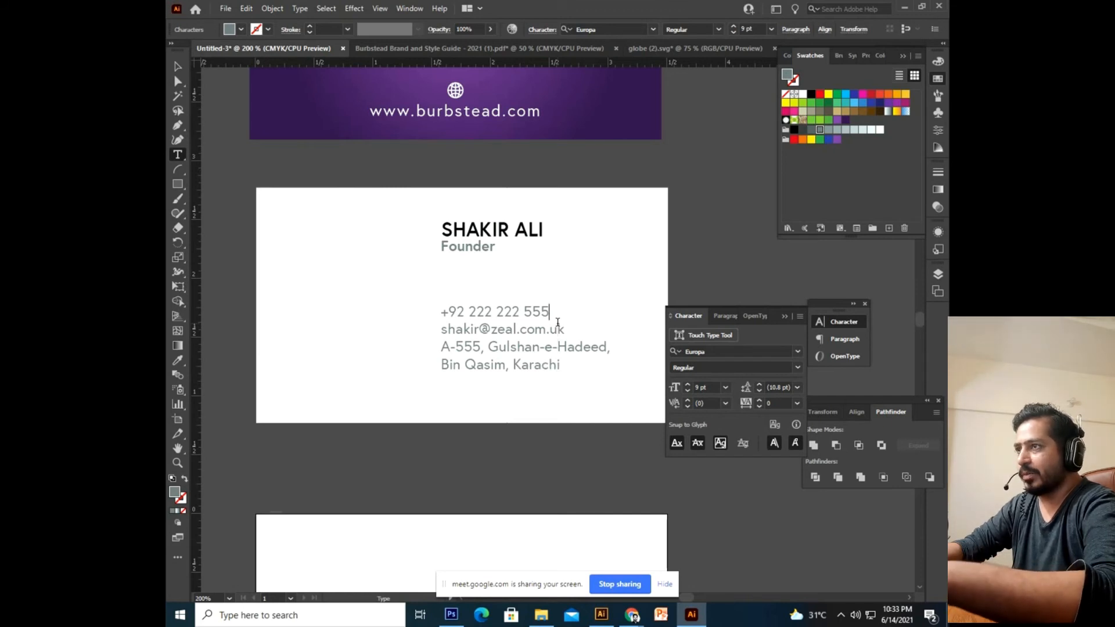
key("Return")
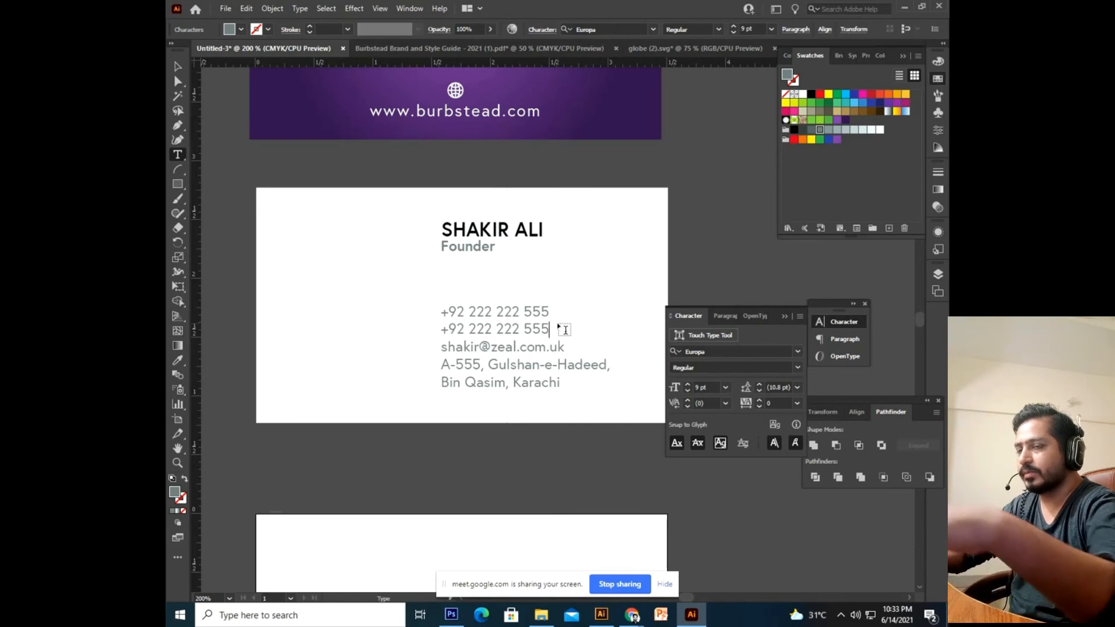
left_click(178, 67)
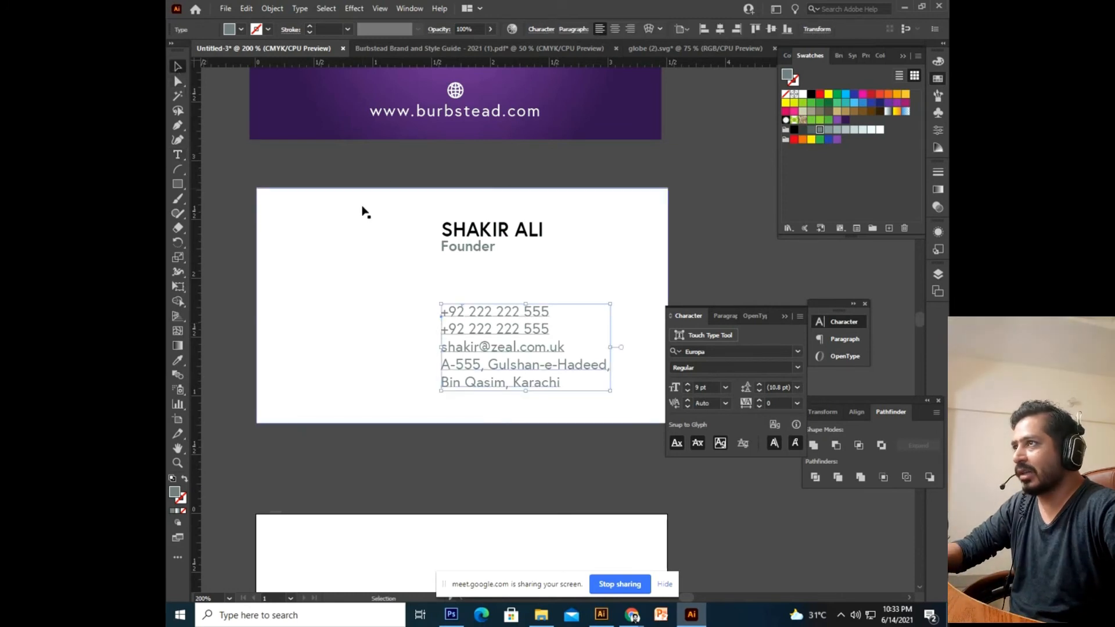
Select the contact block and nudge it slightly down.
left_click_drag(461, 140, 459, 237)
left_click(461, 215)
left_click(475, 263)
scroll(474, 349, "down", 1)
left_click(493, 439)
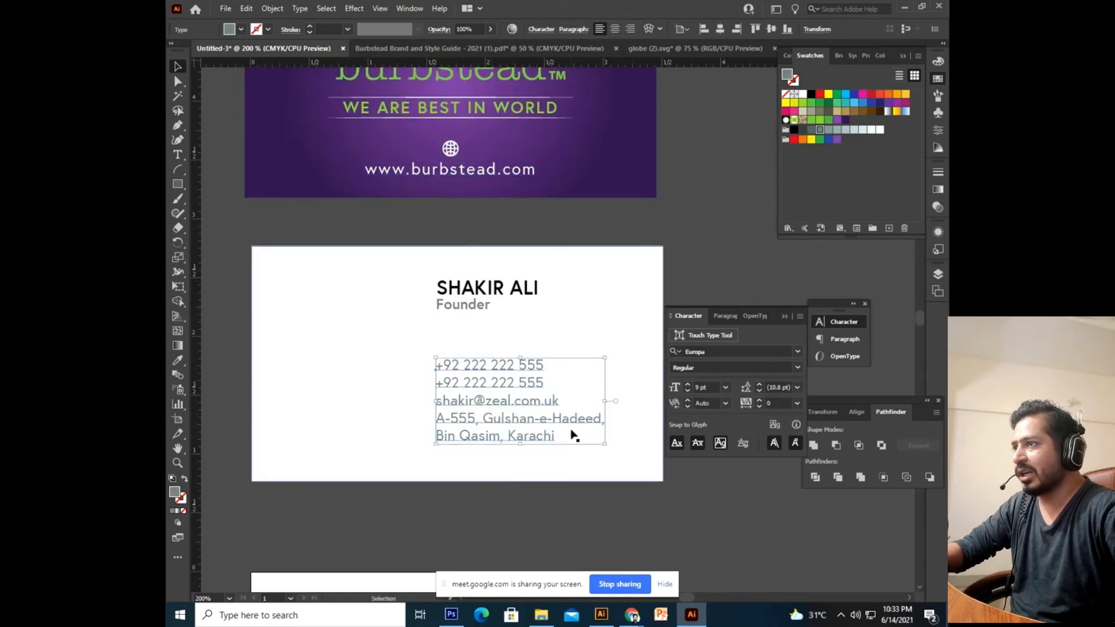
key("Down")
key("Down")
key("Down")
Drag the contact block slightly right so it is indented under the name and title.
mouse_move(489, 391)
left_mouse_down()
mouse_move(491, 433)
mouse_move(527, 352)
mouse_move(550, 334)
mouse_move(493, 378)
left_mouse_up()
left_click(501, 187)
left_click_drag(490, 239, 509, 205)
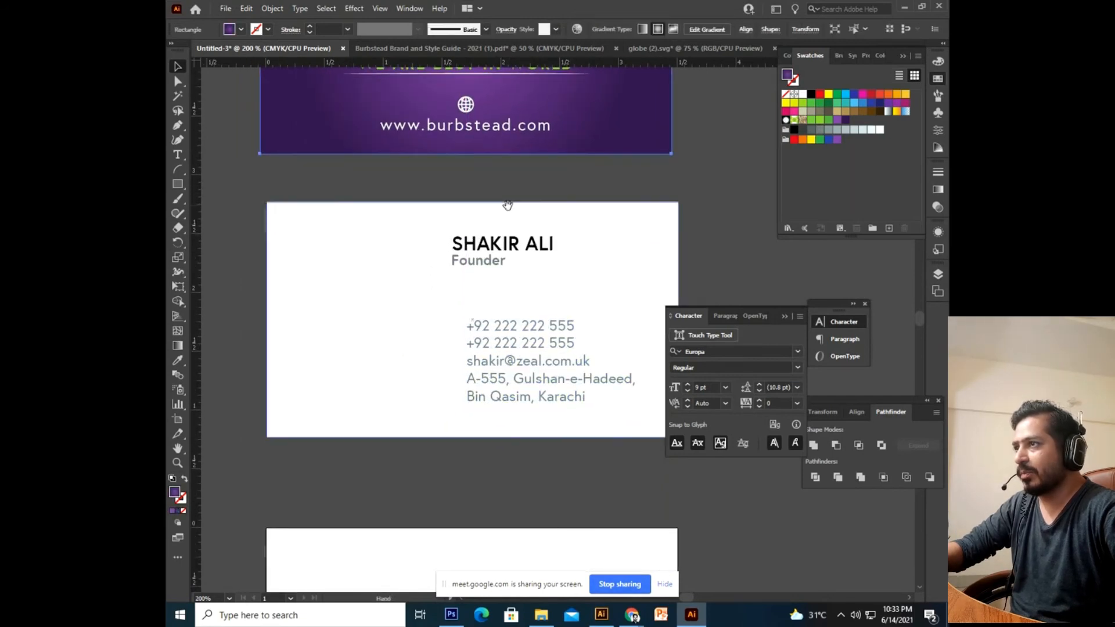
left_click(515, 377)
scroll(515, 352, "up", 1)
left_click(533, 308)
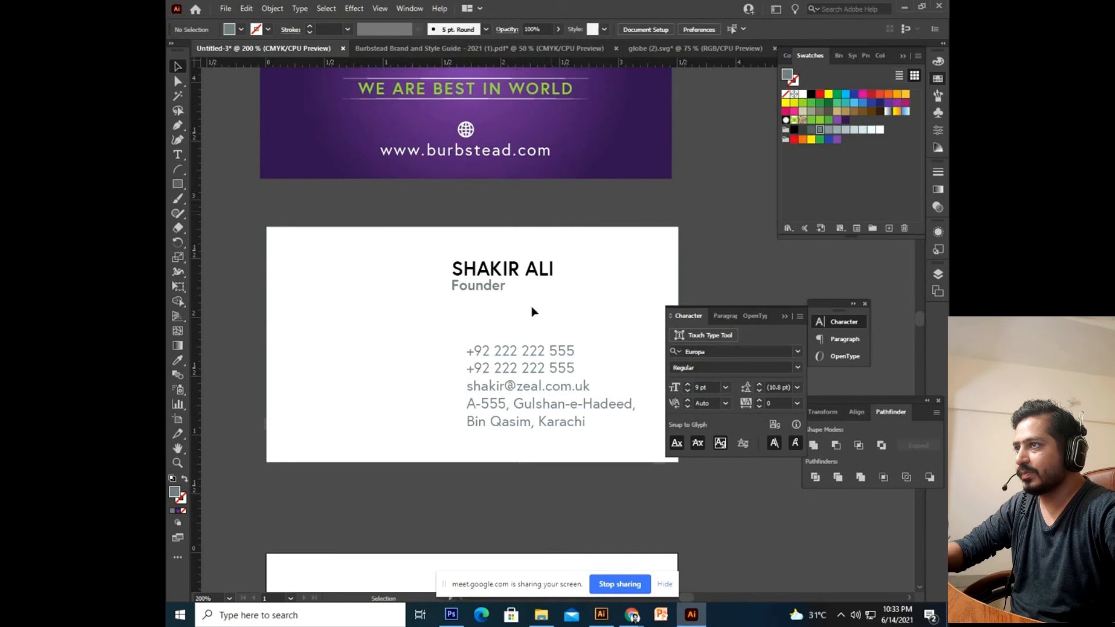
scroll(567, 199, "down", 2)
left_click(521, 372)
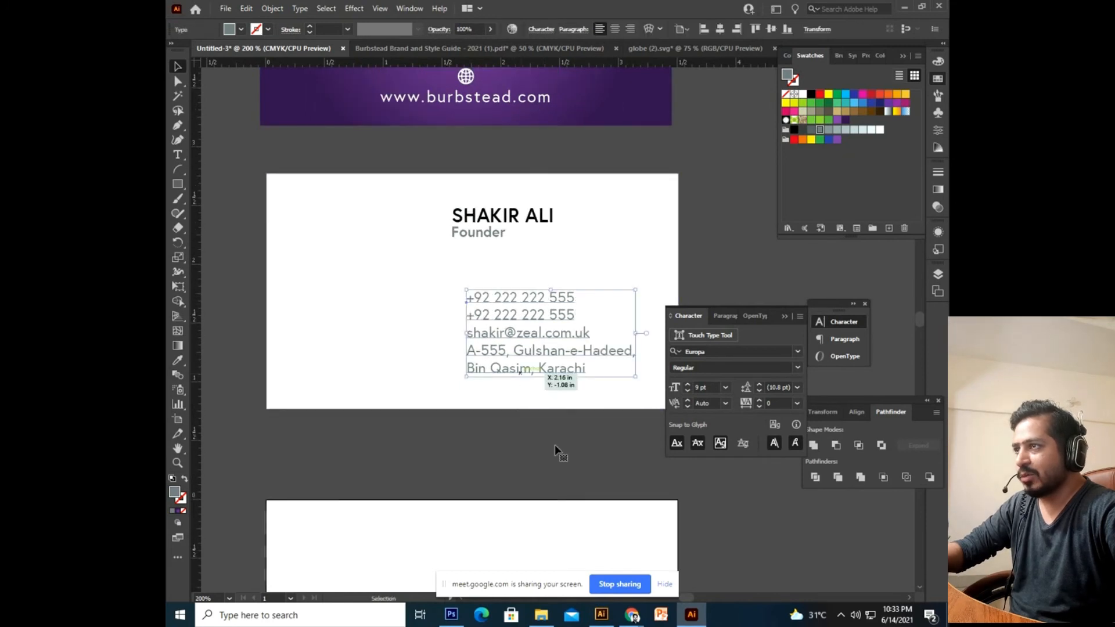
left_click(557, 452)
scroll(493, 365, "up", 2)
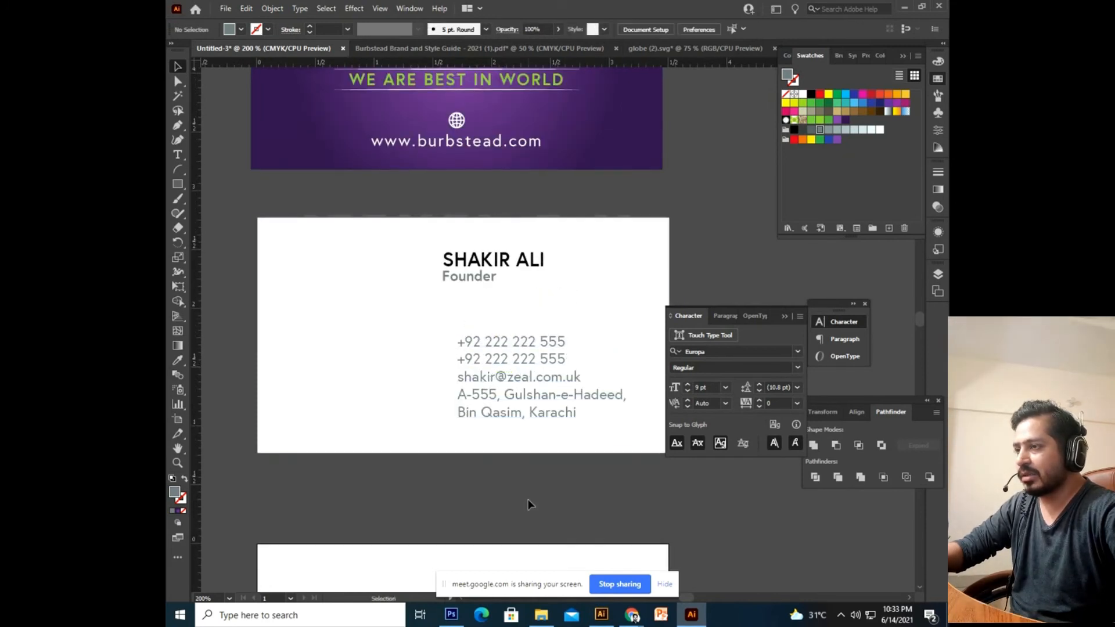
left_click(517, 377)
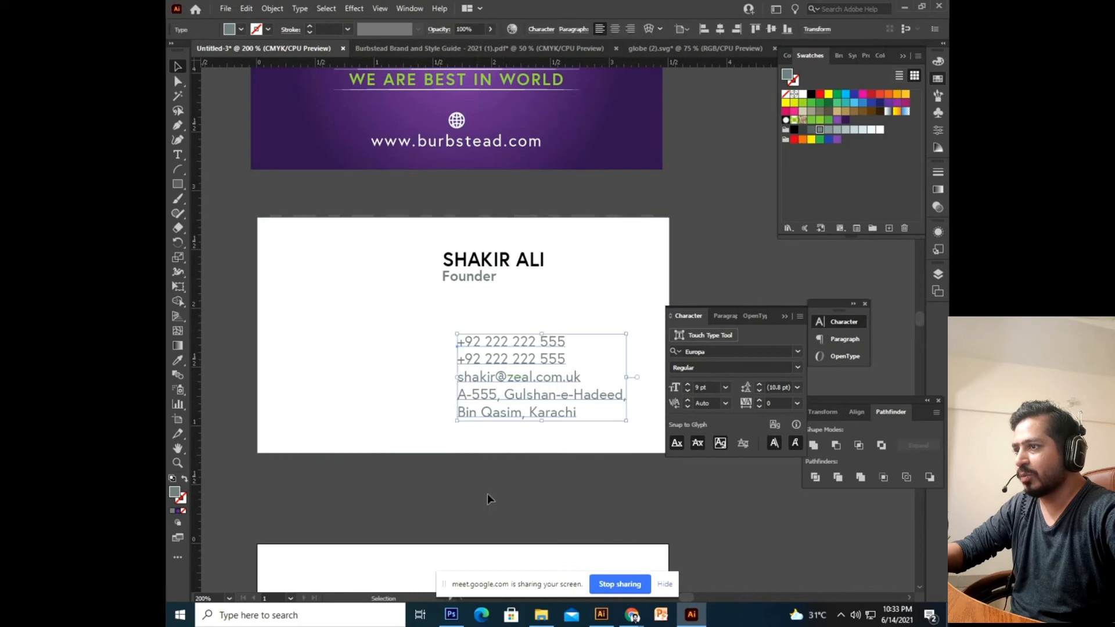
Bring Chrome forward and close the Google sign-in and Flaticon attribution pop-ups over the Globe icon page.
mouse_move(632, 616)
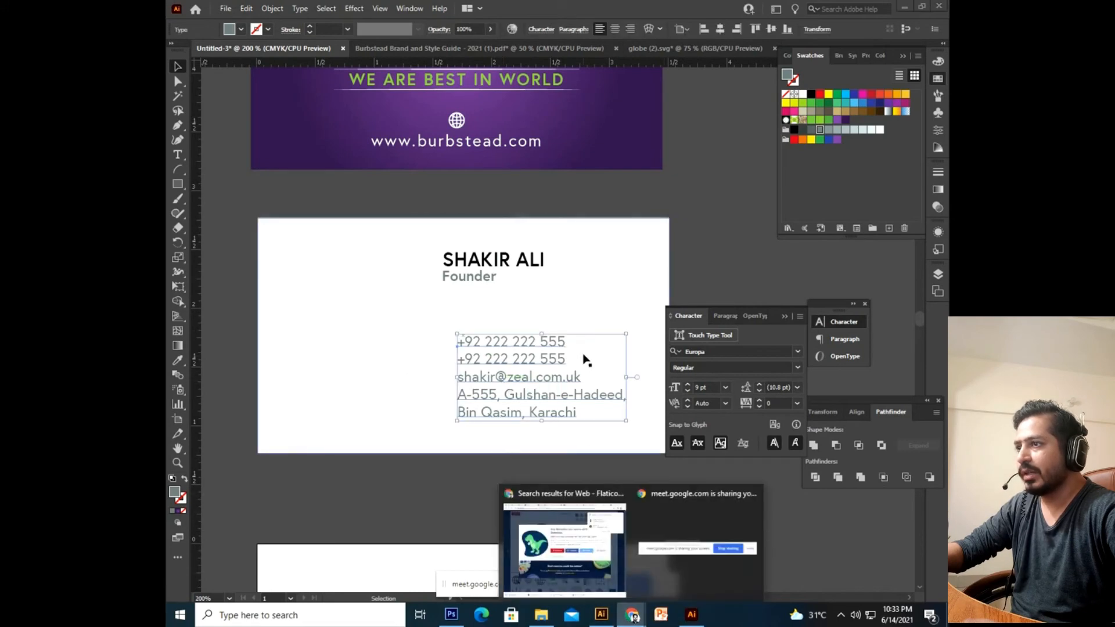
left_click(567, 547)
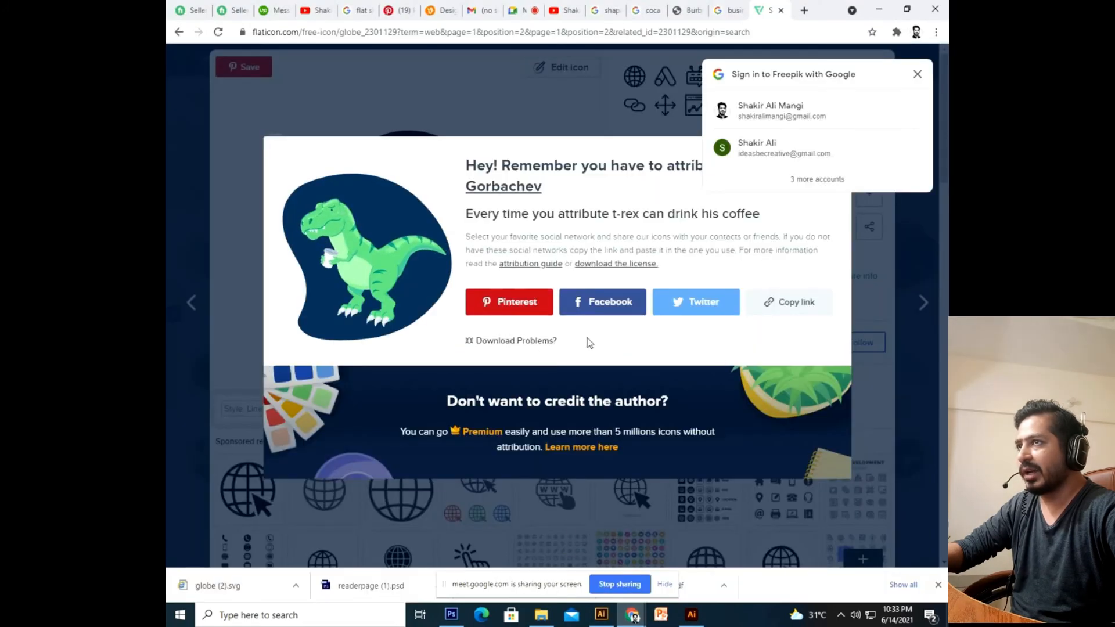
left_click(917, 77)
left_click(908, 77)
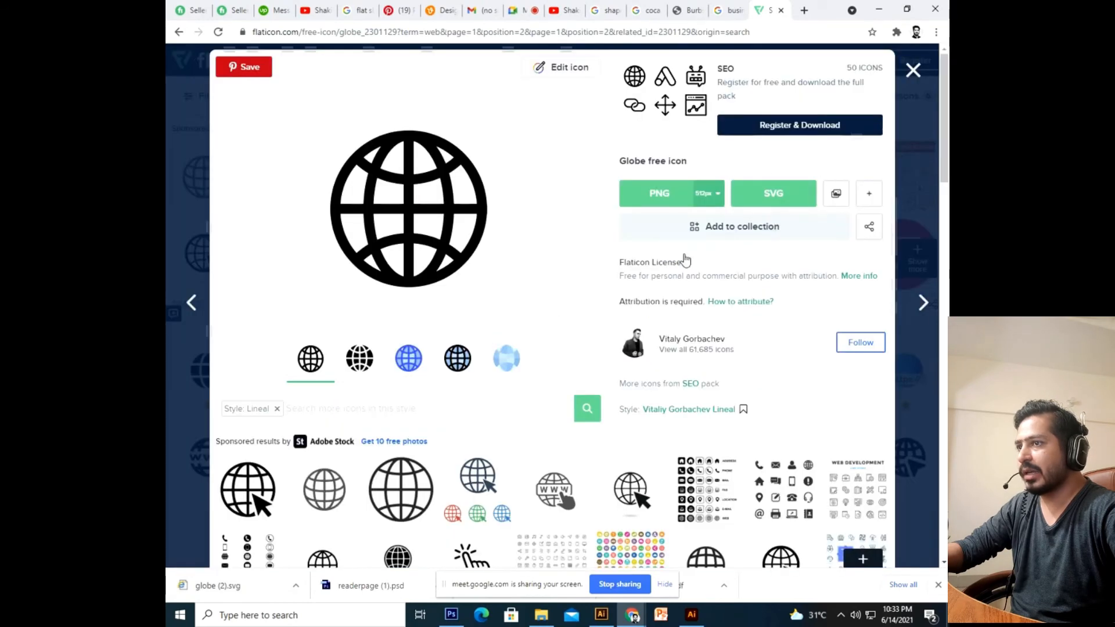
scroll(475, 287, "down", 5)
scroll(598, 516, "up", 3)
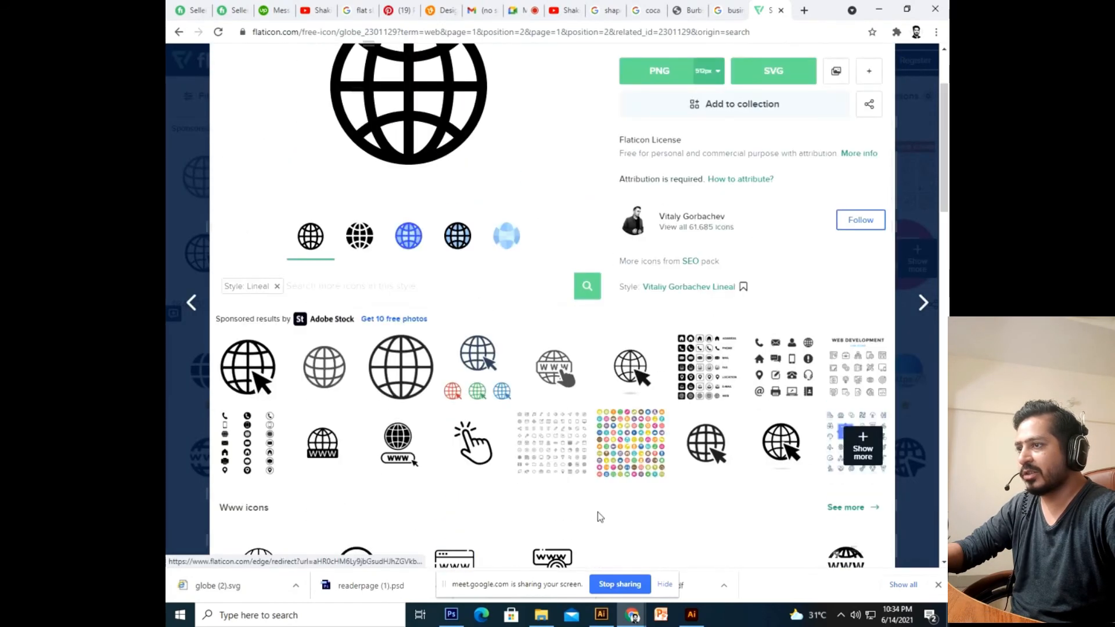
mouse_move(632, 619)
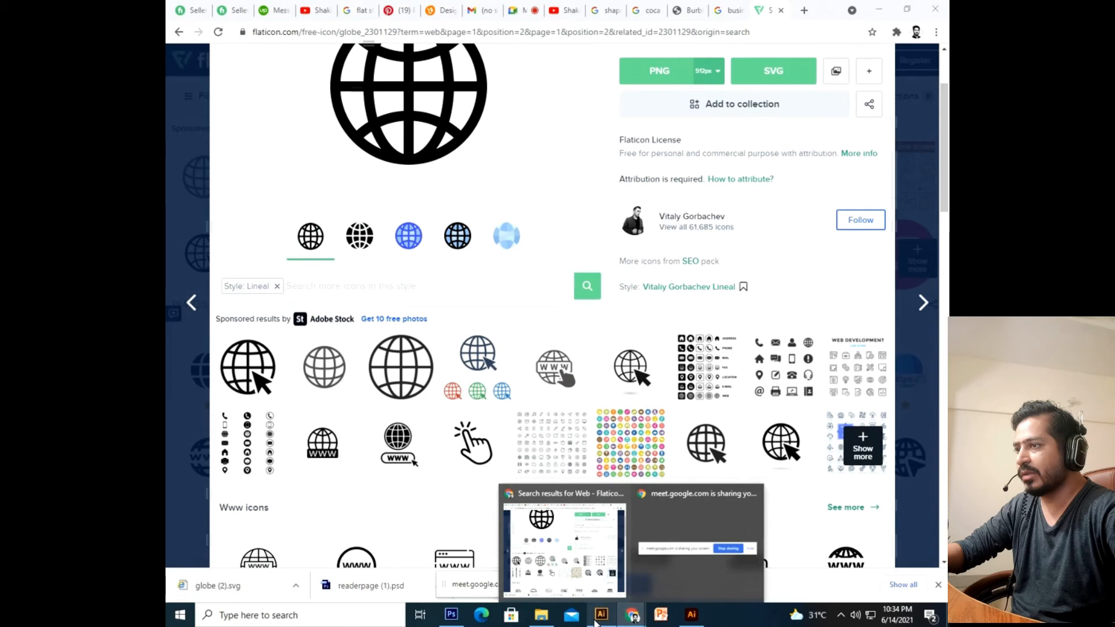
left_click(541, 615)
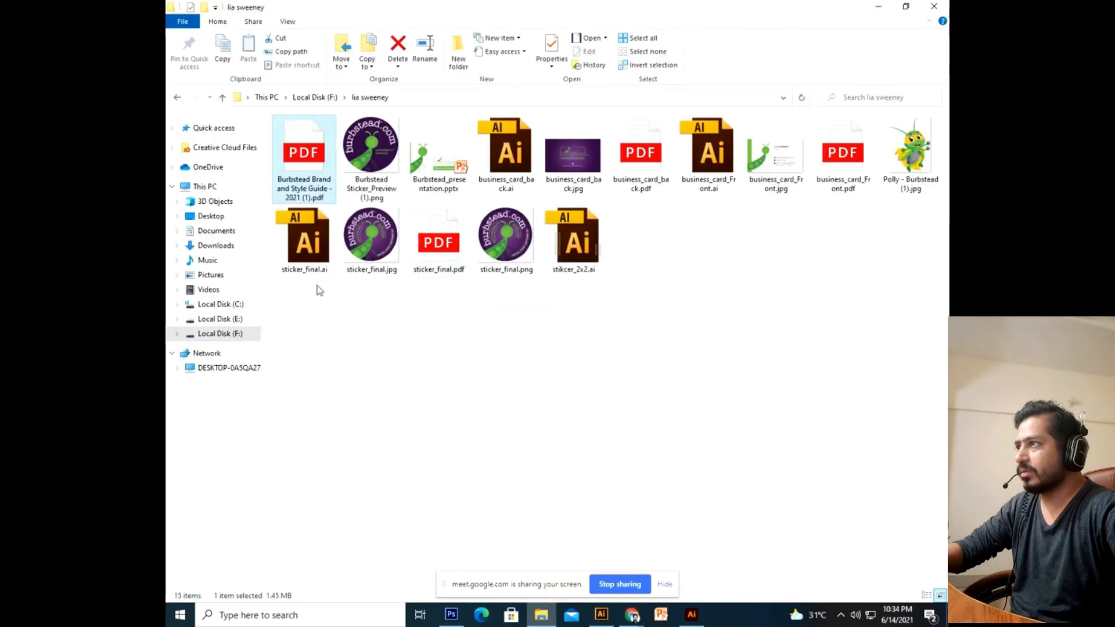
Go from Local Disk (F:) into A&M Auditing_profile > HKS_logo and open business_card.ai.
left_click(177, 97)
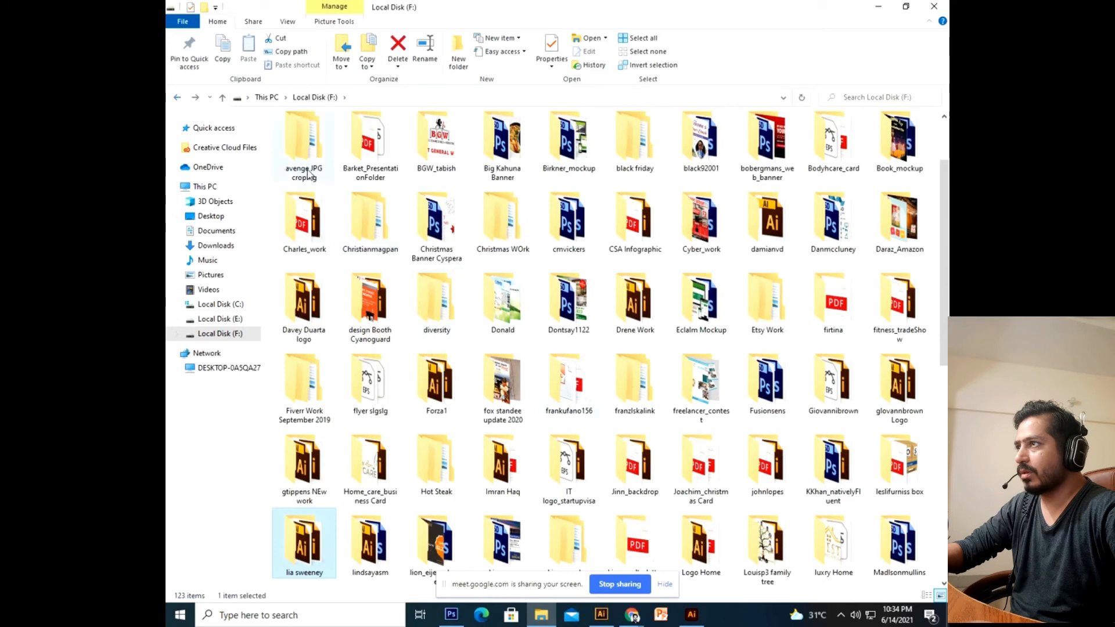
scroll(414, 206, "up", 1)
double_click(393, 179)
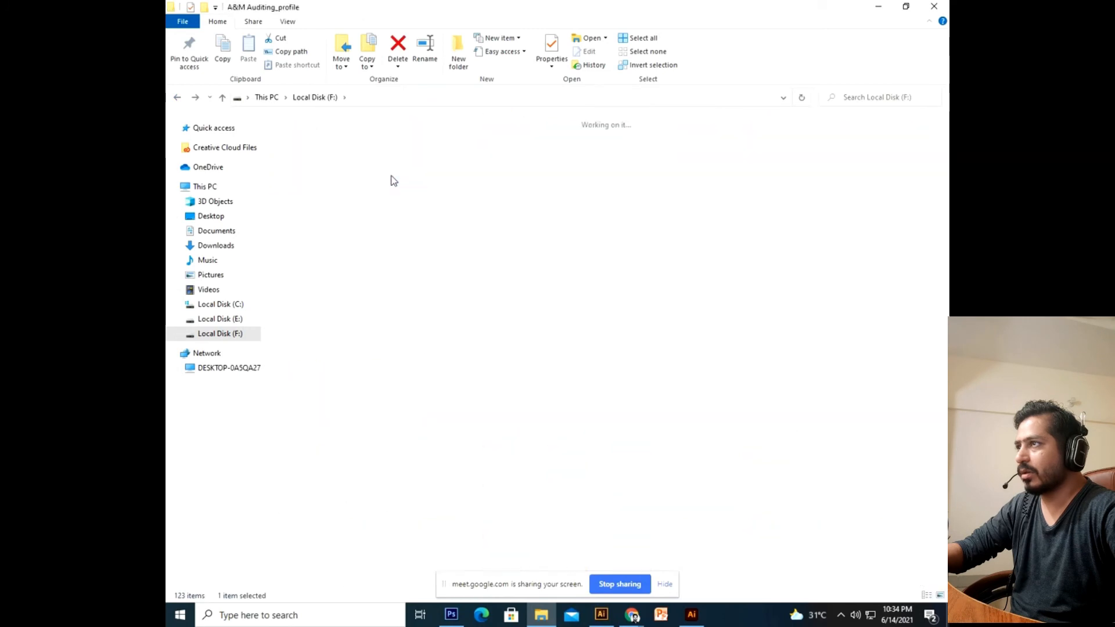
left_click(513, 256)
double_click(513, 256)
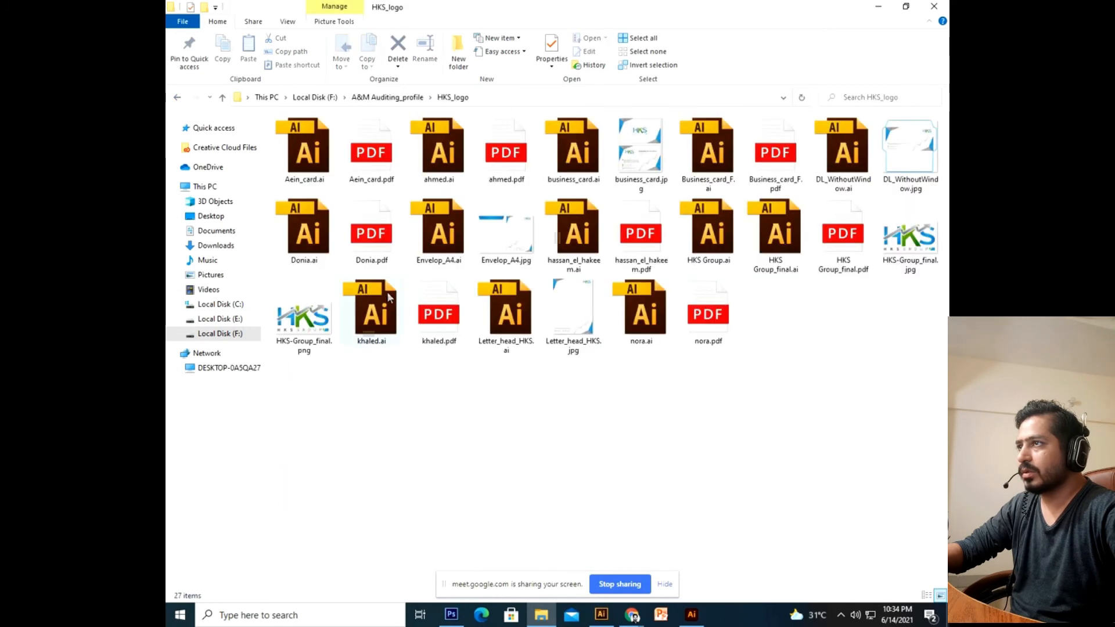
double_click(589, 163)
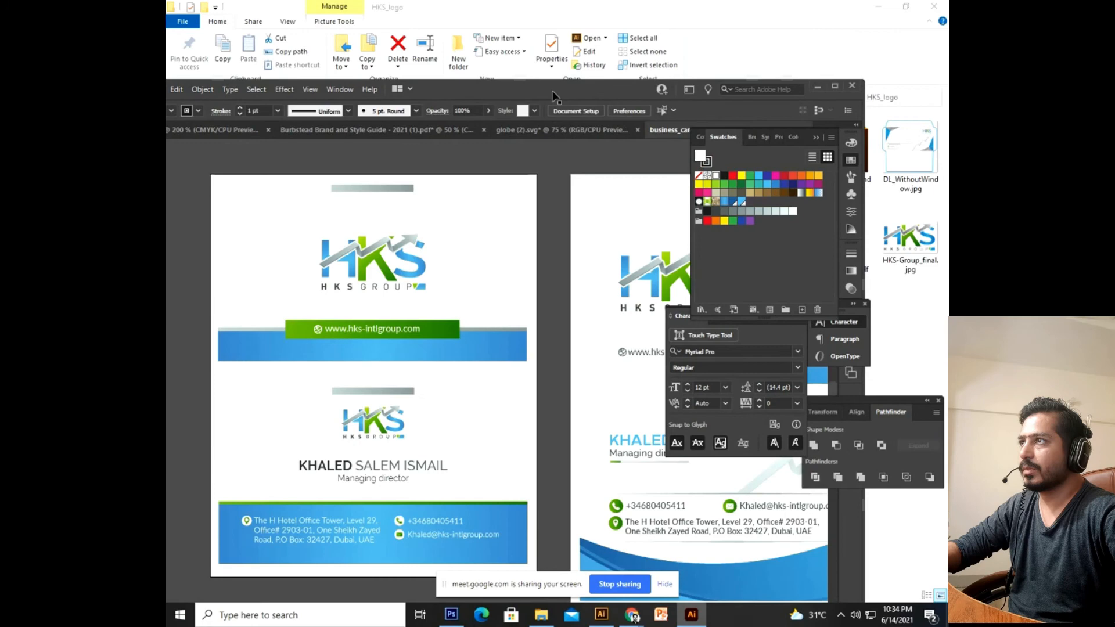
Maximise Illustrator and browse the HKS business card layouts.
double_click(554, 95)
left_click_drag(556, 169, 453, 226)
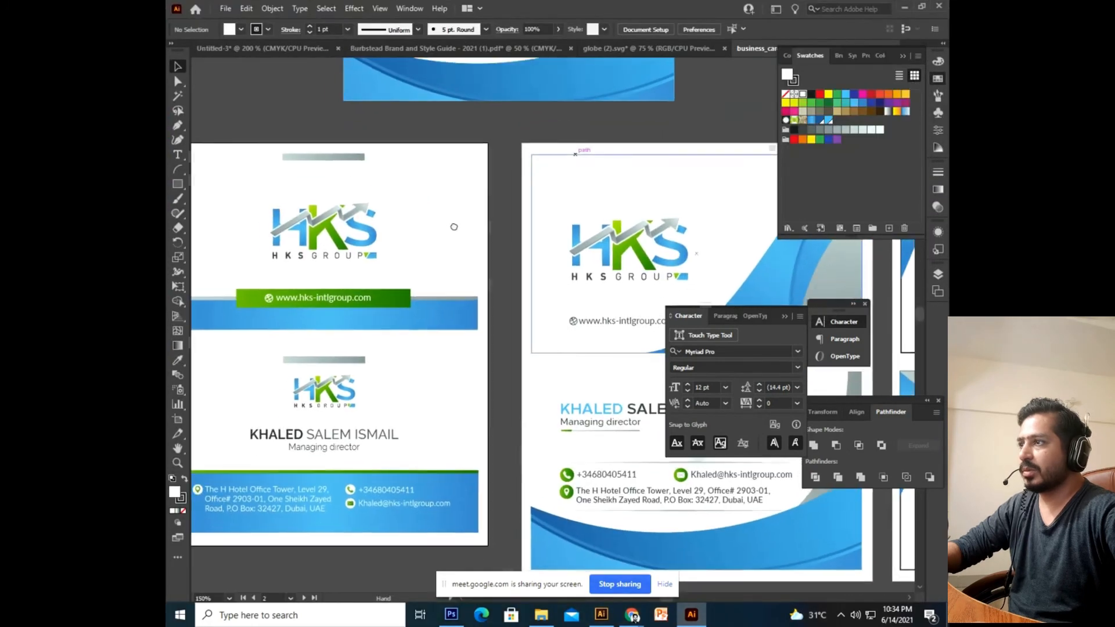
left_click_drag(350, 493, 437, 405)
double_click(281, 398)
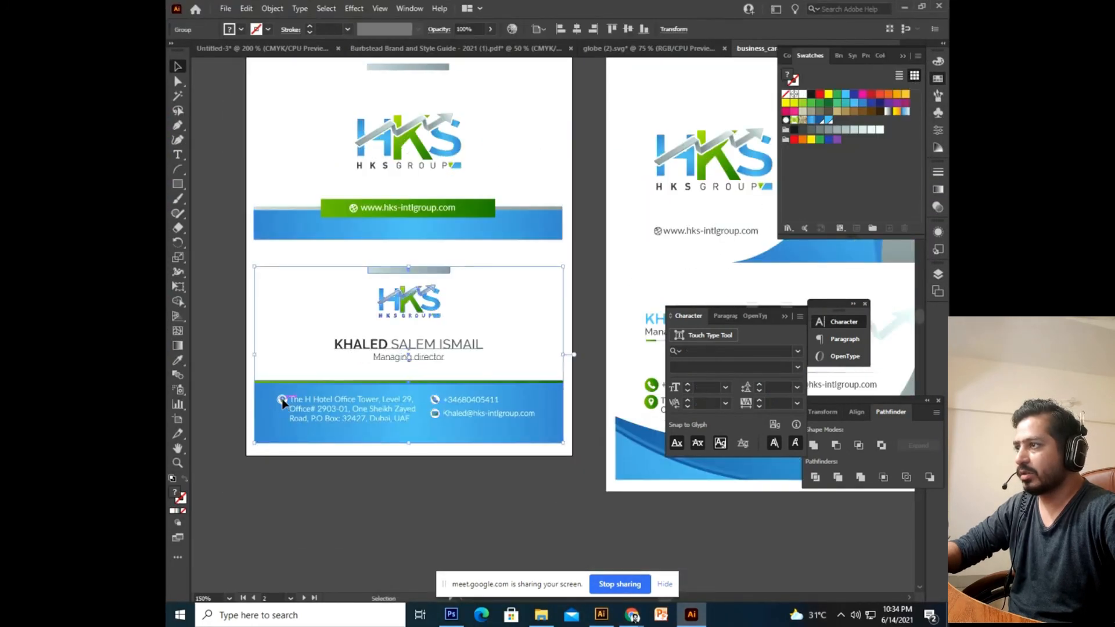
left_click_drag(526, 473, 309, 316)
double_click(465, 449)
left_click_drag(528, 415, 347, 493)
Select the HKS card's contact group and return to the Untitled-3 Burbstead document.
left_click(467, 327)
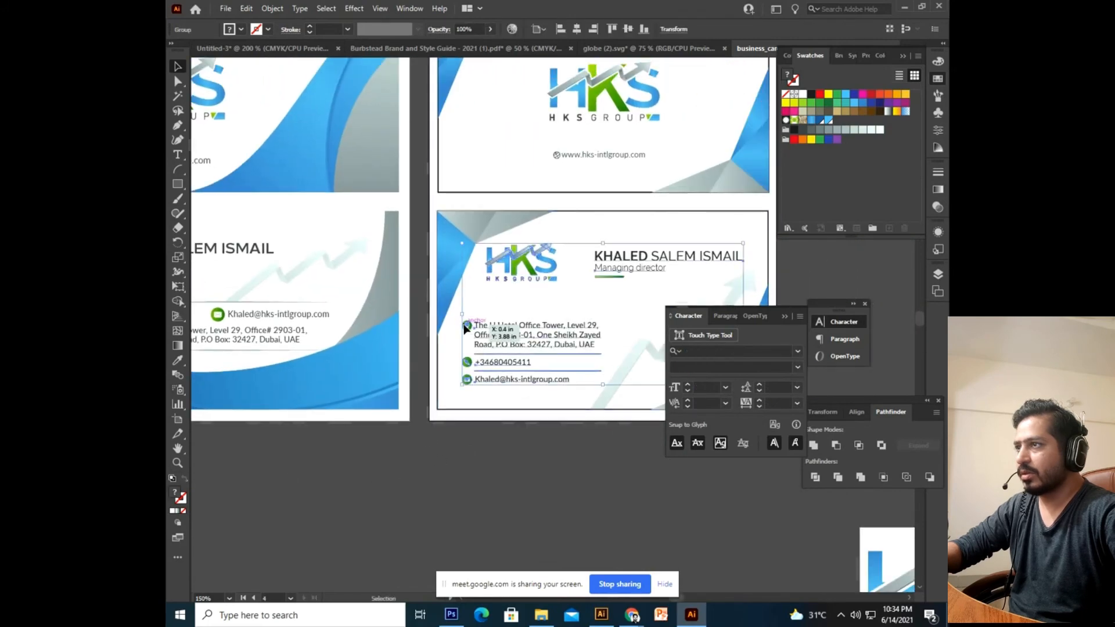
double_click(466, 327)
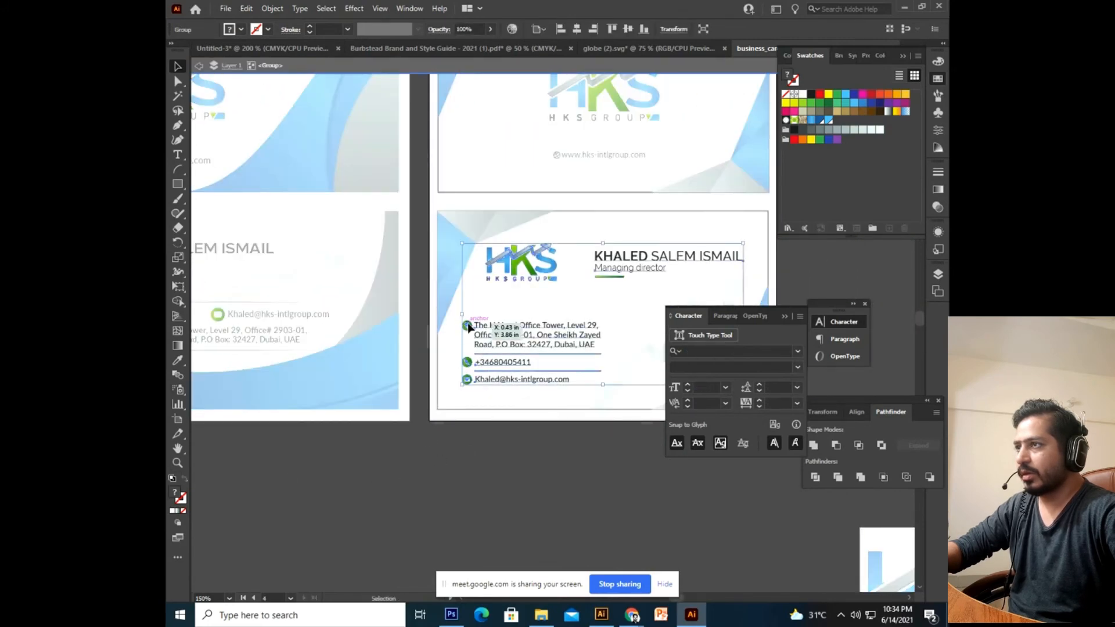
left_click(481, 381)
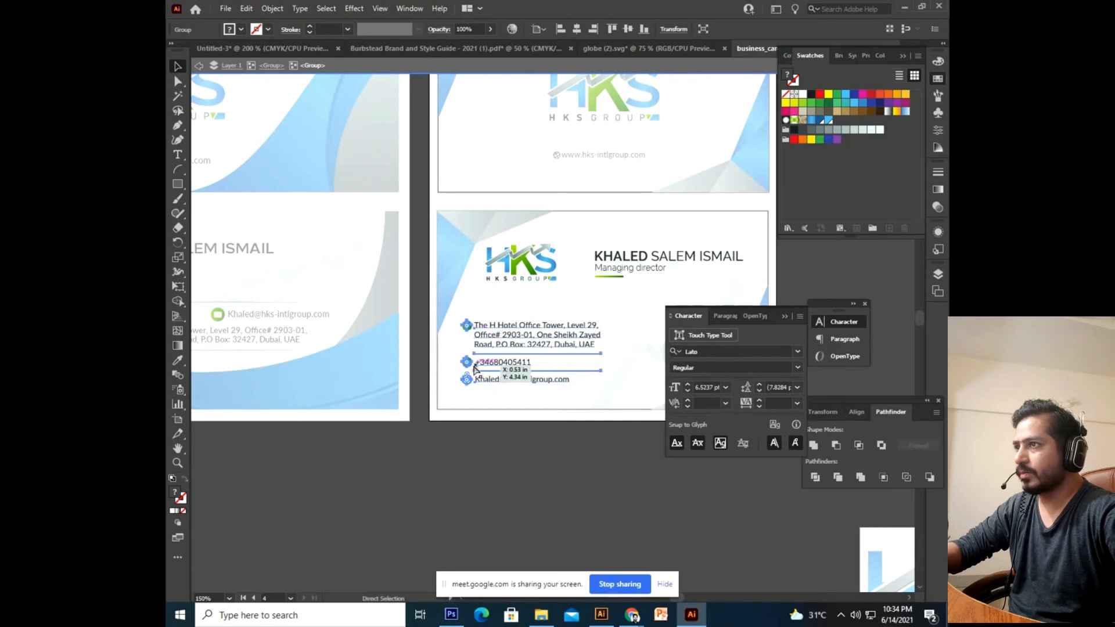
double_click(507, 490)
left_click(284, 50)
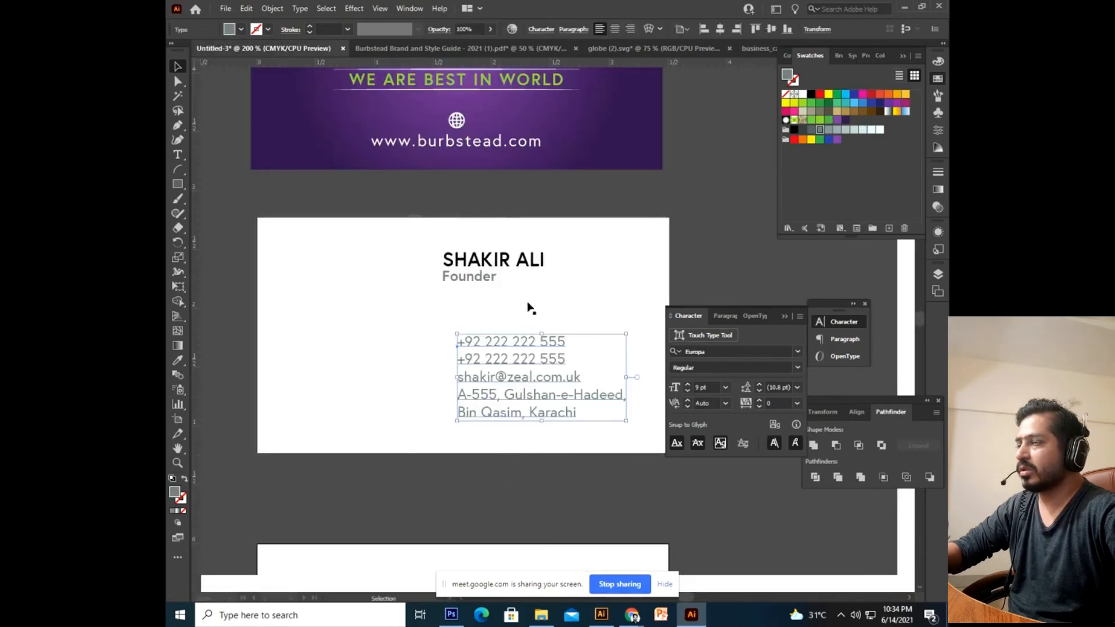
Paste the HKS contact group below the card and delete its address text.
key("ctrl+v")
left_click_drag(505, 302, 372, 434)
double_click(444, 441)
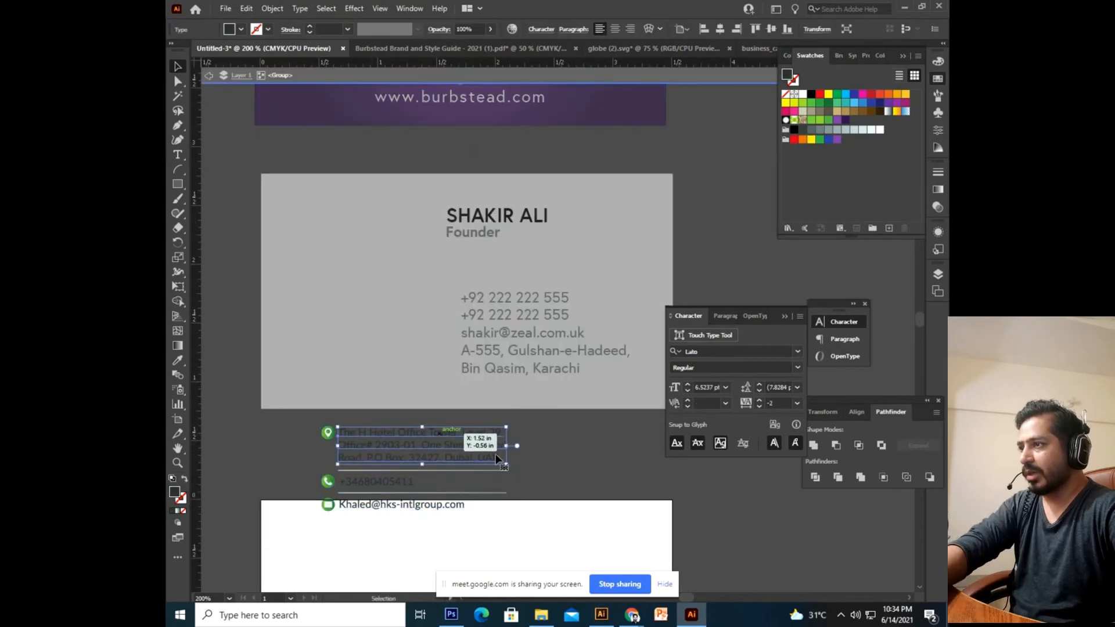
key("Delete")
key("Escape")
left_click(432, 471)
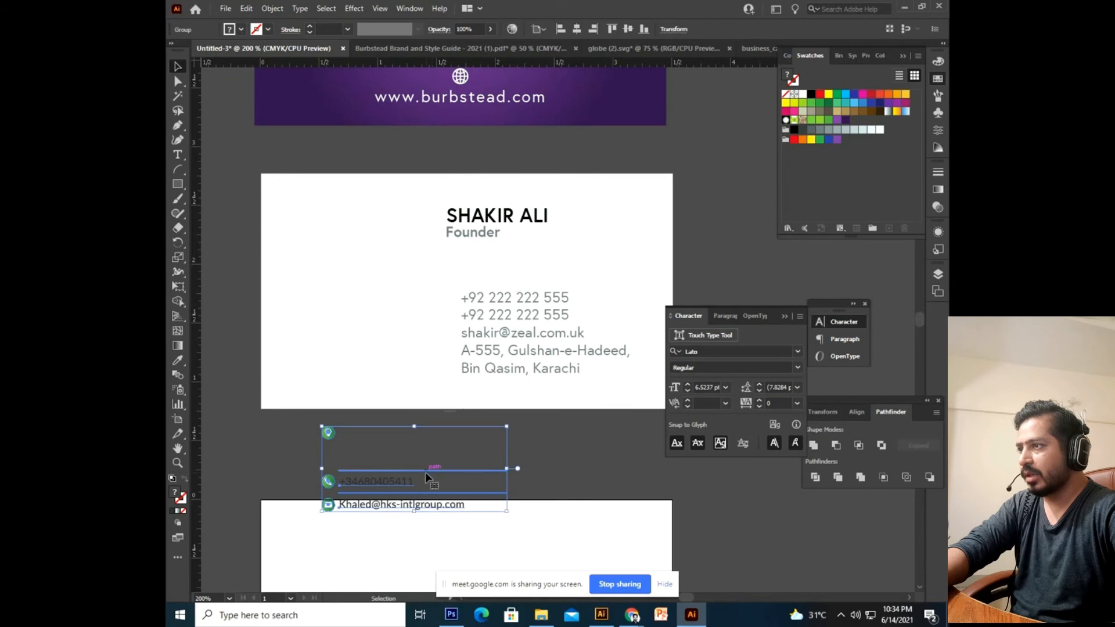
double_click(431, 469)
double_click(406, 482)
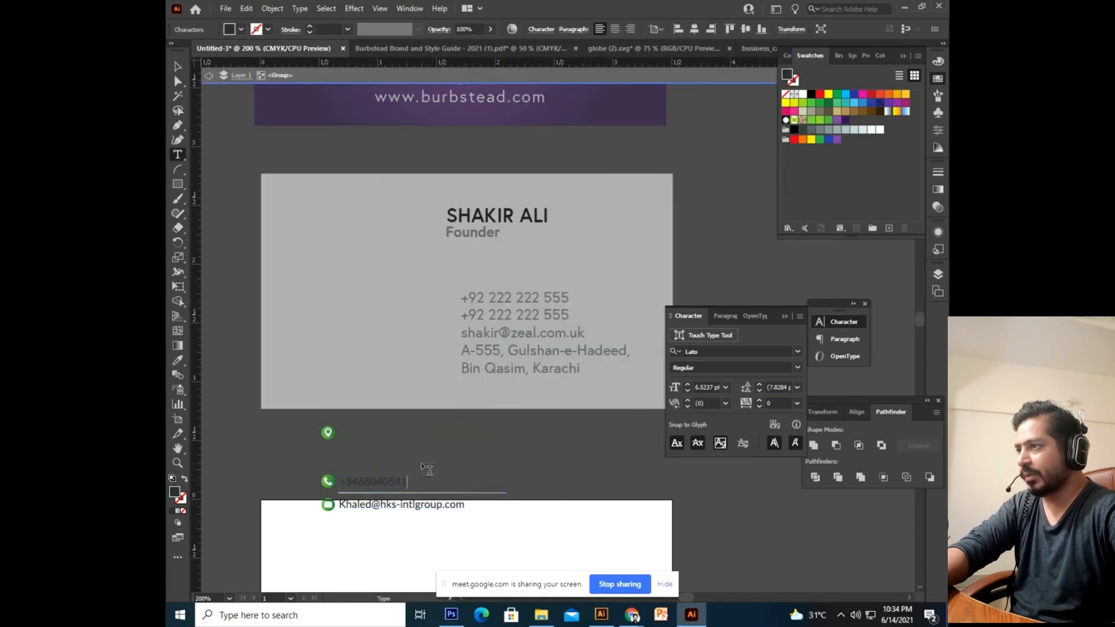
key("Escape")
Remove the divider line and e-mail text, then drag the three icons beside the contact lines.
double_click(518, 466)
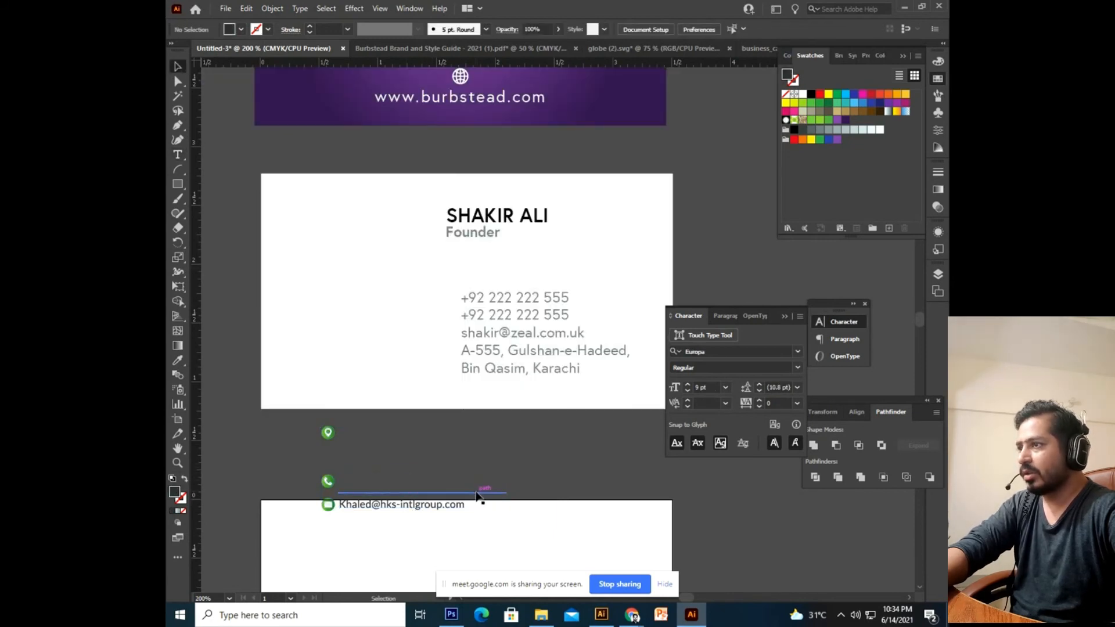
double_click(475, 492)
left_click(484, 493)
key("Delete")
double_click(504, 460)
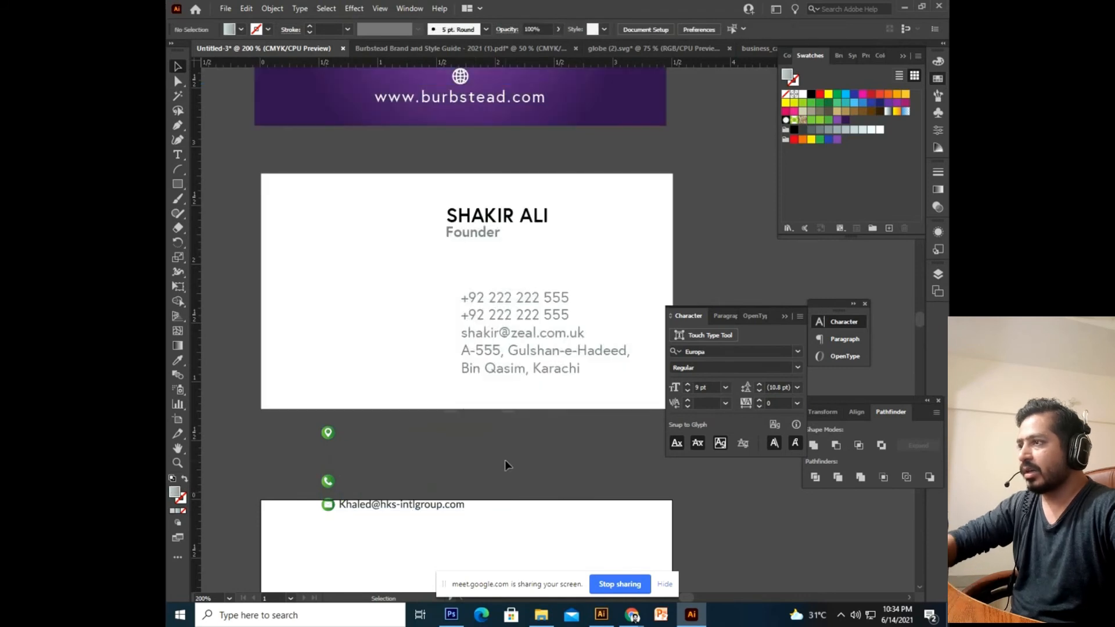
double_click(406, 509)
left_click(405, 509)
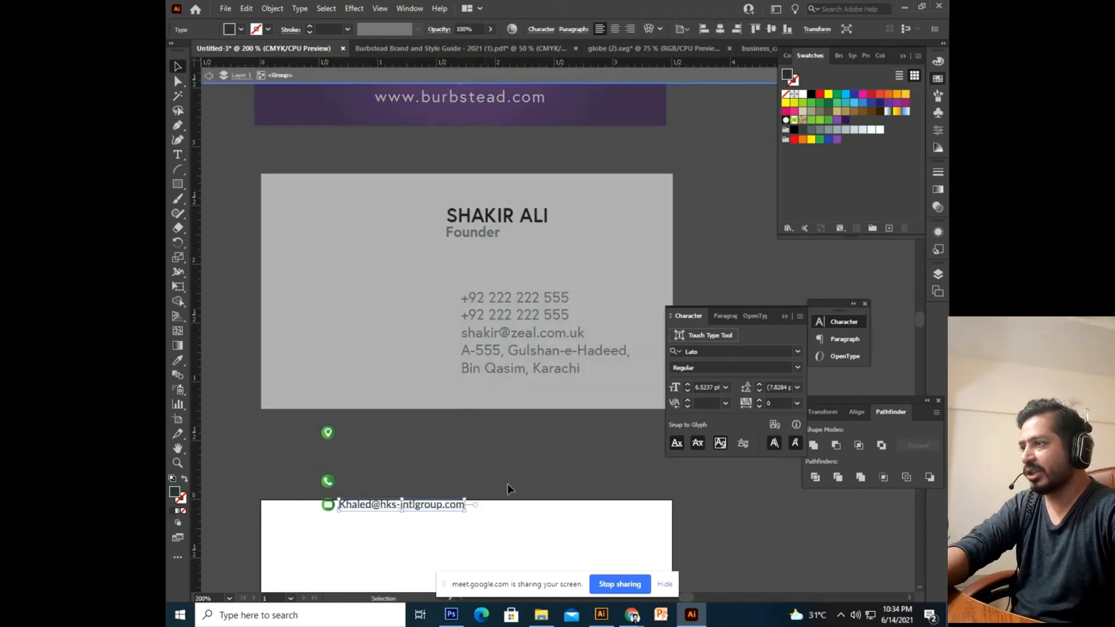
double_click(515, 474)
left_click_drag(314, 481, 455, 351)
left_click(490, 434)
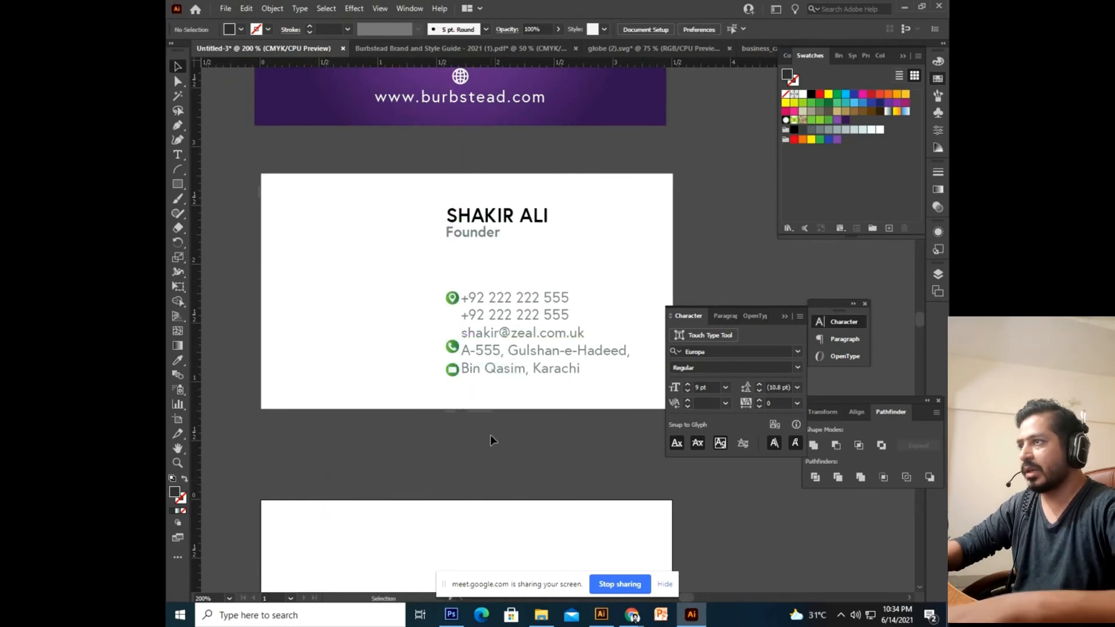
Zoom in, isolate the icon group, and move the pin down beside the address.
key("ctrl+equal")
key("ctrl+equal")
left_click_drag(447, 417, 510, 383)
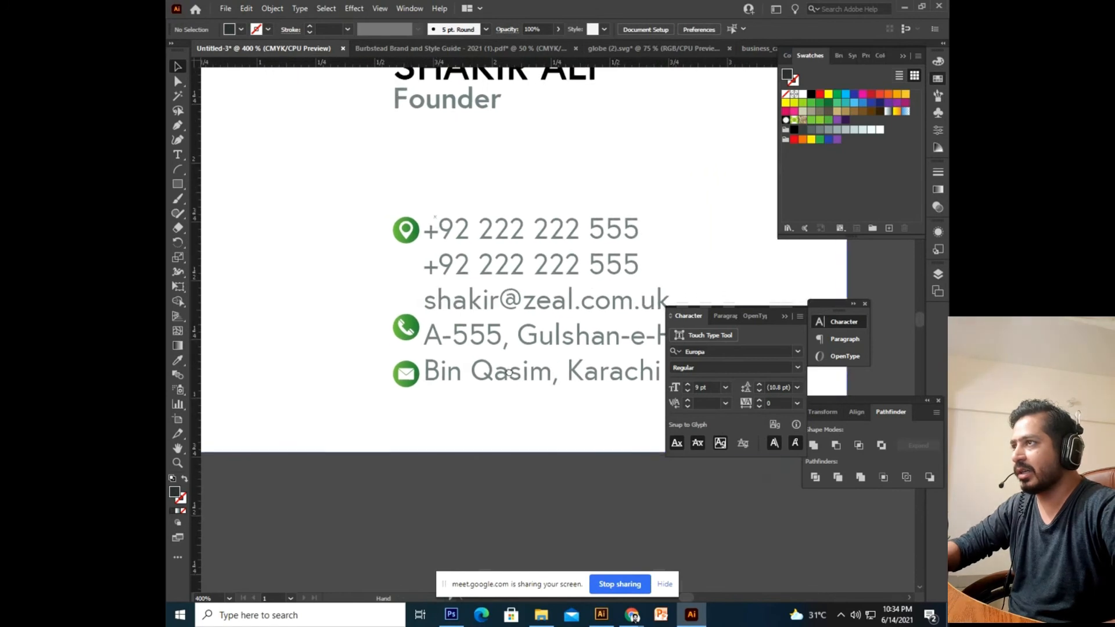
left_click_drag(411, 230, 399, 230)
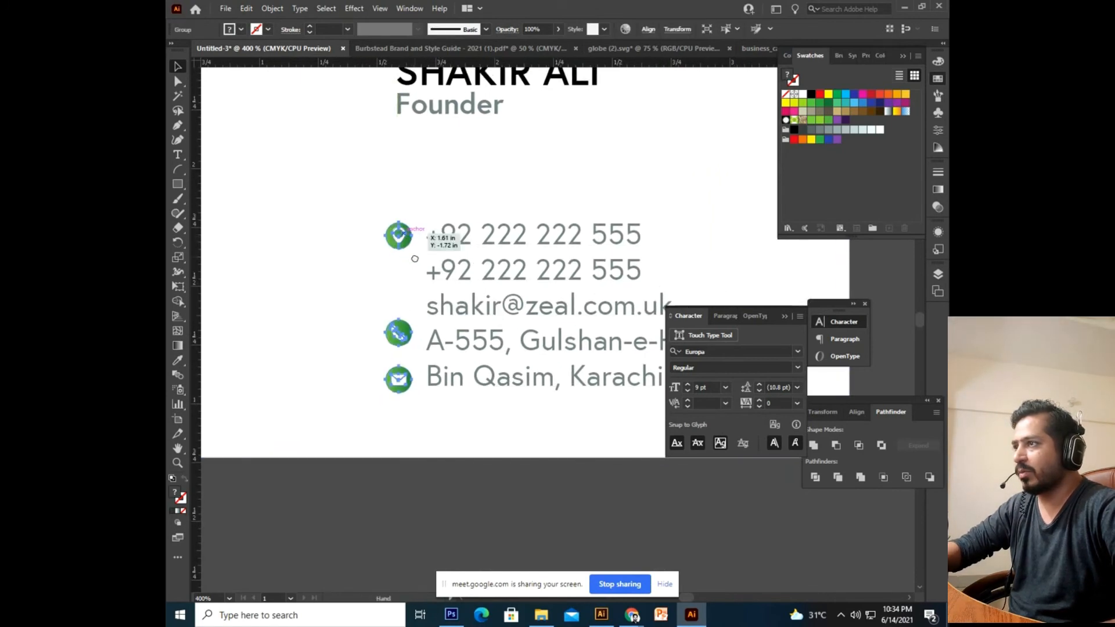
double_click(398, 329)
left_click_drag(397, 215, 397, 214)
left_click_drag(398, 379, 404, 344)
Place the mail icon beside the e-mail and the phone icon beside the first phone number.
scroll(405, 301, "up", 2)
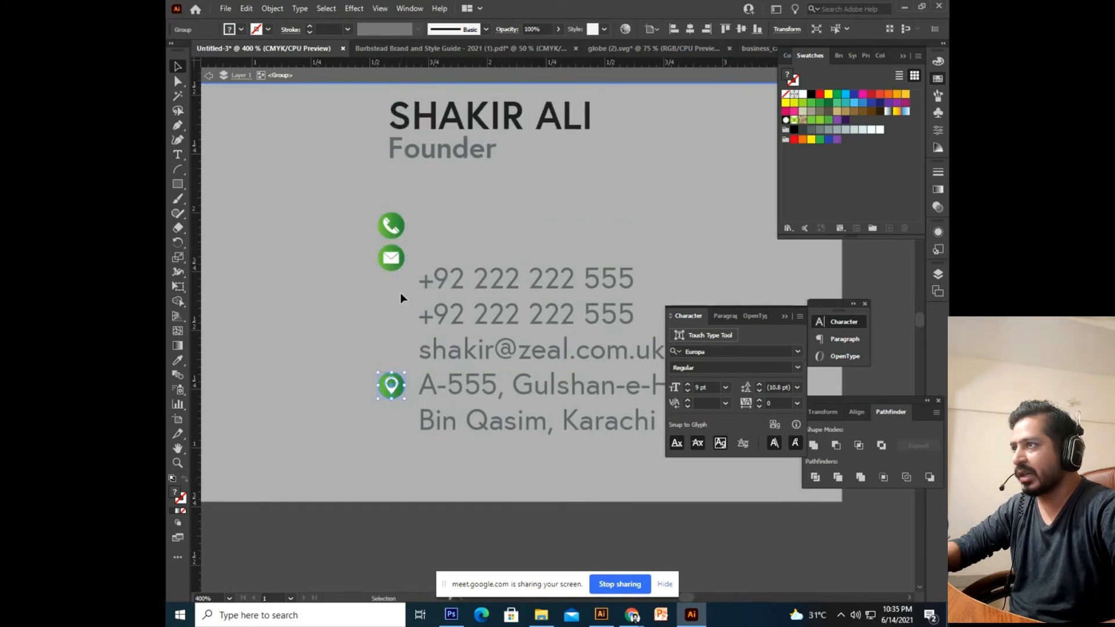
left_click_drag(395, 264, 395, 351)
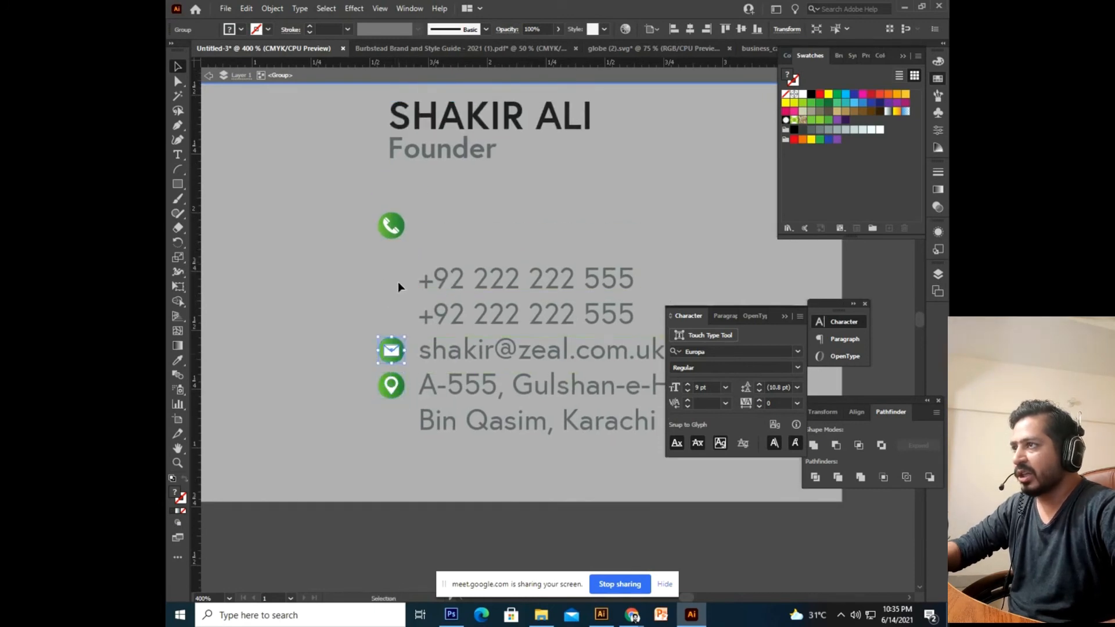
left_click_drag(389, 231, 389, 284)
scroll(410, 395, "down", 1)
scroll(416, 441, "right", 2)
double_click(400, 498)
scroll(386, 441, "up", 1)
scroll(378, 419, "left", 1)
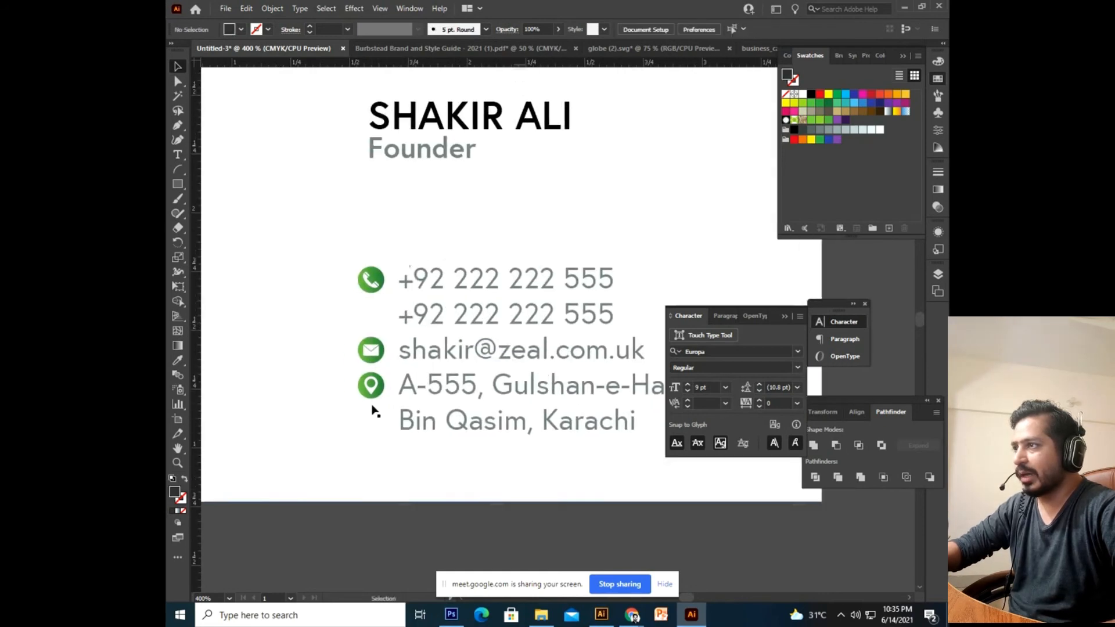
mouse_move(378, 387)
left_mouse_down()
mouse_move(405, 530)
mouse_move(386, 376)
left_mouse_up()
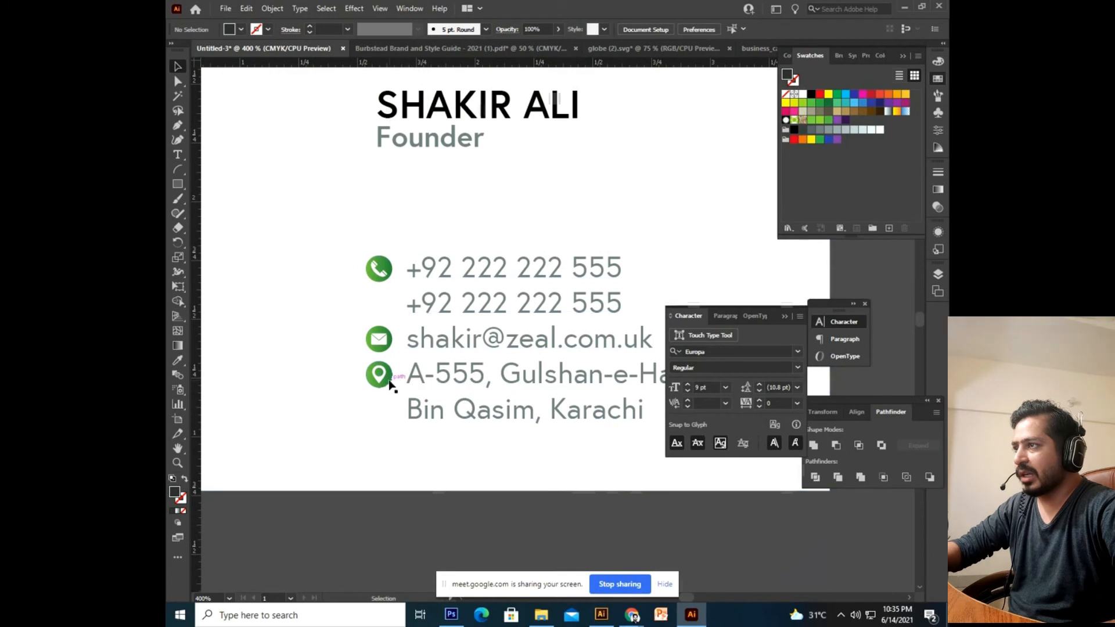
Ungroup the phone, mail and pin icon group into three separate icons.
double_click(389, 384)
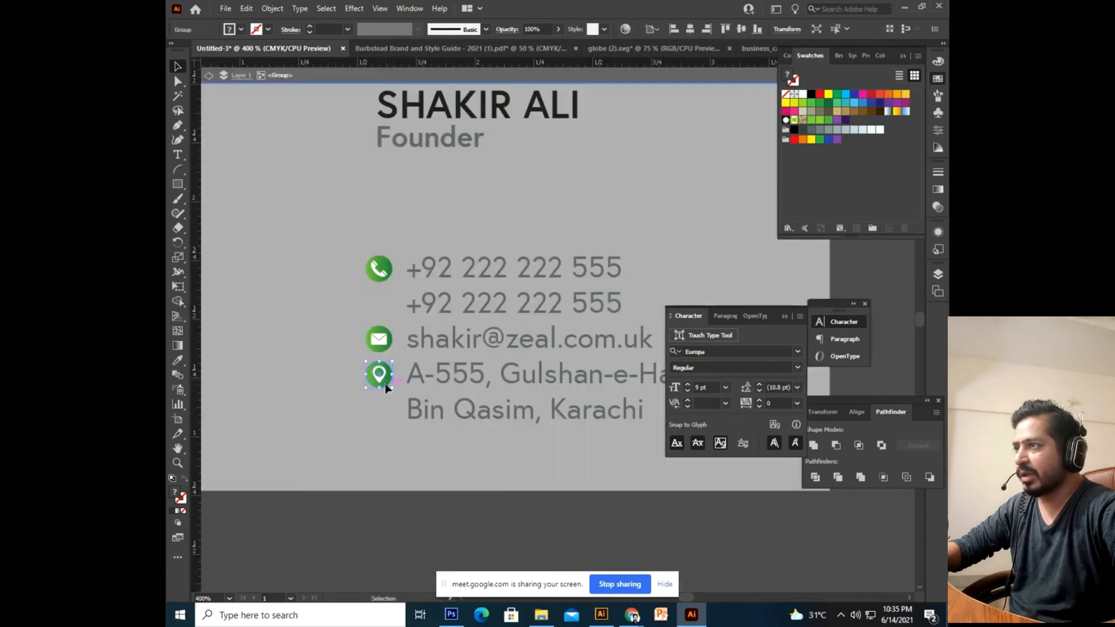
double_click(381, 453)
right_click(380, 380)
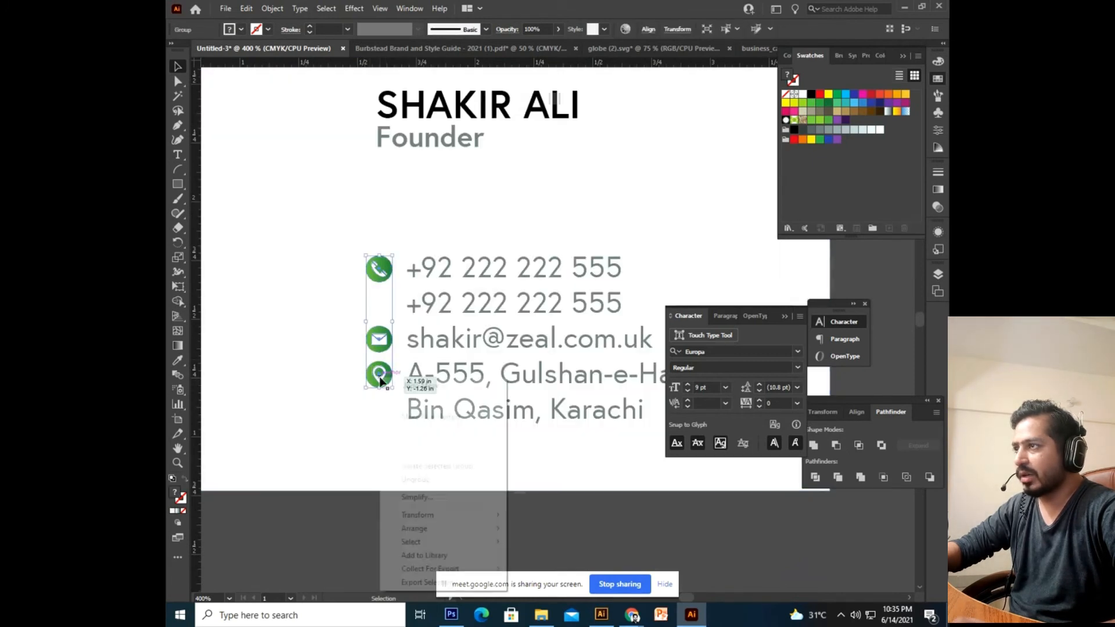
left_click(444, 480)
right_click(388, 380)
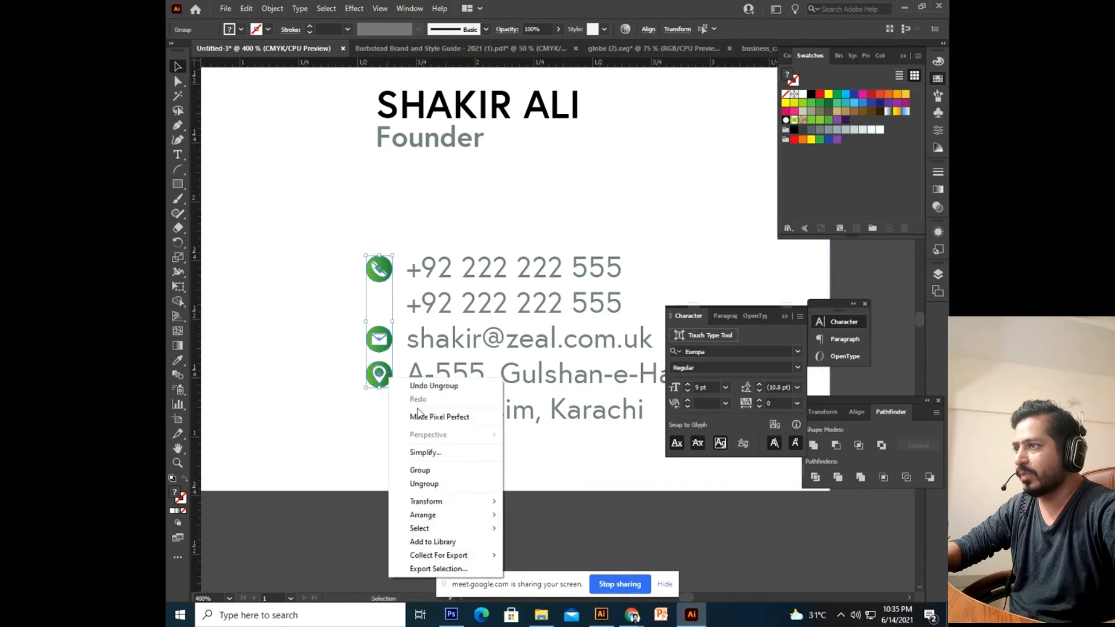
left_click(433, 484)
left_click(392, 539)
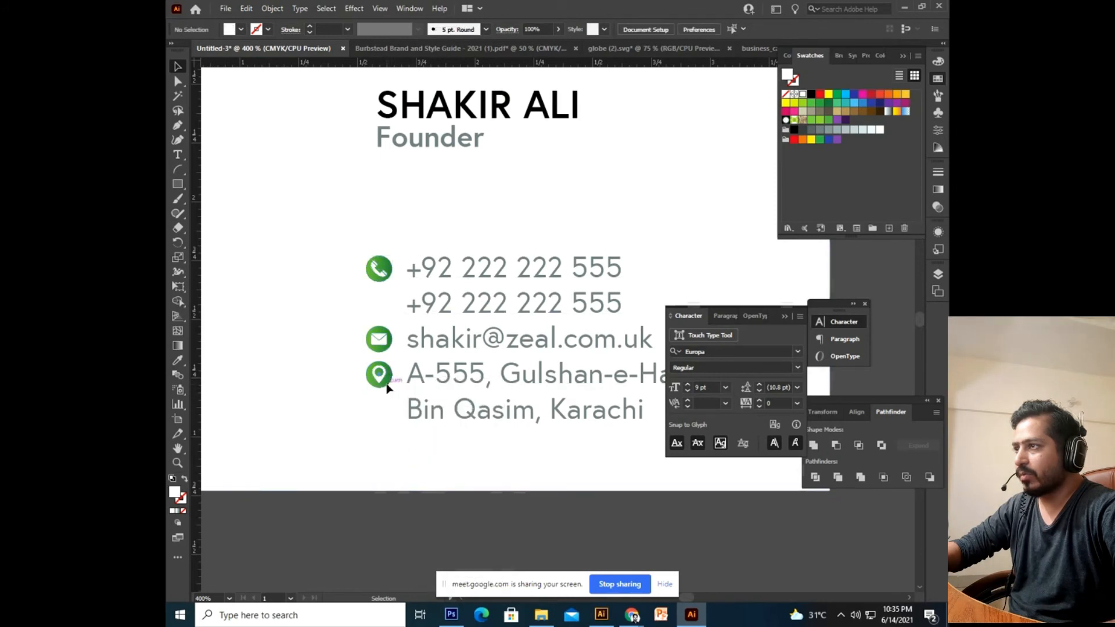
Select the pin, mail and phone icons and recolour them dark purple.
left_click(388, 388)
left_click(388, 331, "shift")
left_click(386, 266, "shift")
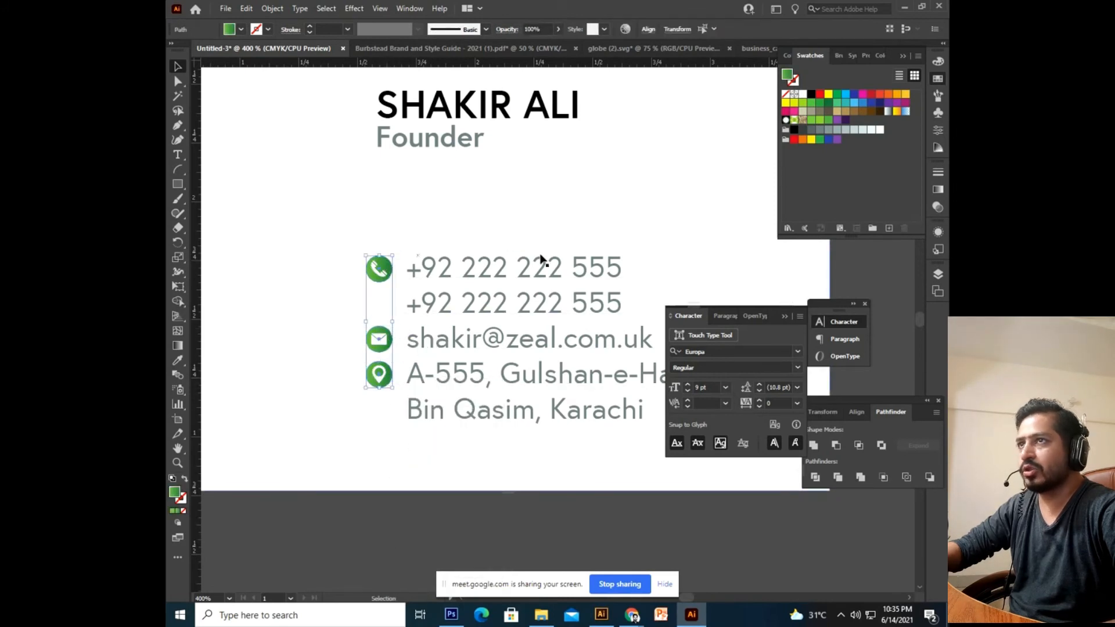
left_click(829, 121)
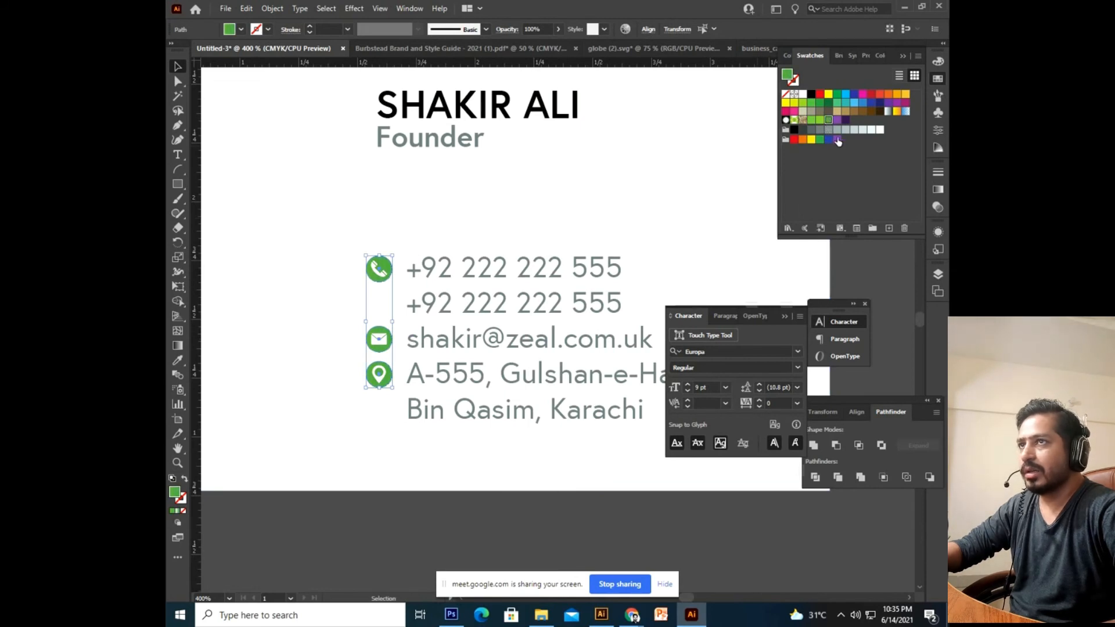
left_click(837, 140)
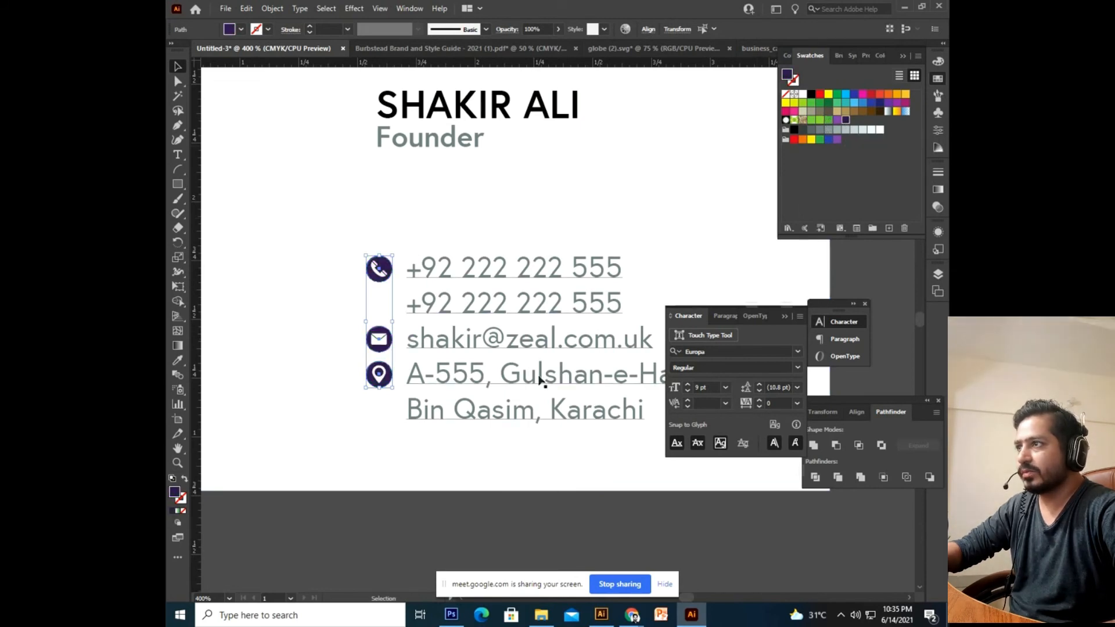
left_click(837, 120)
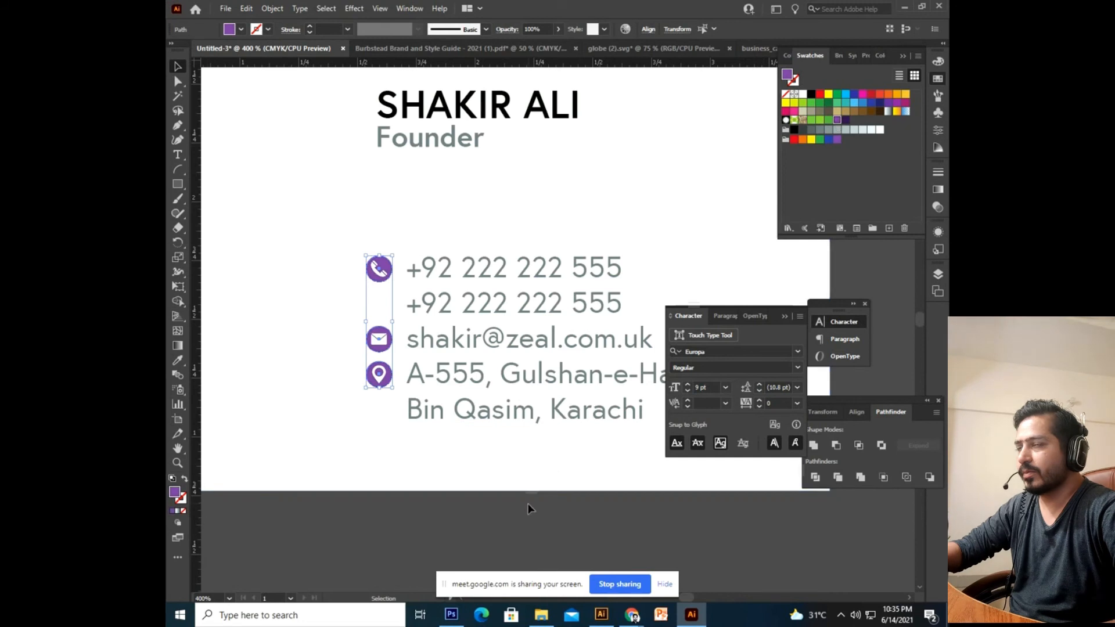
left_click(846, 120)
left_click(463, 509)
key("ctrl+minus")
key("ctrl+minus")
scroll(508, 451, "right", 2)
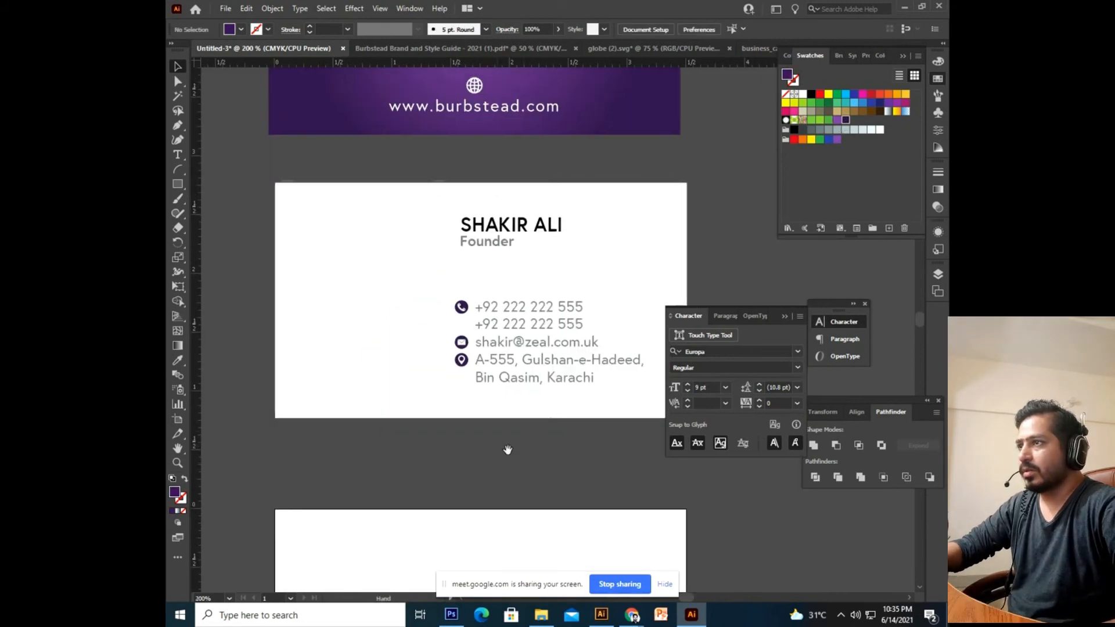
scroll(523, 252, "up", 2)
left_click_drag(522, 225, 403, 304)
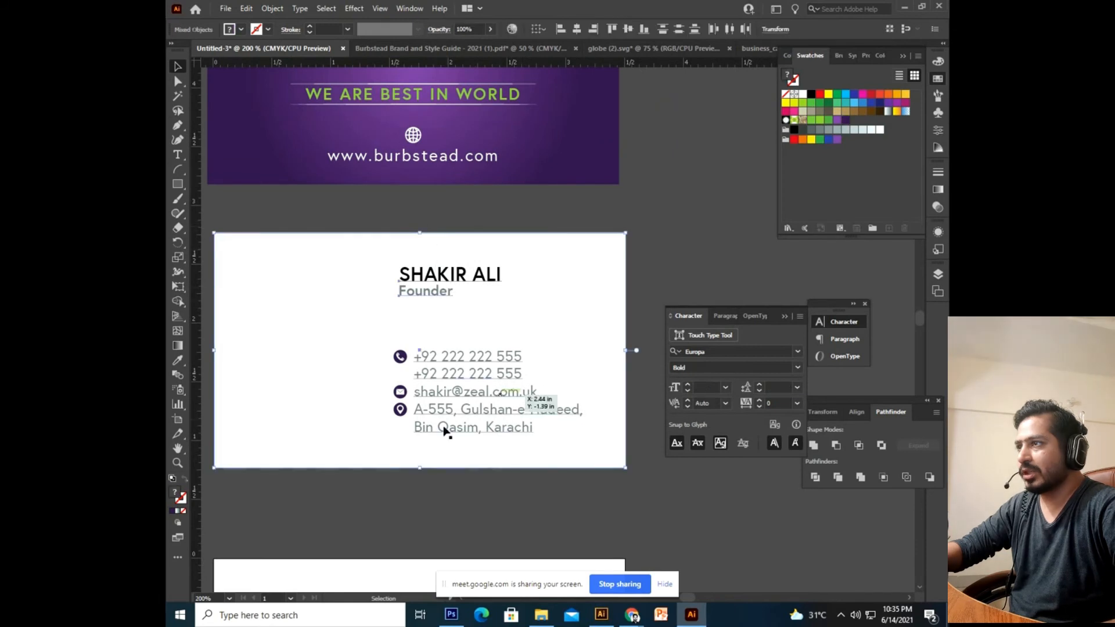
left_click(521, 463)
left_click_drag(380, 487, 623, 341)
left_click(620, 344, "shift")
left_click(611, 377)
left_click(633, 411)
left_click(413, 358)
left_click(446, 278, "shift")
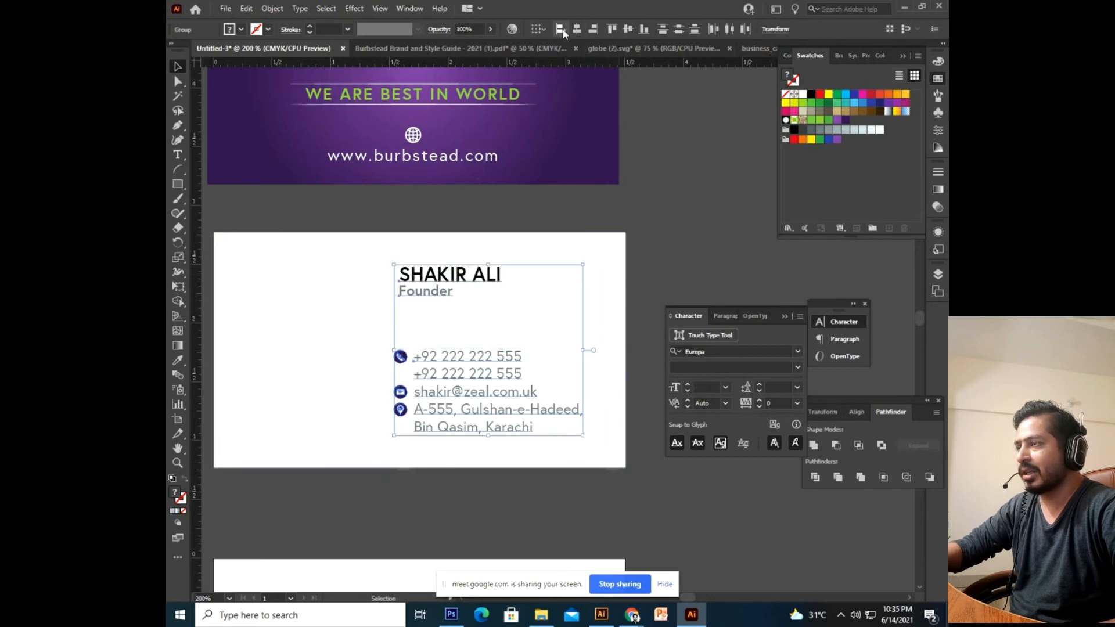
left_click(561, 29)
left_click(622, 189)
Nudge the combined name and contact text block slightly right with the arrow keys.
left_click_drag(619, 185, 665, 146)
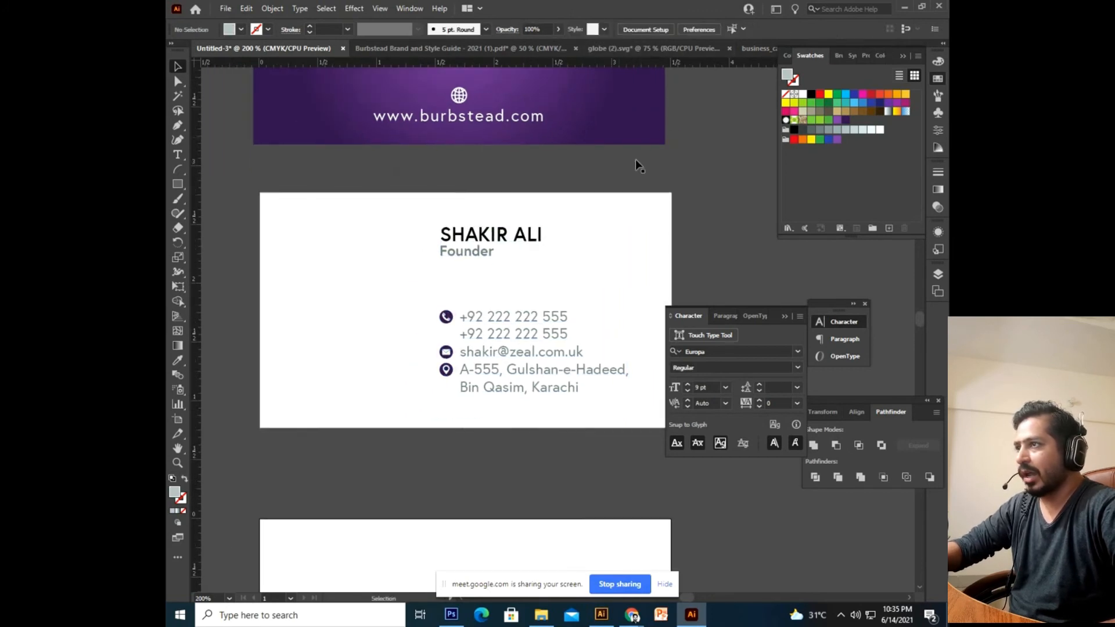
left_click_drag(525, 264, 496, 308)
left_click(479, 372)
left_click(462, 286, "shift")
key("Right")
key("Right")
key("Right")
key("Up")
key("Down")
key("Down")
left_click(668, 282)
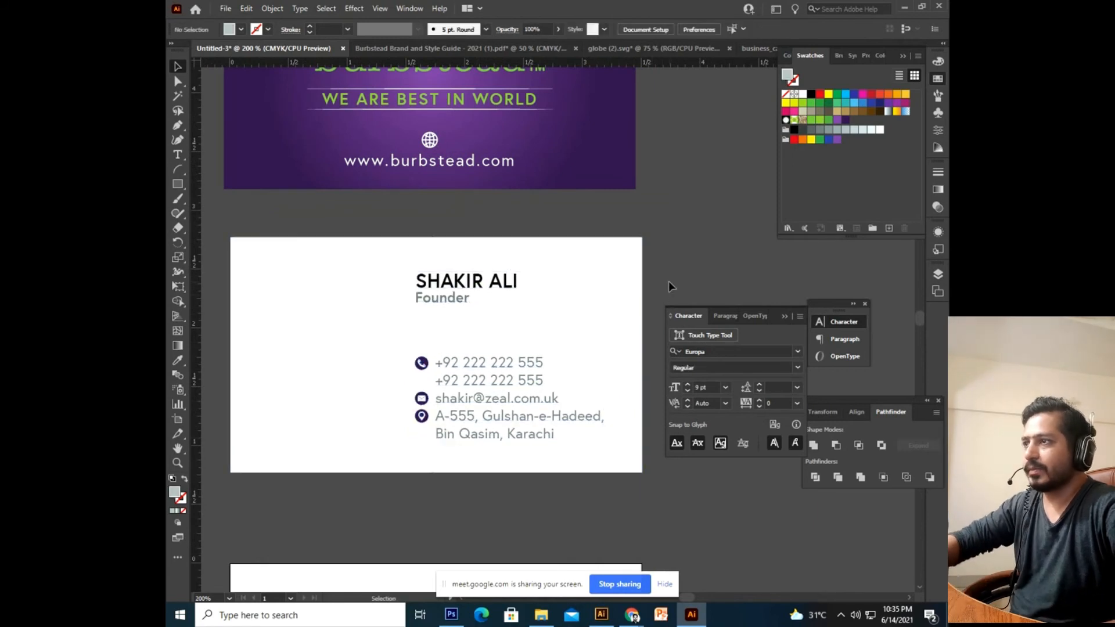
left_click_drag(521, 327, 575, 331)
left_click_drag(337, 334, 393, 374)
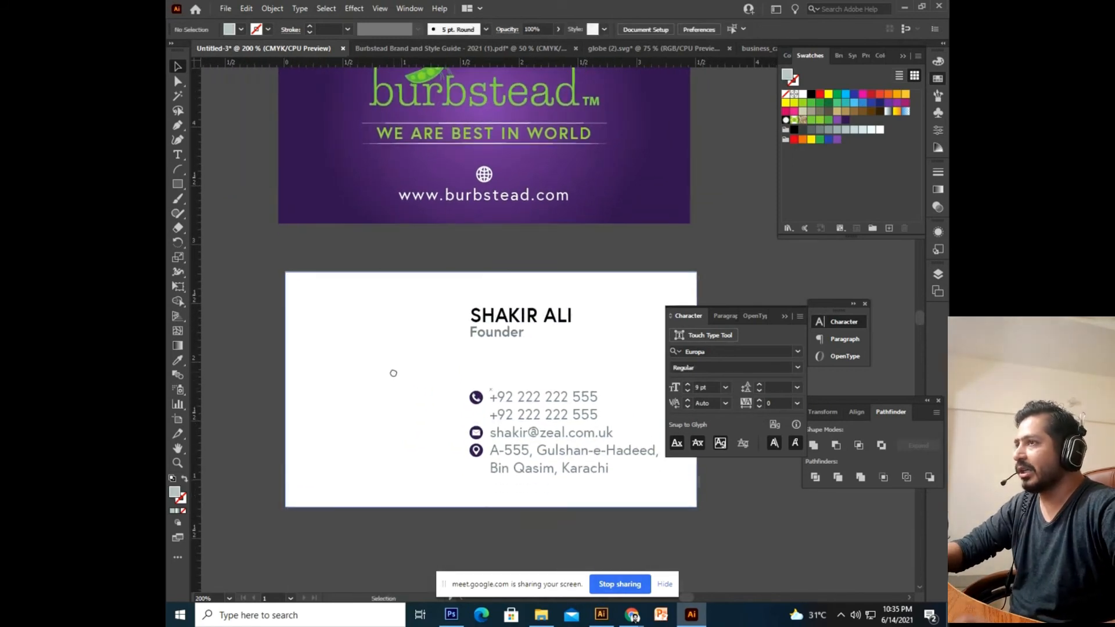
Copy the burbstead logo from the purple card onto the white card and shrink it.
left_click_drag(486, 145, 449, 279)
left_click(463, 225)
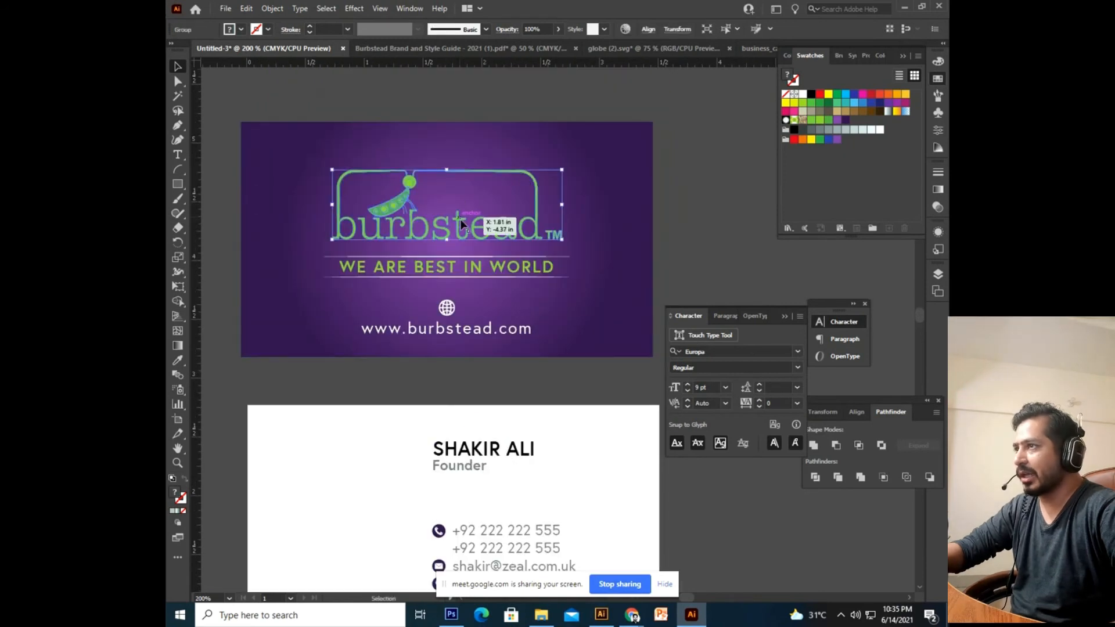
left_click_drag(504, 341, 512, 290)
left_click(571, 322)
left_click_drag(505, 178, 422, 451)
left_click_drag(473, 420, 416, 381)
Position the smaller logo at the top-left of the white card.
left_click_drag(372, 423, 387, 418)
left_click_drag(388, 402, 388, 402)
left_click_drag(396, 448, 411, 369)
left_click(233, 410)
scroll(477, 367, "up", 3)
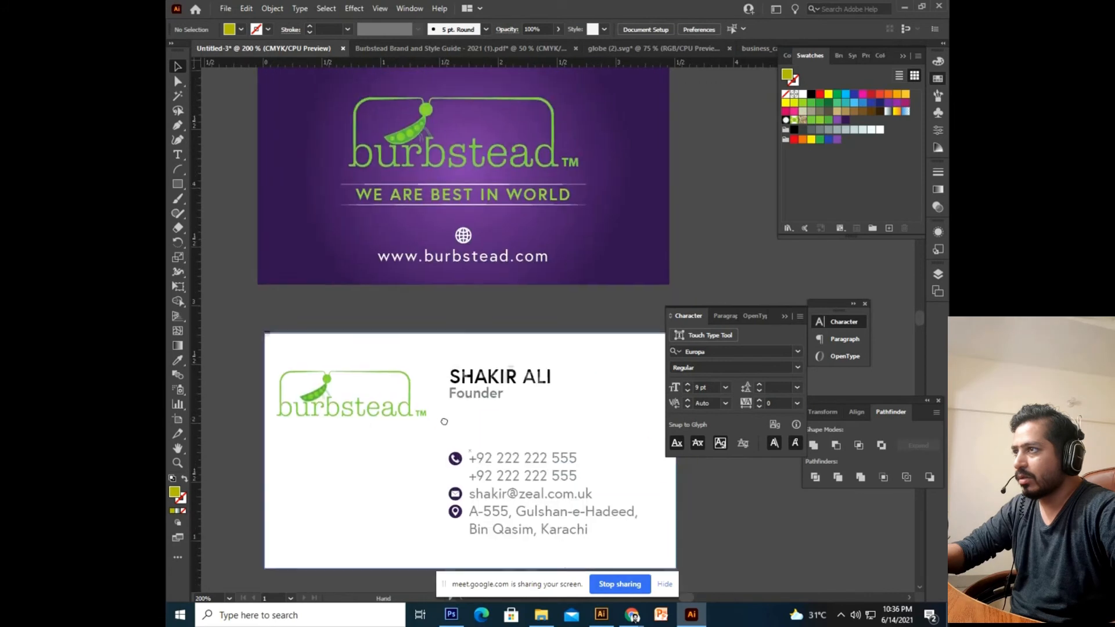
left_click(427, 413)
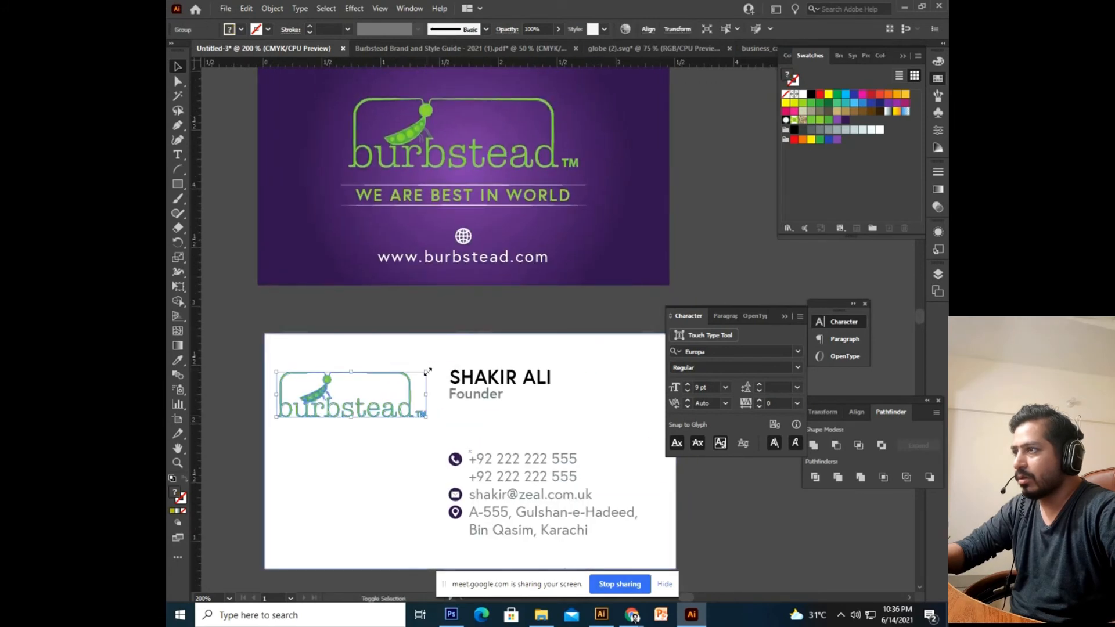
left_click_drag(409, 403, 408, 395)
left_click_drag(417, 437, 423, 383)
left_click_drag(340, 355, 344, 361)
left_click(244, 363)
scroll(384, 374, "up", 1)
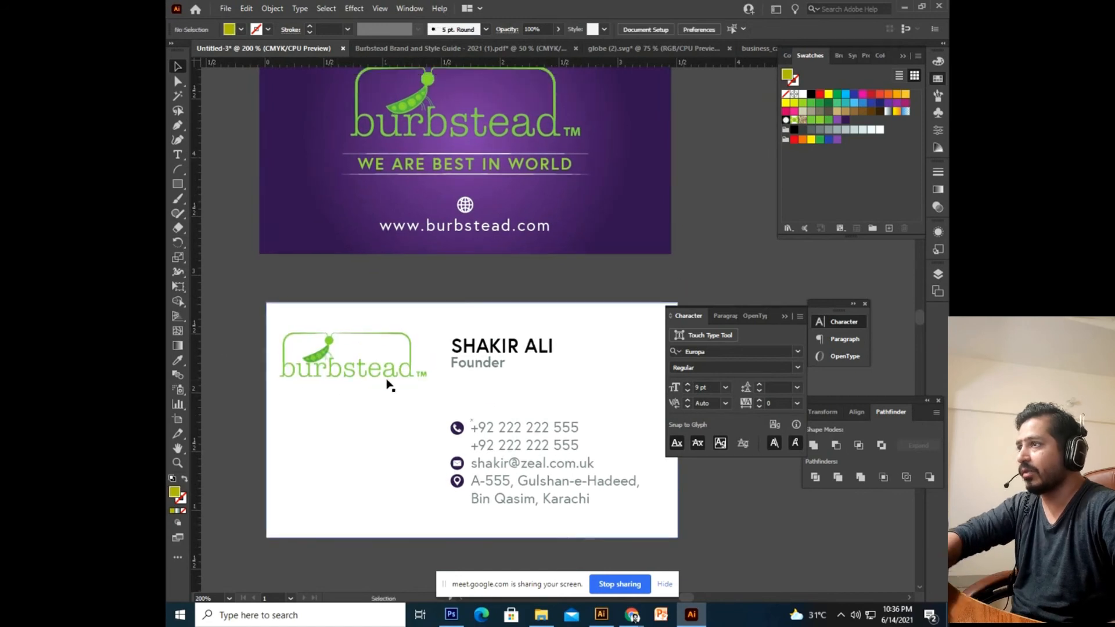
left_click(388, 382)
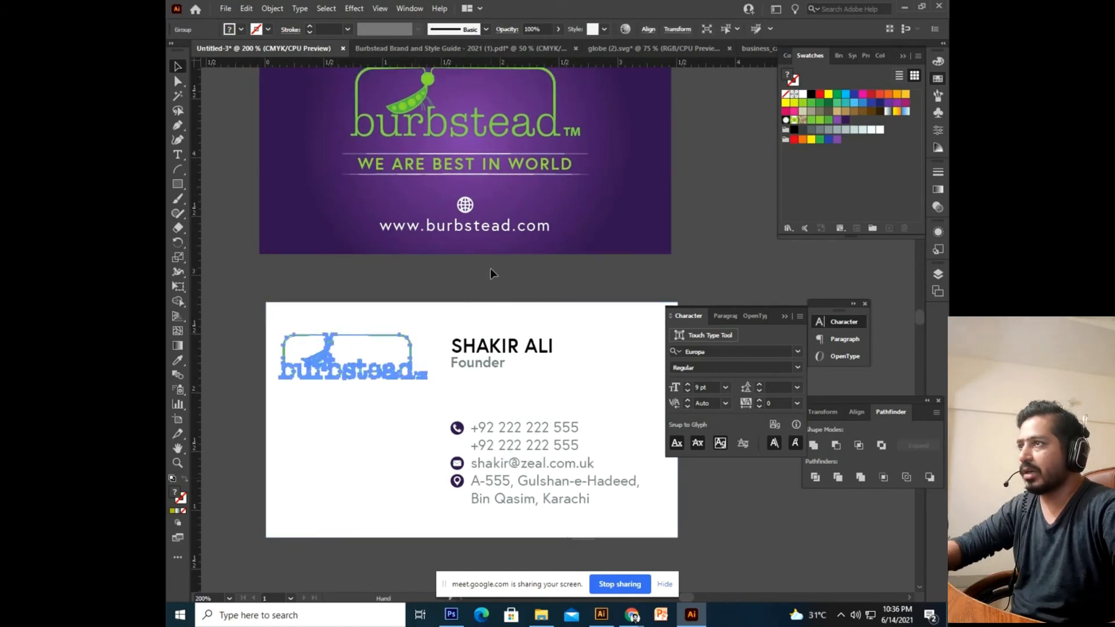
scroll(491, 273, "up", 2)
Copy the WE ARE BEST IN WORLD tagline and its lines from the purple card.
left_click(494, 188)
double_click(493, 190)
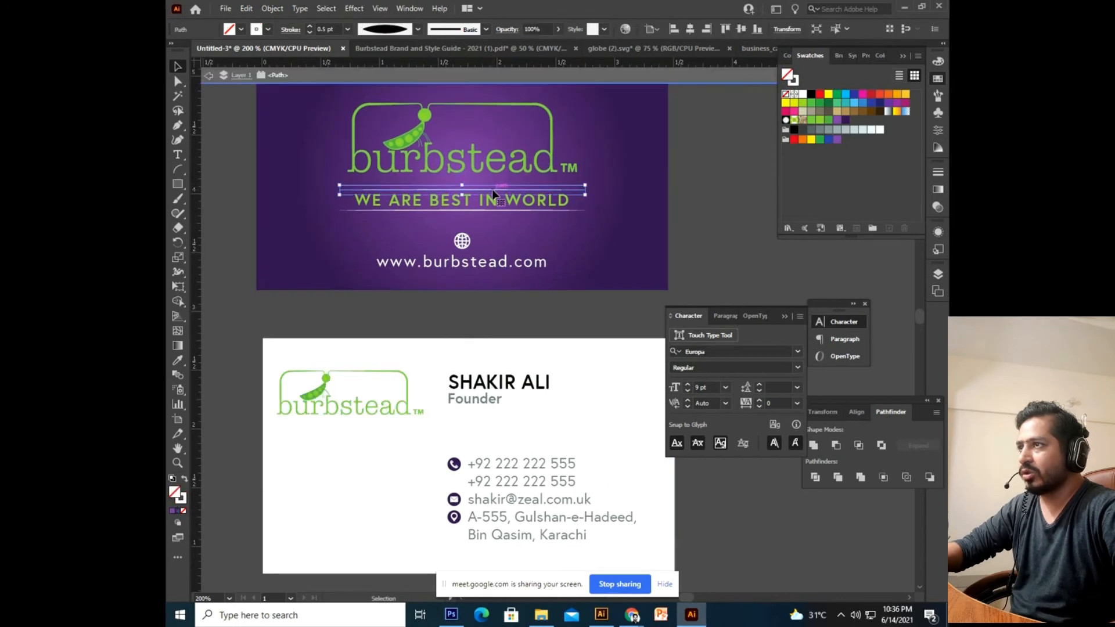
double_click(687, 208)
left_click(479, 203)
left_click(715, 199)
left_click_drag(557, 220, 557, 221)
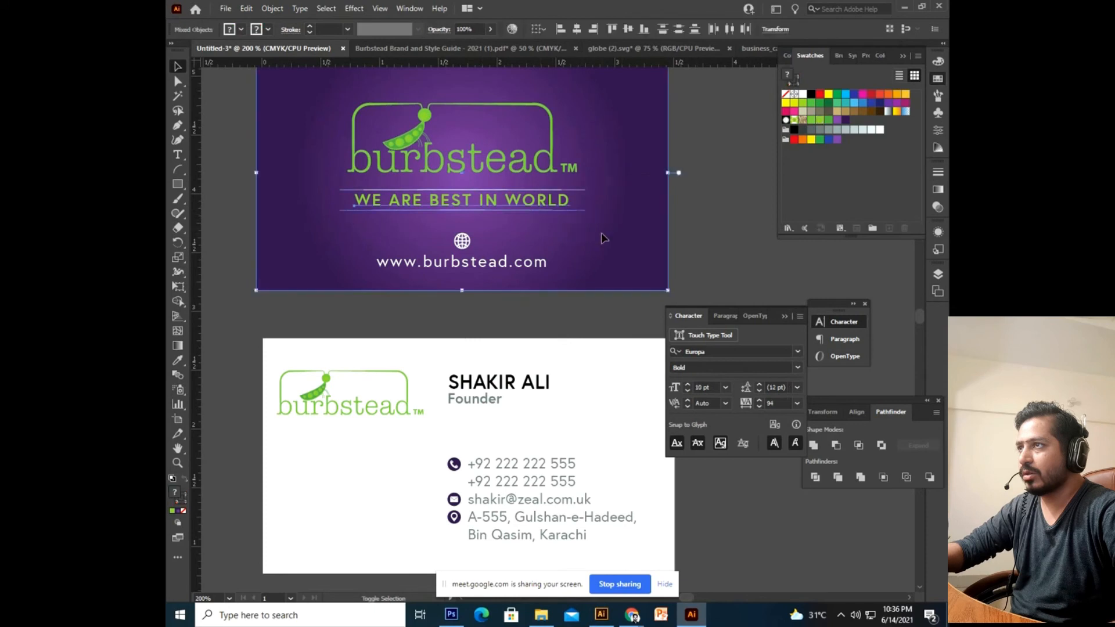
key("ctrl+c")
Paste the tagline onto the white card, scaled to the logo's width just beneath it.
left_click(710, 249)
left_click_drag(465, 358, 520, 261)
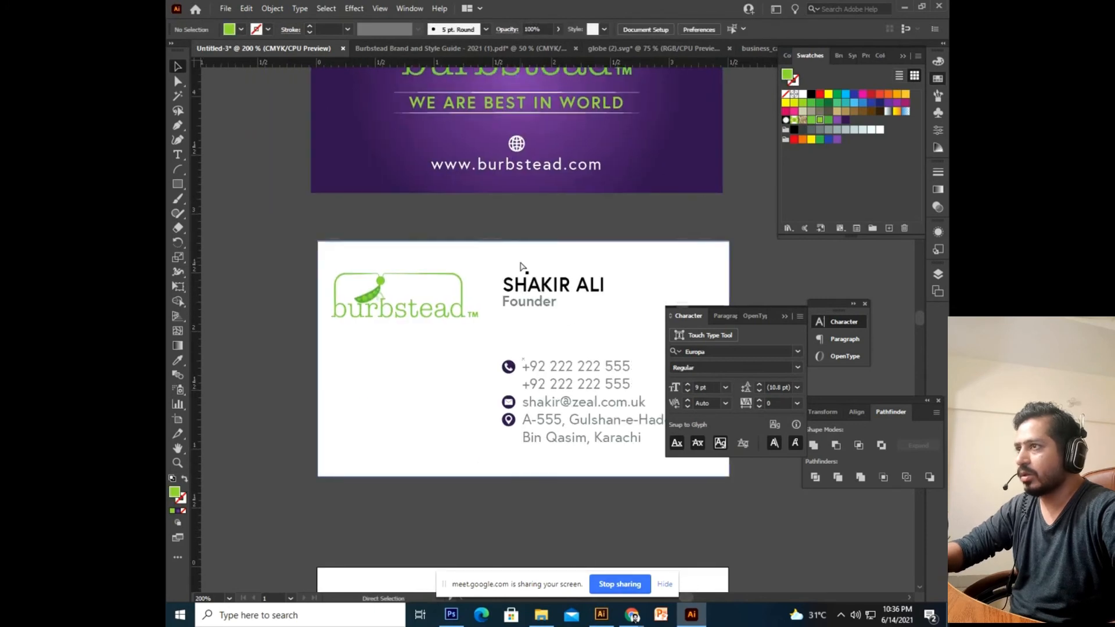
key("ctrl+v")
left_click_drag(580, 323, 457, 356)
left_click_drag(520, 329, 445, 340)
left_click_drag(378, 343, 377, 331)
left_click(269, 358)
left_click(289, 335)
left_click_drag(283, 338, 282, 335)
key("ctrl+z")
key("ctrl+equal")
key("ctrl+equal")
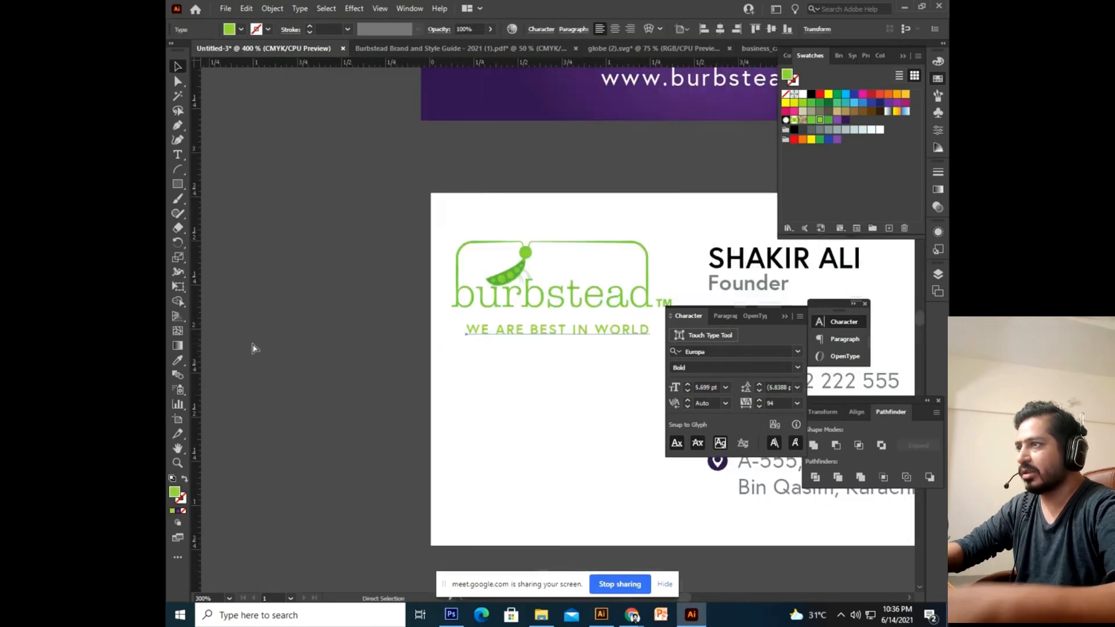
left_click_drag(371, 337, 344, 337)
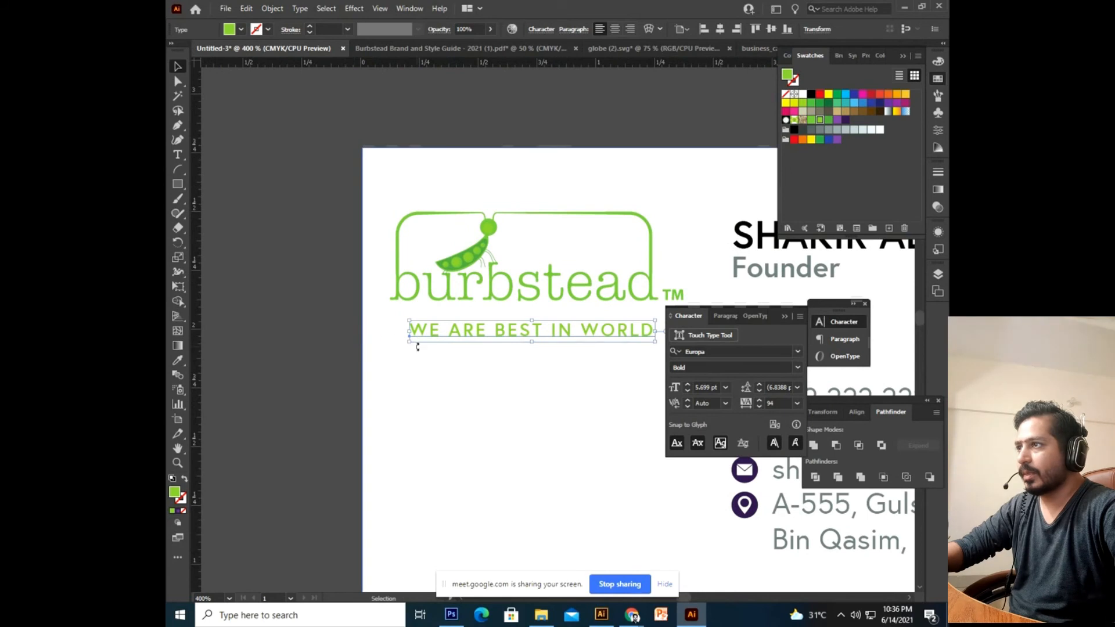
Colour the rule under the tagline purple.
left_click(405, 320)
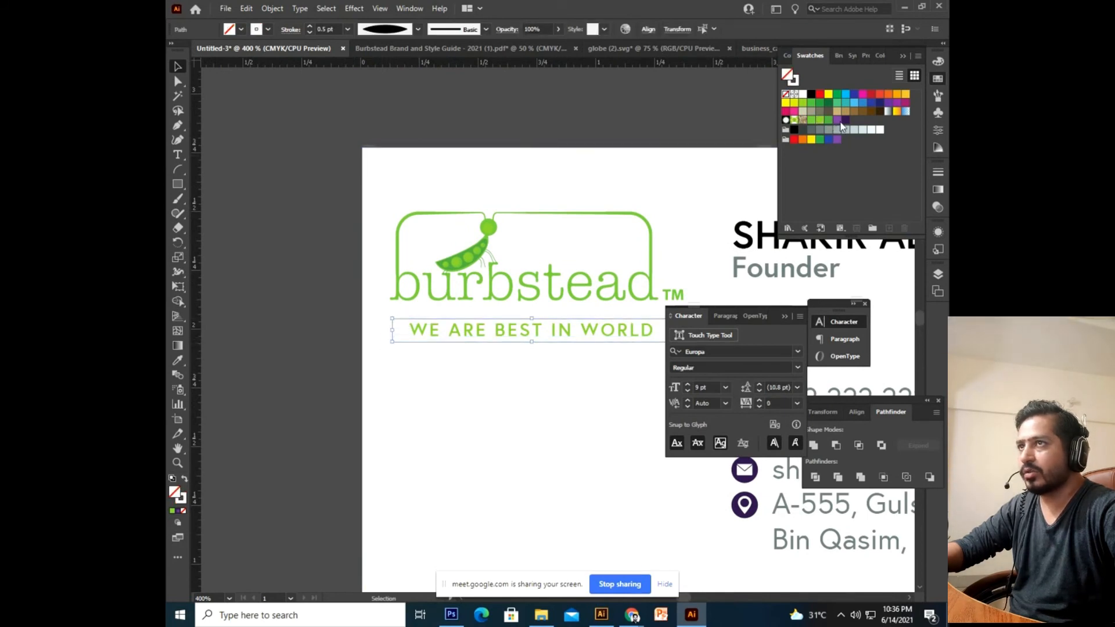
left_click_drag(187, 500, 183, 499)
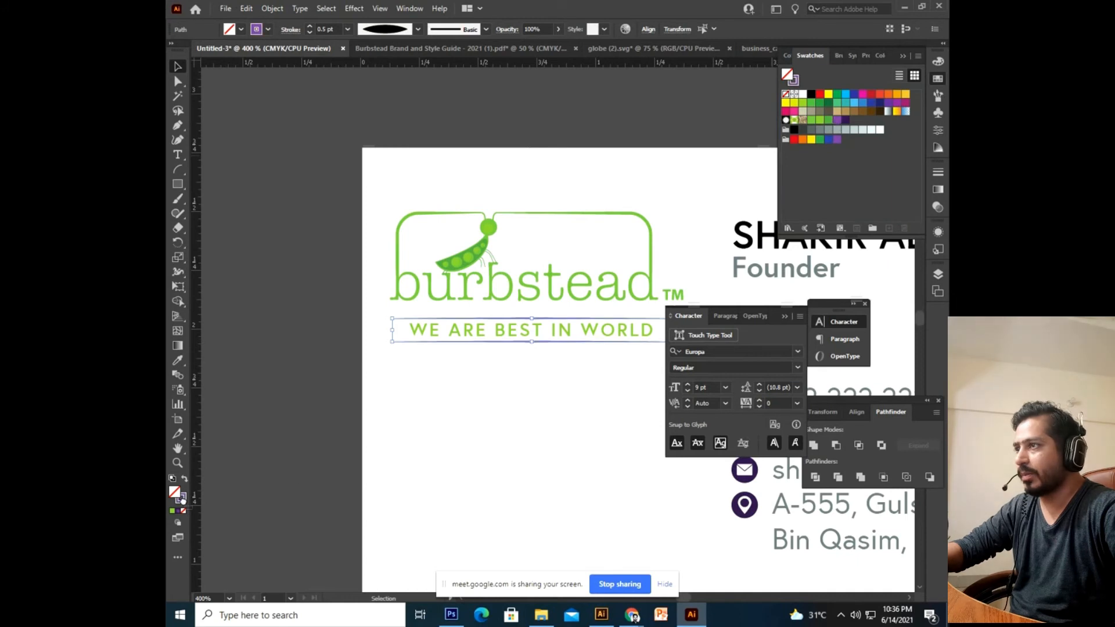
left_click_drag(312, 442, 268, 436)
left_click(266, 433)
left_click_drag(387, 454, 365, 459)
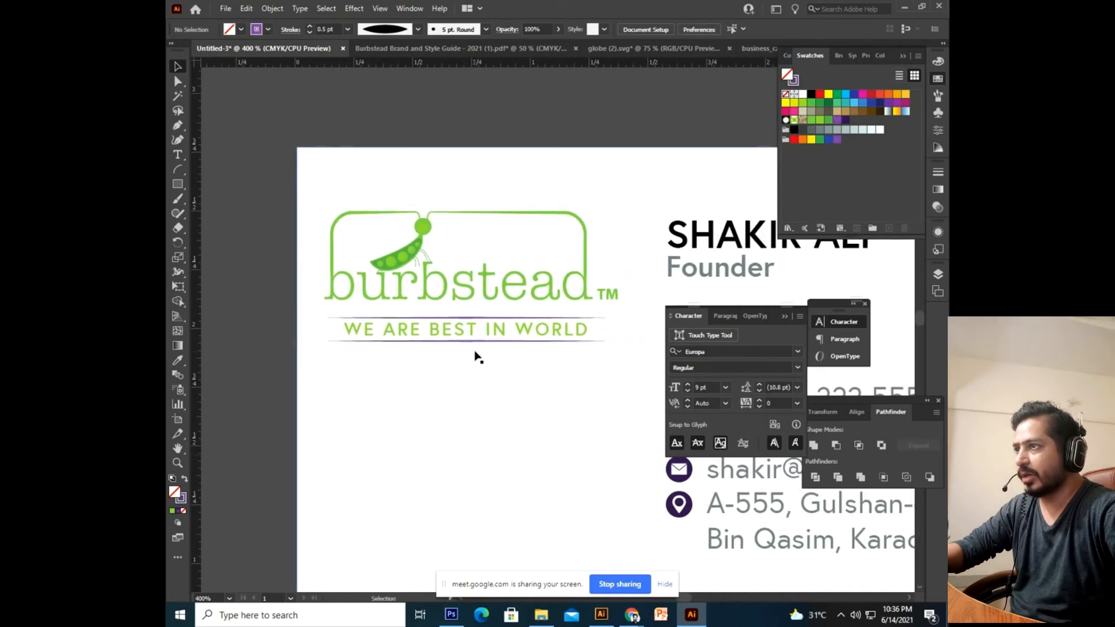
Centre-align the logo, tagline and rule, and group them.
left_click(485, 343)
left_click(490, 327, "shift")
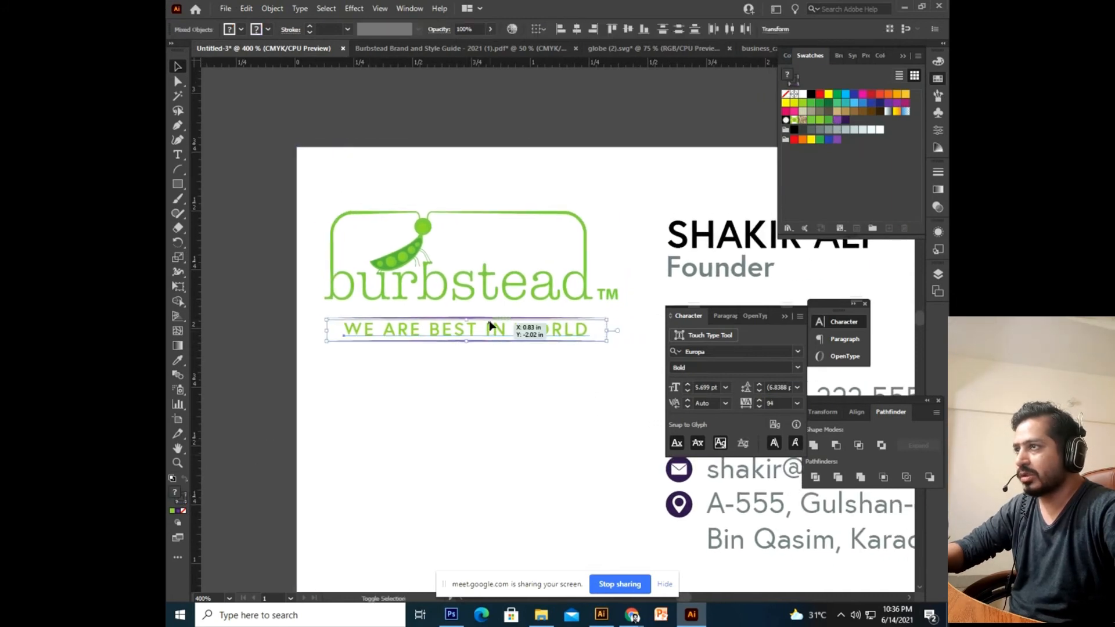
left_click(491, 293, "shift")
left_click(578, 29)
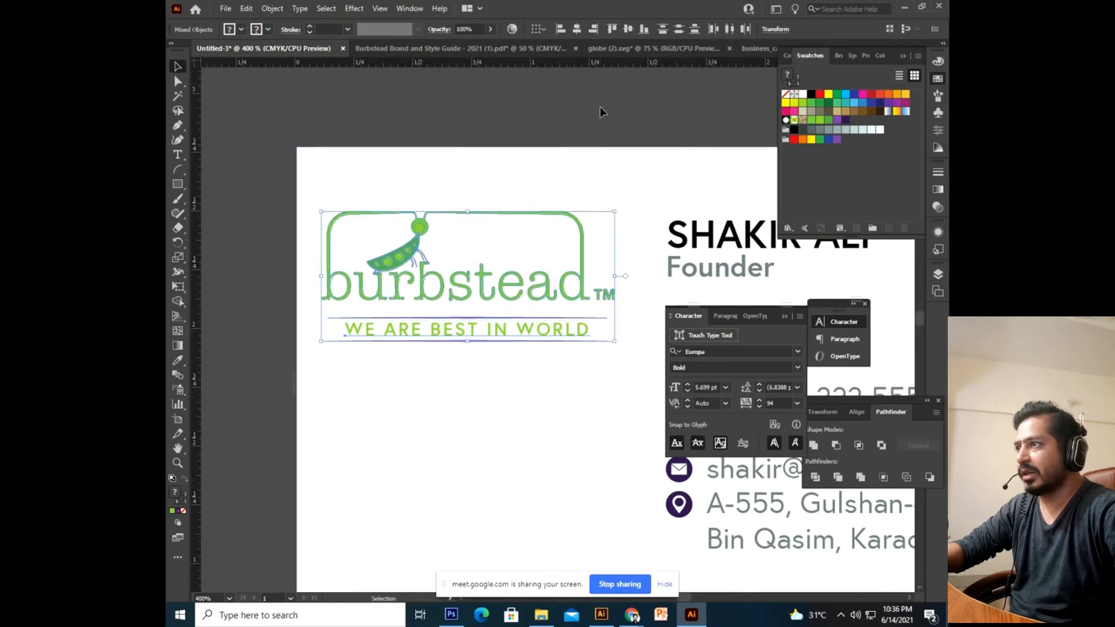
key("ctrl+g")
Adjust the logo group's position so it sits level with the name.
key("ctrl+minus")
left_click_drag(585, 370, 458, 292)
left_click_drag(483, 364, 490, 329)
left_click(522, 479)
left_click_drag(573, 473, 500, 534)
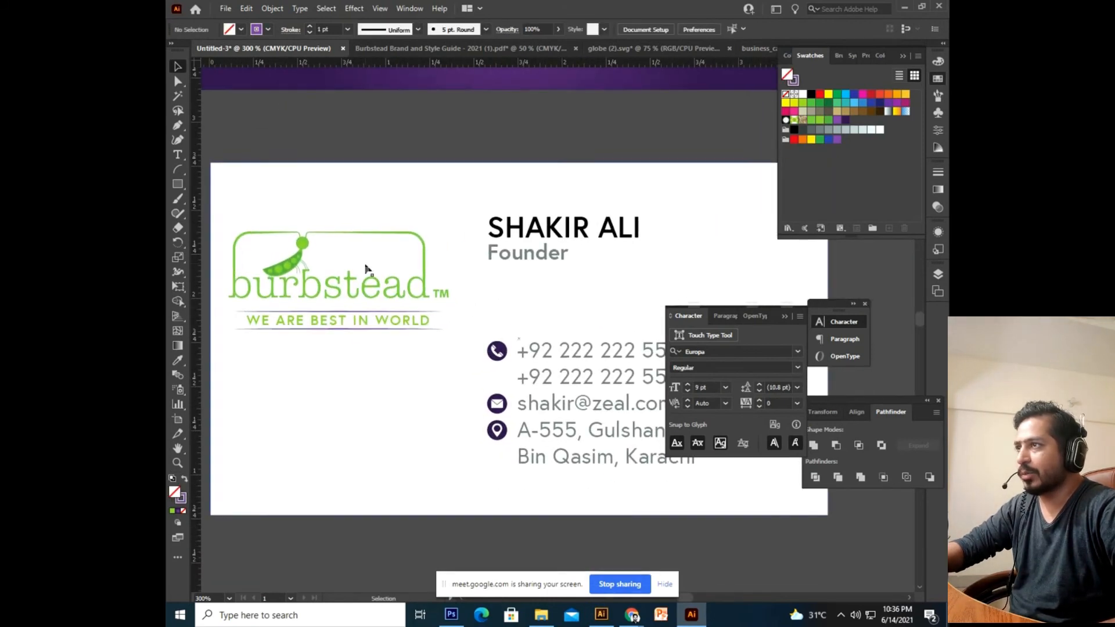
left_click(400, 291)
key("Up")
key("Up")
key("Up")
key("Up")
key("Up")
key("Right")
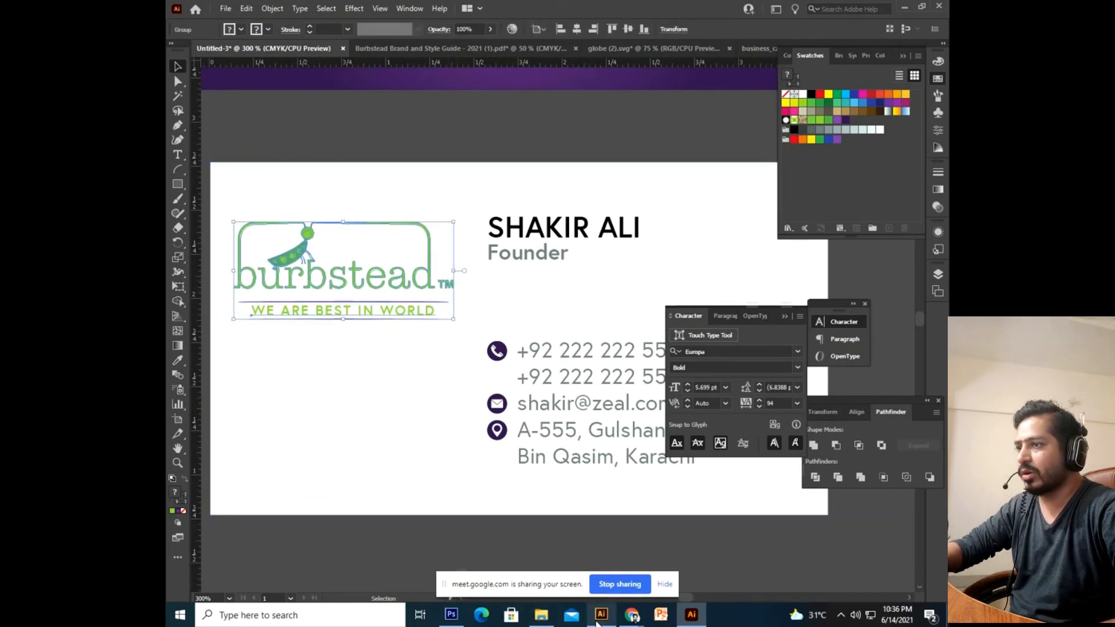
mouse_move(644, 620)
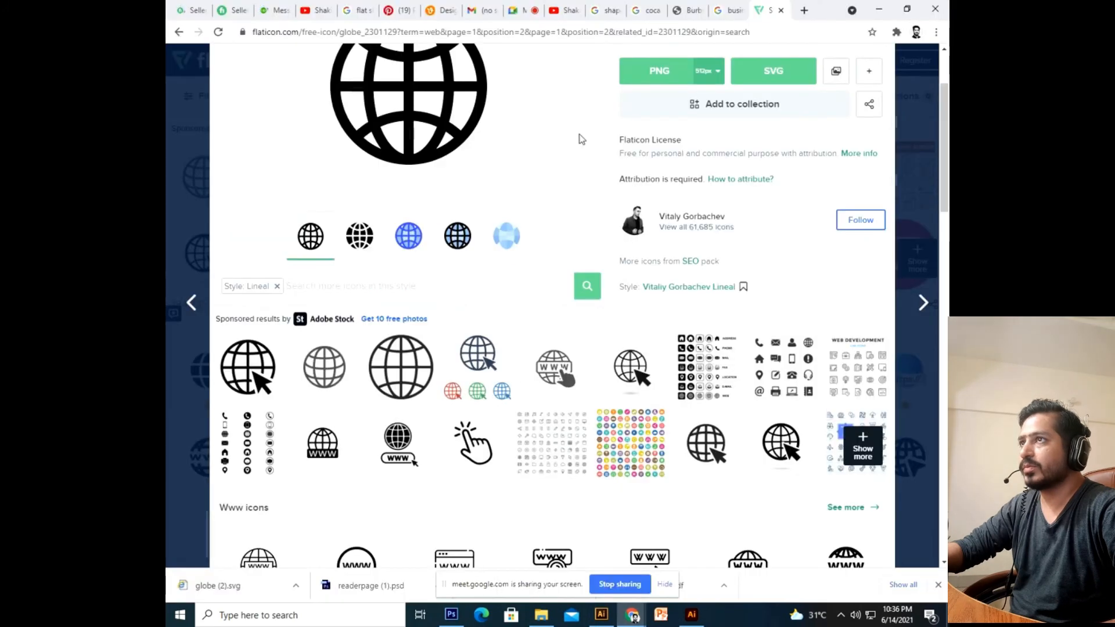
On Flaticon, close the globe icon details and search for 'bar code'.
left_click(598, 517)
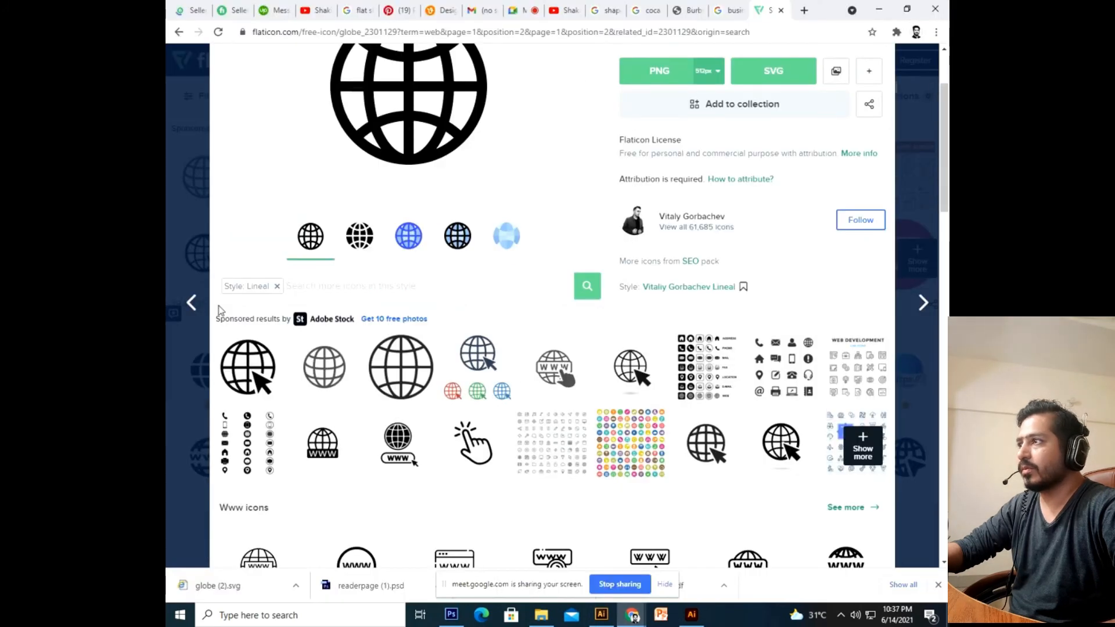
scroll(326, 217, "up", 2)
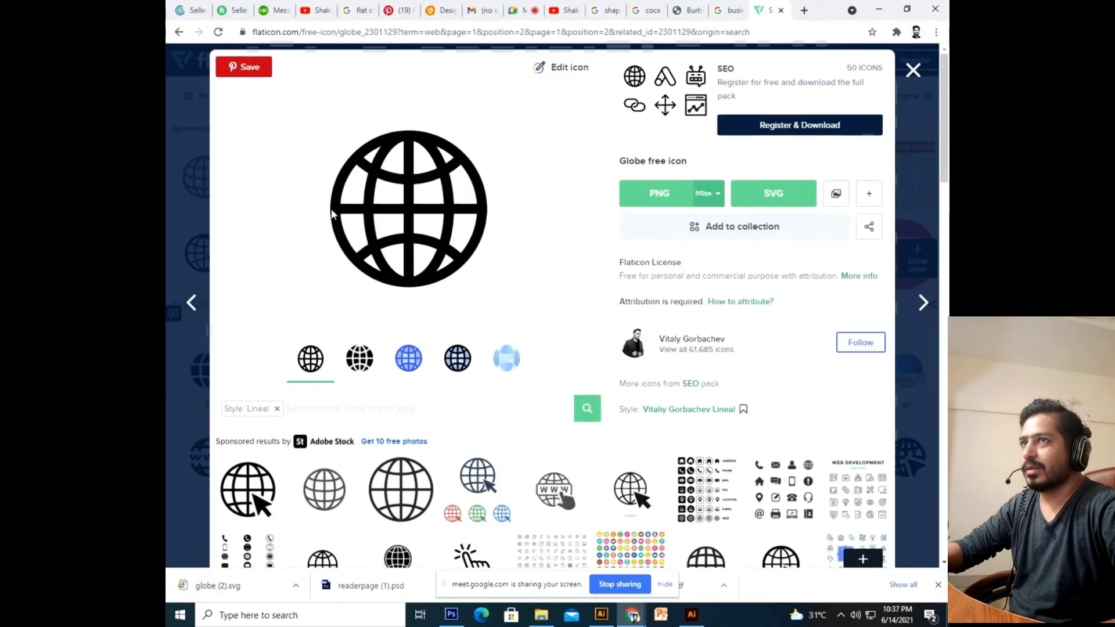
left_click(927, 71)
left_click(465, 96)
type("bar code")
key("Return")
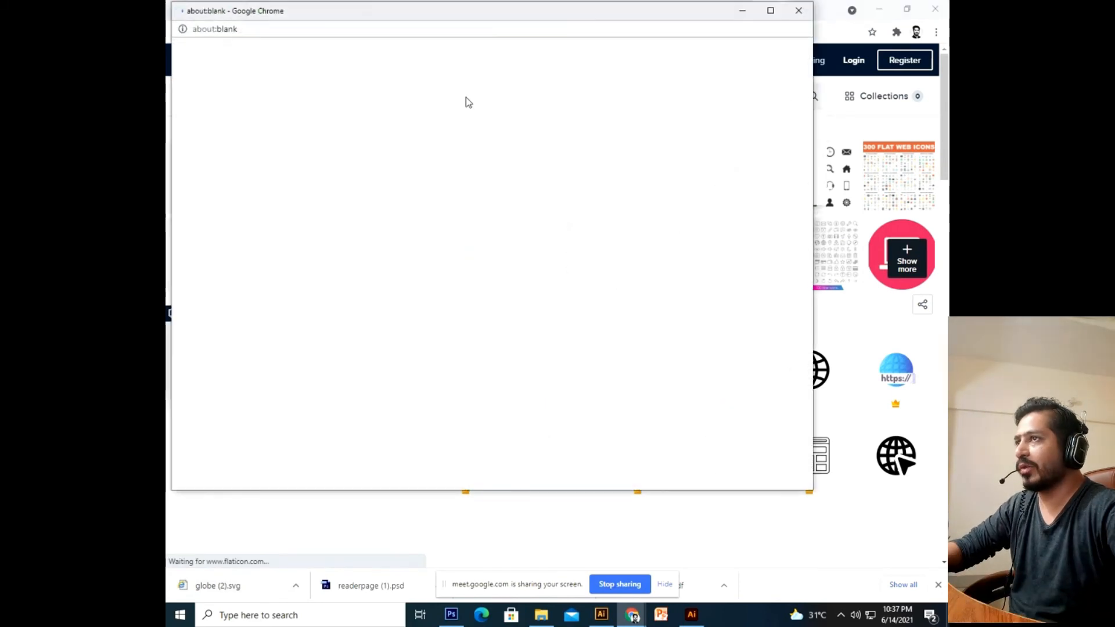
left_click(799, 17)
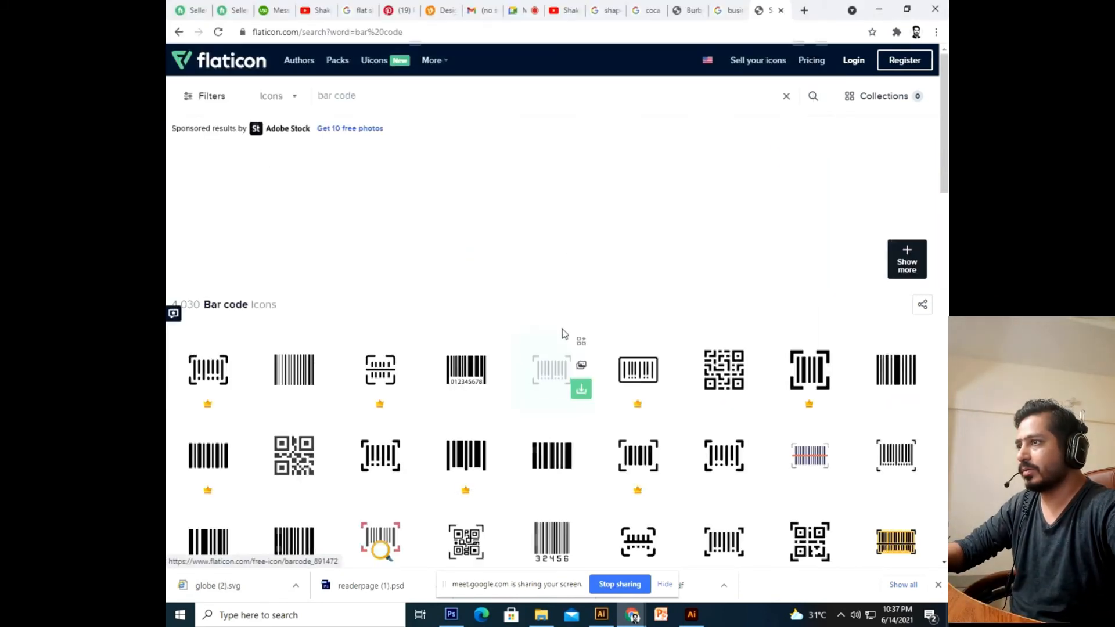
Download the QR code icon as a free SVG, saved as qr-code.svg.
scroll(274, 386, "down", 2)
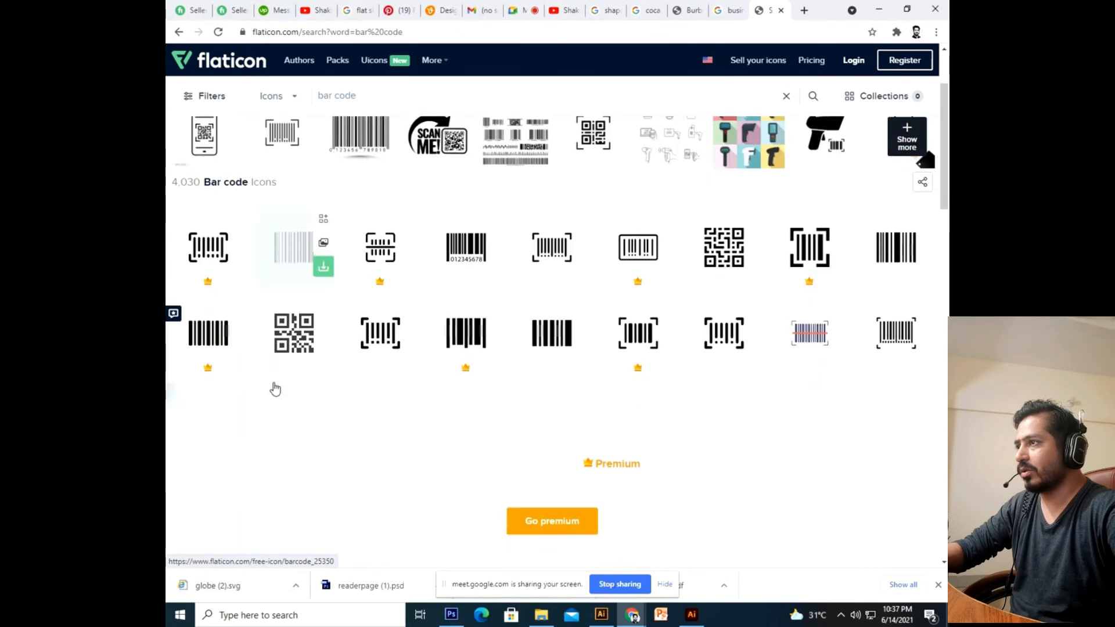
left_click(288, 343)
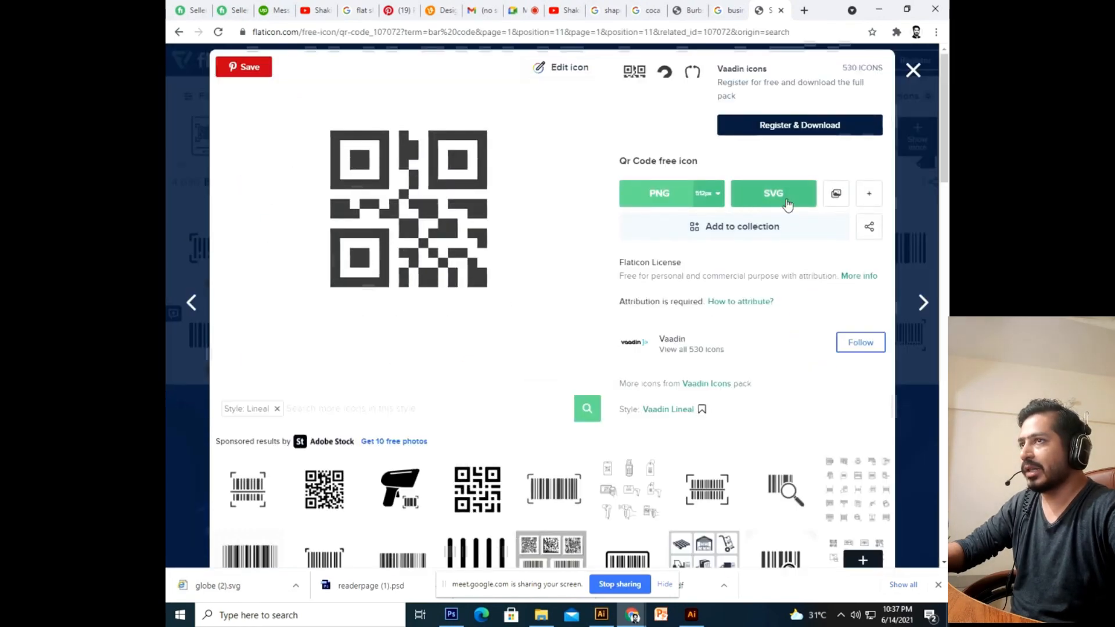
left_click(796, 204)
left_click(702, 273)
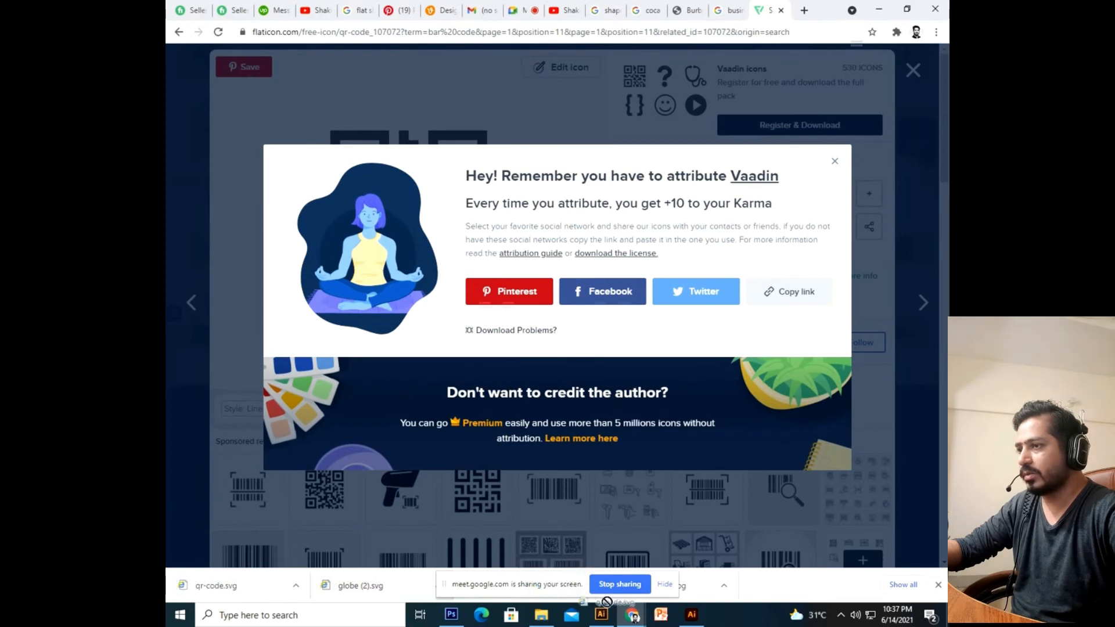
left_click_drag(610, 595, 604, 611)
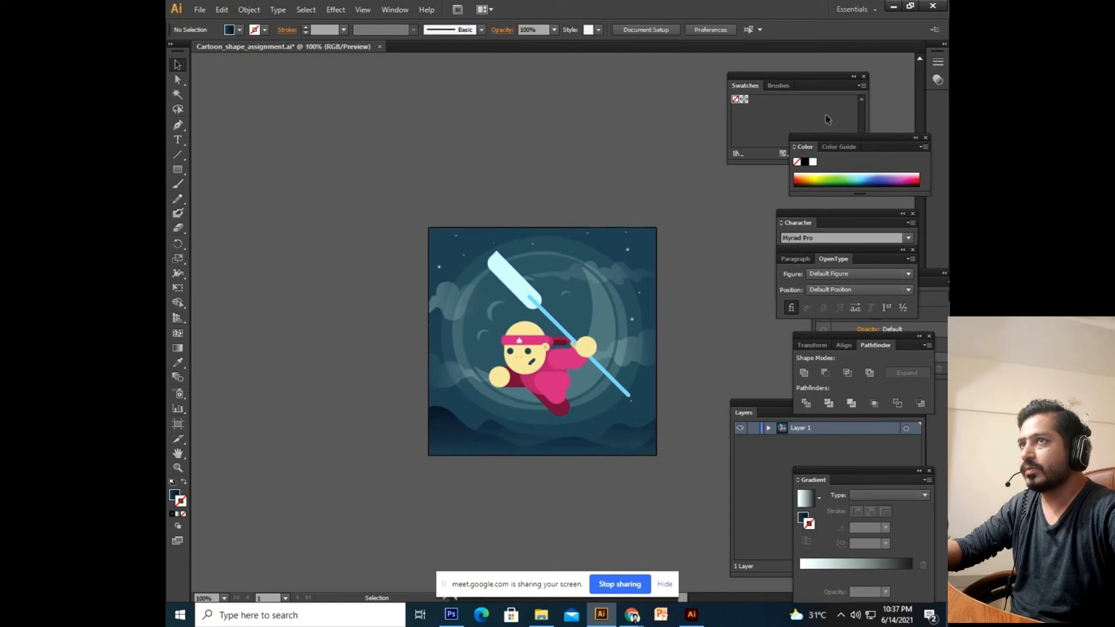
Minimize the older Illustrator window and cycle the open documents, showing the Burbstead brand guide.
left_click(898, 6)
left_click_drag(612, 617, 692, 598)
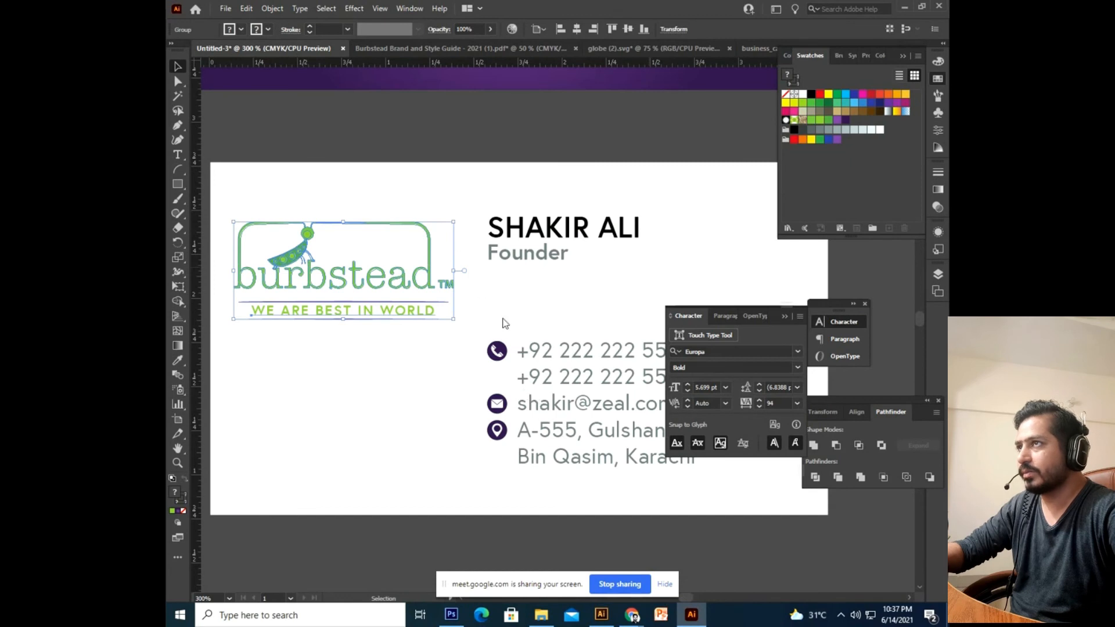
key("ctrl+Tab")
key("ctrl+Tab")
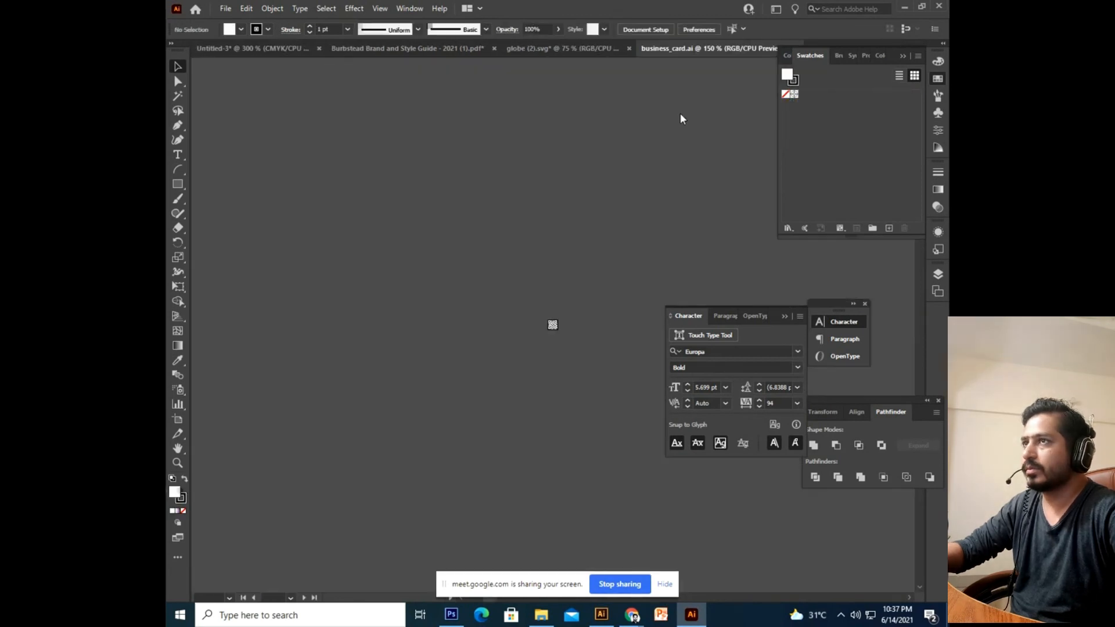
left_click(558, 48)
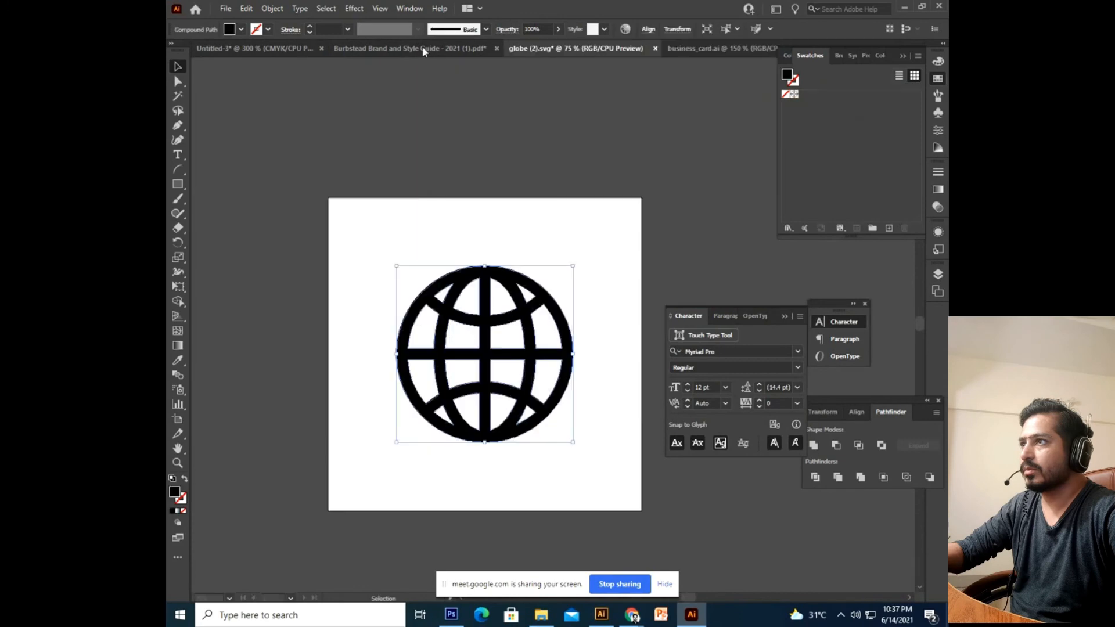
left_click(422, 47)
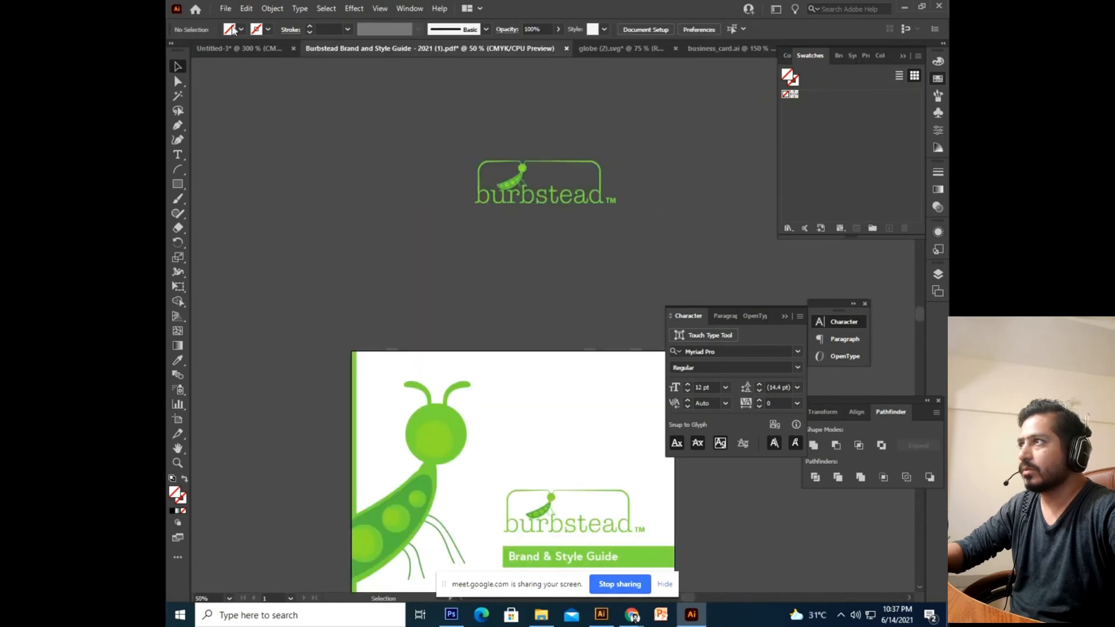
left_click(241, 49)
Open qr-code.svg in Illustrator, then select and copy the whole QR code.
key("ctrl+minus")
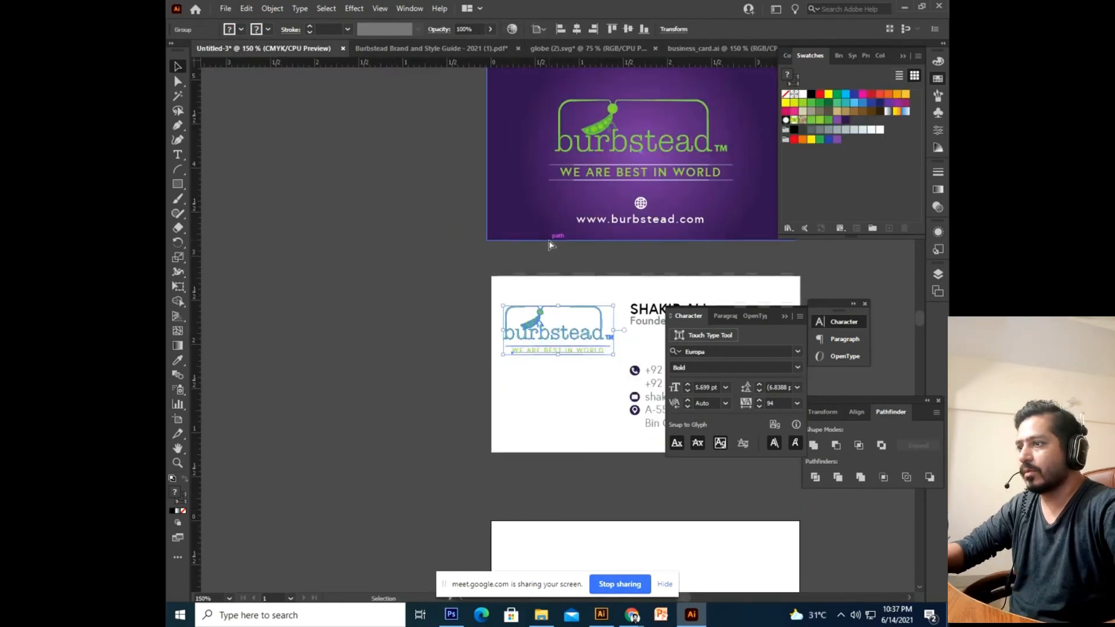
left_click_drag(531, 244, 388, 168)
mouse_move(630, 617)
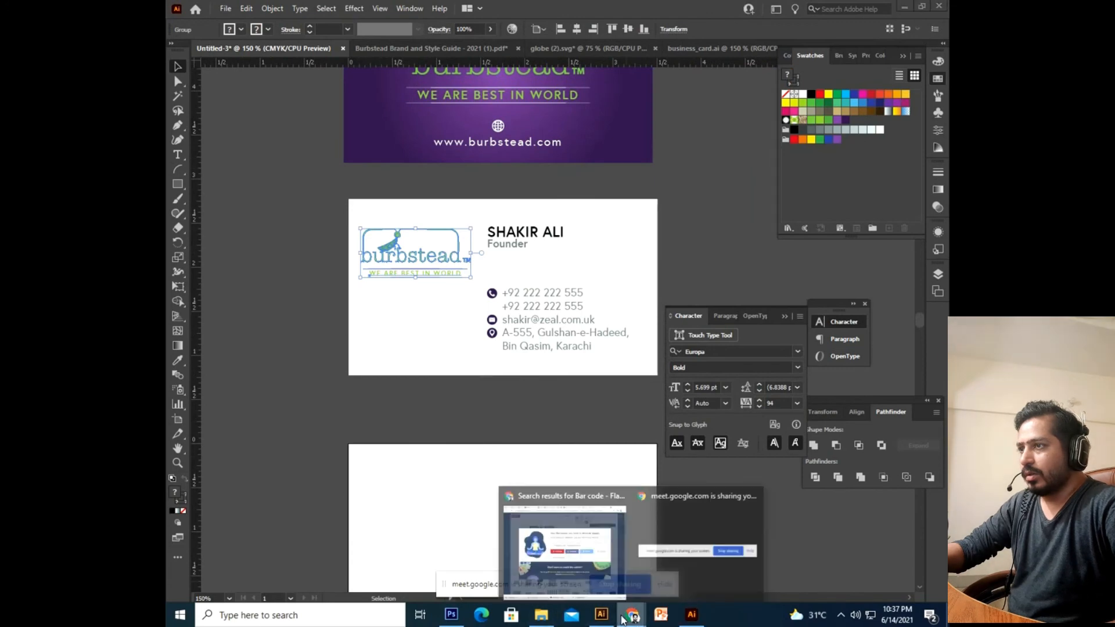
left_click(558, 549)
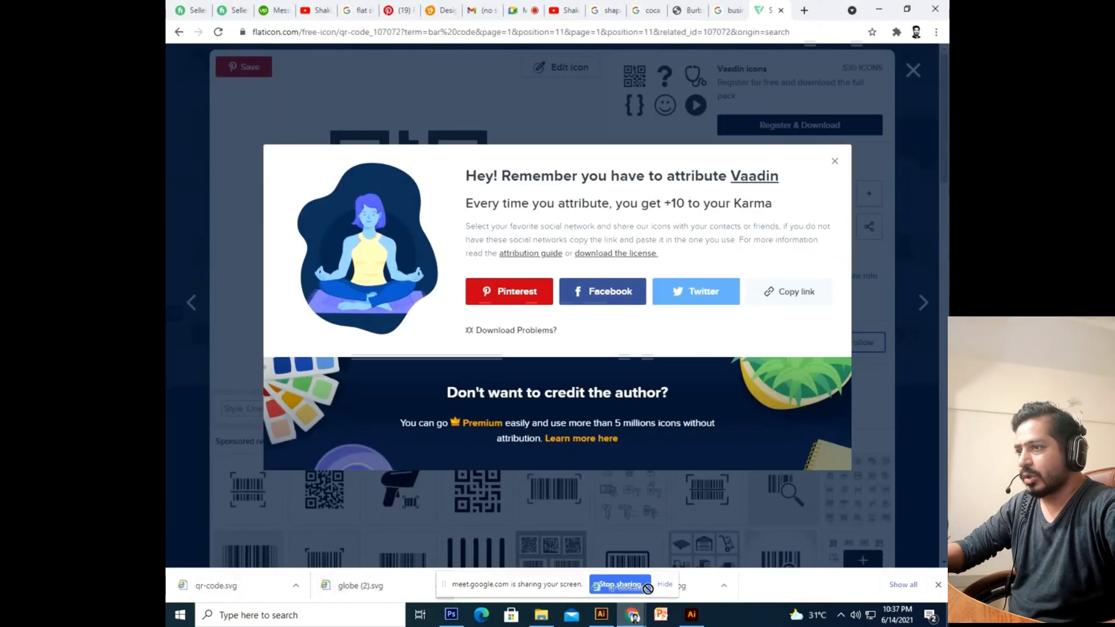
left_click(695, 619)
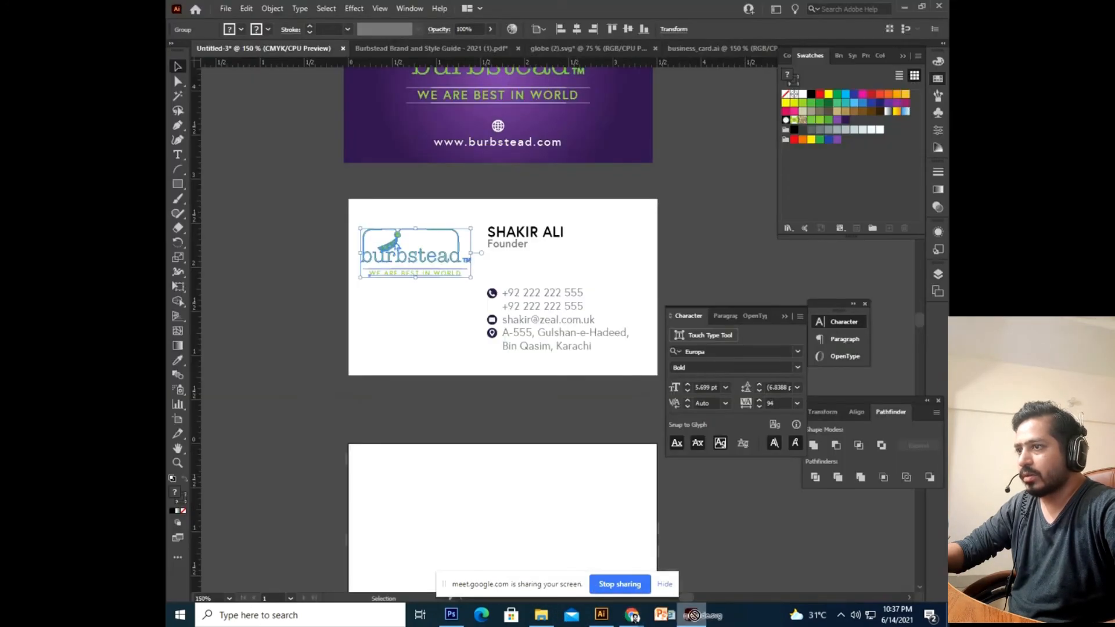
left_click_drag(693, 615, 829, 42)
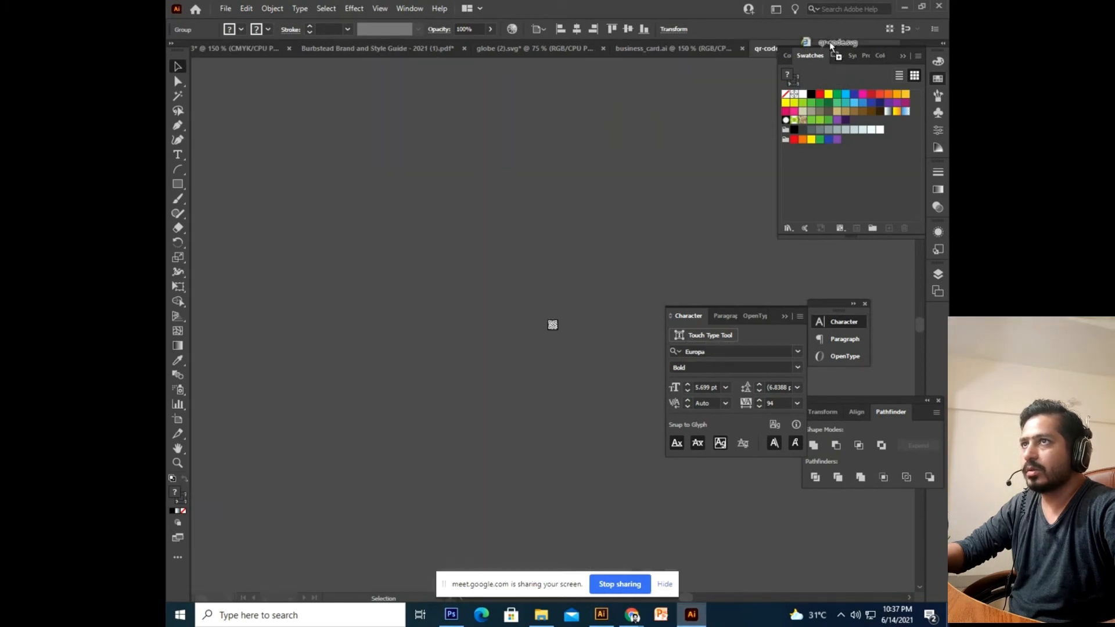
key("ctrl+plus")
key("ctrl+plus")
key("ctrl+plus")
key("ctrl+plus")
key("ctrl+plus")
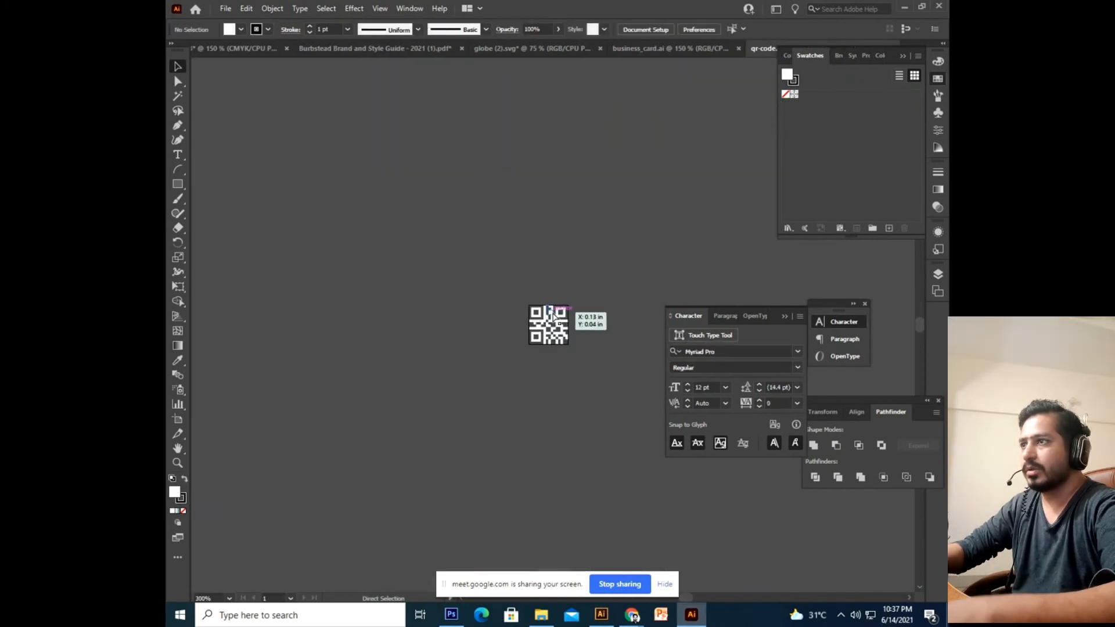
key("a")
key("ctrl+a")
key("ctrl+c")
Paste the QR code onto the white card, enlarge it, and nudge it under the logo.
left_click(218, 52)
key("ctrl+v")
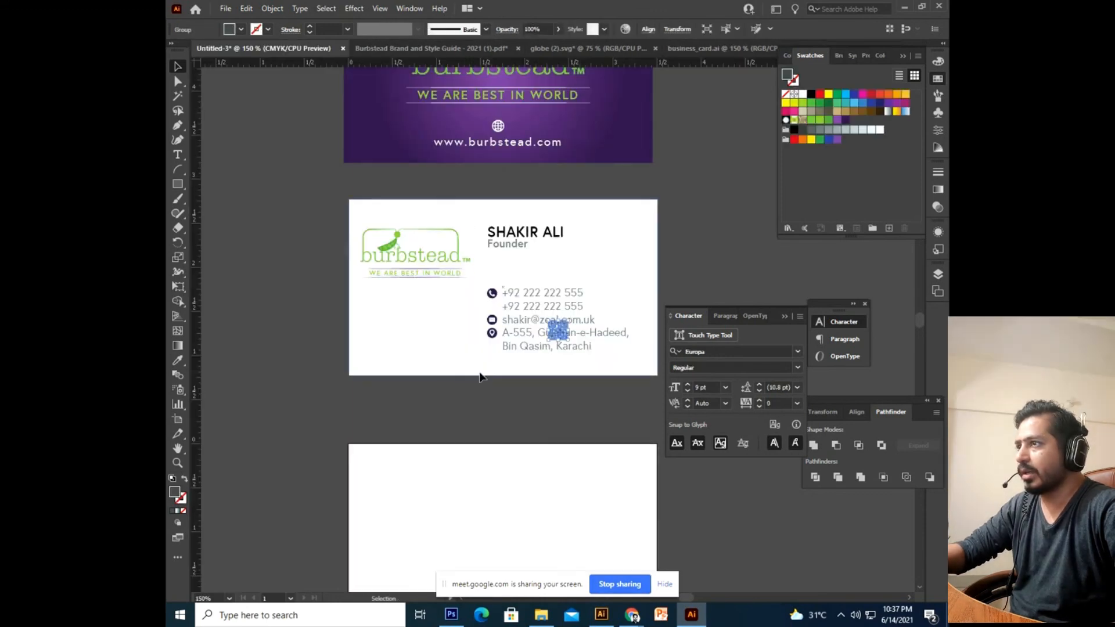
left_click_drag(568, 342, 424, 344)
left_click(533, 245)
left_click(410, 319)
key("Left")
key("Left")
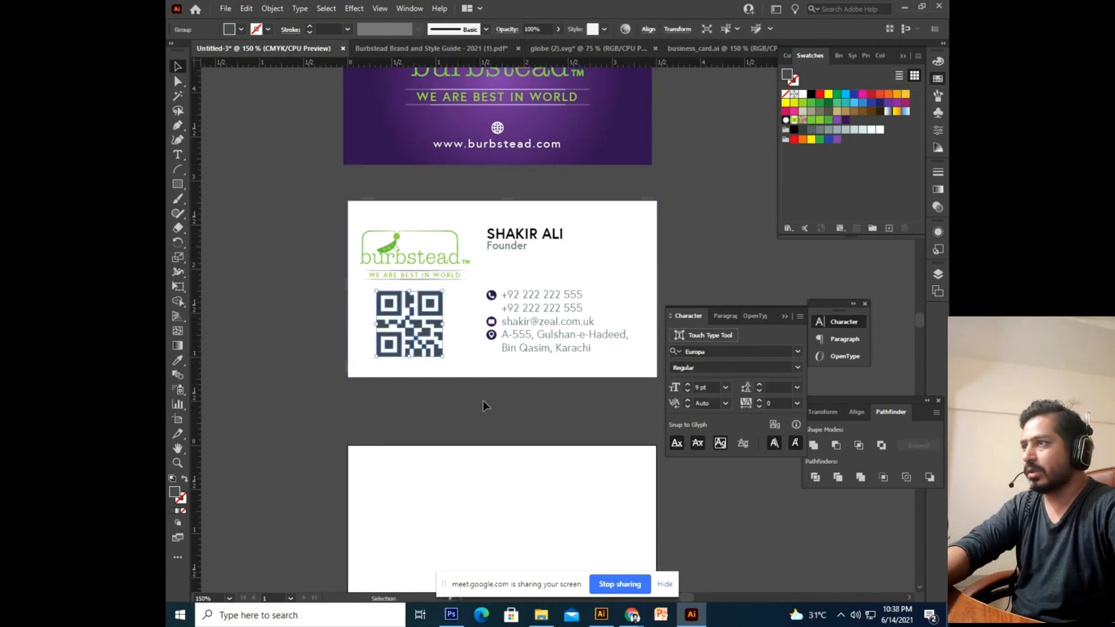
left_click(530, 416)
left_click_drag(577, 353, 519, 387)
left_click_drag(663, 227, 251, 428)
Duplicate the white card to the right of the original.
scroll(349, 441, "right", 5)
left_click(641, 305)
left_click_drag(640, 313, 519, 292)
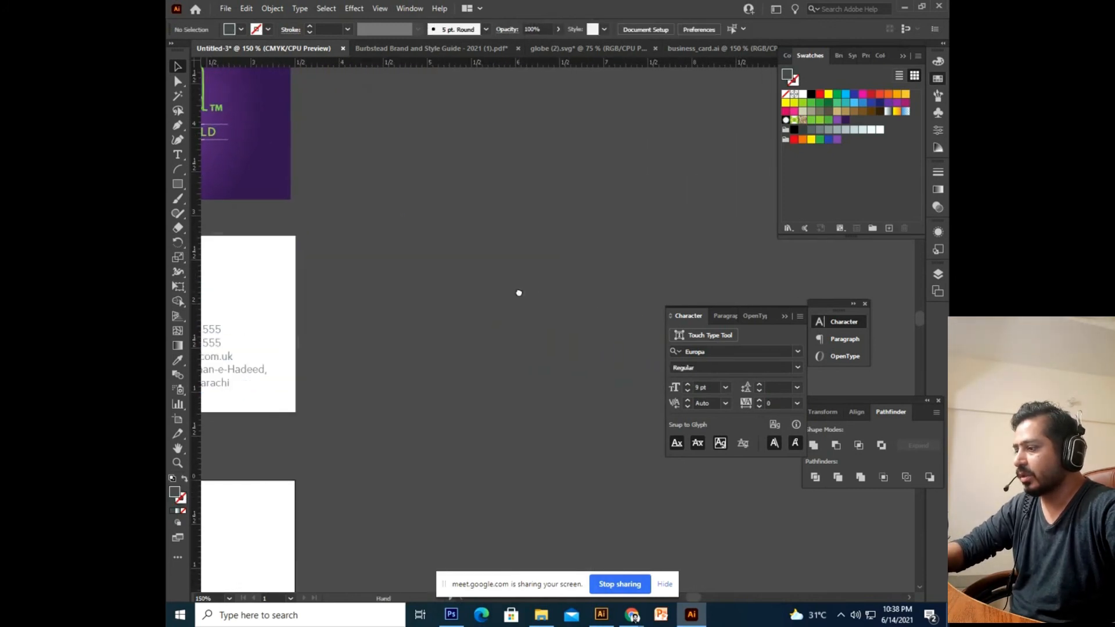
key("ctrl+z")
left_click_drag(222, 372, 566, 372)
left_click(552, 459)
Delete the QR code and the logo with tagline from the copied card.
left_click(401, 352)
key("Delete")
left_click(417, 310)
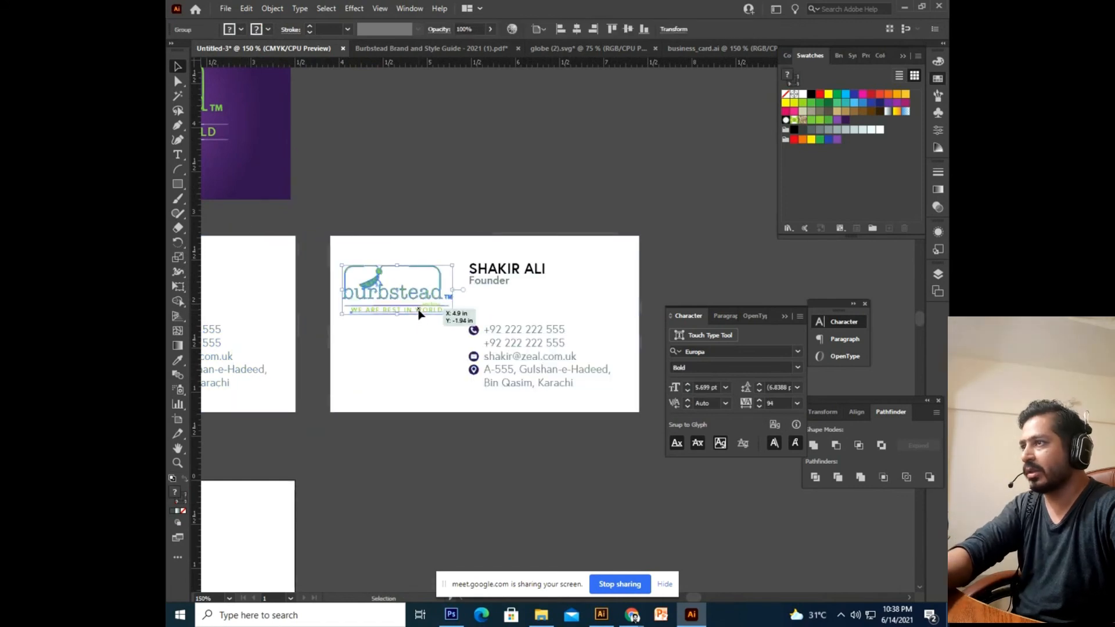
key("Delete")
left_click_drag(307, 132, 465, 247)
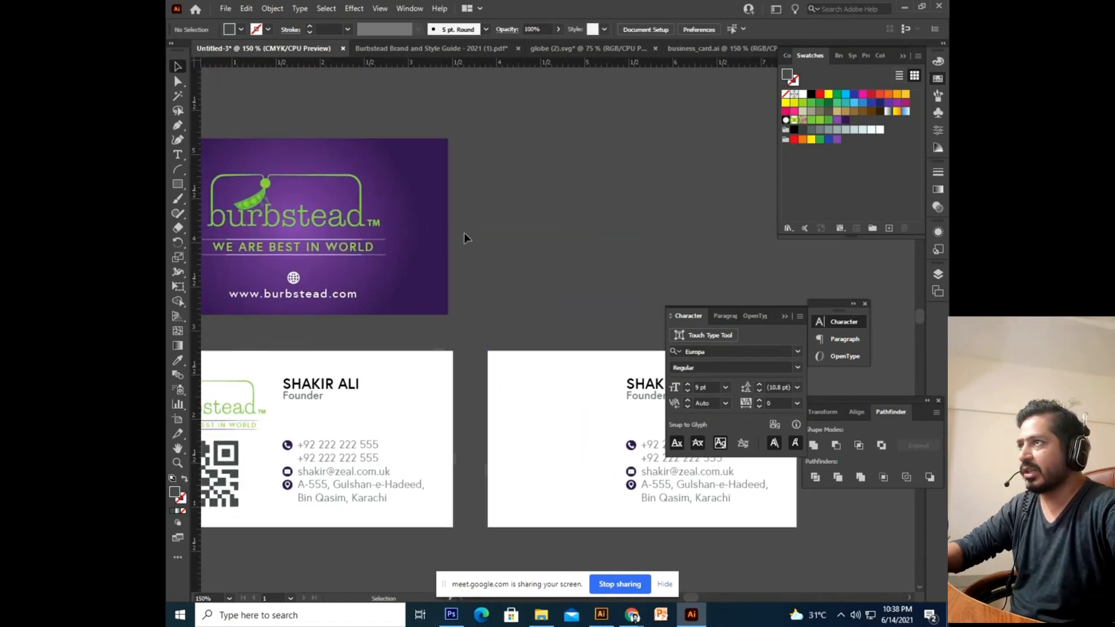
Switch to the Brand and Style Guide and enter the clipped mascot group on its cover.
left_click(471, 49)
left_click_drag(566, 242, 579, 127)
double_click(427, 356)
left_click(441, 339)
left_click_drag(443, 382, 451, 381)
Release the clipping mask on the mascot and move the thin green edge bar off the page.
key("Escape")
left_click(372, 301)
right_click(375, 301)
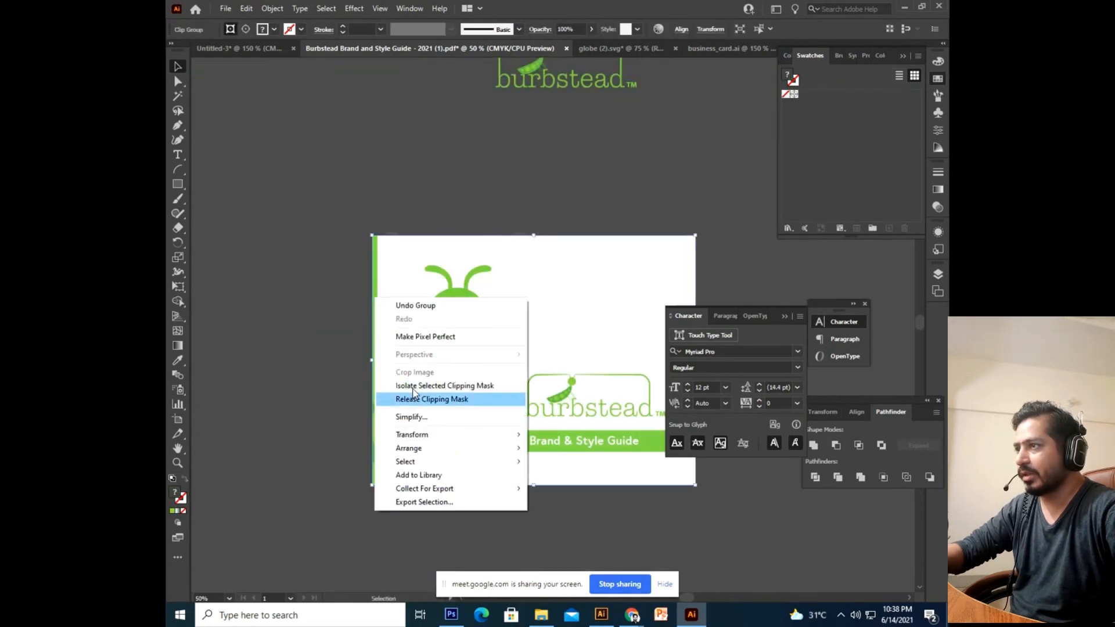
left_click(424, 394)
left_click(287, 375)
left_click(290, 342)
left_click(376, 342)
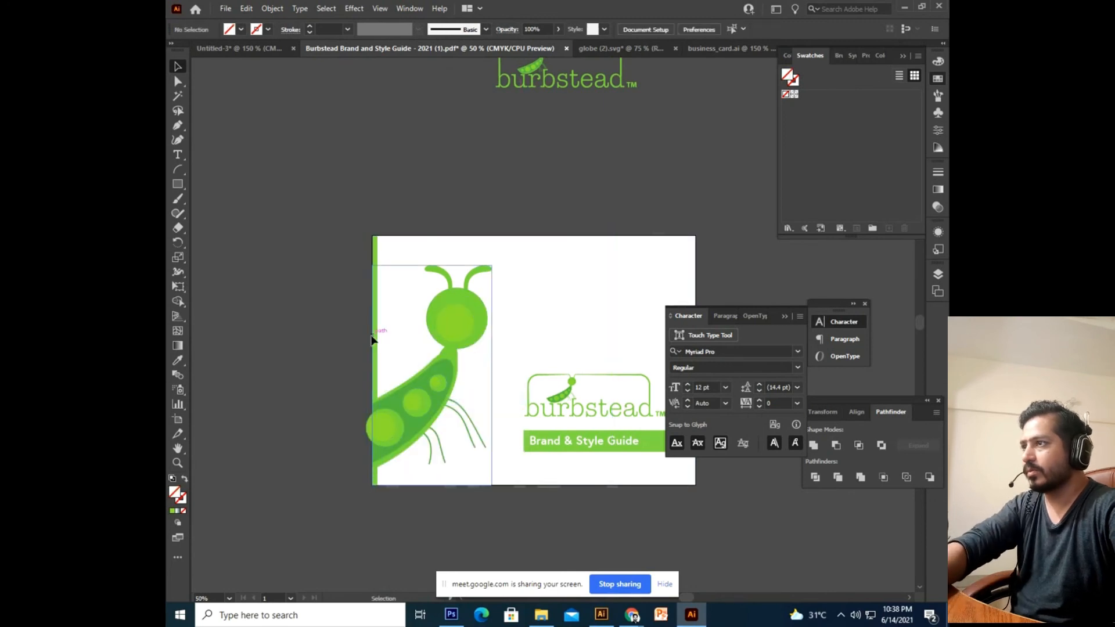
left_click_drag(378, 357, 274, 346)
left_click(486, 196)
Group the pea-pod mascot artwork and return to the Untitled-3 business card document.
left_click_drag(506, 212, 357, 509)
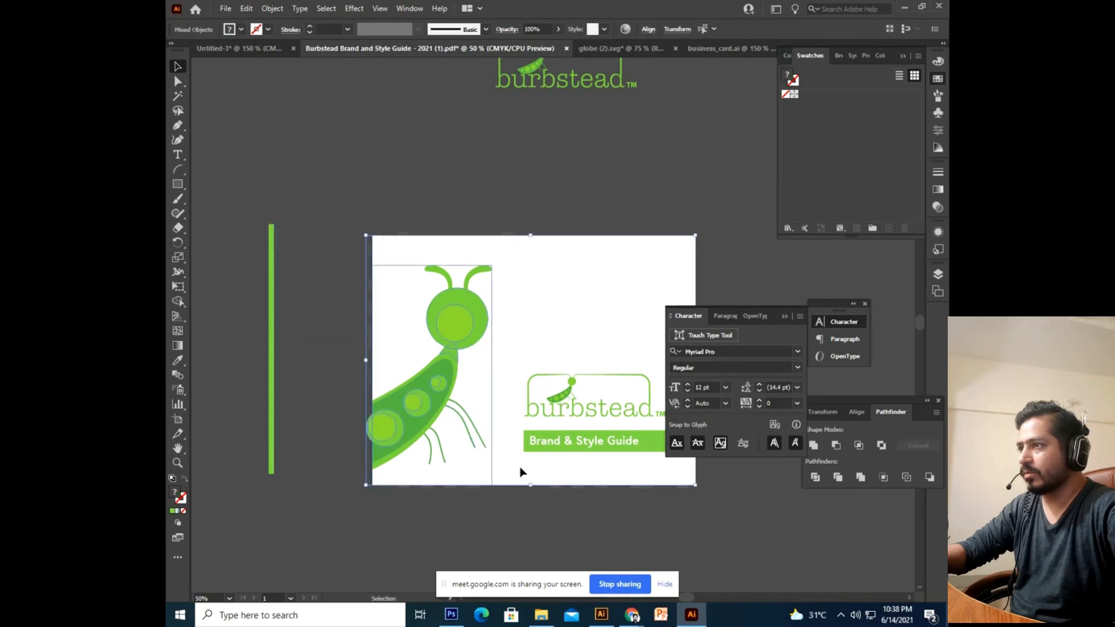
left_click_drag(436, 406, 509, 332)
key("ctrl+z")
left_click_drag(582, 206, 553, 226)
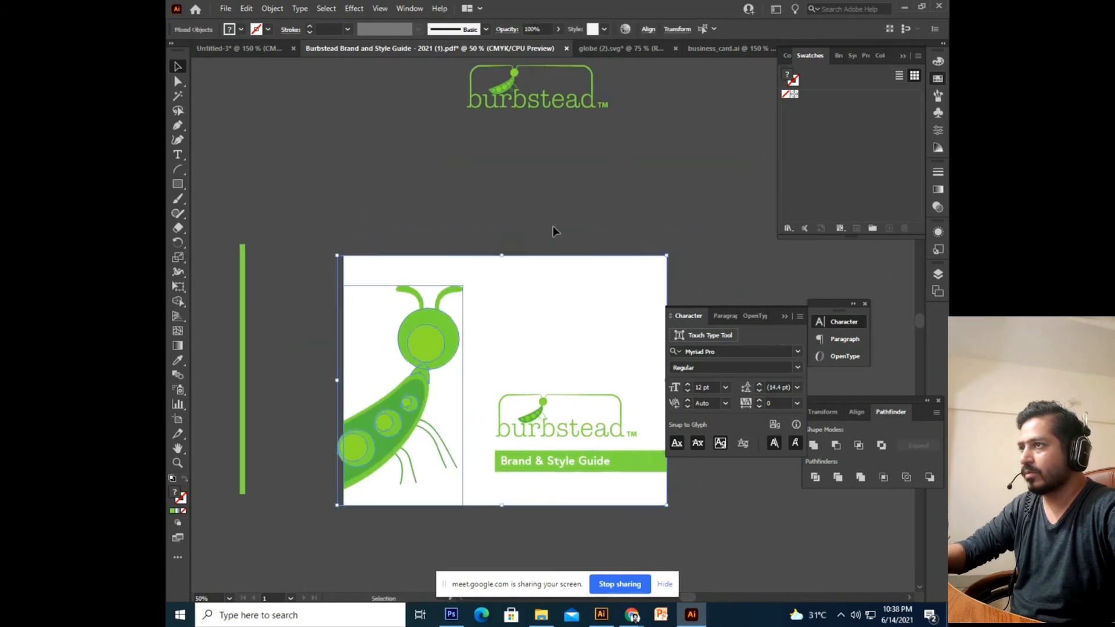
key("a")
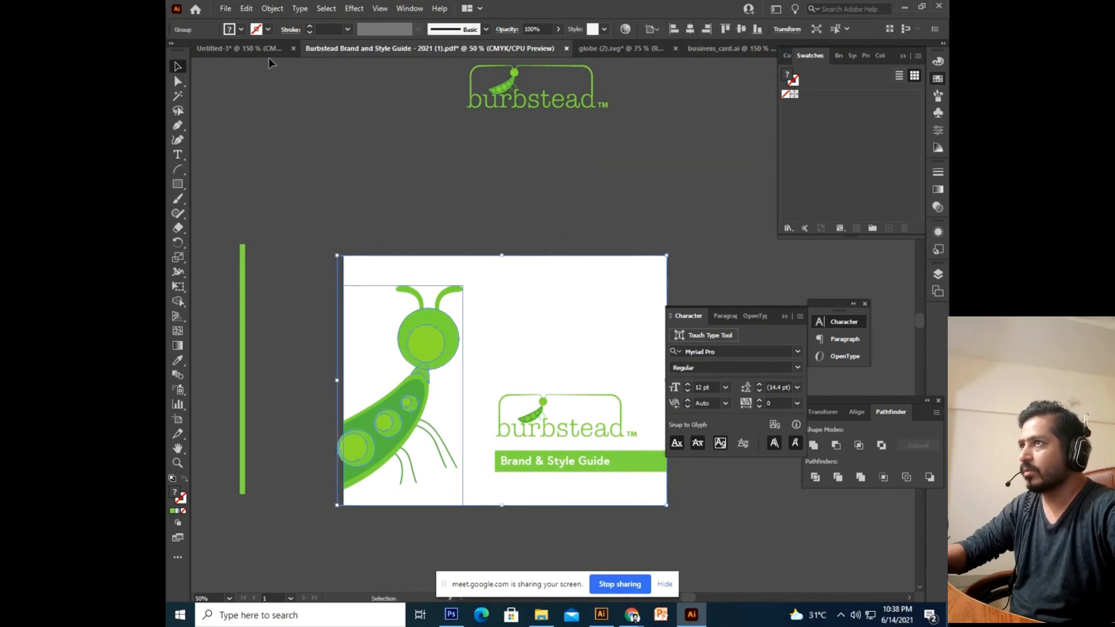
left_click(595, 49)
left_click(240, 49)
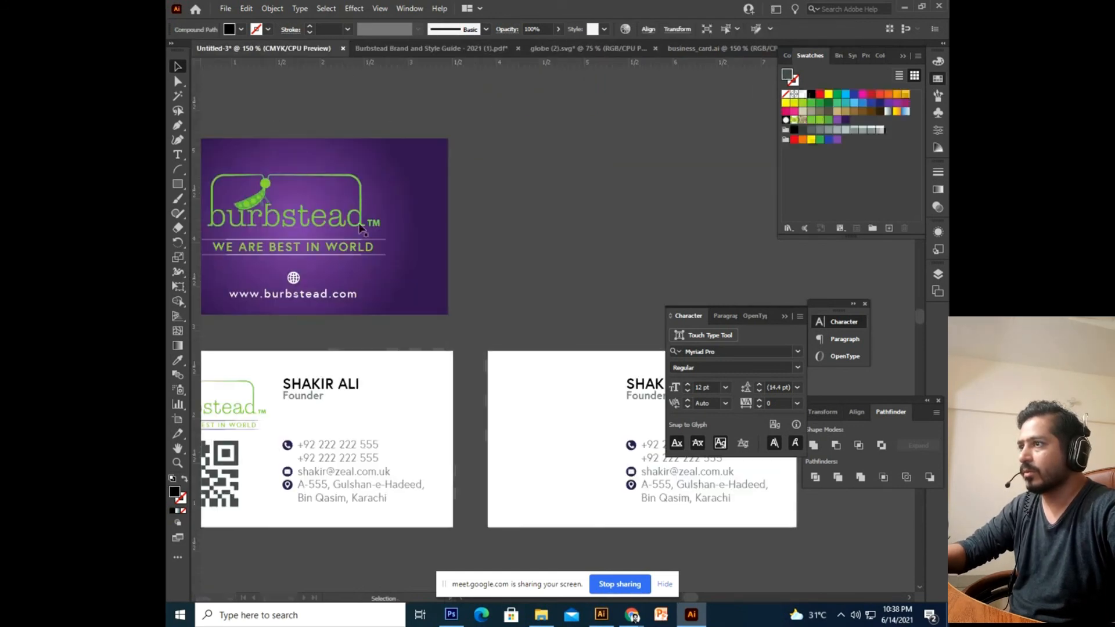
Paste the pea-pod mascot and drag it onto the second white card.
scroll(419, 256, "right", 3)
key("ctrl+v")
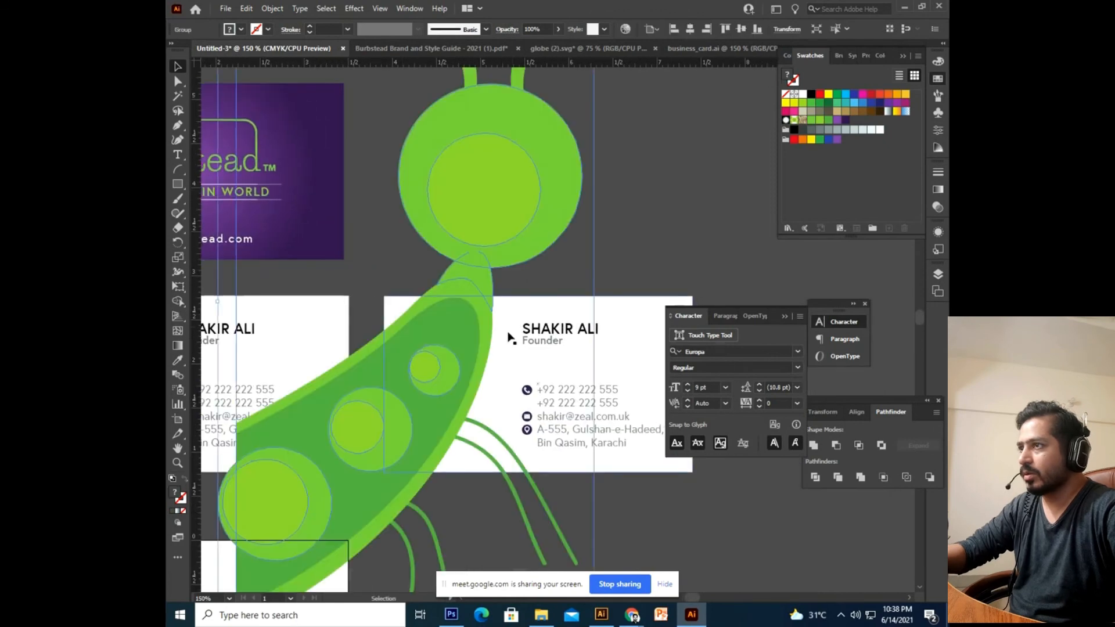
left_click_drag(520, 189, 488, 353)
left_click_drag(450, 292, 561, 314)
Scale the mascot down and position it at the card's left side, then zoom in.
left_click_drag(297, 113, 427, 441)
left_click_drag(365, 372, 617, 221)
left_click_drag(390, 318, 380, 363)
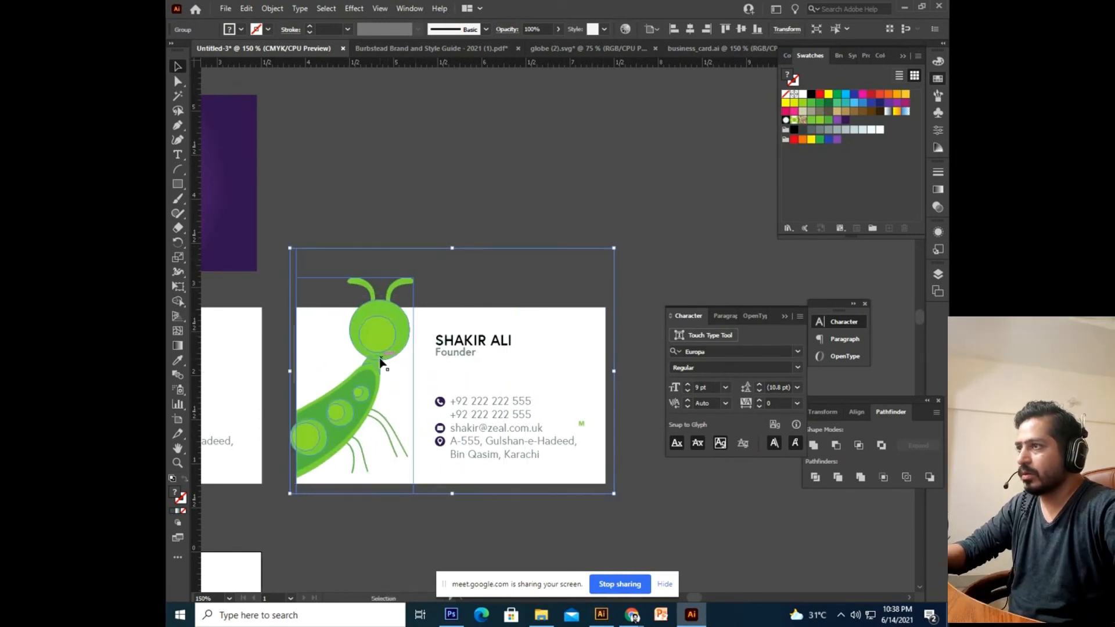
left_click_drag(617, 250, 627, 293)
key("Right")
key("Right")
key("Up")
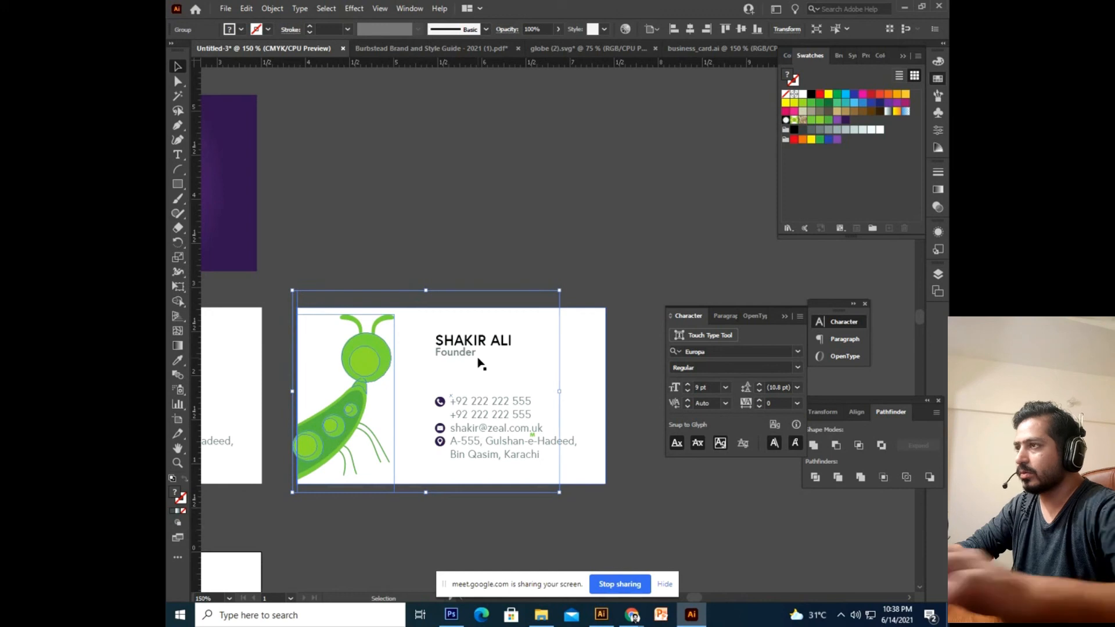
left_click(317, 196)
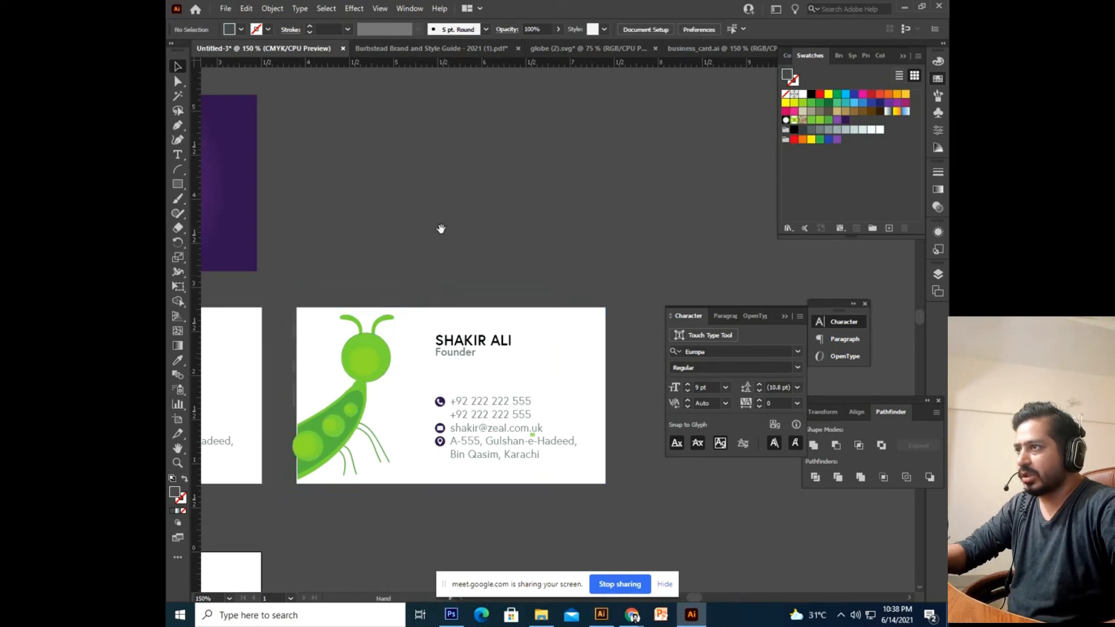
left_click_drag(441, 229, 573, 151)
left_click_drag(451, 369, 465, 369)
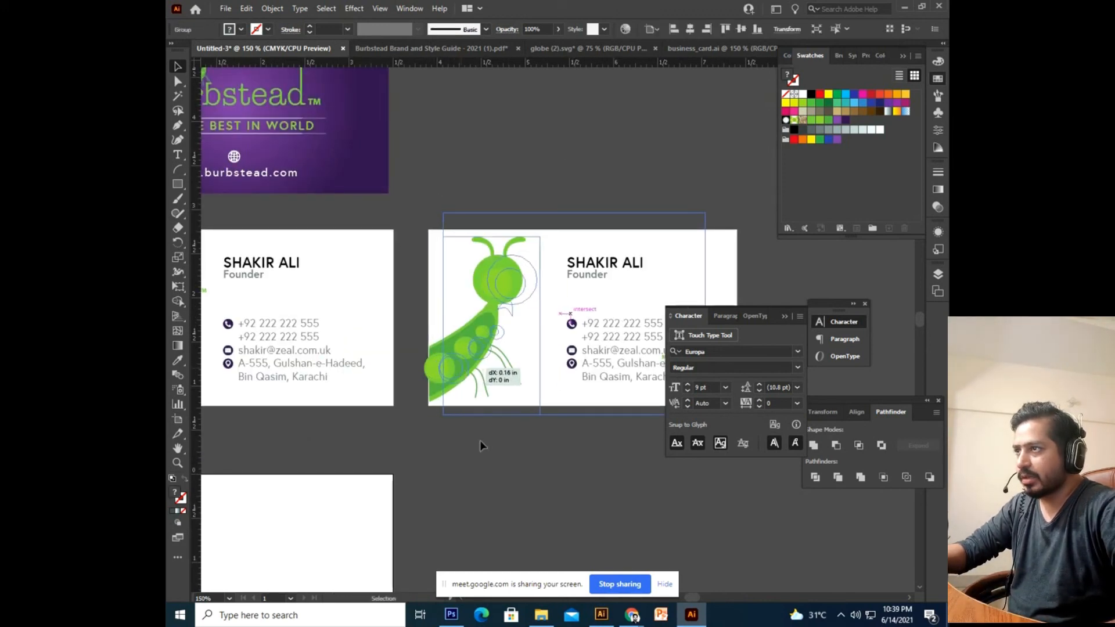
left_click(481, 441)
key("ctrl+equal")
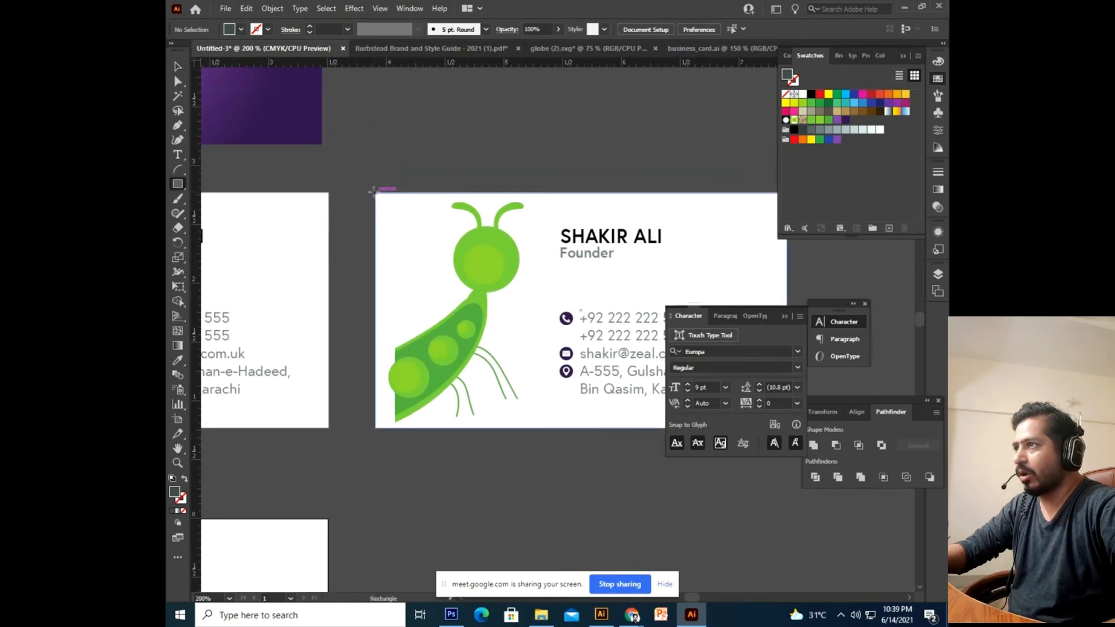
Draw a narrow rectangle down the second card's left edge and fill it green.
left_click_drag(374, 193, 399, 428)
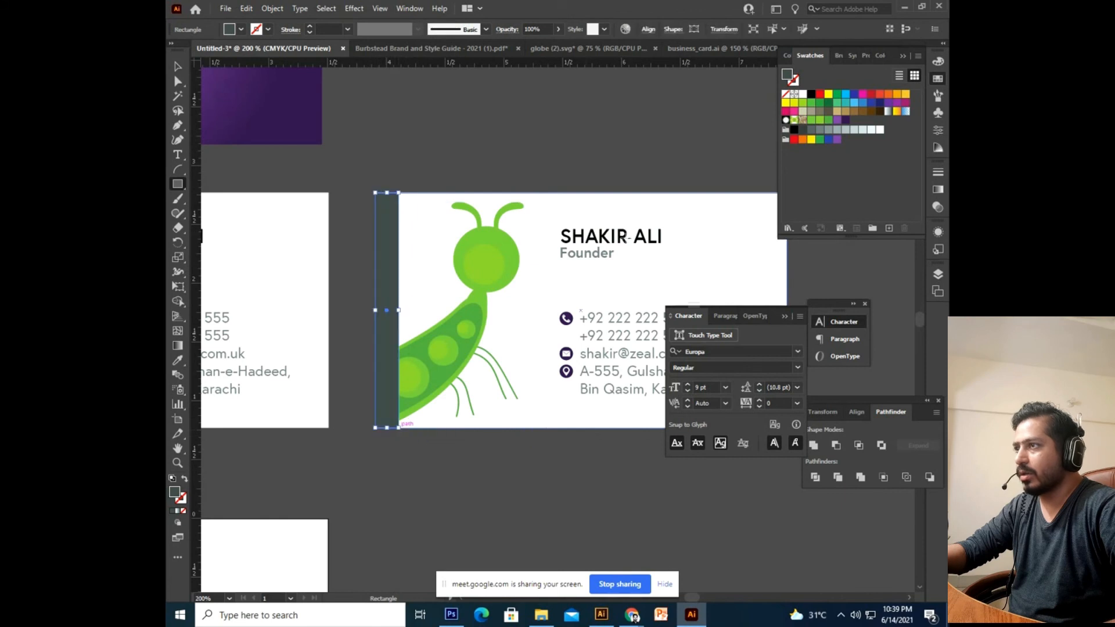
left_click(829, 120)
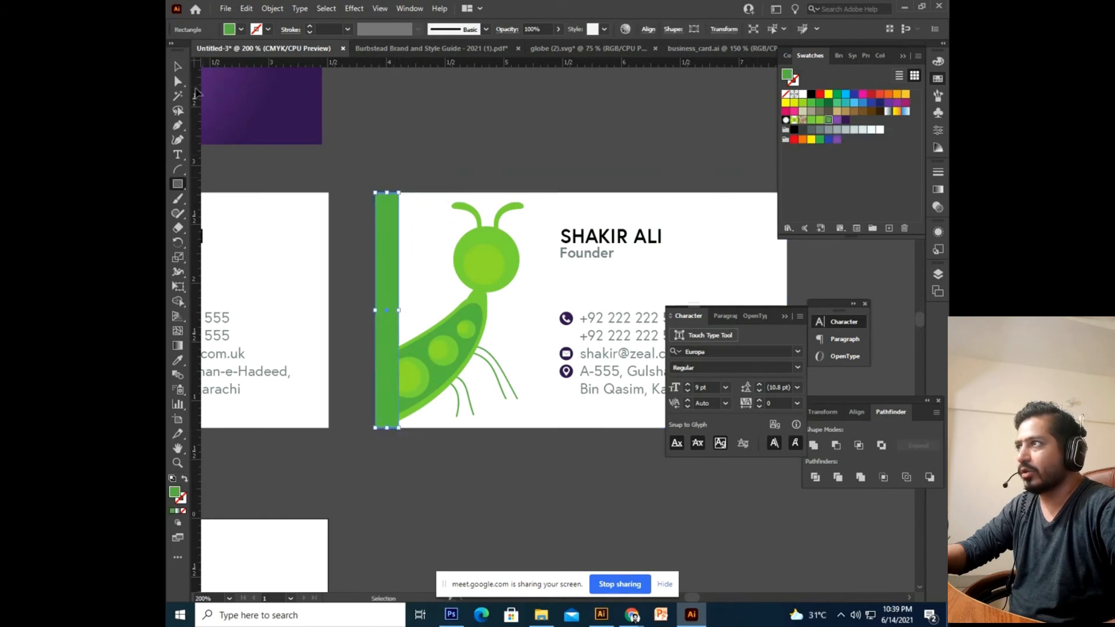
left_click(499, 149)
key("ctrl+minus")
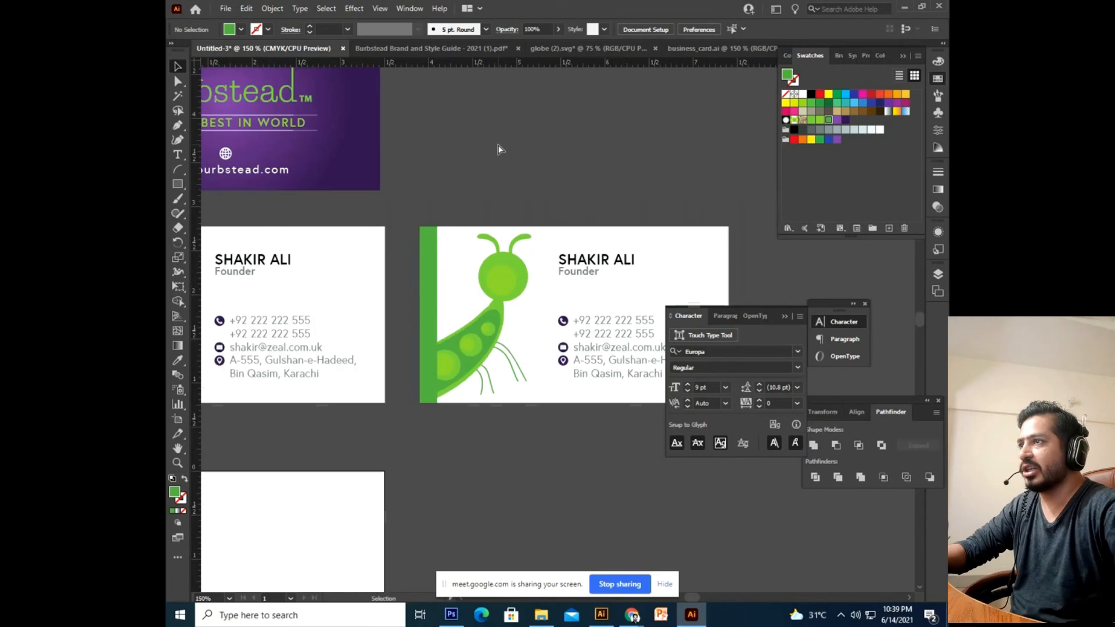
left_click_drag(501, 287, 643, 303)
left_click_drag(432, 381, 326, 381)
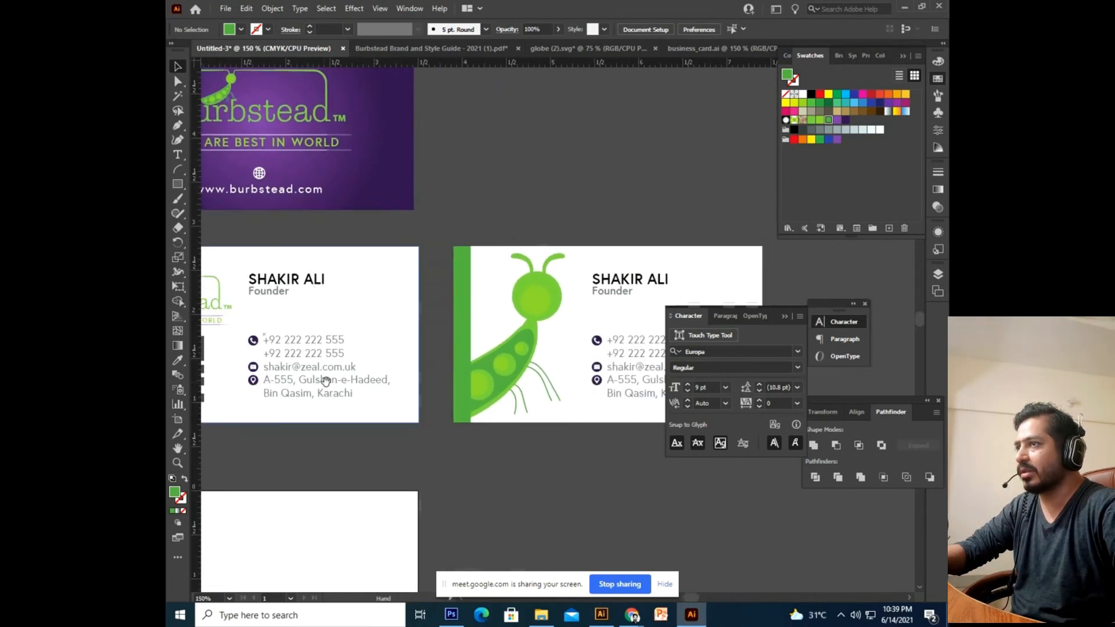
left_click_drag(406, 399, 327, 405)
left_click_drag(527, 412, 458, 399)
left_click_drag(421, 312, 424, 355)
left_click(483, 257)
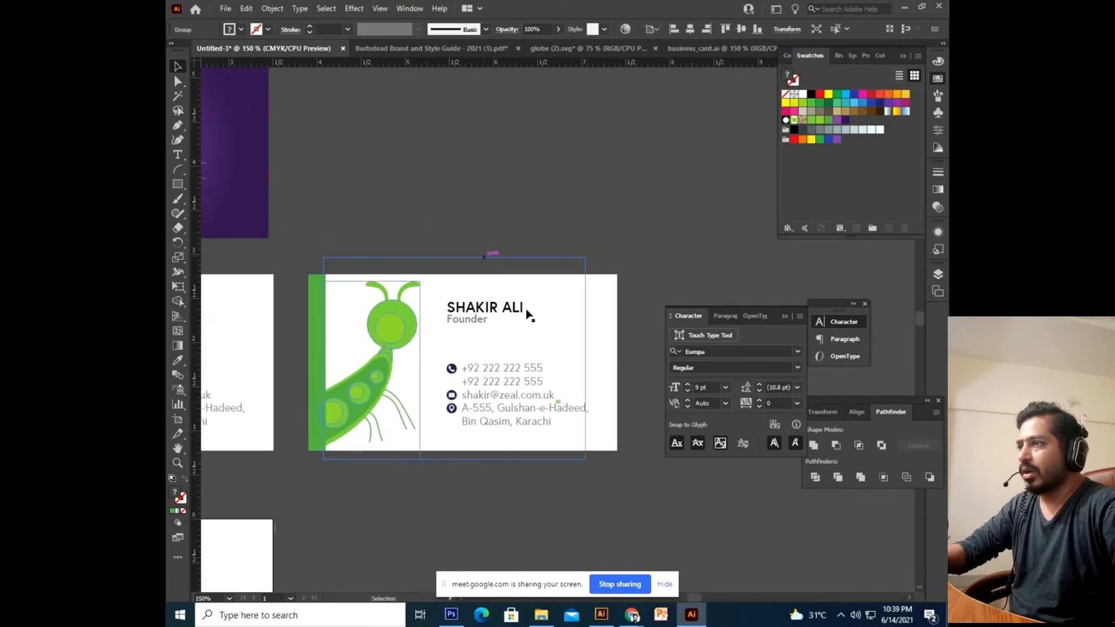
left_click_drag(525, 310, 509, 270)
left_click_drag(557, 209, 559, 164)
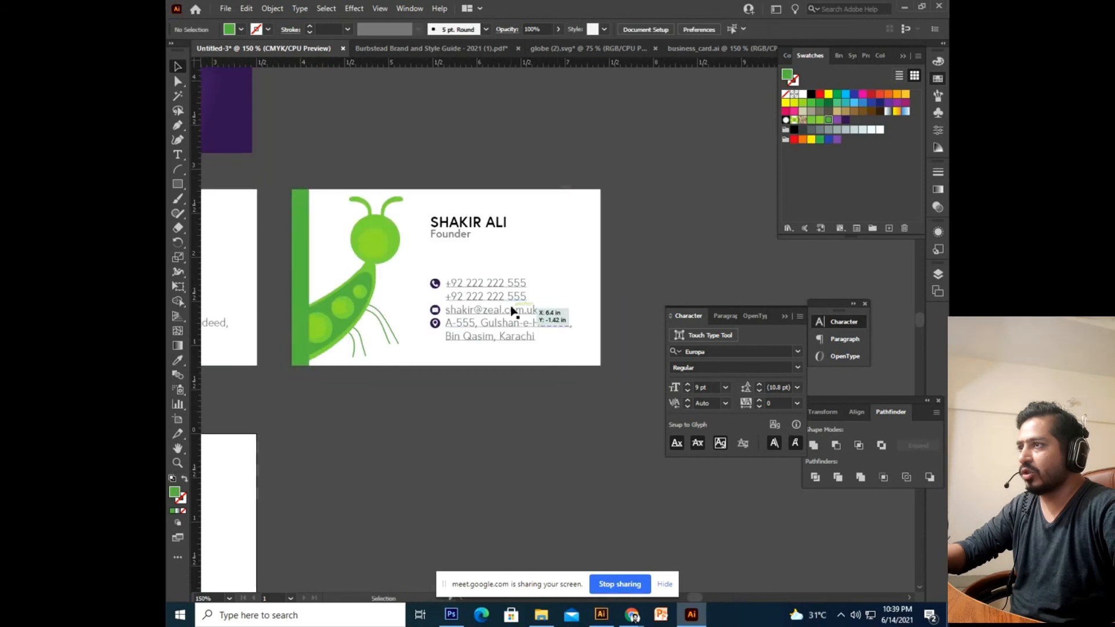
Draw a tall rectangle behind the contact icons on the second white card.
left_click(513, 308)
double_click(436, 316)
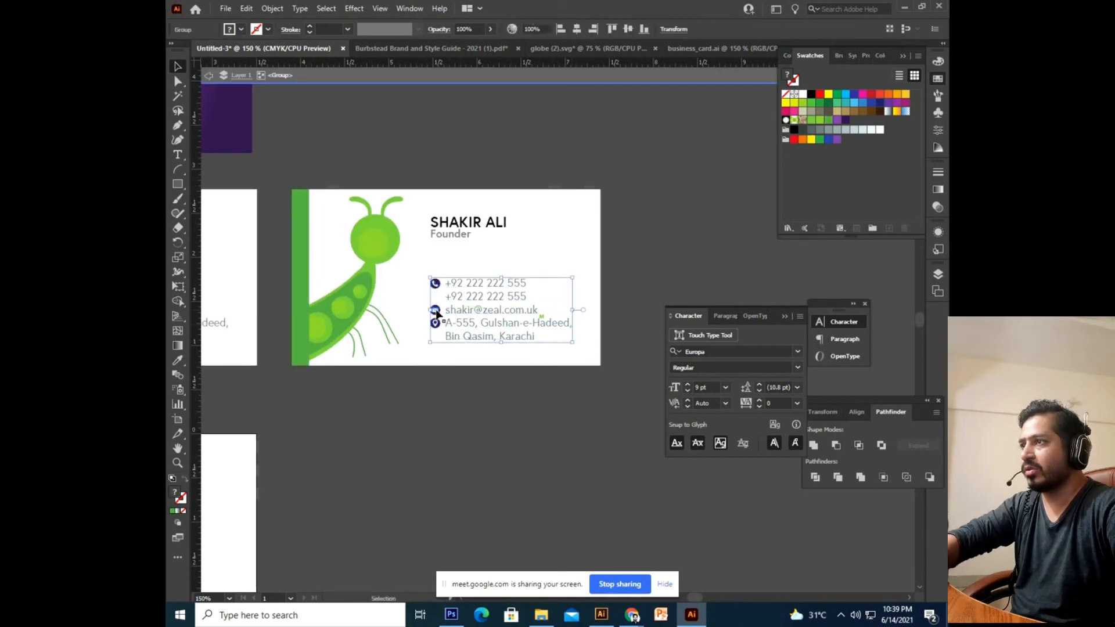
key("ctrl+equal")
key("ctrl+equal")
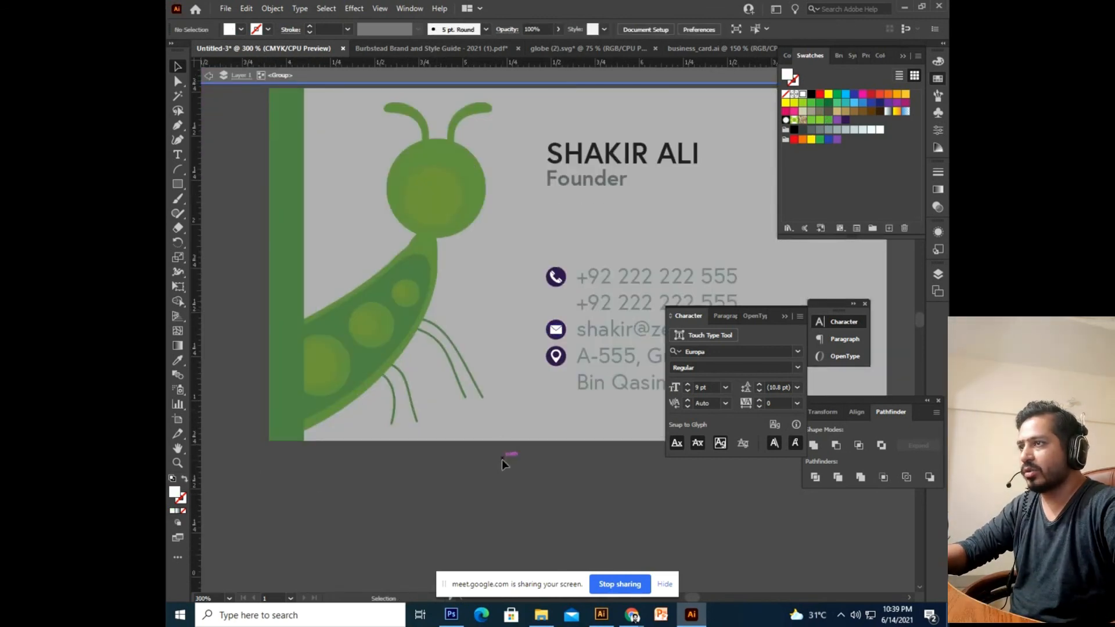
double_click(500, 454)
left_click(181, 185)
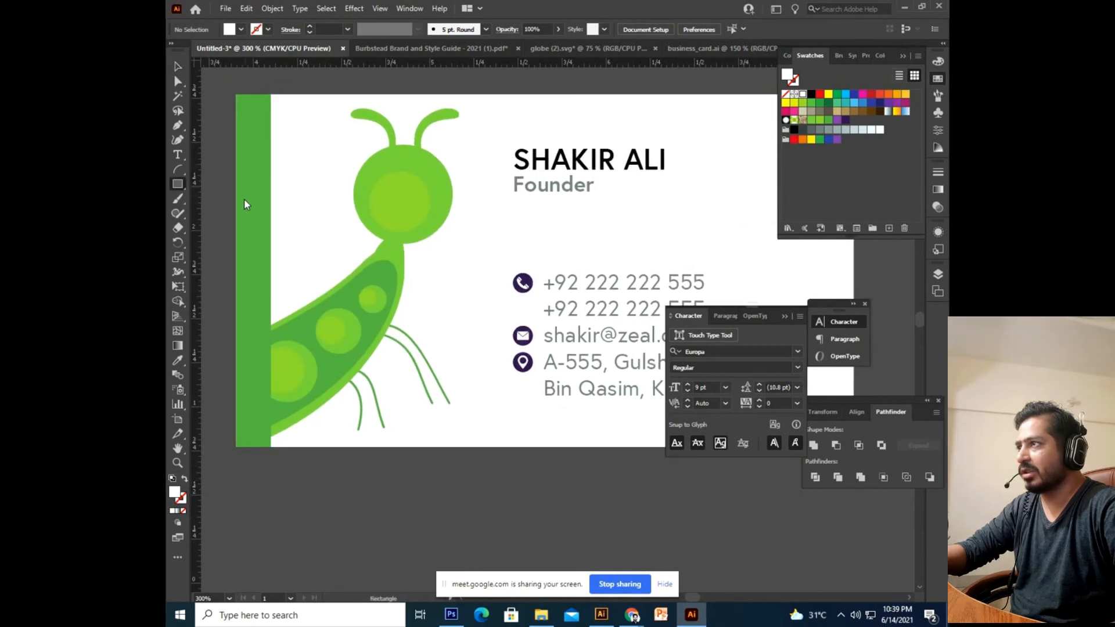
right_click(180, 187)
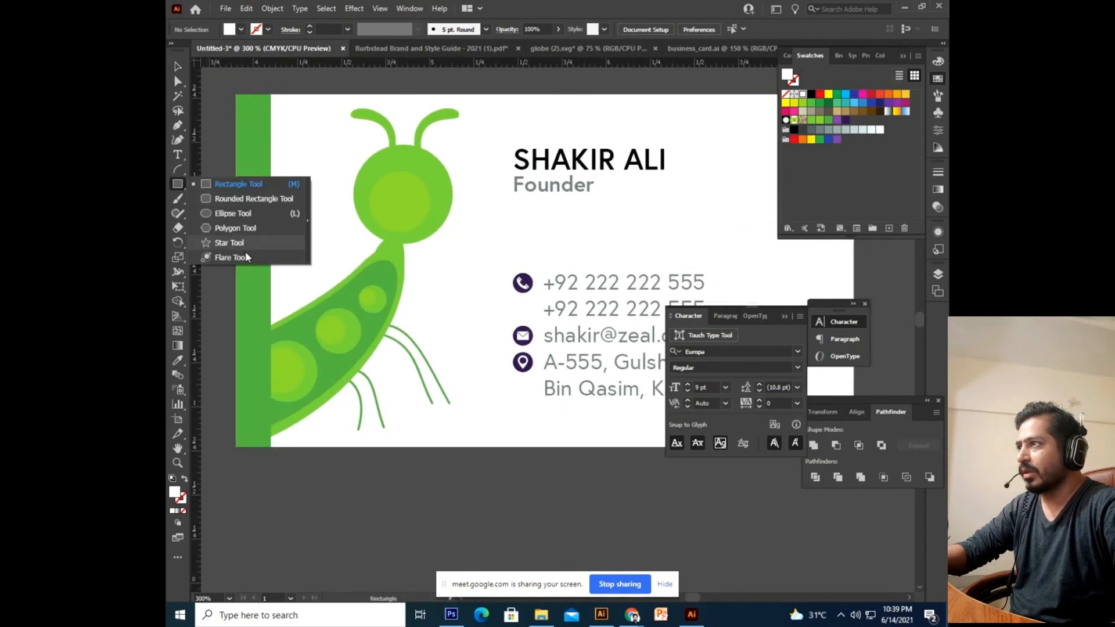
left_click(241, 186)
left_click_drag(492, 290, 493, 440)
Round the rectangle's top corners and fill it with purple.
left_click(177, 82)
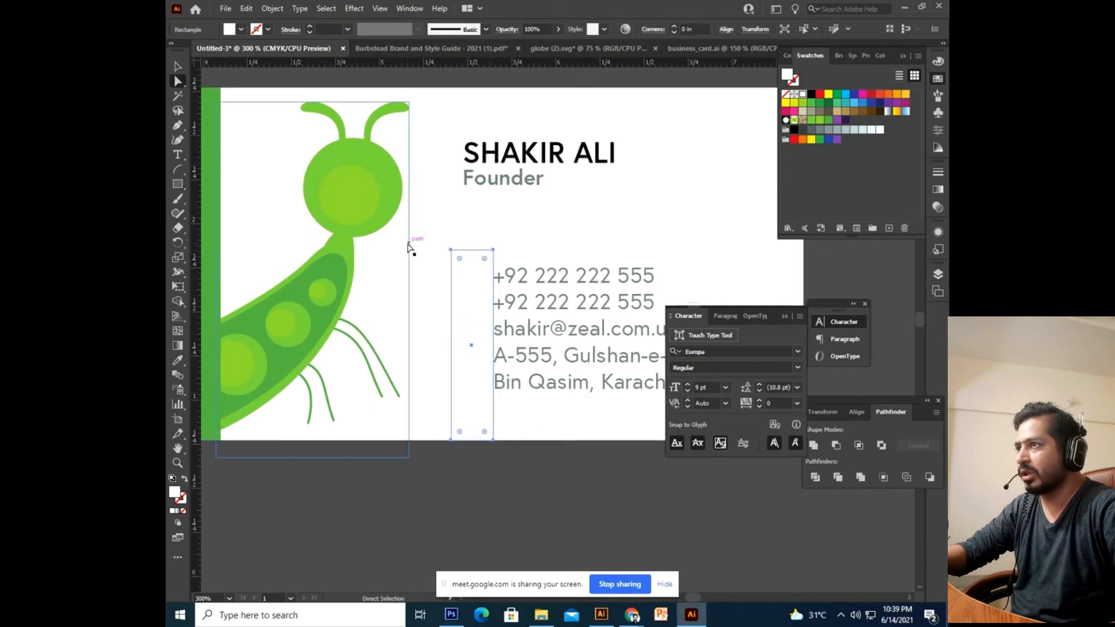
left_click_drag(485, 262, 480, 317)
left_click(183, 63)
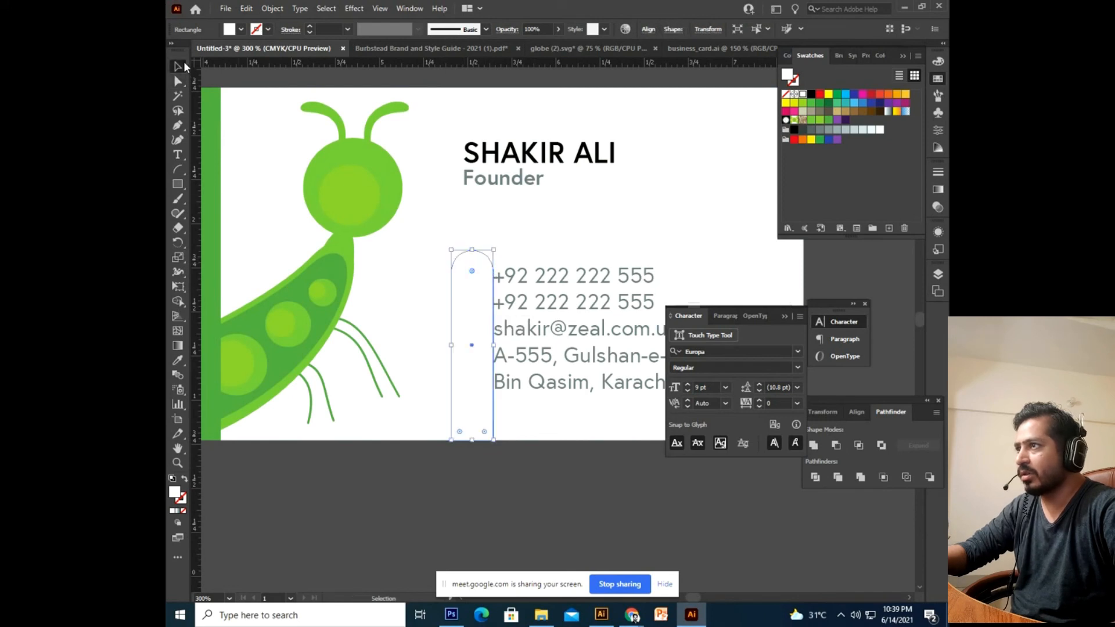
left_click(836, 120)
left_click(829, 120)
left_click(837, 120)
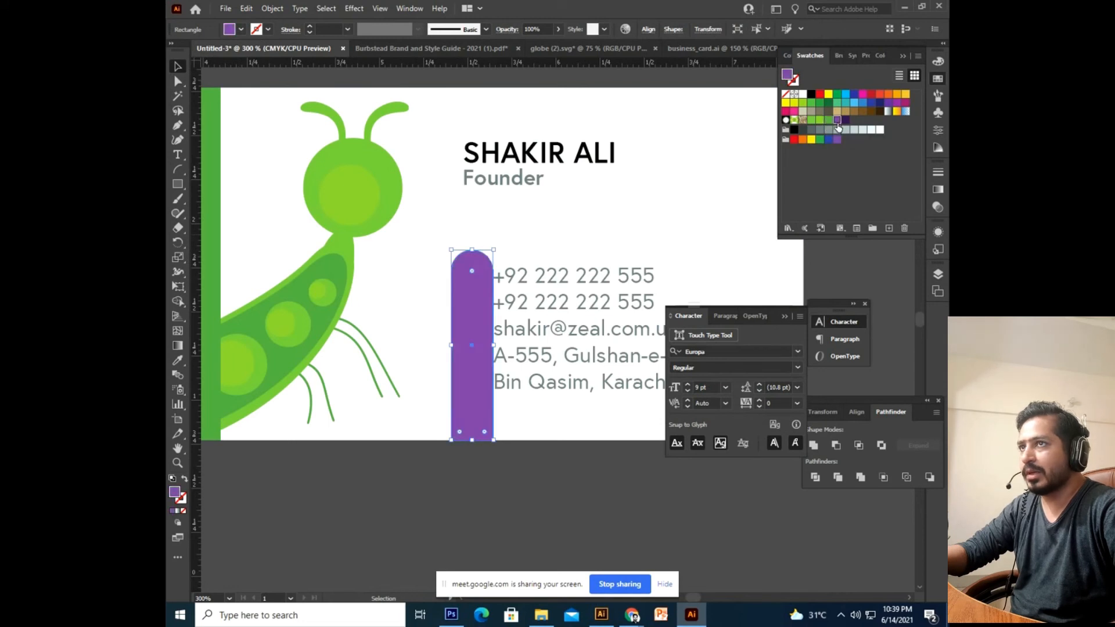
left_click(846, 121)
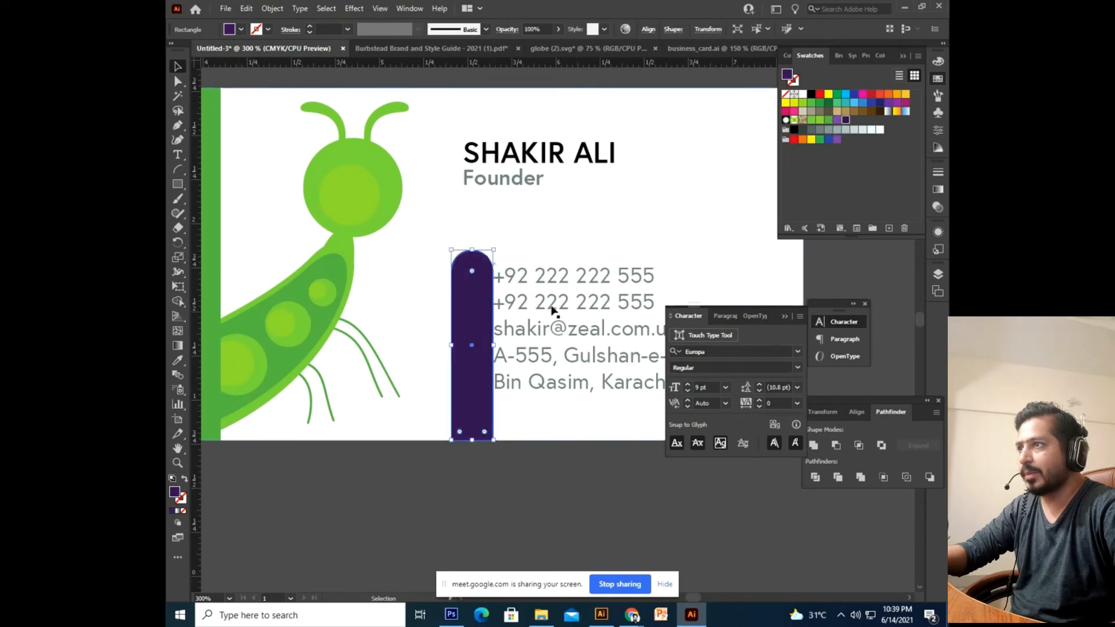
left_click_drag(744, 225, 712, 229)
left_click(838, 122)
left_click_drag(541, 334, 517, 334)
Nudge the contact details group slightly right, beside the purple bar.
left_click(504, 336)
key("Right")
key("Right")
key("Right")
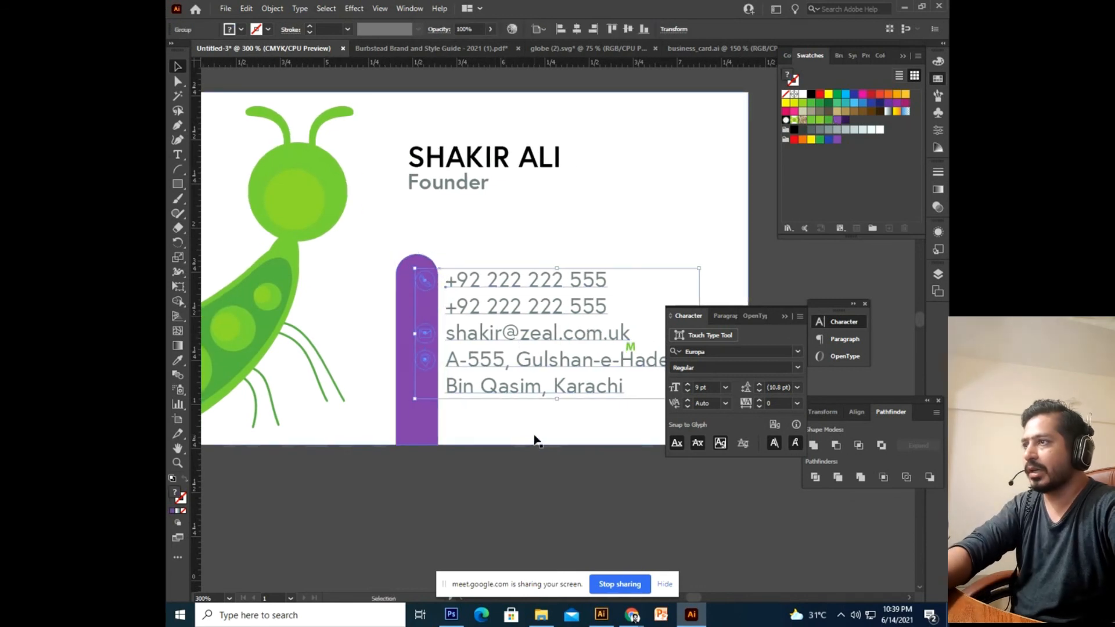
left_click(436, 349)
double_click(430, 340)
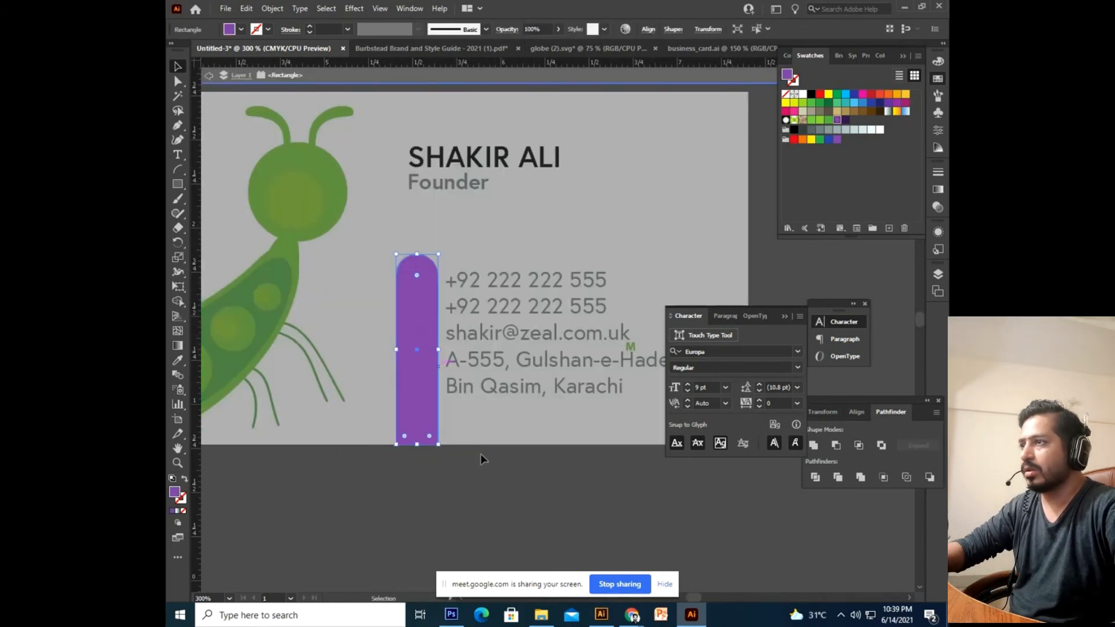
double_click(501, 410)
left_click(507, 366)
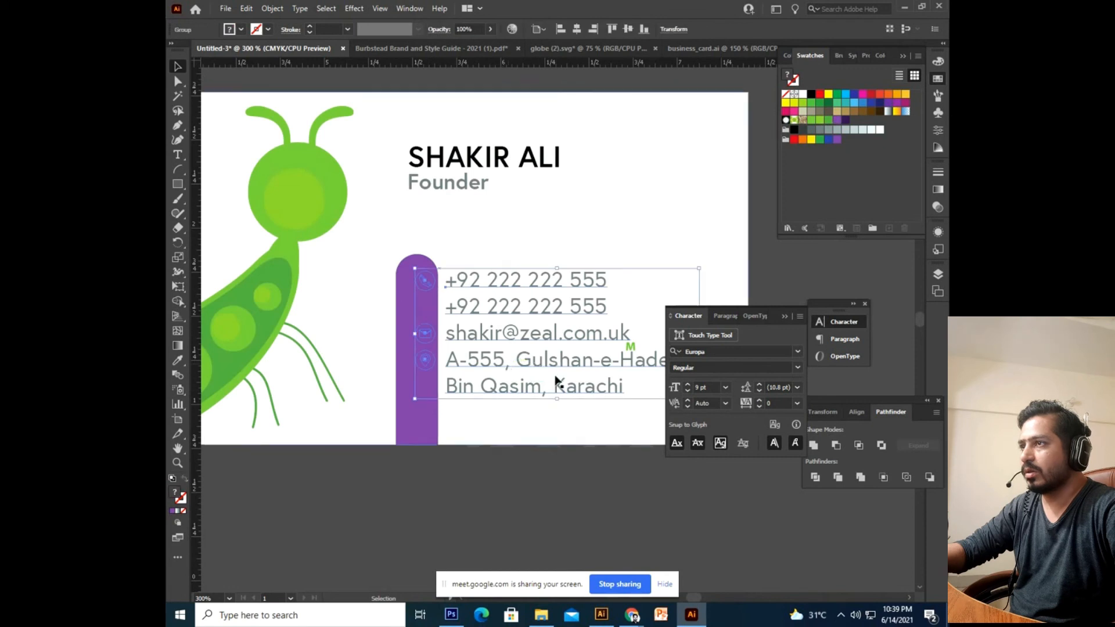
left_click(633, 352)
double_click(633, 351)
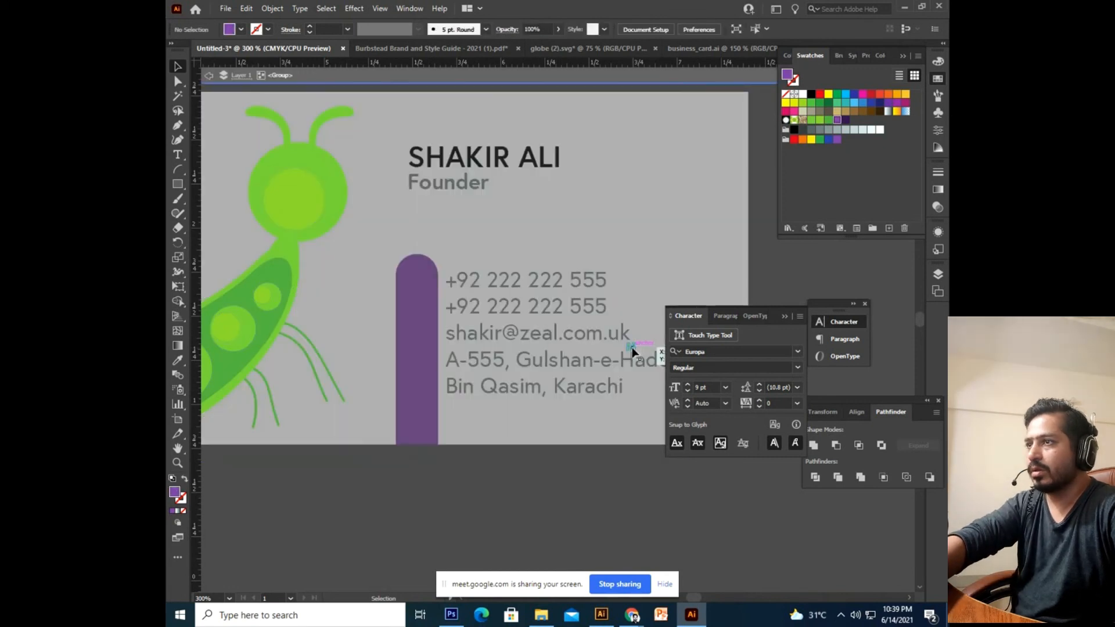
double_click(601, 460)
left_click(509, 372)
Move the phone, email and location icons left into the purple bar.
double_click(497, 365)
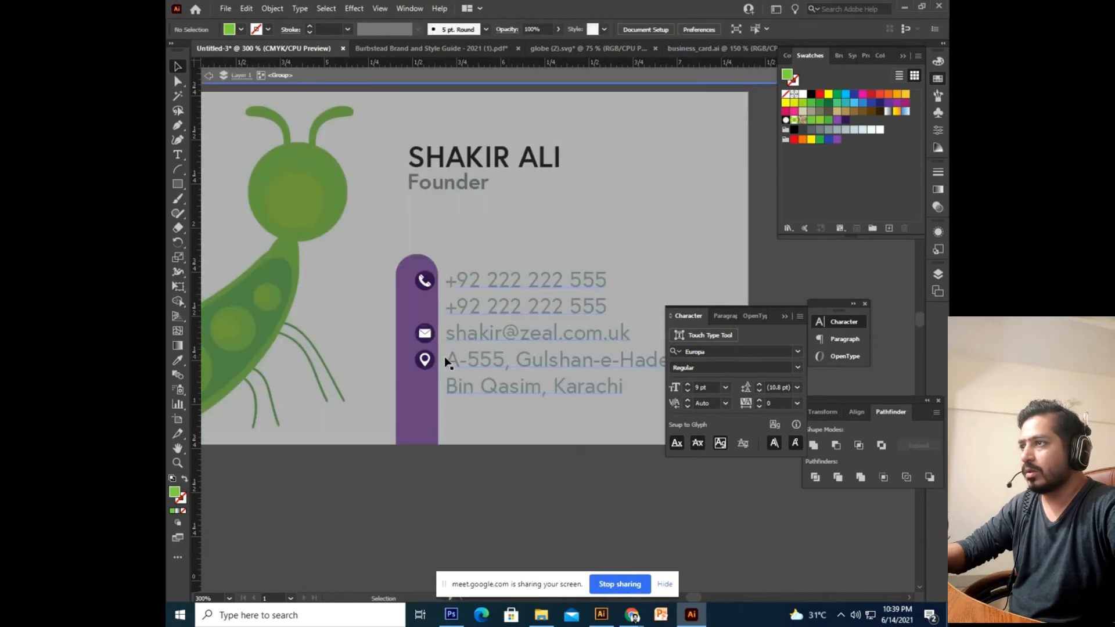
left_click(425, 360)
left_click(440, 255)
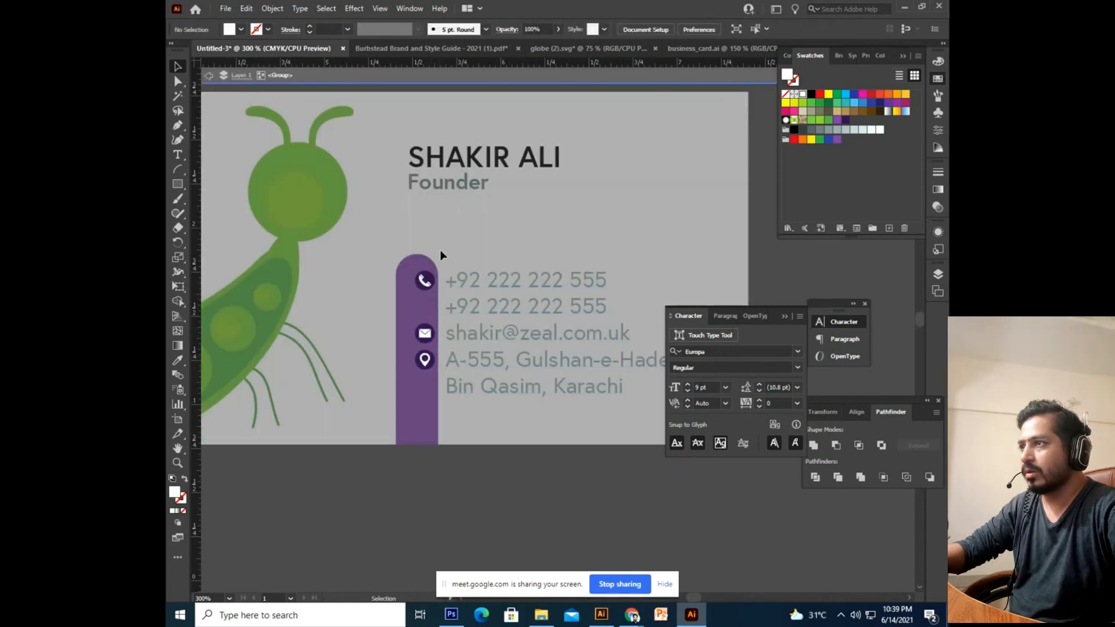
left_click_drag(404, 383, 405, 385)
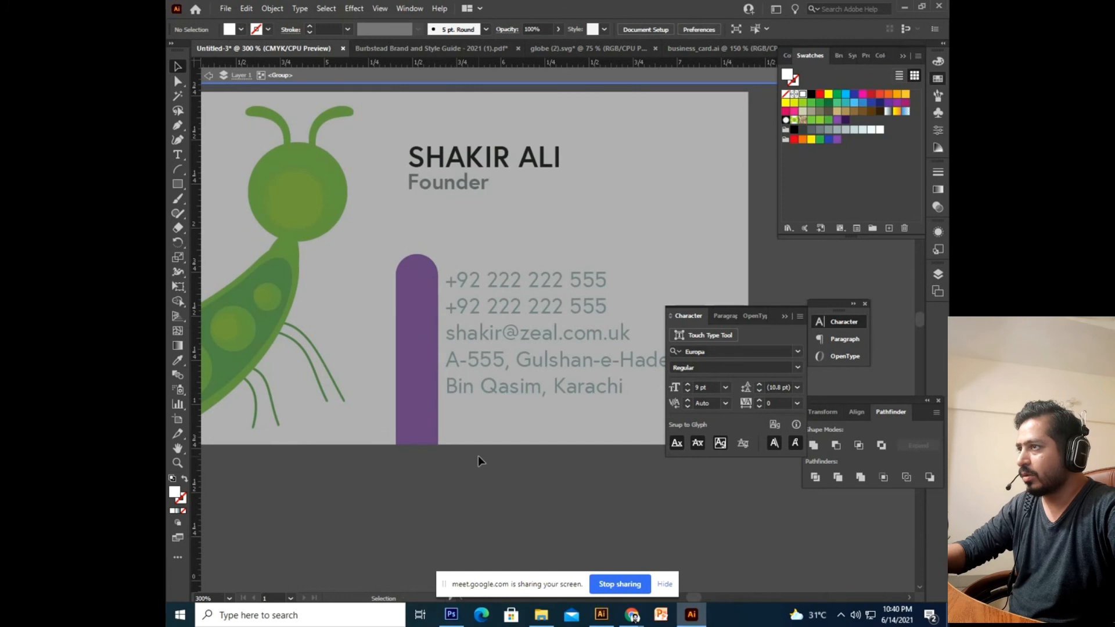
double_click(493, 480)
key("Left")
key("Left")
key("Left")
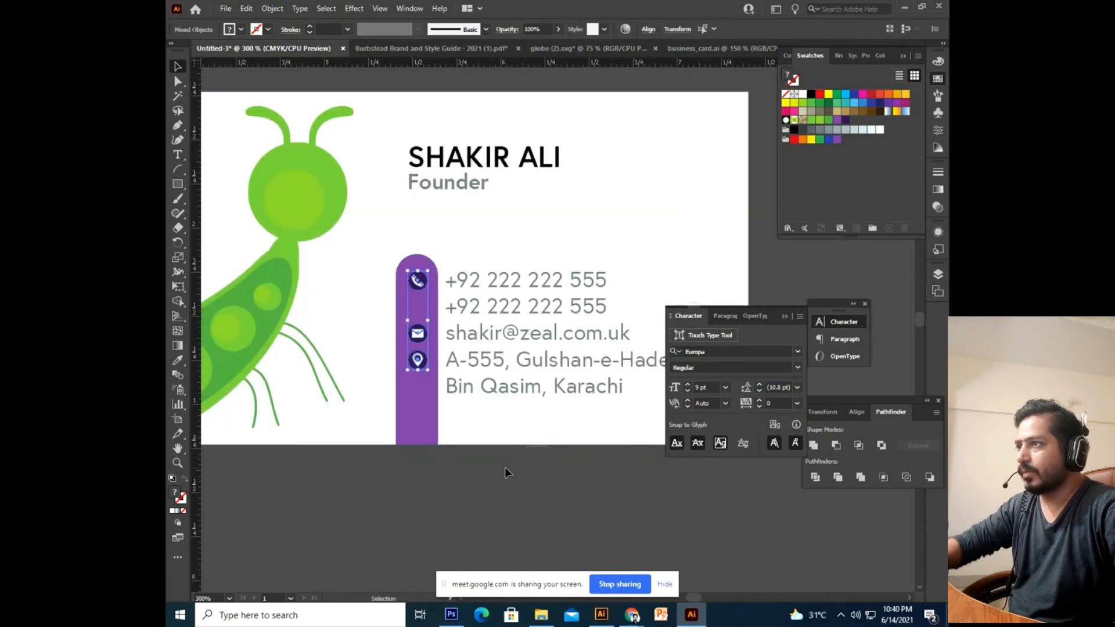
left_click(505, 469)
left_click_drag(461, 480, 485, 517)
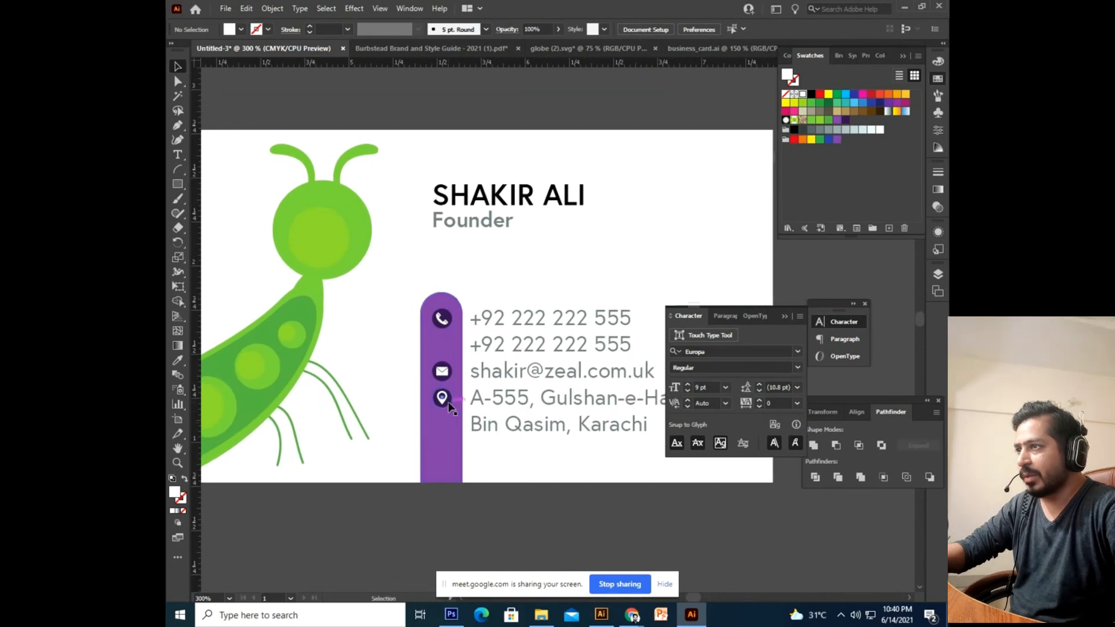
Fine-tune the icon circles and shift the contact text slightly right of the bar.
left_click(449, 403)
left_click_drag(462, 441, 411, 425)
left_click_drag(488, 505, 443, 438)
left_click(441, 435)
key("ctrl+minus")
key("ctrl+minus")
key("ctrl+plus")
left_click_drag(441, 436, 433, 476)
left_click(465, 363)
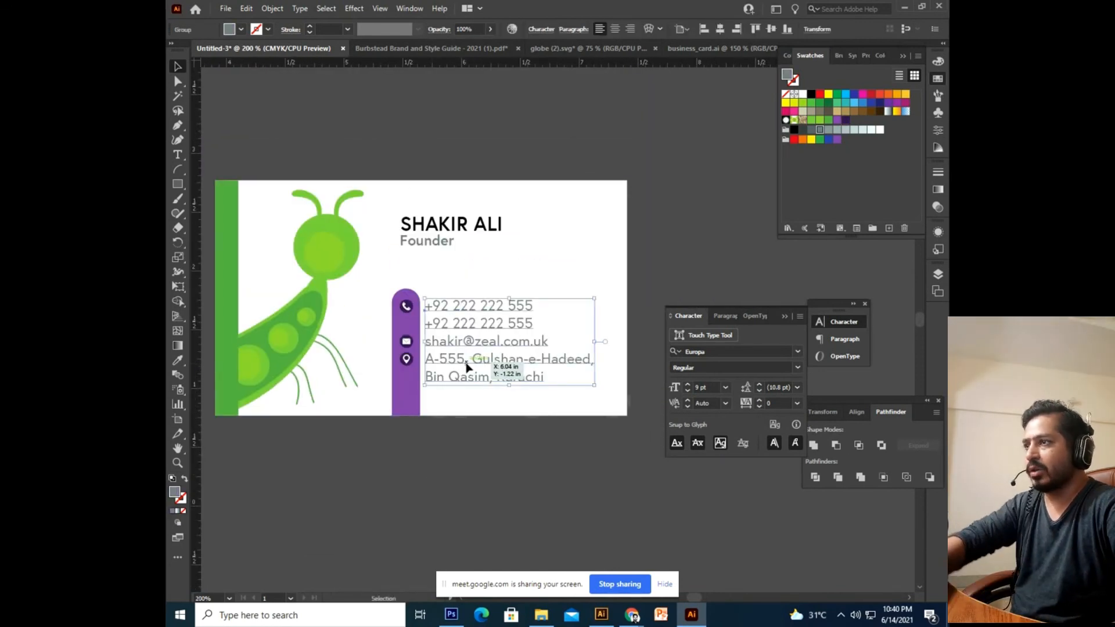
left_click_drag(467, 366, 472, 367)
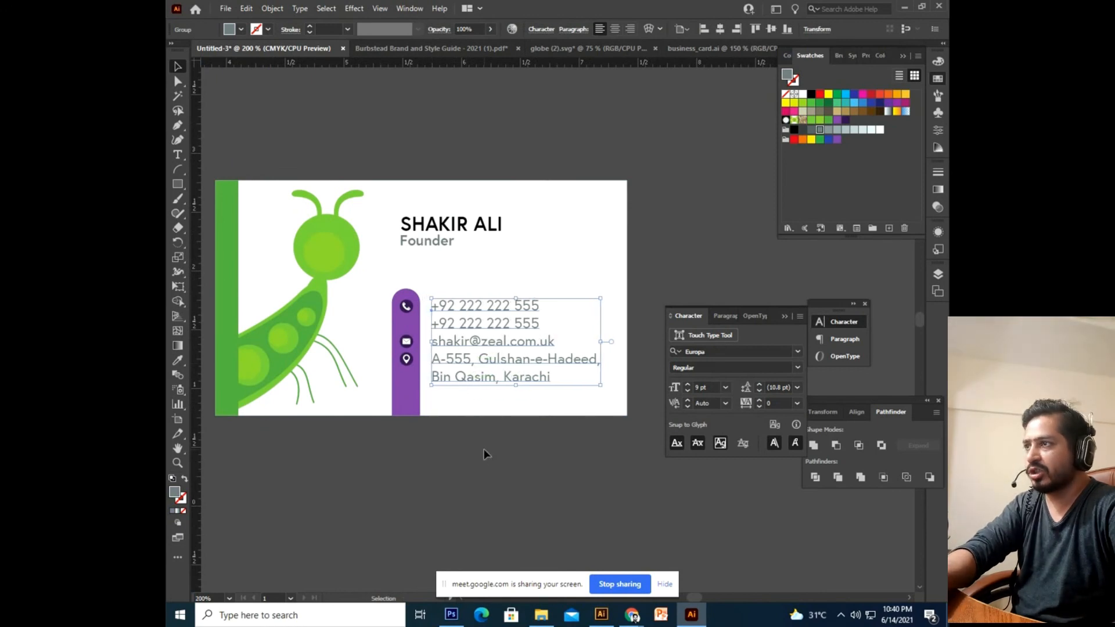
left_click(483, 448)
left_click_drag(417, 464, 473, 453)
key("ctrl+minus")
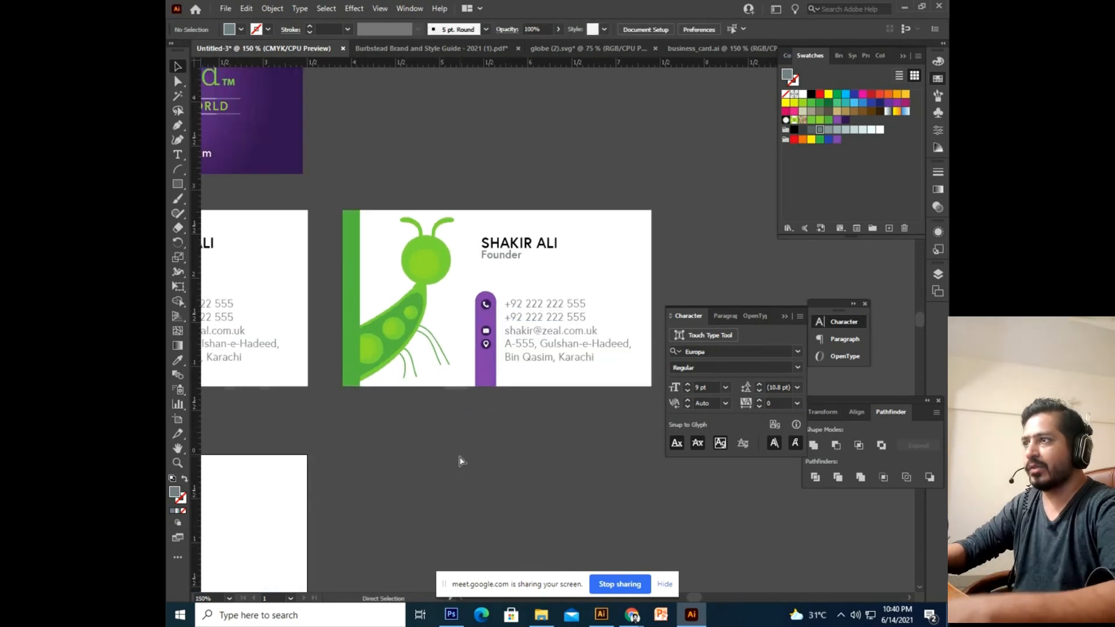
key("ctrl+plus")
Fill the contact bar with a darker green.
left_click(443, 406)
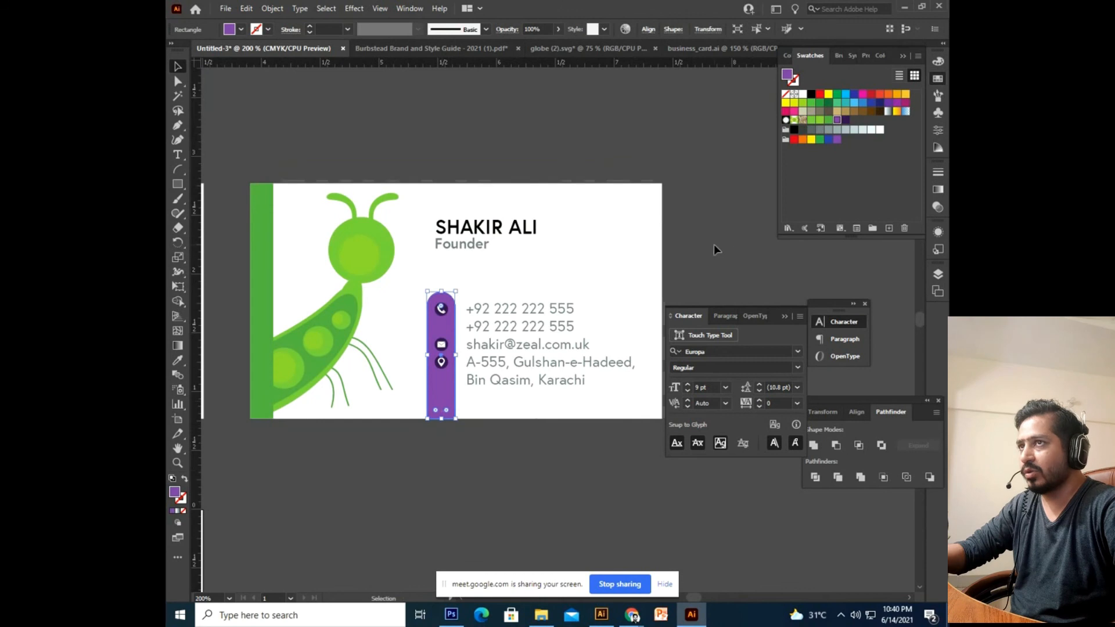
left_click(822, 120)
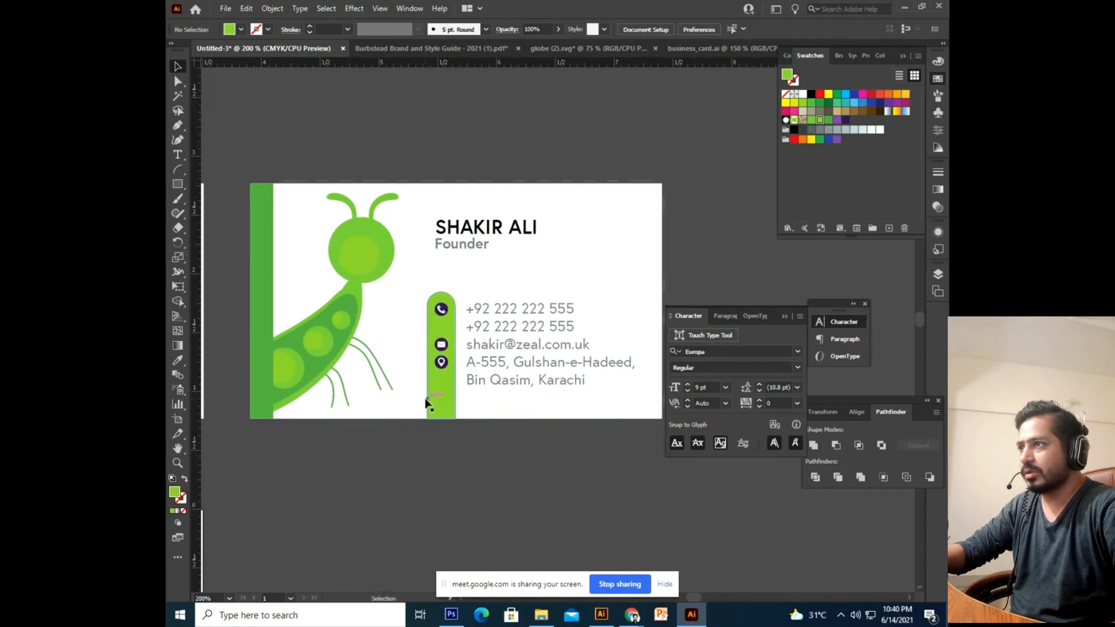
left_click(828, 120)
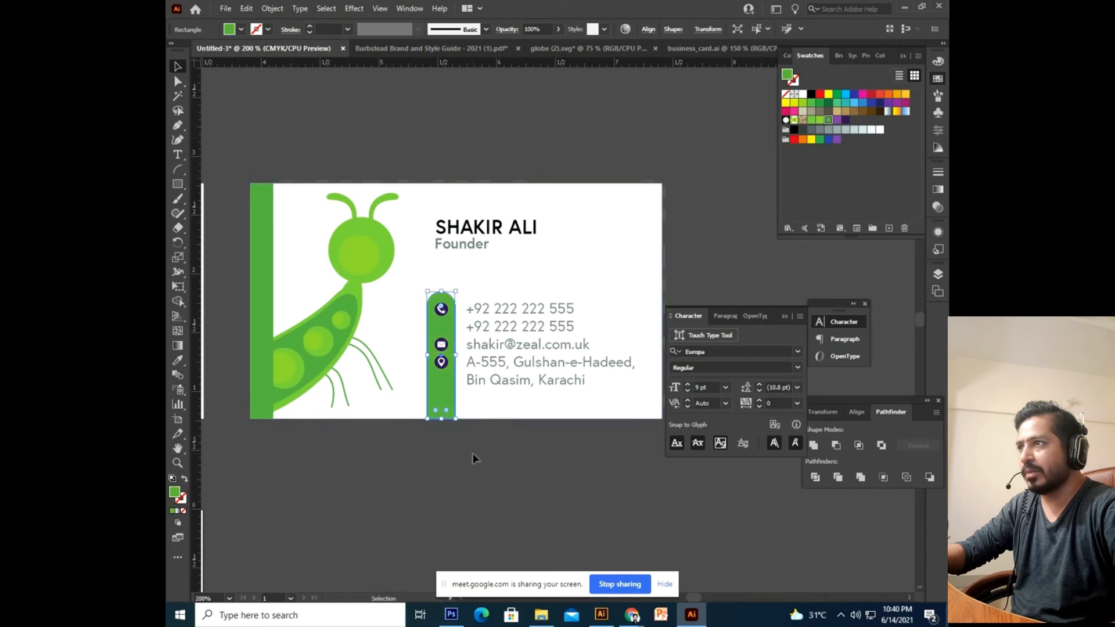
key("ctrl+plus")
left_click_drag(474, 458, 427, 449)
left_click(437, 458)
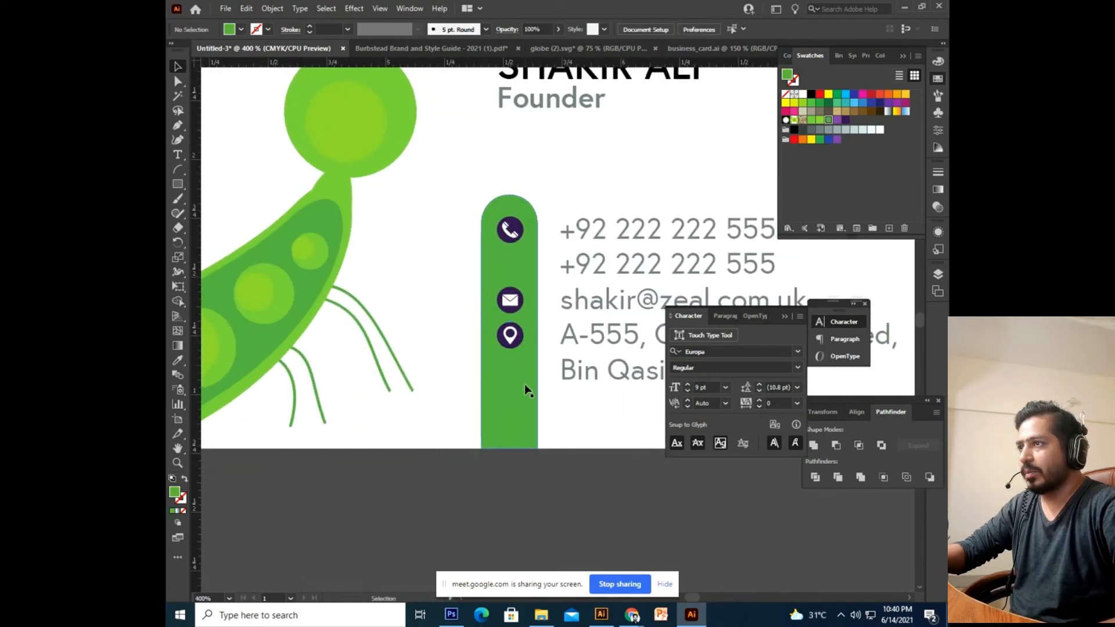
Make the contact icon circles white.
double_click(519, 344)
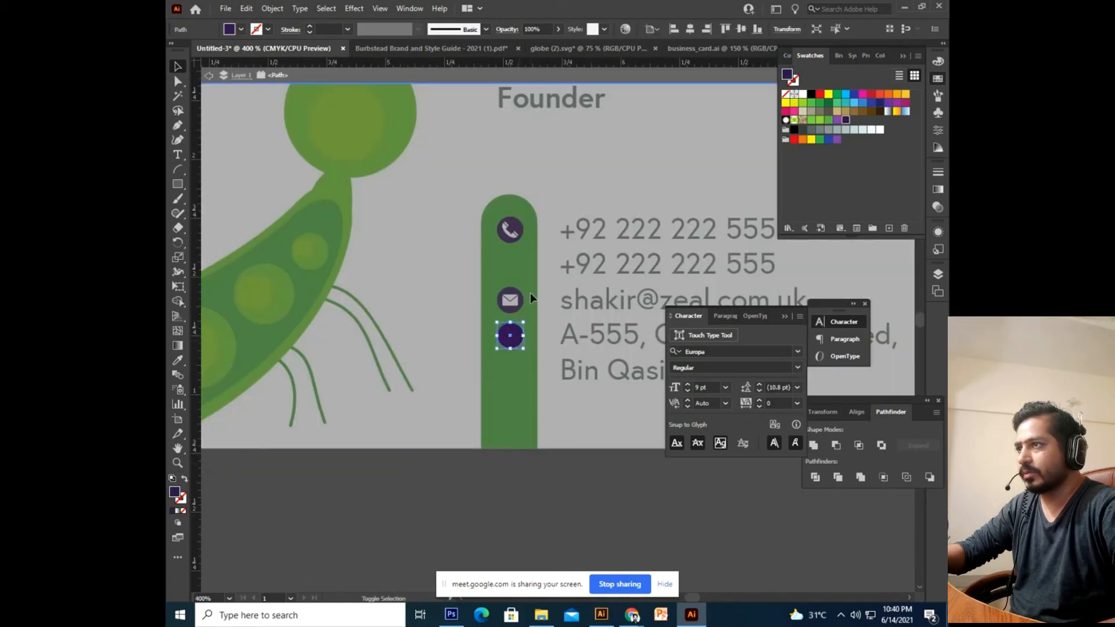
double_click(546, 521)
left_click(523, 339)
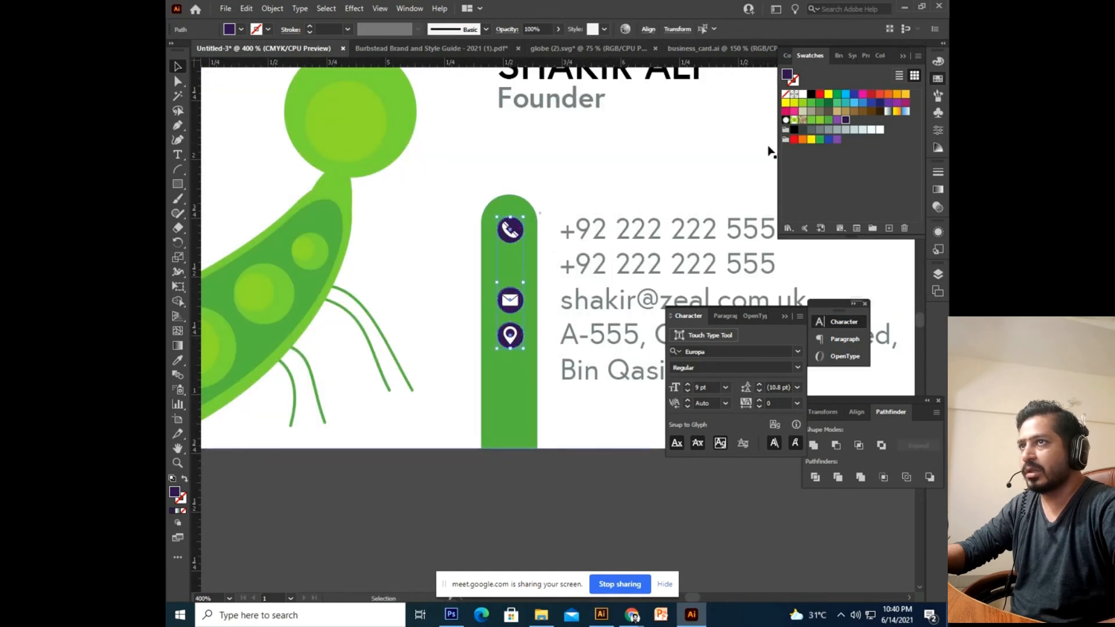
left_click(820, 120)
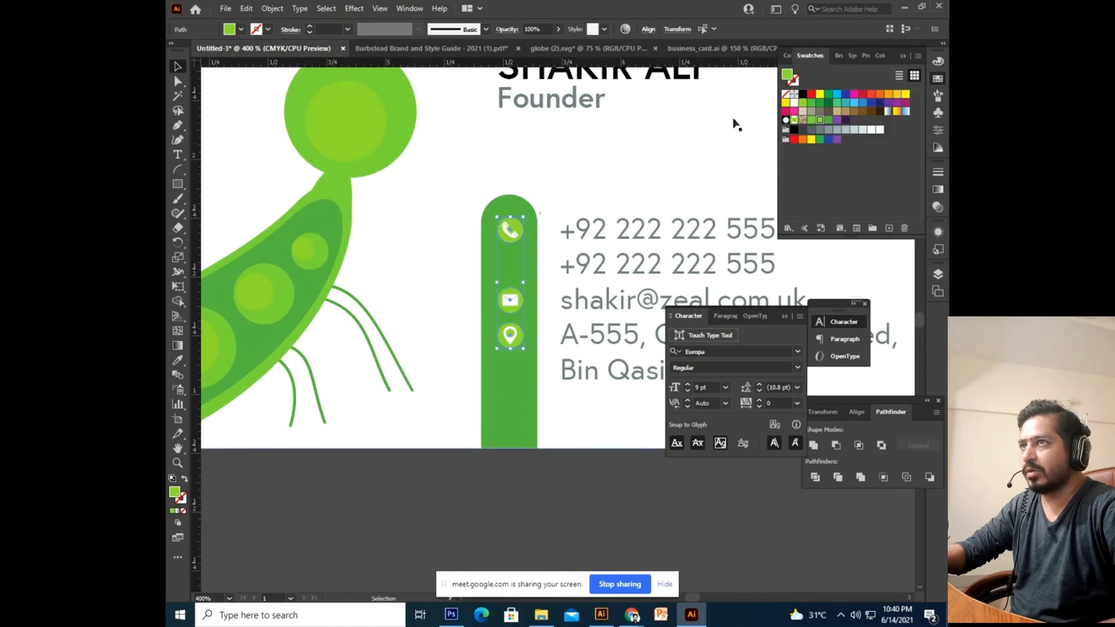
left_click(794, 103)
Colour the phone, mail and pin symbols with the bar's green.
left_click(513, 332)
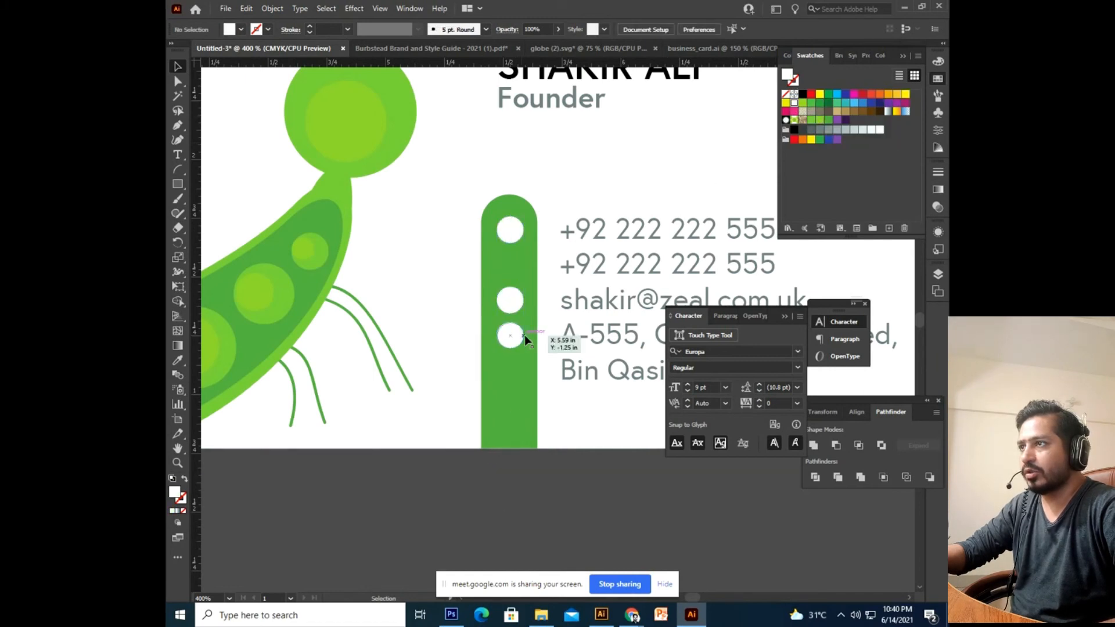
left_click(511, 229)
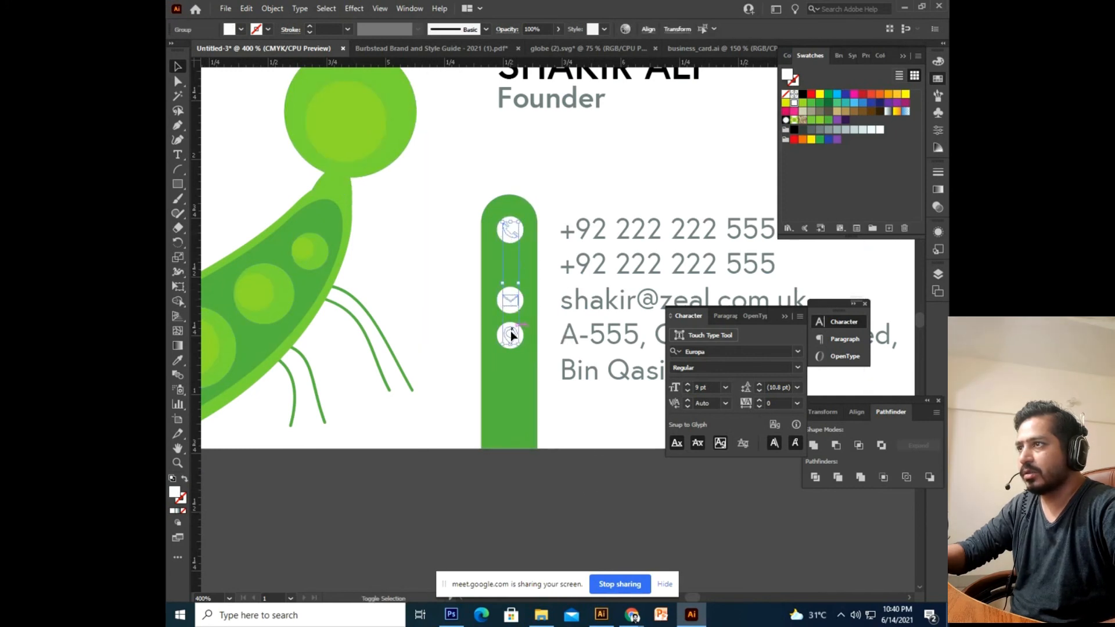
left_click(512, 336, "shift")
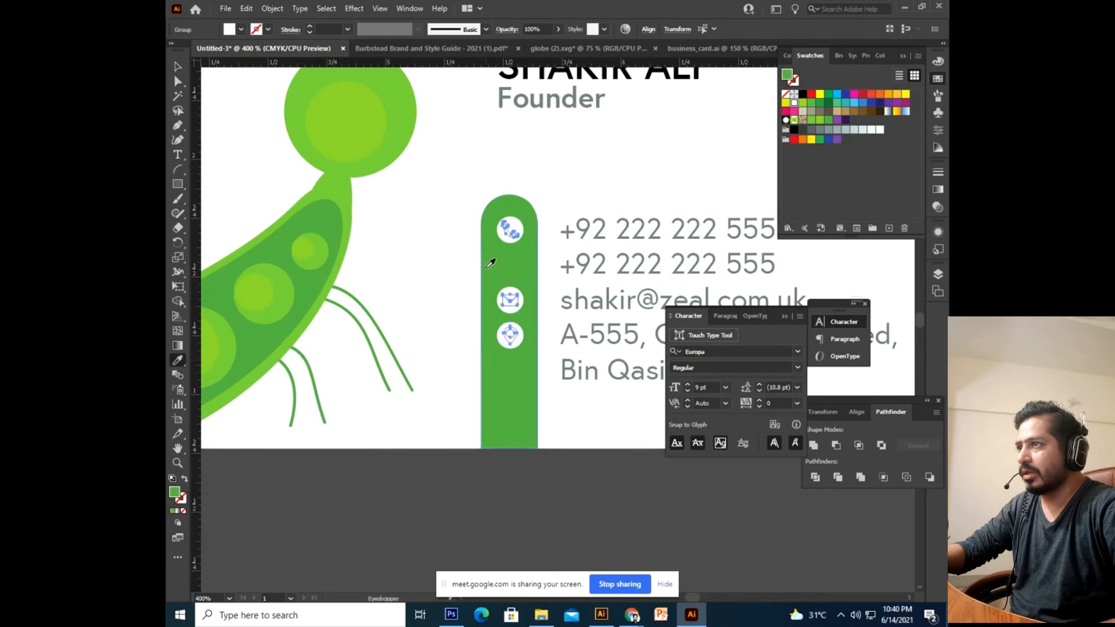
left_click(487, 531)
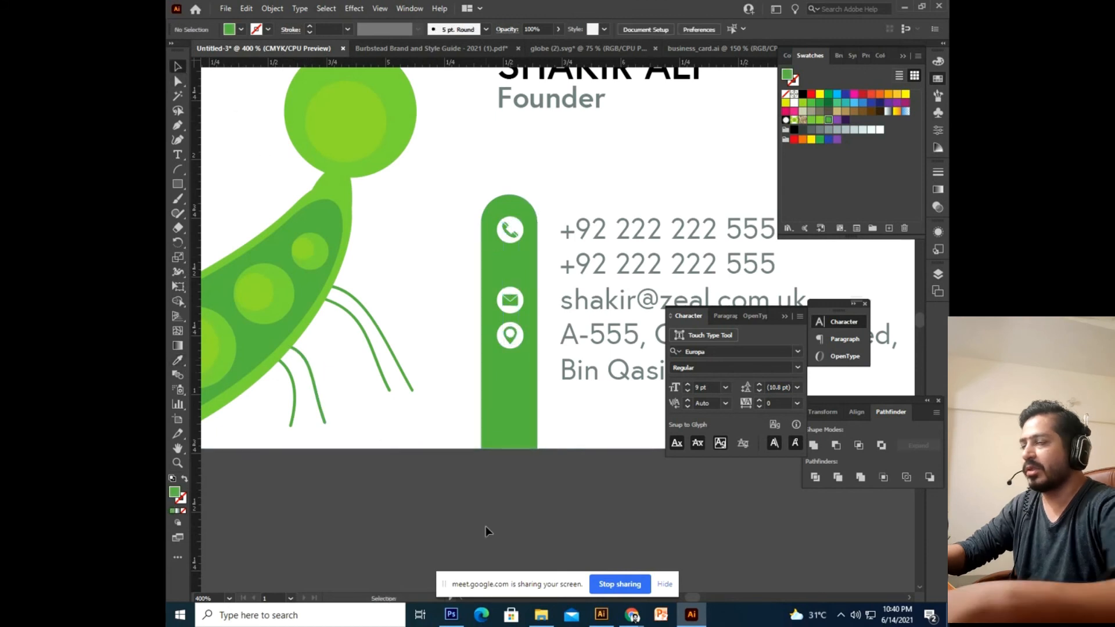
Duplicate all of the purple front card's artwork and place the copy beside the original.
key("ctrl+alt+0")
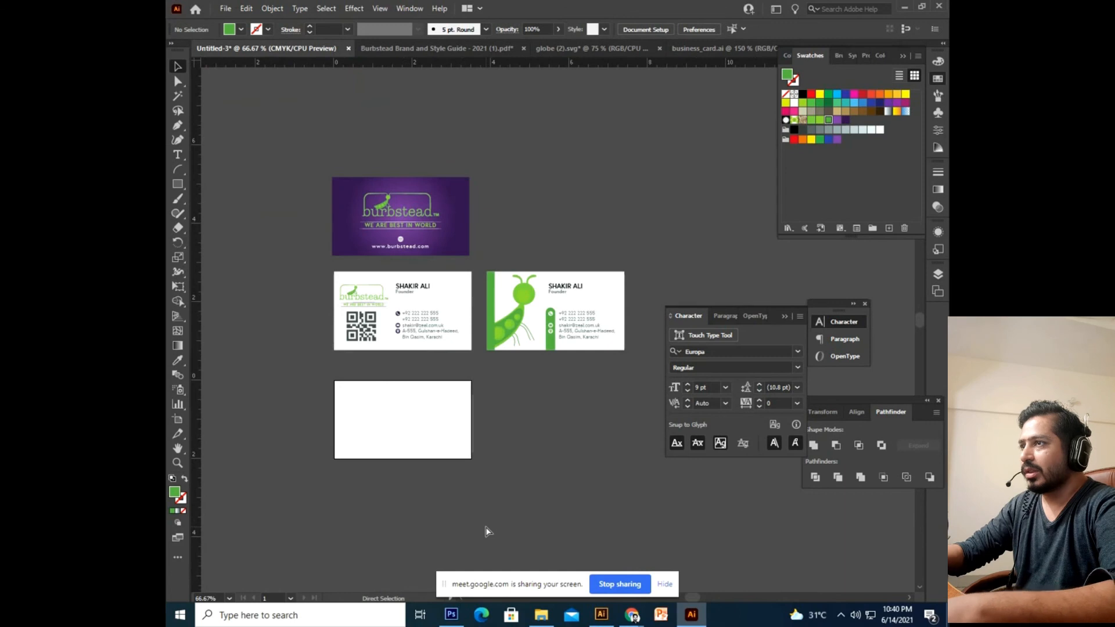
key("ctrl+minus")
key("ctrl+plus")
key("ctrl+plus")
key("space")
left_click_drag(524, 456, 492, 422)
key("ctrl+plus")
key("space")
left_click_drag(582, 259, 551, 370)
left_click_drag(419, 349, 529, 369)
left_click_drag(384, 349, 541, 414)
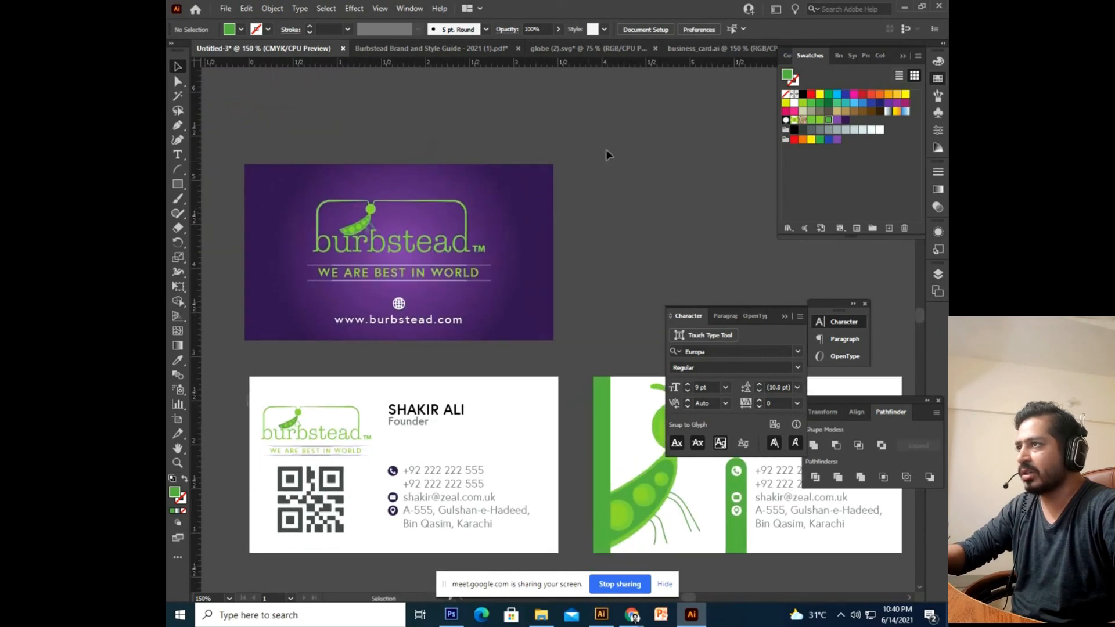
left_click_drag(230, 364, 235, 364)
left_click_drag(580, 389, 406, 348)
left_click_drag(557, 287, 621, 314)
key("ctrl+z")
key("ctrl+shift+z")
left_click_drag(379, 294, 347, 293)
left_click_drag(294, 257, 637, 256)
left_click_drag(554, 333, 411, 308)
Fill the copy's background rectangle with white sampled from the lower card.
left_click(702, 261)
left_click(536, 295)
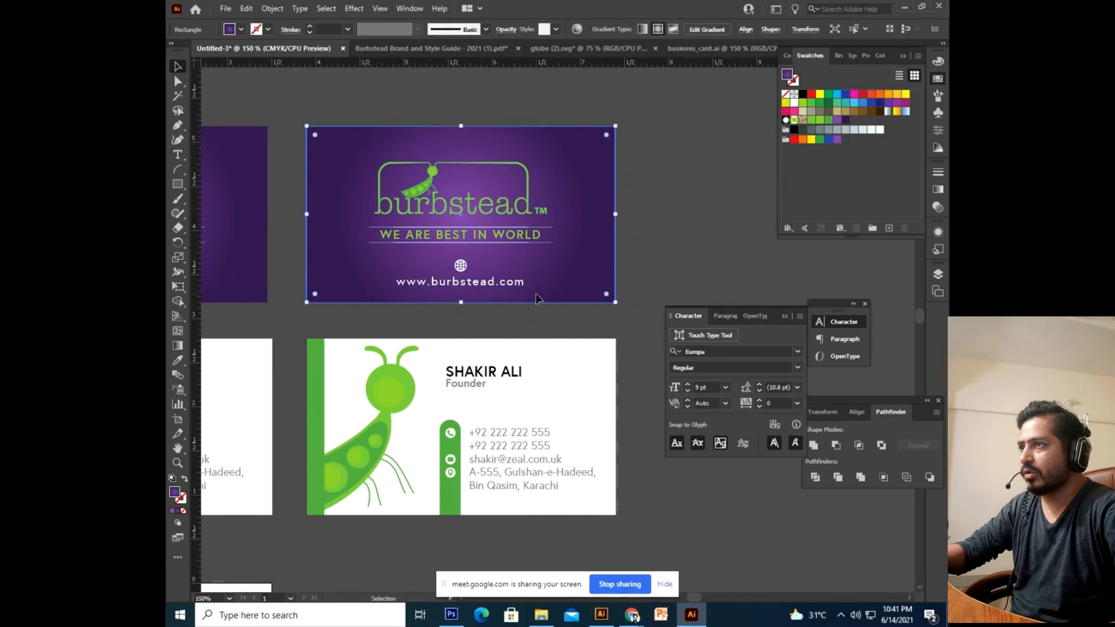
left_click(177, 362)
left_click(558, 384)
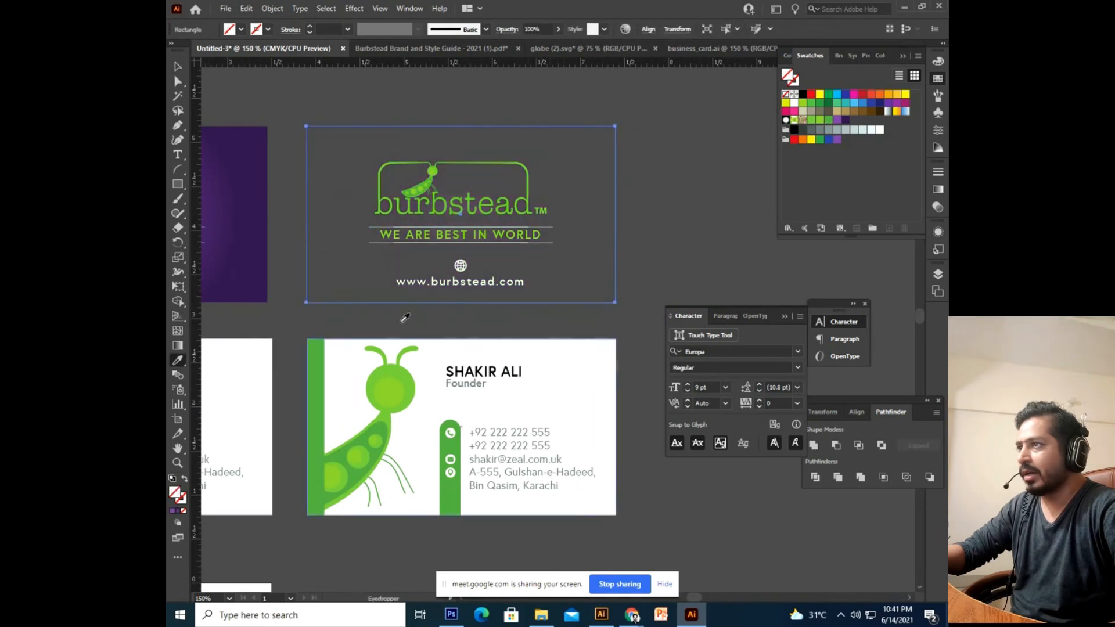
left_click(562, 381)
key("v")
left_click(333, 87)
Colour the line under the WE ARE BEST IN WORLD tagline green.
left_click(482, 228)
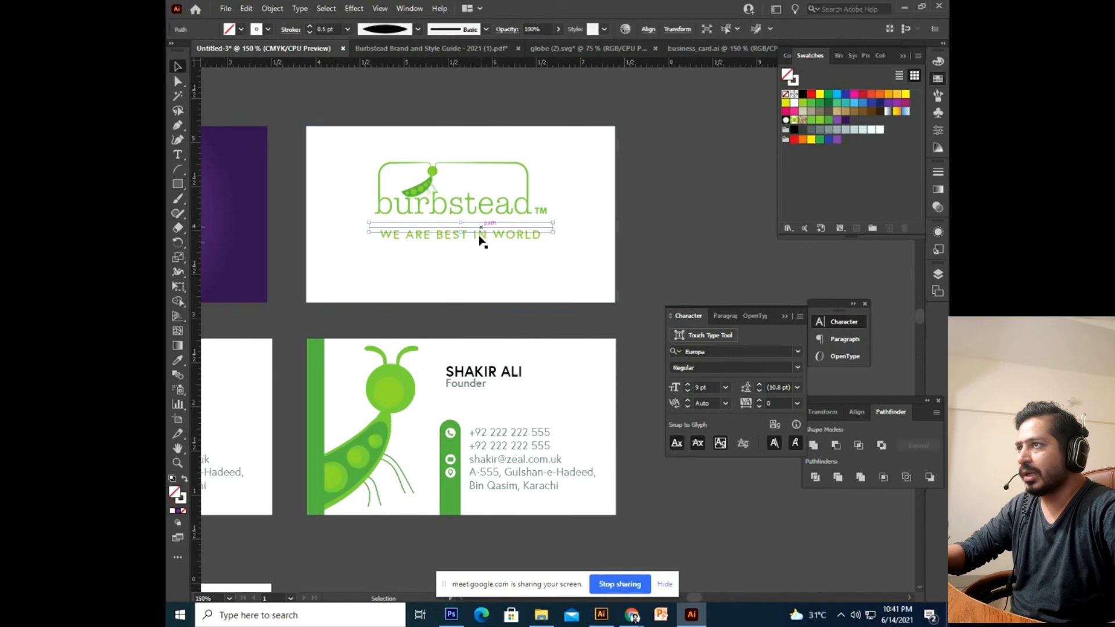
mouse_move(828, 122)
left_mouse_down()
mouse_move(183, 408)
mouse_move(181, 498)
left_mouse_up()
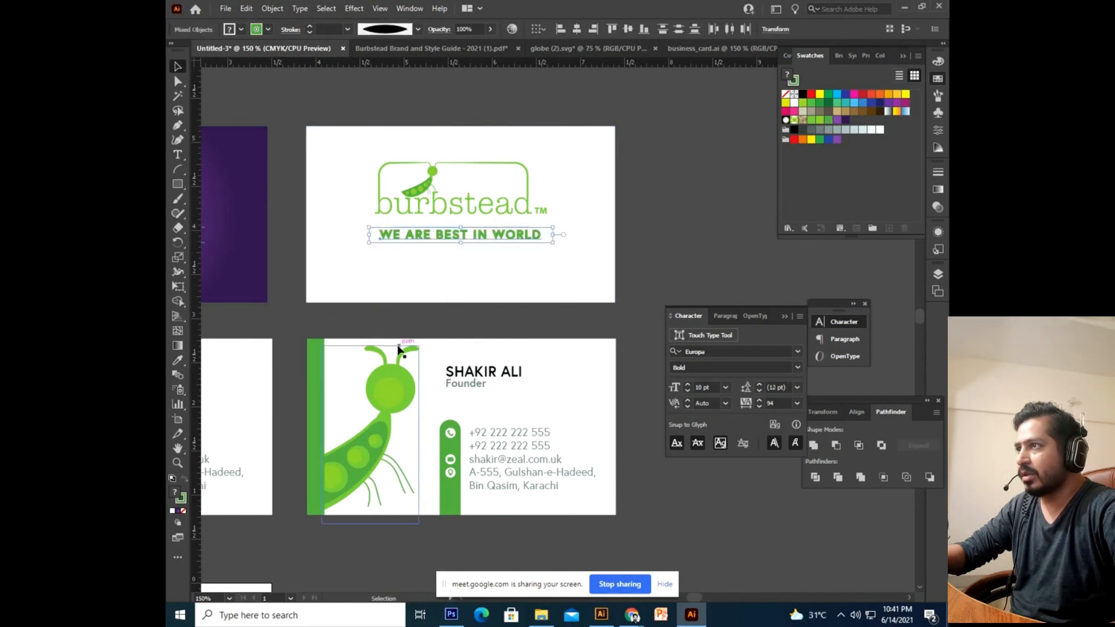
key("ctrl+z")
left_click(529, 321)
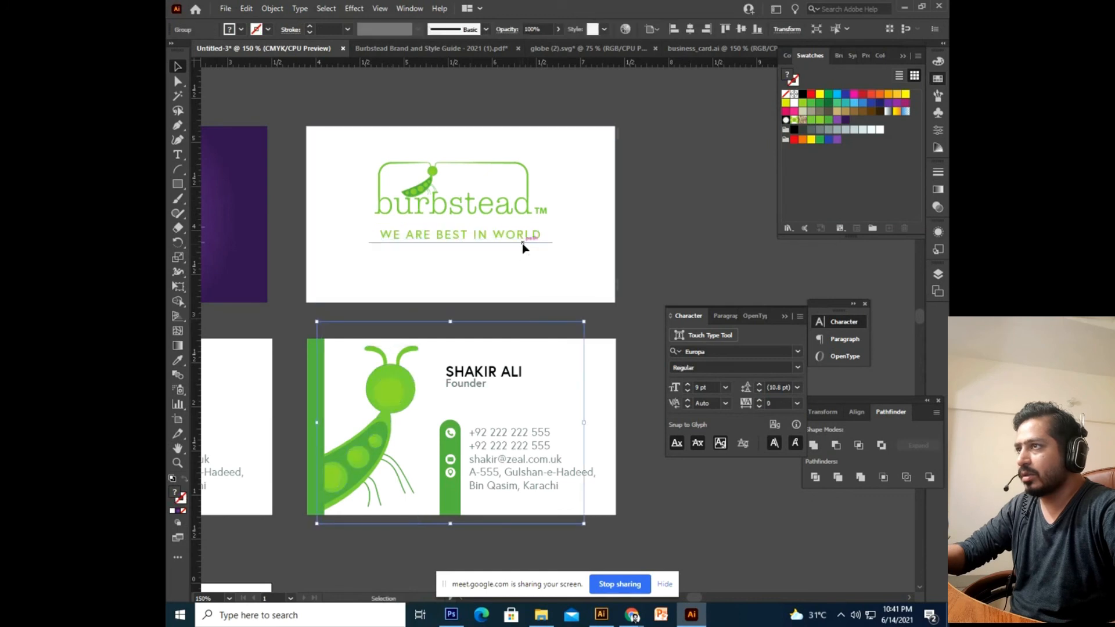
left_click(523, 242)
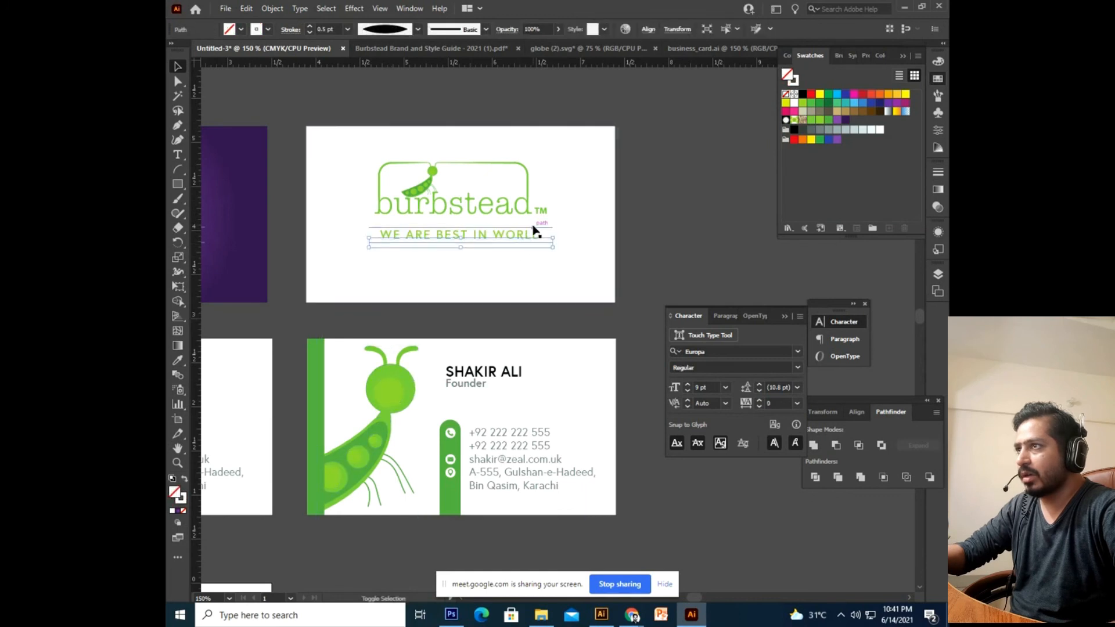
mouse_move(829, 122)
left_mouse_down()
mouse_move(218, 501)
mouse_move(181, 500)
left_mouse_up()
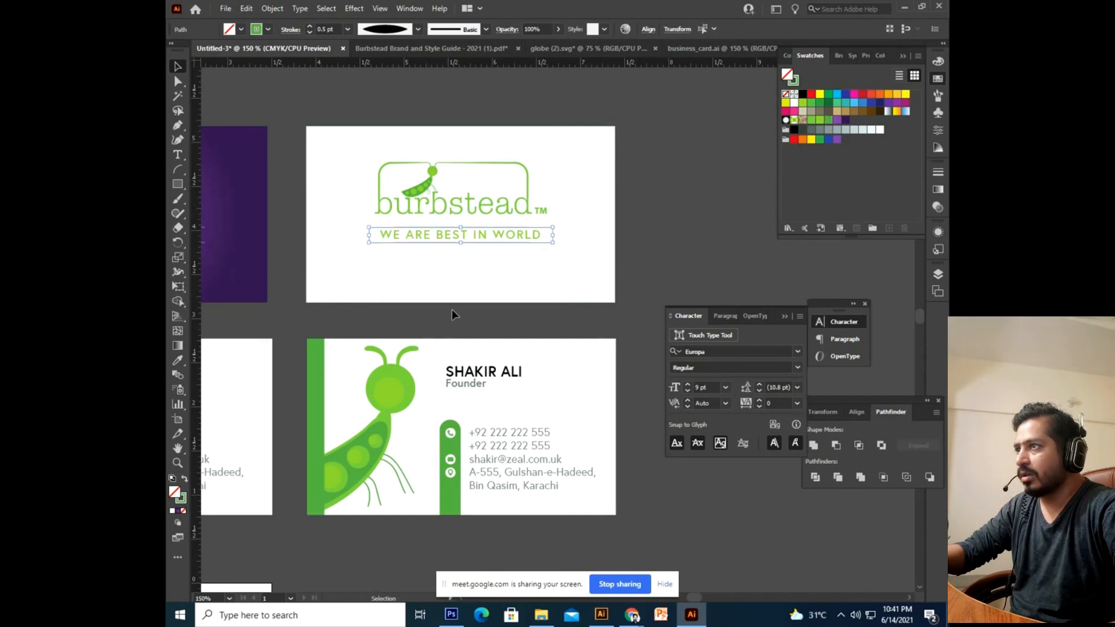
left_click(451, 320)
left_click(468, 283)
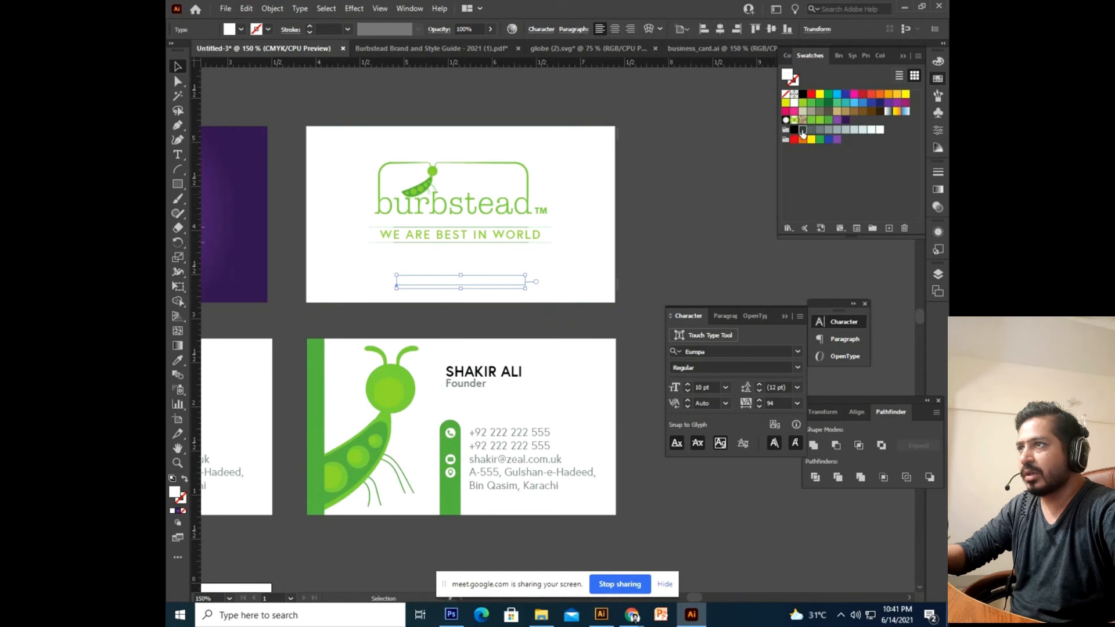
left_click(802, 131)
left_click(489, 300)
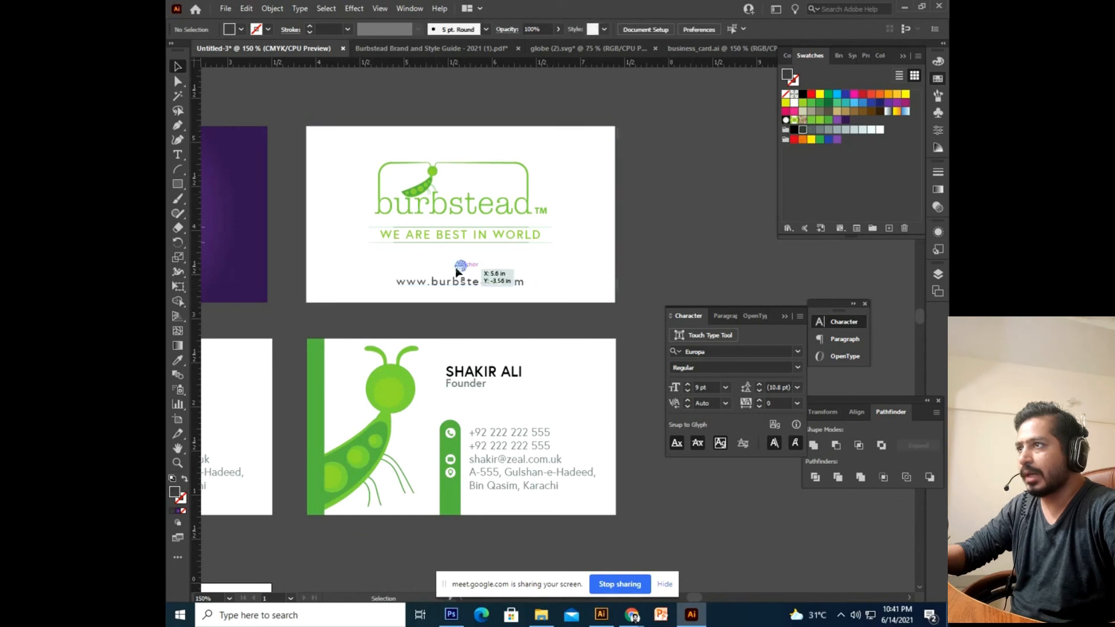
left_click_drag(461, 271, 462, 270)
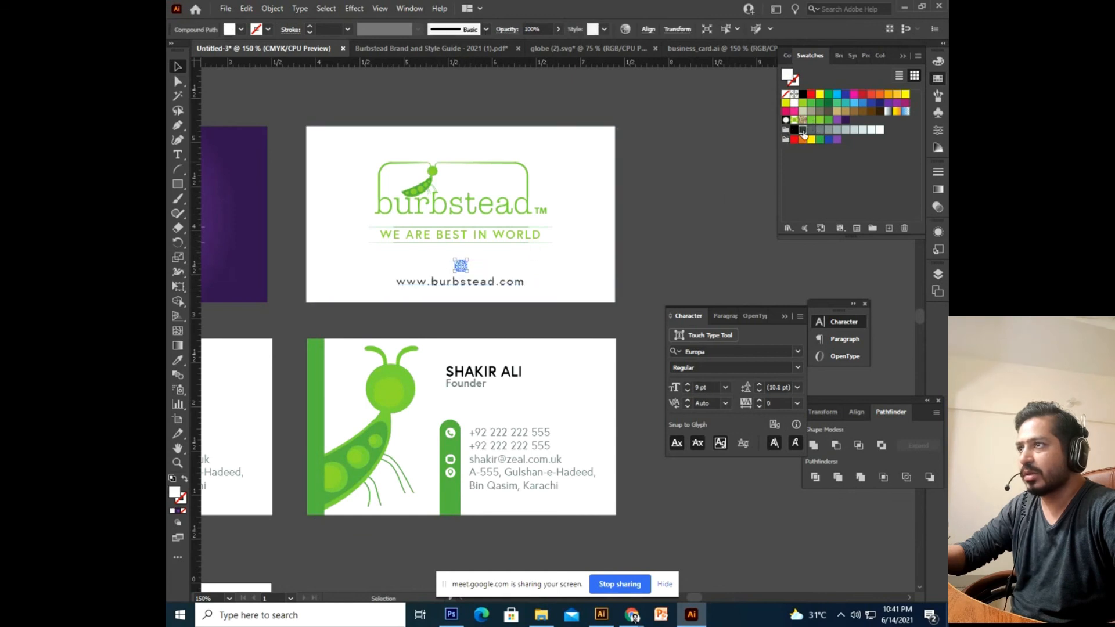
left_click(710, 221)
key("ctrl+equal")
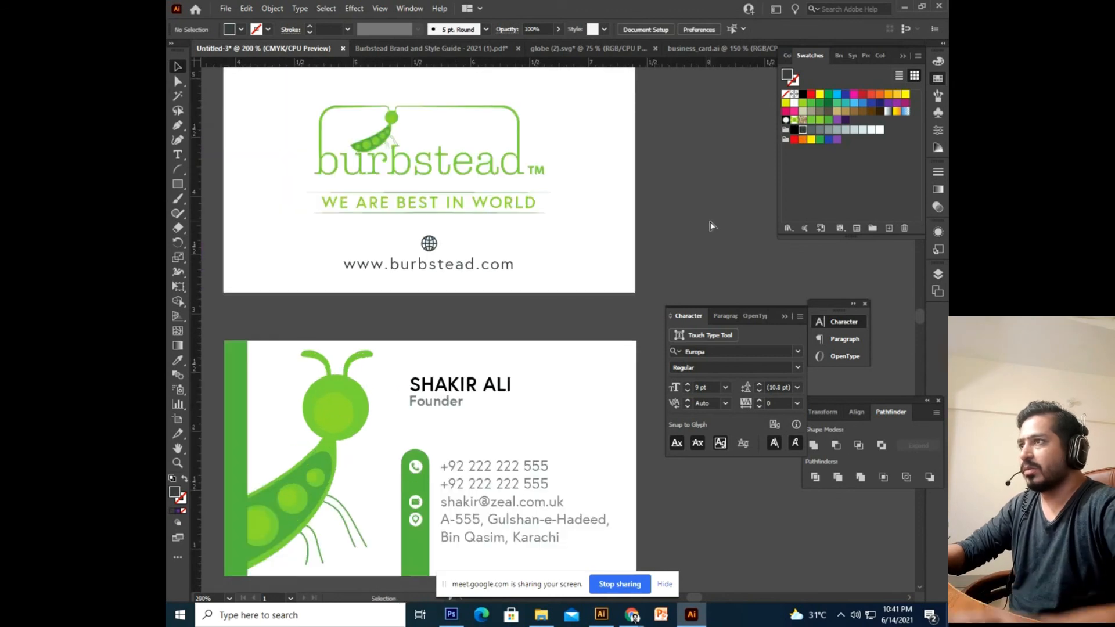
Draw a purple rectangle bar across the bottom edge of the white card.
left_click_drag(709, 223, 714, 243)
left_click(179, 184)
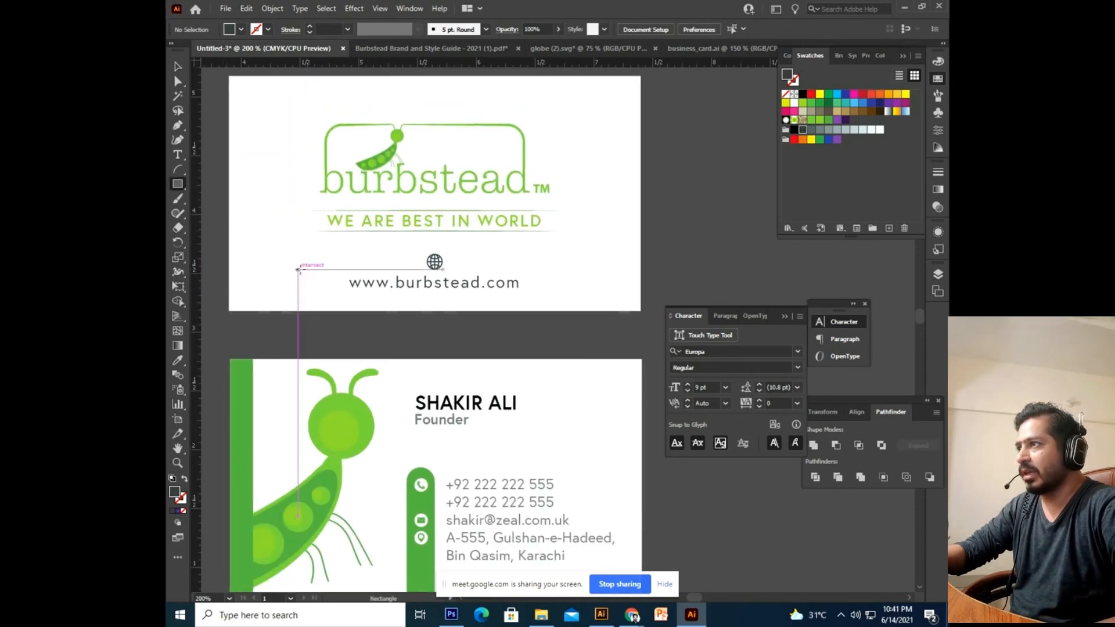
left_click_drag(296, 269, 315, 288)
left_click_drag(246, 297, 659, 332)
left_click(175, 70)
left_click_drag(527, 180, 513, 211)
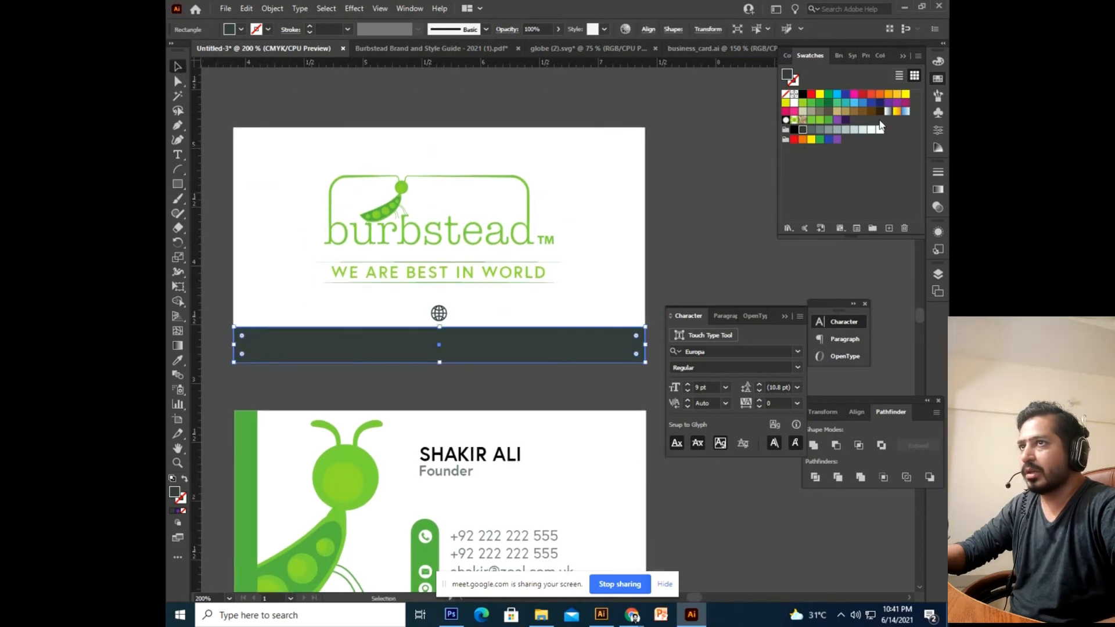
left_click(844, 122)
Use Arrange > Send to Back so the purple bar sits above the white card background.
right_click(577, 347)
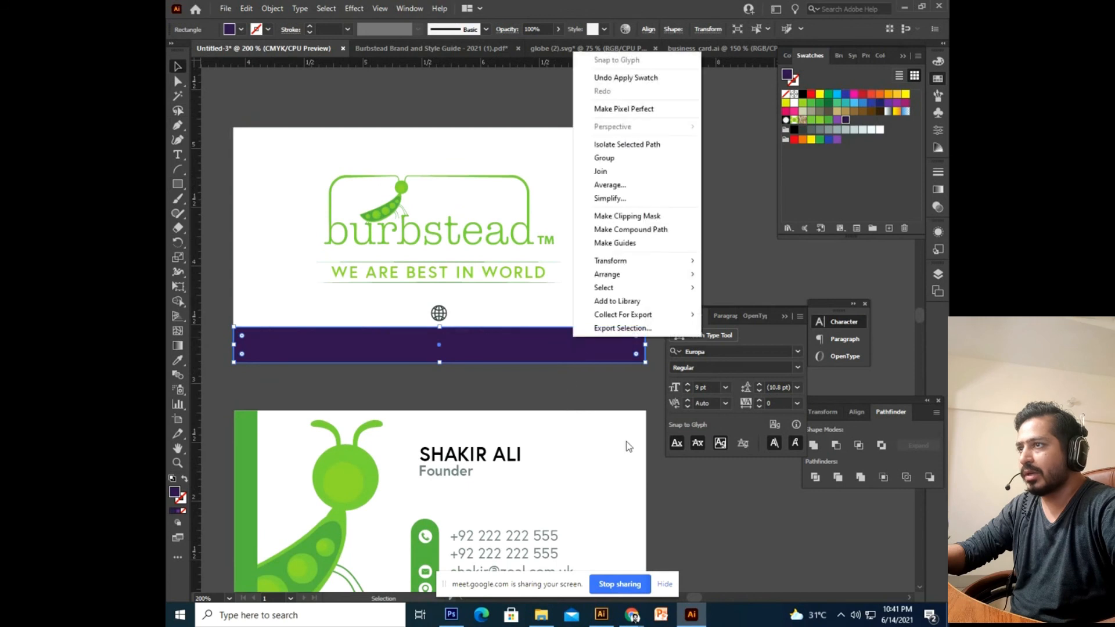
mouse_move(649, 276)
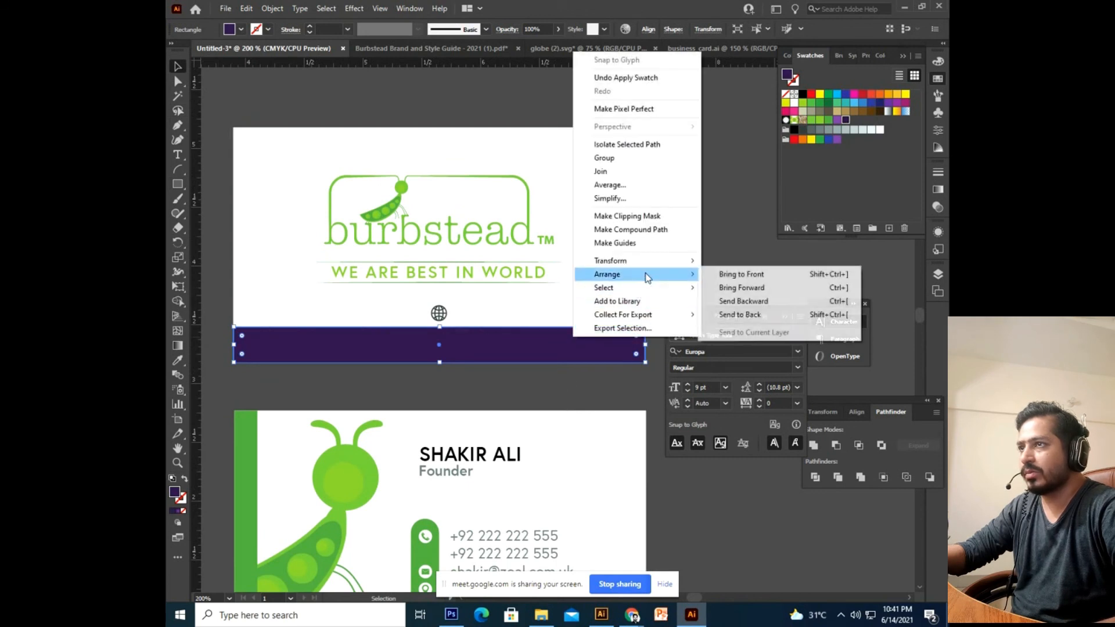
left_click(754, 314)
left_click(641, 259)
right_click(640, 259)
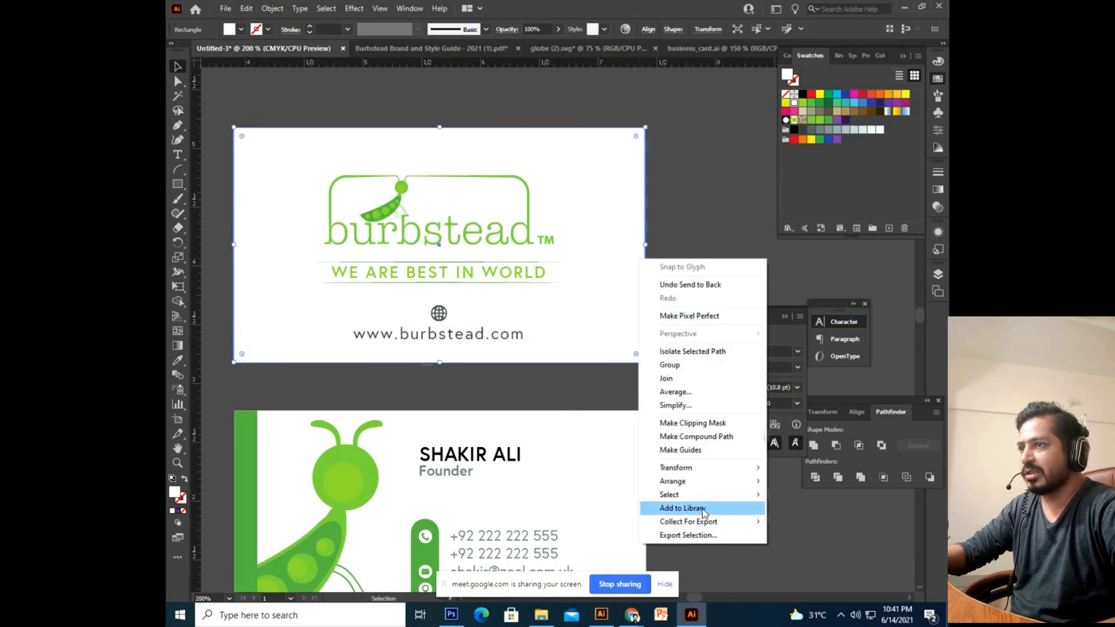
mouse_move(713, 481)
left_click(813, 521)
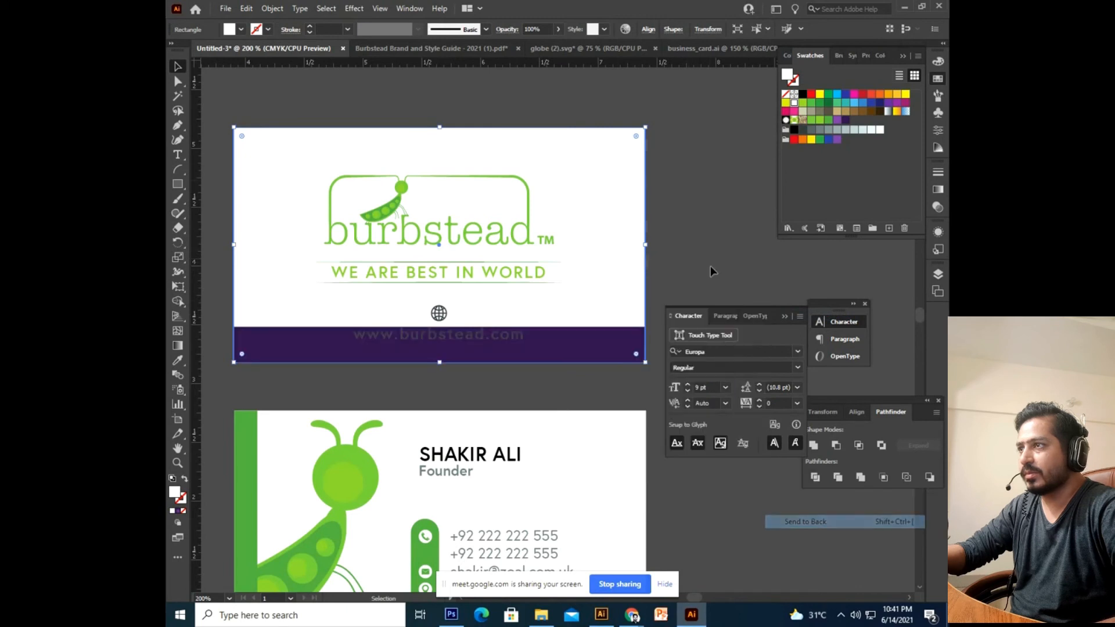
left_click_drag(688, 262, 718, 227)
left_click(511, 308)
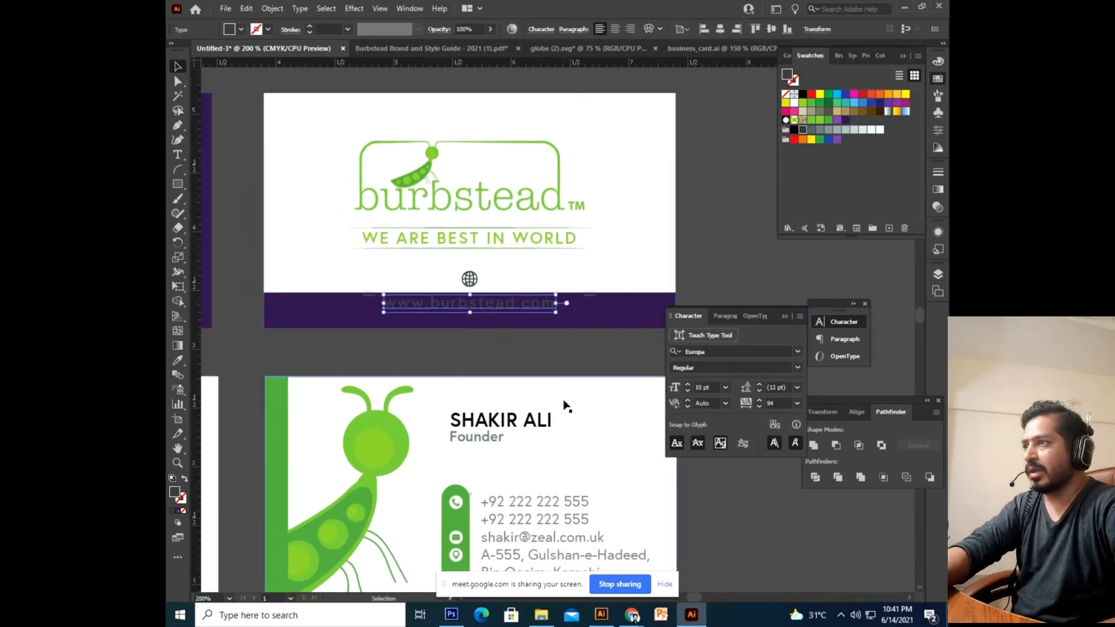
key("Down")
key("Down")
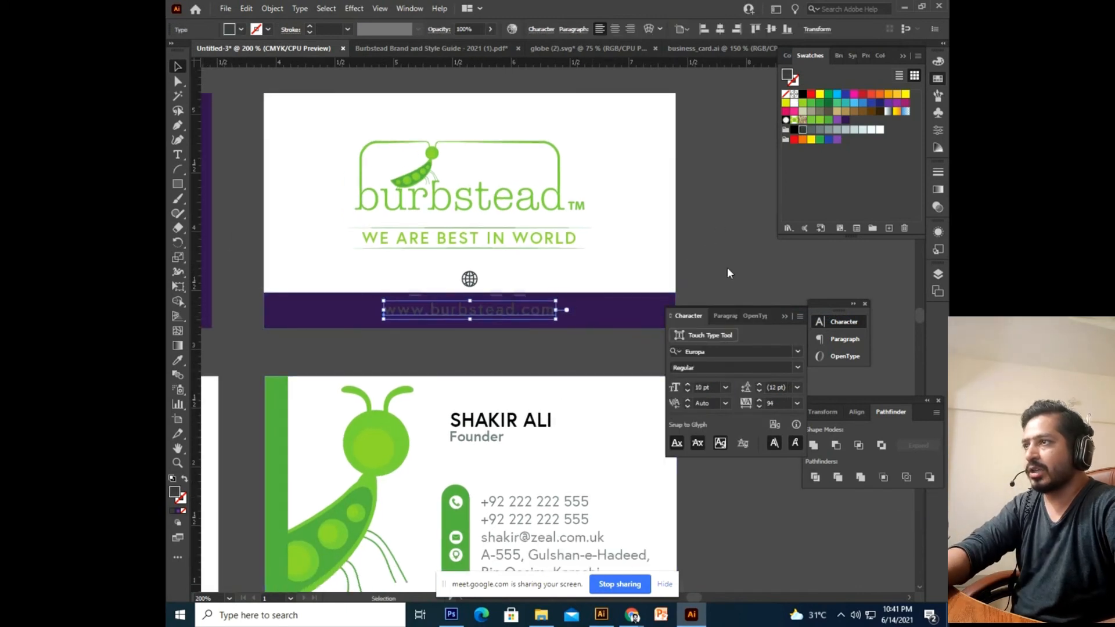
left_click(794, 104)
left_click(692, 231)
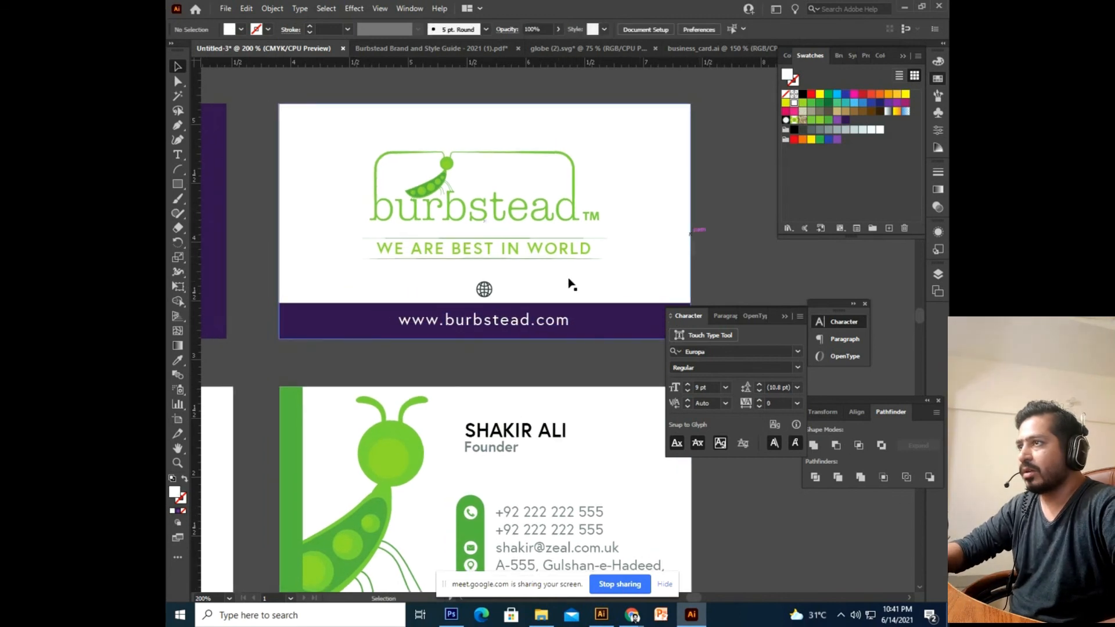
Draw a small square over the globe icon and nudge it upward.
left_click(484, 291)
left_click(178, 185)
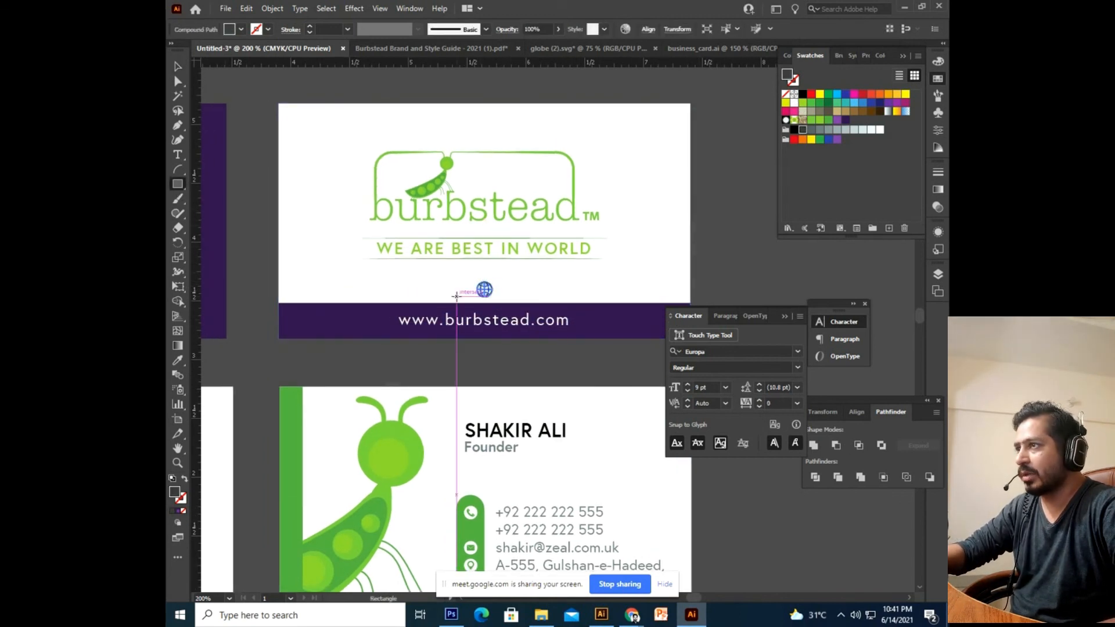
left_click_drag(457, 280, 506, 329)
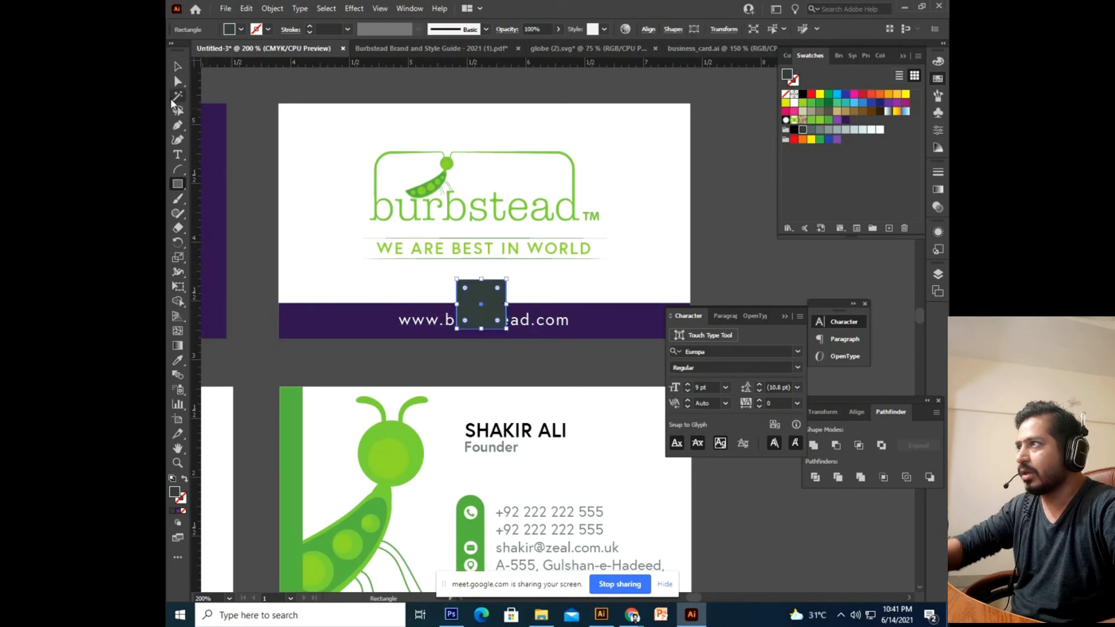
left_click(178, 66)
key("Up")
key("Up")
key("Up")
key("Up")
key("Up")
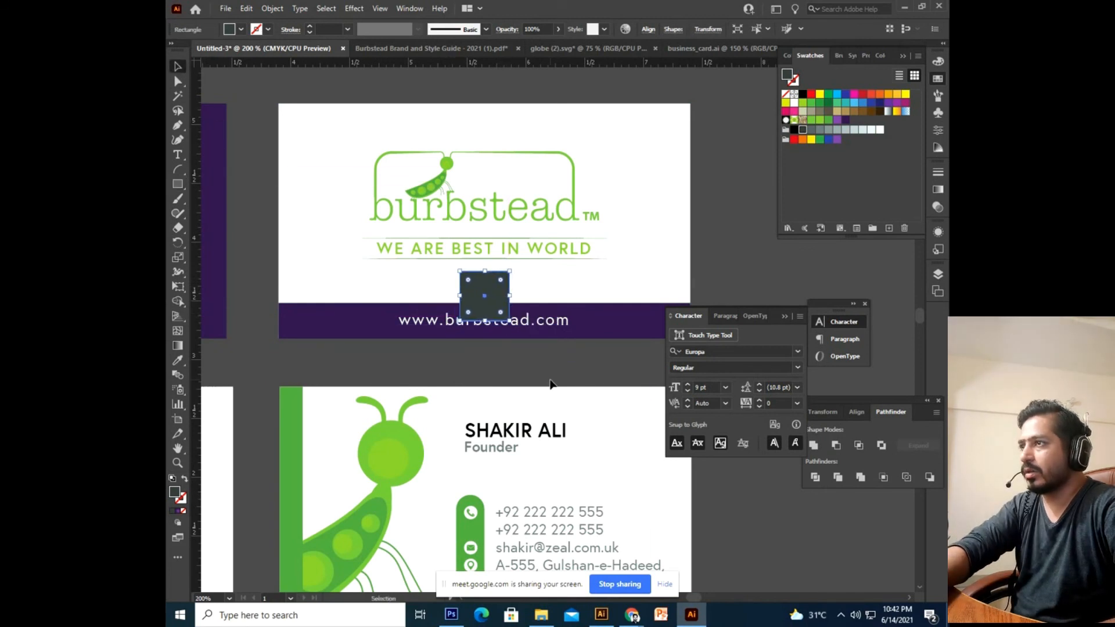
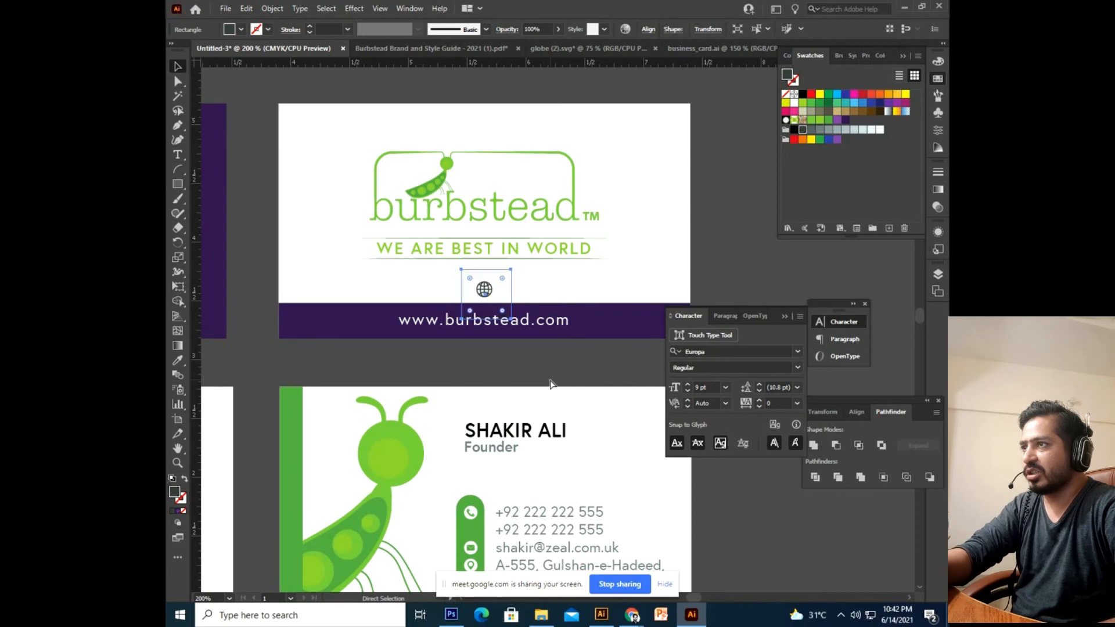
Enlarge the dark box behind the globe and pull its top corners inward into a tapered tab.
key("ctrl+equal")
key("ctrl+equal")
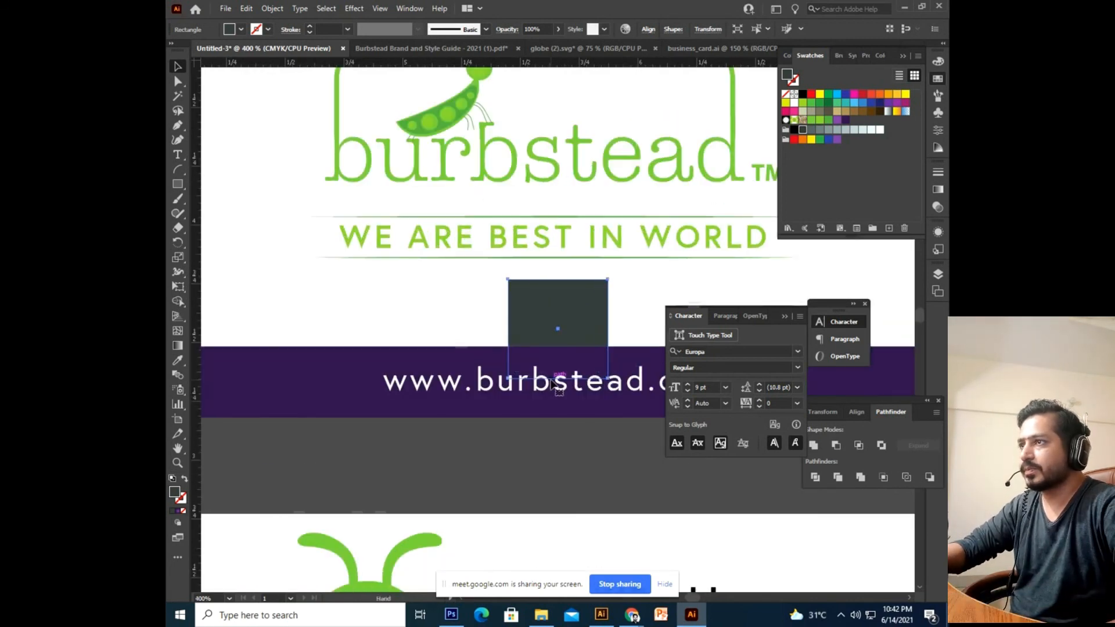
left_click_drag(563, 289, 553, 294)
left_click(179, 86)
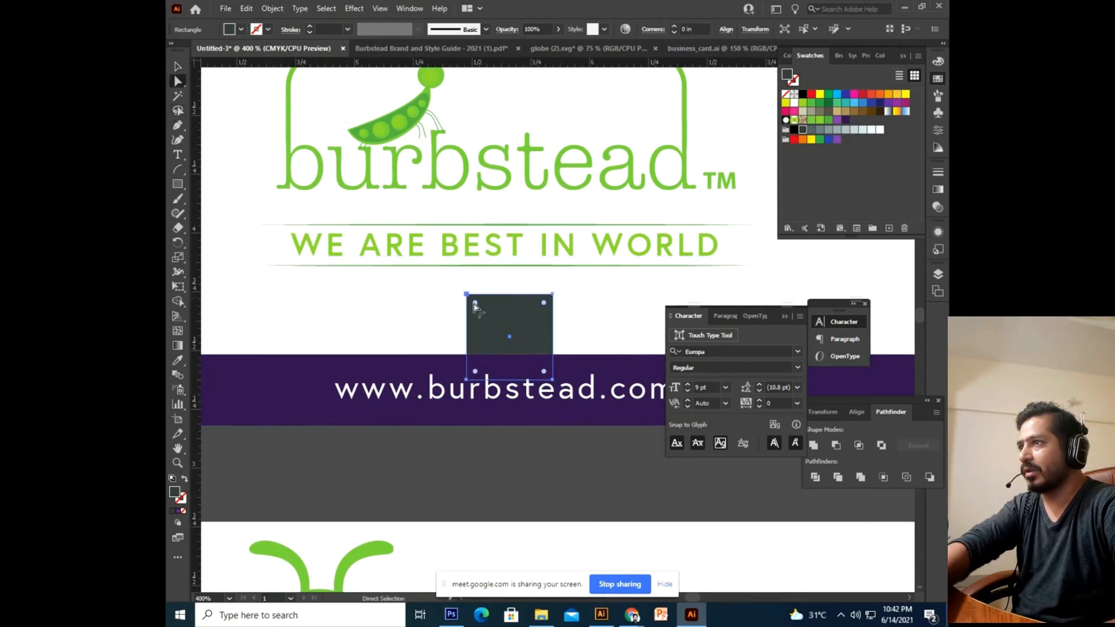
left_click(467, 294)
key("Right")
key("Right")
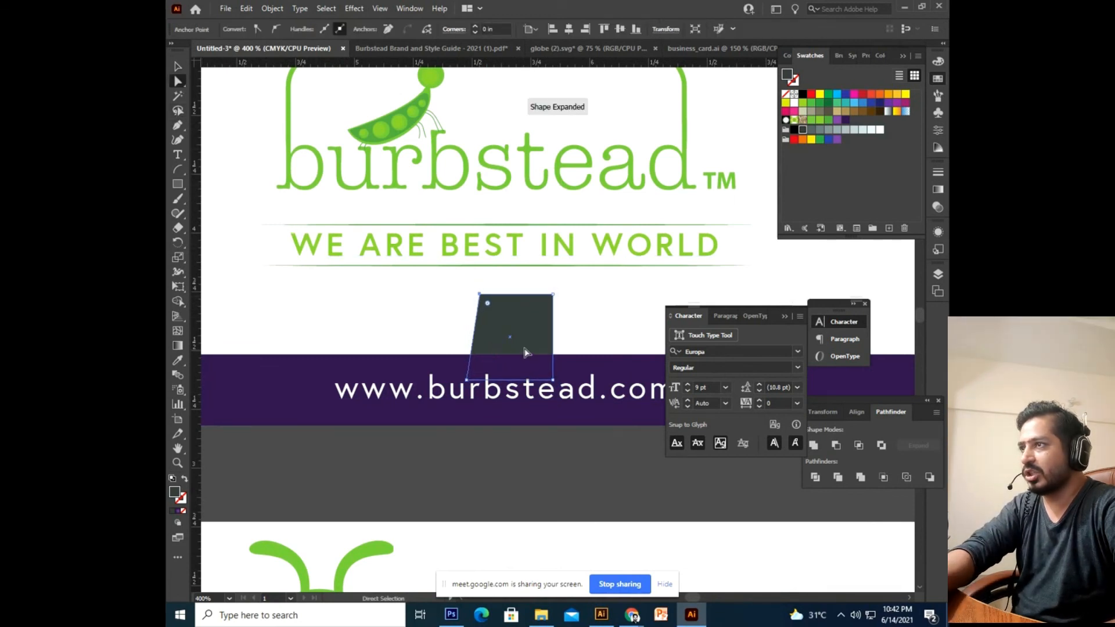
left_click(553, 295)
key("Left")
key("Left")
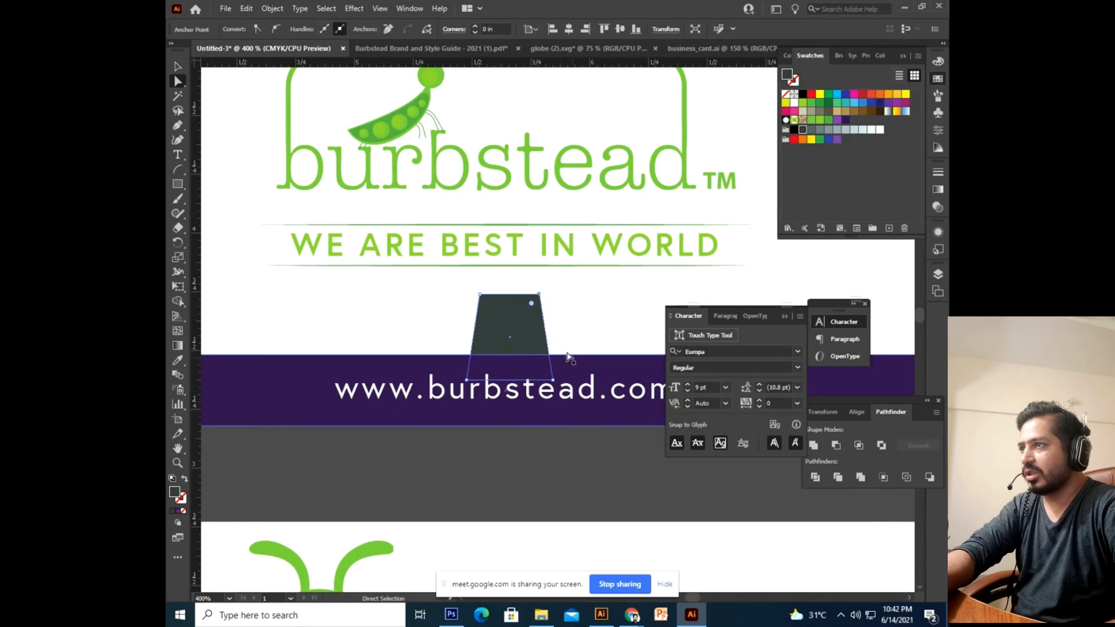
left_click(178, 66)
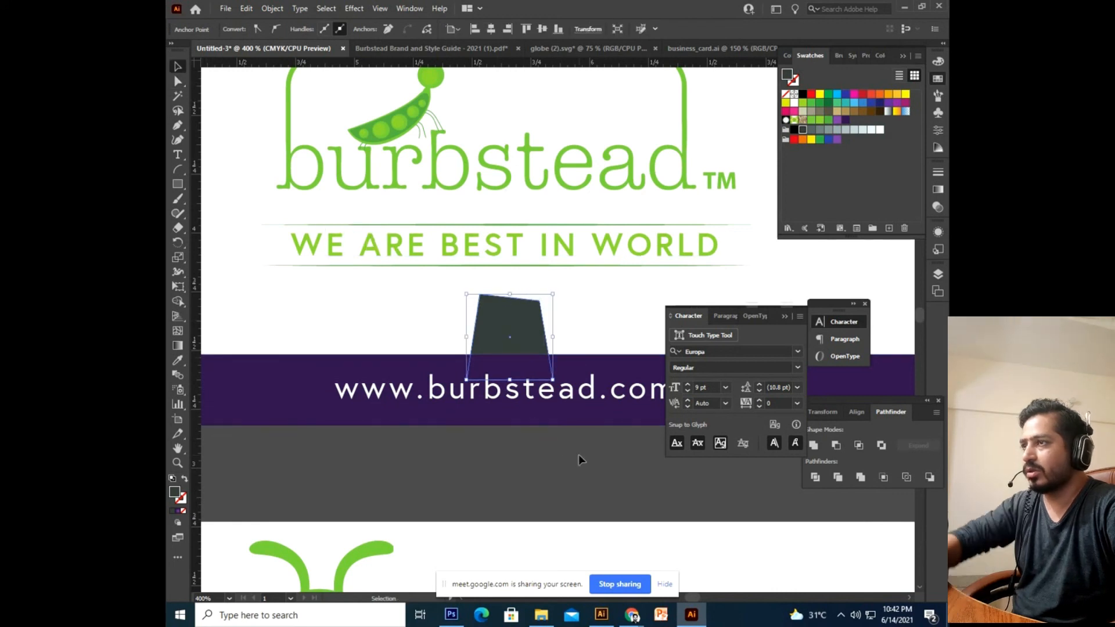
key("ctrl+z")
Lower the tab onto the URL band and bring the globe icon in front, coloured white.
left_click(579, 454)
left_click(522, 319)
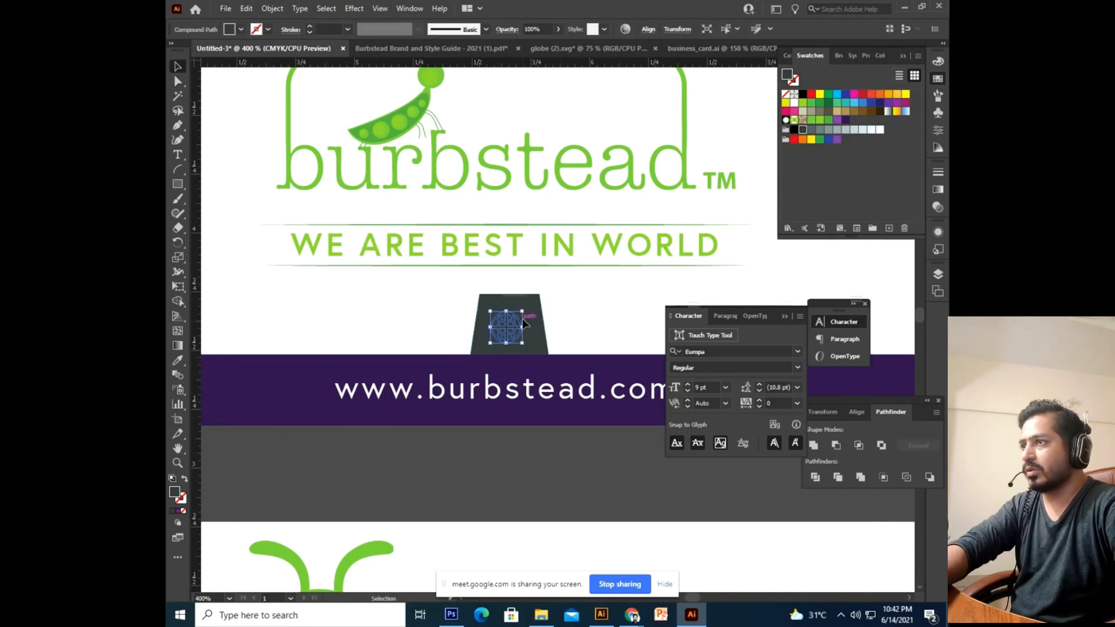
key("Down")
key("Down")
key("Down")
key("Down")
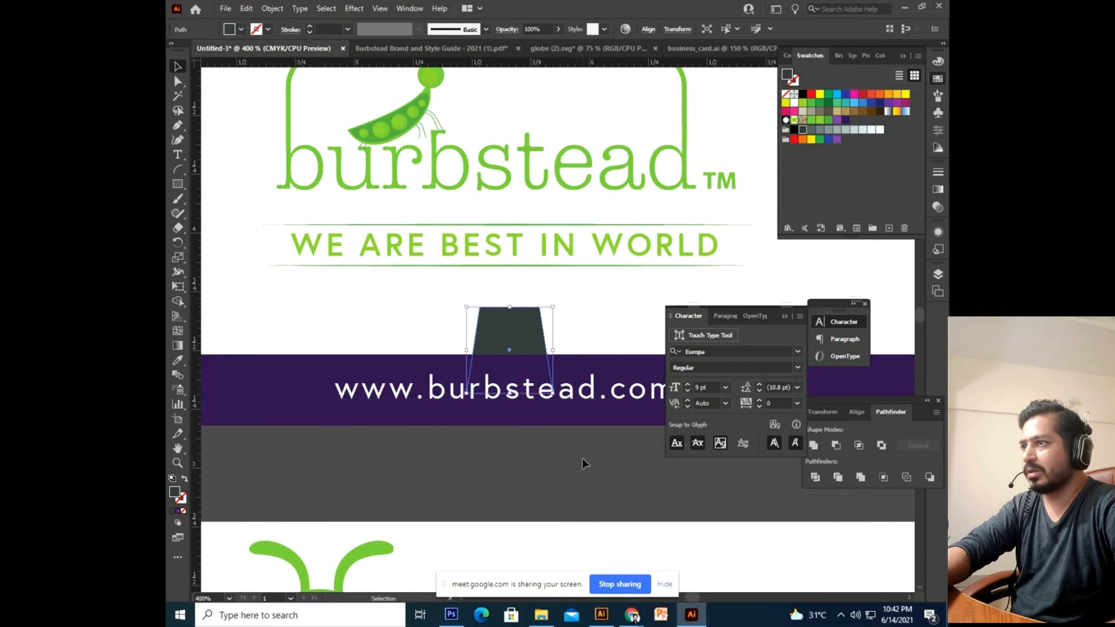
left_click(582, 458)
key("ctrl+v")
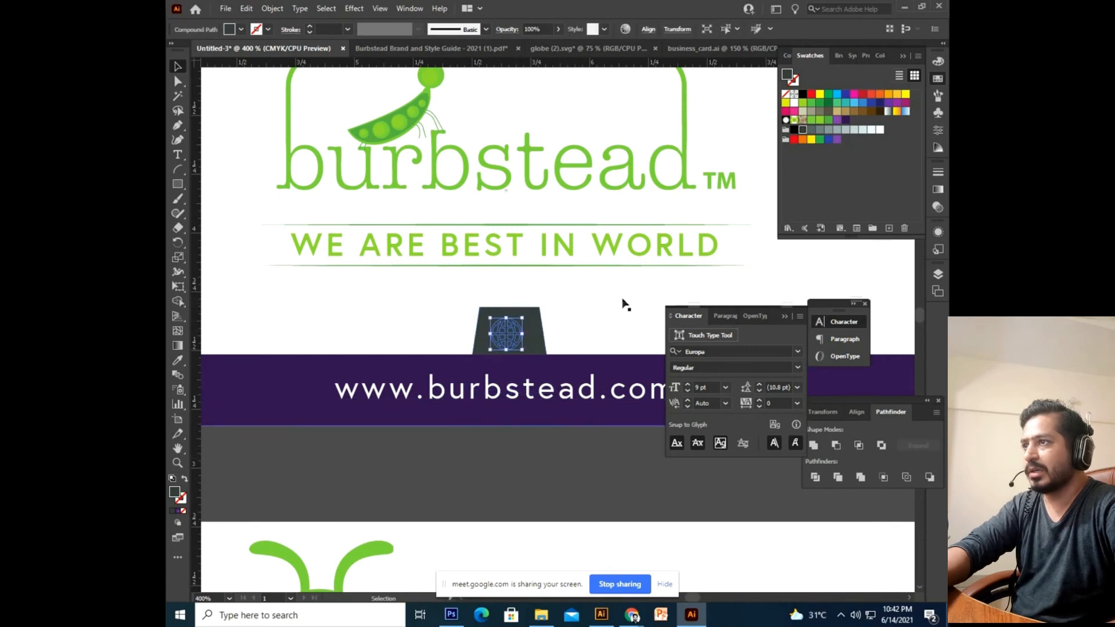
left_click(794, 105)
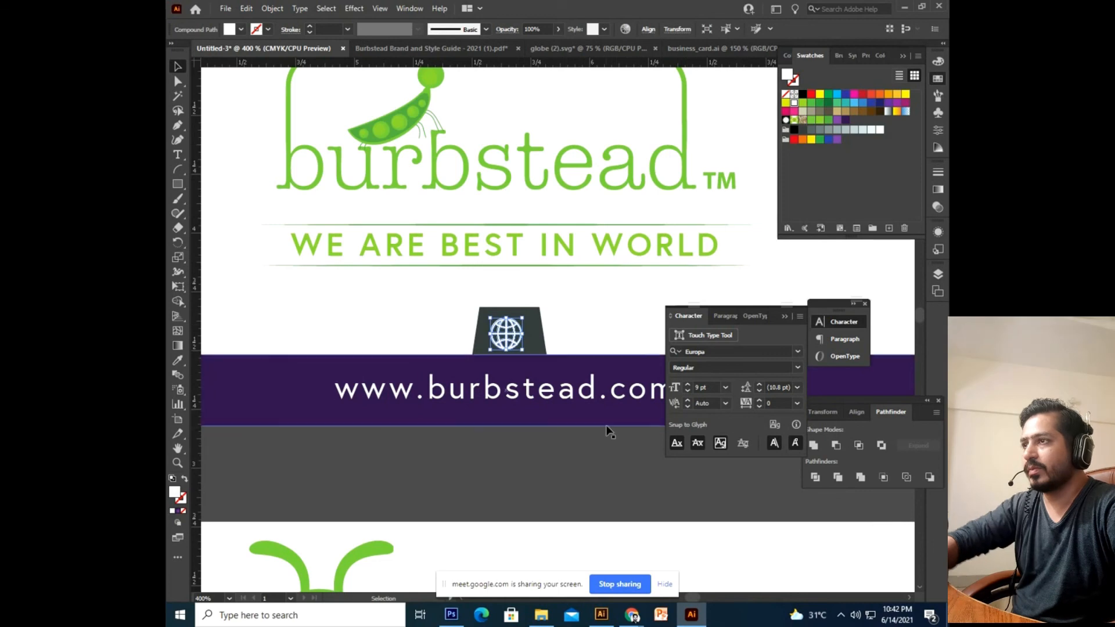
left_click(607, 430)
key("ctrl+minus")
key("ctrl+minus")
key("ctrl+minus")
left_click_drag(606, 432, 576, 465)
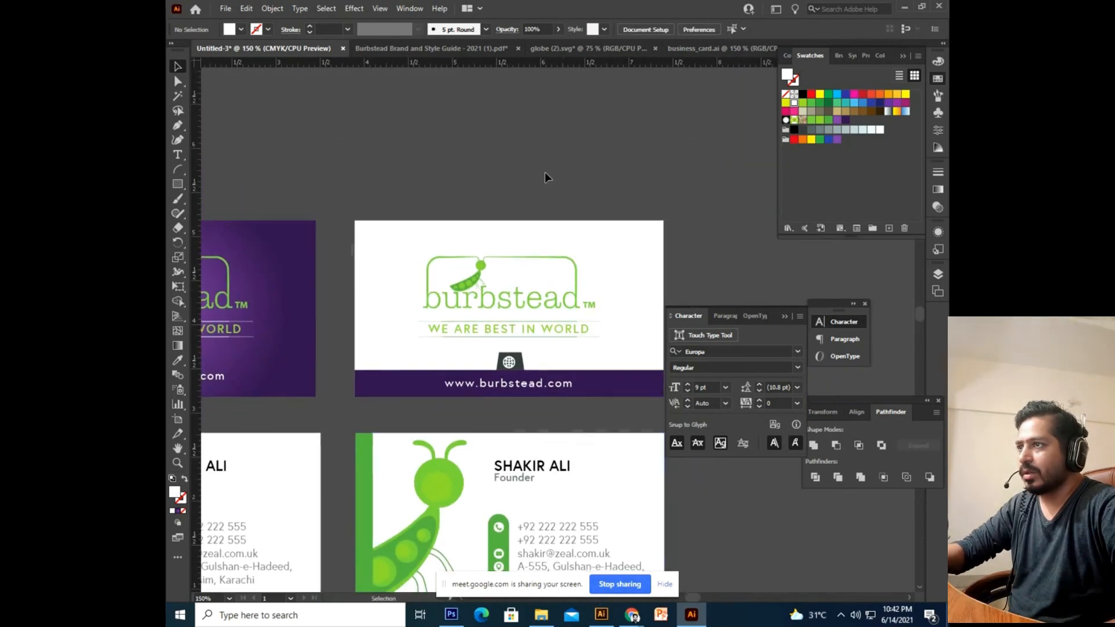
Nudge the globe icon and purple URL band up slightly.
left_click_drag(432, 419, 436, 421)
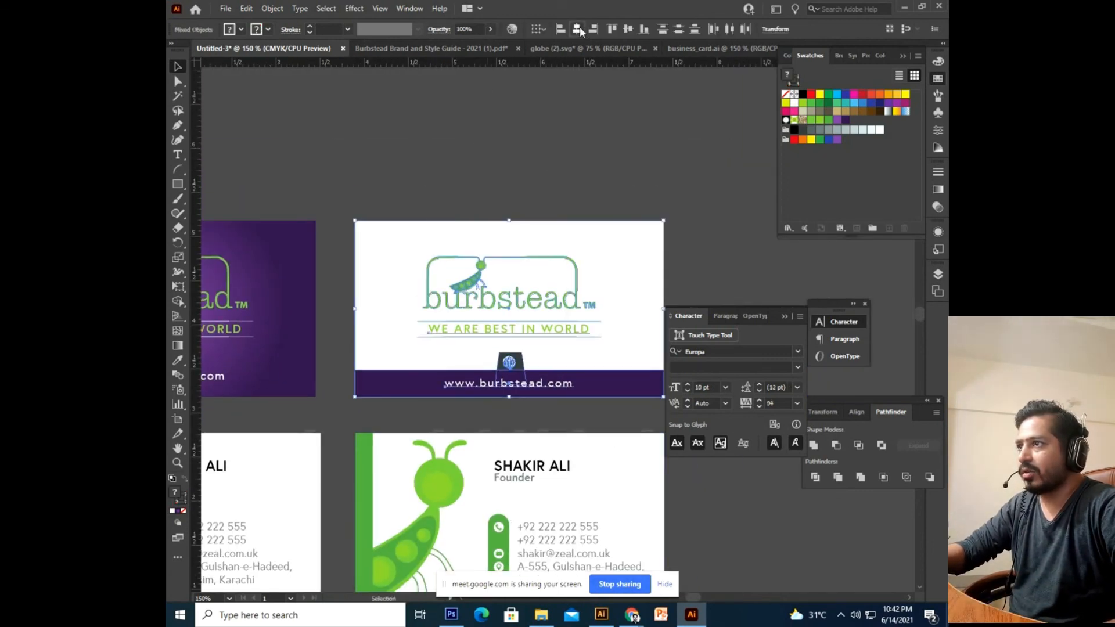
left_click(657, 154)
key("ctrl+plus")
left_click_drag(556, 382, 560, 318)
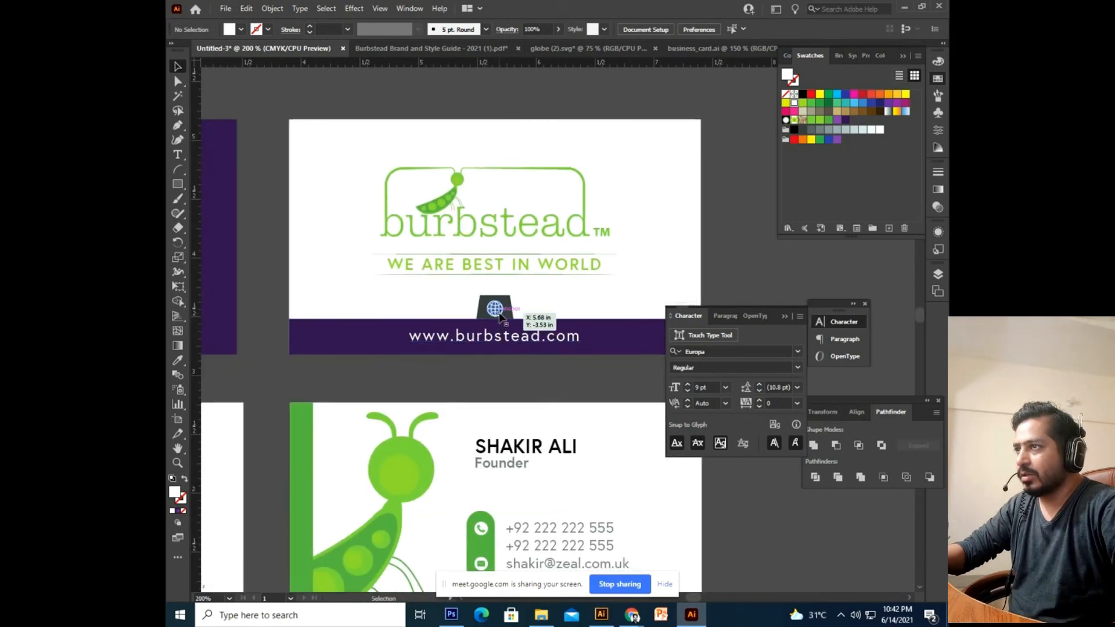
left_click(505, 313)
left_click(577, 320, "shift")
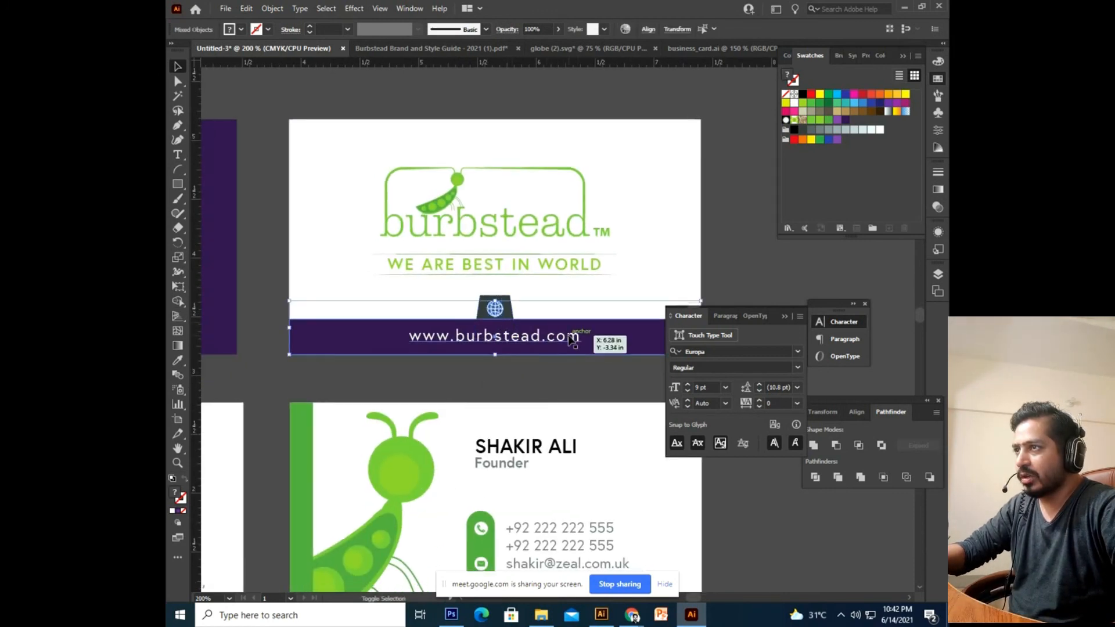
key("Up")
key("Up")
key("Up")
key("Up")
key("Up")
key("Up")
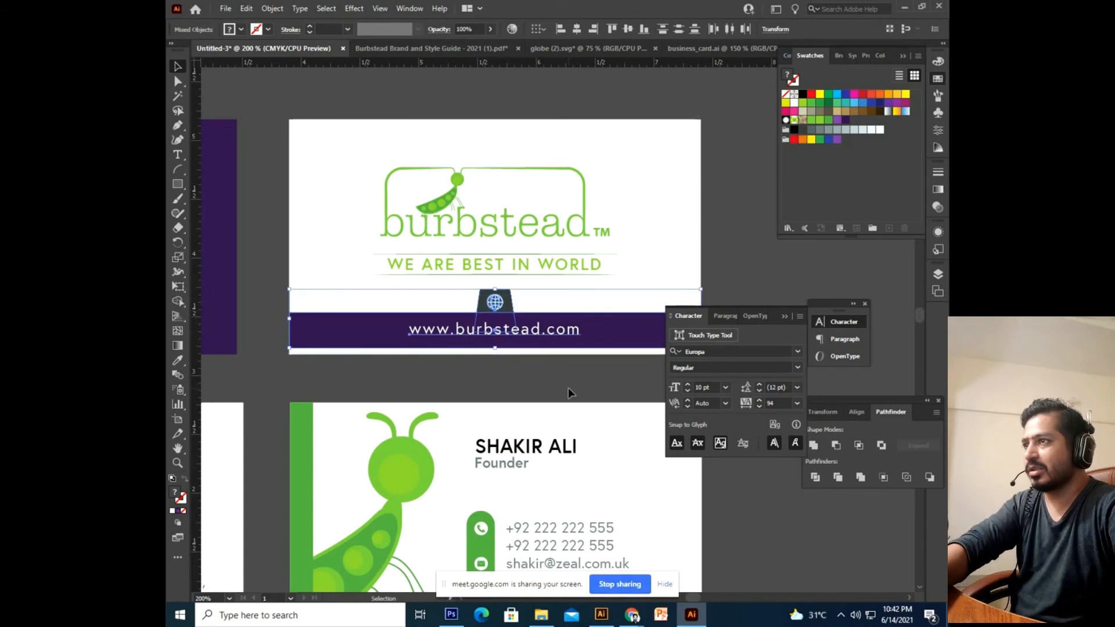
left_click(543, 326)
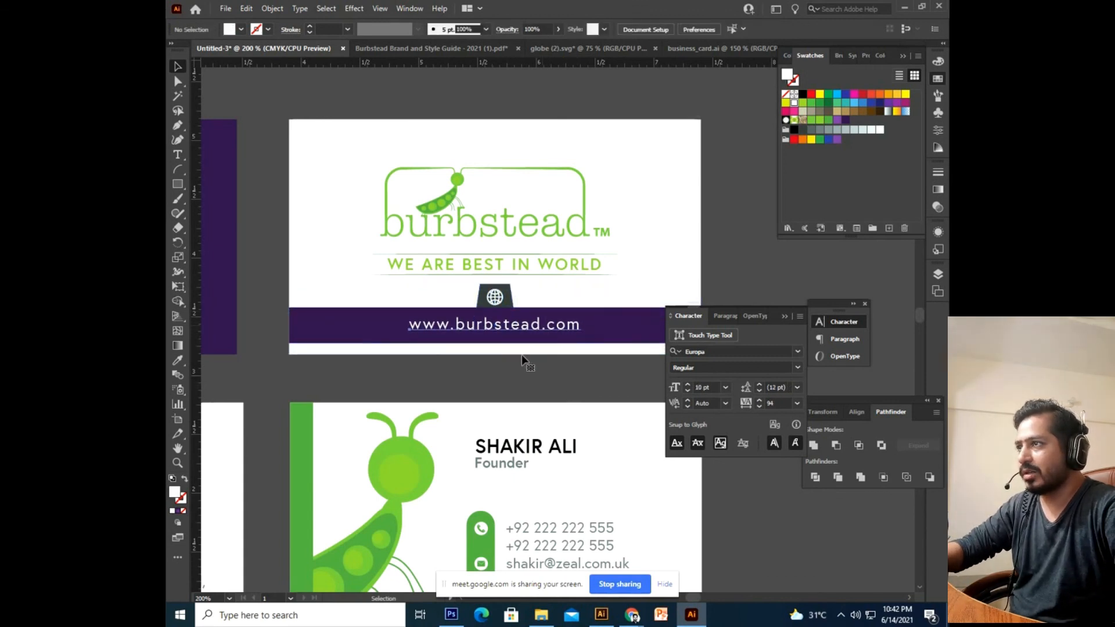
left_click_drag(527, 363, 526, 363)
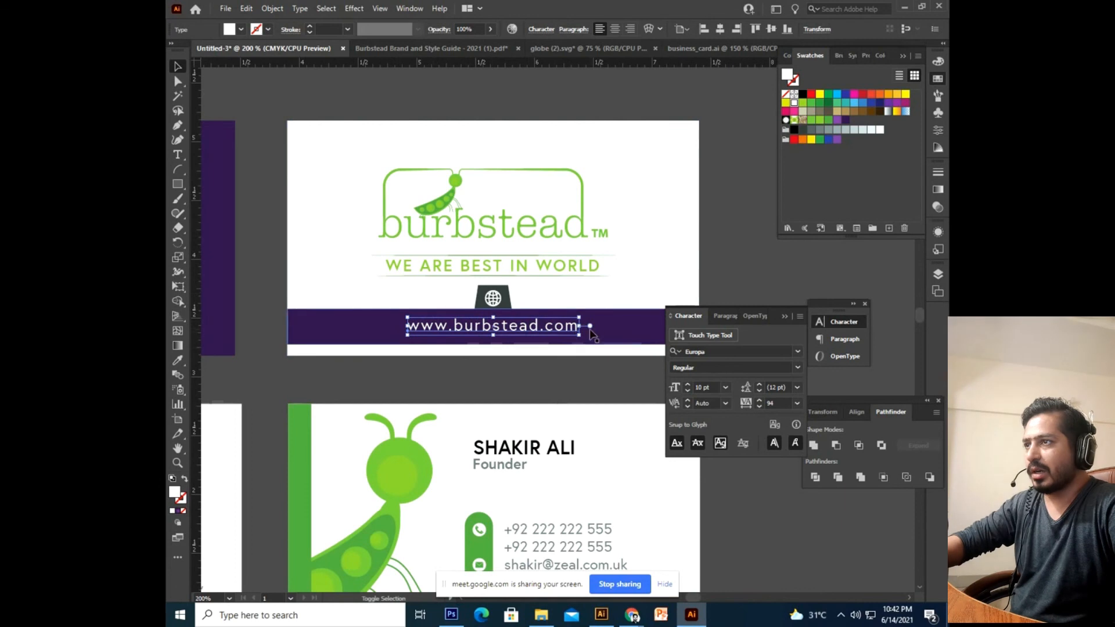
left_click(608, 337, "shift")
key("Down")
key("Down")
key("Down")
key("Down")
key("Down")
key("Down")
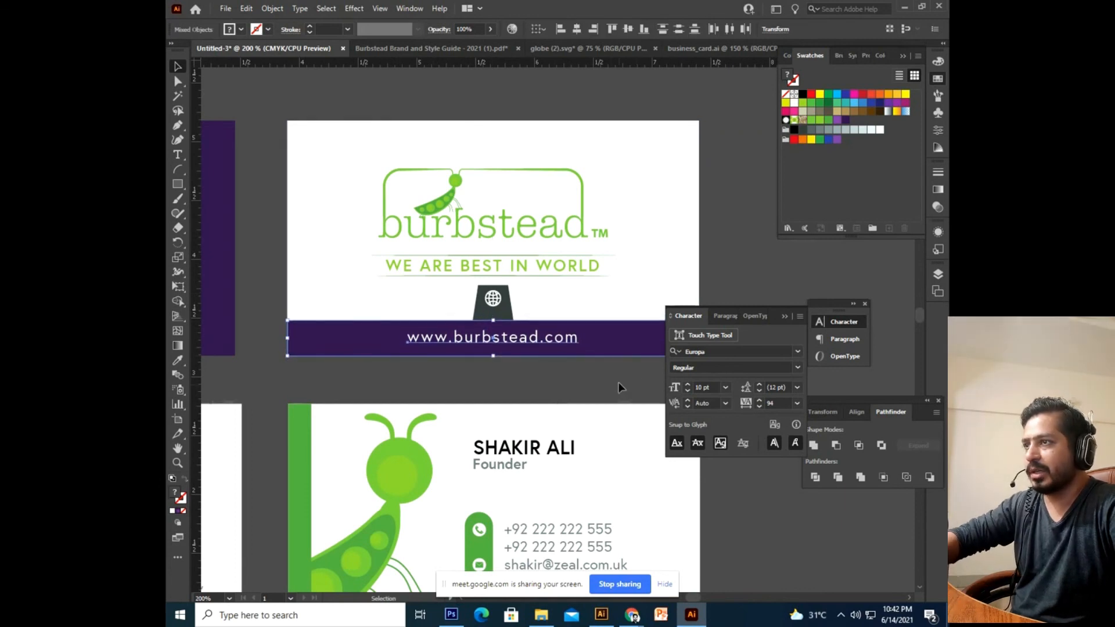
left_click(615, 385)
key("ctrl+z")
left_click_drag(548, 382, 518, 389)
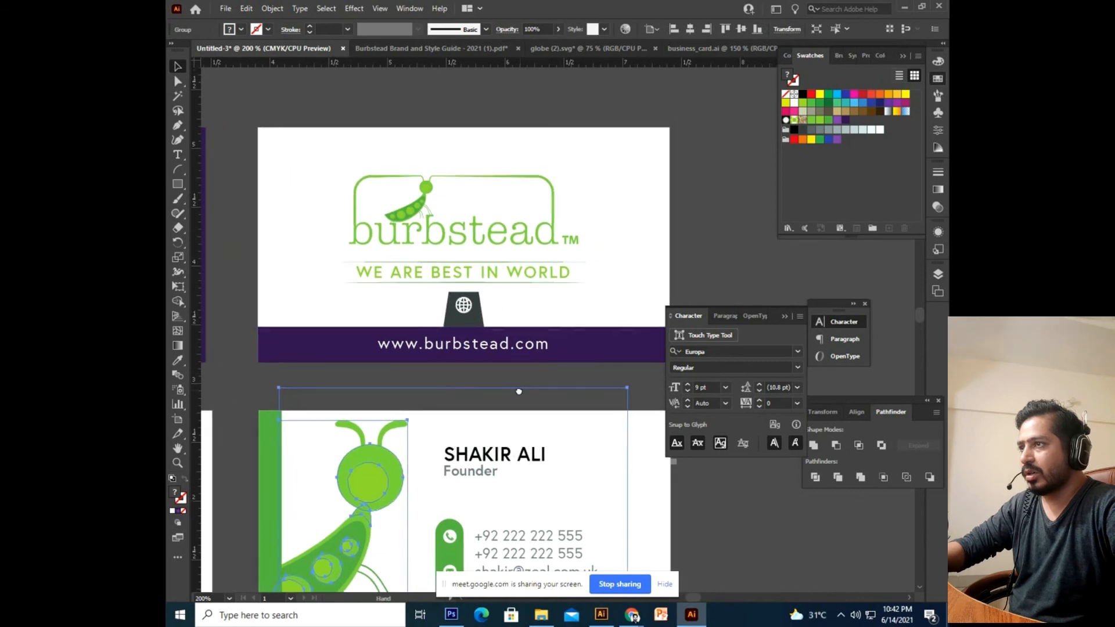
left_click(580, 358)
left_click_drag(587, 389, 591, 312)
Duplicate the URL band upward, fill the copy lighter purple, and narrow it from both sides.
left_click(568, 364)
left_click(591, 333)
left_click(839, 121)
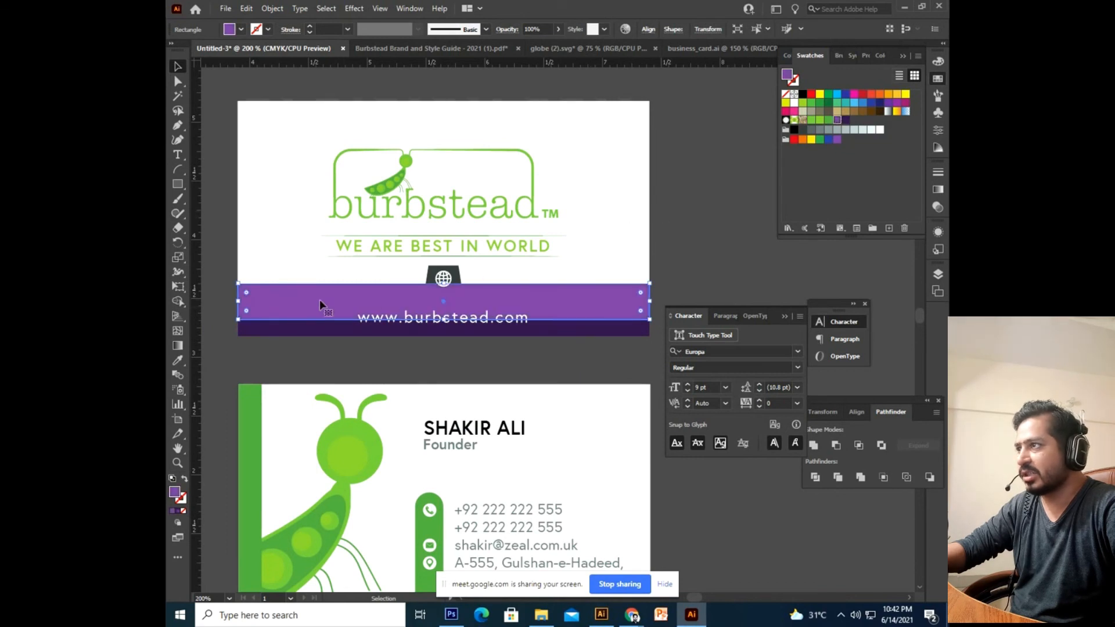
left_click_drag(241, 302, 298, 302)
left_click_drag(649, 301, 573, 301)
Slant the light band's top corners inward and arrange it just behind the globe tab.
left_click(178, 82)
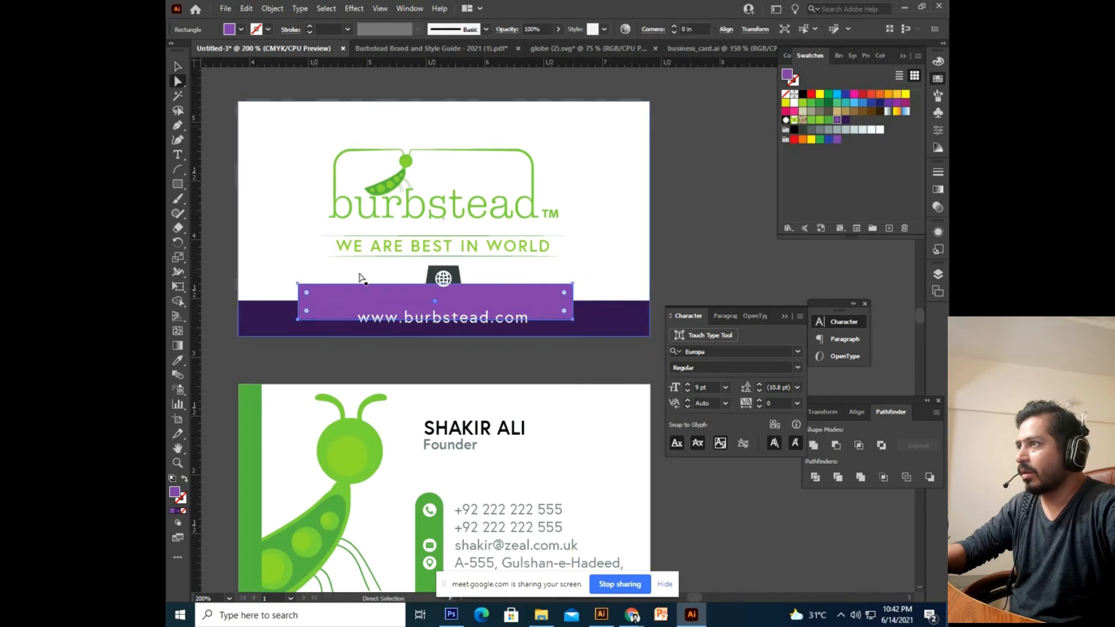
left_click_drag(429, 315, 428, 314)
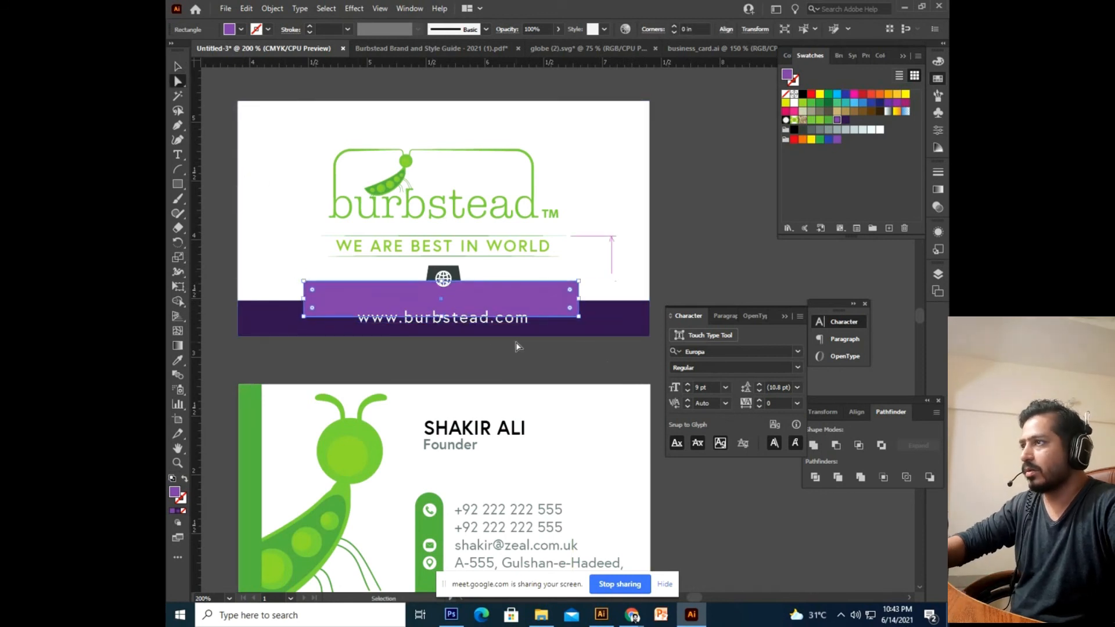
left_click_drag(298, 284, 306, 284)
left_click_drag(573, 284, 570, 284)
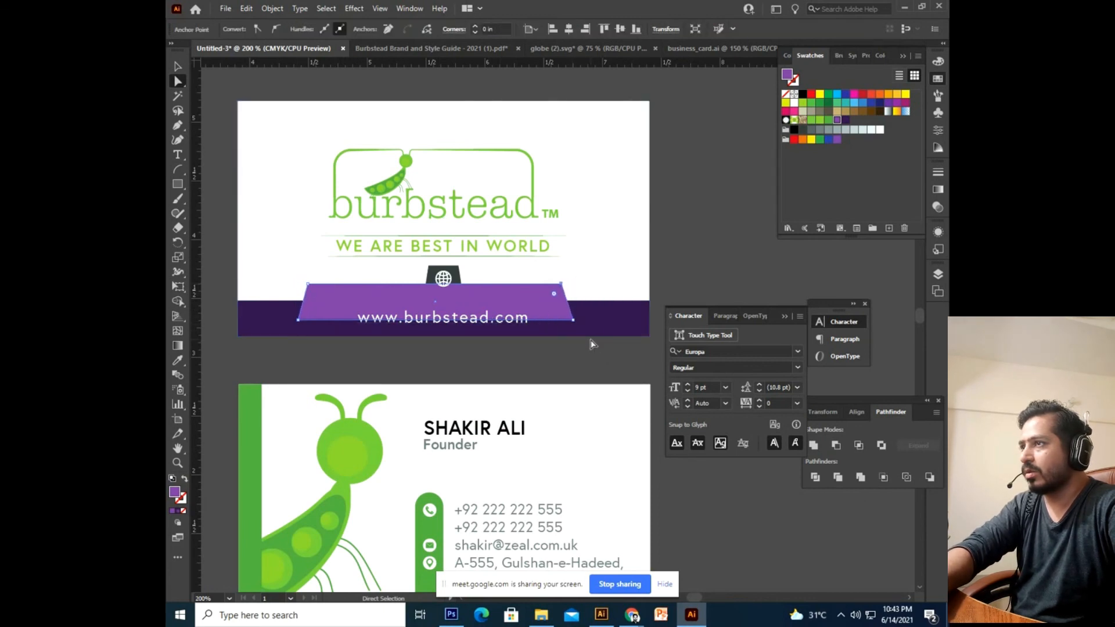
left_click(178, 67)
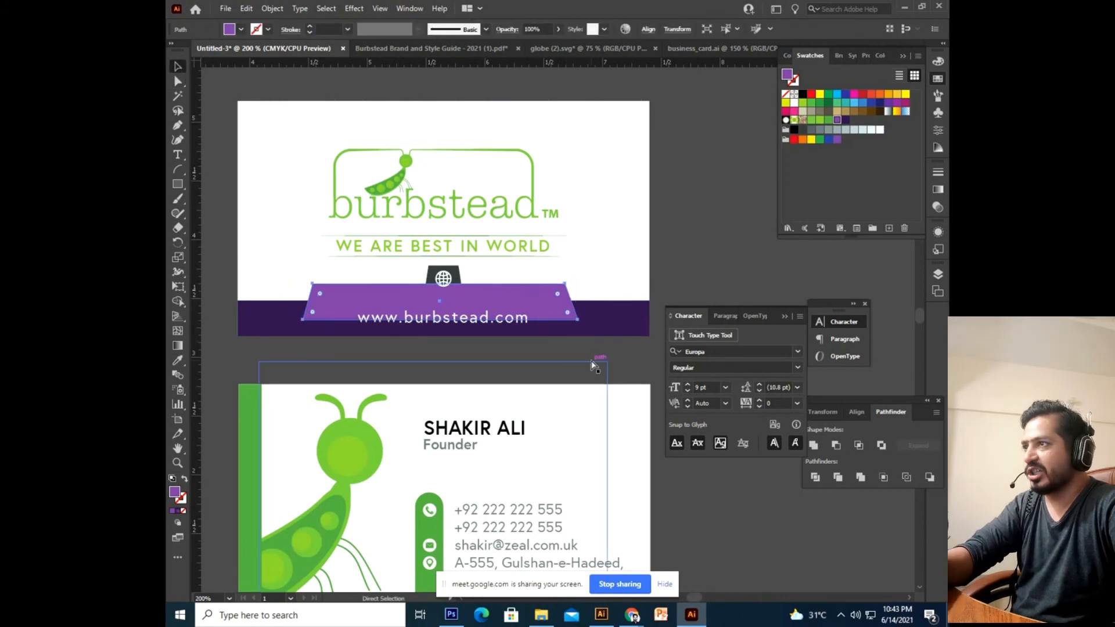
key("ctrl+shift+[")
key("ctrl+]")
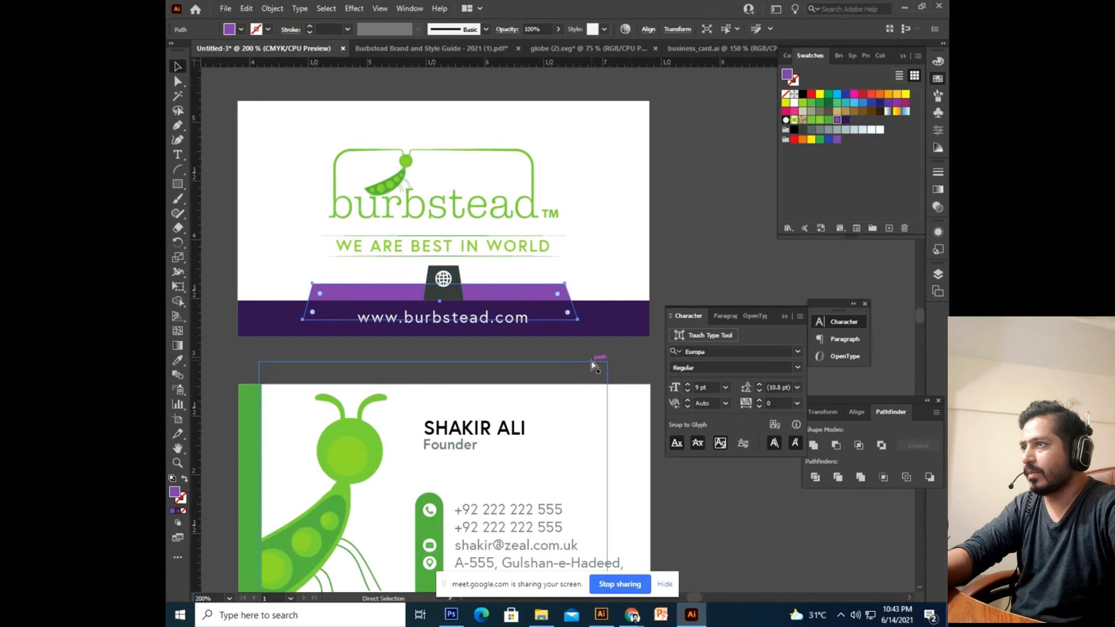
Nudge the light trapezoid up and fill the globe tab dark purple.
left_click(592, 363)
left_click(541, 293)
key("Up")
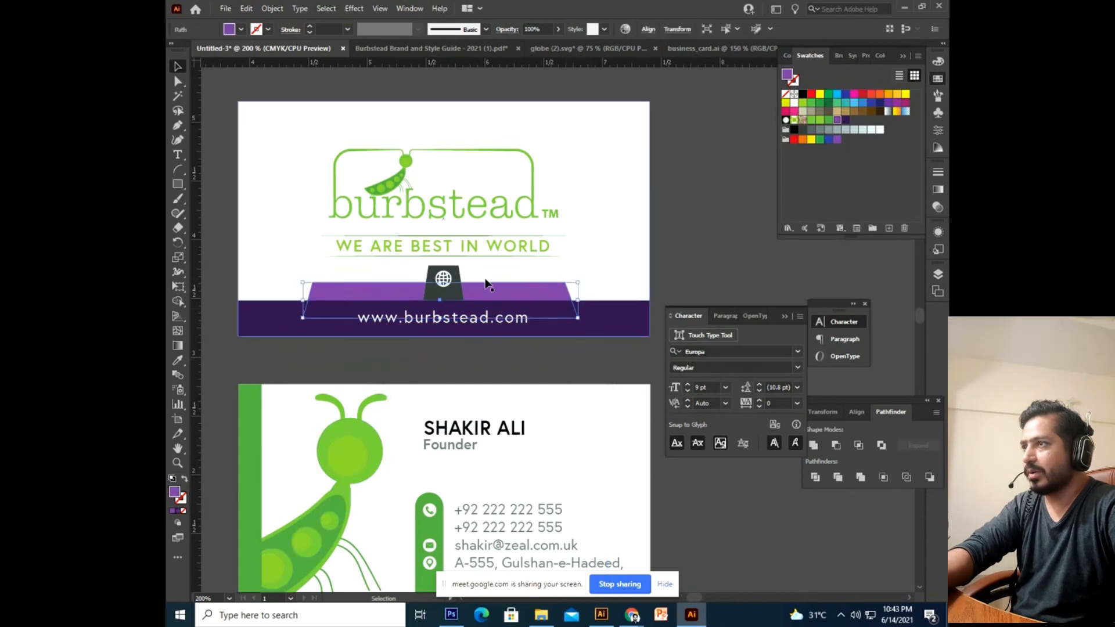
left_click(455, 291)
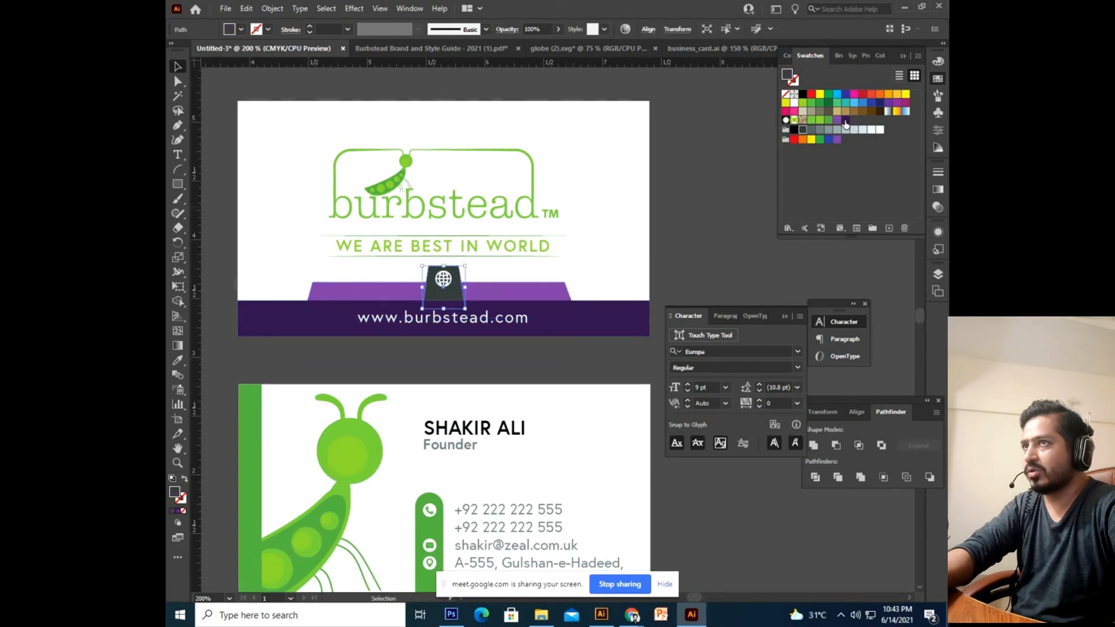
left_click(846, 121)
left_click(740, 192)
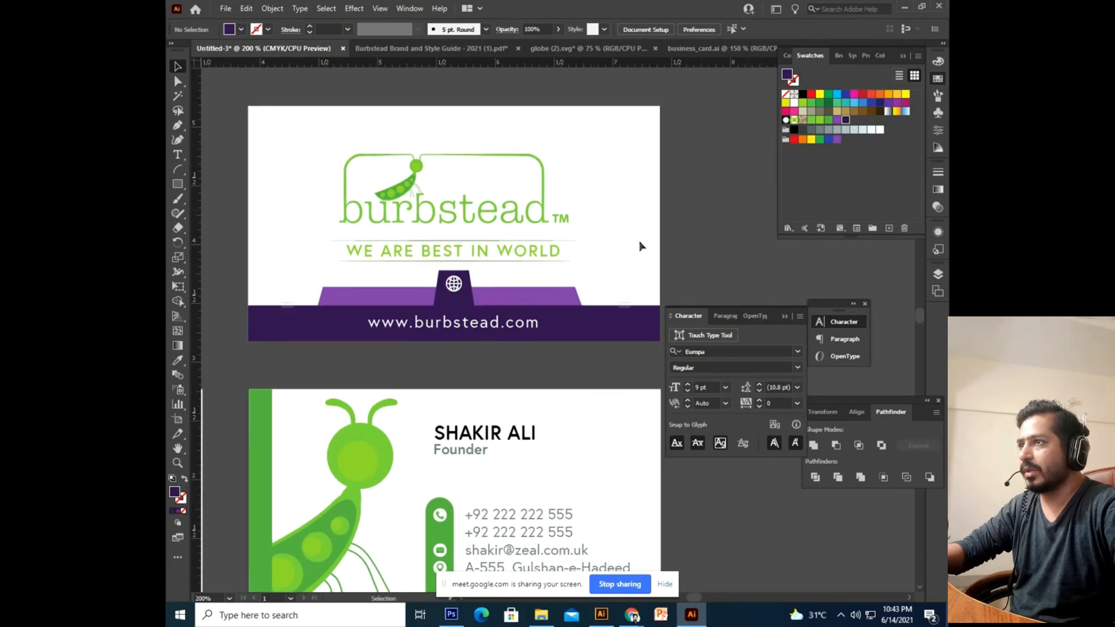
Zoom in on the dark globe tab and nudge it lower.
left_click_drag(576, 100, 381, 355)
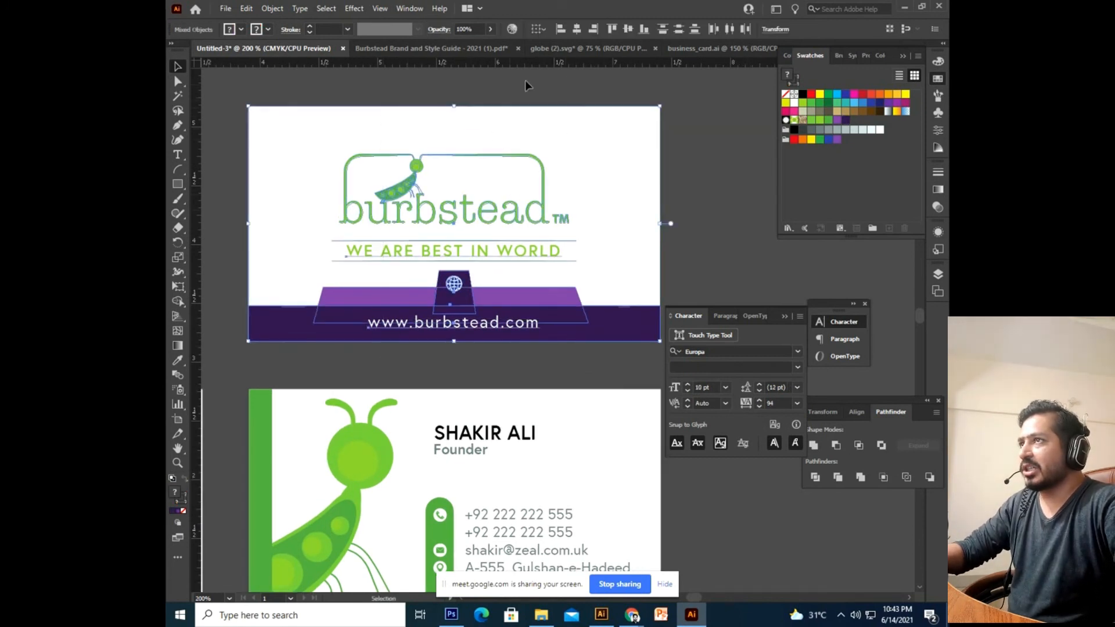
left_click(723, 200)
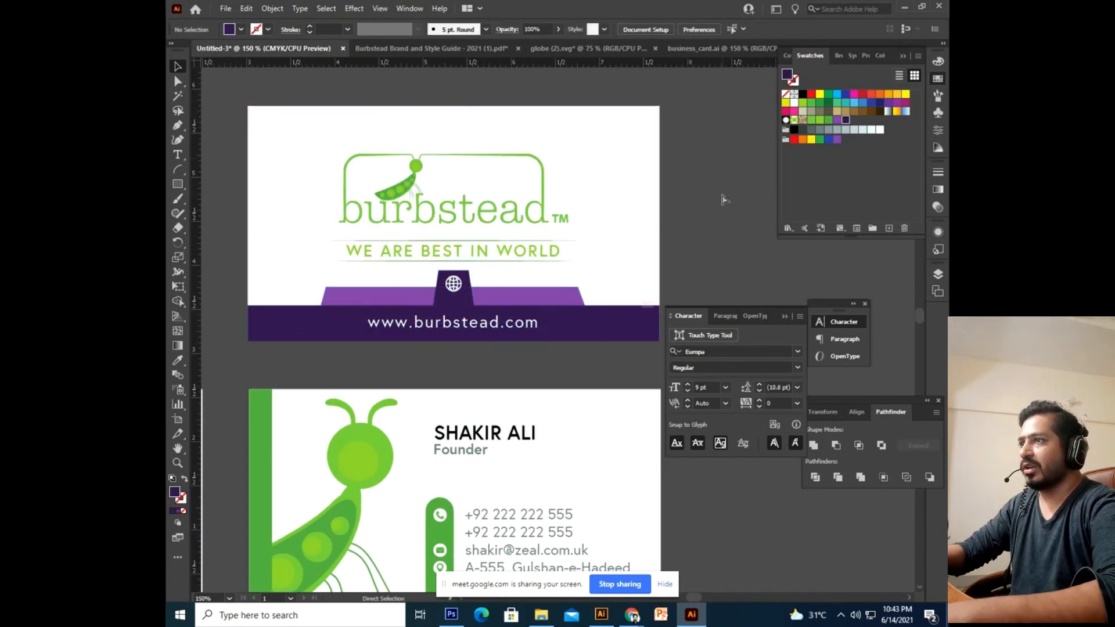
scroll(723, 199, "down", 4)
scroll(613, 261, "up", 5)
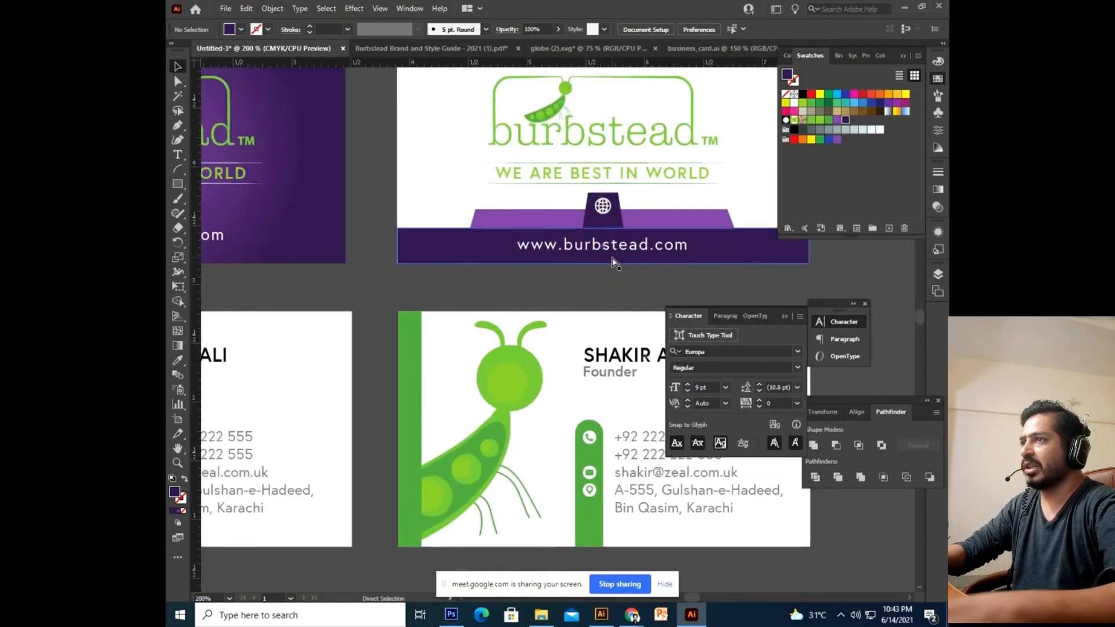
key("ctrl+plus")
left_click_drag(603, 217, 582, 250)
left_click(607, 199)
left_click_drag(623, 197, 566, 229)
key("ctrl+shift+a")
Make the globe icon white, move it lower, and fill the light trapezoid green.
left_click(569, 216)
left_click_drag(610, 237, 552, 291)
left_click(565, 275)
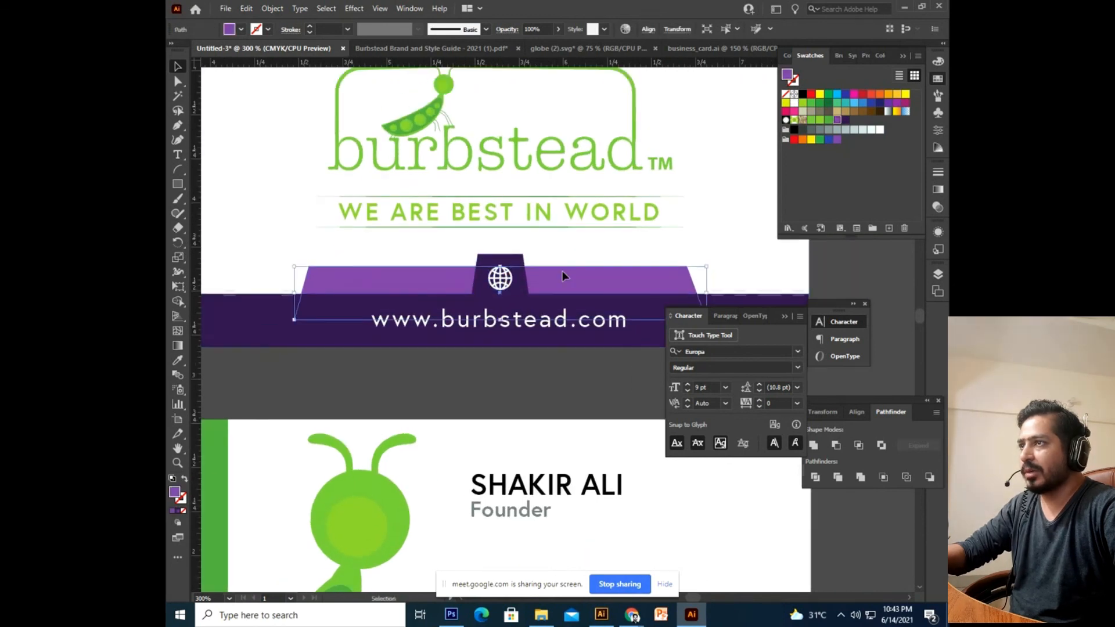
left_click(811, 121)
Fill the purple band behind the web address green.
left_click(550, 412)
left_click_drag(552, 399, 492, 433)
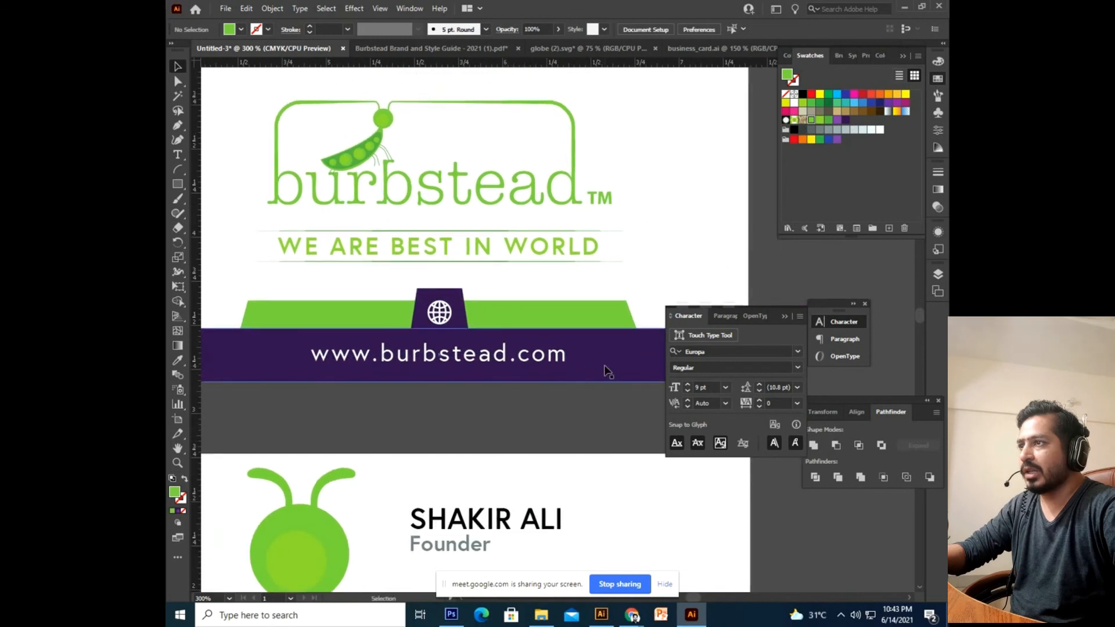
left_click(607, 371)
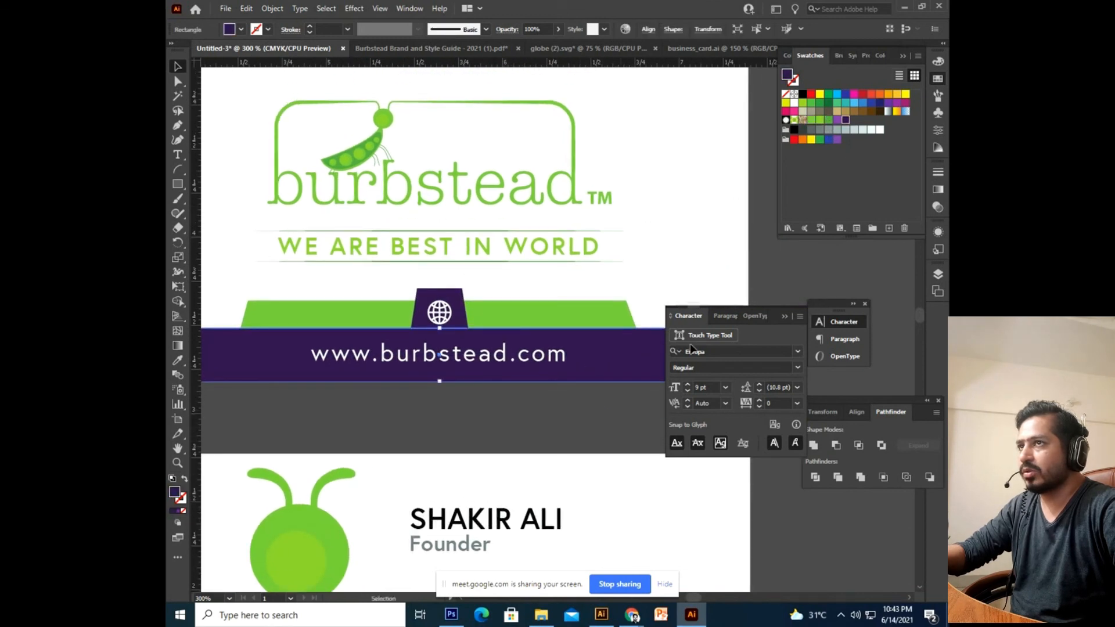
left_click(828, 119)
left_click(552, 409)
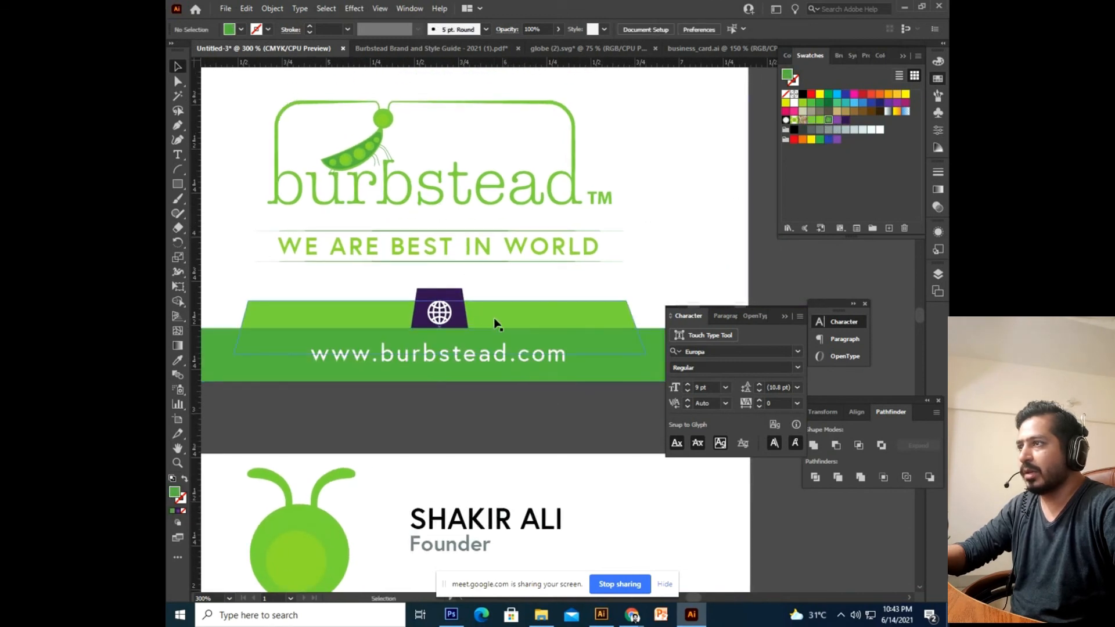
Fill the globe tab a darker green and zoom out to show all the cards.
left_click(457, 301)
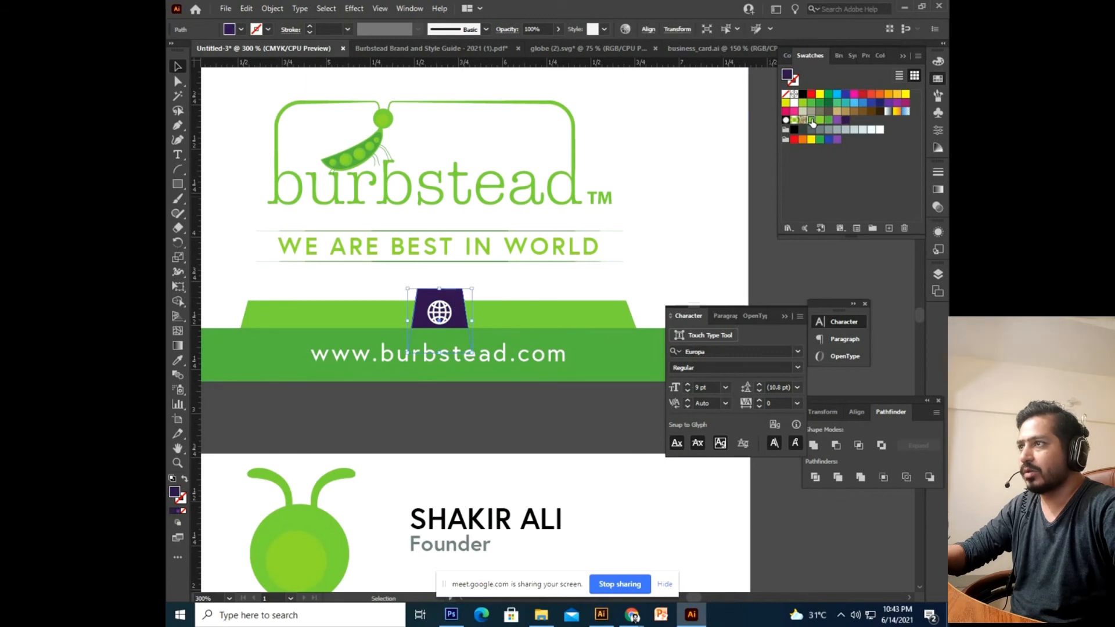
left_click(812, 120)
left_click(535, 411)
scroll(535, 412, "down", 2)
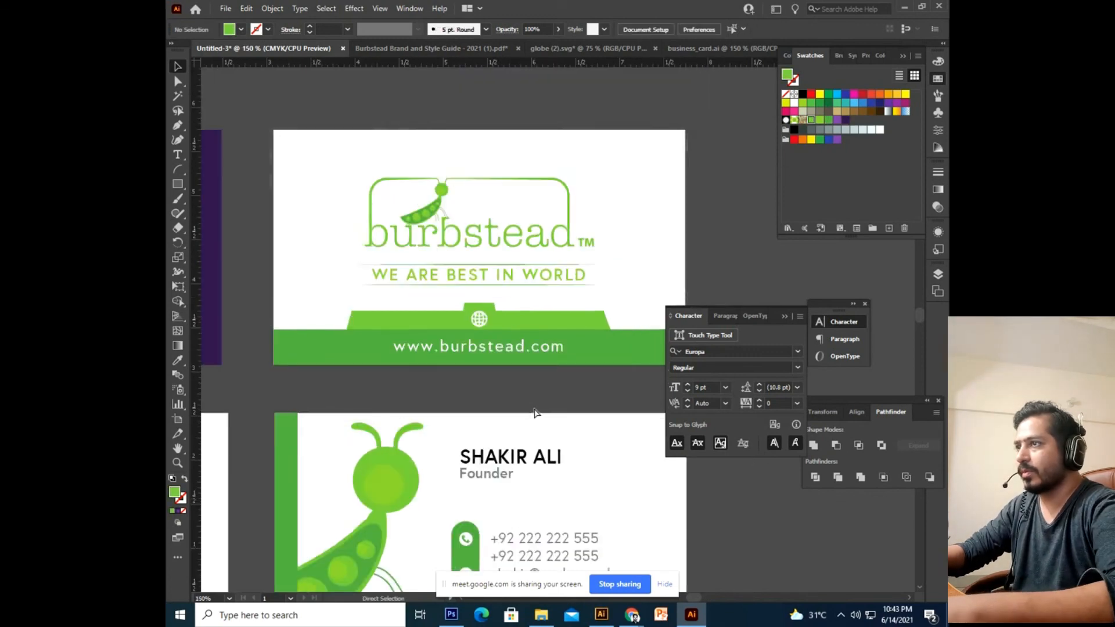
scroll(535, 411, "up", 2)
left_click(456, 307)
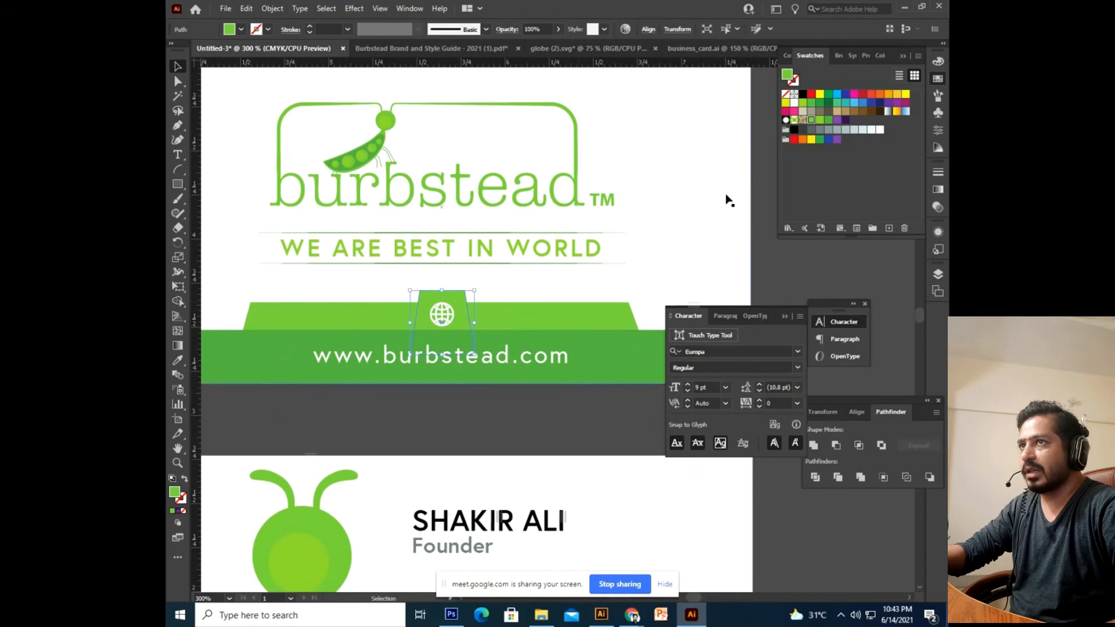
left_click(829, 119)
left_click(556, 407)
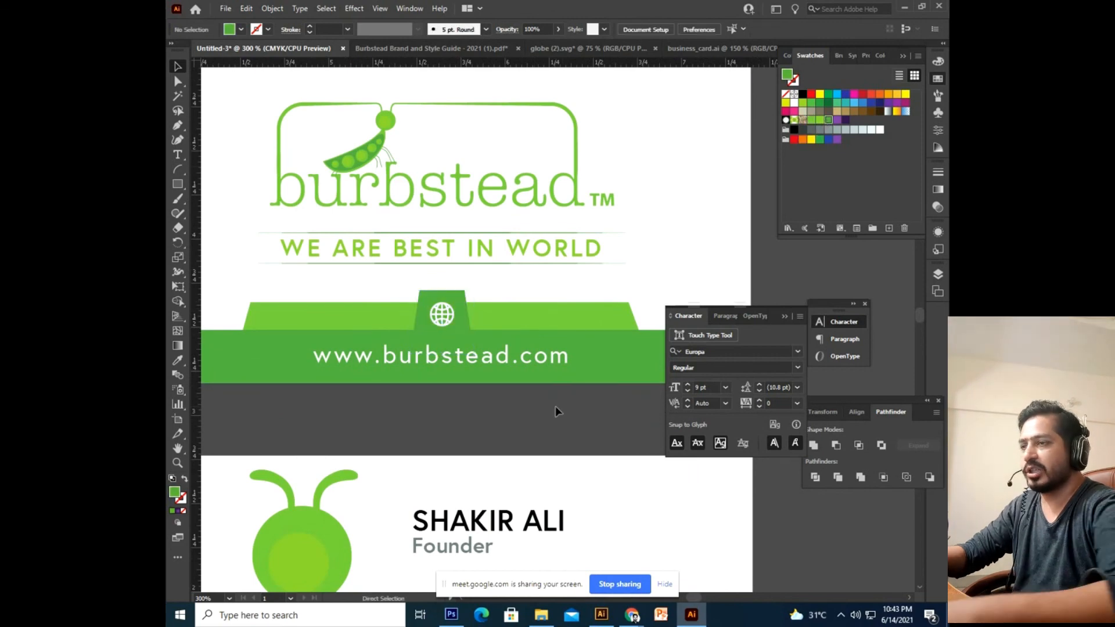
scroll(556, 407, "down", 3)
left_click_drag(523, 426, 510, 461)
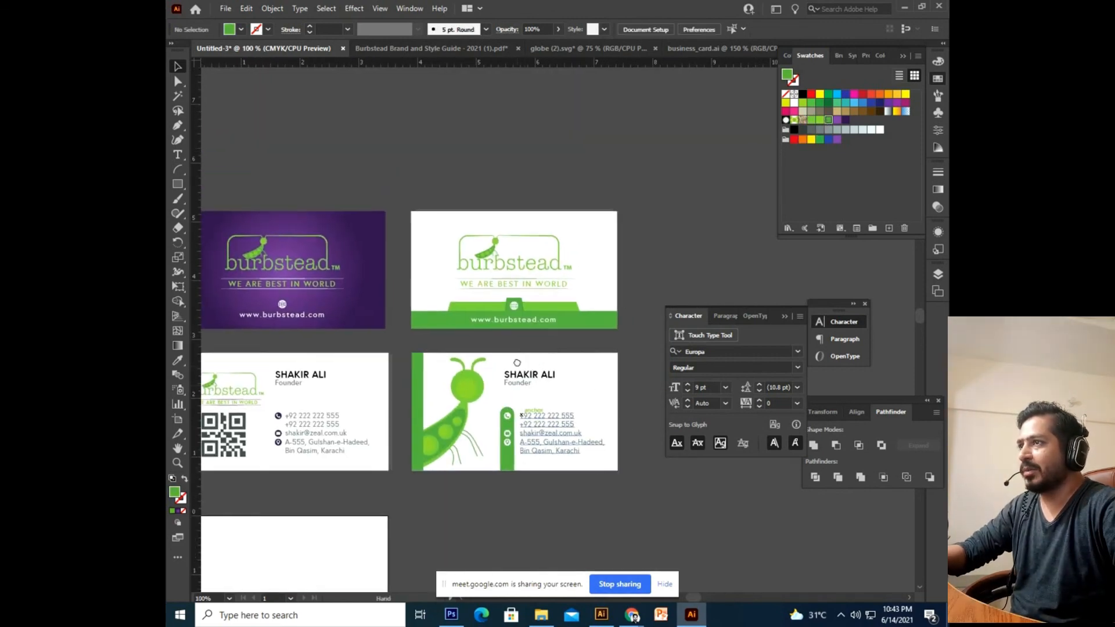
Nudge the white card's logo and tagline up slightly, leaving the card background in place.
left_click_drag(646, 202, 431, 274)
left_click(431, 273, "shift")
key("Up")
key("Up")
key("Up")
left_click(617, 272)
left_click_drag(397, 404, 497, 352)
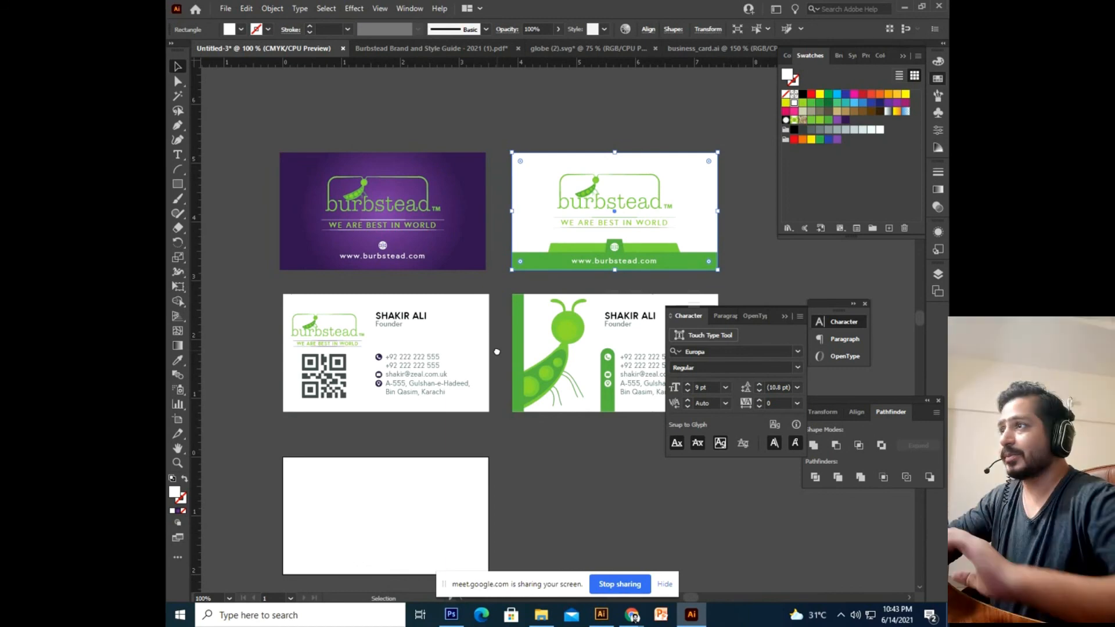
left_click(500, 353)
left_click_drag(579, 297, 405, 383)
left_click_drag(245, 438, 378, 366)
mouse_move(482, 256)
left_mouse_down()
mouse_move(553, 194)
mouse_move(490, 248)
left_mouse_up()
left_click_drag(446, 148, 453, 192)
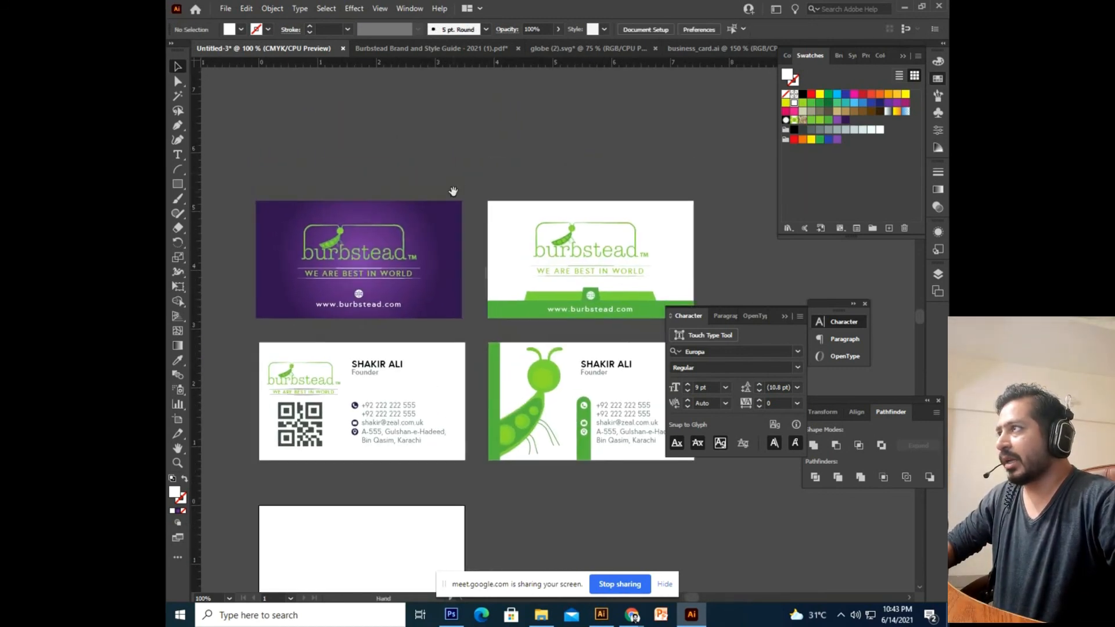
Open Save As, try the Adobe PDF and Illustrator EPS formats, then cancel without saving.
left_click(226, 8)
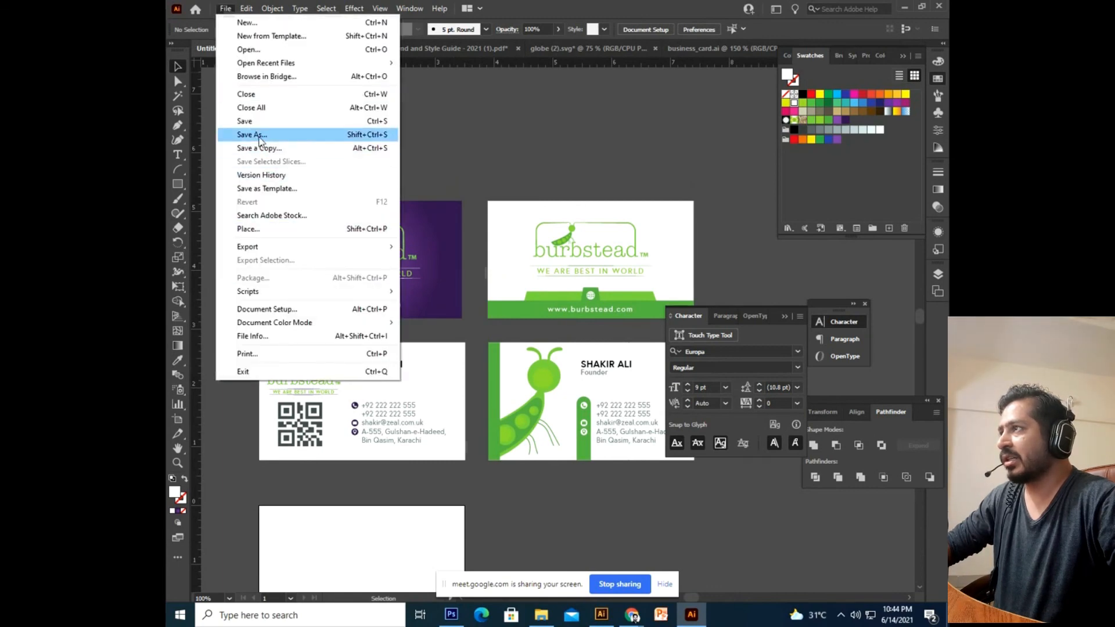
left_click(259, 136)
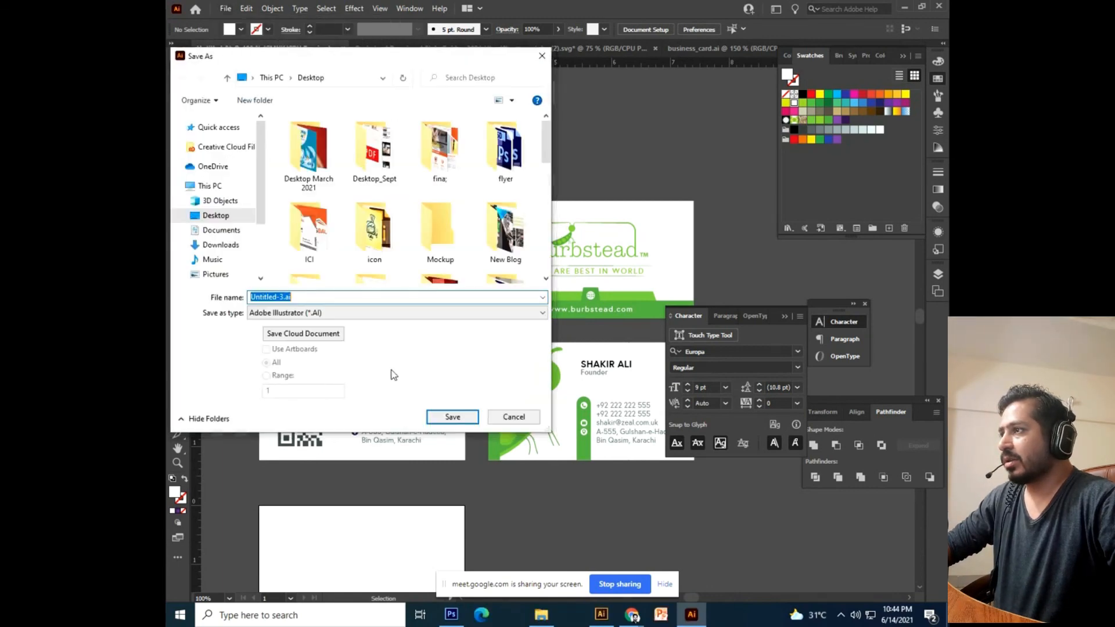
left_click(327, 317)
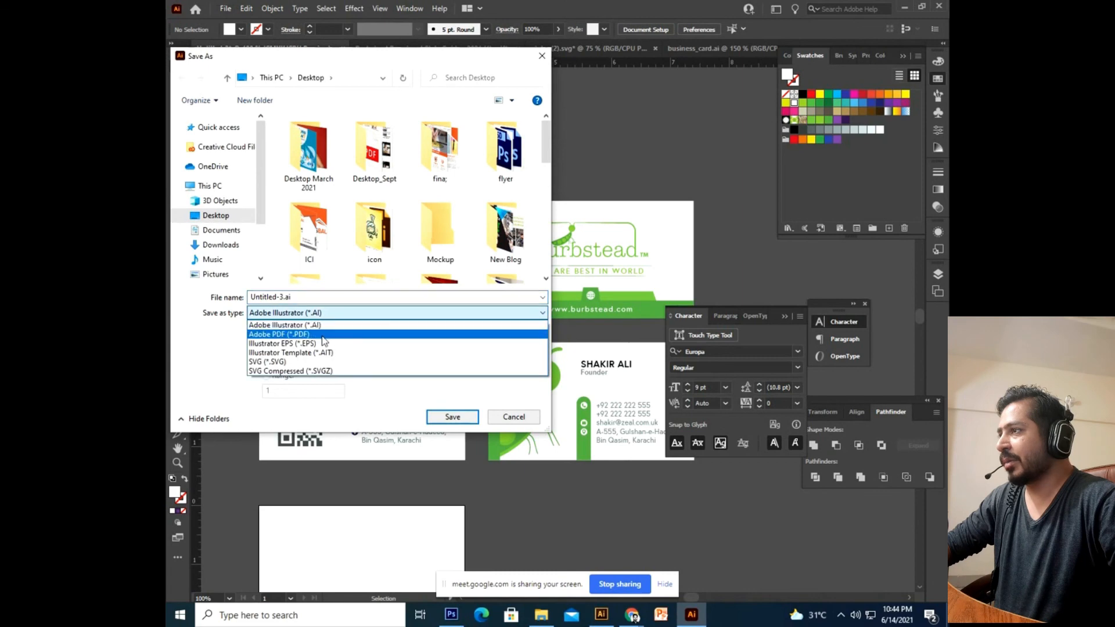
left_click(325, 334)
left_click(382, 312)
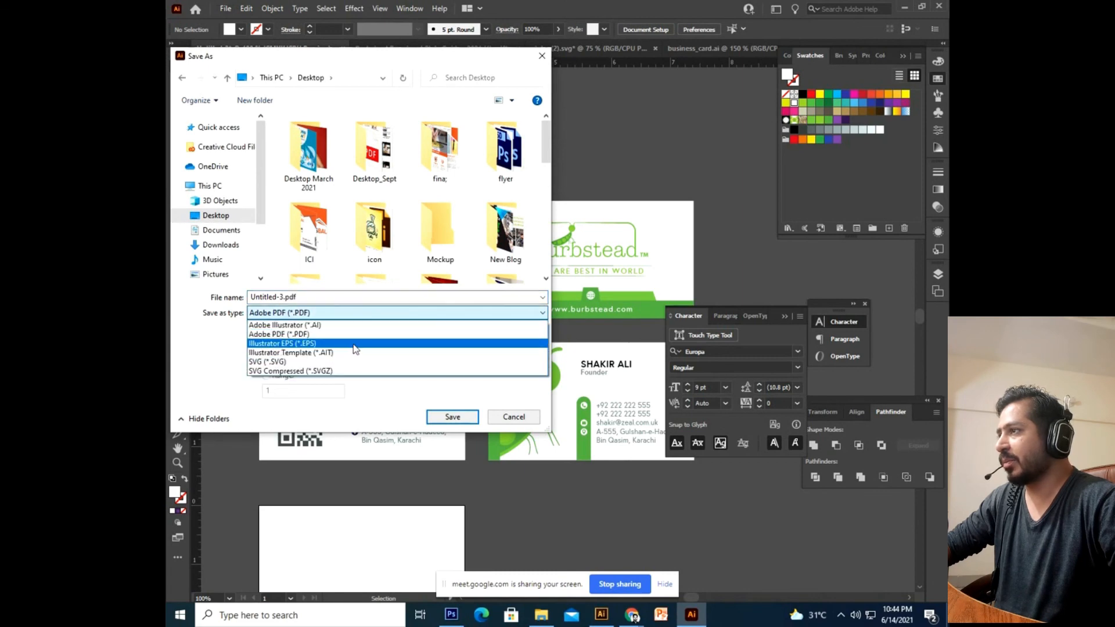
left_click(326, 343)
left_click(513, 416)
Move the QR-code back card up to sit just beneath the purple front card.
left_click_drag(479, 535, 532, 372)
left_click_drag(548, 293, 521, 387)
left_click_drag(466, 330, 400, 363)
left_click(363, 372)
left_click(381, 433)
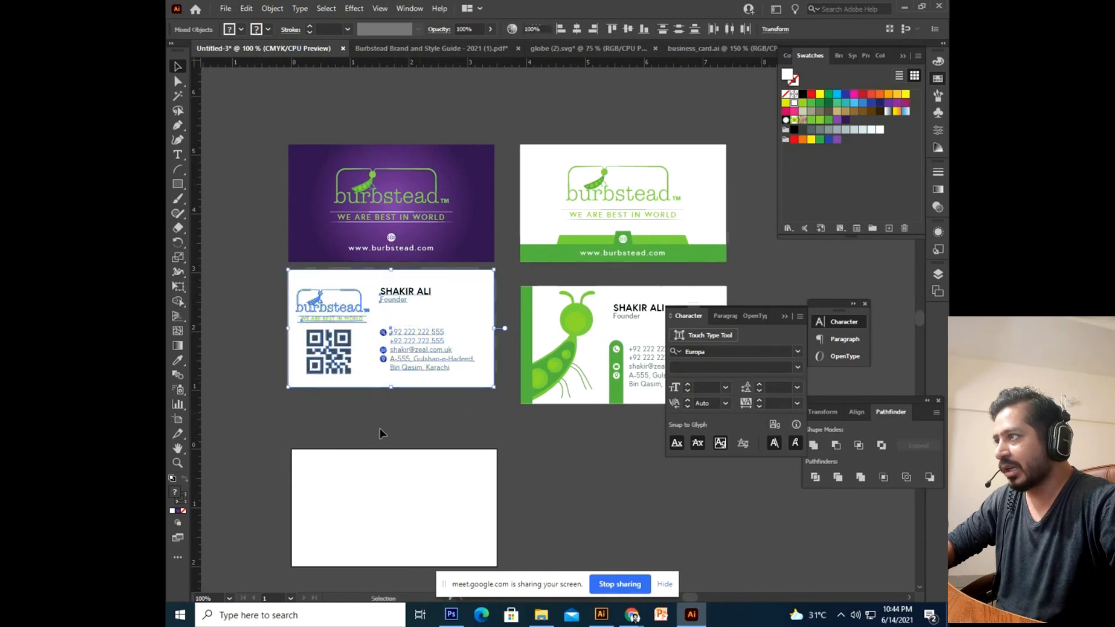
Draw Artboard 2 around the purple front and QR back, then open Save for Web.
left_click_drag(381, 433, 417, 419)
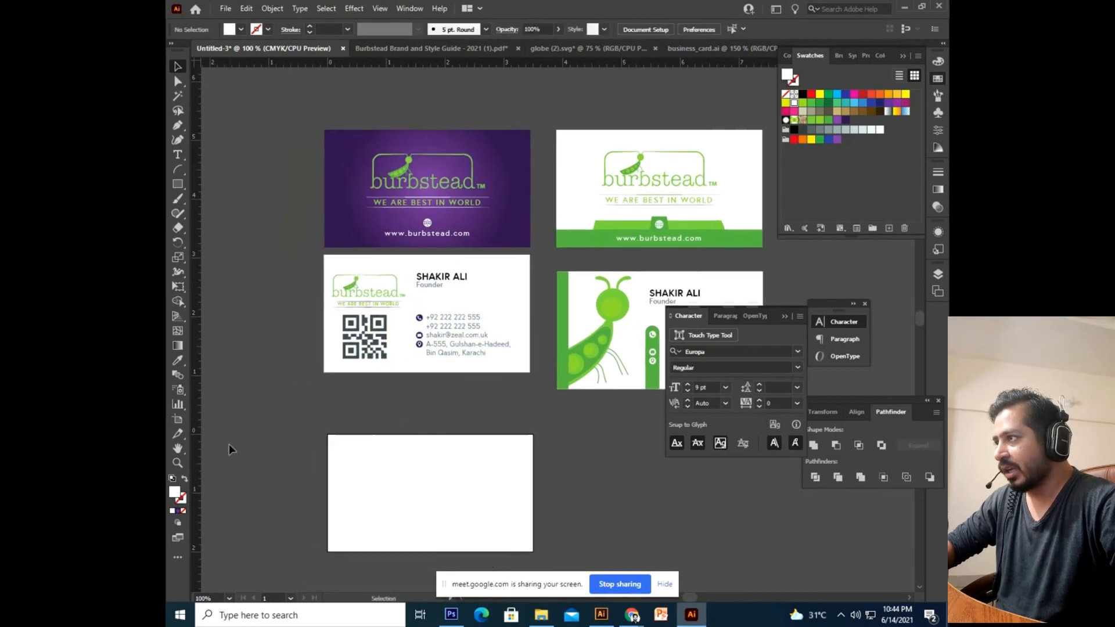
left_click(177, 420)
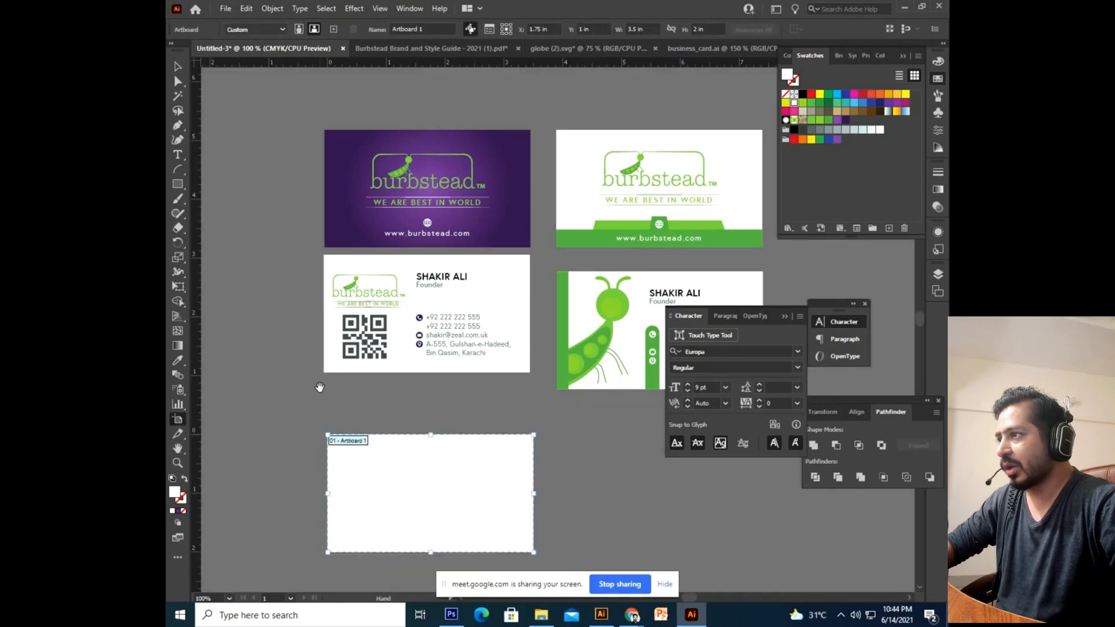
scroll(318, 229, "up", 2)
left_click_drag(320, 175, 539, 433)
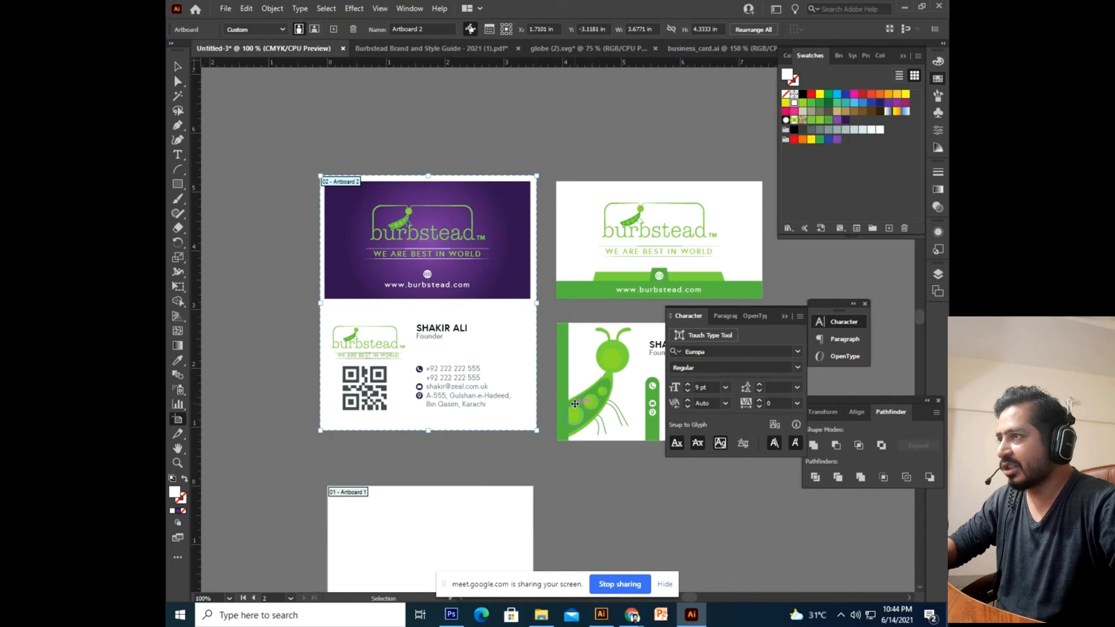
key("ctrl+alt+shift+s")
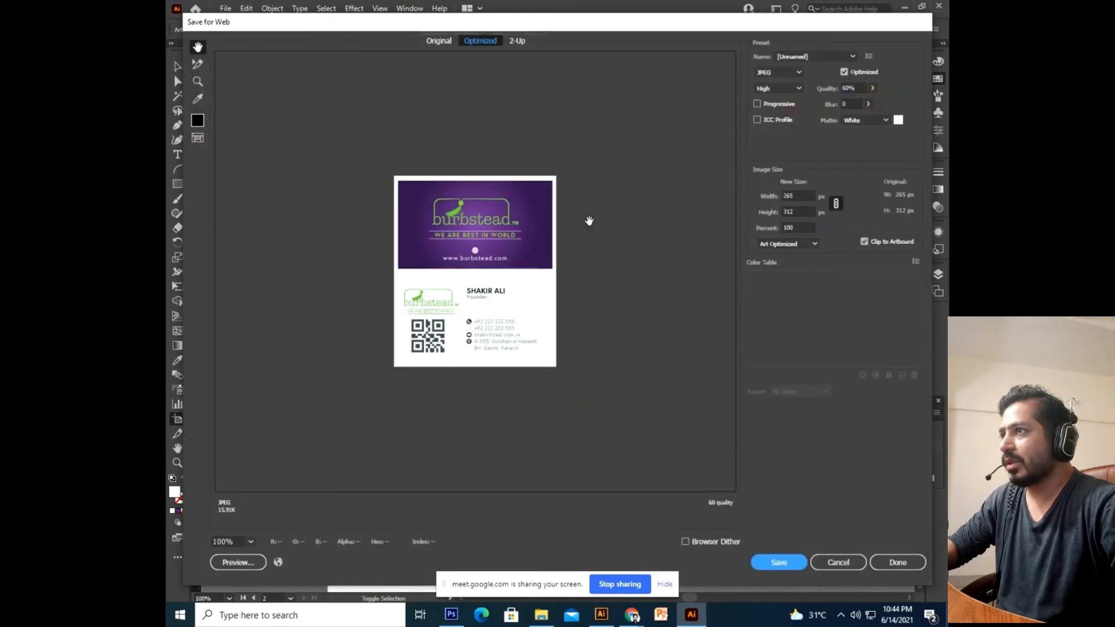
Set the export width to 2500 px with JPEG format and review the preview.
left_click(796, 195)
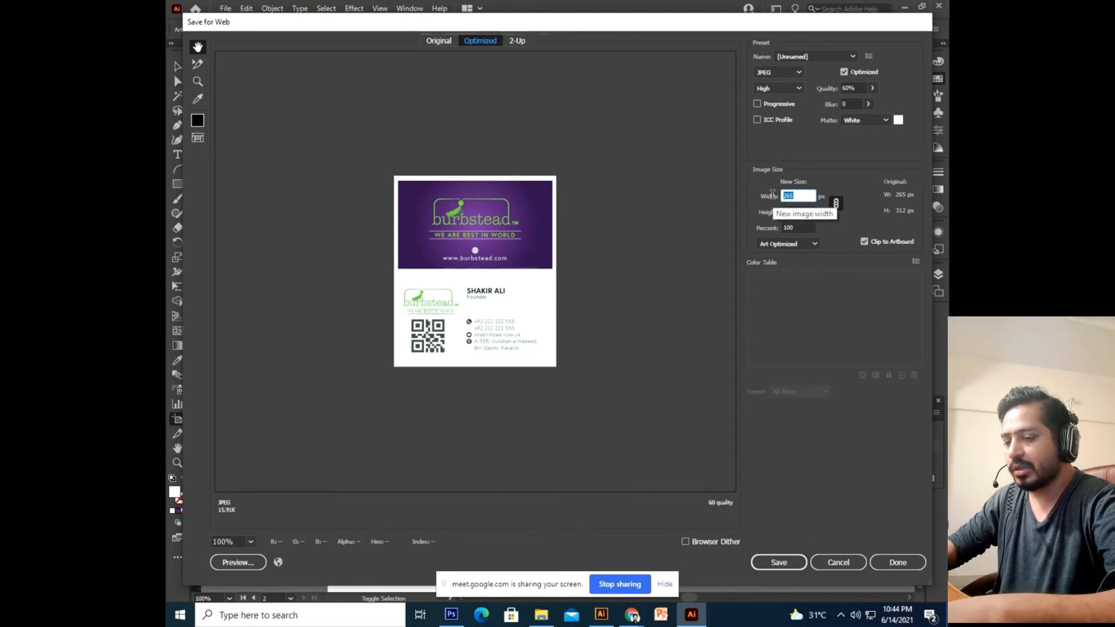
type("2500")
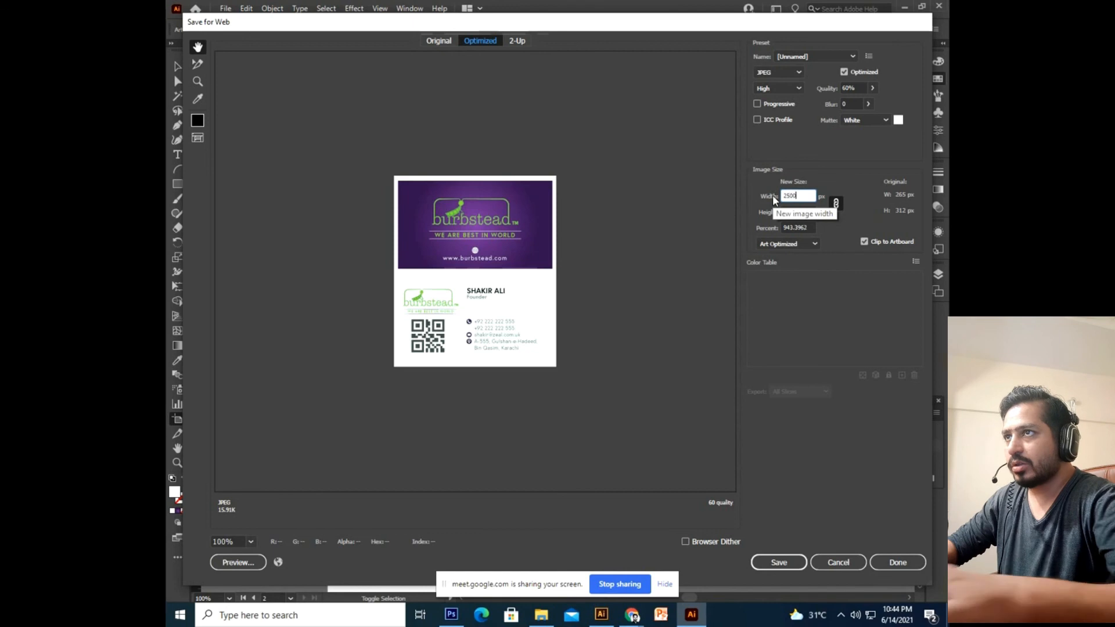
left_click(790, 75)
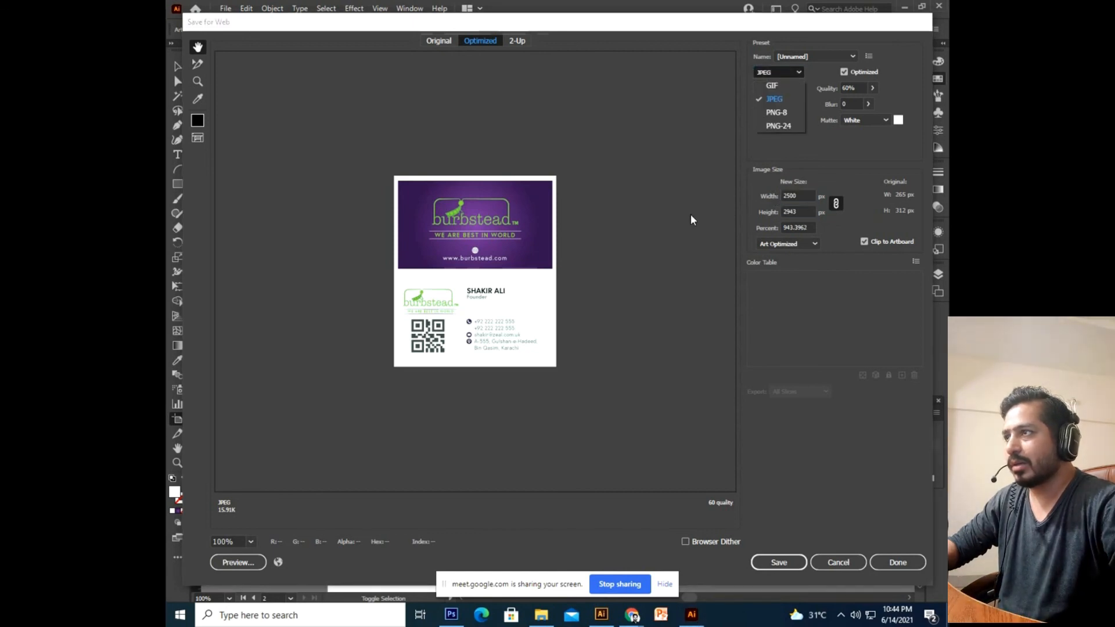
left_click(812, 199)
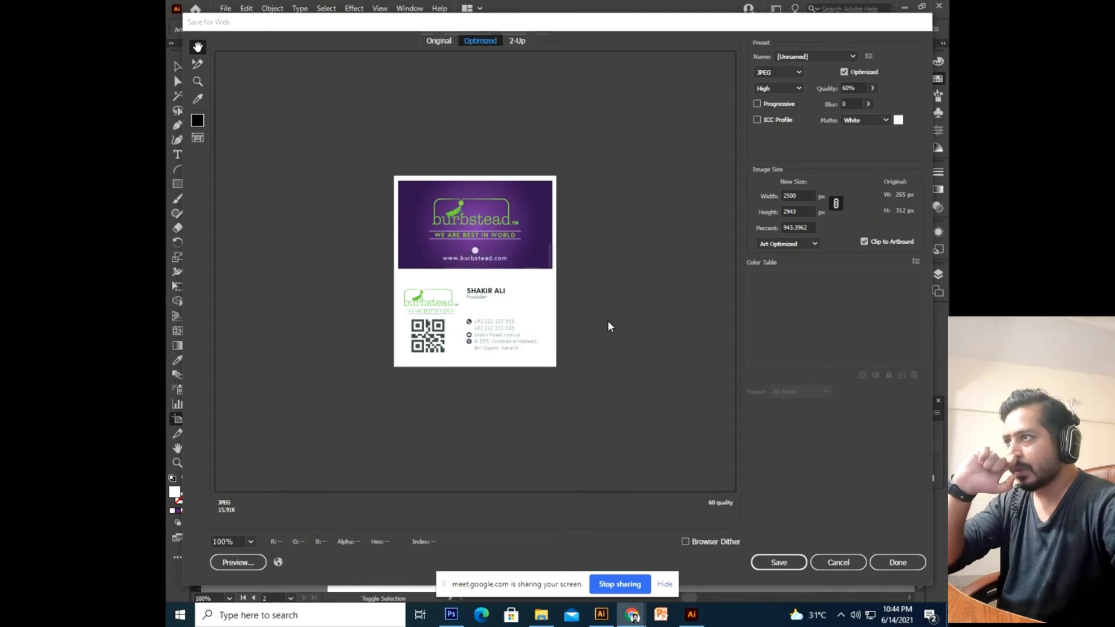
left_click_drag(677, 424, 478, 256)
scroll(477, 256, "down", 10)
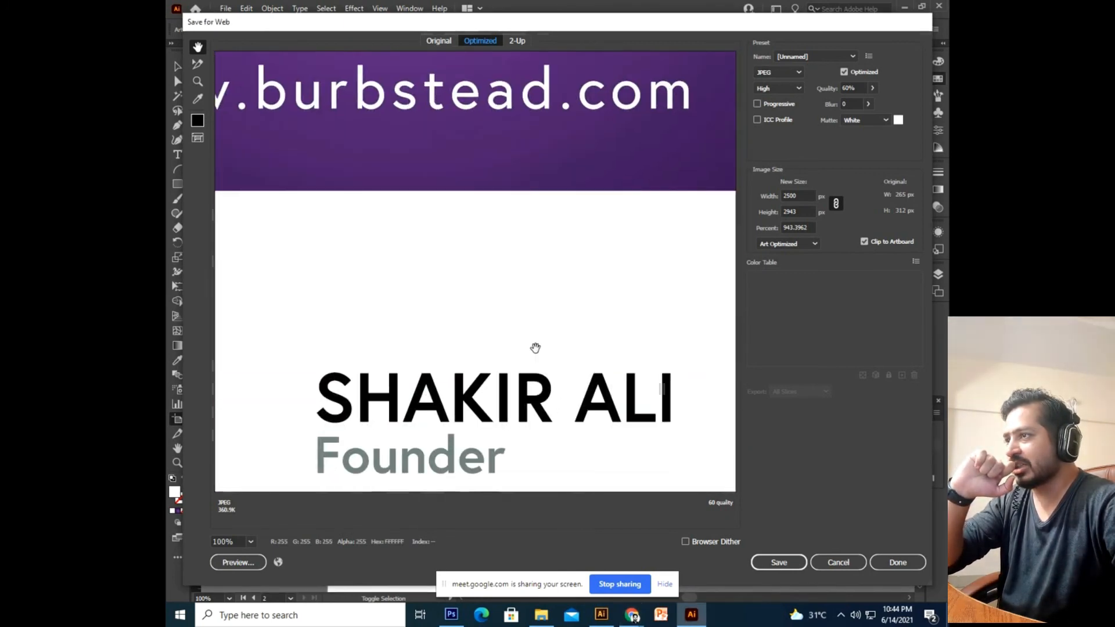
Start saving the JPEG to the Desktop, then cancel and close Save for Web.
left_click(779, 563)
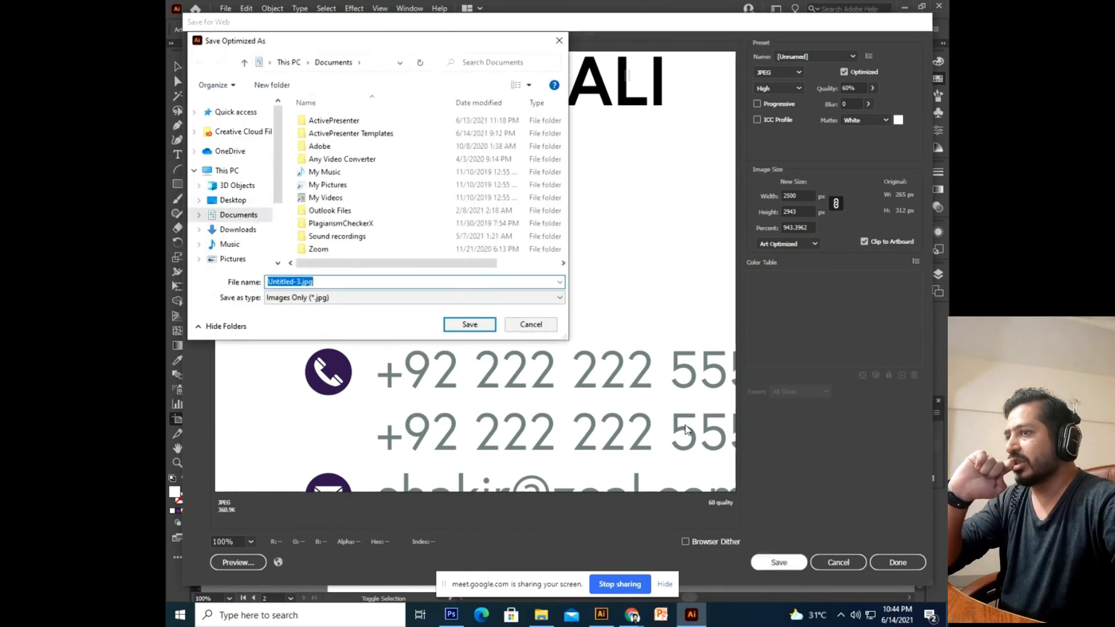
left_click(222, 202)
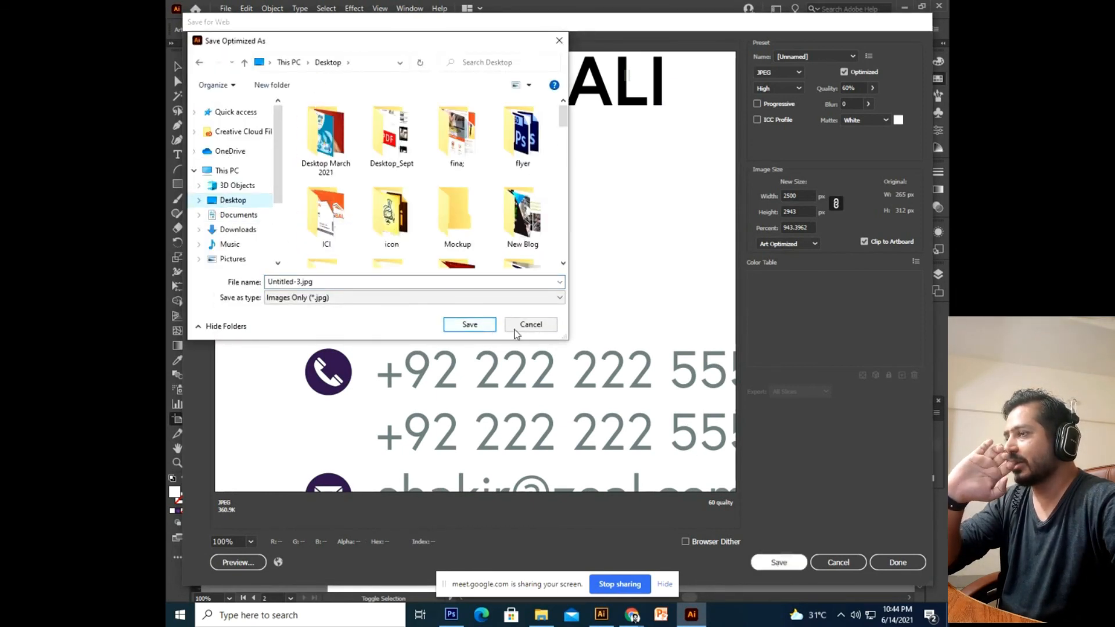
left_click(516, 329)
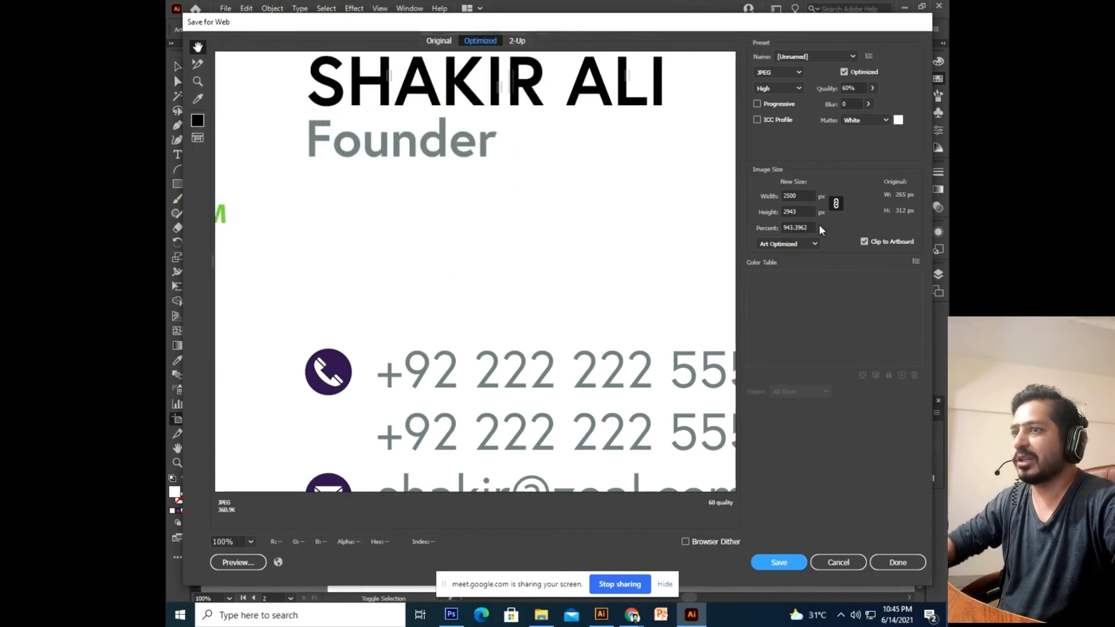
left_click(845, 562)
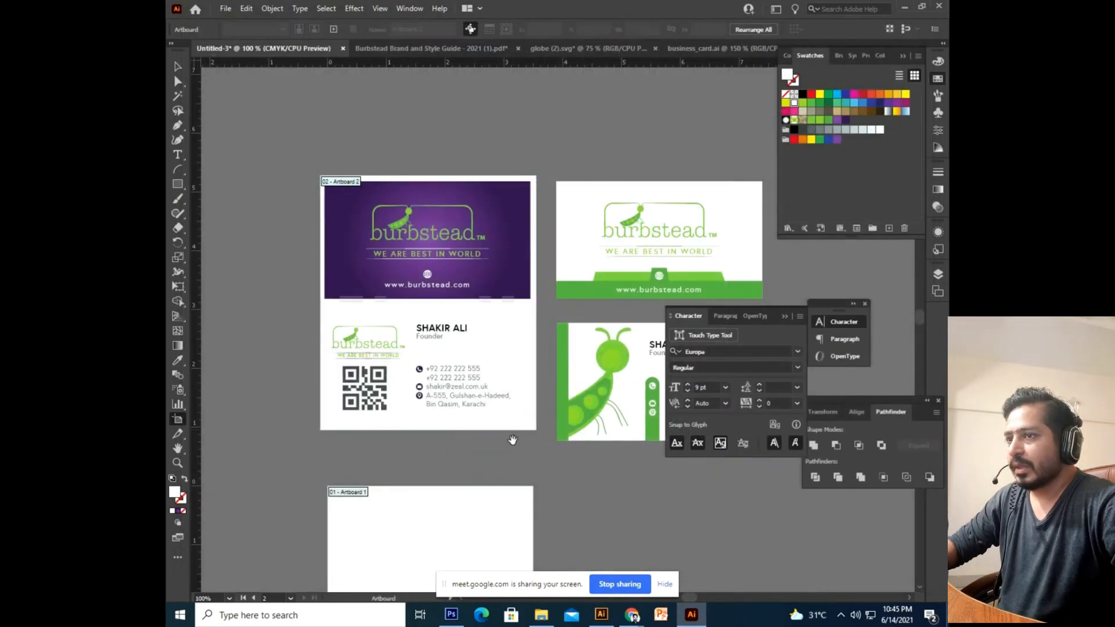
Switch from Illustrator to the Google Meet call in Chrome.
left_click(176, 67)
scroll(465, 336, "down", 3)
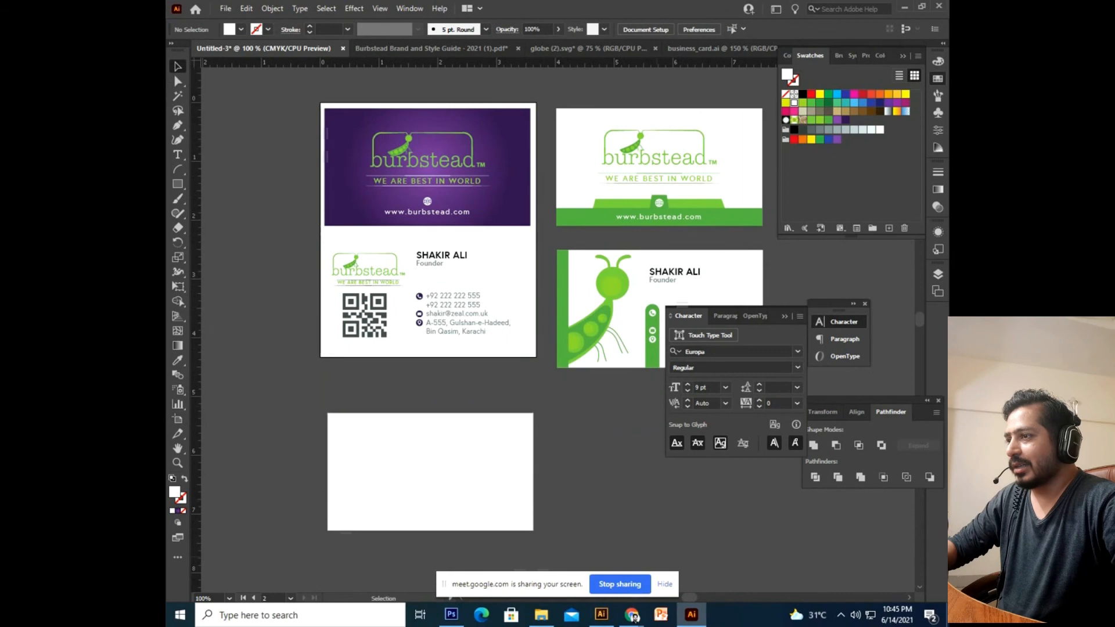
left_click_drag(665, 522, 656, 534)
left_click_drag(506, 317, 438, 384)
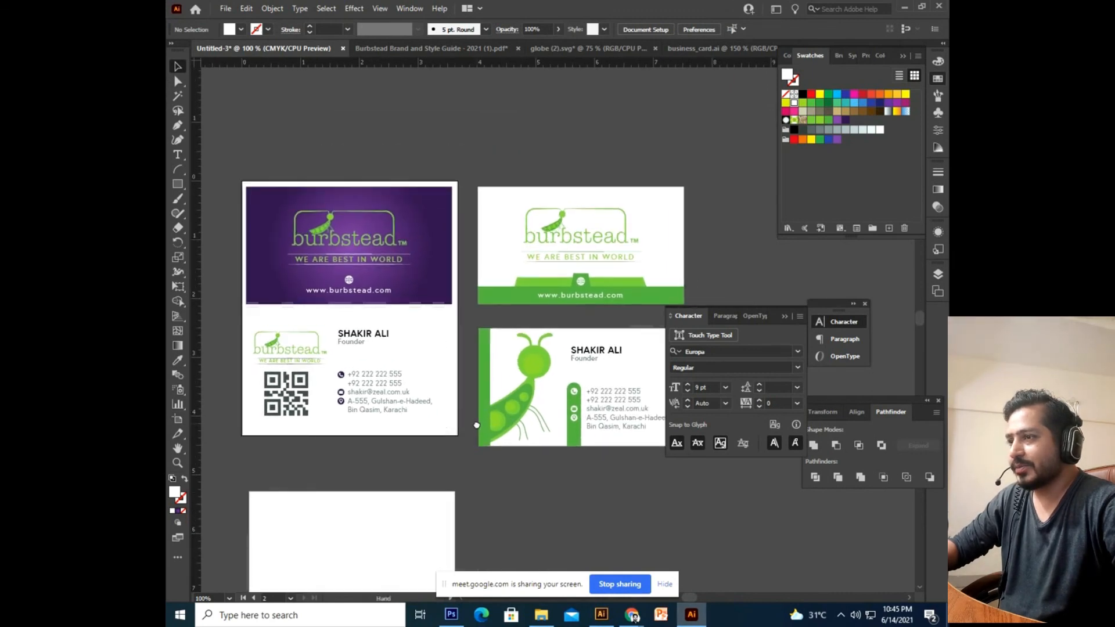
mouse_move(635, 620)
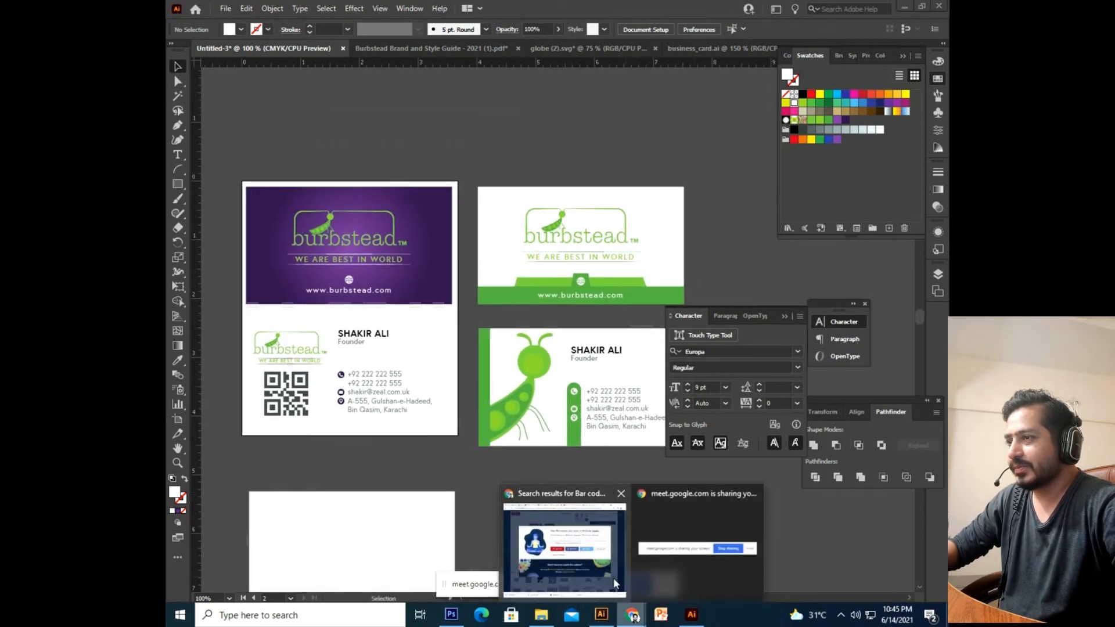
left_click(564, 540)
left_click(508, 8)
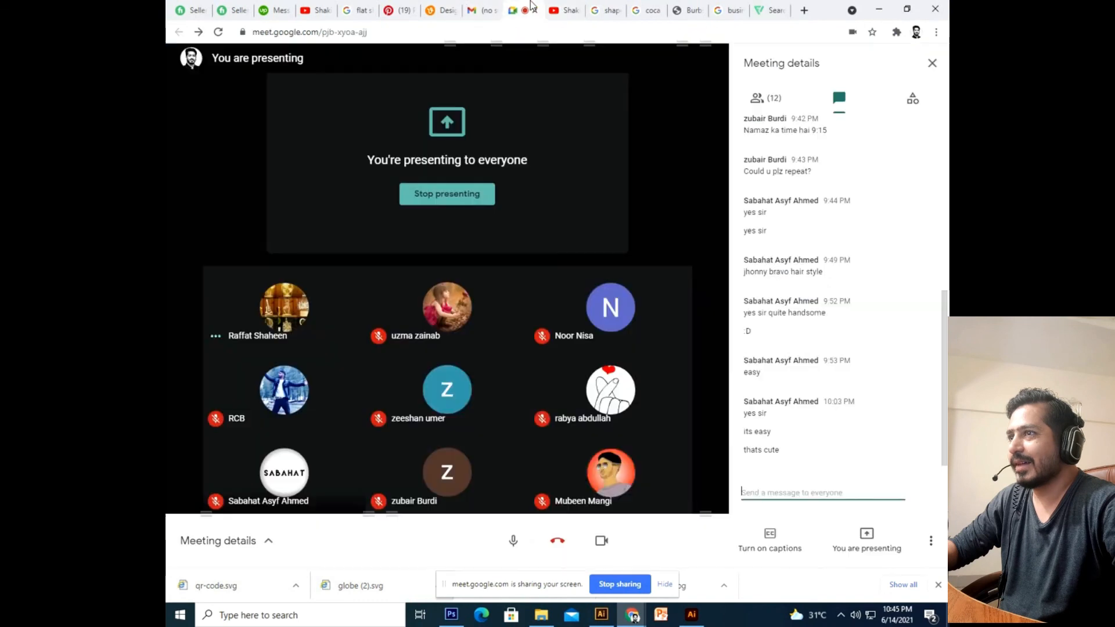